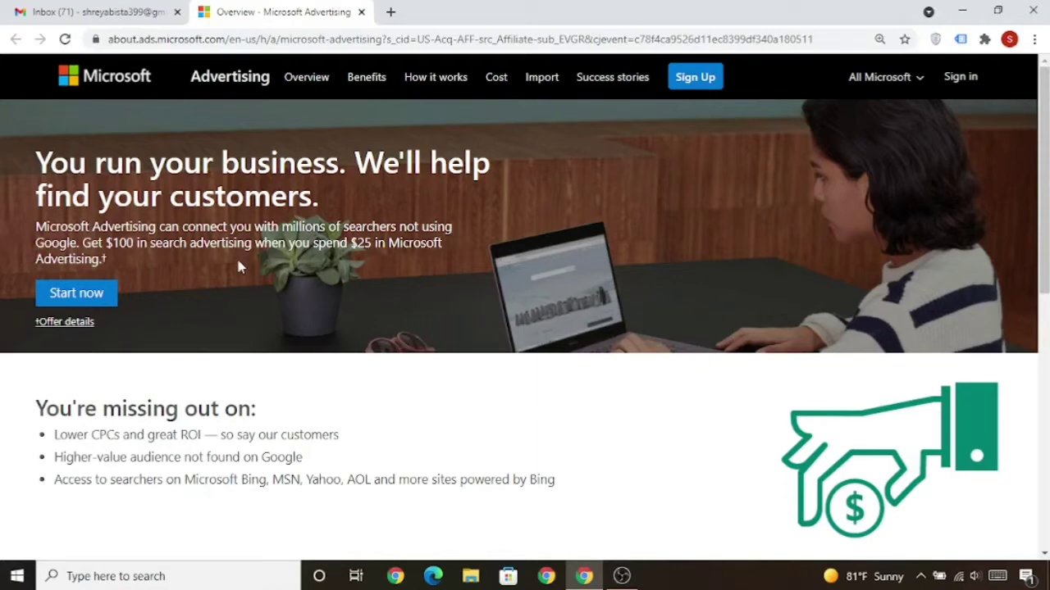
Highlight the $100 offer and the $25 spend amount in the intro text.
left_click_drag(106, 242, 133, 243)
left_click_drag(351, 243, 409, 242)
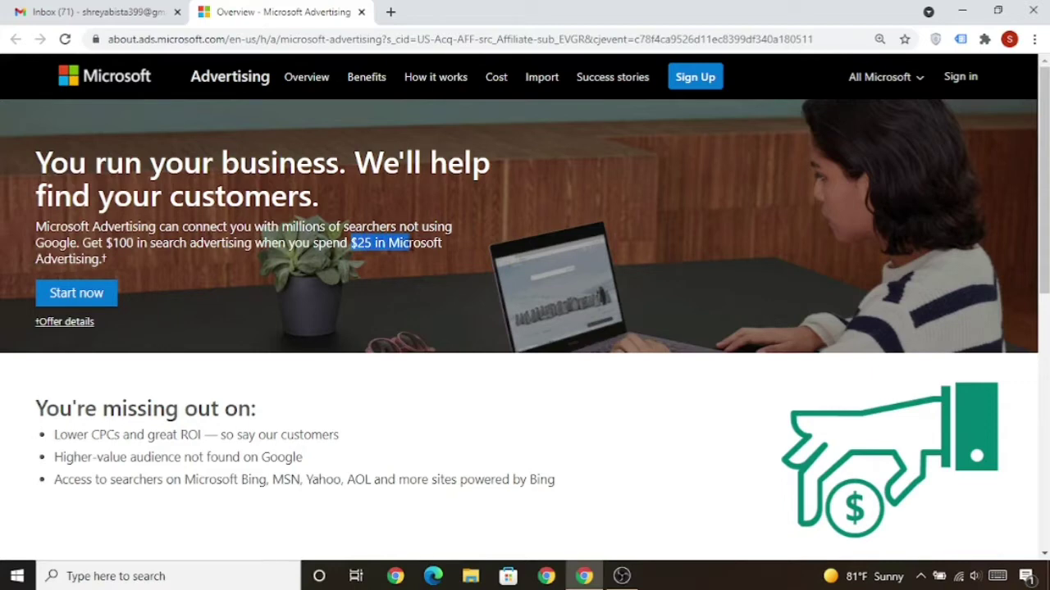
left_click(556, 353)
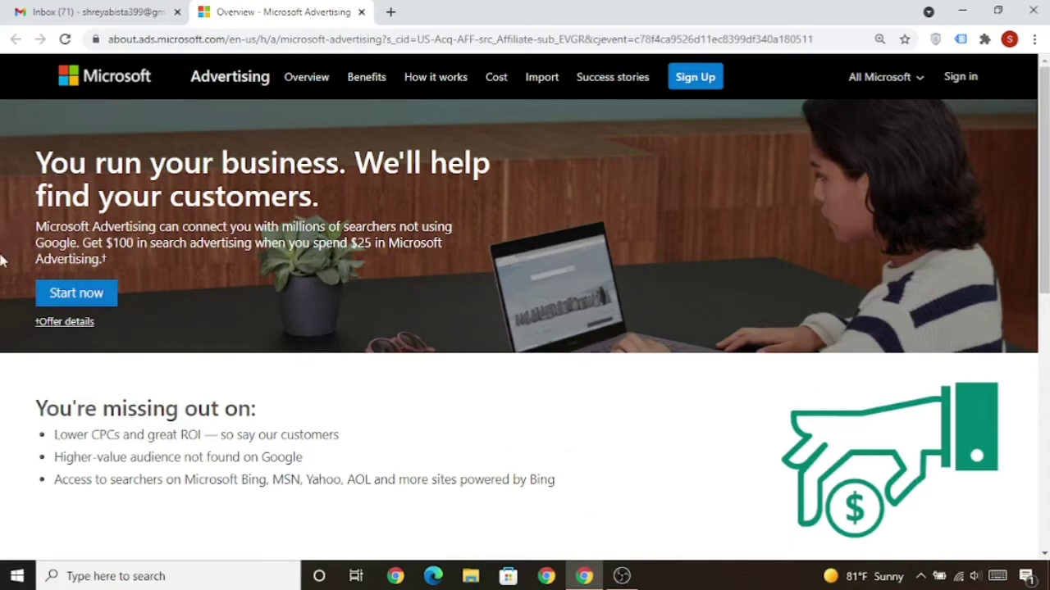
Start Microsoft Advertising sign-up and create a new Microsoft account with the pasted e-mail.
left_click(80, 295)
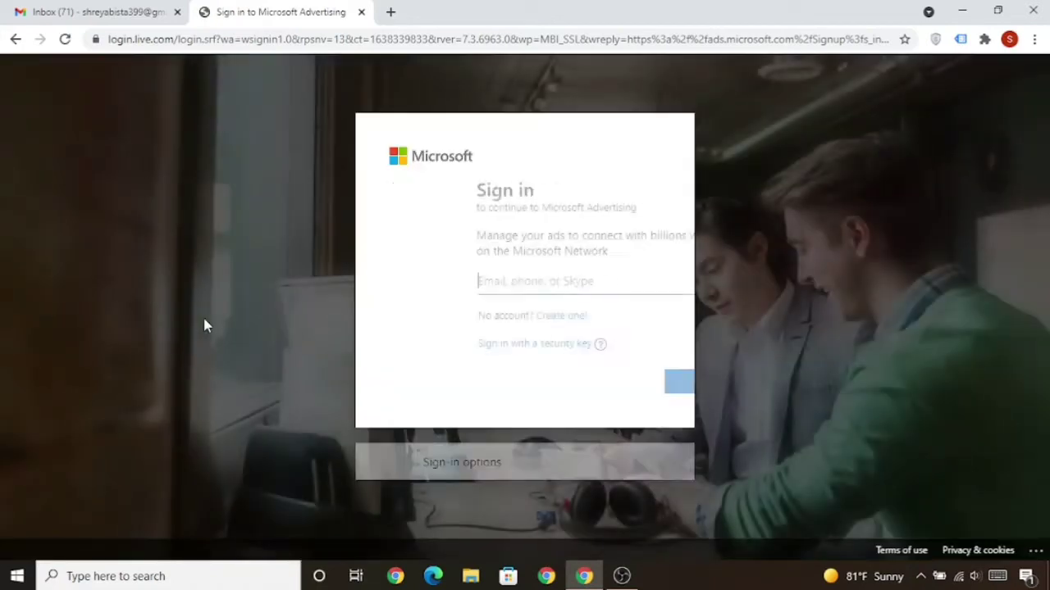
right_click(465, 283)
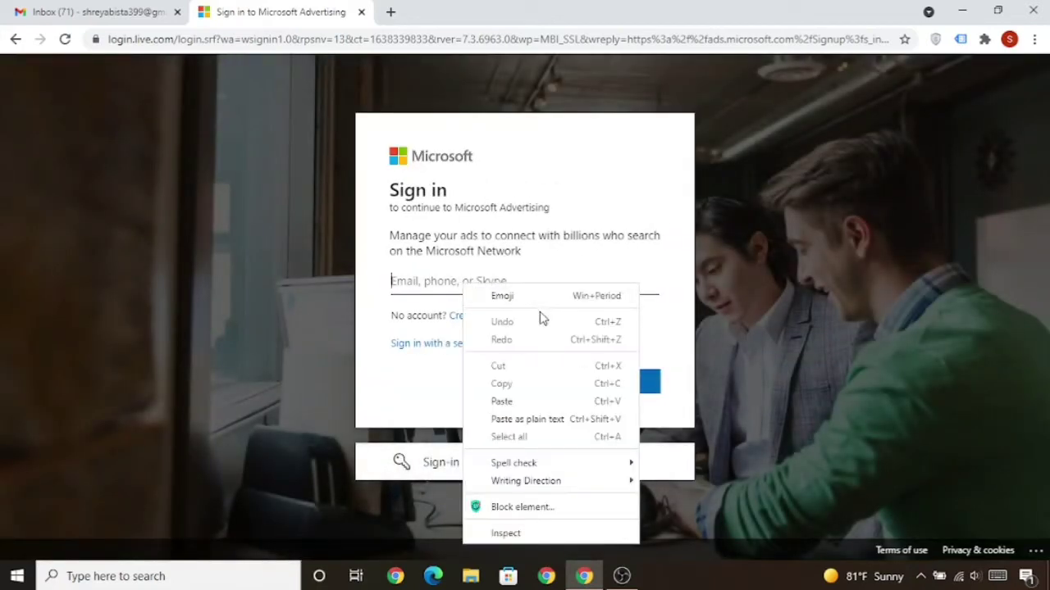
left_click(557, 401)
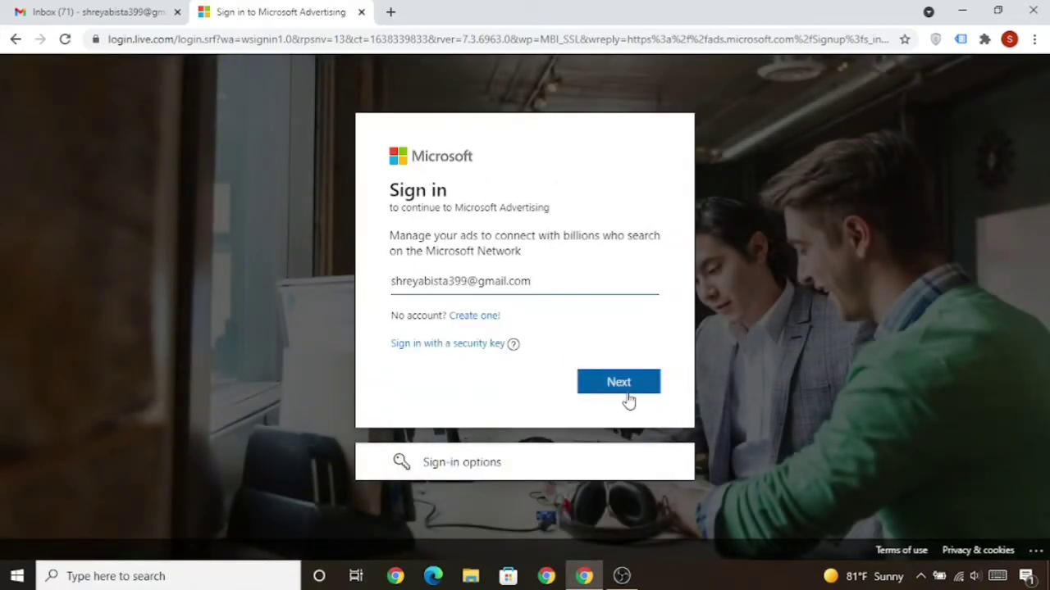
left_click(628, 399)
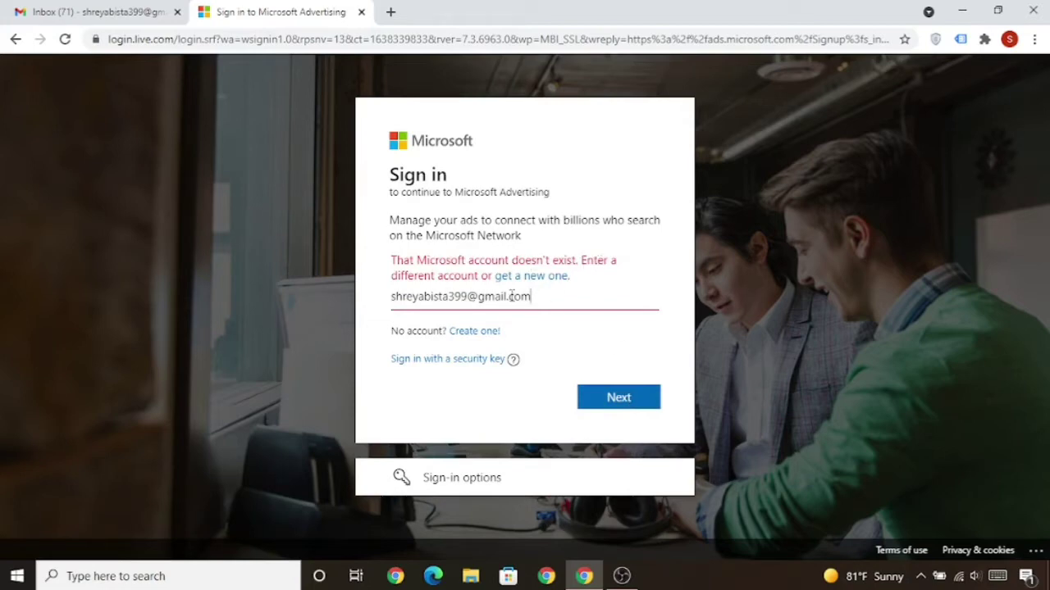
left_click(471, 334)
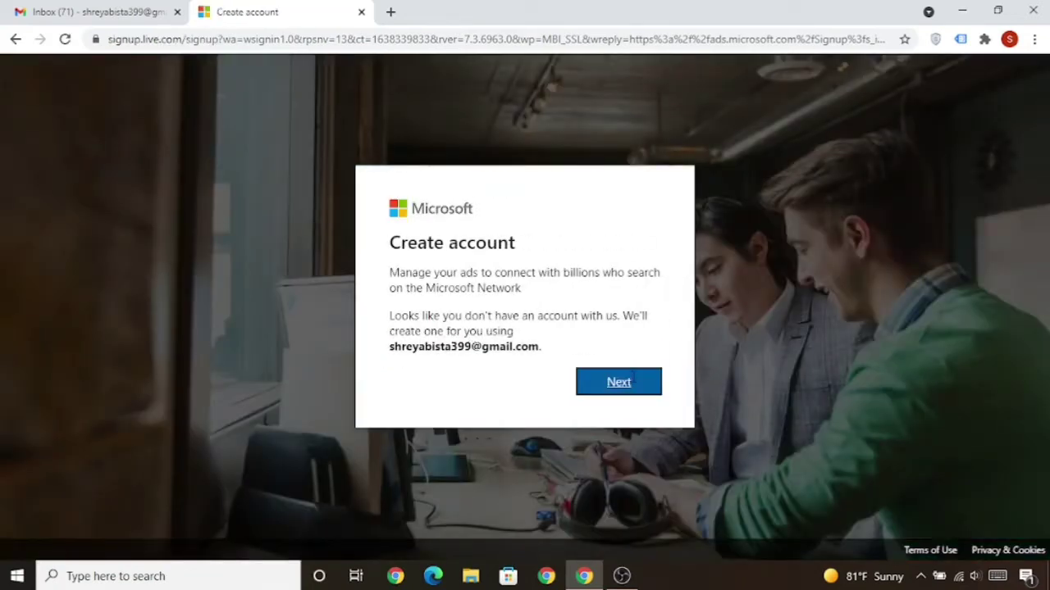
left_click(629, 383)
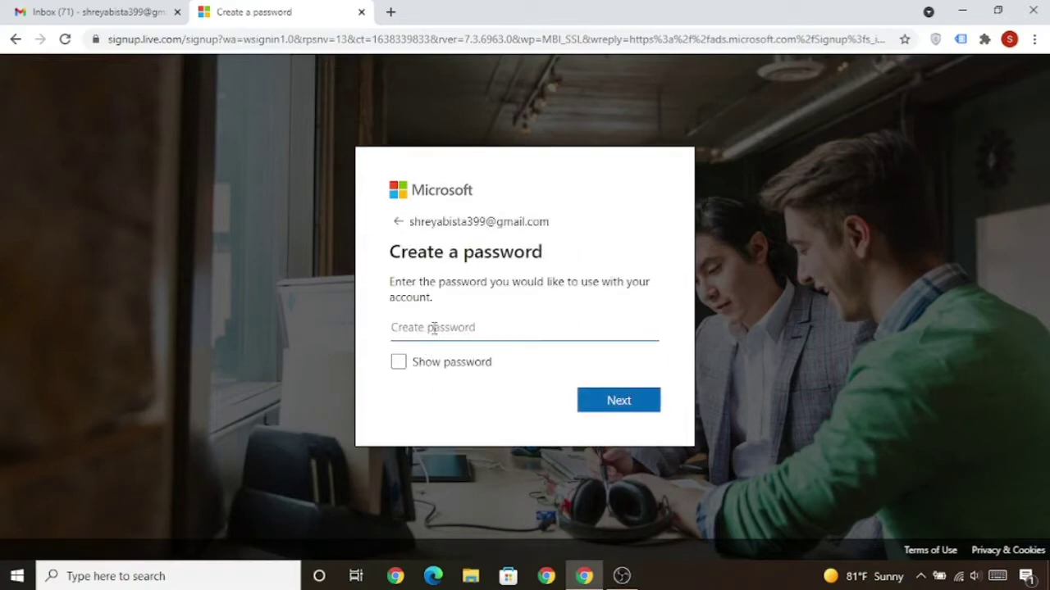
Set the account password, save it in the browser, and autofill first and last name.
key("Caps_Lock")
key("Caps_Lock")
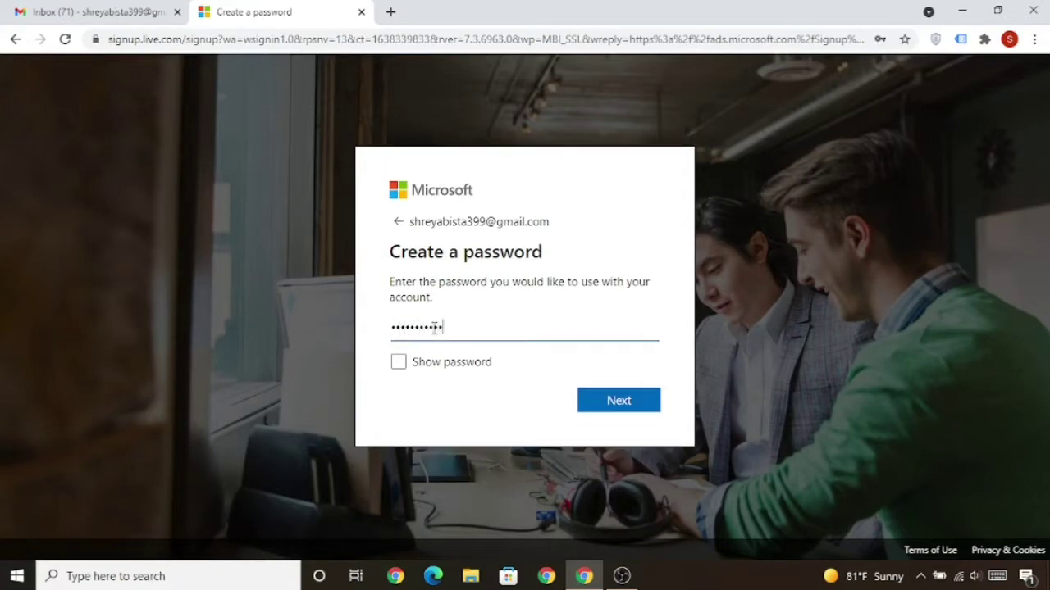
left_click(595, 408)
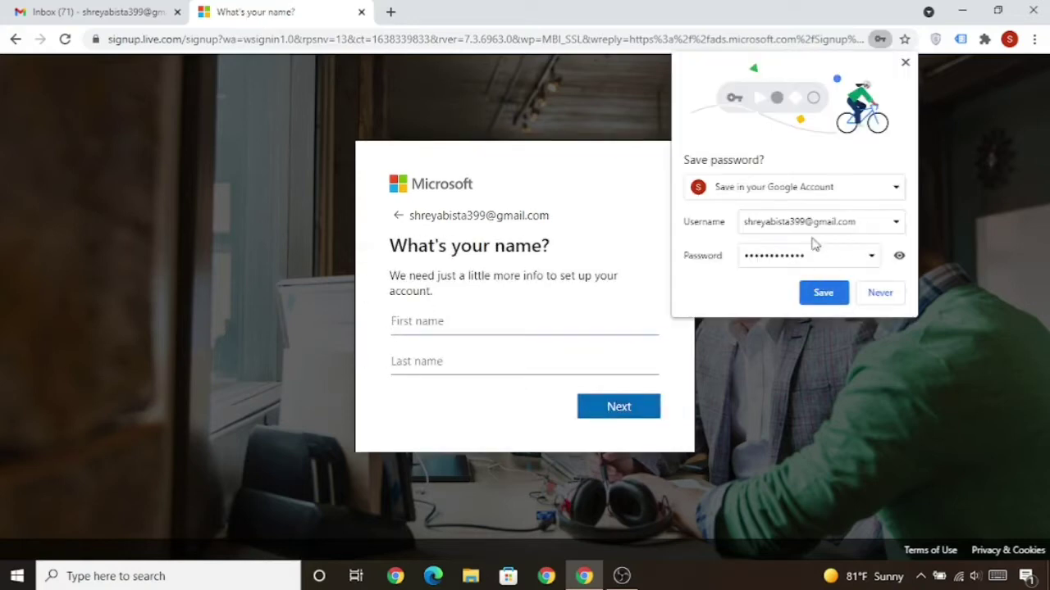
left_click(824, 293)
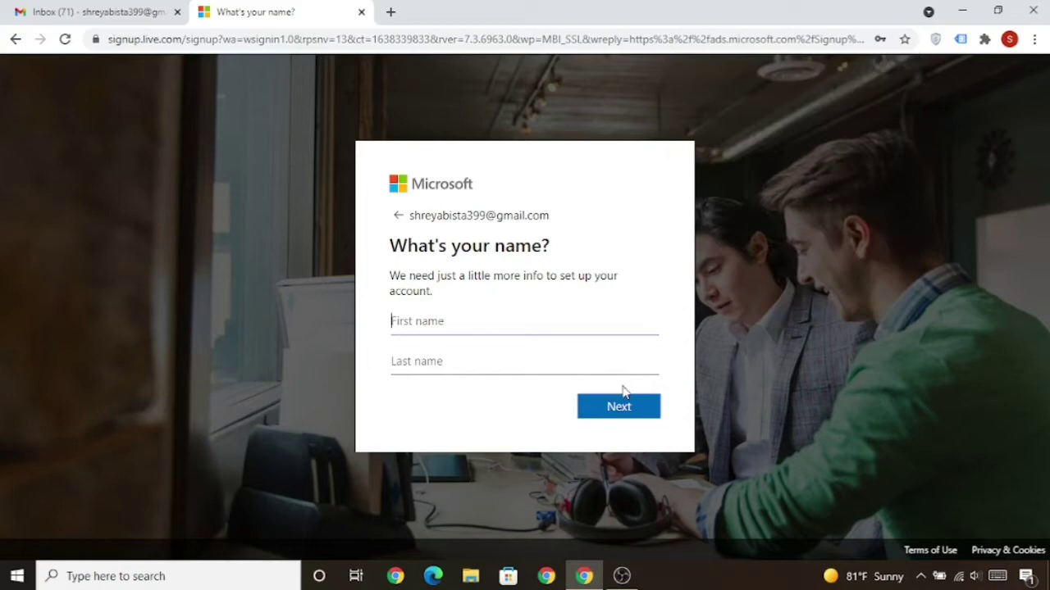
left_click(434, 317)
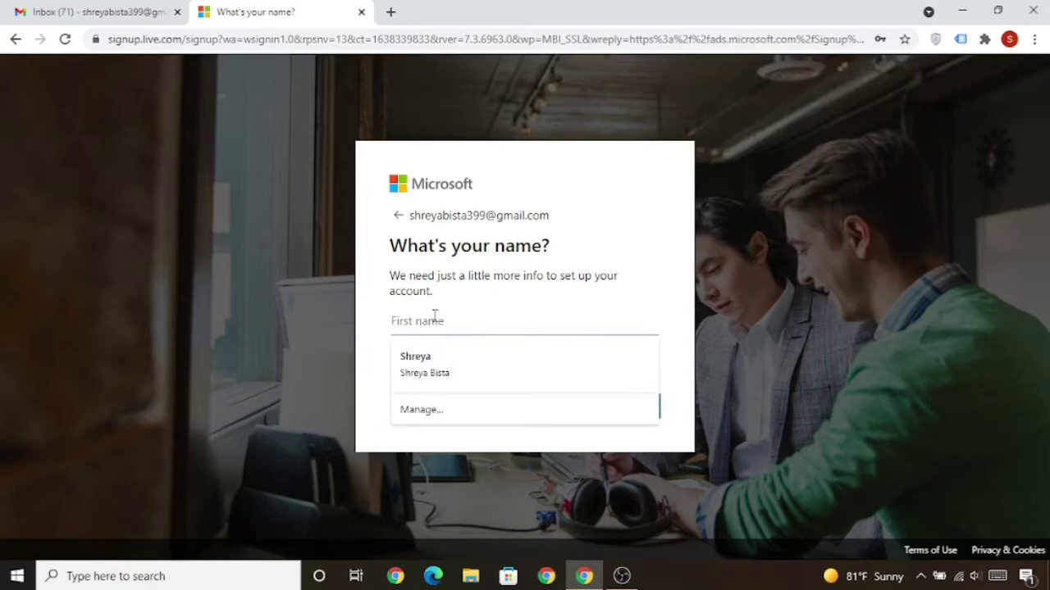
left_click(450, 358)
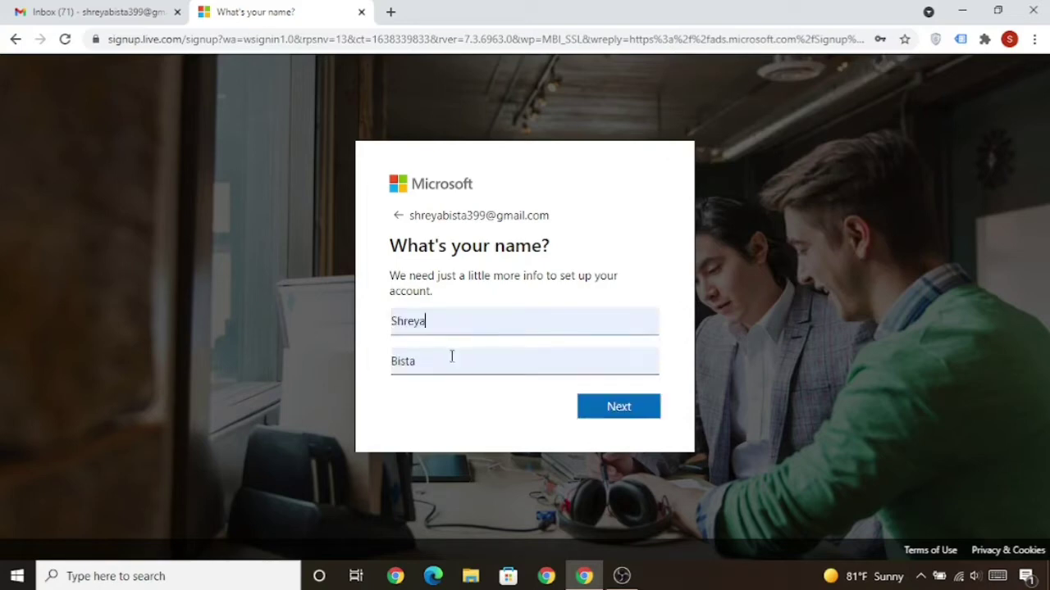
left_click(617, 408)
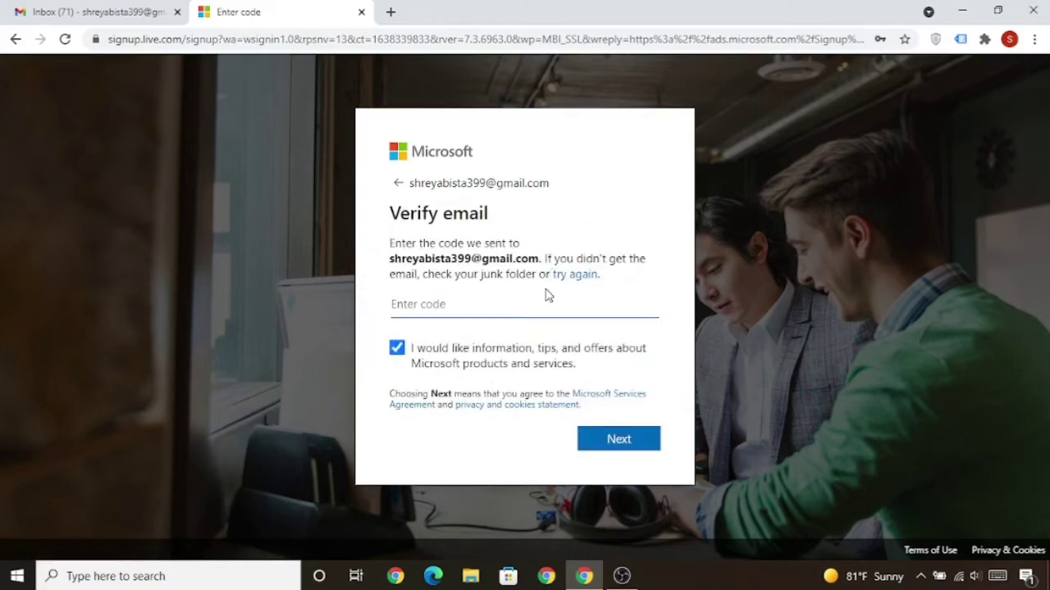
Copy the security code from the Microsoft verification email in Gmail and submit it.
left_click(68, 8)
left_click(420, 204)
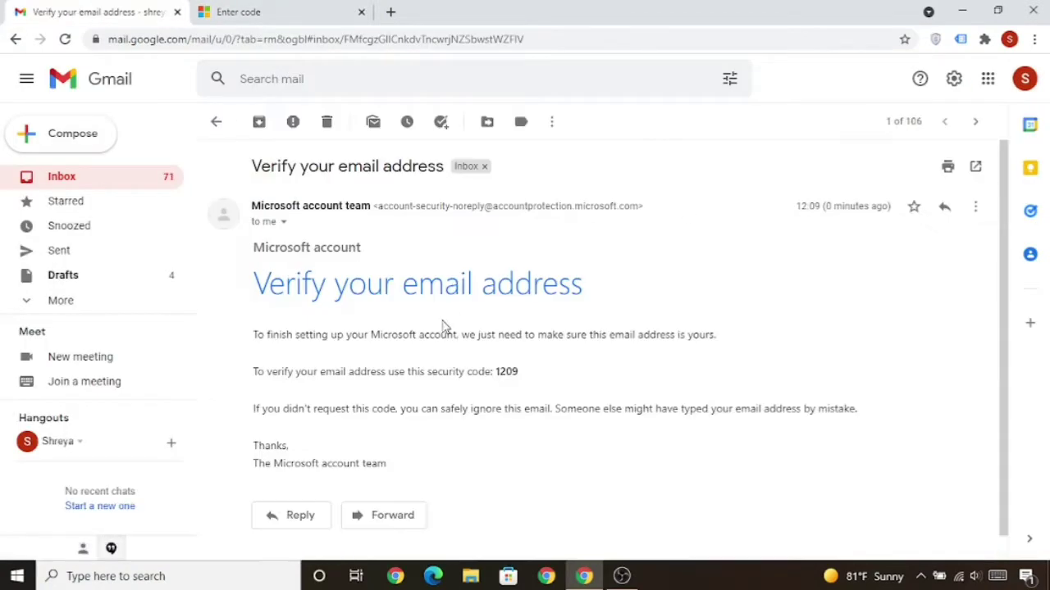
left_click_drag(525, 379, 494, 373)
right_click(522, 374)
left_click(543, 386)
left_click(305, 15)
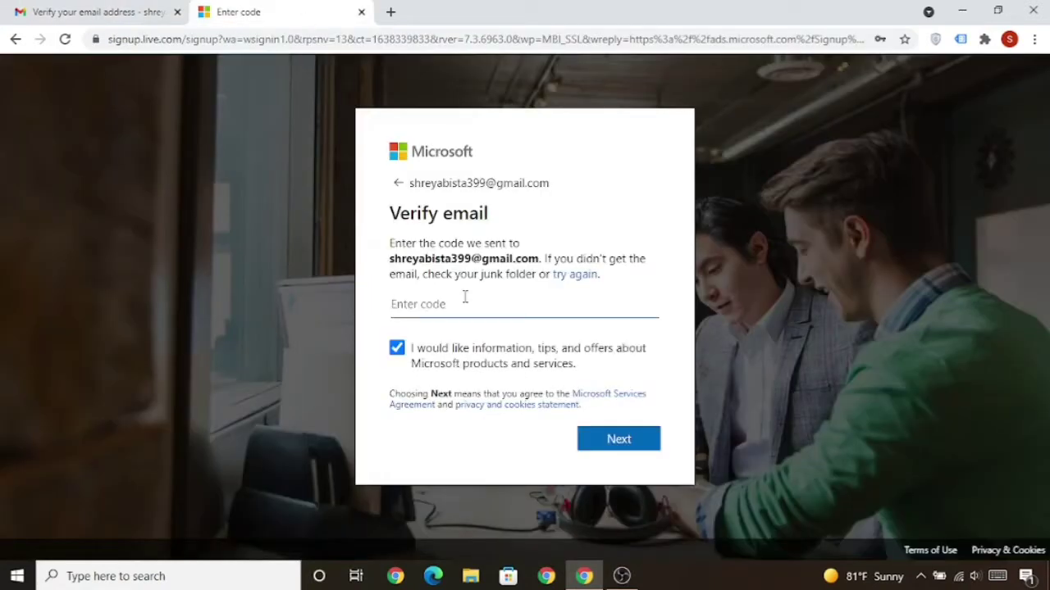
key("ctrl+v")
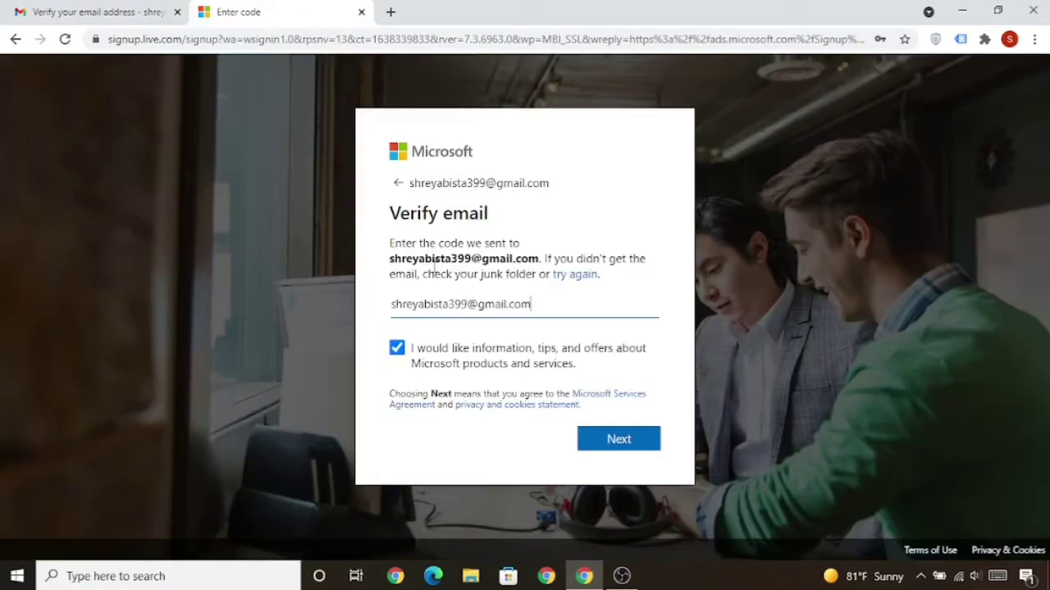
key("ctrl+a")
left_click(72, 10)
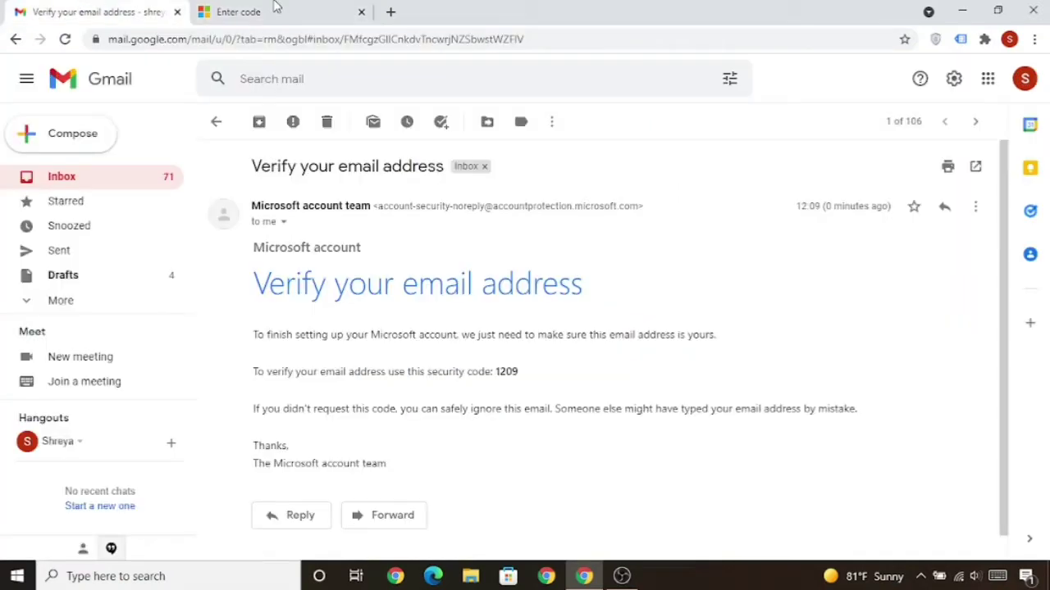
left_click(277, 10)
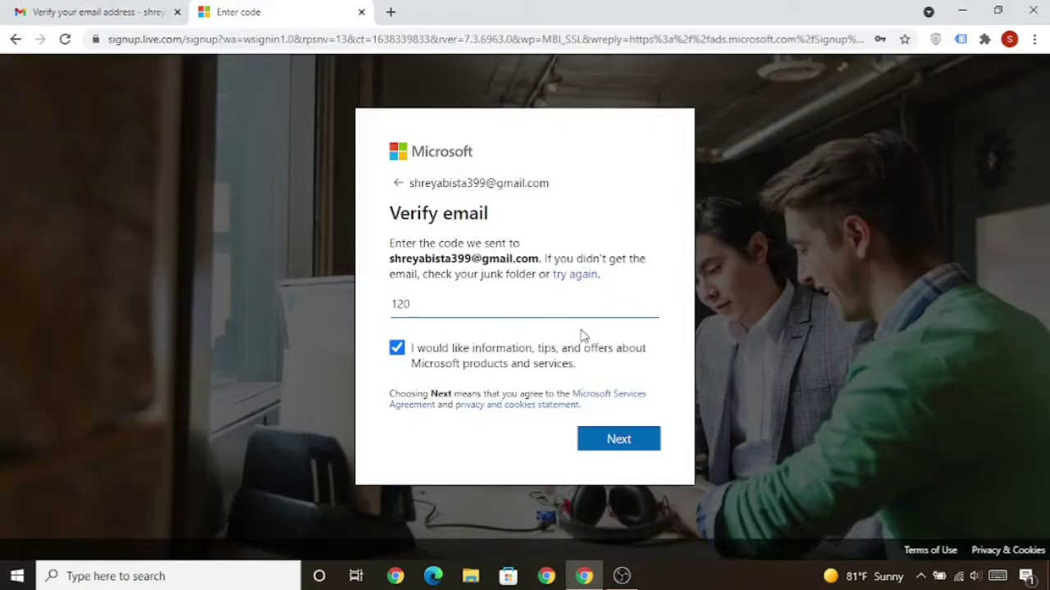
left_click(606, 444)
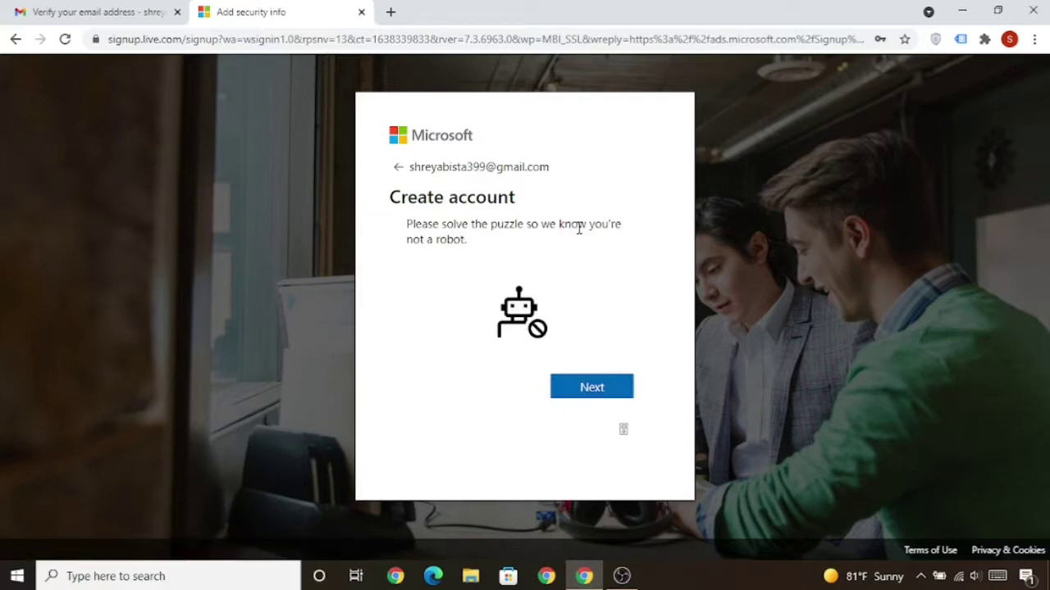
Pass the not-a-robot puzzle by picking the apple tile in all three rounds.
left_click(626, 392)
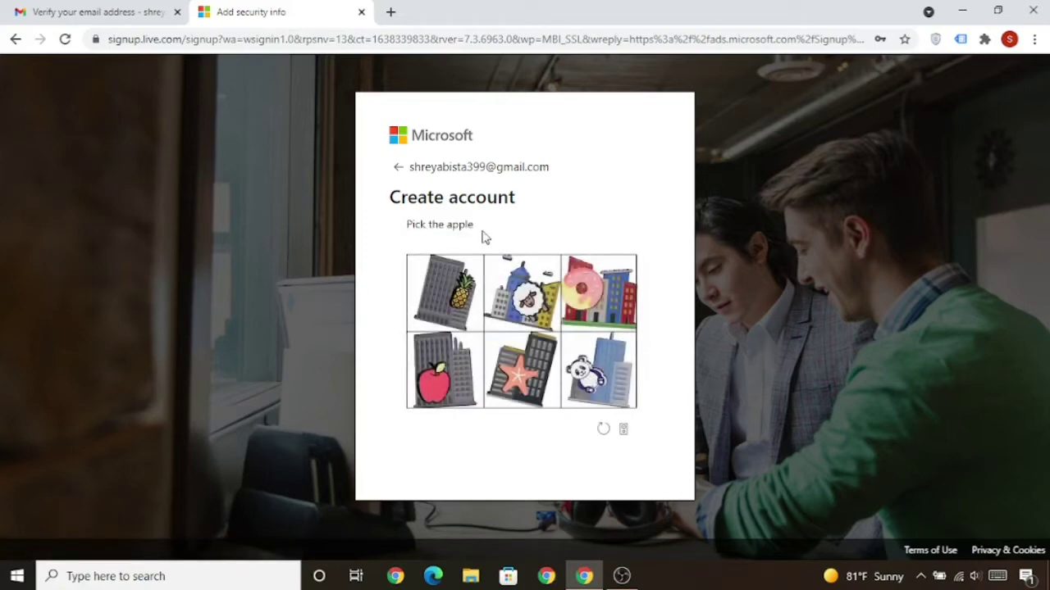
left_click(463, 382)
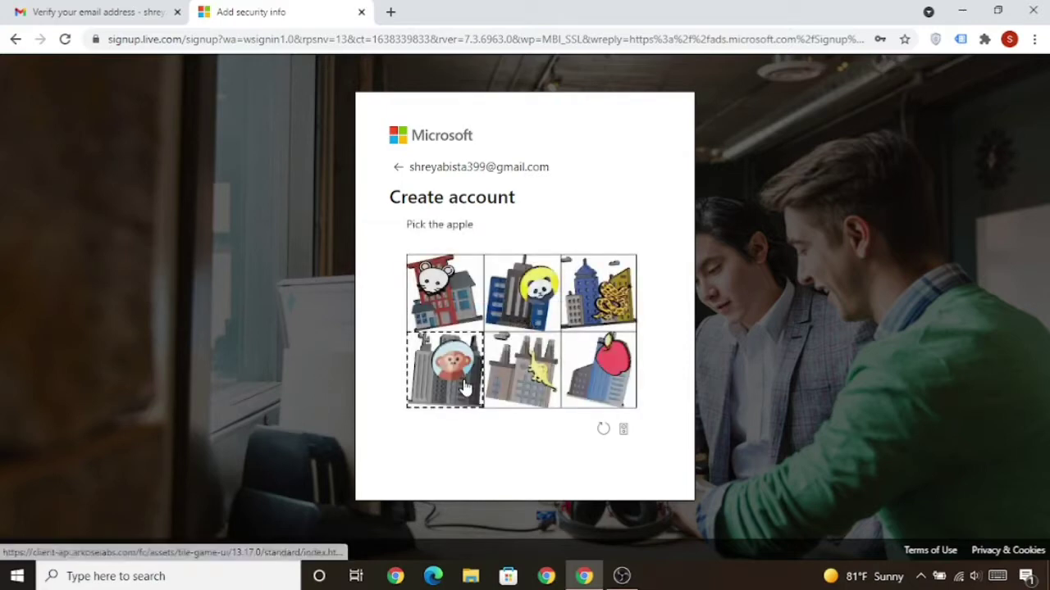
left_click(597, 375)
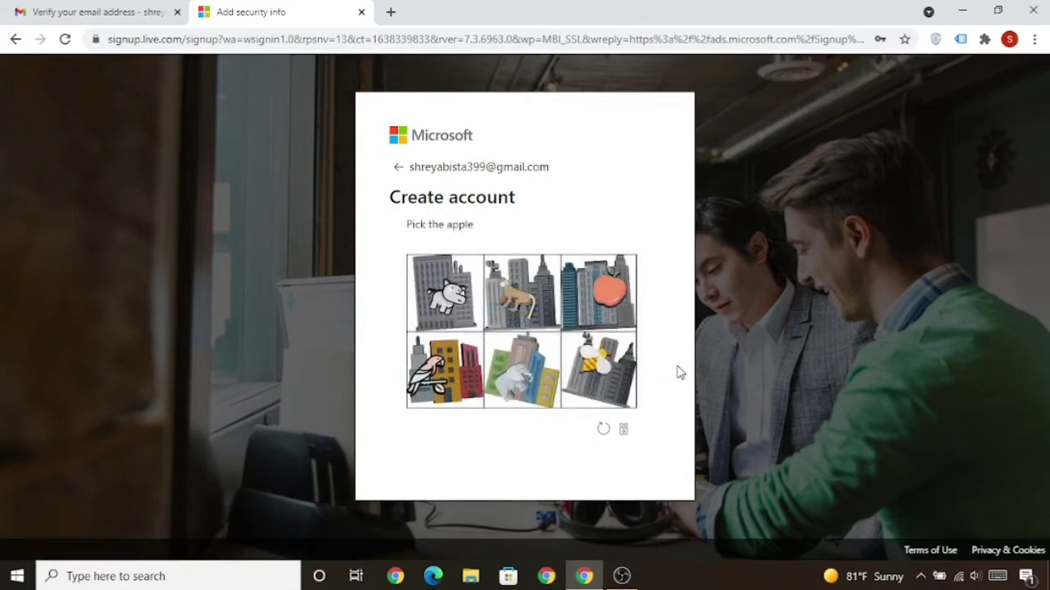
left_click(623, 306)
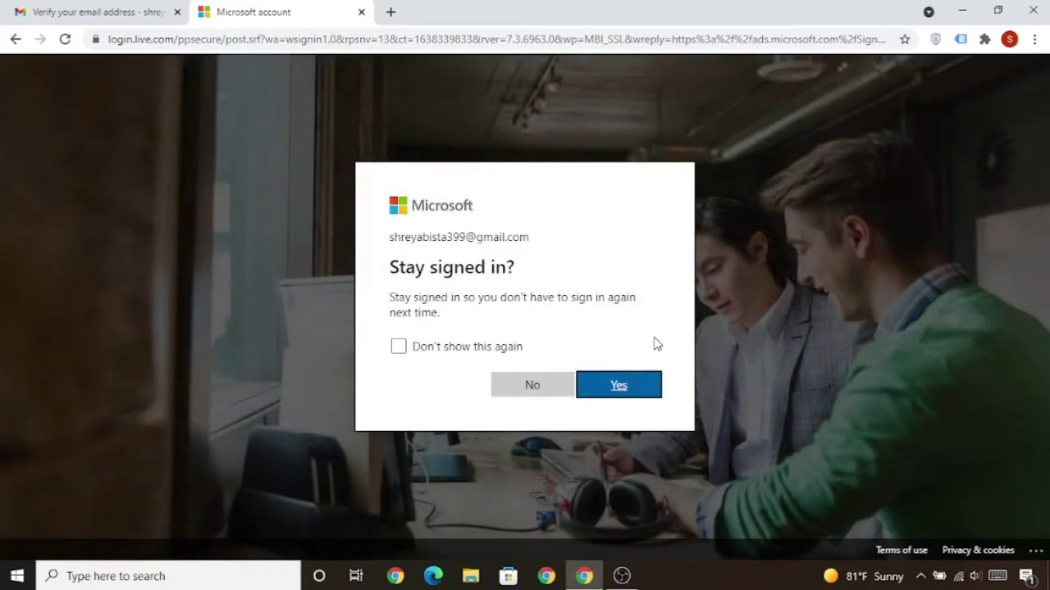
Stay signed in without showing the prompt again, and request an e-mailed sign-in code.
left_click(398, 348)
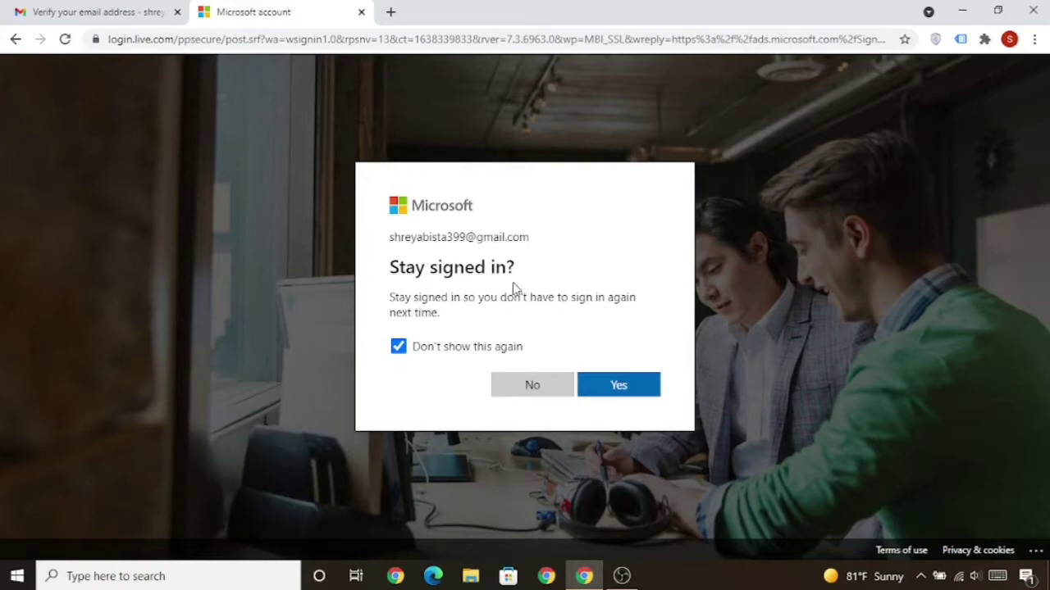
left_click(630, 389)
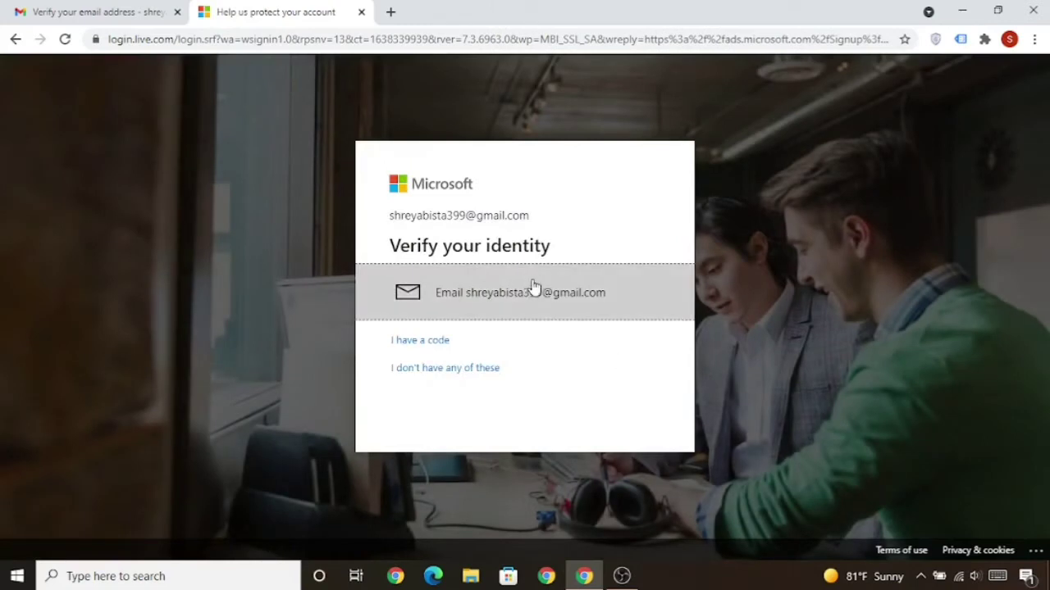
left_click(586, 300)
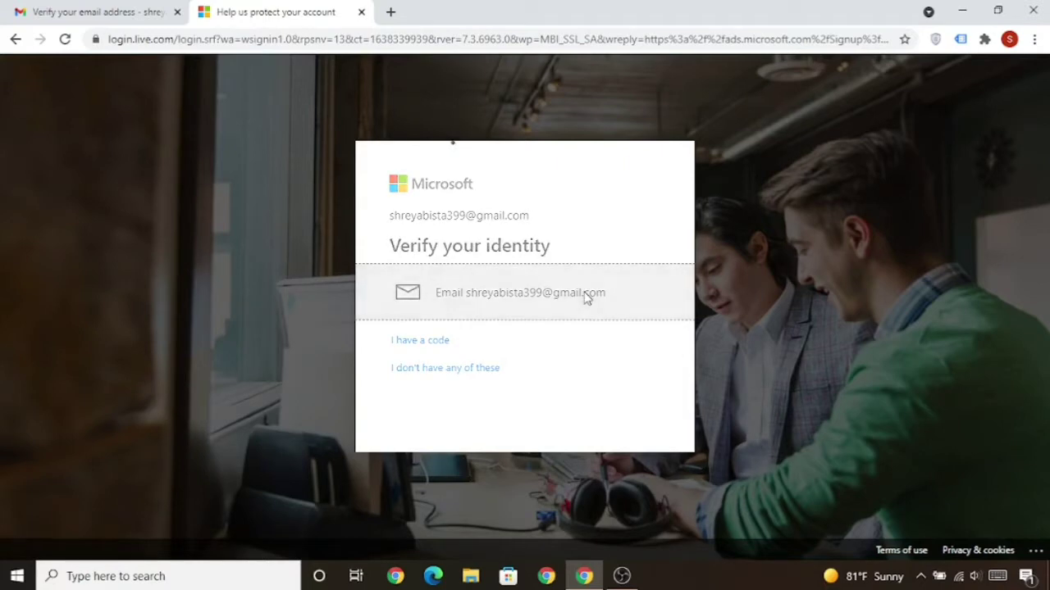
Copy the new security code from the inbox, verify it, and decline the Authenticator app offer.
left_click(125, 7)
left_click(223, 131)
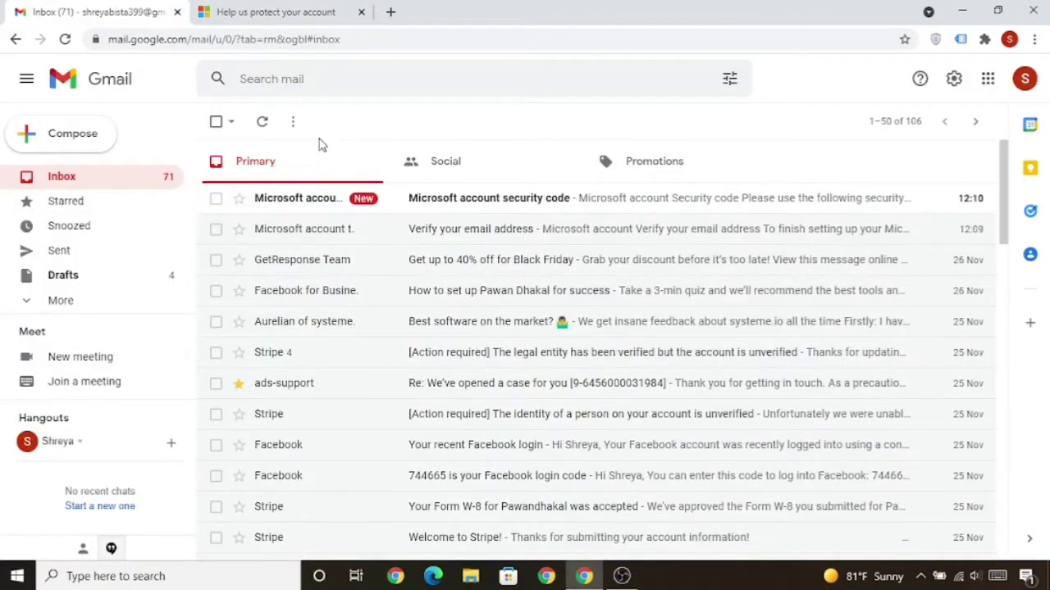
left_click(410, 203)
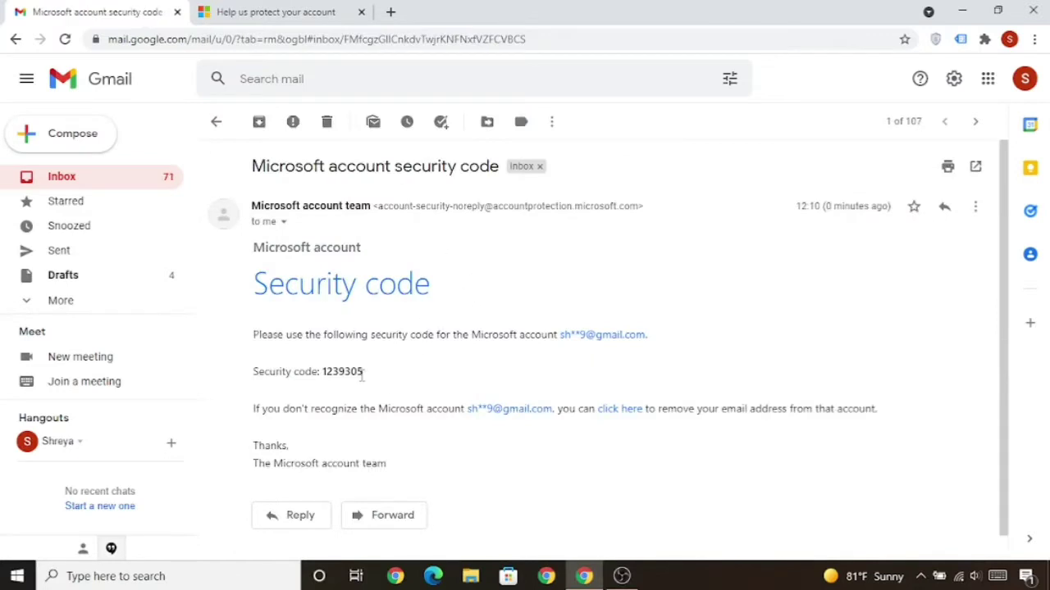
left_click_drag(362, 375, 333, 374)
right_click(325, 374)
left_click(334, 379)
right_click(323, 373)
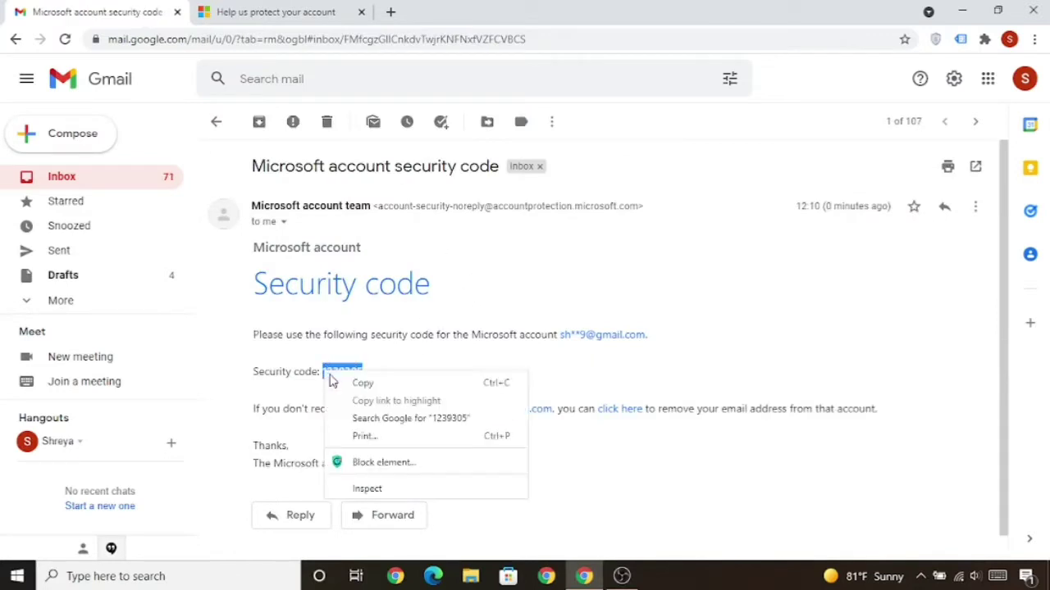
left_click(336, 382)
left_click(287, 10)
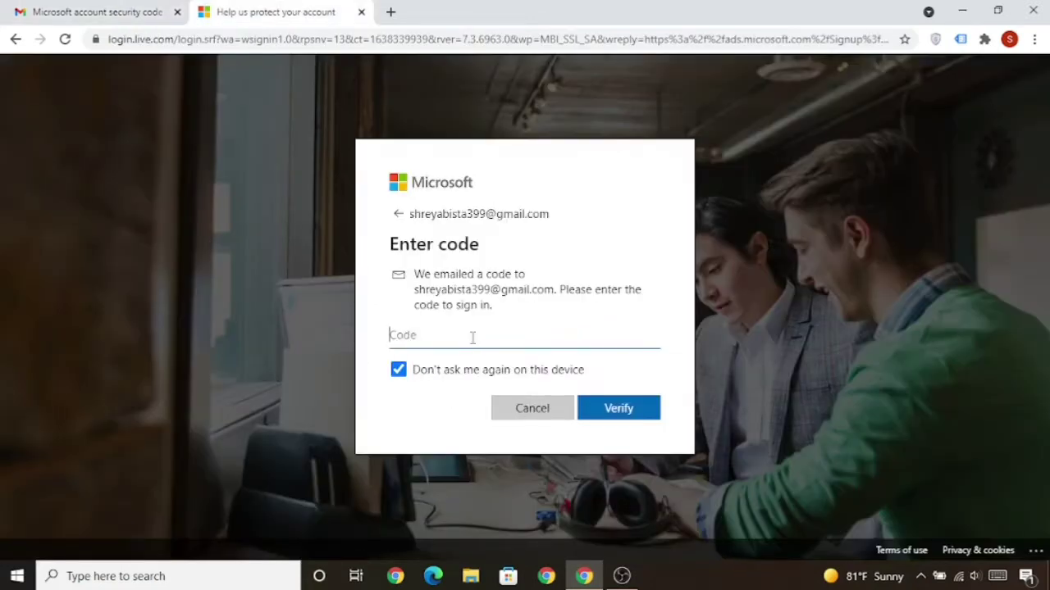
key("ctrl+v")
left_click(603, 407)
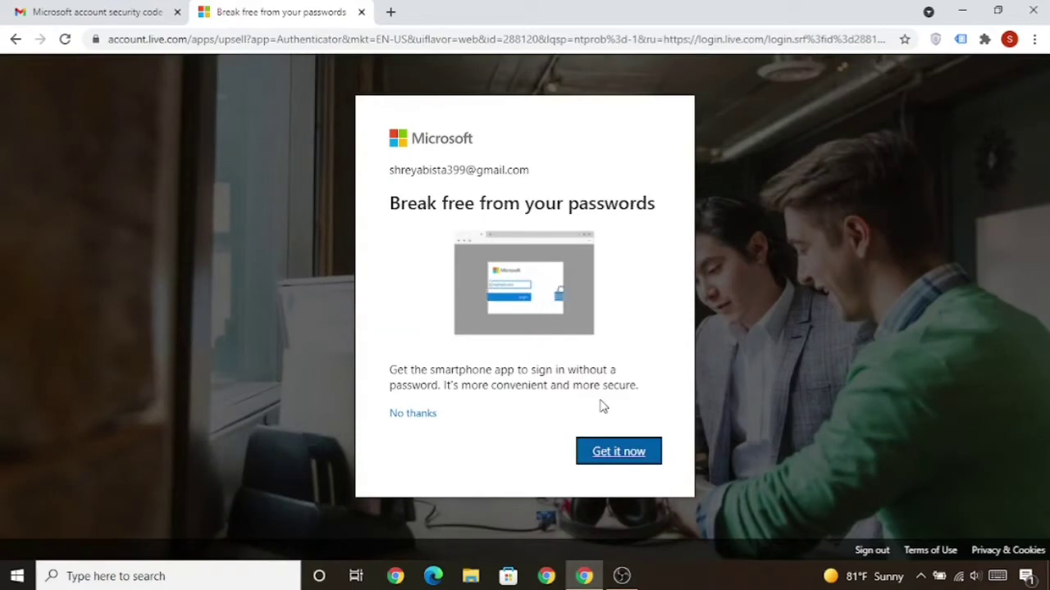
left_click(426, 414)
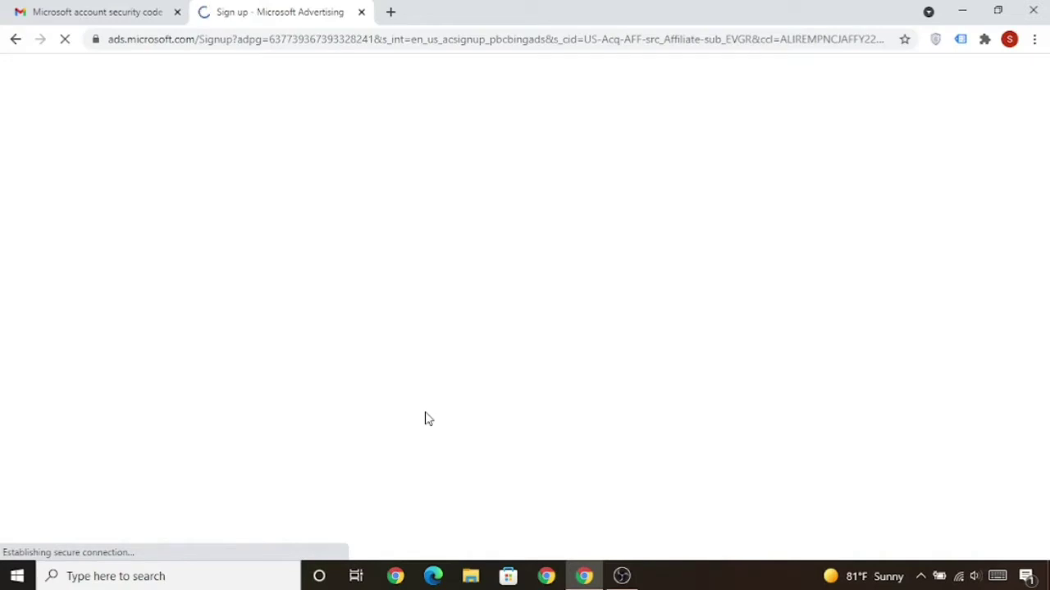
Fill in the legal business name and a Nepal (+977) business phone number.
scroll(356, 367, "down", 1)
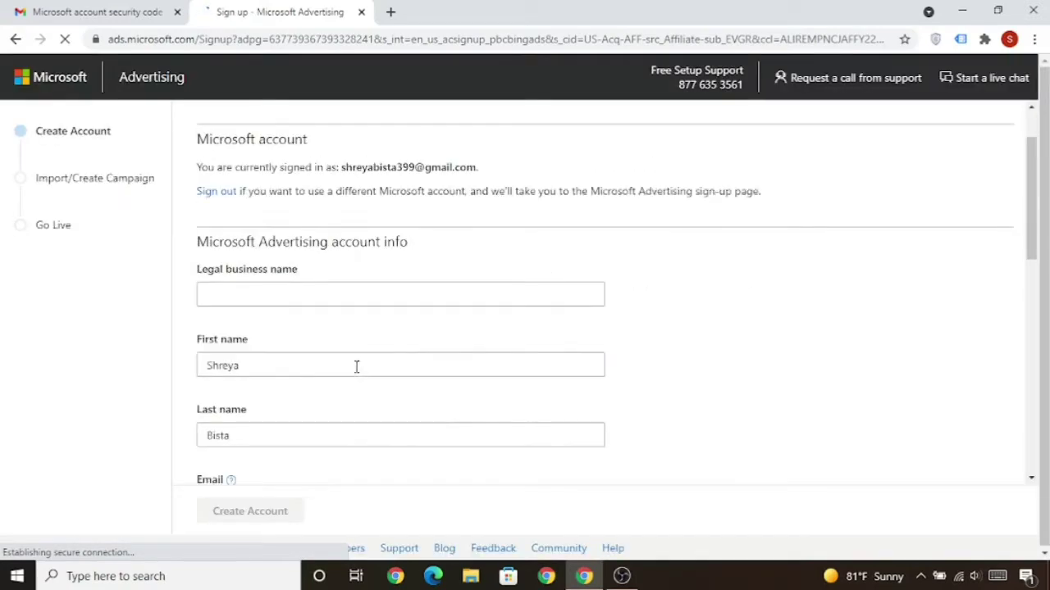
left_click(332, 293)
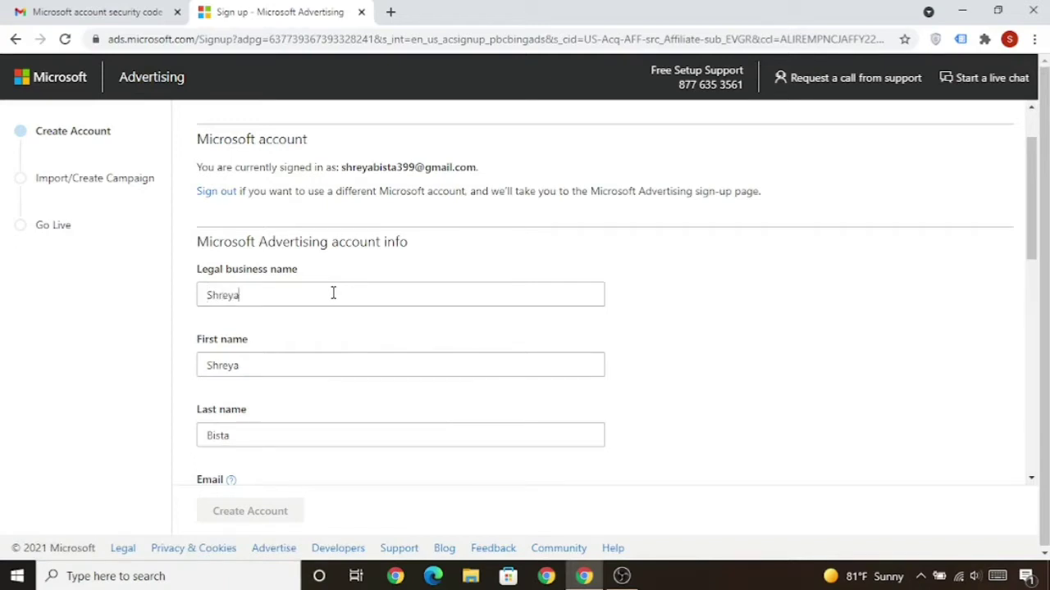
scroll(304, 323, "down", 2)
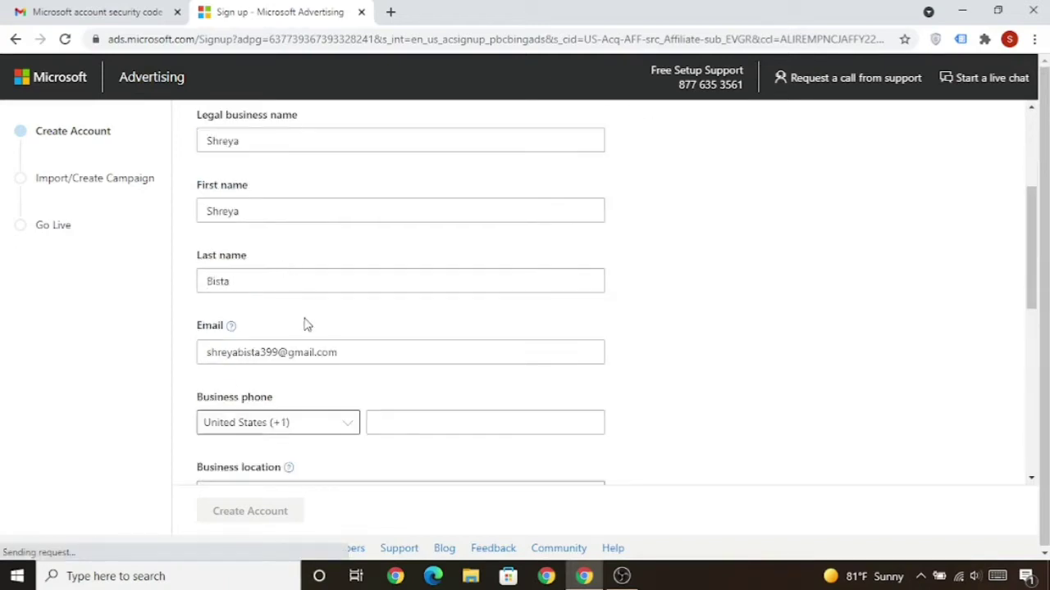
scroll(336, 342, "down", 1)
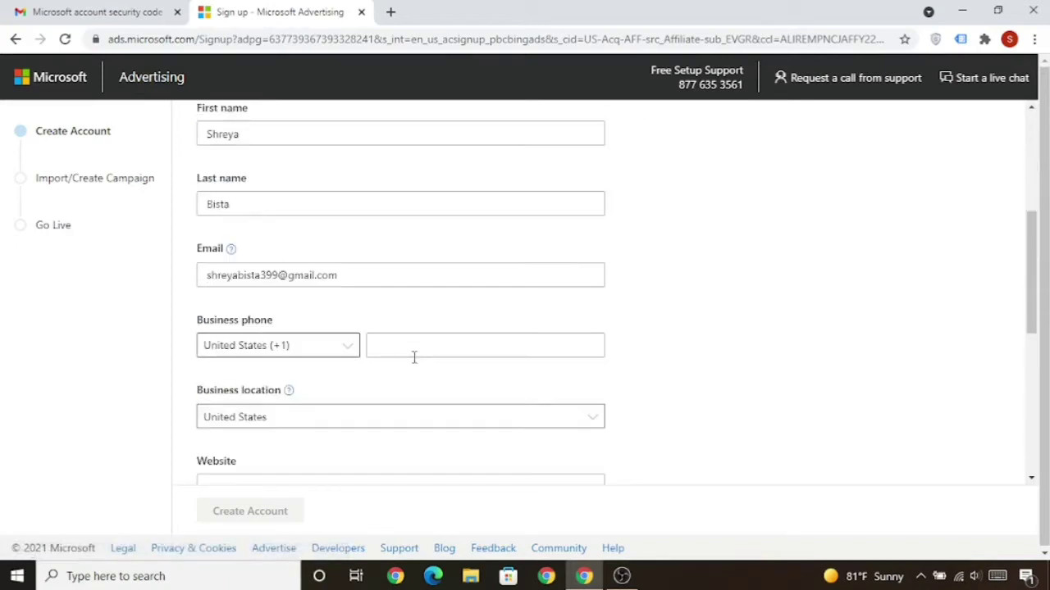
left_click(314, 350)
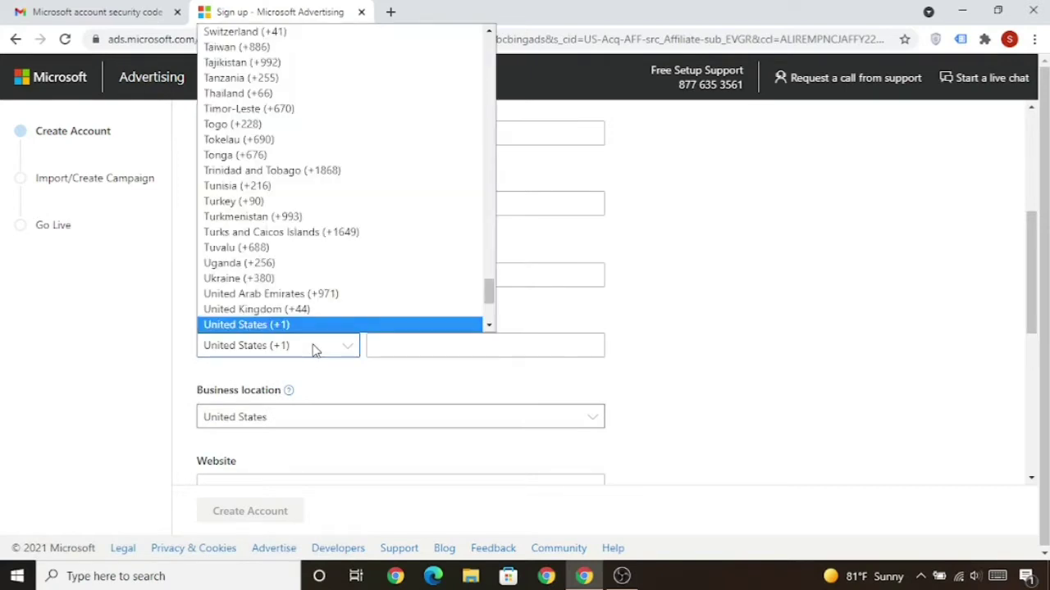
key("n")
key("Down")
key("Down")
key("Return")
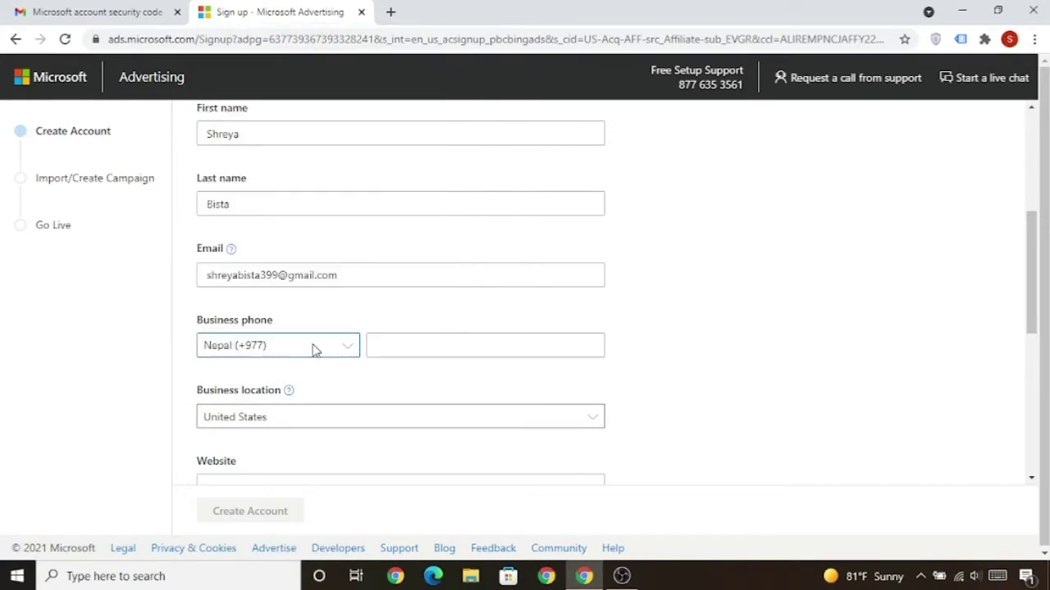
left_click(432, 348)
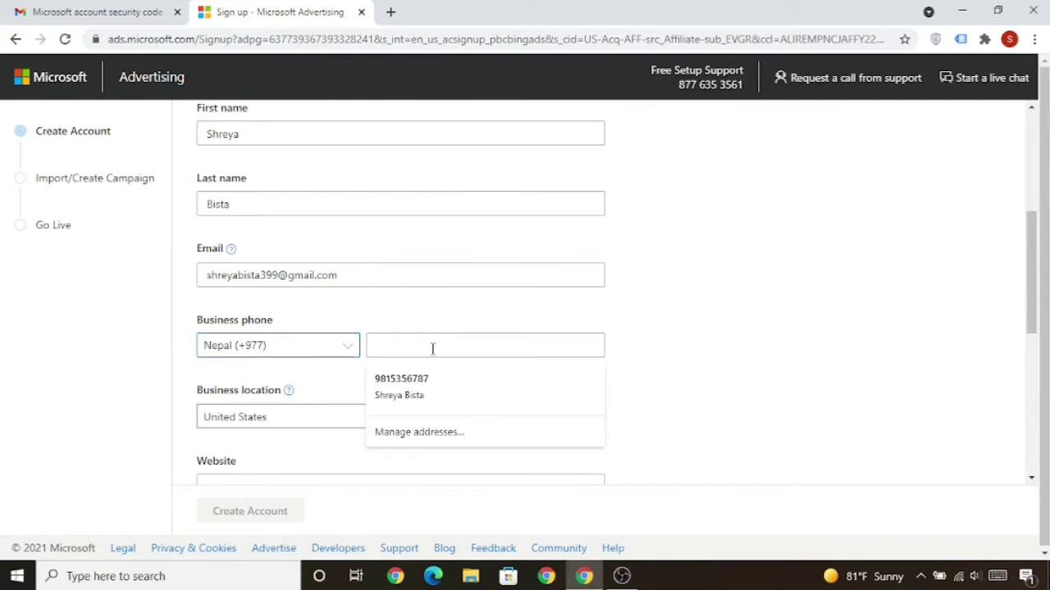
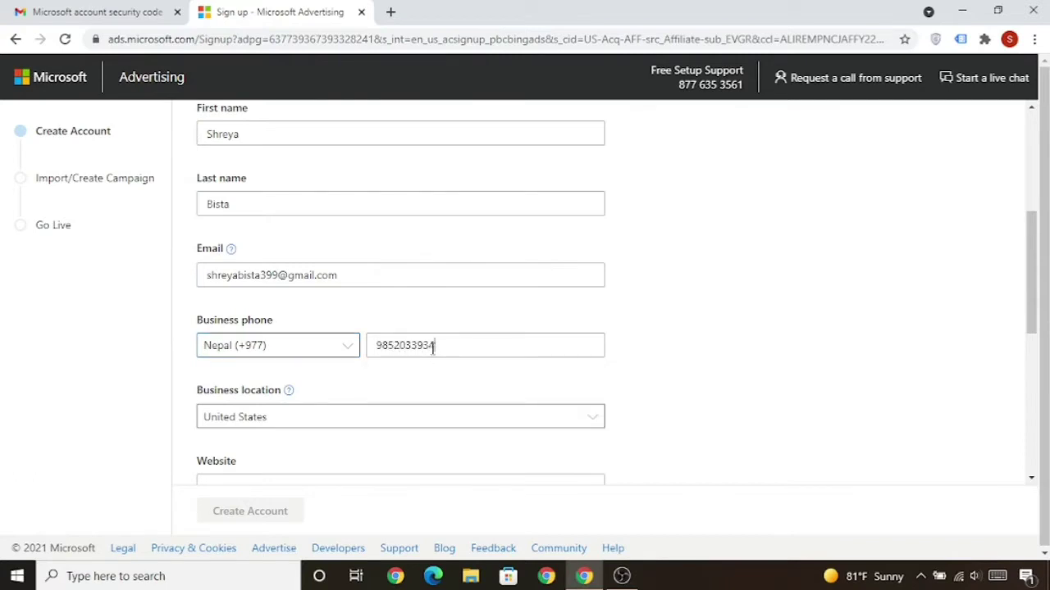
Set the business location country to Nepal.
scroll(408, 360, "down", 1)
left_click(355, 341)
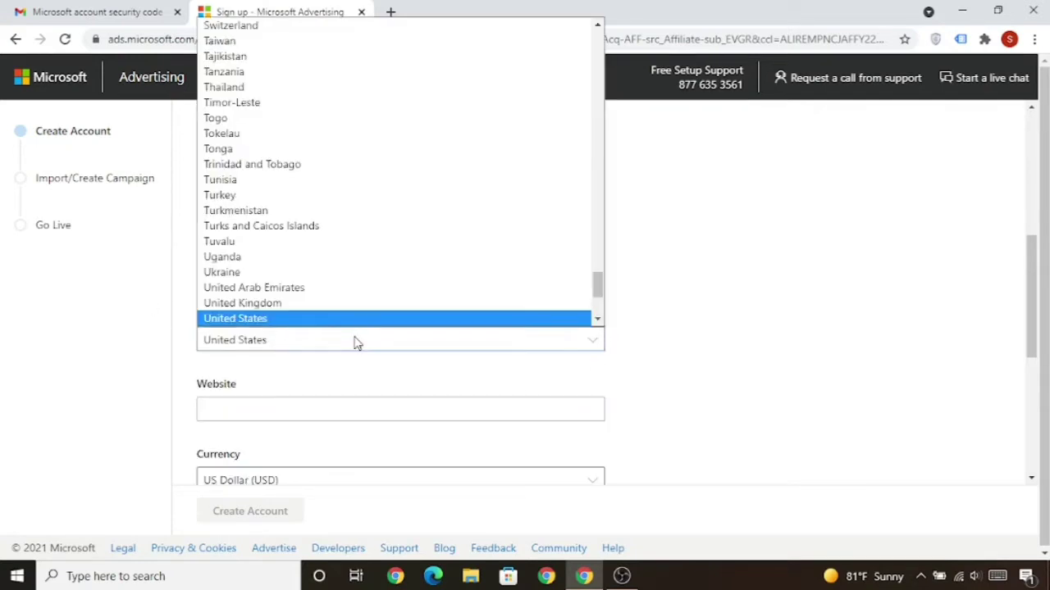
key("n")
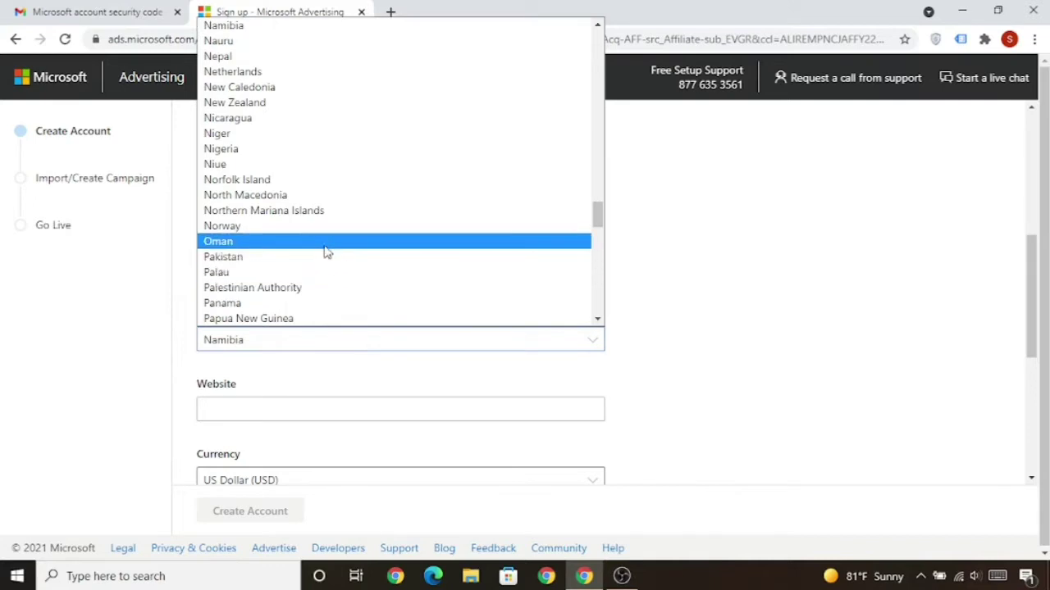
left_click(295, 55)
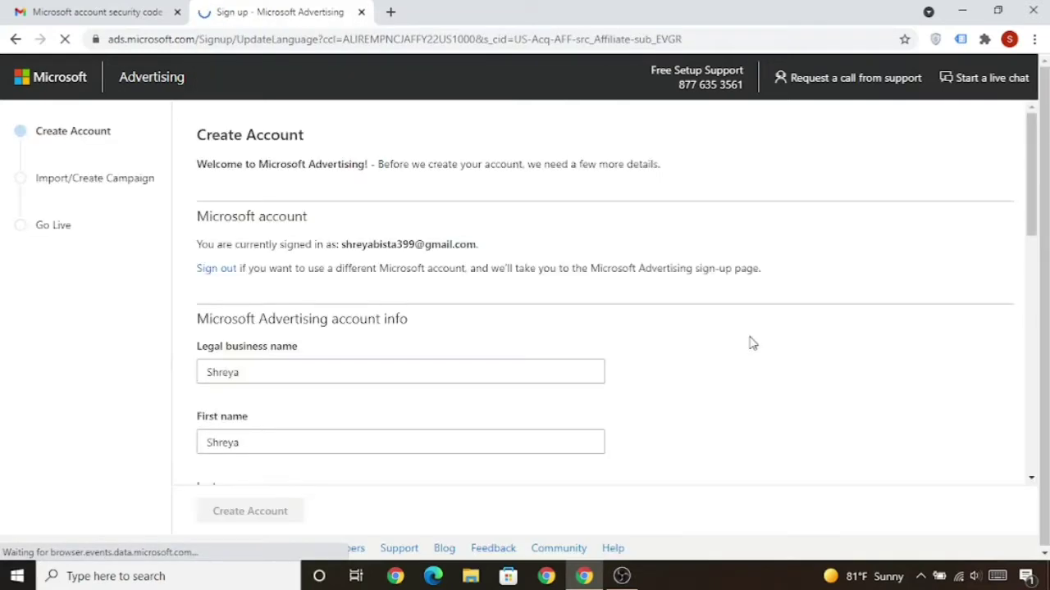
Set primary use to 'To promote this business' and accept the Terms and Conditions.
scroll(735, 361, "down", 3)
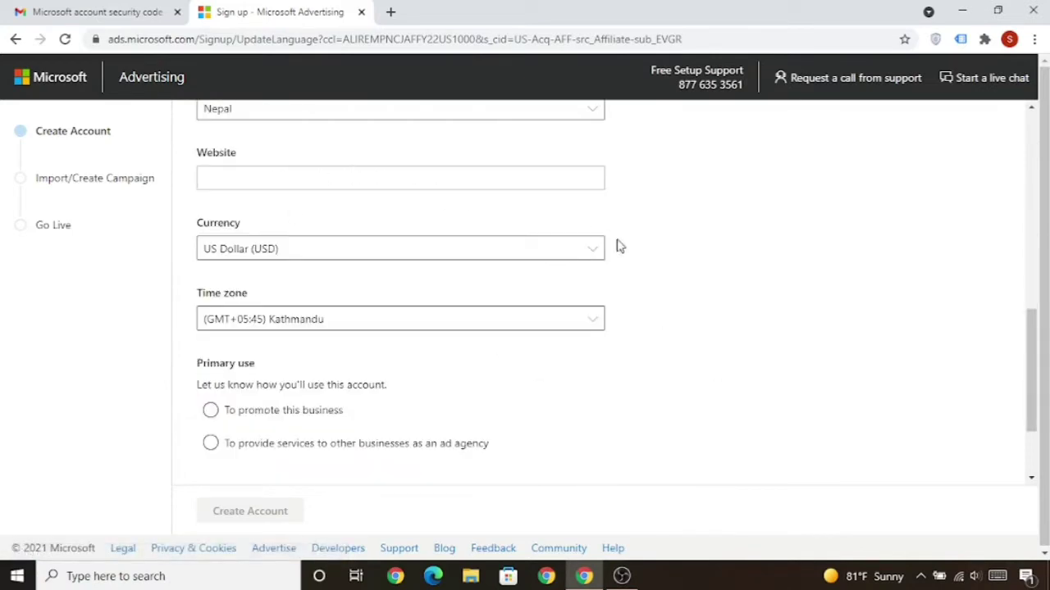
scroll(670, 283, "down", 2)
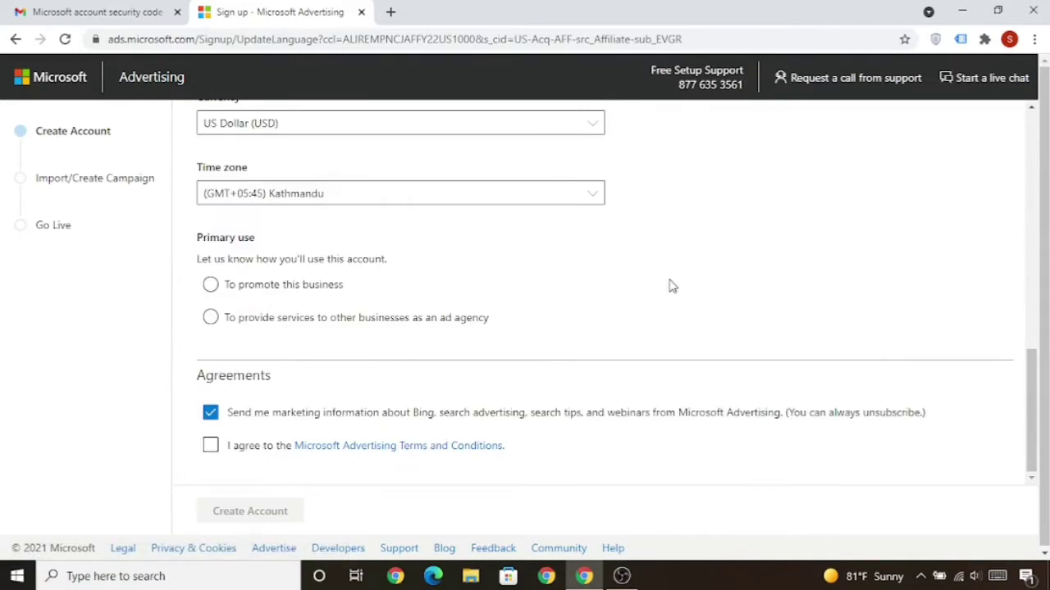
left_click(211, 287)
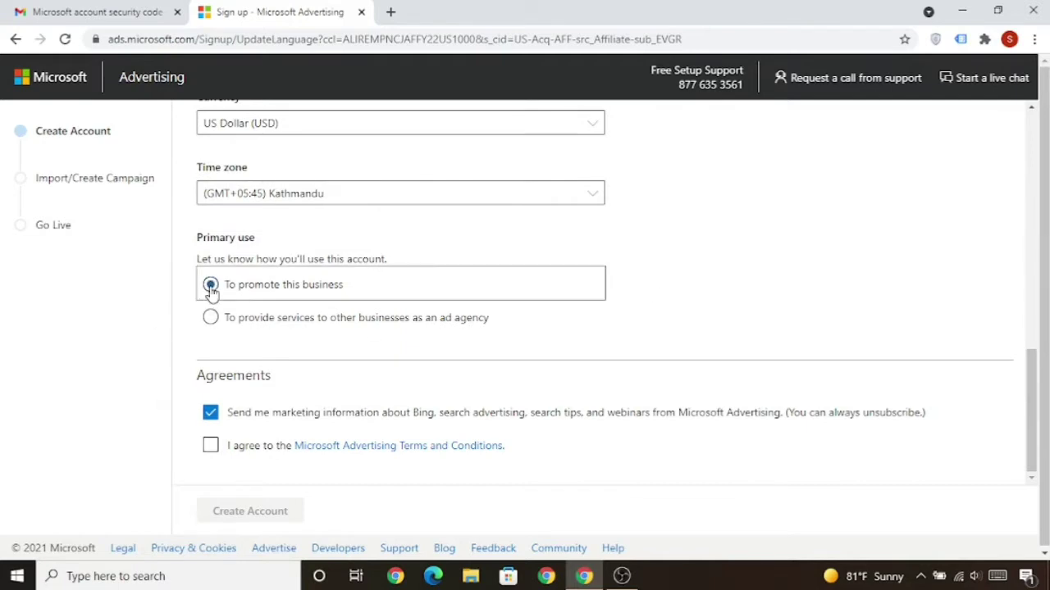
scroll(601, 303, "down", 1)
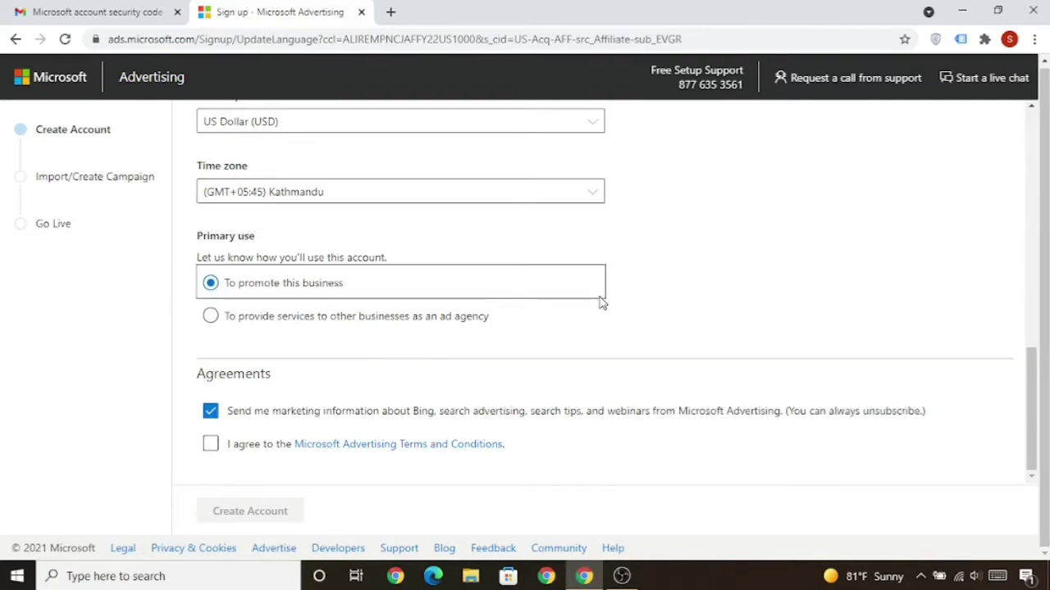
left_click(211, 447)
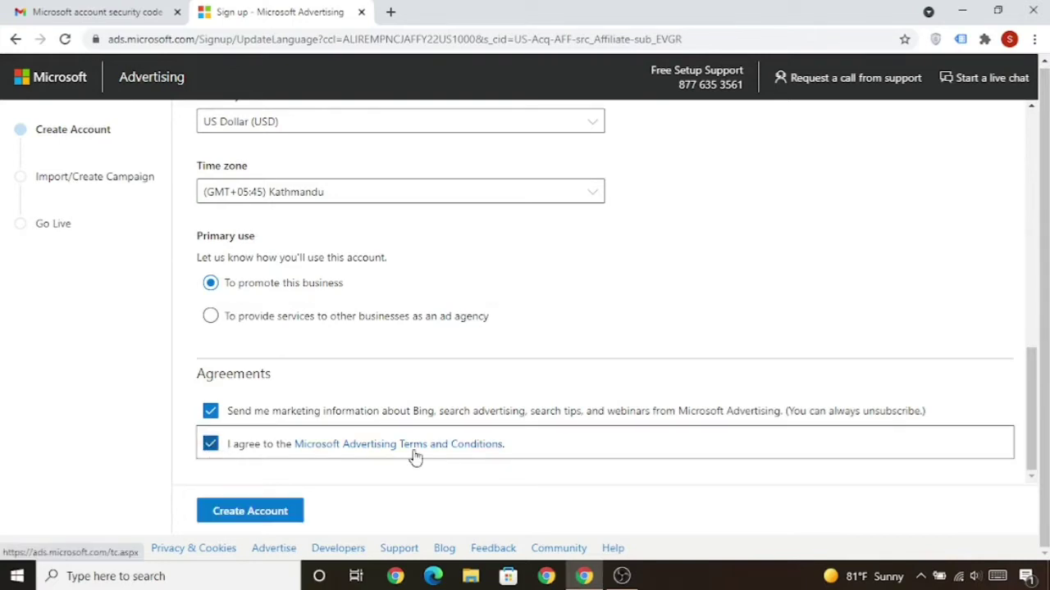
Submit the form with Create Account, which flags a missing valid website URL.
scroll(417, 457, "up", 6)
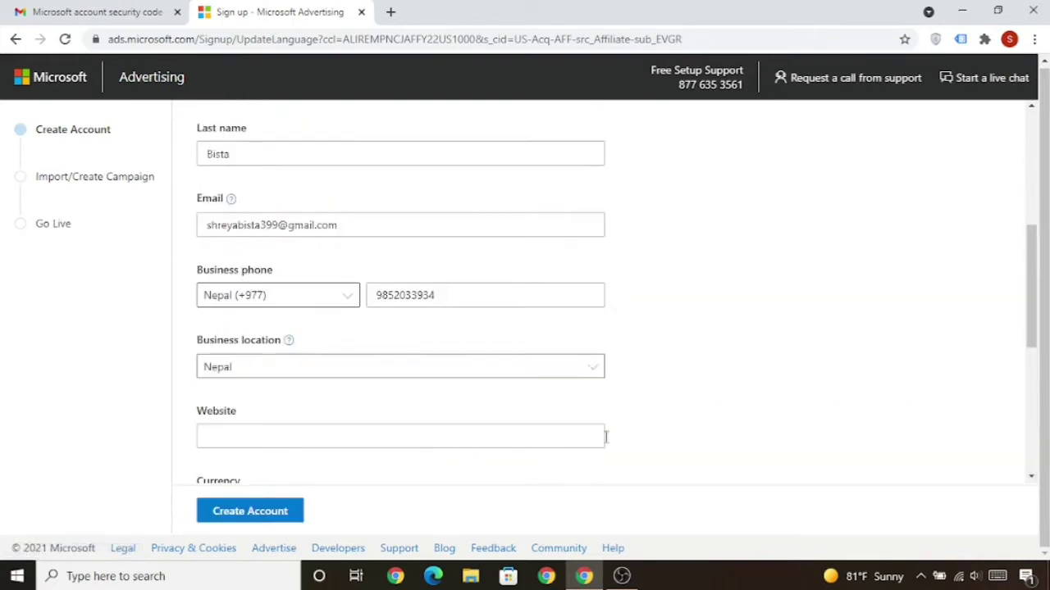
scroll(629, 392, "up", 2)
scroll(629, 392, "up", 2)
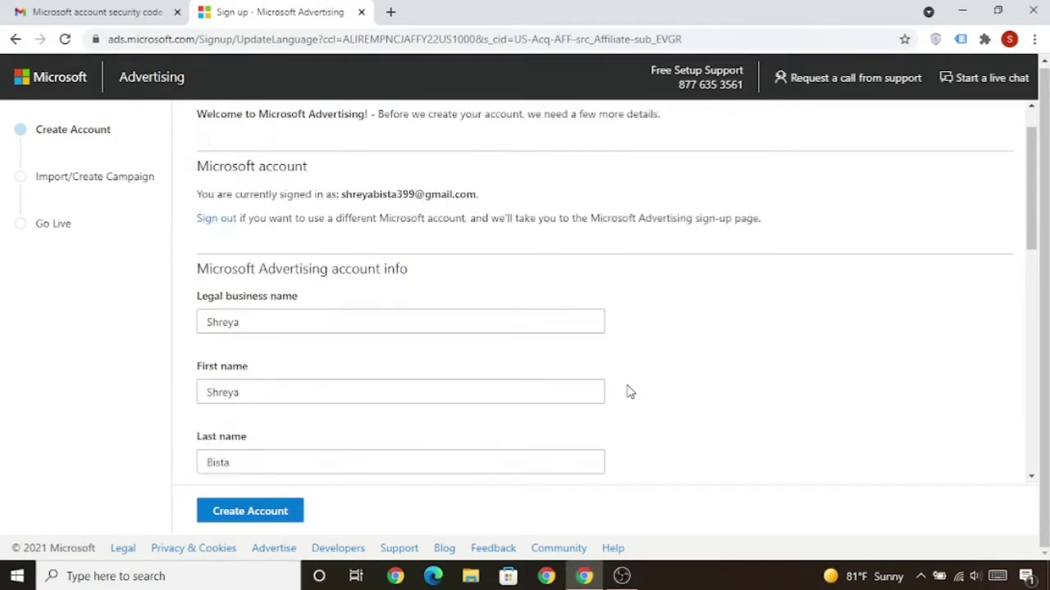
scroll(629, 392, "down", 1)
scroll(629, 392, "up", 1)
scroll(628, 392, "down", 7)
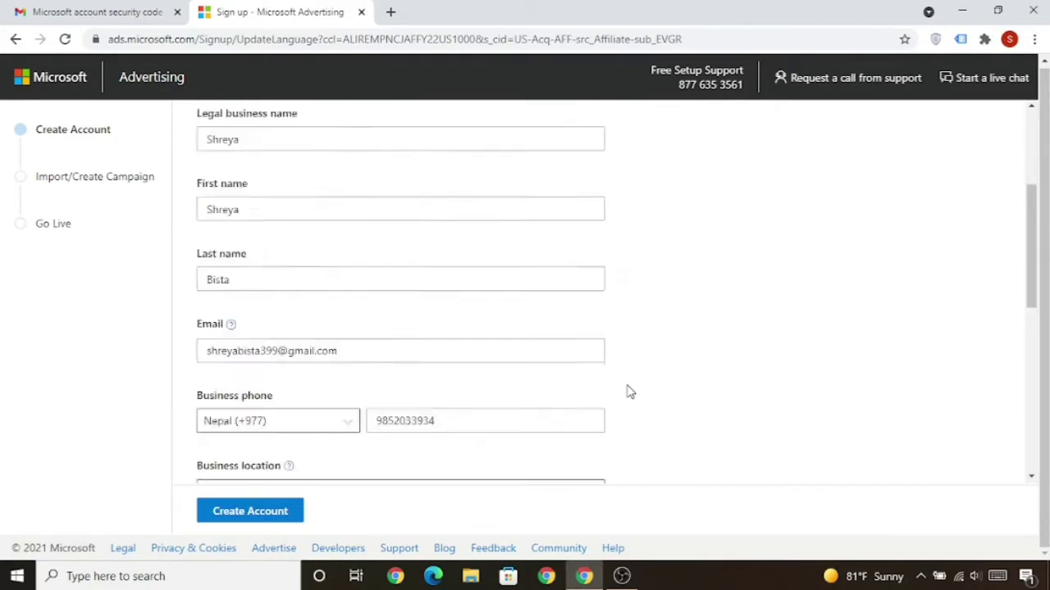
scroll(629, 392, "down", 1)
left_click(263, 514)
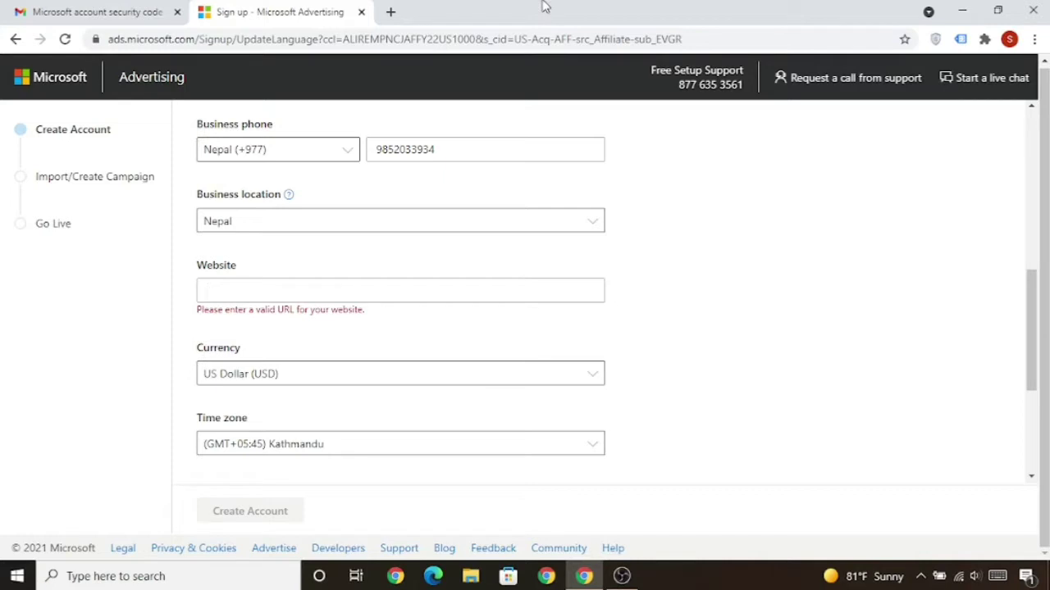
Google 'flower website' in a new tab and open the Teleflora: Home result.
left_click(391, 13)
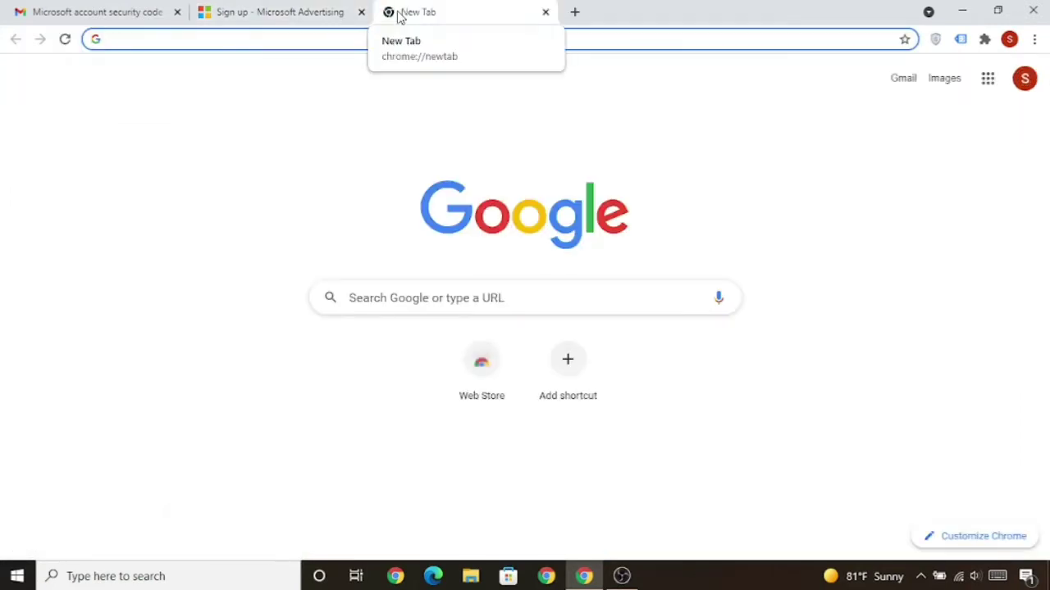
type("fl")
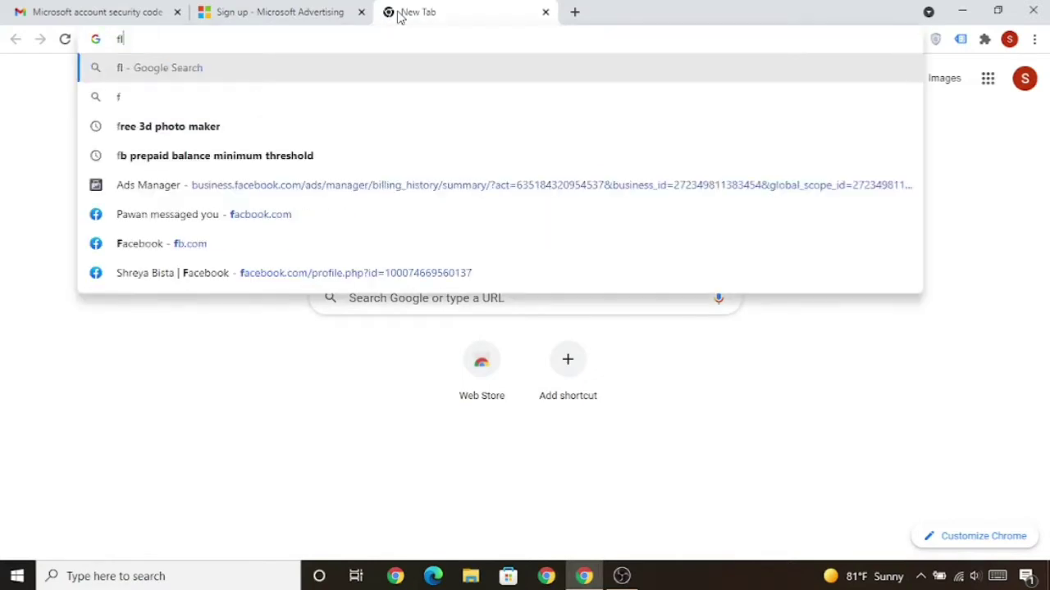
type("ower")
key("Return")
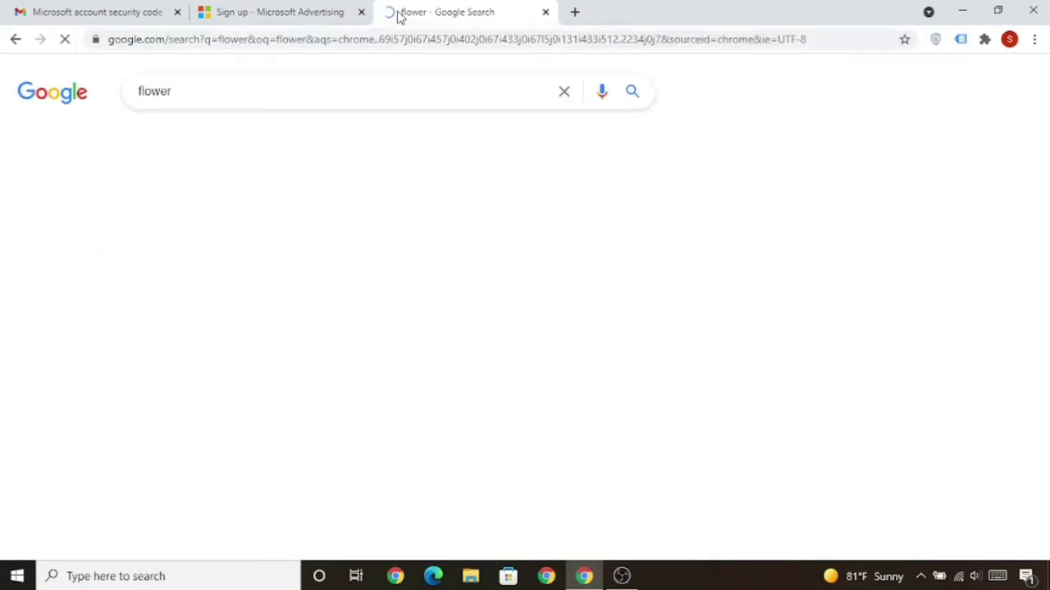
scroll(141, 314, "down", 20)
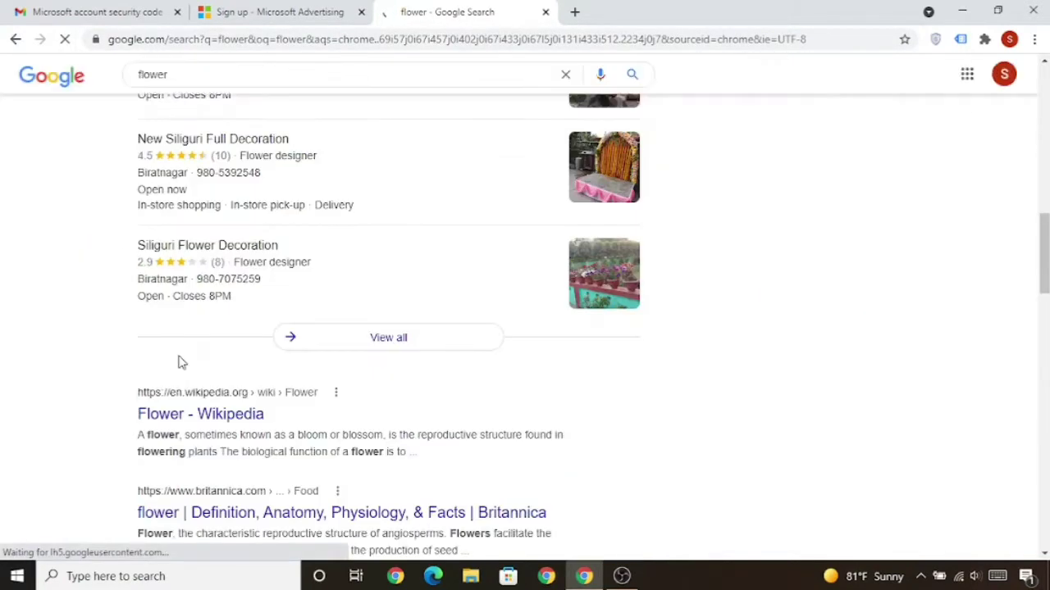
scroll(184, 374, "down", 2)
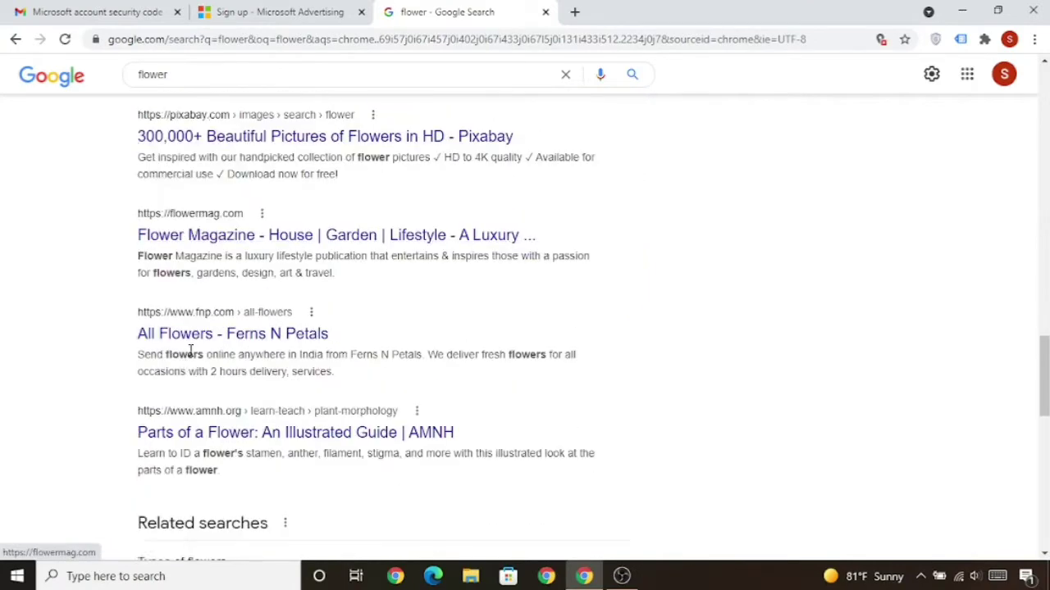
left_click(210, 79)
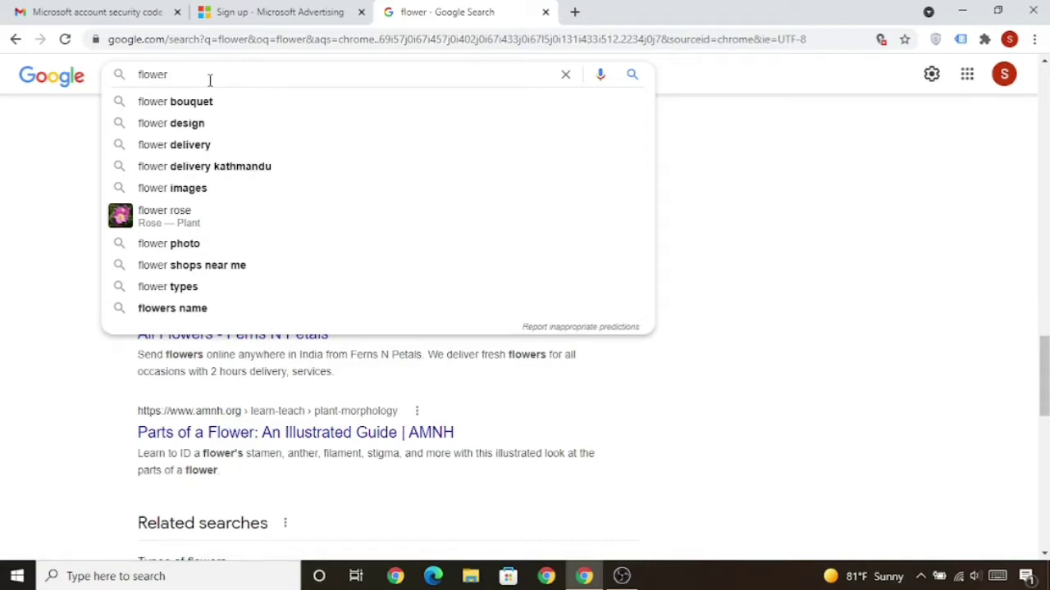
type("website")
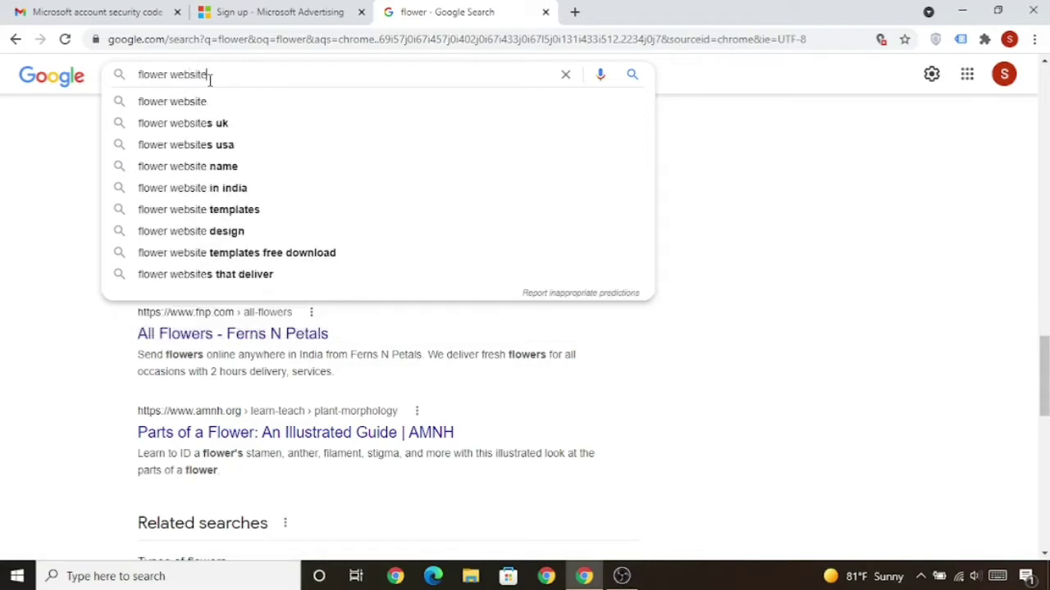
key("Return")
scroll(276, 382, "down", 5)
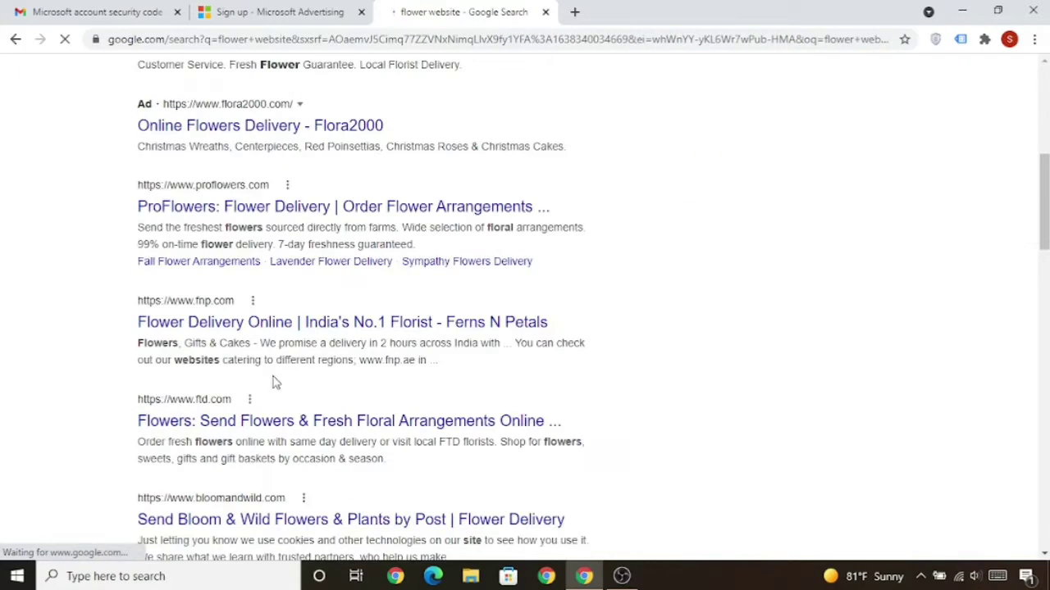
scroll(275, 382, "down", 4)
scroll(296, 331, "down", 1)
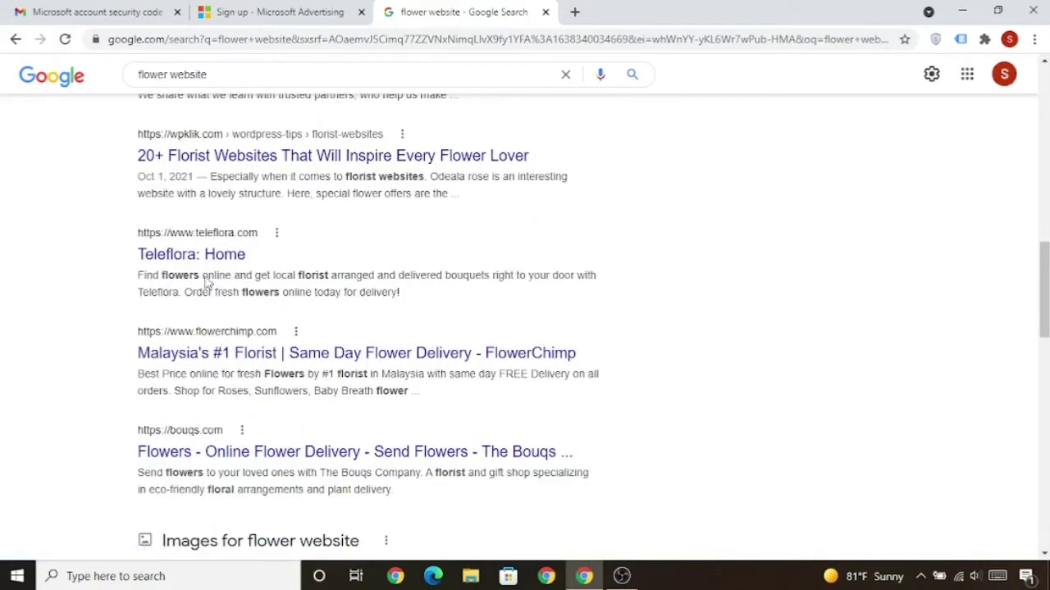
left_click(197, 254)
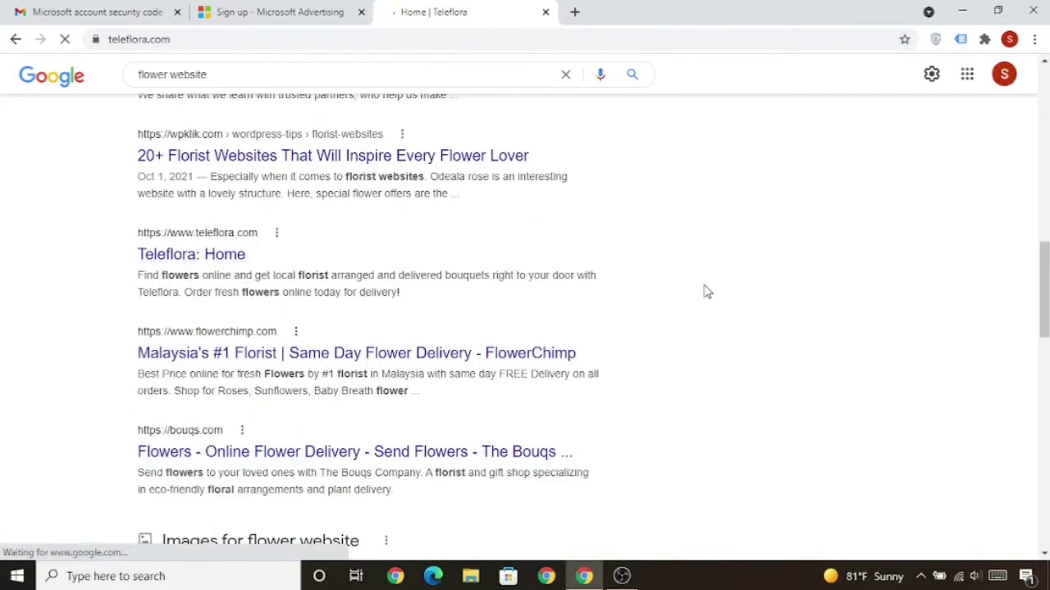
Select the base Teleflora address, block the notification prompt, and copy the address.
left_click(239, 41)
left_click(243, 34)
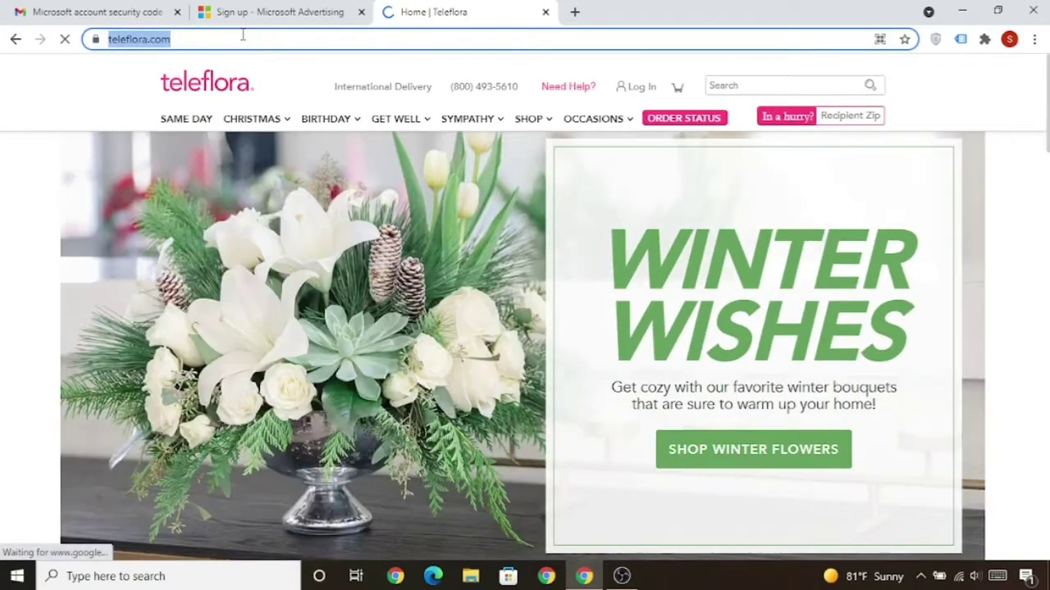
left_click(277, 11)
left_click(451, 10)
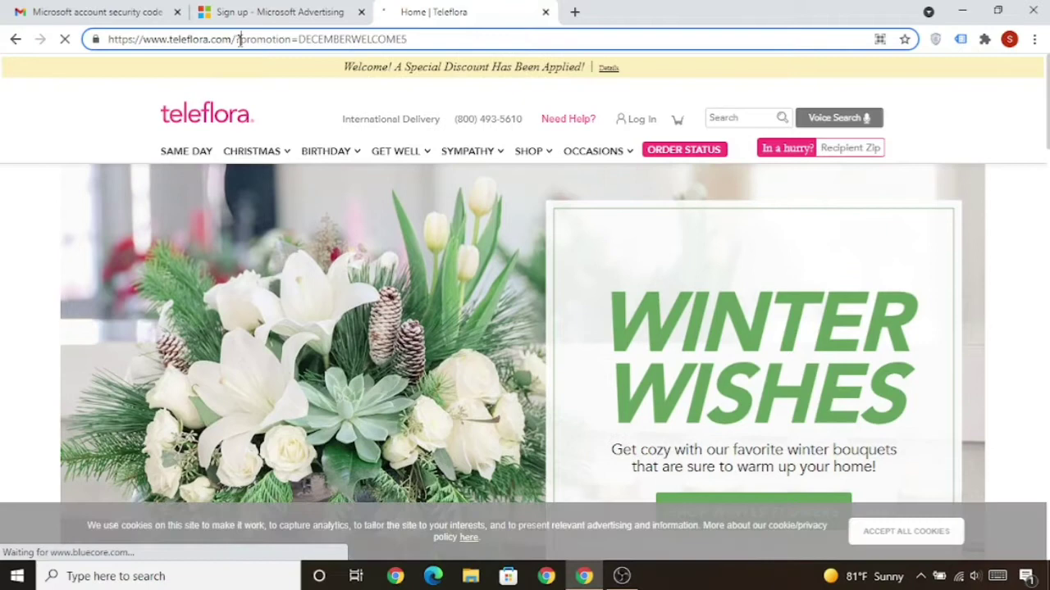
left_click_drag(241, 40, 100, 41)
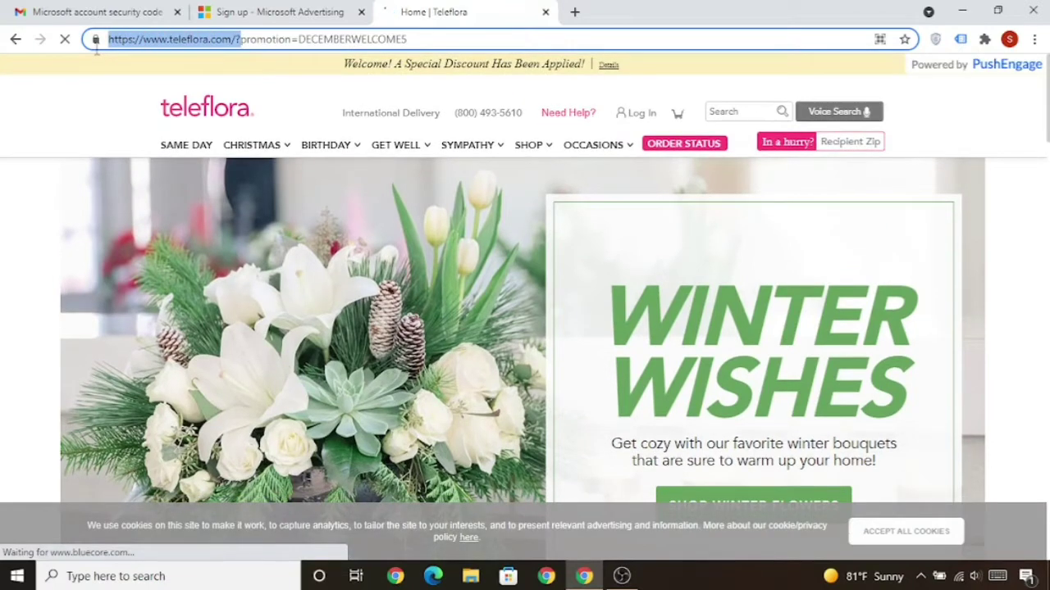
left_click(290, 126)
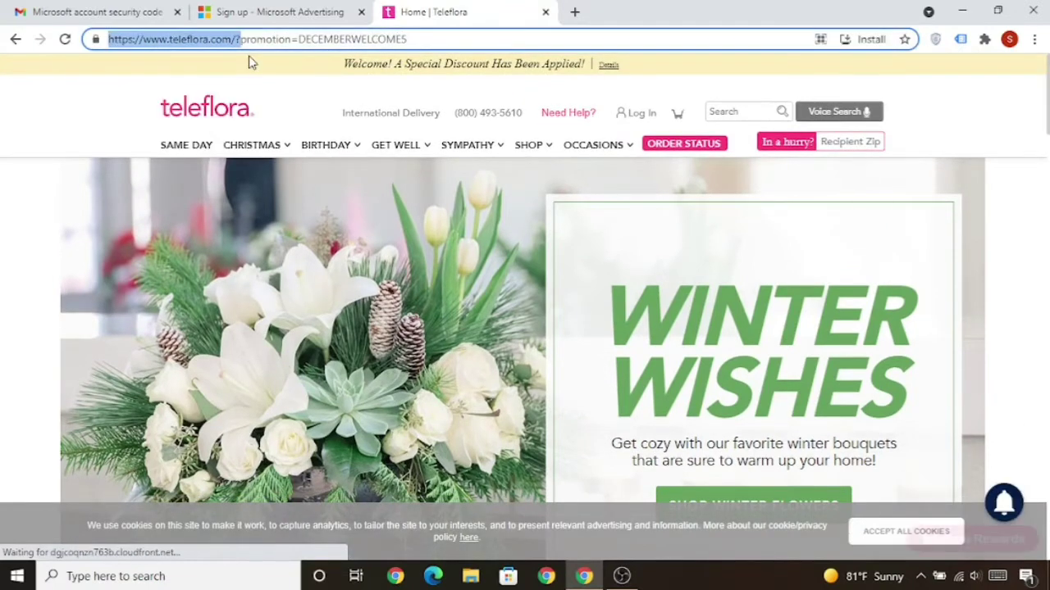
key("ctrl+x")
Paste the Teleflora address as the Website, re-tick the terms agreement, and create the account.
left_click(338, 10)
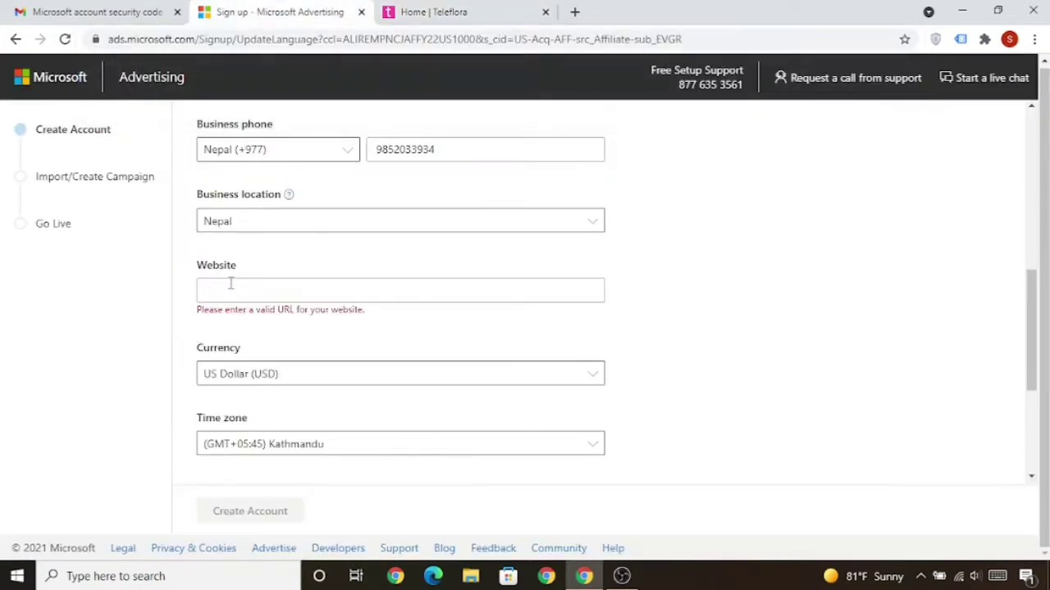
key("ctrl+v")
scroll(802, 305, "down", 3)
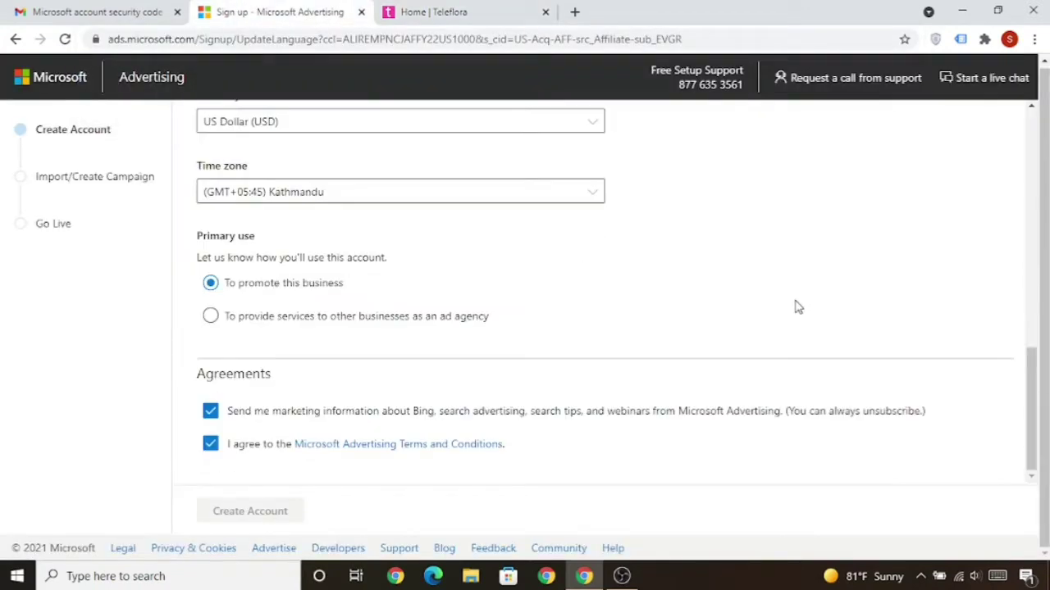
scroll(794, 322, "up", 5)
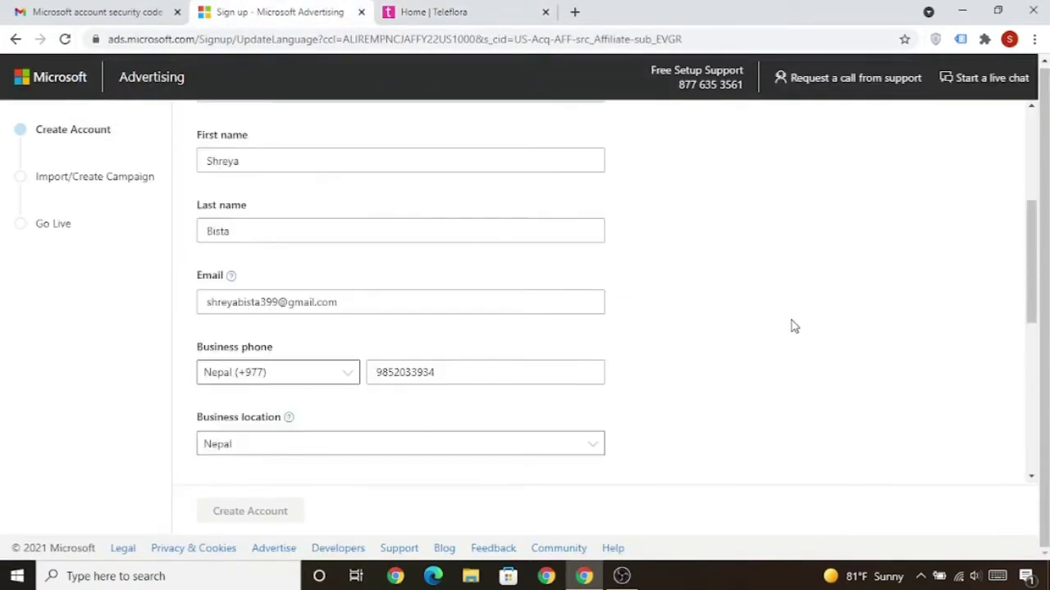
scroll(794, 326, "down", 3)
scroll(794, 326, "down", 2)
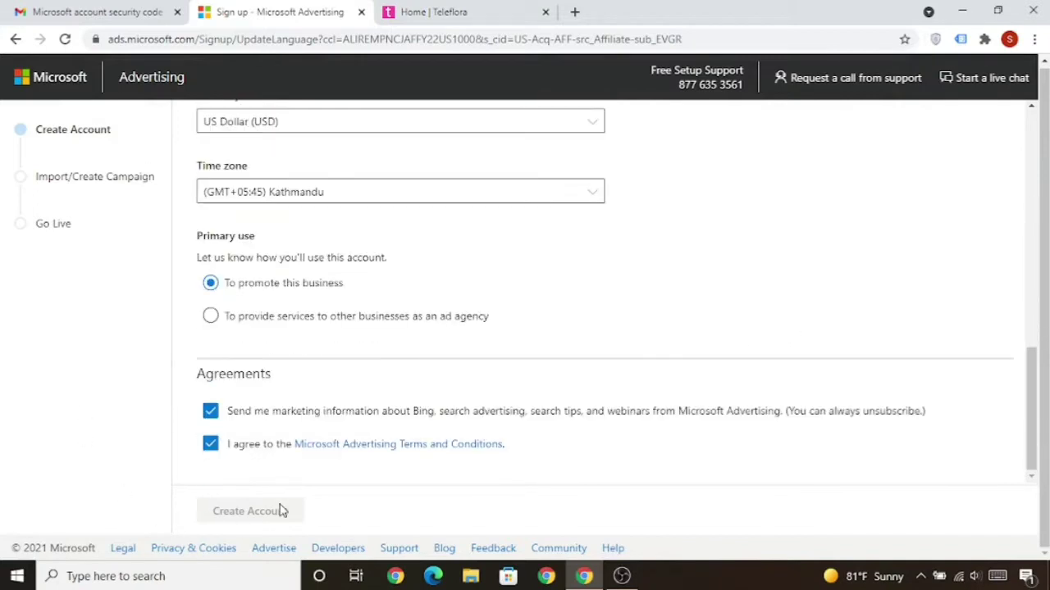
left_click(211, 443)
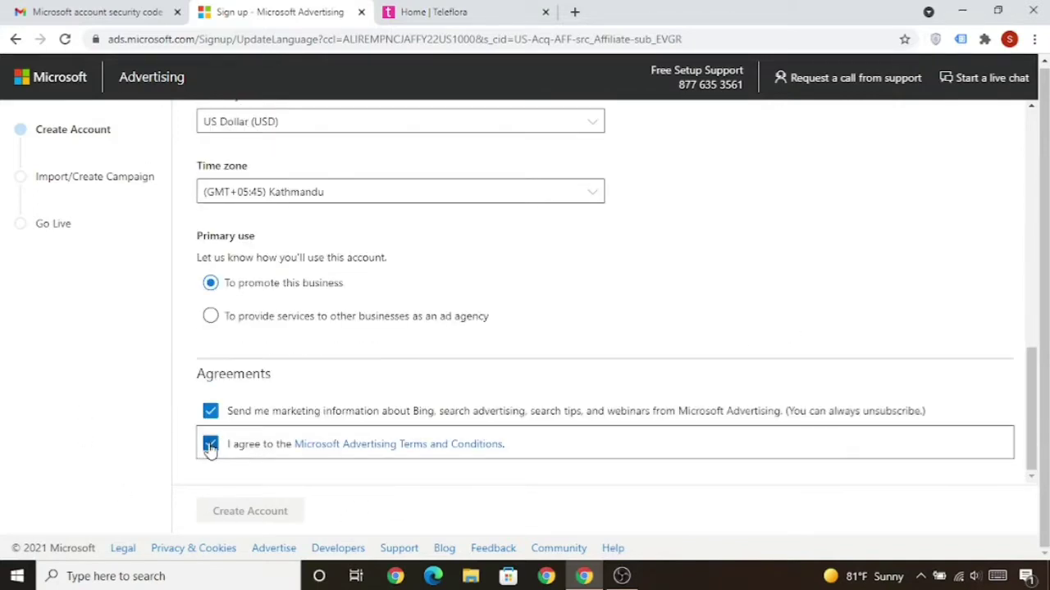
left_click(210, 444)
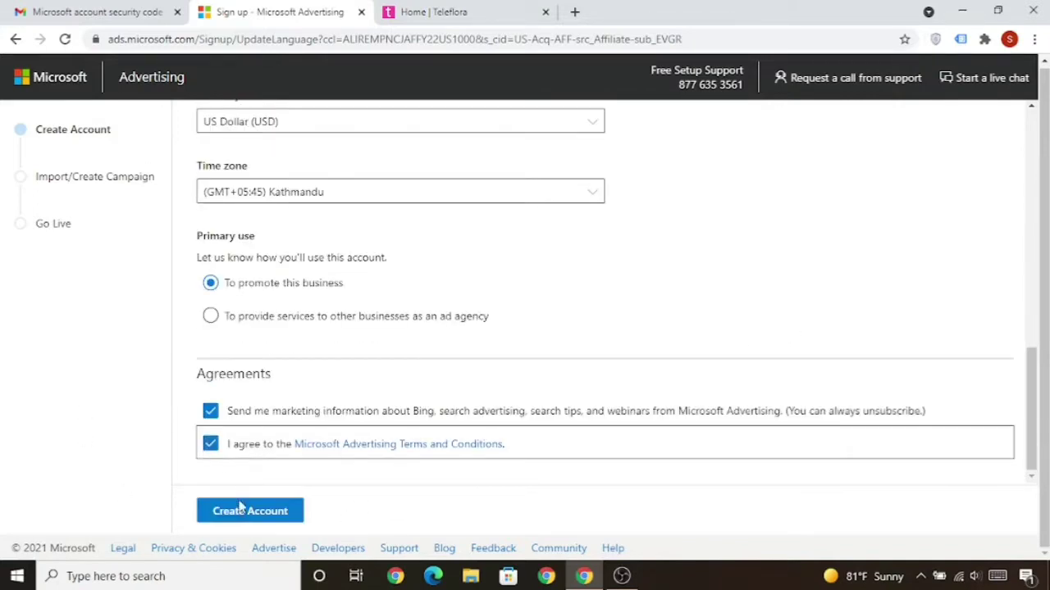
left_click(210, 443)
left_click(211, 443)
left_click(264, 515)
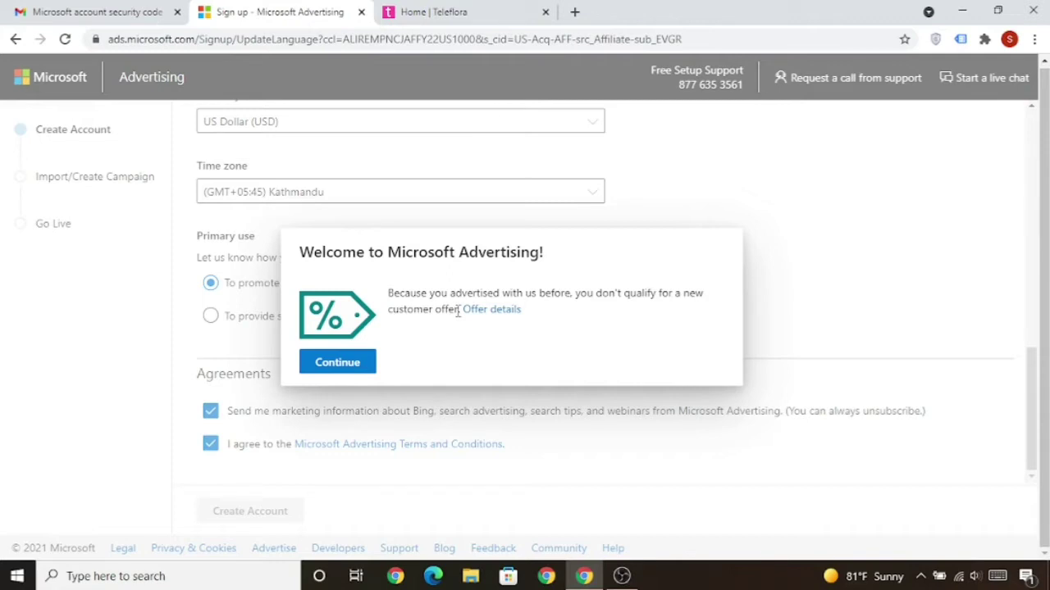
Continue past the welcome dialog and choose 'Skip campaign creation'.
left_click(337, 362)
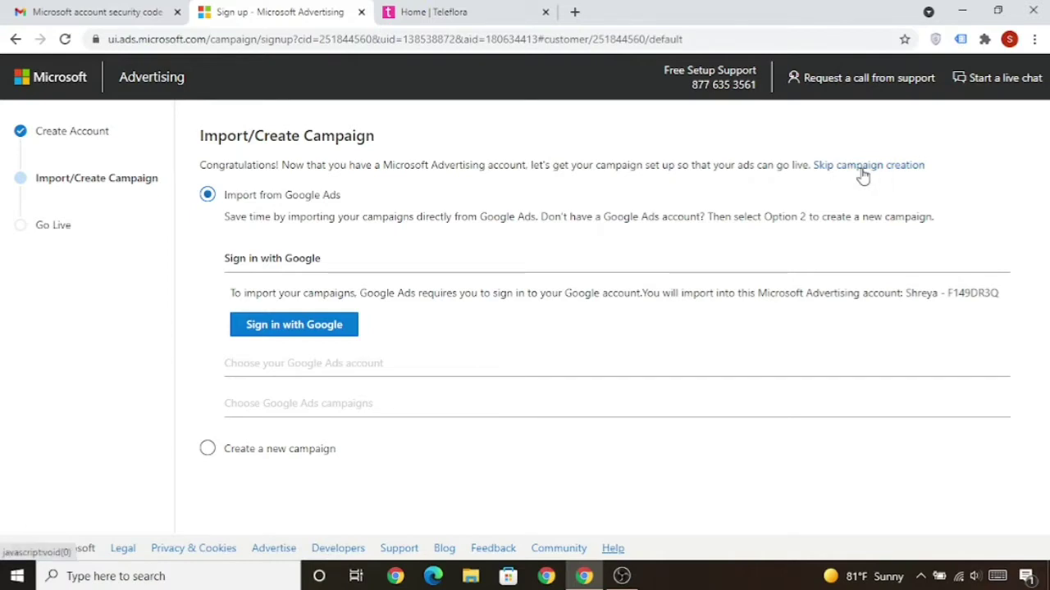
left_click(863, 168)
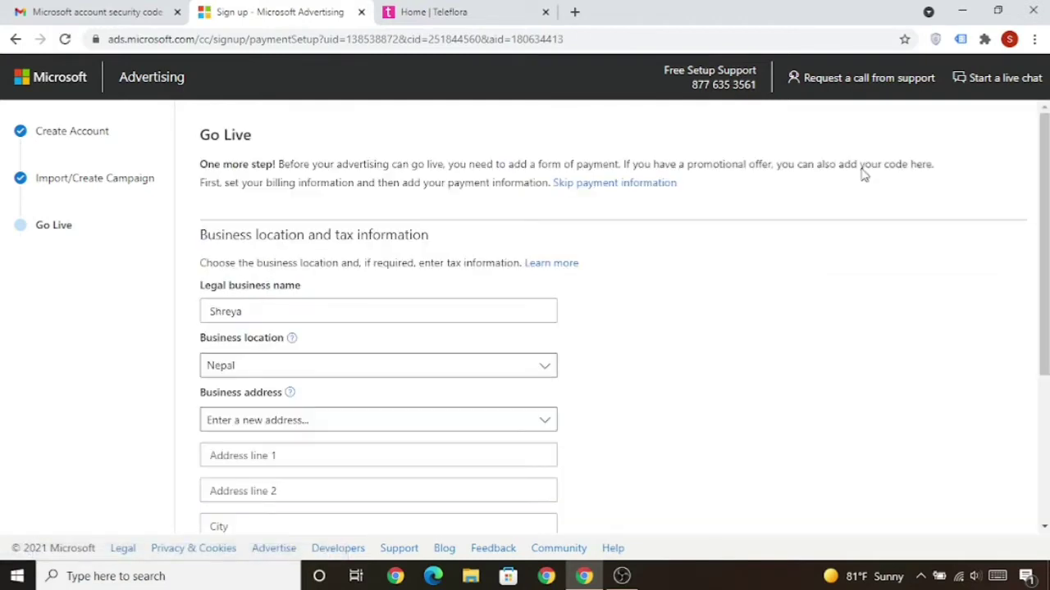
Enter a new business address from the saved Morang suggestion and save it unverified.
scroll(779, 418, "down", 1)
scroll(779, 419, "down", 1)
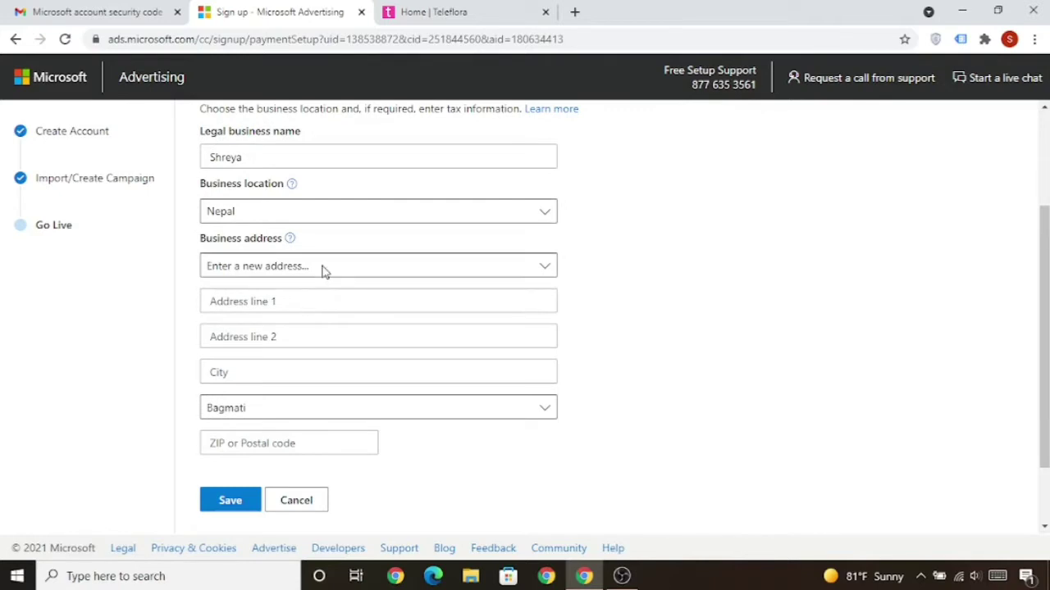
scroll(323, 271, "down", 1)
scroll(330, 290, "up", 1)
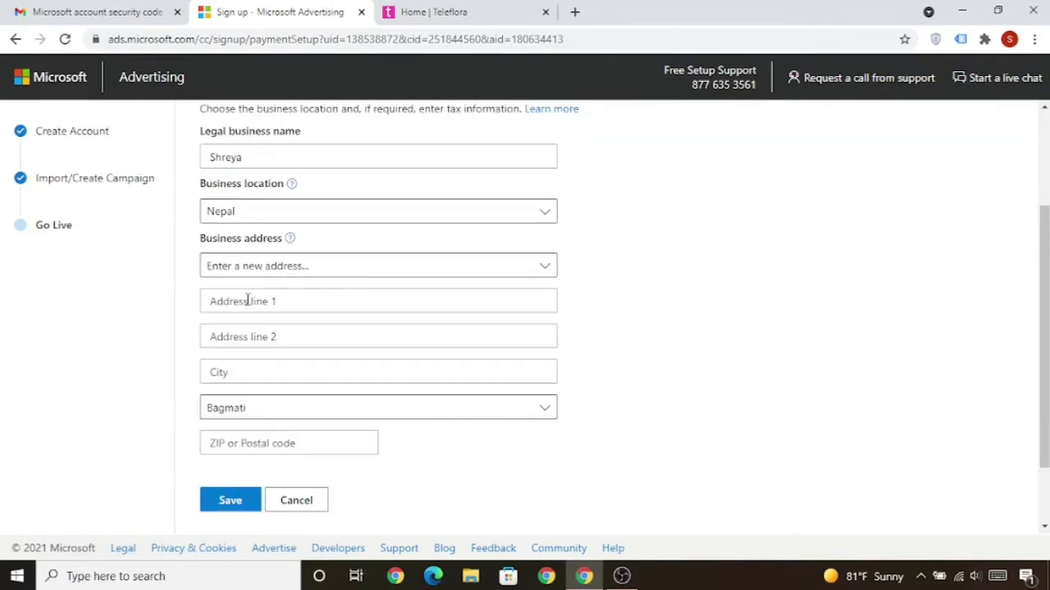
left_click(355, 270)
left_click(355, 273)
left_click(303, 304)
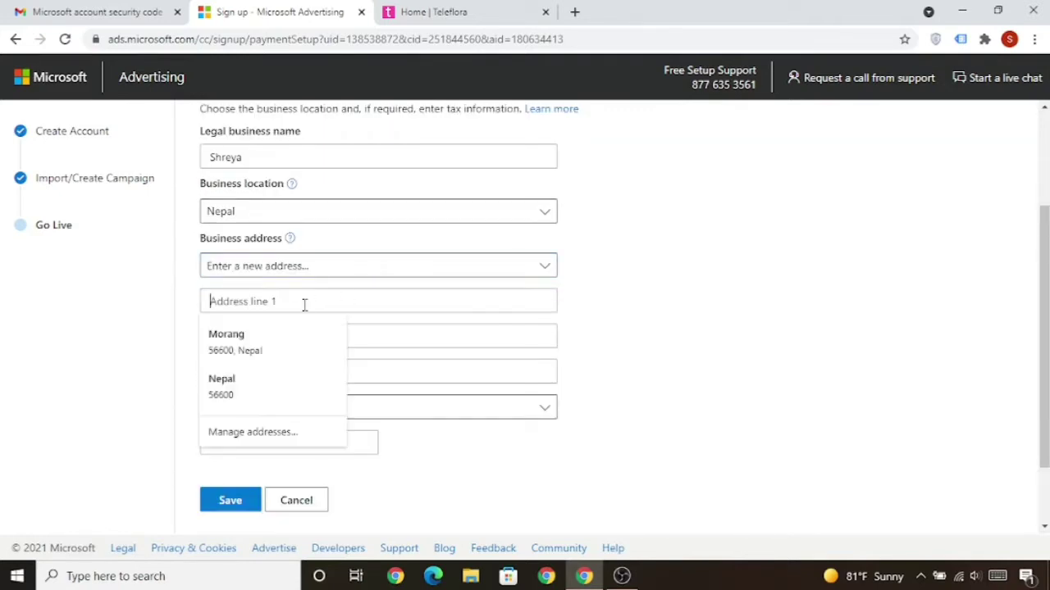
left_click(319, 351)
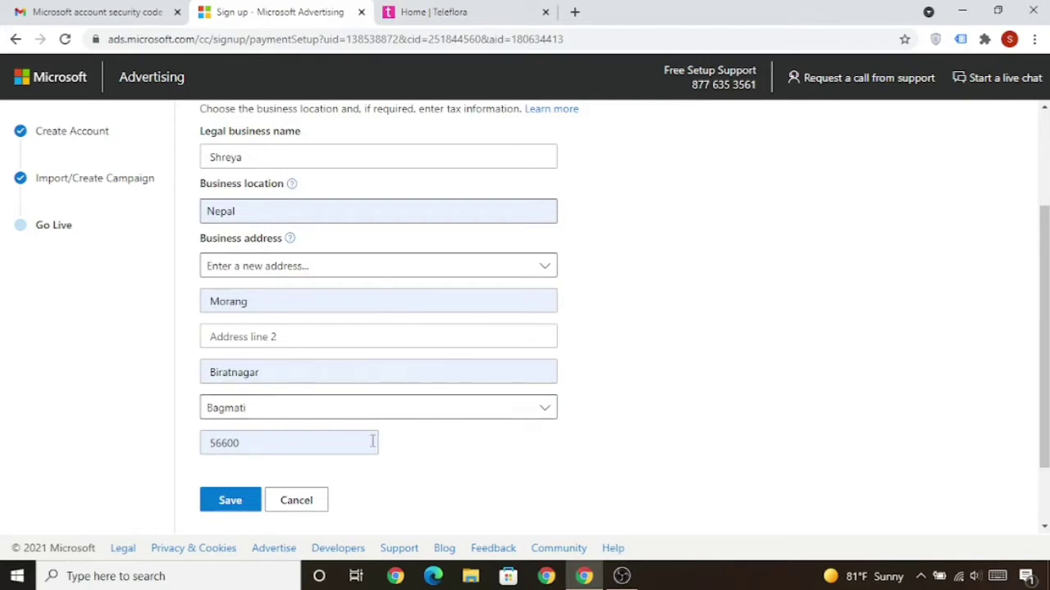
left_click(232, 501)
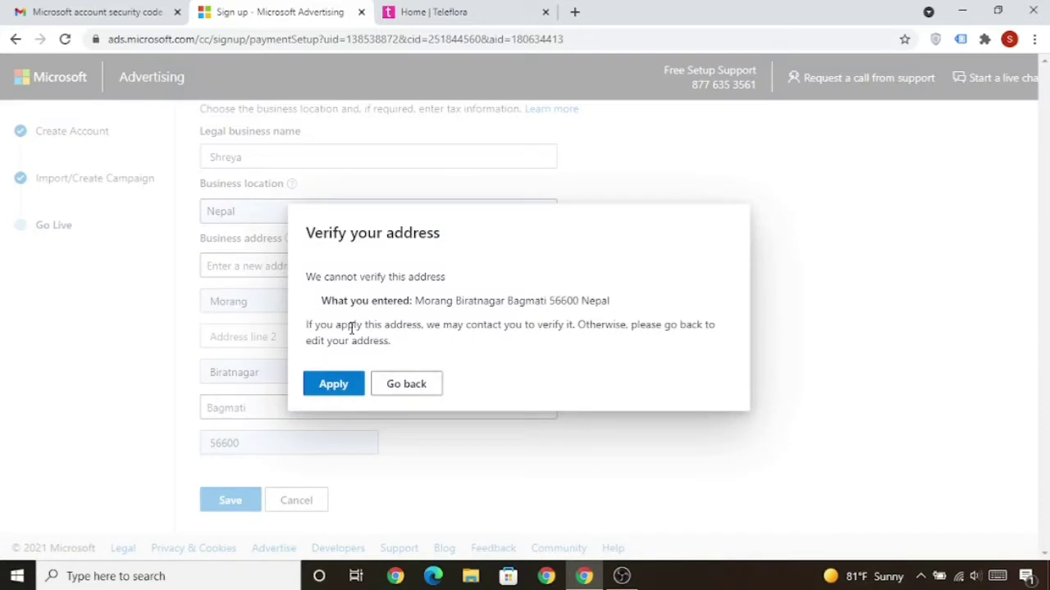
left_click(331, 385)
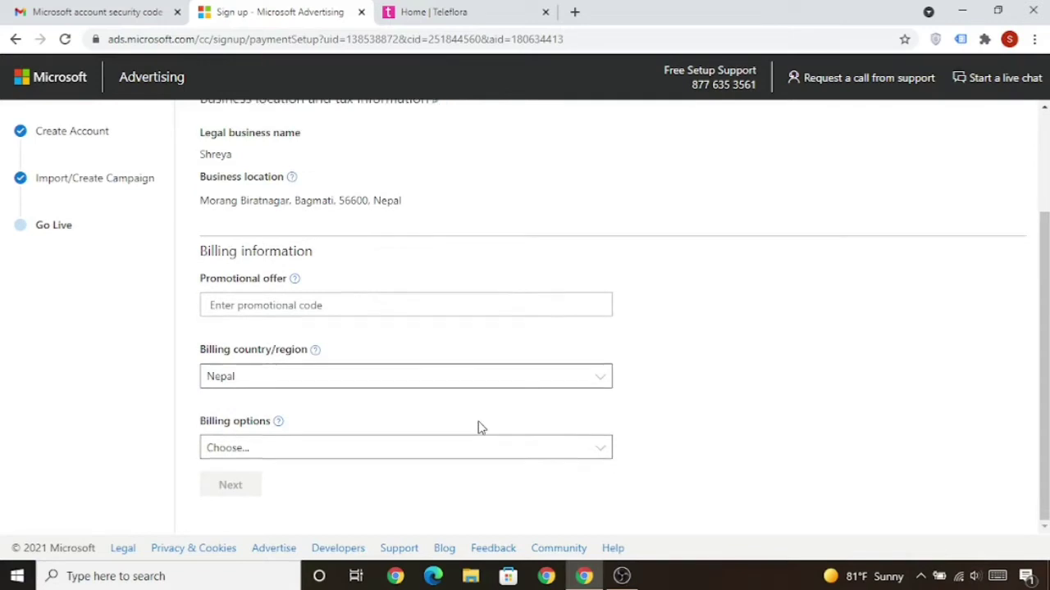
Review the Prepay billing option's payment methods, then skip entering payment information.
scroll(479, 427, "up", 2)
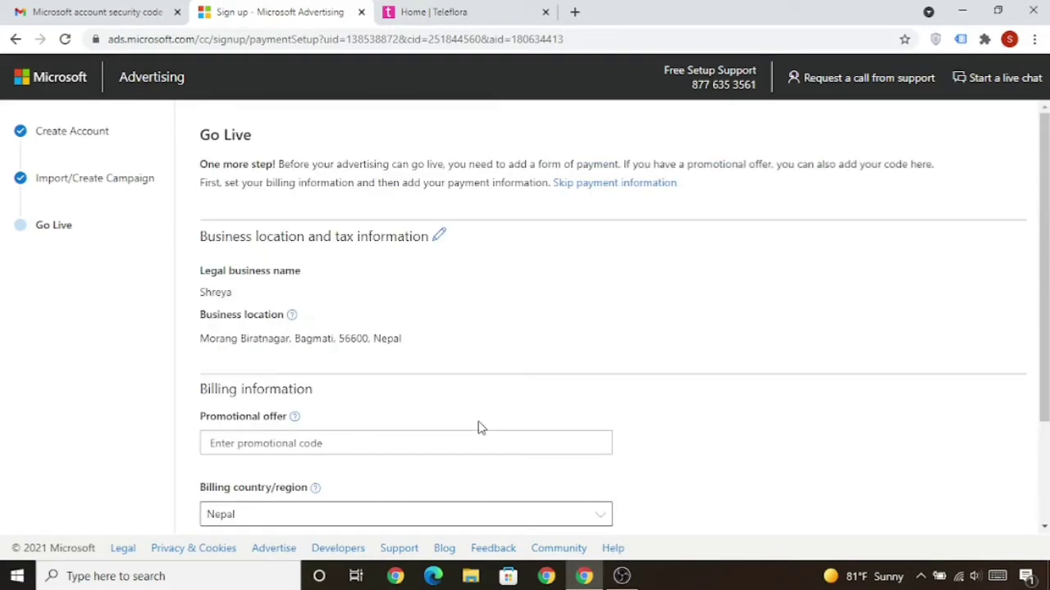
scroll(480, 426, "down", 2)
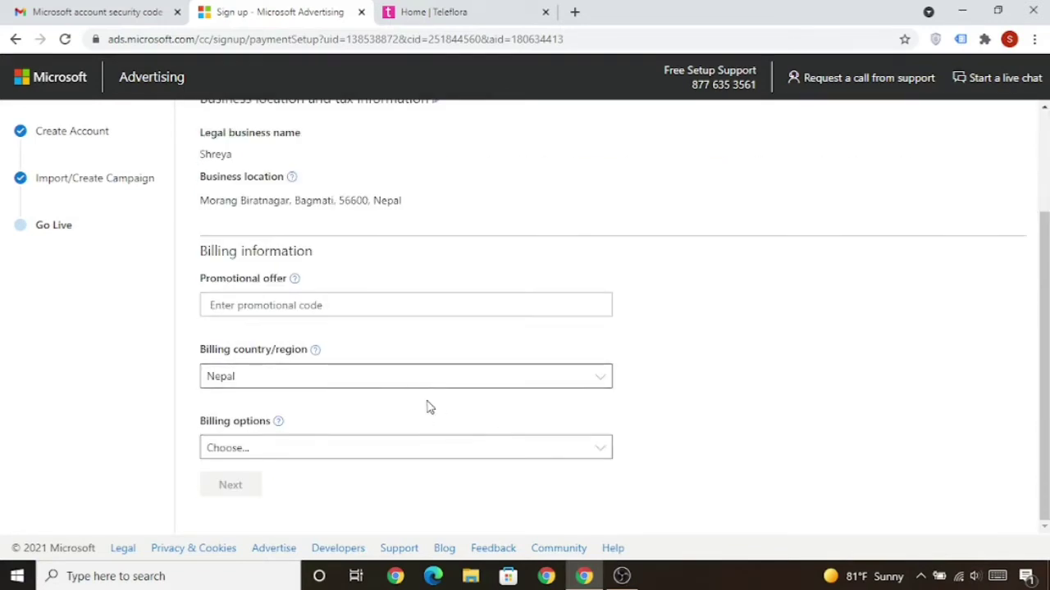
left_click(388, 448)
scroll(386, 448, "down", 1)
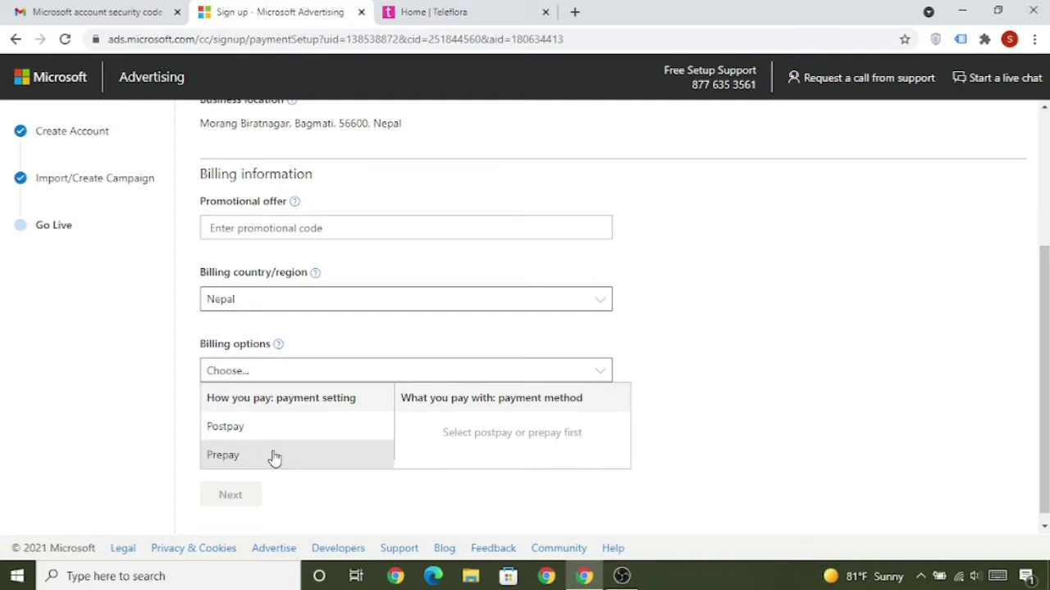
scroll(631, 410, "up", 2)
scroll(631, 410, "down", 2)
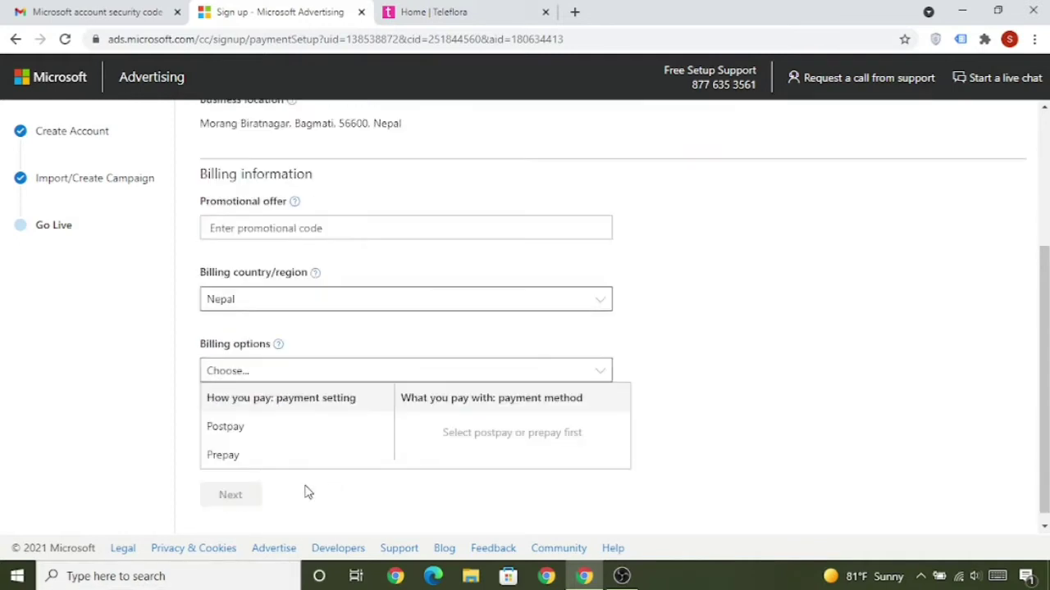
left_click(288, 457)
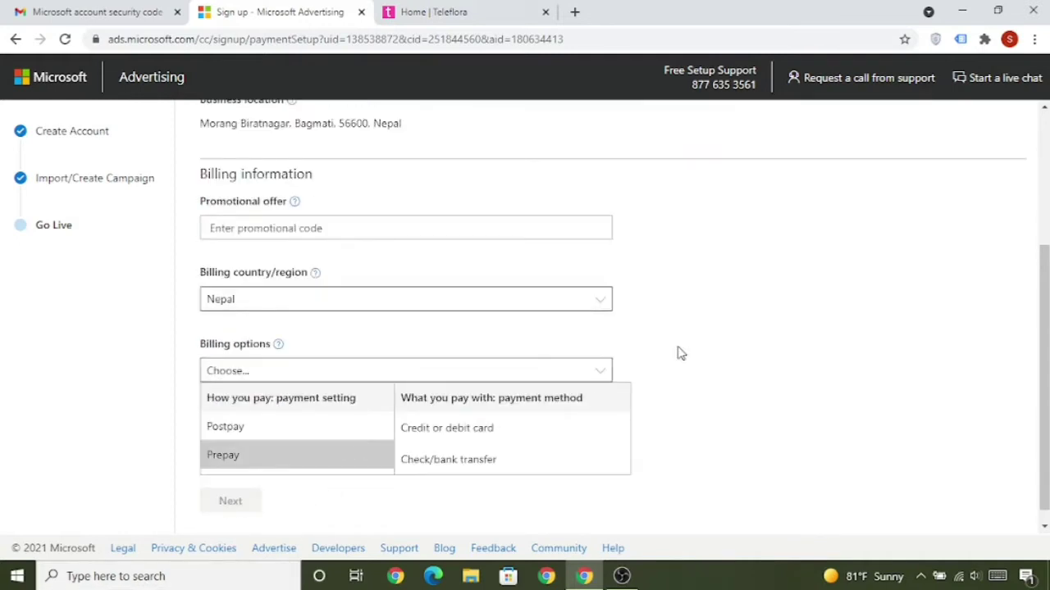
scroll(677, 353, "down", 1)
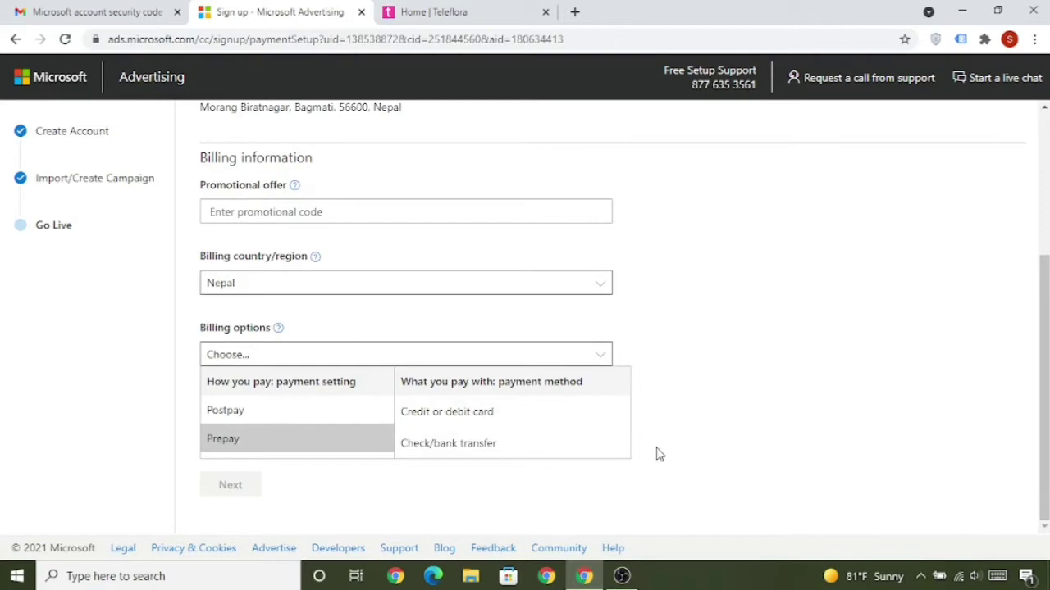
scroll(659, 454, "up", 3)
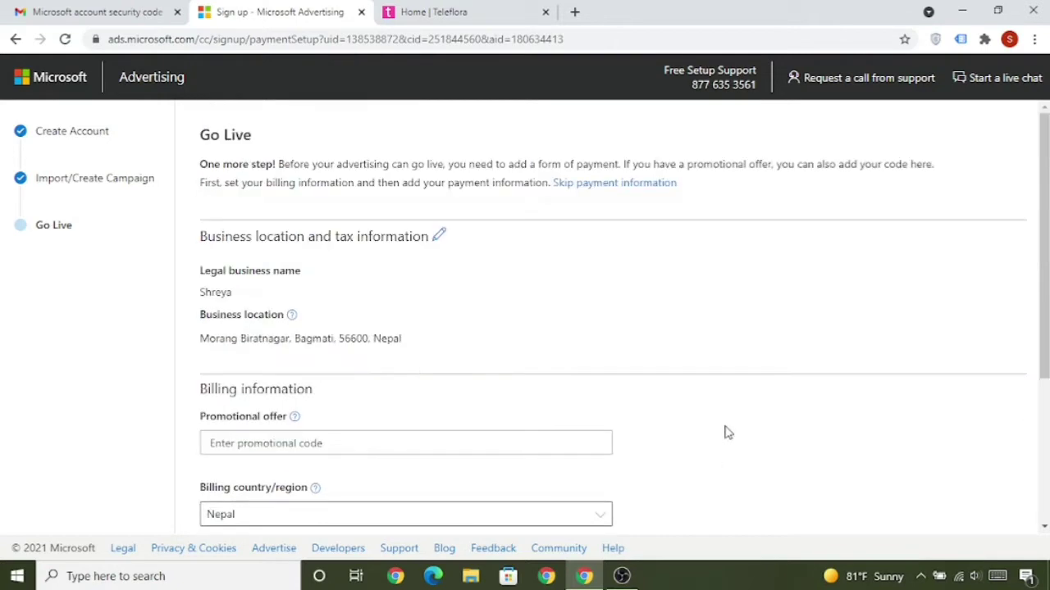
left_click(634, 184)
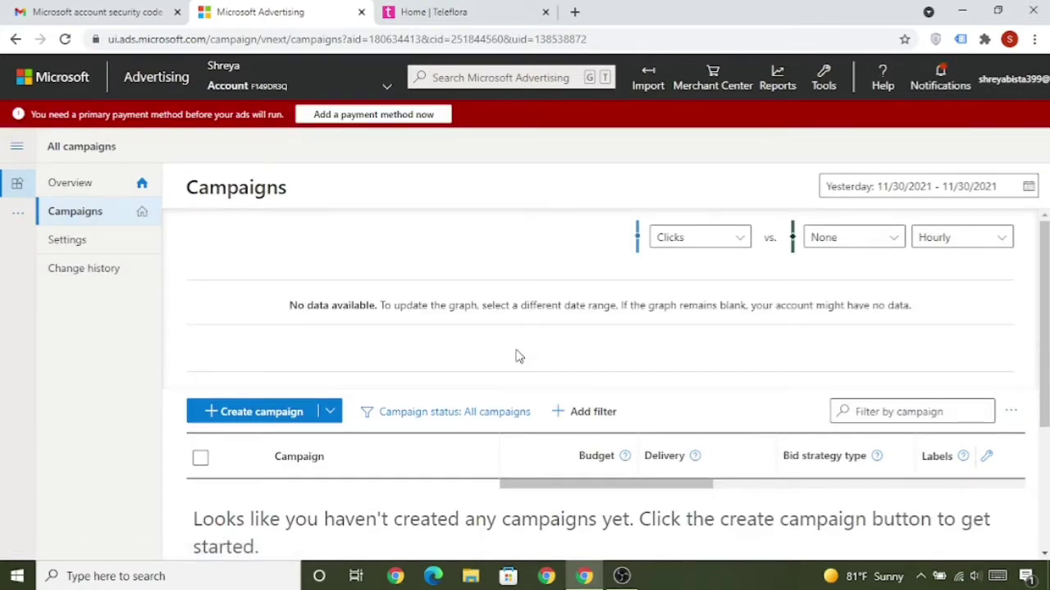
Close the Teleflora tab and follow the banner link to add a payment method.
left_click(545, 12)
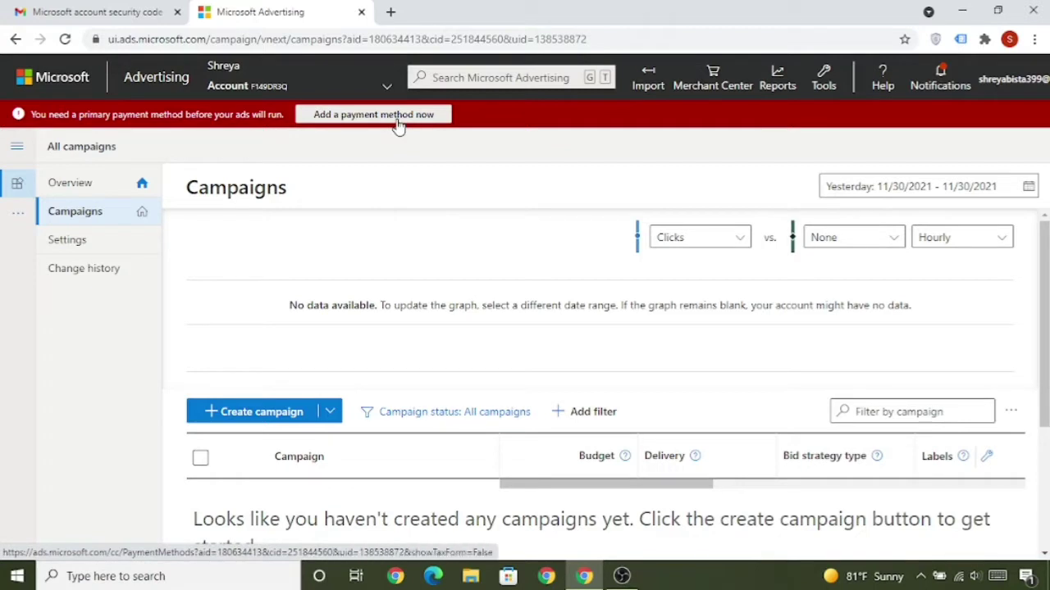
left_click(397, 121)
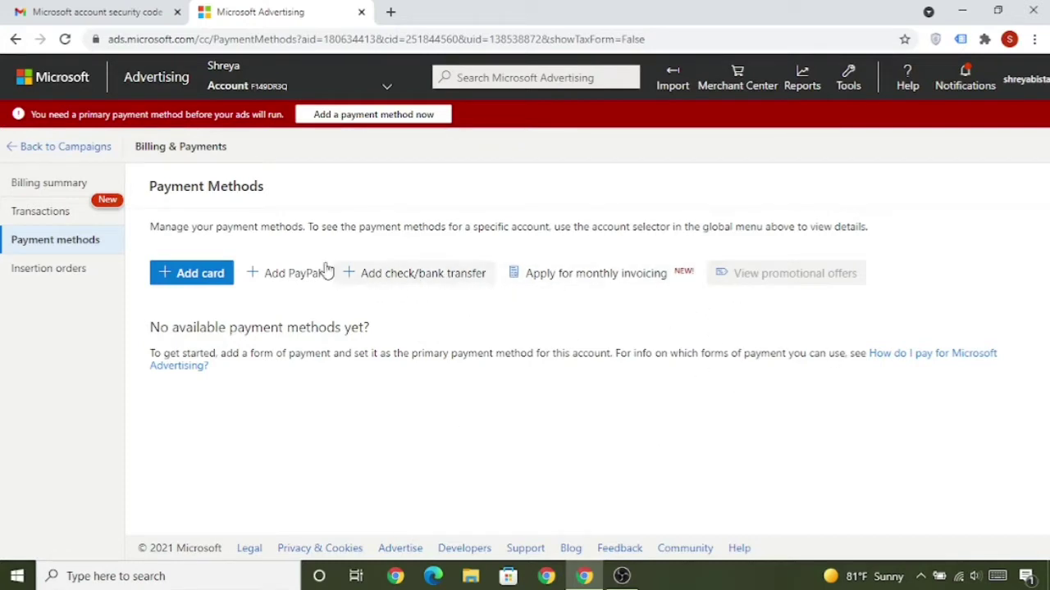
Leave the payment page and return to the Campaigns list.
left_click(36, 149)
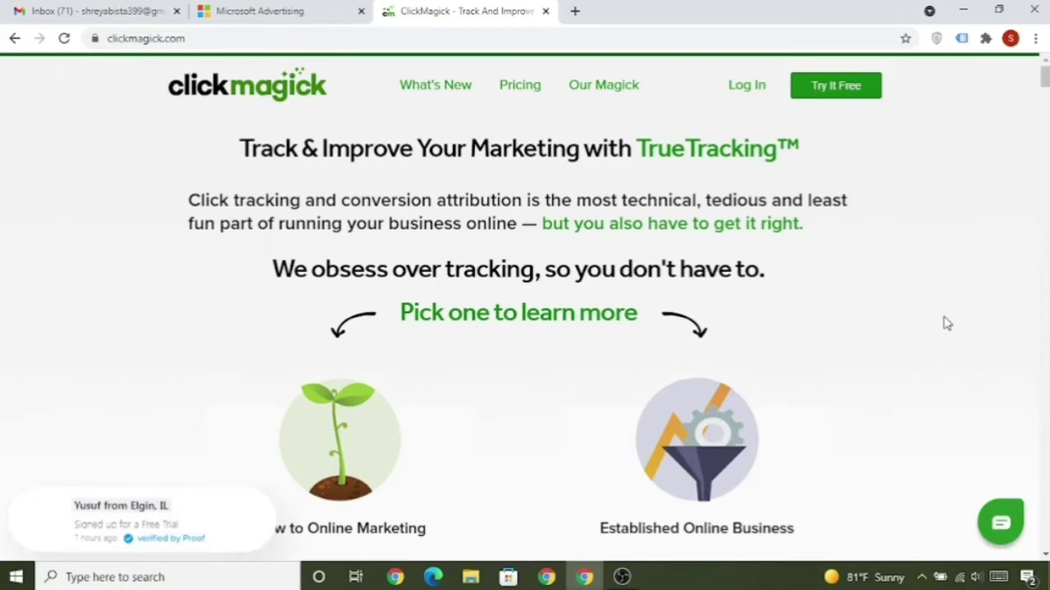
Start the ClickMagick free trial sign-up, filling full name and e-mail from saved details.
left_click(808, 90)
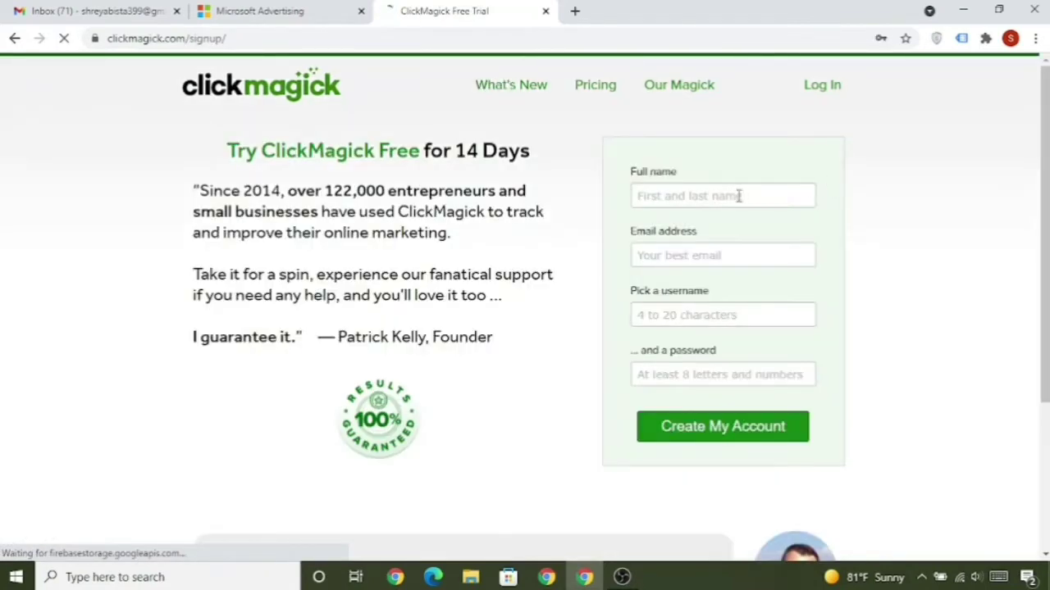
left_click(738, 196)
left_click(717, 223)
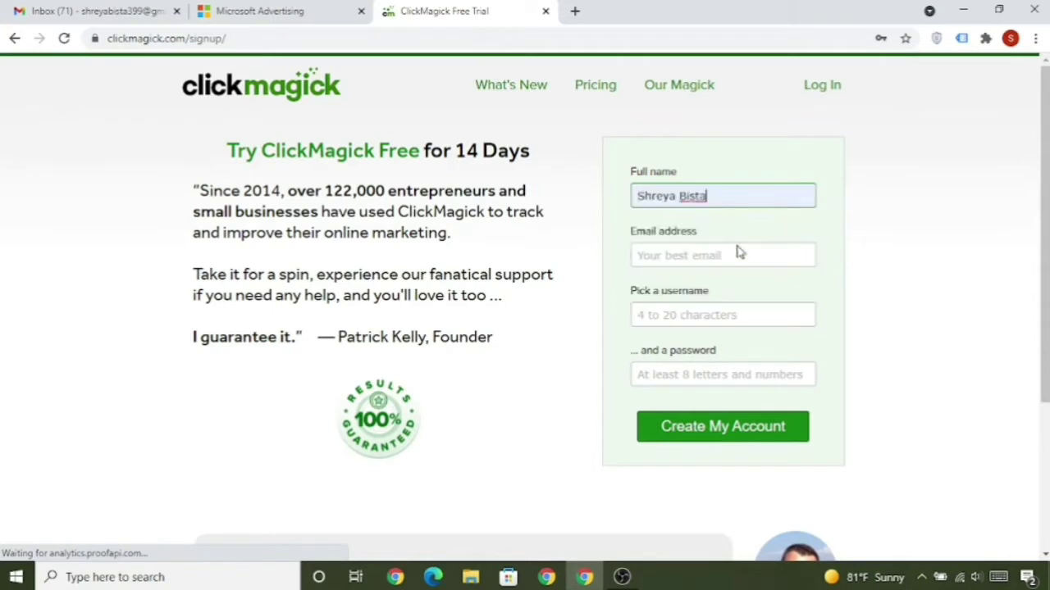
left_click(729, 256)
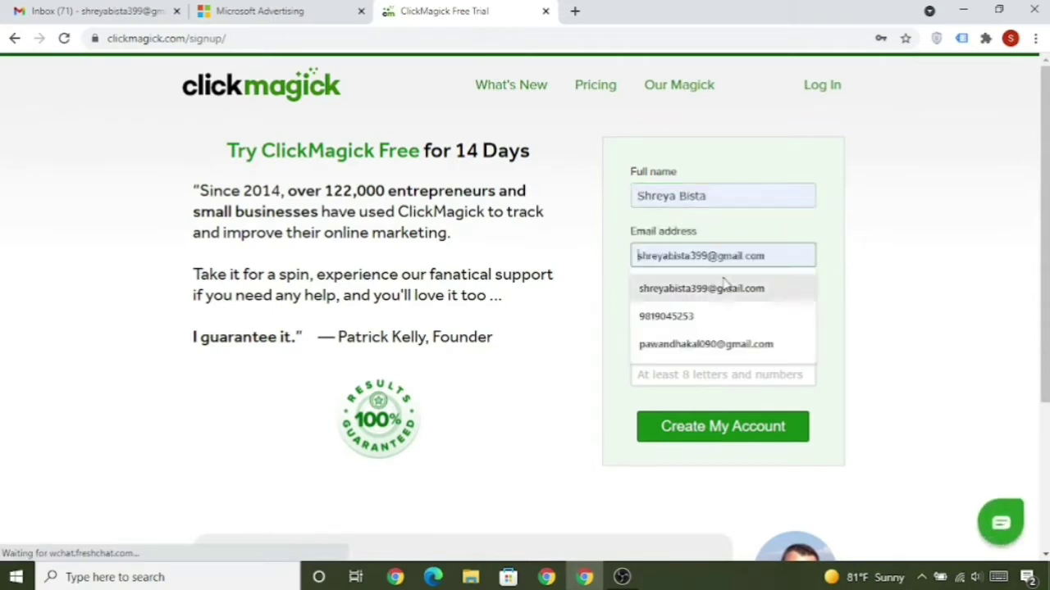
left_click(725, 288)
Choose a username and enter the account password, correcting a mistyped attempt.
left_click(733, 312)
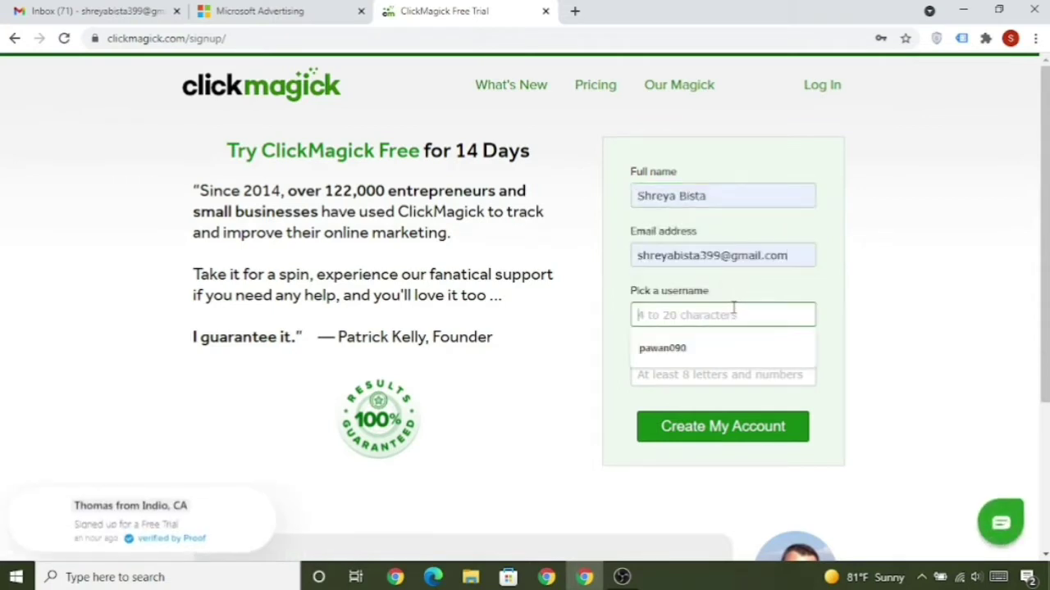
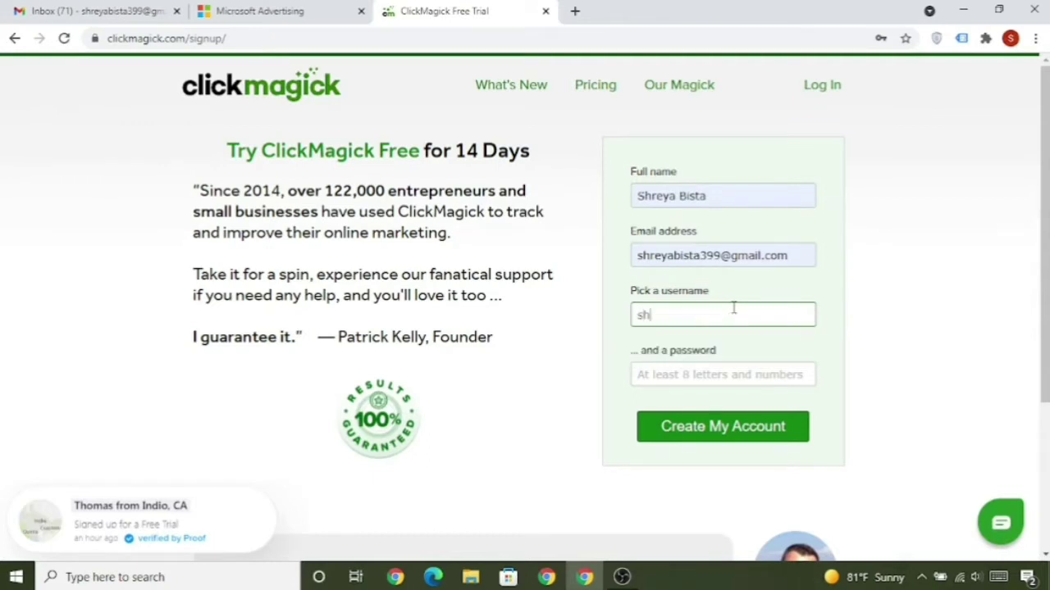
left_click(739, 367)
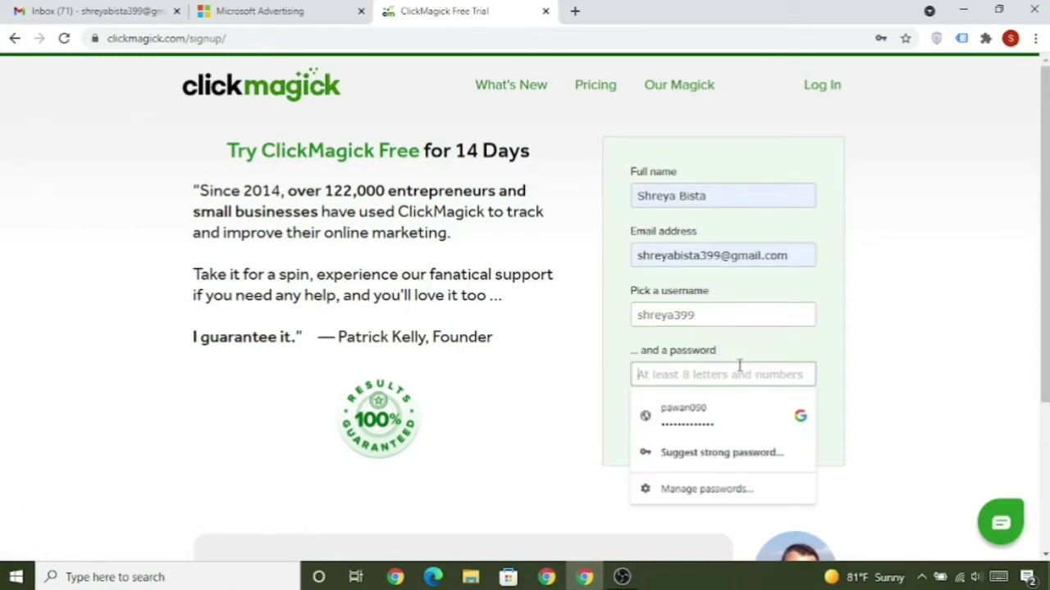
type("s")
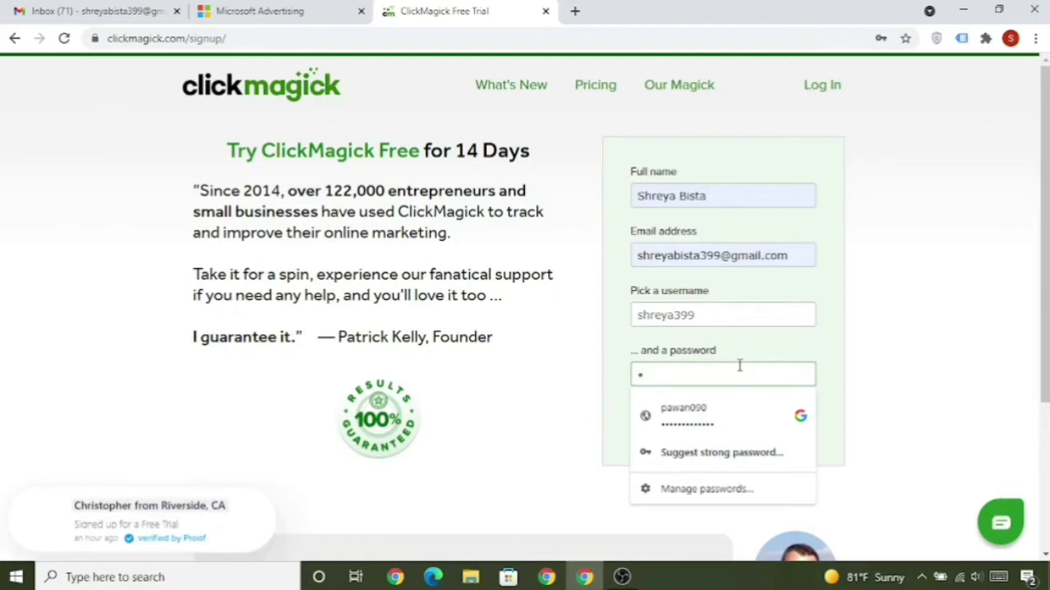
type("h")
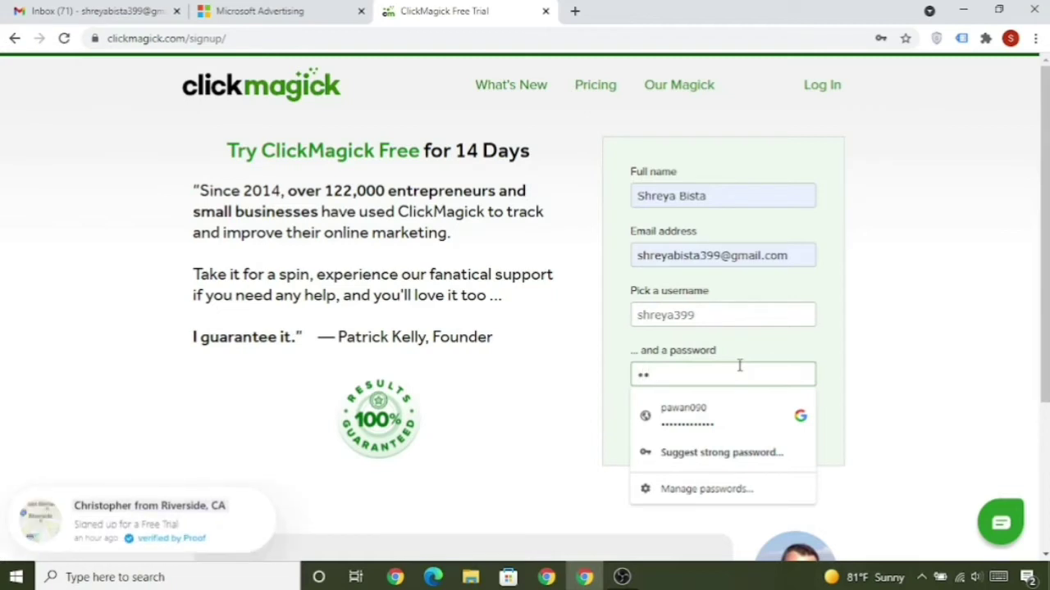
type("rey")
key("BackSpace")
key("BackSpace")
key("BackSpace")
key("BackSpace")
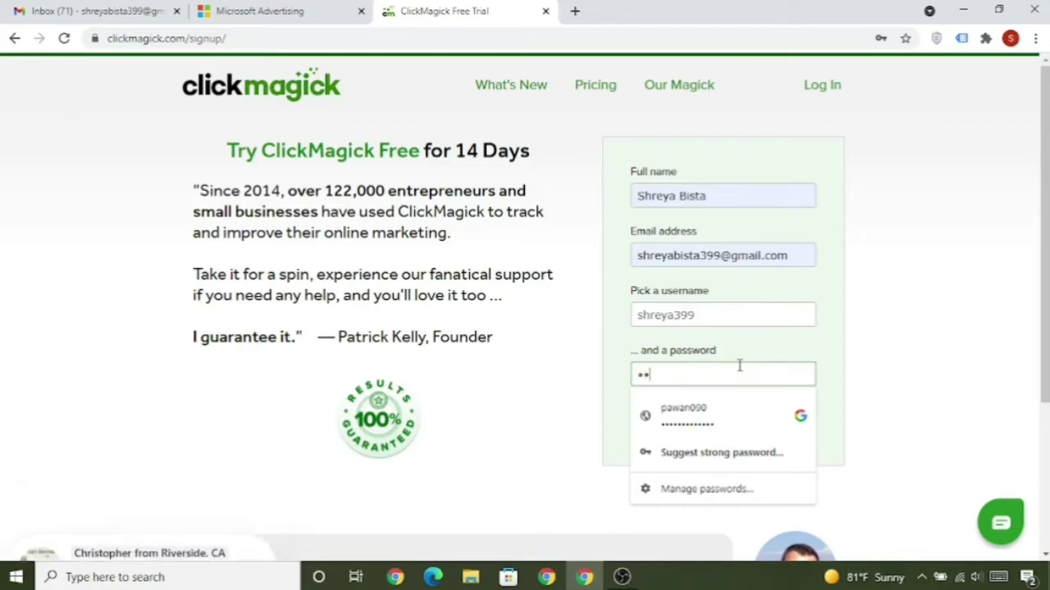
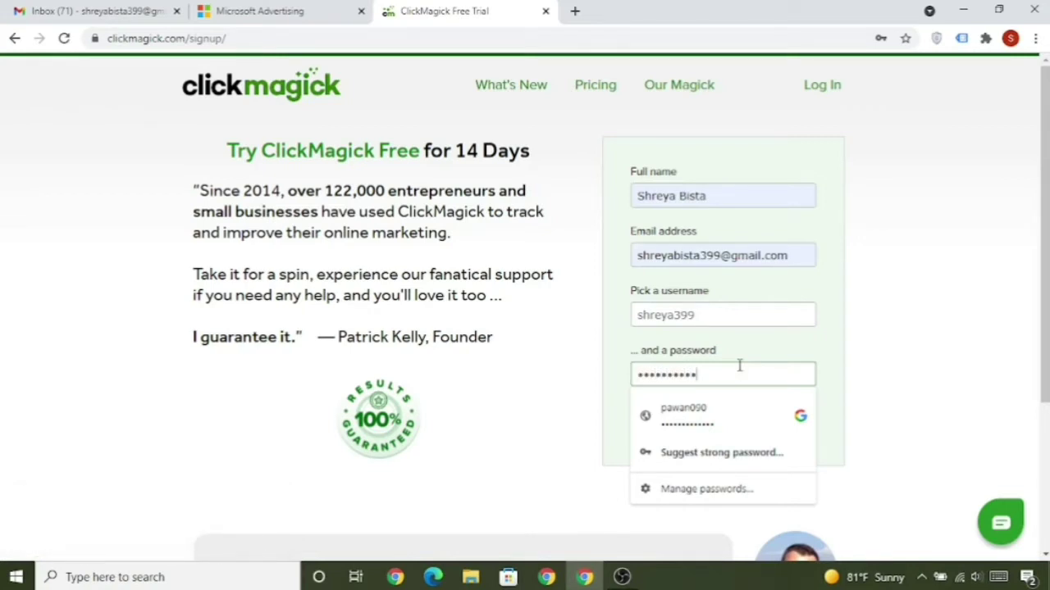
left_click(818, 358)
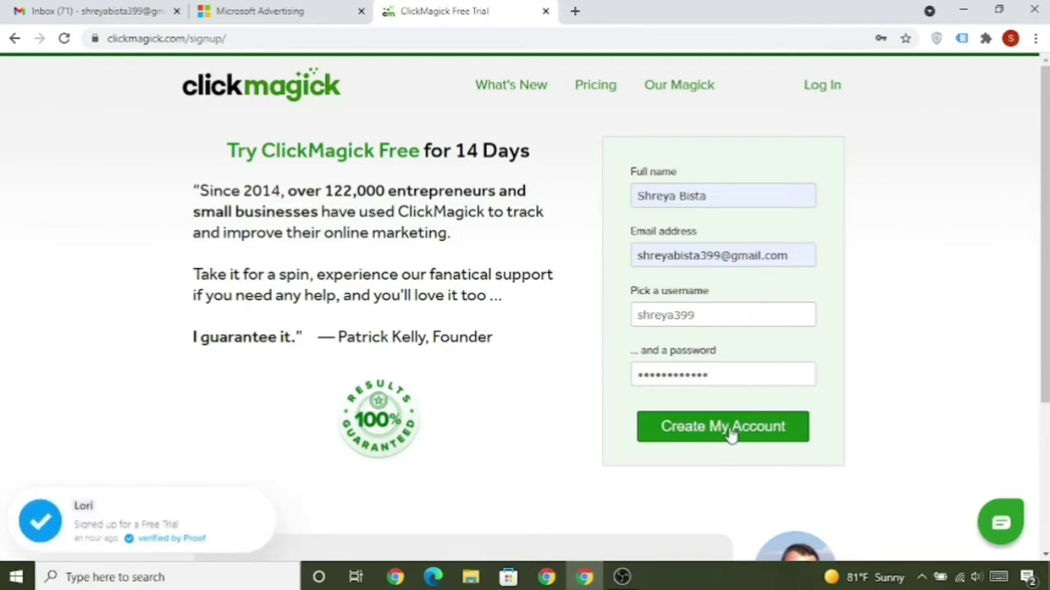
left_click_drag(530, 152, 252, 139)
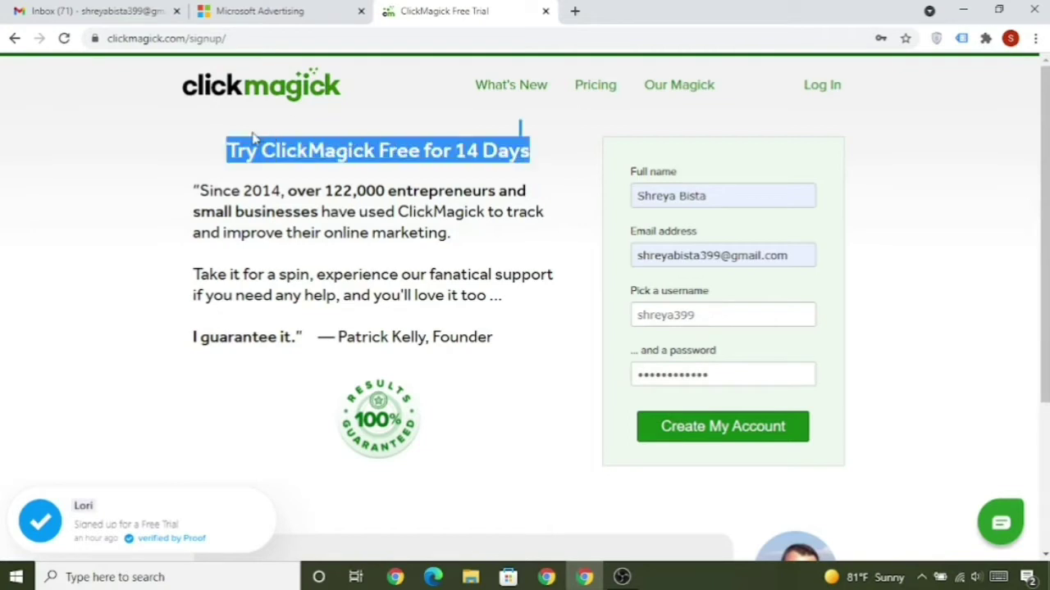
Create the ClickMagick account and save the login in Chrome.
left_click(570, 215)
left_click(721, 428)
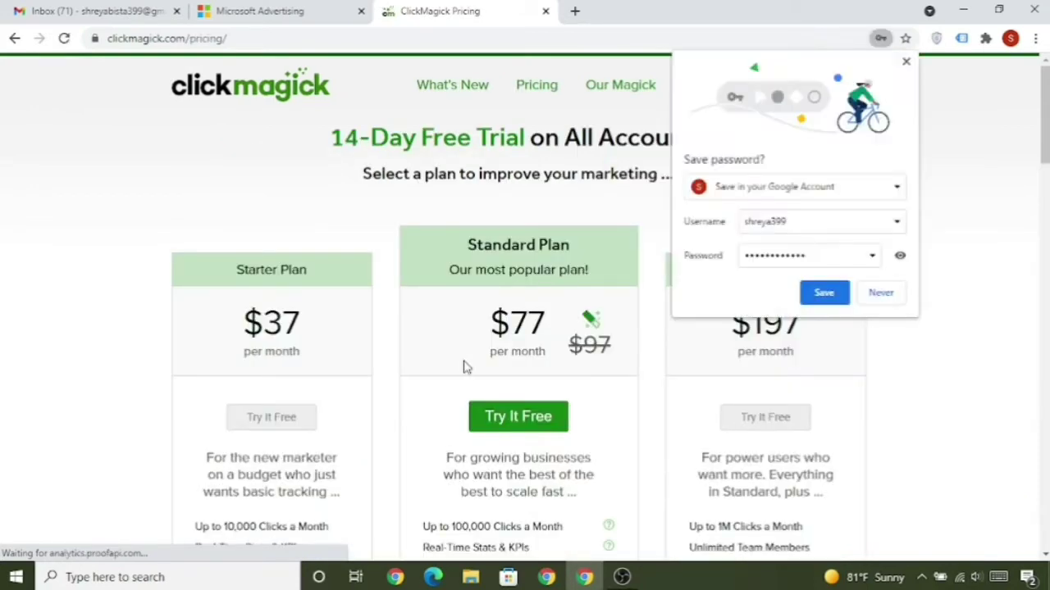
scroll(656, 369, "down", 1)
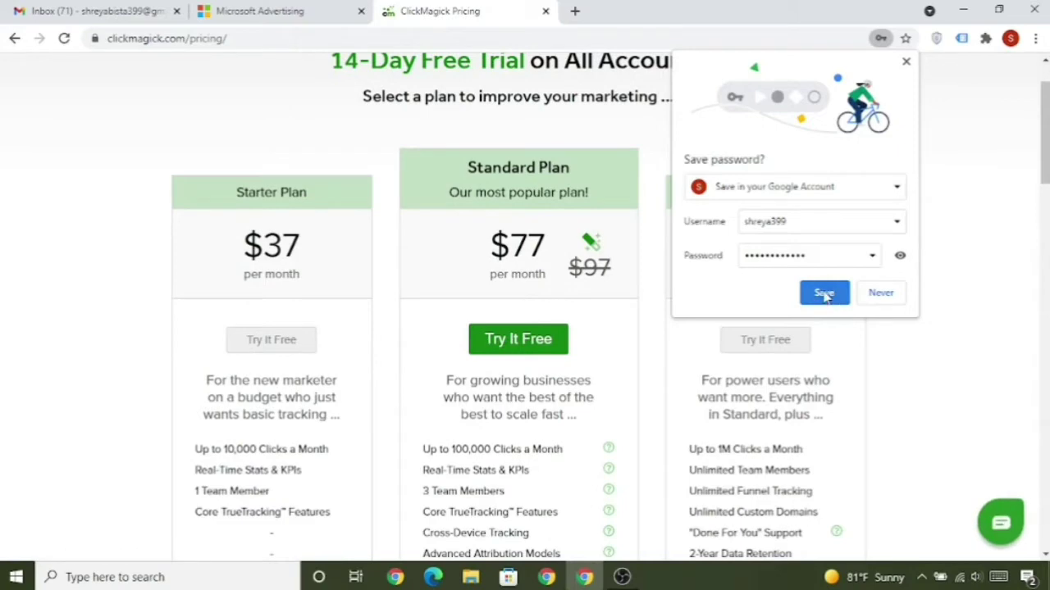
left_click(824, 295)
Review the pricing plans and start the free trial on the Starter Plan.
scroll(384, 353, "down", 1)
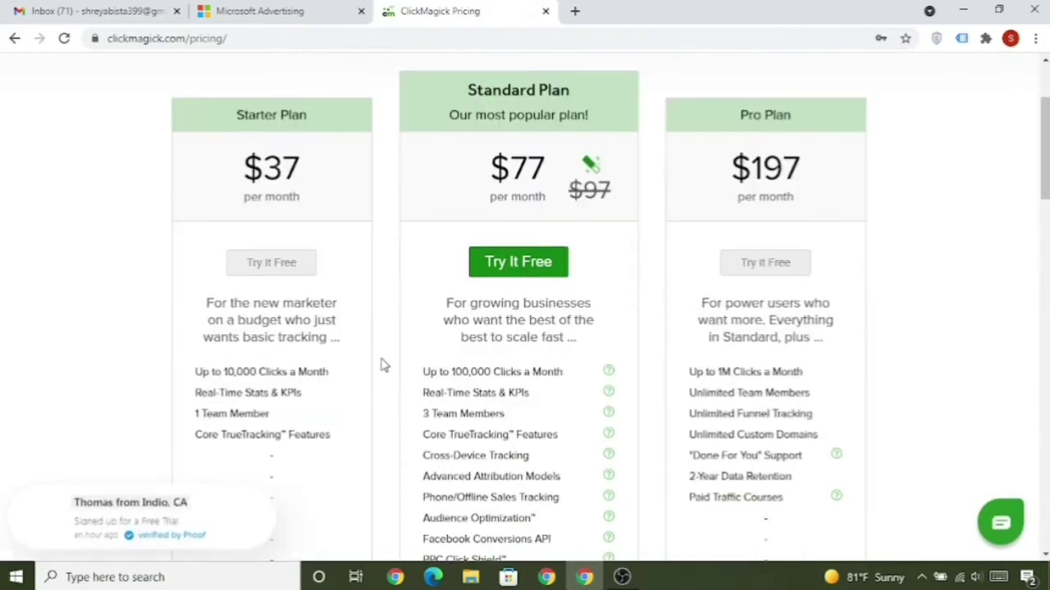
scroll(653, 300, "up", 1)
scroll(820, 336, "up", 1)
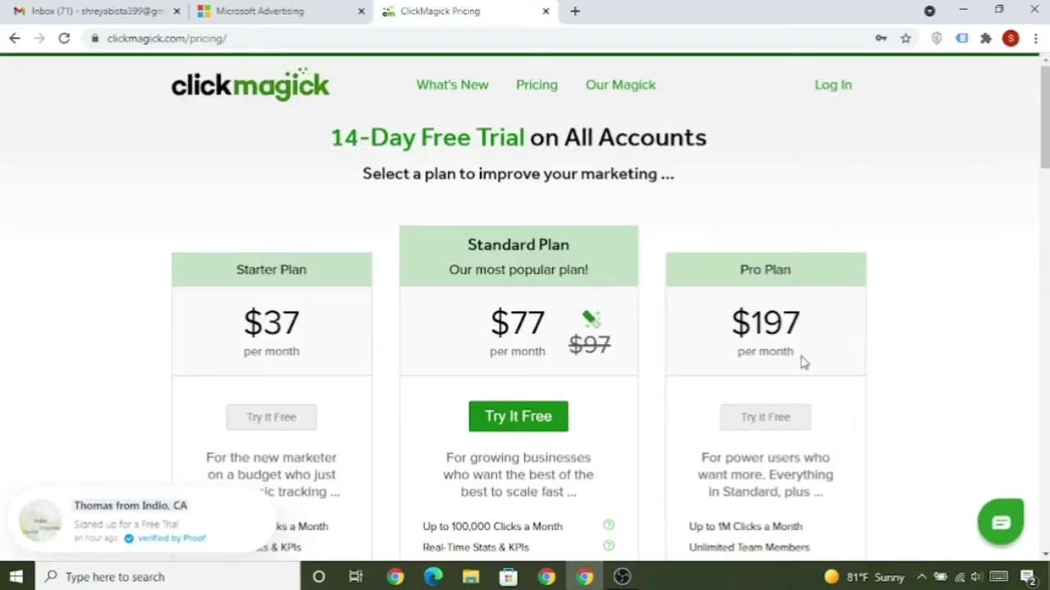
scroll(803, 363, "down", 2)
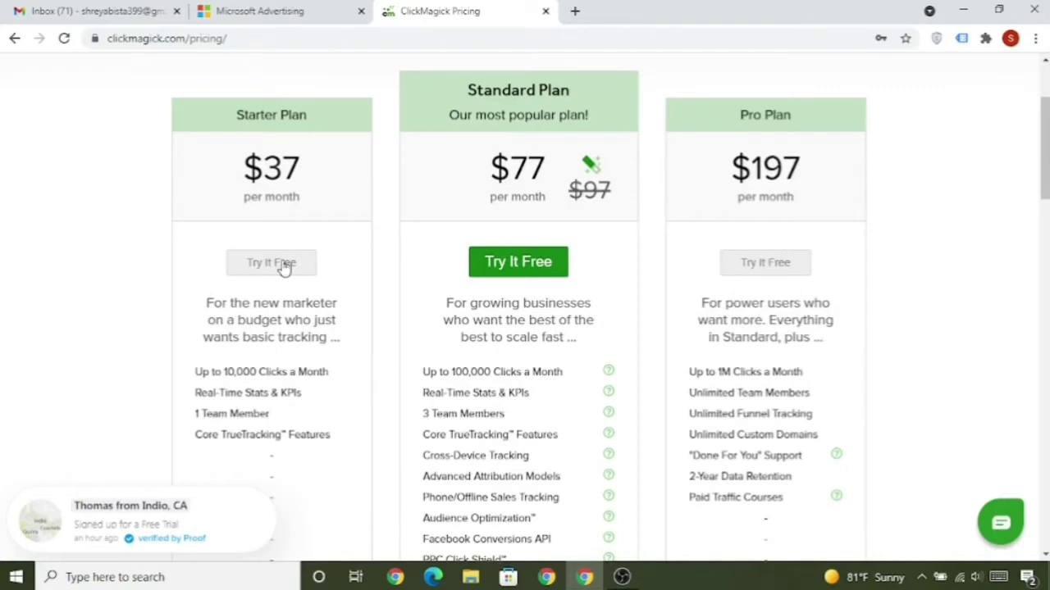
scroll(278, 271, "down", 1)
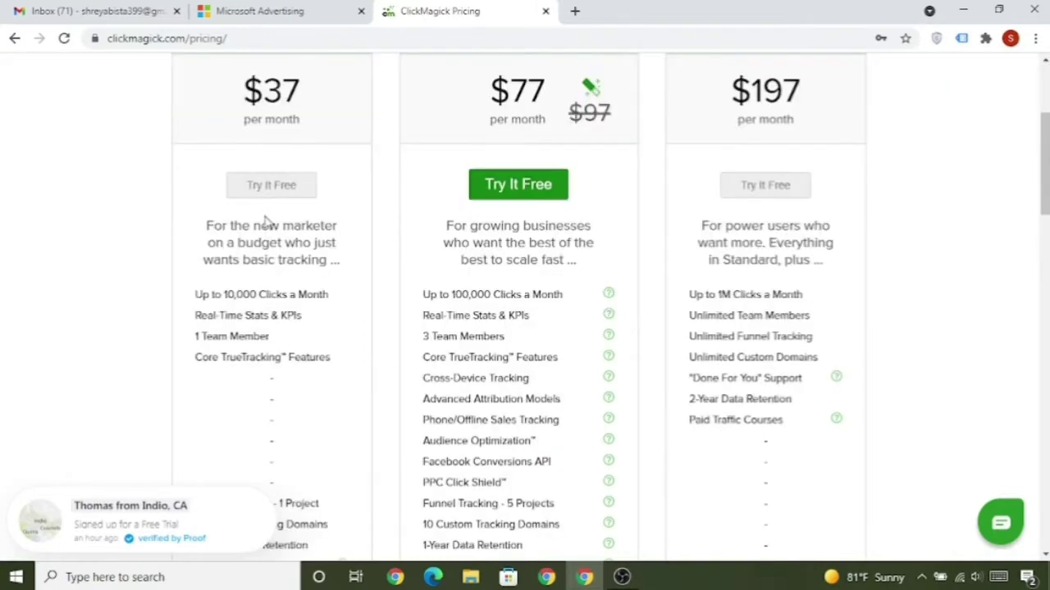
scroll(313, 328, "down", 3)
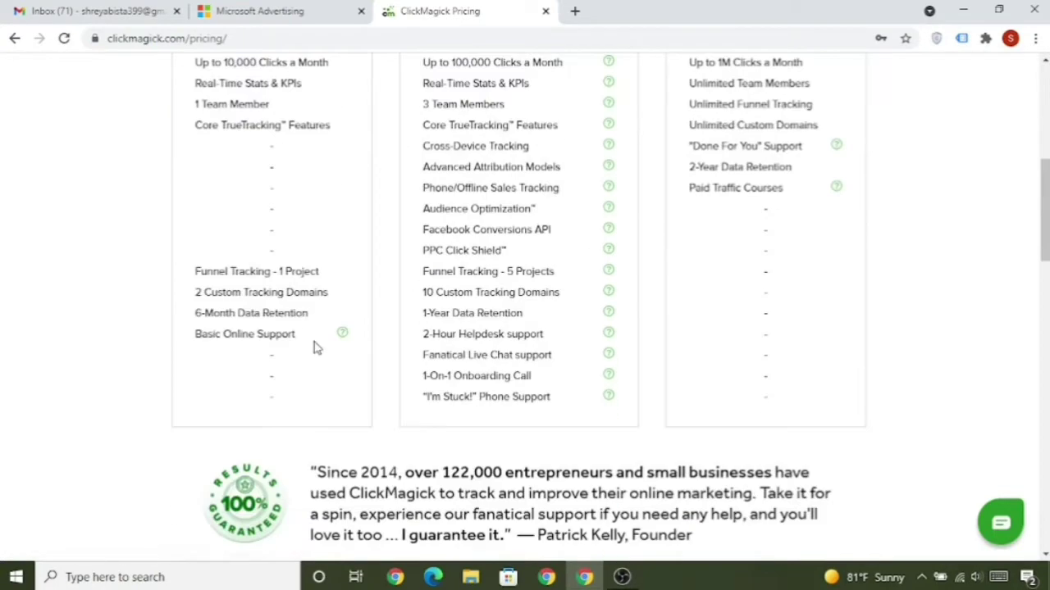
scroll(316, 344, "down", 2)
scroll(315, 341, "up", 8)
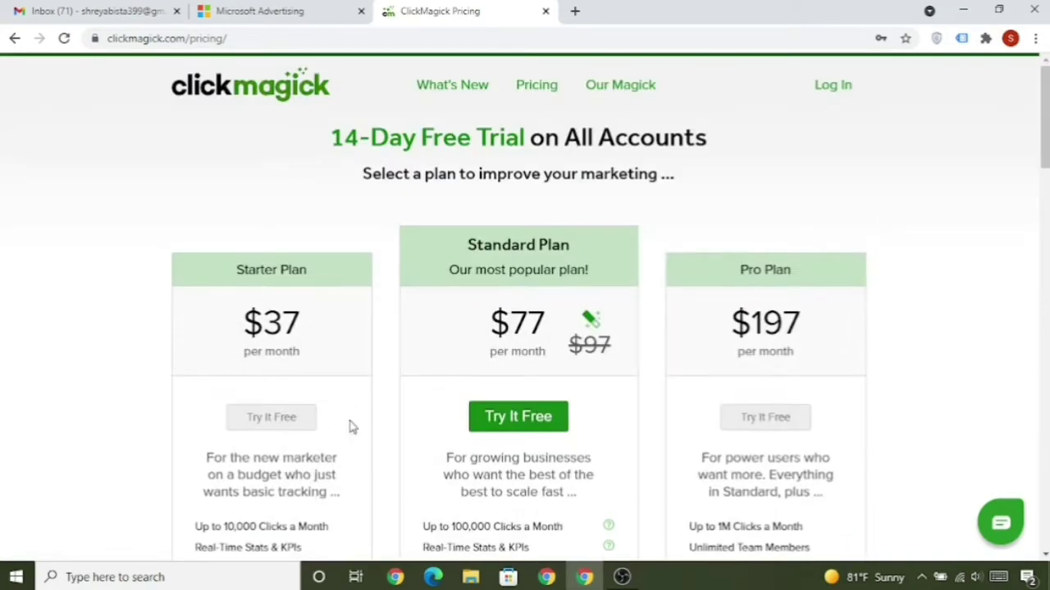
left_click(267, 422)
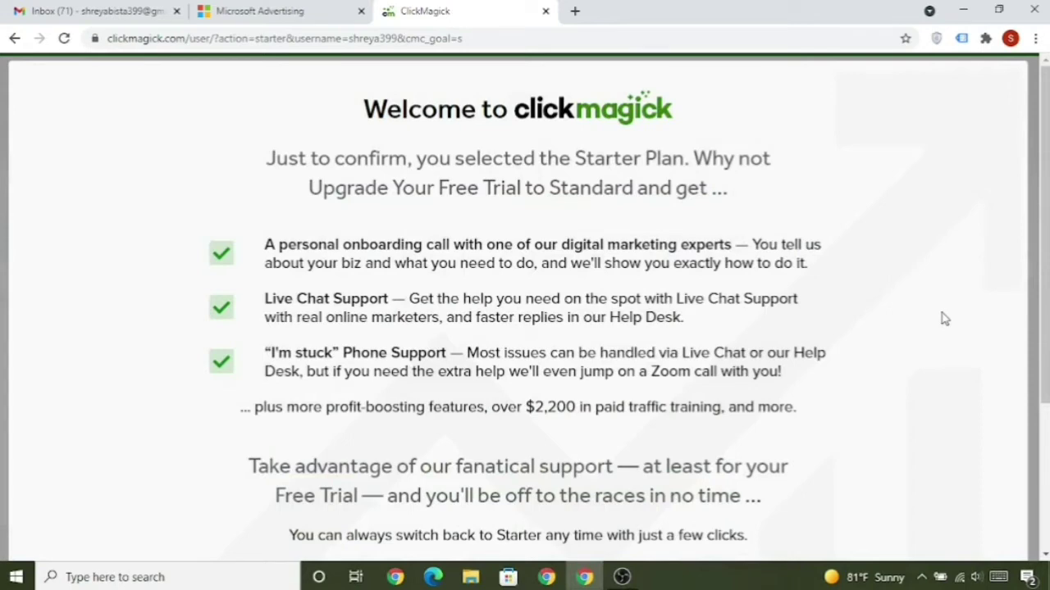
Keep the trial on Starter and close the welcome overlay.
scroll(859, 299, "down", 3)
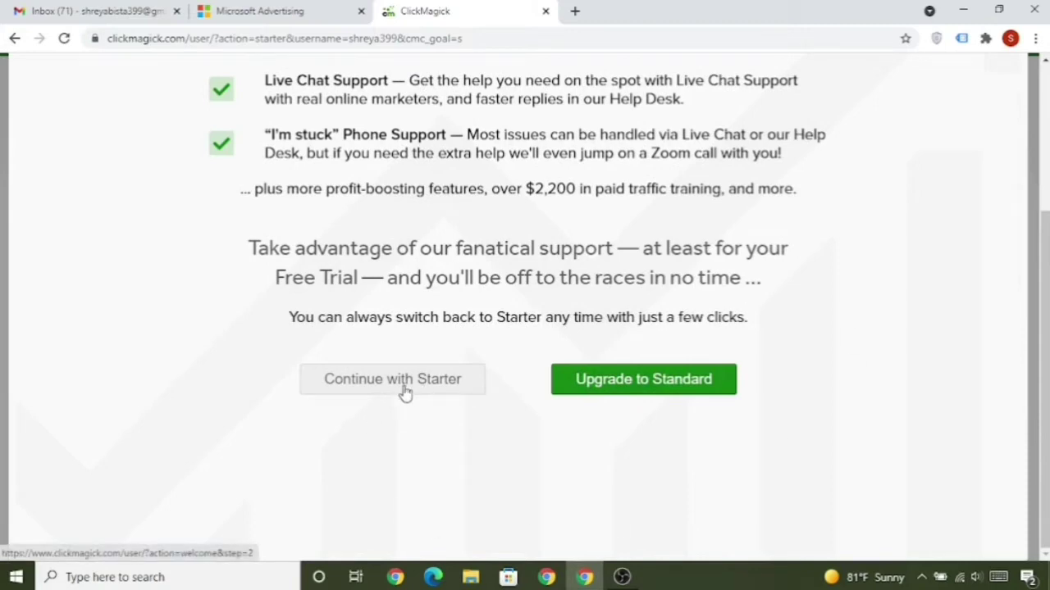
left_click(430, 390)
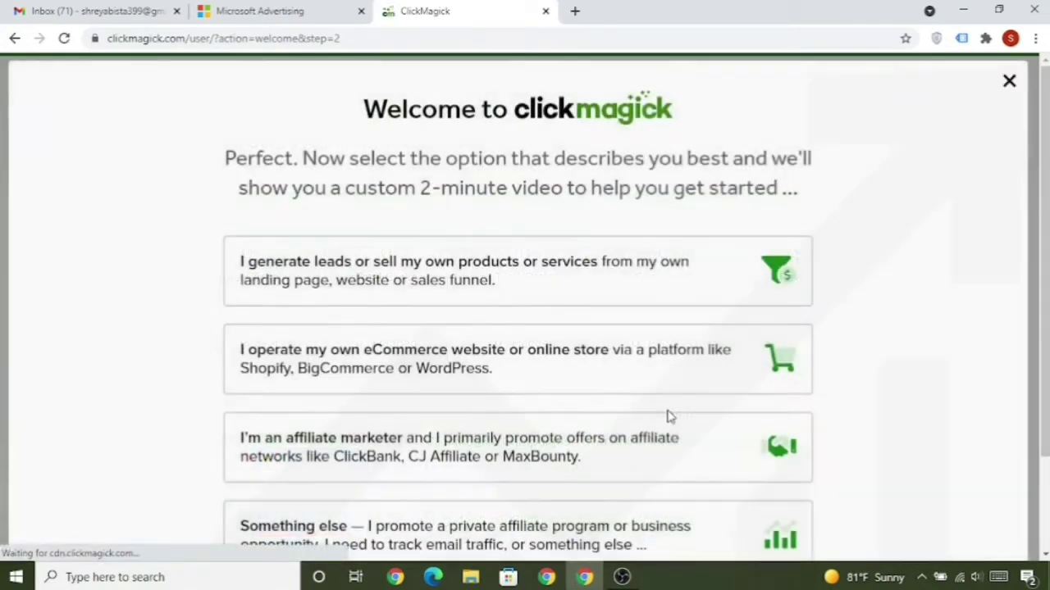
scroll(862, 265, "down", 2)
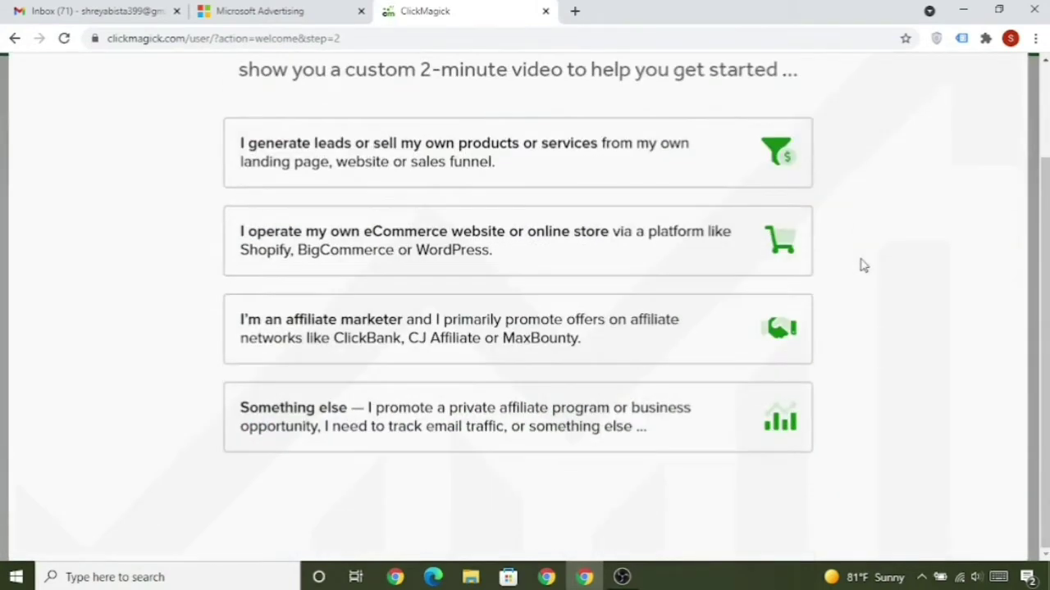
scroll(989, 206, "up", 2)
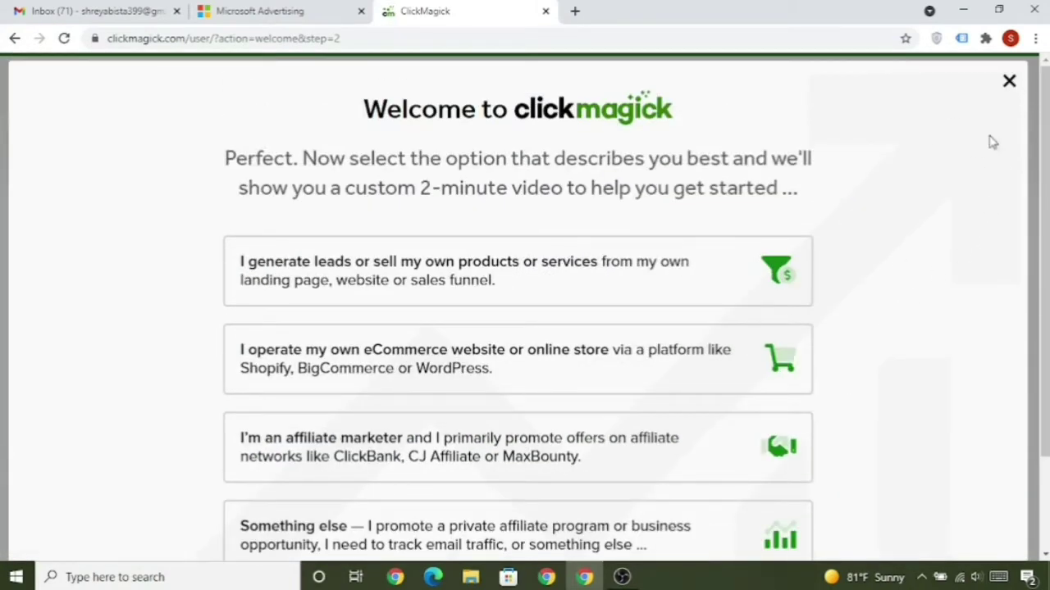
left_click(1012, 88)
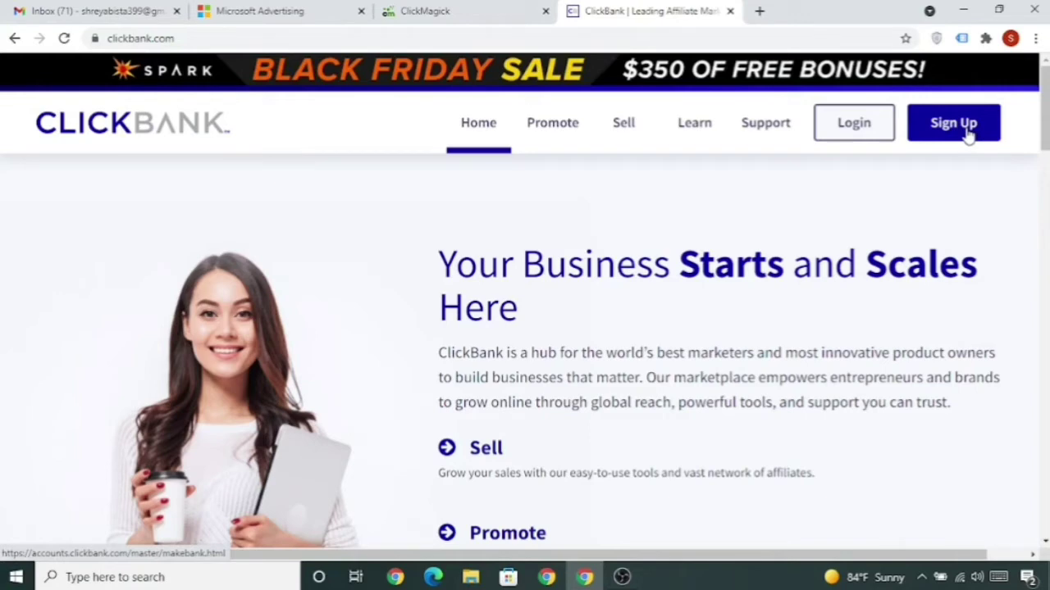
Start a ClickBank account with country Nepal and names filled from saved details.
left_click(970, 137)
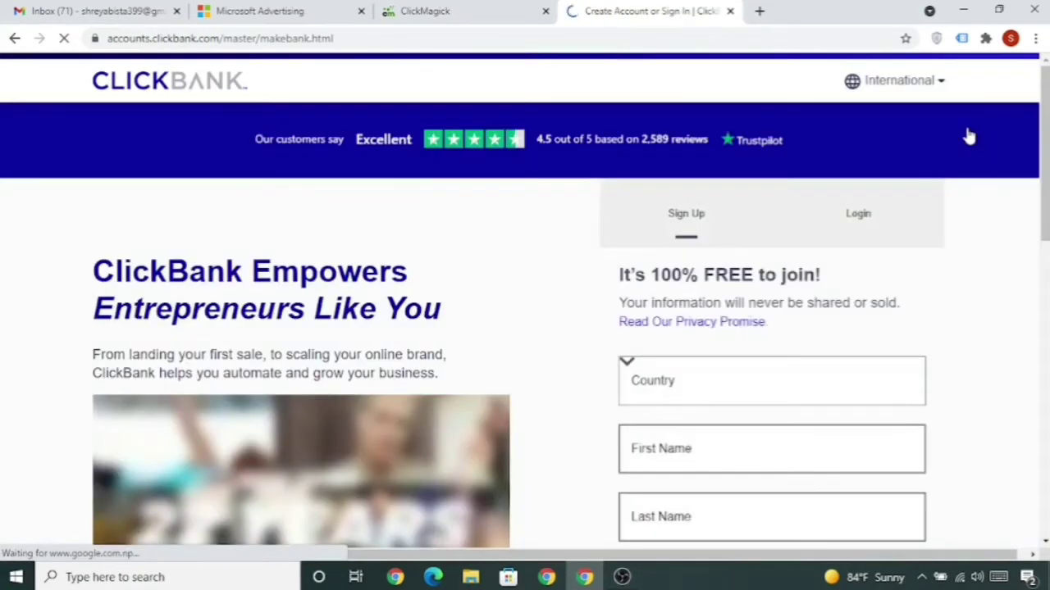
scroll(972, 238, "down", 2)
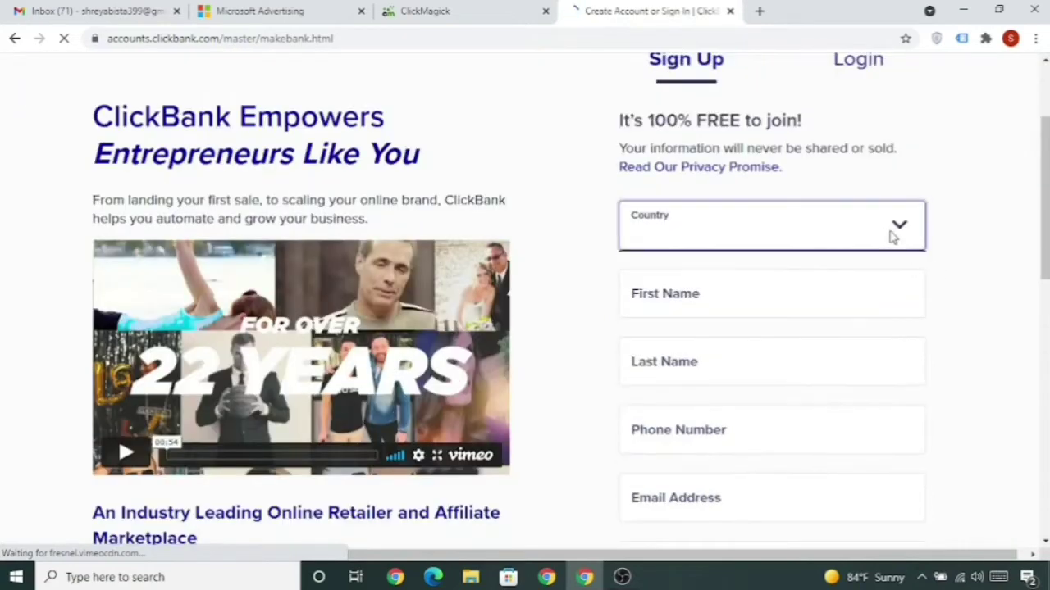
left_click(892, 236)
type("nepal")
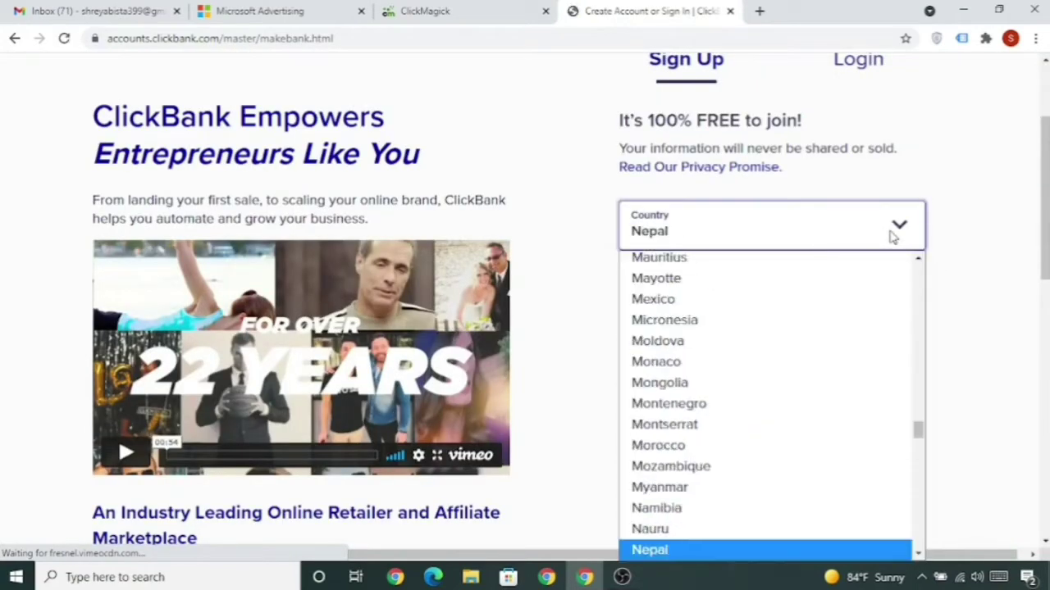
key("Return")
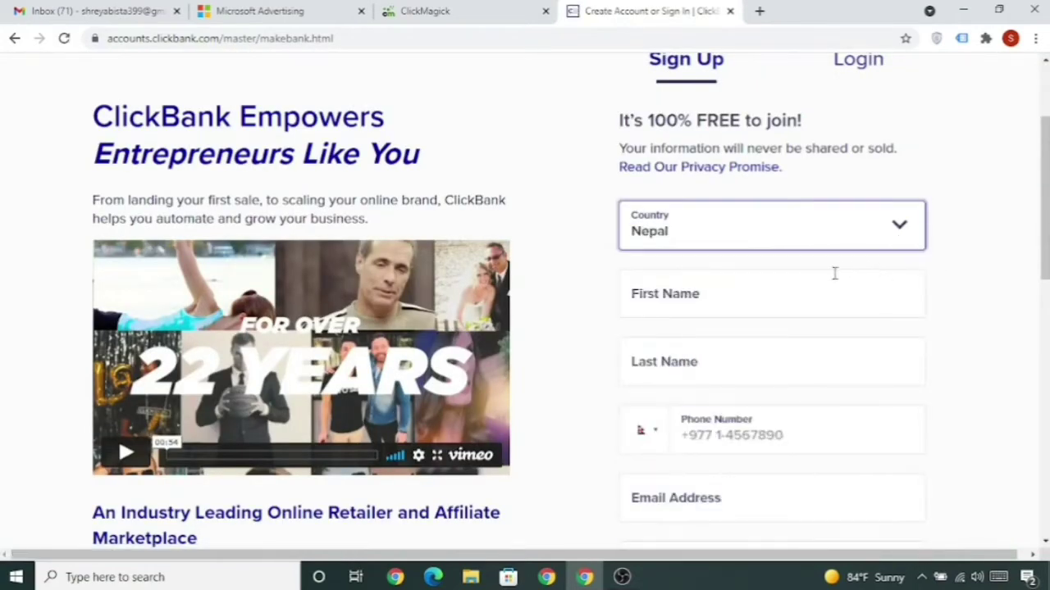
left_click(828, 285)
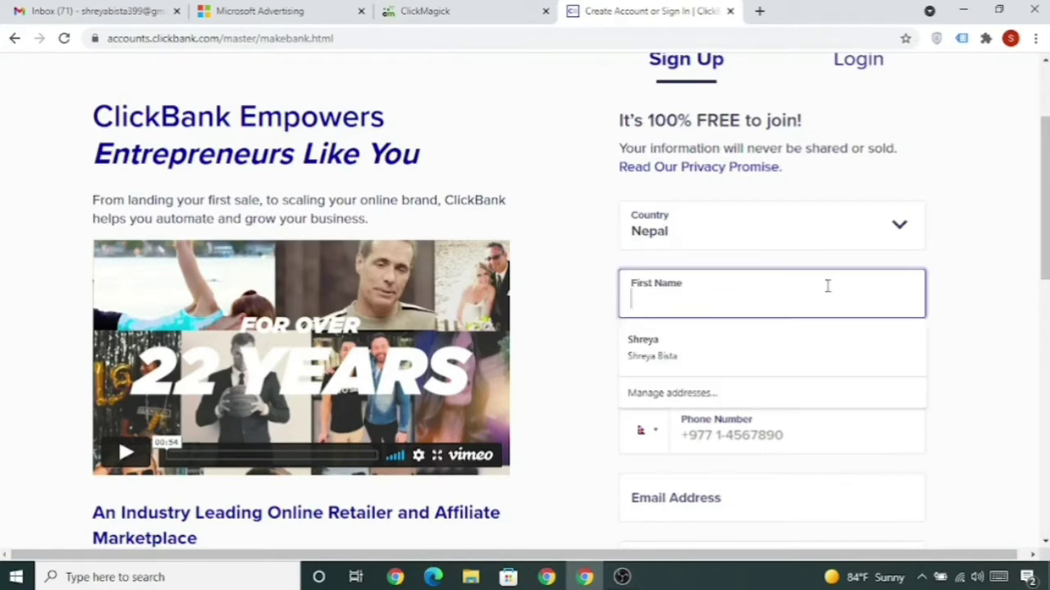
left_click(834, 328)
Enter the phone number with Nepal's country code, correcting the wrong digits.
scroll(1003, 352, "down", 1)
scroll(916, 401, "down", 1)
left_click(754, 288)
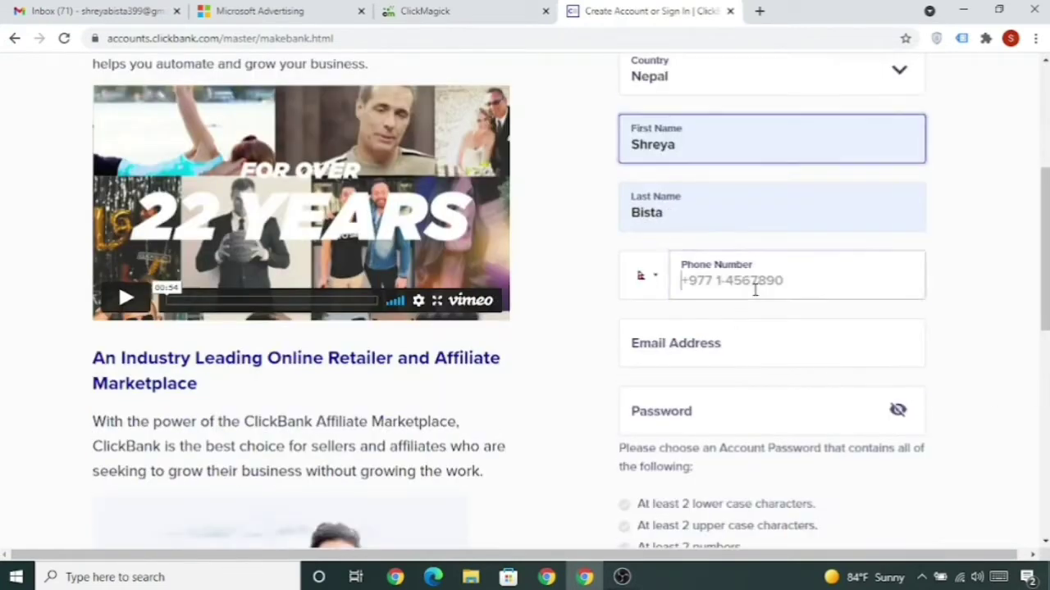
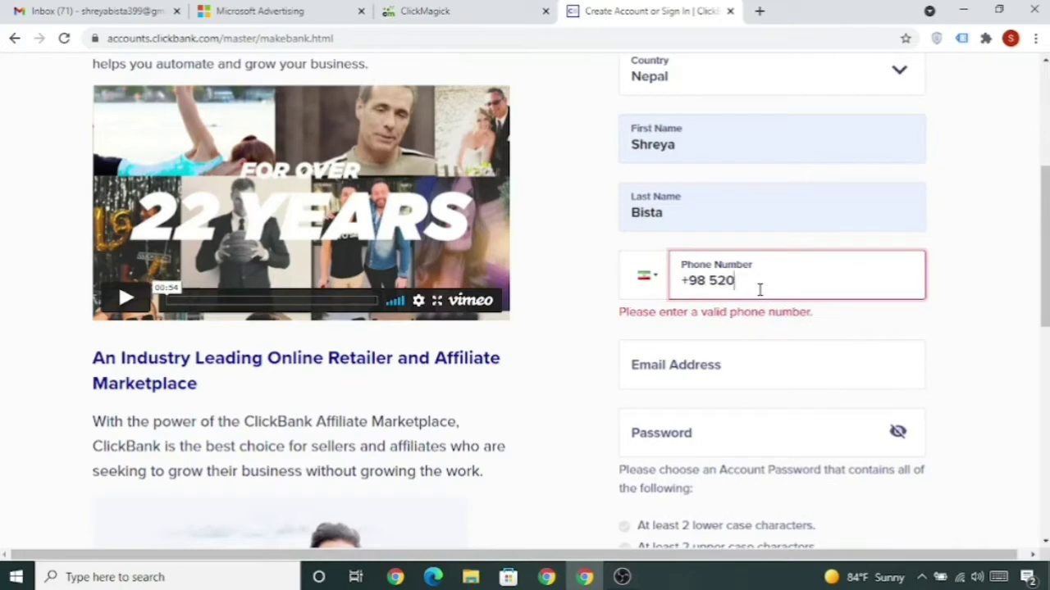
left_click(645, 276)
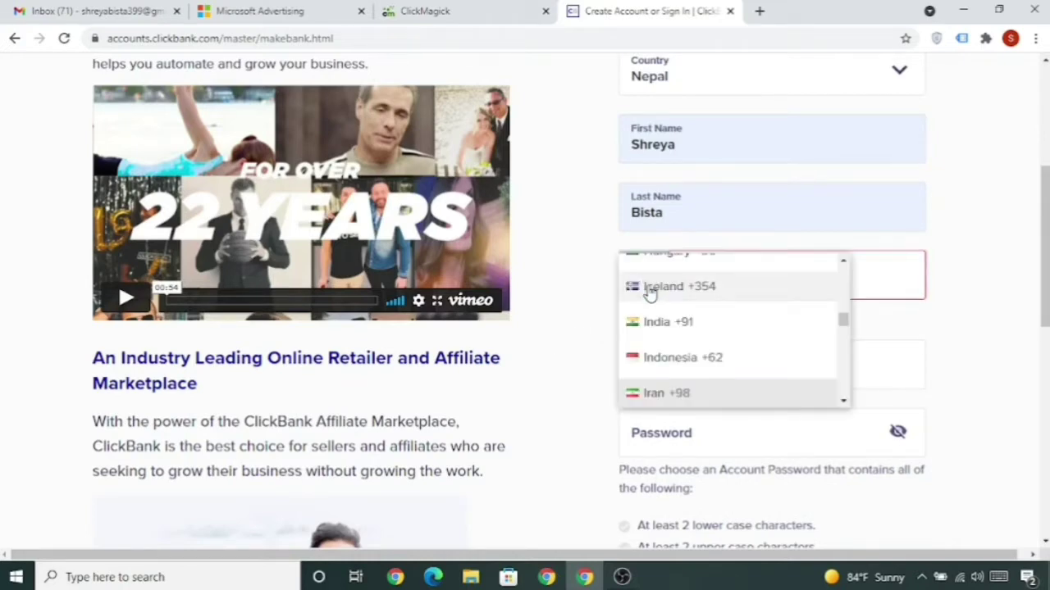
scroll(656, 328, "down", 15)
left_click(677, 401)
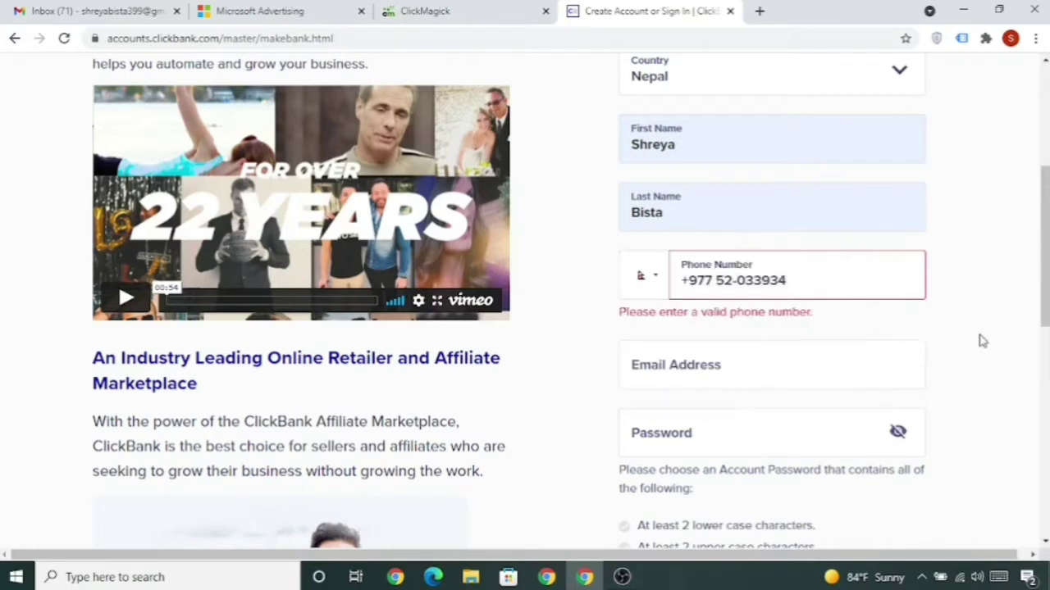
left_click(862, 288)
left_click_drag(811, 290, 715, 291)
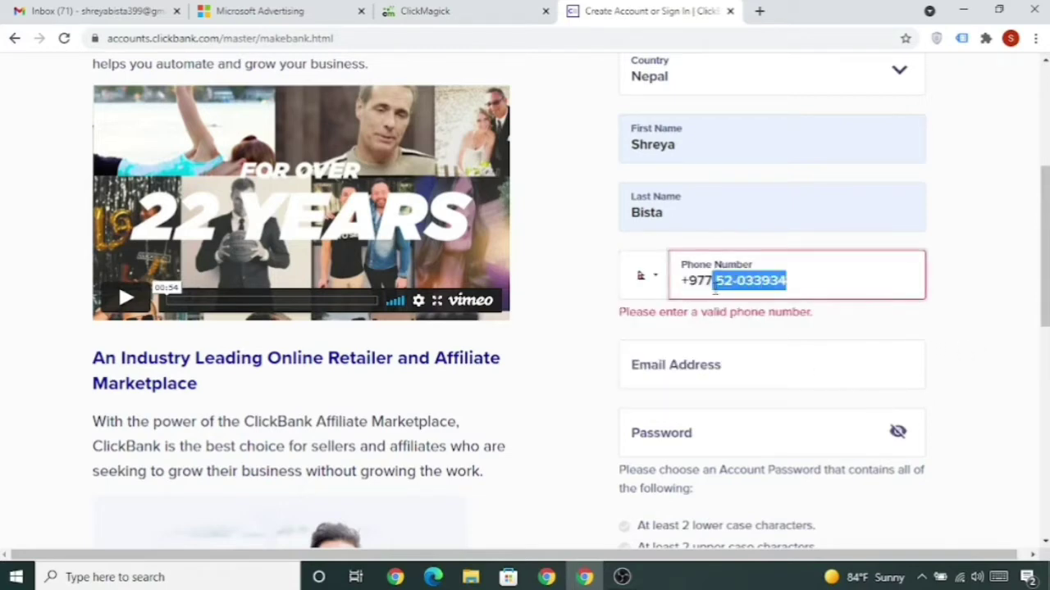
key("BackSpace")
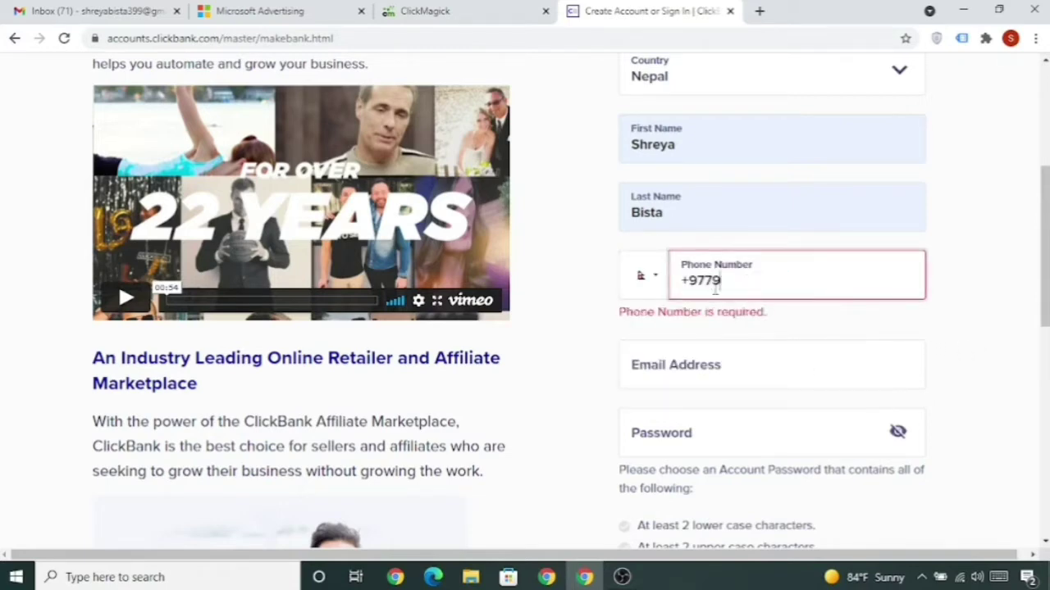
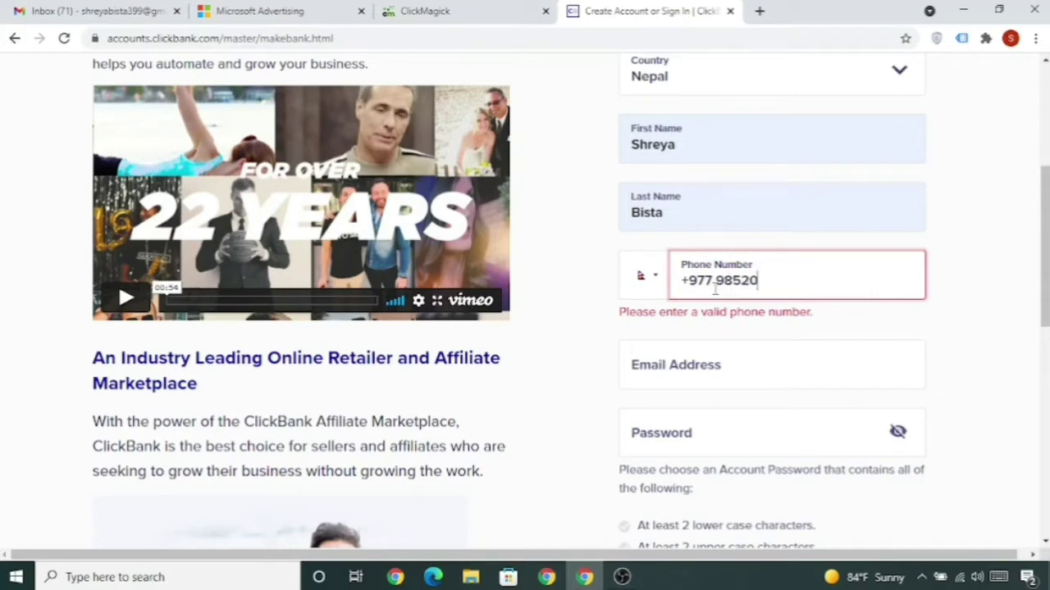
Paste the e-mail address and use Chrome's suggested strong password.
left_click(714, 363)
right_click(714, 361)
left_click(761, 216)
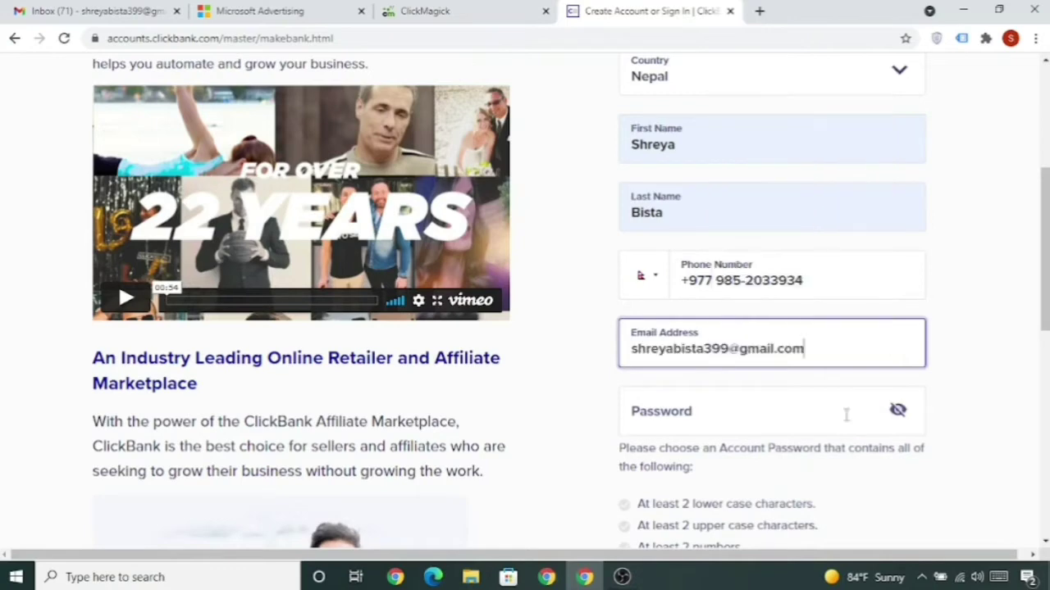
left_click(805, 408)
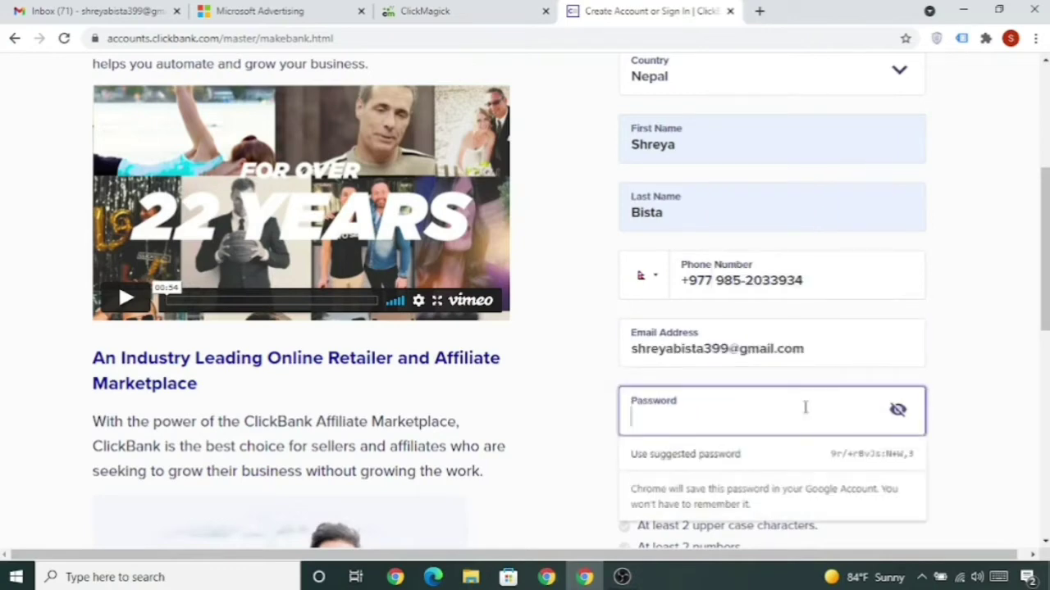
left_click(842, 455)
scroll(965, 441, "down", 2)
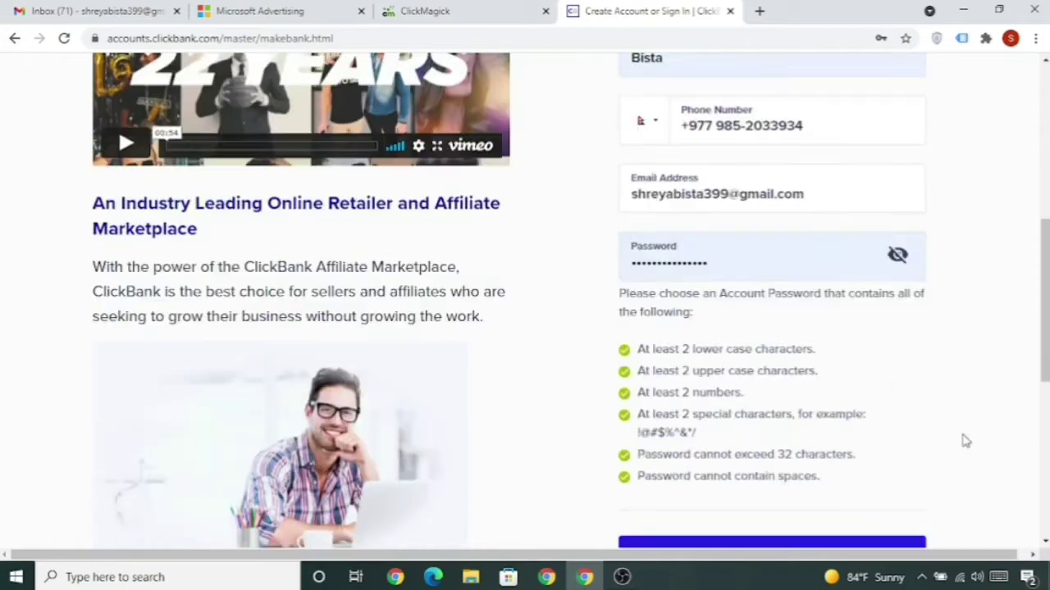
scroll(965, 441, "down", 3)
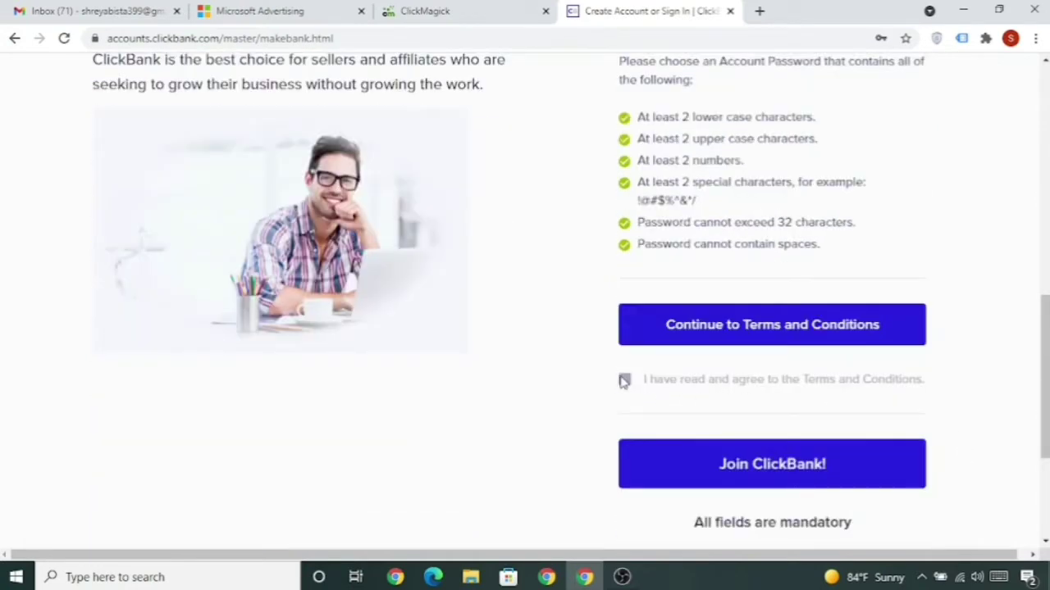
scroll(913, 389, "up", 1)
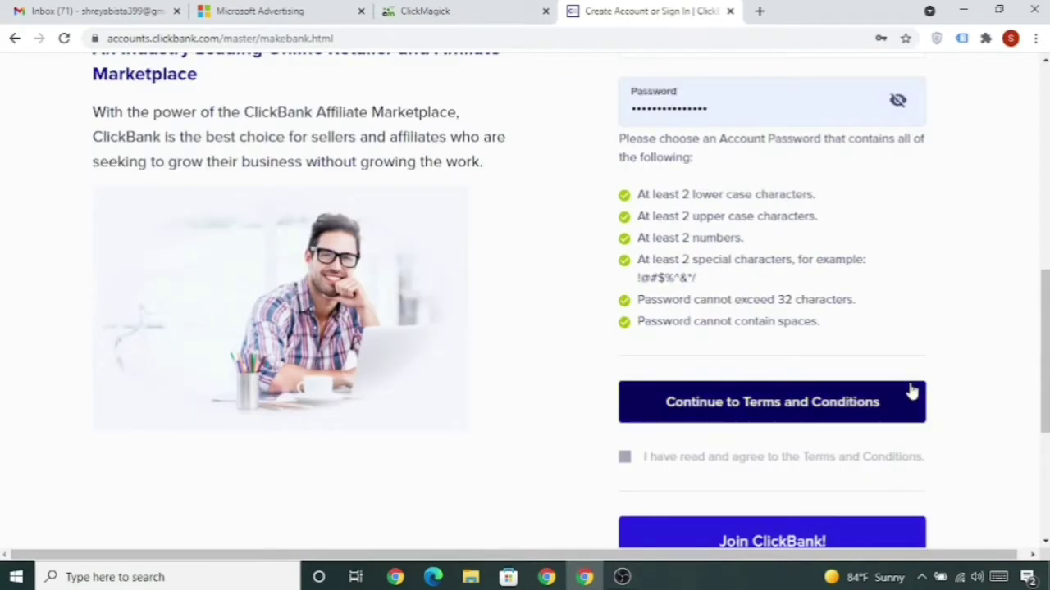
Jump to the end of the terms, accept them, and join ClickBank.
left_click(812, 407)
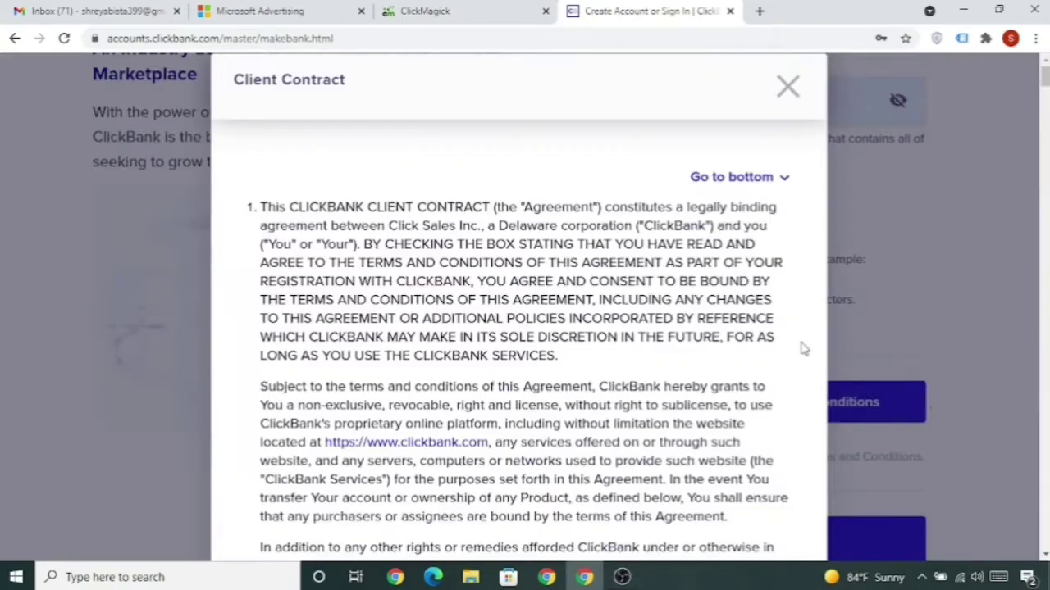
left_click(752, 178)
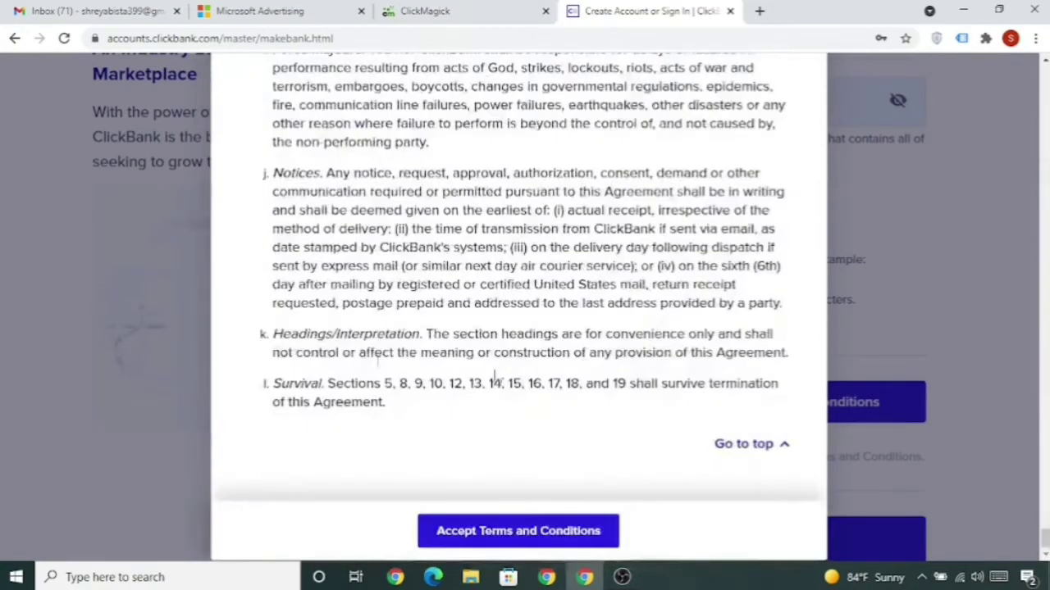
left_click(537, 541)
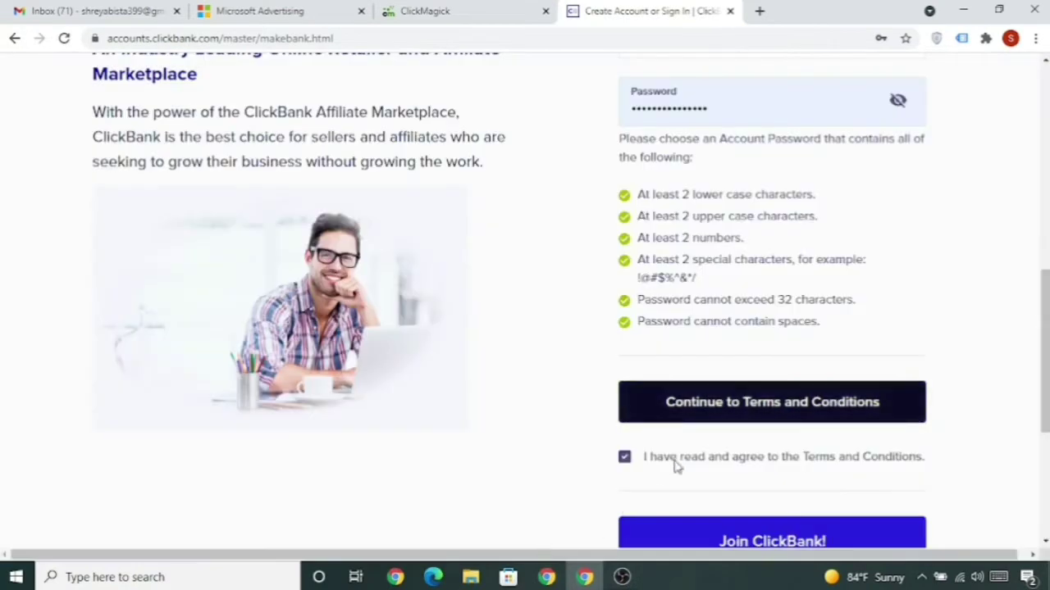
scroll(738, 451, "down", 1)
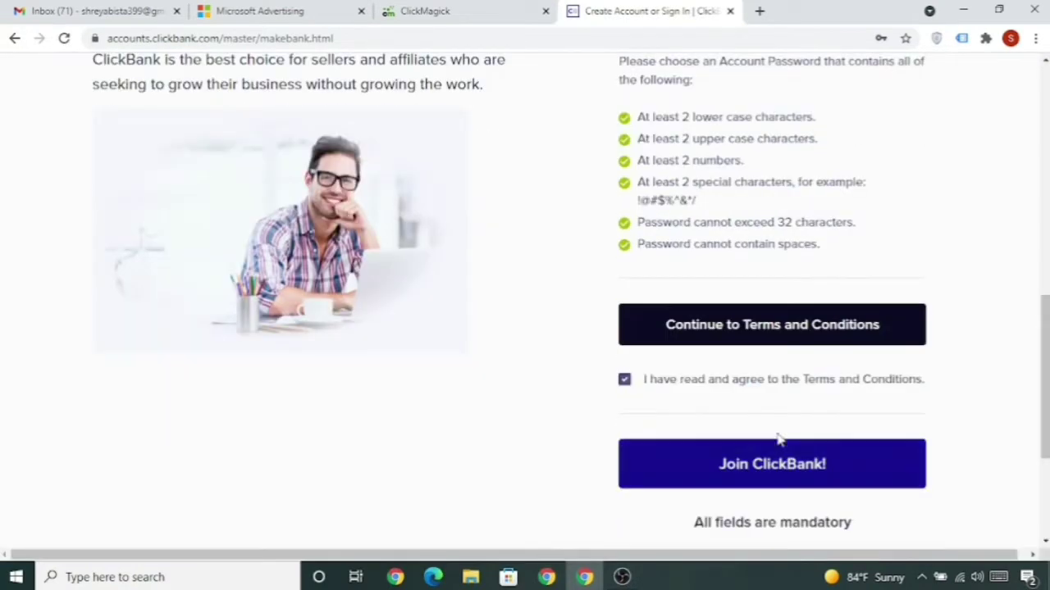
left_click(845, 466)
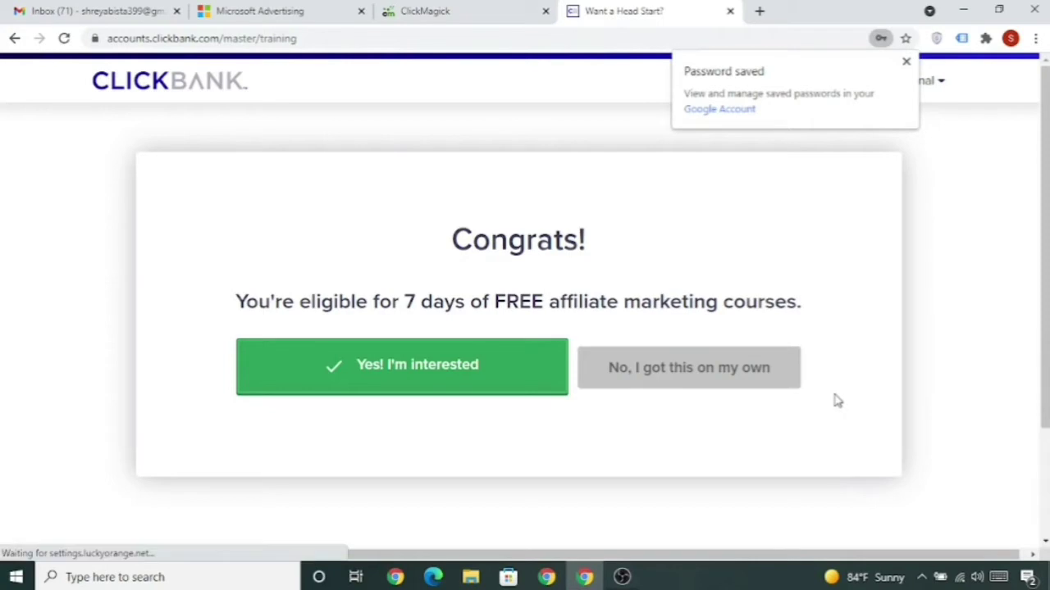
Dismiss the password notice, decline both course offers, and download and accept the suppression list.
left_click(906, 60)
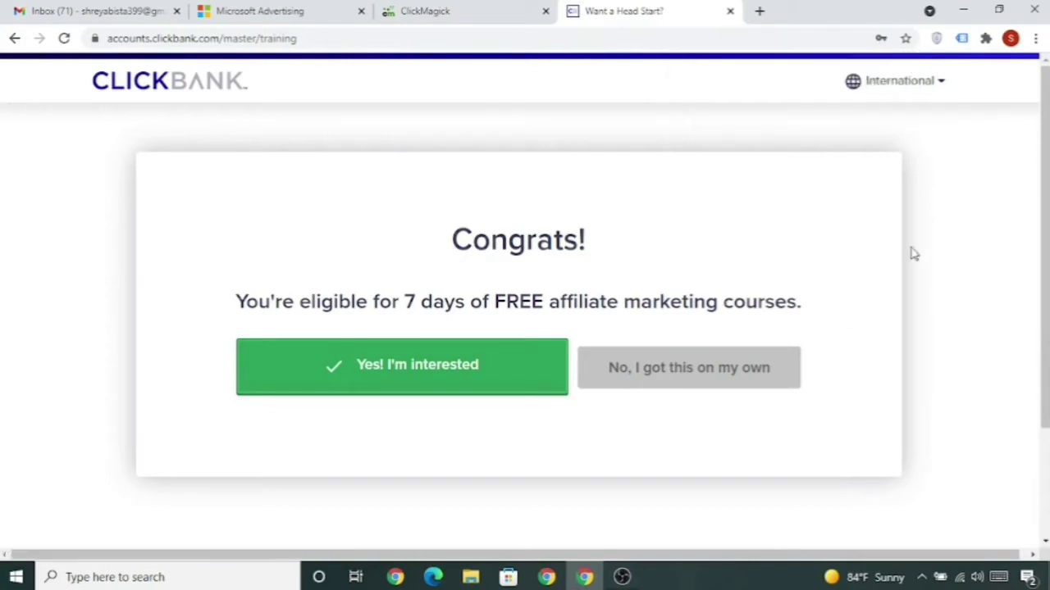
left_click(711, 375)
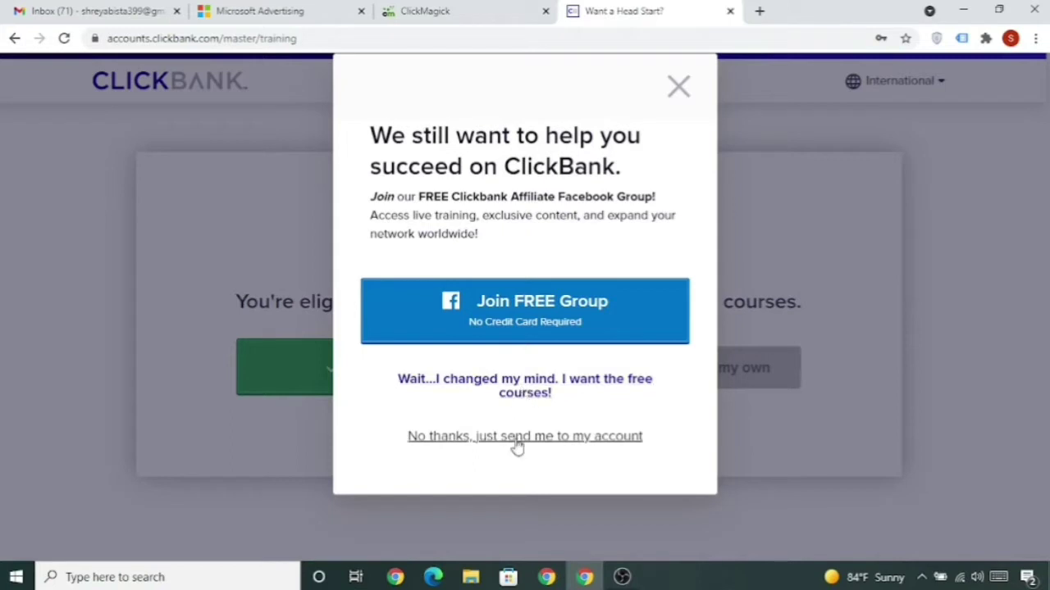
left_click(552, 447)
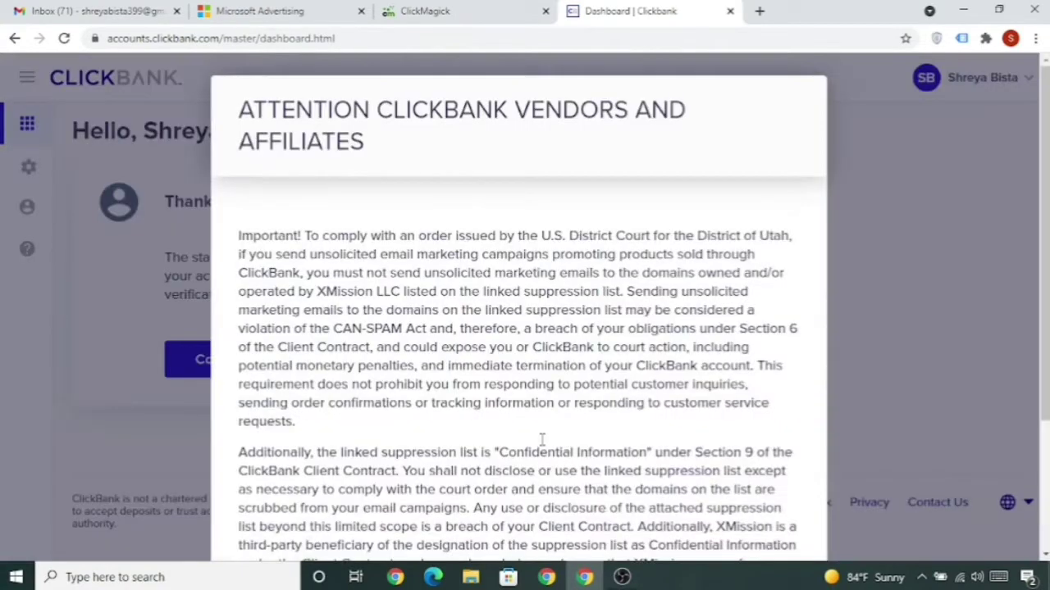
scroll(753, 344, "down", 3)
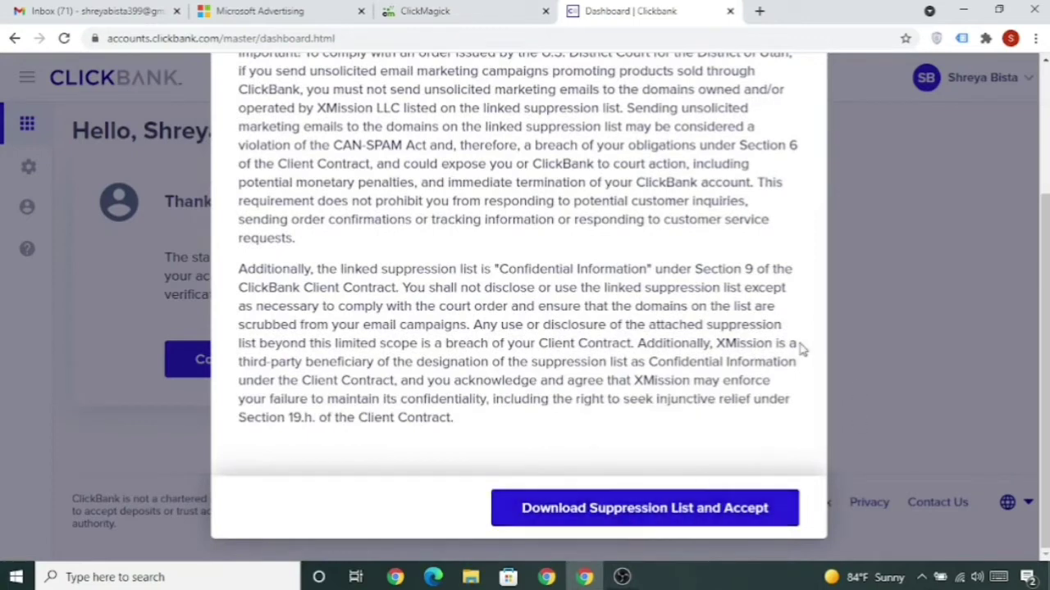
scroll(881, 344, "up", 3)
scroll(701, 325, "down", 3)
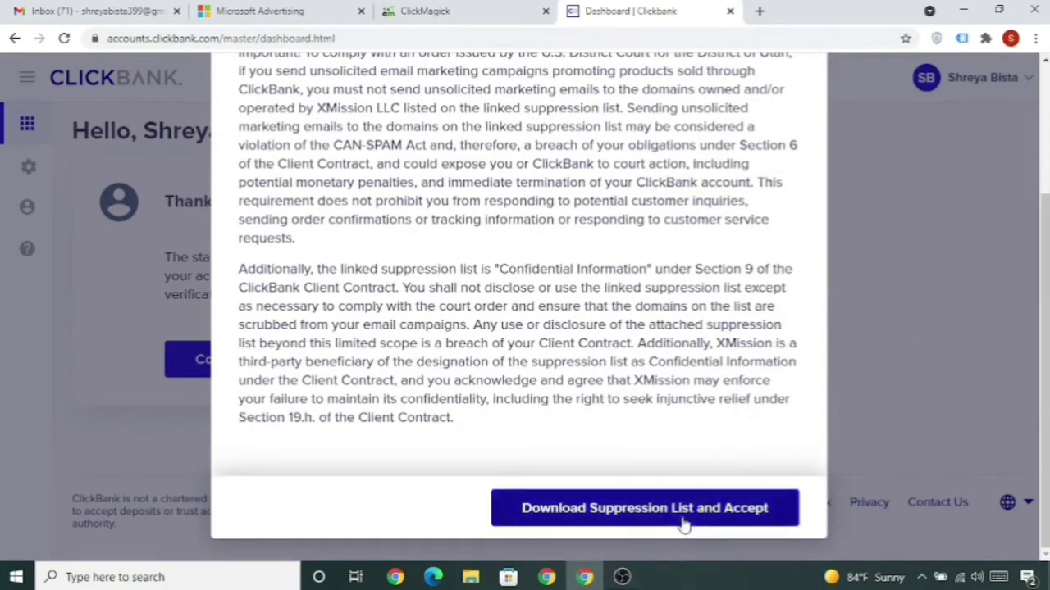
left_click(683, 520)
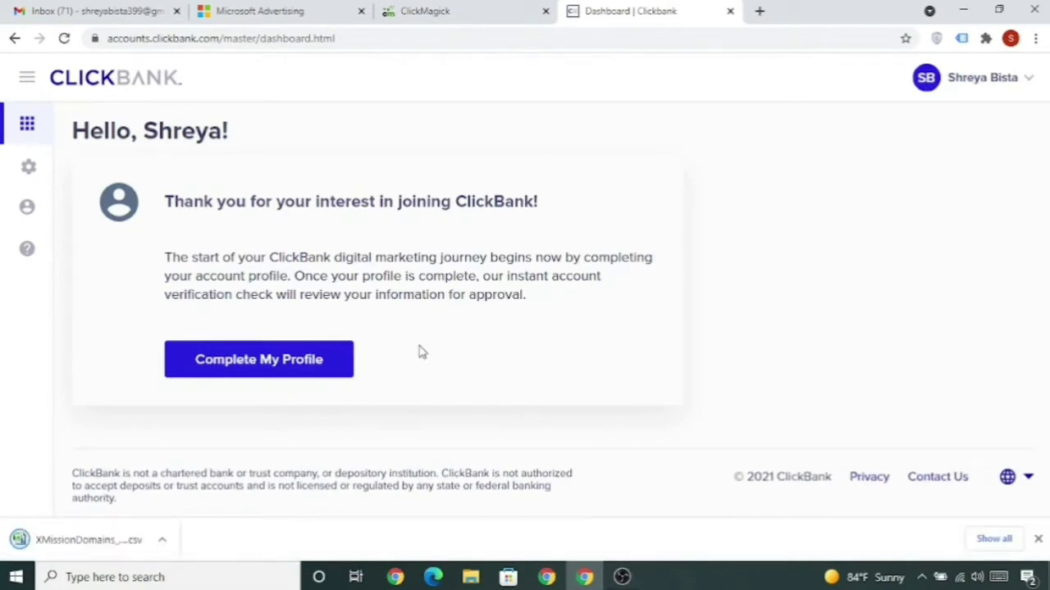
Autofill the profile's address from saved details and set the state to KOSI.
left_click(255, 366)
scroll(349, 386, "down", 2)
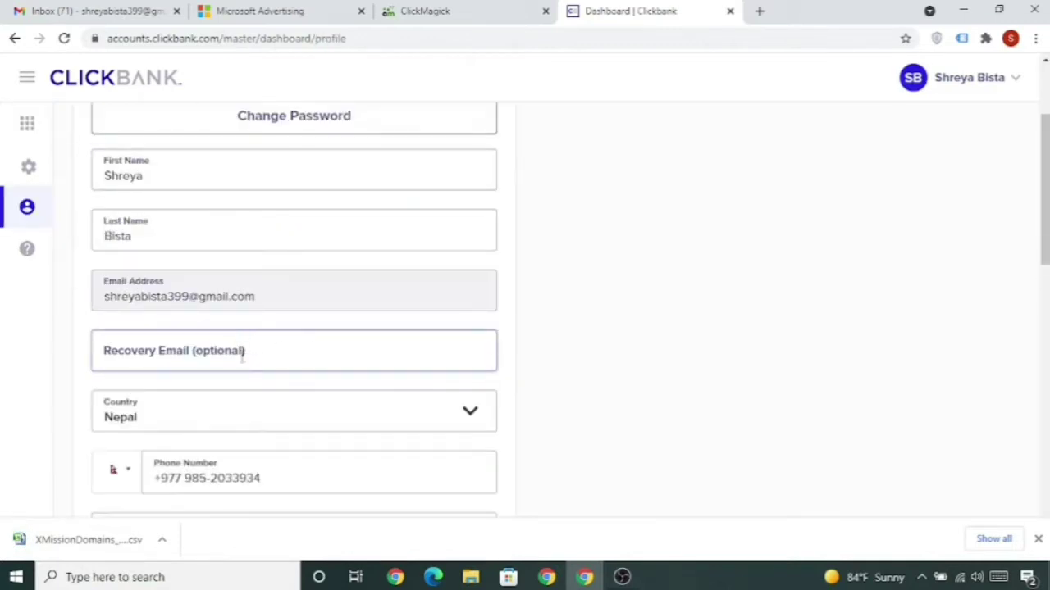
scroll(267, 354, "down", 2)
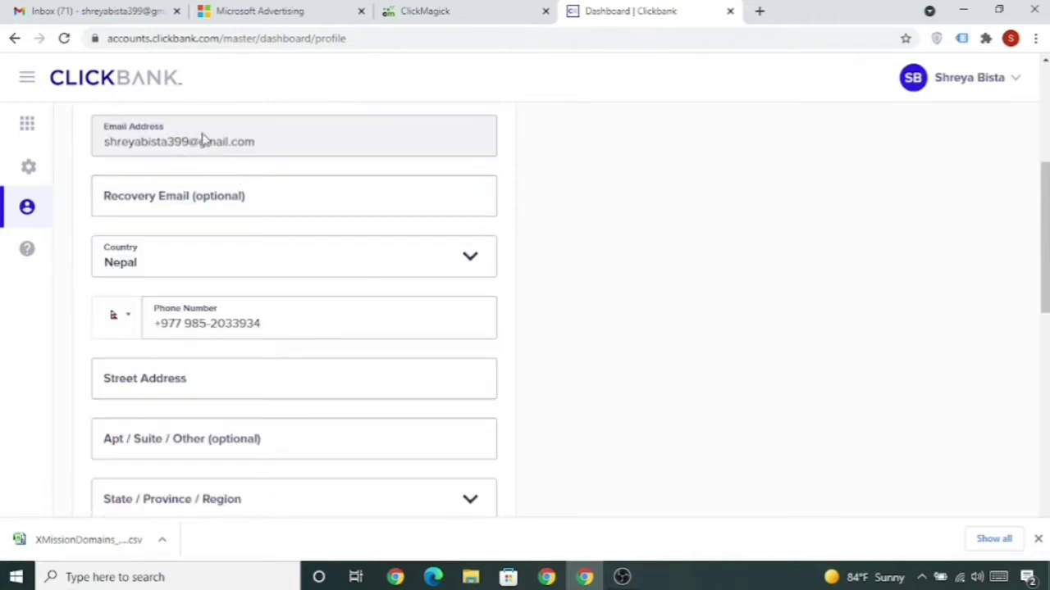
scroll(398, 335, "down", 2)
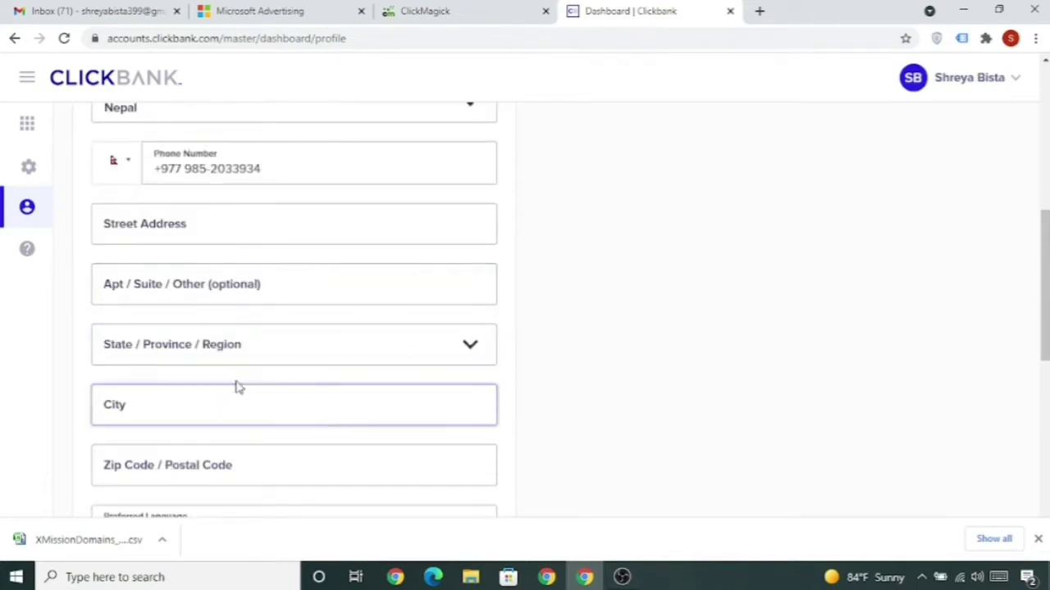
left_click(296, 404)
left_click(123, 452)
scroll(359, 390, "down", 2)
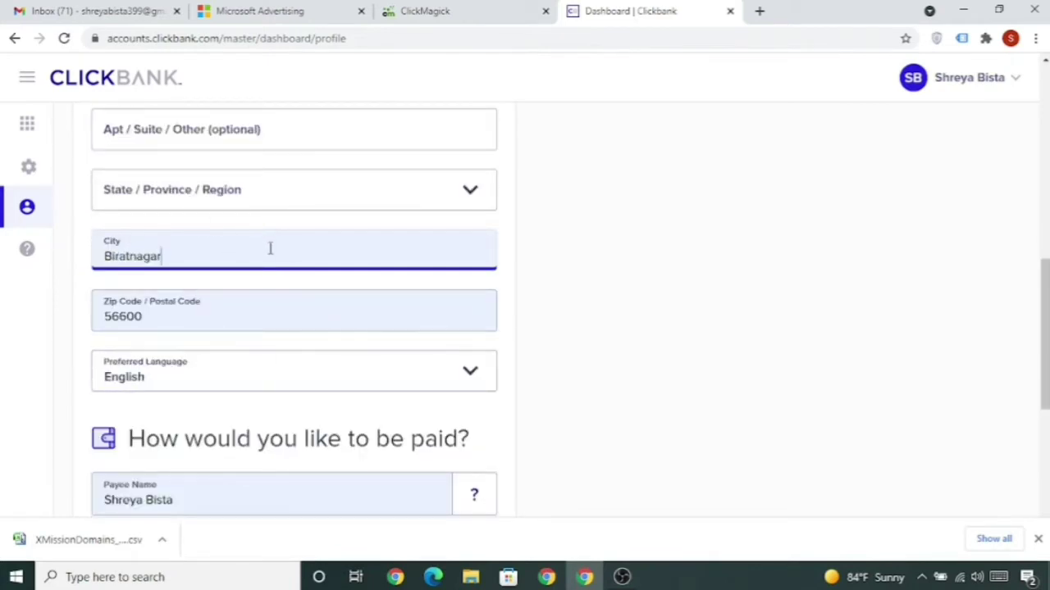
scroll(338, 306, "up", 1)
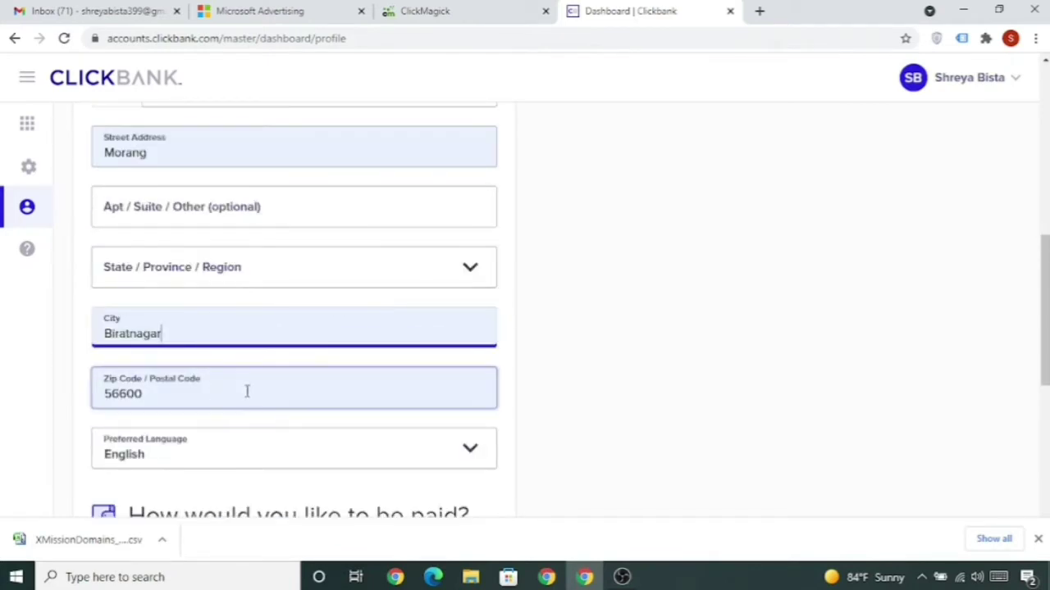
left_click(474, 276)
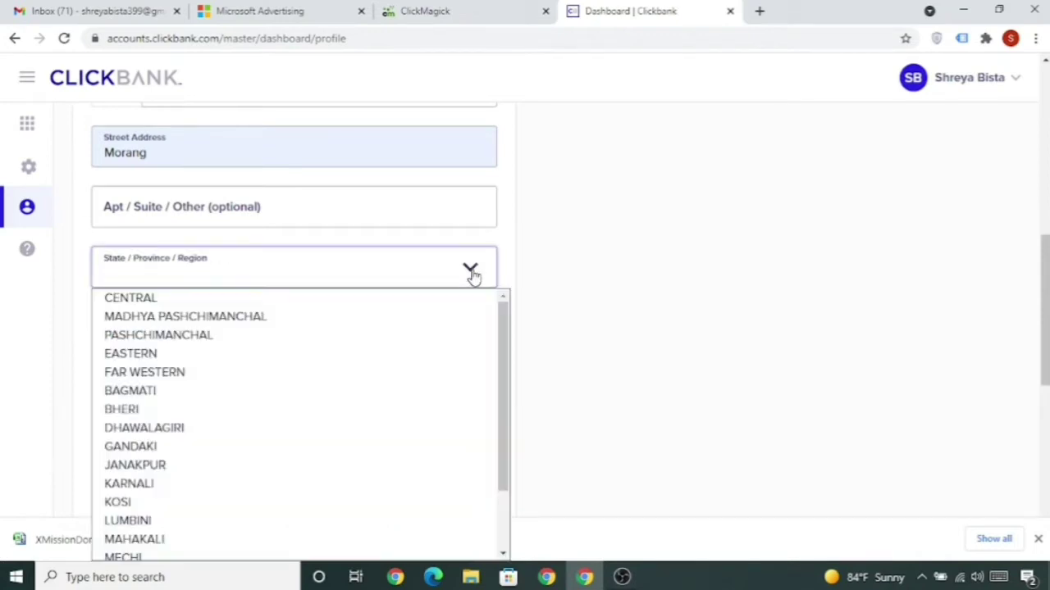
scroll(370, 475, "down", 1)
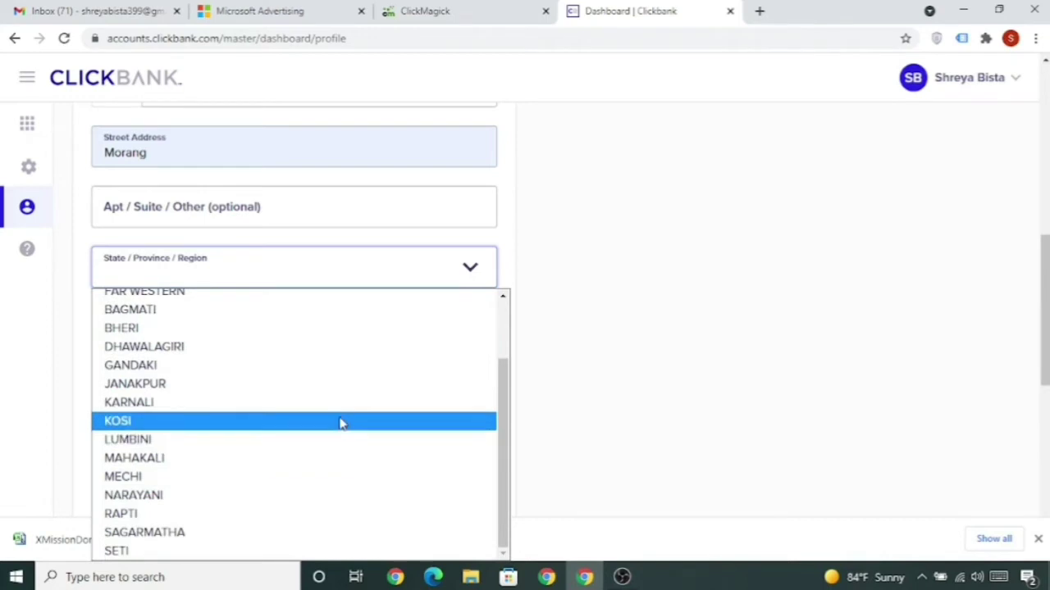
left_click(339, 421)
Set the goal to promoting products as an affiliate, revenue $0 - $25K, and save.
scroll(521, 400, "down", 2)
scroll(521, 400, "down", 3)
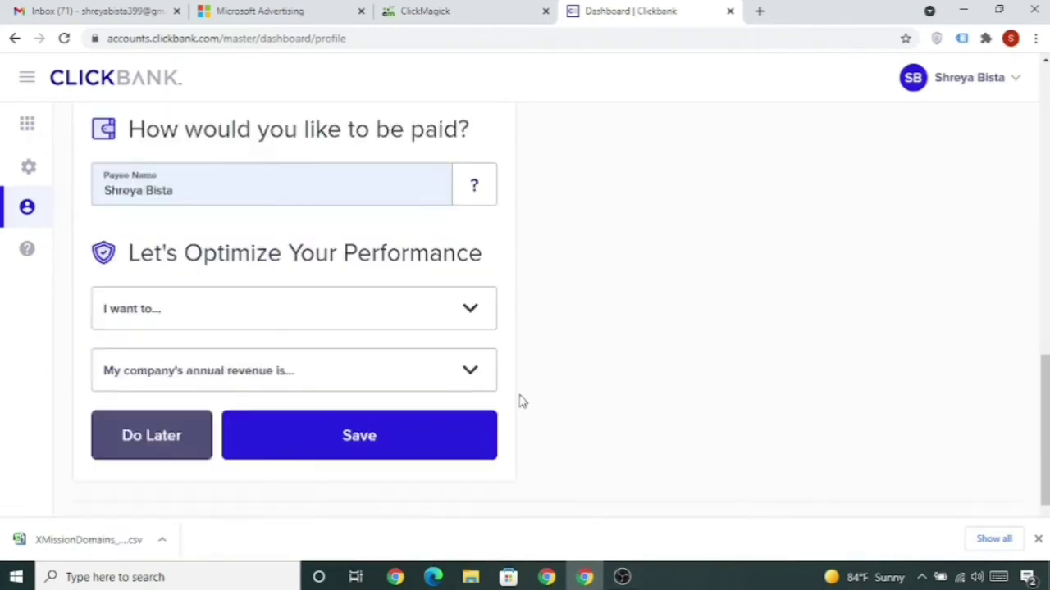
left_click(431, 325)
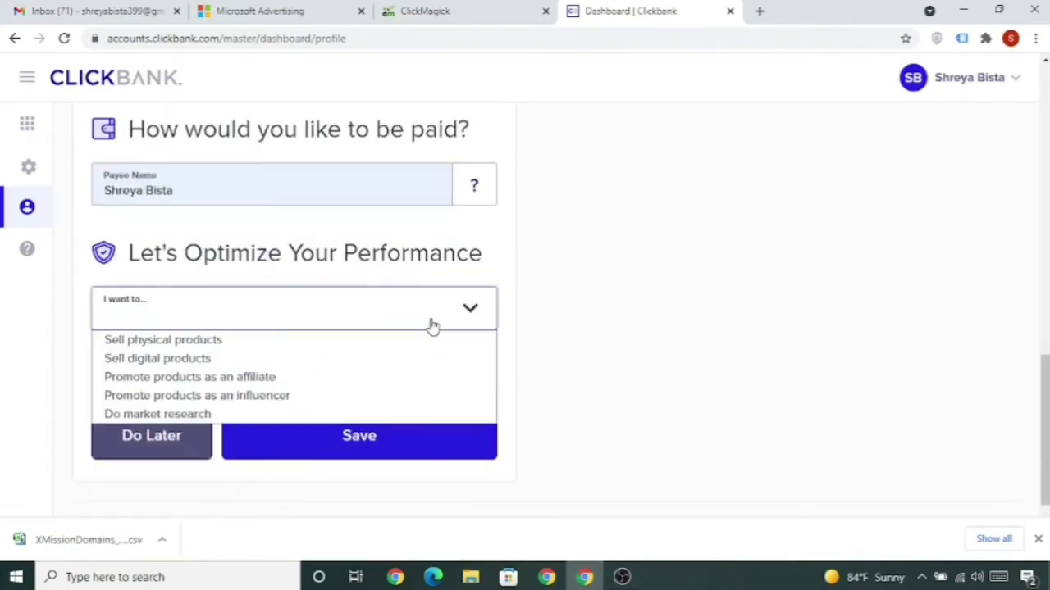
left_click(242, 382)
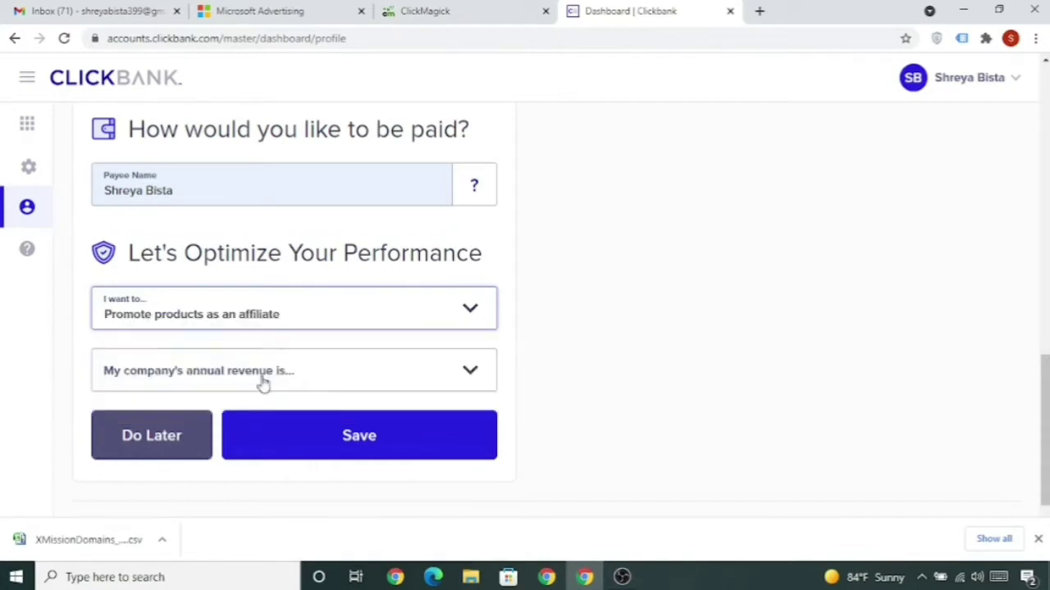
left_click(358, 392)
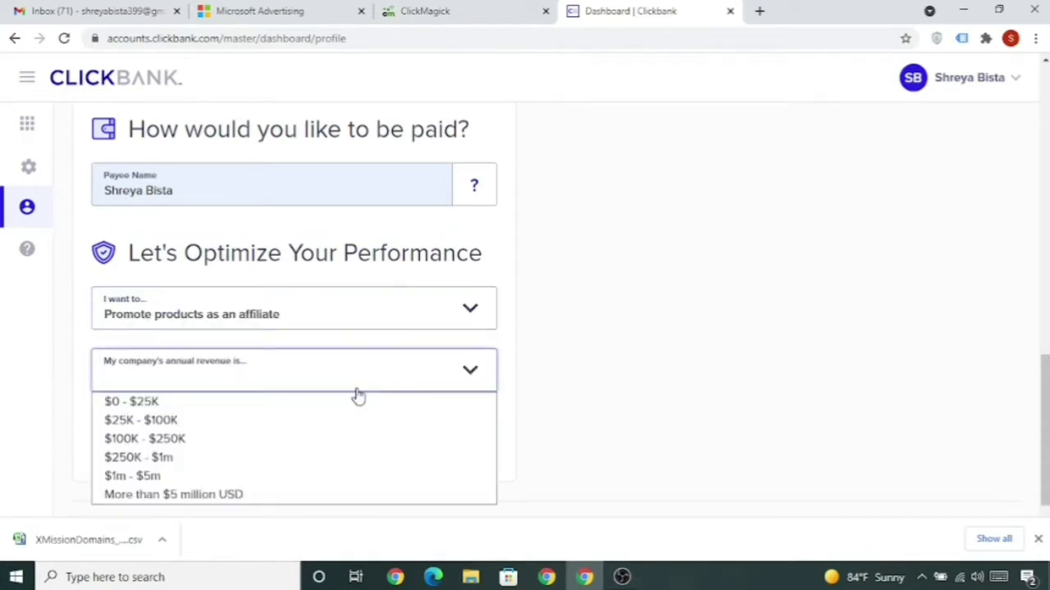
left_click(235, 405)
scroll(579, 388, "up", 4)
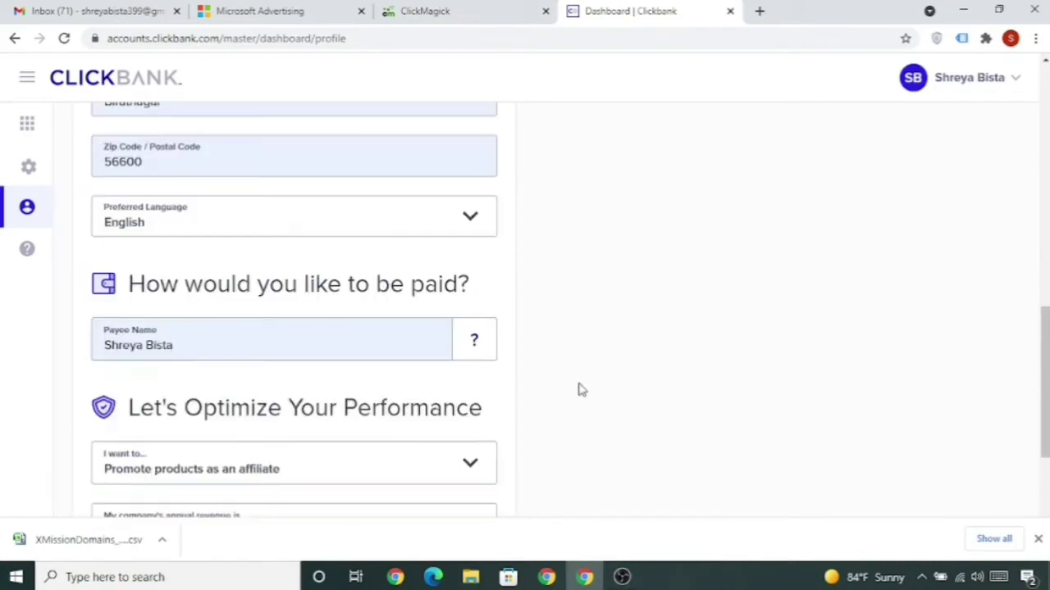
scroll(574, 392, "up", 5)
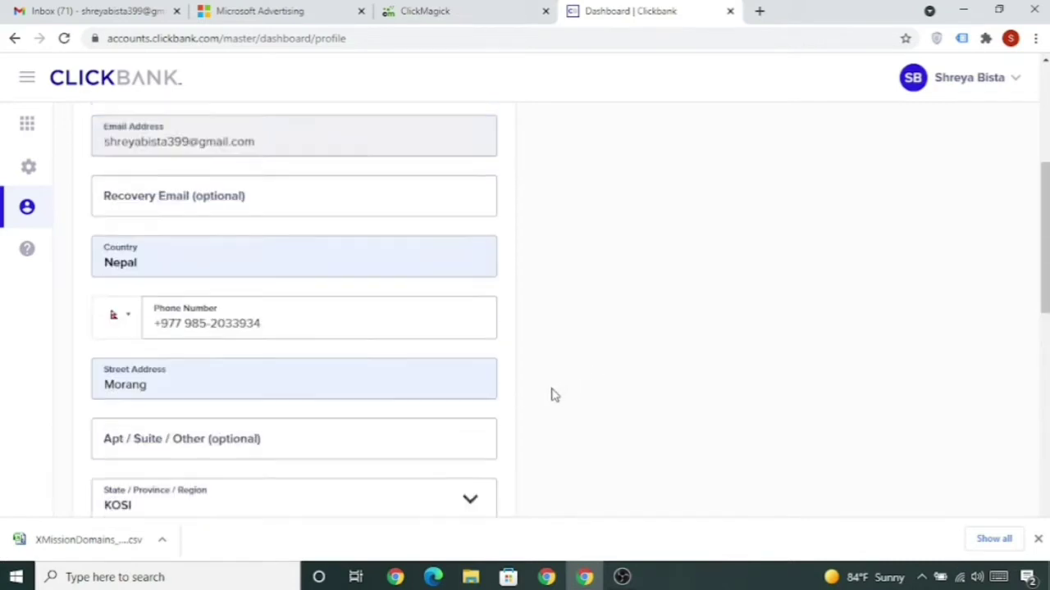
scroll(551, 396, "up", 3)
scroll(552, 398, "down", 7)
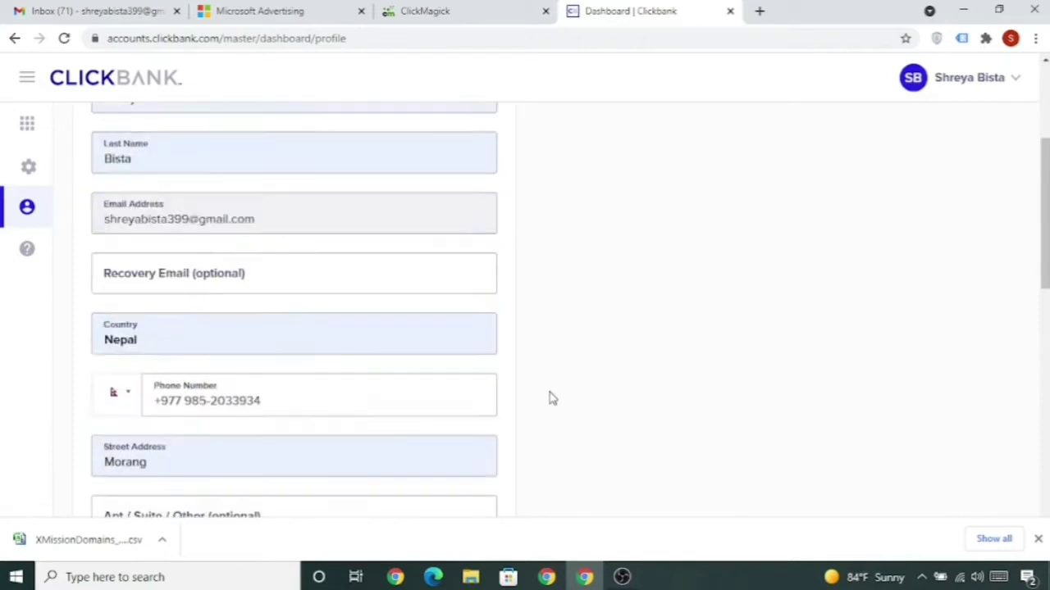
scroll(553, 398, "down", 4)
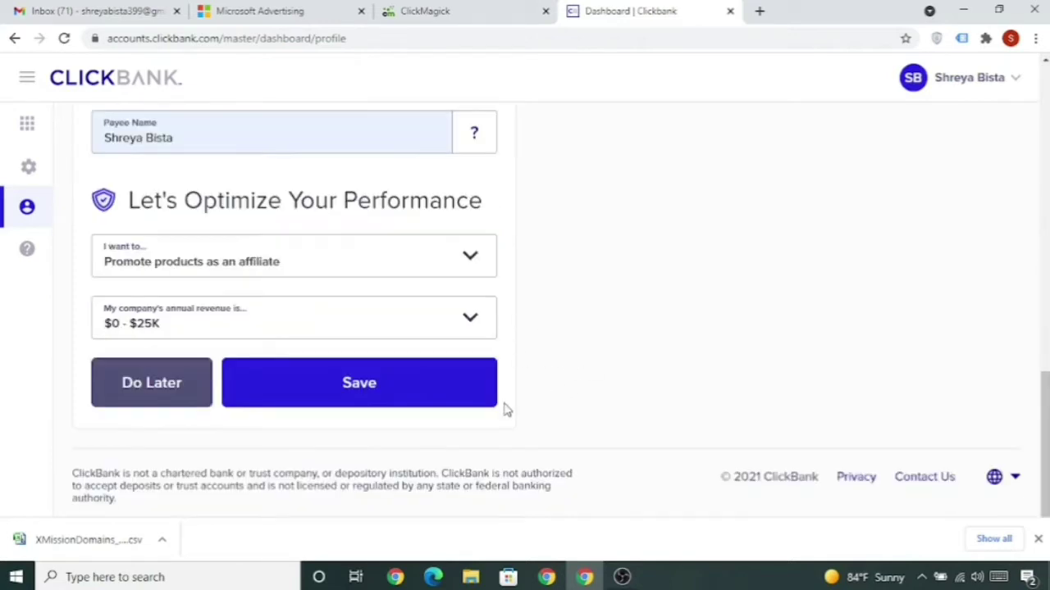
left_click(443, 390)
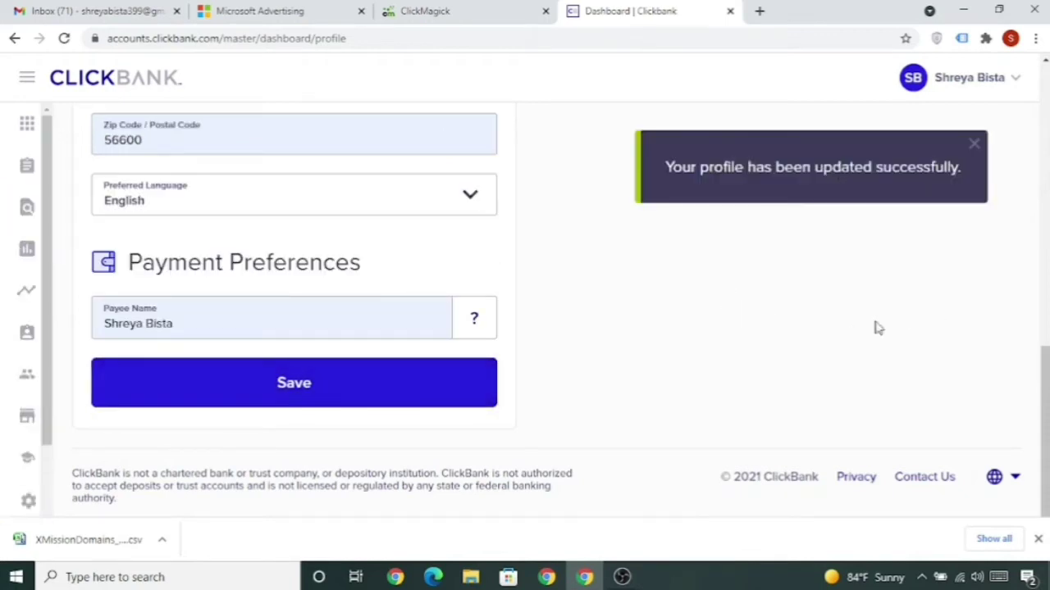
Go to Accounts from the sidebar and sign back in with the saved login.
left_click(29, 80)
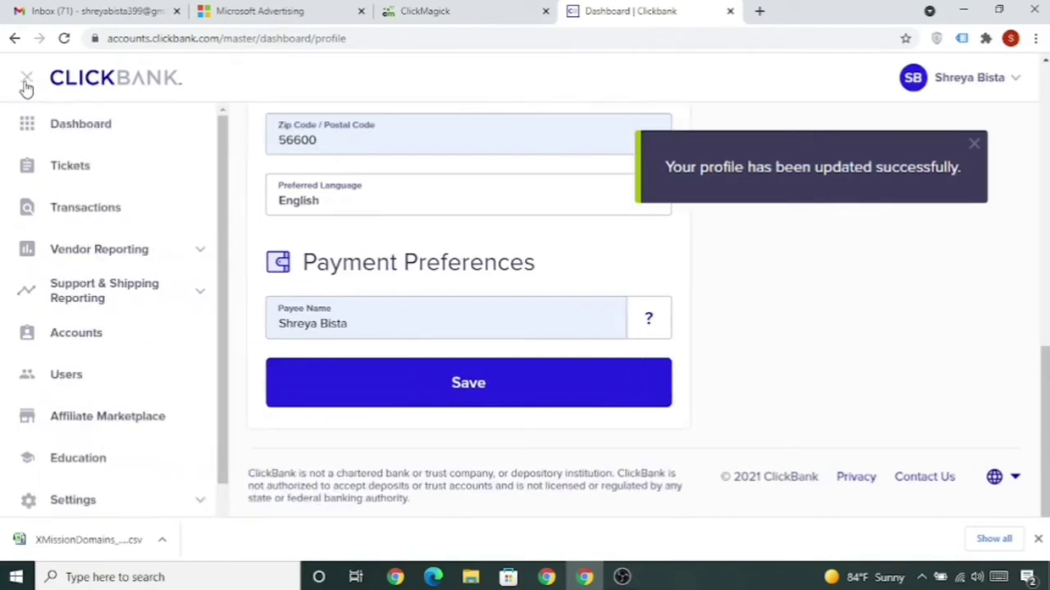
left_click(84, 339)
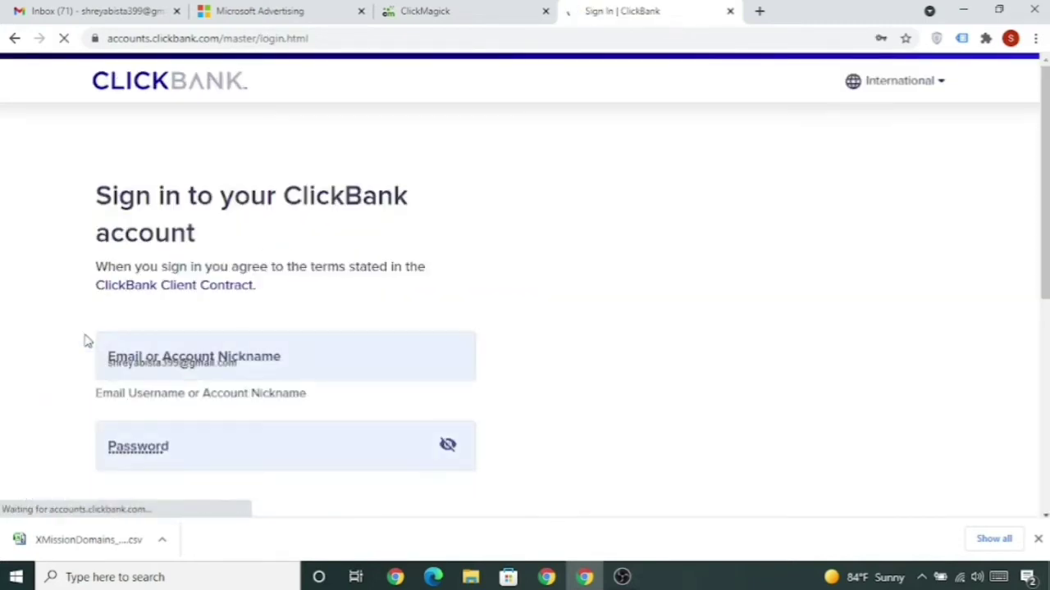
left_click(335, 363)
left_click(232, 416)
scroll(287, 410, "down", 2)
left_click(145, 394)
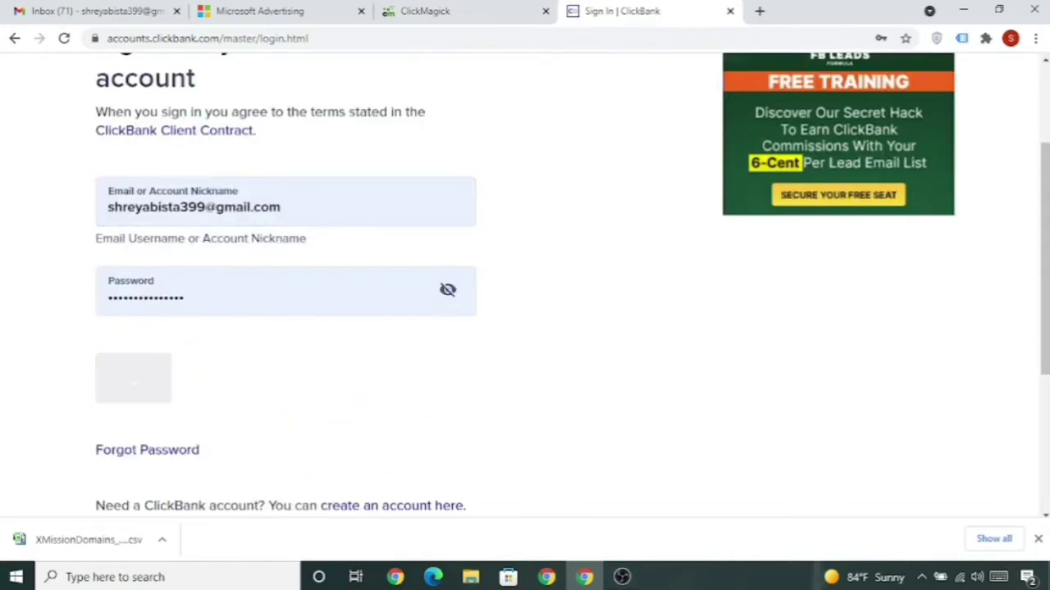
Scroll the dashboard down to the Getting Started account nickname options.
left_click(1038, 540)
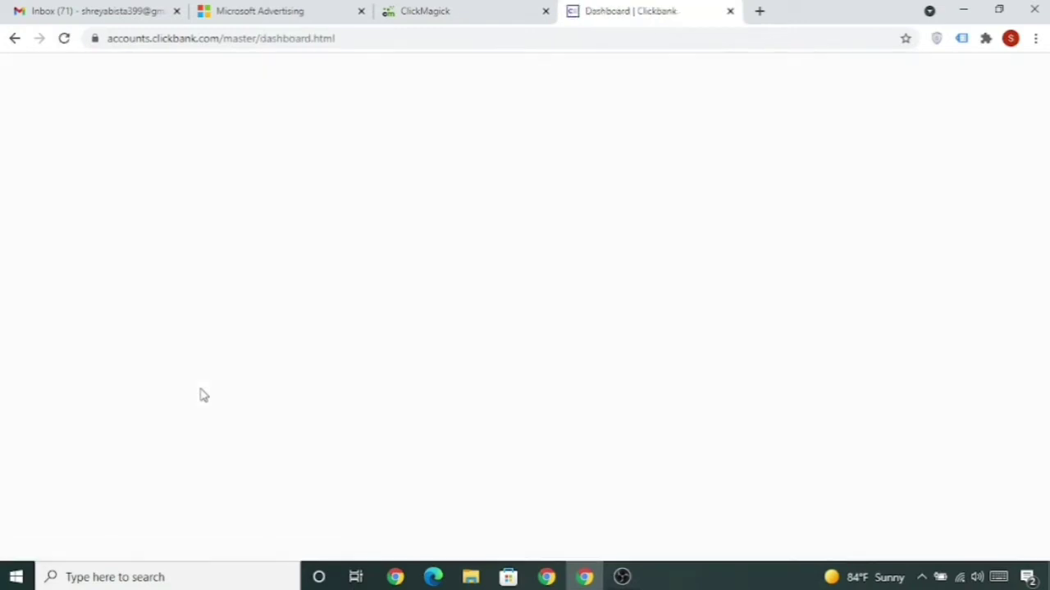
scroll(661, 328, "down", 3)
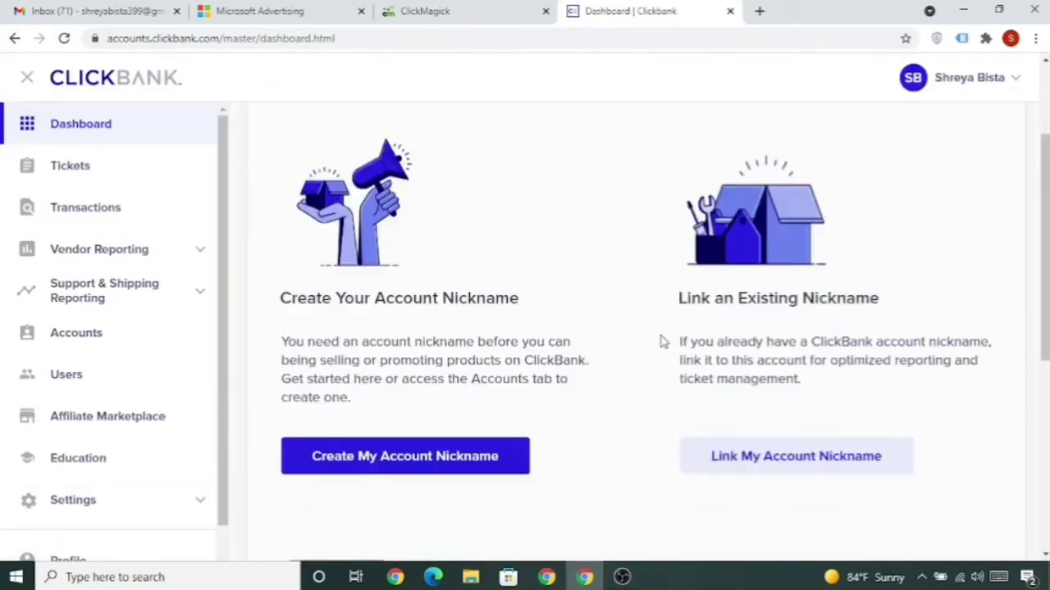
scroll(636, 375, "up", 2)
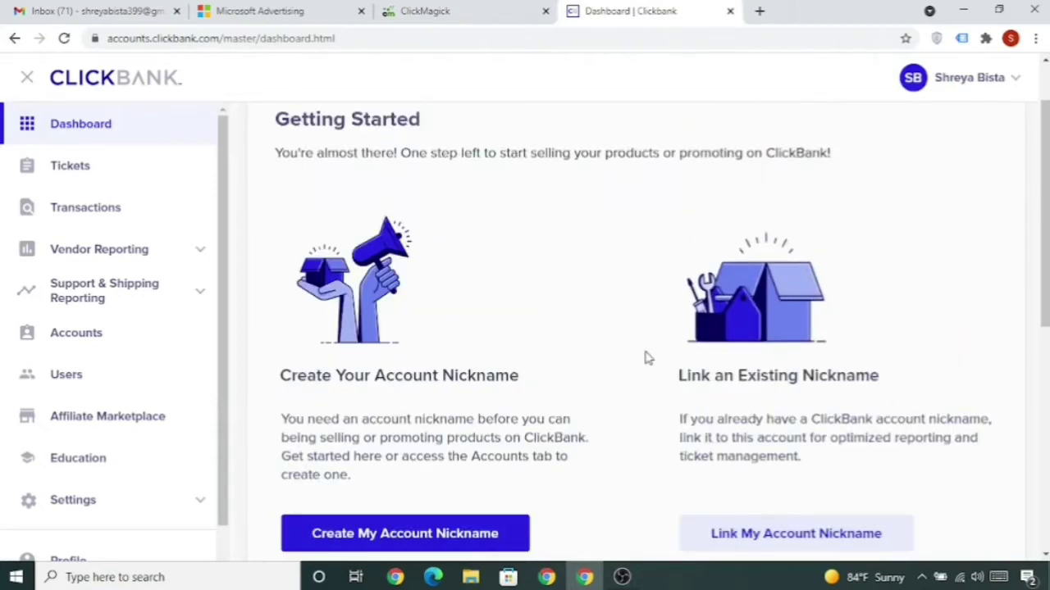
scroll(441, 409, "down", 1)
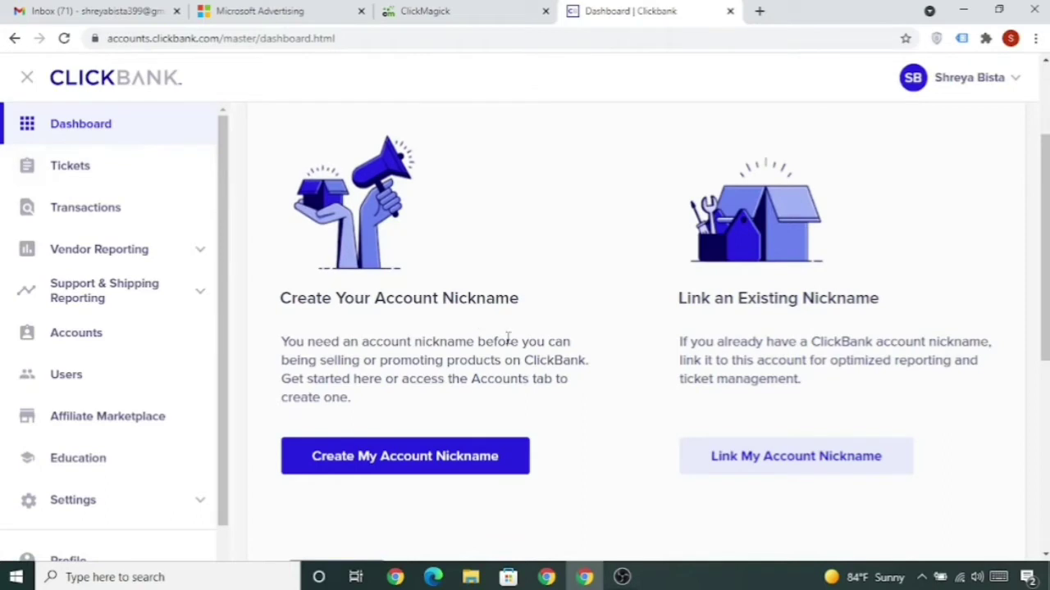
scroll(548, 363, "down", 1)
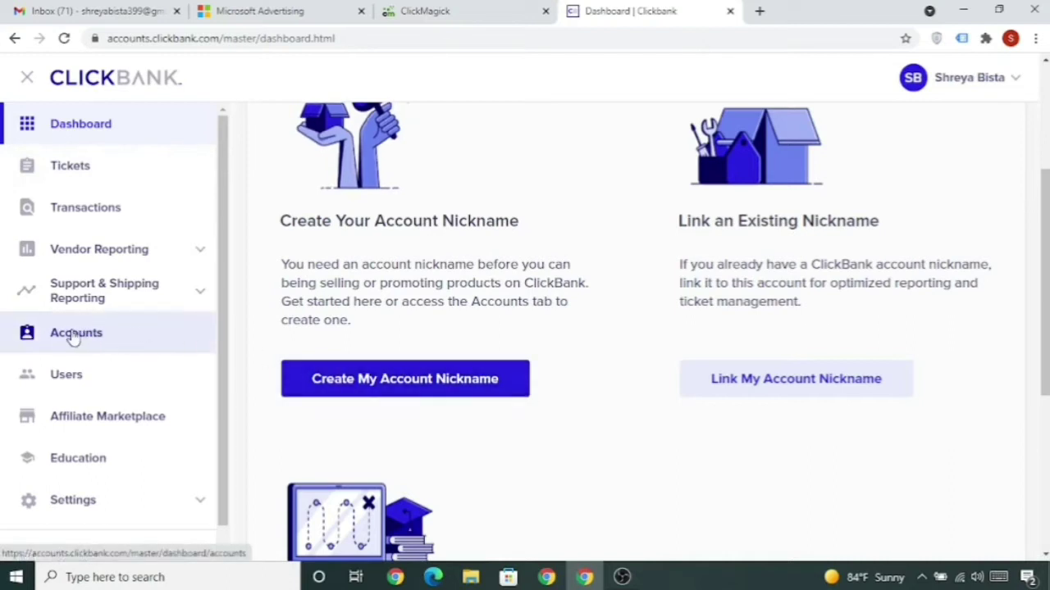
Create a new Affiliate account with the chosen nickname and sign it up.
left_click(426, 385)
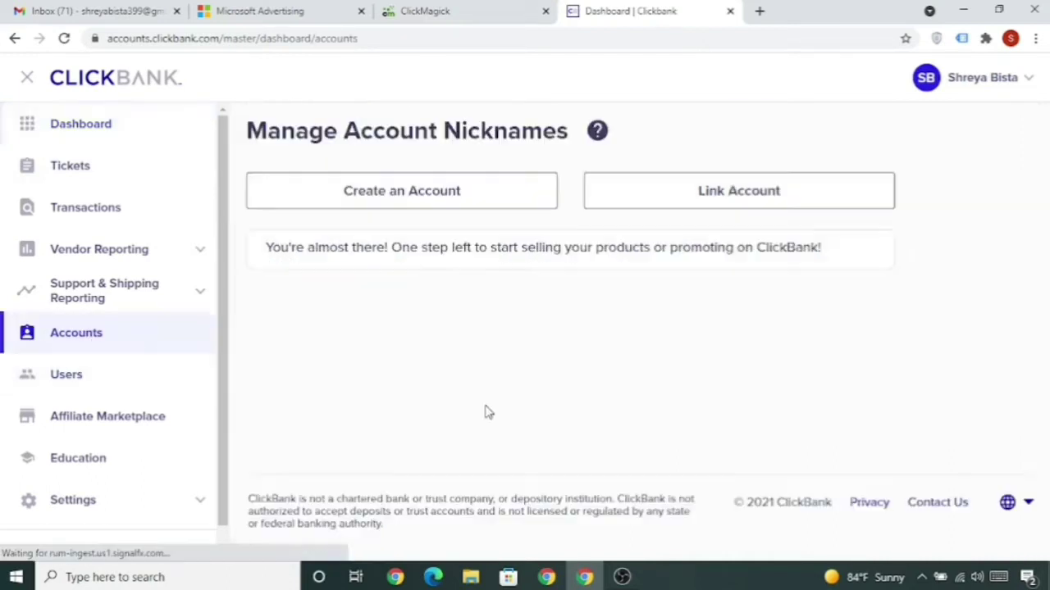
left_click(410, 203)
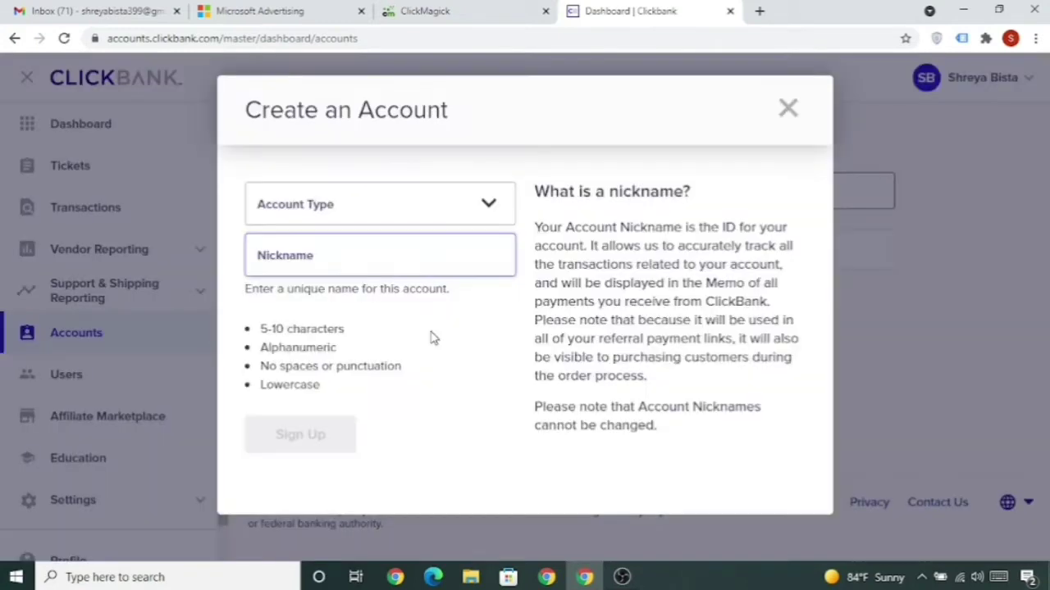
left_click(449, 218)
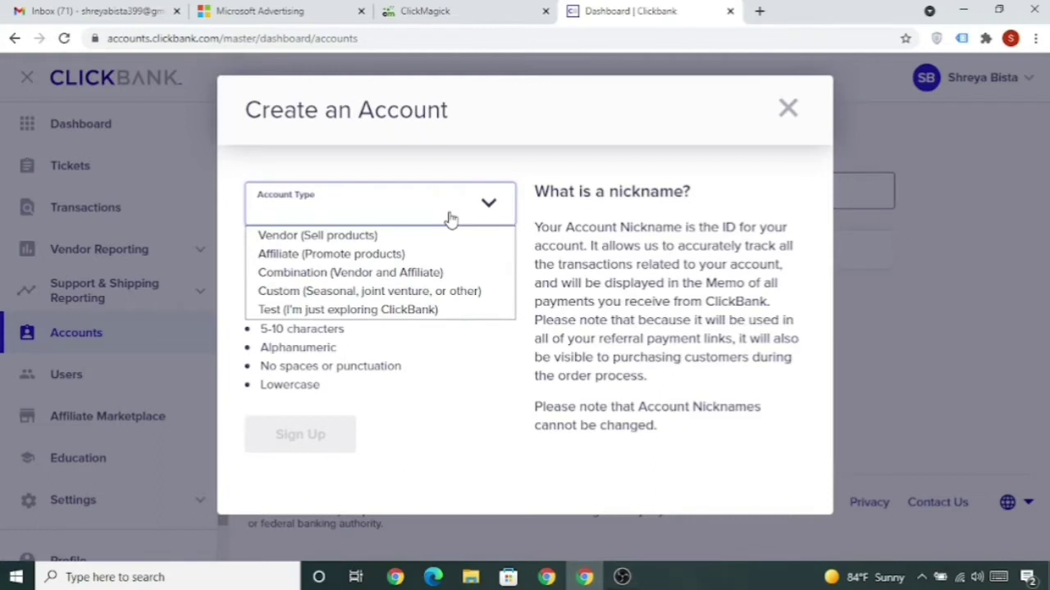
left_click(342, 257)
left_click(341, 256)
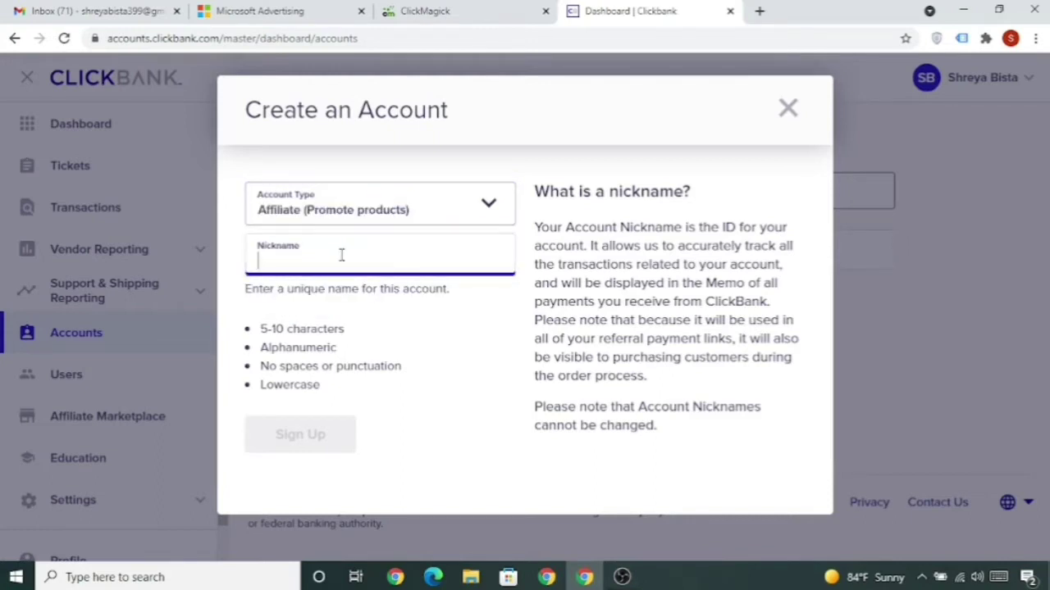
type("shreya")
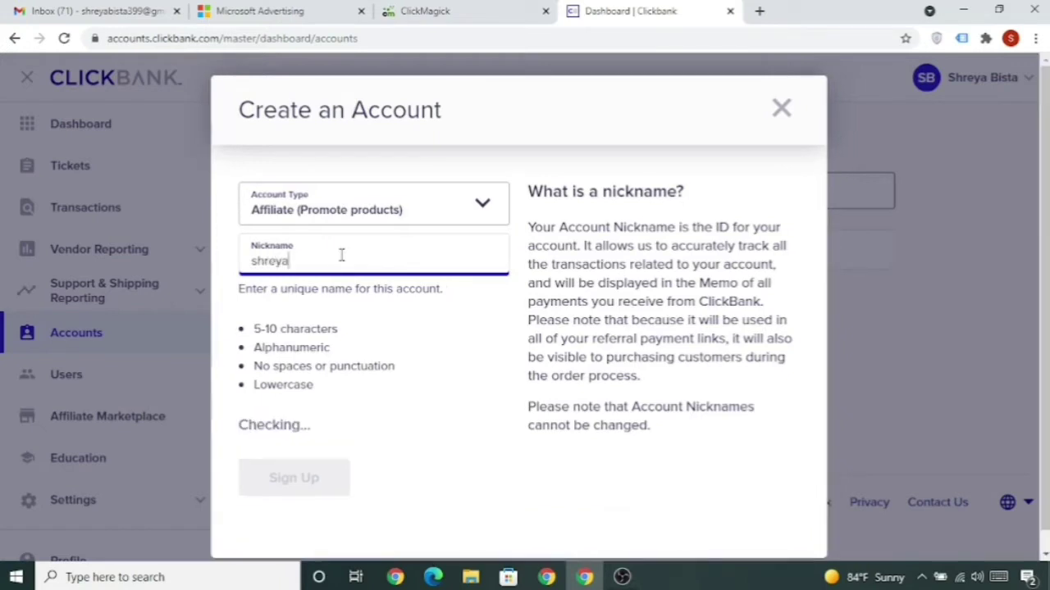
type("399")
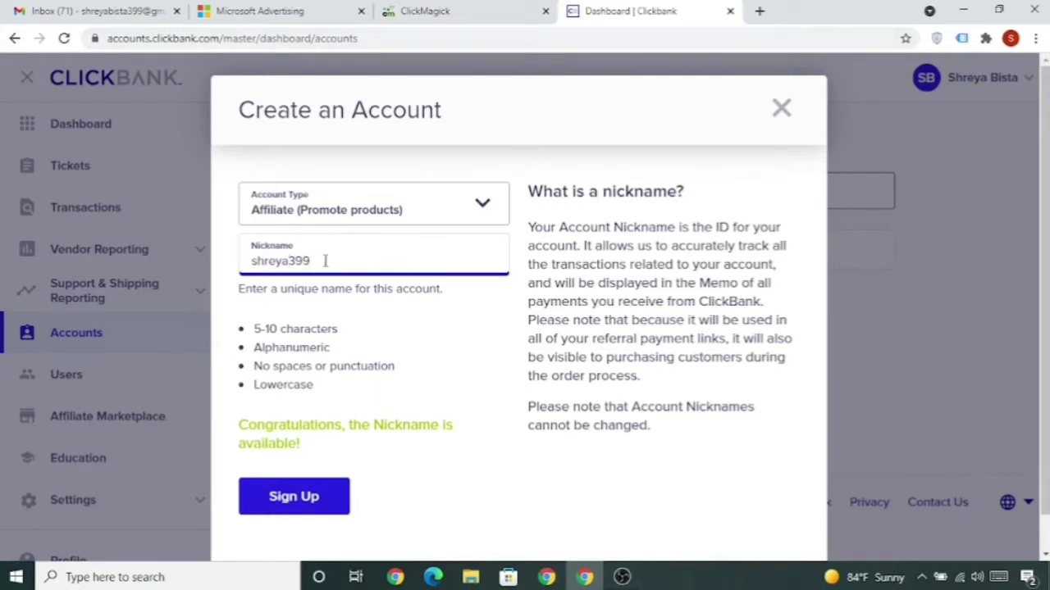
left_click(286, 500)
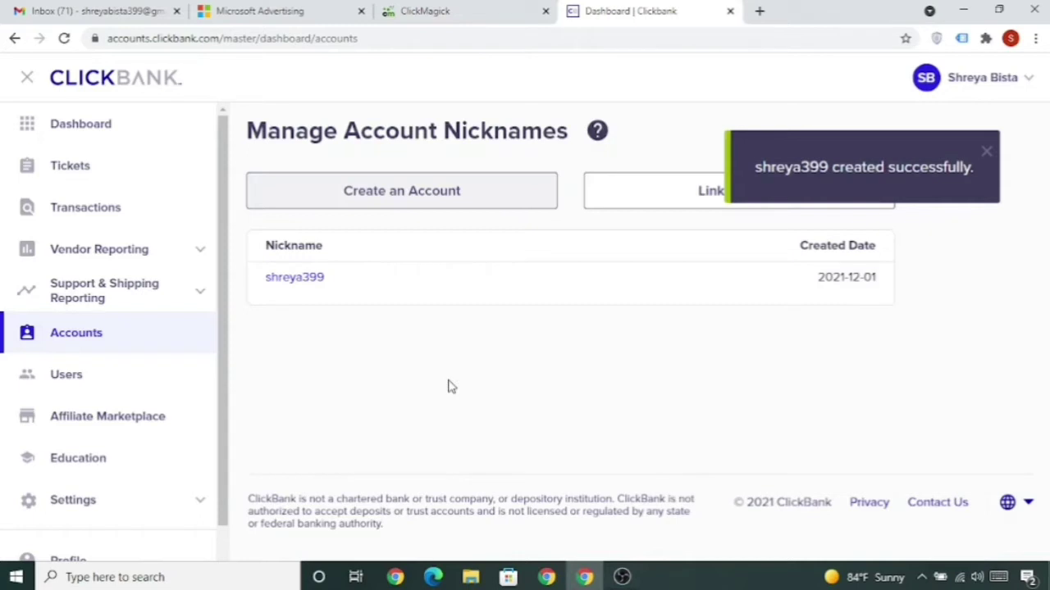
Open the new nickname's account home, download the suppression list and accept the attention notice.
left_click(297, 280)
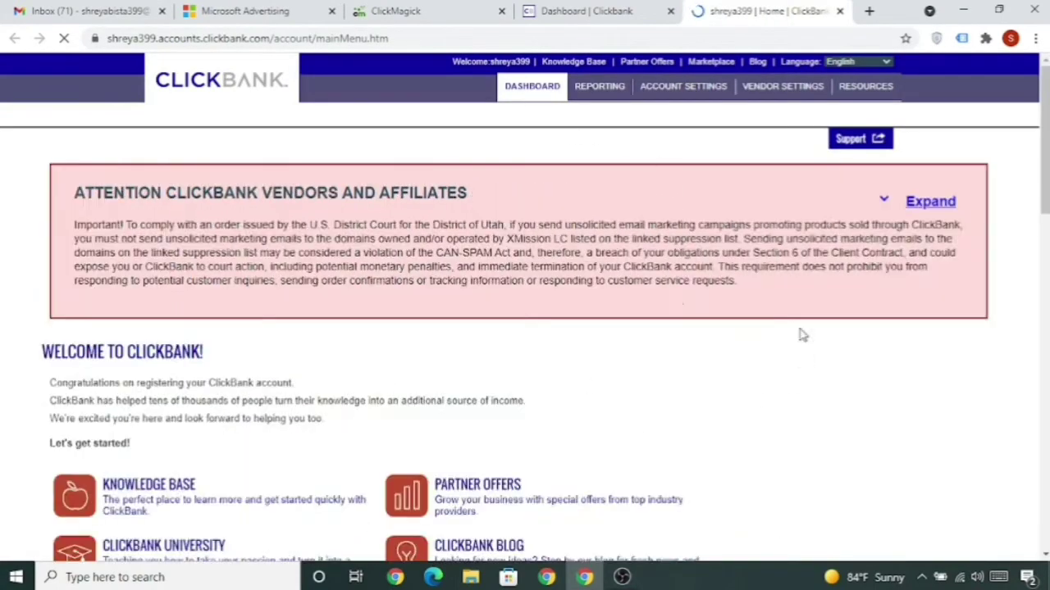
left_click(935, 203)
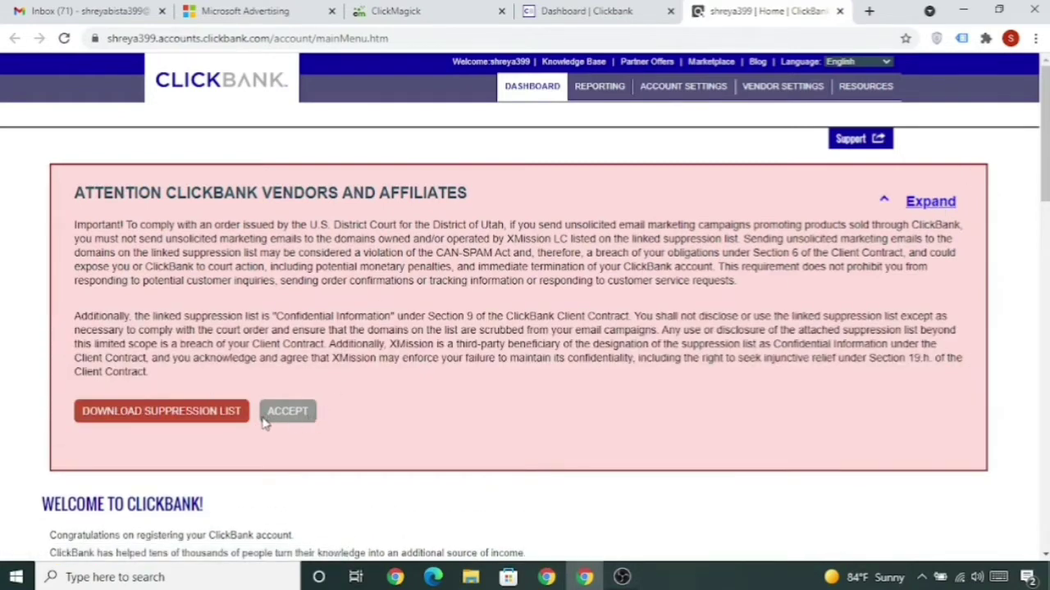
left_click(181, 420)
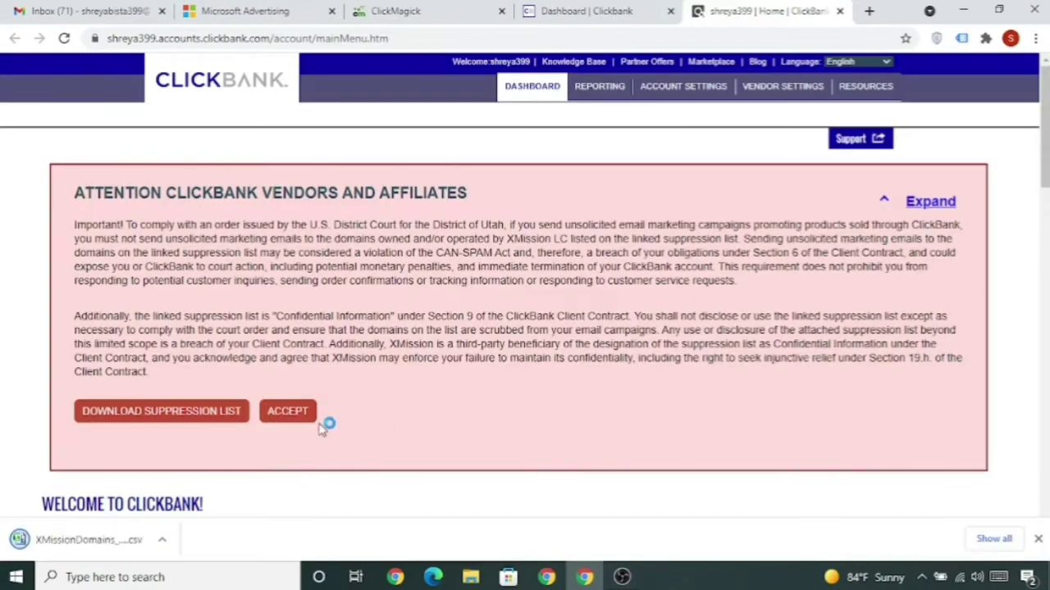
left_click(291, 418)
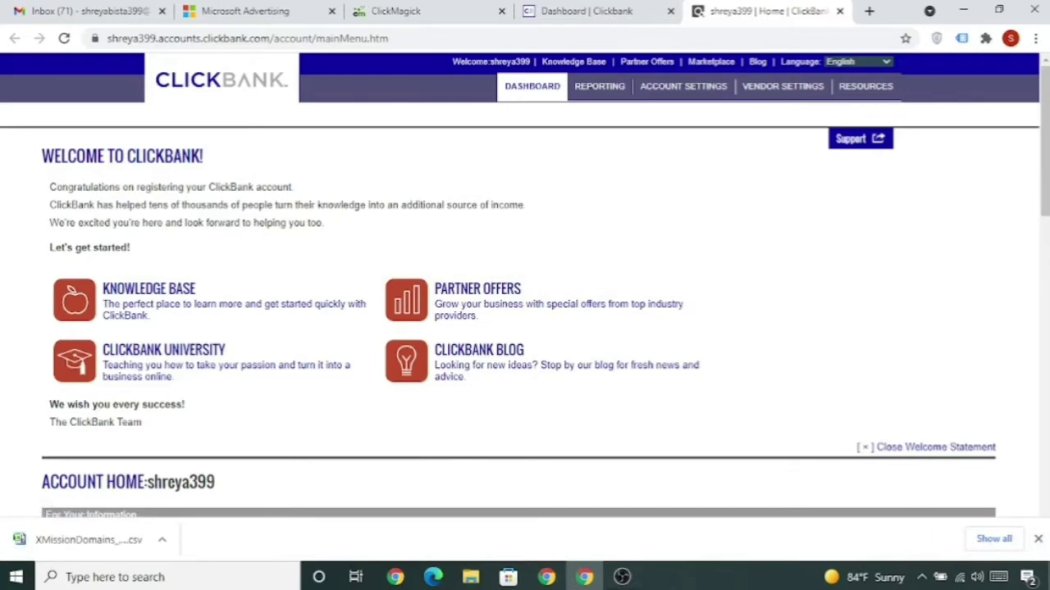
left_click(1037, 539)
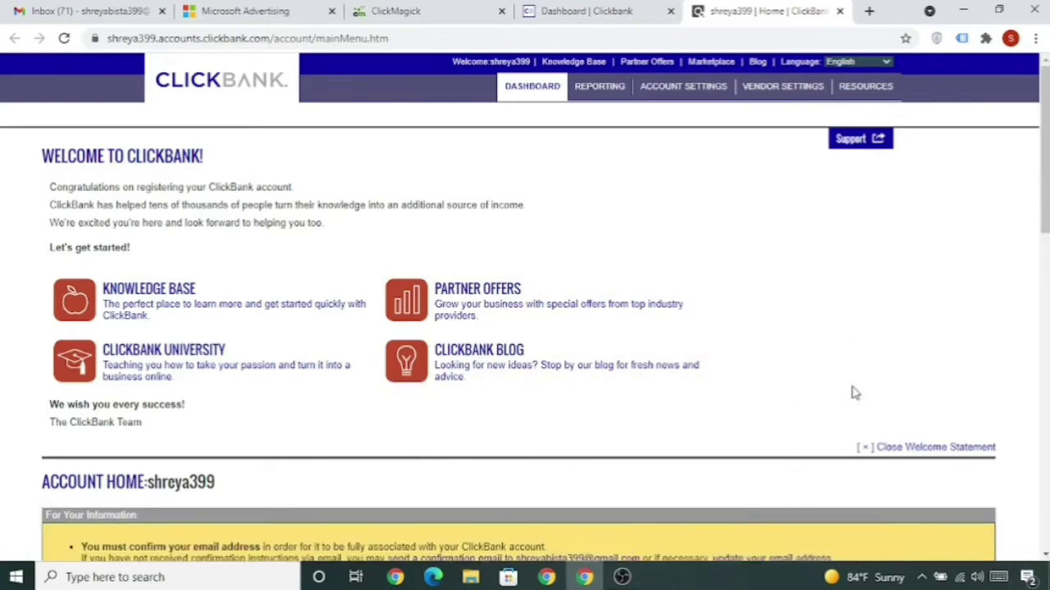
Scroll through the new account's dashboard, then go to Account Settings.
scroll(852, 394, "down", 2)
scroll(865, 397, "down", 7)
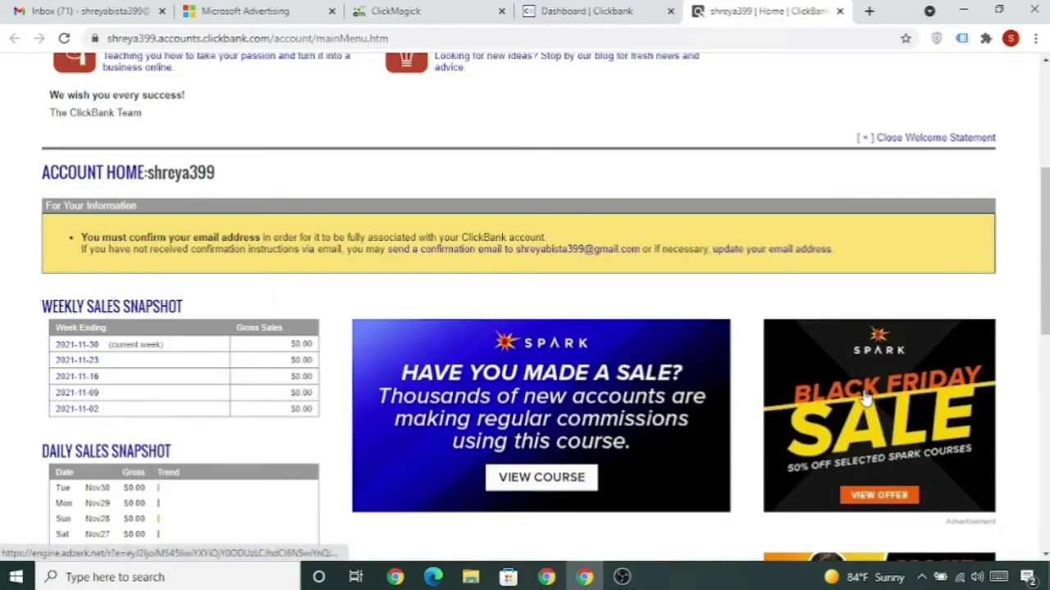
scroll(988, 464, "down", 2)
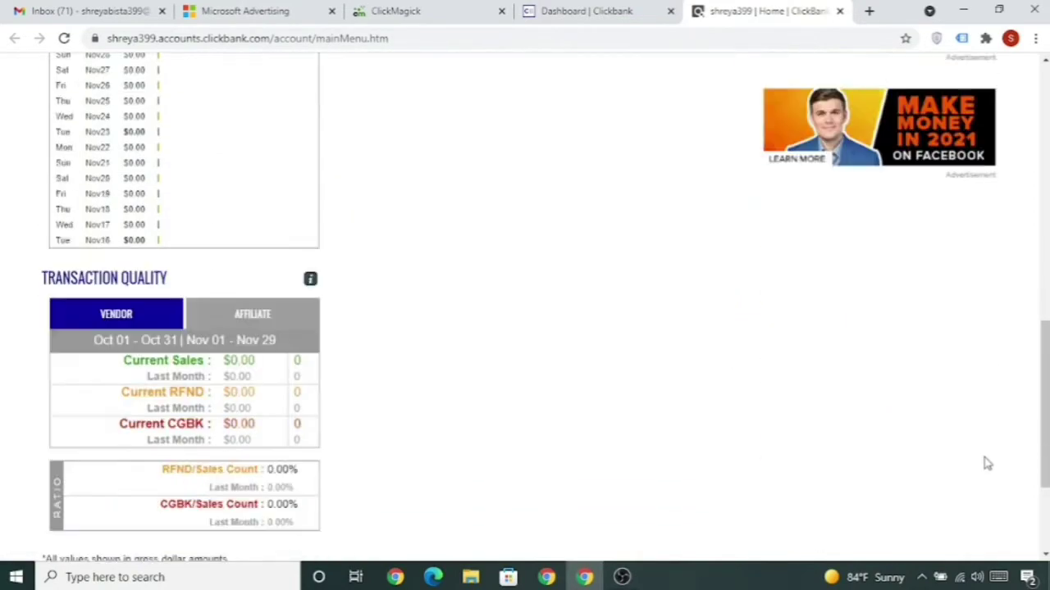
scroll(987, 464, "down", 1)
scroll(987, 464, "up", 4)
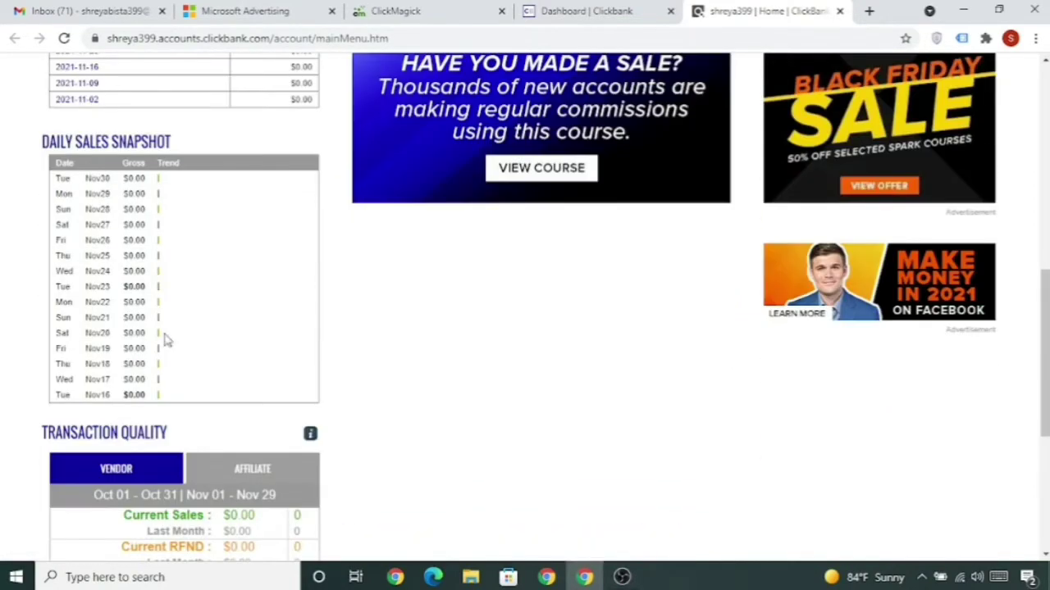
scroll(227, 303, "up", 8)
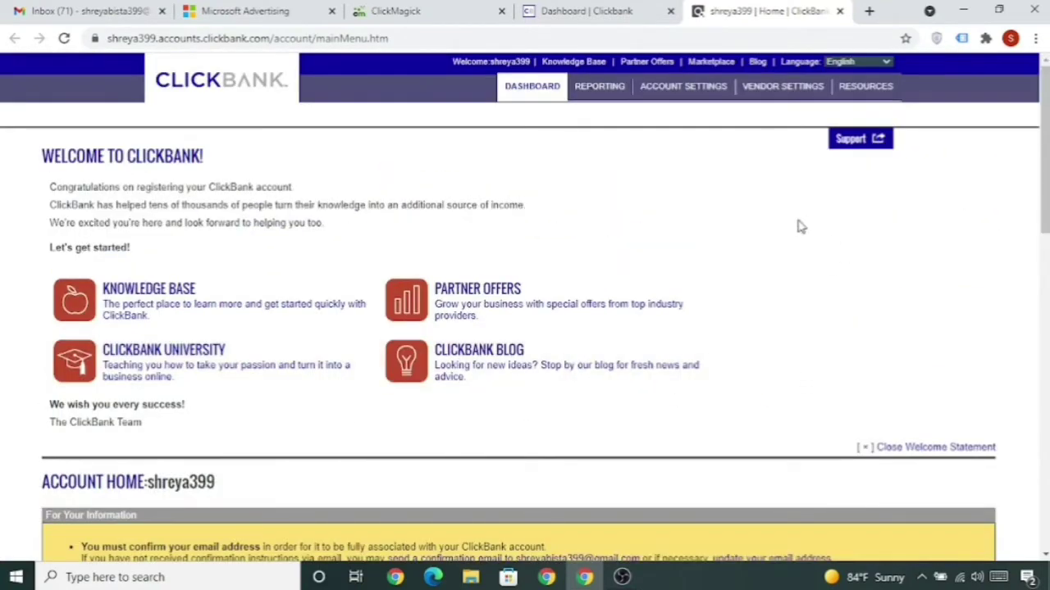
left_click(674, 90)
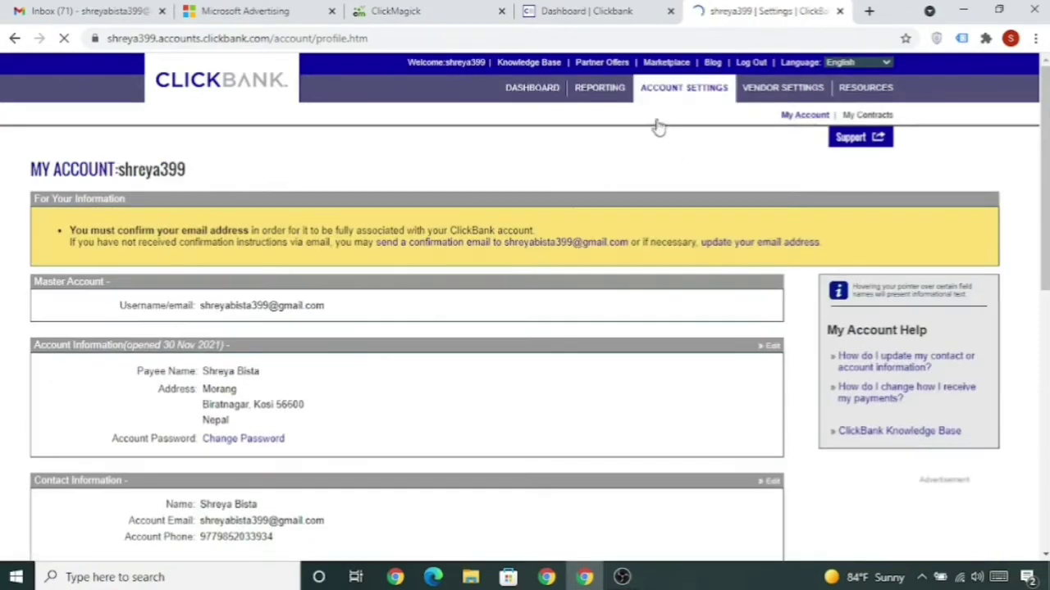
Scroll My Account to Payment Information, showing a $100.00 threshold paid by Check.
scroll(571, 347, "down", 1)
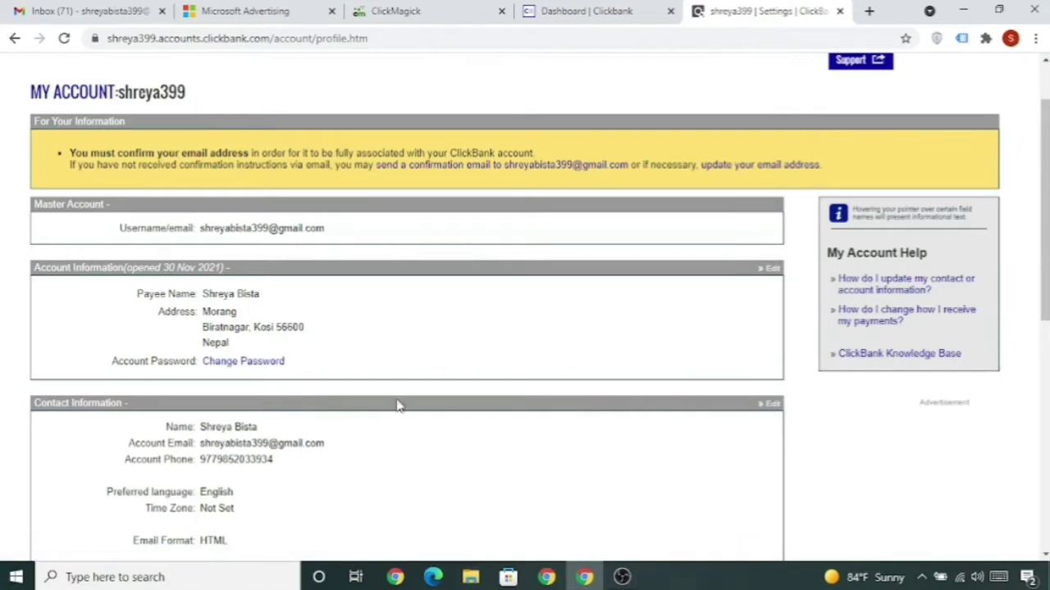
scroll(481, 346, "down", 6)
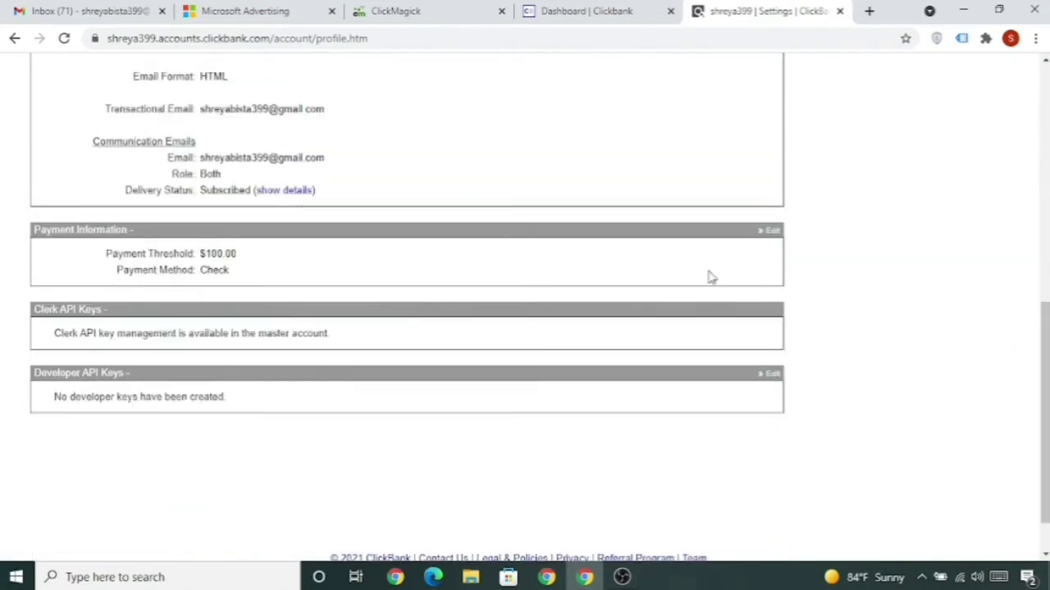
Edit payment information: set the threshold to $10.00 and switch to Direct Deposit.
left_click(774, 234)
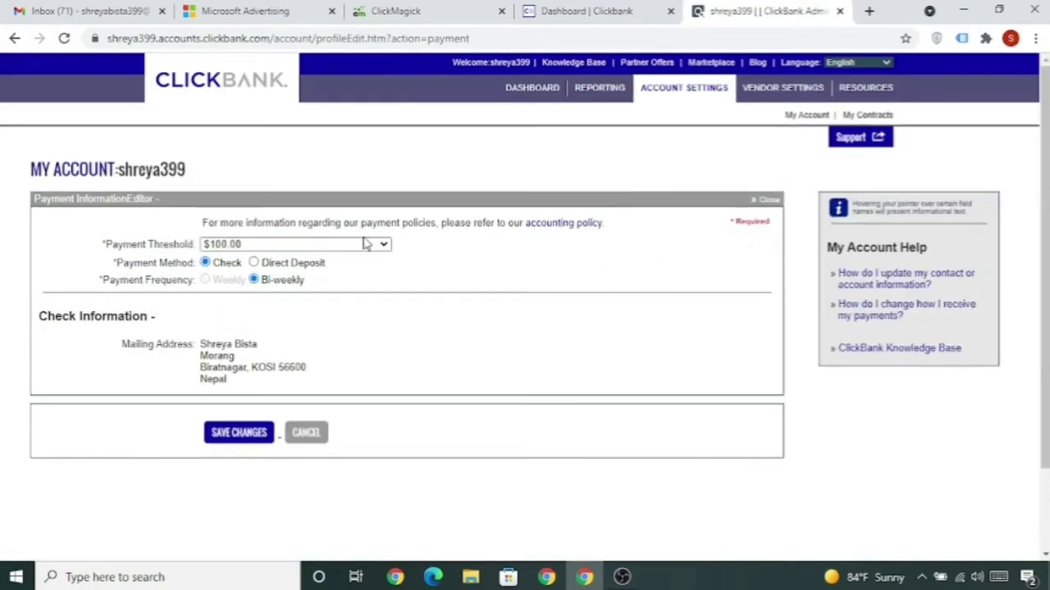
left_click(328, 246)
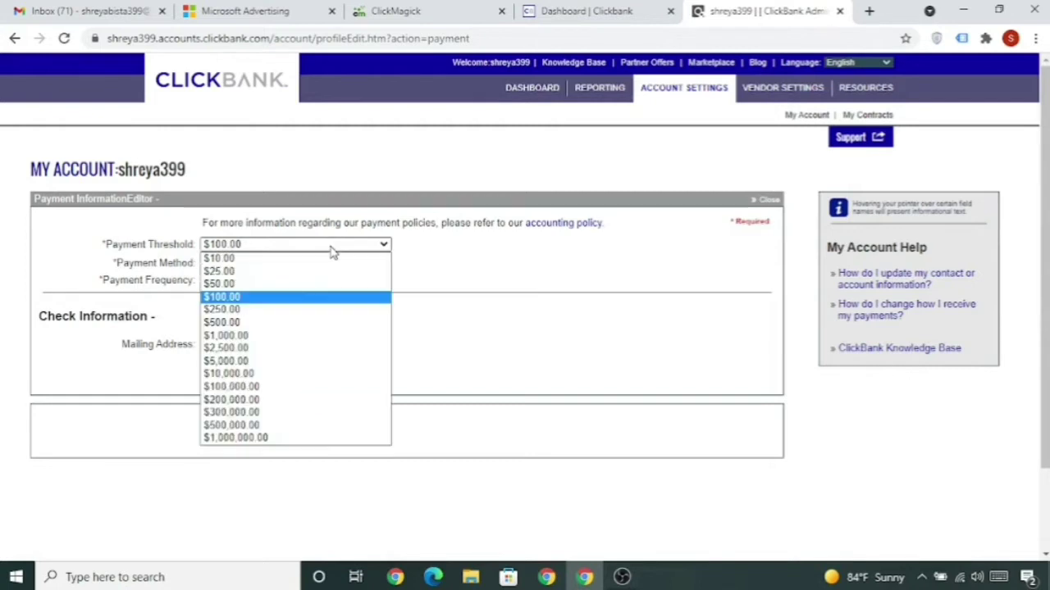
left_click(212, 258)
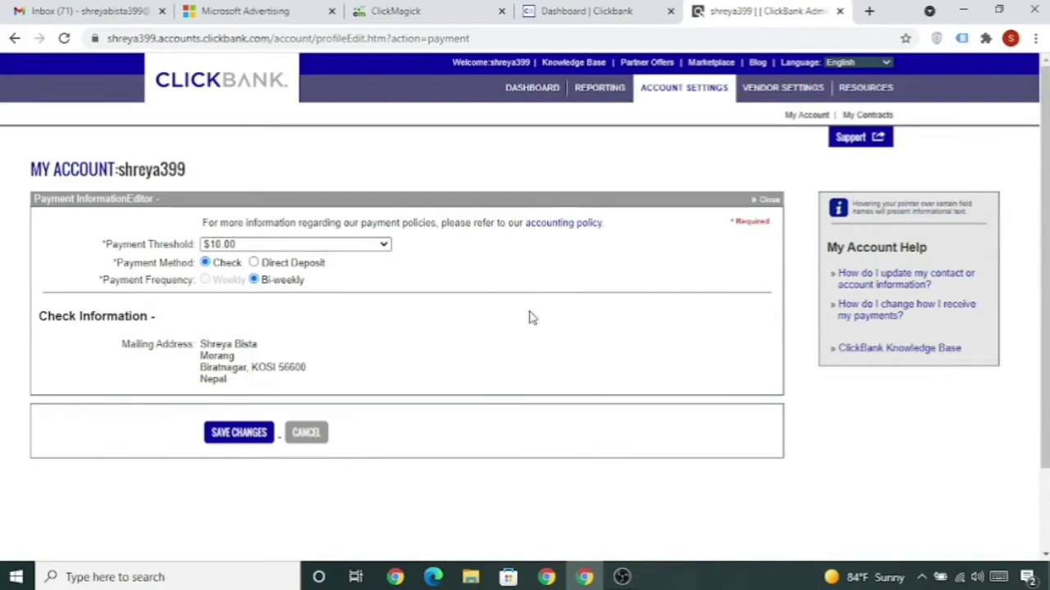
scroll(528, 318, "down", 1)
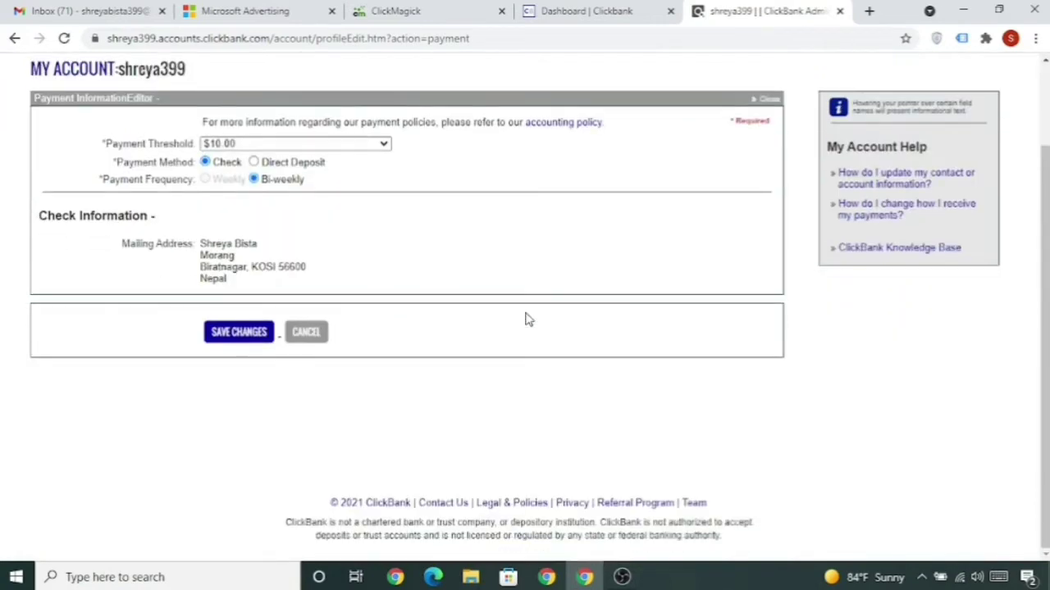
left_click(255, 163)
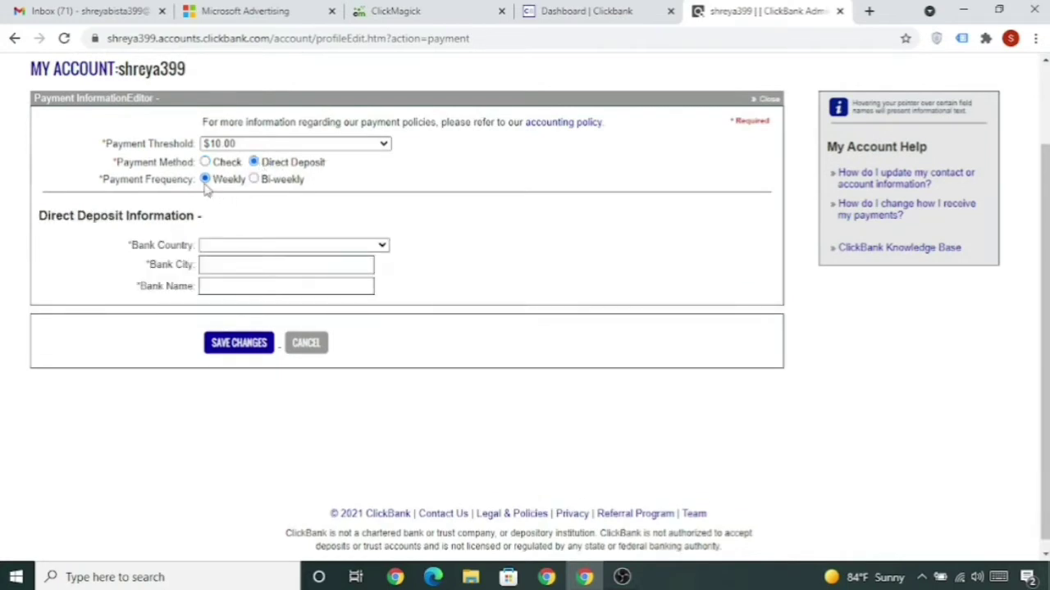
Choose UNITED STATES as the bank country.
left_click(375, 248)
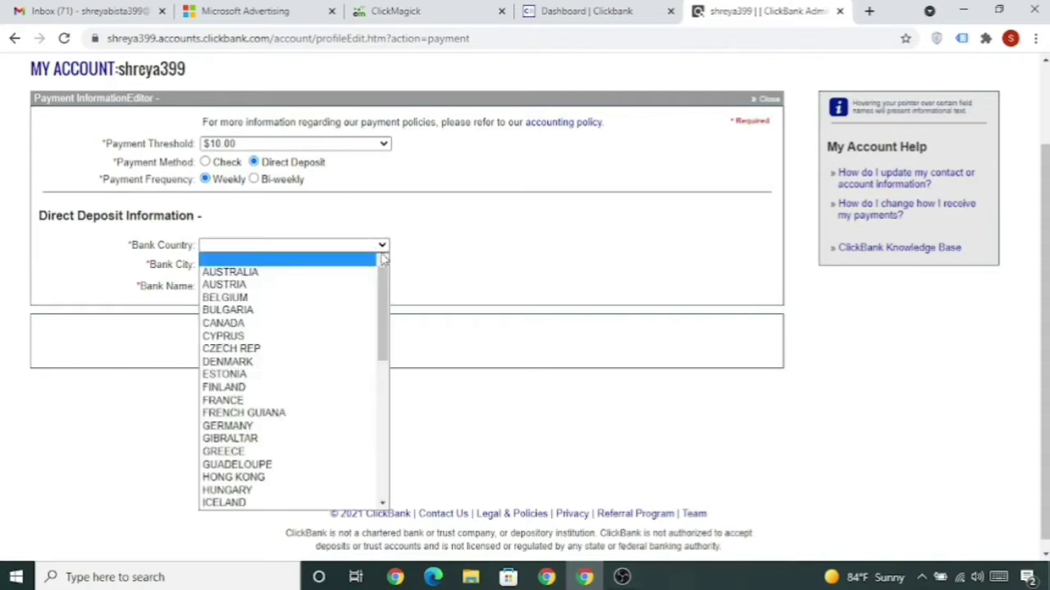
scroll(323, 394, "down", 5)
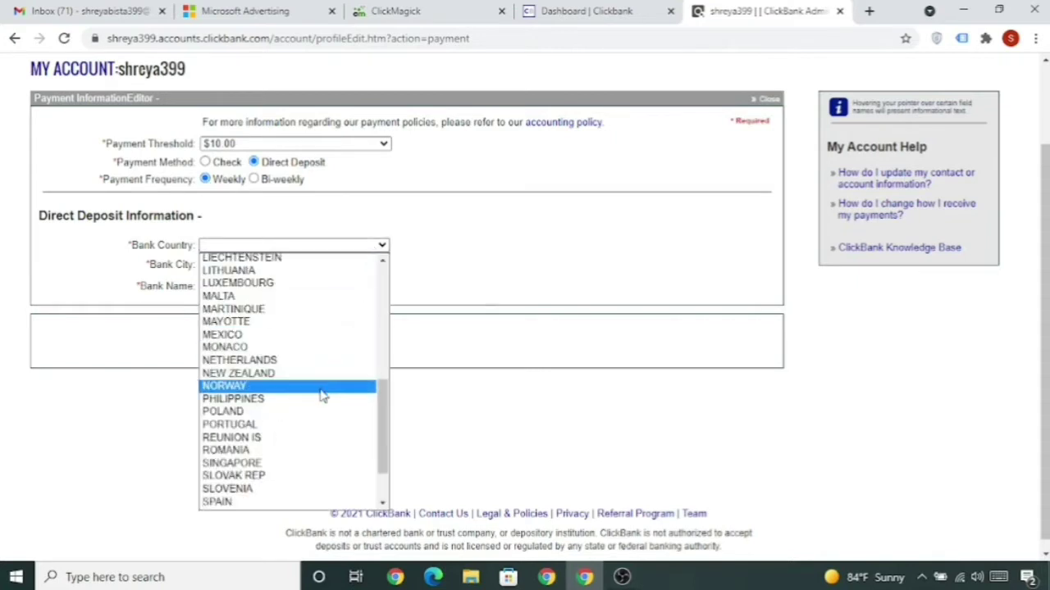
left_click(602, 224)
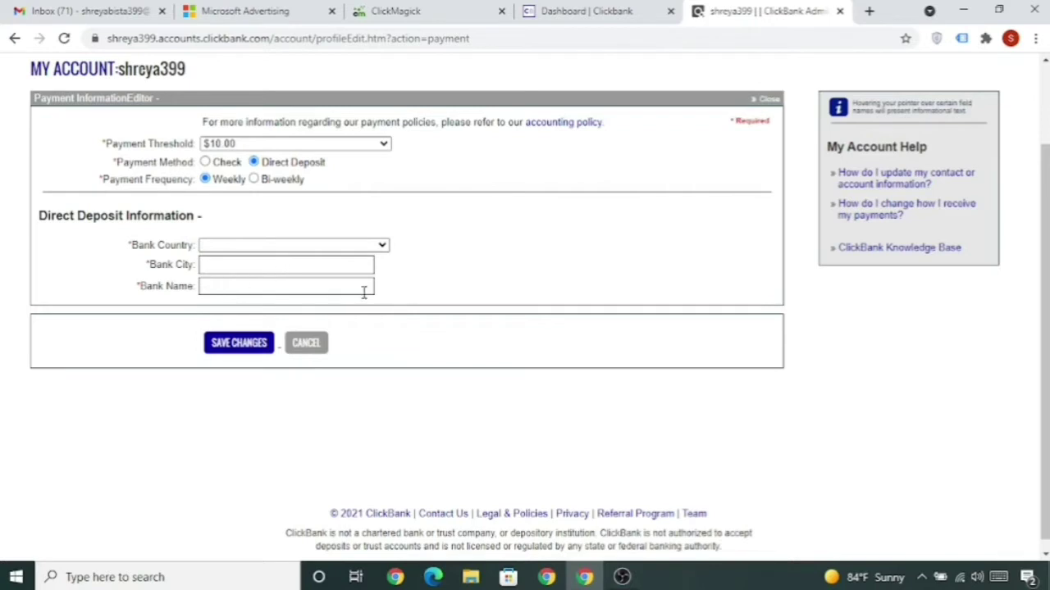
left_click(339, 248)
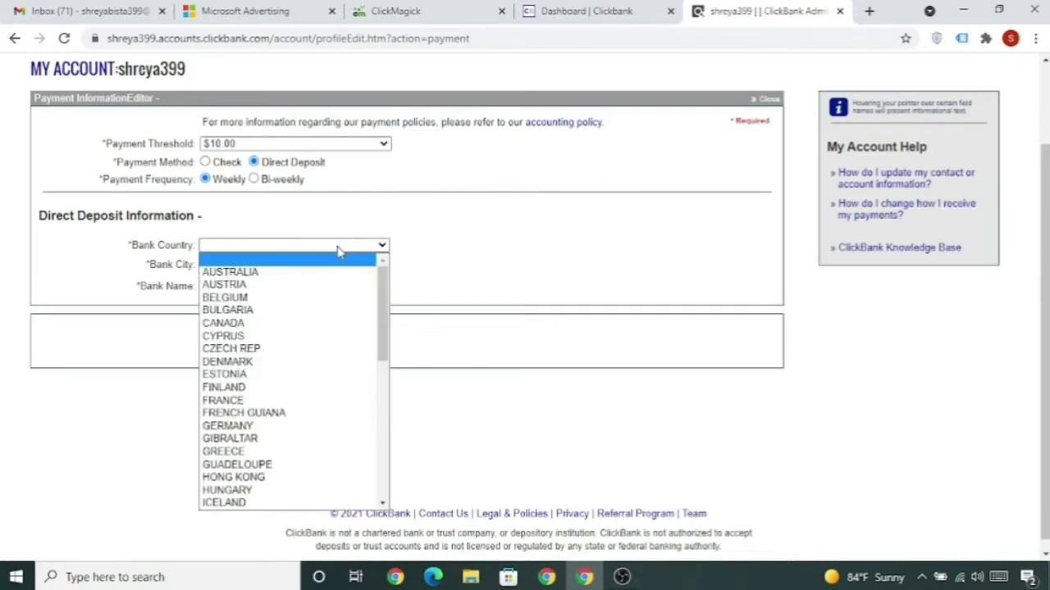
scroll(340, 250, "down", 1)
left_click(369, 236)
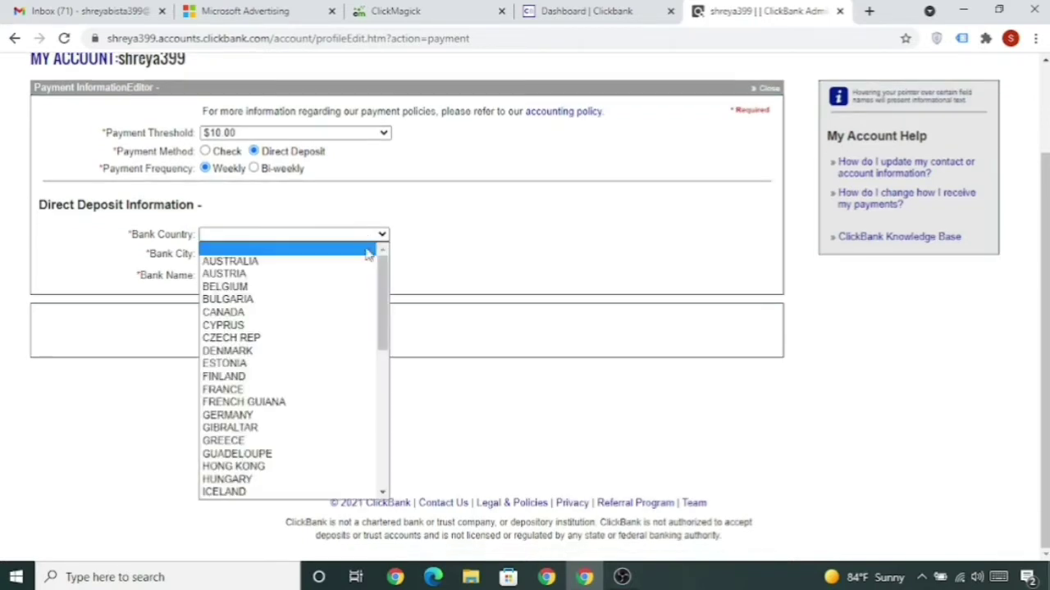
key("n")
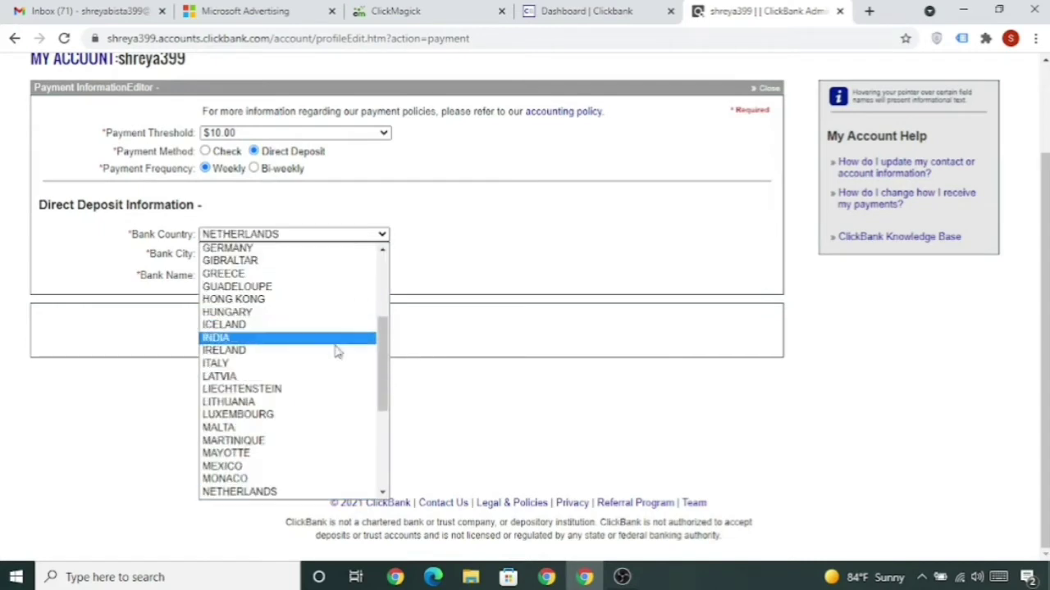
scroll(328, 393, "down", 5)
key("Down")
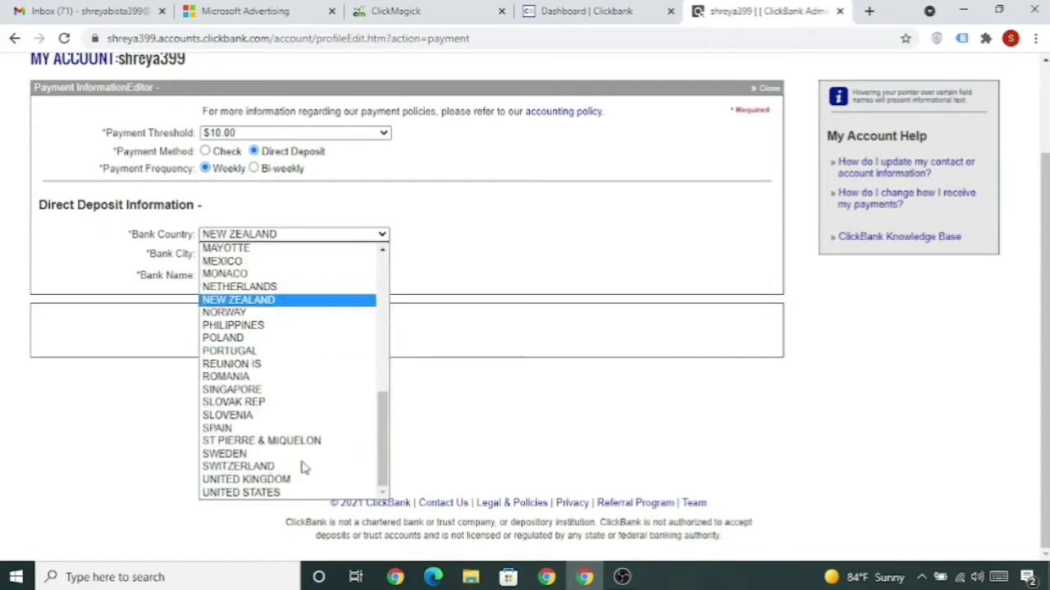
key("n")
key("n")
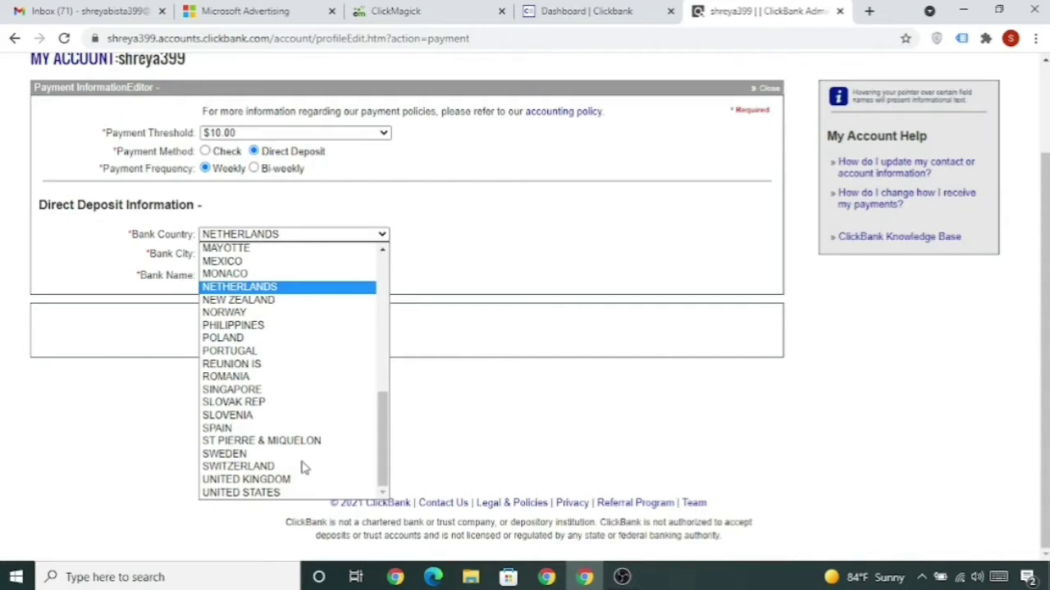
key("u")
key("u")
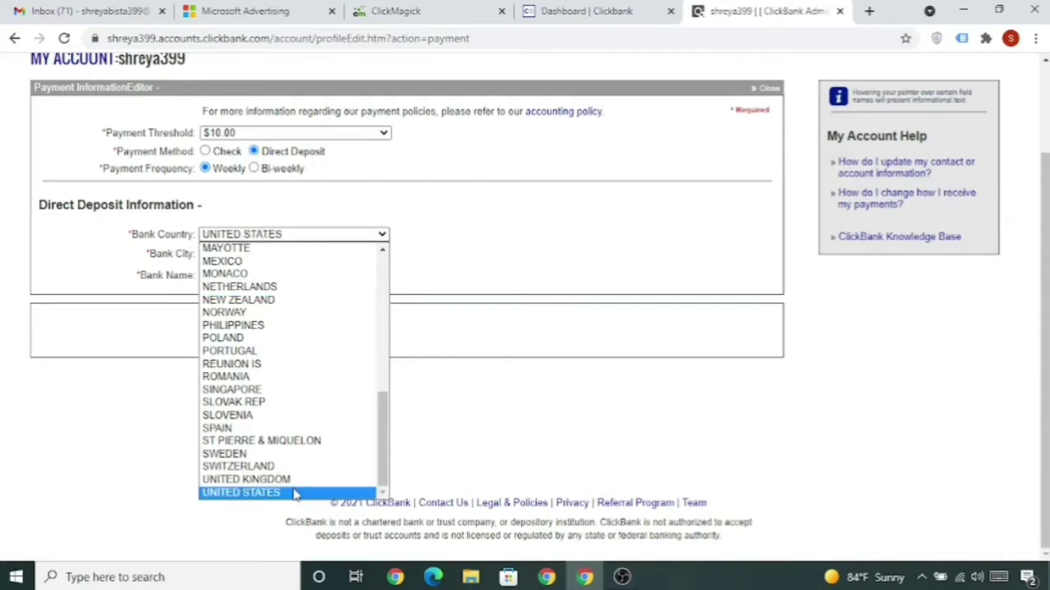
left_click(297, 492)
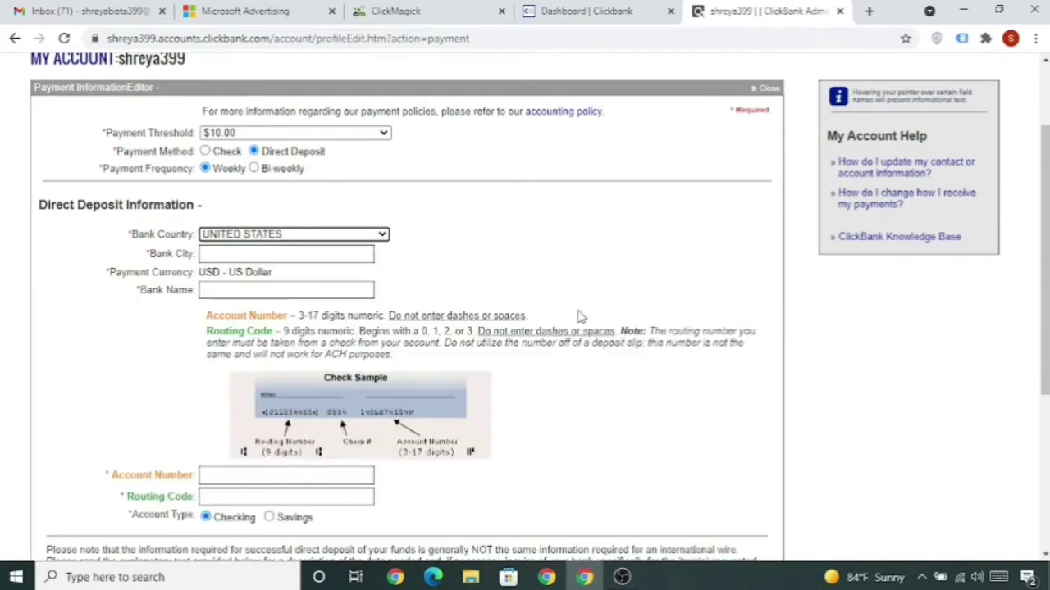
scroll(549, 379, "down", 1)
scroll(531, 382, "up", 1)
Keep UNITED STATES as bank country and submit the payment settings with Save Changes.
left_click(367, 236)
left_click(516, 260)
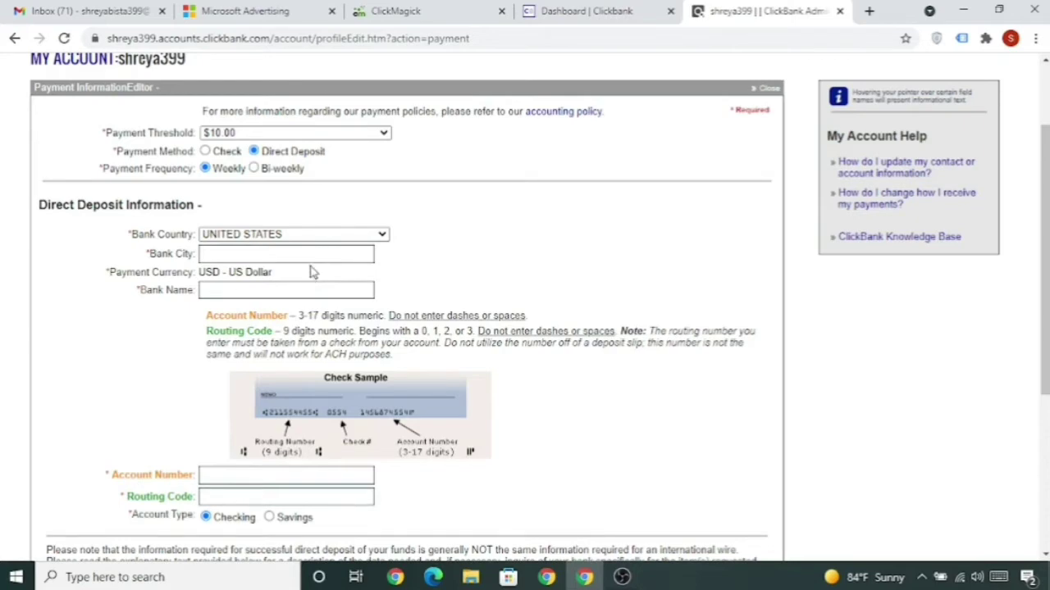
scroll(311, 272, "down", 1)
scroll(320, 302, "down", 1)
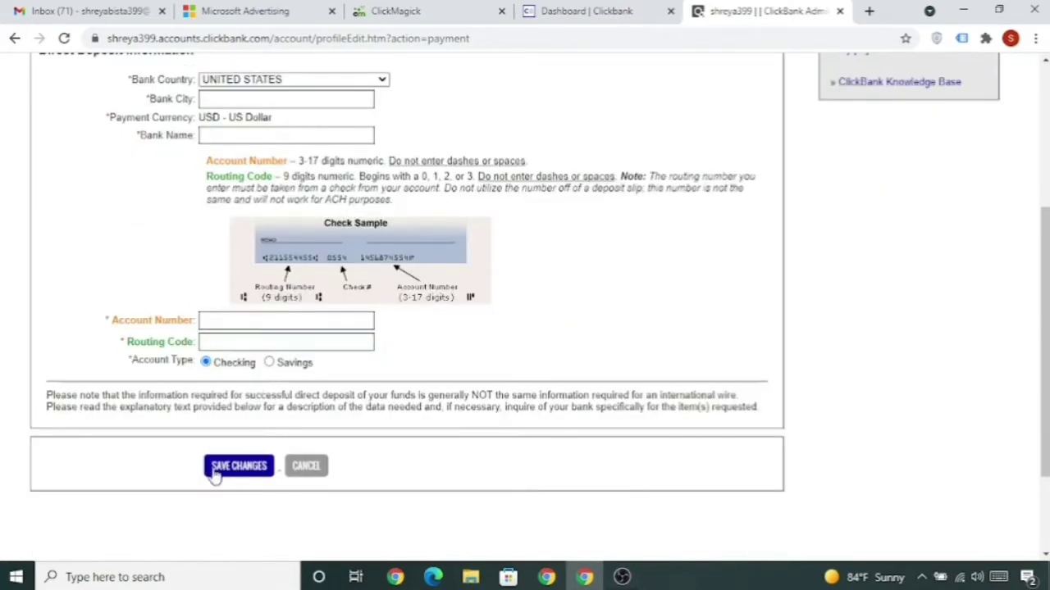
left_click(239, 466)
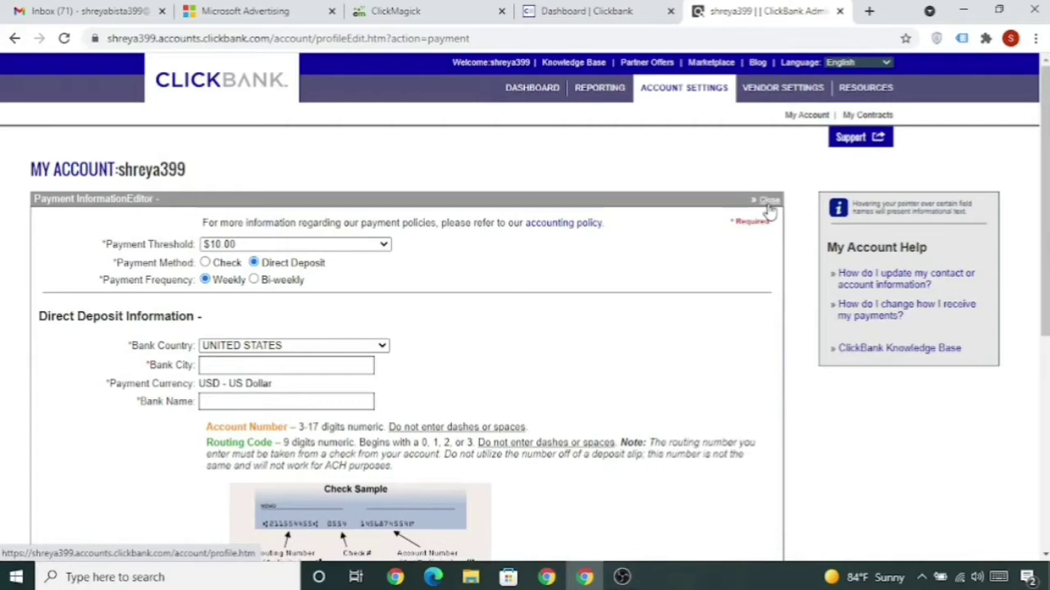
Close the payment editor and review My Account, still showing $100.00 threshold by Check.
left_click(769, 207)
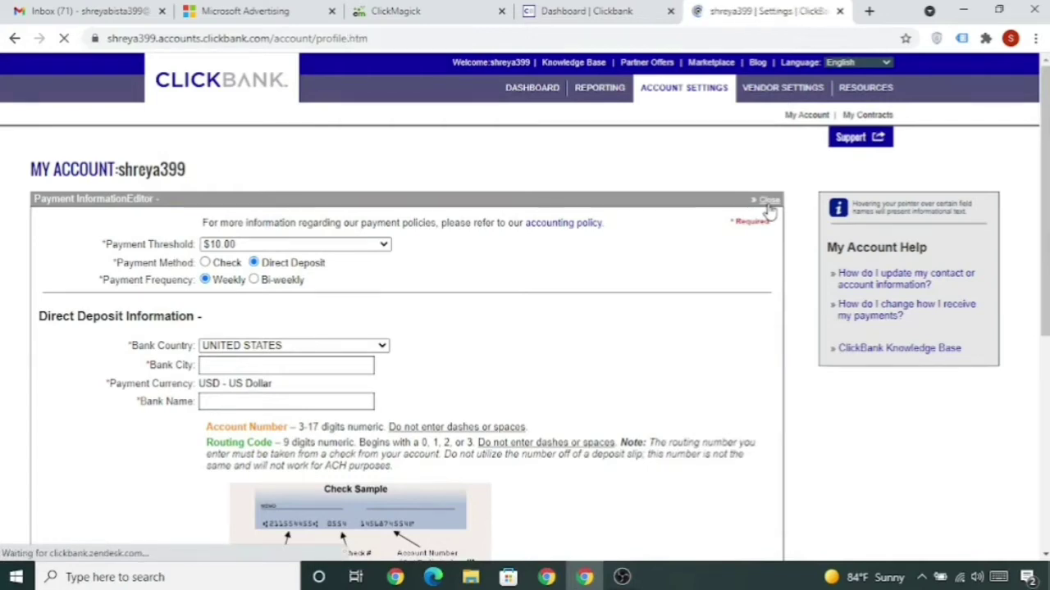
scroll(698, 435, "down", 10)
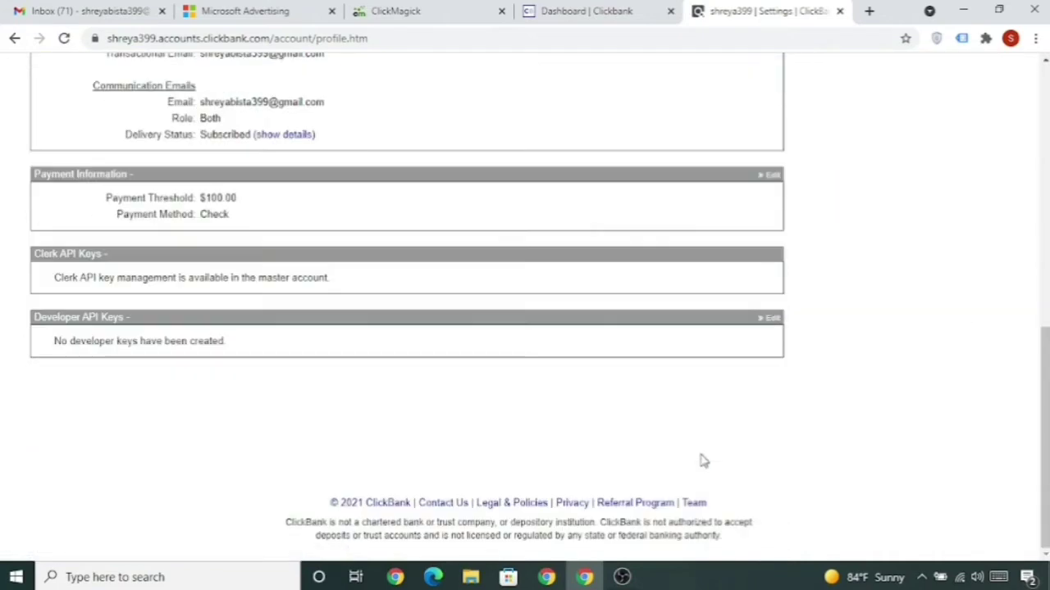
scroll(702, 458, "up", 10)
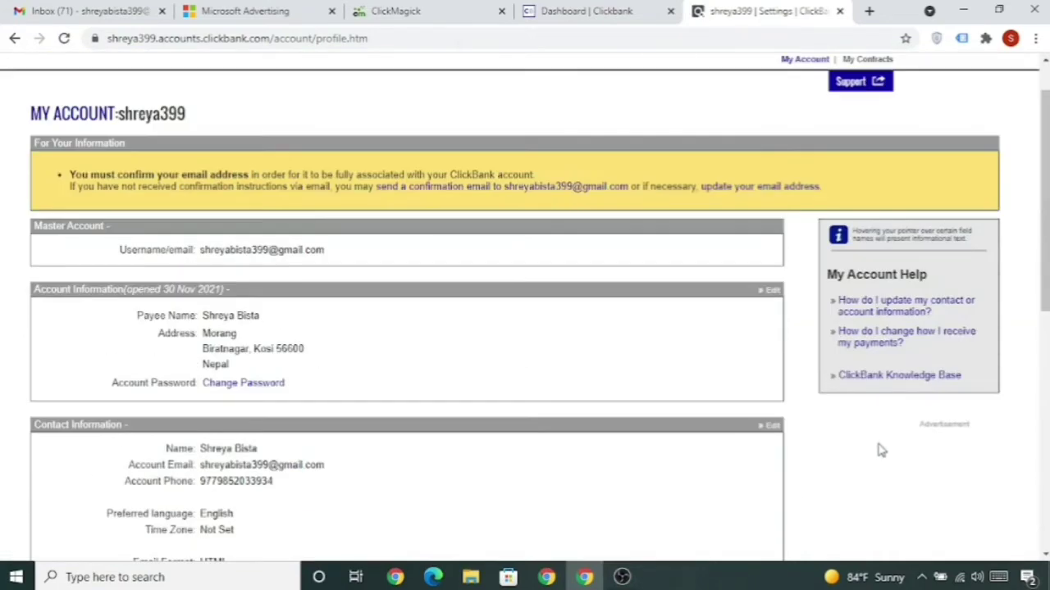
scroll(645, 402, "down", 6)
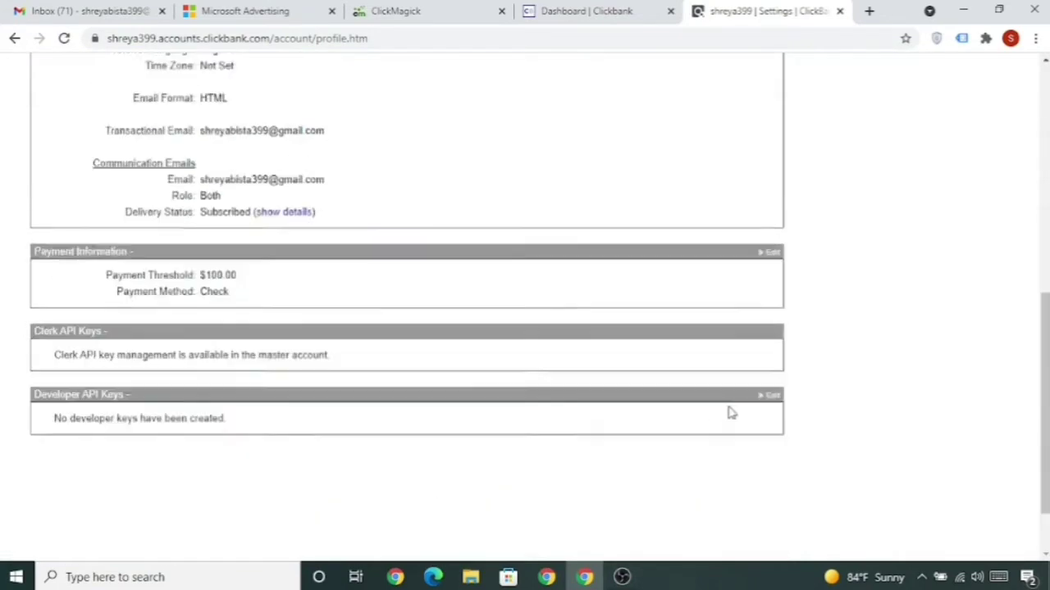
scroll(730, 412, "up", 8)
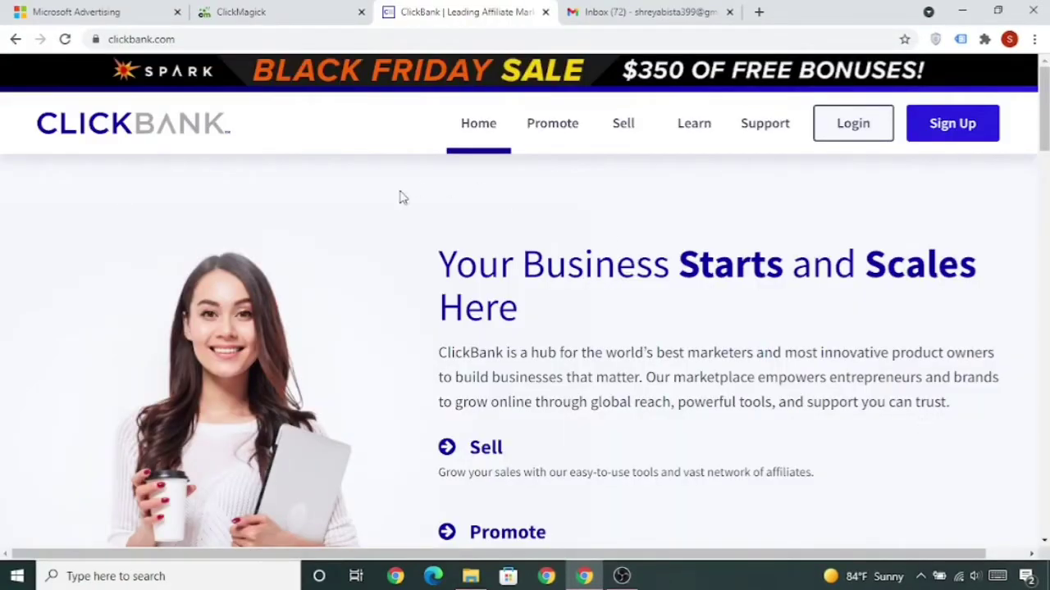
Switch to ClickMagick, return to ClickBank and log in with the saved credentials.
left_click(316, 8)
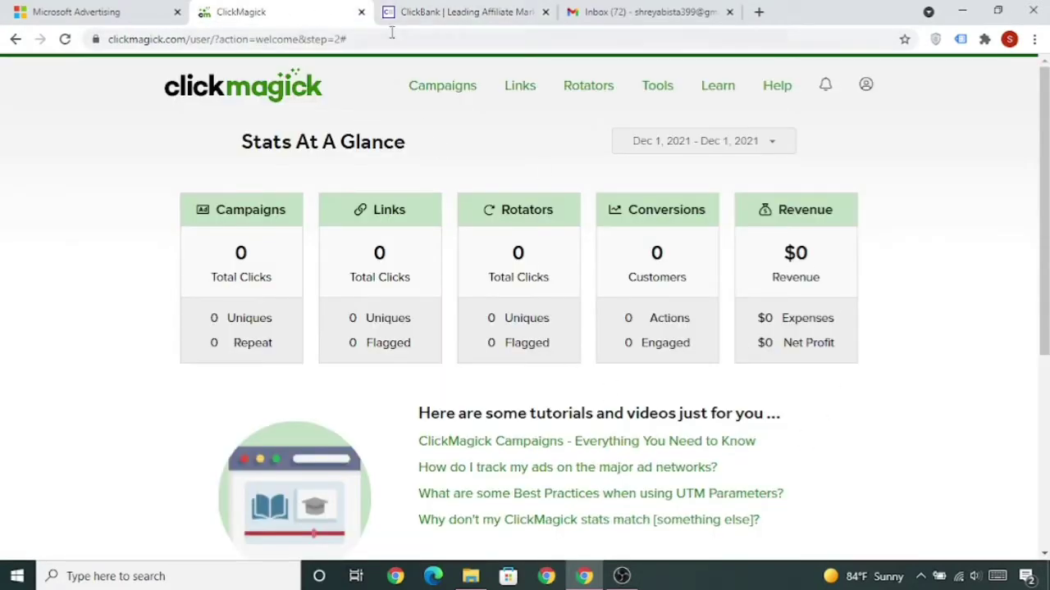
left_click(393, 13)
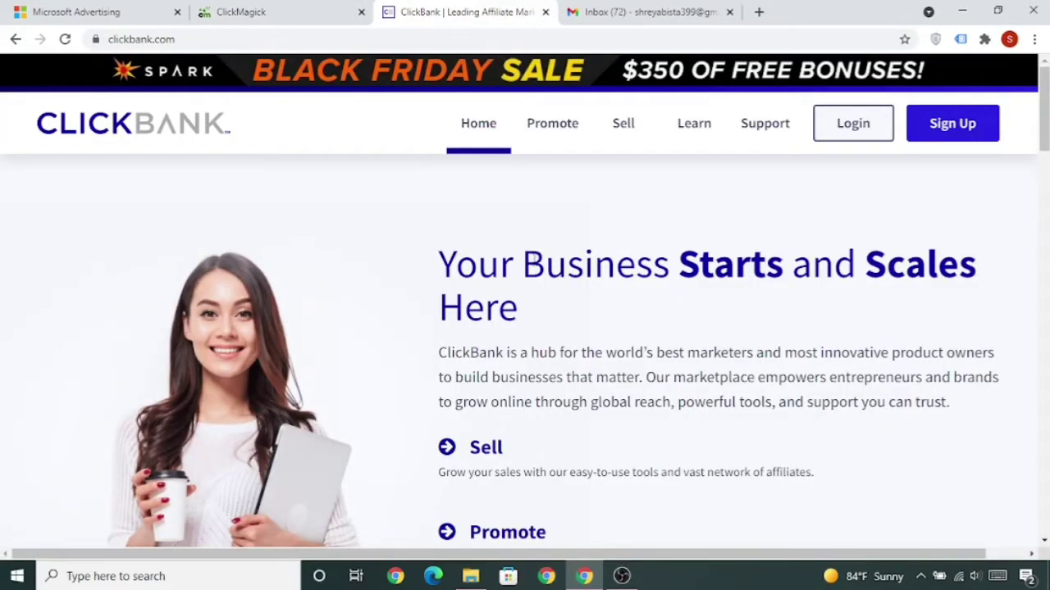
left_click(876, 131)
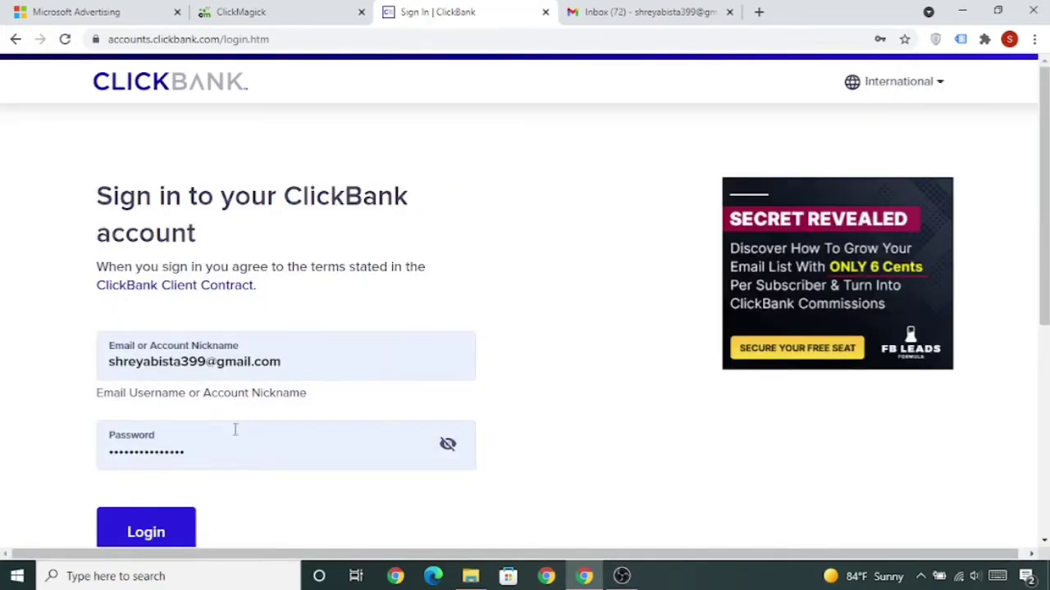
left_click(156, 529)
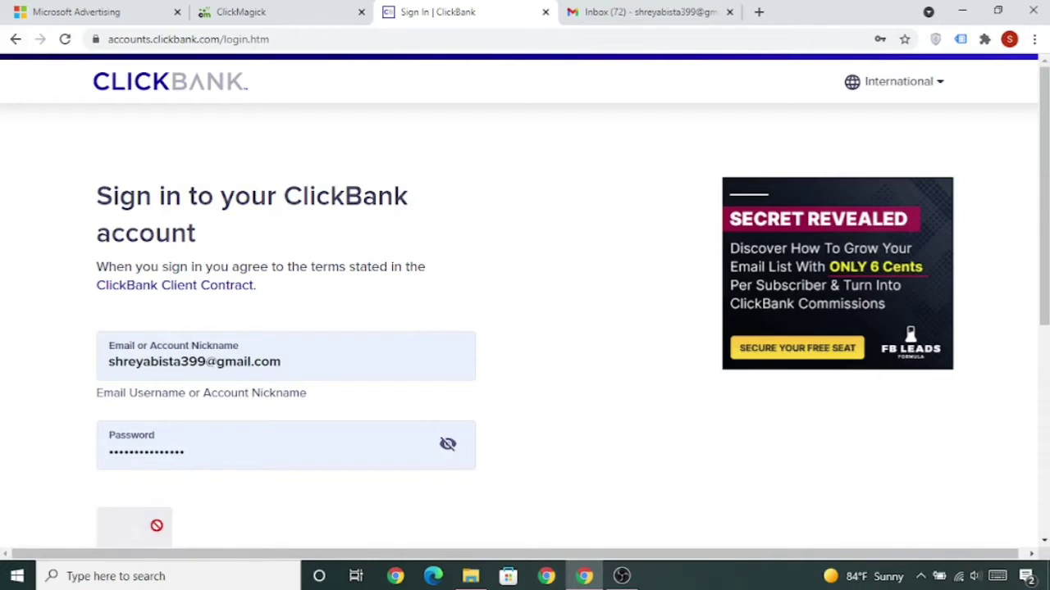
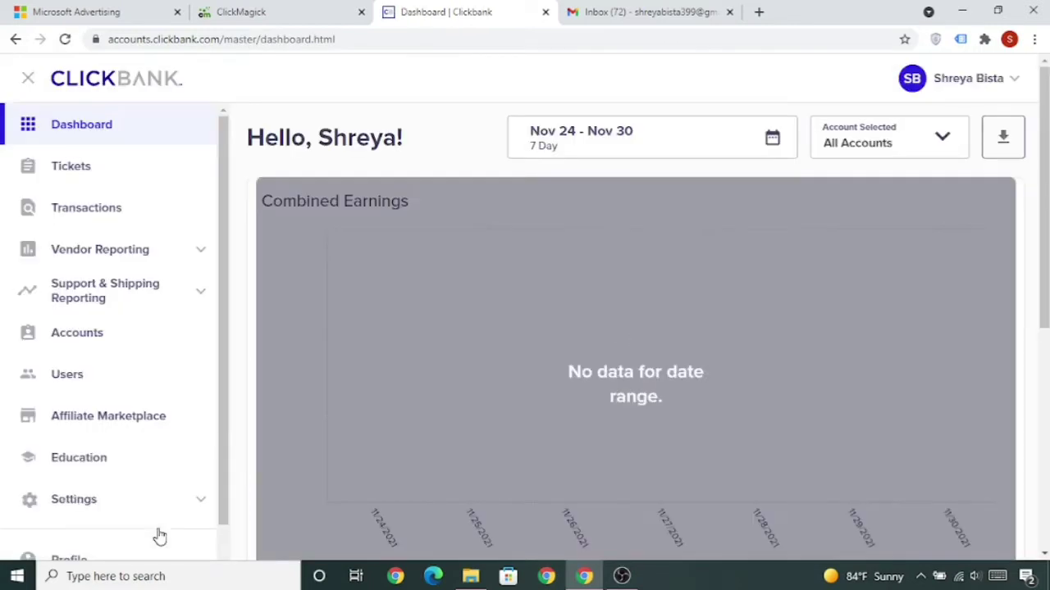
Open the account's home page from Accounts, view the email-confirmation notice, then bring Gmail forward.
left_click(124, 333)
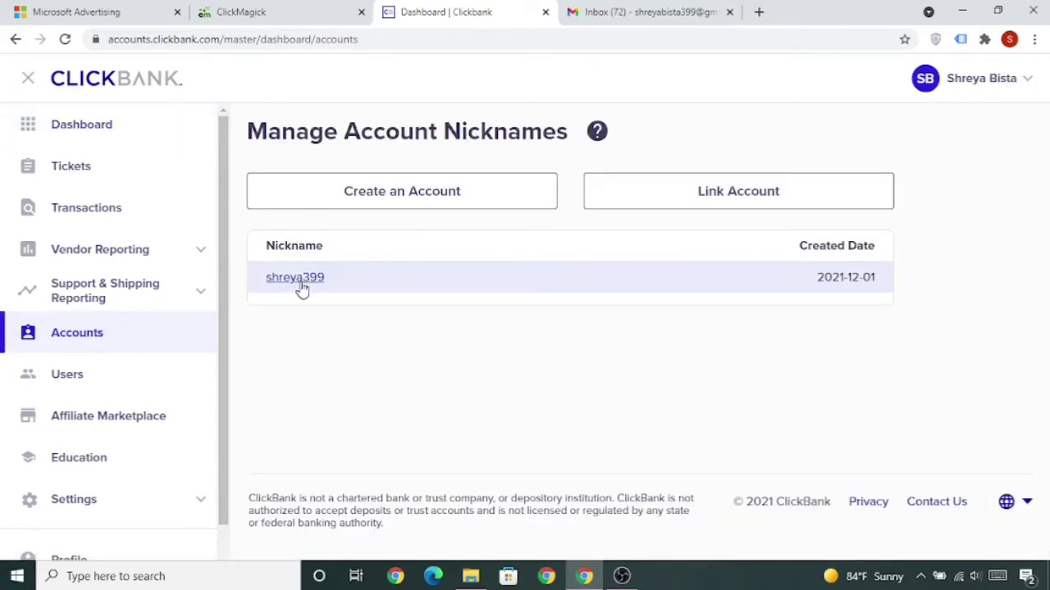
left_click(301, 283)
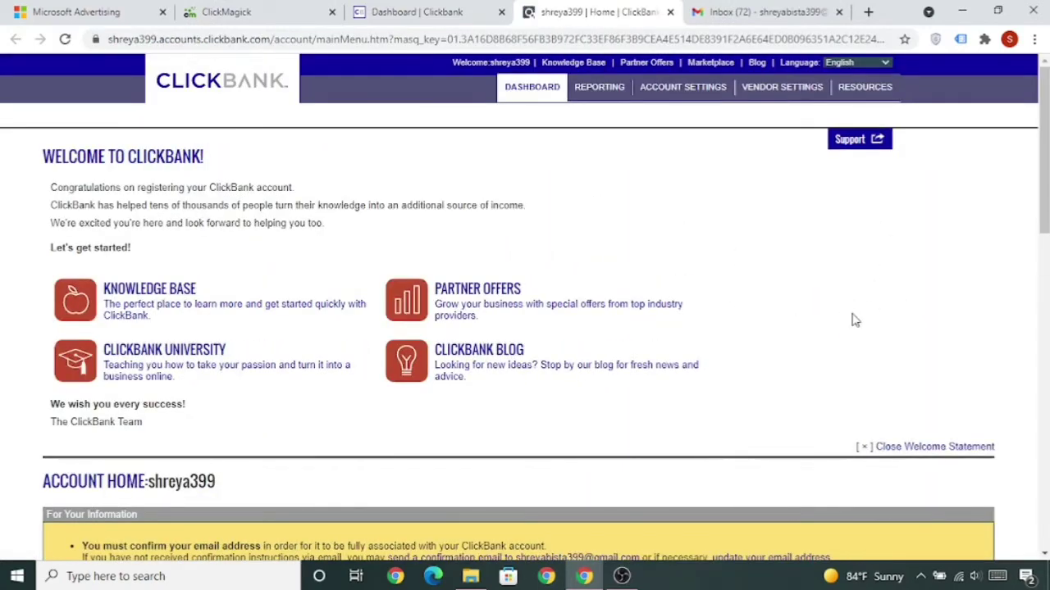
scroll(467, 391, "down", 3)
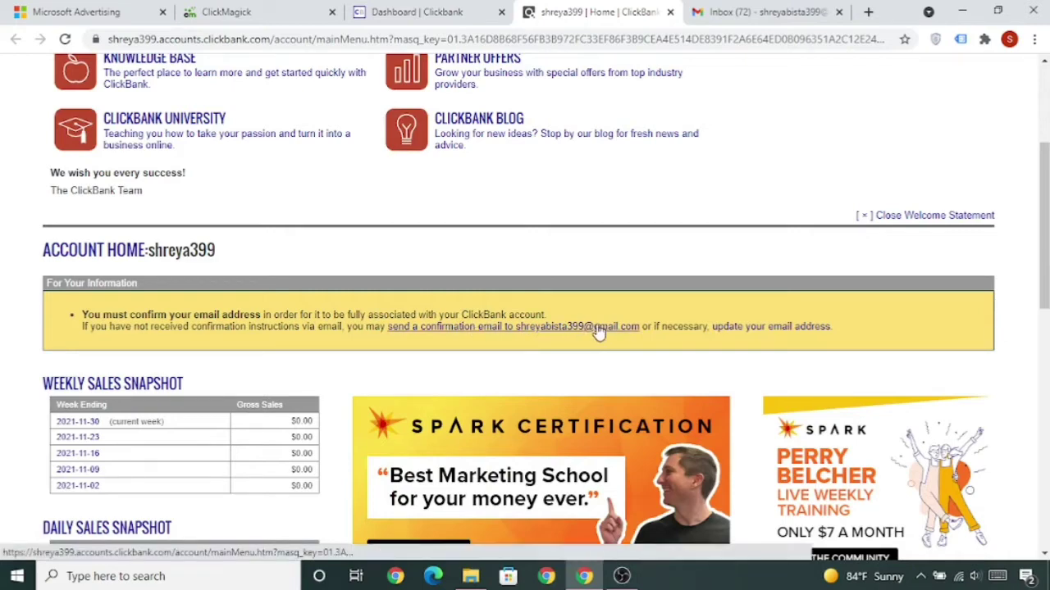
left_click(783, 15)
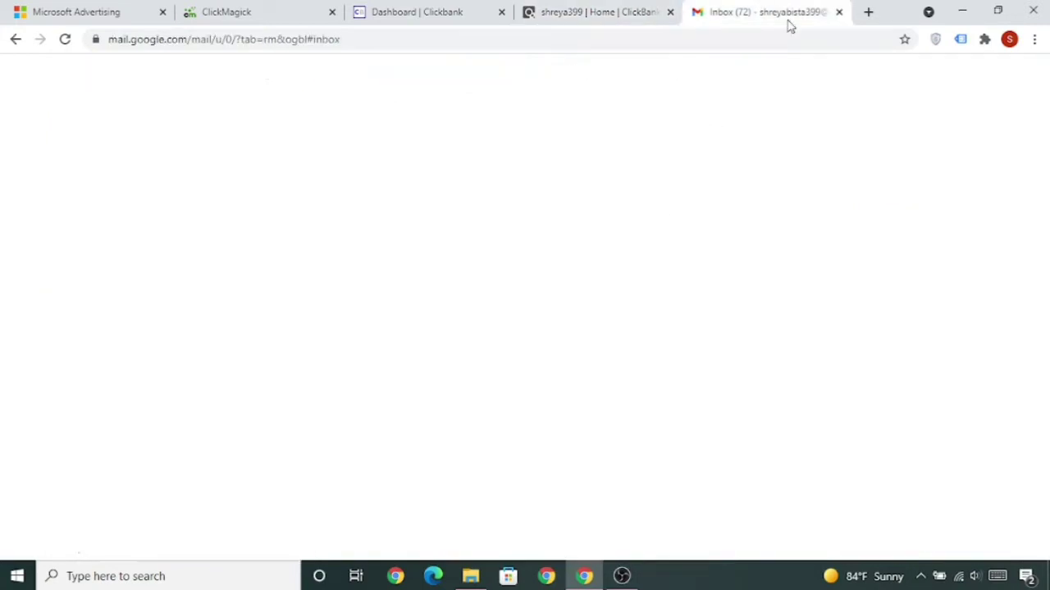
Open ClickBank's Email Update Verification message and follow its verification link.
left_click(529, 207)
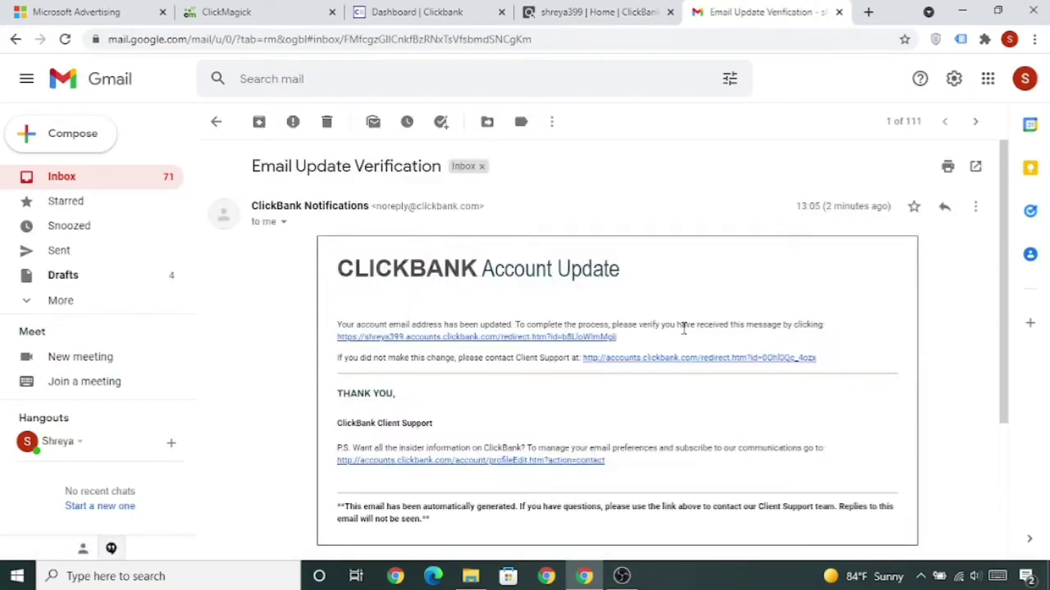
left_click(439, 338)
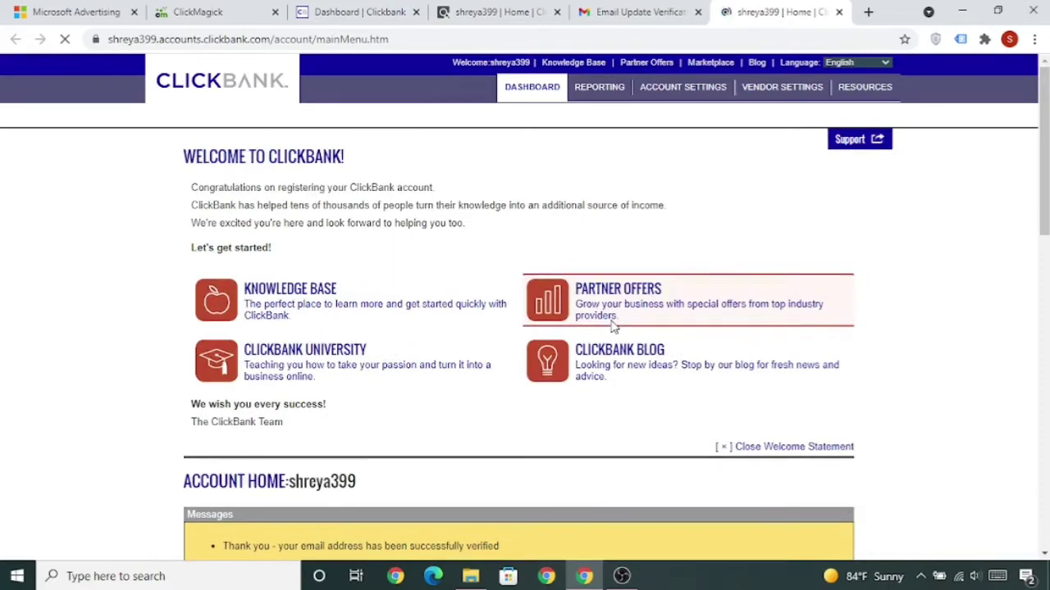
Close the older duplicate ClickBank tab, move Gmail to the last tab, and go to ClickMagick.
scroll(640, 300, "down", 3)
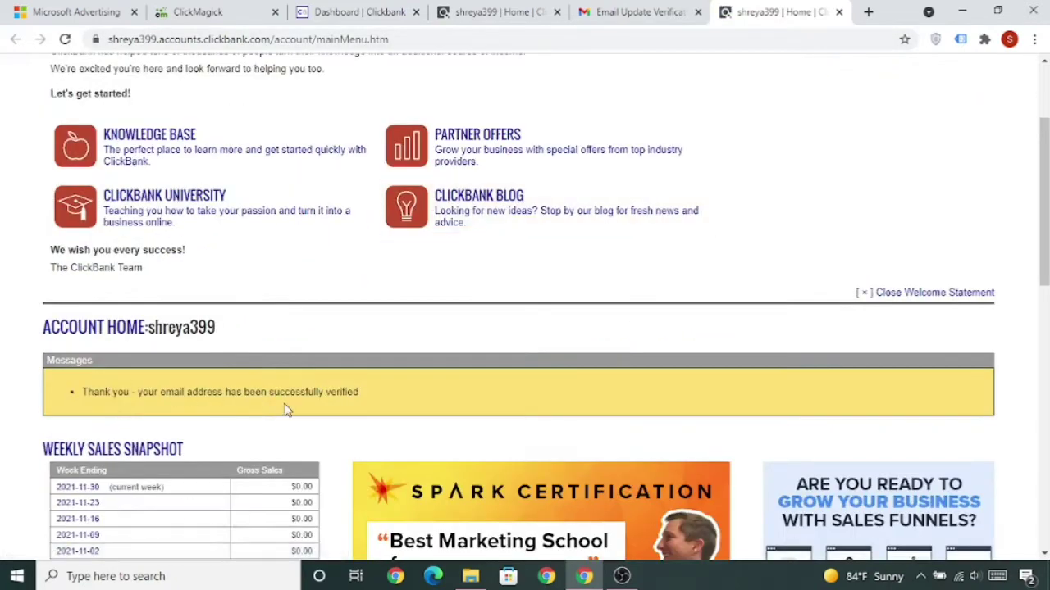
left_click(556, 12)
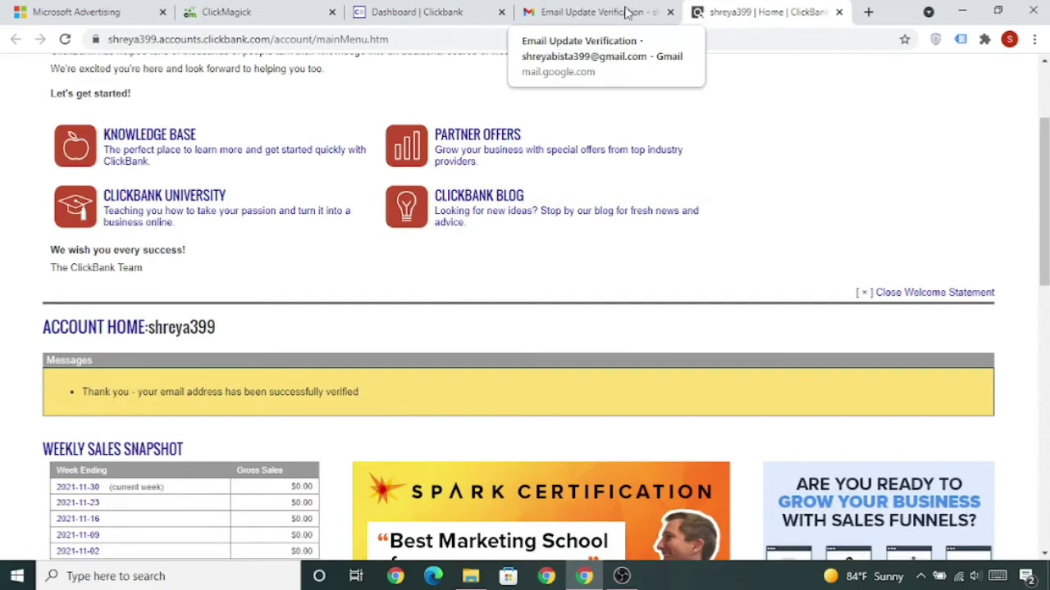
left_click_drag(627, 12, 762, 11)
left_click(607, 10)
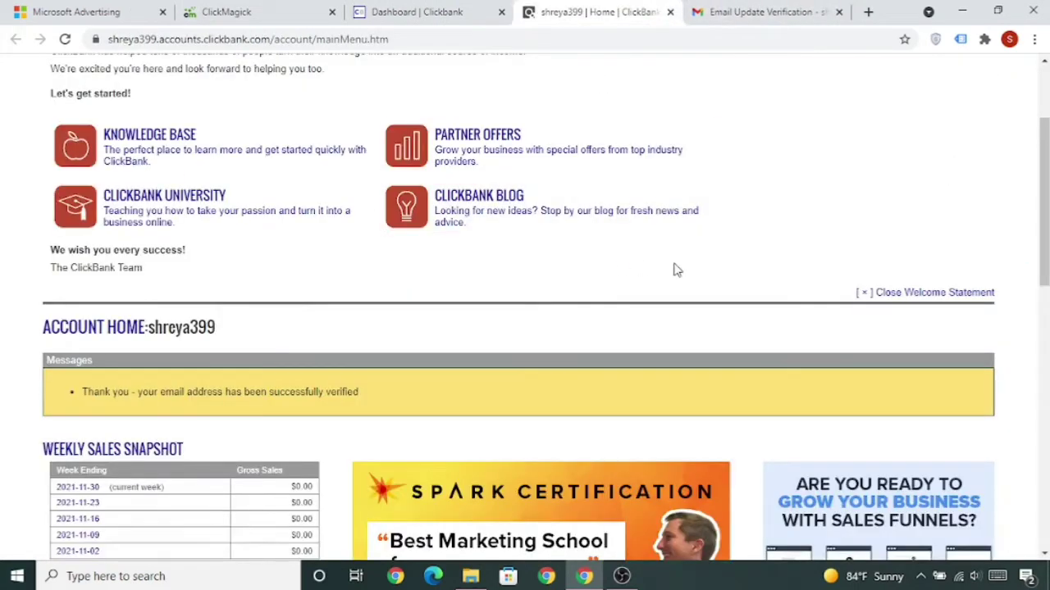
scroll(675, 270, "up", 2)
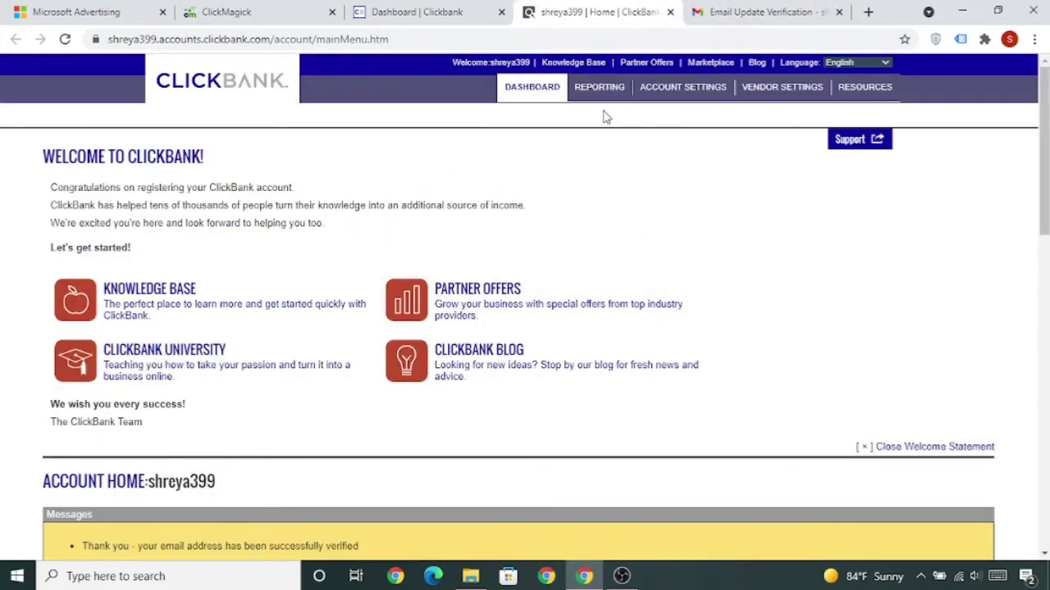
left_click(262, 8)
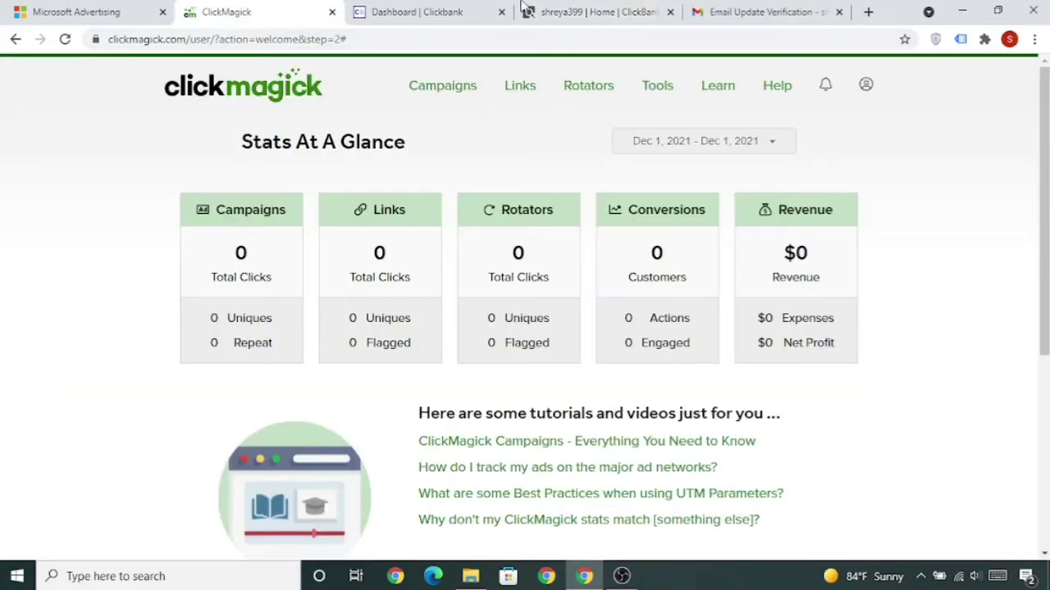
Enter a ClickBank Secret Key on the ClickBank tab of ClickMagick's Account Settings.
left_click(867, 87)
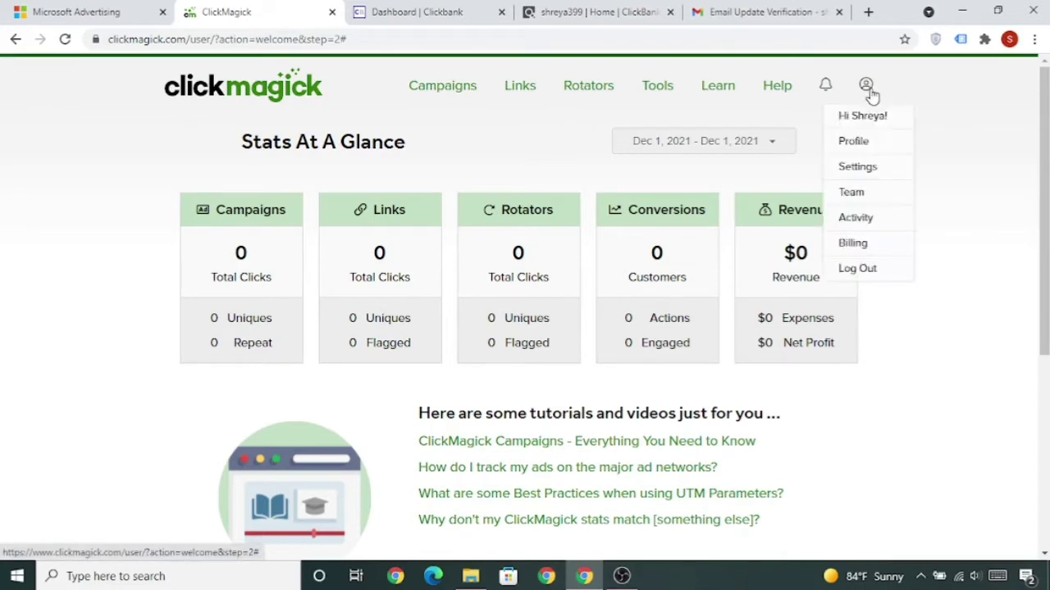
left_click(857, 168)
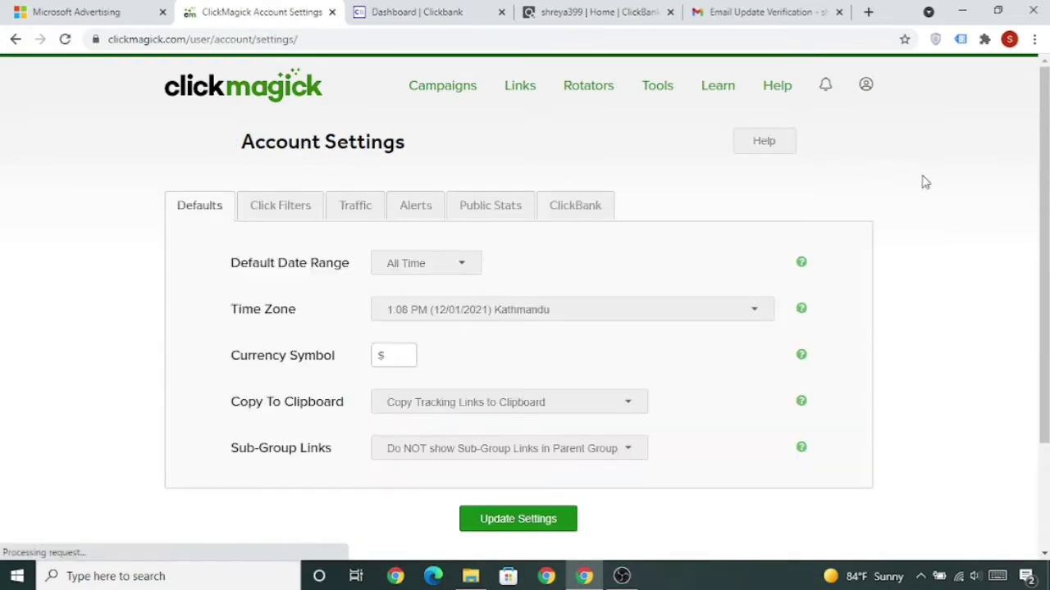
left_click(586, 205)
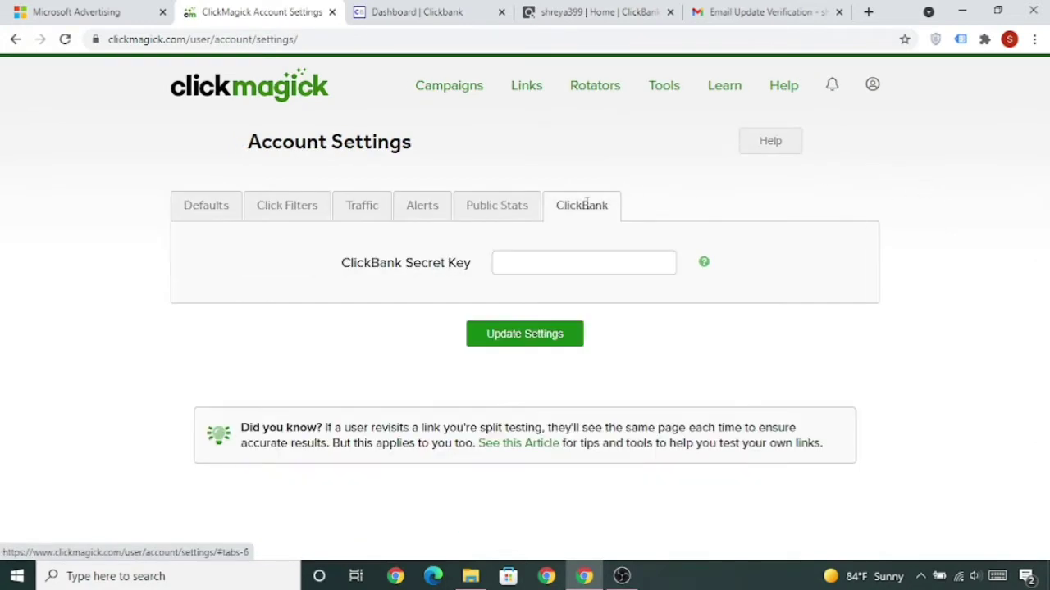
left_click(558, 263)
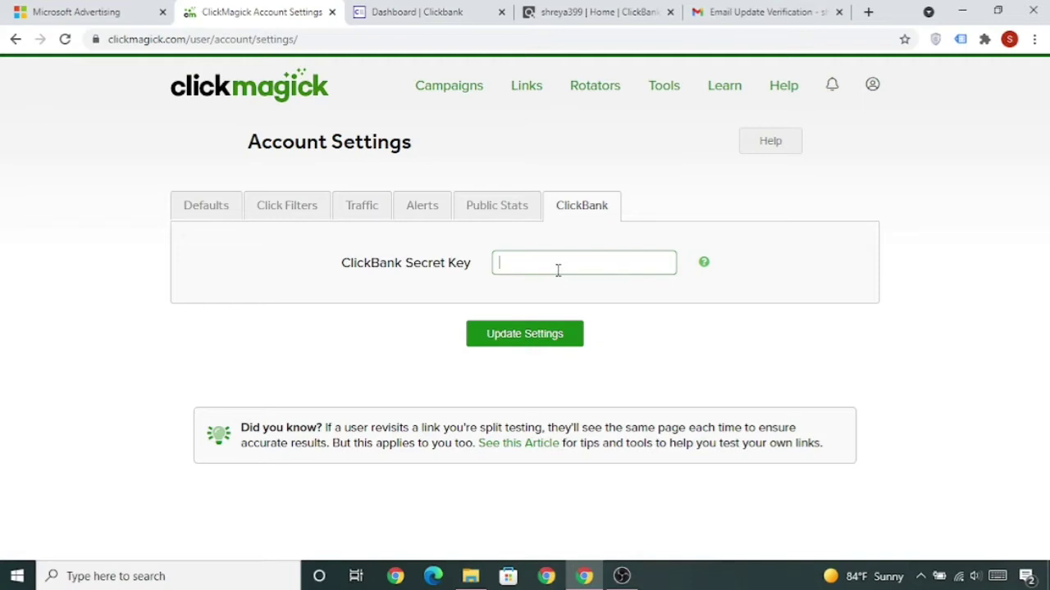
Copy the secret key to the clipboard and save with Update Settings.
left_click_drag(646, 268, 495, 264)
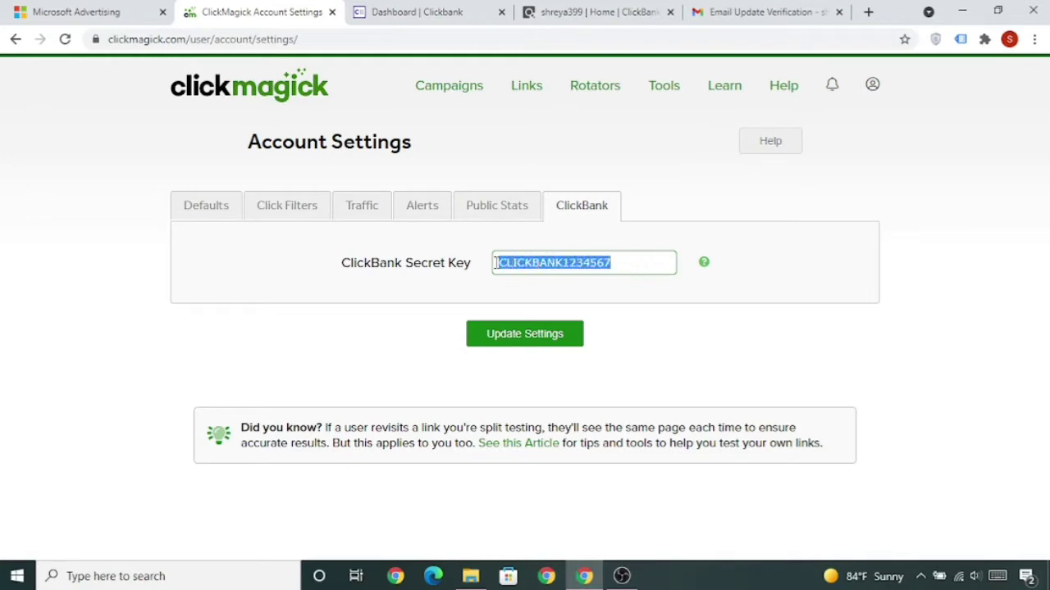
left_click(617, 265)
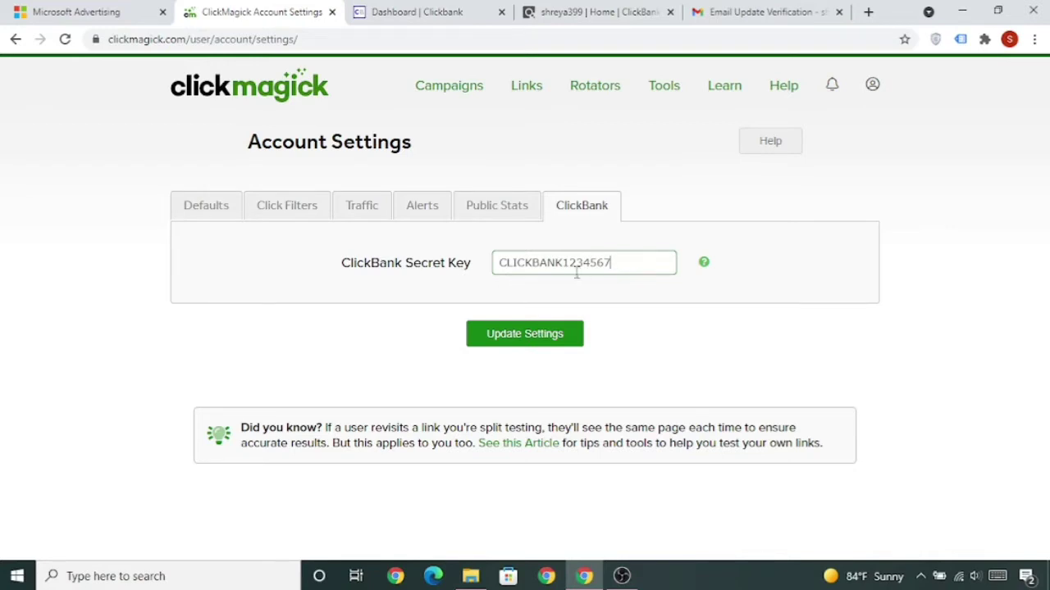
left_click_drag(607, 263, 469, 262)
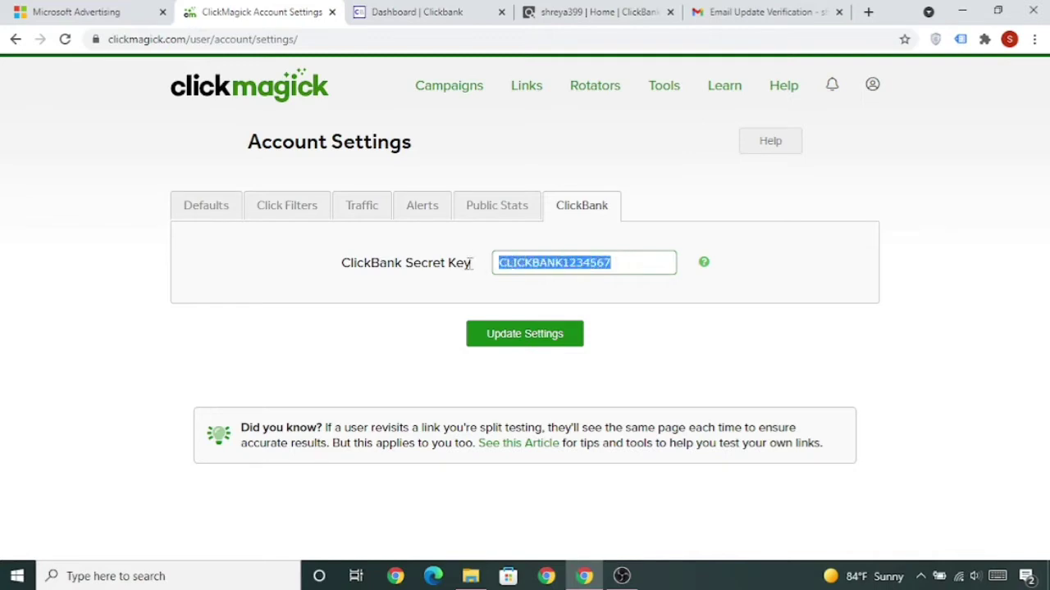
left_click(469, 259)
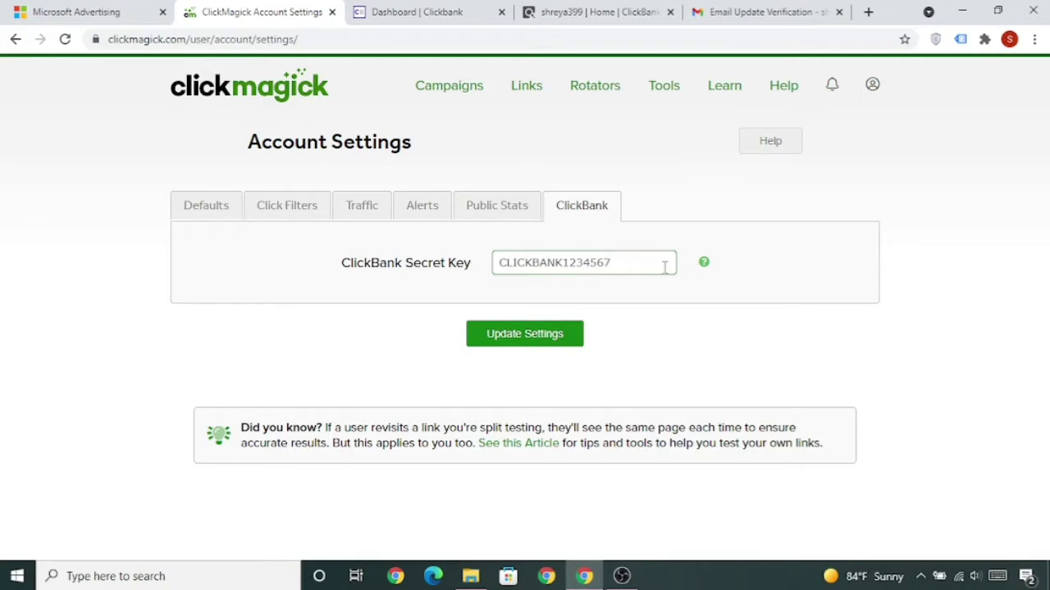
left_click_drag(617, 262, 451, 265)
right_click(540, 262)
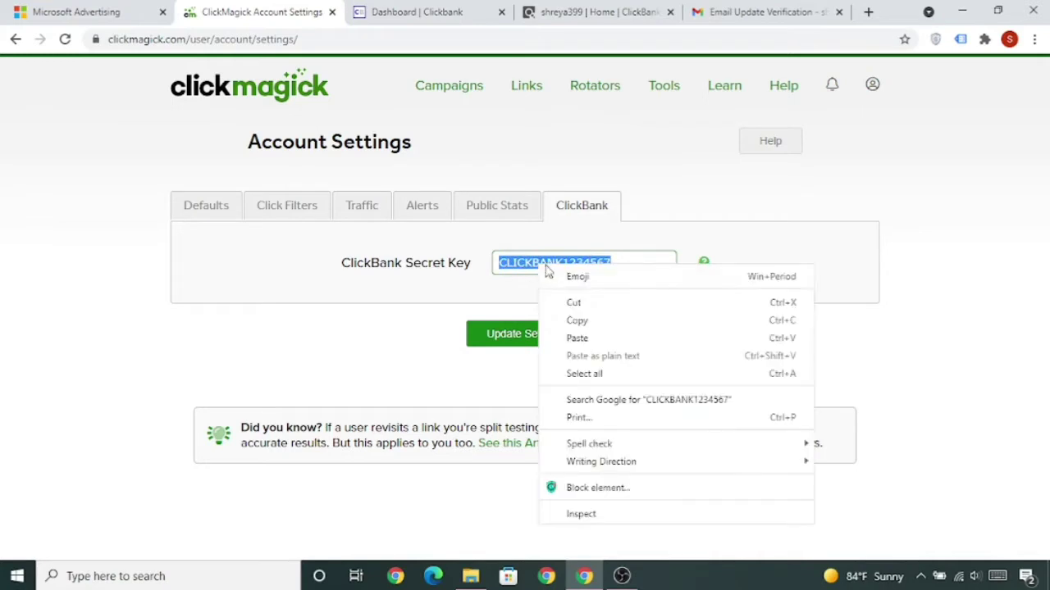
left_click(579, 321)
left_click(721, 328)
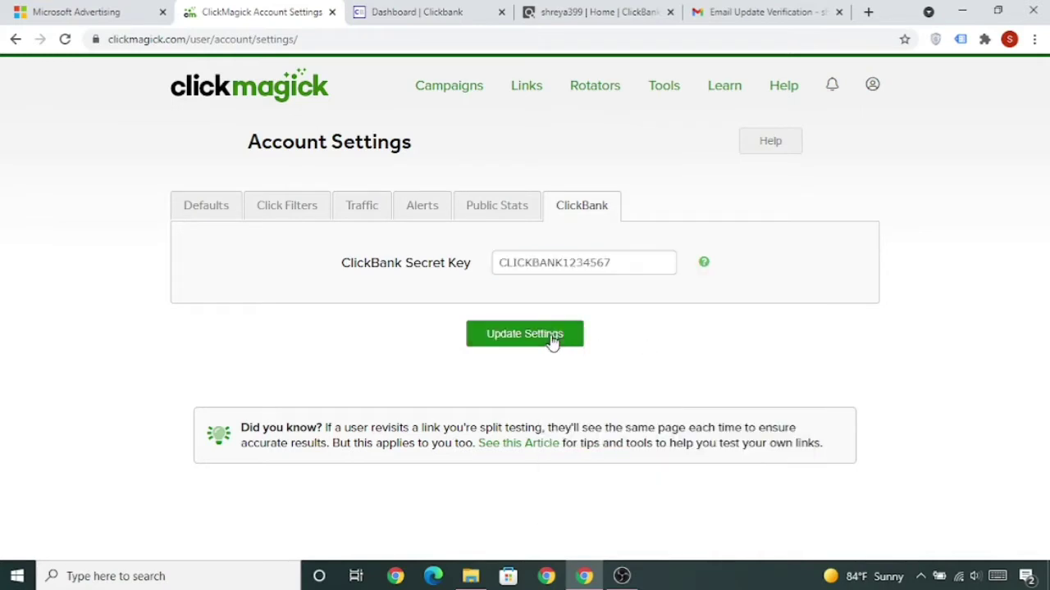
left_click(556, 335)
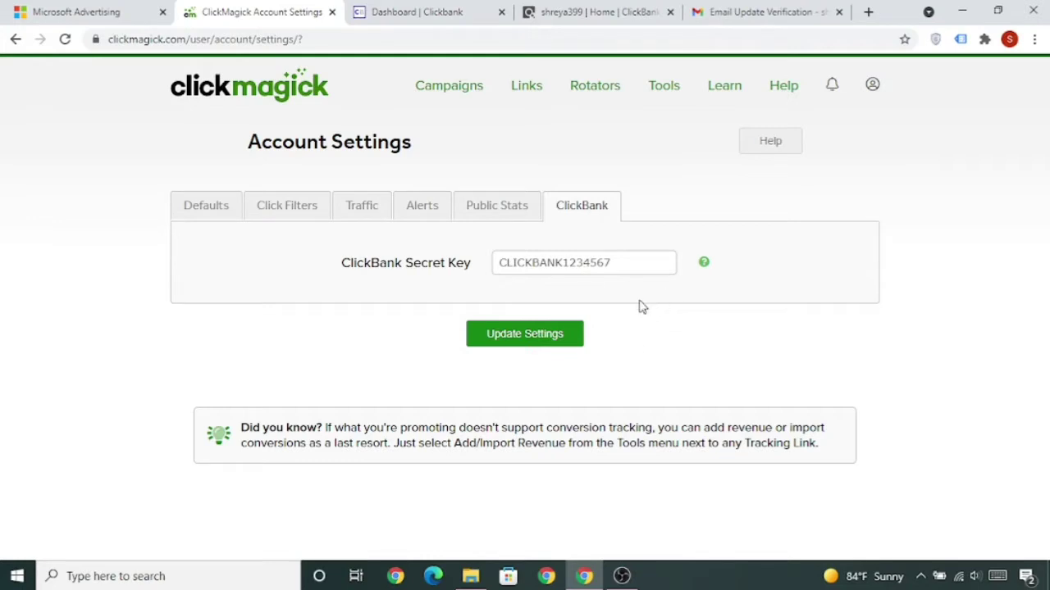
Go to ClickBank Vendor Settings > My Site and open the Advanced Tools editor.
left_click(599, 10)
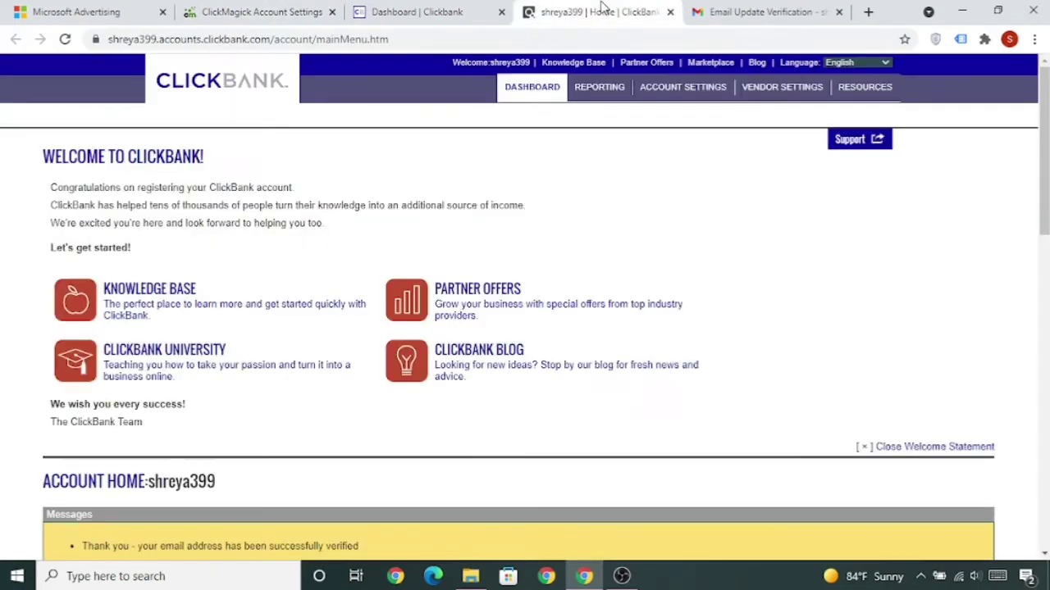
left_click(785, 94)
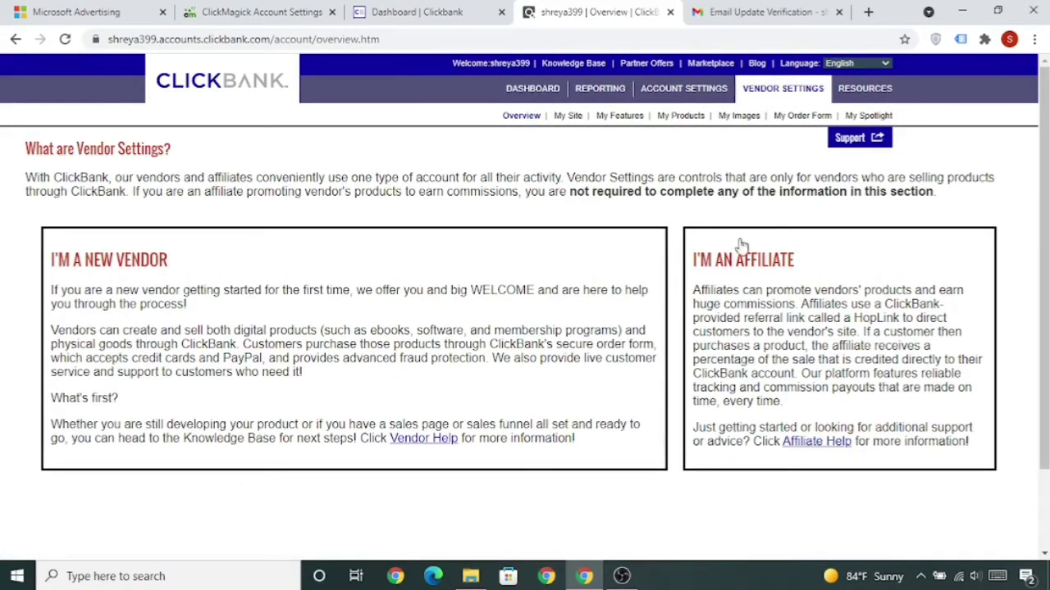
scroll(730, 276, "down", 1)
scroll(730, 276, "up", 1)
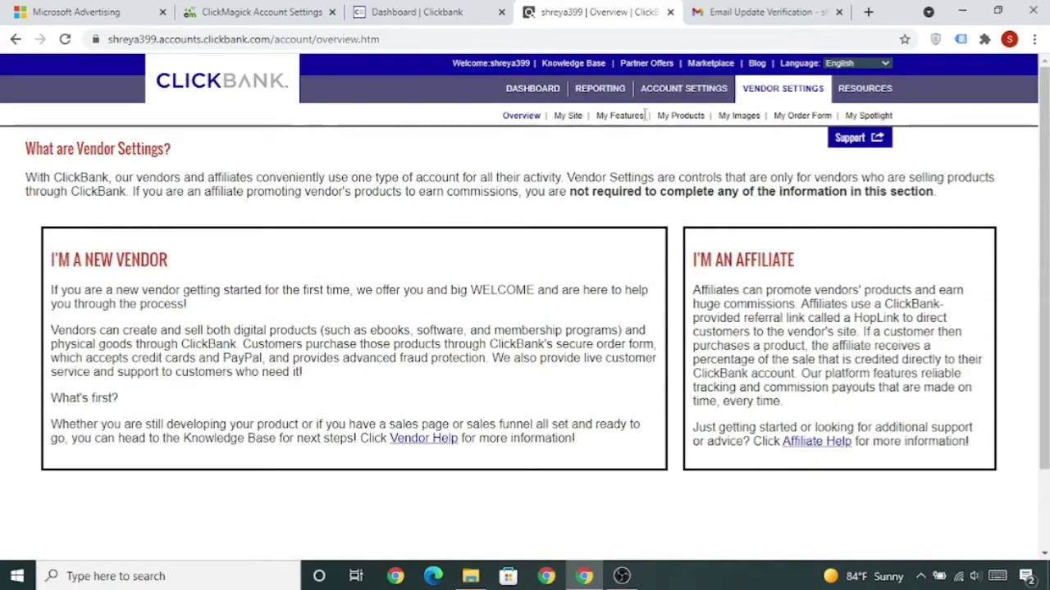
left_click(571, 119)
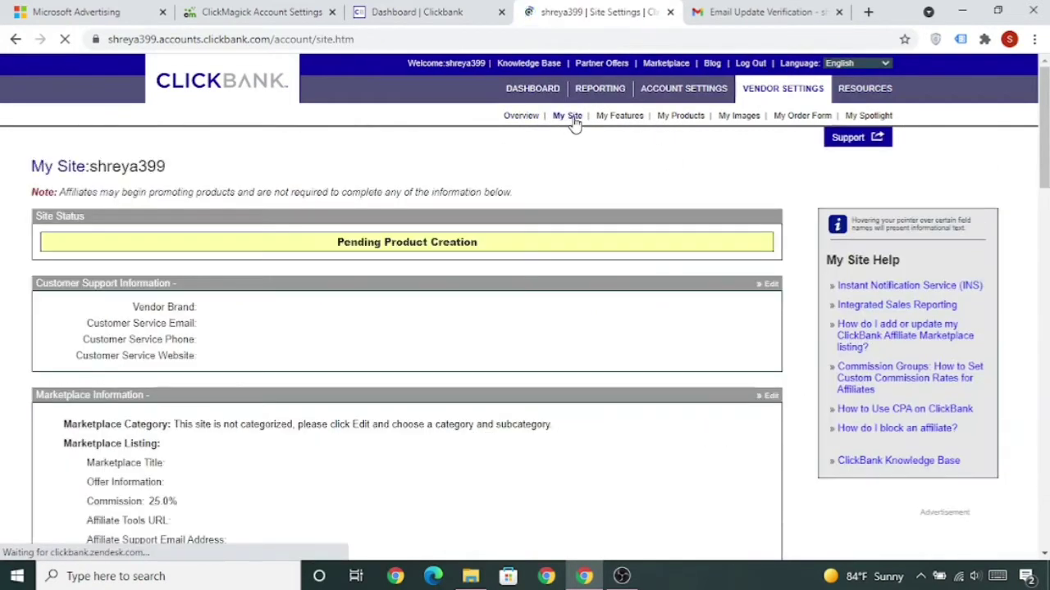
scroll(576, 255, "down", 7)
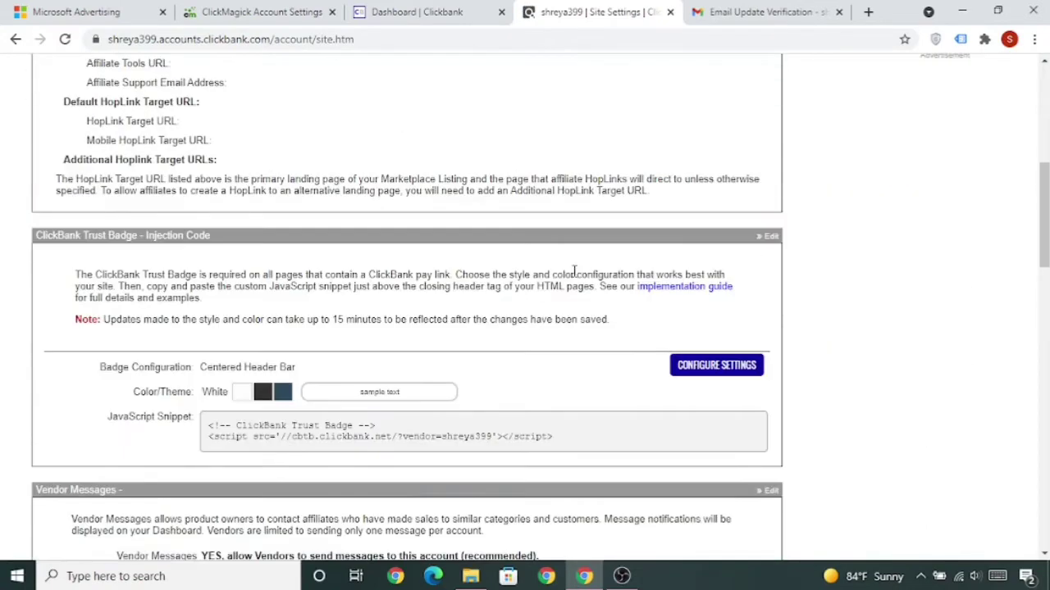
scroll(574, 272, "down", 4)
scroll(576, 277, "down", 3)
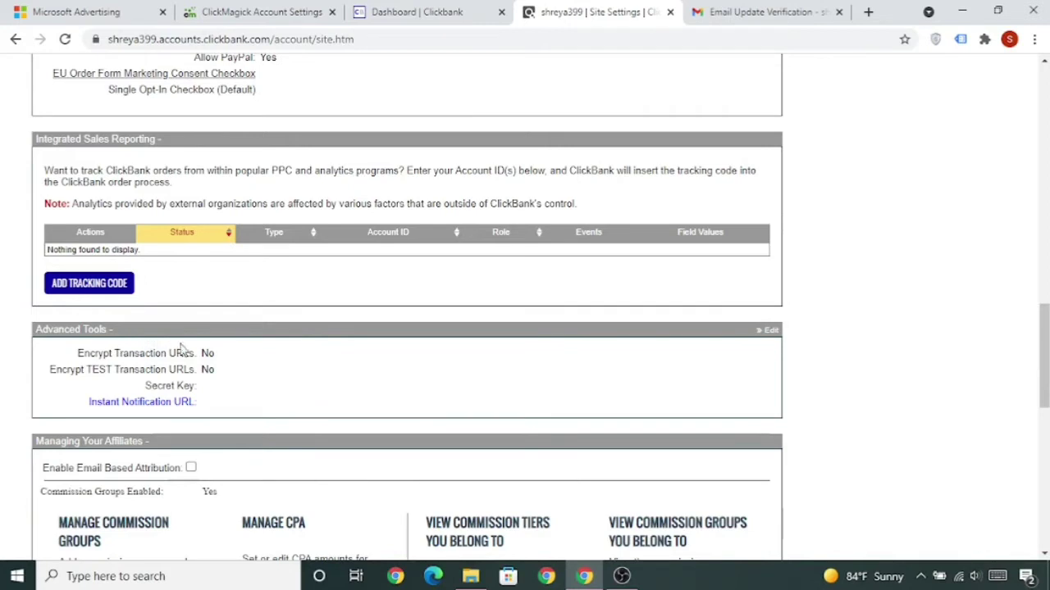
left_click(770, 331)
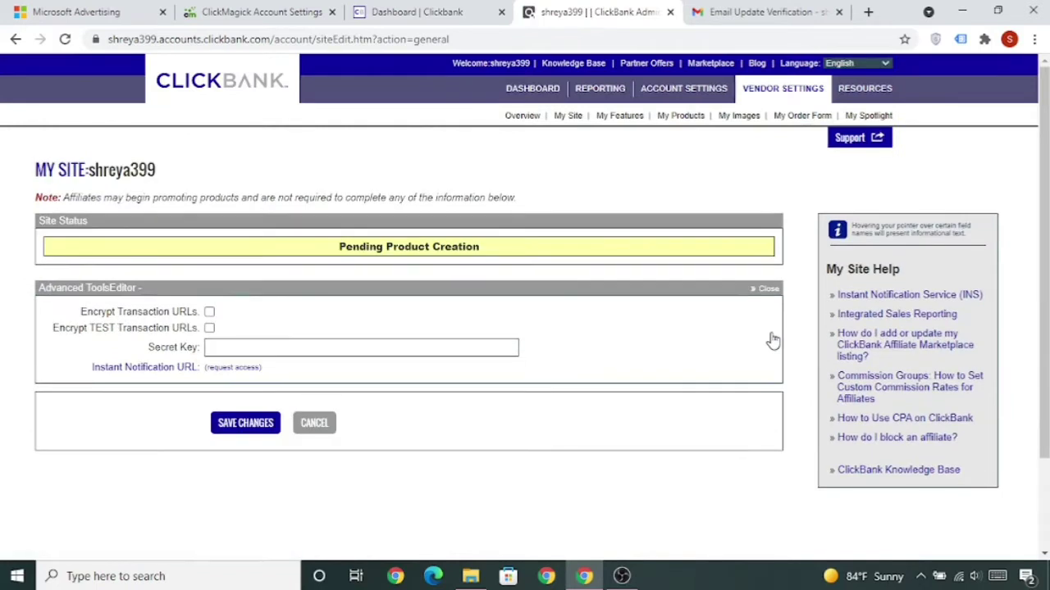
Reveal the Instant Notification request form and answer Yes to all seven questions.
left_click(230, 368)
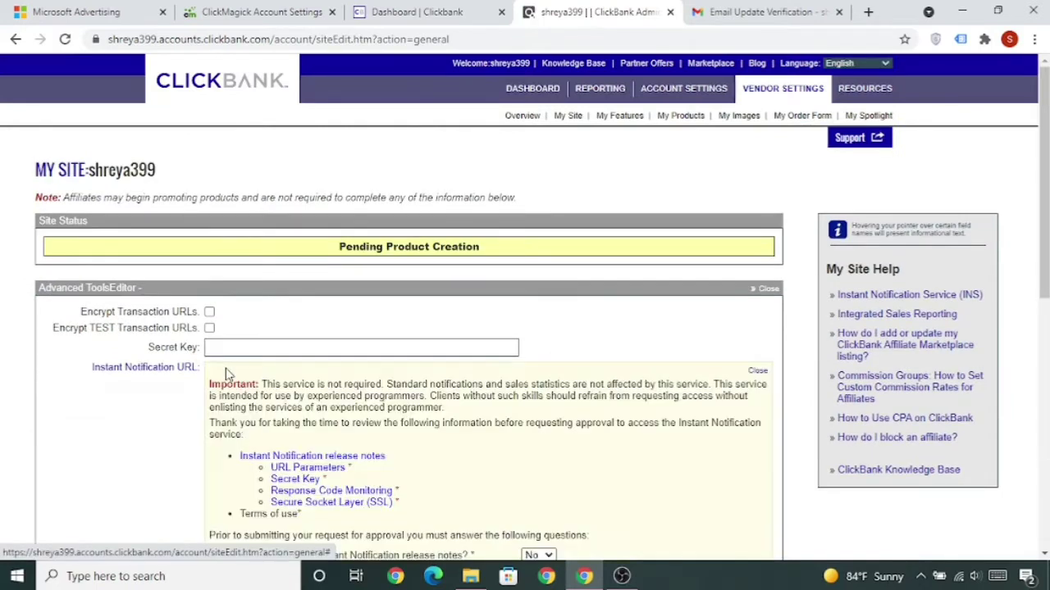
scroll(237, 344, "down", 3)
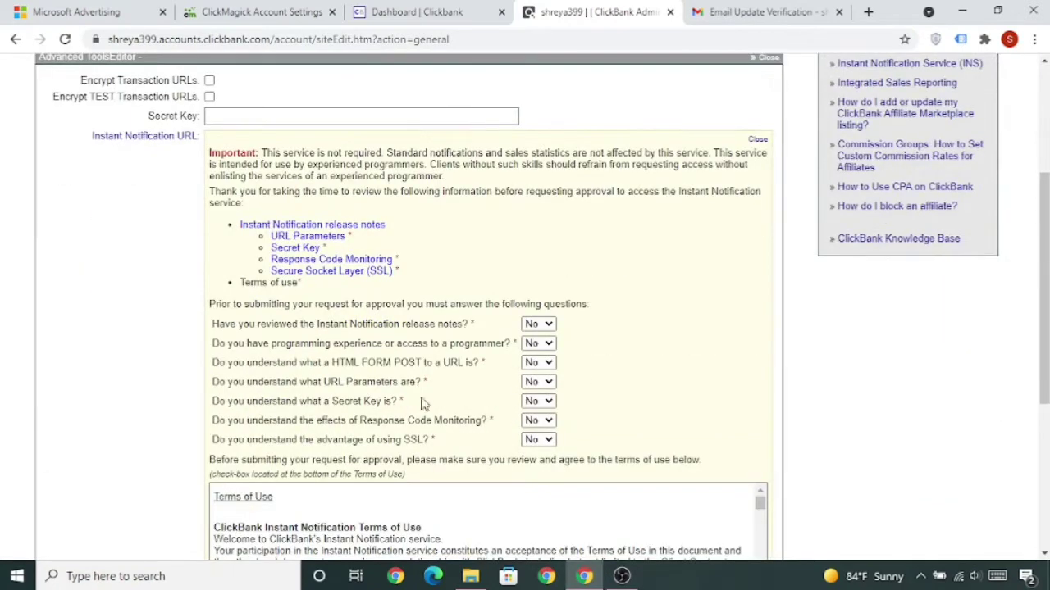
left_click(547, 325)
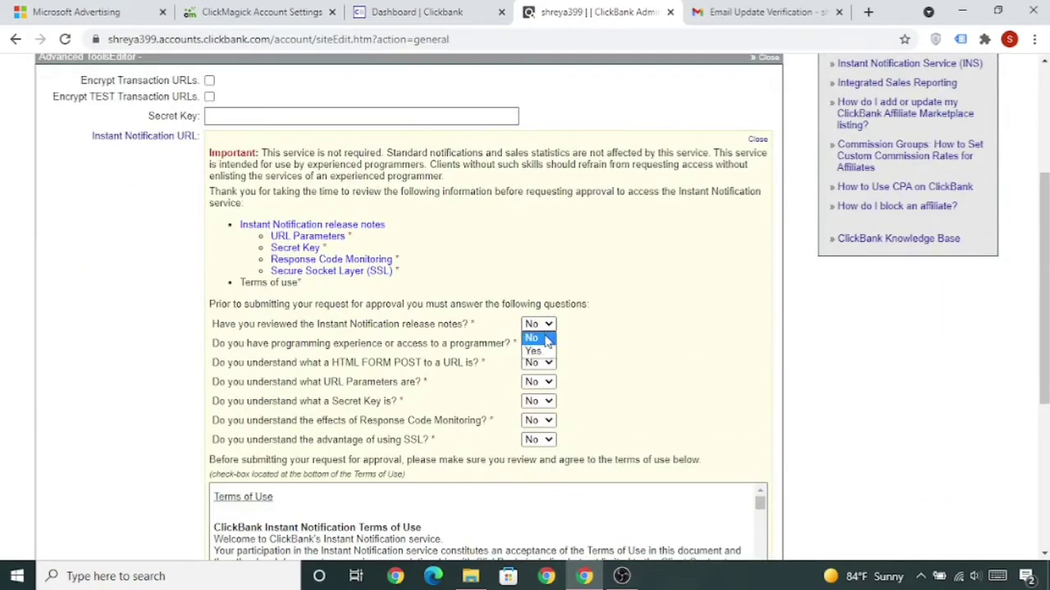
left_click(545, 351)
left_click(545, 344)
left_click(542, 370)
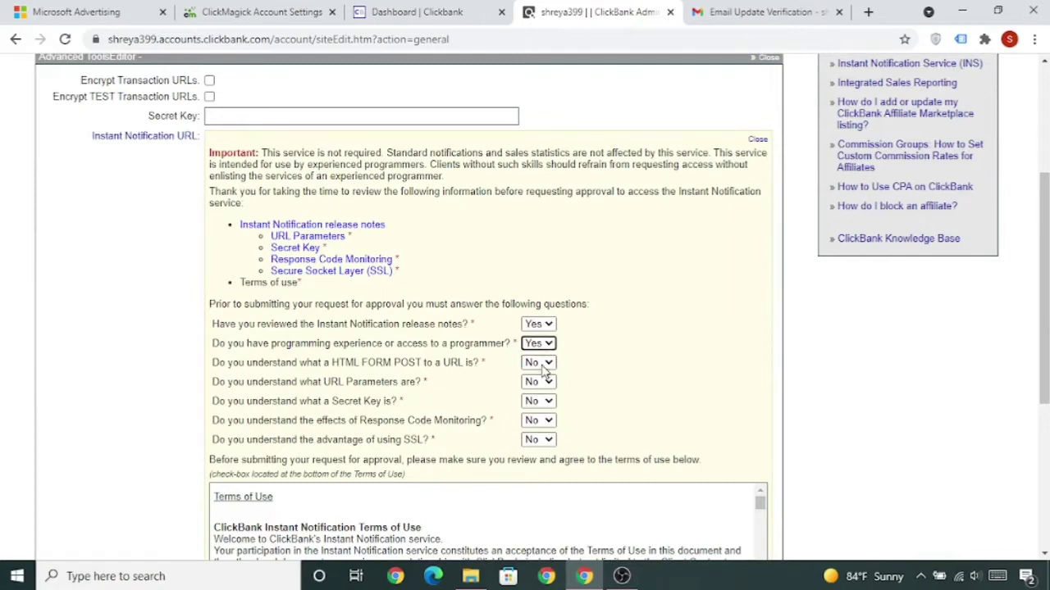
left_click(538, 363)
left_click(538, 388)
left_click(541, 382)
left_click(535, 409)
left_click(539, 401)
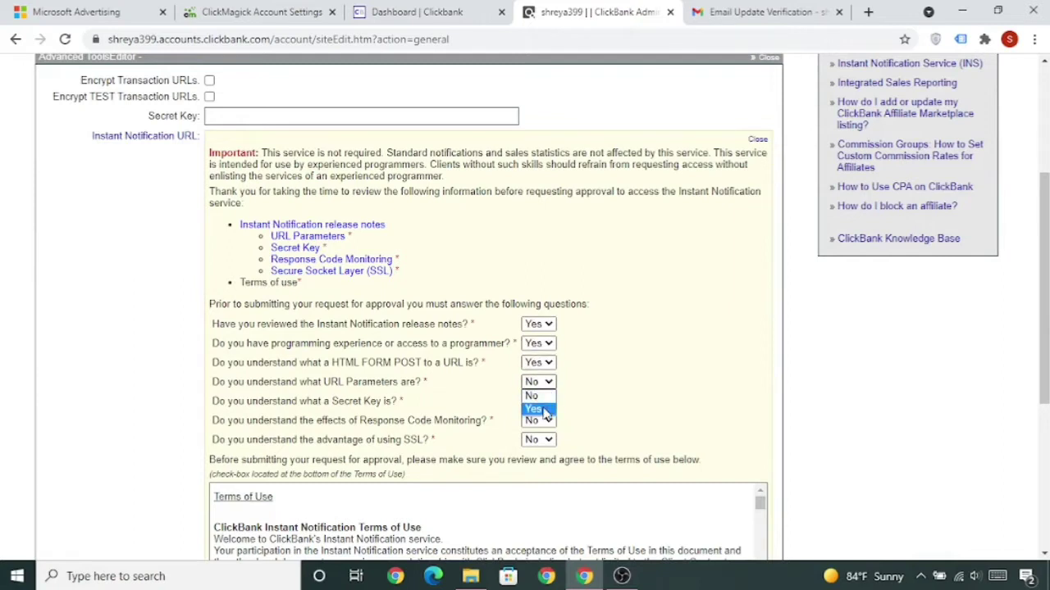
left_click(538, 428)
left_click(538, 420)
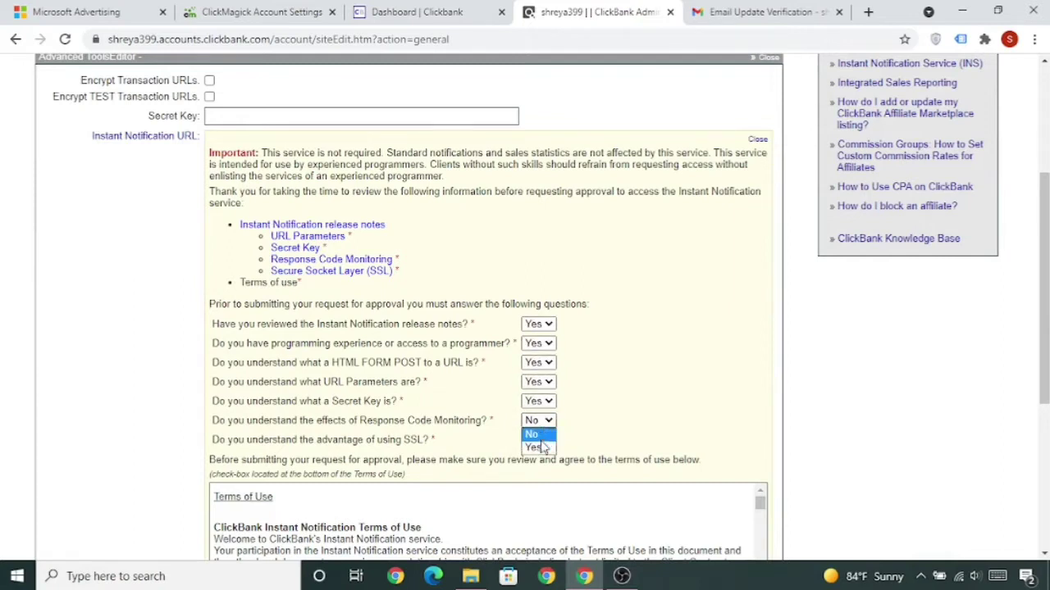
left_click(535, 448)
left_click(538, 440)
left_click(538, 469)
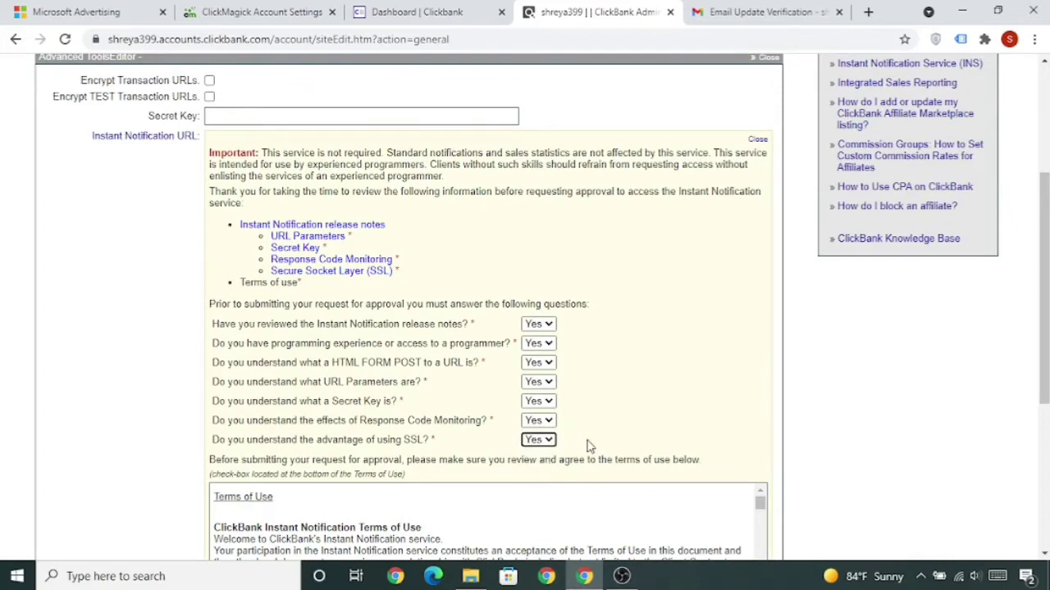
Submit with Save Changes & Request API Access and scroll back to Advanced Tools.
scroll(587, 445, "down", 4)
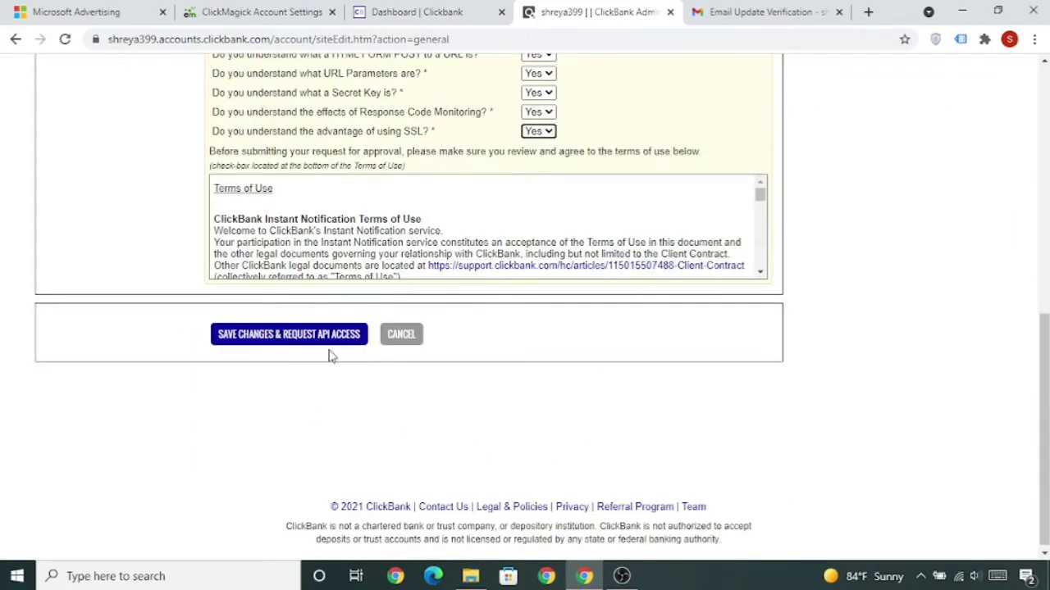
scroll(328, 366, "up", 1)
scroll(328, 422, "up", 1)
left_click(584, 175)
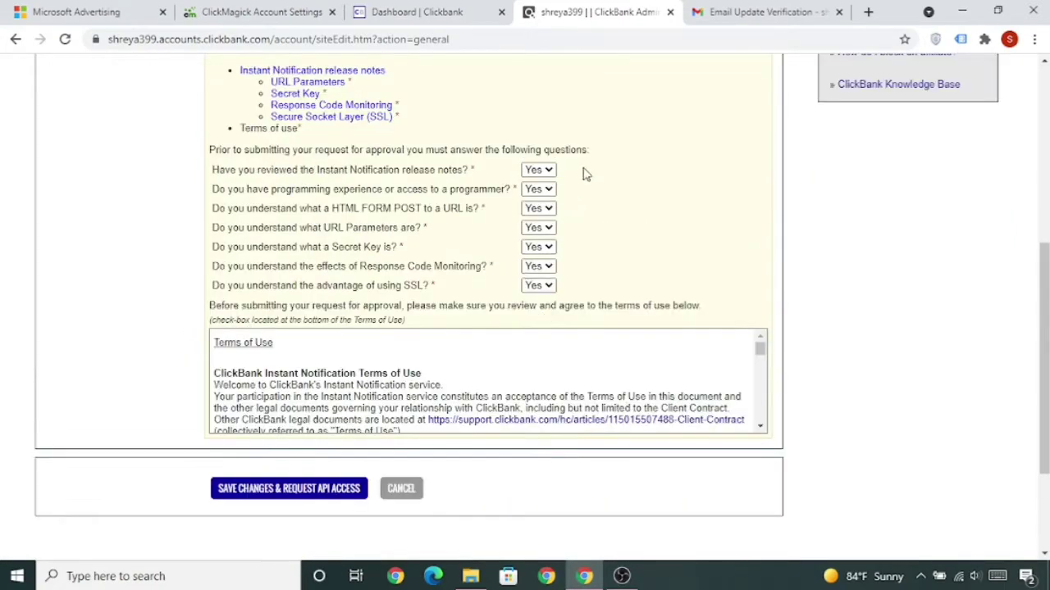
left_click(293, 488)
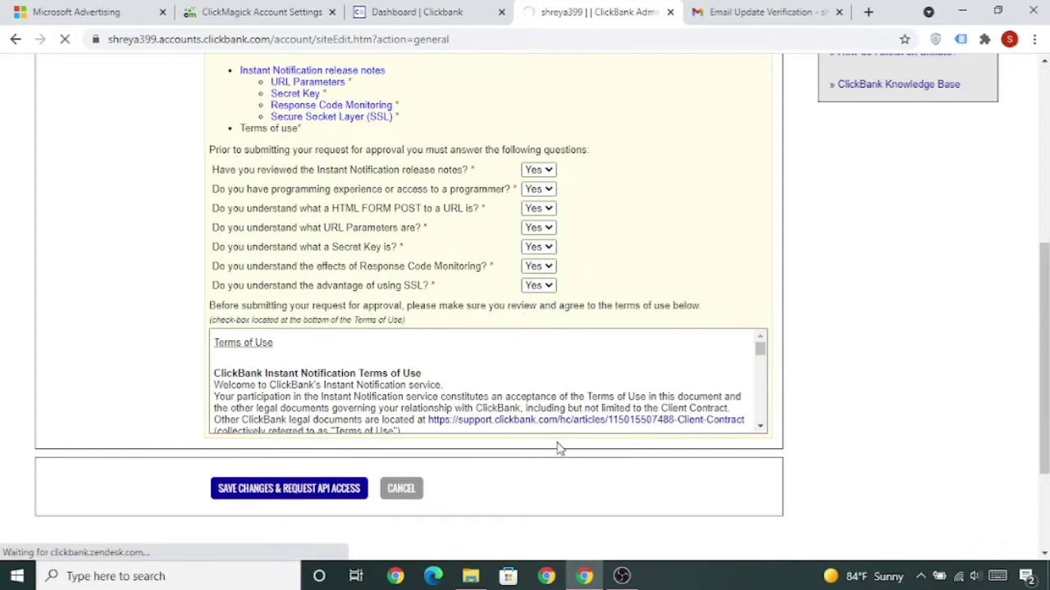
scroll(554, 435, "down", 3)
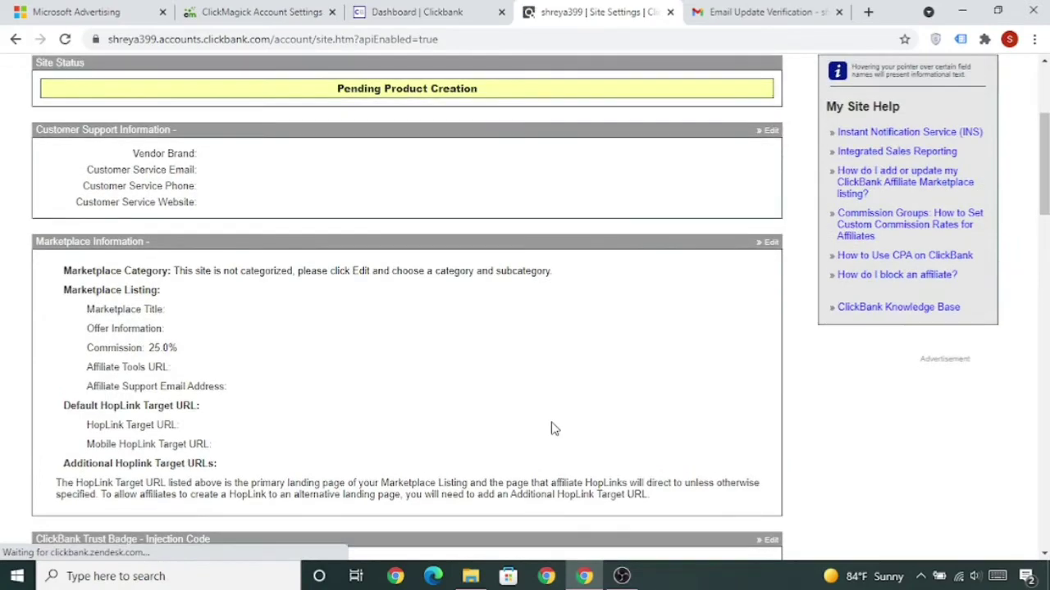
scroll(554, 429, "down", 12)
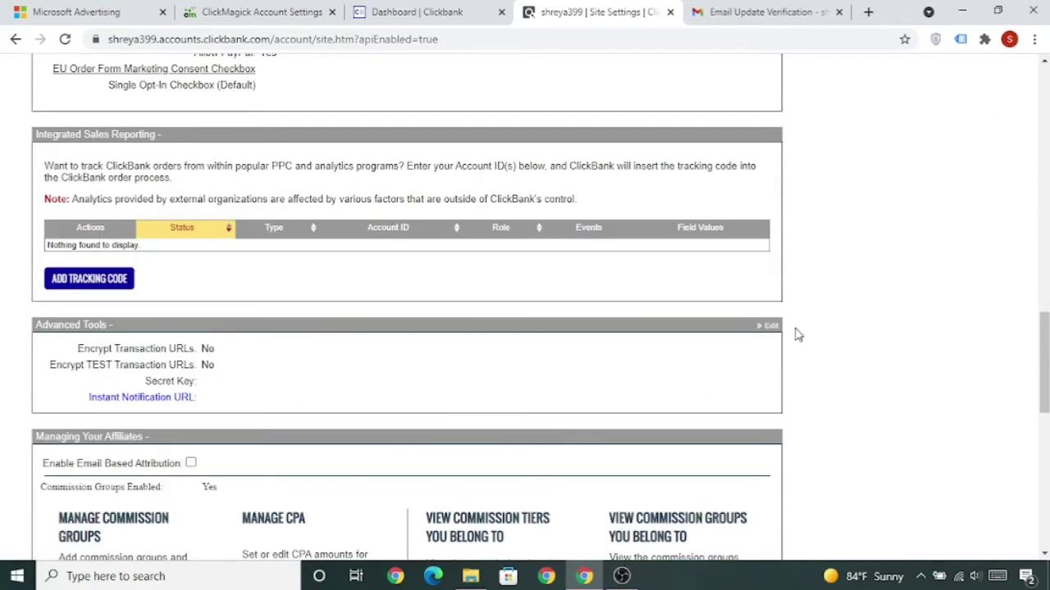
Reopen the Advanced Tools editor and paste the copied secret key into the Secret Key field.
left_click(767, 327)
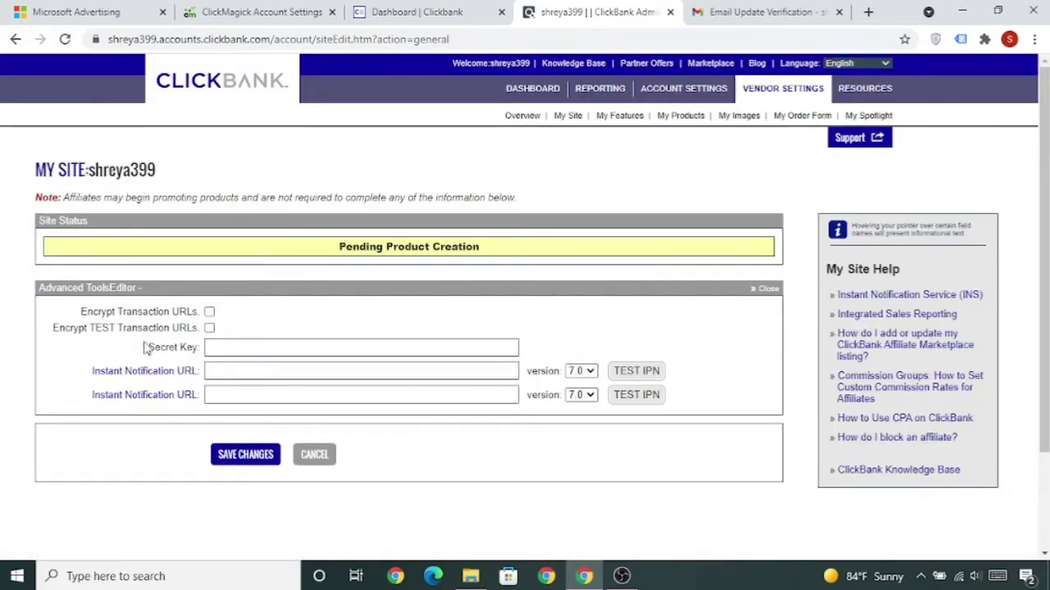
mouse_move(171, 351)
left_click(354, 349)
key("ctrl+v")
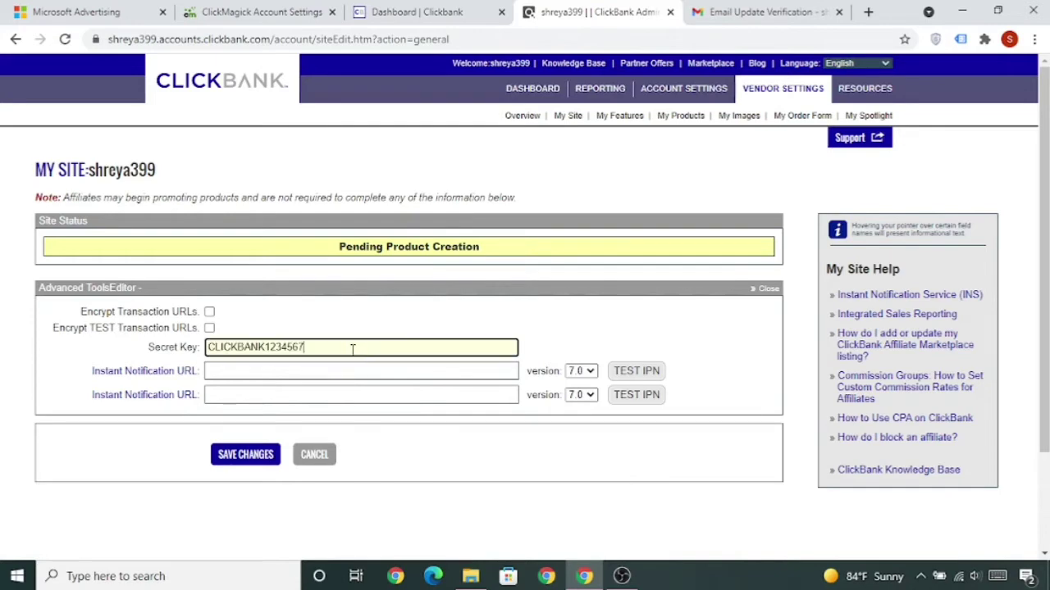
Compare the ClickBank and ClickMagick tabs, ending on ClickMagick's Account Settings showing the secret key.
left_click(283, 9)
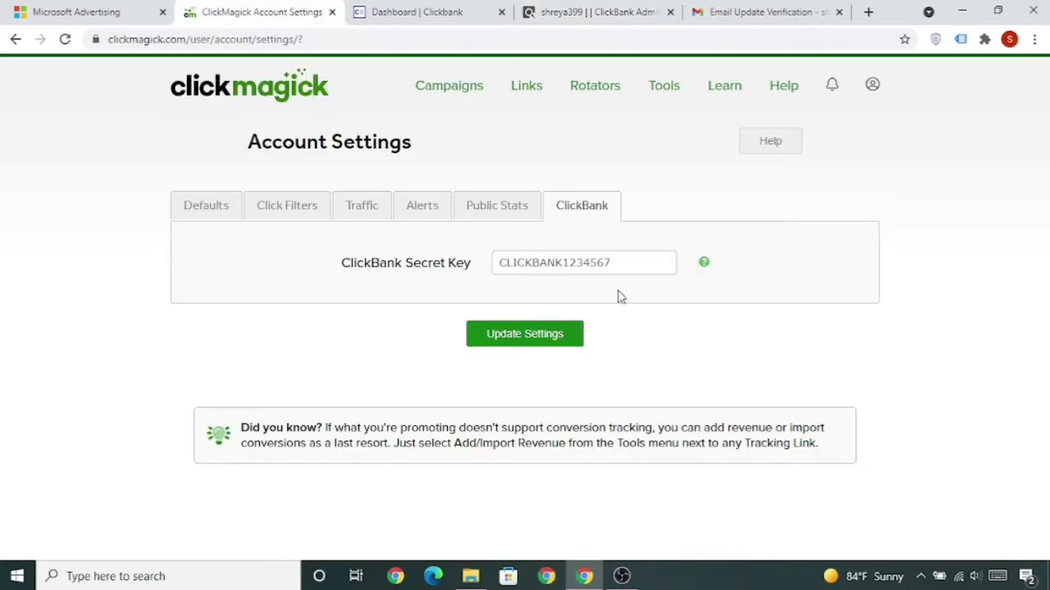
left_click(652, 11)
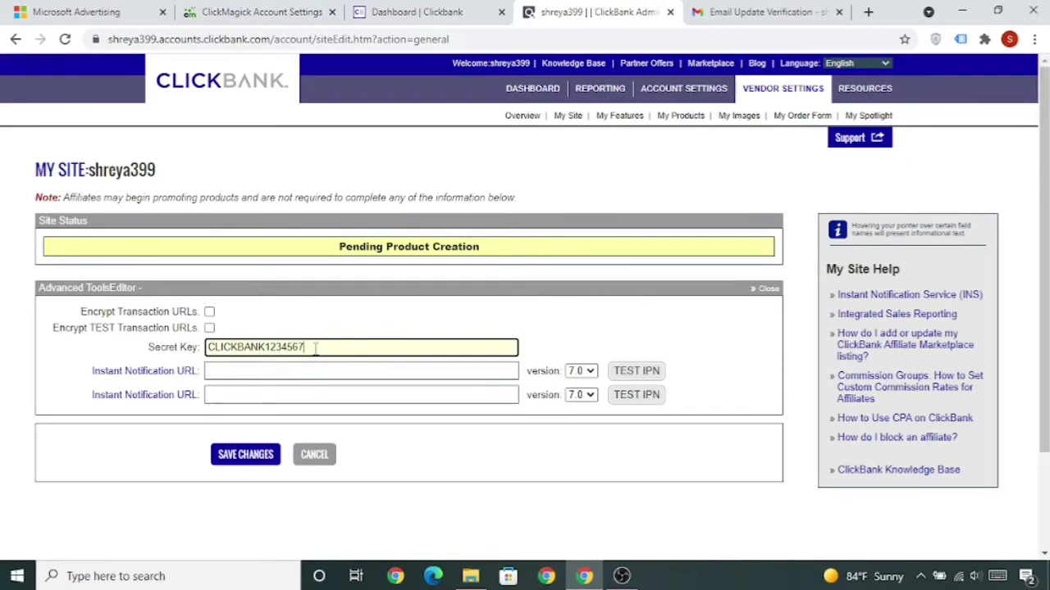
left_click(245, 14)
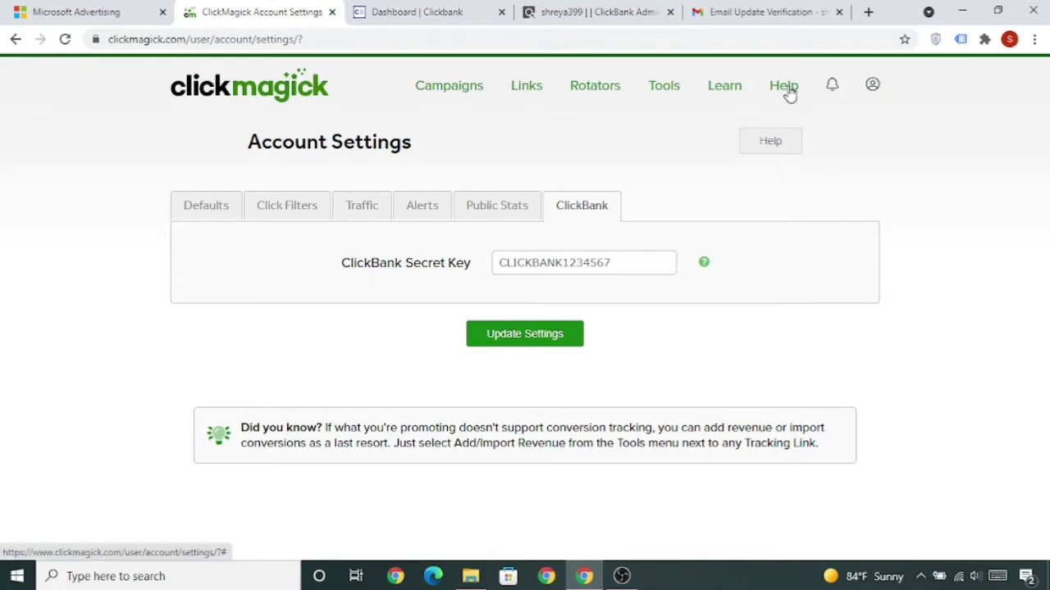
Search the Knowledge Base for ClickBank and open the affiliate-network sales tracking article at its Instant Notification URL step.
mouse_move(738, 94)
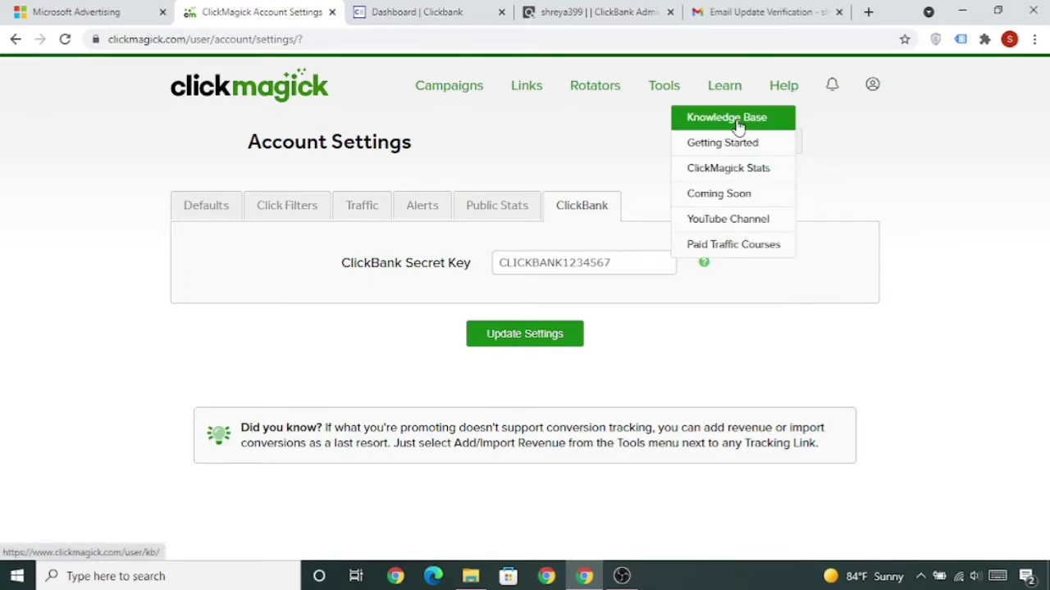
left_click(738, 123)
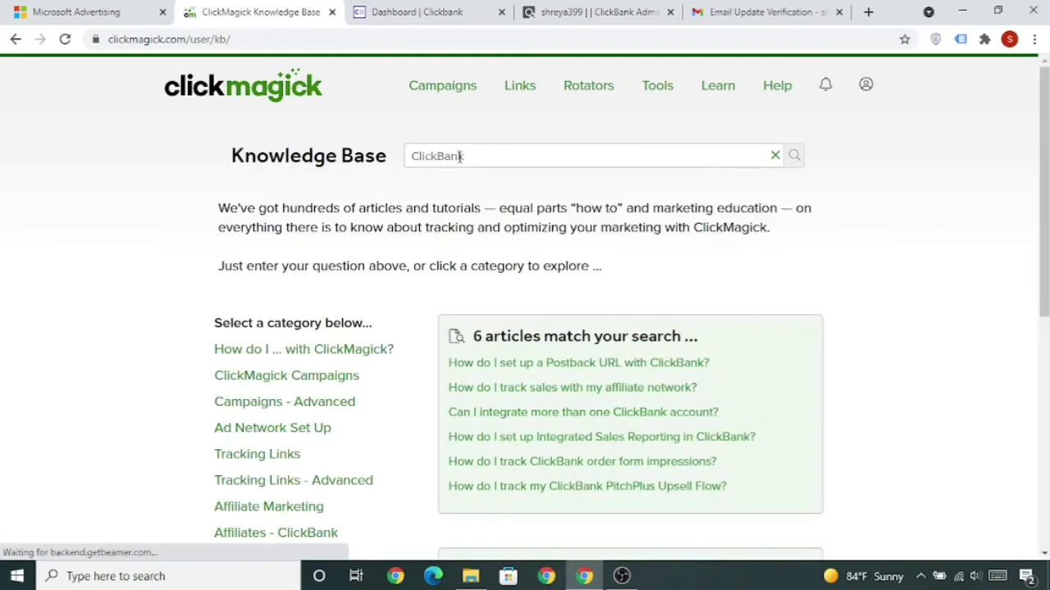
left_click(472, 156)
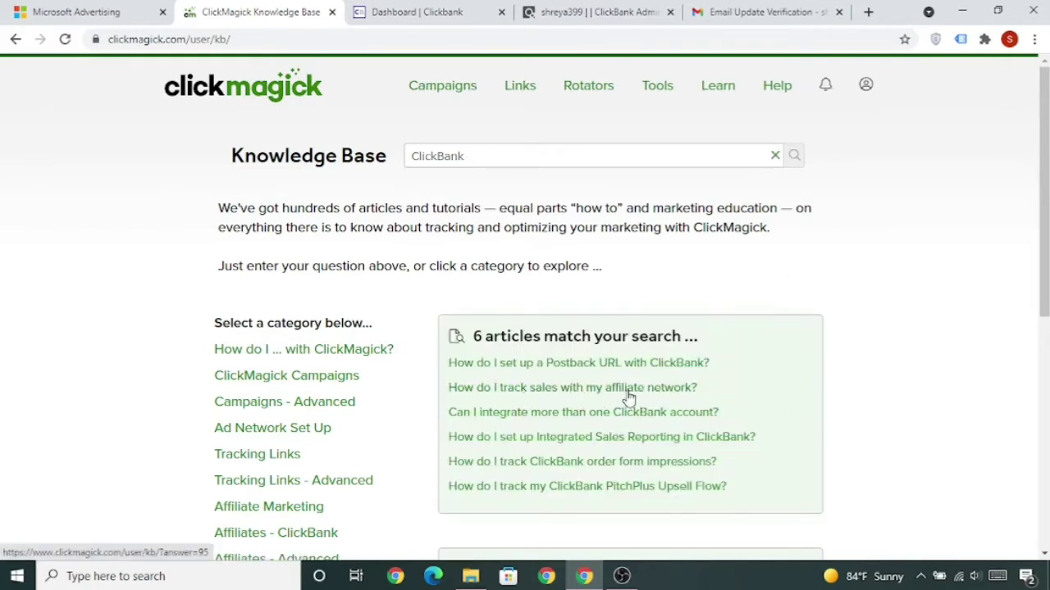
left_click(581, 392)
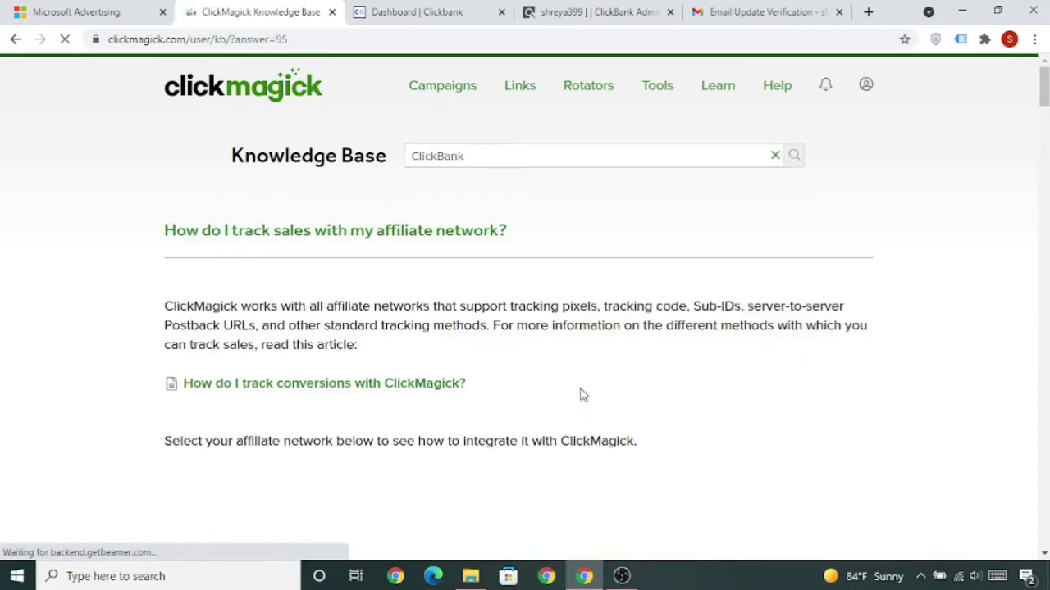
scroll(581, 396, "down", 2)
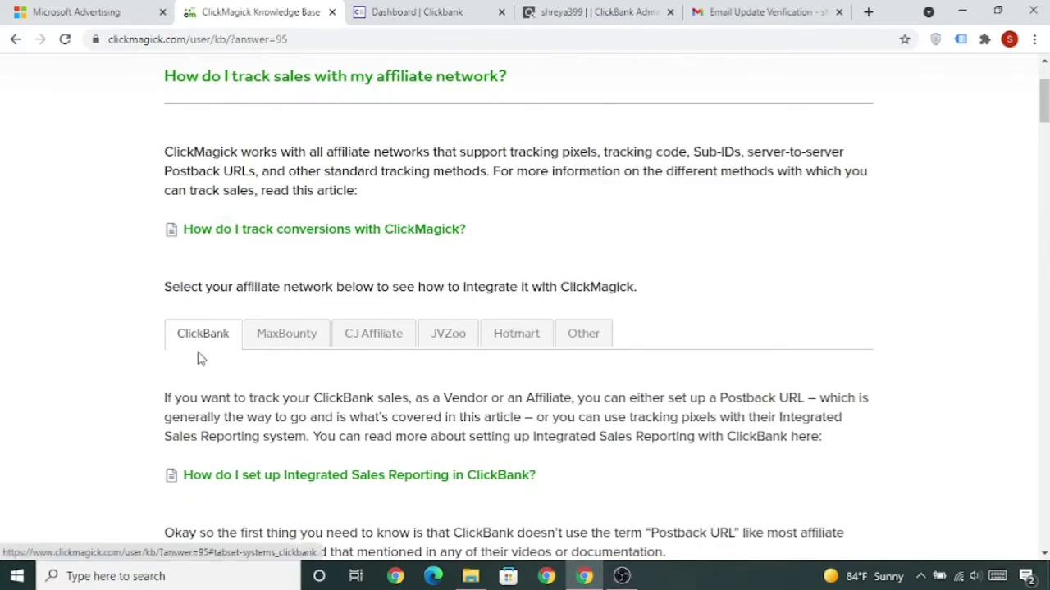
scroll(256, 409, "down", 5)
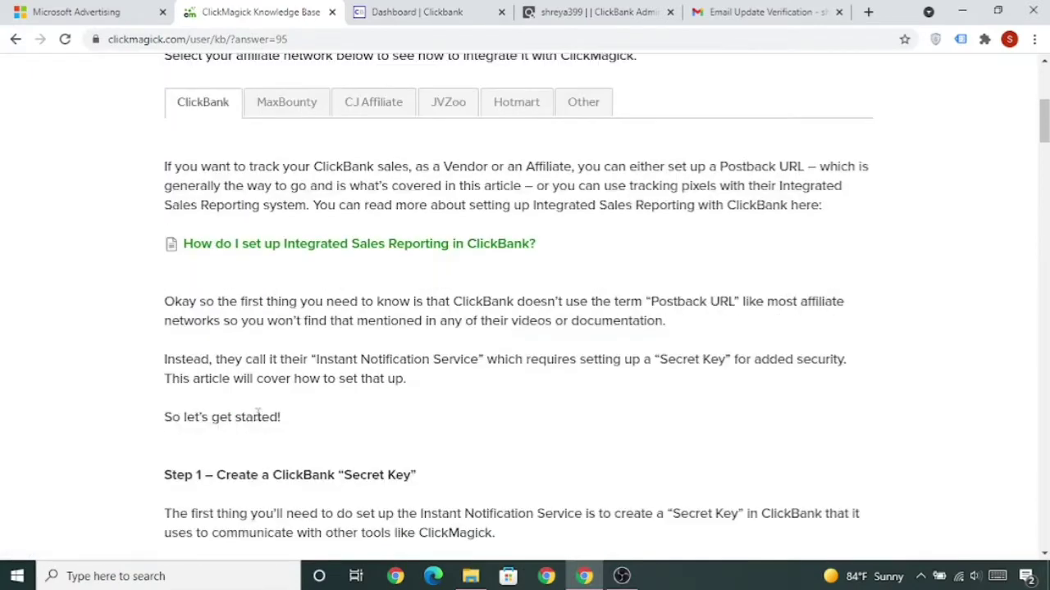
scroll(261, 418, "down", 10)
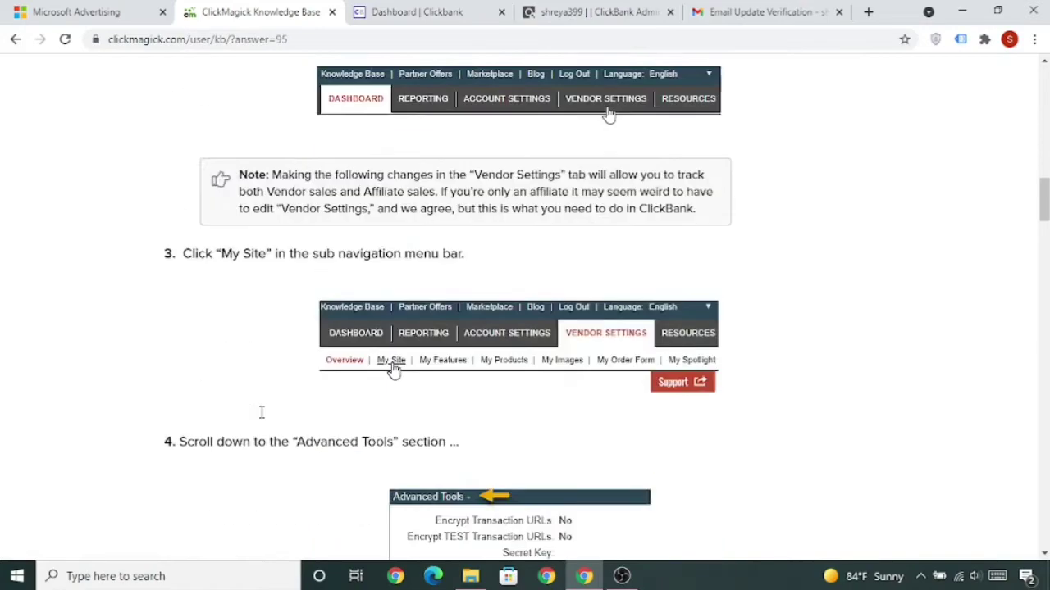
scroll(261, 413, "down", 10)
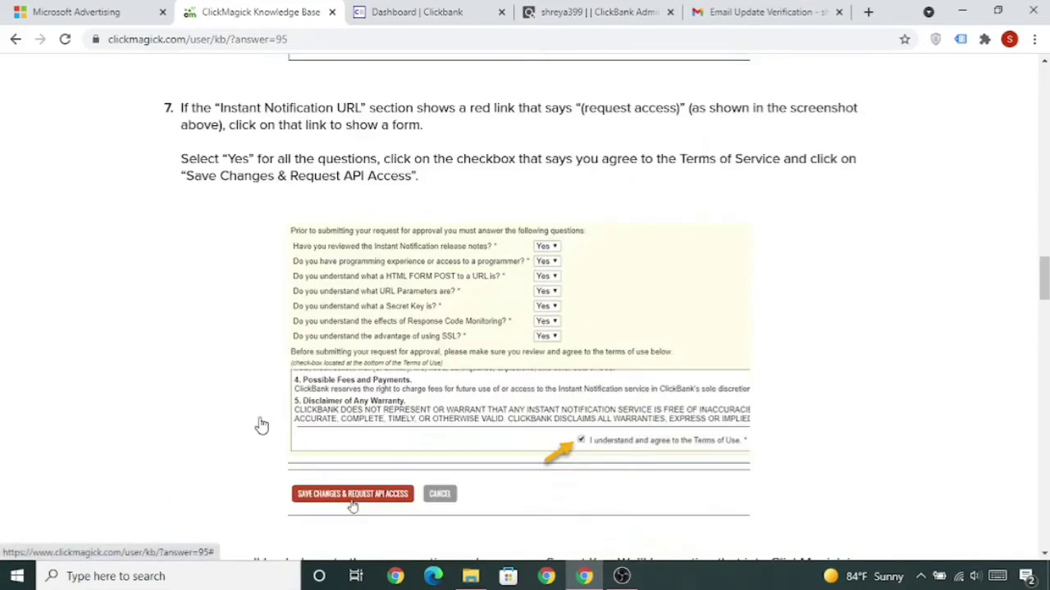
scroll(262, 425, "down", 10)
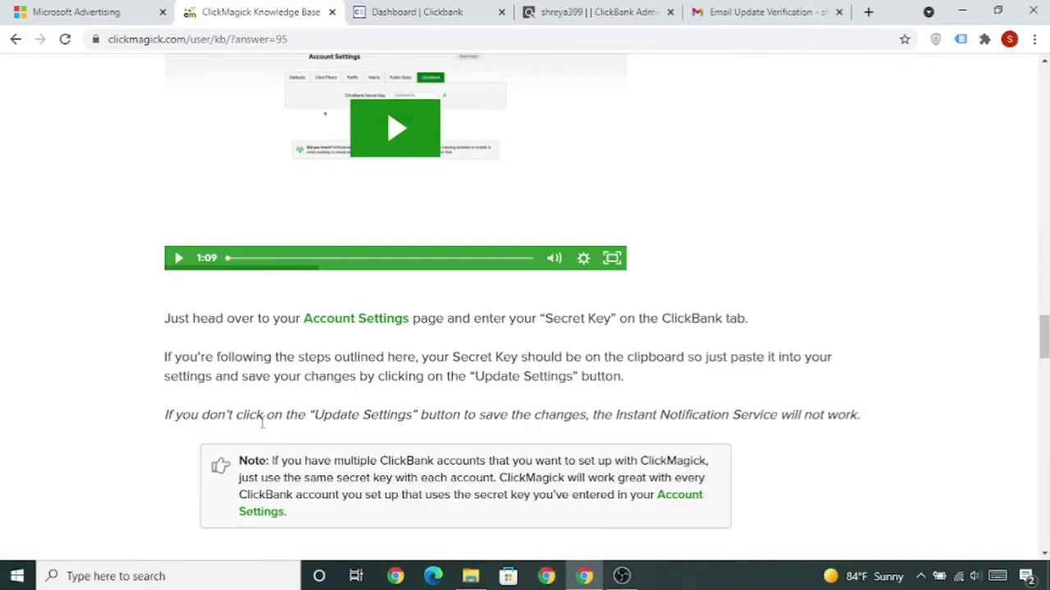
scroll(262, 425, "down", 5)
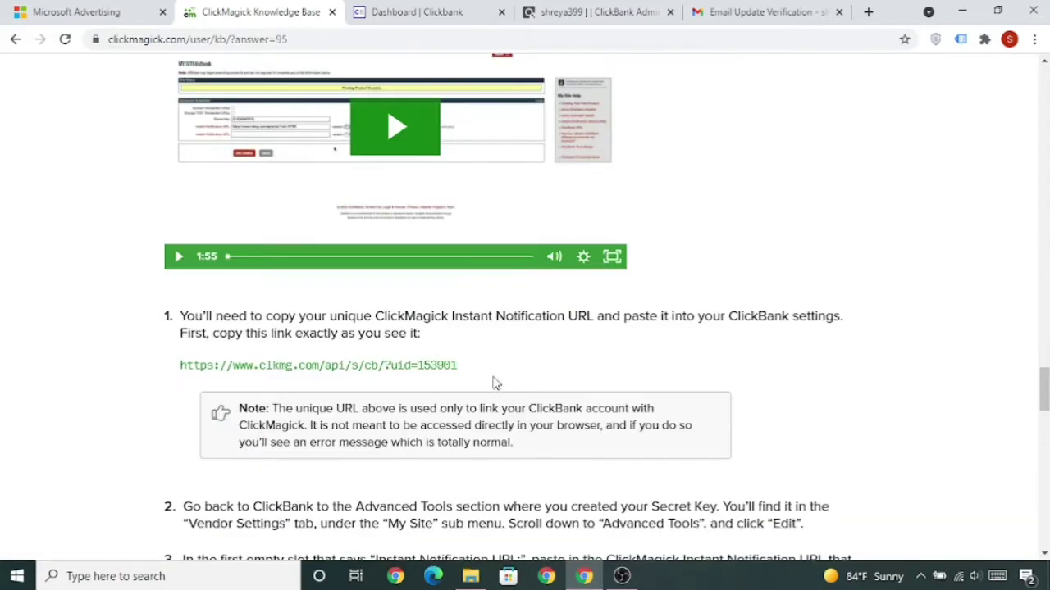
Copy the article's unique Instant Notification URL and return to the ClickBank tab.
left_click_drag(482, 374, 176, 316)
left_click(166, 381)
left_click_drag(175, 375, 185, 367)
left_click(156, 370)
left_click_drag(181, 366, 450, 362)
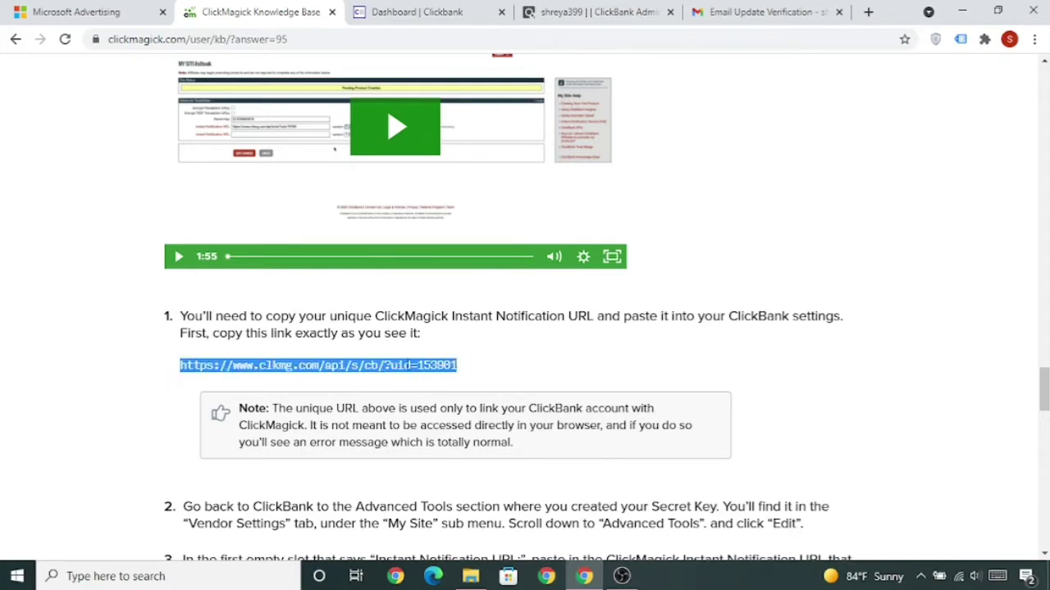
right_click(406, 367)
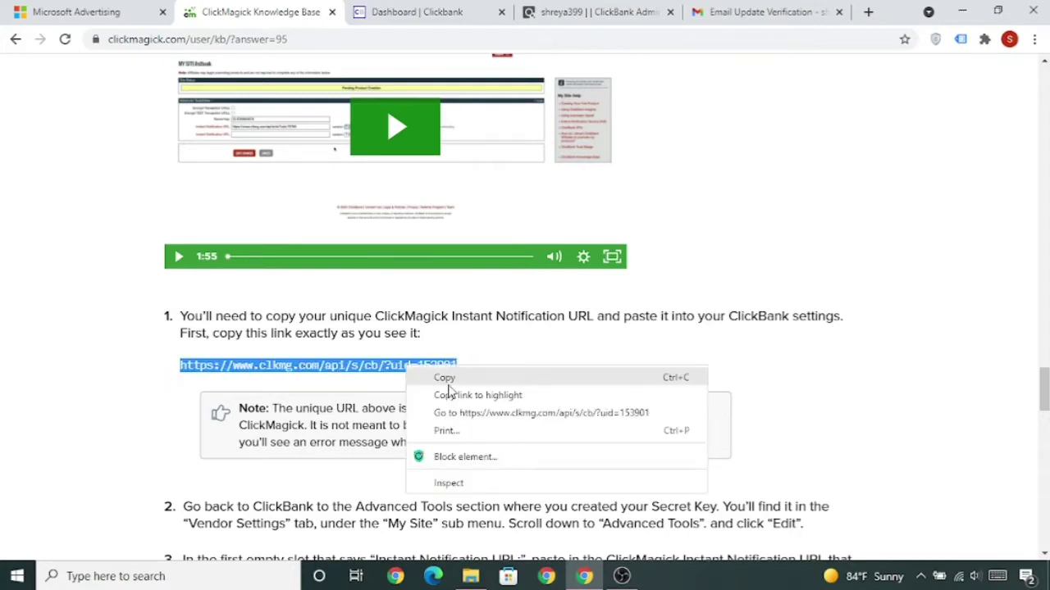
left_click(448, 379)
right_click(430, 361)
left_click(451, 374)
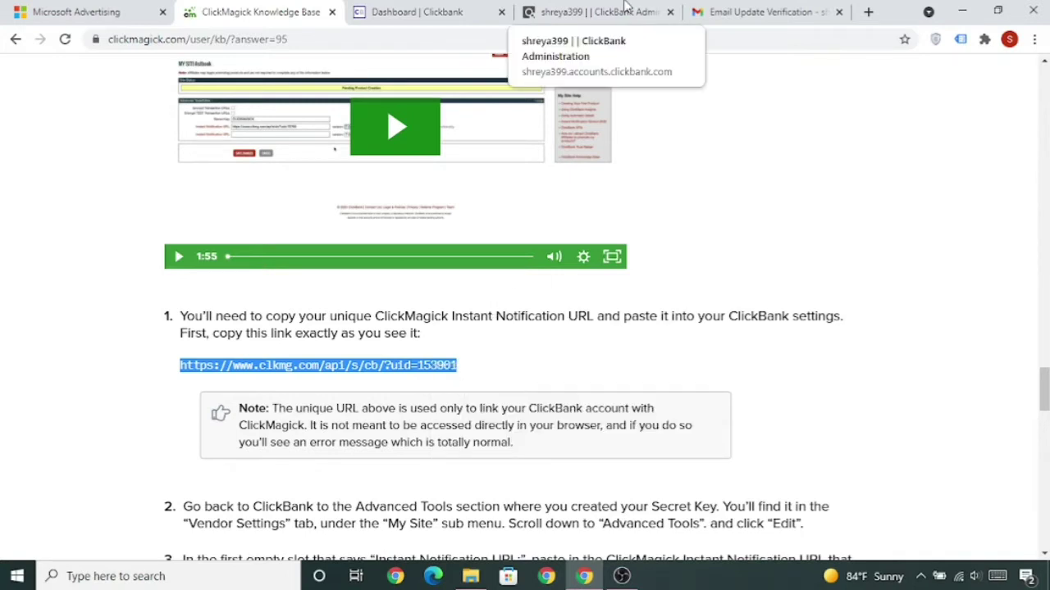
left_click(625, 10)
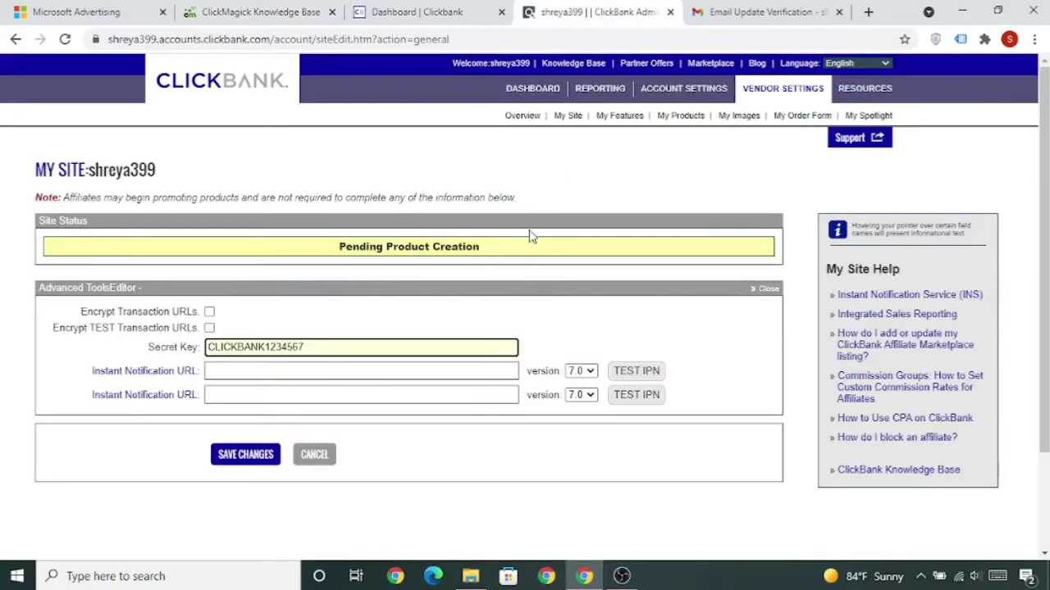
Paste the ClickMagick URL into the Instant Notification URL field and save the changes.
right_click(225, 375)
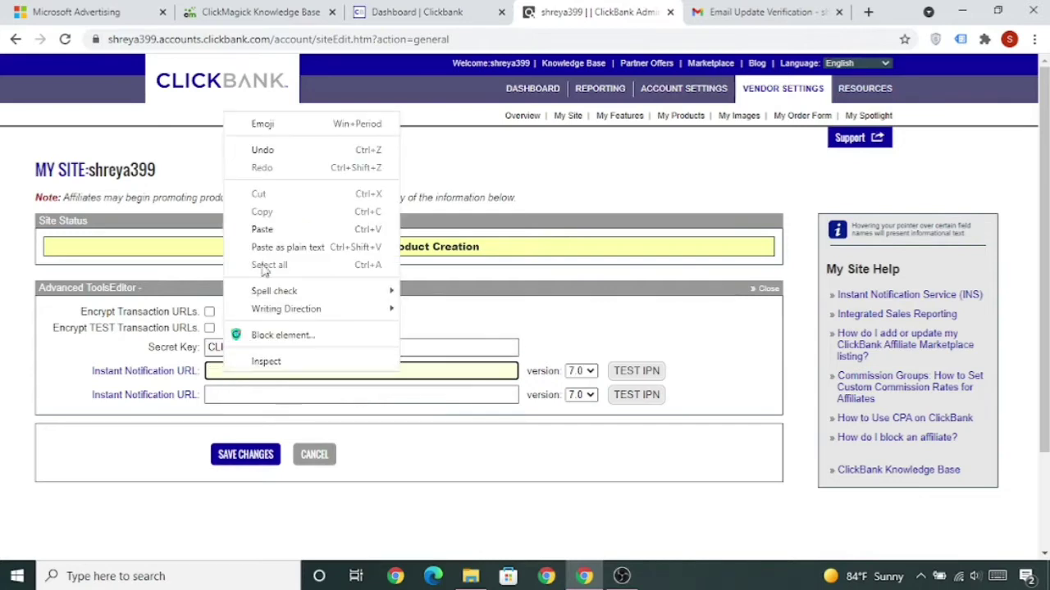
left_click(262, 231)
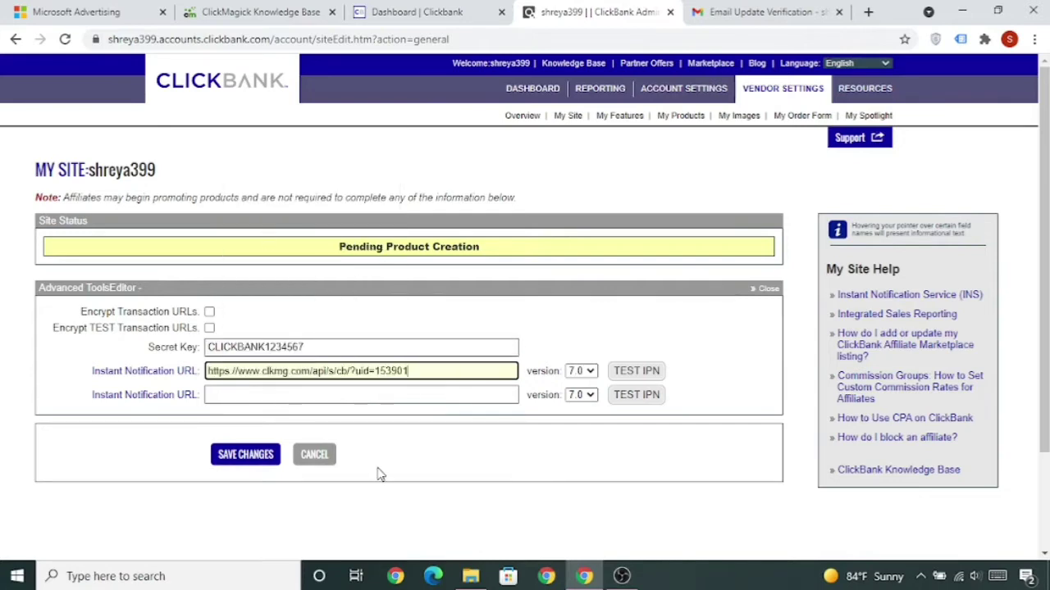
left_click(246, 456)
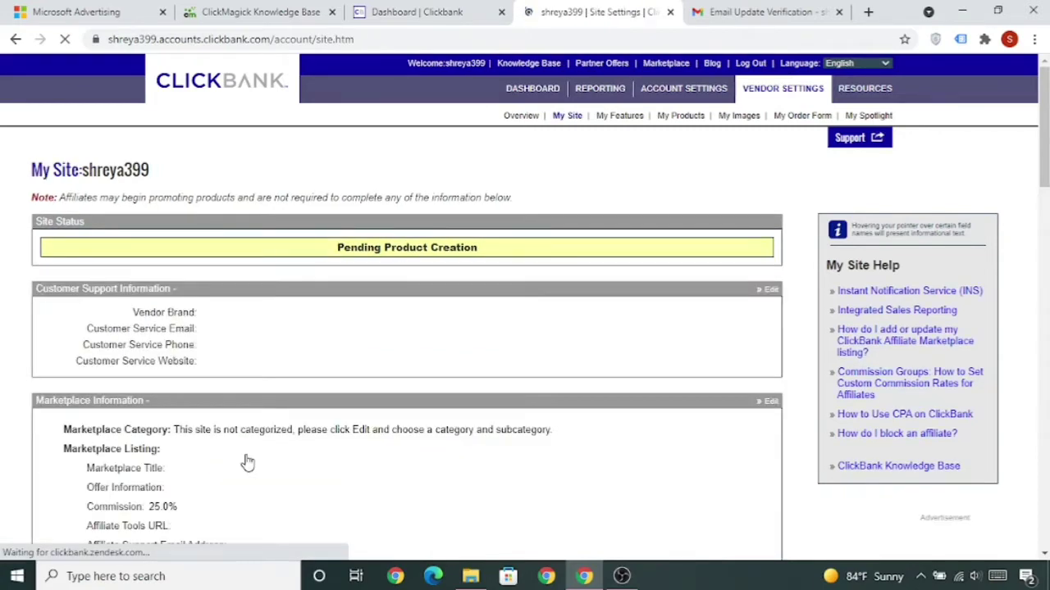
Reopen the Advanced Tools editor in ClickBank's settings.
scroll(468, 430, "down", 10)
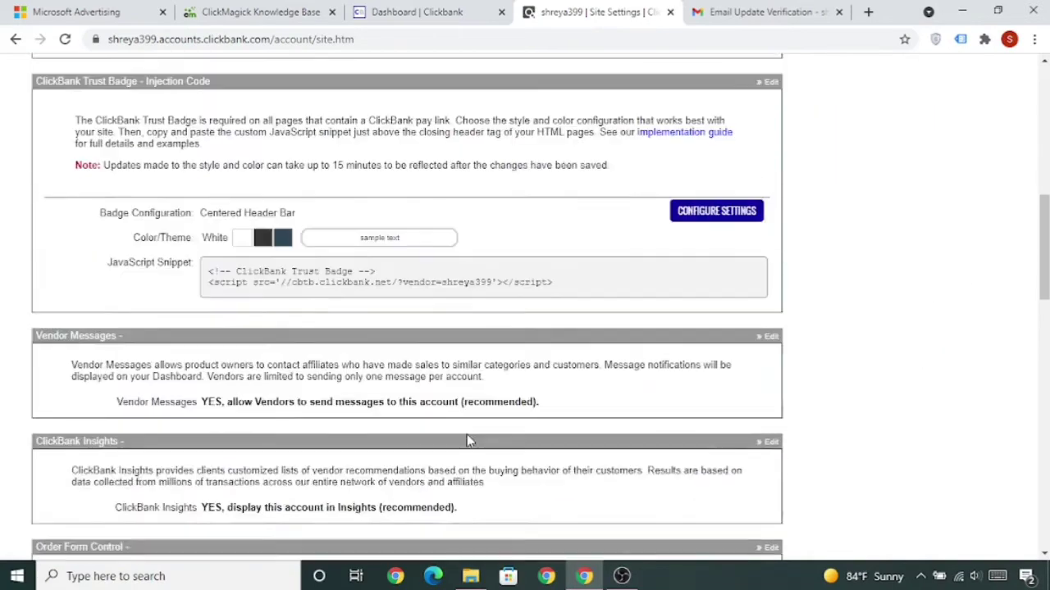
scroll(468, 441, "down", 8)
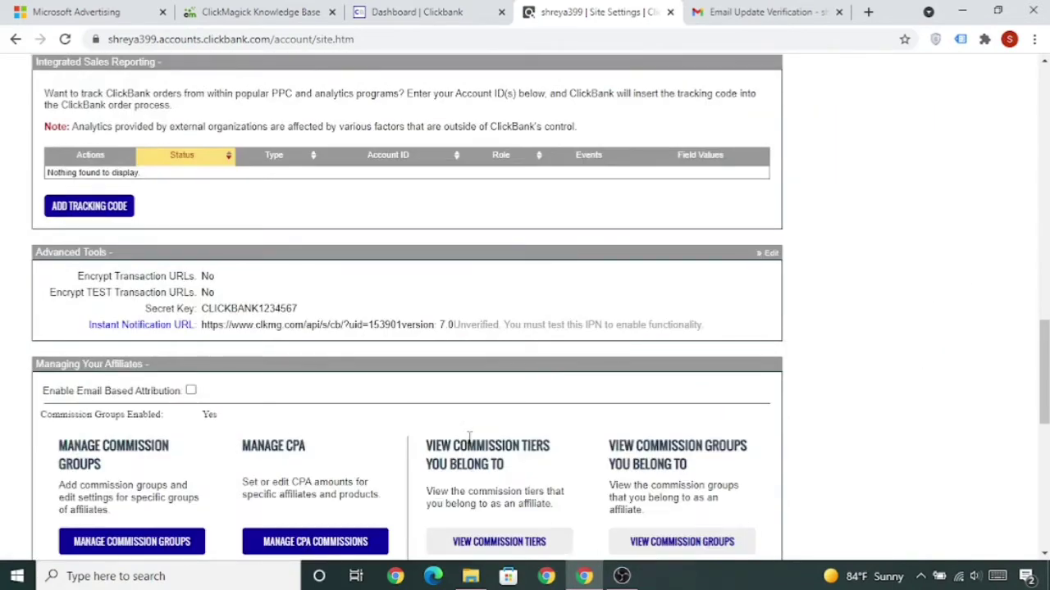
left_click(773, 255)
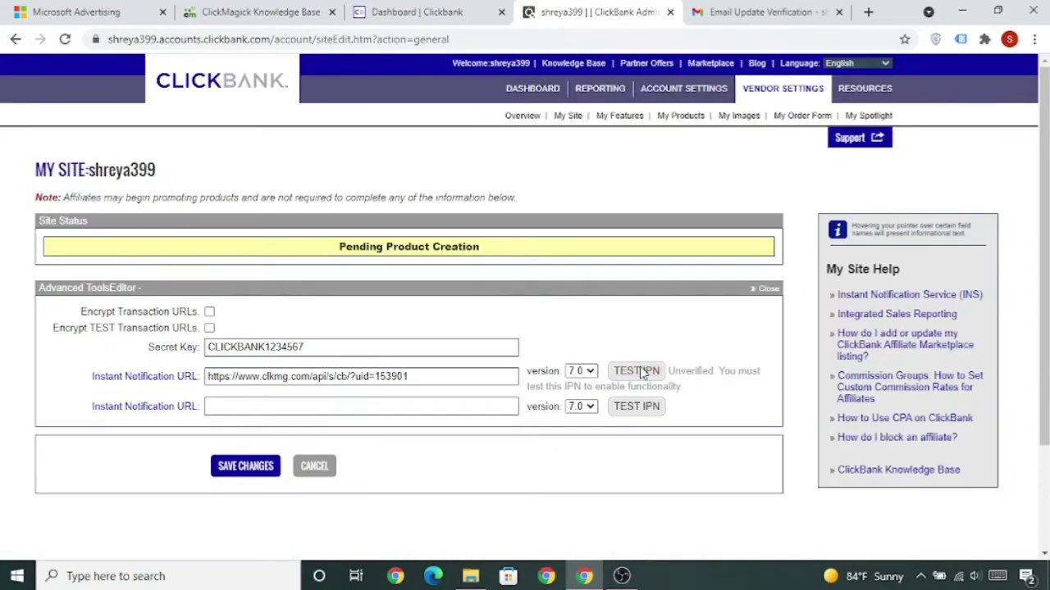
Keep IPN version 7.0, test the notification URL until it's Verified, and save.
left_click(588, 373)
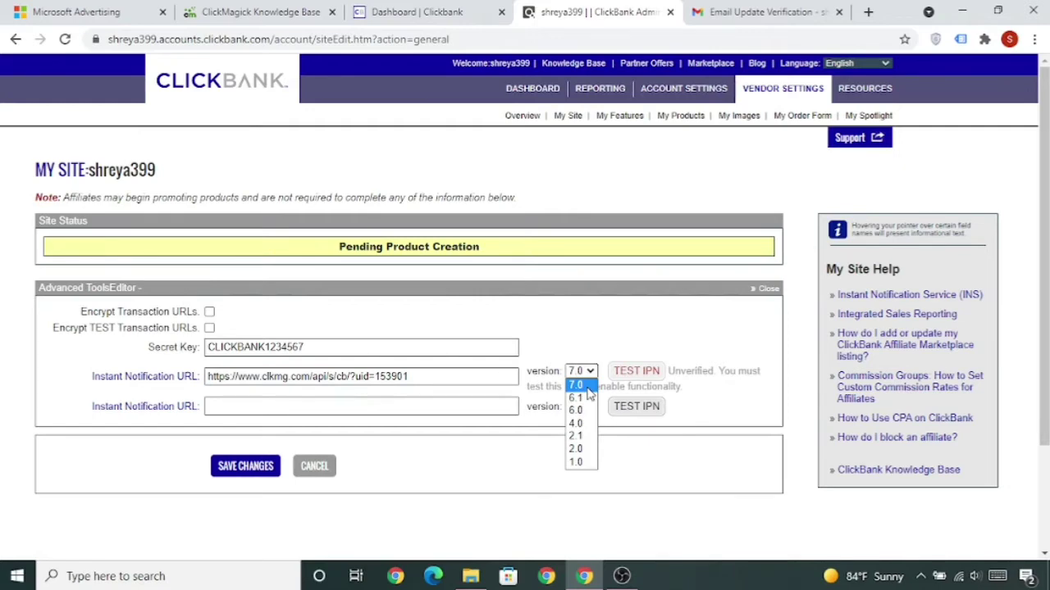
left_click(628, 351)
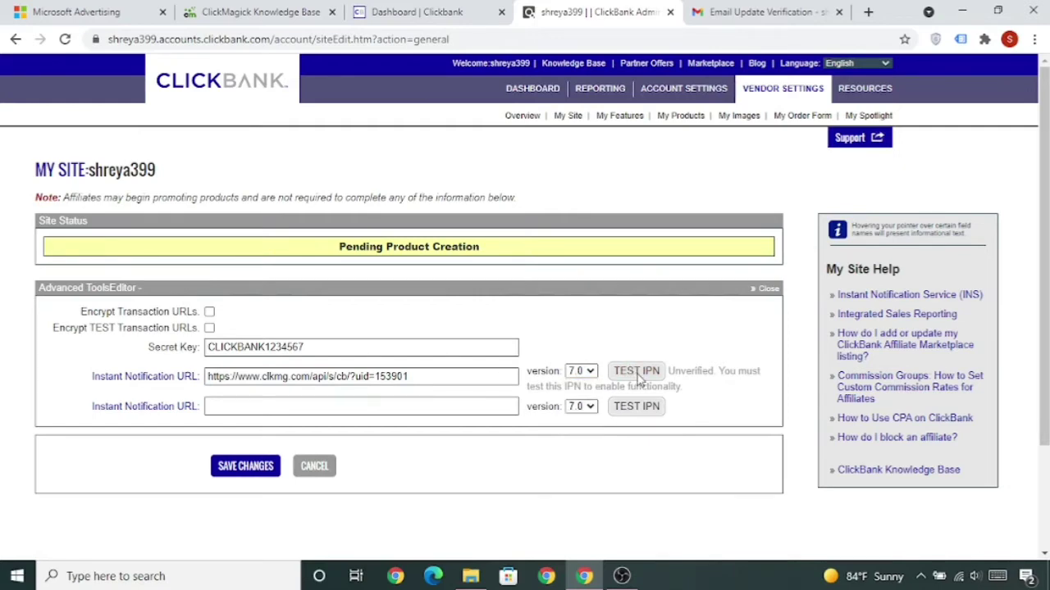
left_click(644, 377)
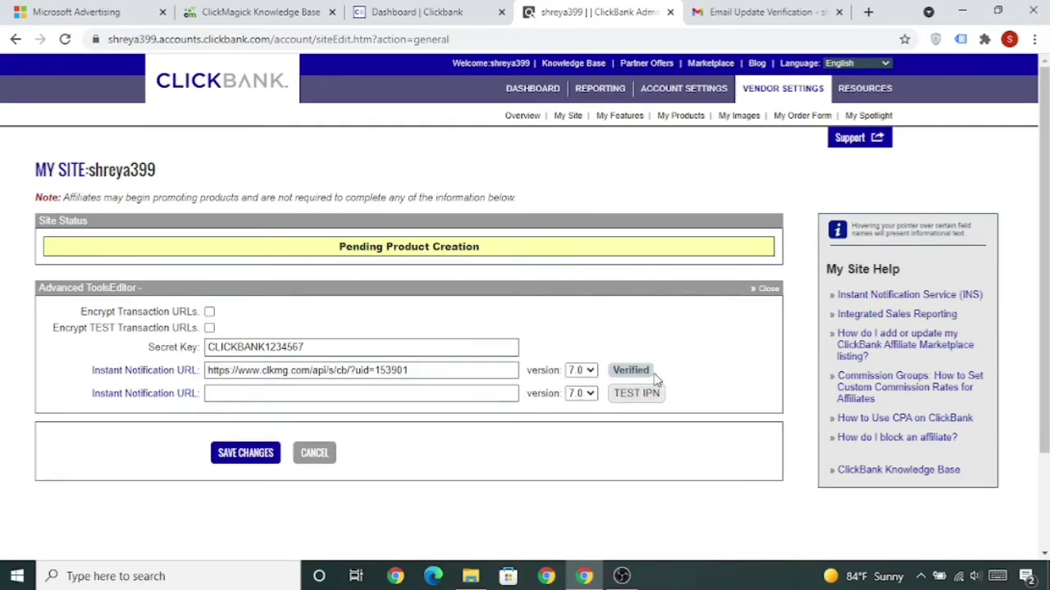
left_click(245, 453)
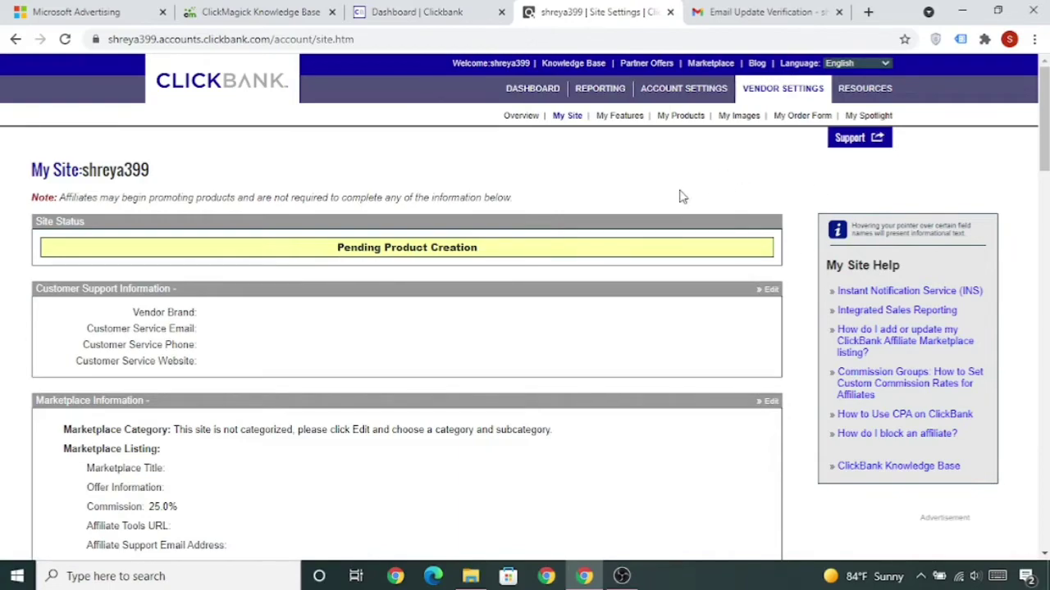
Go from the ClickMagick Knowledge Base article to the Stats At A Glance dashboard.
left_click(231, 11)
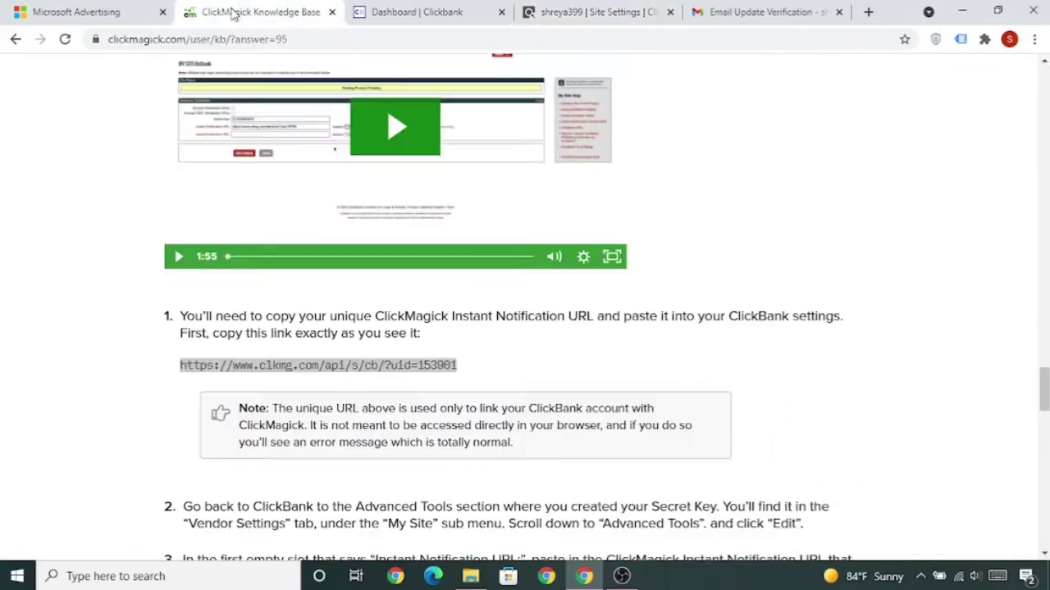
scroll(584, 275, "up", 3)
scroll(414, 203, "up", 20)
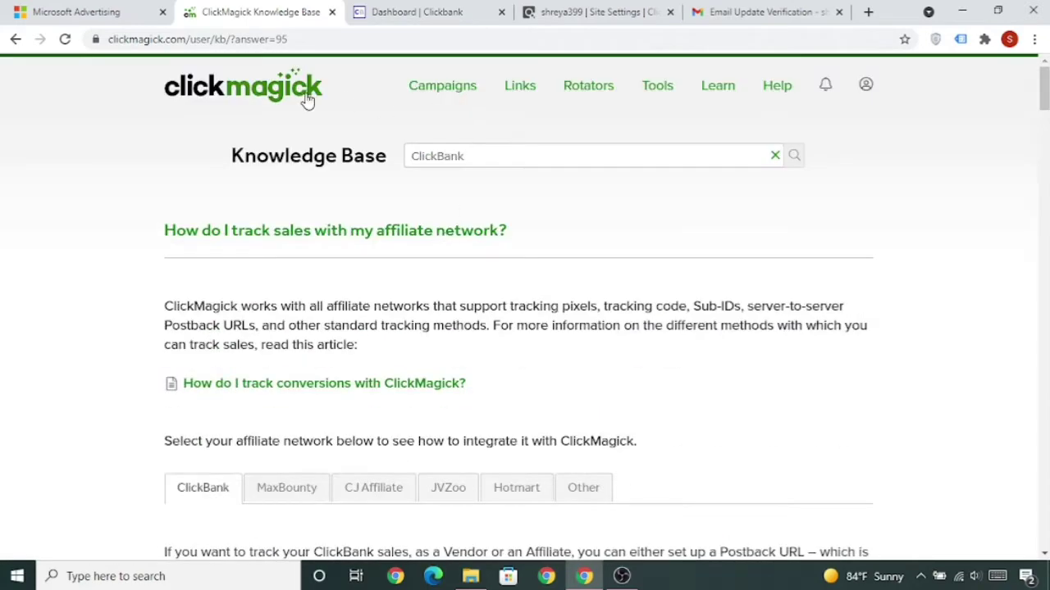
left_click(305, 100)
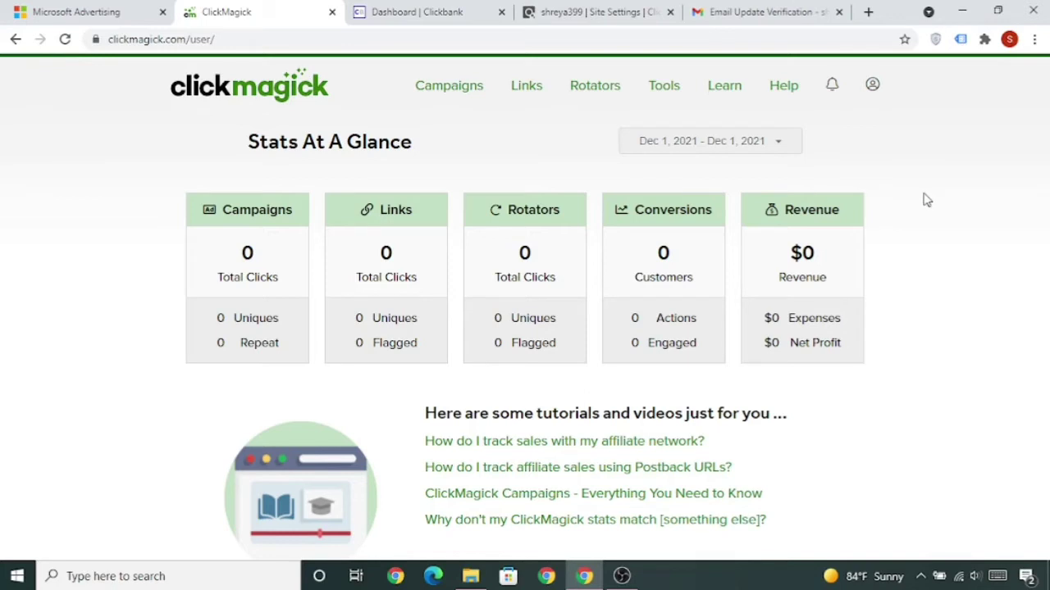
Close the ClickBank Site Settings tab and then restore it with Reopen closed tab.
left_click(670, 12)
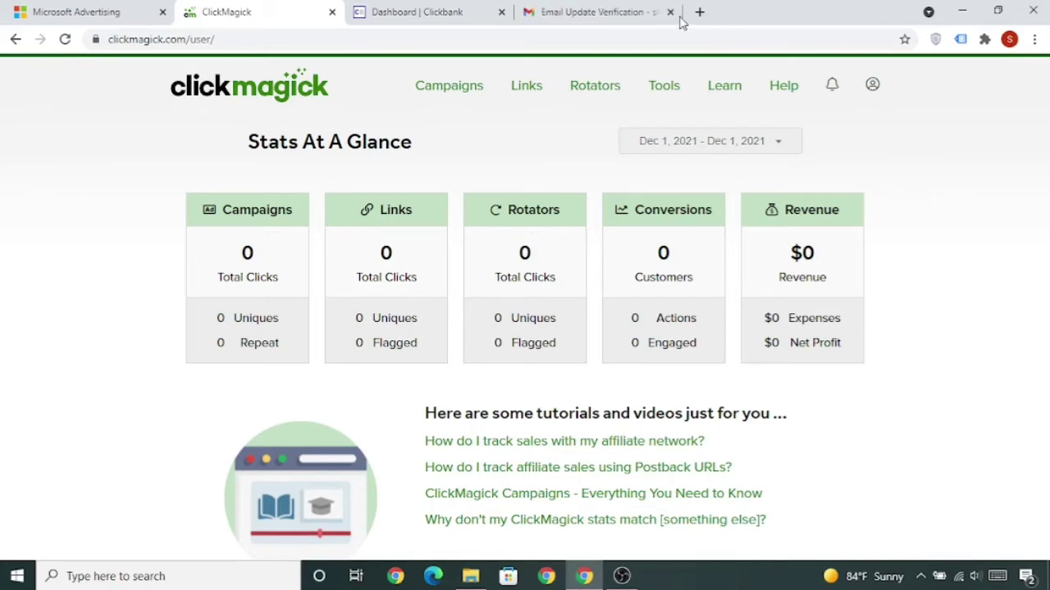
right_click(833, 17)
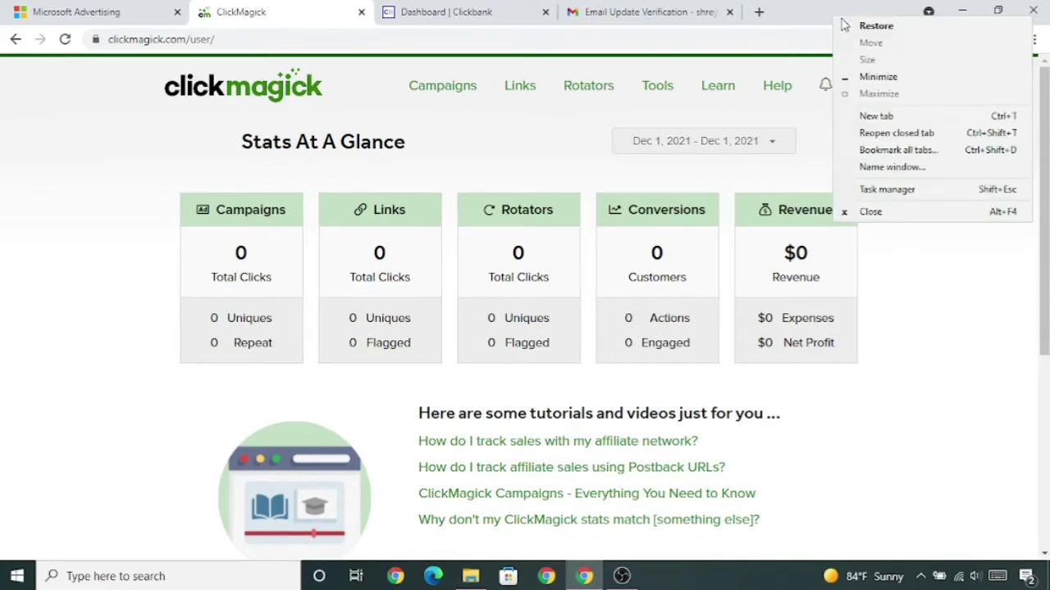
left_click(890, 134)
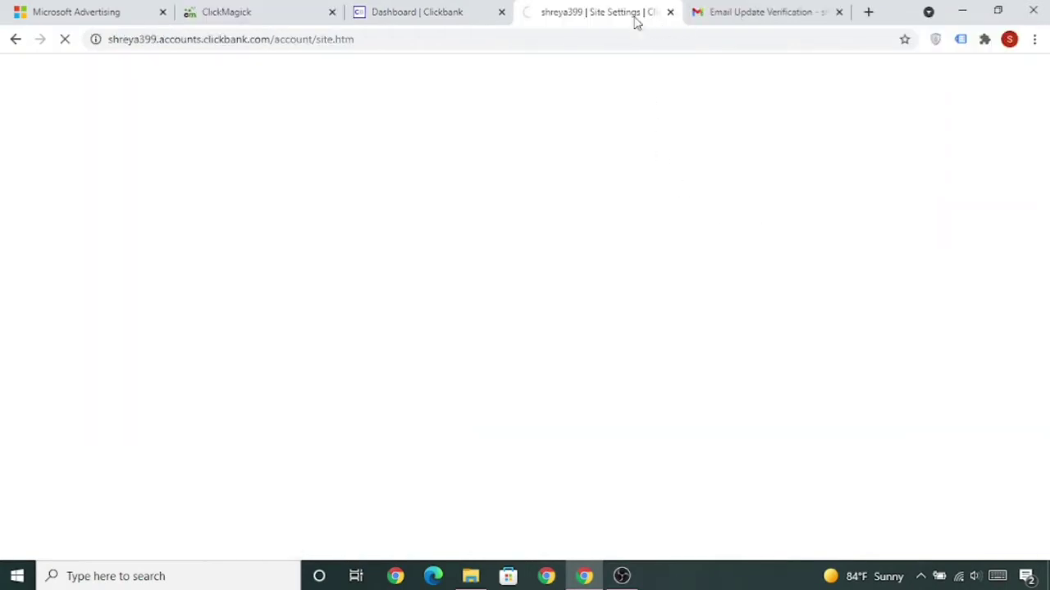
Close the email verification and Site Settings tabs and open the vendor account's Marketplace.
left_click(741, 13)
left_click(839, 11)
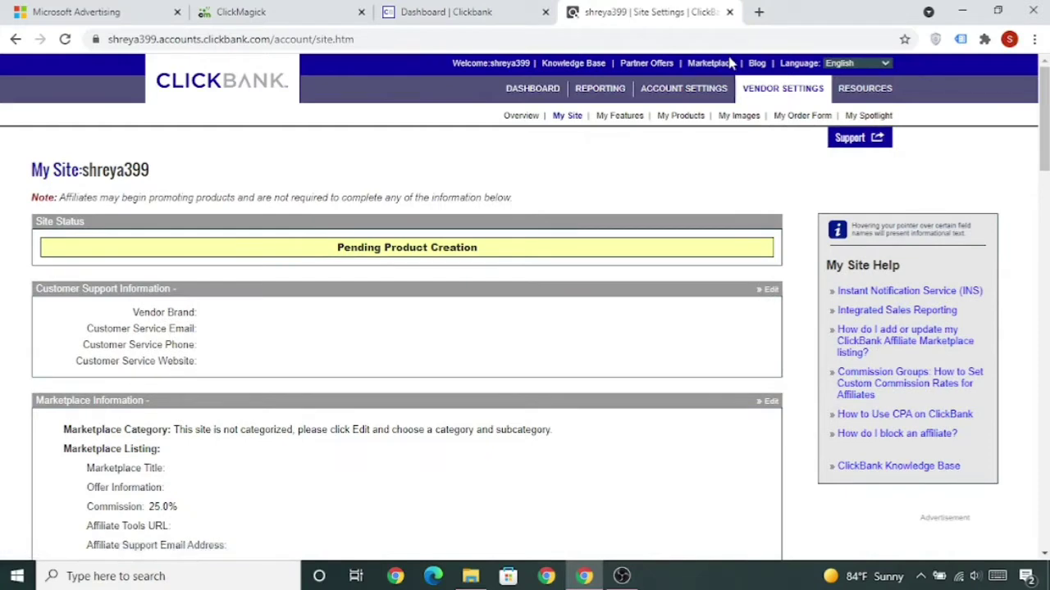
left_click(729, 13)
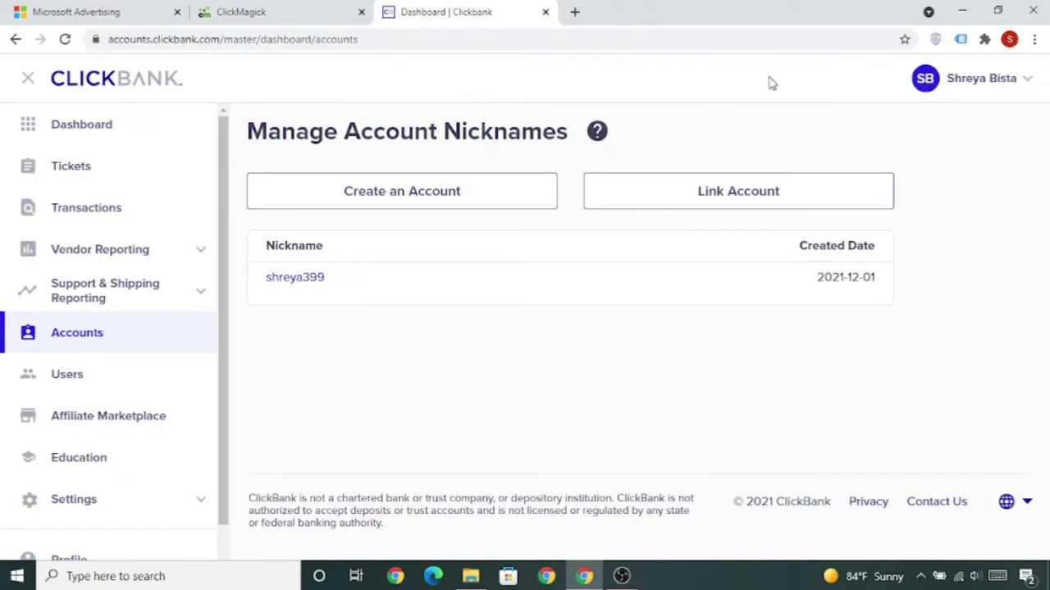
left_click(302, 281)
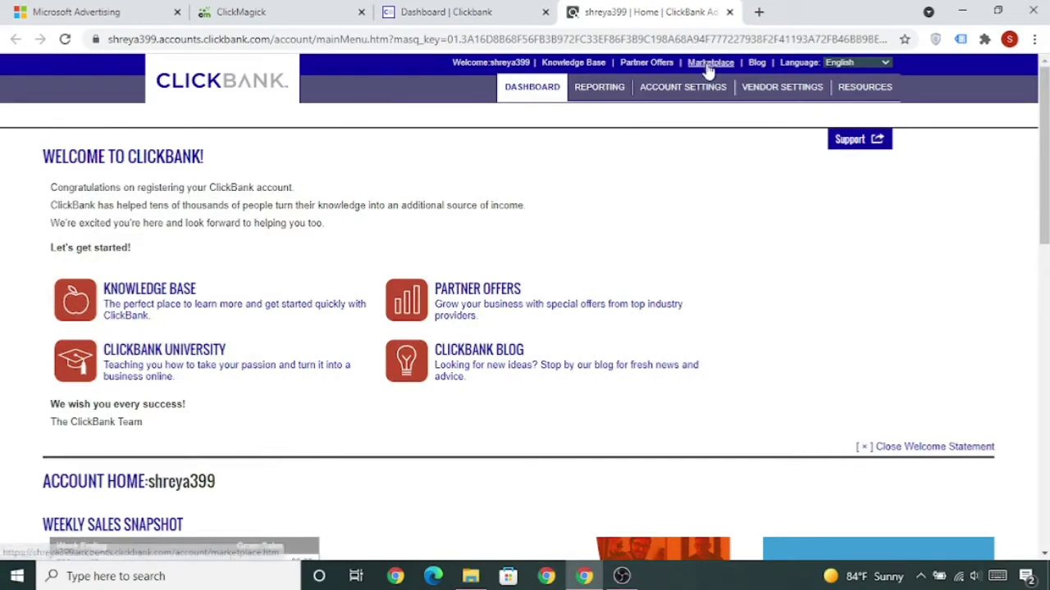
left_click(711, 64)
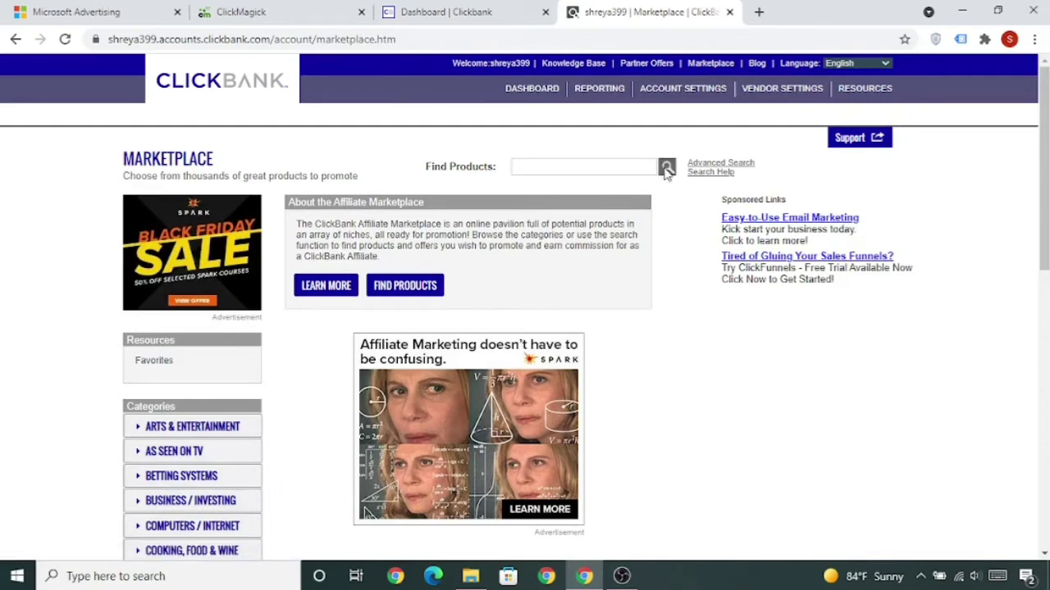
Search all 2964 Marketplace products and sort the results by Gravity, high to low.
left_click(666, 167)
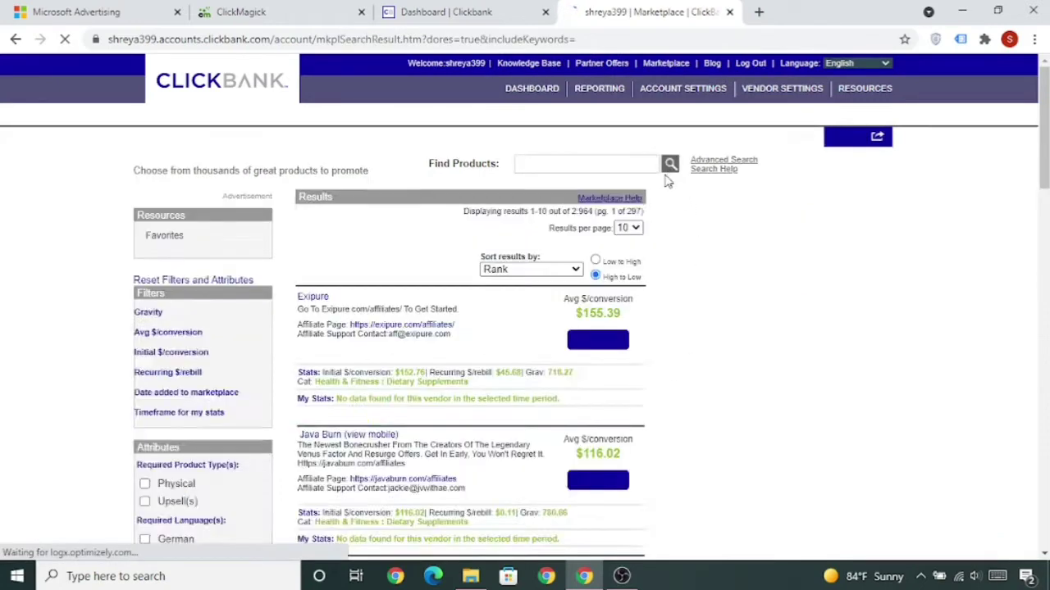
scroll(666, 340, "down", 3)
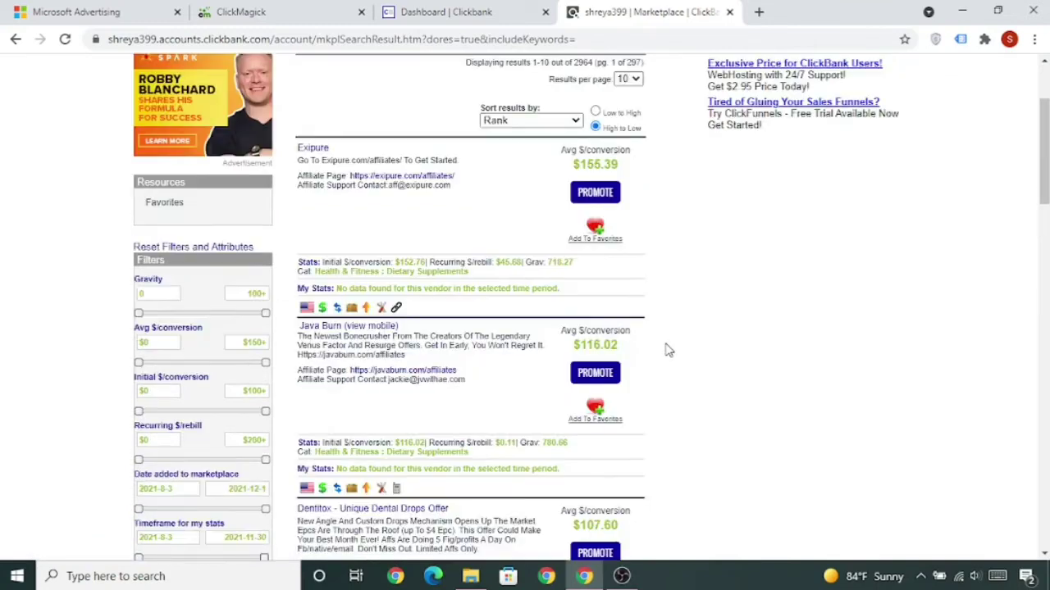
scroll(669, 350, "up", 3)
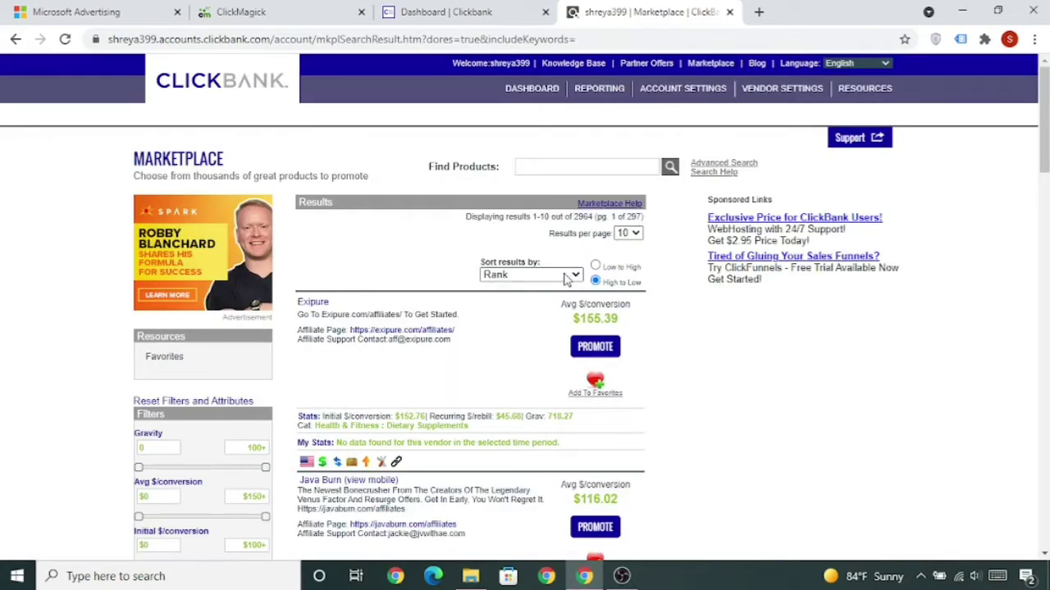
left_click(537, 276)
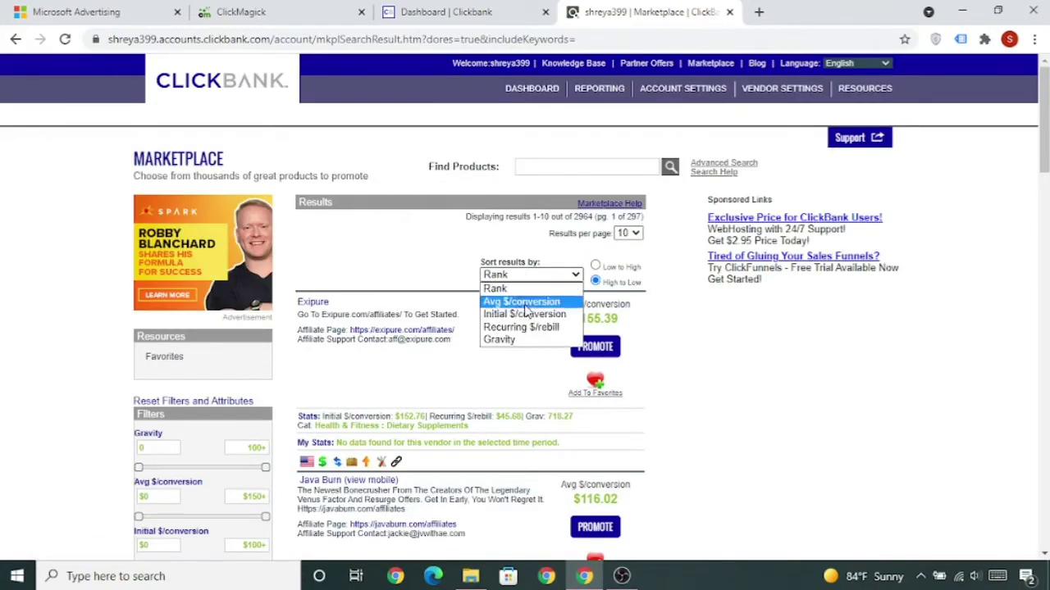
left_click(522, 340)
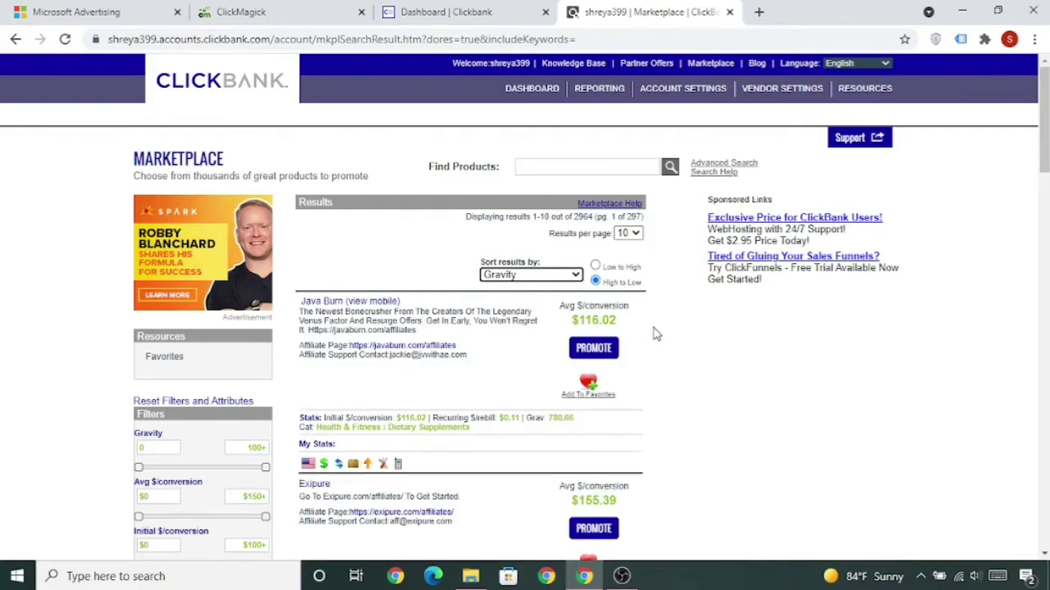
Find Okinawa Flat Belly Tonic in the results and choose to promote it.
scroll(654, 329, "down", 3)
scroll(655, 334, "down", 3)
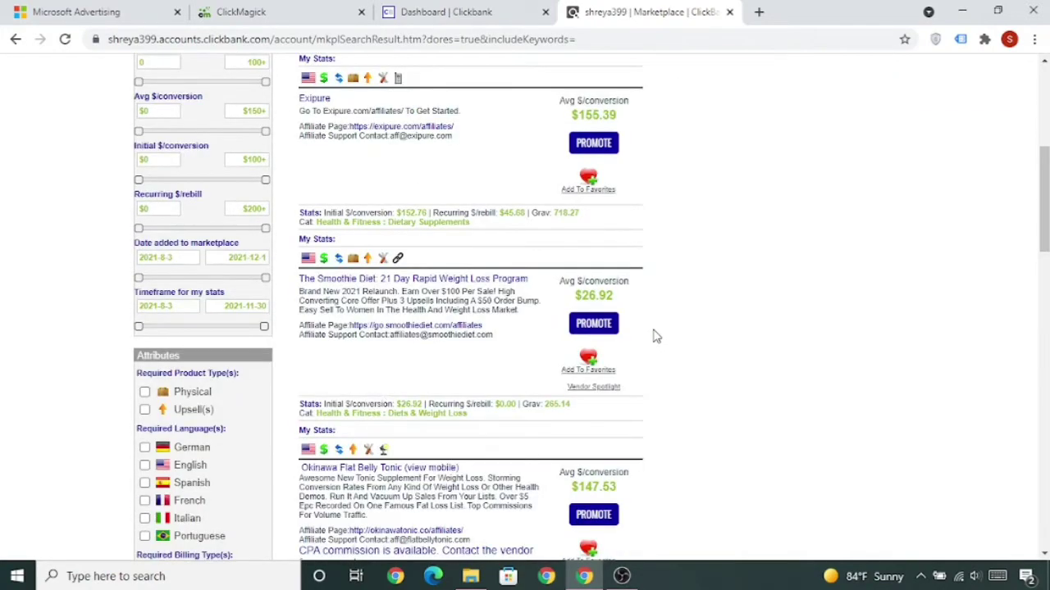
scroll(656, 336, "down", 3)
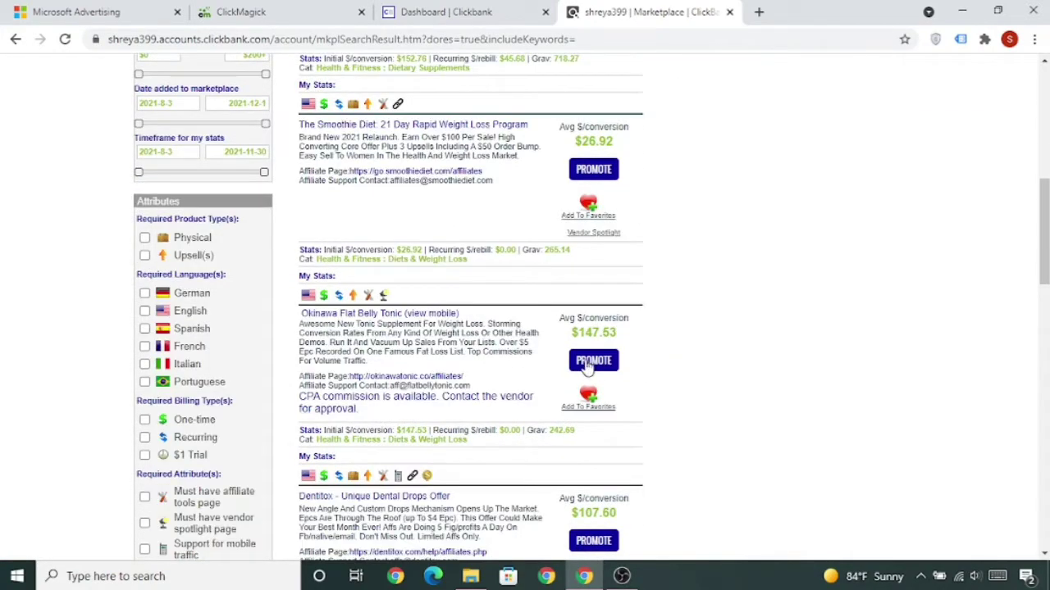
left_click(592, 362)
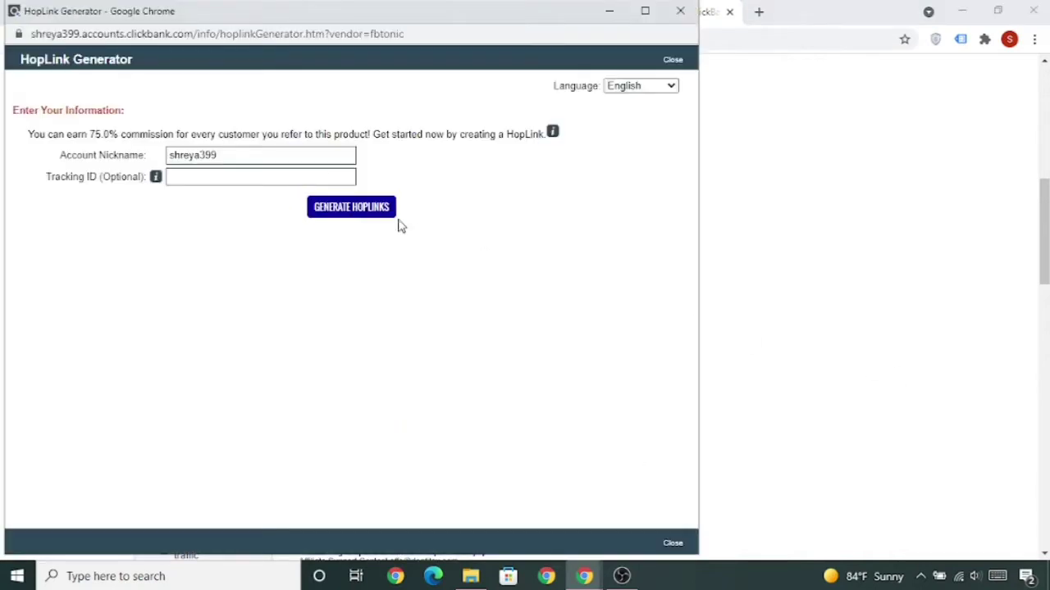
Generate and copy the encrypted HopLink for Okinawa Flat Belly Tonic, then go to ClickMagick.
left_click(361, 213)
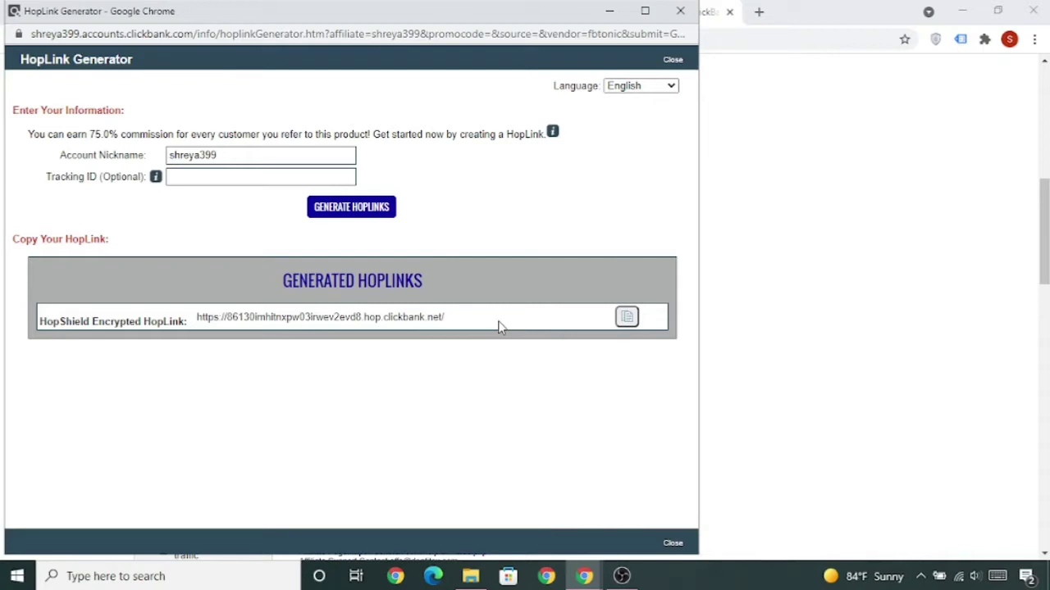
left_click(627, 318)
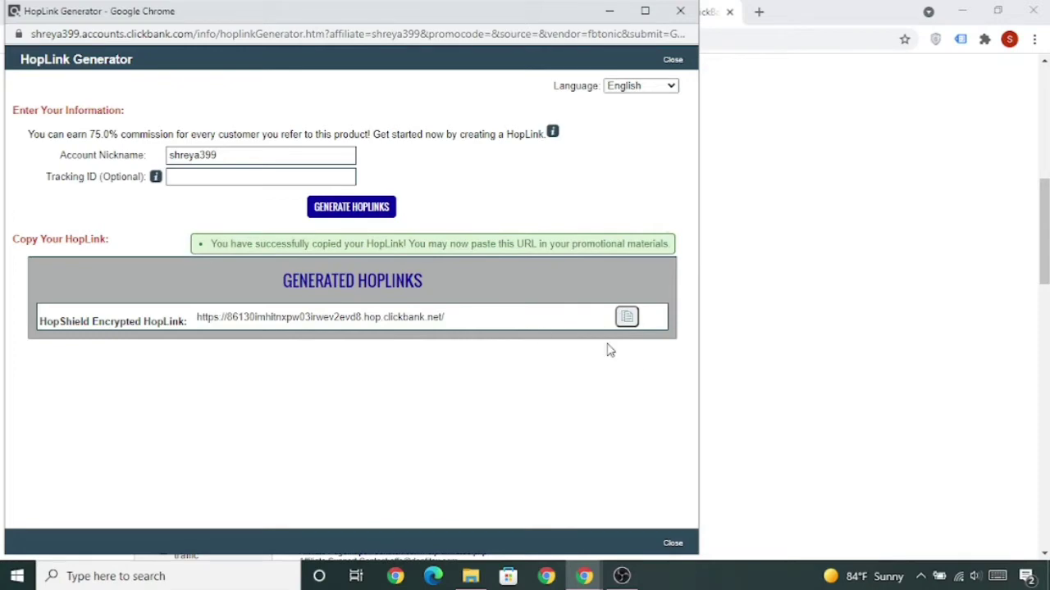
left_click(763, 135)
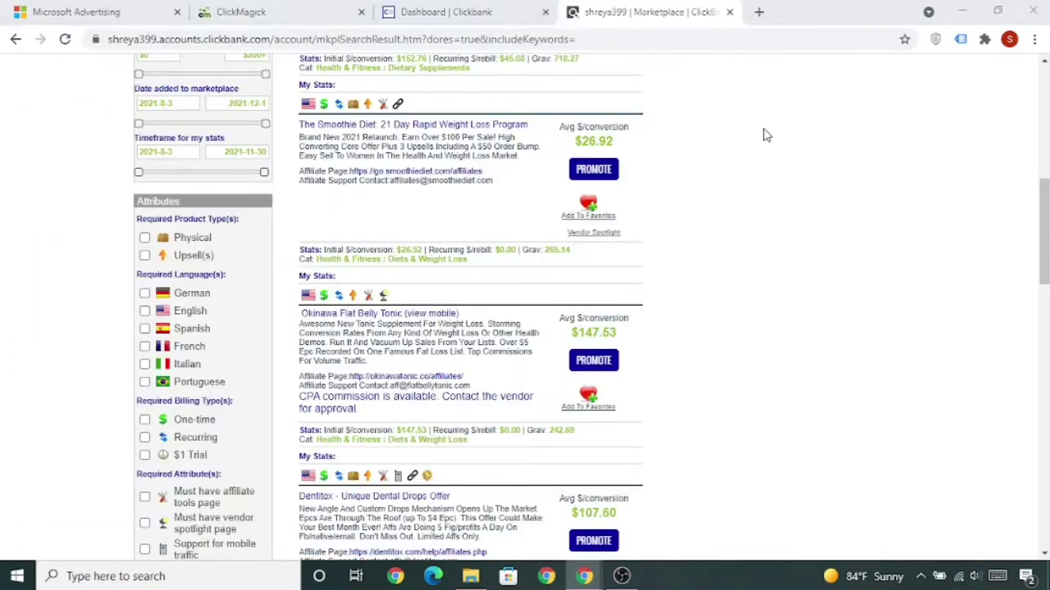
left_click(312, 10)
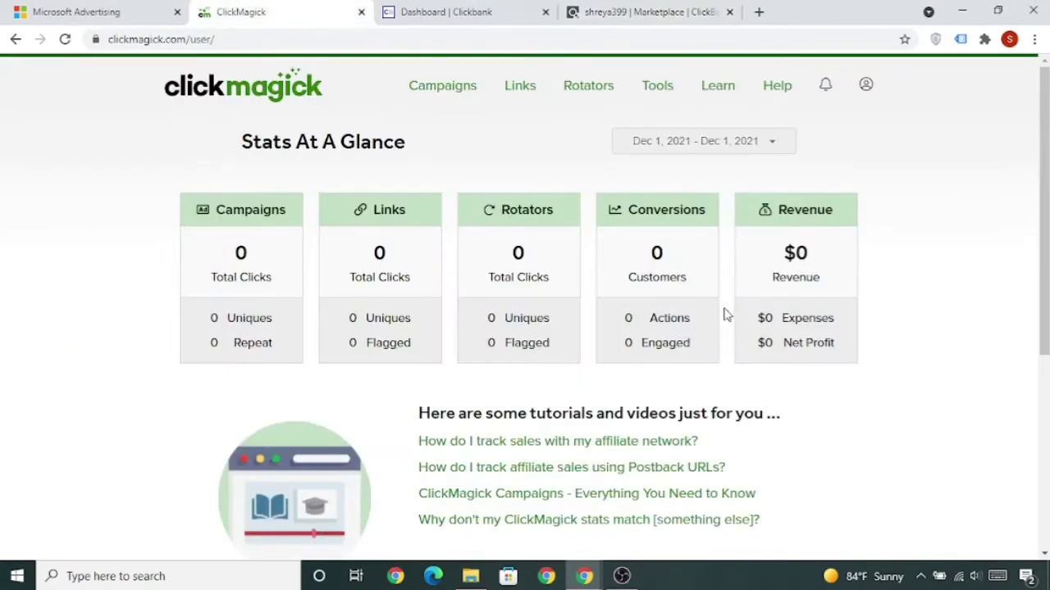
Switch to the '$2 Billion Wall St' Journal letter tab.
left_click(663, 13)
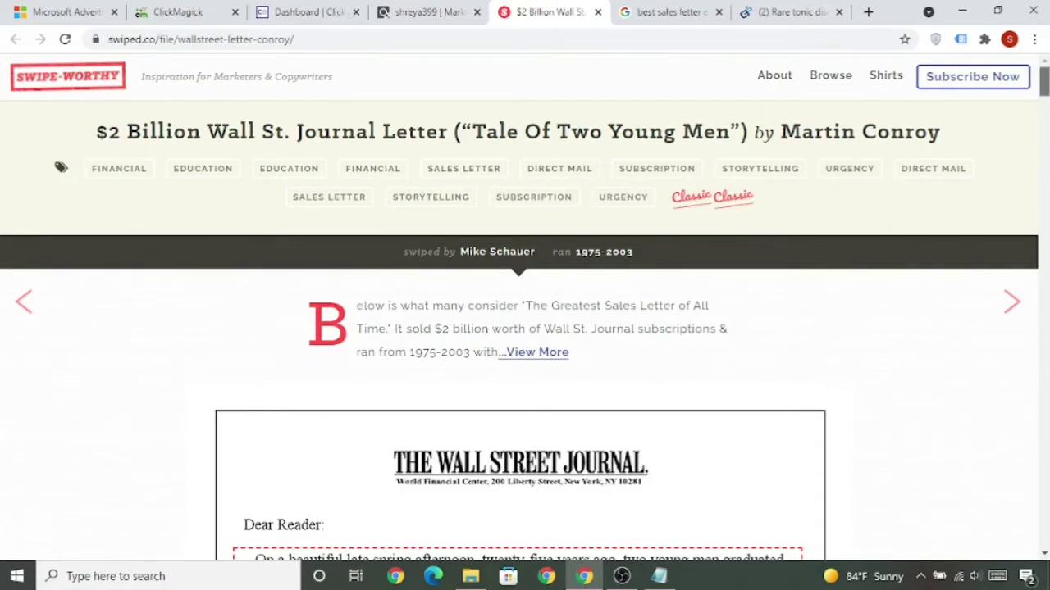
Read through the annotated Wall St. Journal letter, then return to the ClickBank marketplace results.
left_click_drag(1044, 82, 1044, 105)
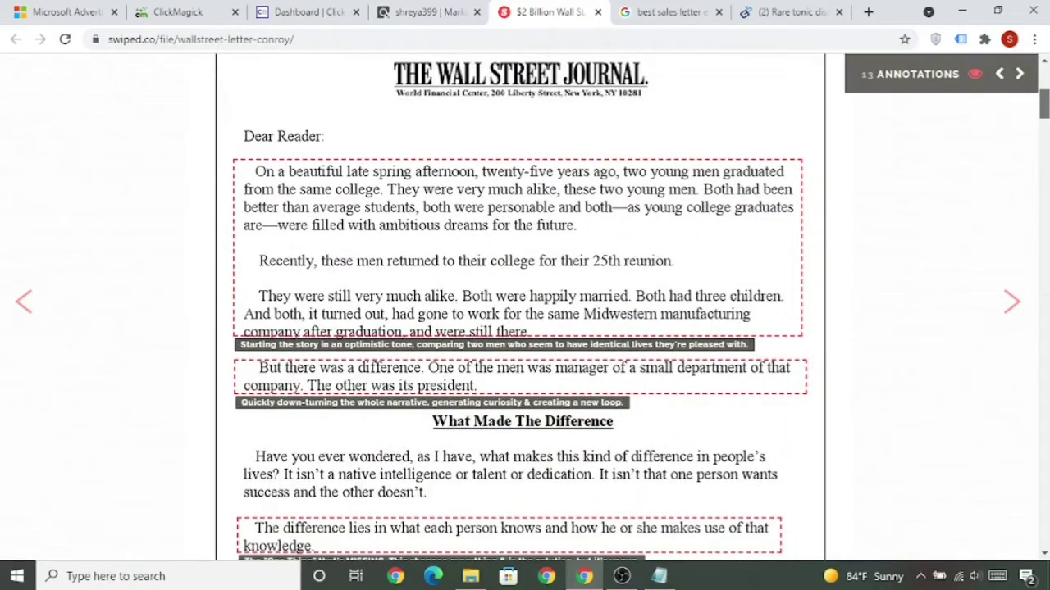
mouse_move(1044, 106)
left_mouse_down()
mouse_move(1044, 178)
mouse_move(1044, 92)
left_mouse_up()
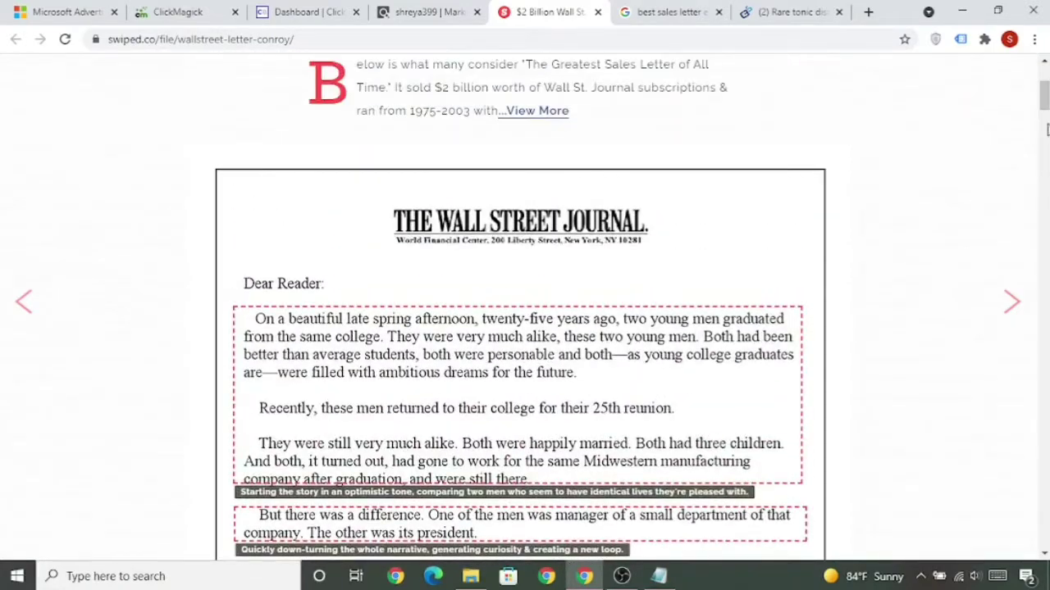
scroll(952, 298, "up", 1)
scroll(916, 330, "down", 1)
scroll(850, 331, "down", 5)
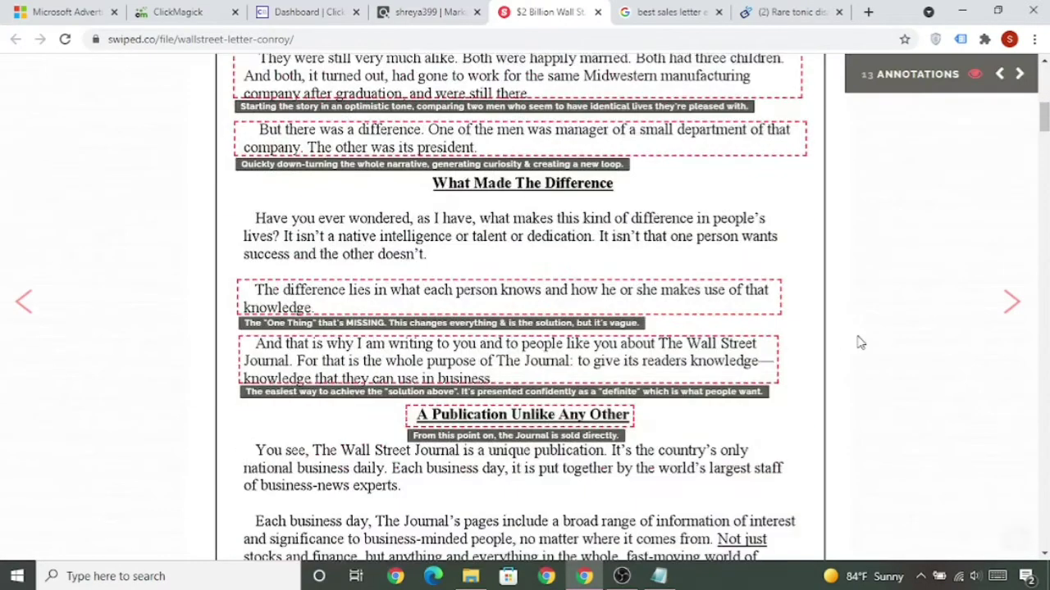
scroll(868, 367, "up", 8)
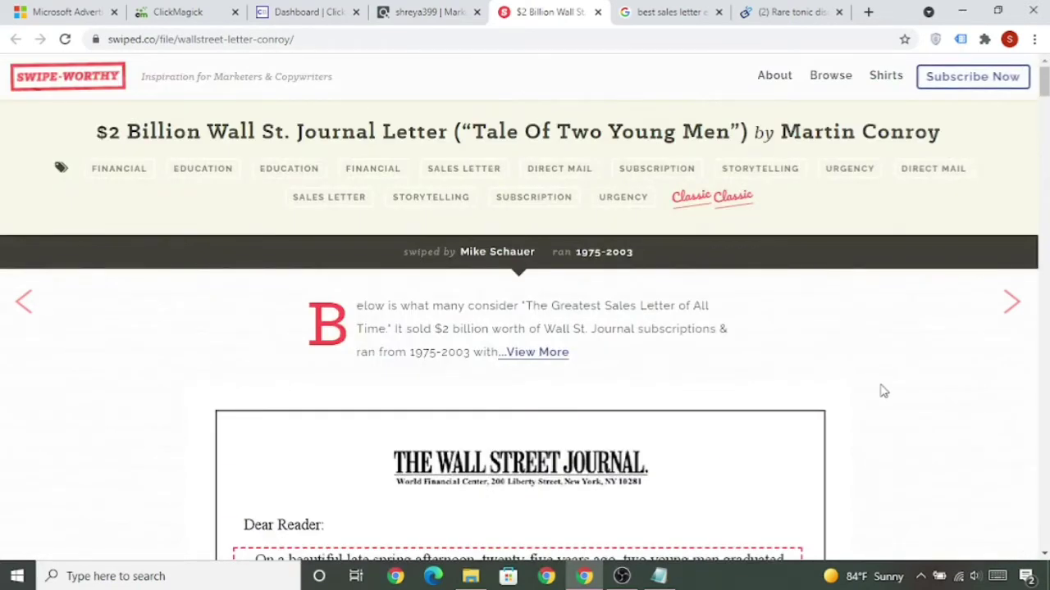
key("ctrl+shift+Tab")
scroll(783, 328, "up", 4)
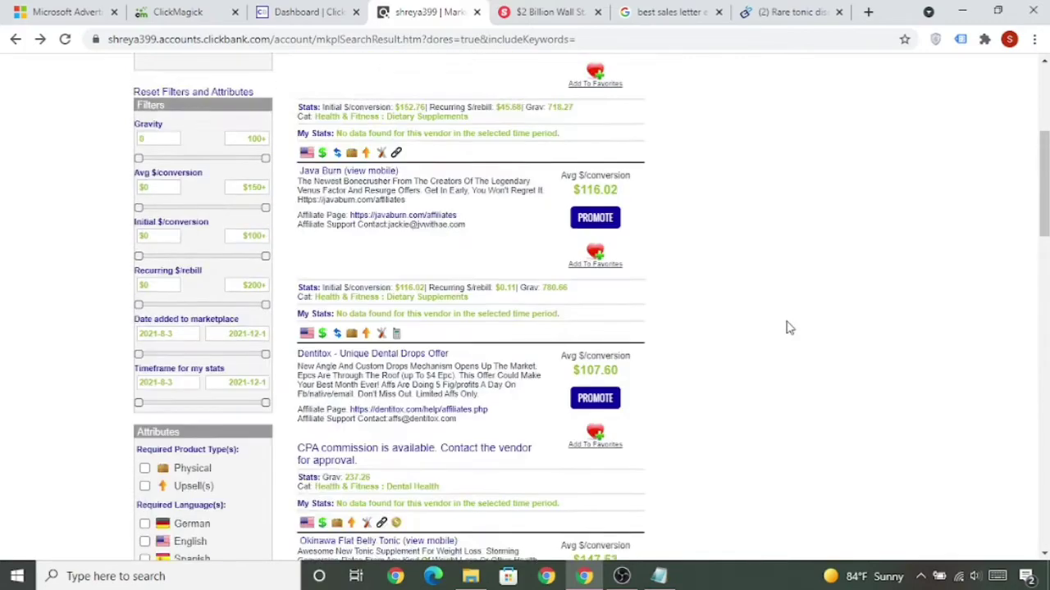
scroll(786, 328, "up", 5)
scroll(785, 328, "down", 5)
scroll(782, 348, "down", 4)
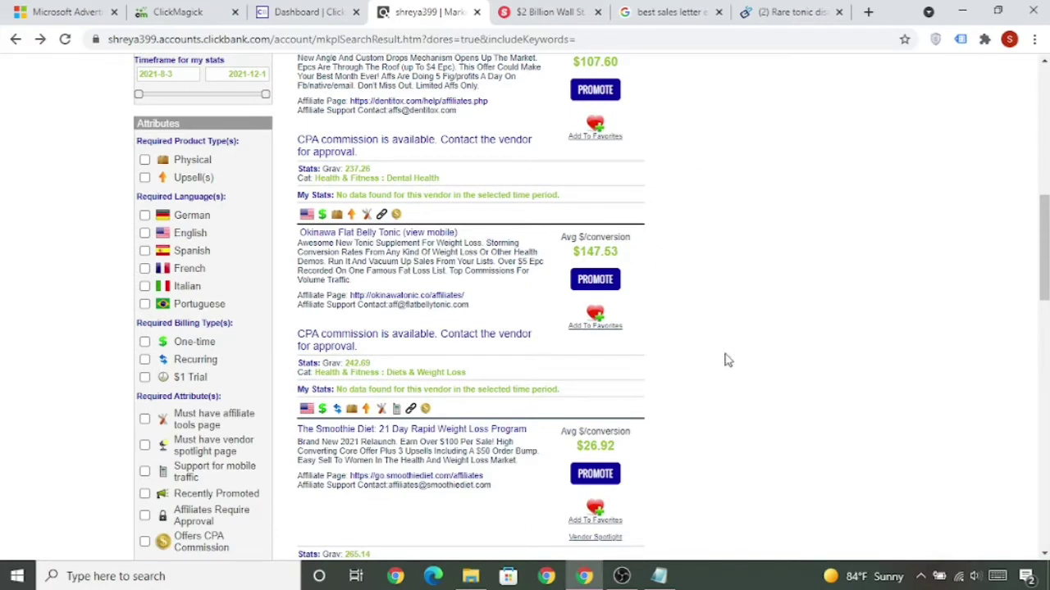
scroll(724, 361, "up", 1)
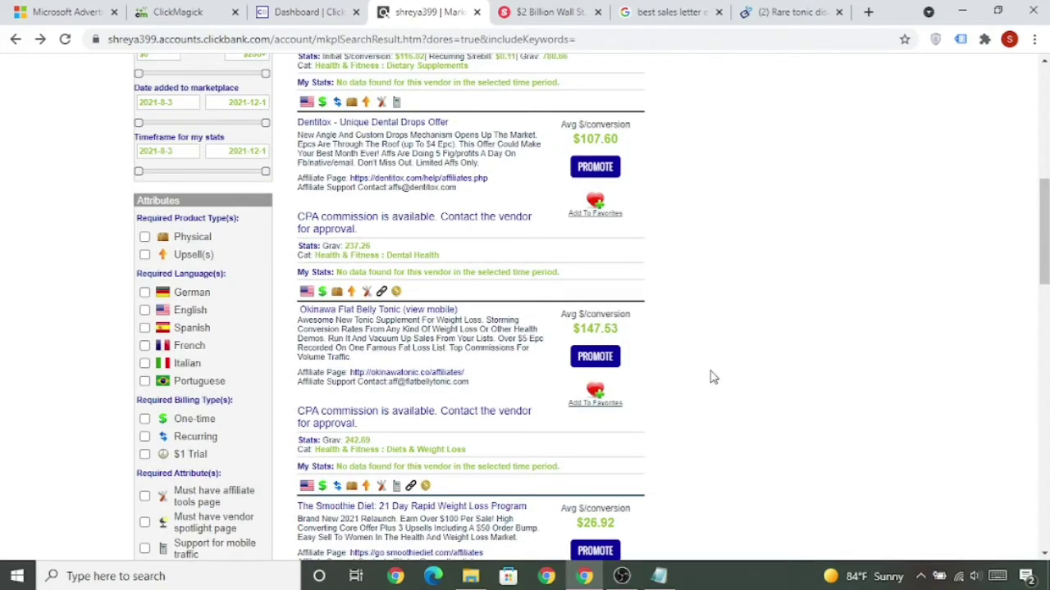
Open the getokinawatonic.com sales page and scroll through it while its video plays.
left_click(775, 10)
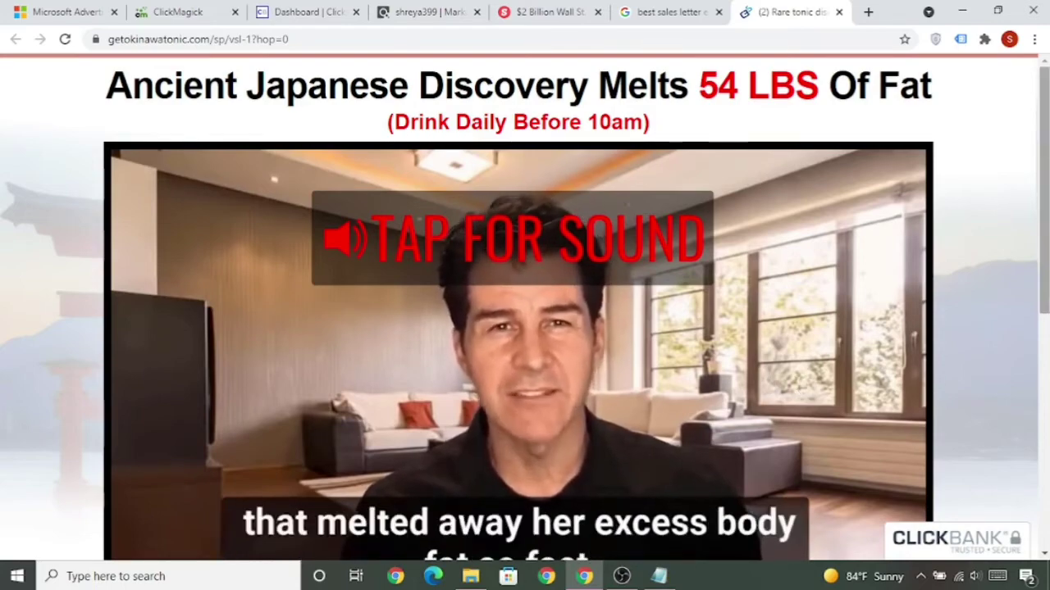
scroll(1030, 273, "down", 2)
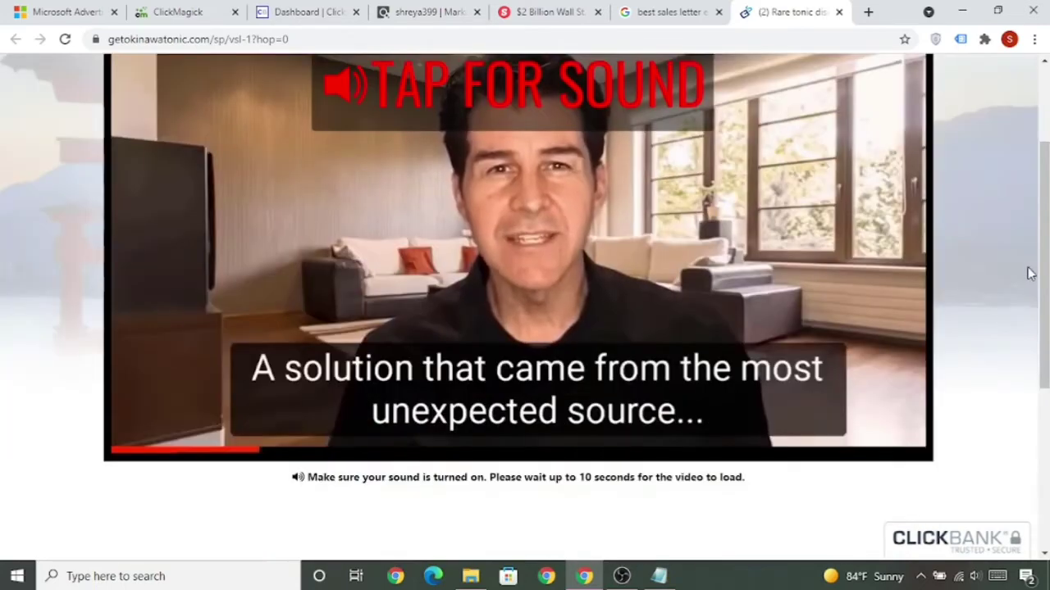
scroll(1030, 273, "down", 3)
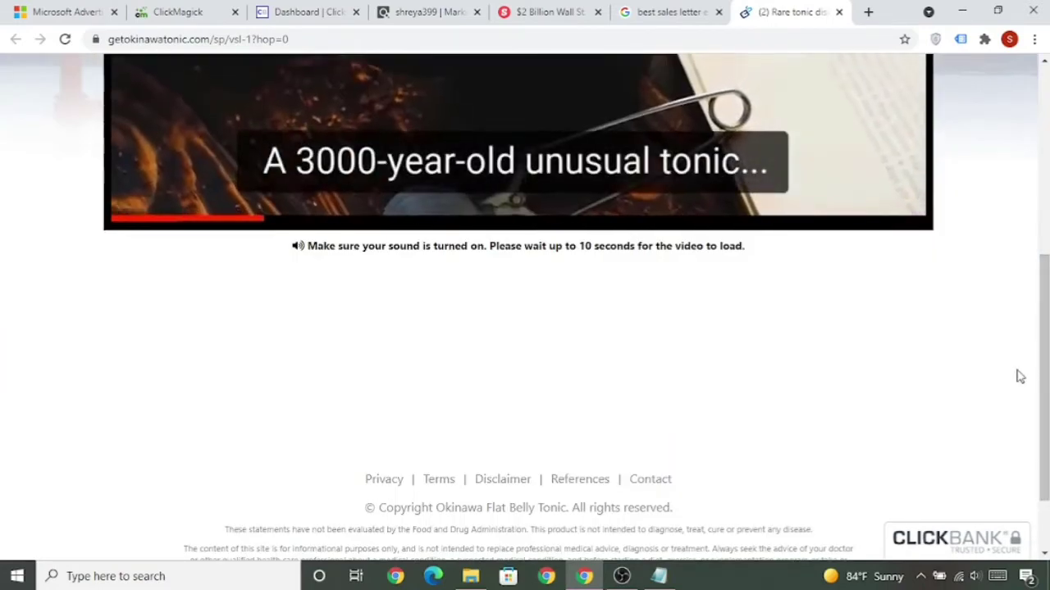
scroll(1019, 377, "down", 1)
scroll(976, 327, "up", 3)
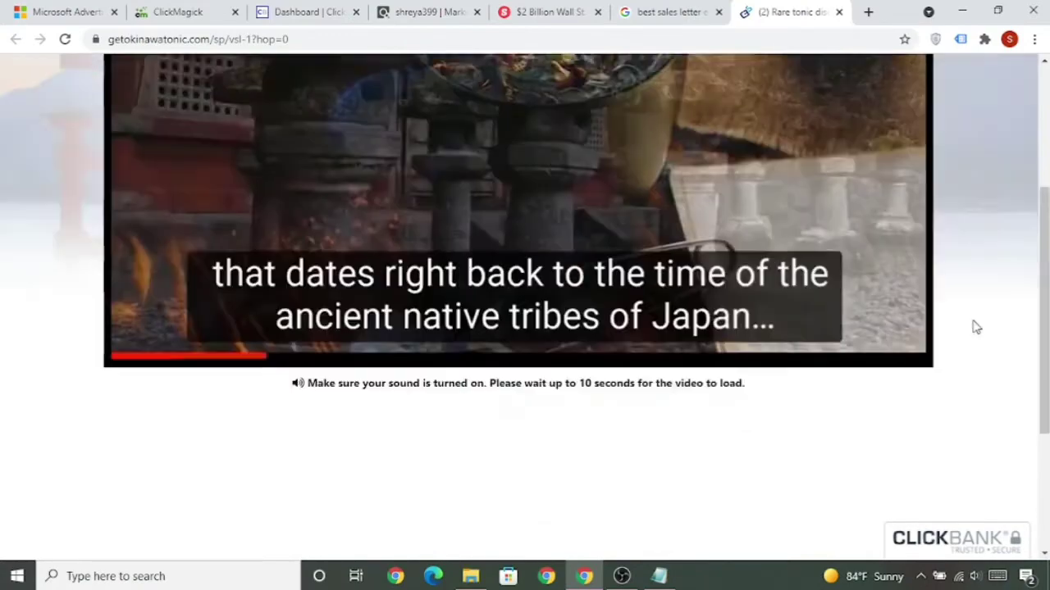
scroll(980, 326, "up", 3)
scroll(988, 344, "down", 5)
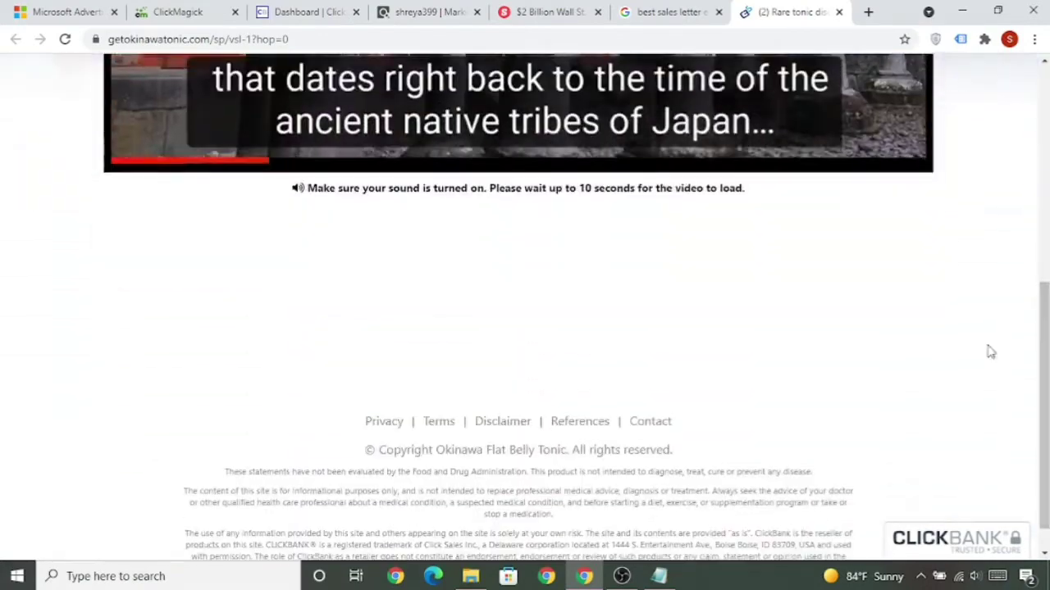
scroll(647, 403, "down", 1)
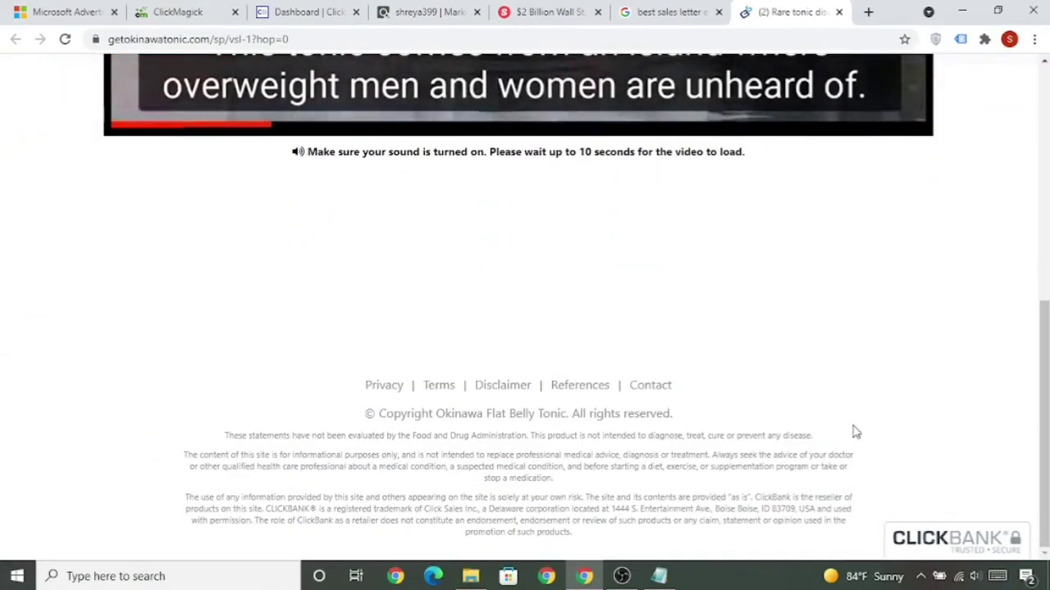
scroll(869, 422, "up", 6)
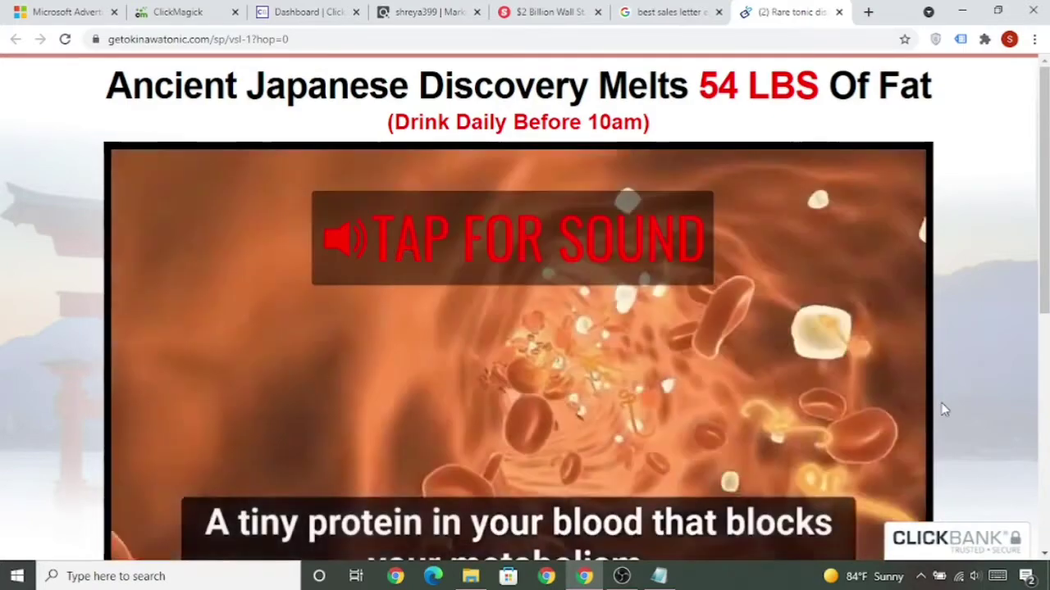
scroll(902, 402, "down", 1)
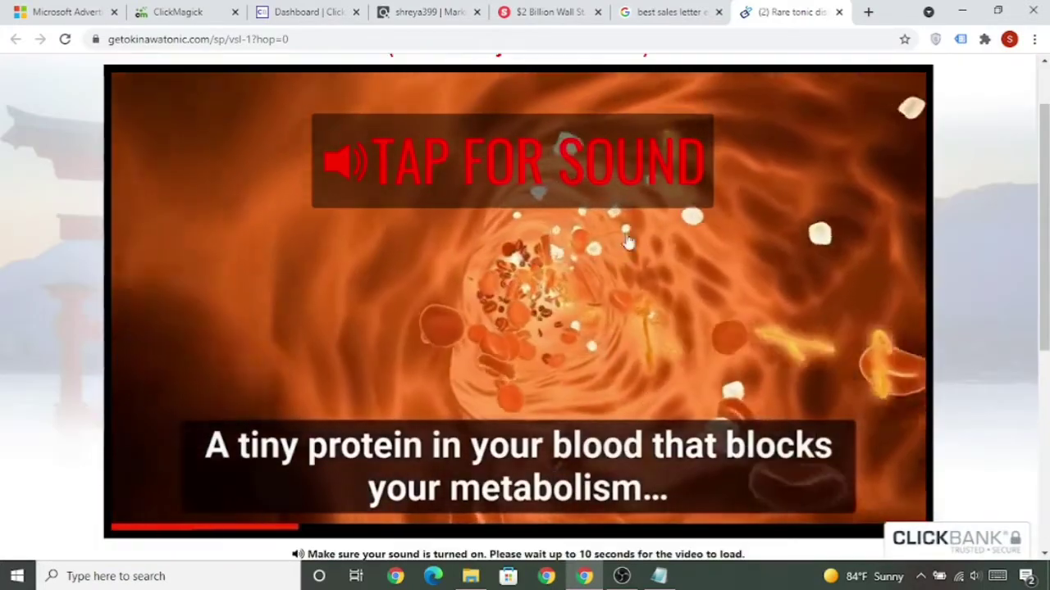
scroll(865, 292, "down", 1)
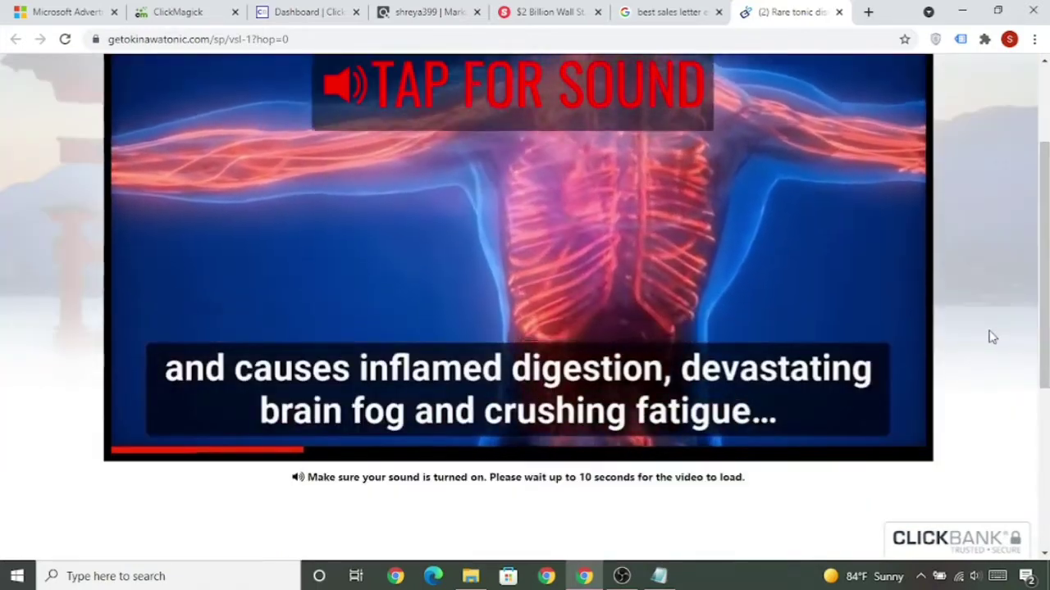
scroll(985, 337, "down", 1)
scroll(433, 388, "down", 3)
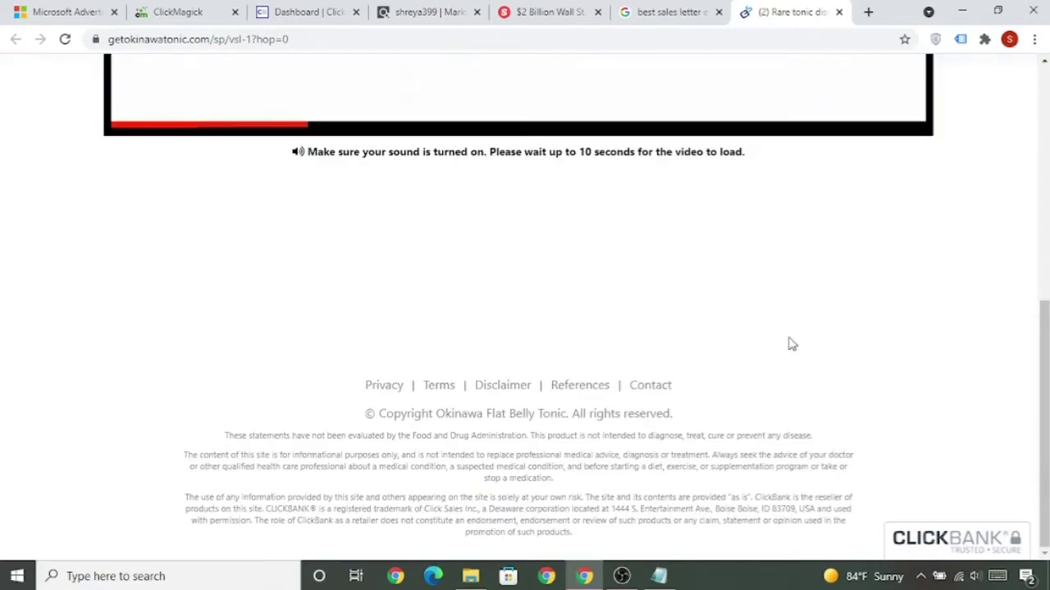
scroll(767, 402, "up", 6)
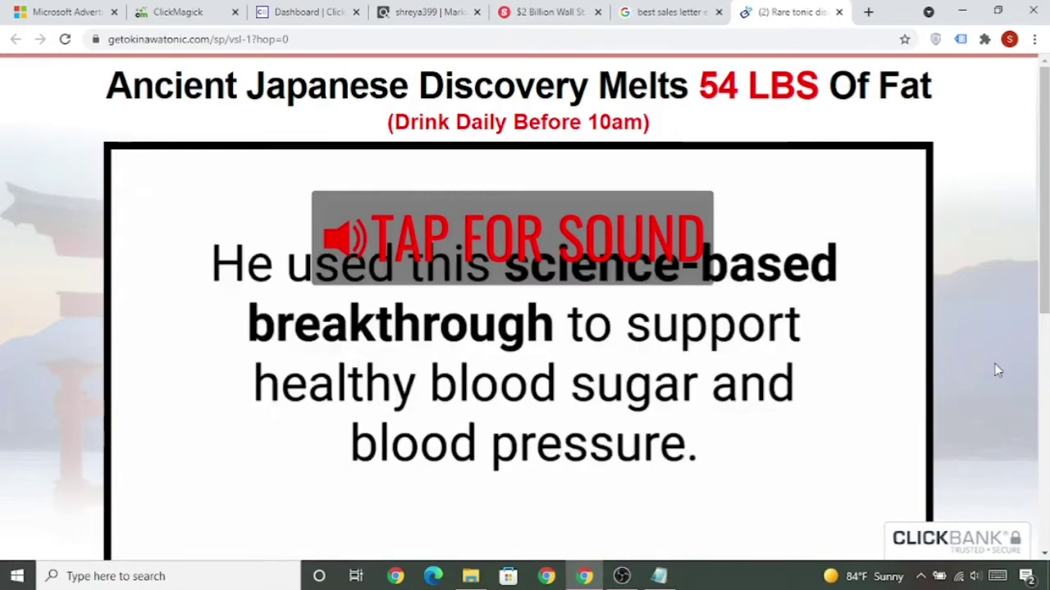
scroll(806, 424, "down", 6)
scroll(869, 367, "up", 4)
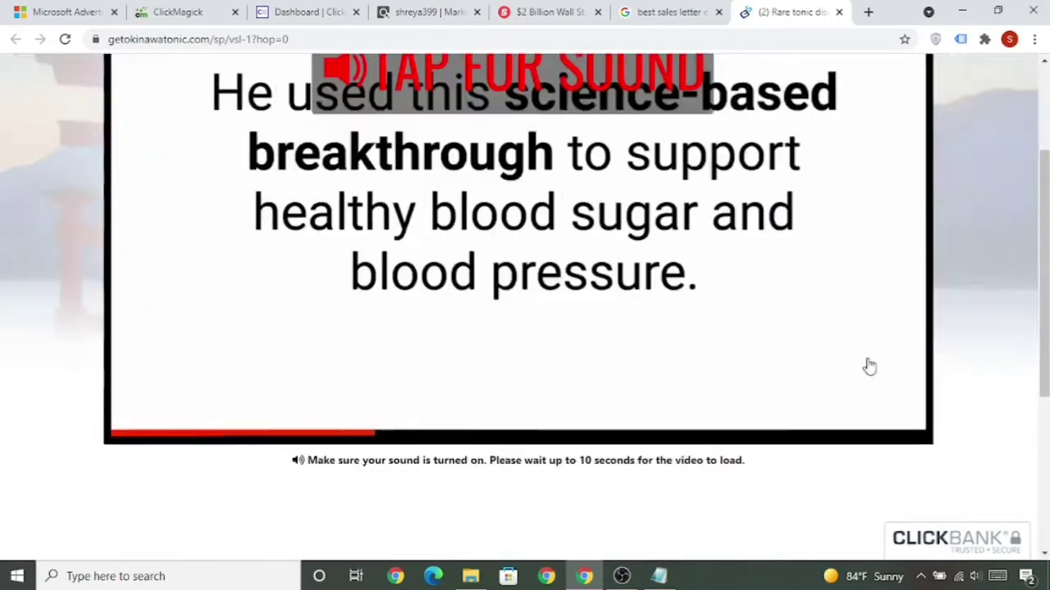
scroll(869, 366, "up", 2)
scroll(1001, 294, "down", 1)
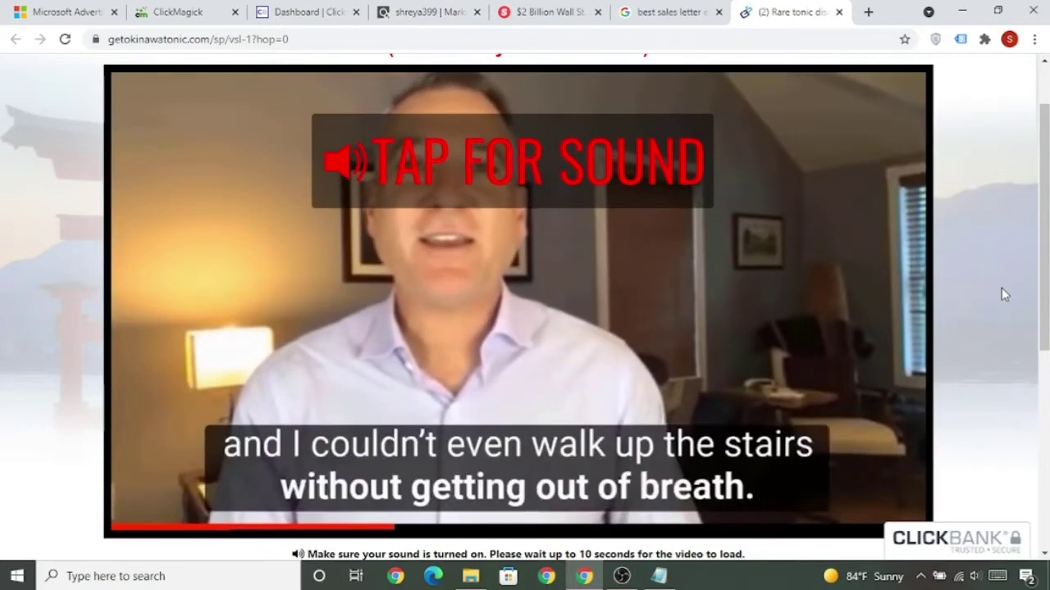
scroll(804, 287, "down", 3)
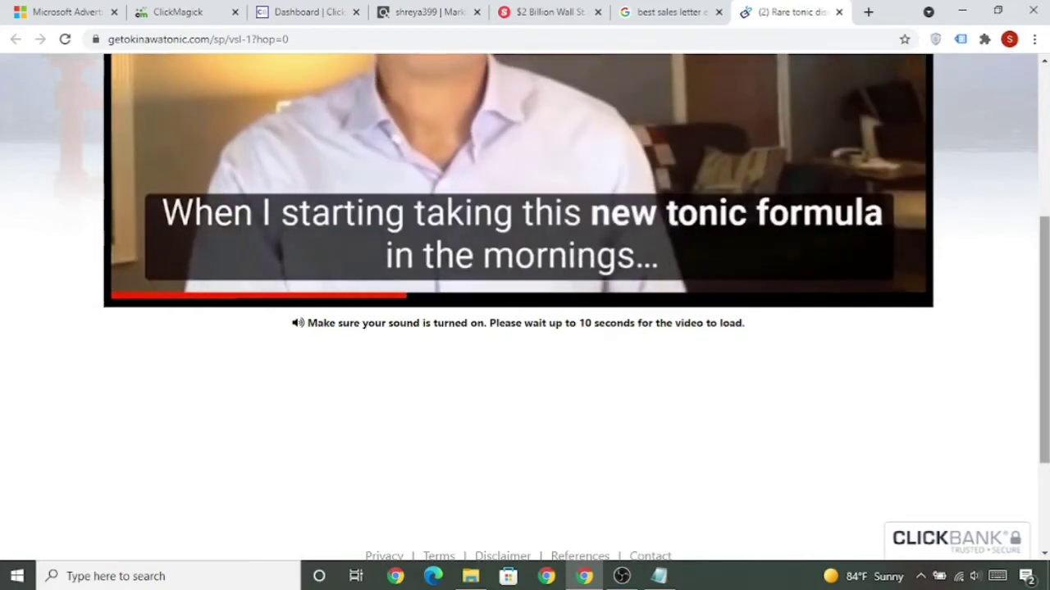
scroll(654, 416, "up", 4)
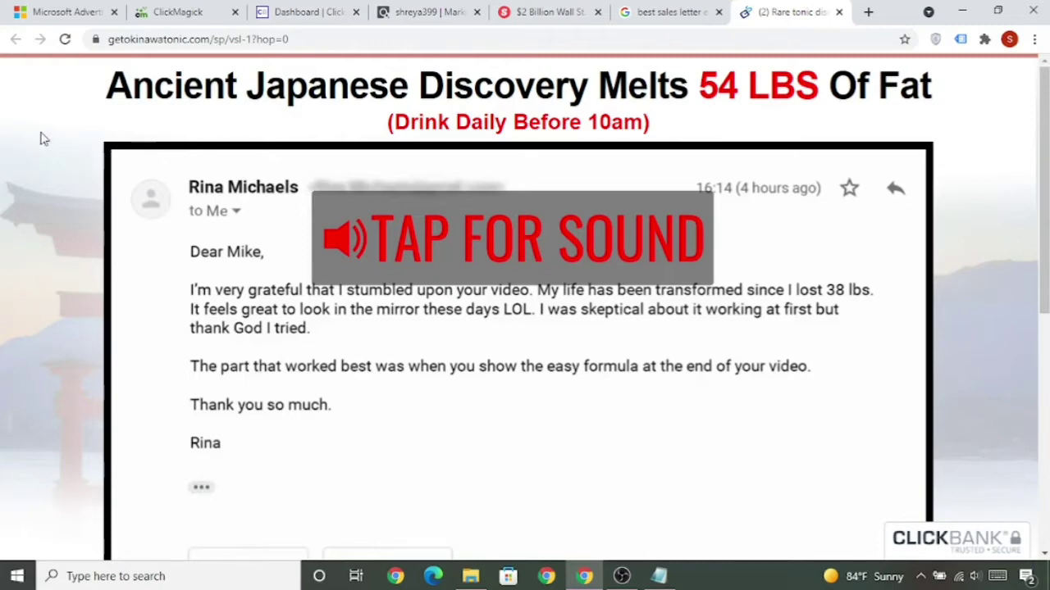
Glance at the Wall St. Journal letter, then scroll the 'best sales letter ever written' image results.
left_click(533, 12)
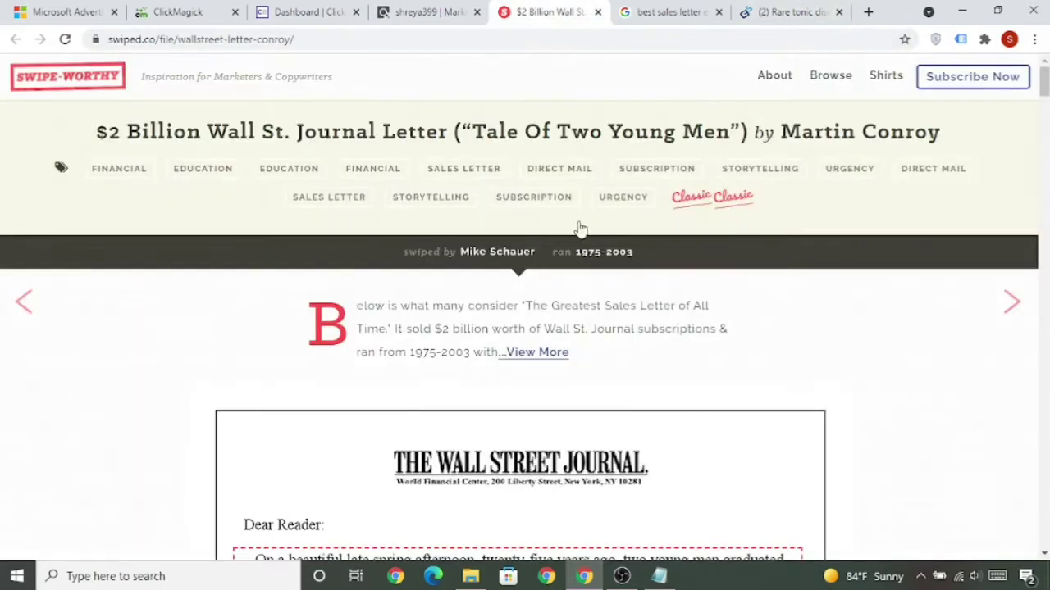
scroll(665, 408, "down", 3)
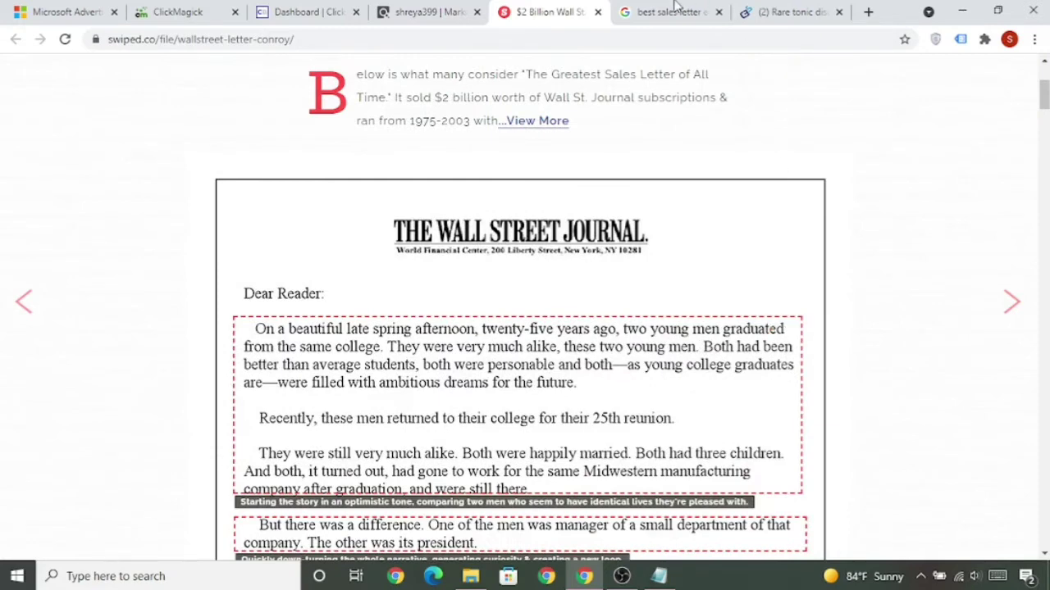
left_click(678, 10)
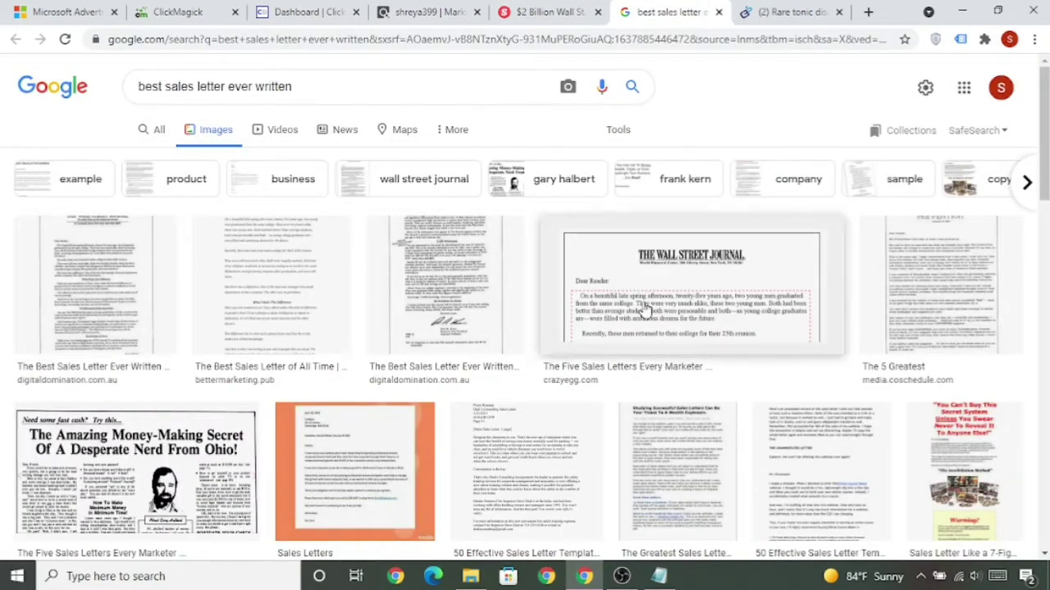
scroll(816, 375, "down", 2)
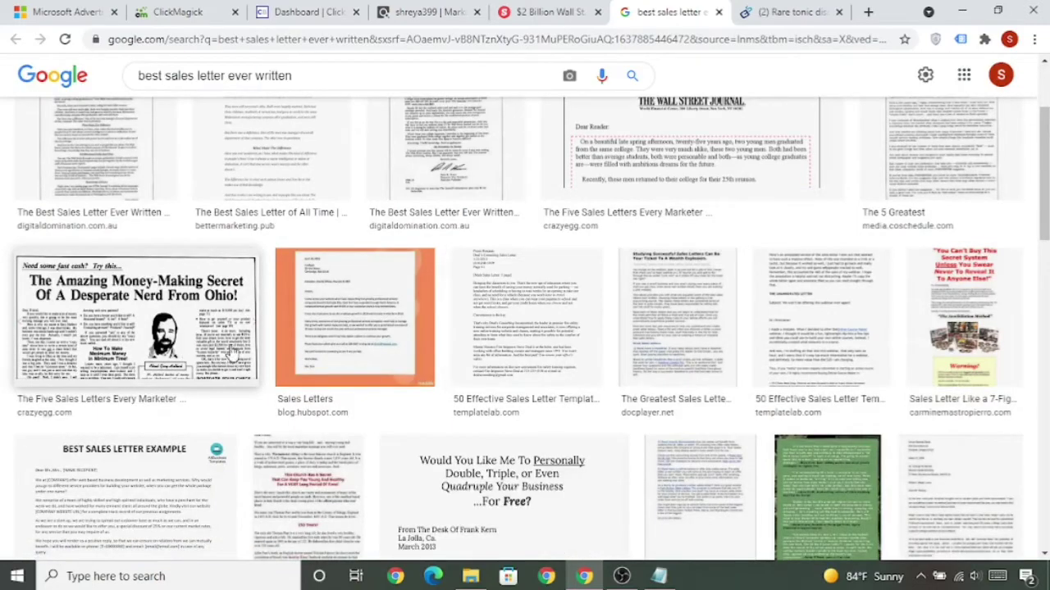
scroll(966, 401, "down", 1)
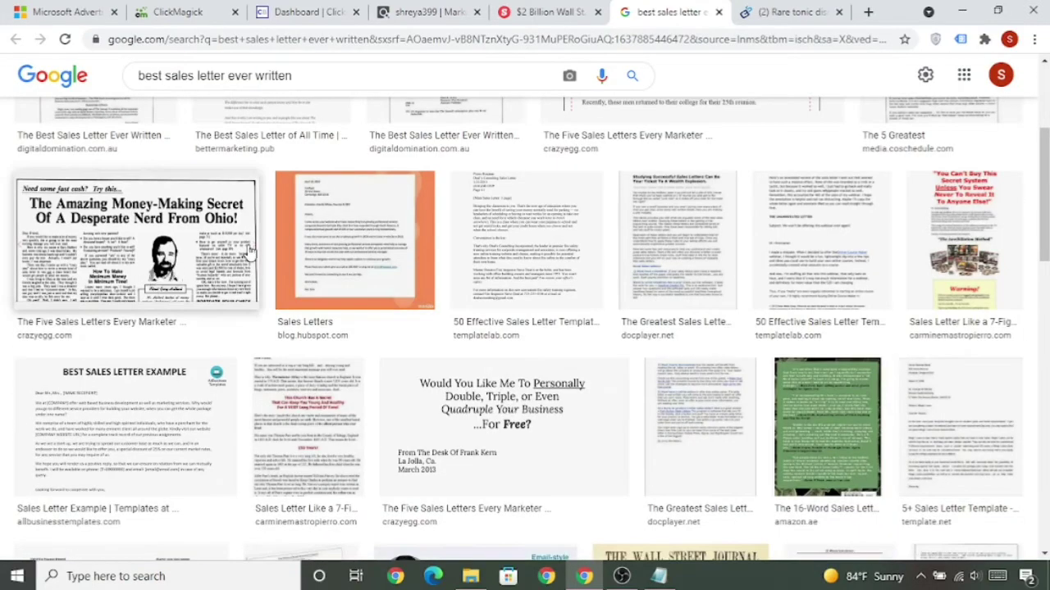
scroll(1017, 384, "down", 3)
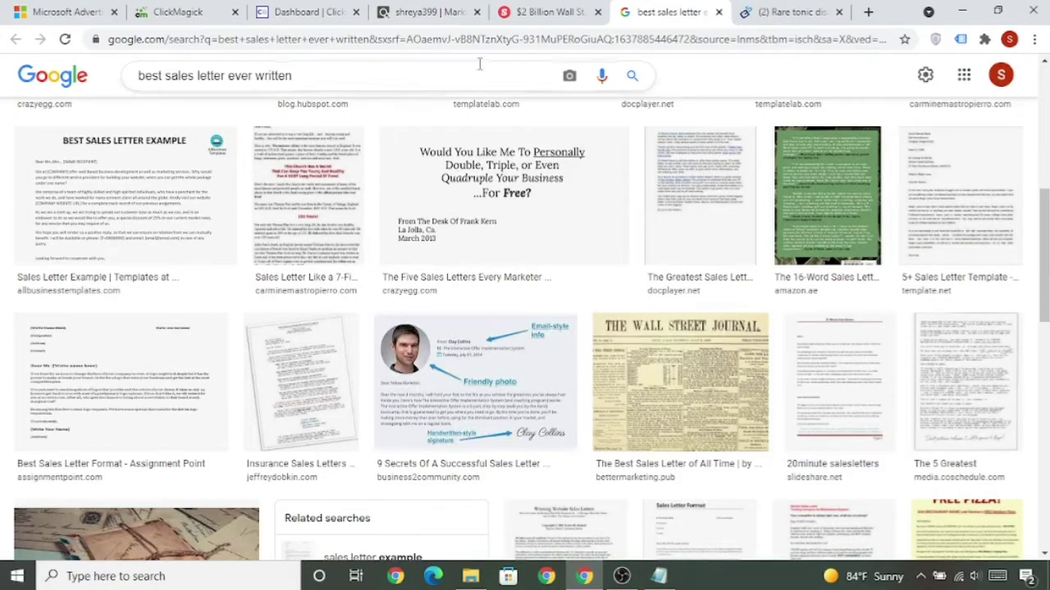
Revisit the Wall St. Journal letter and move on to the Okinawa tonic sales video page.
left_click(519, 7)
left_click(639, 7)
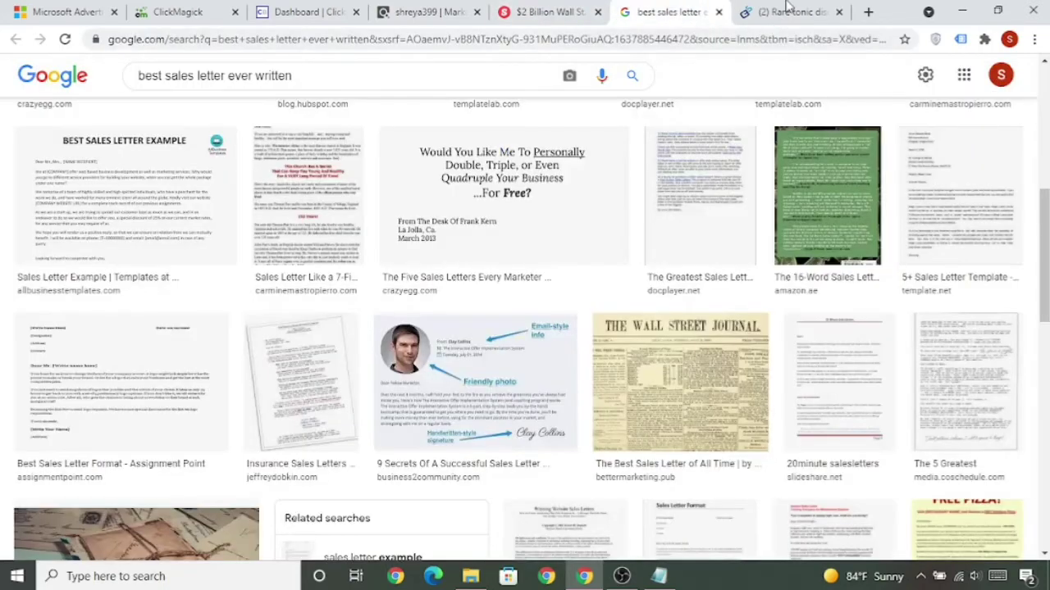
left_click(787, 12)
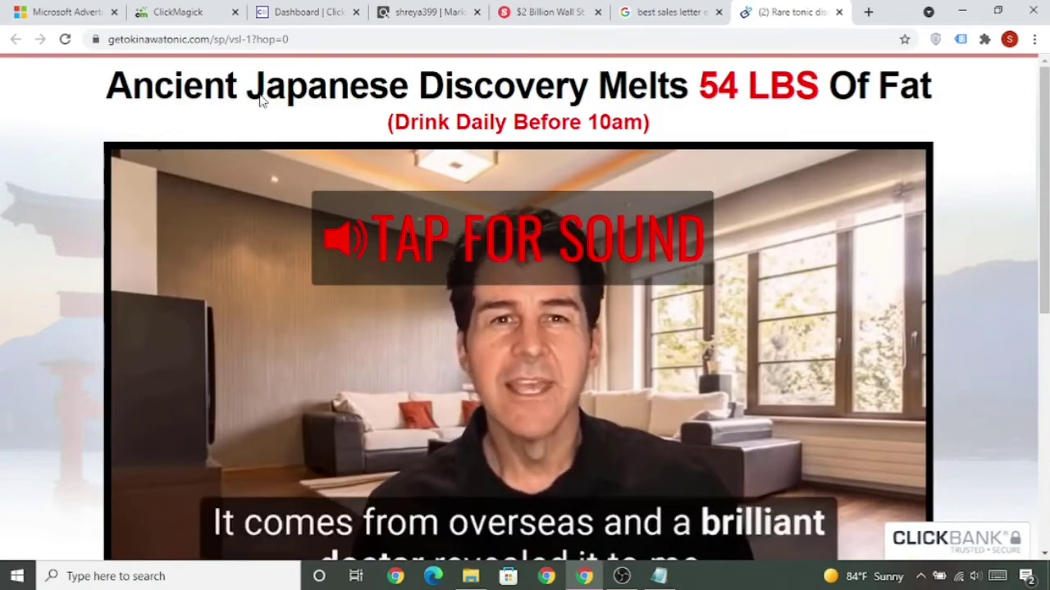
Return to the ClickBank Marketplace results and scroll to the Okinawa Flat Belly Tonic listing ($147.53).
left_click(426, 12)
scroll(540, 302, "up", 4)
scroll(525, 328, "up", 3)
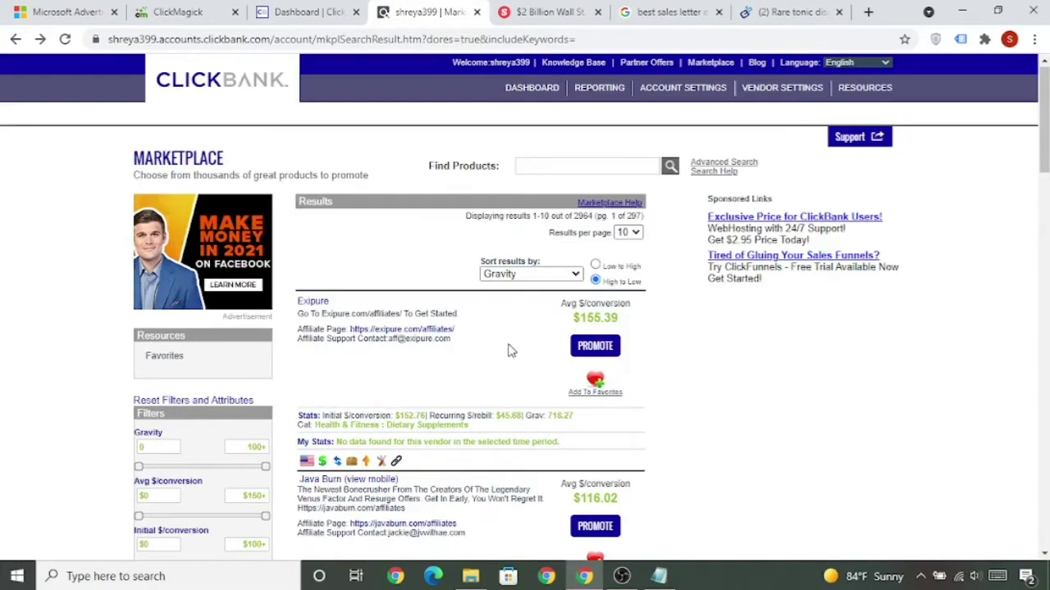
scroll(492, 361, "down", 3)
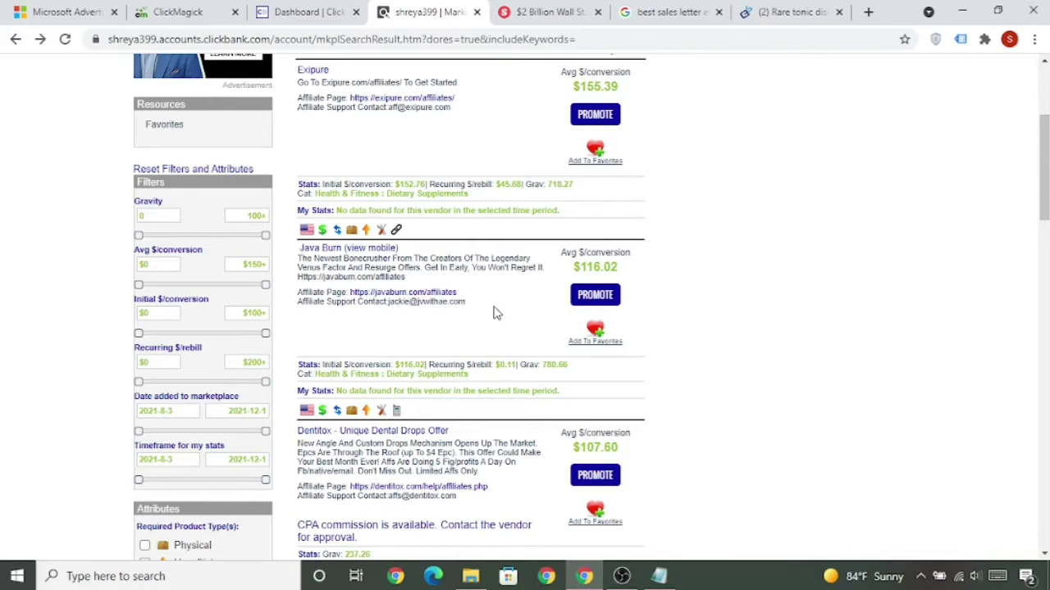
scroll(488, 316, "down", 1)
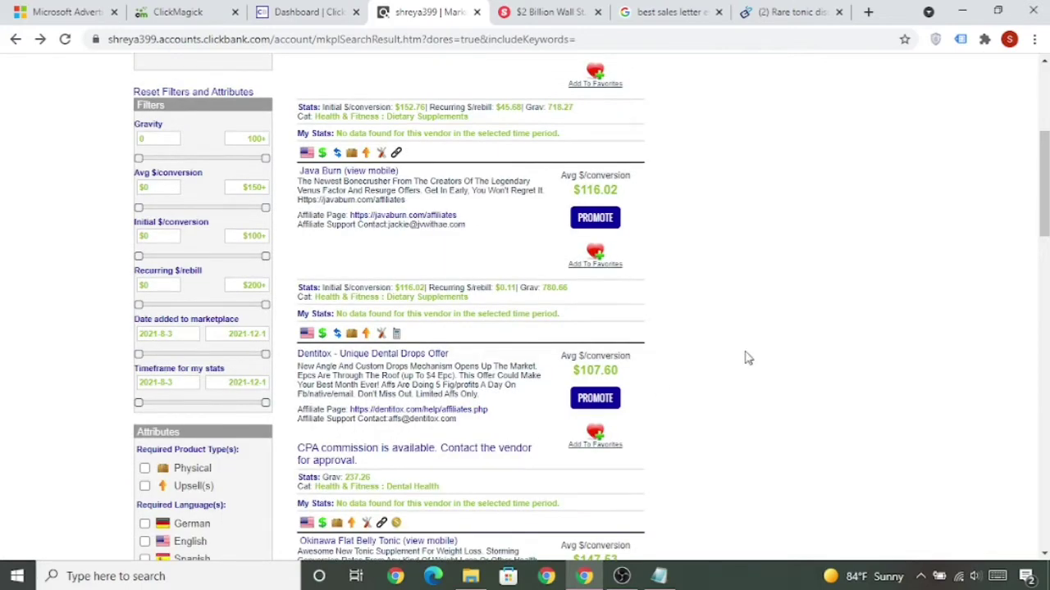
scroll(748, 357, "down", 1)
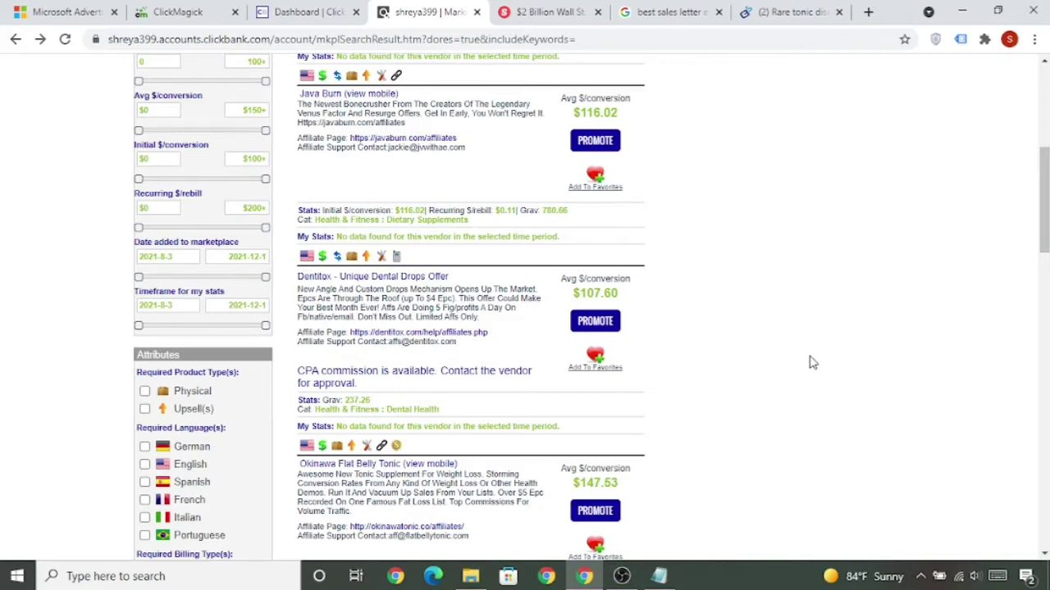
Revisit the $2 Billion Wall St sales letter, then the 'best sales letter' image results from the top.
left_click(574, 10)
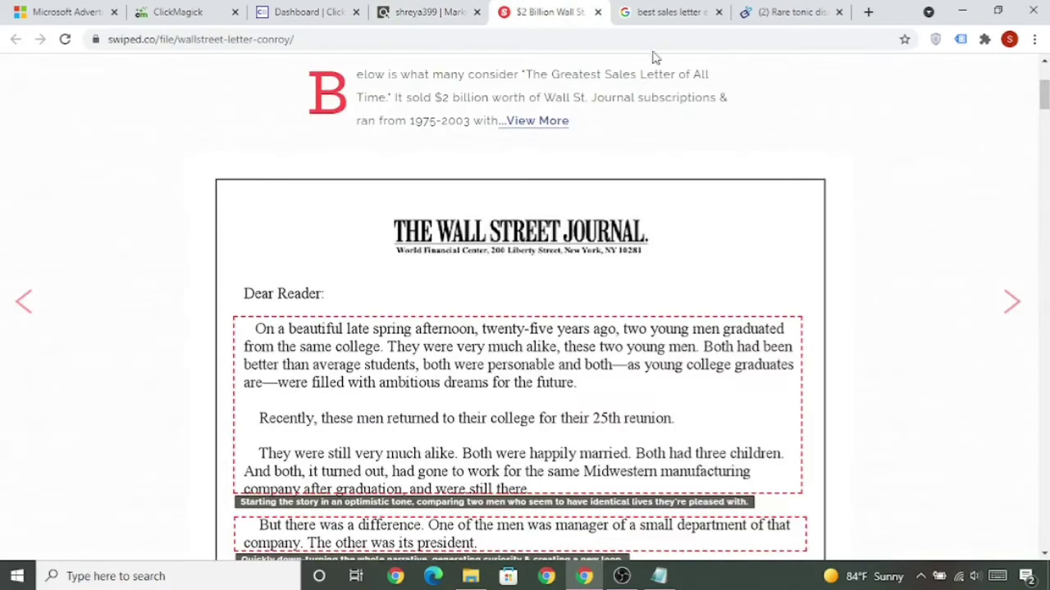
left_click(642, 12)
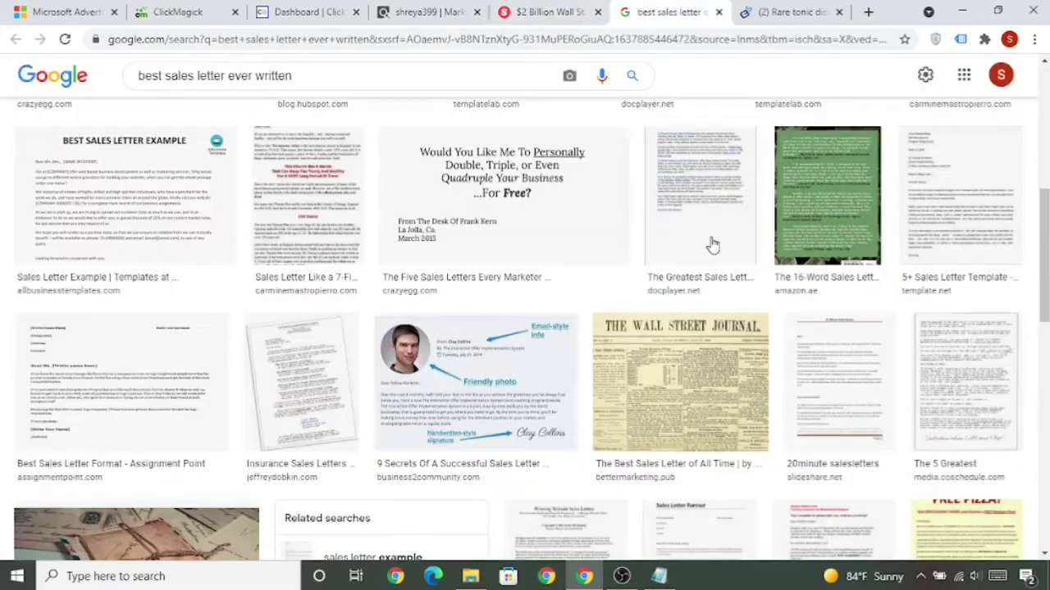
scroll(838, 443, "up", 7)
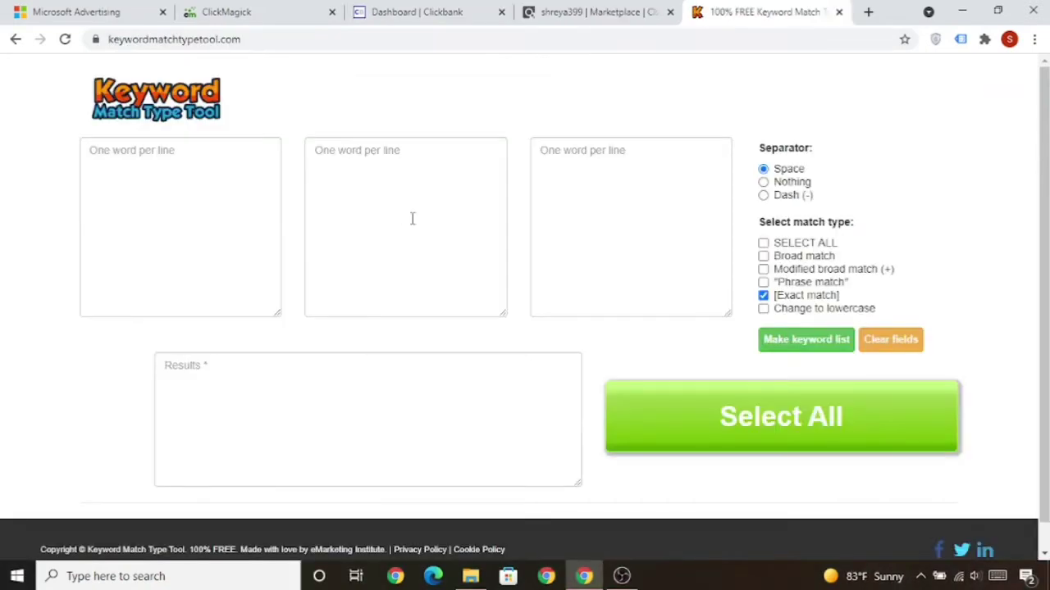
Paste the four belly-fat keywords and generate them as an [Exact match] keyword list.
left_click(163, 221)
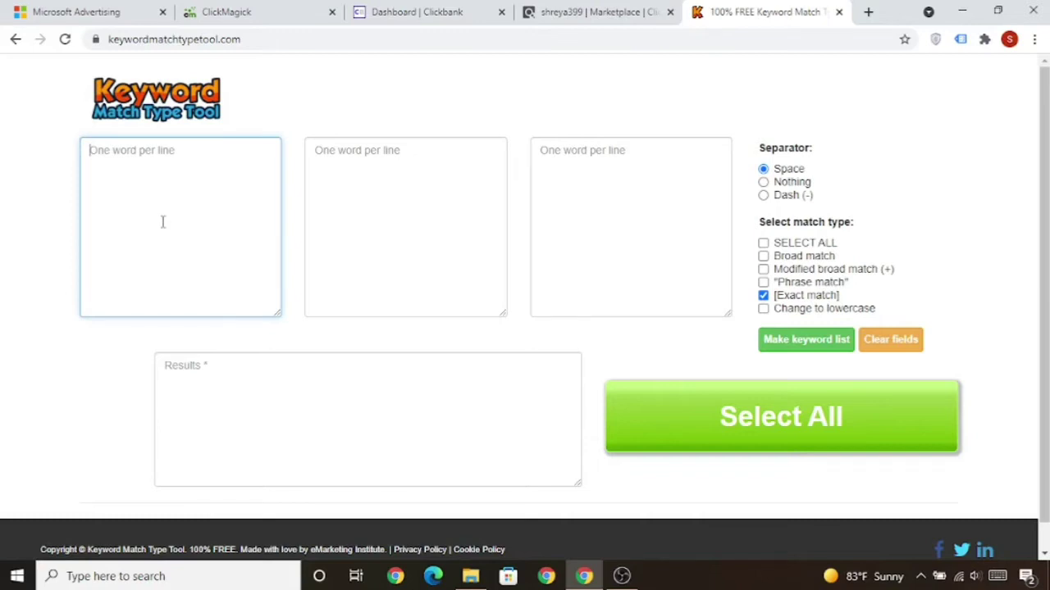
type("products to reduce belly fat best products to reduce belly fat belly fat products products to burn belly fat")
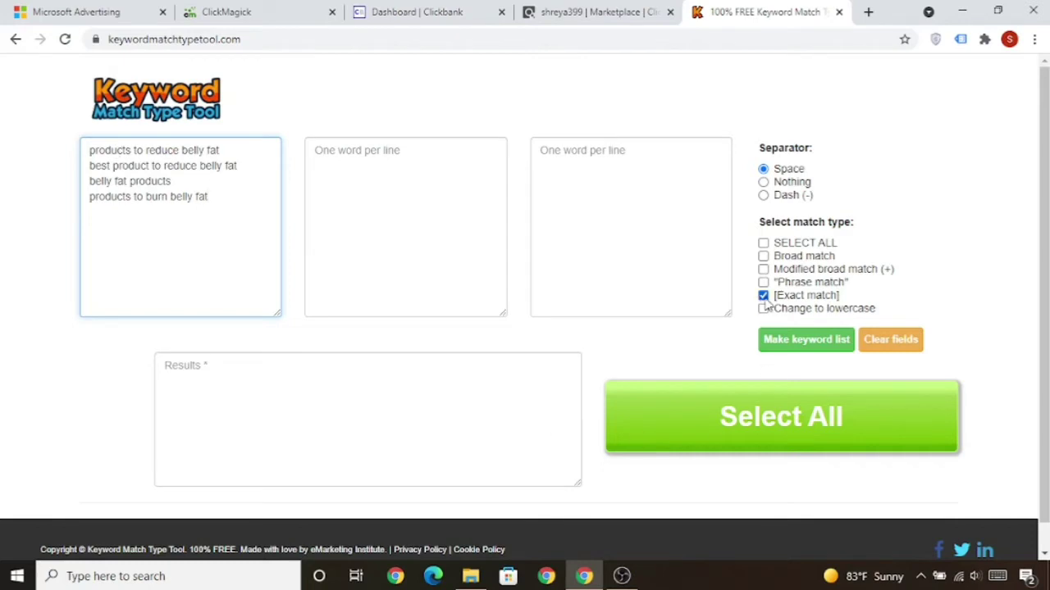
left_click(764, 296)
left_click(763, 297)
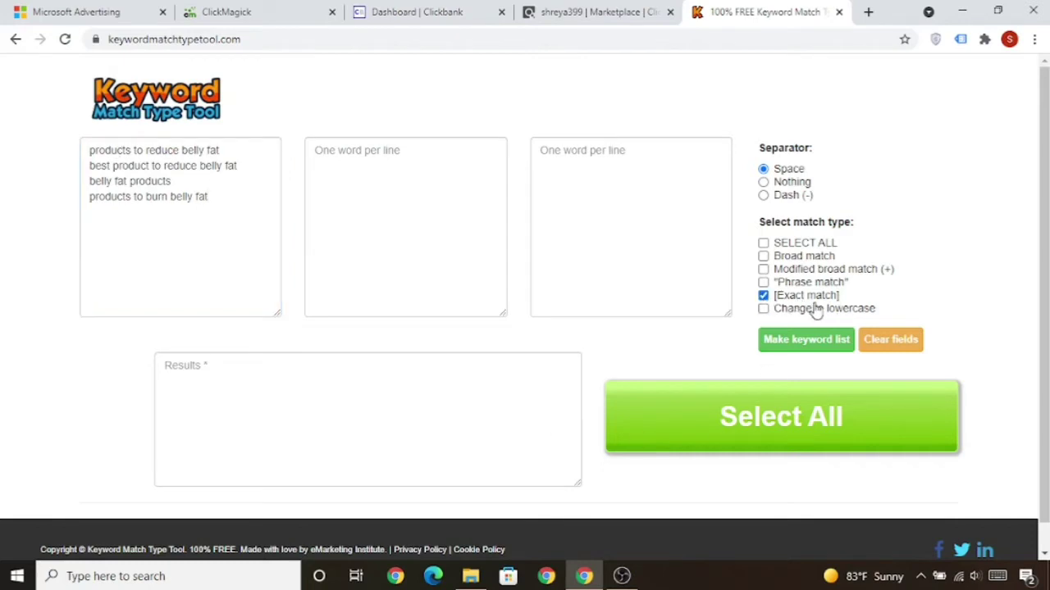
left_click(829, 345)
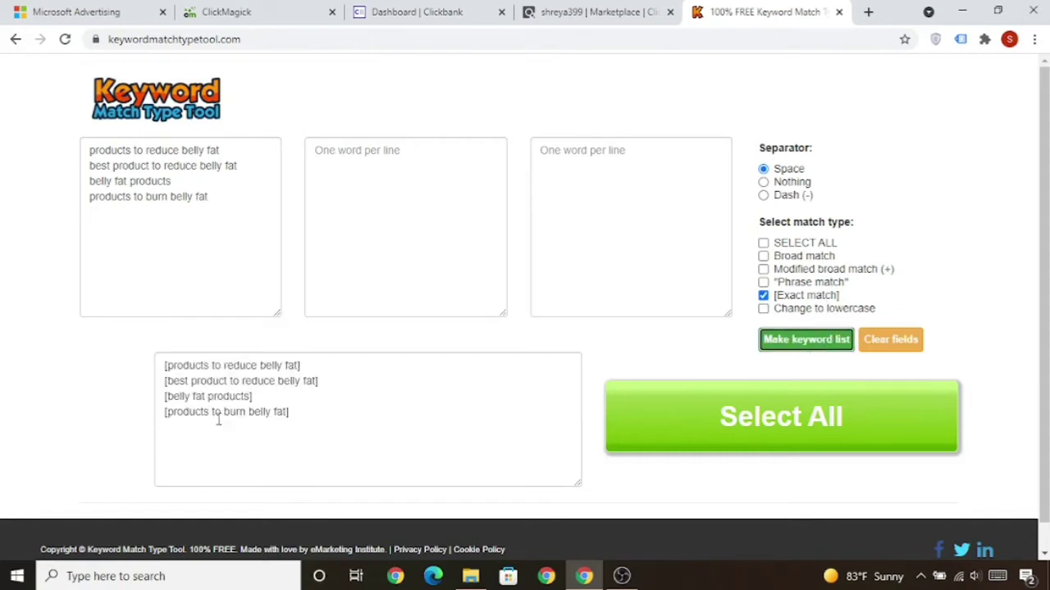
Select the last result line, products to burn belly fat, and copy it.
left_click(319, 370)
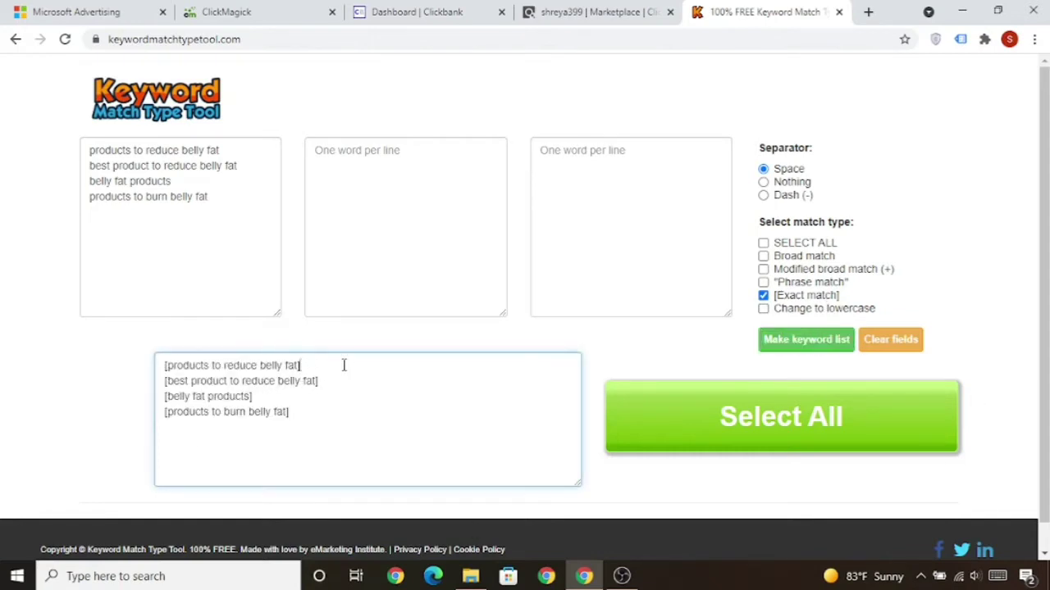
left_click(168, 364)
left_click(300, 366)
left_click_drag(320, 407, 148, 412)
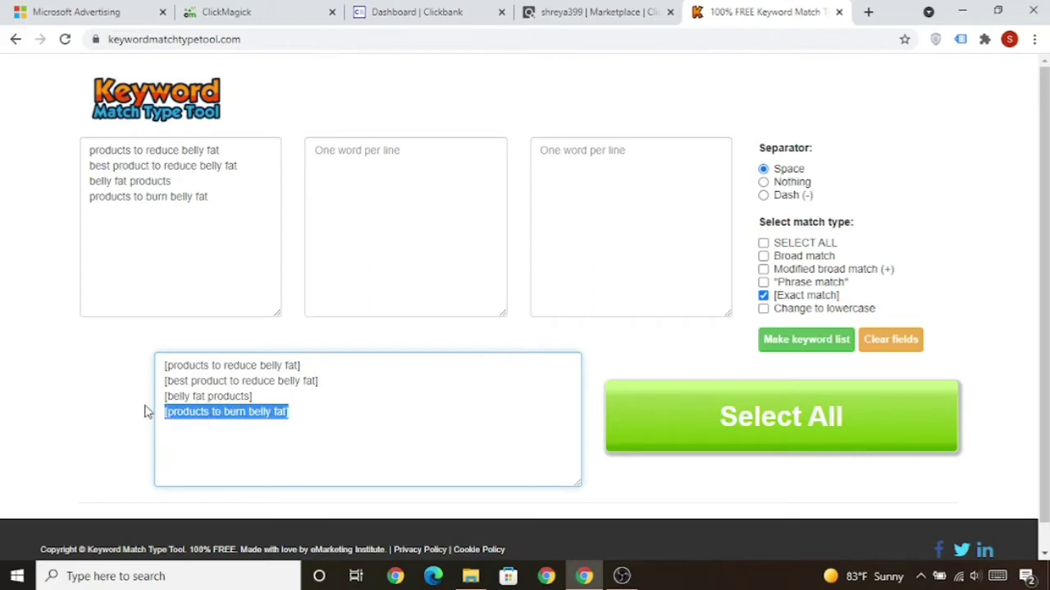
left_click(341, 423)
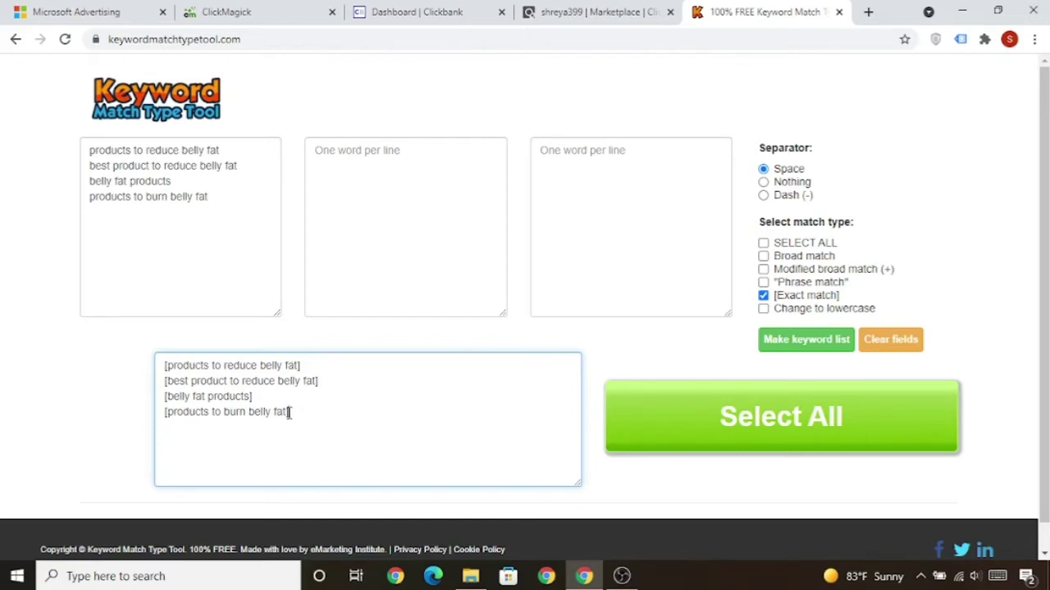
mouse_move(289, 412)
left_mouse_down()
mouse_move(158, 416)
mouse_move(289, 412)
left_mouse_up()
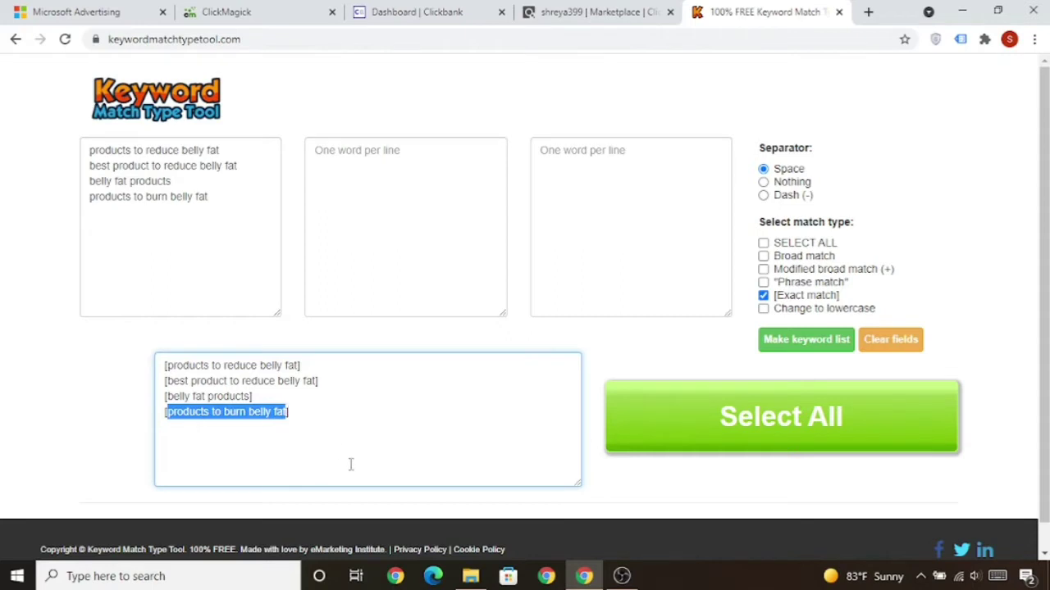
left_click(331, 413)
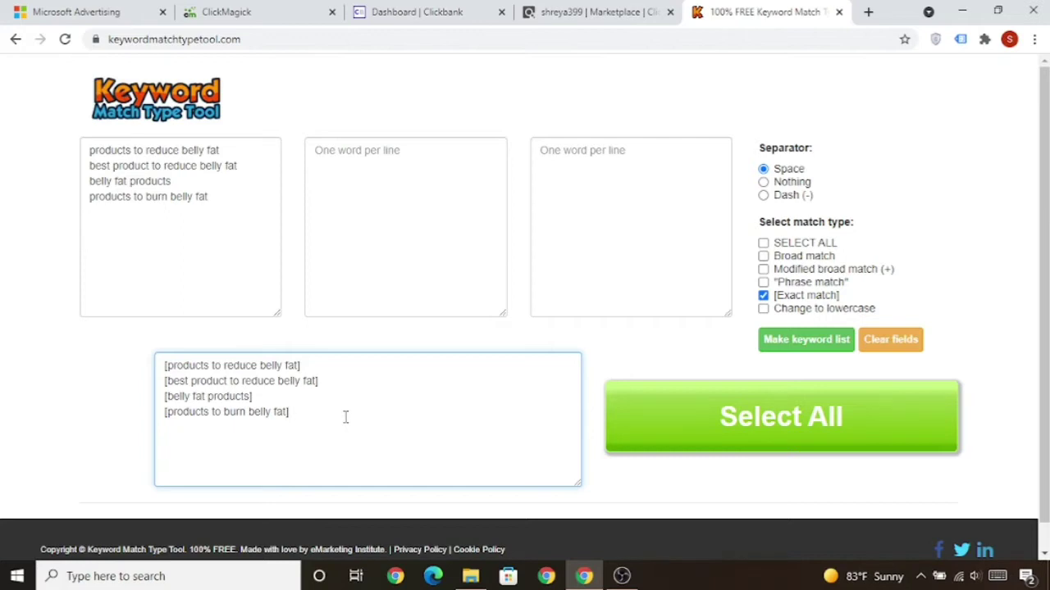
left_click_drag(283, 414, 168, 416)
key("ctrl+c")
right_click(168, 416)
left_click(263, 207)
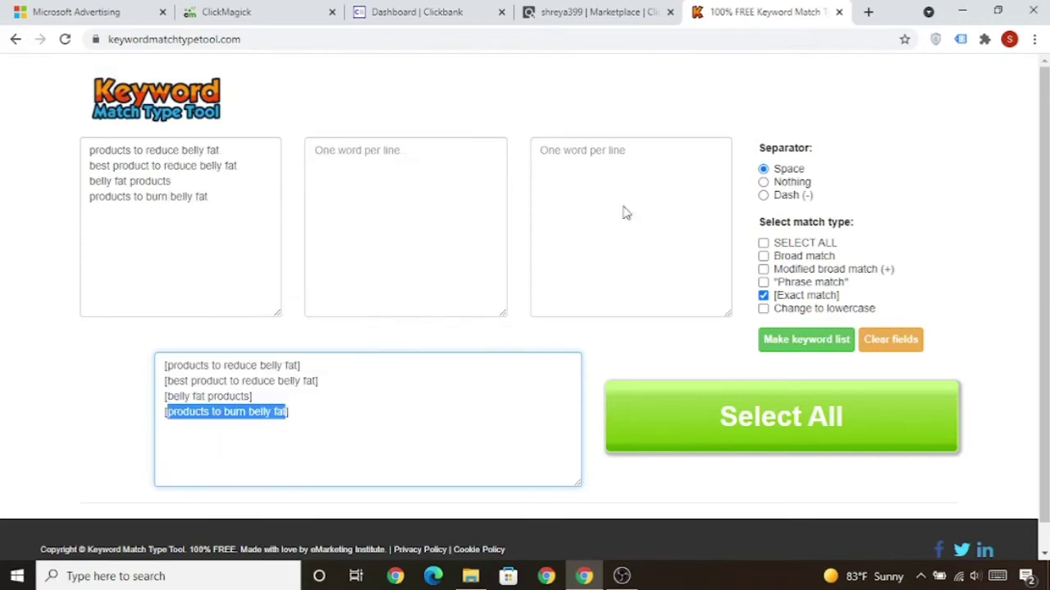
Search Bing in a new tab for the copied keyword 'products to burn belly fat'.
left_click(868, 11)
type("bing.com")
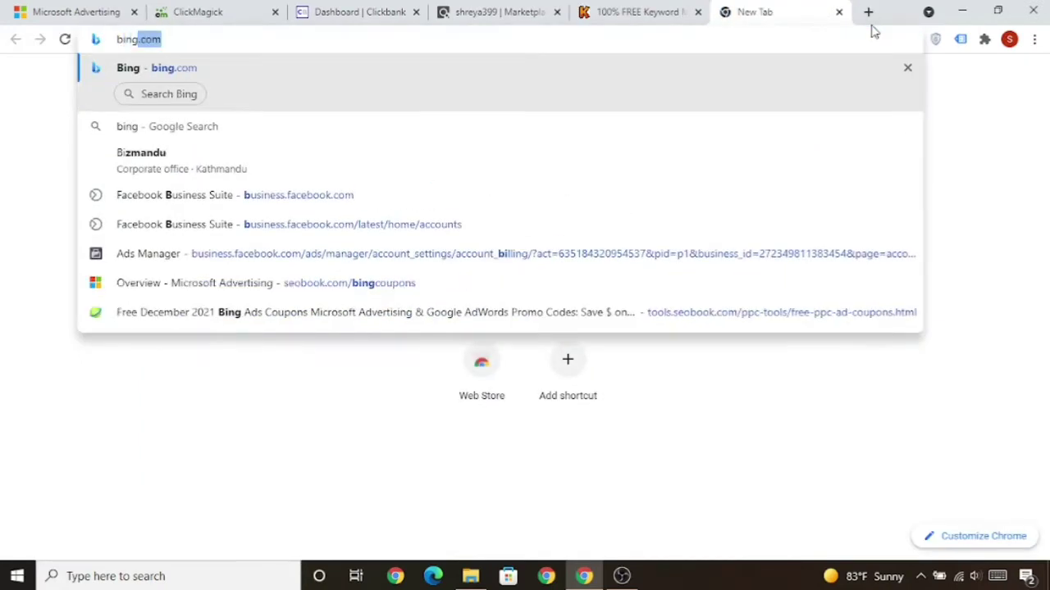
key("Return")
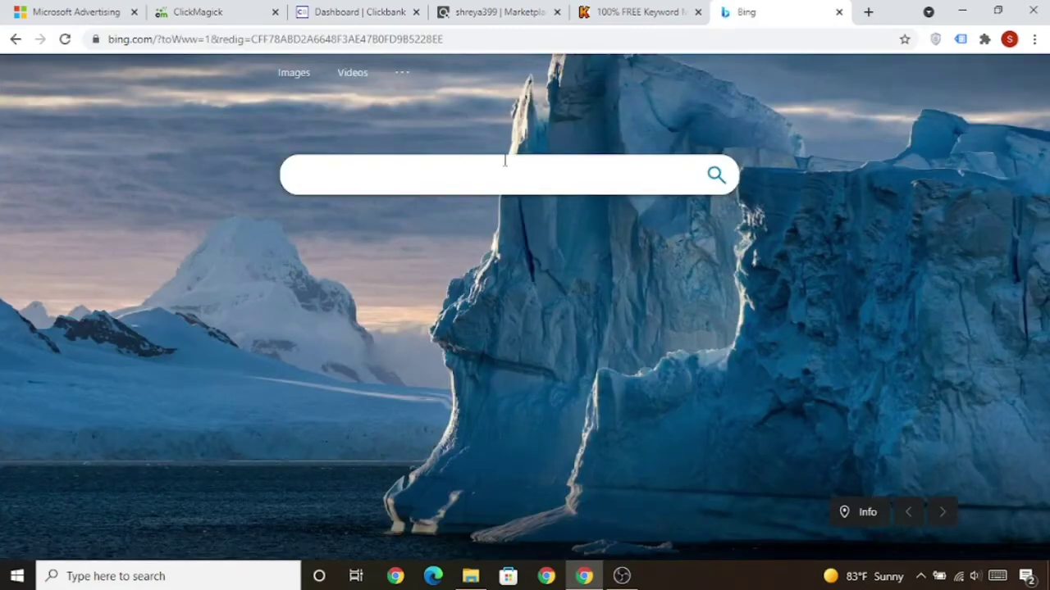
left_click(505, 161)
key("ctrl+v")
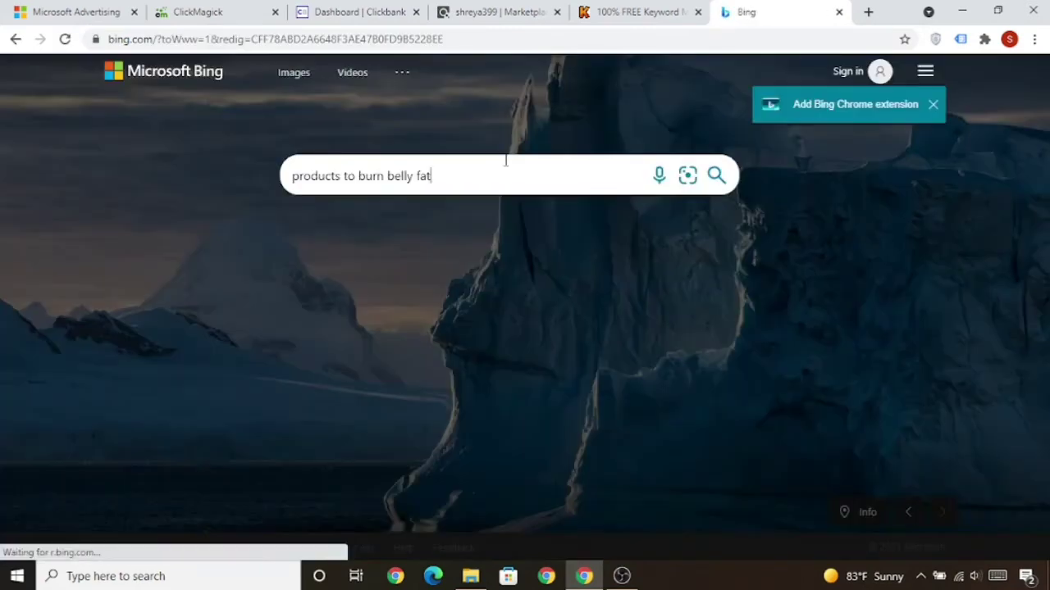
key("Return")
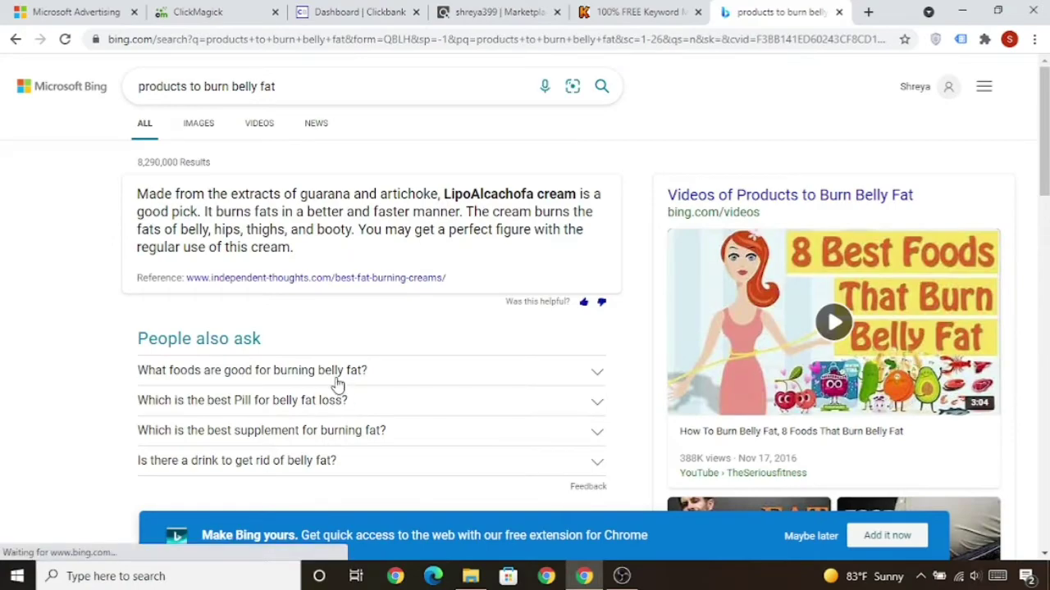
scroll(312, 304, "down", 3)
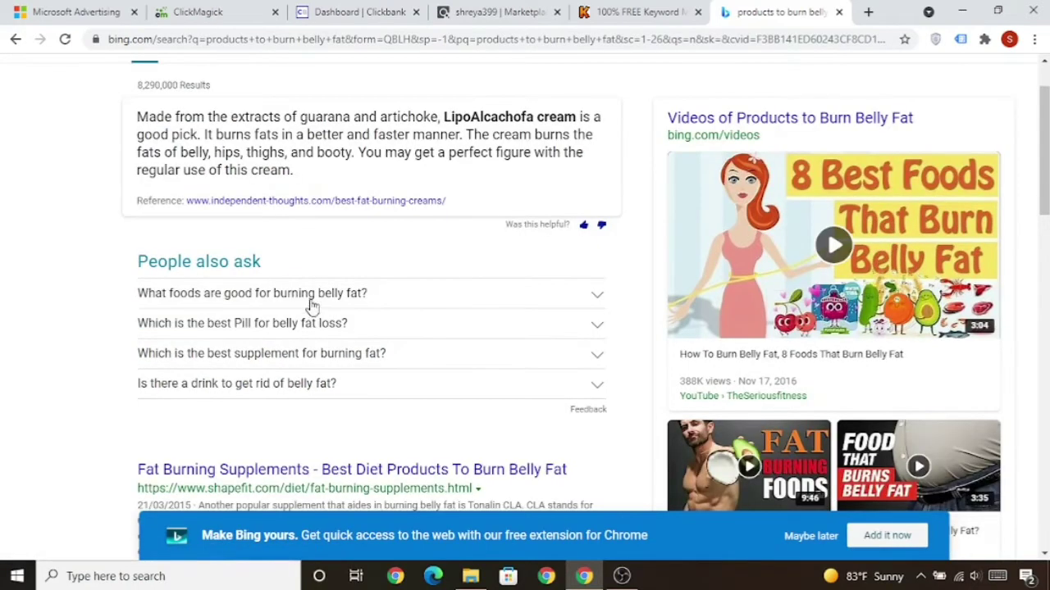
scroll(311, 321, "up", 3)
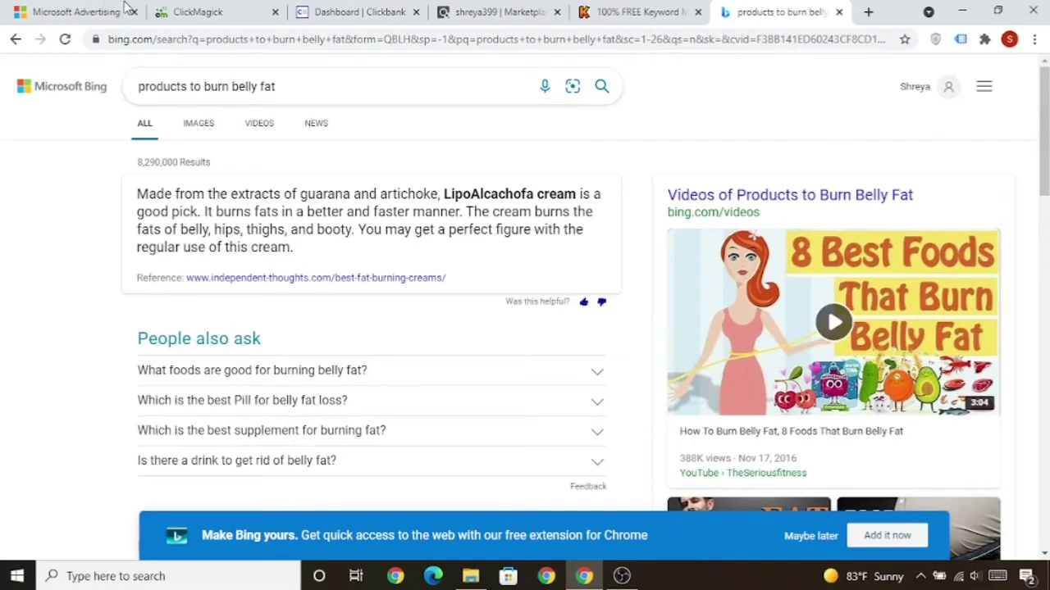
Reselect the last keyword in the Keyword Match Type Tool results.
left_click(626, 10)
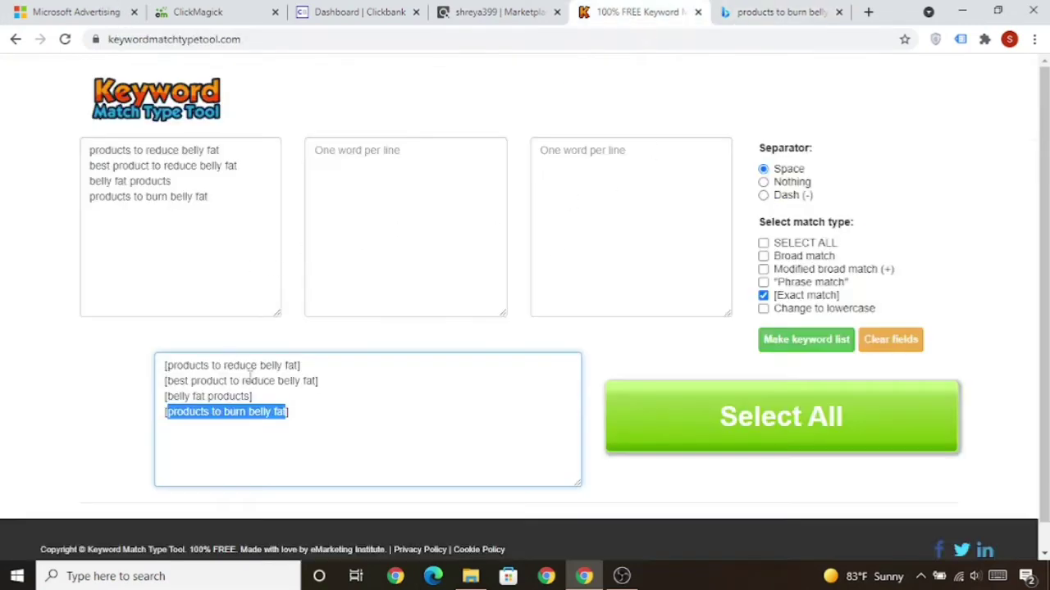
left_click(287, 414)
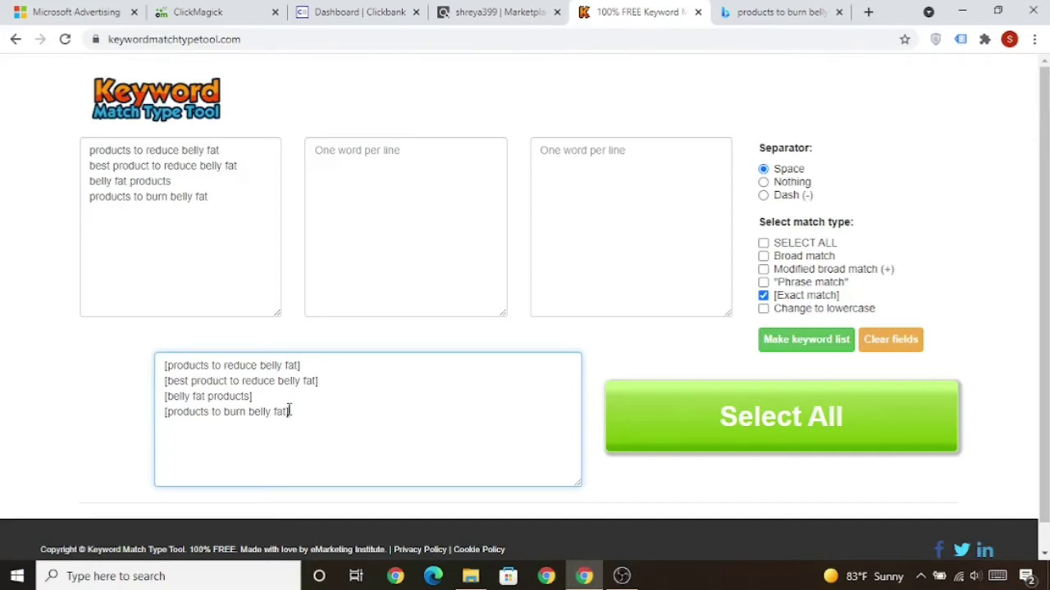
mouse_move(287, 411)
left_mouse_down()
mouse_move(188, 397)
mouse_move(167, 412)
left_mouse_up()
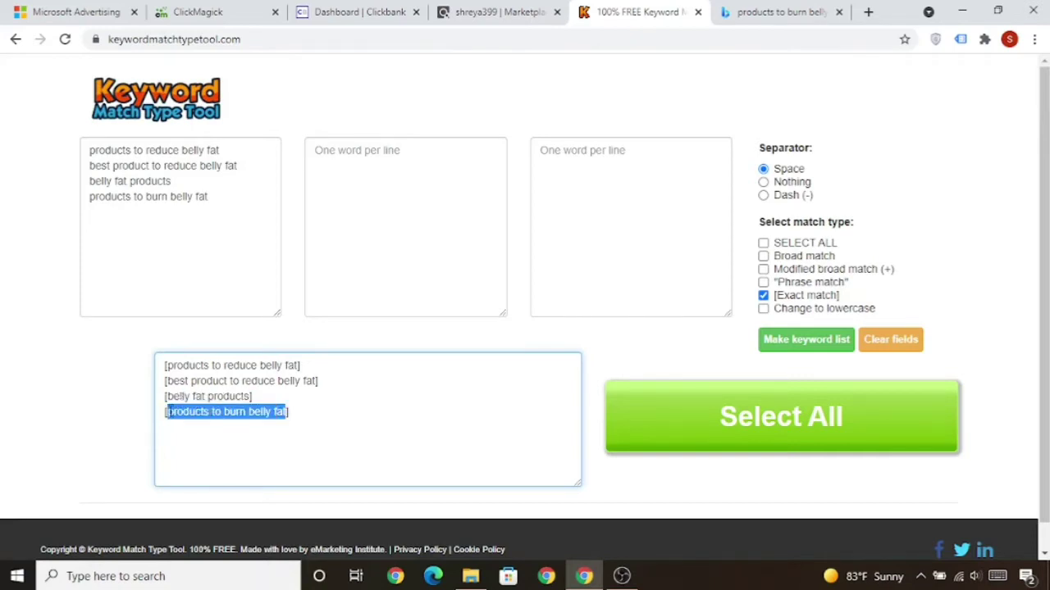
left_click(339, 419)
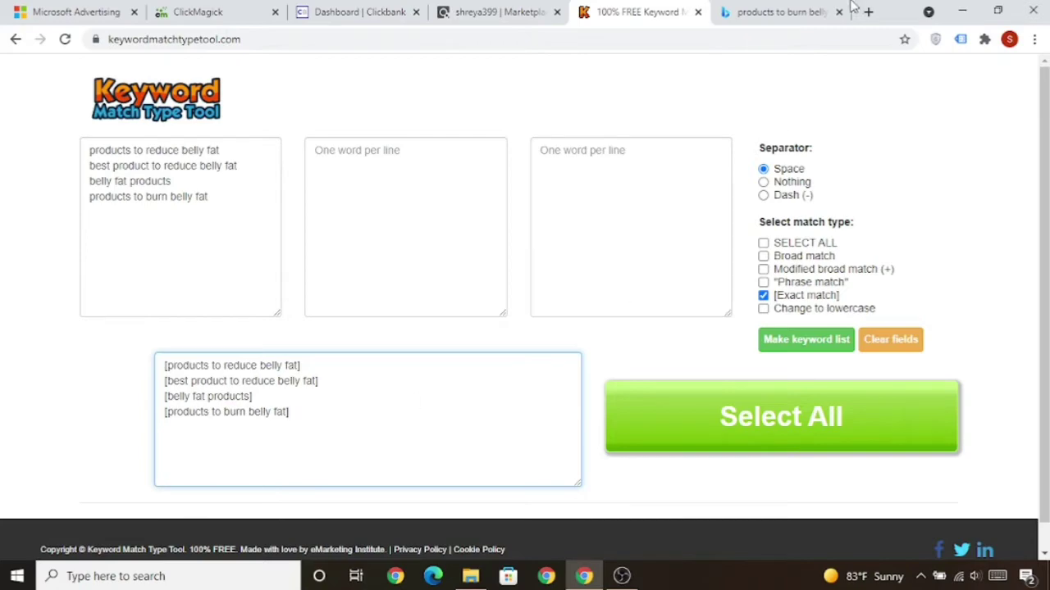
Refine the Bing query to 'best products to burn belly fat in usa' and rerun it.
left_click(785, 10)
left_click(141, 79)
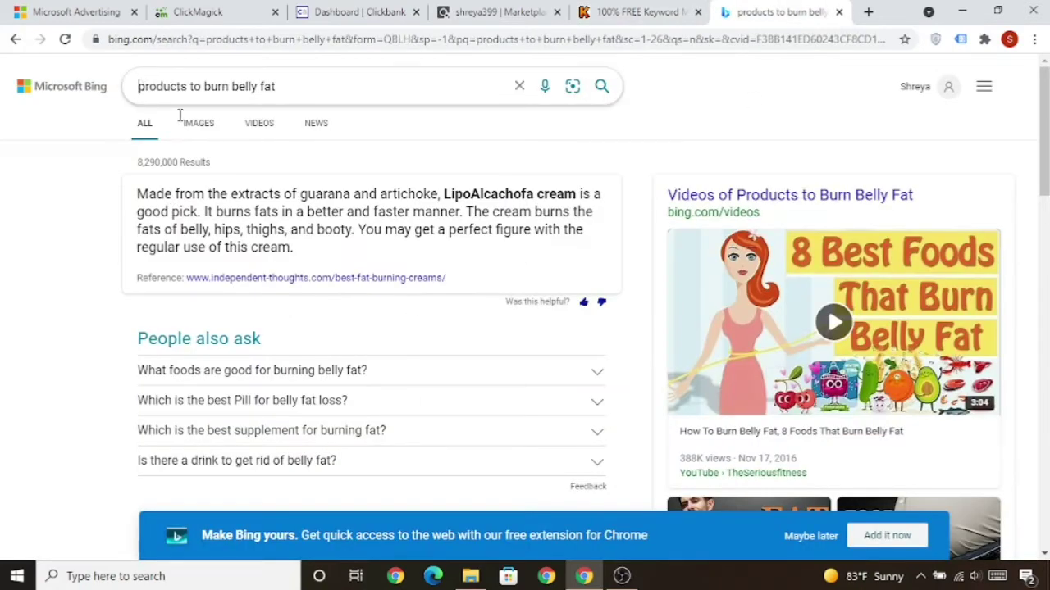
type("best")
left_click(309, 92)
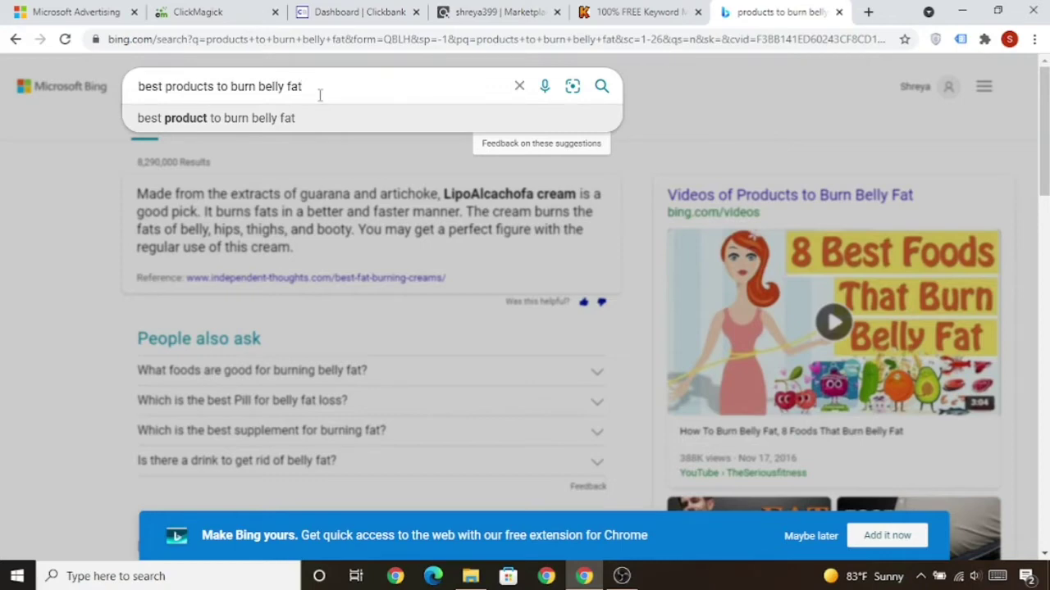
type("usa")
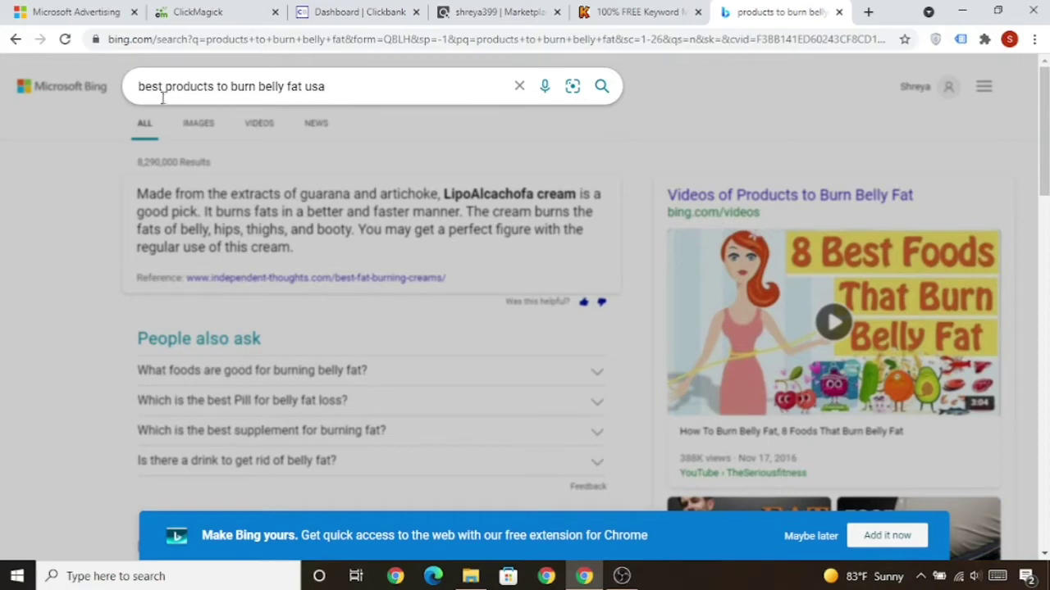
left_click(303, 90)
type("in")
key("Return")
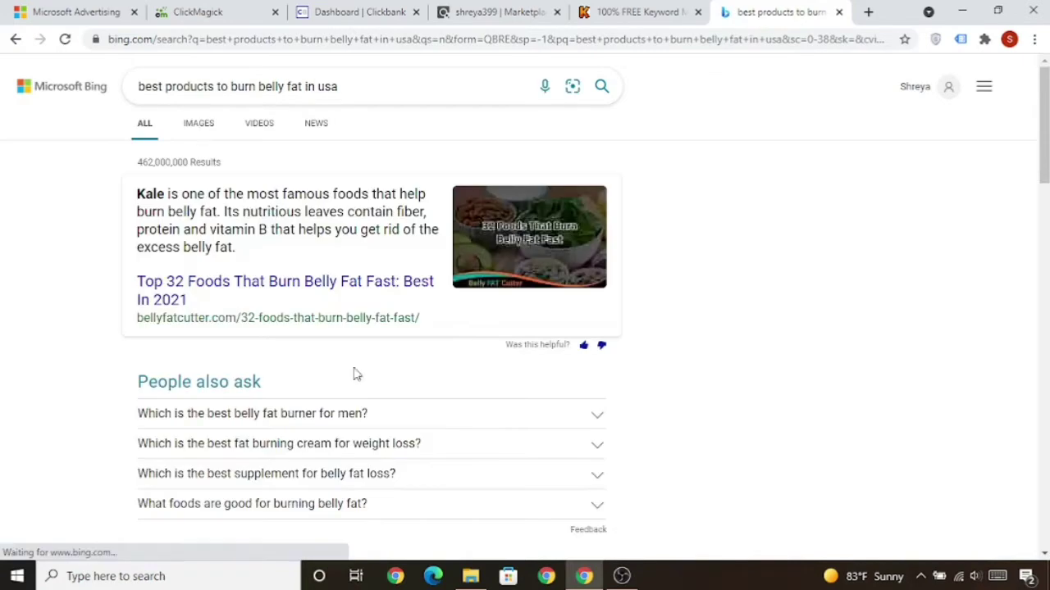
left_click(636, 10)
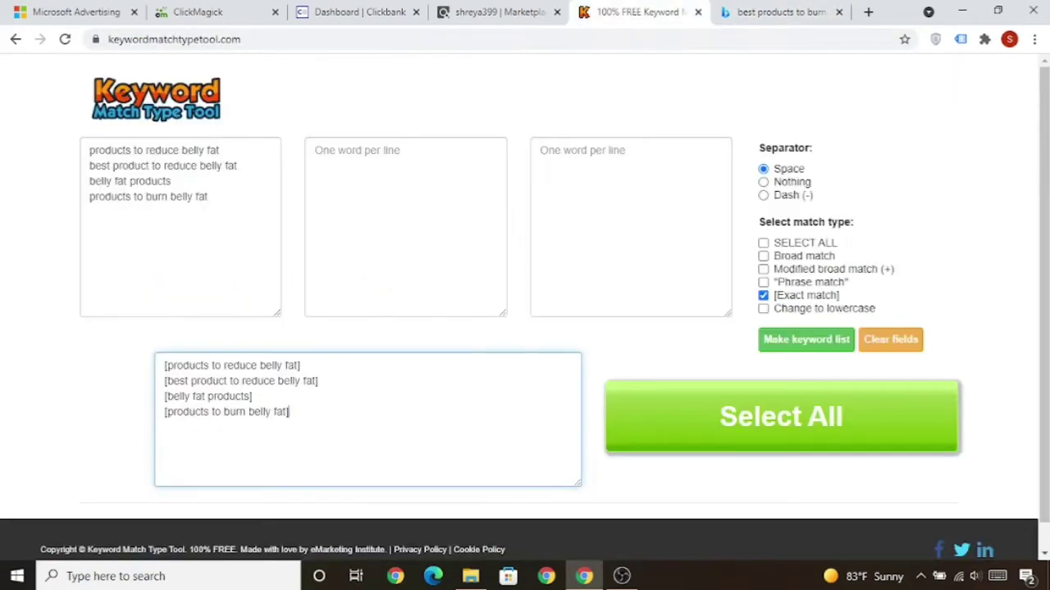
Select the keyword and the four bracketed results, then close the Keyword Match Type Tool tab.
mouse_move(226, 202)
left_mouse_down()
mouse_move(99, 202)
mouse_move(90, 211)
left_mouse_up()
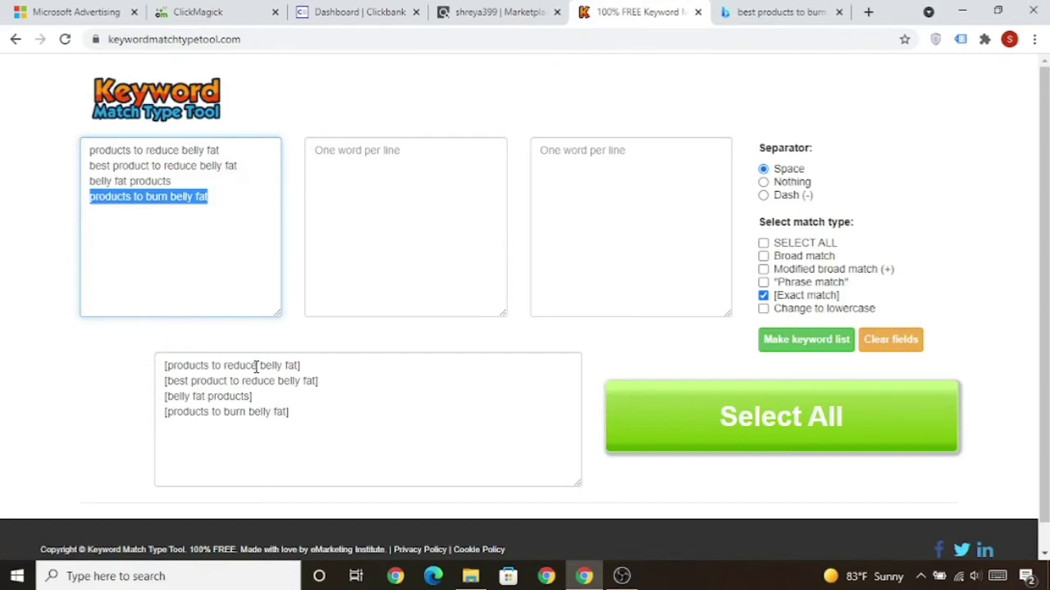
left_click(332, 419)
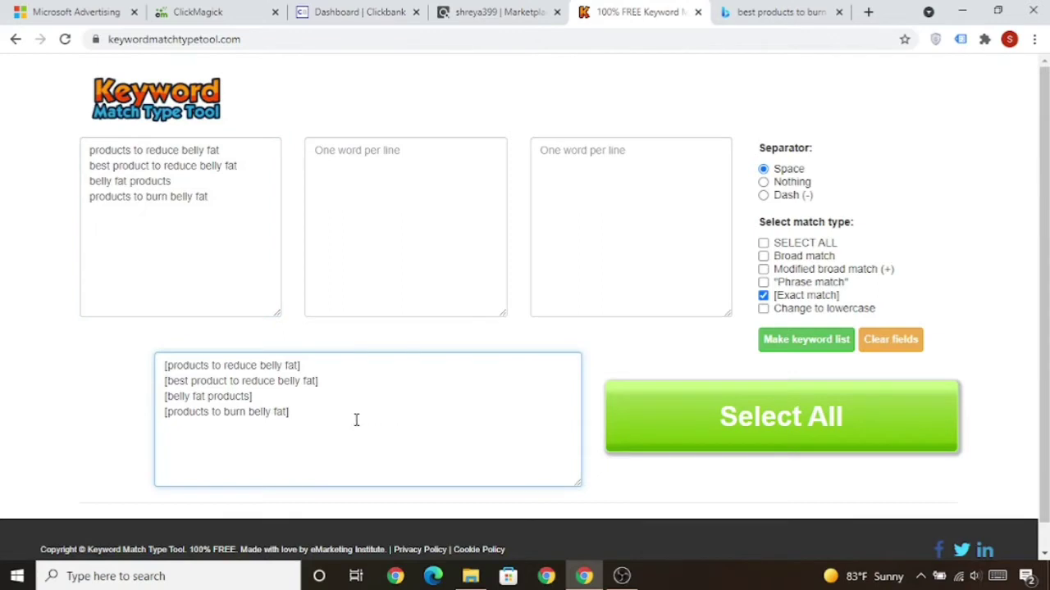
left_click_drag(356, 420, 148, 370)
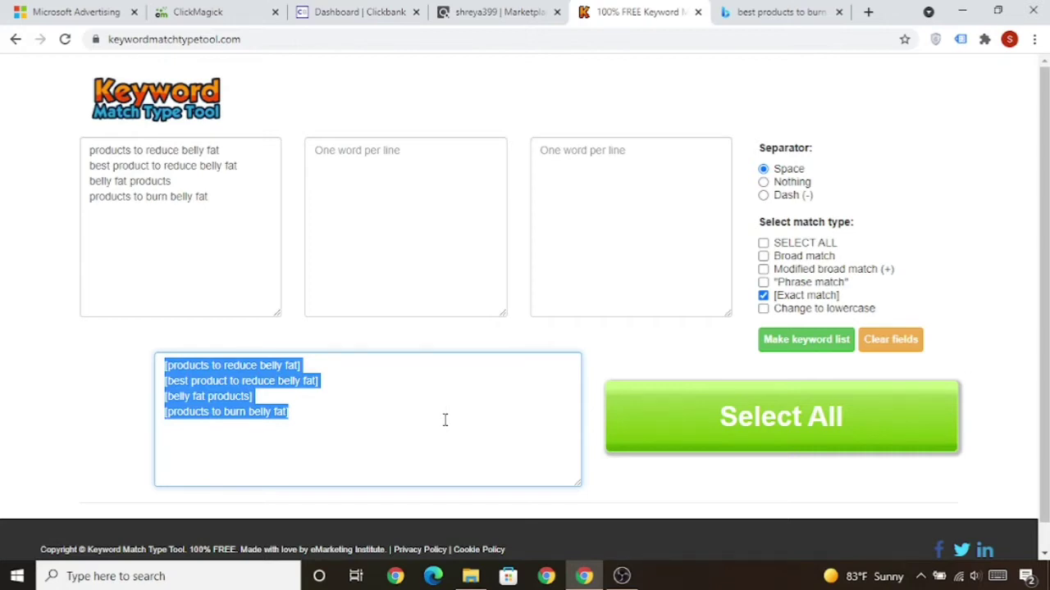
key("ctrl+w")
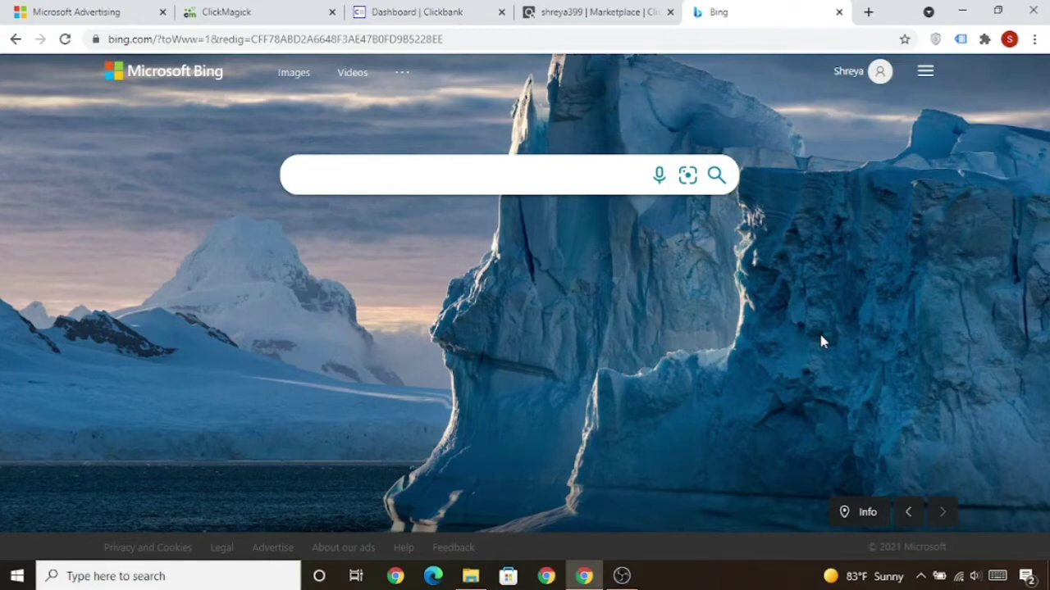
Type 'belly fat' in Bing and take the 'belly fat diet' suggestion.
left_click(349, 182)
type("belly")
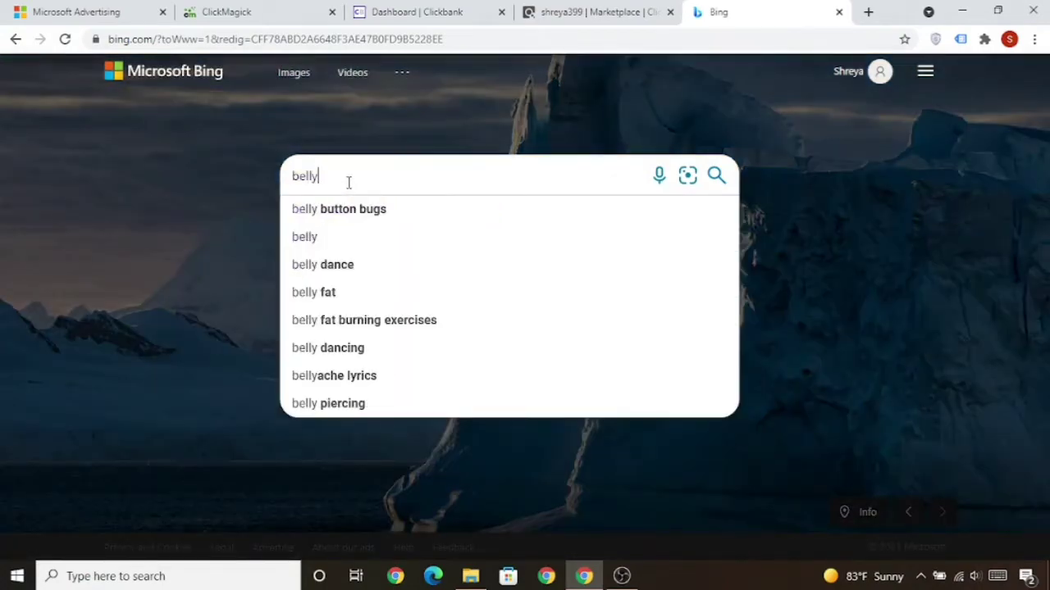
type(" fat")
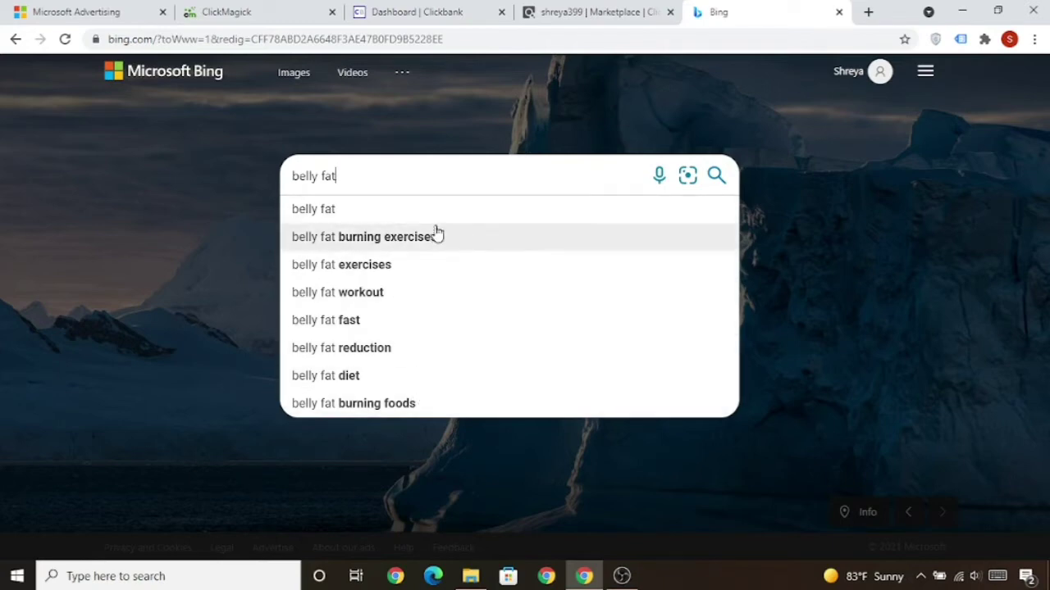
key("Down")
key("Down")
key("Down")
key("Down")
key("Down")
key("Down")
key("Down")
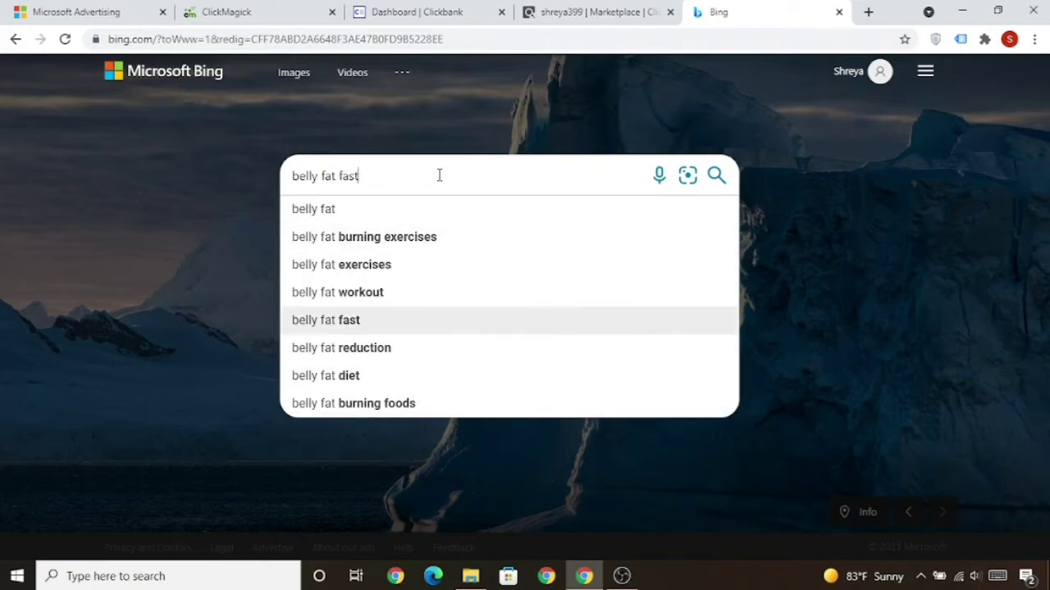
key("Up")
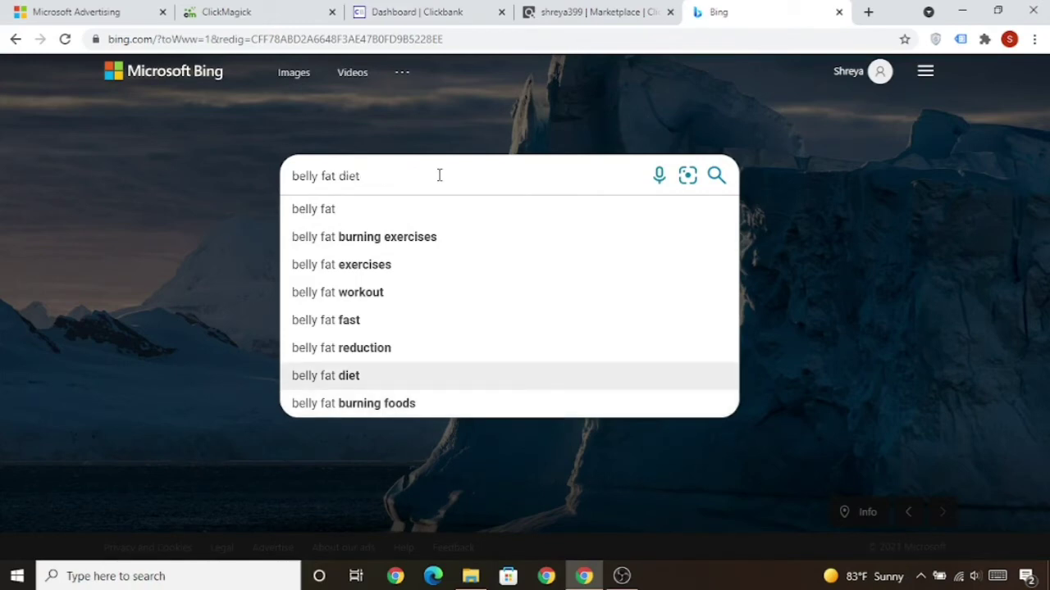
key("ctrl+a")
key("ctrl+c")
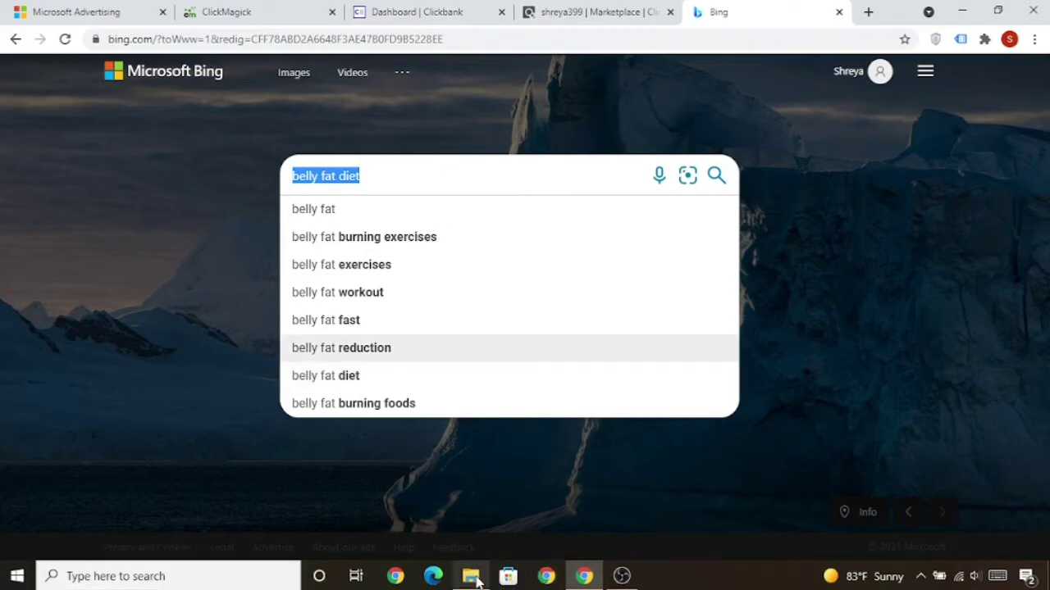
Create a new text file named 'belly fat diet' in the Keywords To Target folder.
left_click(472, 578)
right_click(456, 423)
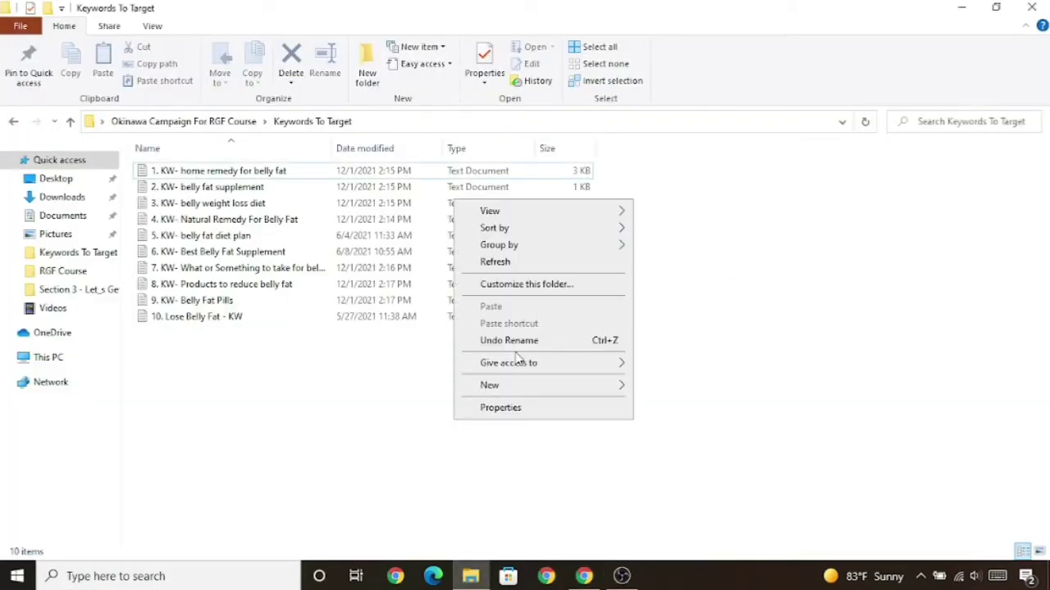
mouse_move(519, 392)
left_click(685, 527)
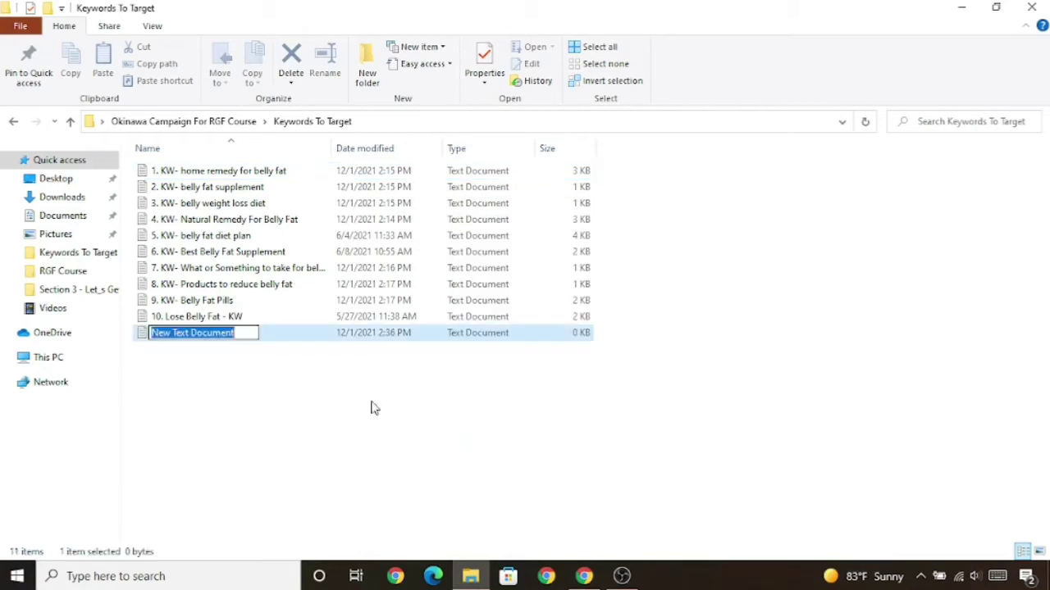
key("ctrl+v")
key("Return")
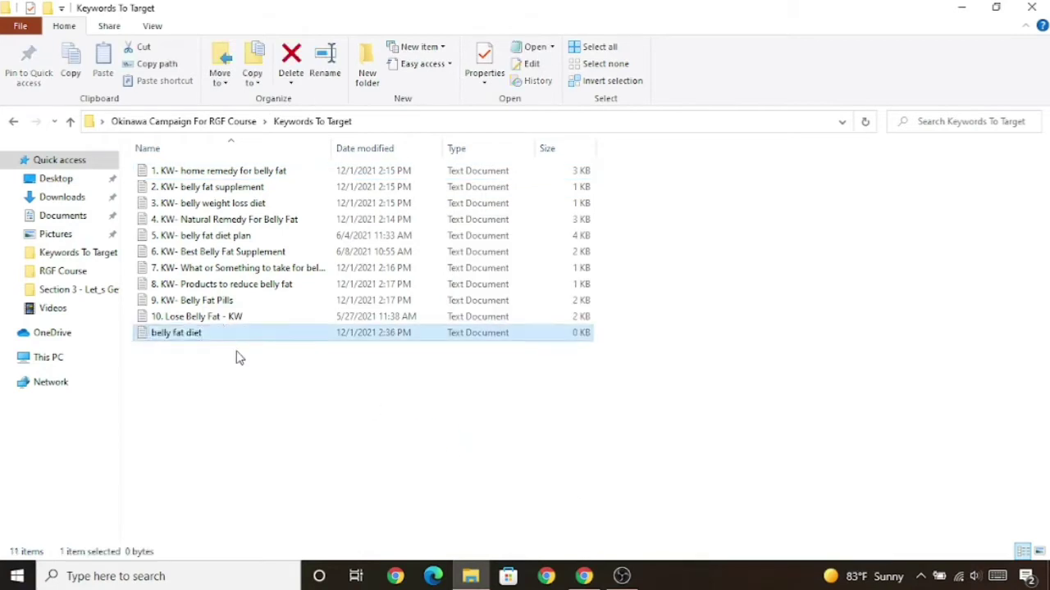
left_click(246, 367)
Change the Bing query to 'best belly fat' and select the 'best belly fat reducer' suggestion.
left_click(584, 576)
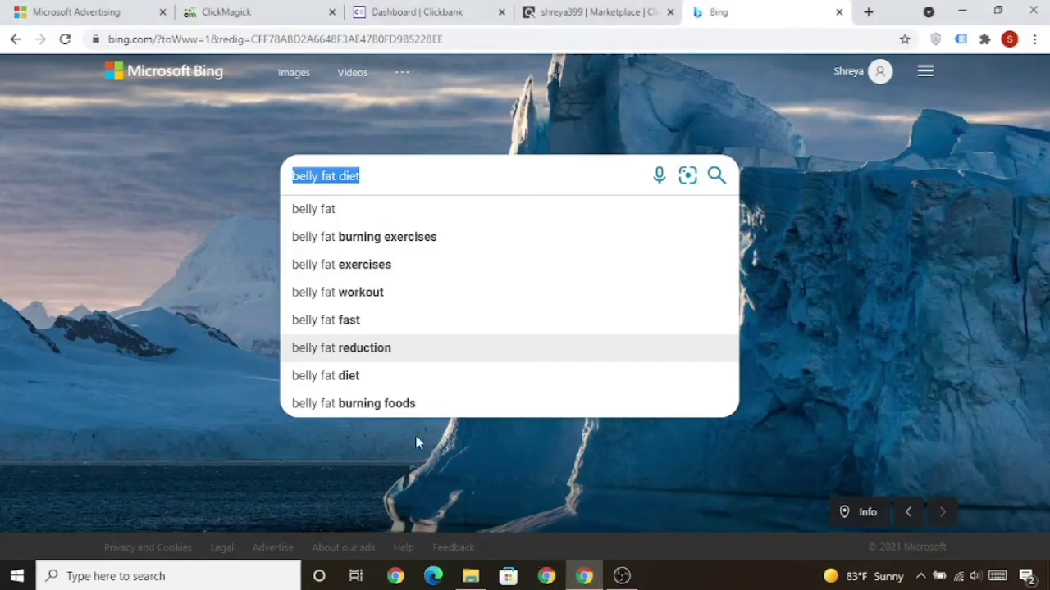
left_click(438, 179)
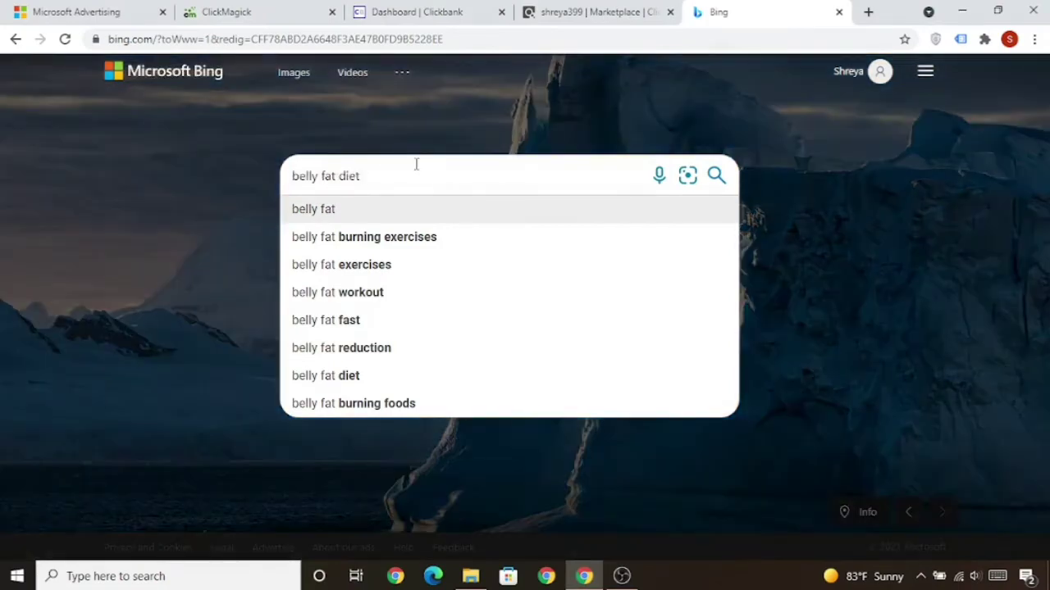
key("BackSpace")
key("BackSpace")
key("BackSpace")
key("BackSpace")
key("BackSpace")
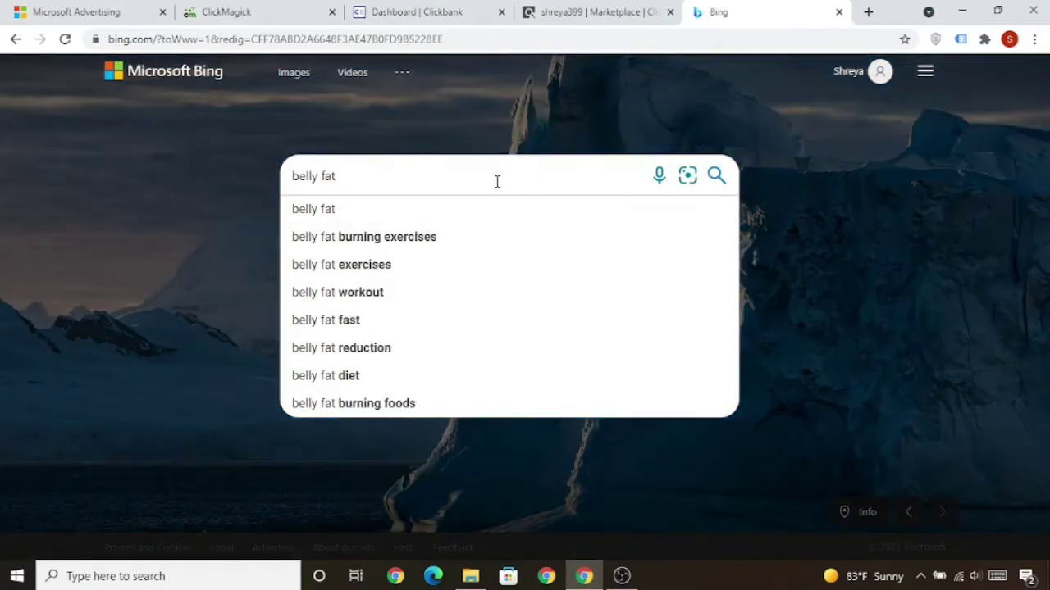
left_click(287, 175)
type("best")
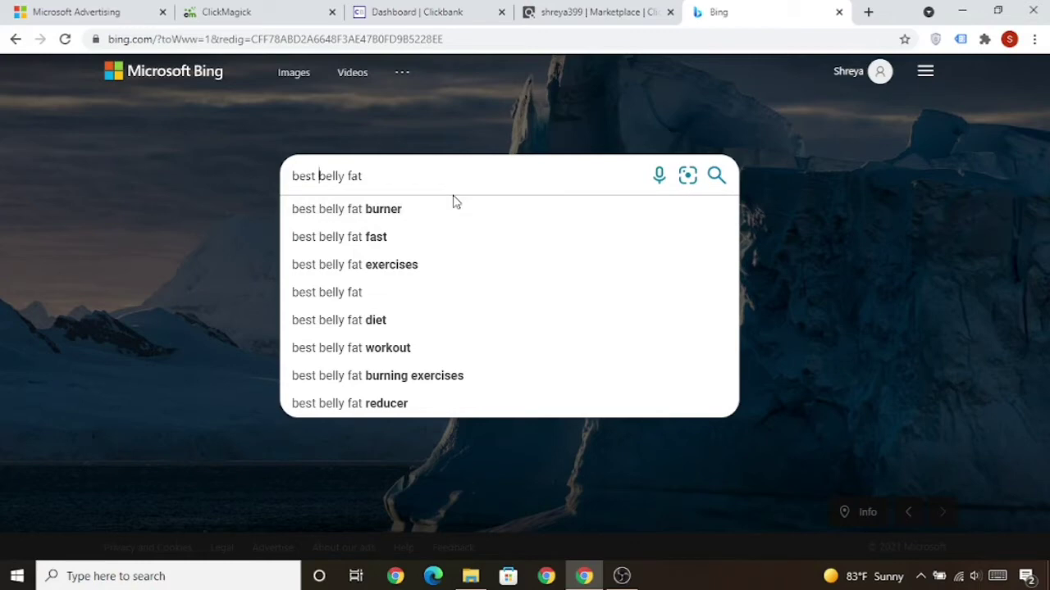
key("Down")
key("Down")
key("Down")
key("Down")
key("Down")
key("Down")
key("Down")
key("Down")
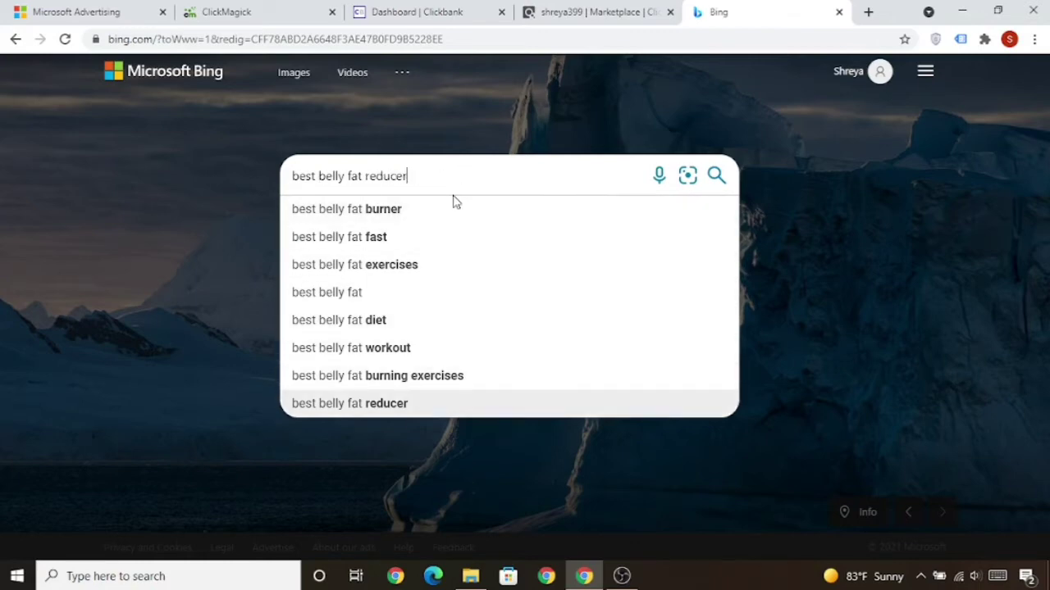
key("ctrl+a")
key("ctrl+c")
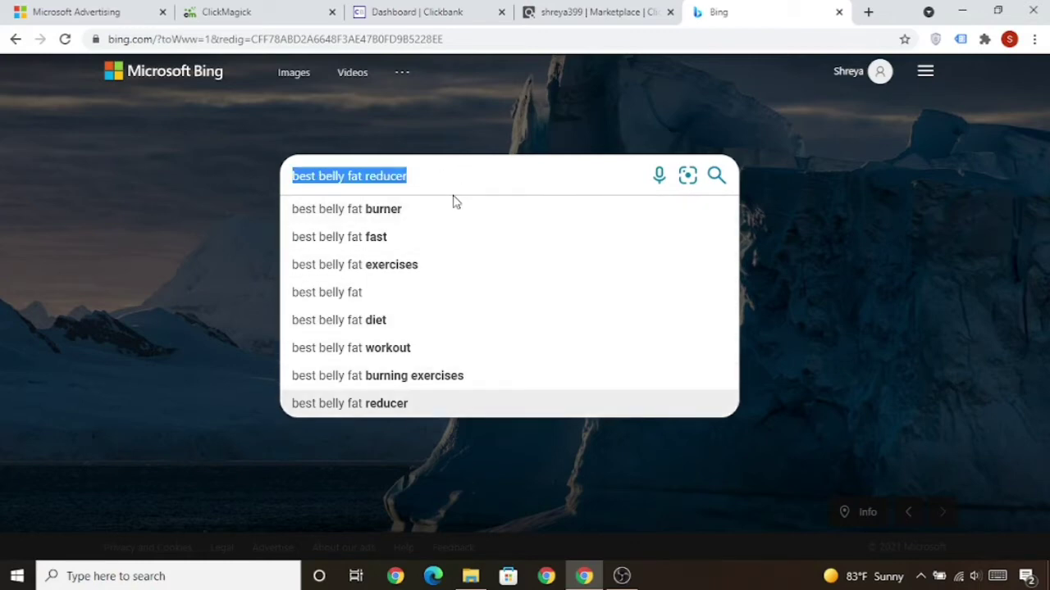
Create a new text file named 'best belly fat reducer' in Keywords To Target.
left_click(471, 577)
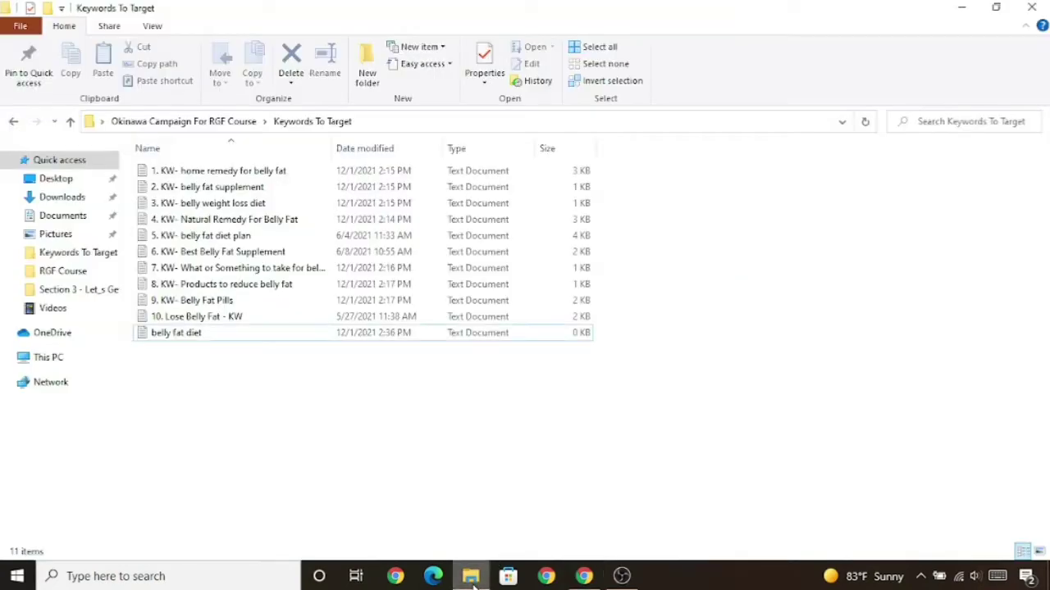
right_click(320, 494)
mouse_move(410, 452)
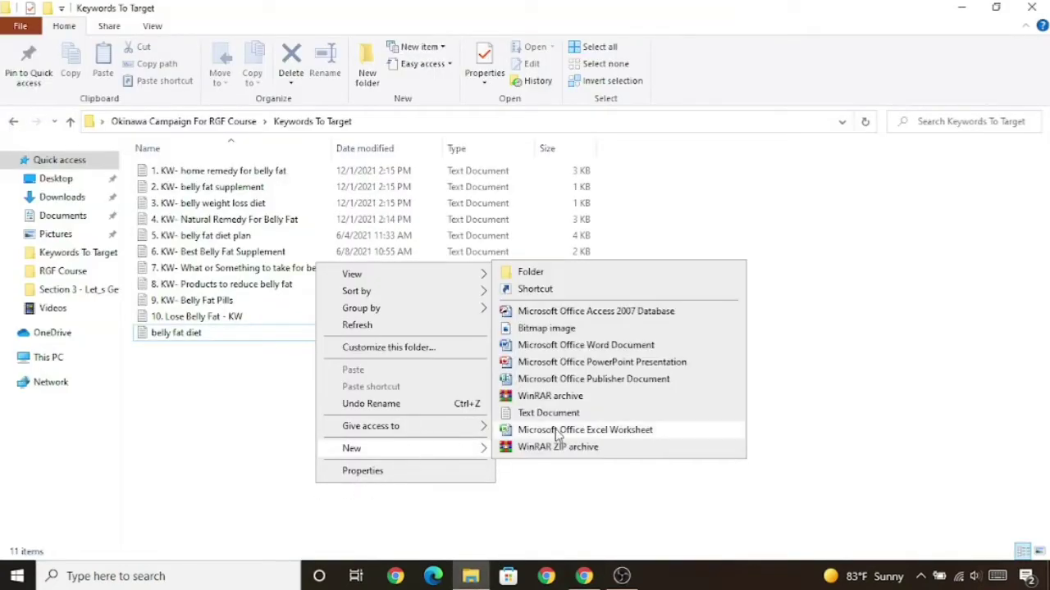
left_click(547, 413)
key("ctrl+v")
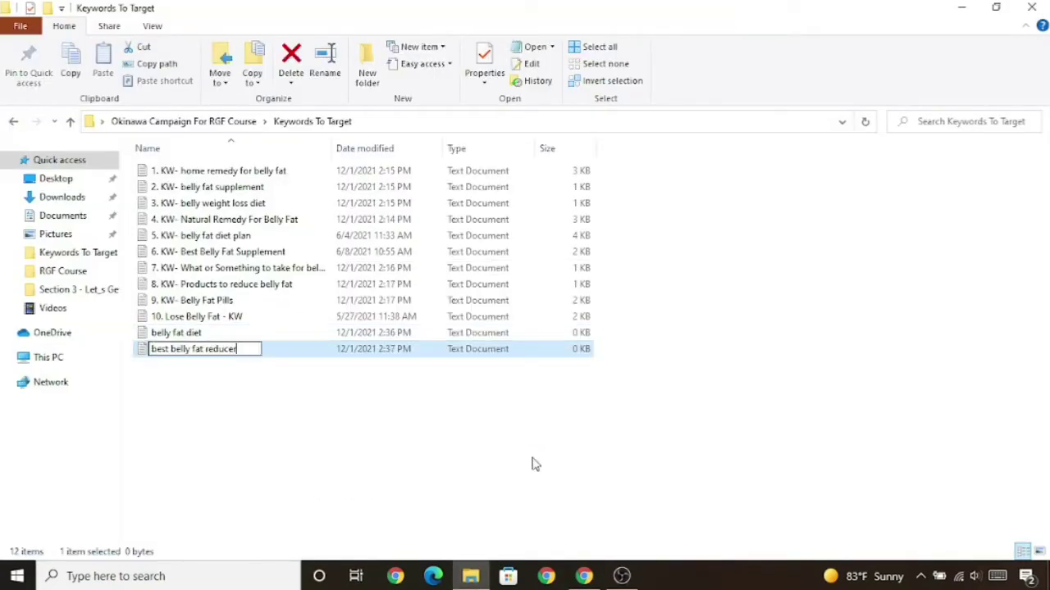
key("Return")
Type 'belly fat so' in Bing and take the 'belly fat solutions' suggestion.
left_click(584, 576)
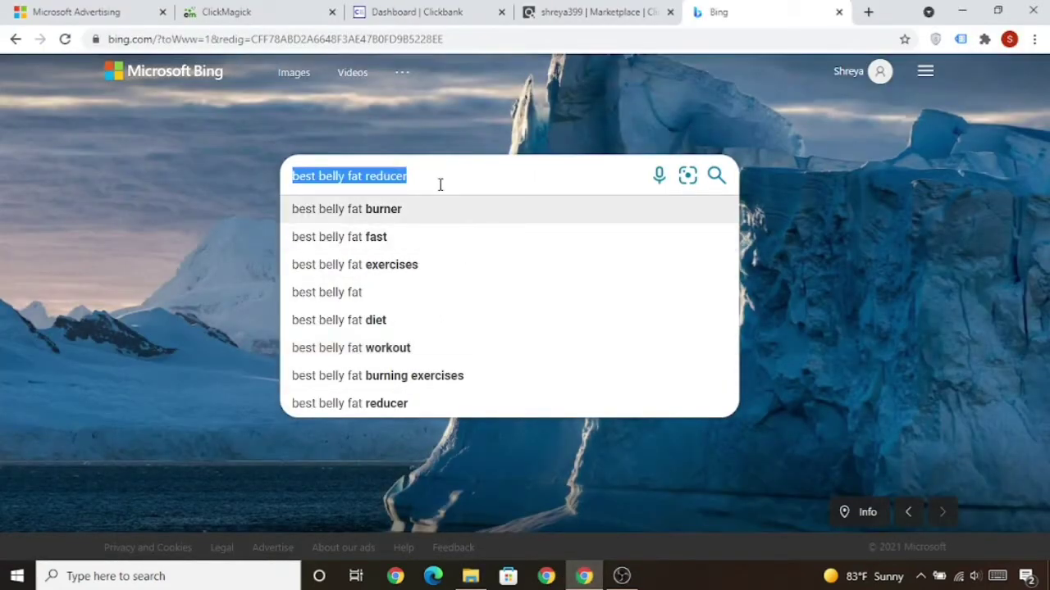
type("belly")
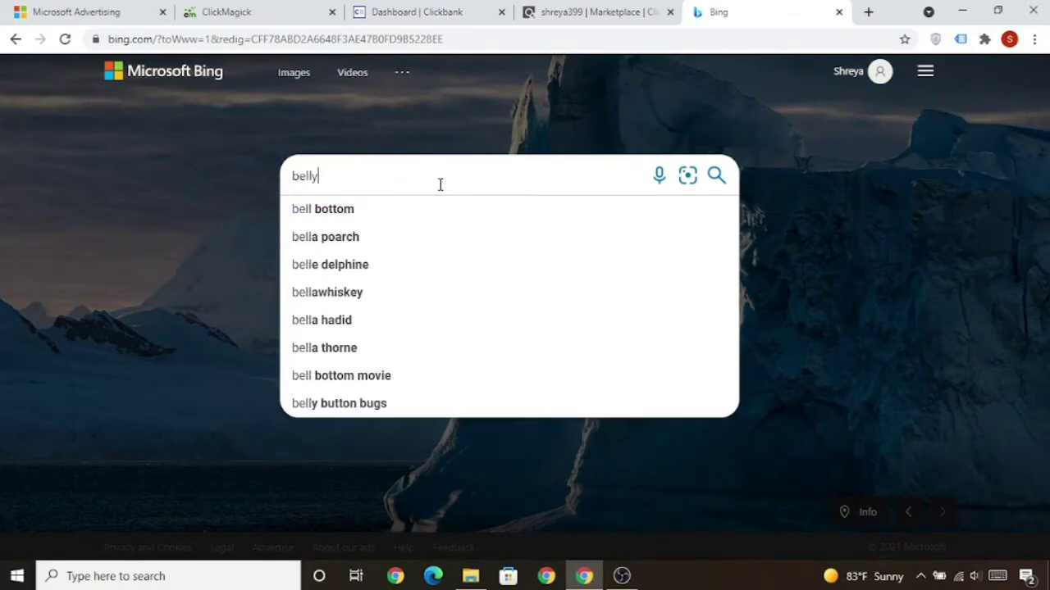
type(" fat")
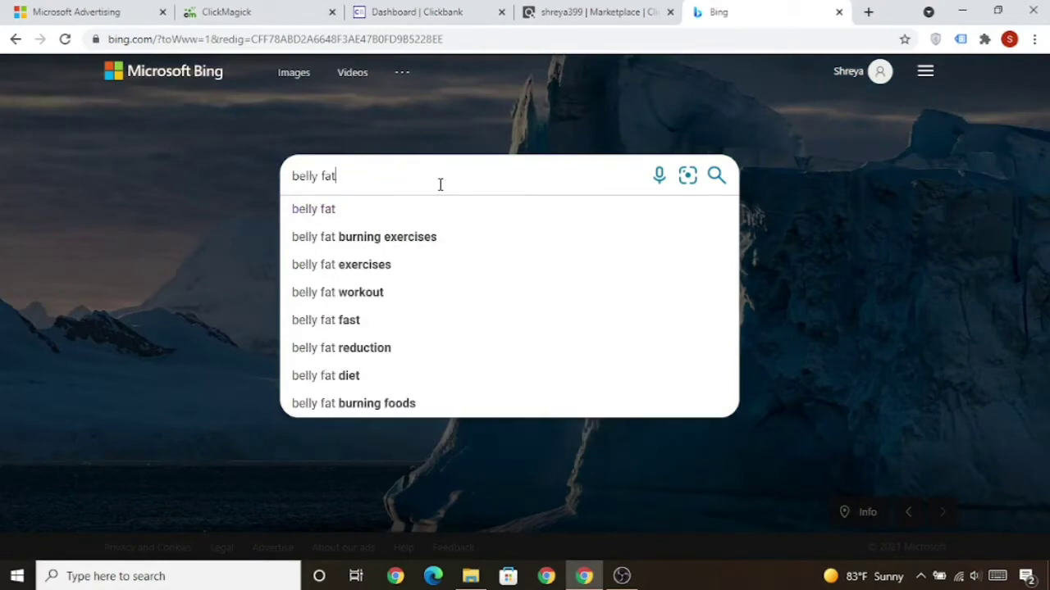
type(" so")
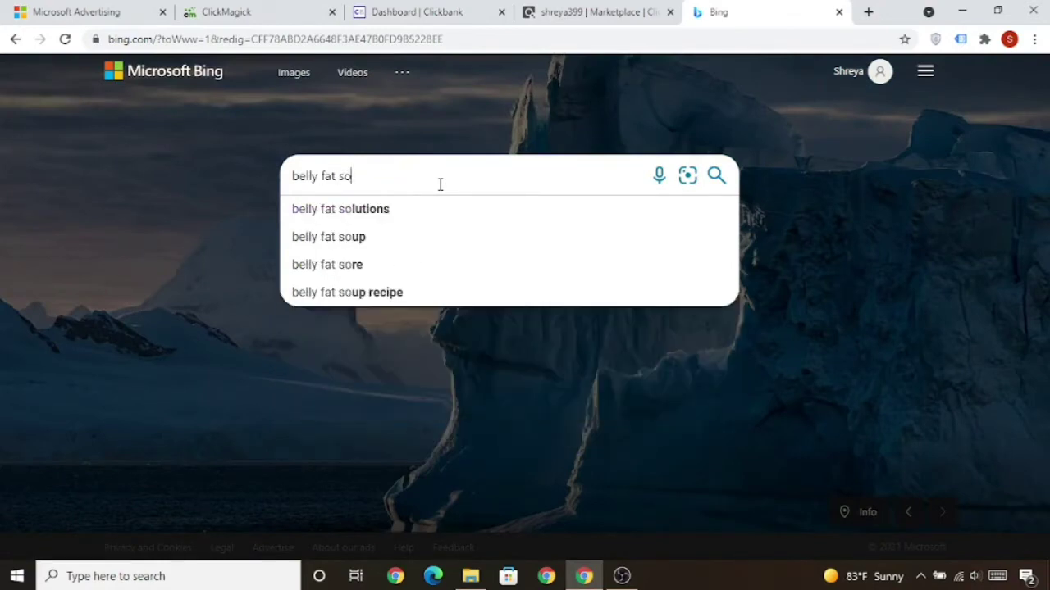
key("Down")
key("ctrl+a")
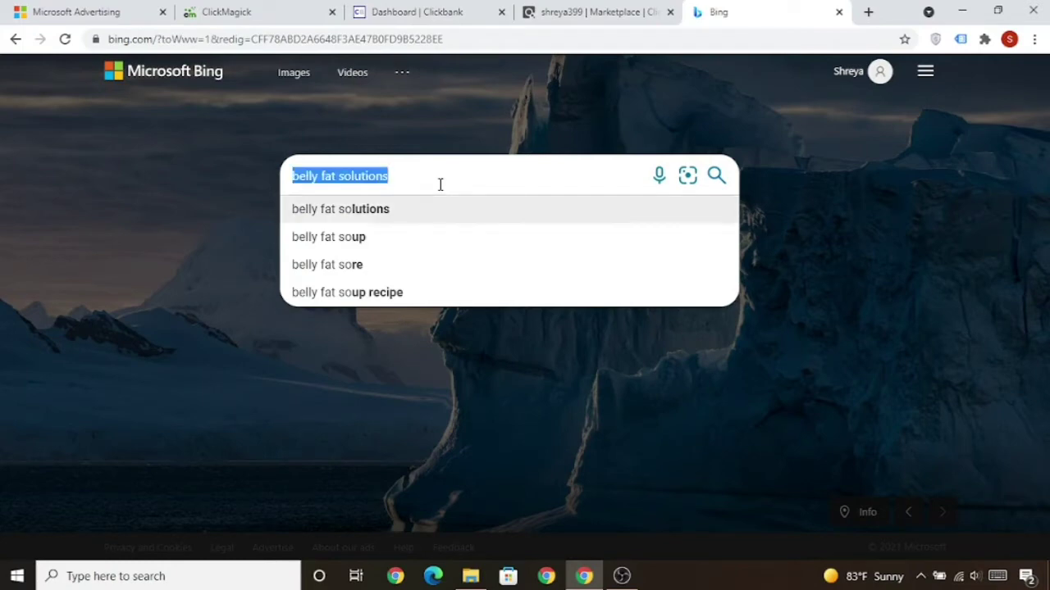
Add a new text document and rename it 'belly fat solutions'.
left_click(476, 574)
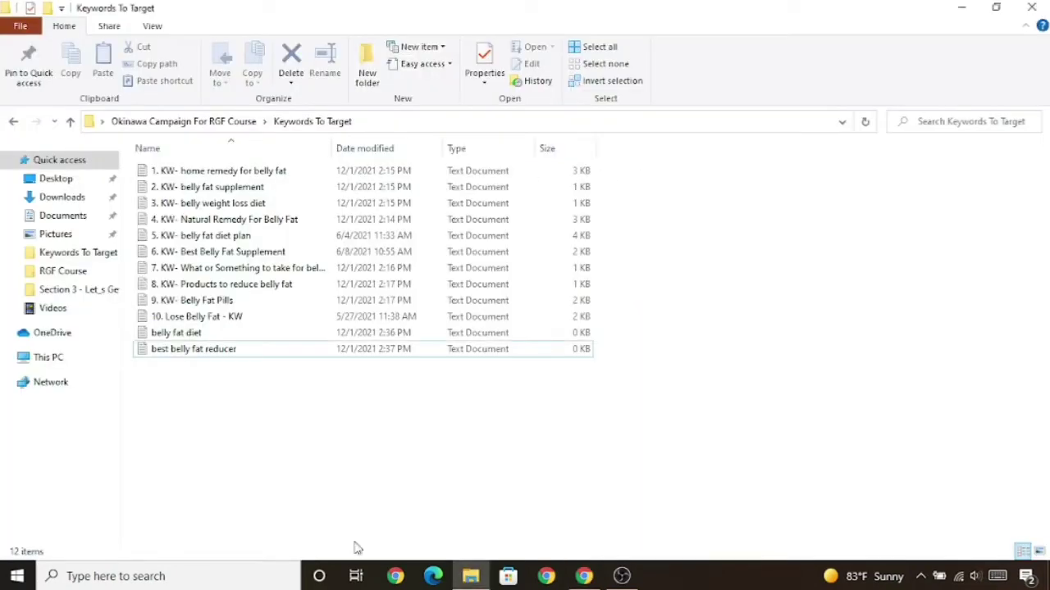
right_click(309, 477)
mouse_move(381, 441)
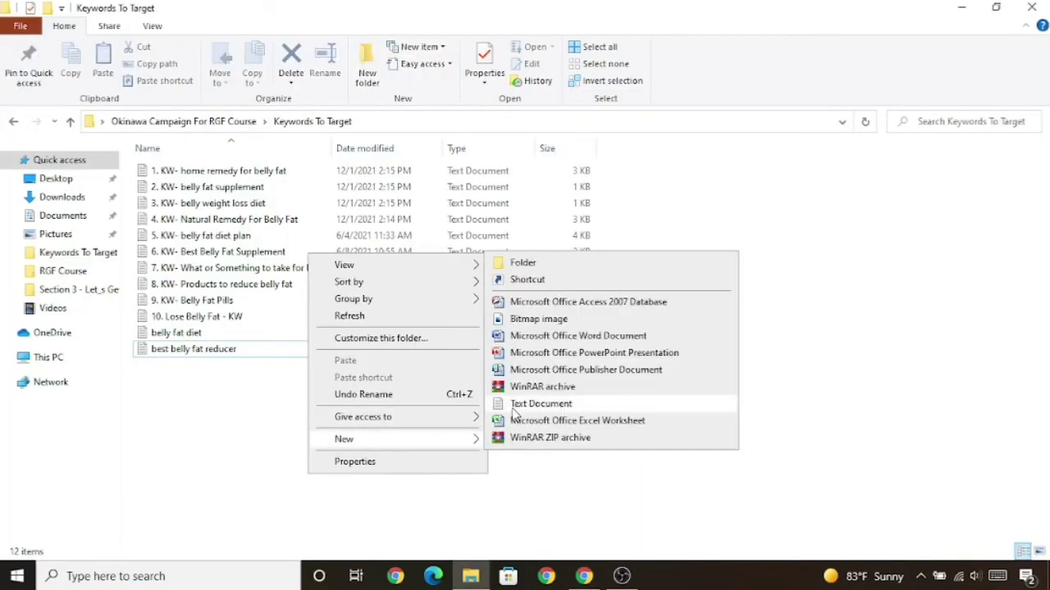
left_click(524, 403)
key("Return")
right_click(266, 373)
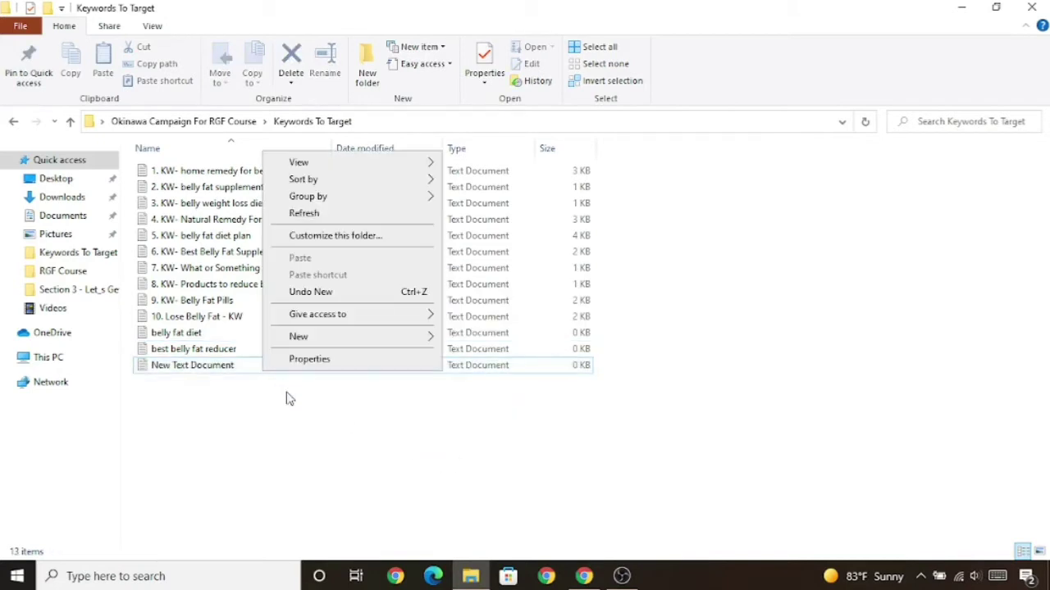
left_click(228, 369)
right_click(227, 368)
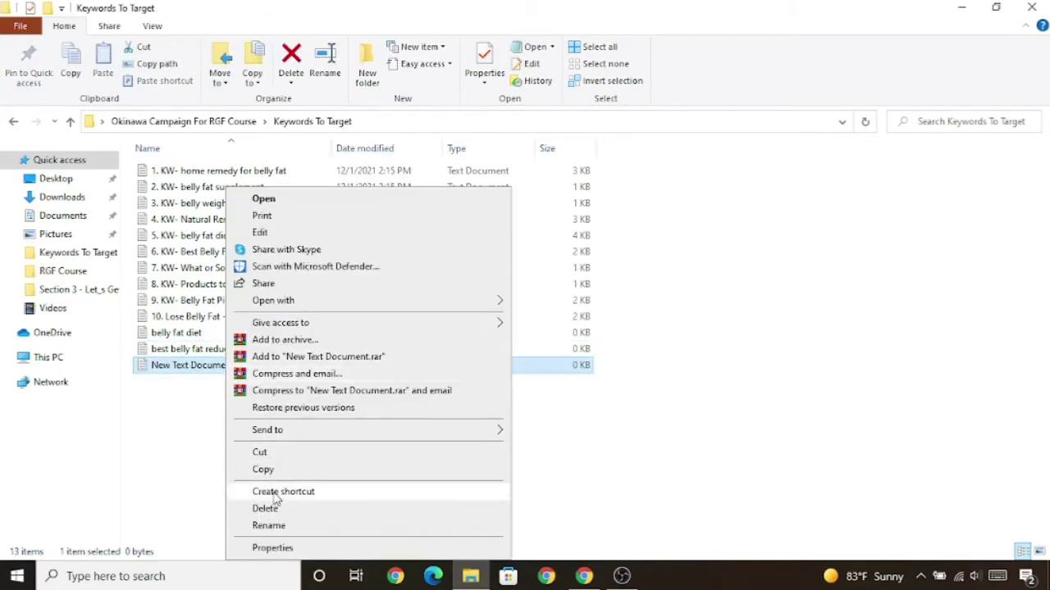
left_click(267, 525)
type("belly fat solutions")
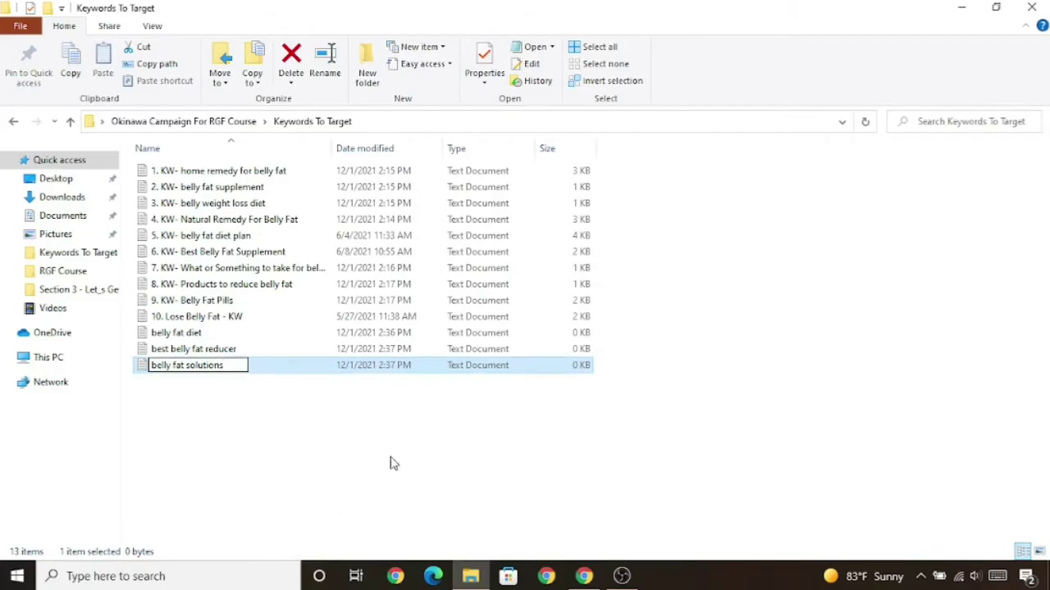
left_click(393, 464)
Edit the Bing query to 'belly fat r' and browse suggestions like 'belly fat reduction'.
left_click(583, 576)
left_click(434, 178)
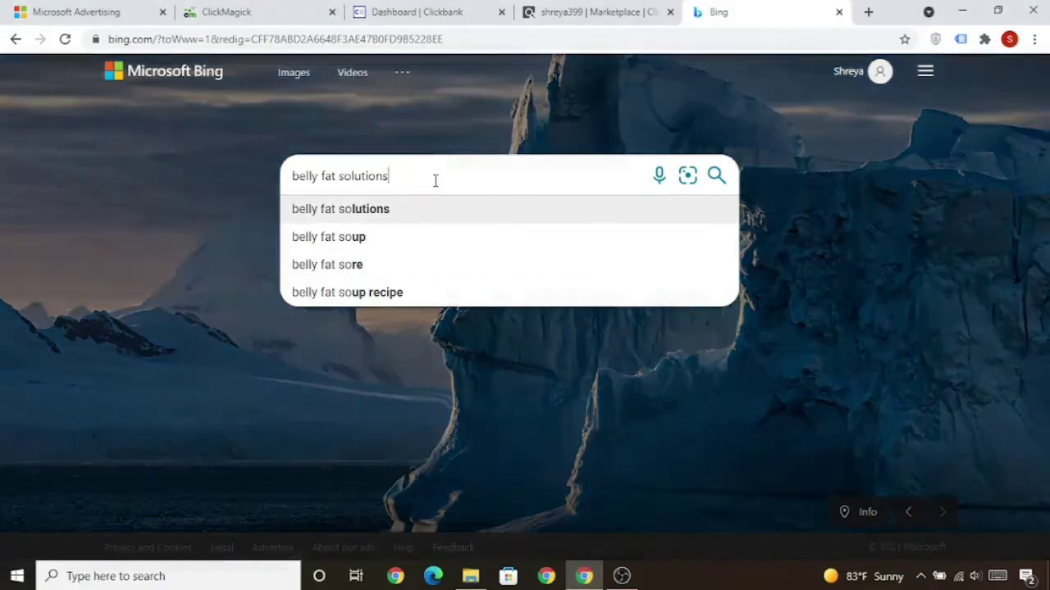
left_click_drag(434, 177, 351, 181)
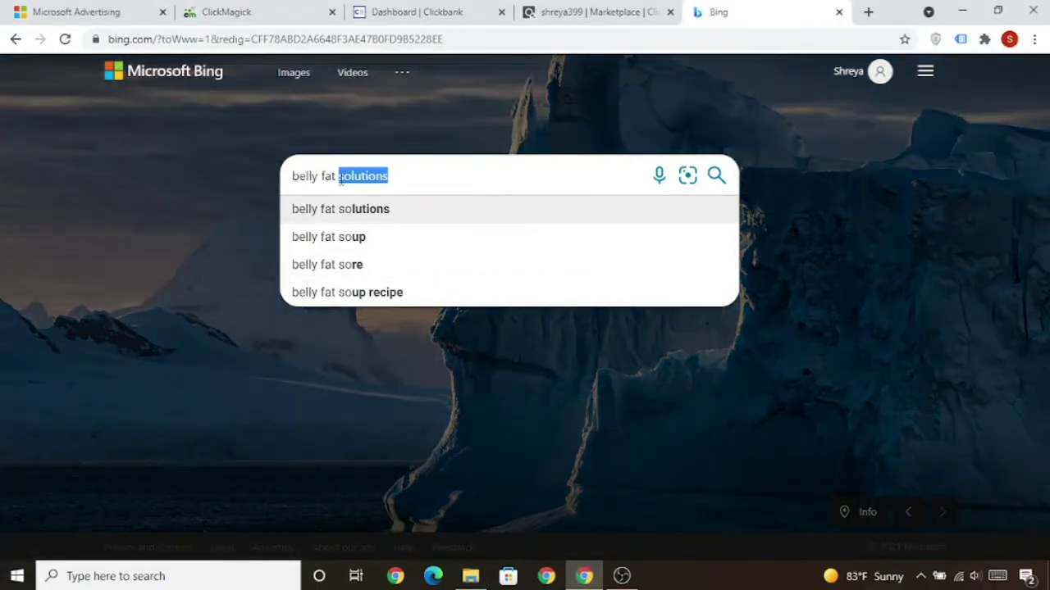
type("r")
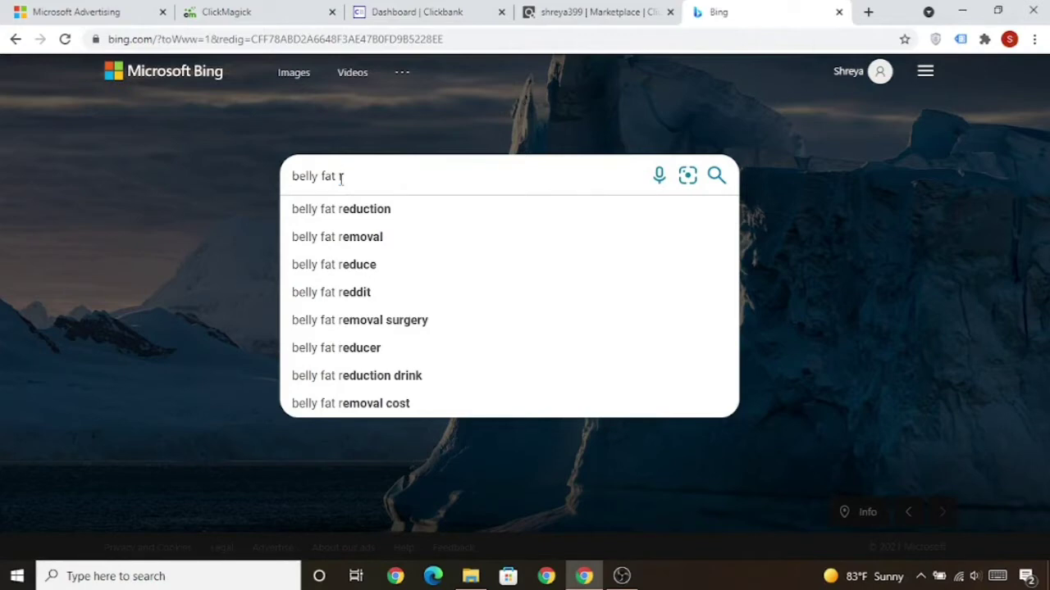
key("Down")
key("Down")
key("Up")
key("Up")
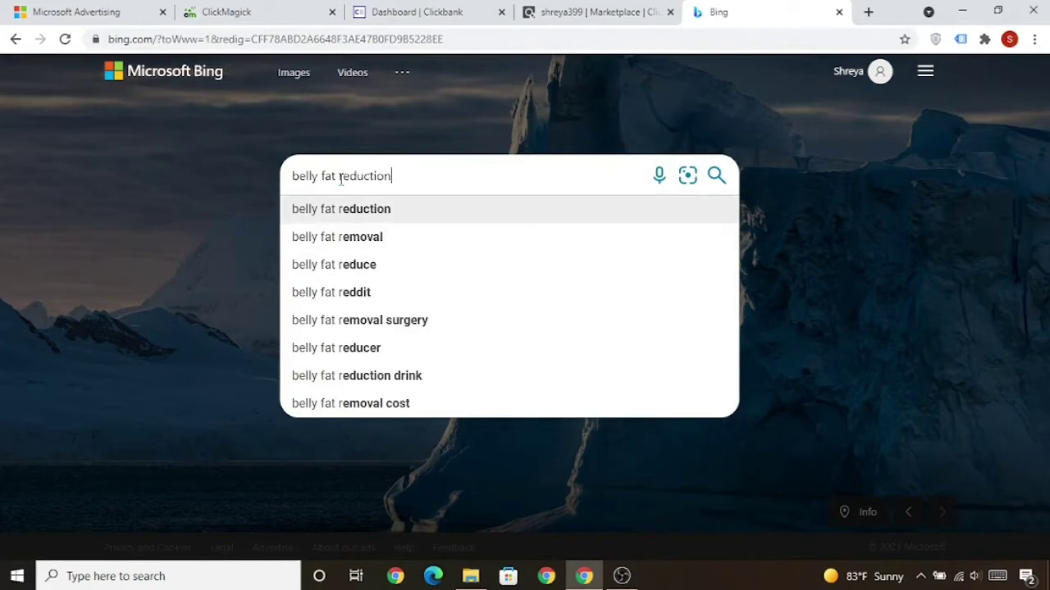
key("Down")
key("Up")
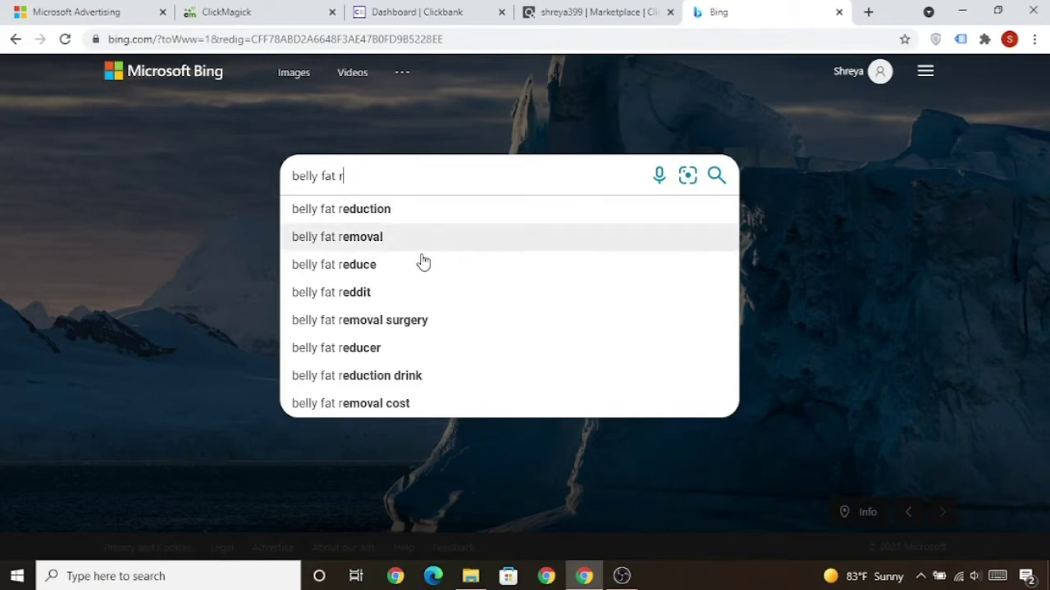
left_click(471, 575)
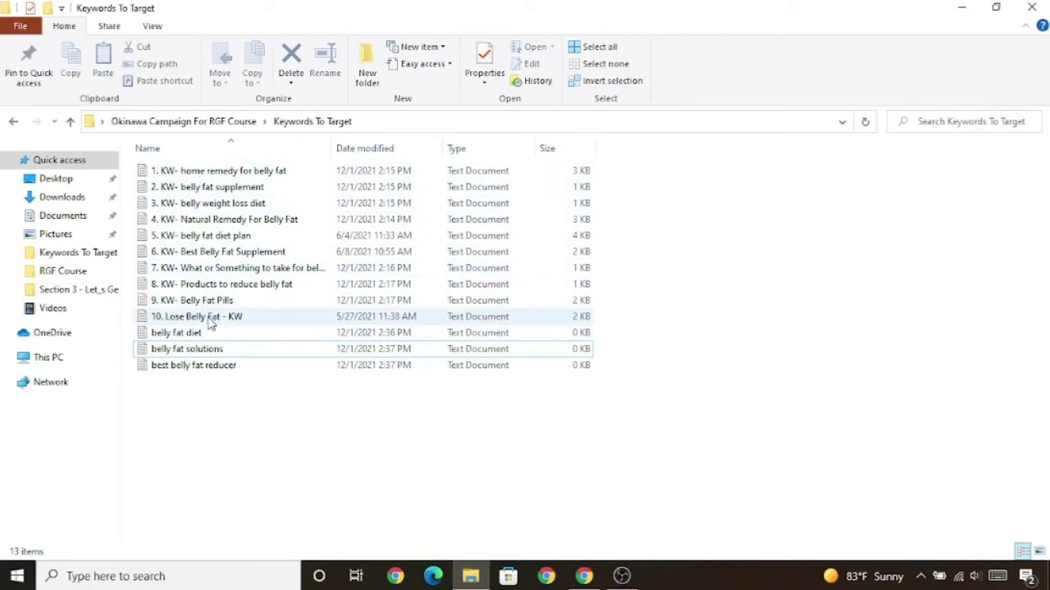
double_click(230, 170)
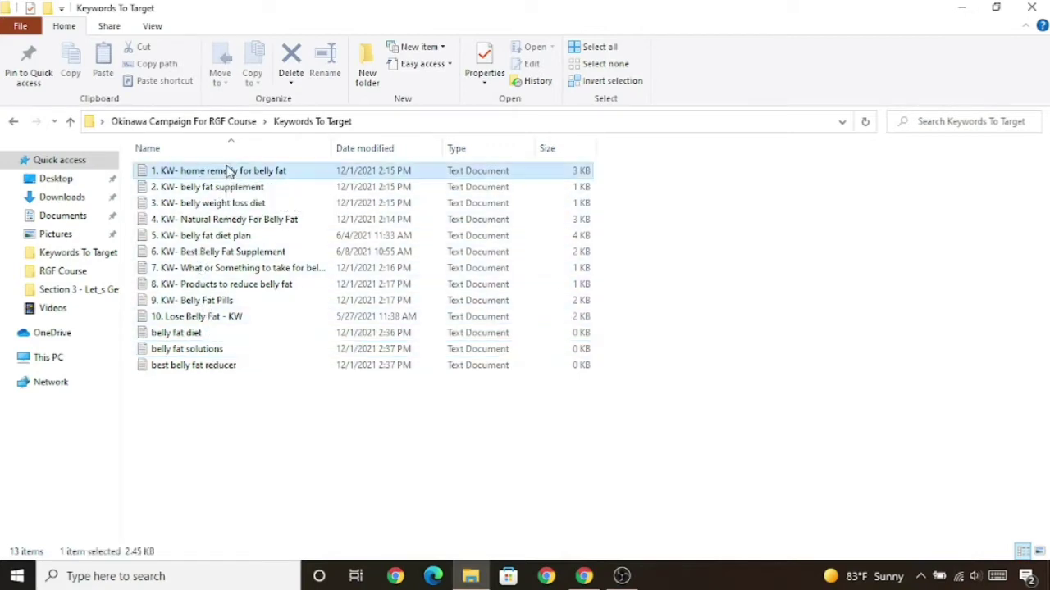
scroll(545, 261, "down", 3)
scroll(546, 260, "down", 15)
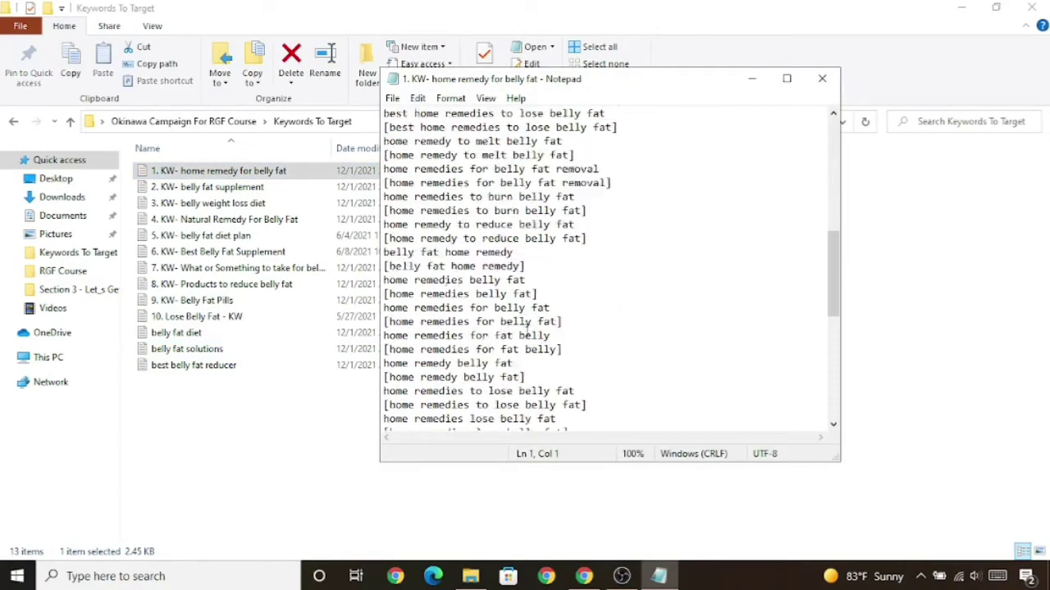
left_click(822, 79)
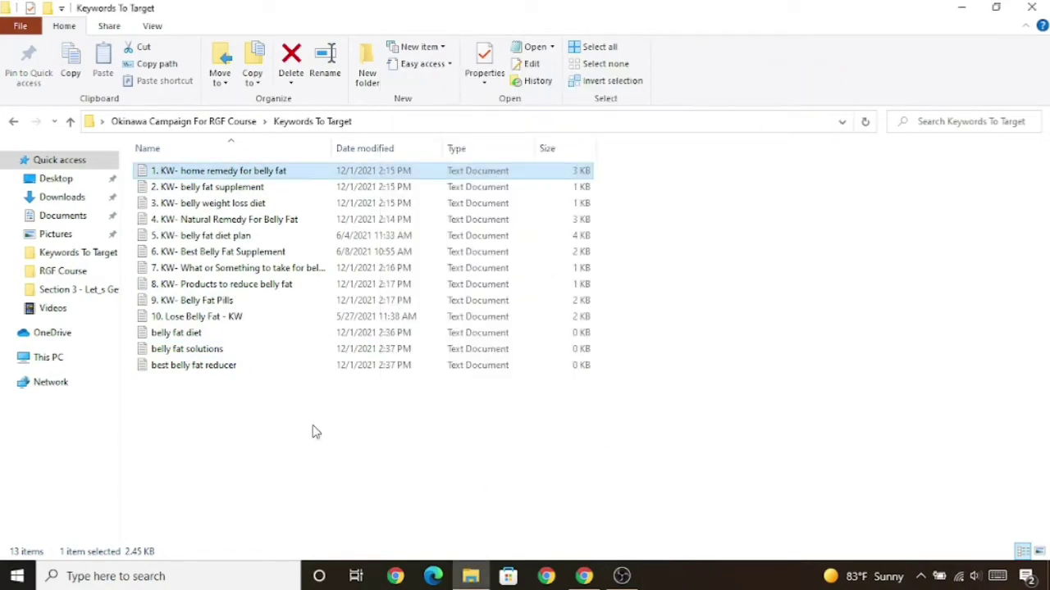
left_click(269, 412)
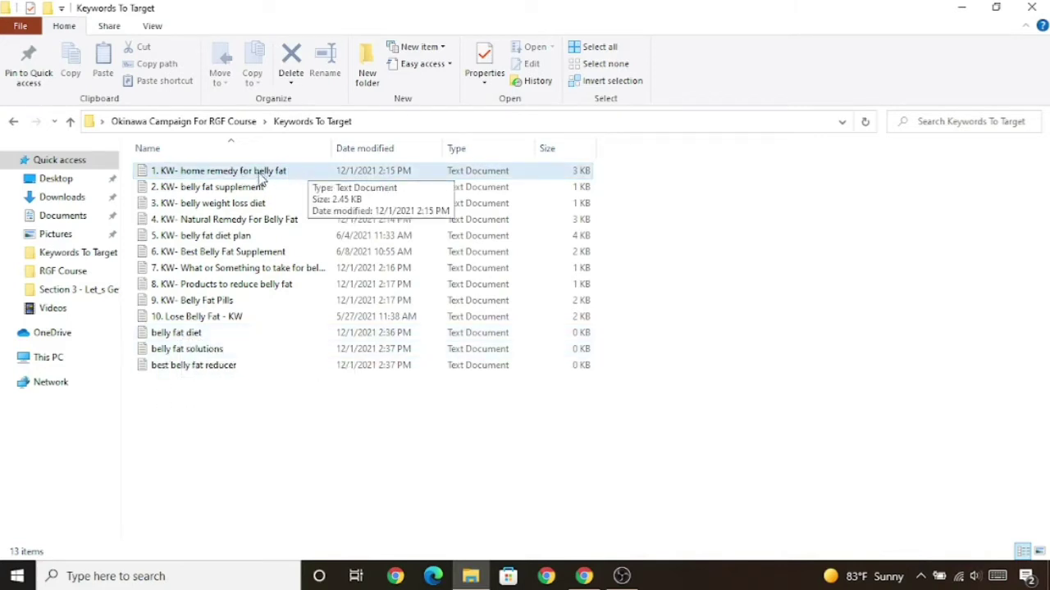
left_click(590, 578)
Open the Keyword planner from Microsoft Advertising's Tools menu.
left_click(19, 8)
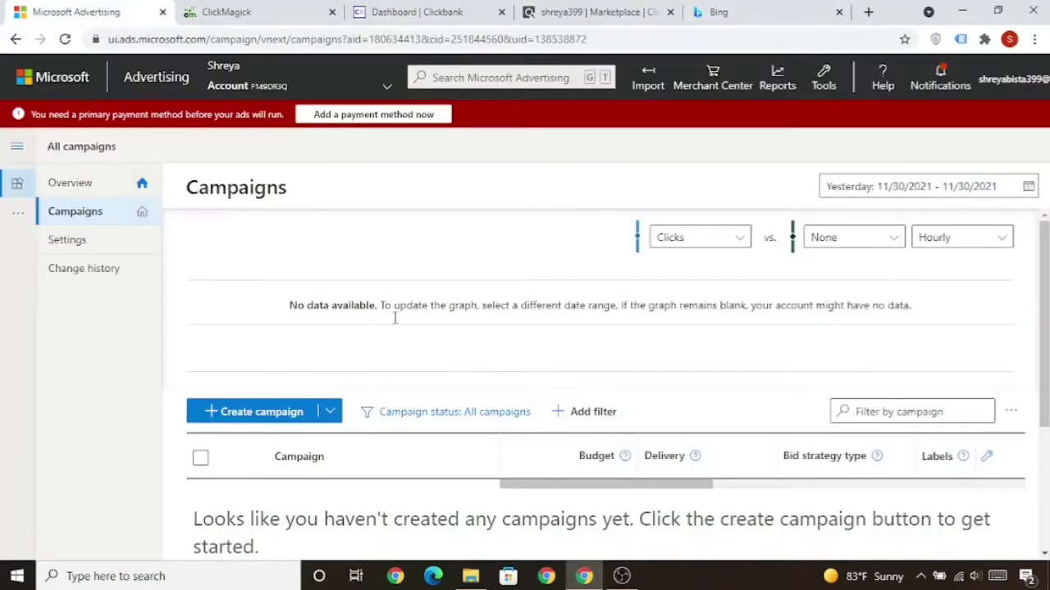
left_click(834, 87)
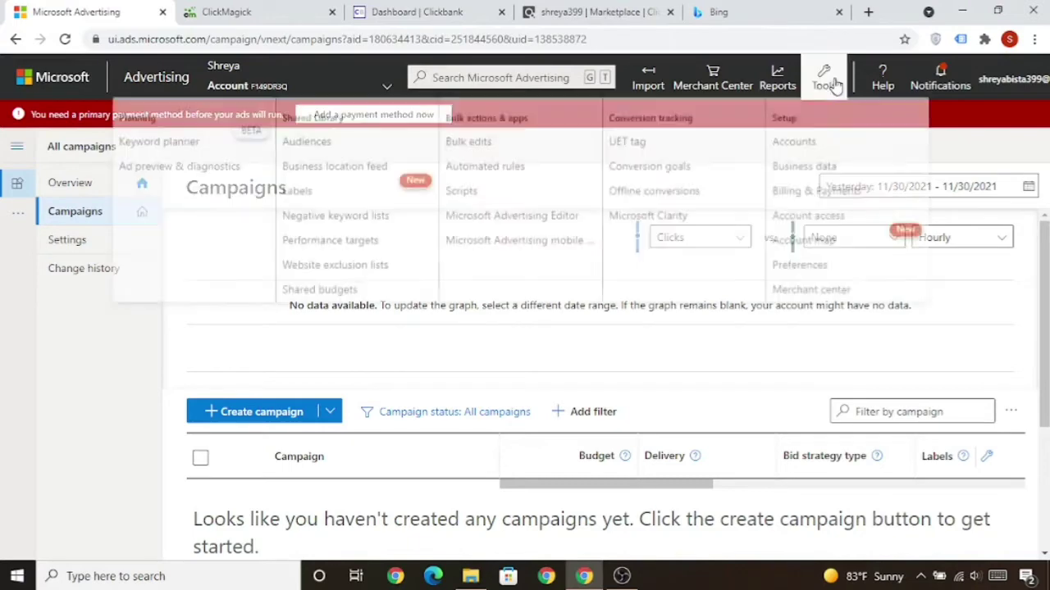
left_click(153, 155)
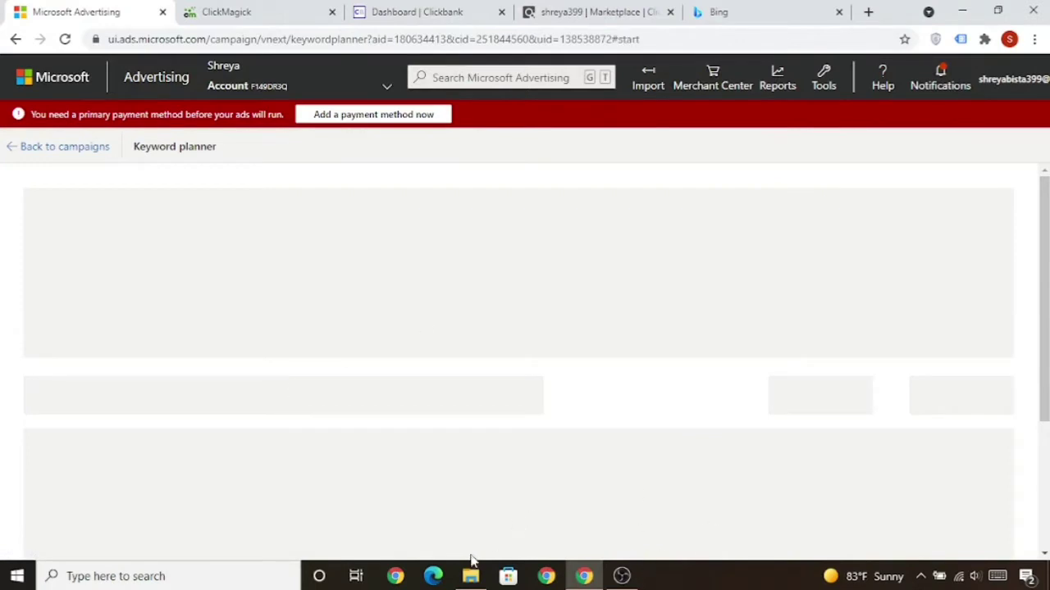
Copy the file name 'belly fat diet' from the Keywords To Target folder.
left_click(471, 570)
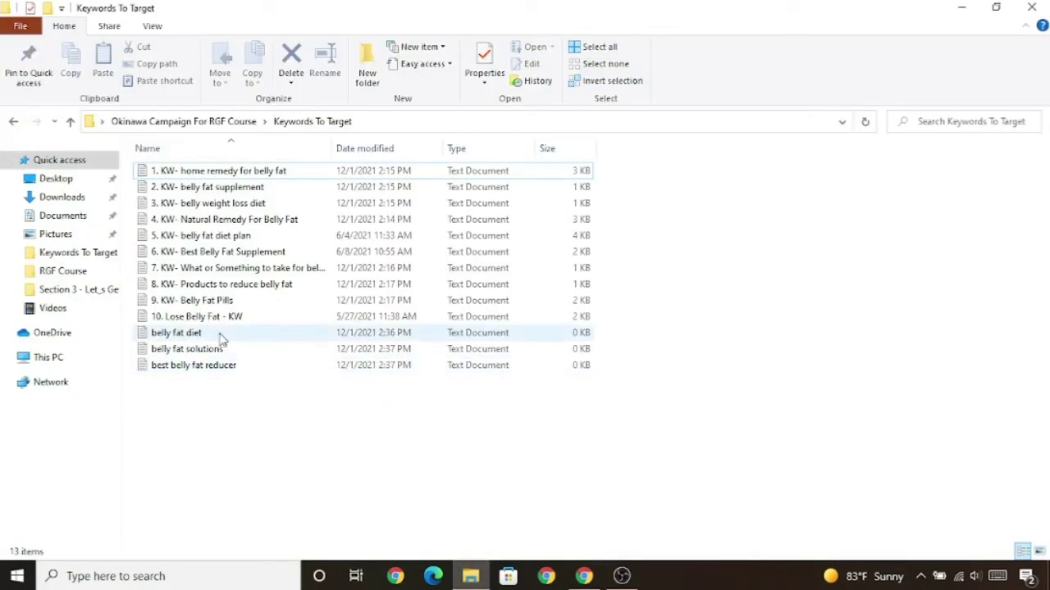
right_click(220, 338)
right_click(204, 335)
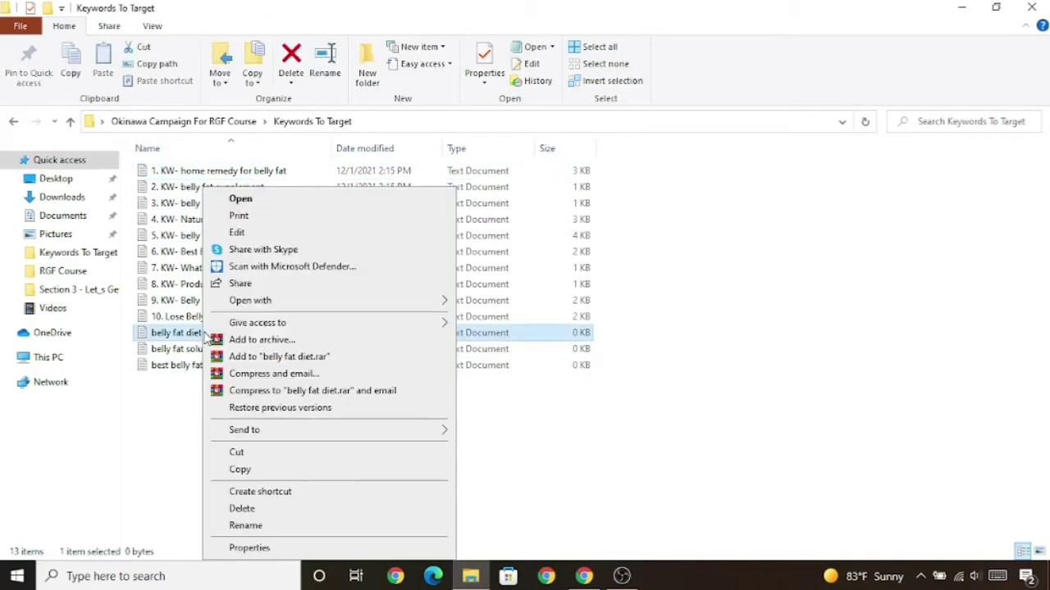
left_click(245, 526)
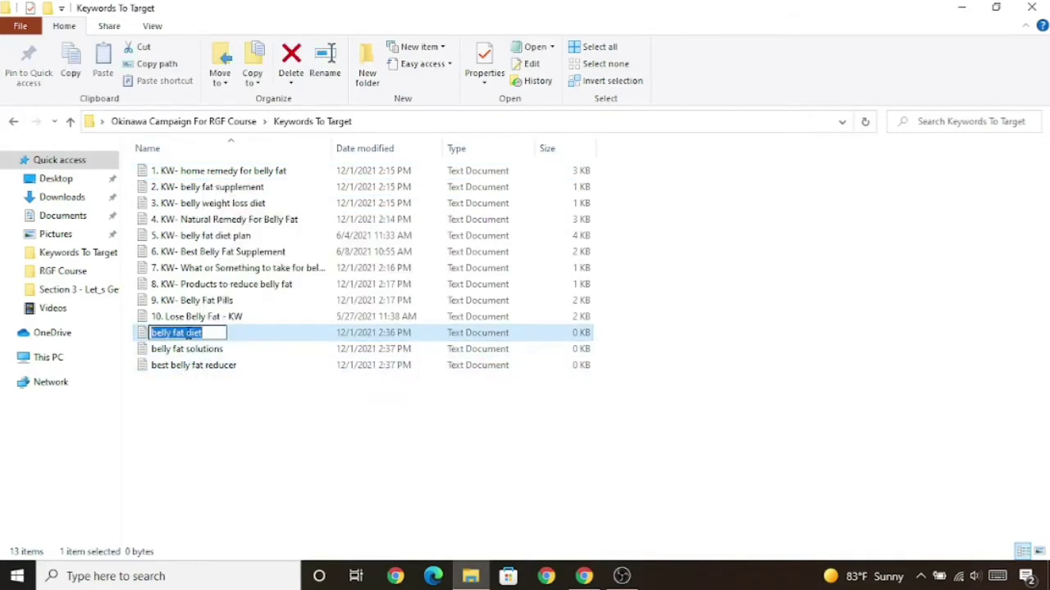
right_click(188, 335)
left_click(230, 382)
left_click(335, 454)
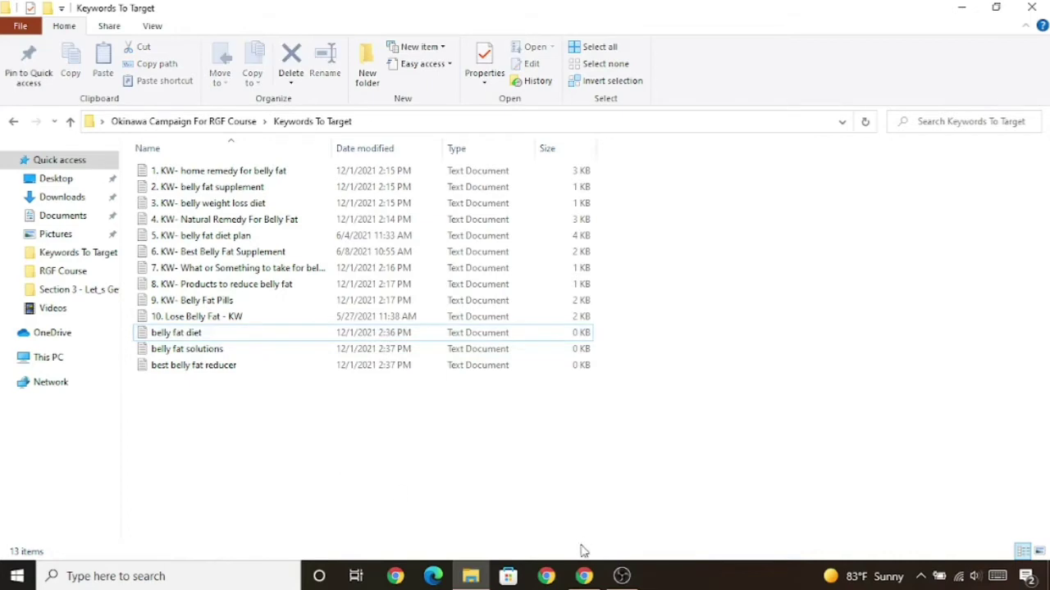
left_click(584, 576)
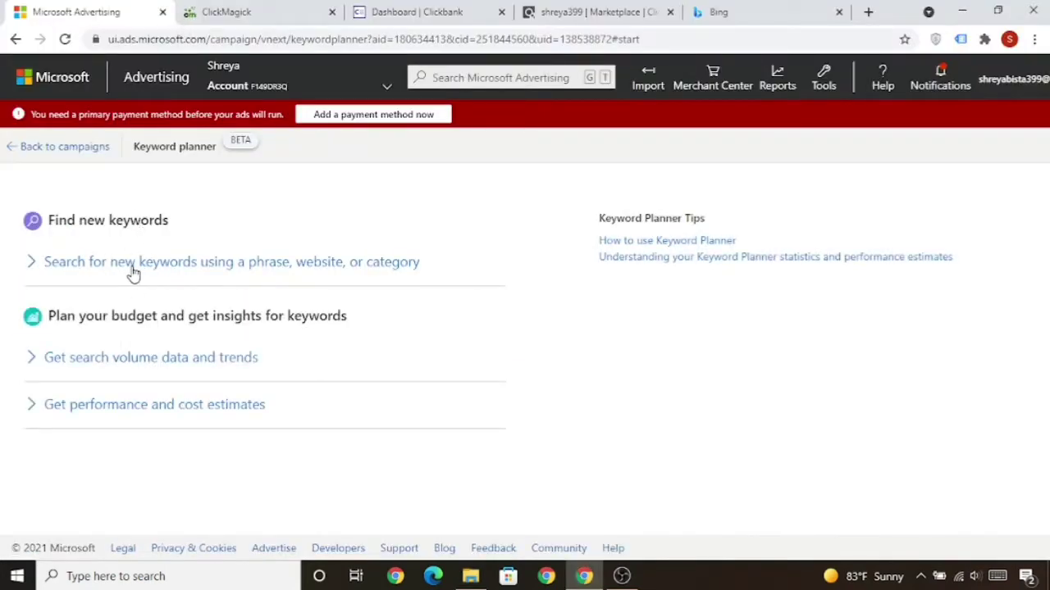
Paste 'belly fat diet' as the product and list its individual keyword suggestions.
left_click(134, 274)
right_click(123, 335)
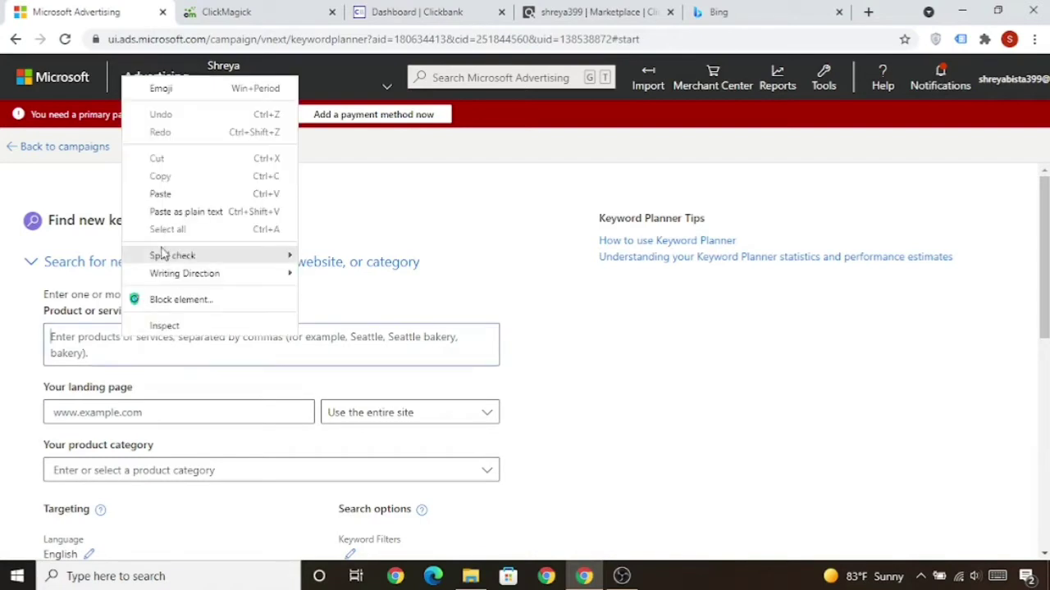
left_click(161, 194)
scroll(219, 346, "down", 4)
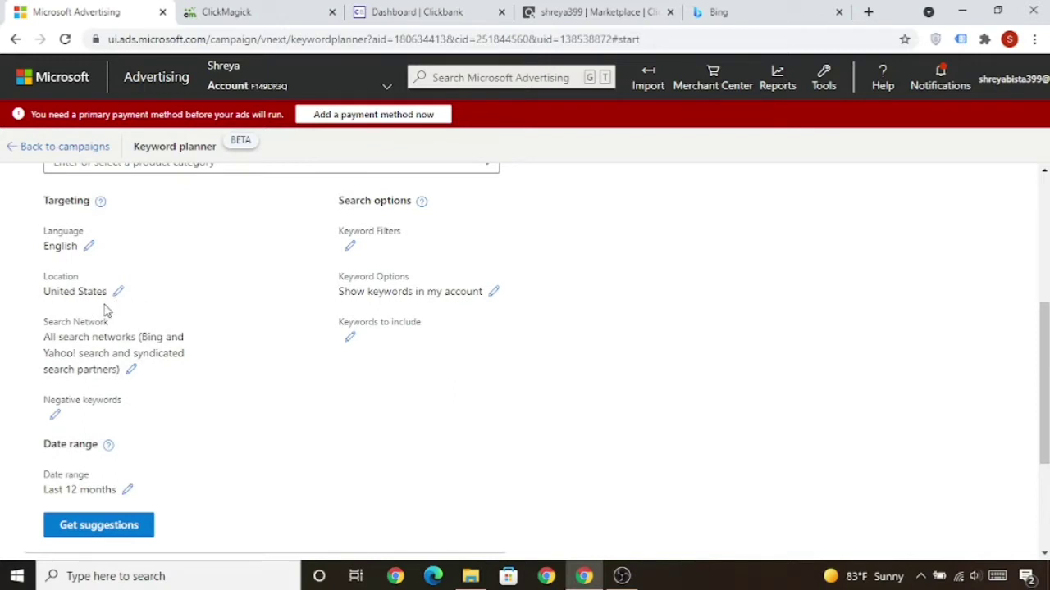
scroll(205, 324, "down", 1)
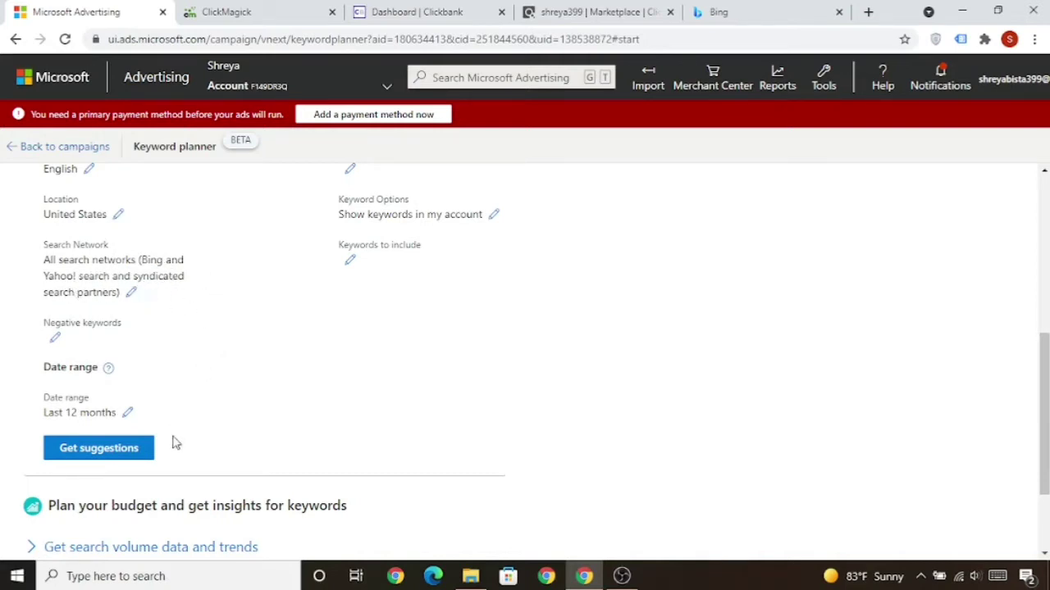
left_click(130, 448)
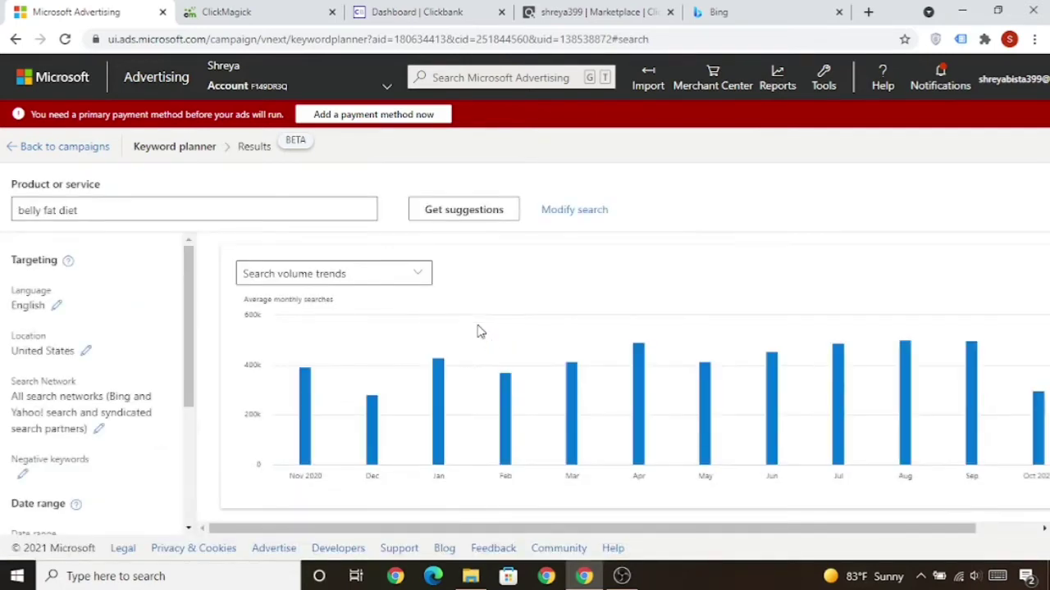
scroll(480, 331, "down", 3)
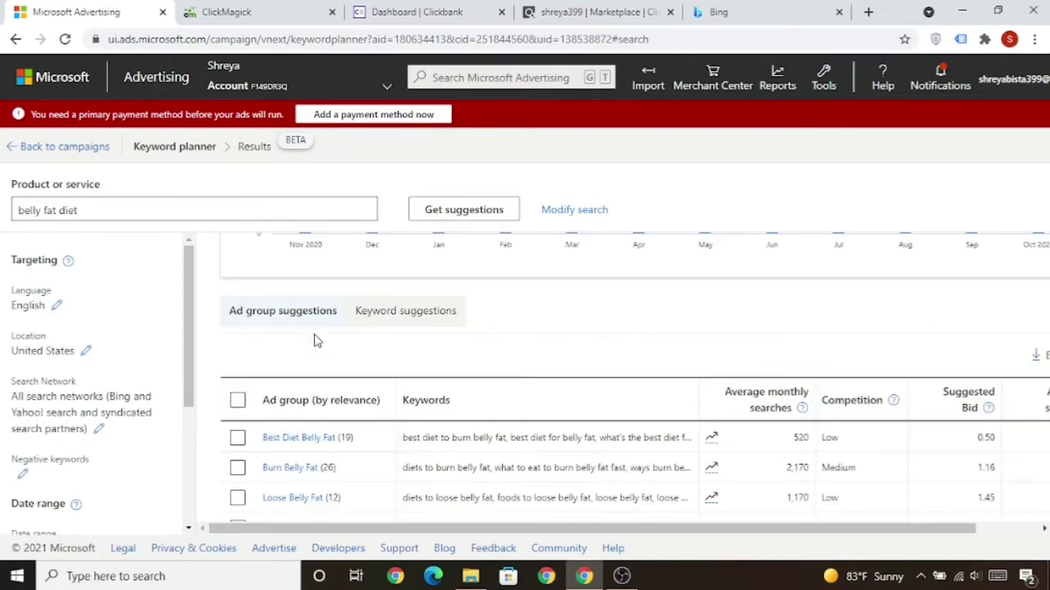
left_click(421, 324)
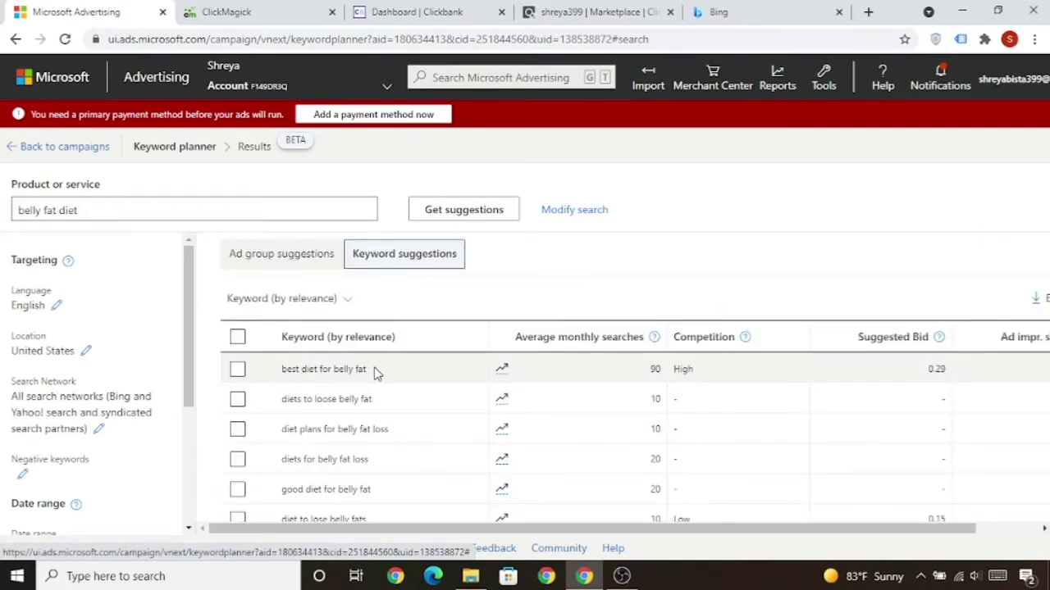
Copy 'best diet for belly fat' into belly fat diet.txt and save it.
left_click_drag(374, 373, 284, 385)
right_click(334, 369)
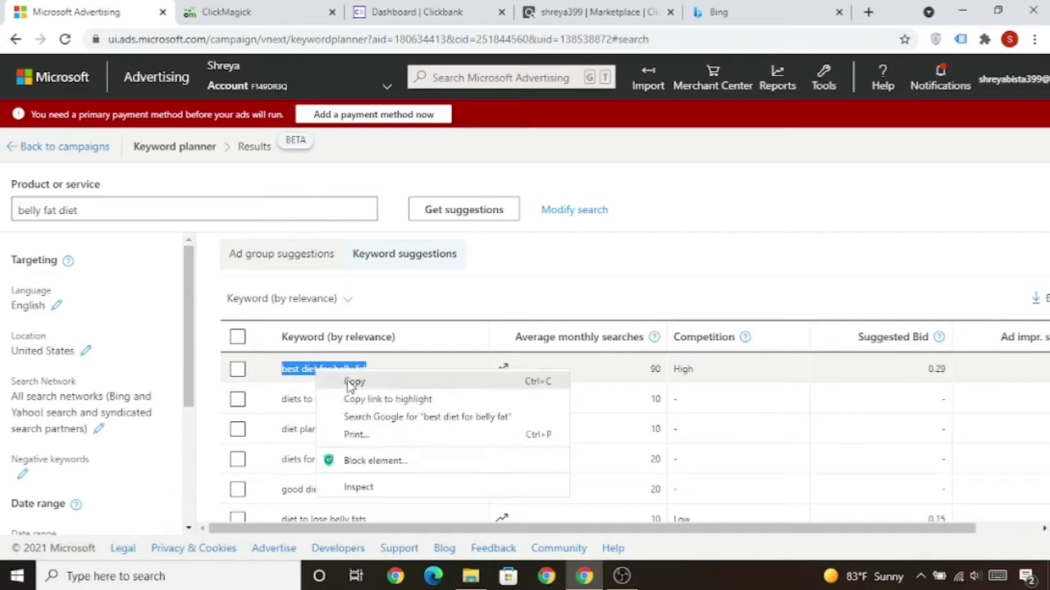
left_click(348, 379)
left_click(470, 576)
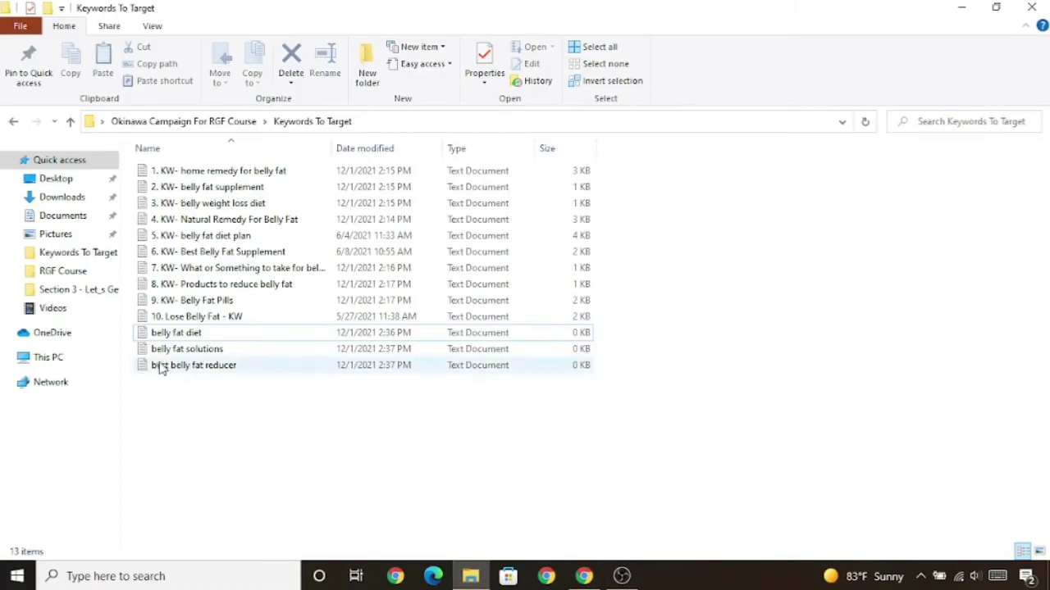
double_click(194, 334)
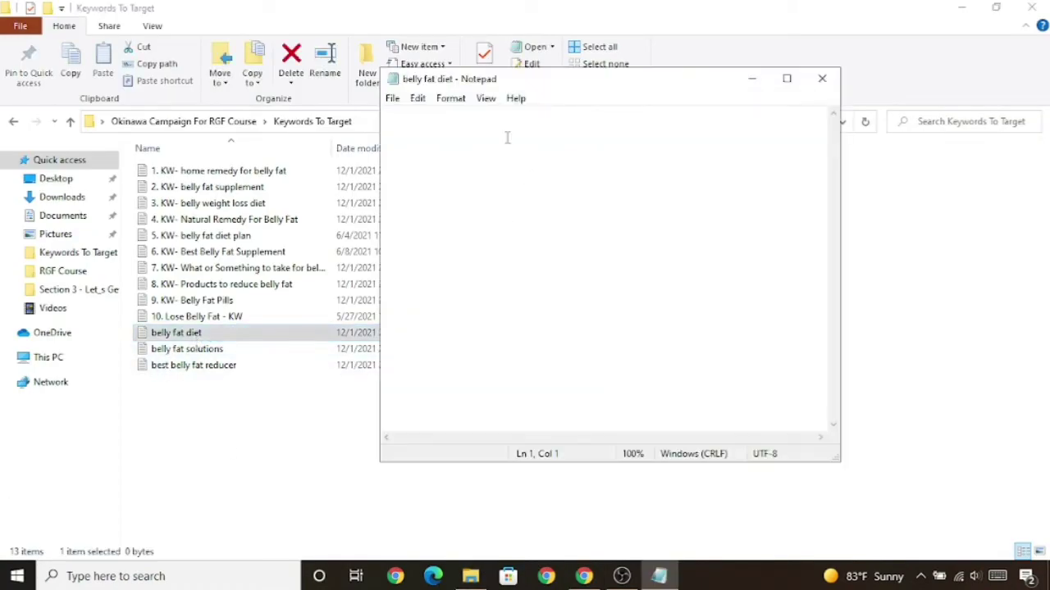
right_click(506, 135)
left_click(538, 205)
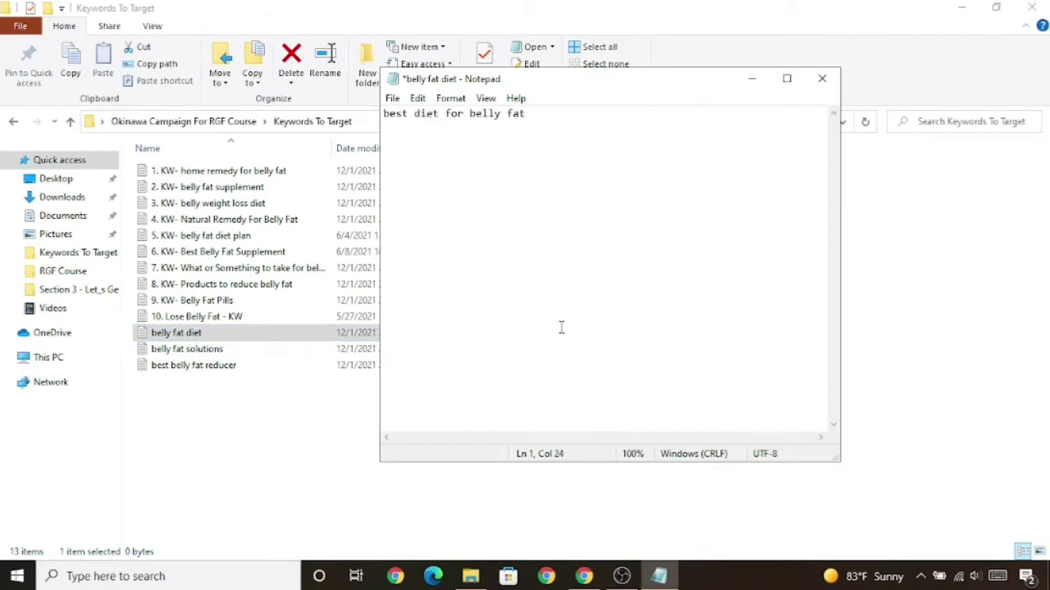
key("ctrl+s")
left_click(787, 78)
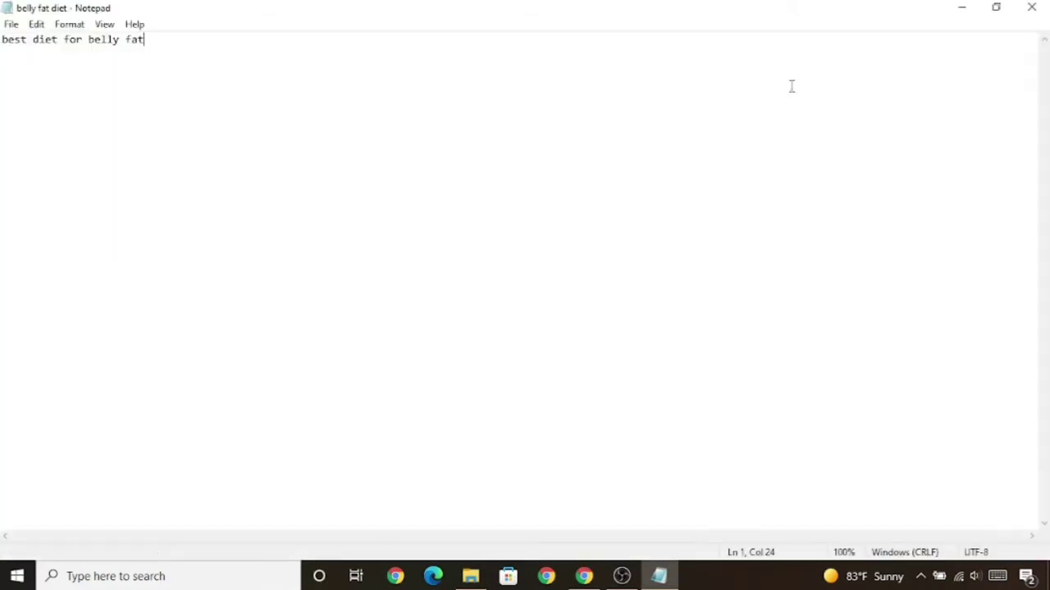
Add 'diets to loose belly fat' as the file's second line without the stray indent.
left_click(583, 576)
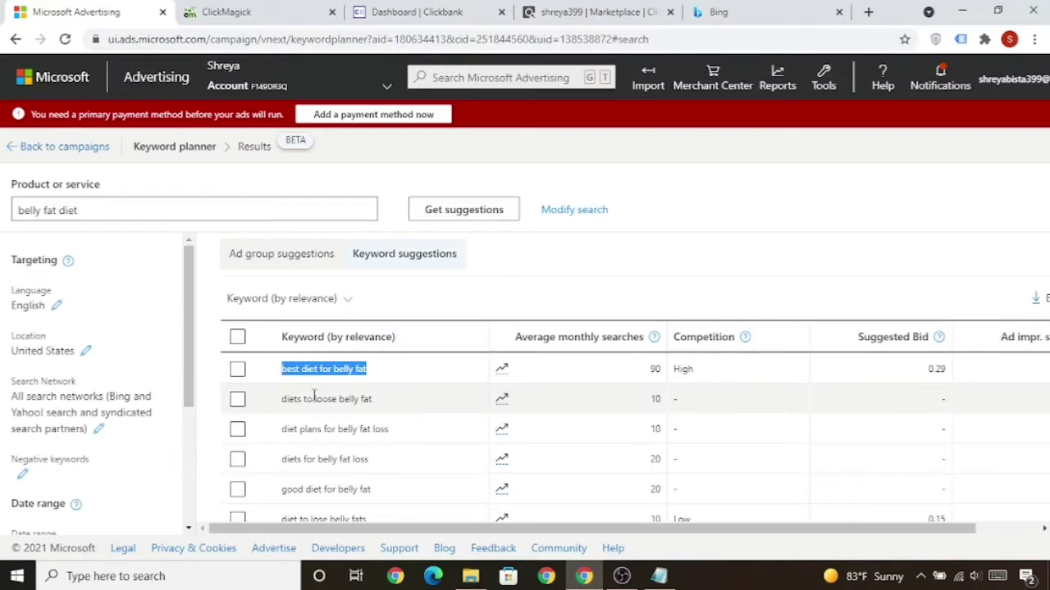
left_click_drag(373, 400, 269, 408)
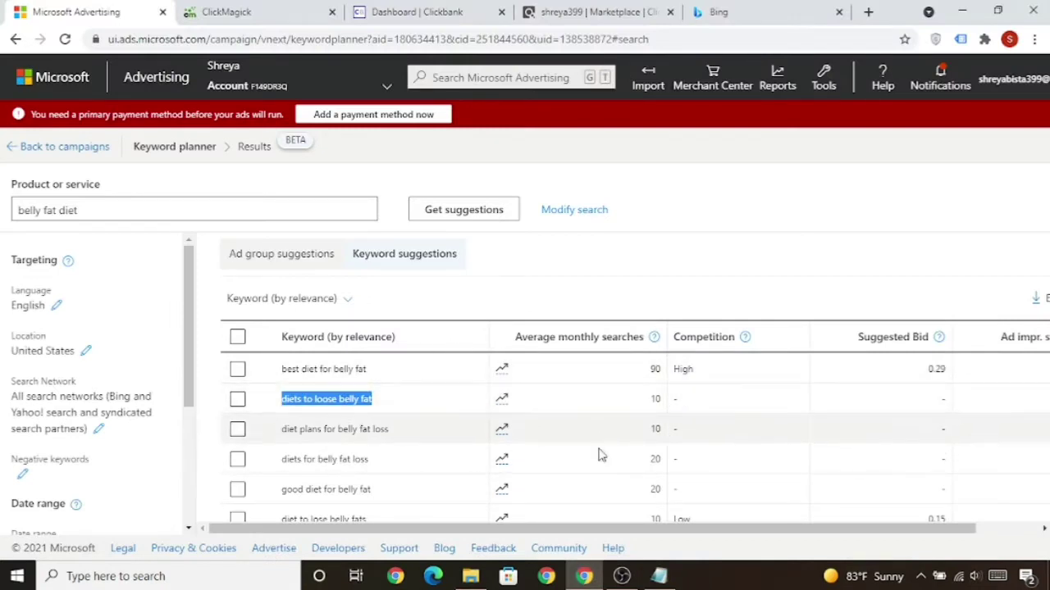
left_click(658, 576)
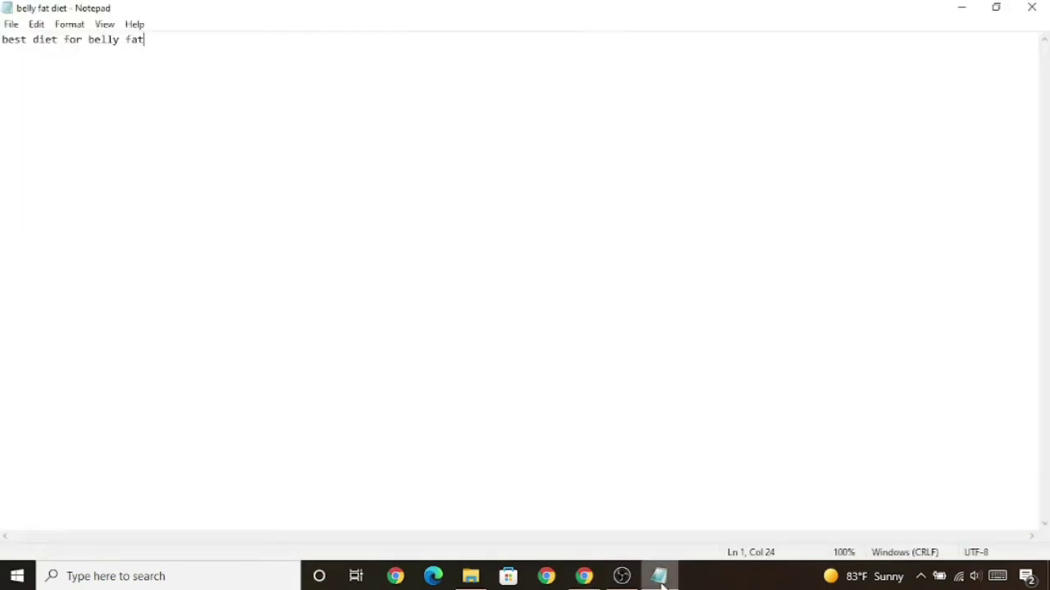
key("Return")
key("ctrl+v")
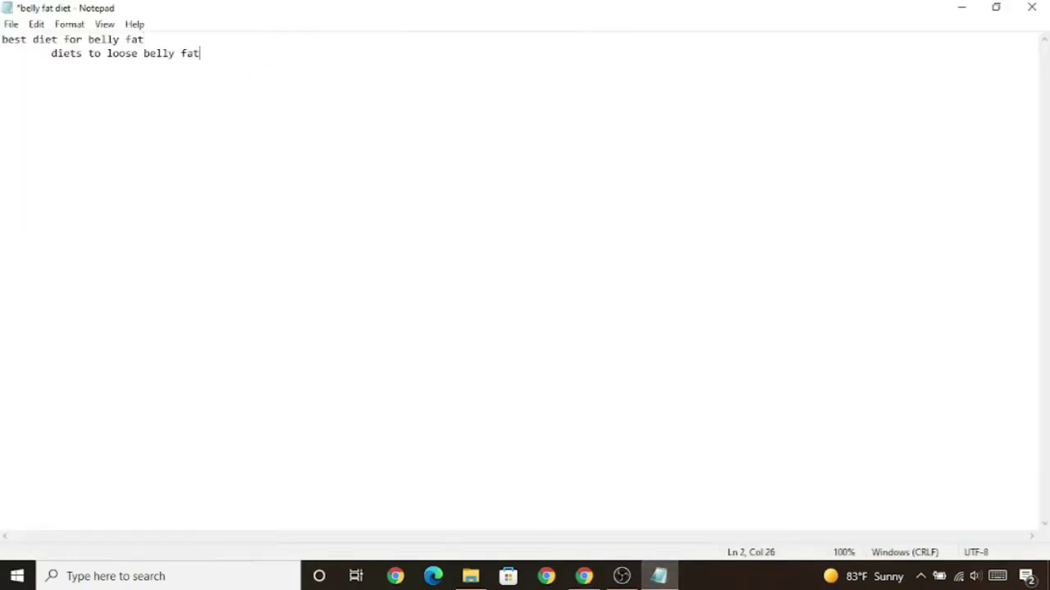
left_click_drag(52, 54, 1, 56)
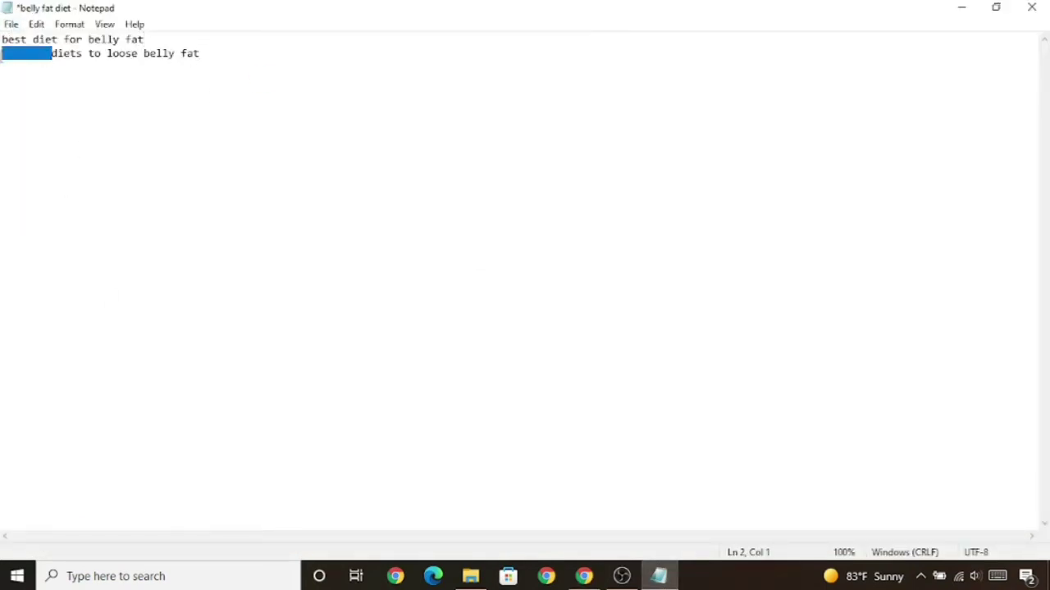
key("BackSpace")
left_click(175, 62)
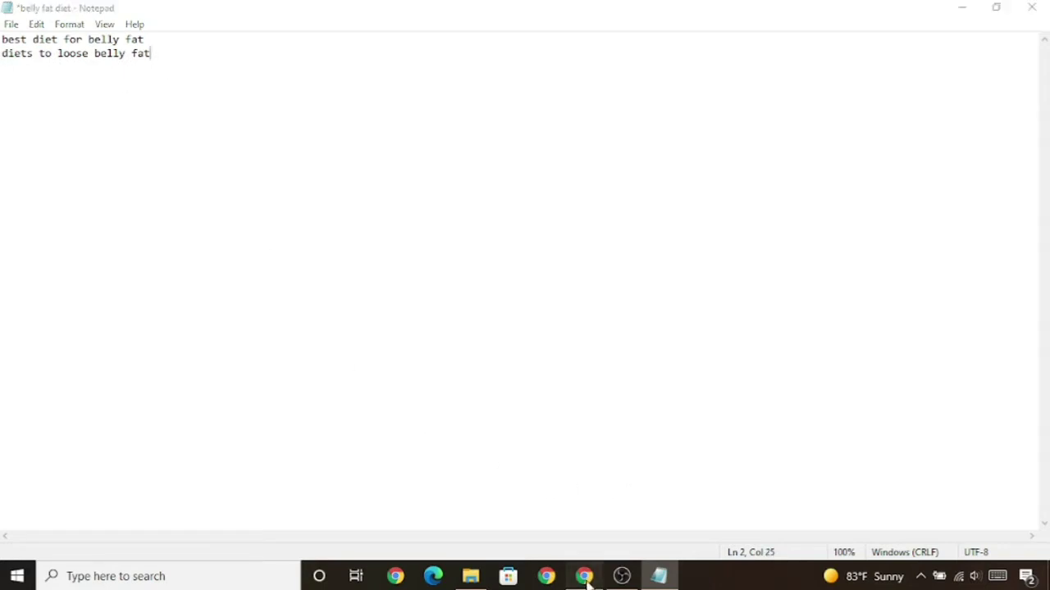
Add 'what's the best diet for belly fat' as the third line and save the file.
left_click(586, 577)
left_click_drag(397, 439, 287, 436)
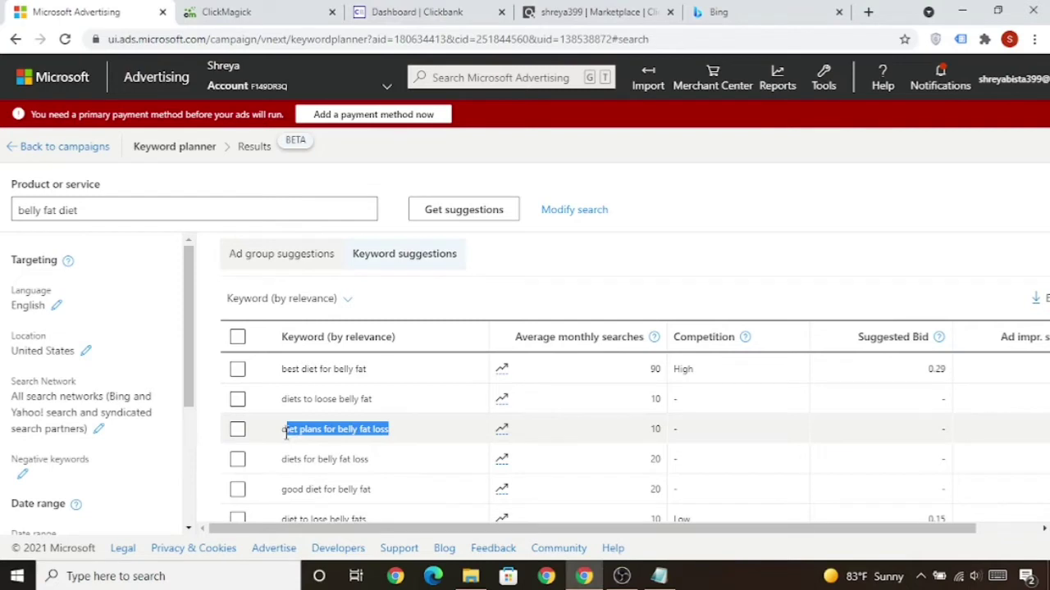
left_click(374, 431)
scroll(375, 457, "down", 2)
scroll(371, 465, "up", 3)
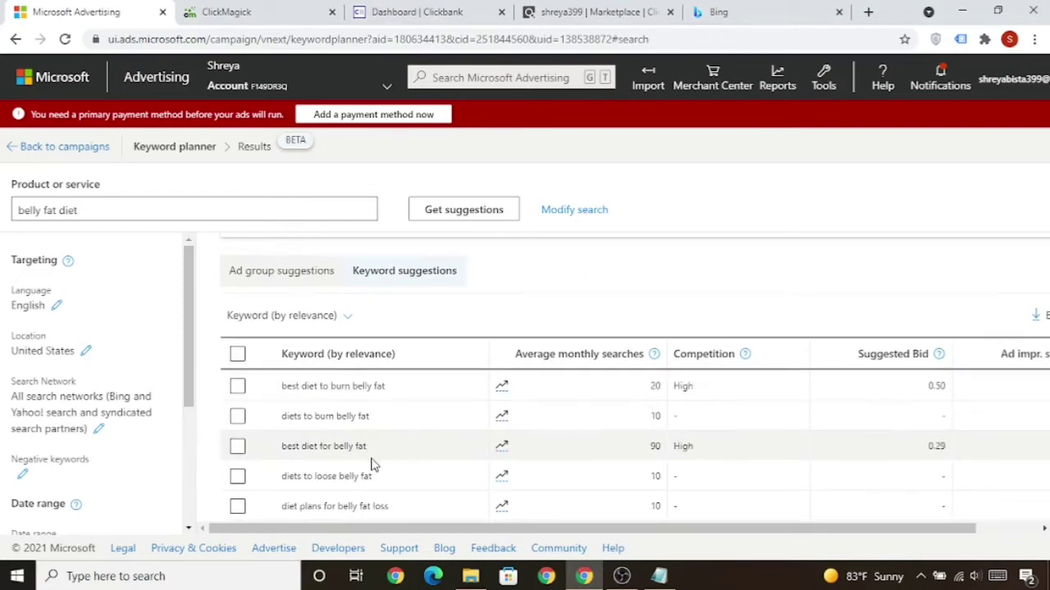
scroll(373, 466, "down", 1)
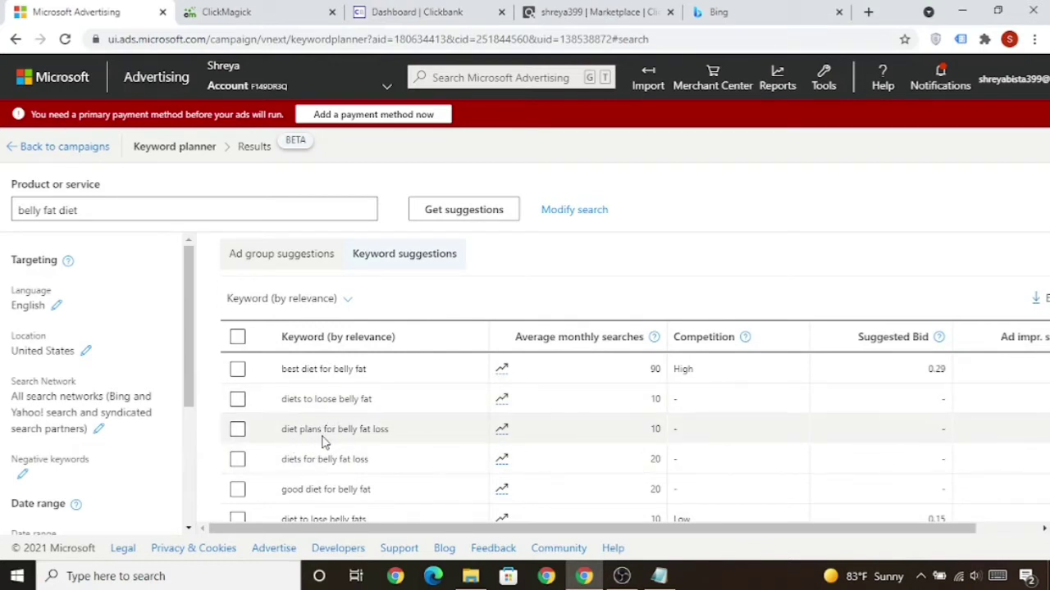
scroll(344, 441, "down", 1)
scroll(353, 456, "down", 1)
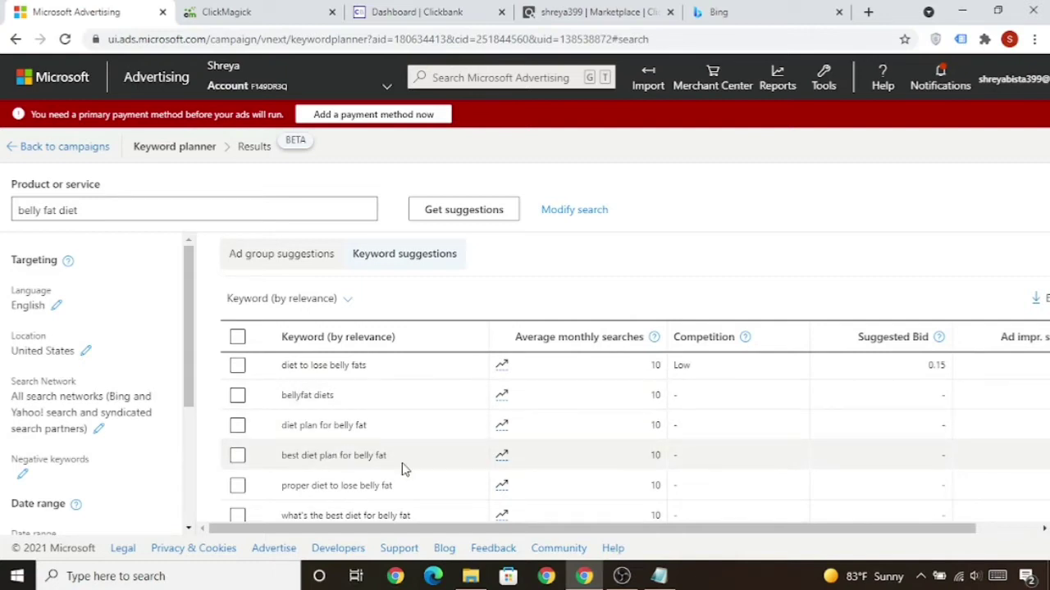
scroll(406, 470, "down", 1)
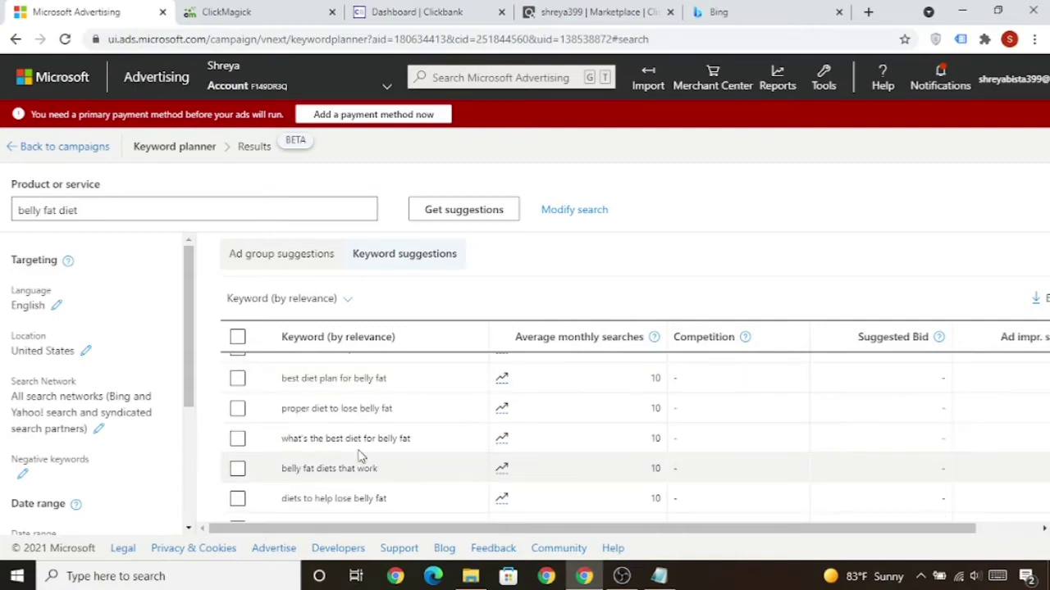
scroll(394, 439, "up", 1)
scroll(396, 447, "down", 1)
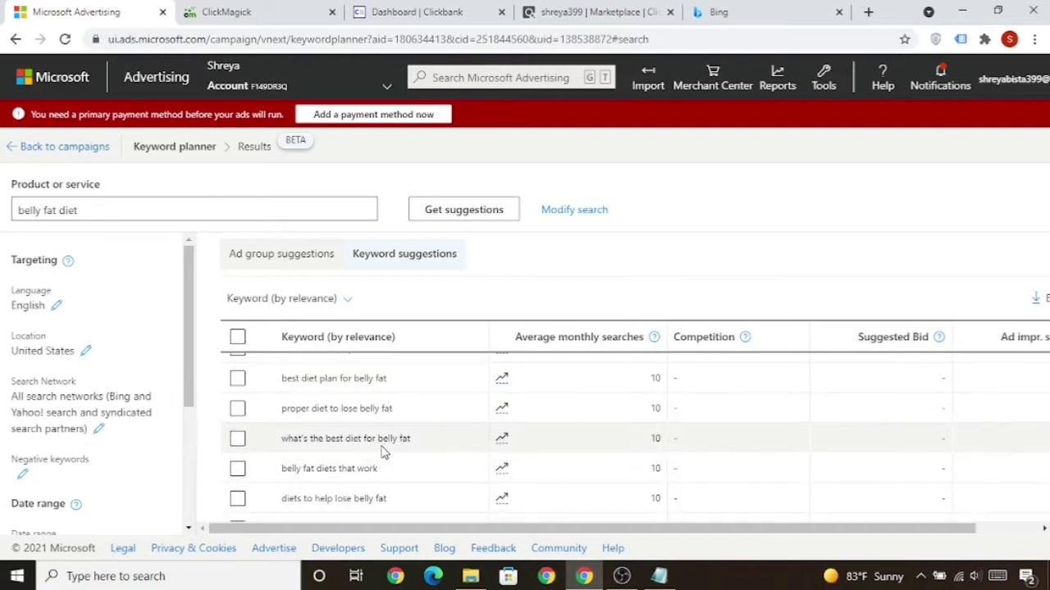
left_click_drag(410, 438, 289, 441)
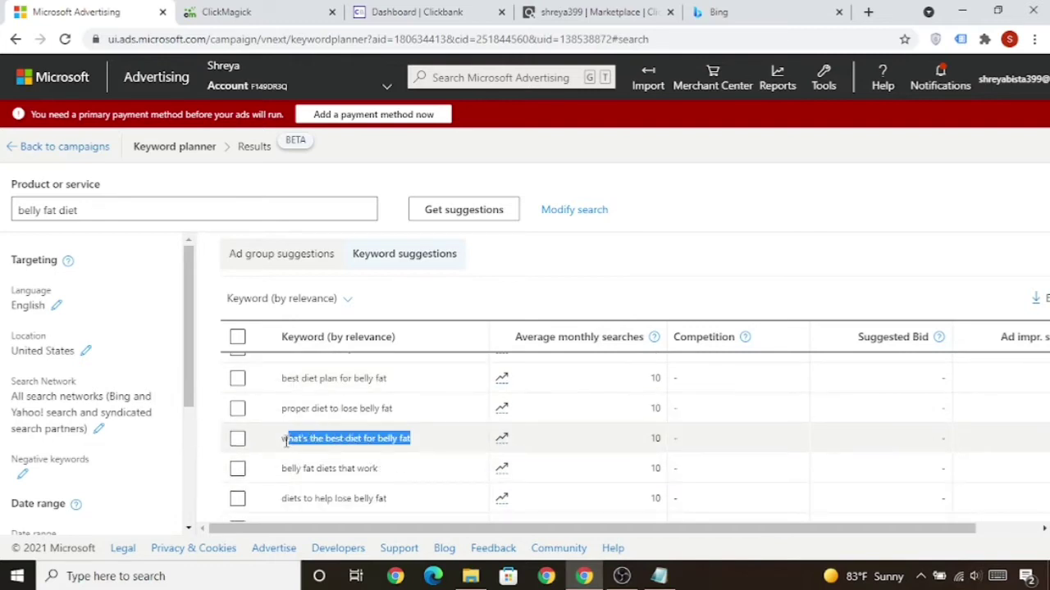
right_click(332, 443)
left_click(369, 325)
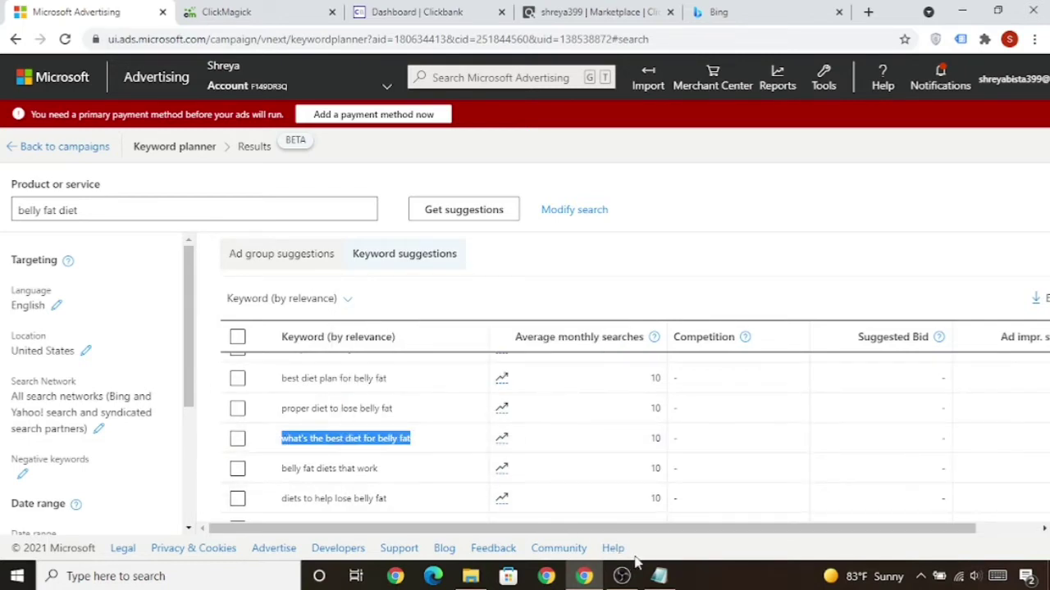
left_click(659, 578)
key("Return")
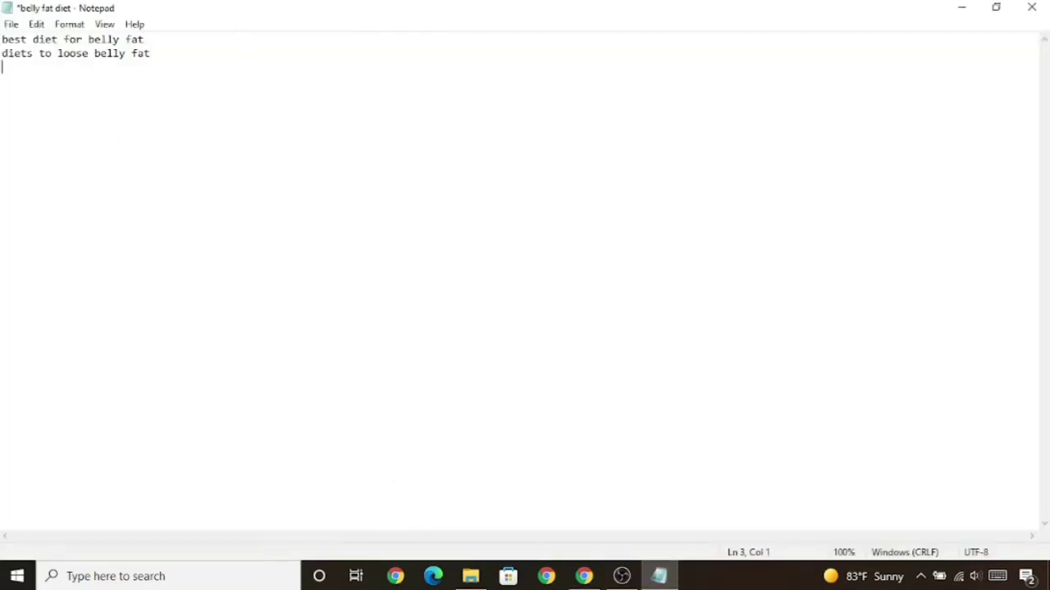
key("ctrl+v")
key("ctrl+s")
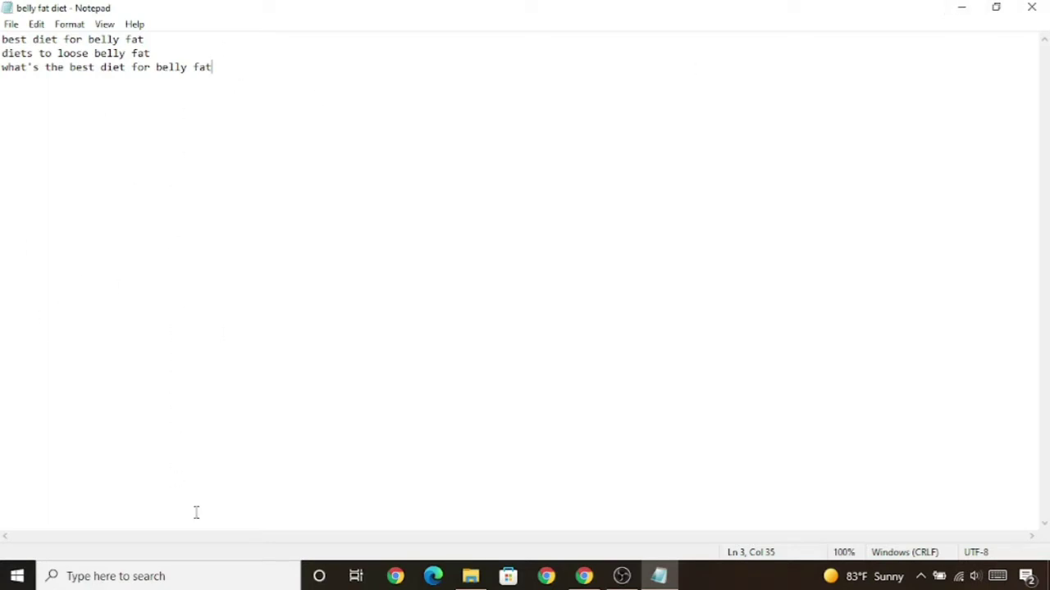
Recheck the planner results, then select all three keyword lines in the file.
left_click(584, 575)
scroll(447, 482, "down", 5)
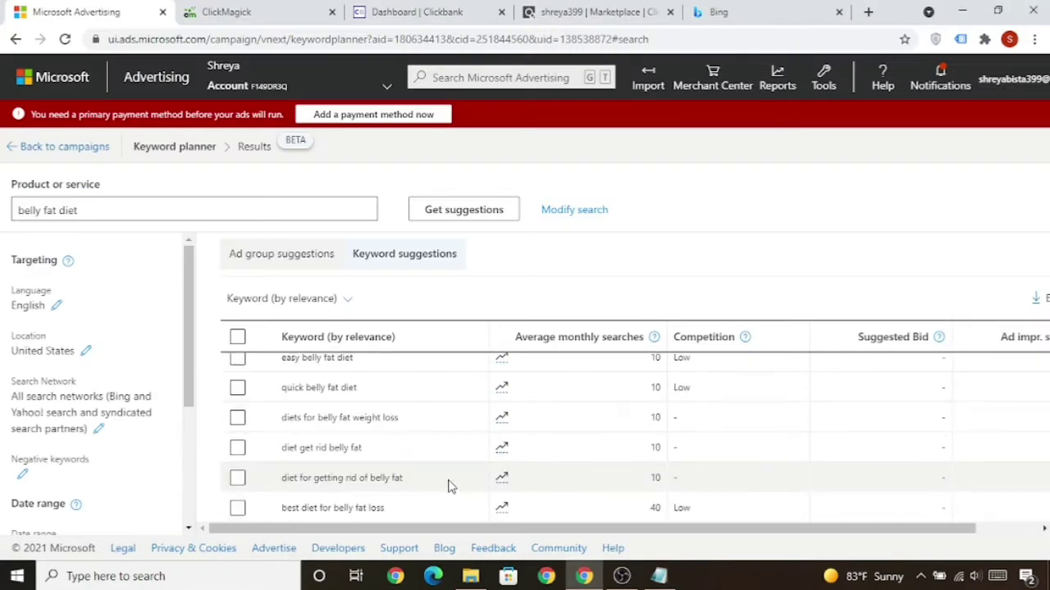
scroll(339, 436, "up", 2)
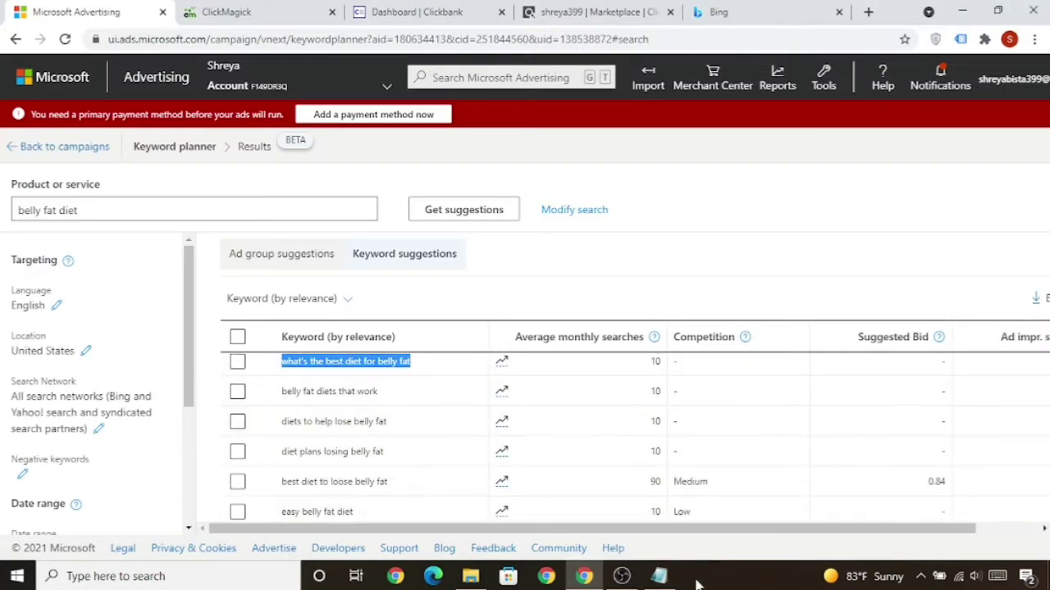
left_click(660, 577)
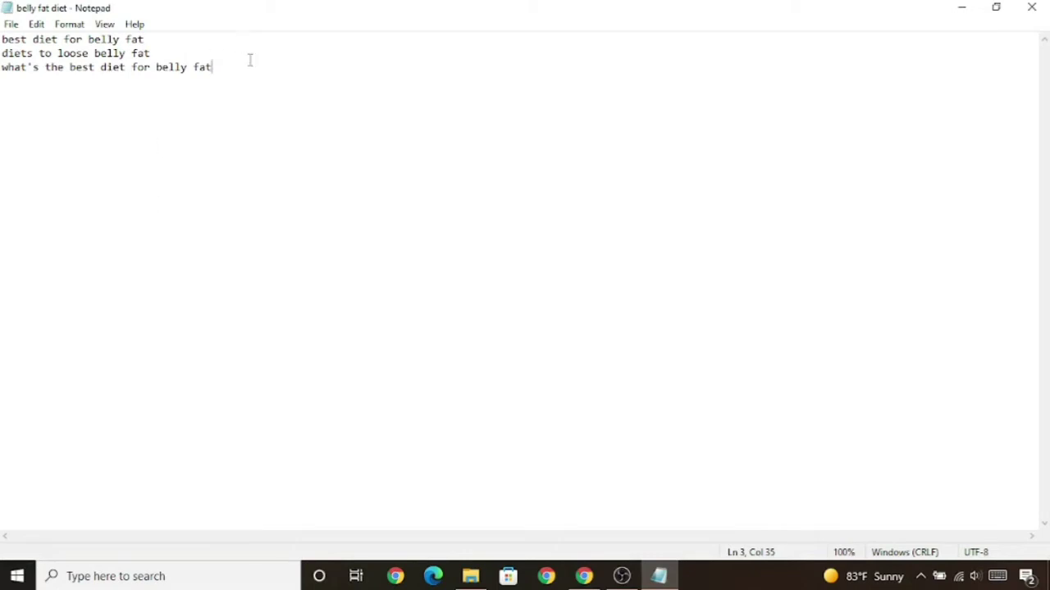
left_click_drag(211, 68, 2, 39)
Replace the planner seed with the three copied keywords and get new suggestions.
right_click(3, 42)
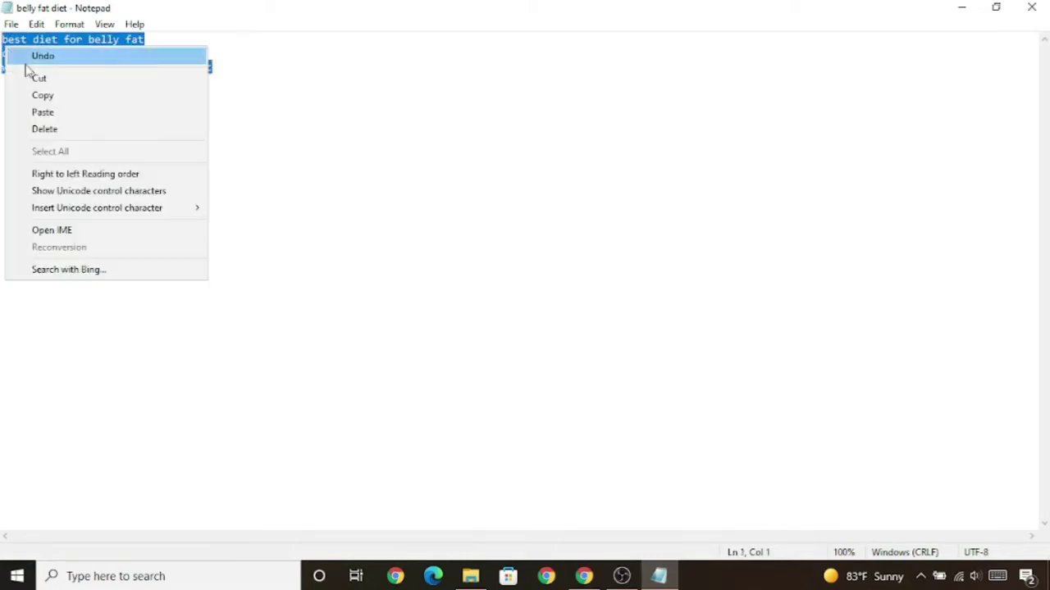
left_click(41, 96)
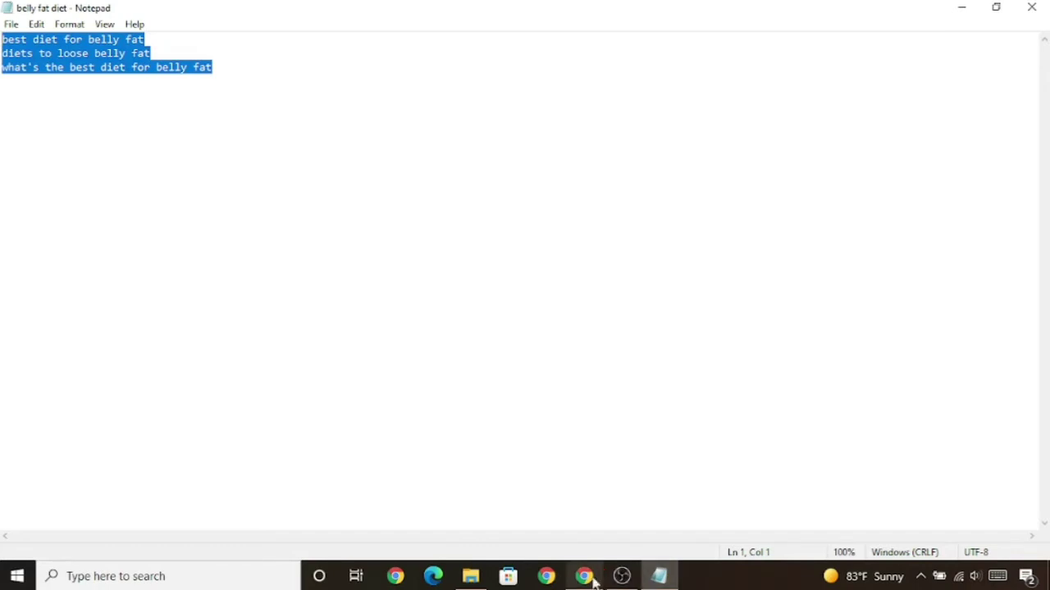
key("alt+Tab")
left_click(140, 210)
key("ctrl+a")
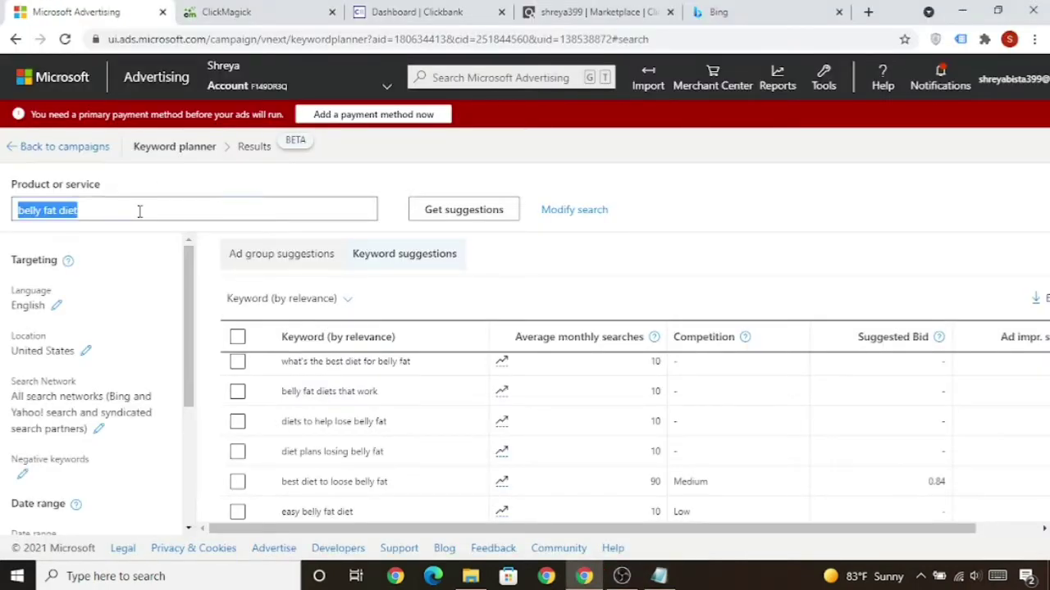
key("BackSpace")
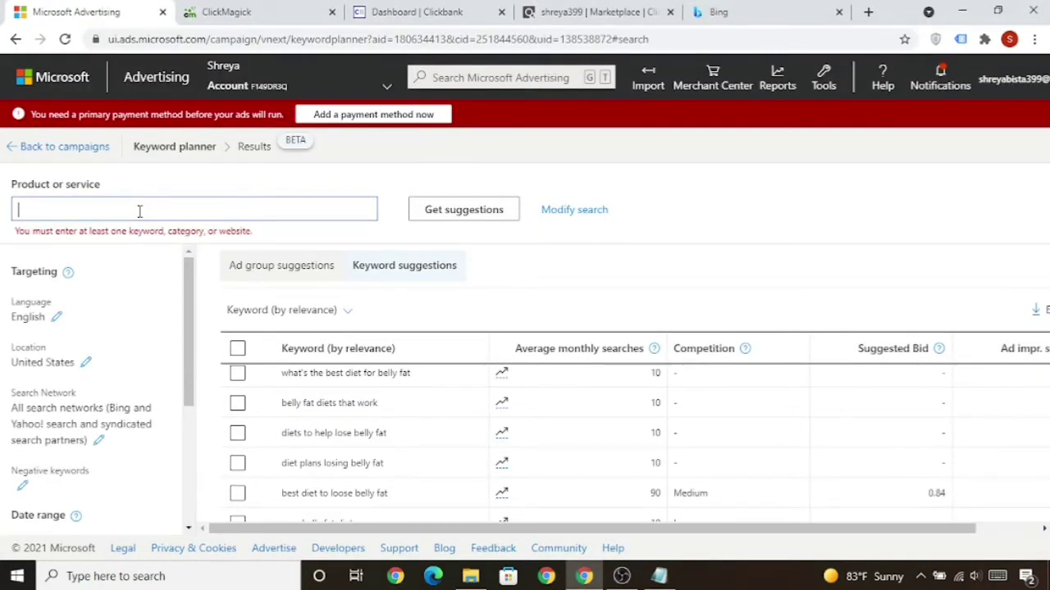
key("ctrl+v")
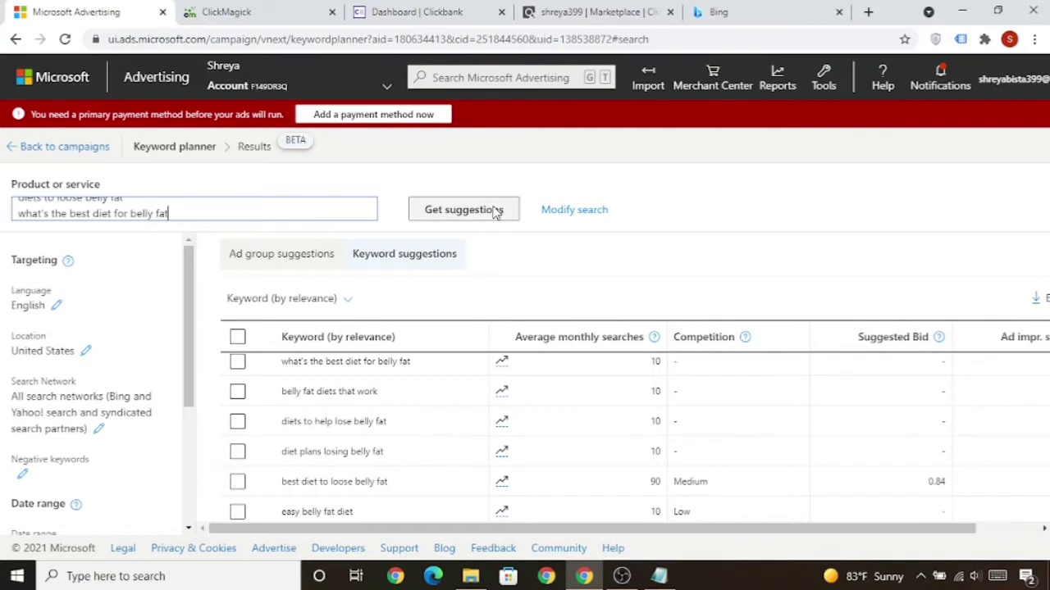
left_click(494, 211)
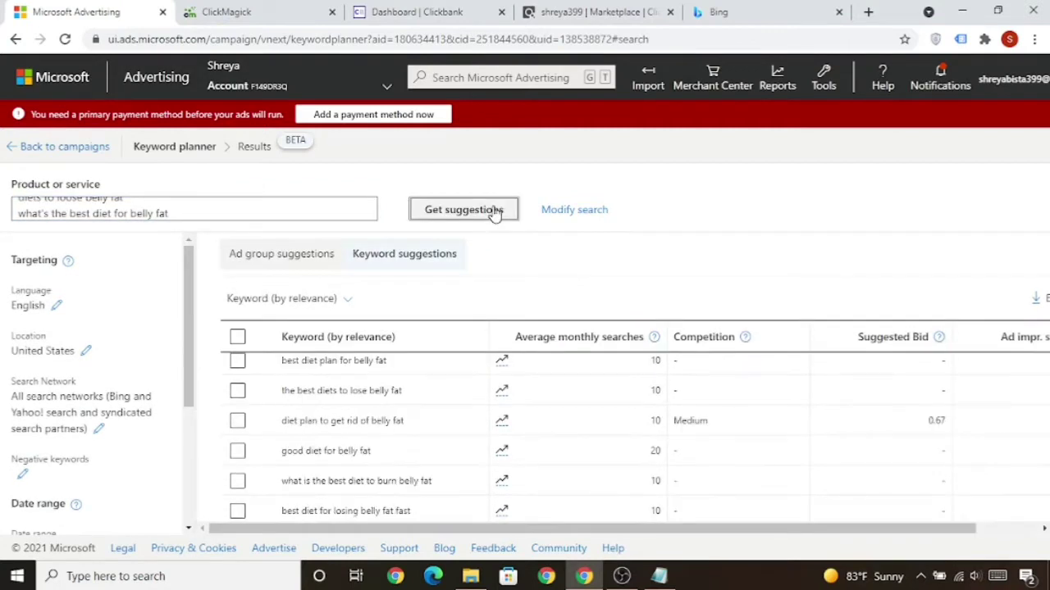
Add 'diet to eliminate belly fat' as the file's fourth line, removing the leading tab.
scroll(501, 438, "down", 2)
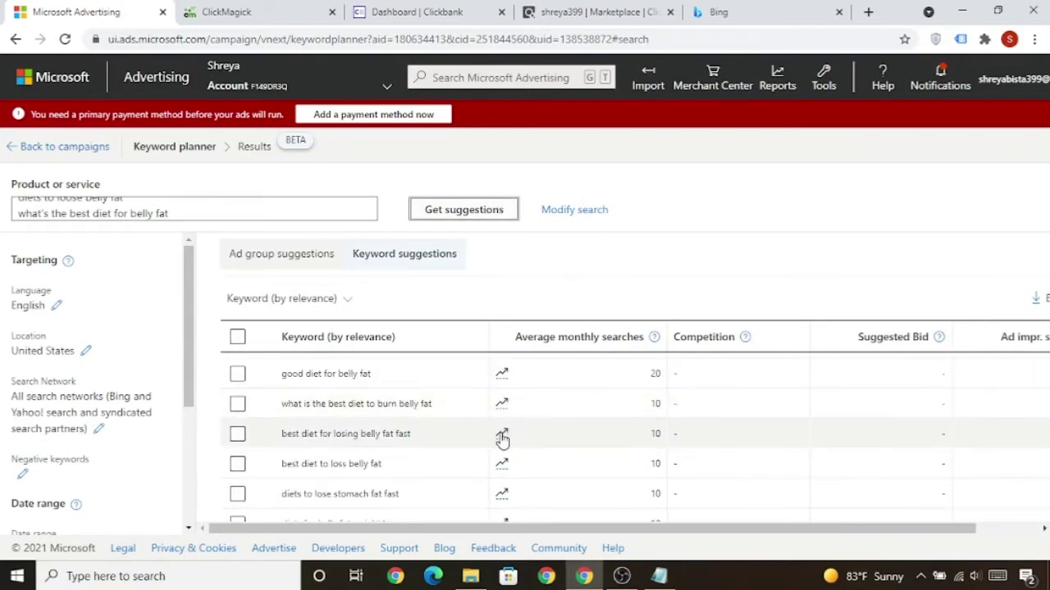
scroll(501, 442, "down", 1)
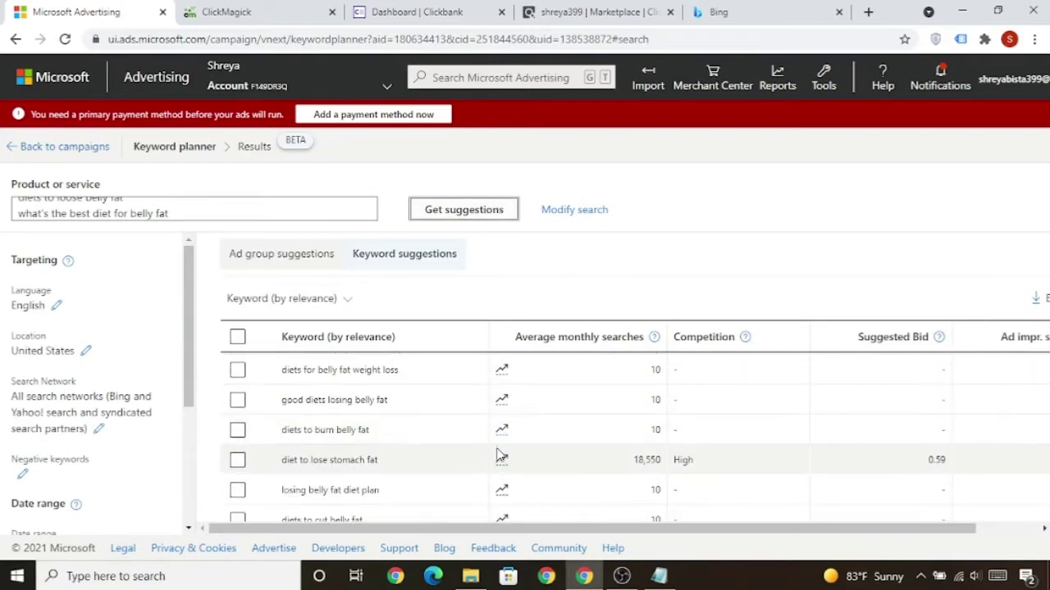
scroll(497, 451, "down", 1)
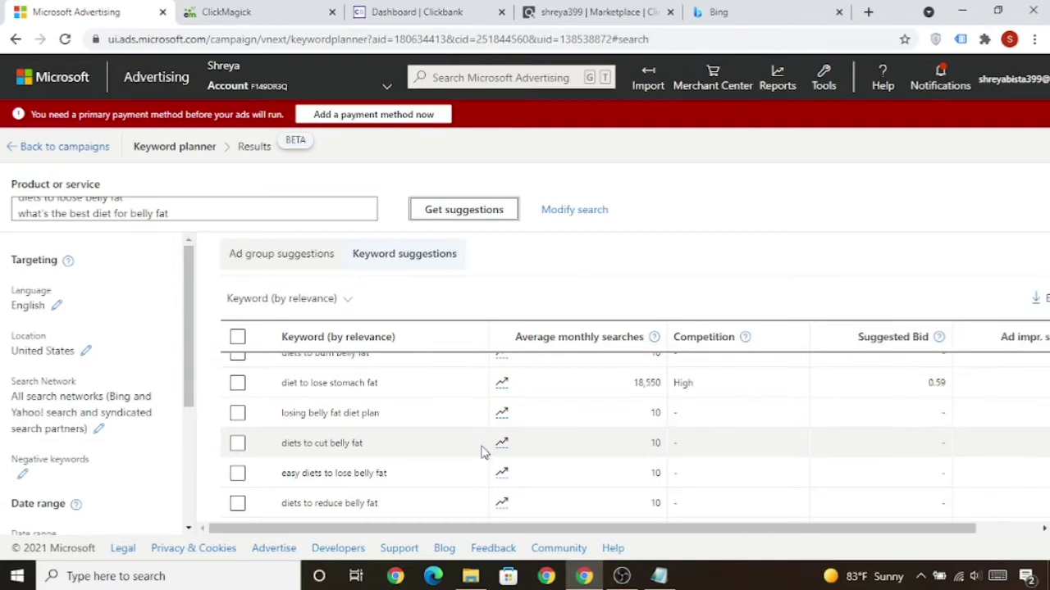
scroll(483, 452, "down", 1)
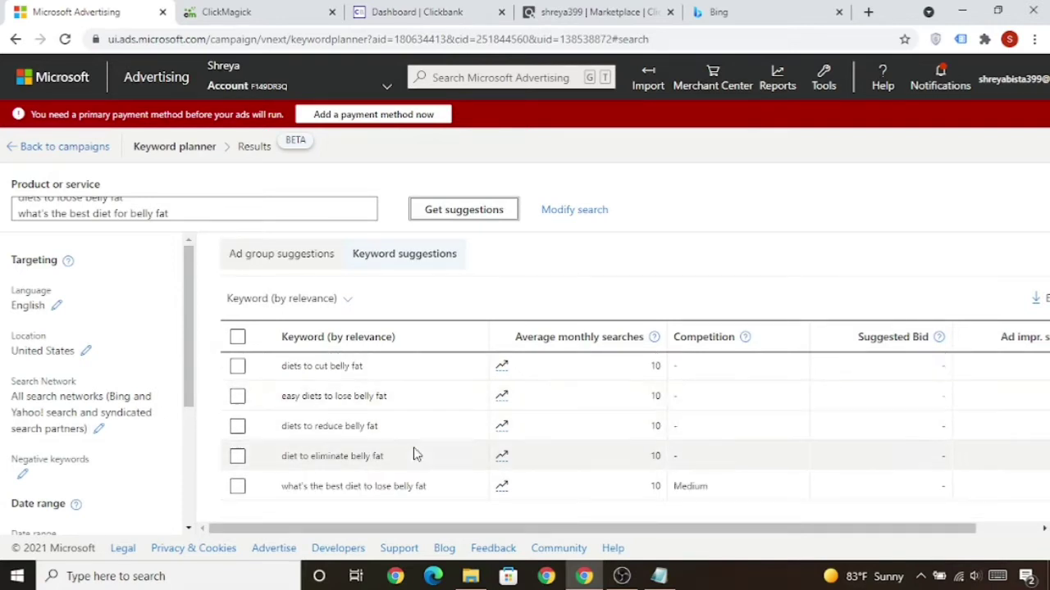
left_click_drag(387, 466, 275, 464)
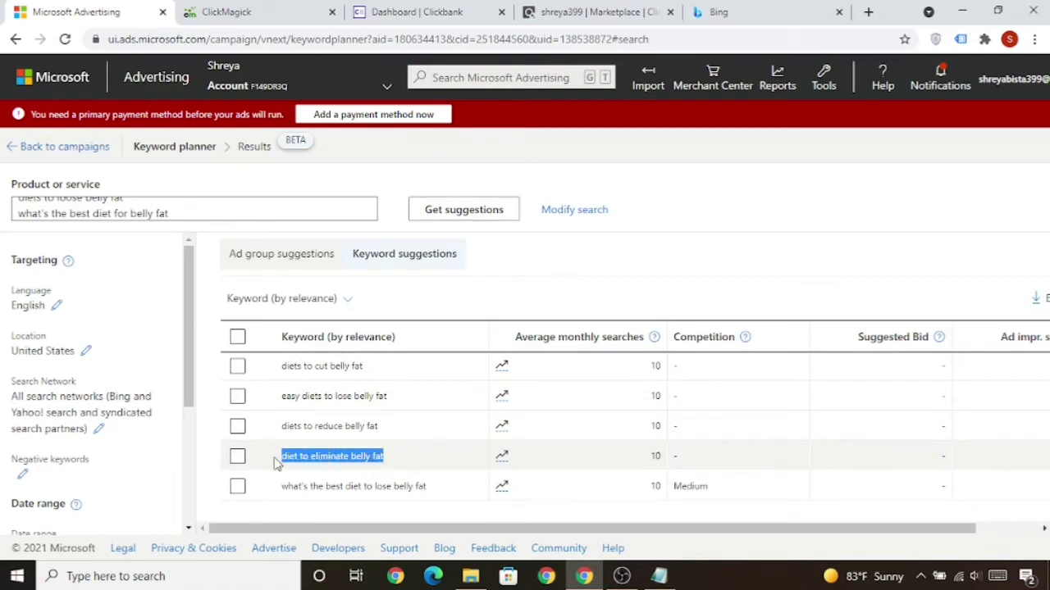
left_click(658, 576)
left_click(287, 176)
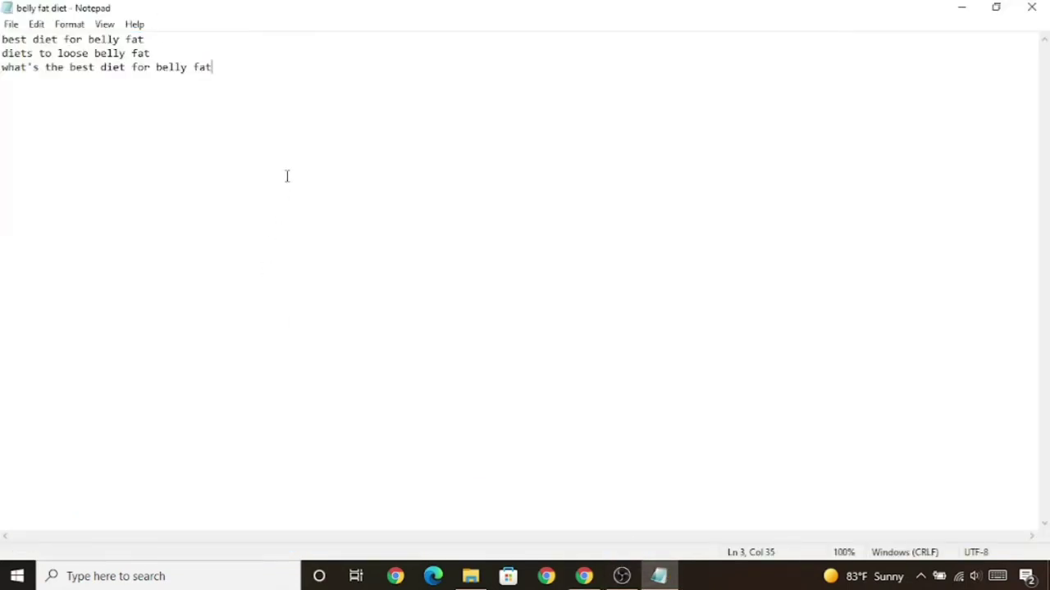
key("Return")
key("ctrl+v")
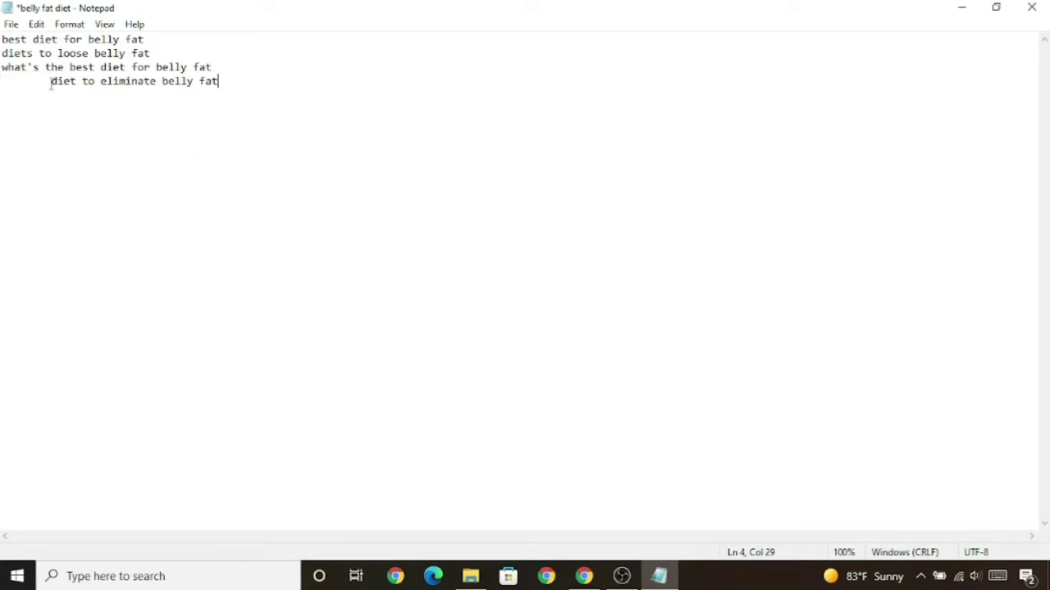
left_click_drag(52, 82, 5, 84)
key("BackSpace")
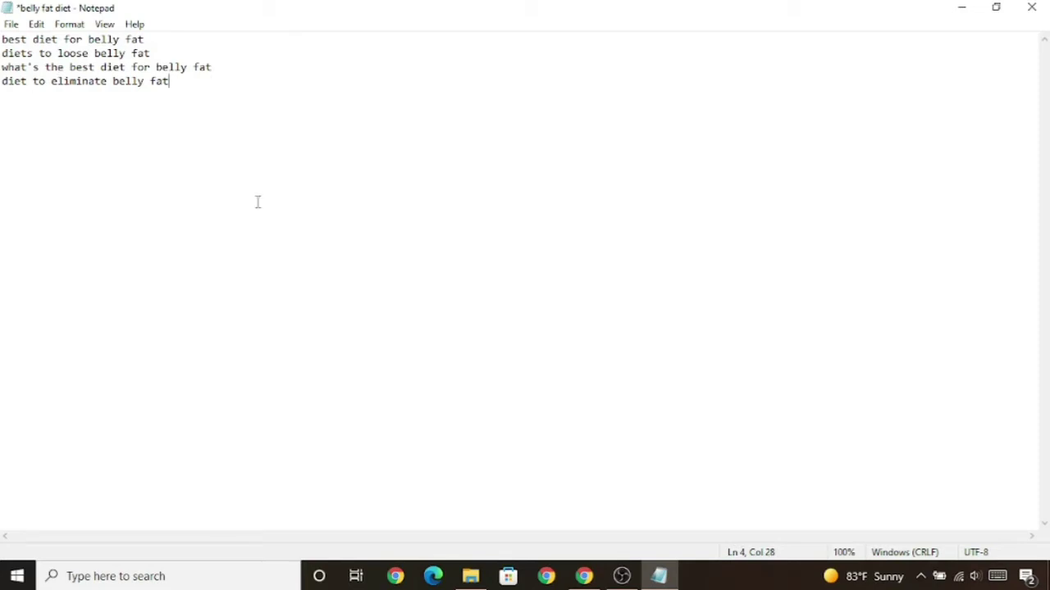
Glance back at the planner results, then close the belly fat diet file.
left_click(601, 584)
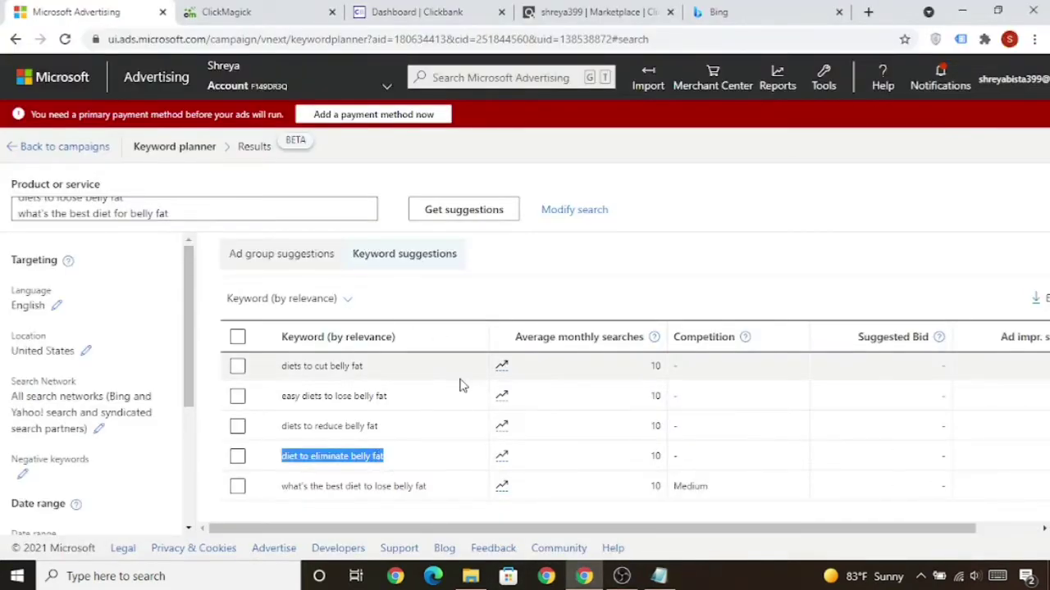
scroll(463, 385, "down", 3)
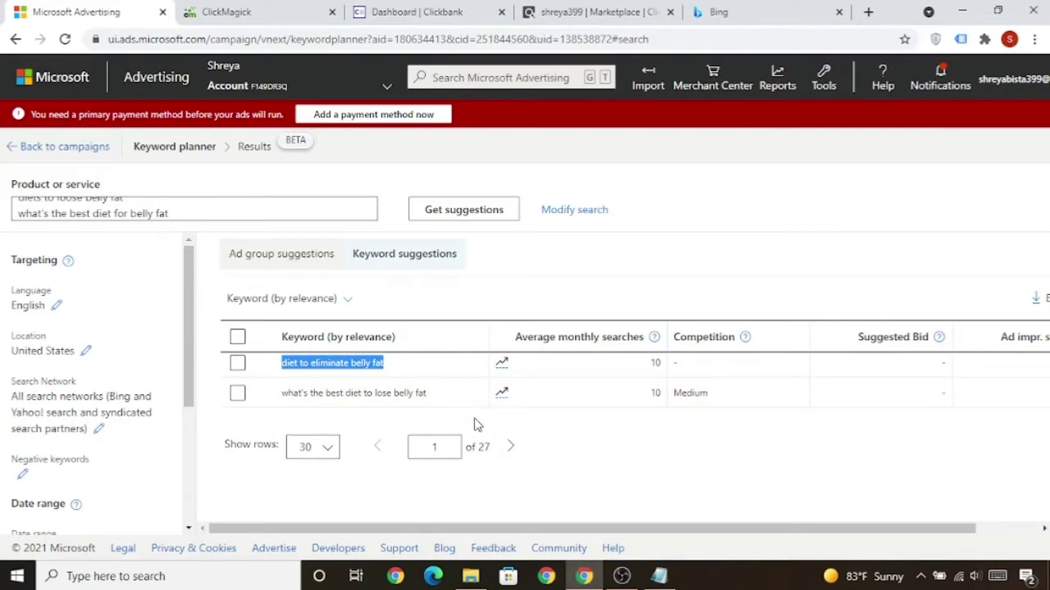
scroll(474, 424, "up", 3)
left_click(658, 576)
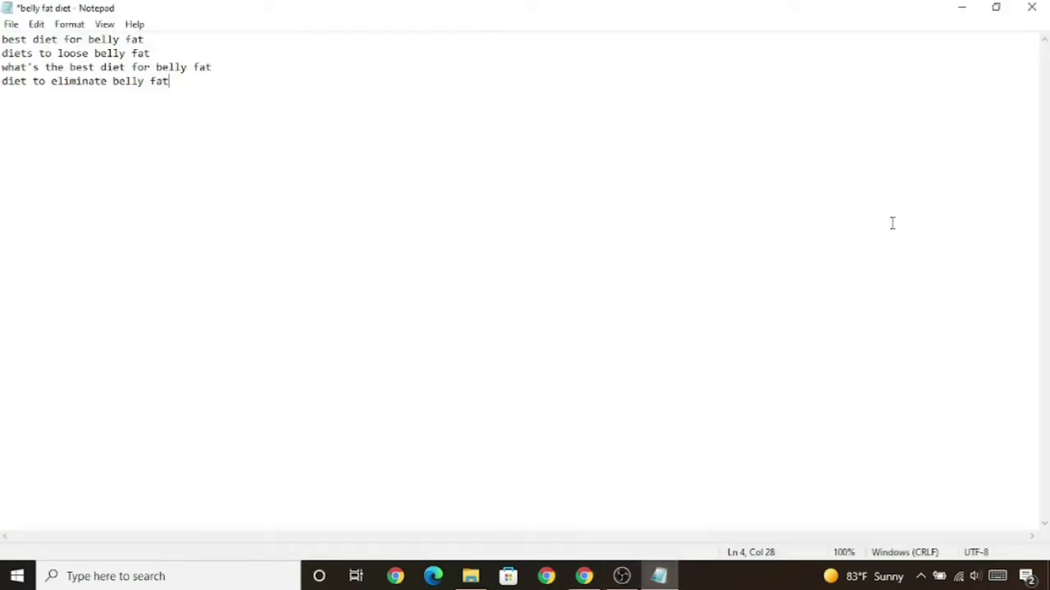
left_click(1032, 8)
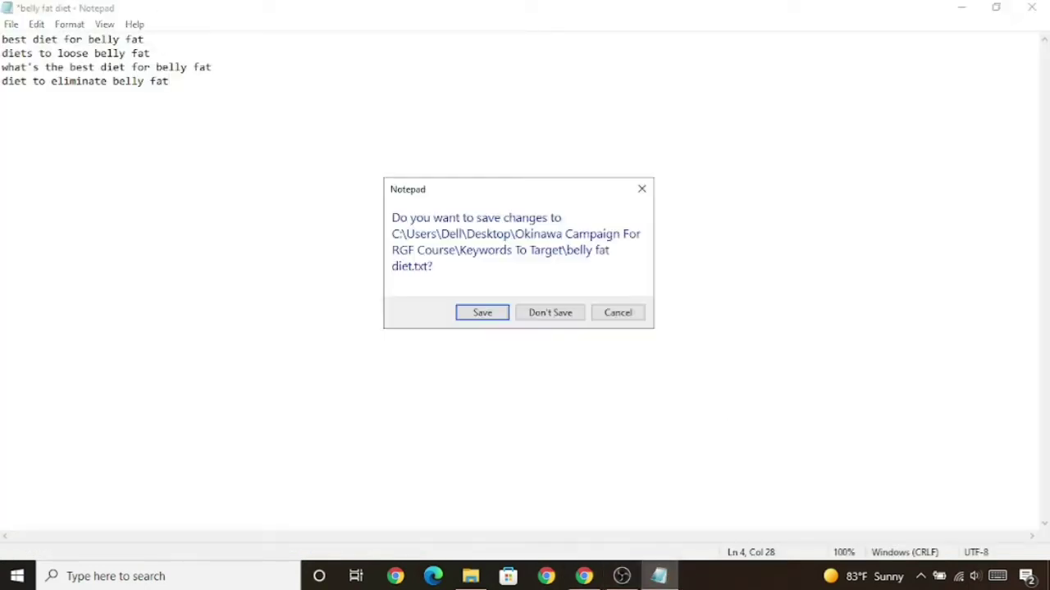
Save the belly fat diet file, then open and close the empty belly fat solutions file.
left_click(482, 312)
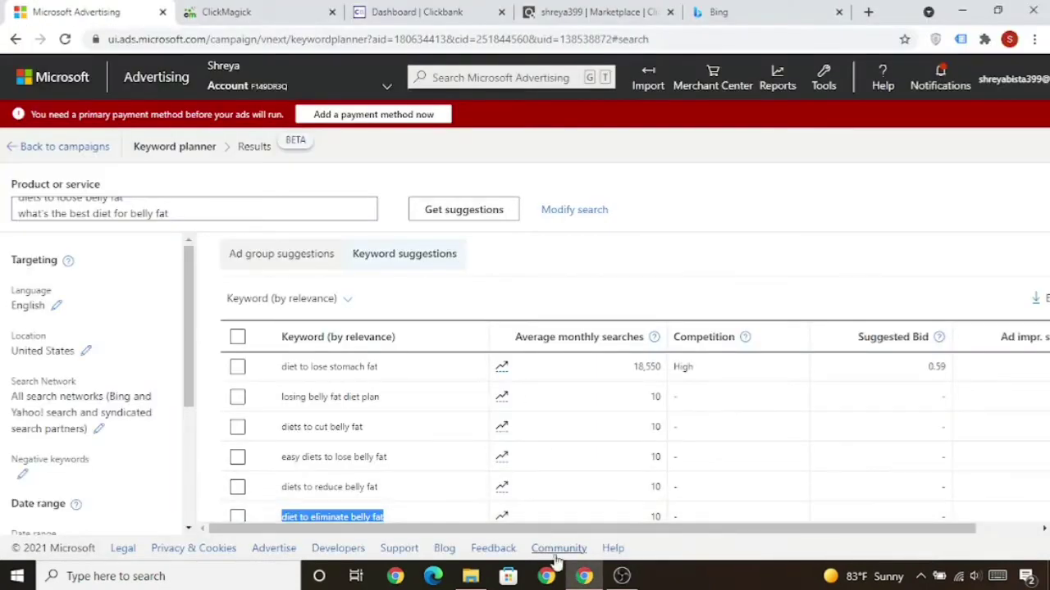
left_click(470, 576)
double_click(193, 353)
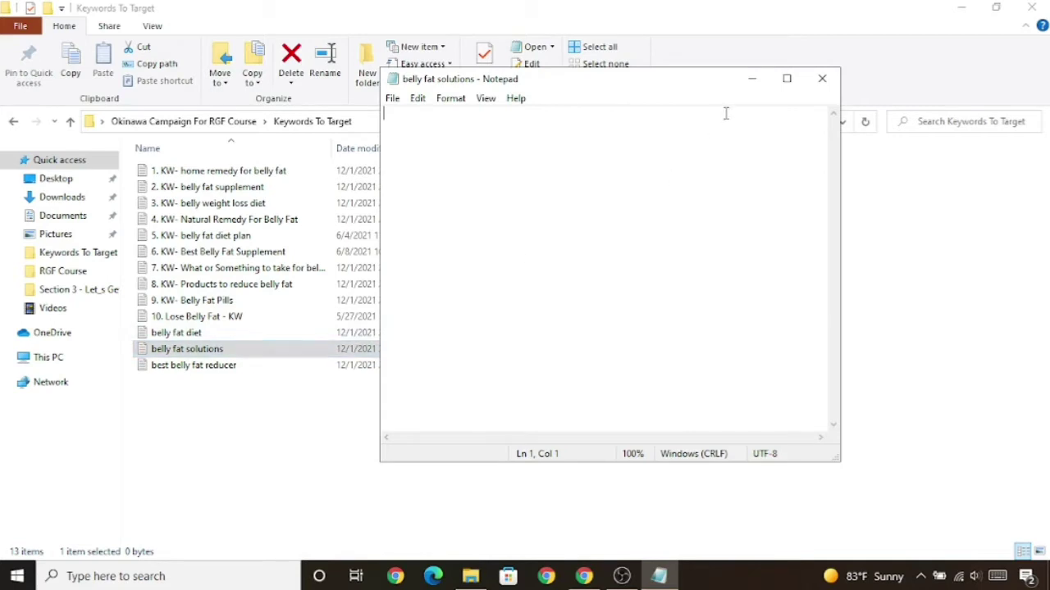
left_click(821, 77)
Copy the file name 'belly fat solutions' through Rename and reopen that file.
right_click(223, 353)
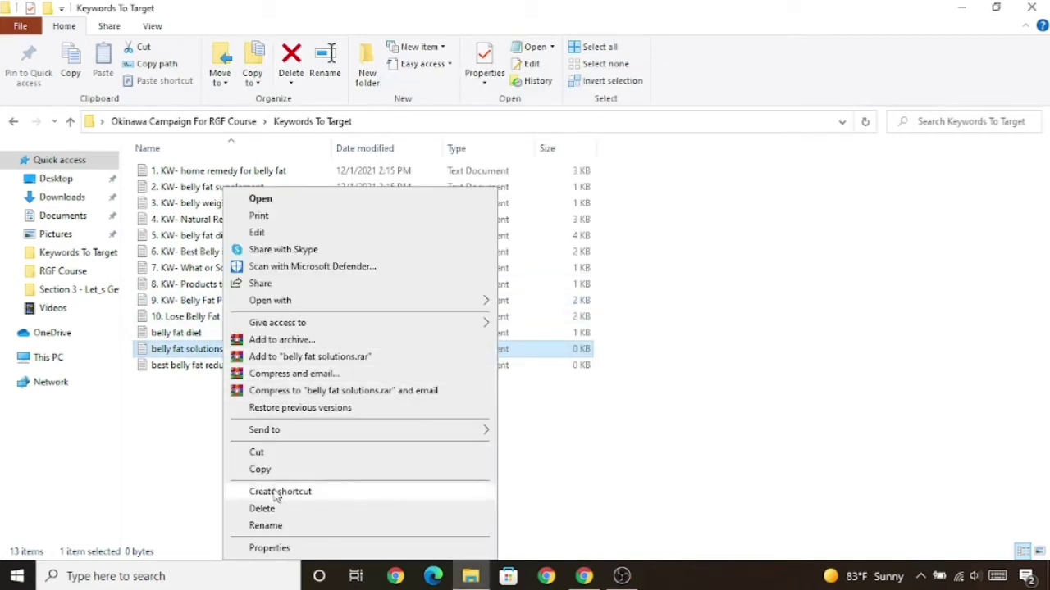
left_click(277, 525)
right_click(194, 354)
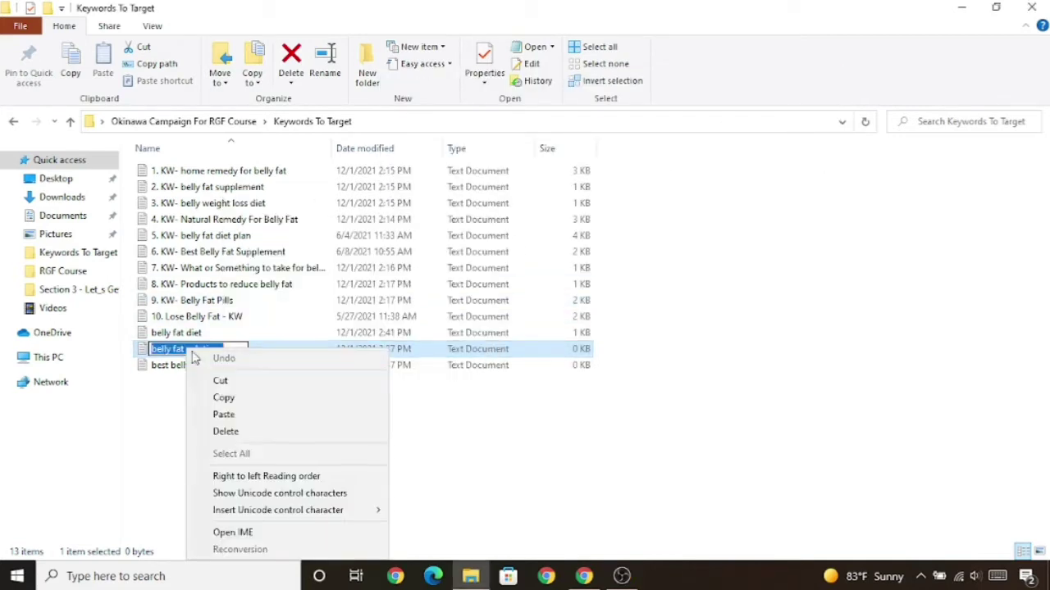
left_click(225, 397)
left_click(522, 525)
double_click(228, 351)
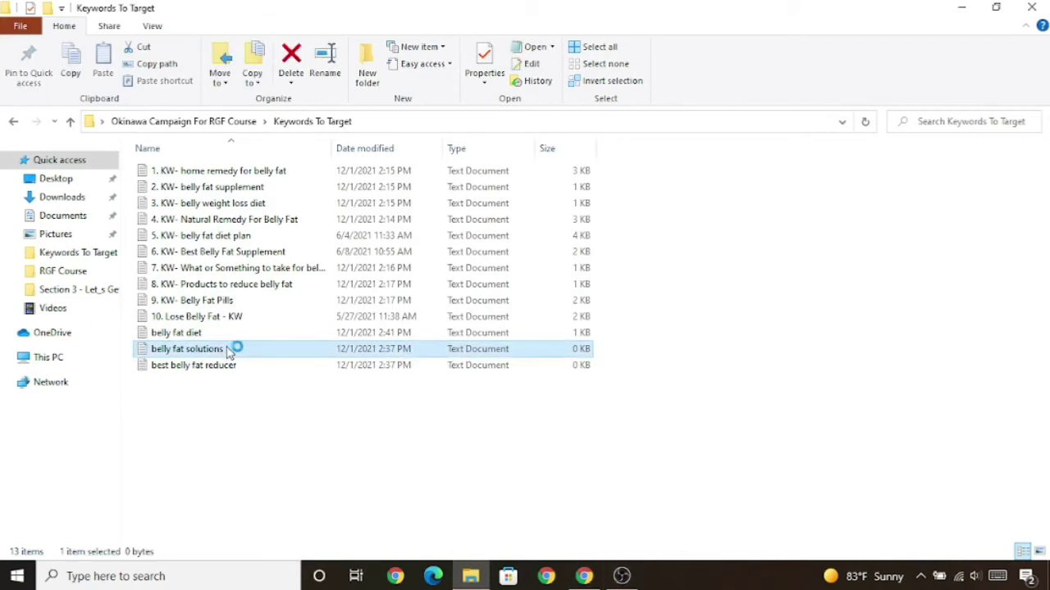
Replace the planner seed with 'belly fat solutions' and request suggestions.
left_click(584, 577)
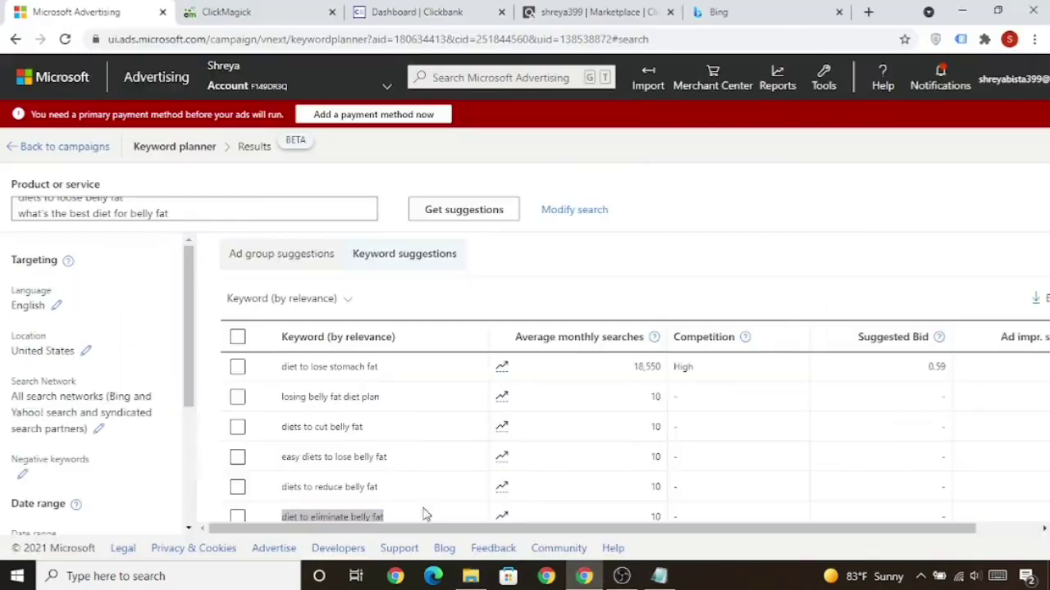
left_click(202, 201)
key("ctrl+a")
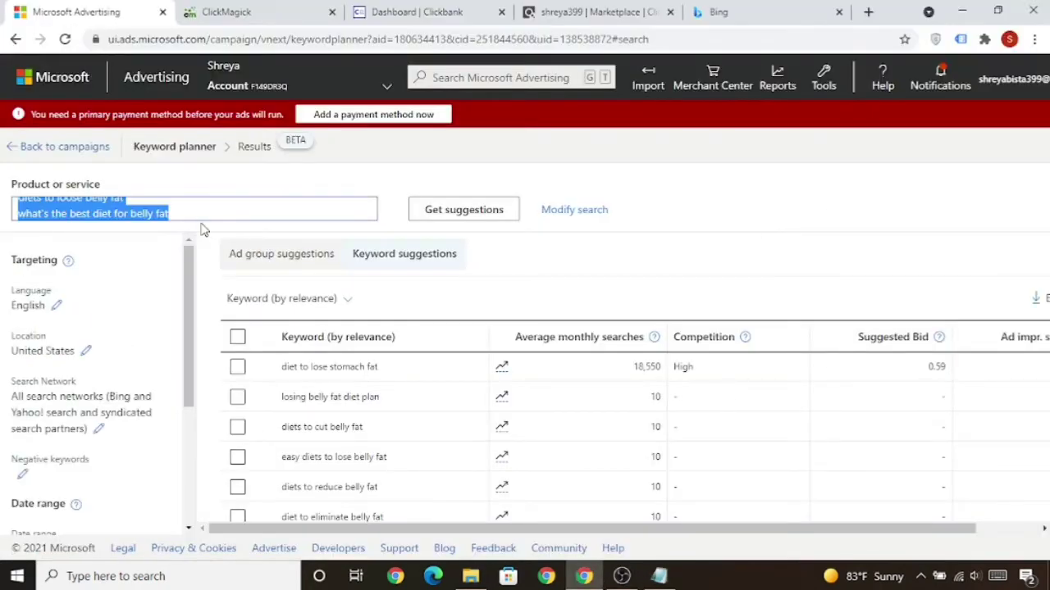
key("BackSpace")
key("ctrl+v")
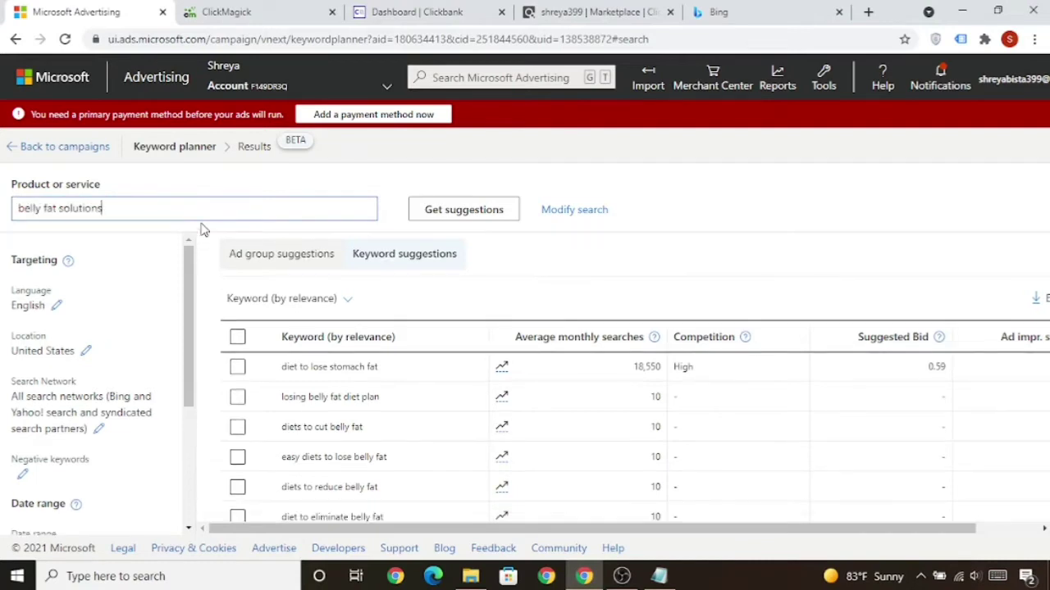
left_click(459, 216)
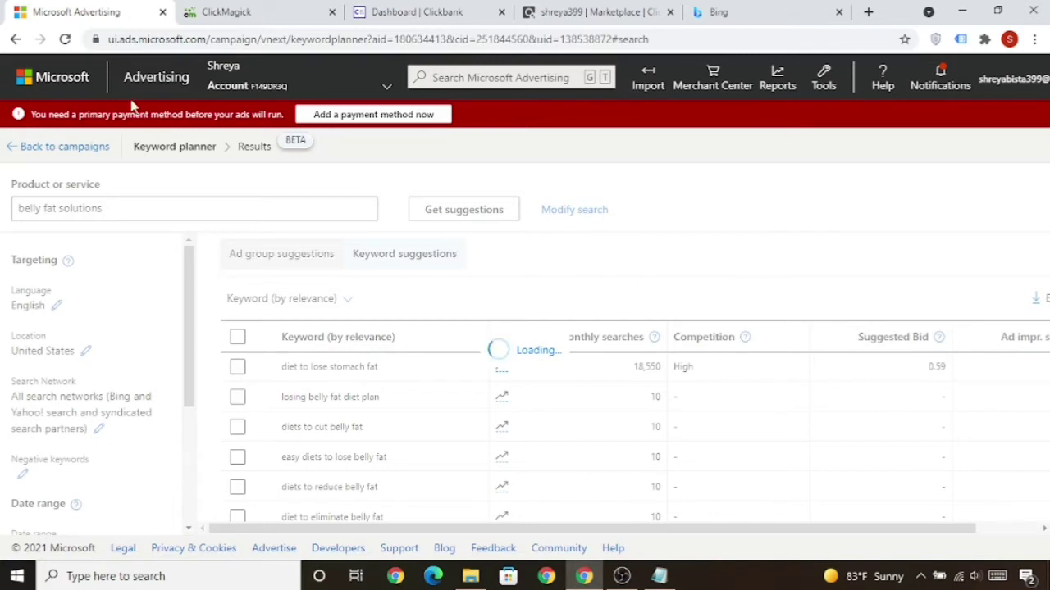
Run a fresh Keyword planner search for new keywords using 'belly fat solutions'.
left_click(67, 40)
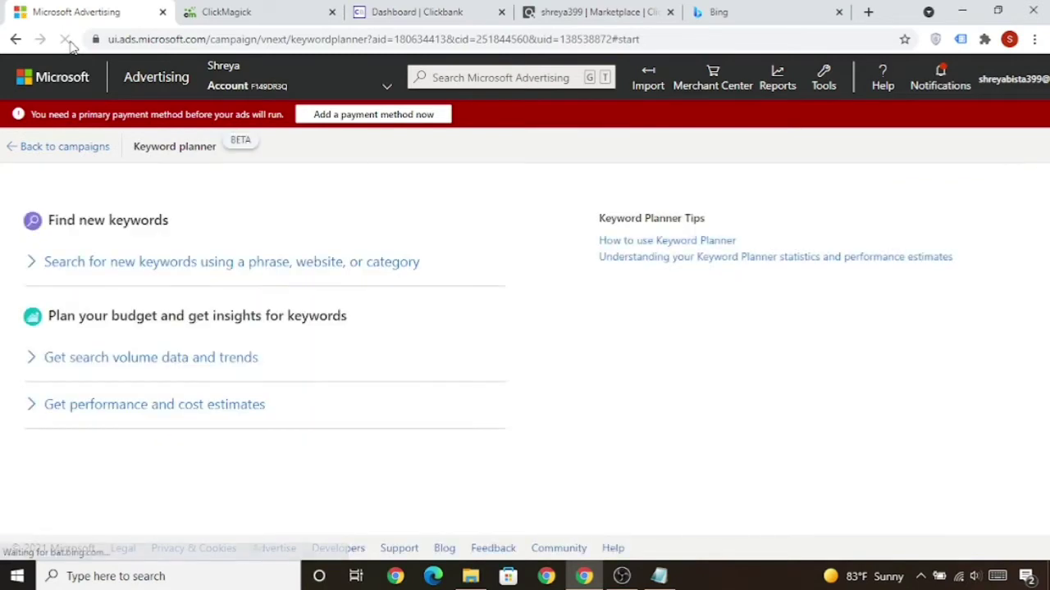
left_click(237, 274)
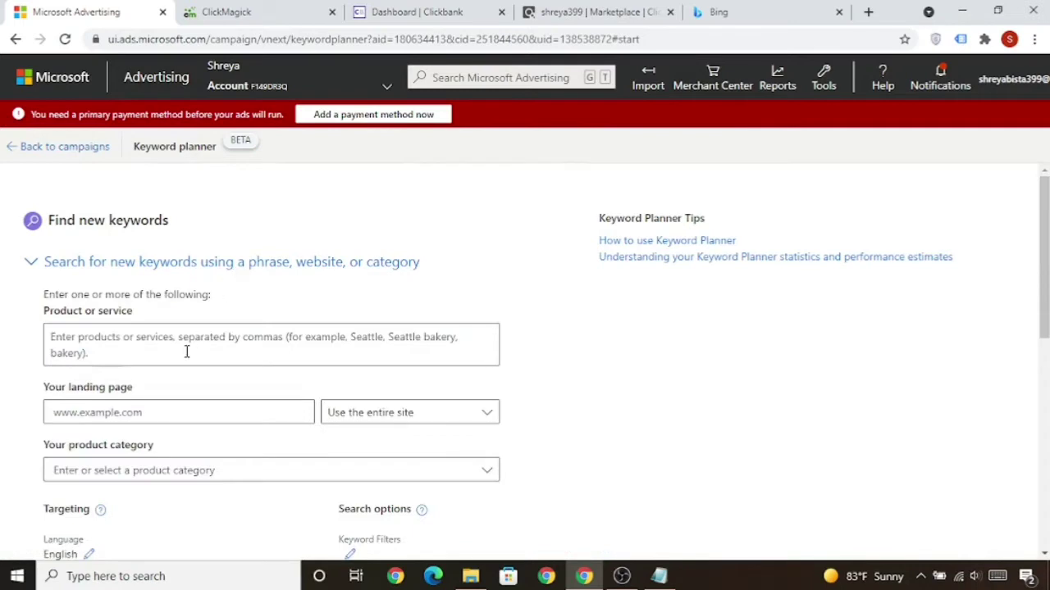
type("belly fat solutions")
scroll(187, 351, "down", 5)
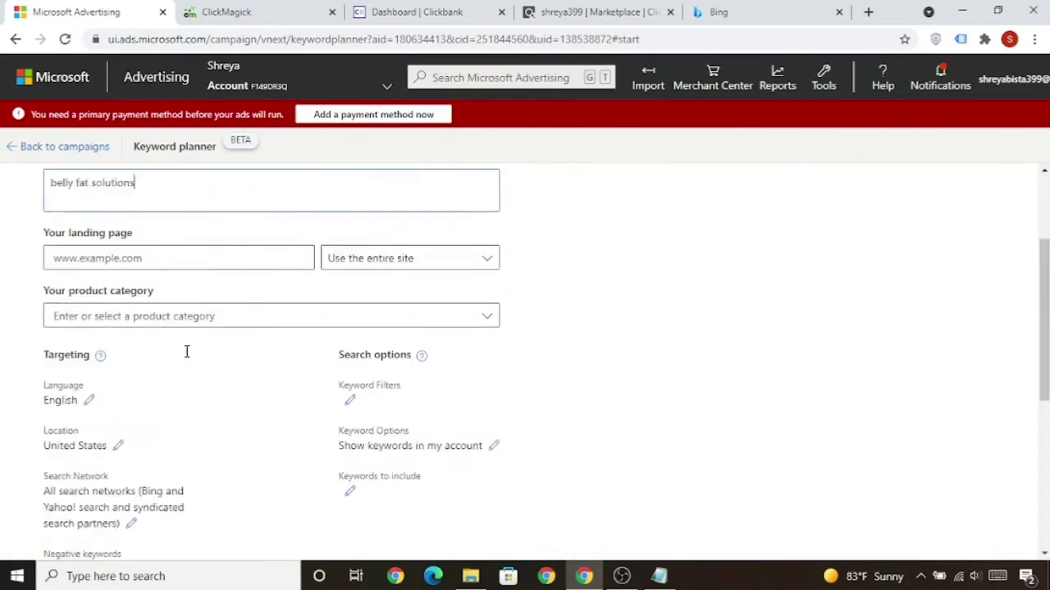
left_click(128, 380)
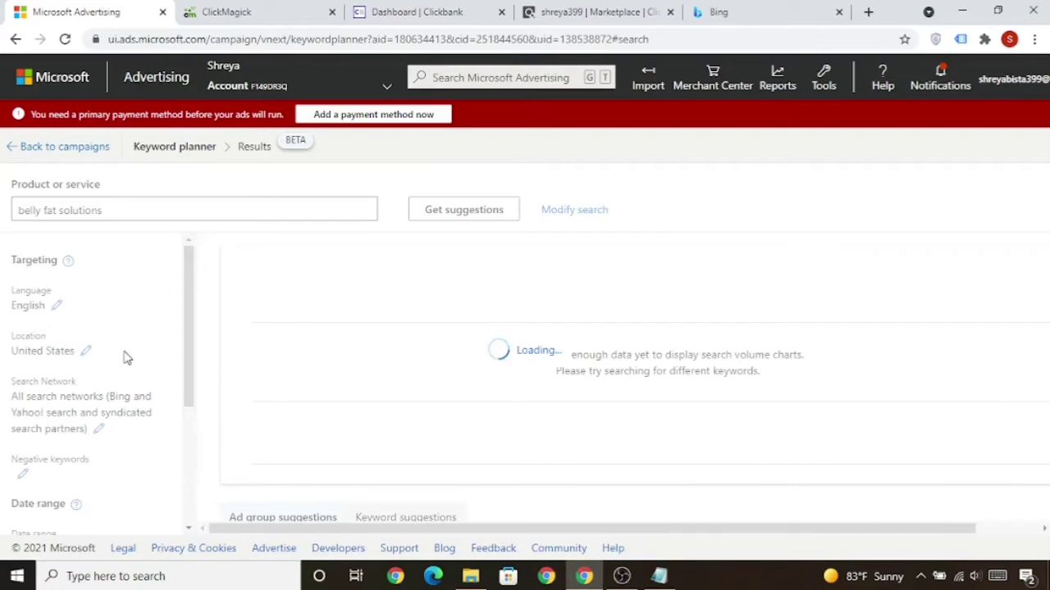
Show the Keyword suggestions list and scroll to 'lose stubborn belly fat'.
scroll(619, 436, "down", 2)
scroll(619, 436, "down", 2)
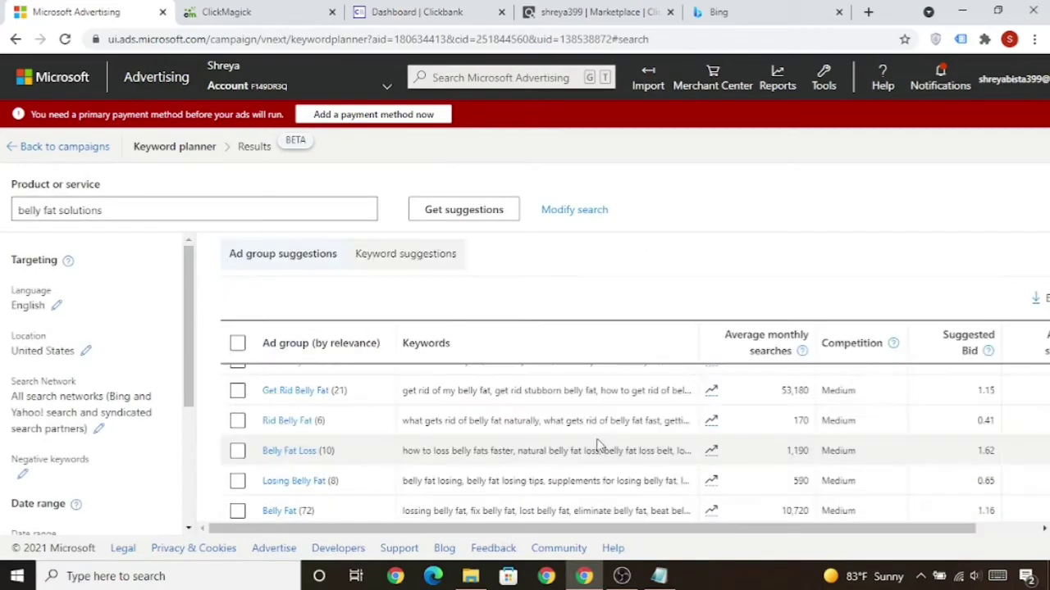
left_click(426, 260)
scroll(433, 380, "down", 3)
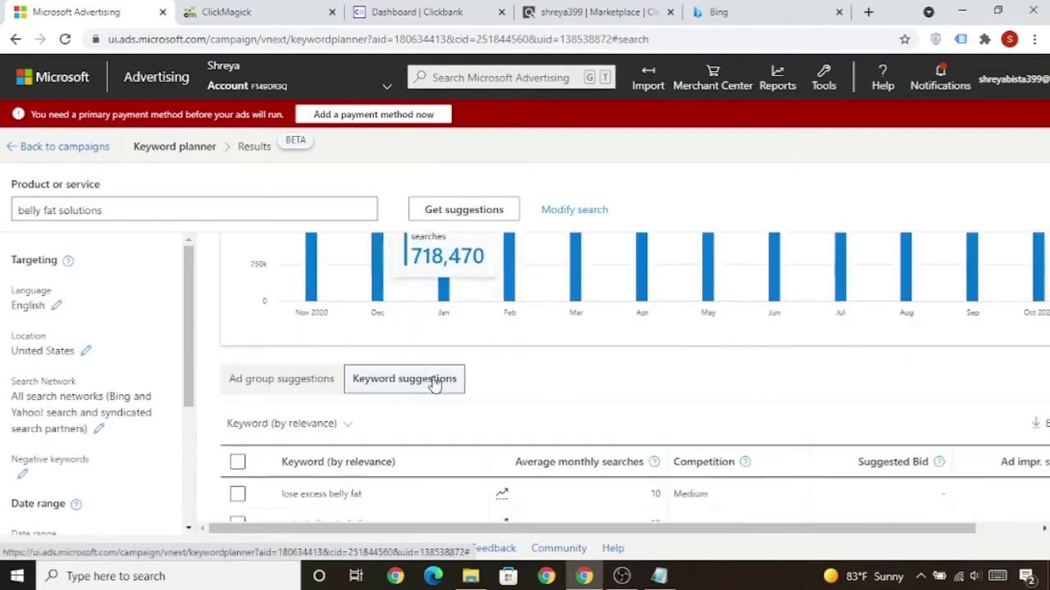
scroll(419, 440, "up", 1)
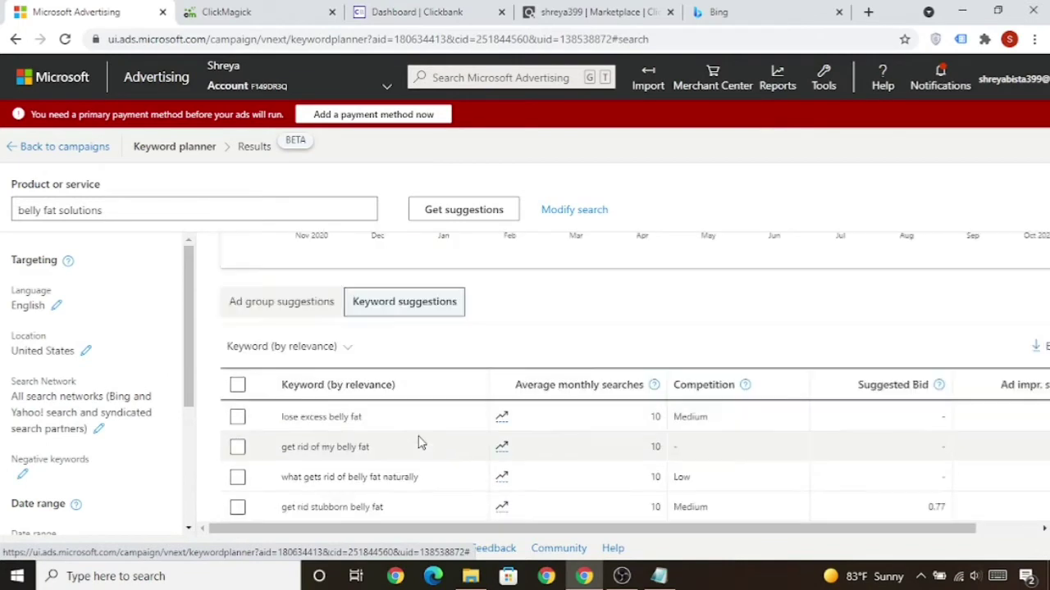
scroll(419, 440, "down", 1)
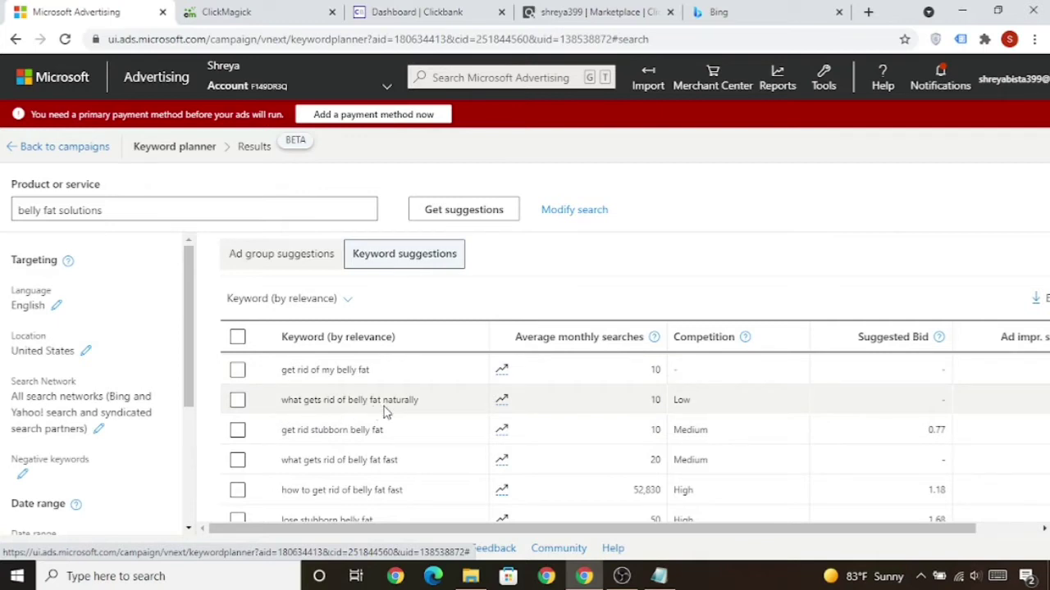
scroll(396, 412, "down", 1)
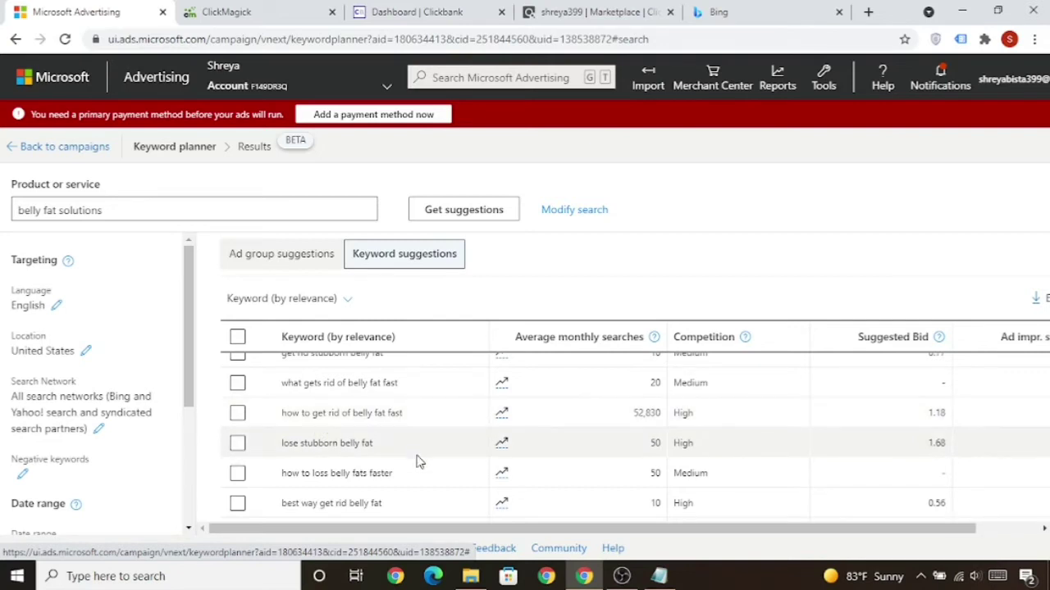
Copy 'lose stubborn belly fat' into the belly fat solutions Notepad file and save it.
left_click_drag(382, 447, 282, 445)
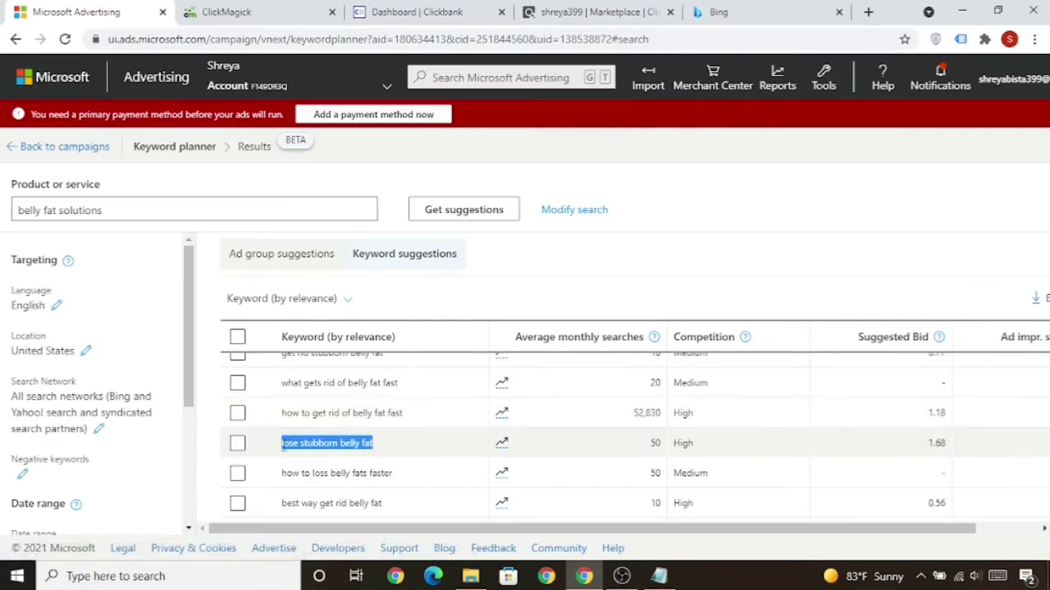
right_click(299, 443)
left_click(337, 325)
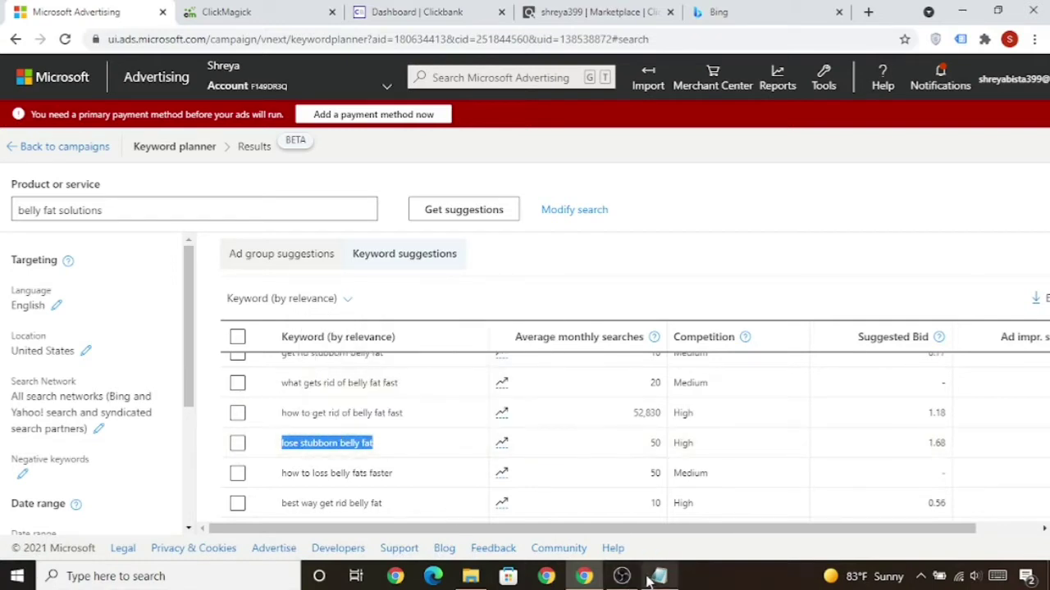
left_click(659, 576)
key("ctrl+v")
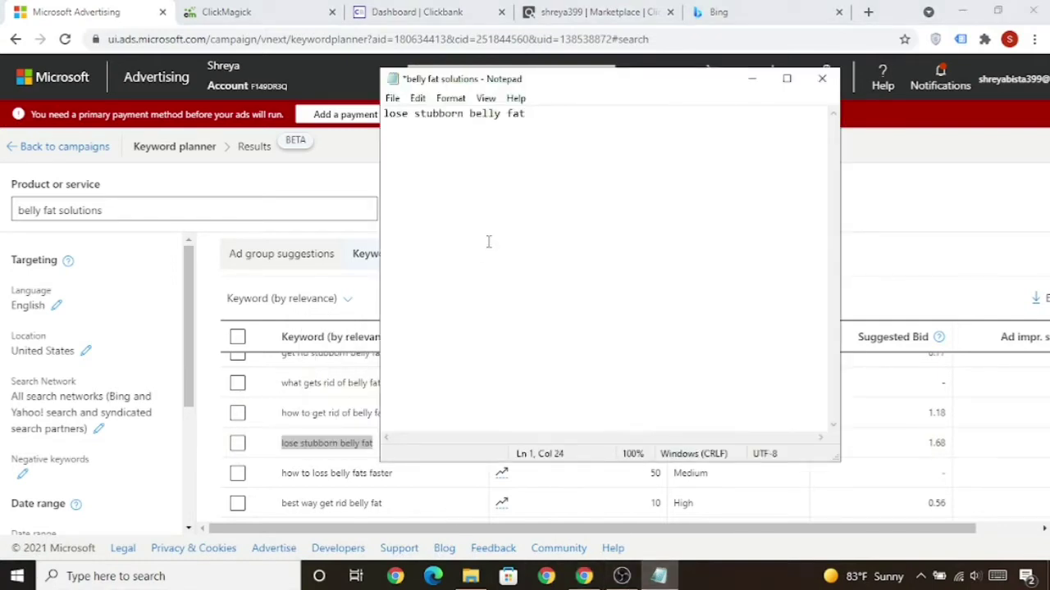
key("ctrl+s")
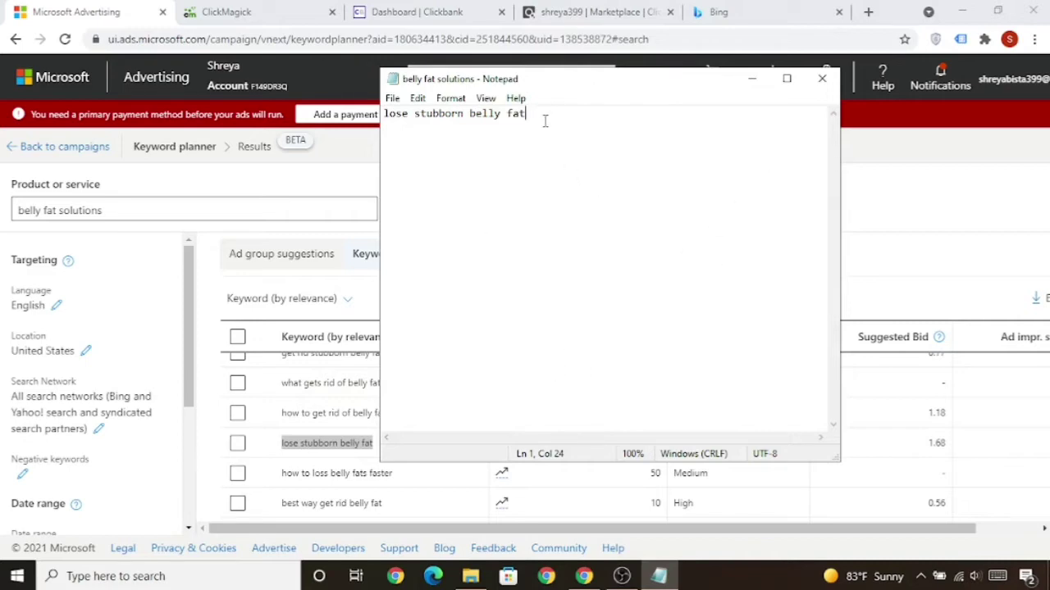
Select the saved keyword line, then select the browser's Bing address bar for a new site.
left_click_drag(544, 120, 385, 123)
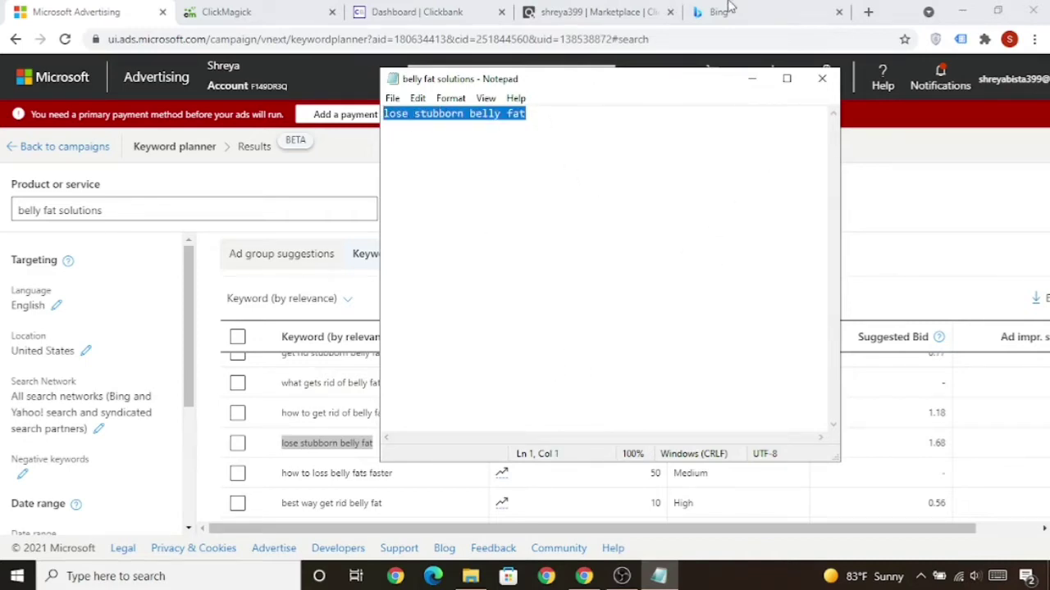
left_click(730, 10)
left_click(572, 45)
In Keyword Match Type Tool, generate an Exact match version of 'lose stubborn belly fat'.
type("keyword")
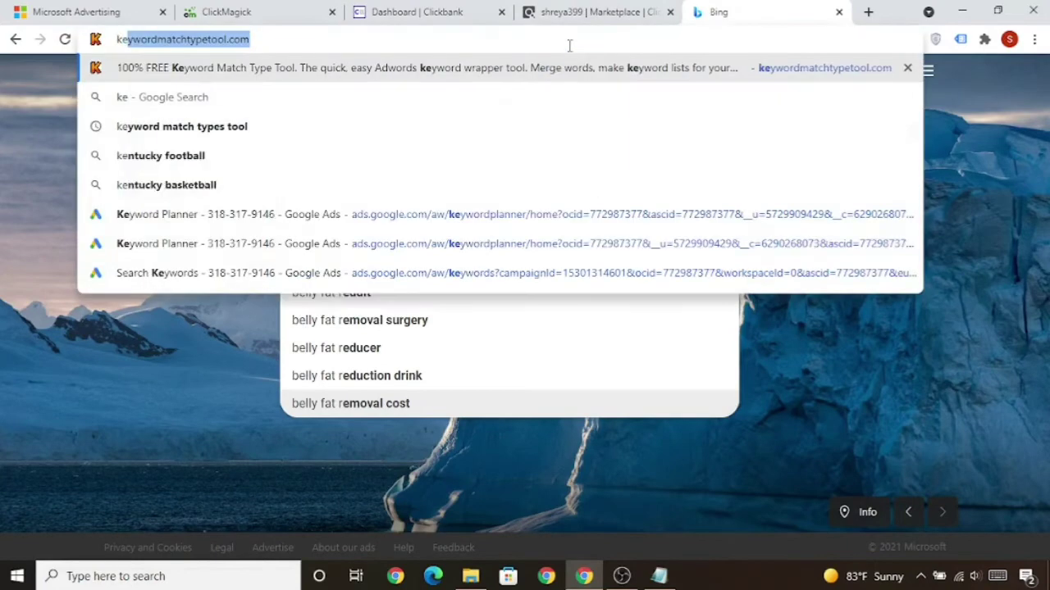
key("Return")
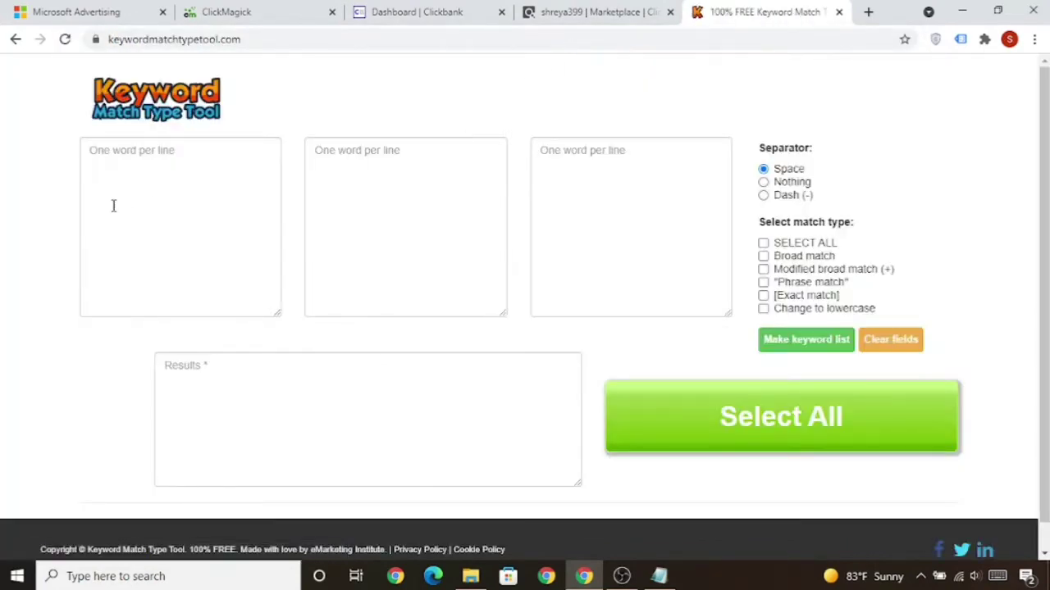
left_click(113, 205)
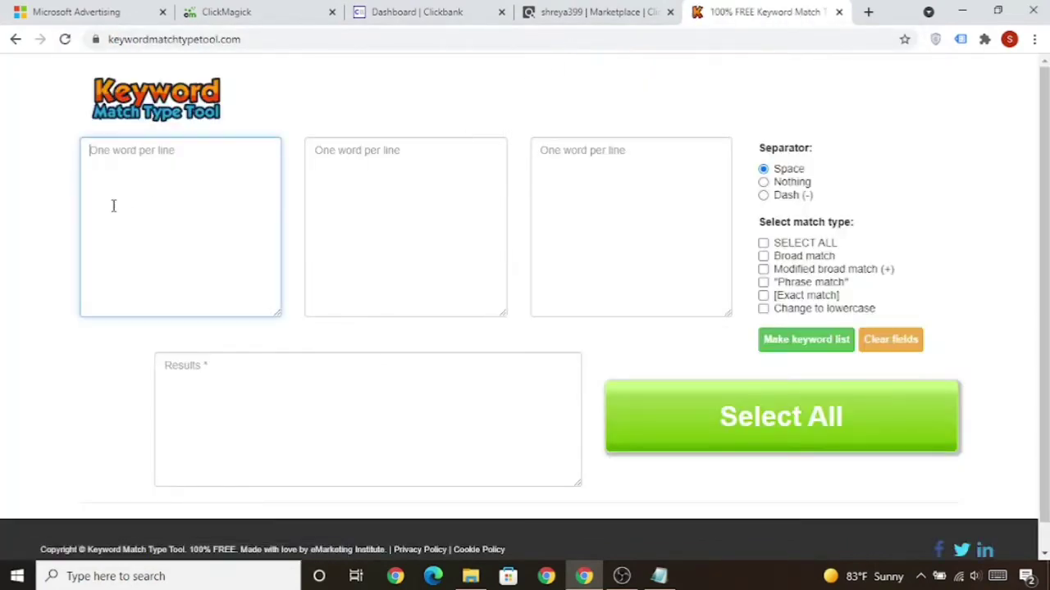
key("ctrl+v")
left_click(764, 296)
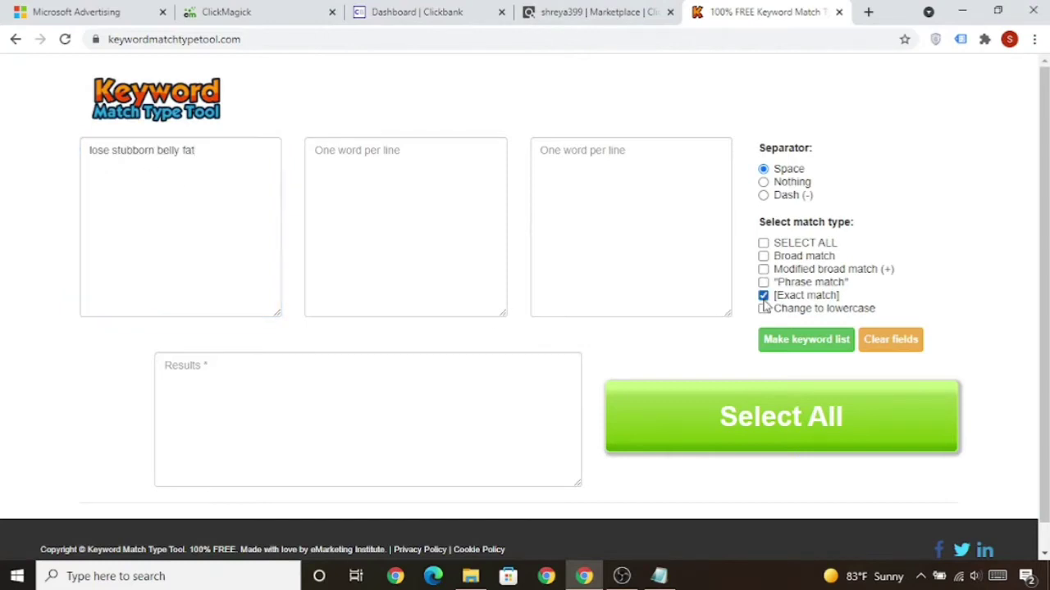
left_click(780, 340)
Replace the Notepad line with '[lose stubborn belly fat]', save and close the file.
key("ctrl+a")
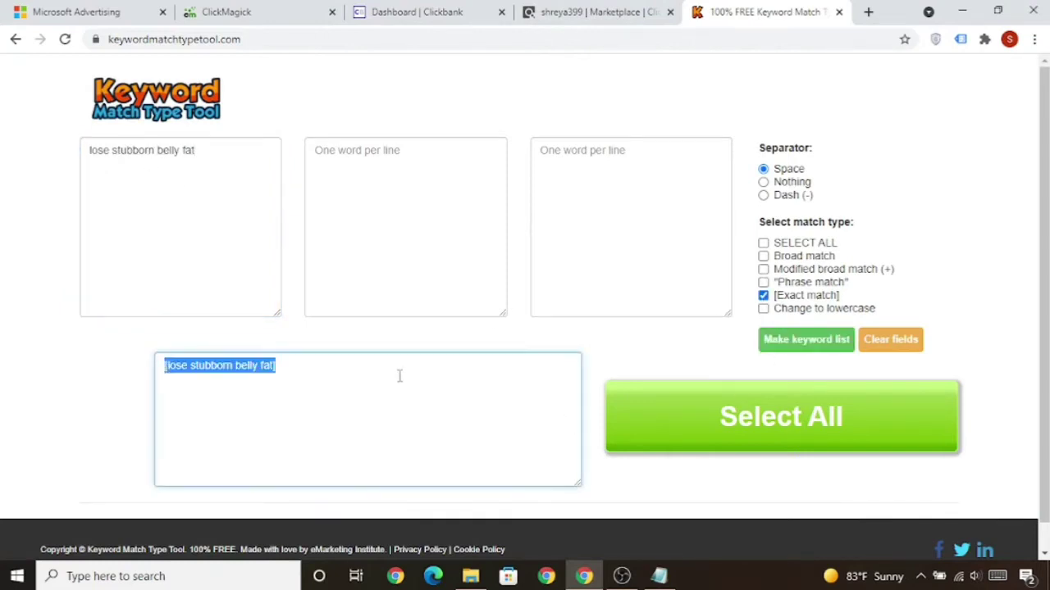
key("ctrl+x")
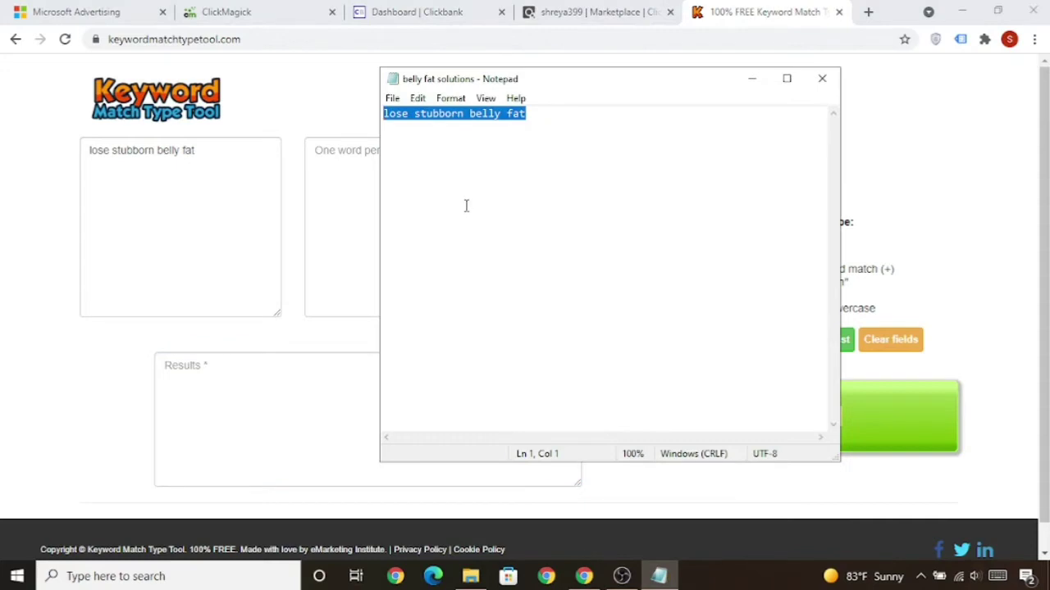
key("ctrl+v")
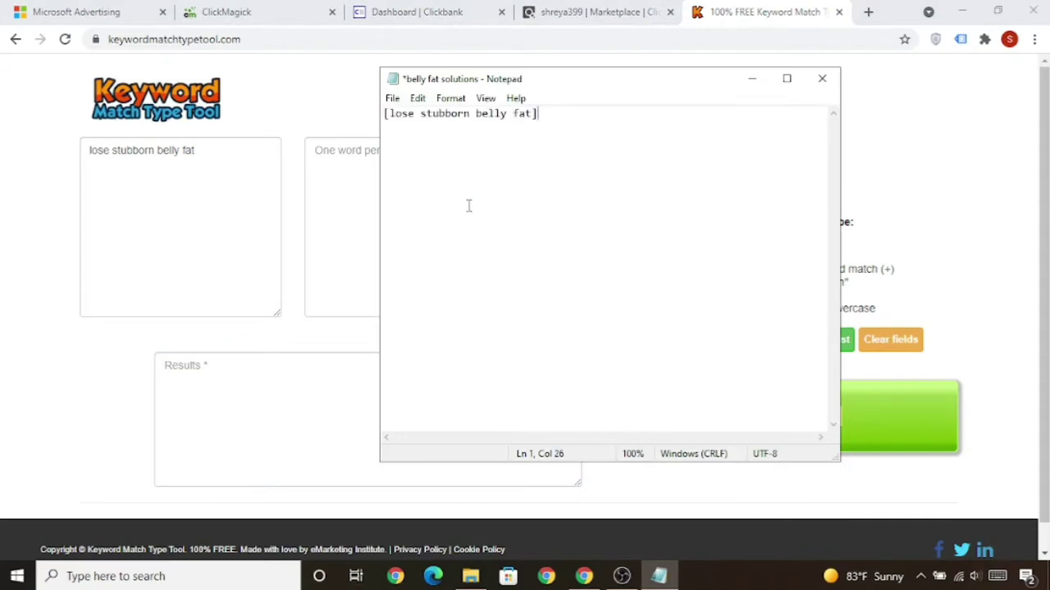
key("ctrl+s")
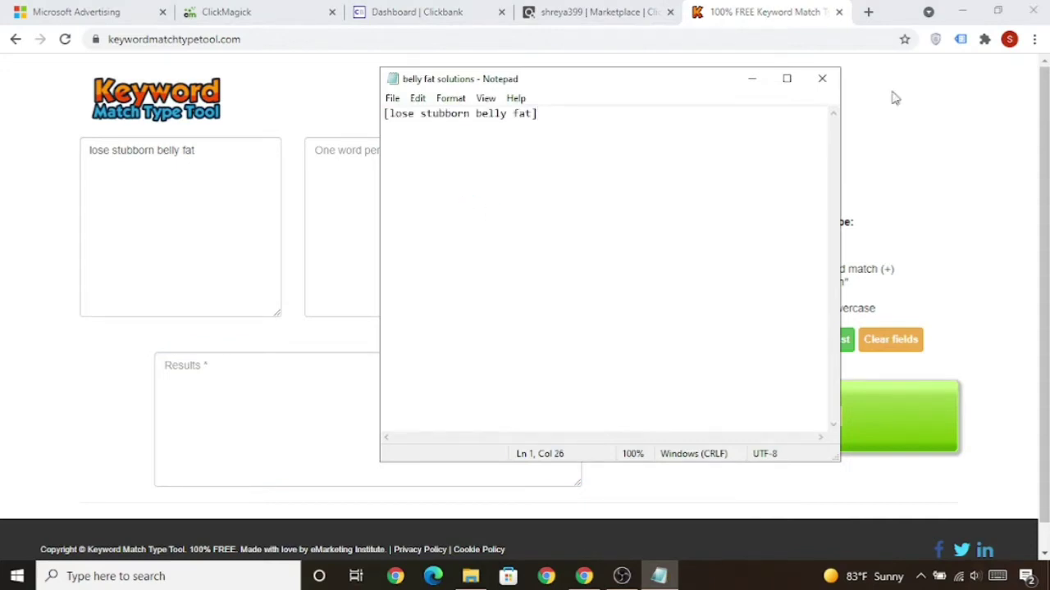
left_click(822, 78)
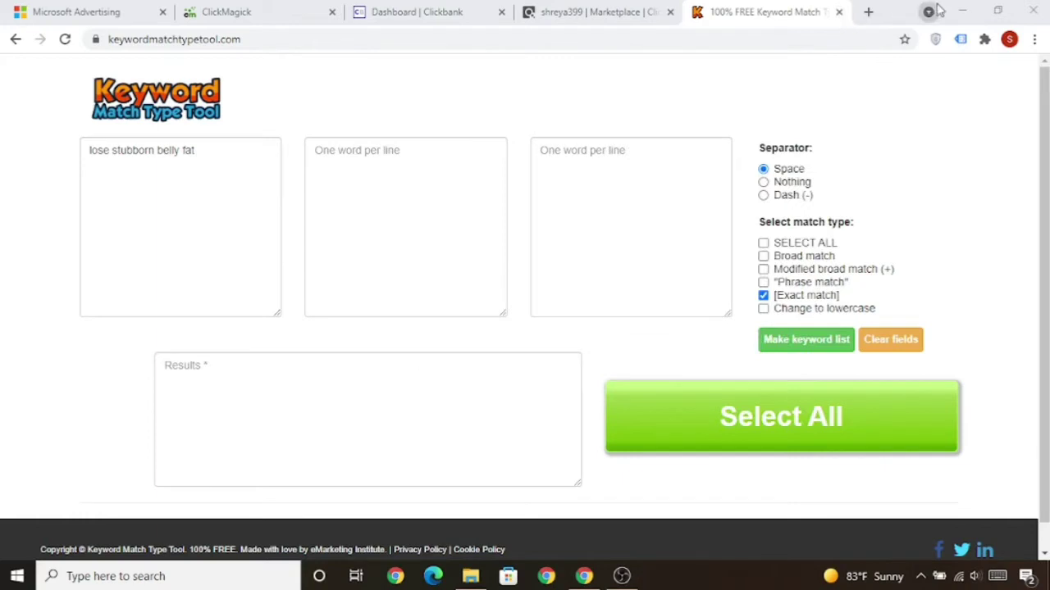
Delete the three extra belly fat keyword files from the Keywords To Target folder.
left_click(468, 577)
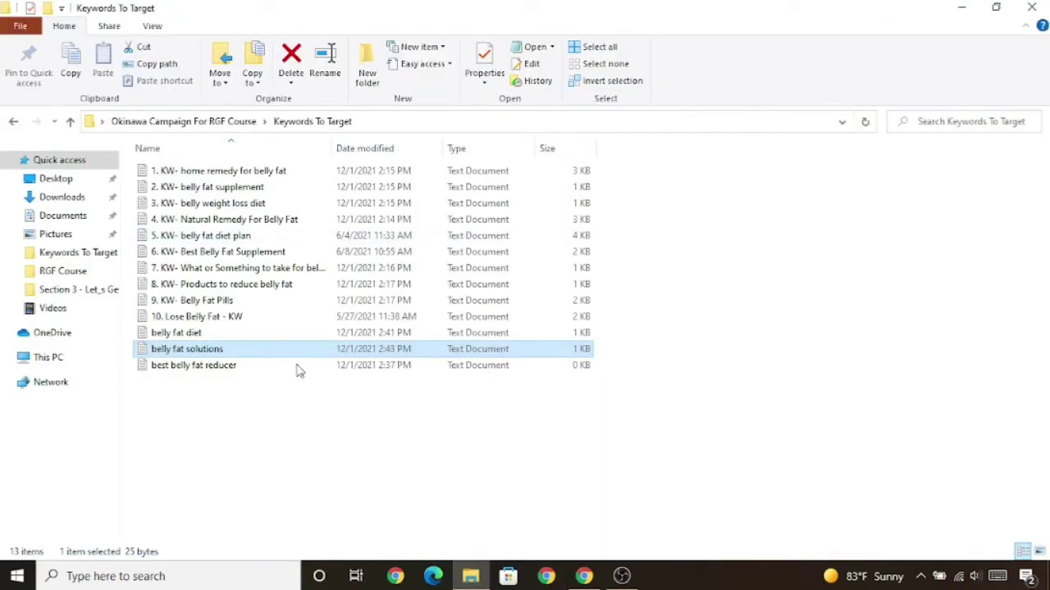
left_click(200, 399)
left_click_drag(200, 399, 193, 328)
key("Delete")
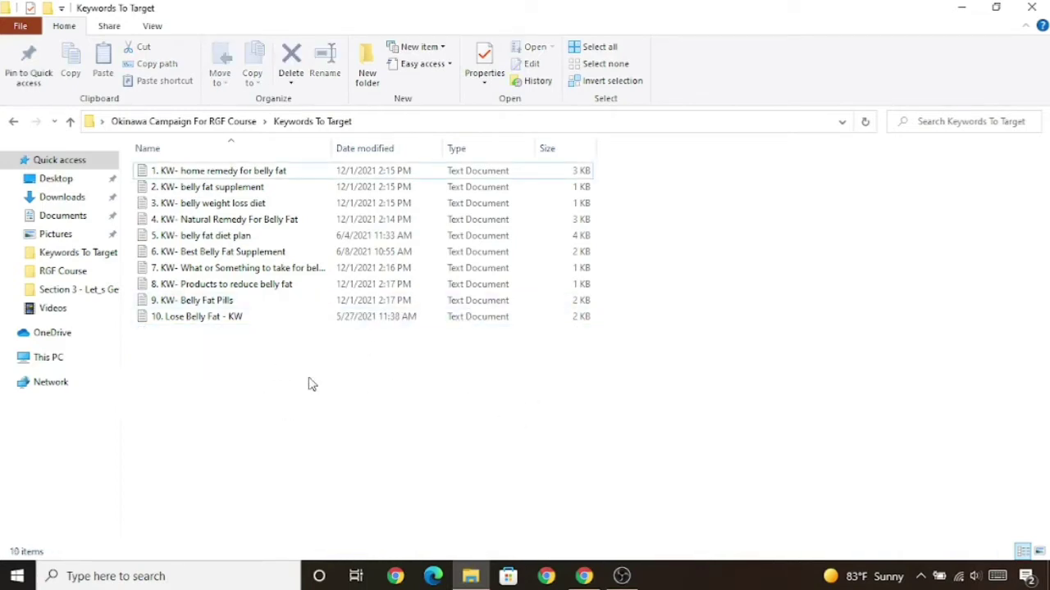
Review and close the home remedy, belly fat supplement and belly weight loss diet keyword files.
double_click(209, 172)
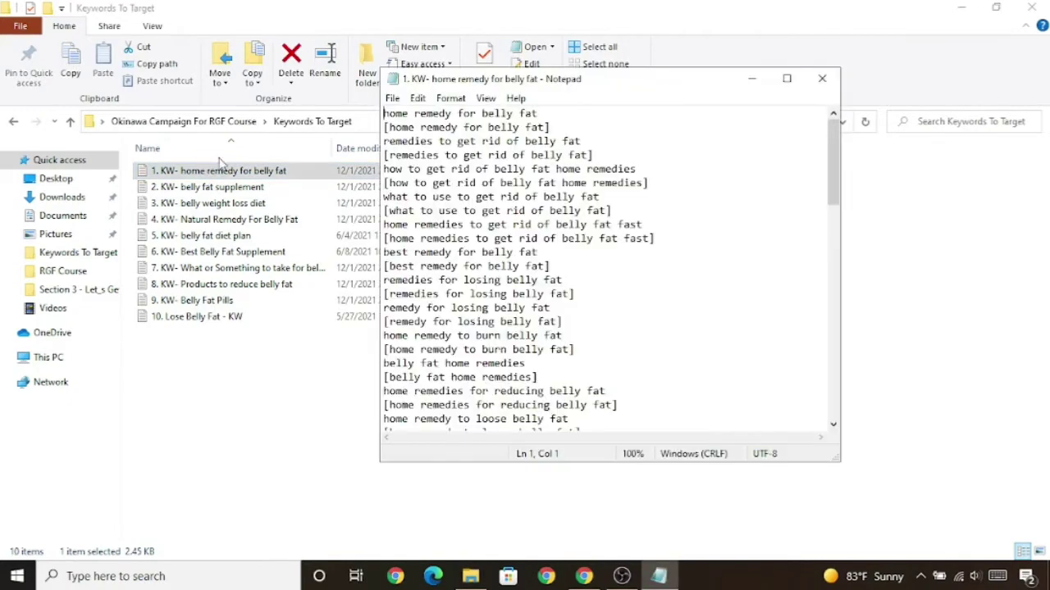
scroll(514, 231, "down", 10)
scroll(514, 232, "down", 4)
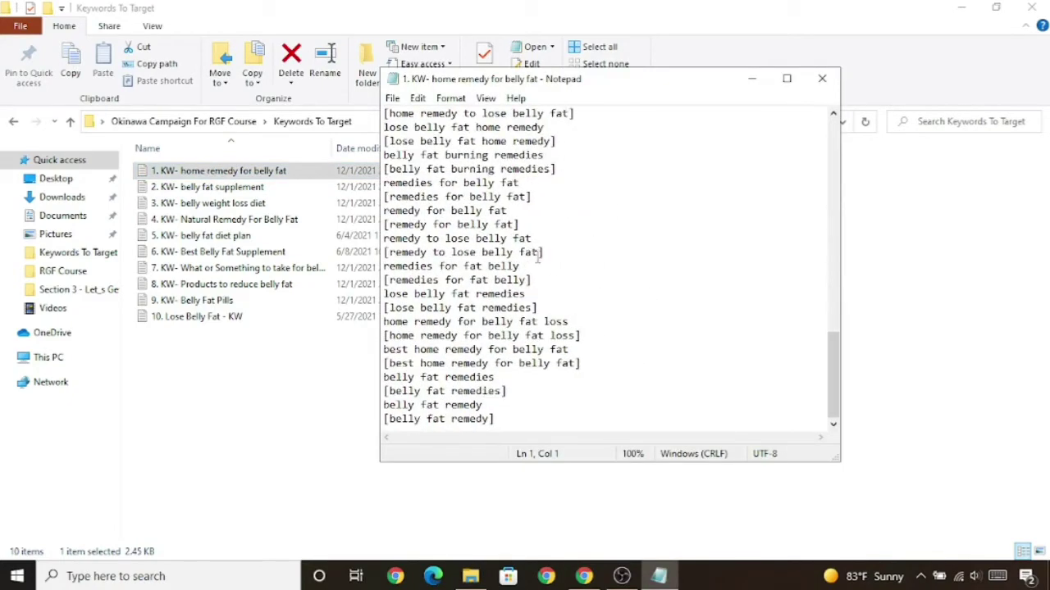
left_click(822, 78)
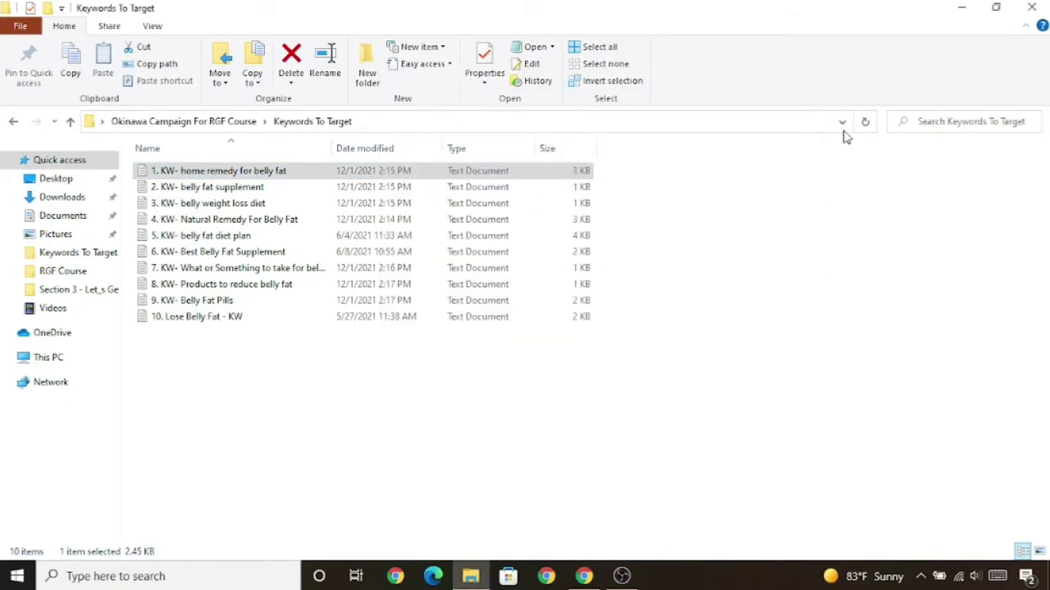
double_click(277, 188)
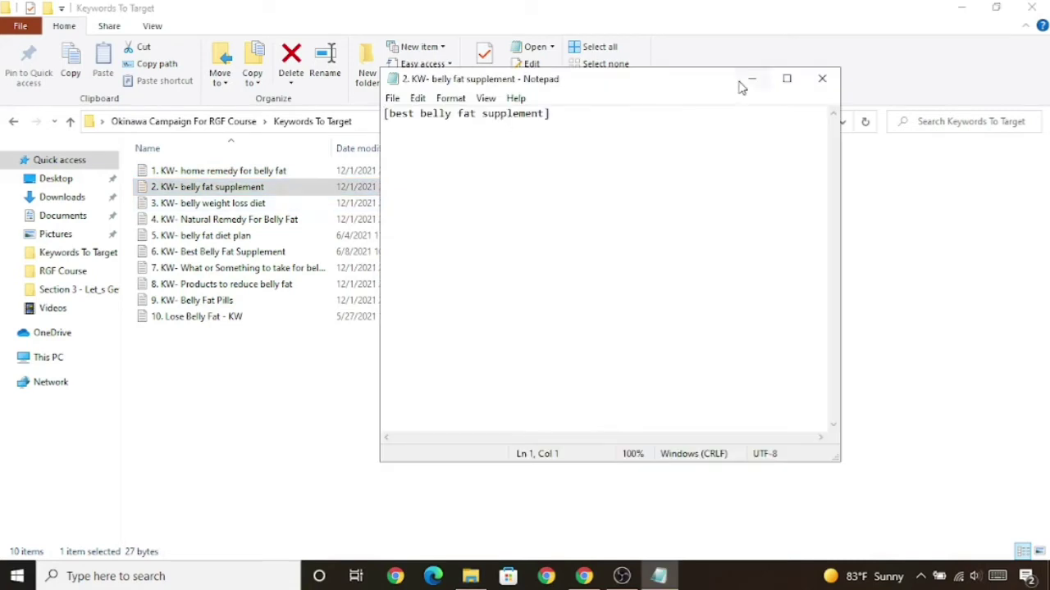
left_click(822, 78)
double_click(244, 204)
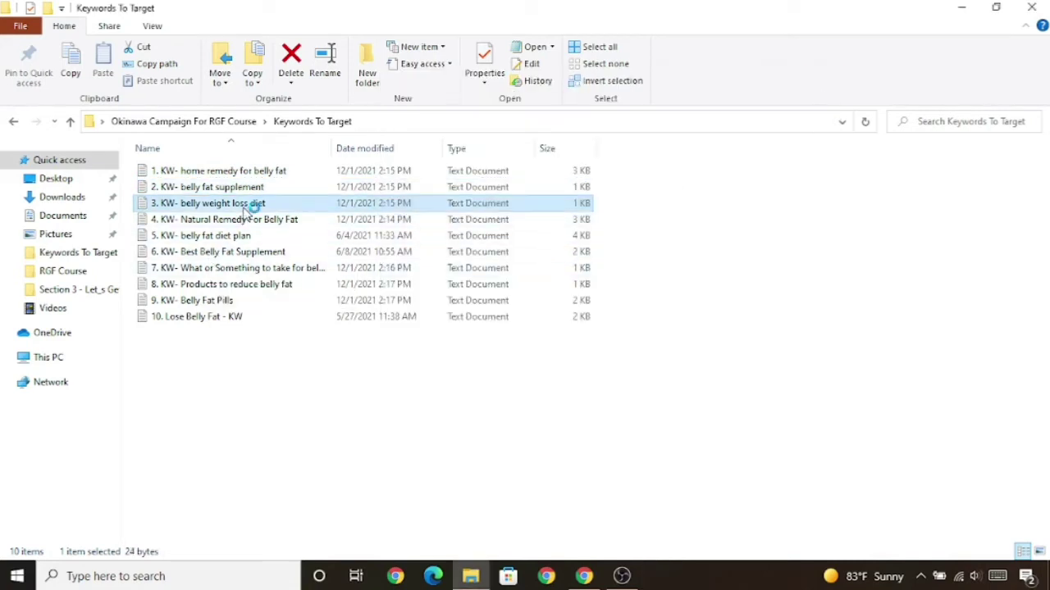
left_click(822, 78)
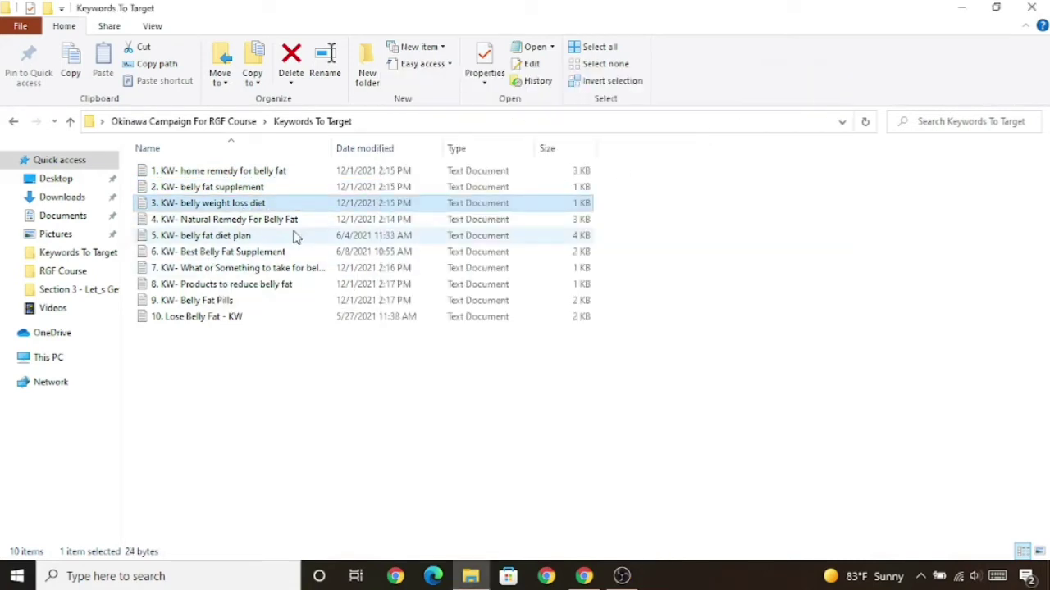
Inspect the Natural Remedy For Belly Fat file's 'natural' keywords, then close it.
double_click(295, 221)
scroll(525, 273, "down", 10)
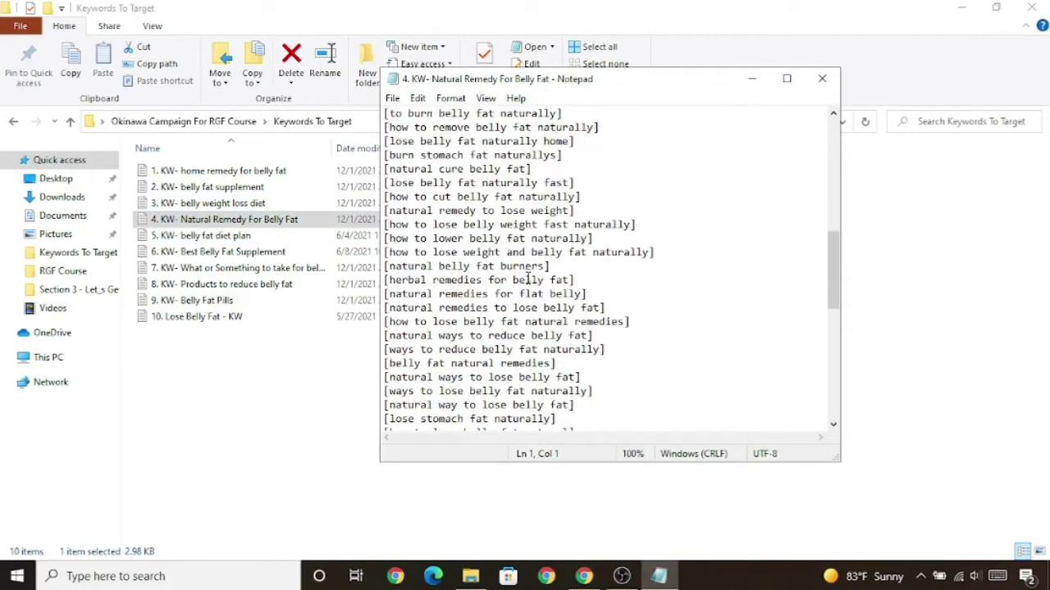
scroll(527, 278, "down", 10)
scroll(569, 345, "up", 4)
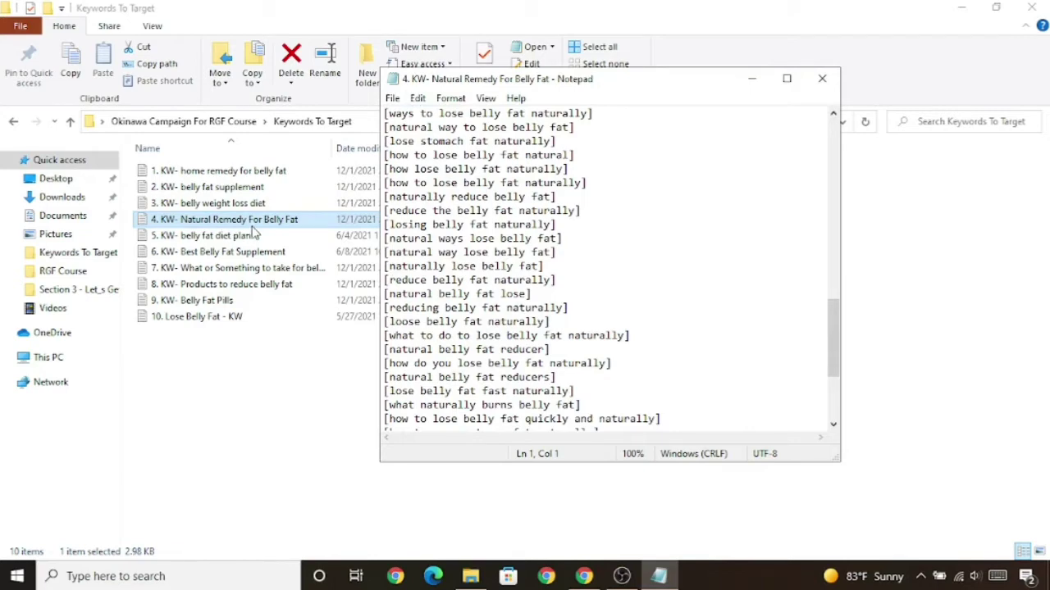
scroll(588, 247, "up", 3)
scroll(588, 252, "up", 3)
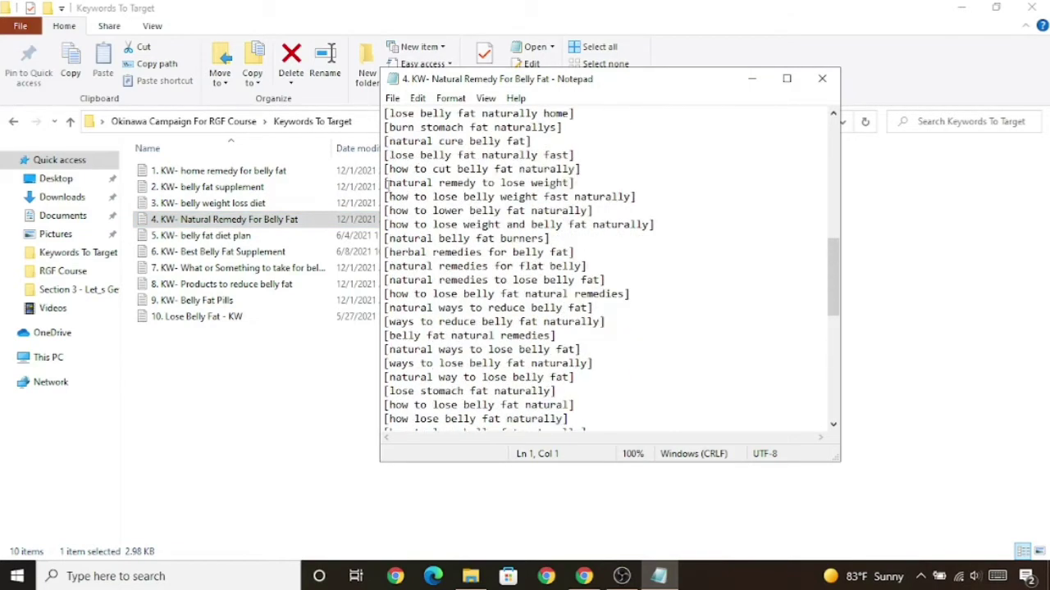
scroll(513, 286, "up", 4)
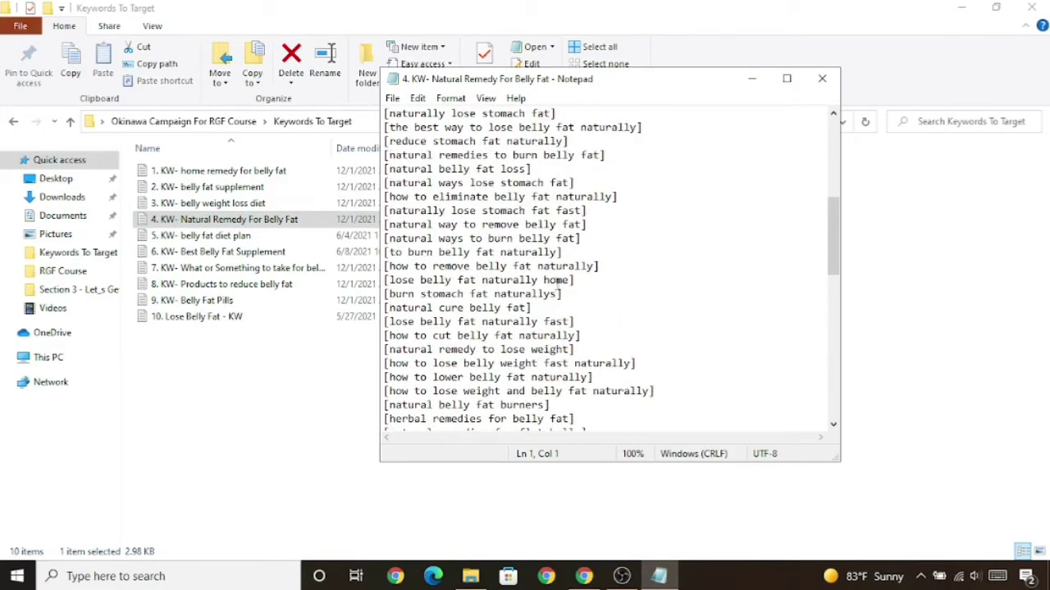
scroll(557, 285, "up", 5)
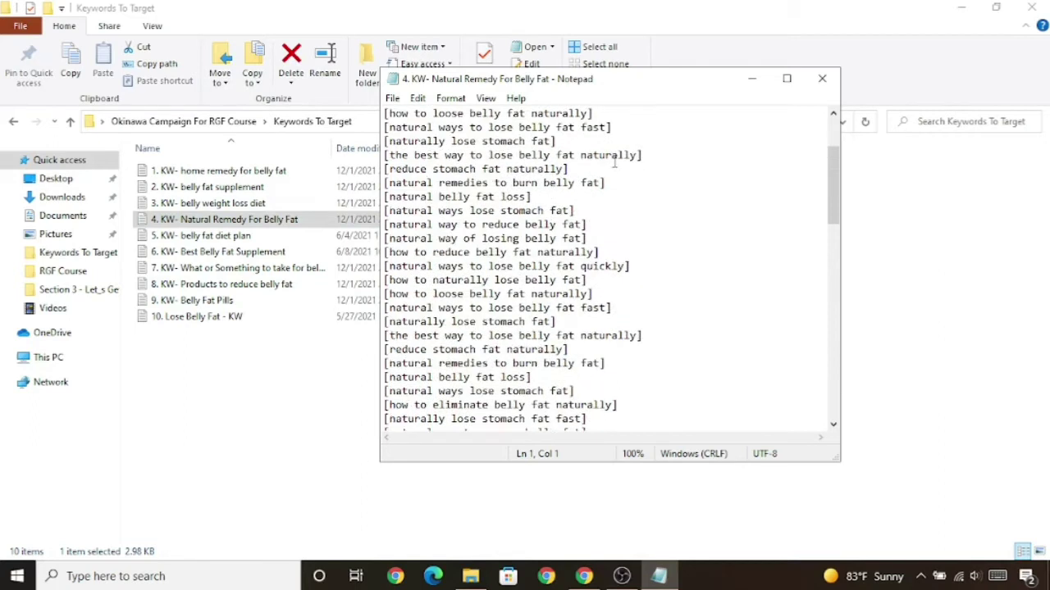
left_click_drag(638, 155, 580, 162)
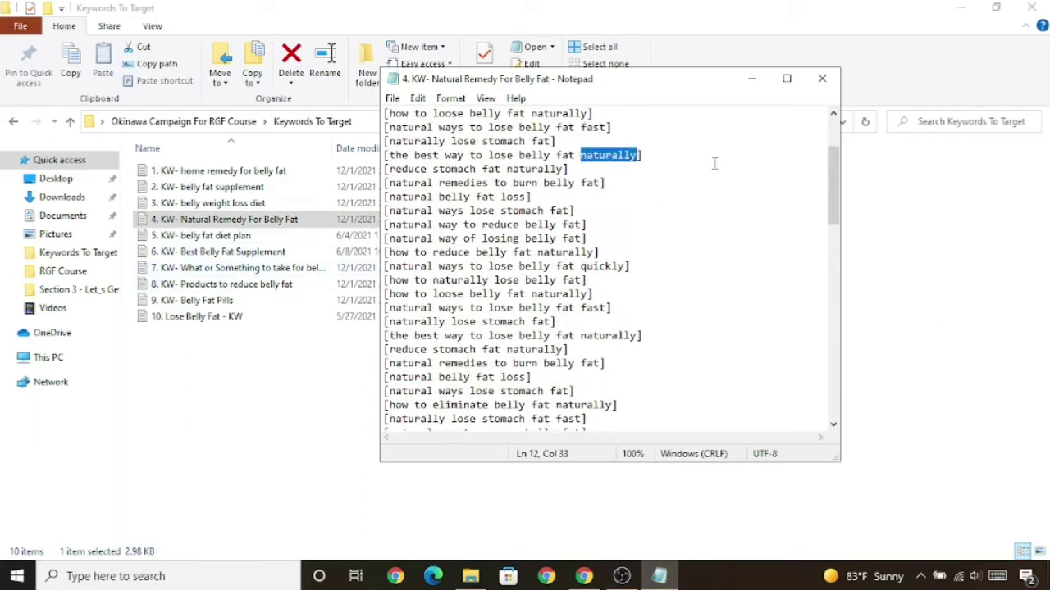
scroll(603, 265, "up", 2)
left_click_drag(598, 155, 538, 155)
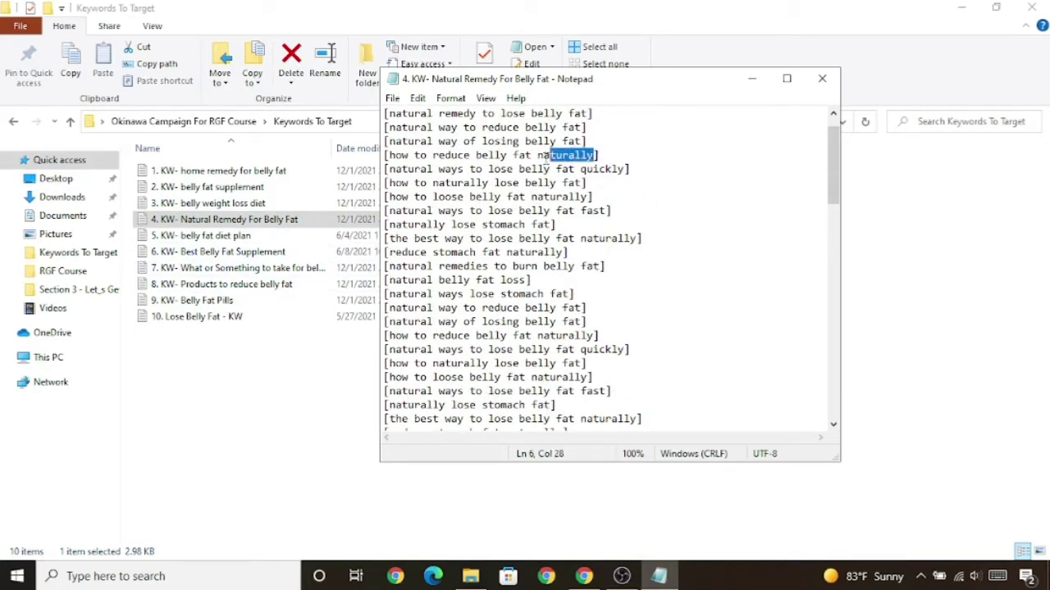
scroll(543, 135, "up", 1)
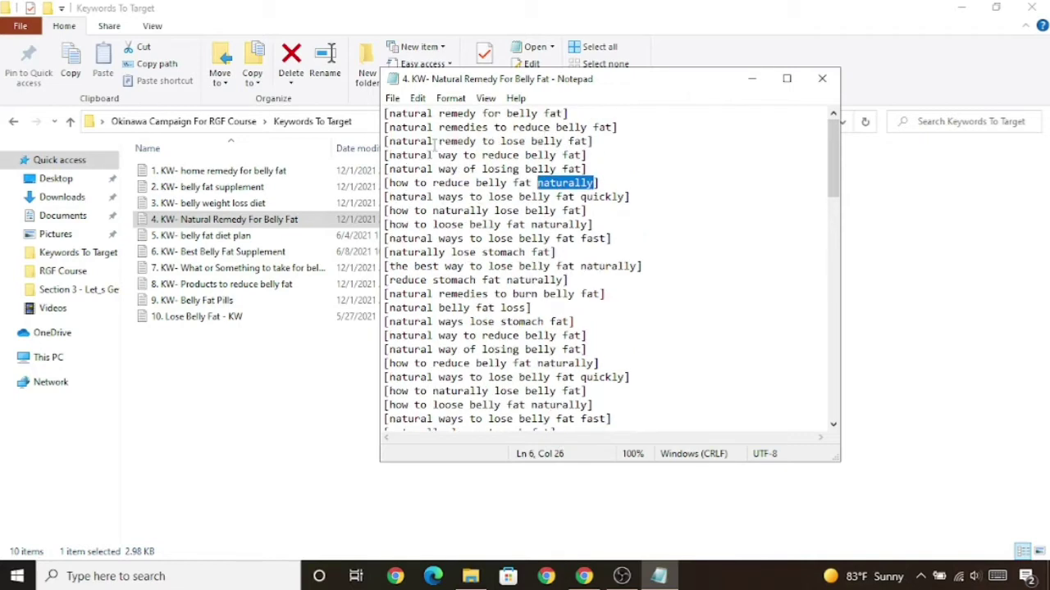
left_click_drag(434, 142, 391, 142)
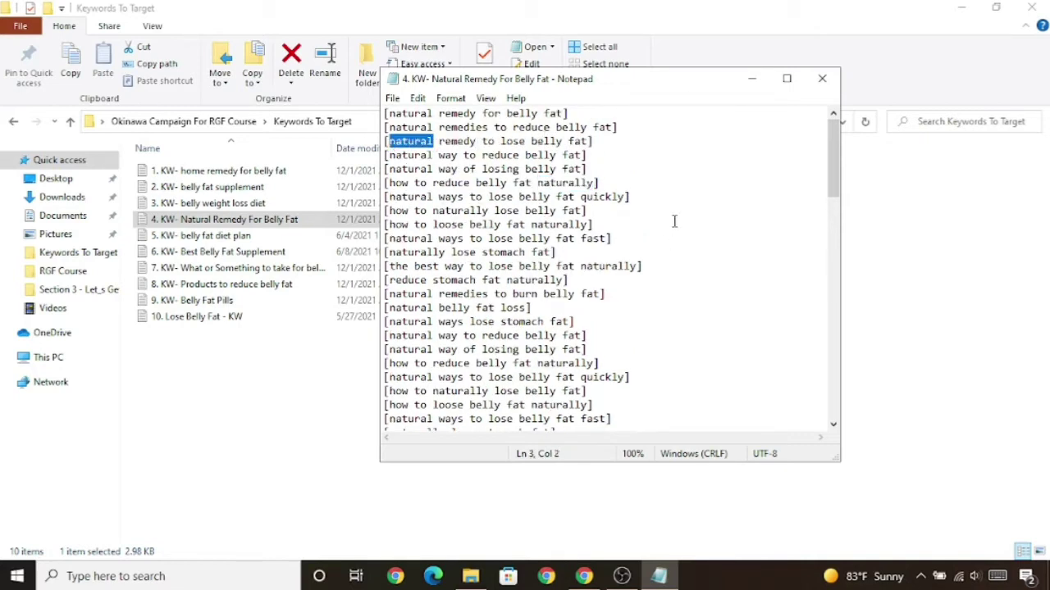
scroll(656, 240, "down", 3)
left_click(822, 78)
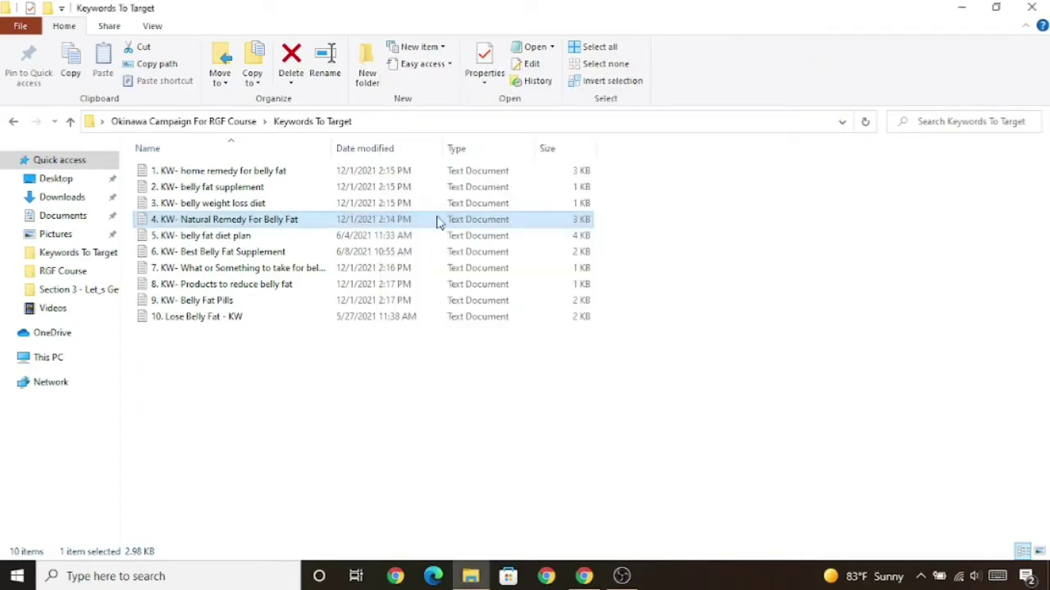
Review and close the diet plan, Best Belly Fat Supplement and what-to-take keyword files.
double_click(251, 236)
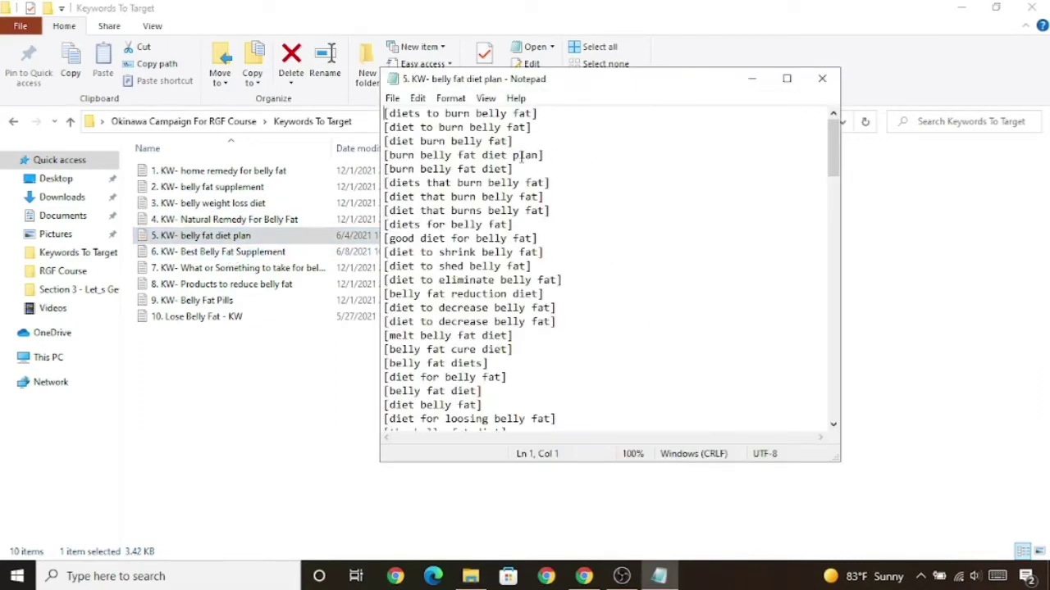
left_click(821, 77)
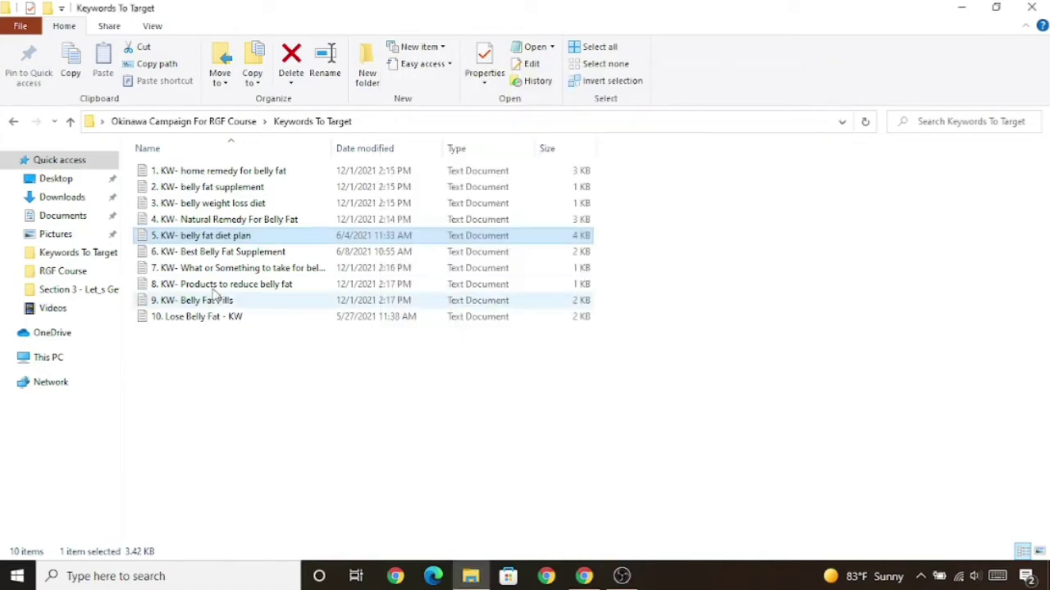
left_click(219, 253)
double_click(220, 254)
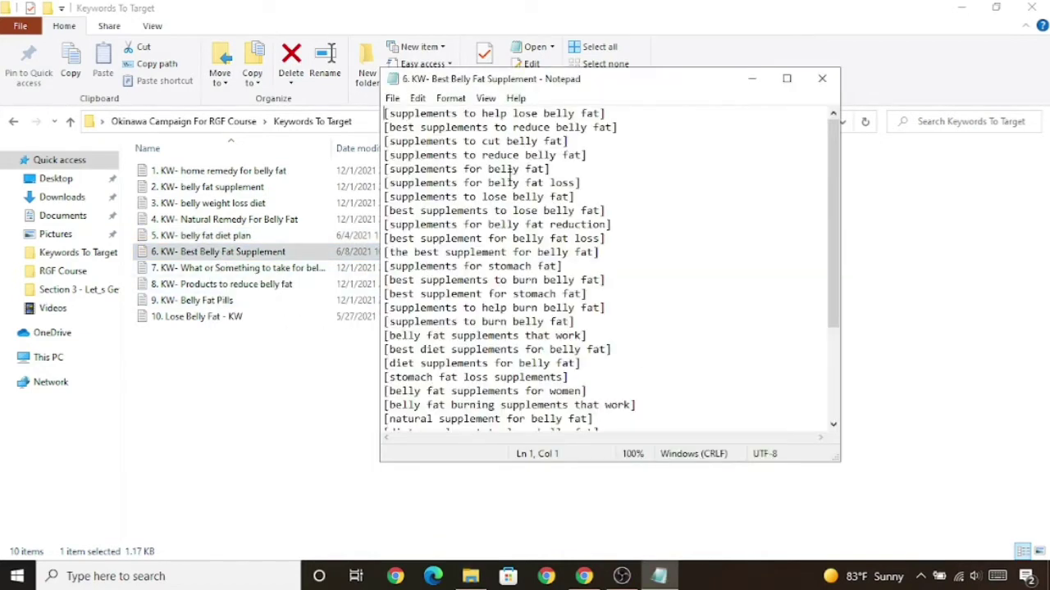
left_click(822, 78)
double_click(299, 271)
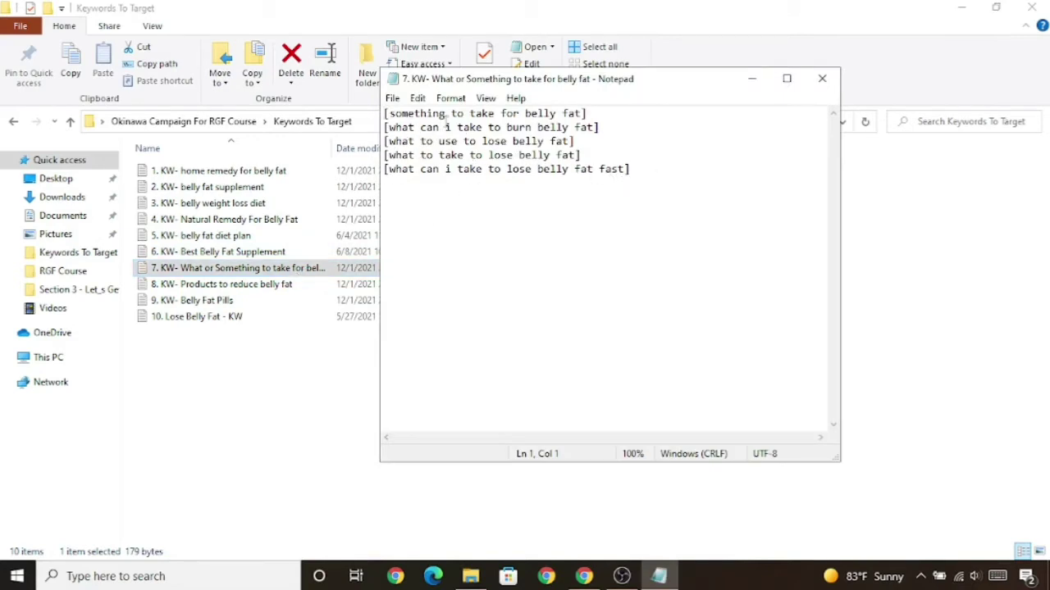
left_click(821, 78)
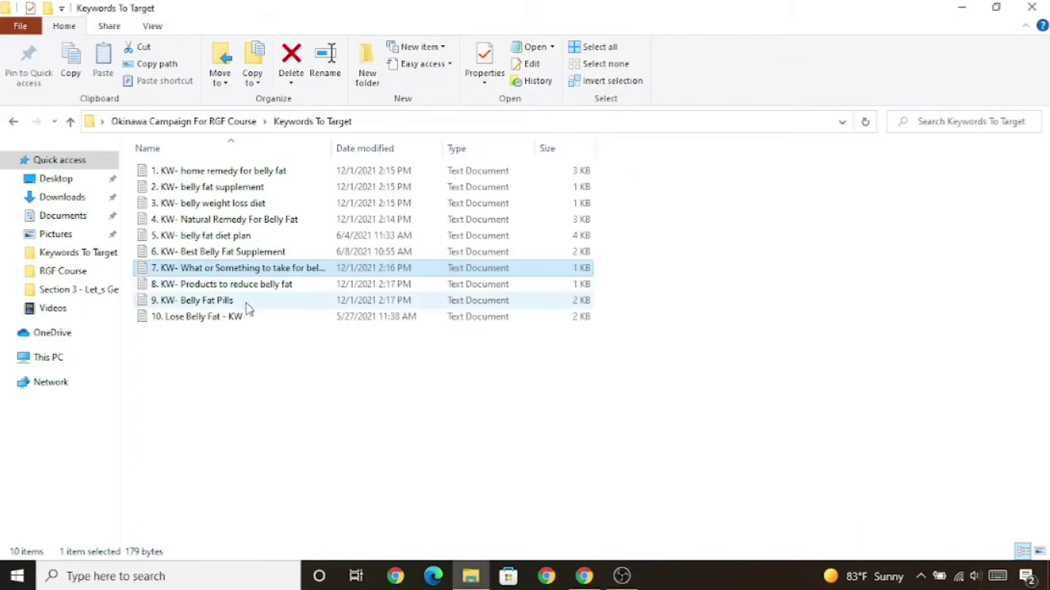
Review and close the Products to reduce belly fat, Belly Fat Pills and Lose Belly Fat - KW files.
left_click(250, 286)
double_click(250, 294)
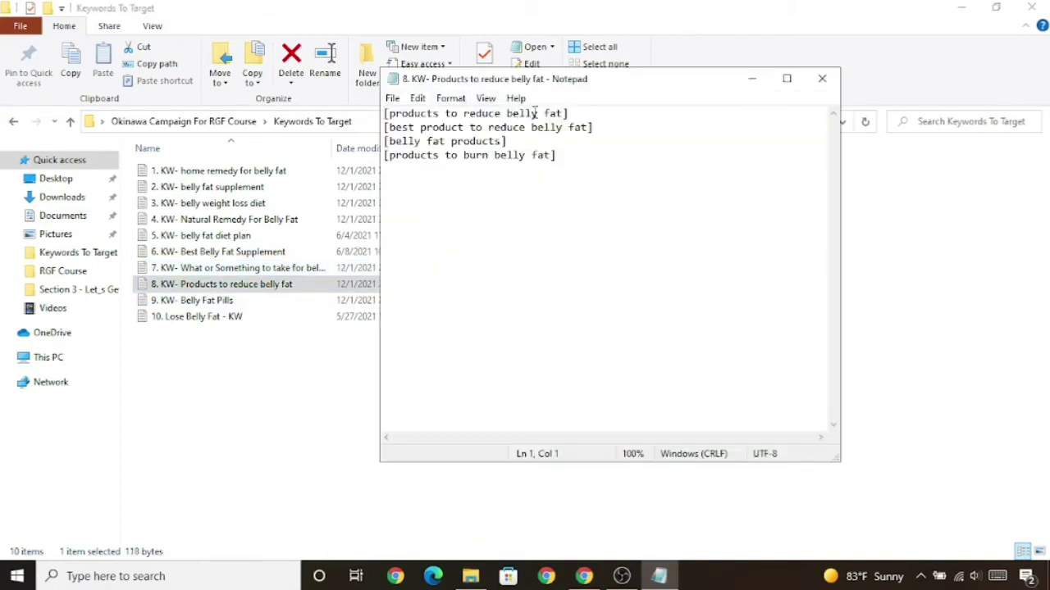
left_click(822, 78)
double_click(265, 301)
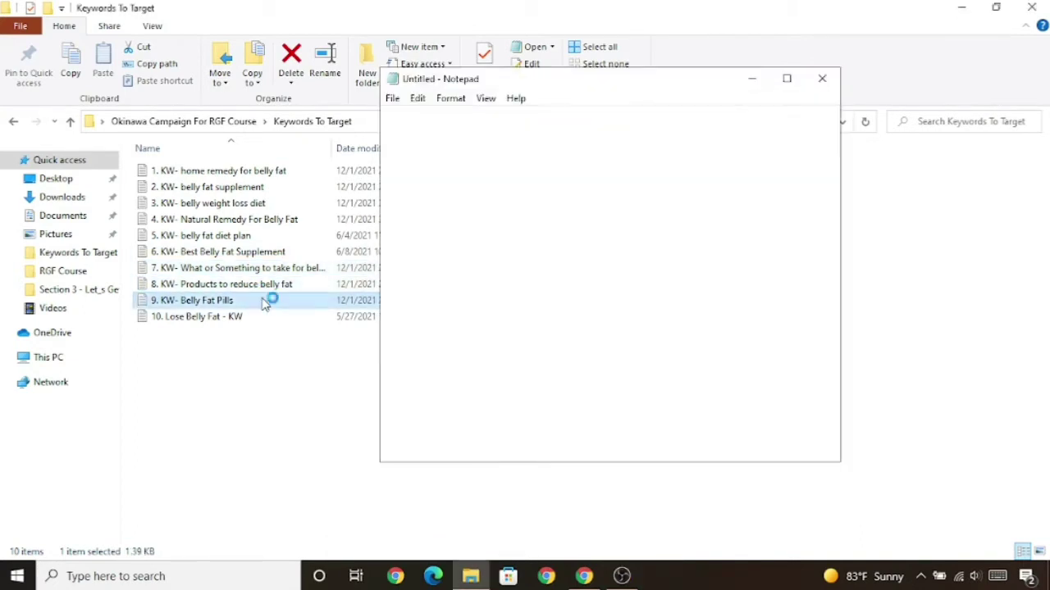
left_click(821, 78)
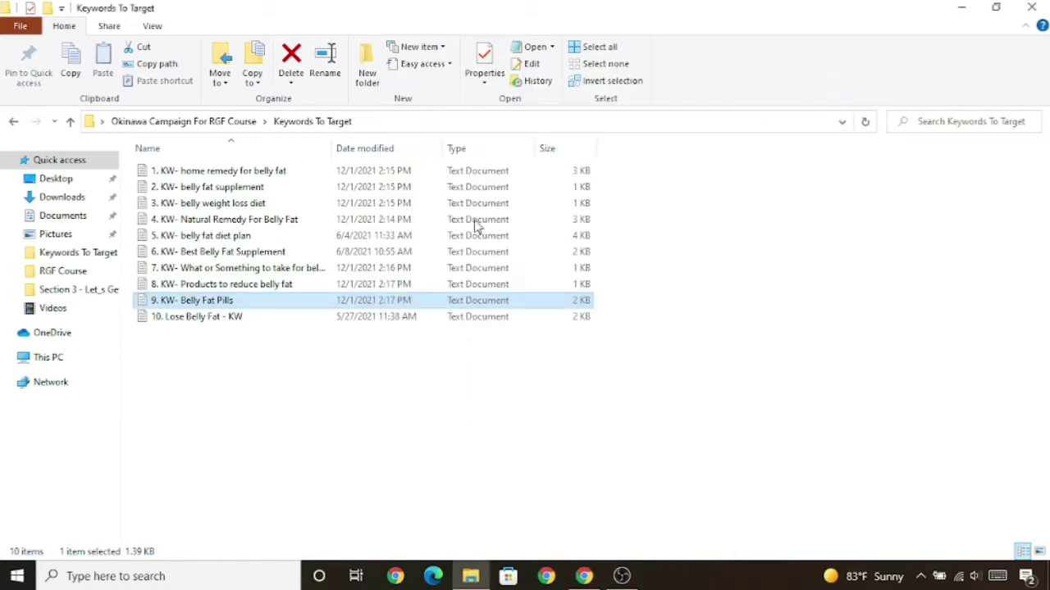
double_click(274, 317)
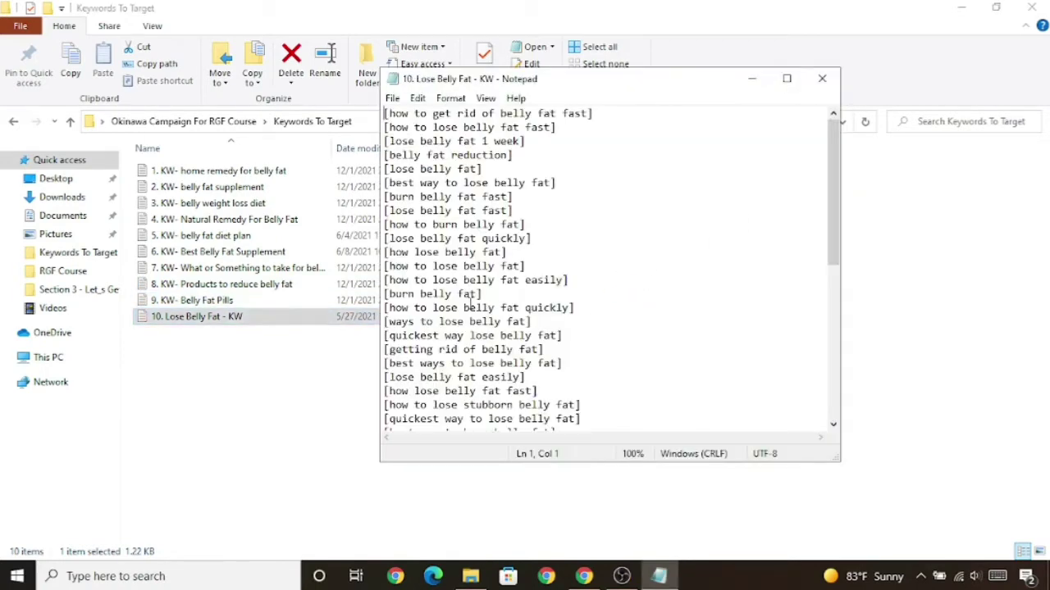
scroll(466, 331, "down", 3)
left_click(821, 78)
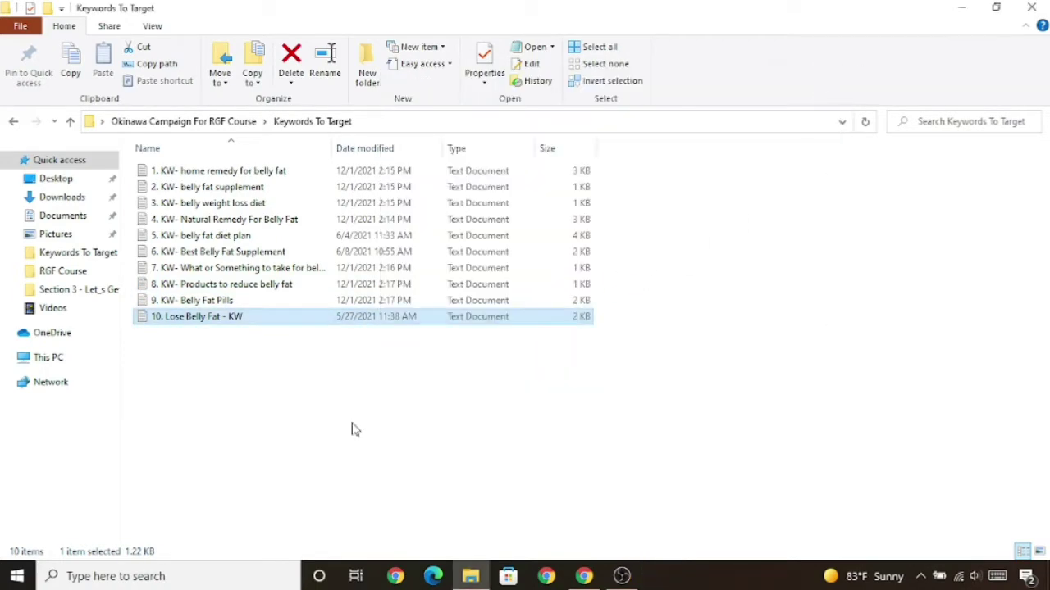
Refresh the Keywords To Target folder listing.
left_click(197, 396)
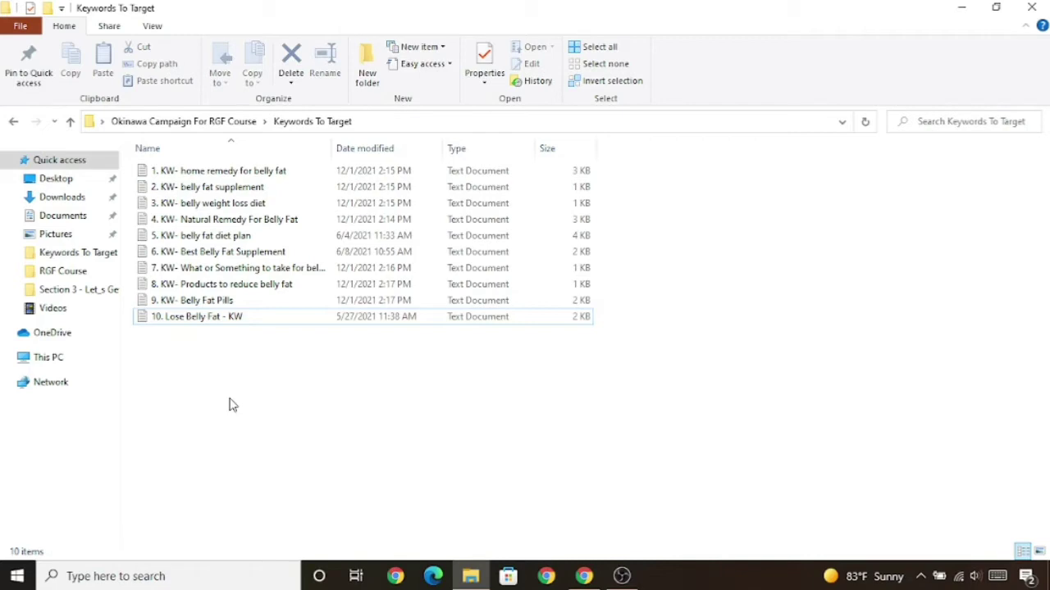
right_click(256, 428)
left_click(327, 261)
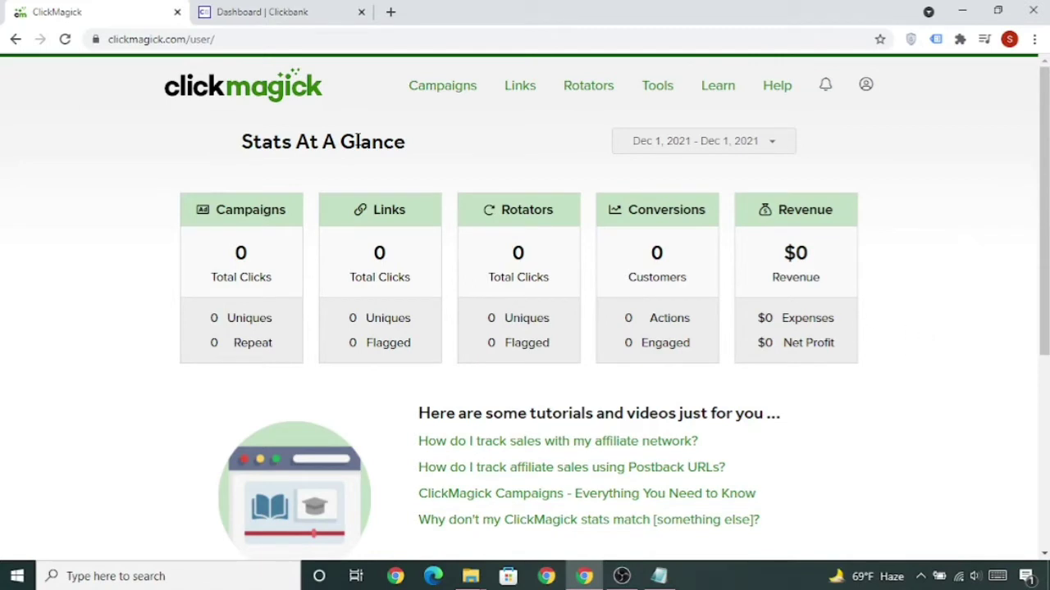
From the ClickBank affiliate account, list all marketplace products sorted by Gravity.
left_click(225, 10)
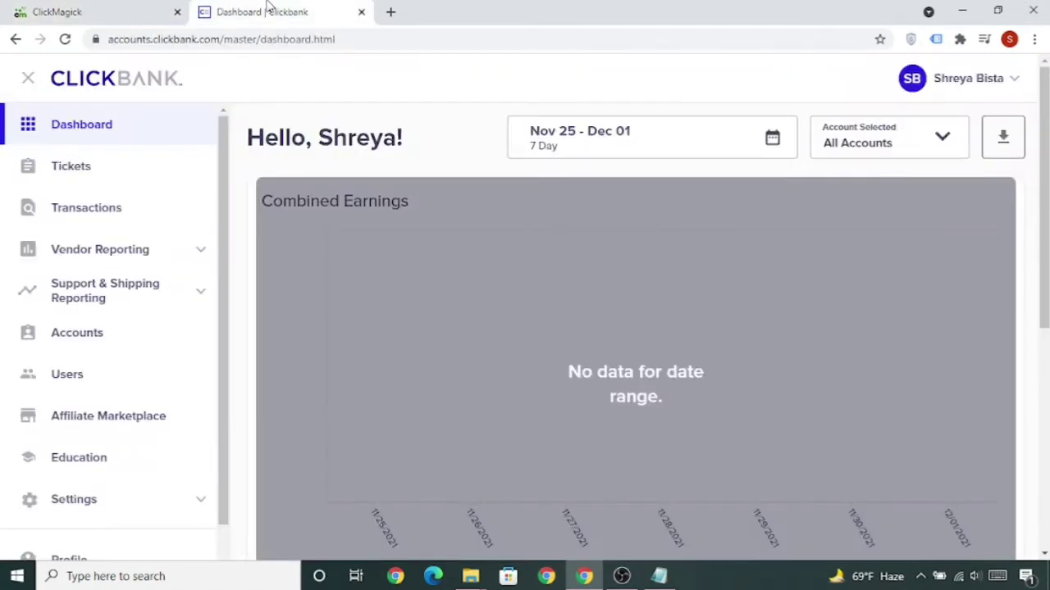
left_click(87, 334)
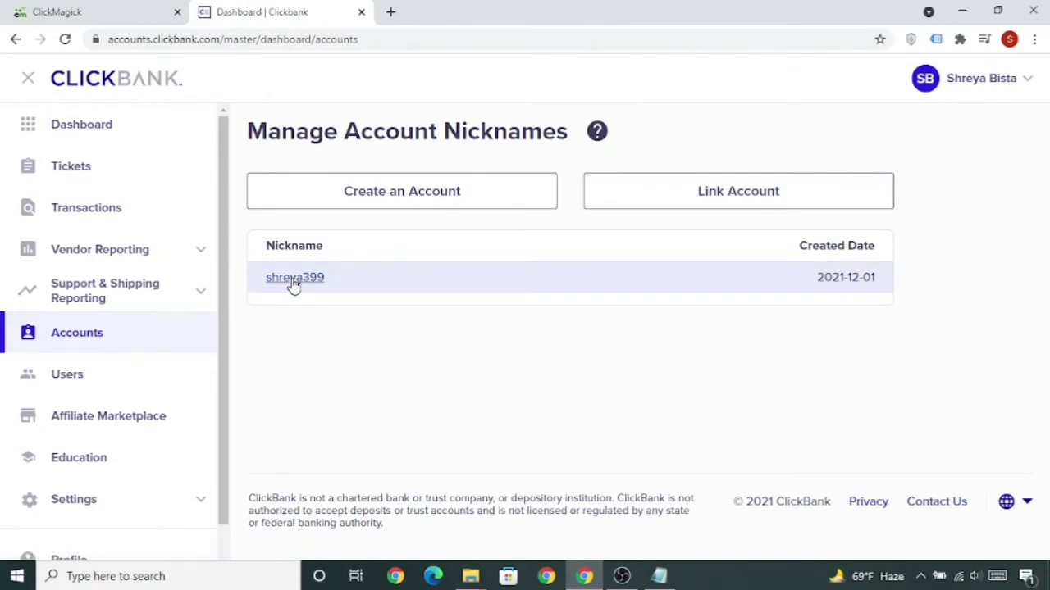
left_click(294, 279)
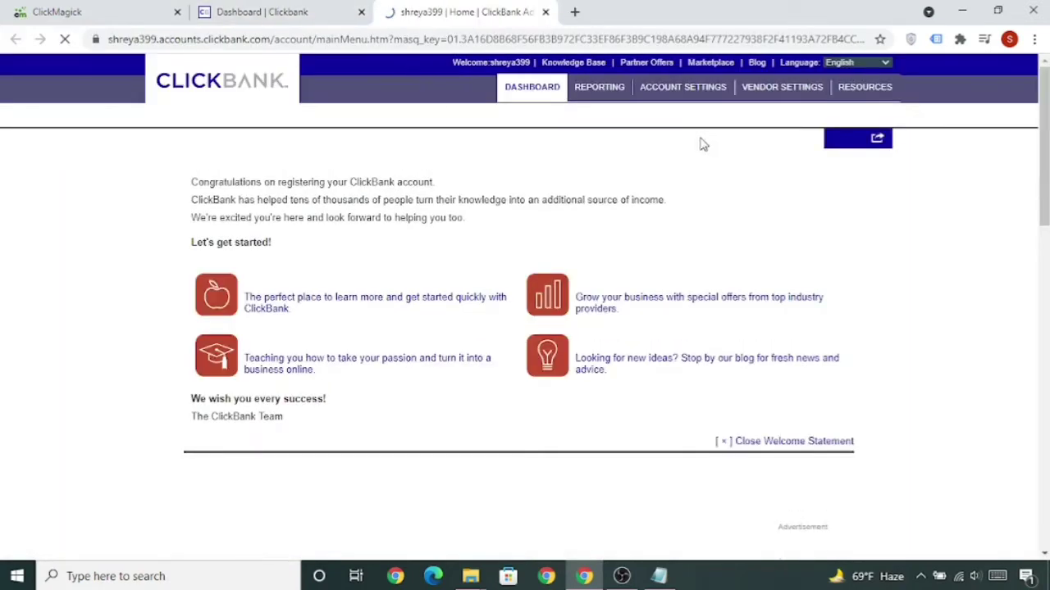
left_click(712, 64)
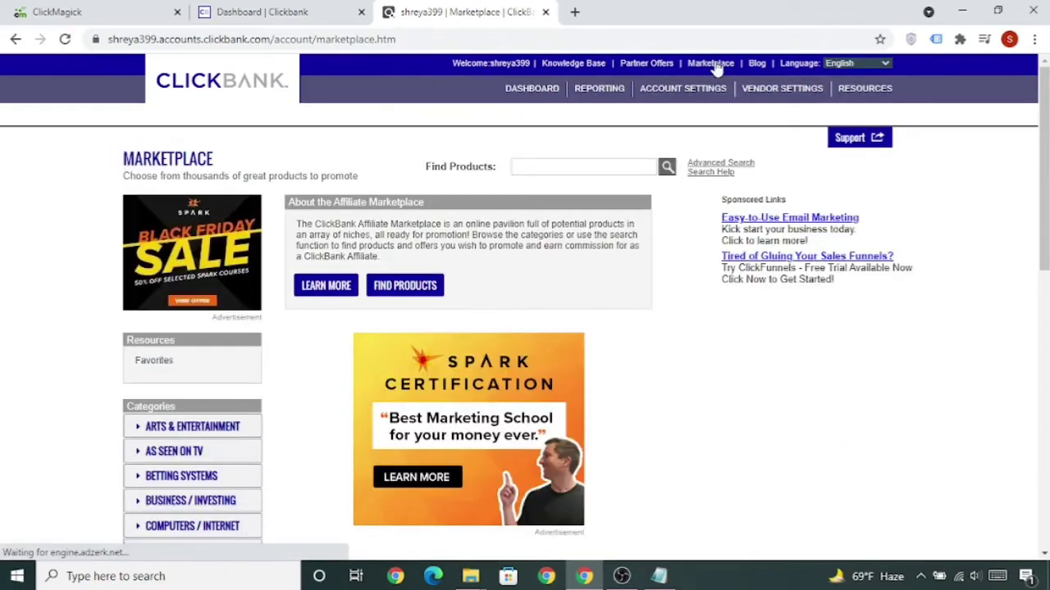
left_click(667, 167)
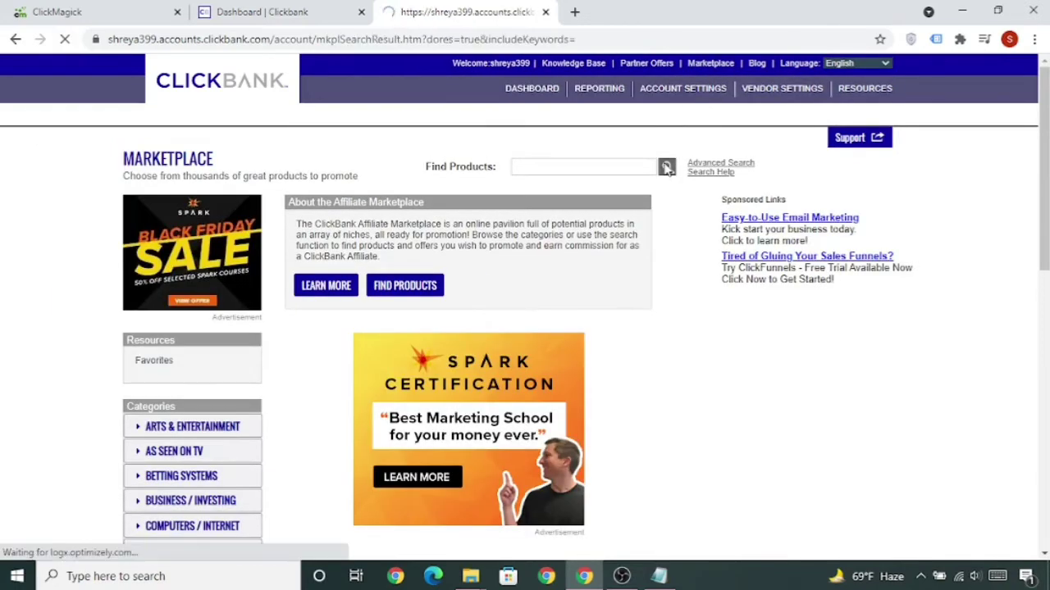
left_click(530, 275)
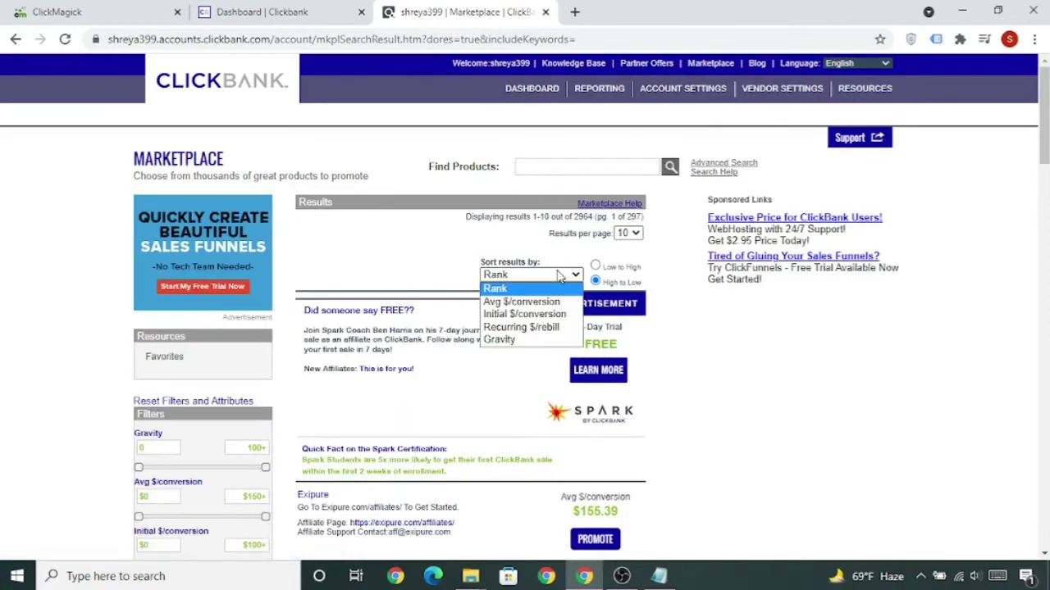
left_click(532, 340)
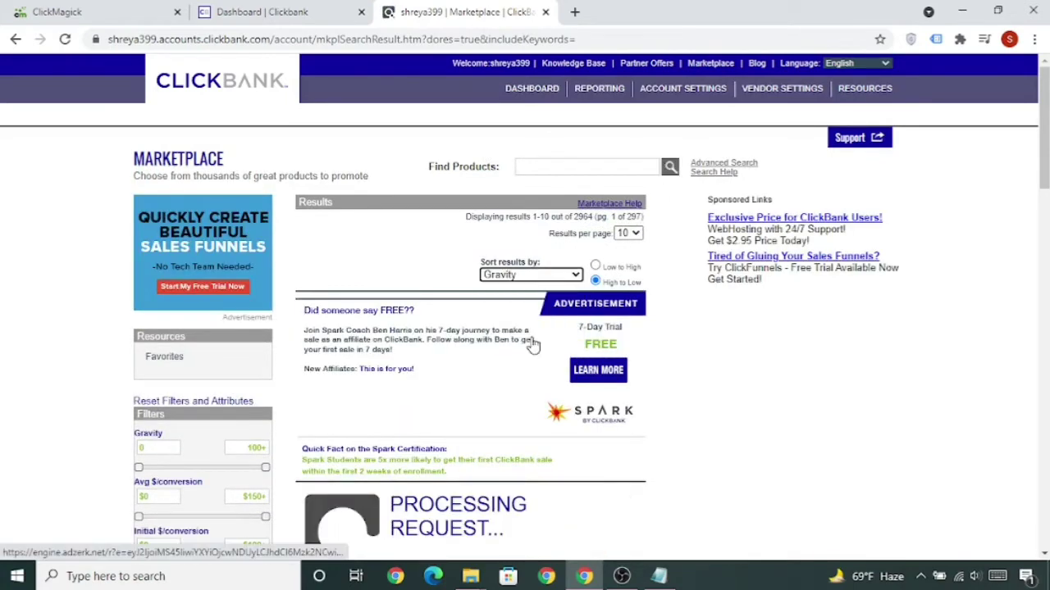
scroll(678, 408, "down", 4)
scroll(676, 411, "down", 5)
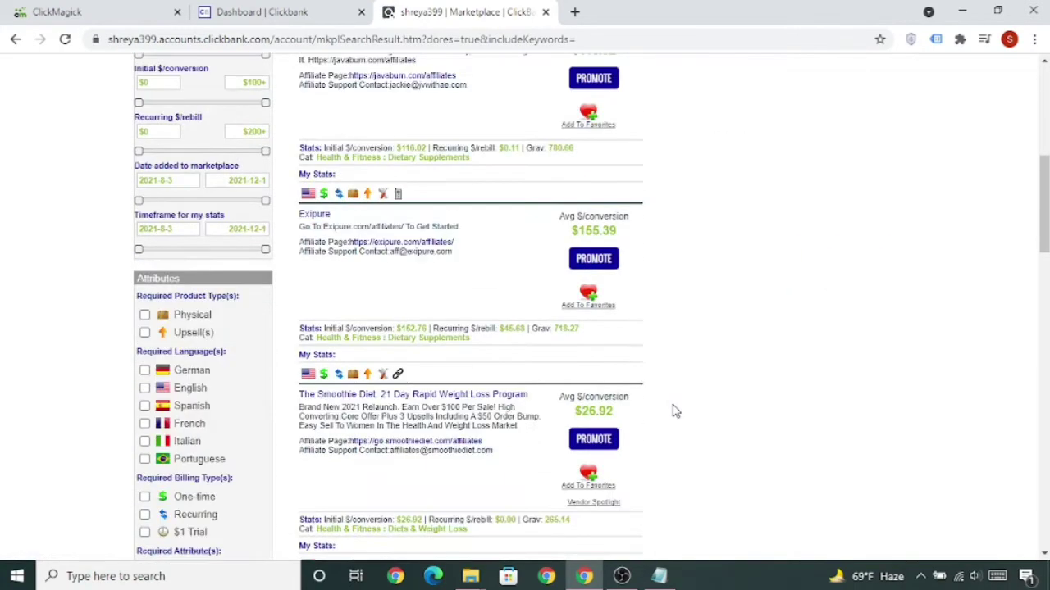
scroll(674, 411, "down", 1)
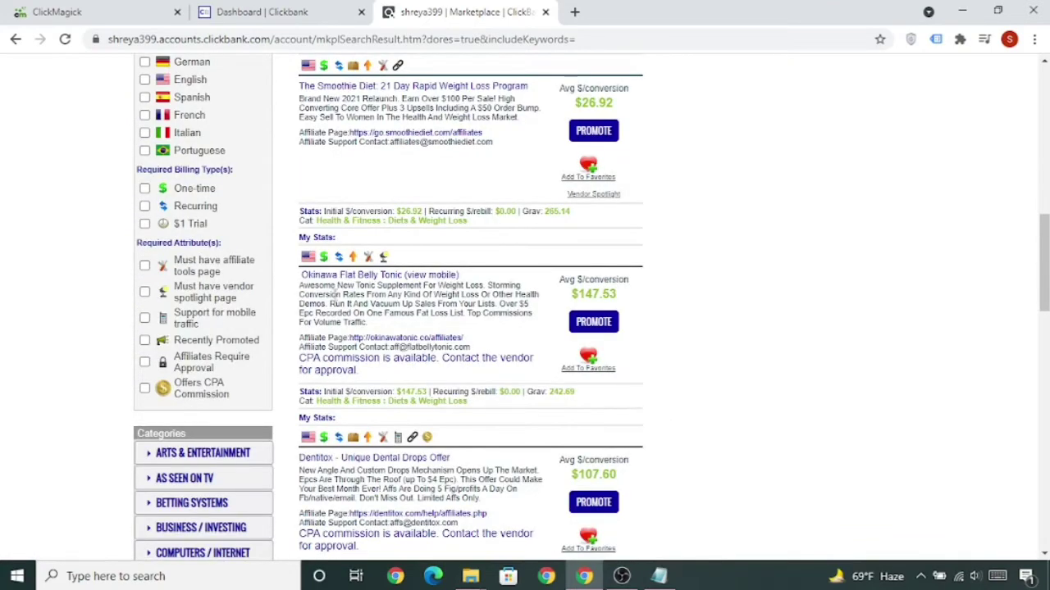
Promote Okinawa Flat Belly Tonic, generating and copying its HopLink.
left_click(595, 322)
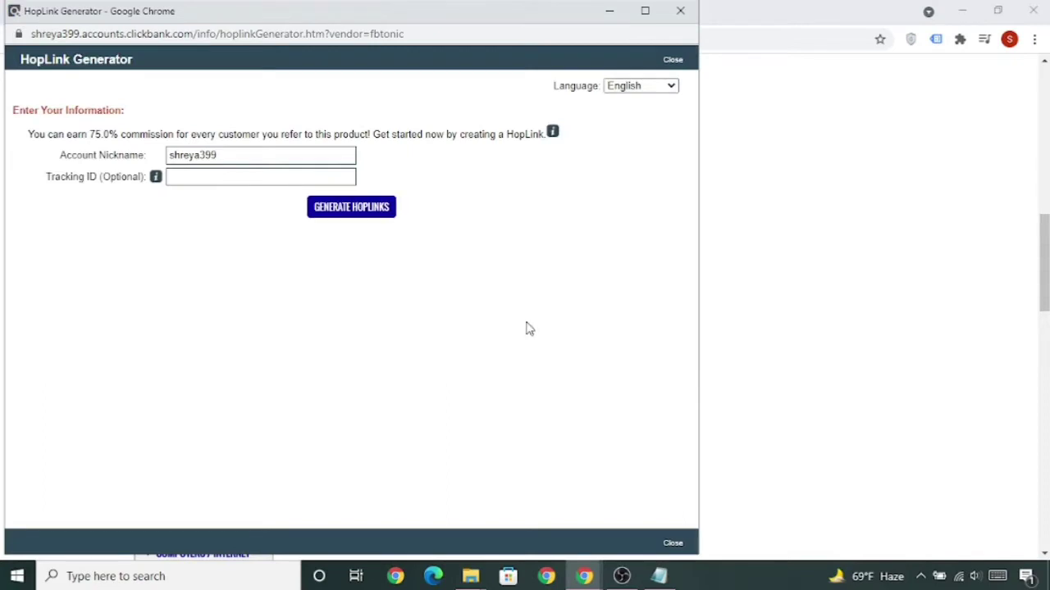
left_click(365, 210)
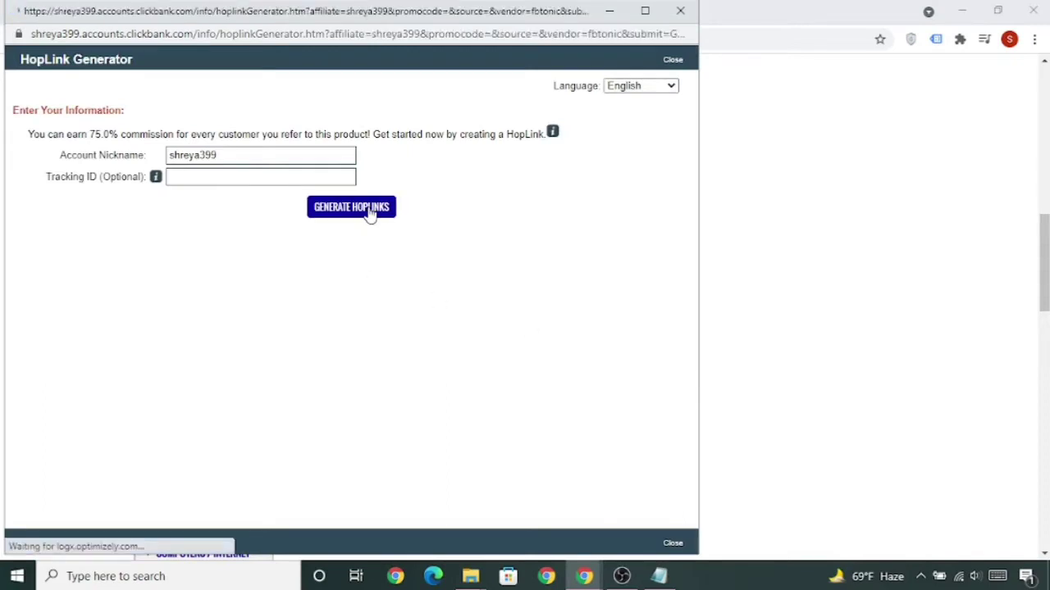
left_click(626, 319)
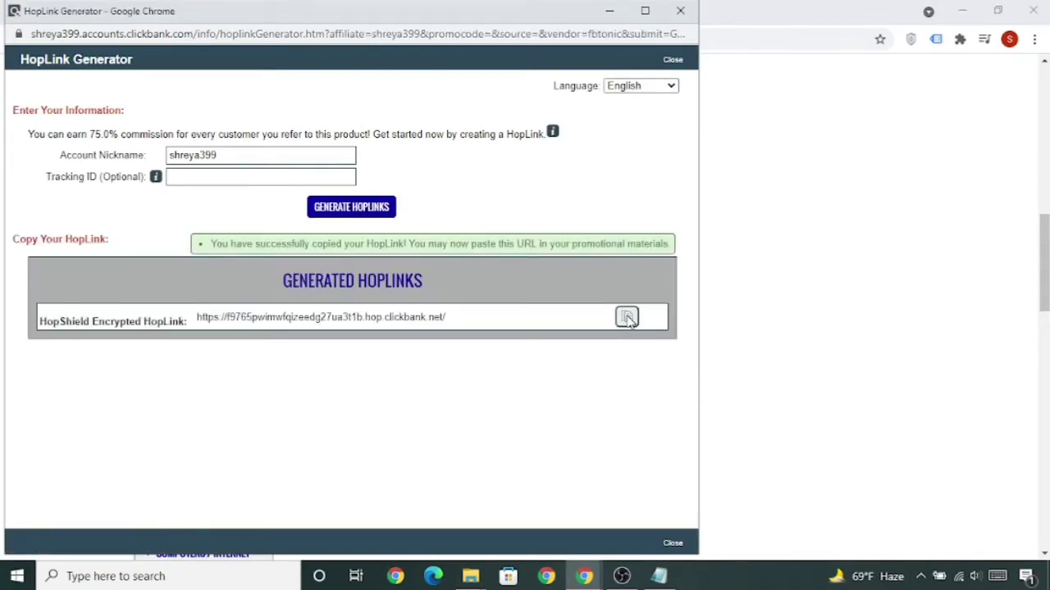
left_click(929, 209)
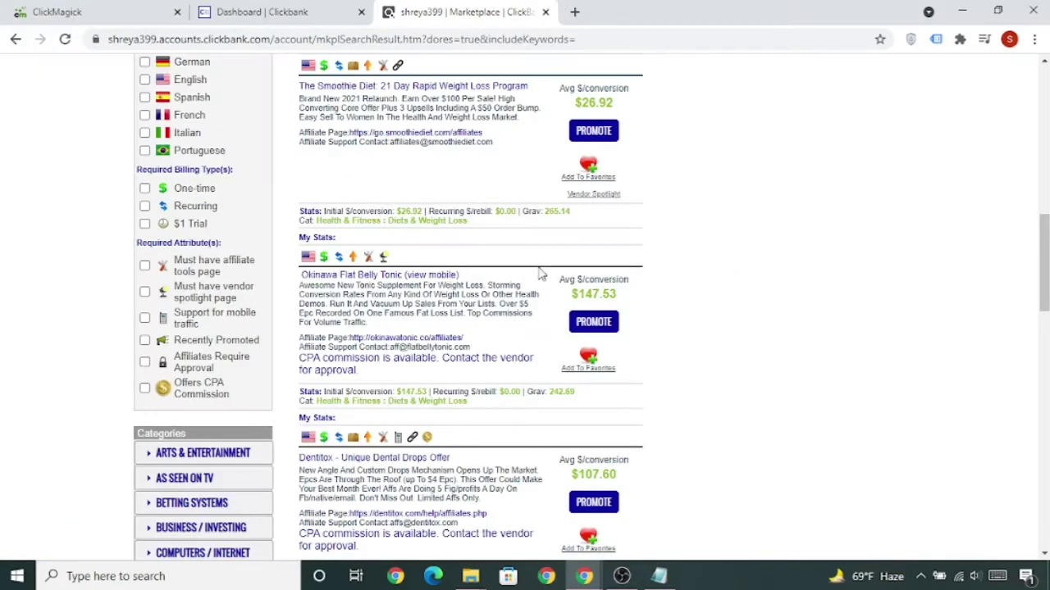
left_click(78, 8)
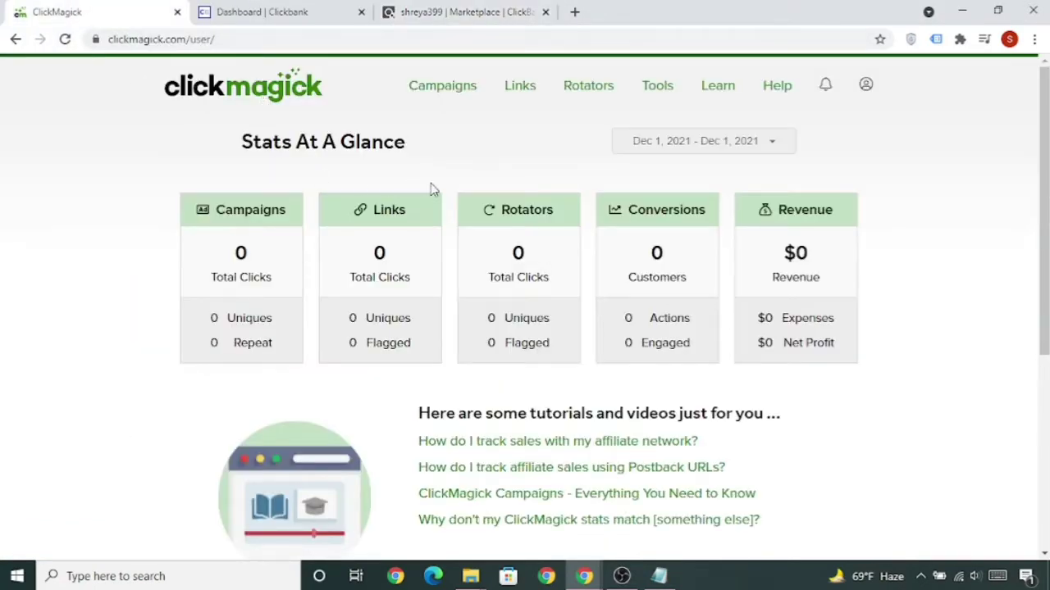
Start a new ClickMagick link named Okinawa with the ClickBank HopLink as Primary URL.
left_click(518, 92)
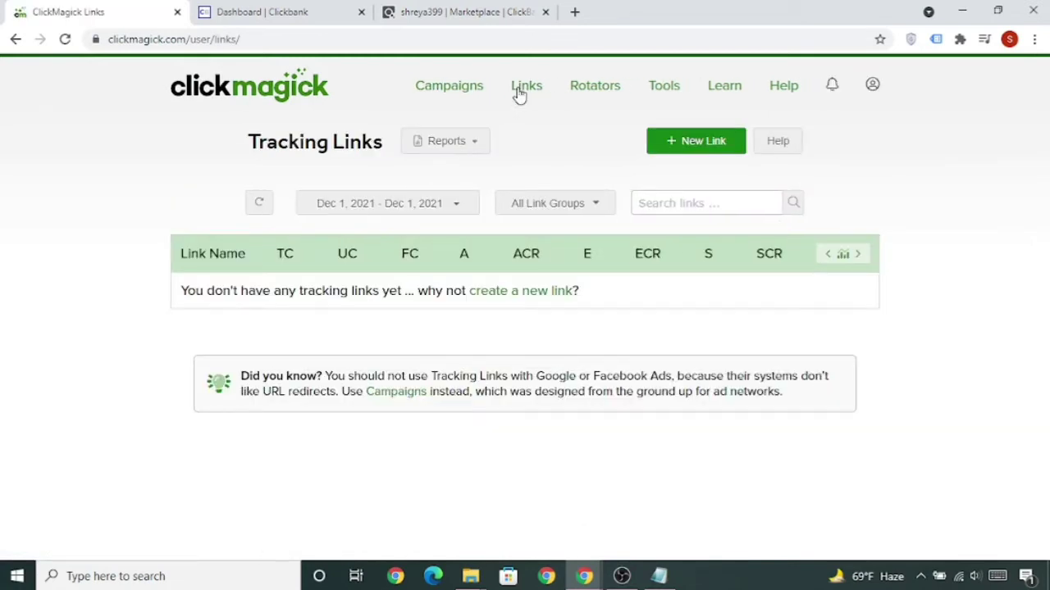
left_click(712, 153)
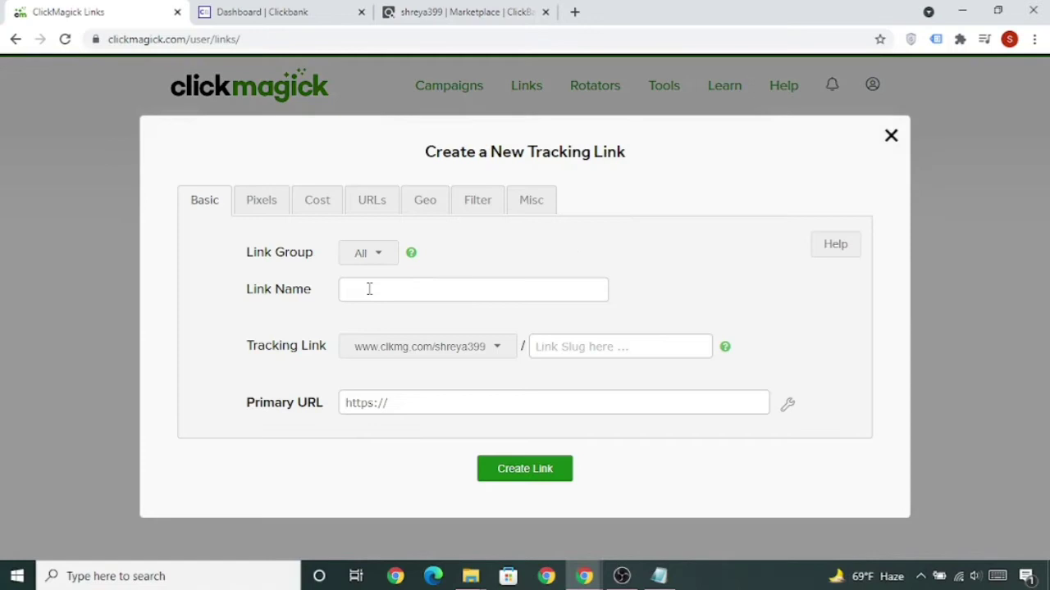
left_click(370, 289)
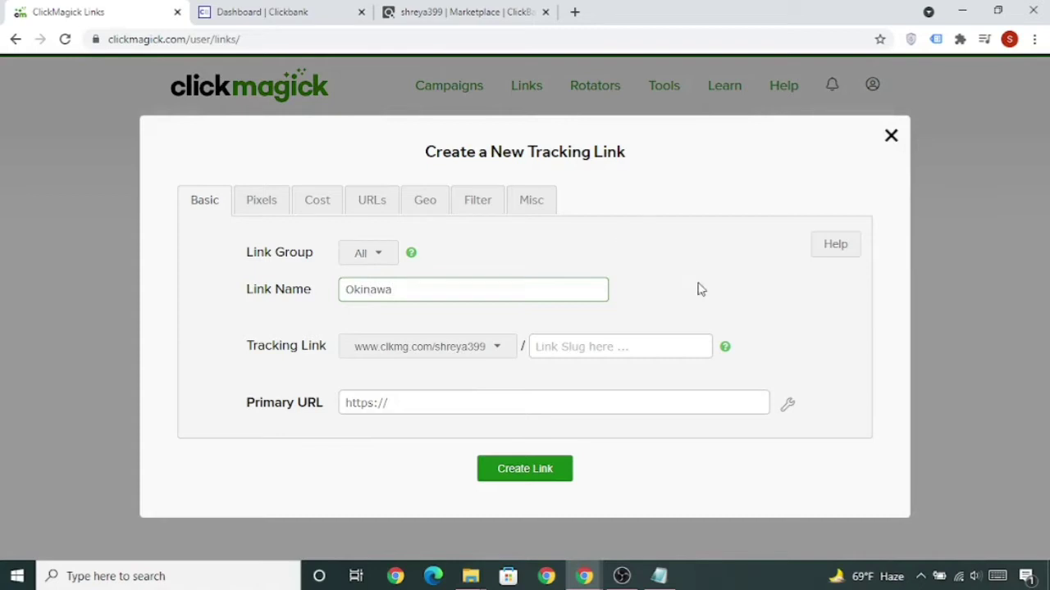
left_click(490, 403)
key("ctrl+a")
key("BackSpace")
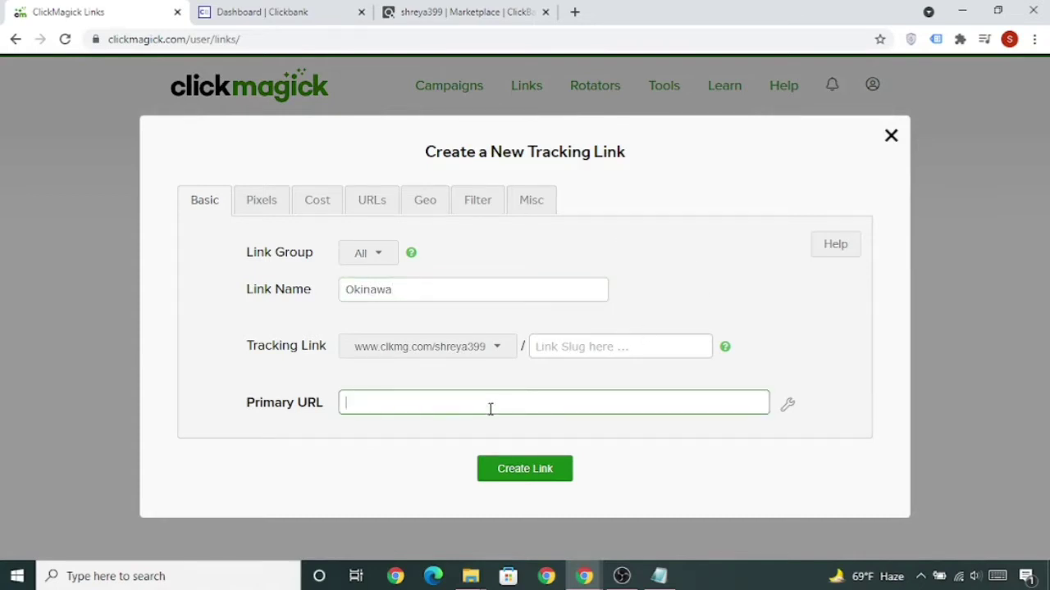
key("ctrl+v")
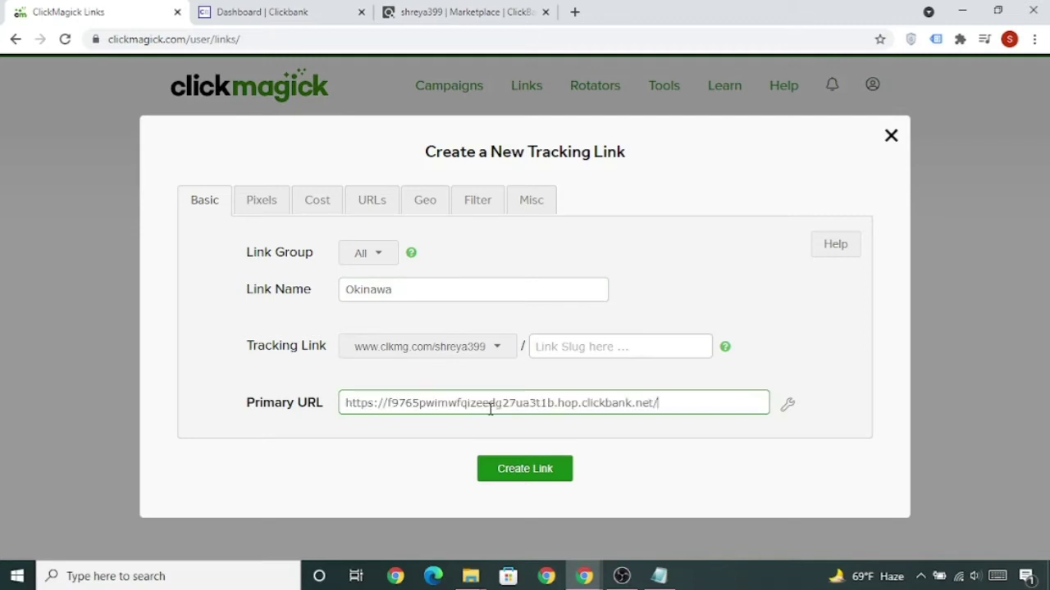
Add a ClickBank (Affiliate) click ID, generate a random slug and create the link.
left_click(785, 419)
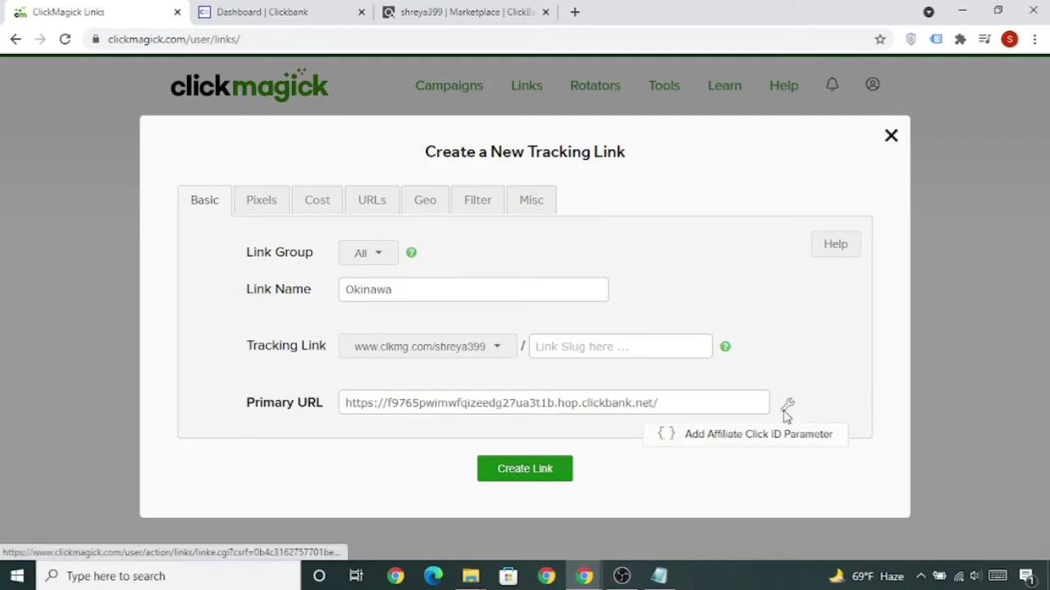
left_click(754, 440)
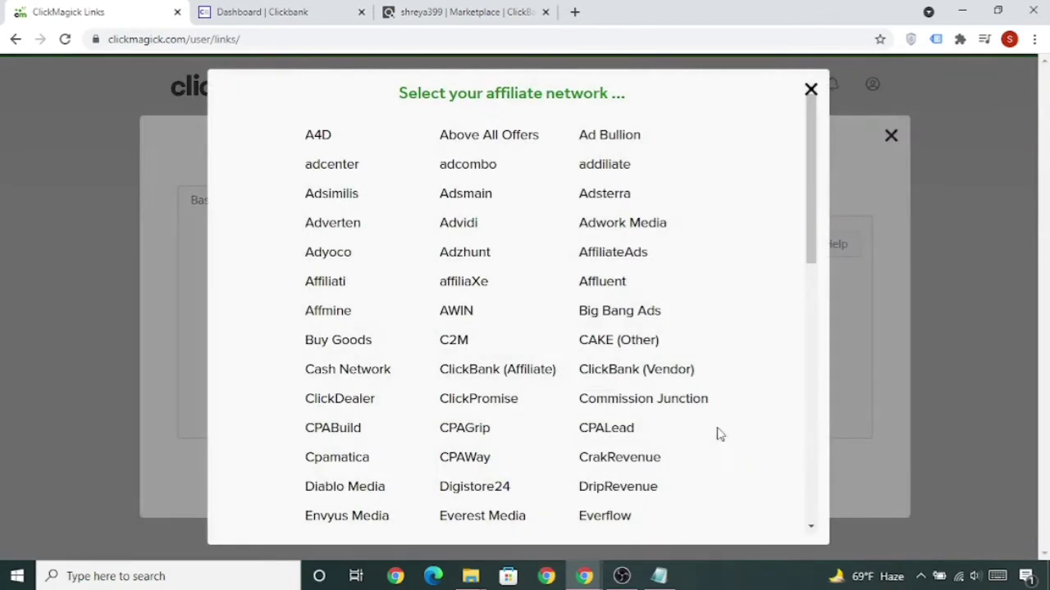
left_click(529, 380)
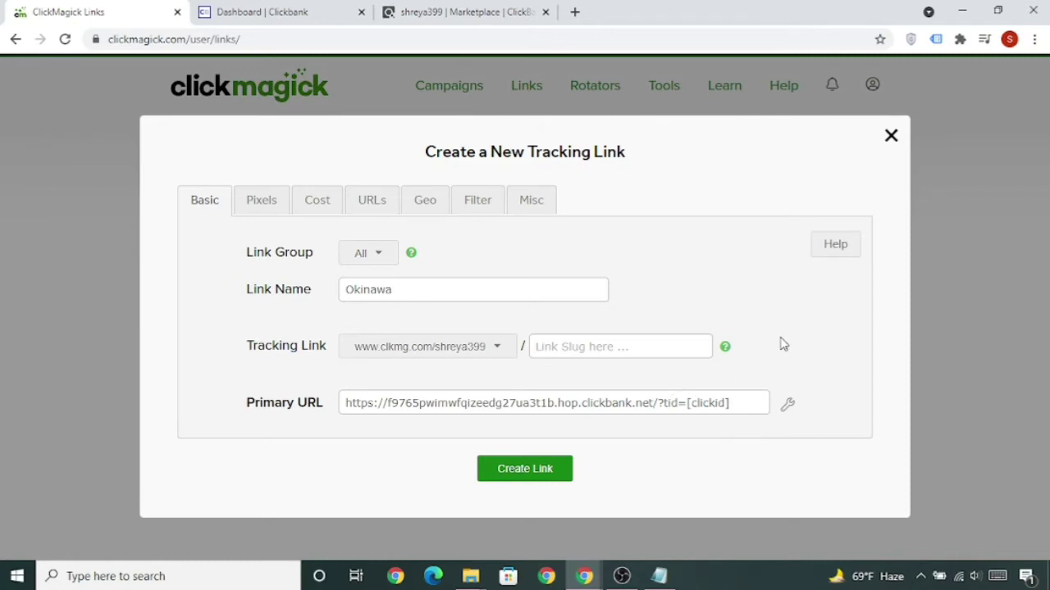
left_click(509, 474)
left_click(508, 474)
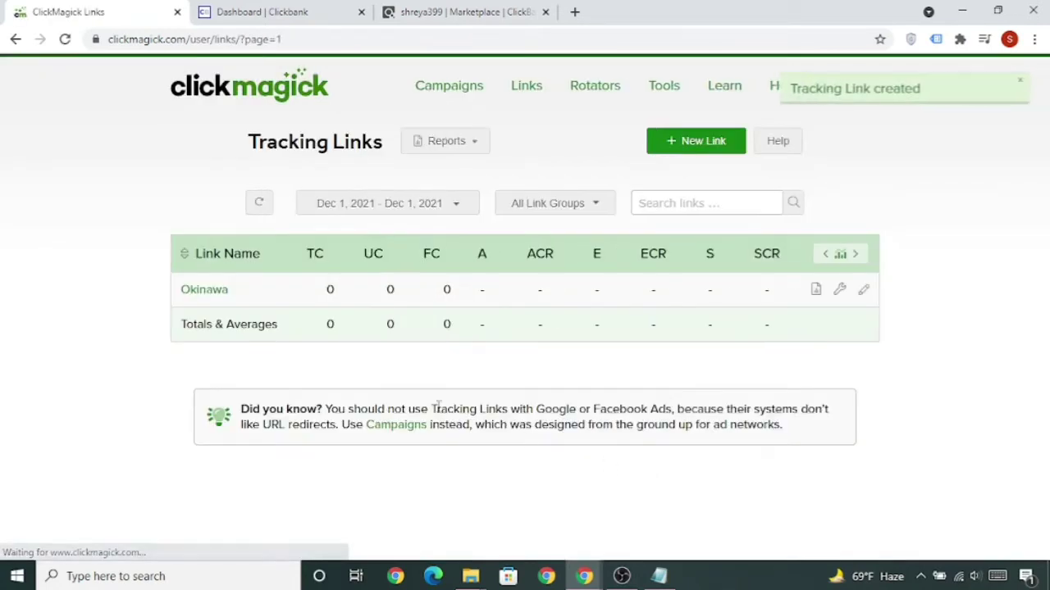
Copy the Okinawa link's tracking URL from its details page.
left_click(218, 297)
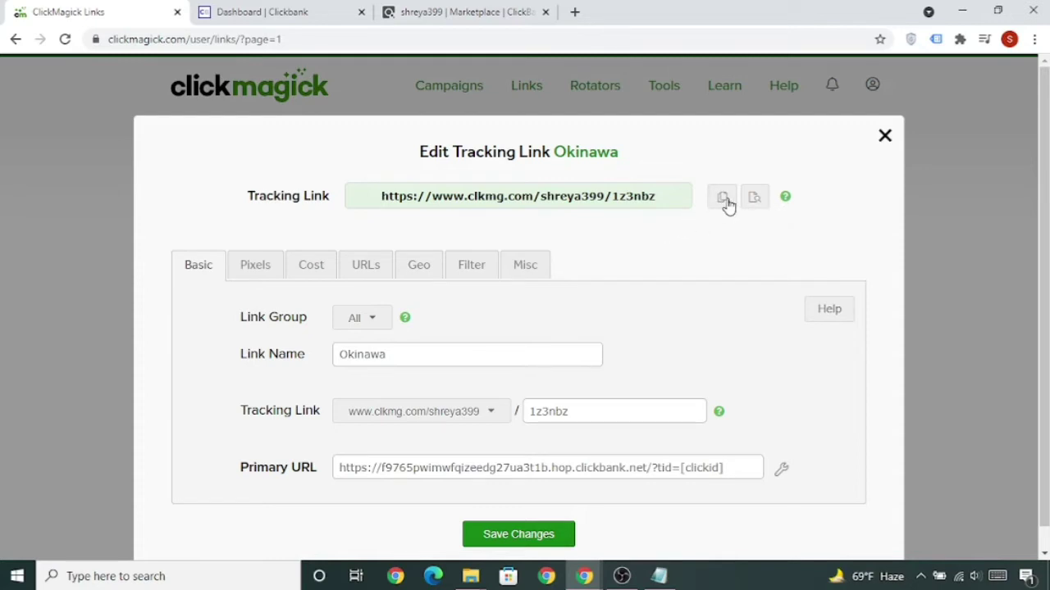
left_click(726, 204)
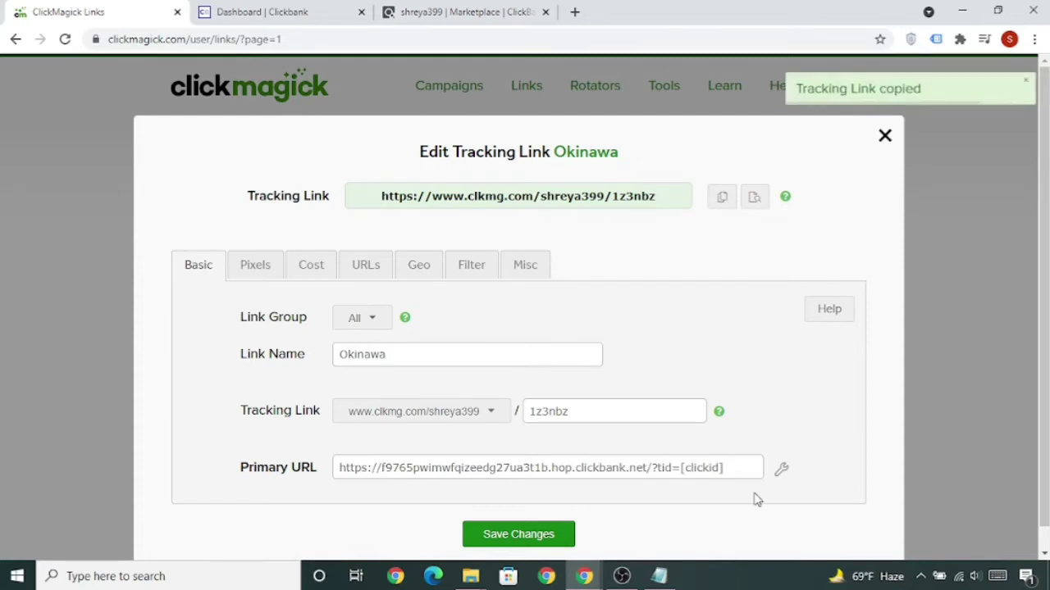
left_click(659, 576)
Paste the tracking link on a new line and remove an accidentally duplicated URL.
key("Return")
key("Return")
key("Return")
key("Return")
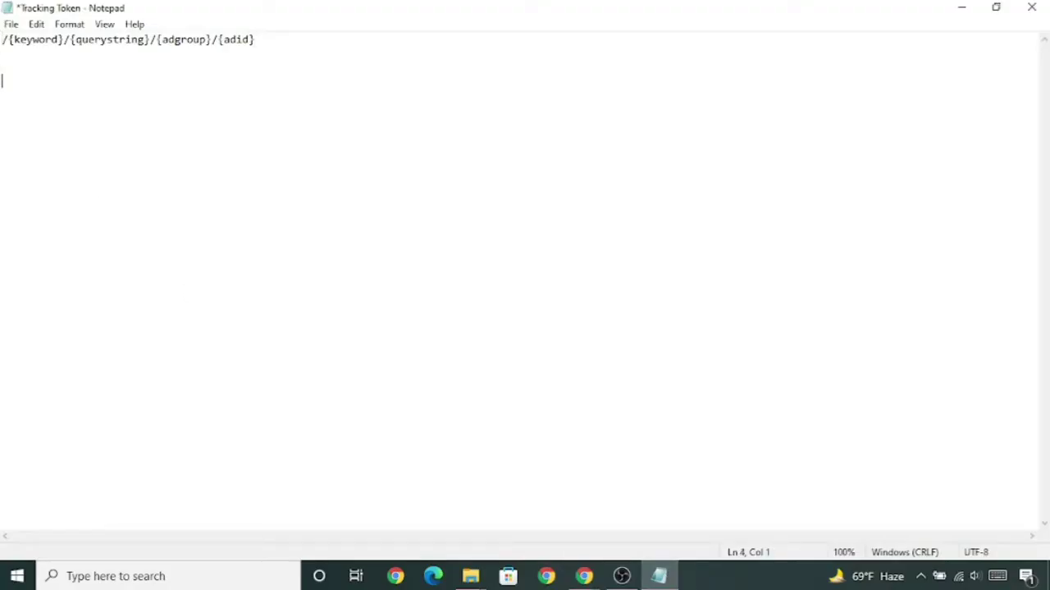
key("Return")
key("ctrl+v")
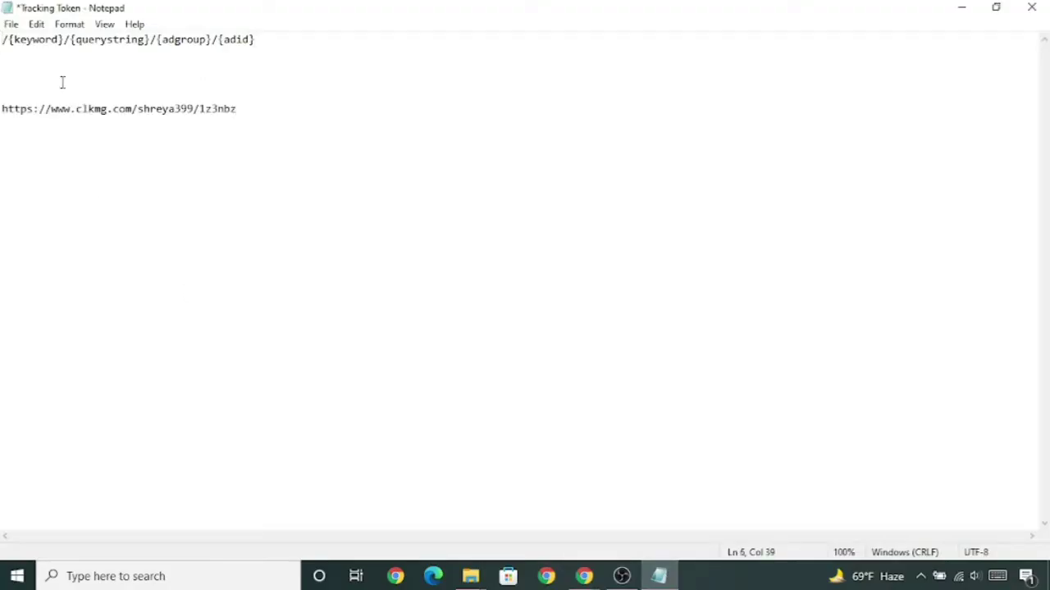
left_click_drag(241, 108, 2, 108)
left_click(335, 109)
left_click_drag(276, 42, 3, 45)
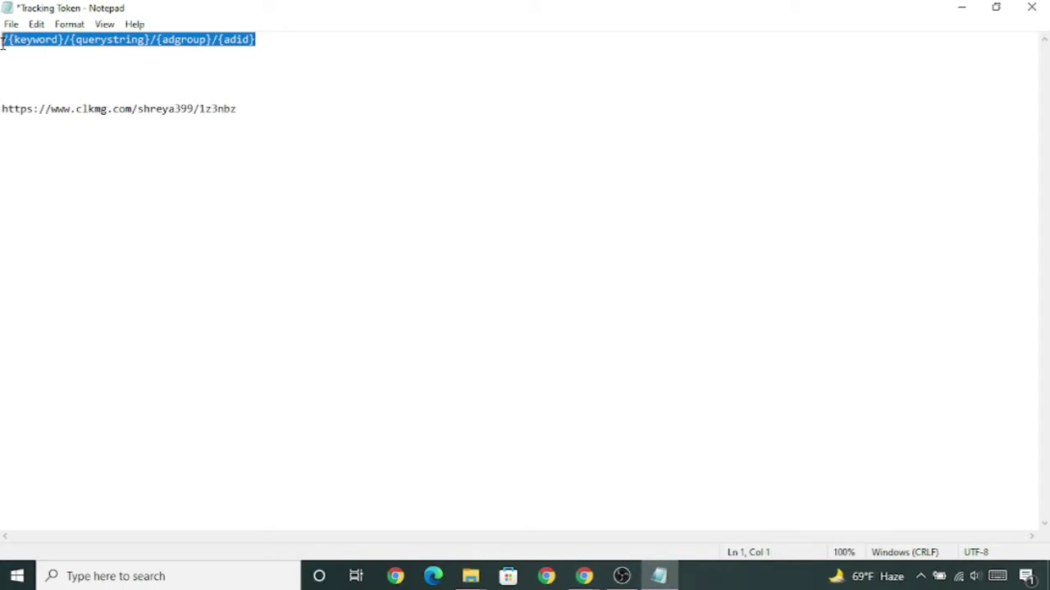
left_click(10, 47)
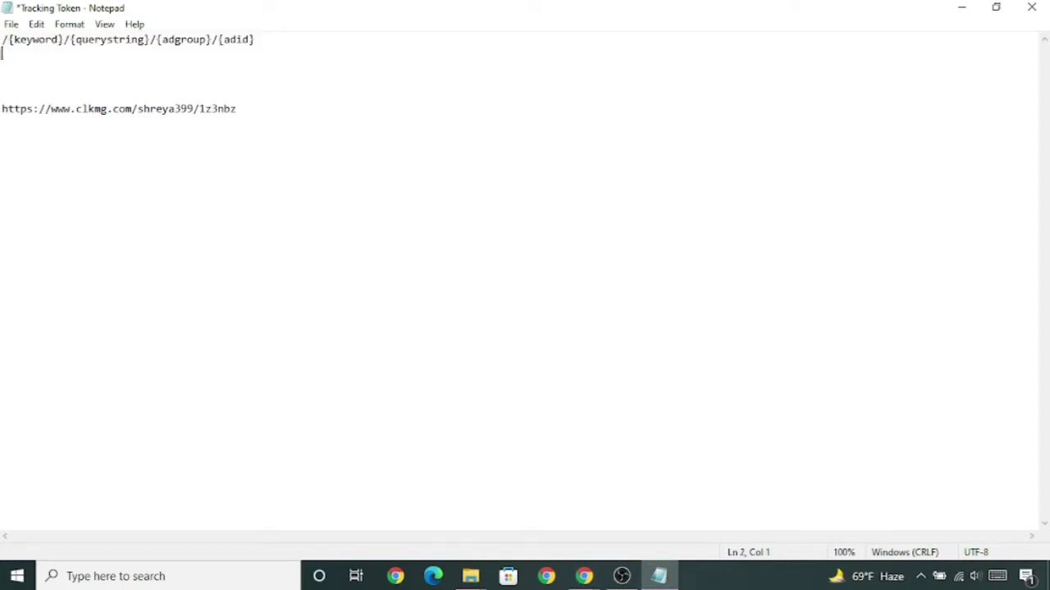
left_click_drag(2, 39, 272, 44)
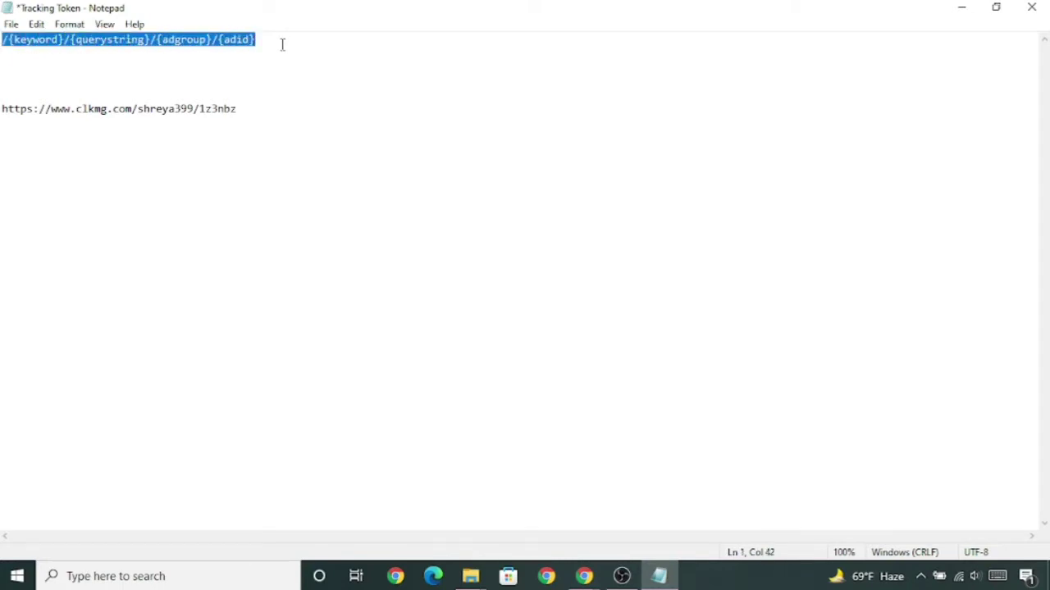
left_click(314, 114)
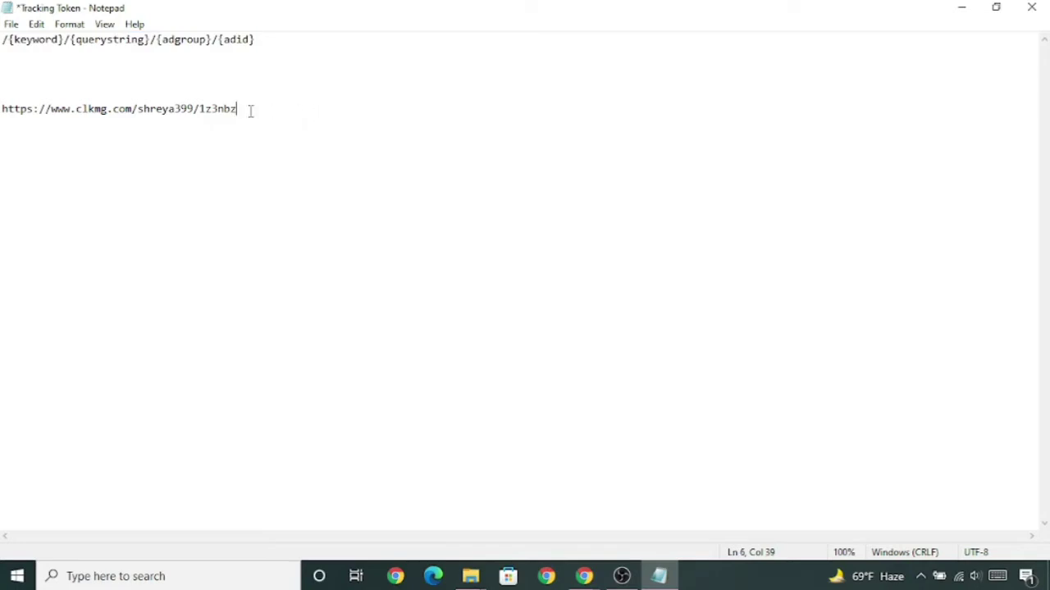
key("ctrl+v")
left_click_drag(492, 111, 240, 128)
key("BackSpace")
Append the /{keyword}/{querystring}/{adgroup}/{adid} token line to the end of the tracking link.
left_click(43, 49)
left_click(276, 38)
left_click_drag(276, 38, 1, 39)
right_click(45, 38)
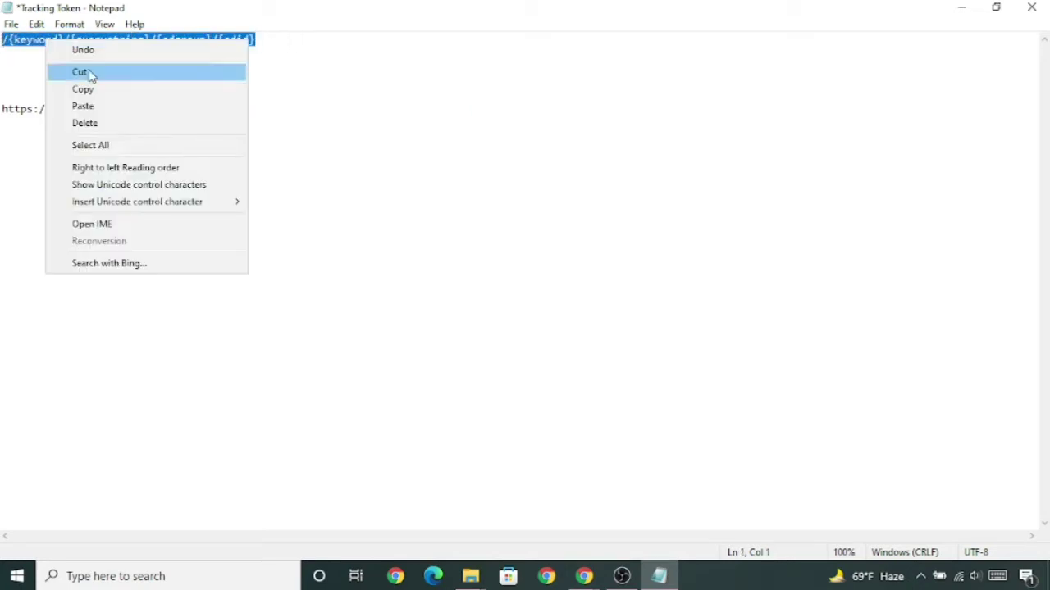
left_click(90, 87)
left_click(301, 115)
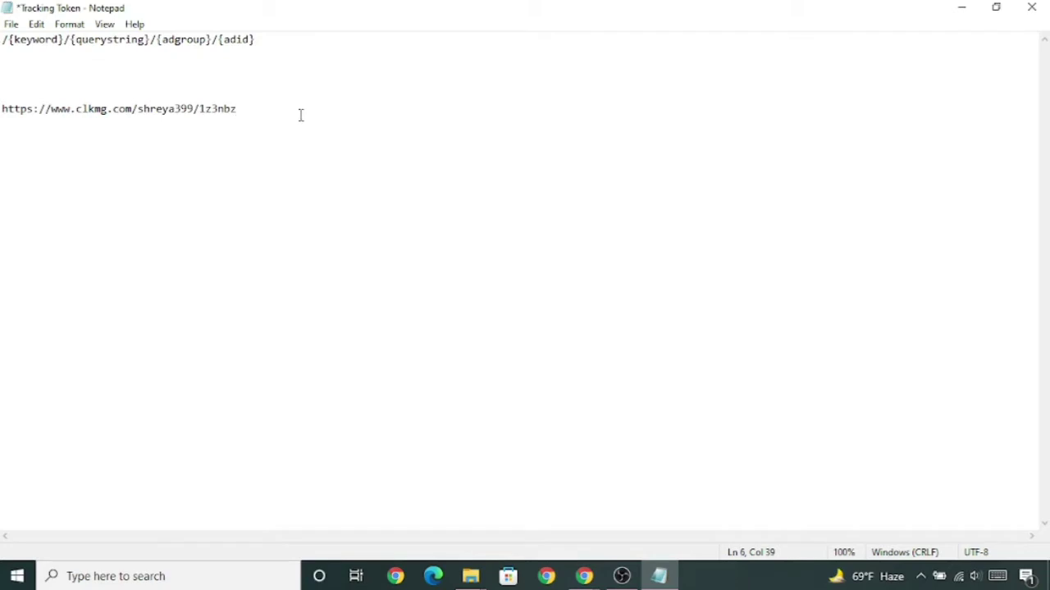
key("ctrl+v")
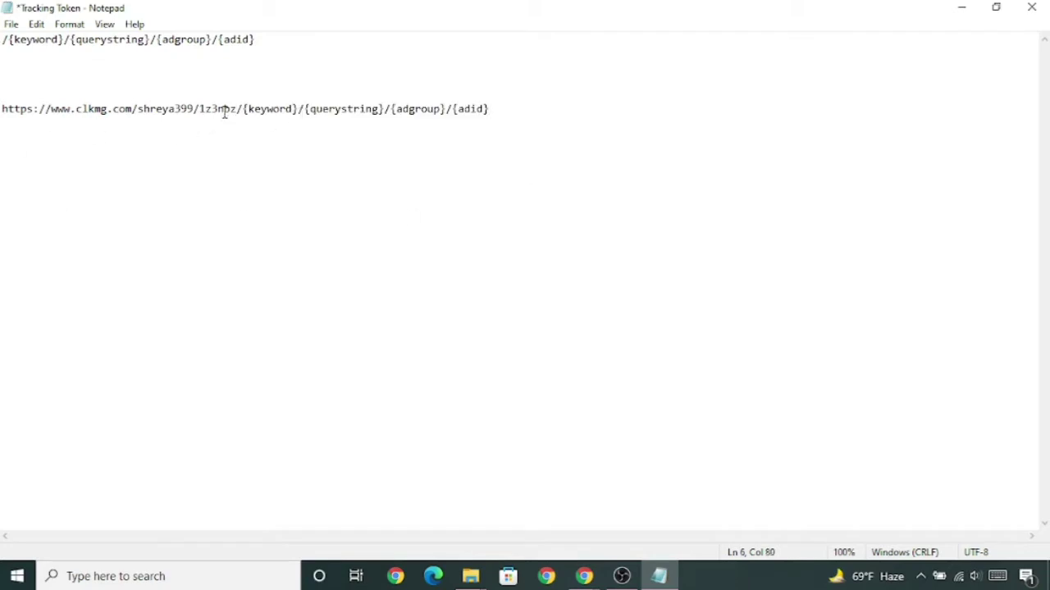
left_click_drag(238, 109, 3, 112)
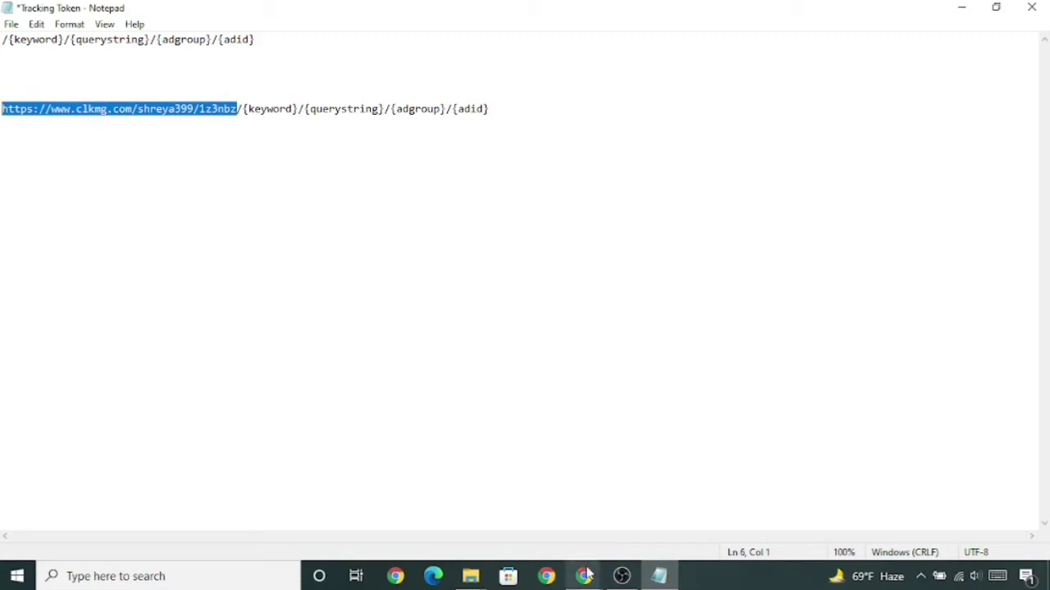
Highlight the {keyword}, {querystring}, {adgroup} and {adid} tokens in the Okinawa tracking link.
mouse_move(585, 576)
left_click(579, 515)
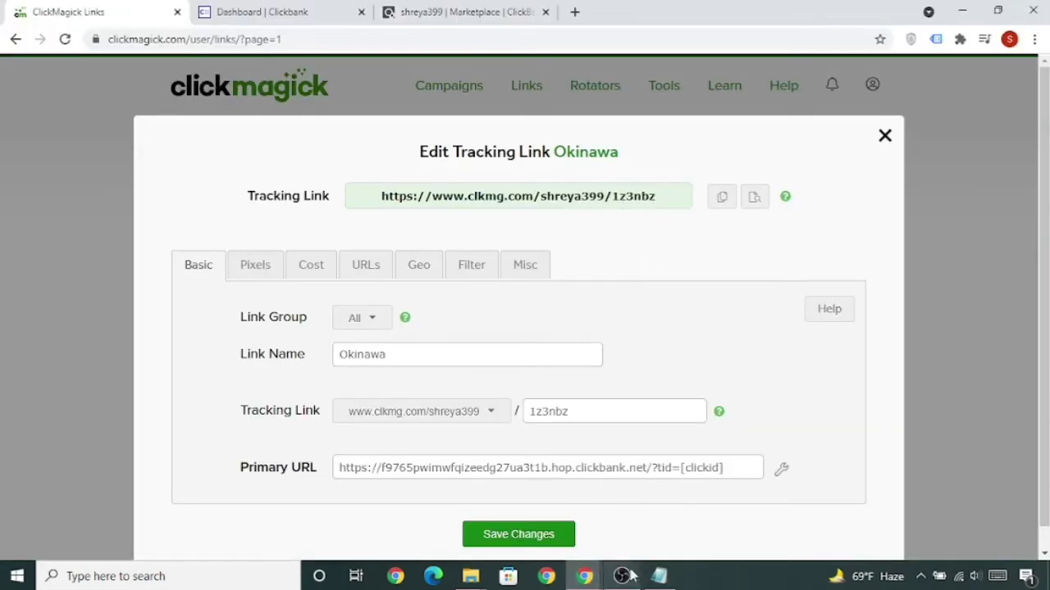
left_click(659, 576)
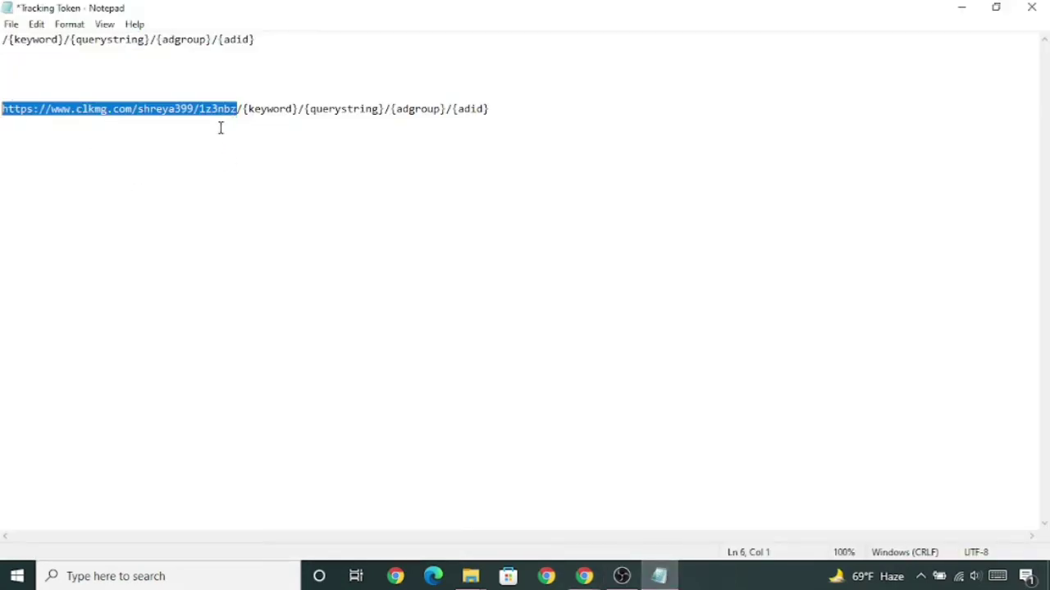
left_click(238, 108)
left_click_drag(238, 110, 490, 117)
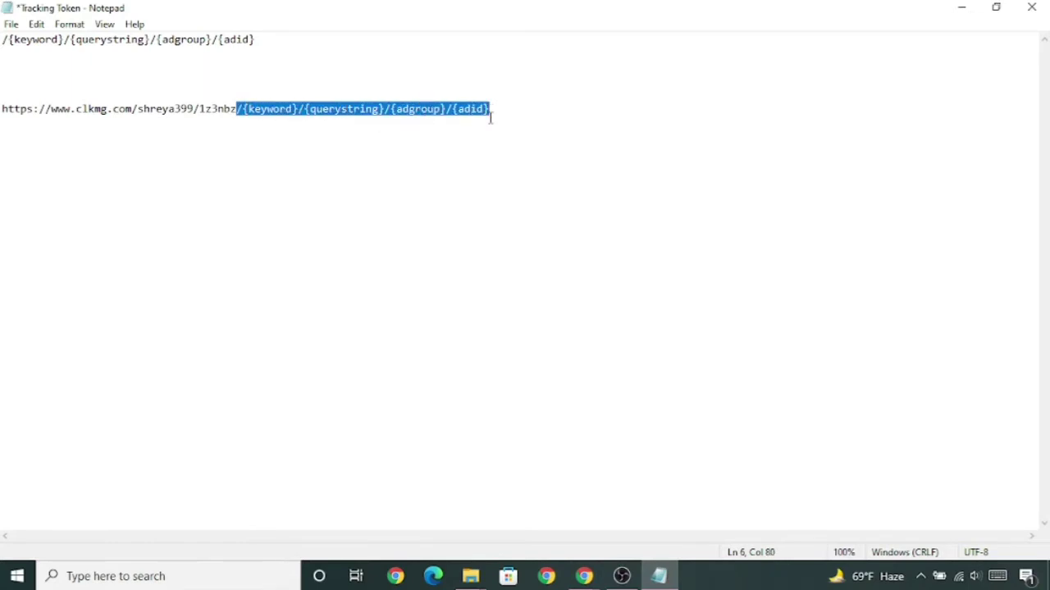
left_click(238, 109)
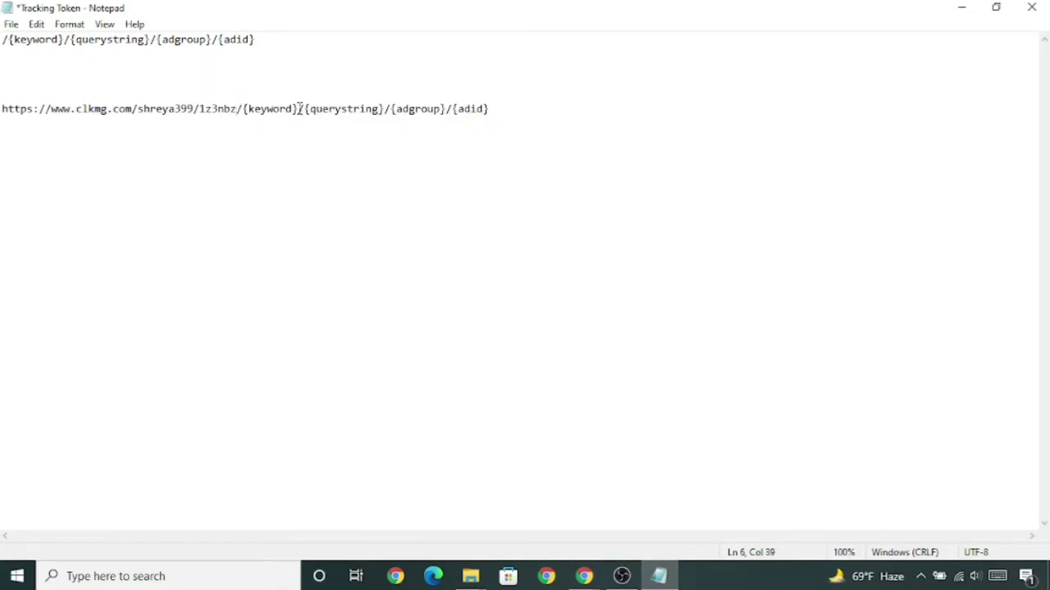
left_click_drag(300, 108, 245, 114)
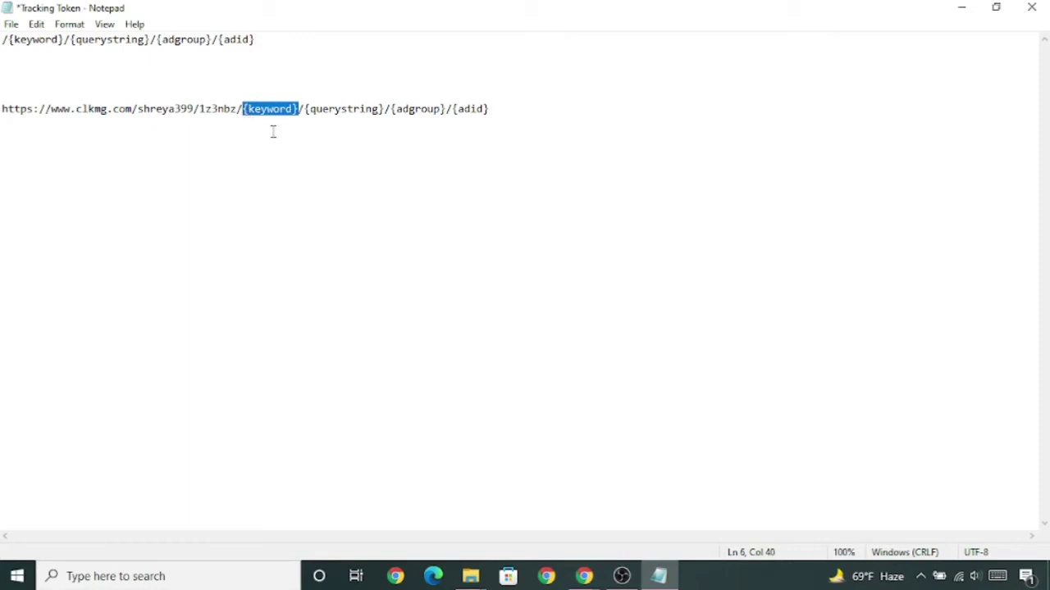
left_click_drag(384, 108, 305, 115)
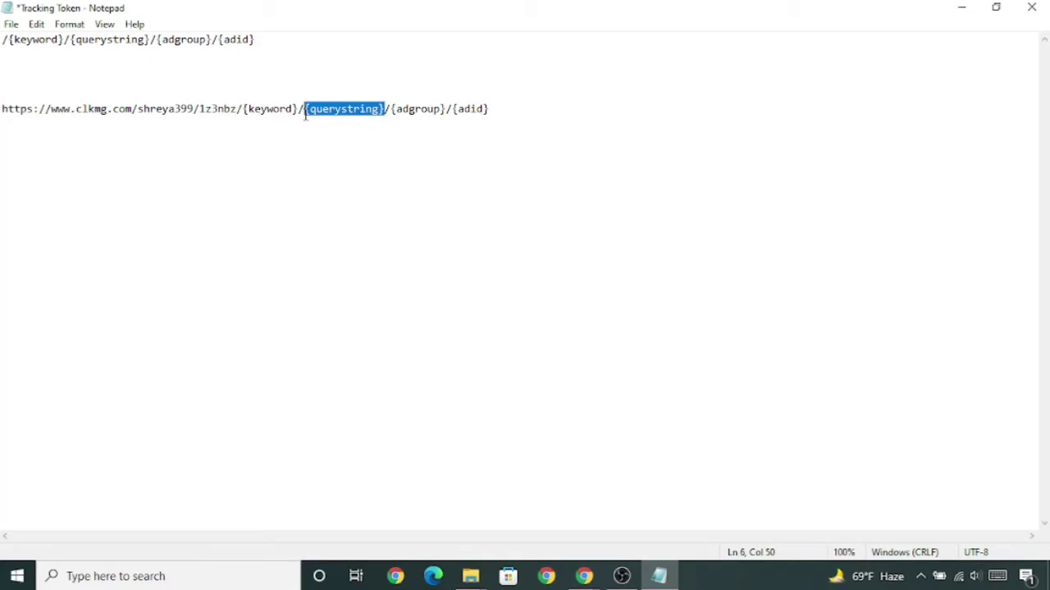
left_click_drag(385, 109, 305, 112)
left_click_drag(445, 107, 390, 105)
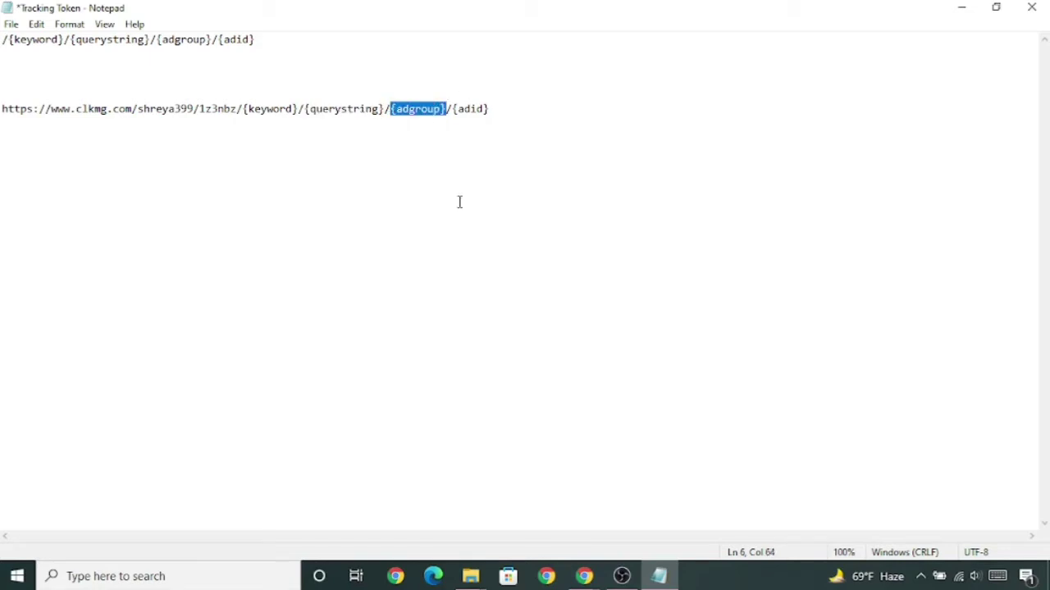
left_click_drag(501, 114, 452, 109)
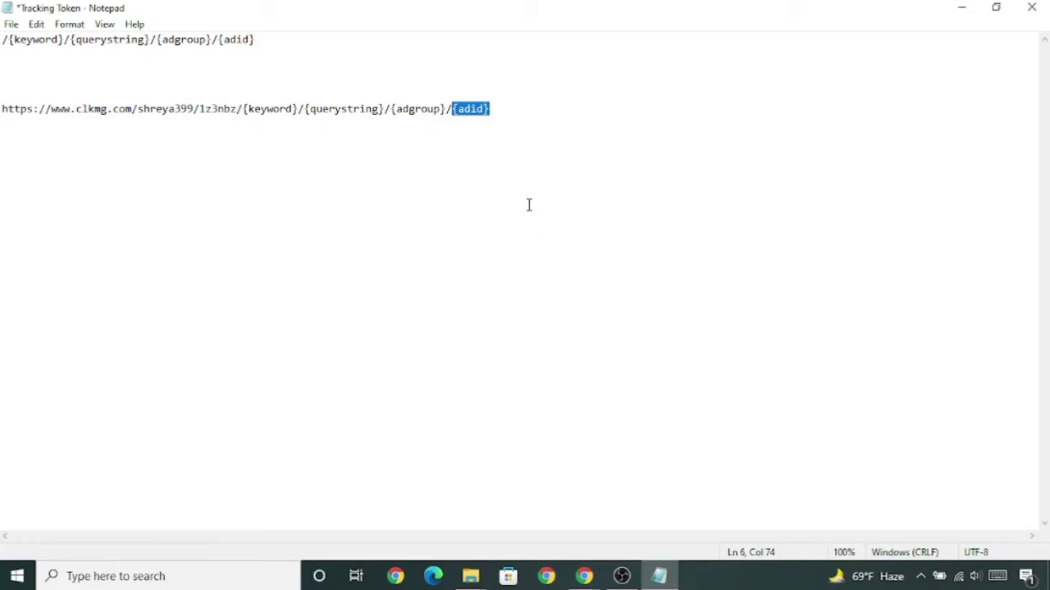
left_click(511, 108)
Select the tracking link and token path lines, then save the Tracking Token file.
left_click_drag(495, 113, 2, 114)
left_click(244, 39)
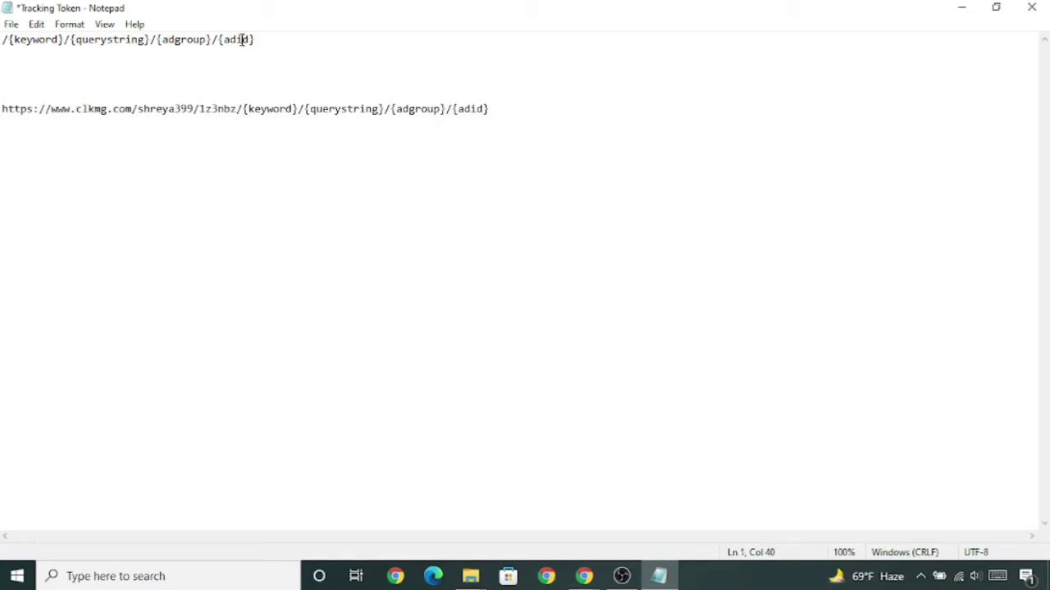
left_click_drag(246, 39, 1, 40)
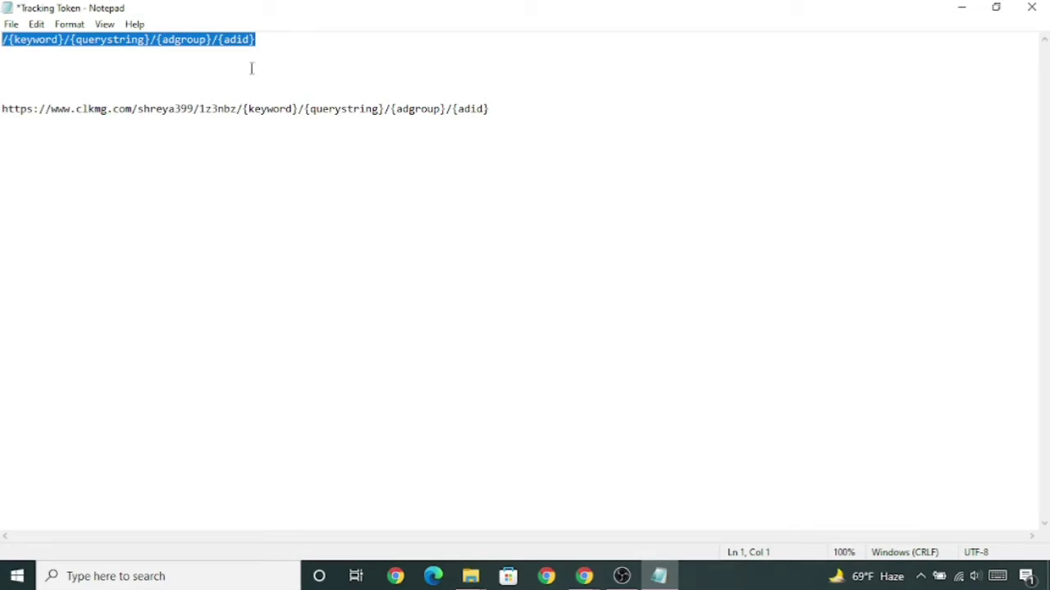
left_click(313, 45)
key("ctrl+s")
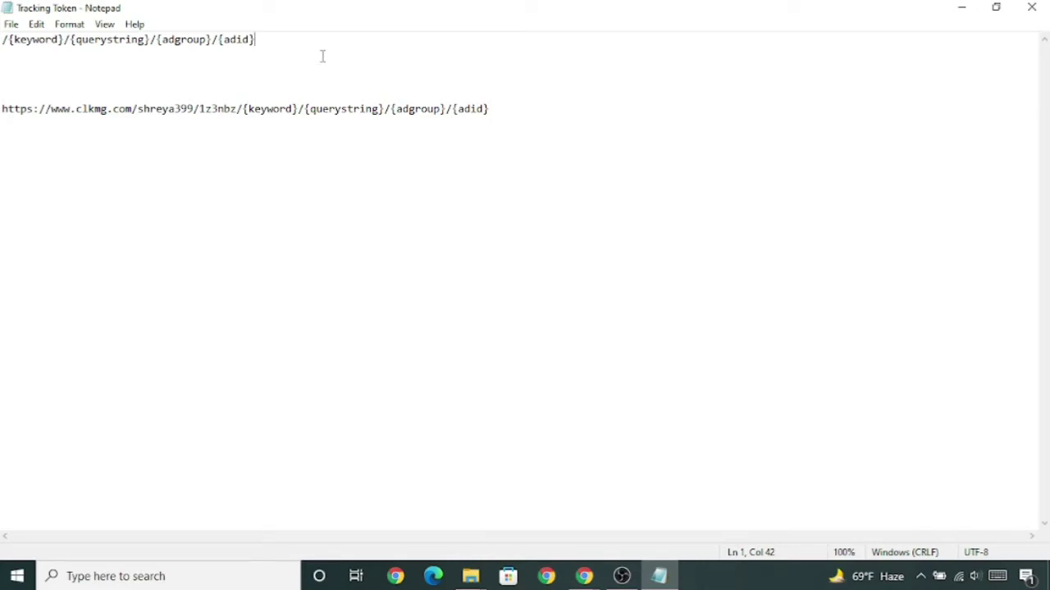
Select the whole Okinawa tracking link line once more, then deselect it.
left_click(569, 100)
left_click(554, 113)
left_click_drag(518, 108, 3, 126)
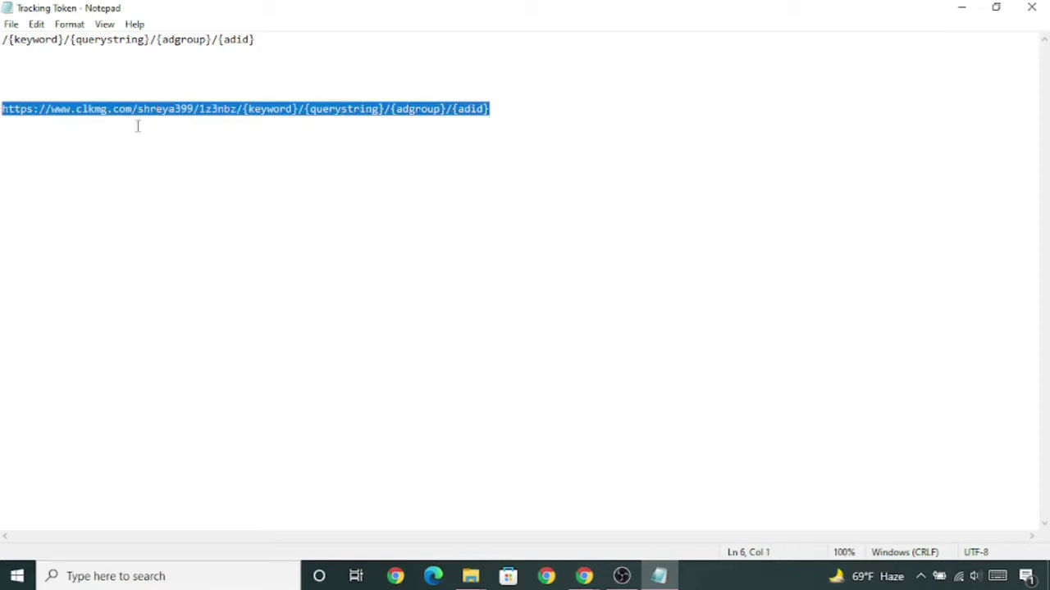
left_click(556, 115)
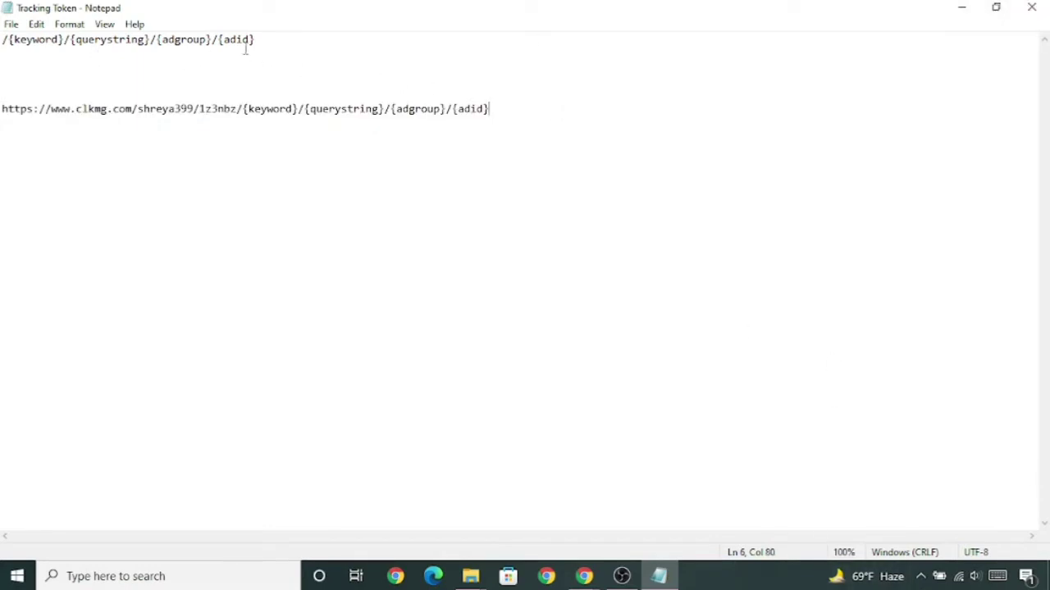
Bring up ClickMagick and close the Okinawa Edit Tracking Link dialog.
mouse_move(583, 576)
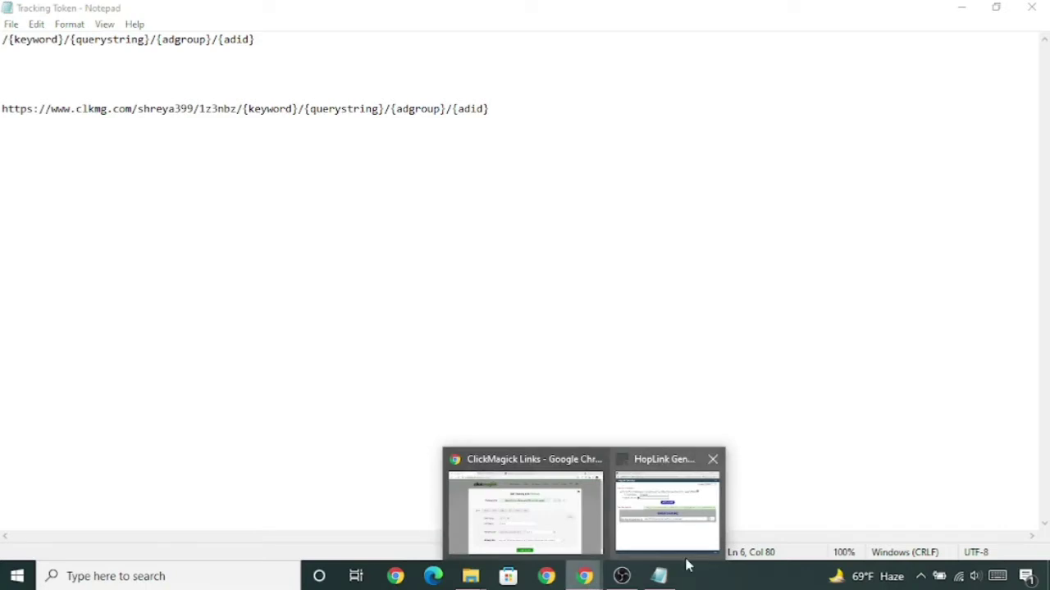
left_click(575, 542)
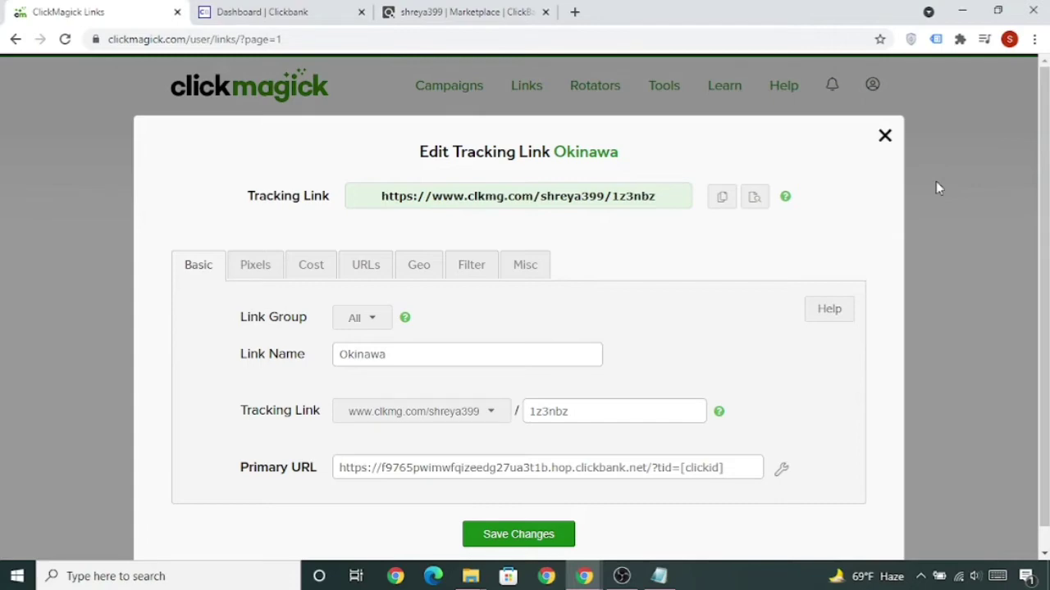
left_click(885, 136)
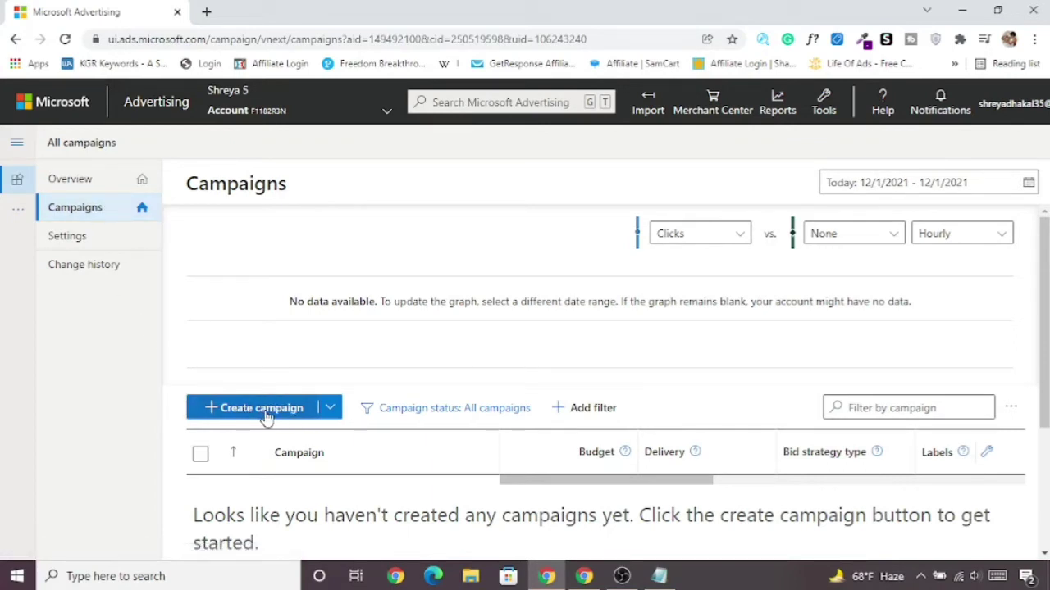
Start a Visits to my website campaign named Okinawa with a 100 daily budget.
left_click(265, 415)
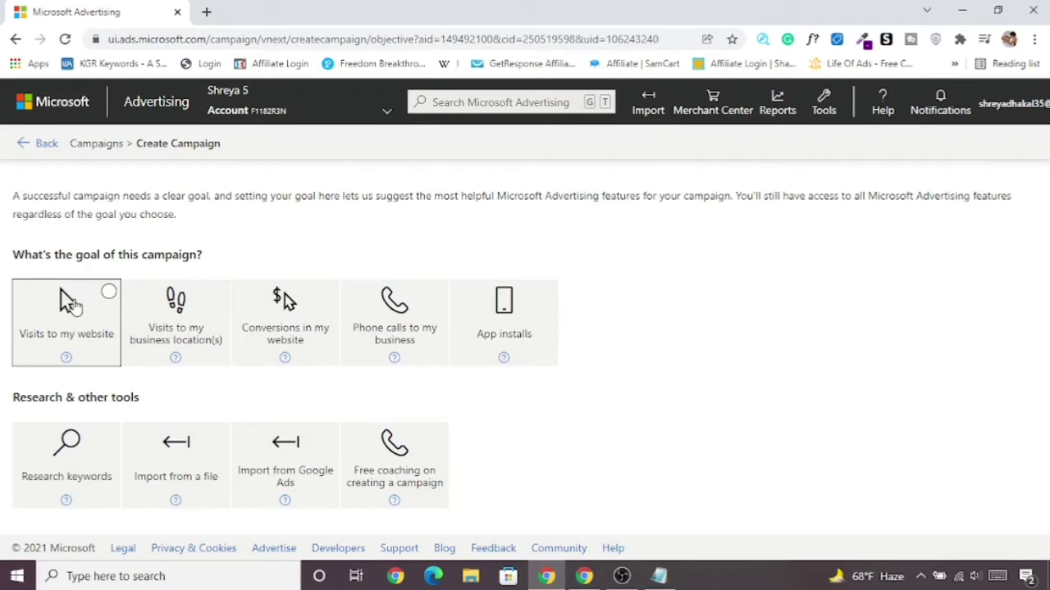
left_click(72, 304)
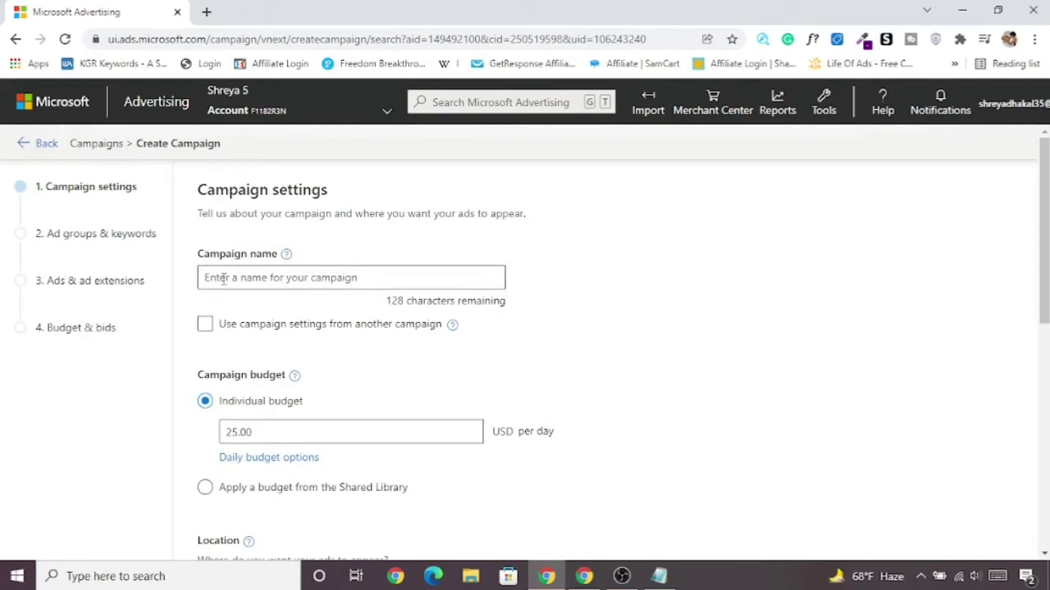
left_click(253, 276)
type("Okinawa")
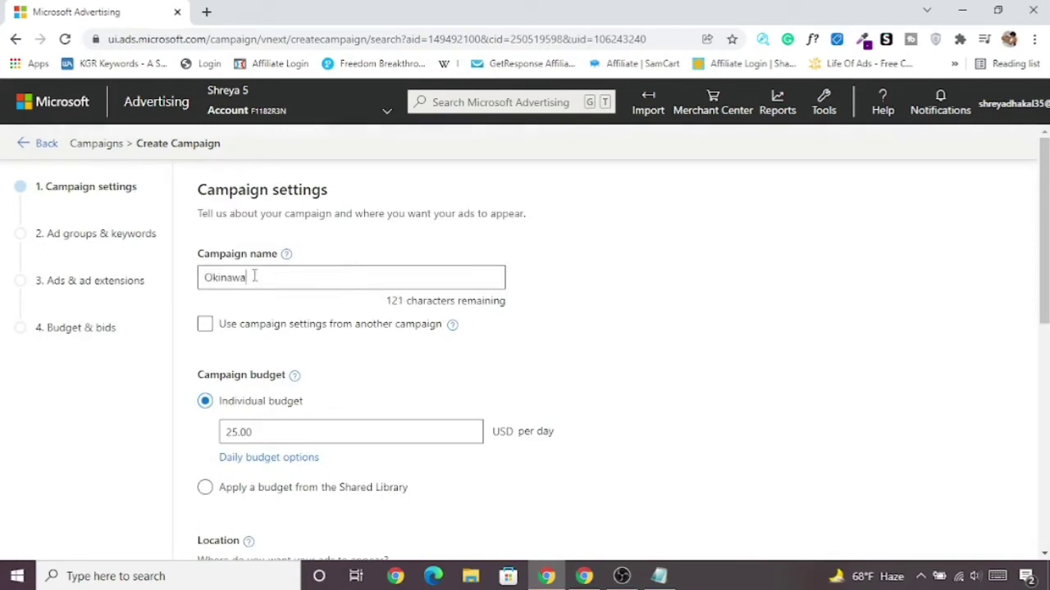
scroll(377, 352, "down", 1)
left_click_drag(300, 355, 185, 363)
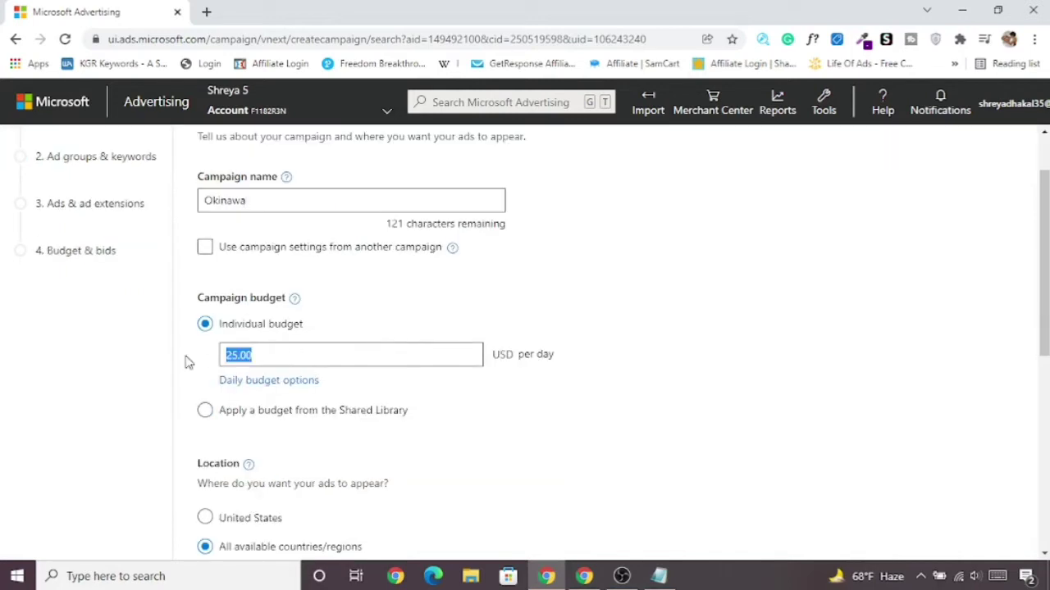
type("100")
Target the United States, exclude people only searching about the location, and save the settings.
scroll(599, 367, "down", 1)
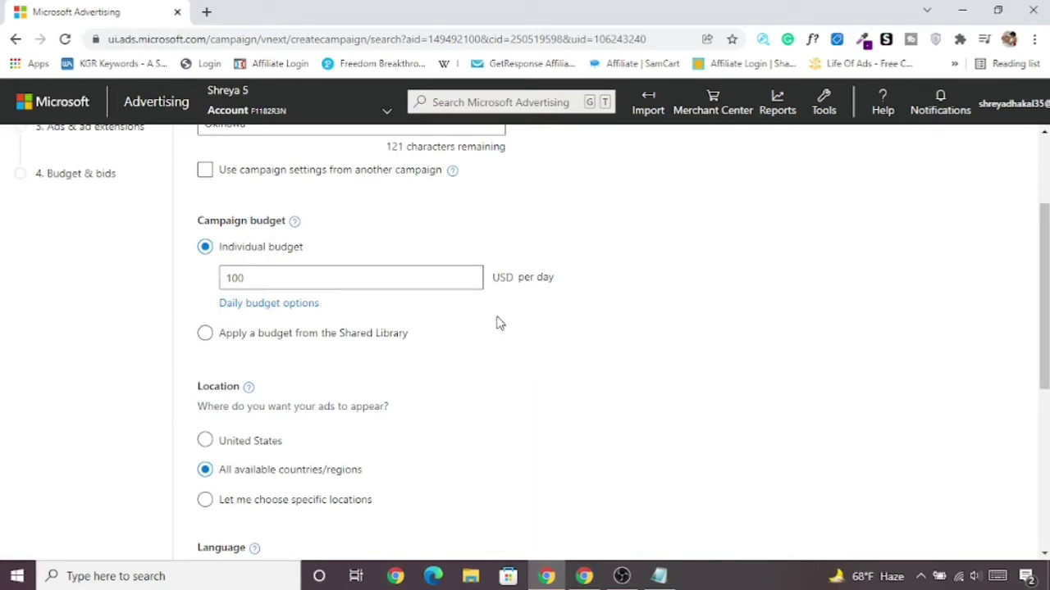
scroll(699, 304, "up", 1)
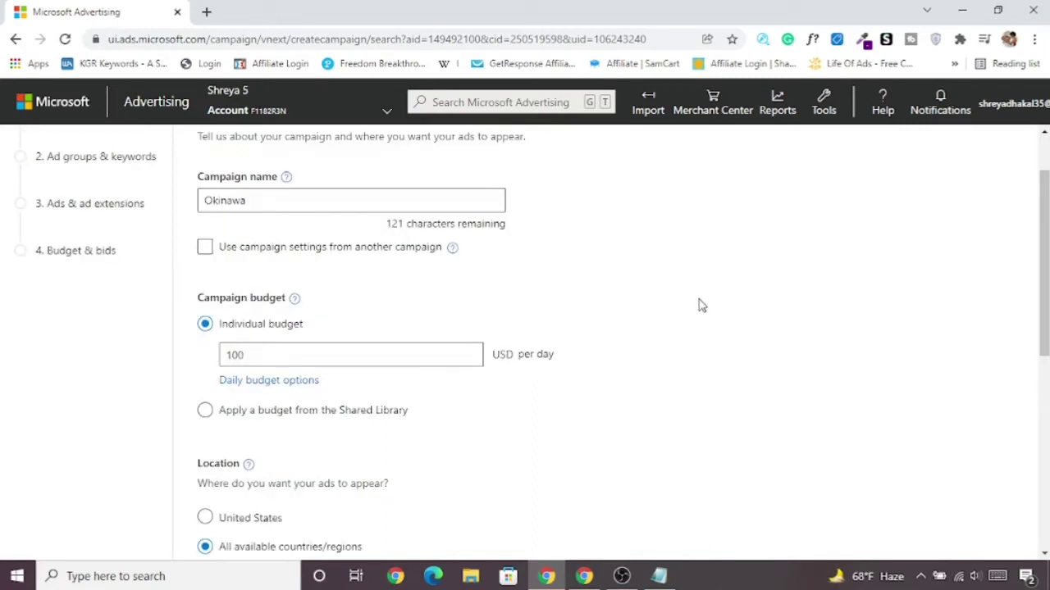
scroll(701, 305, "down", 1)
scroll(699, 306, "down", 2)
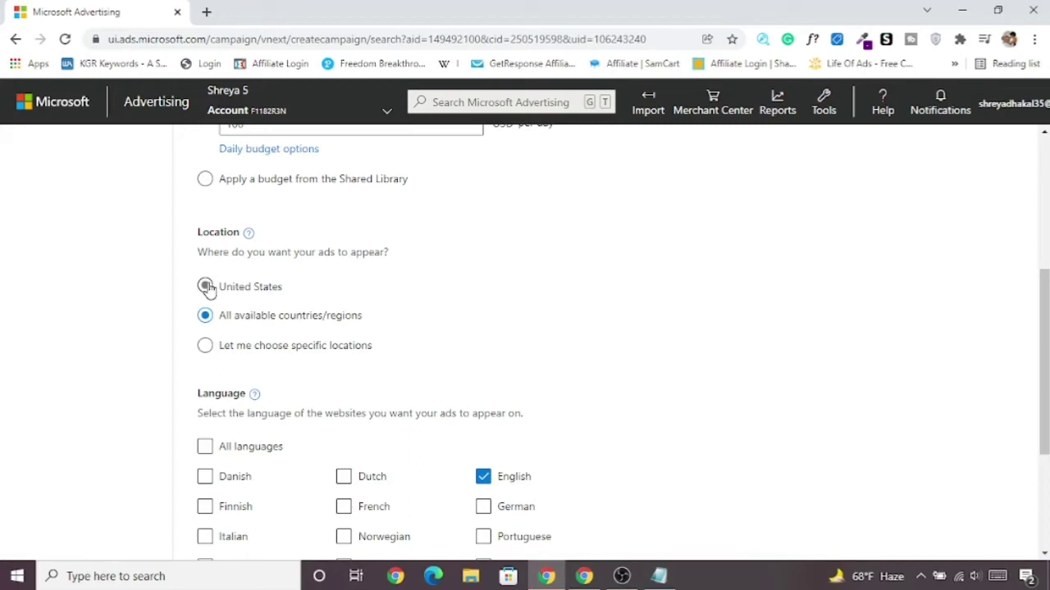
left_click(205, 287)
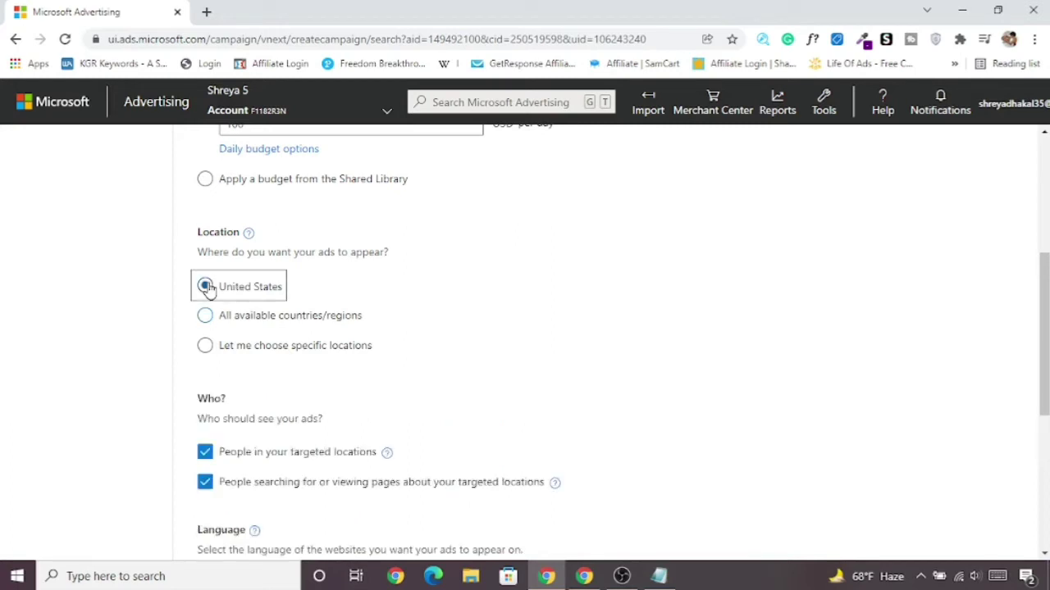
scroll(506, 273, "down", 1)
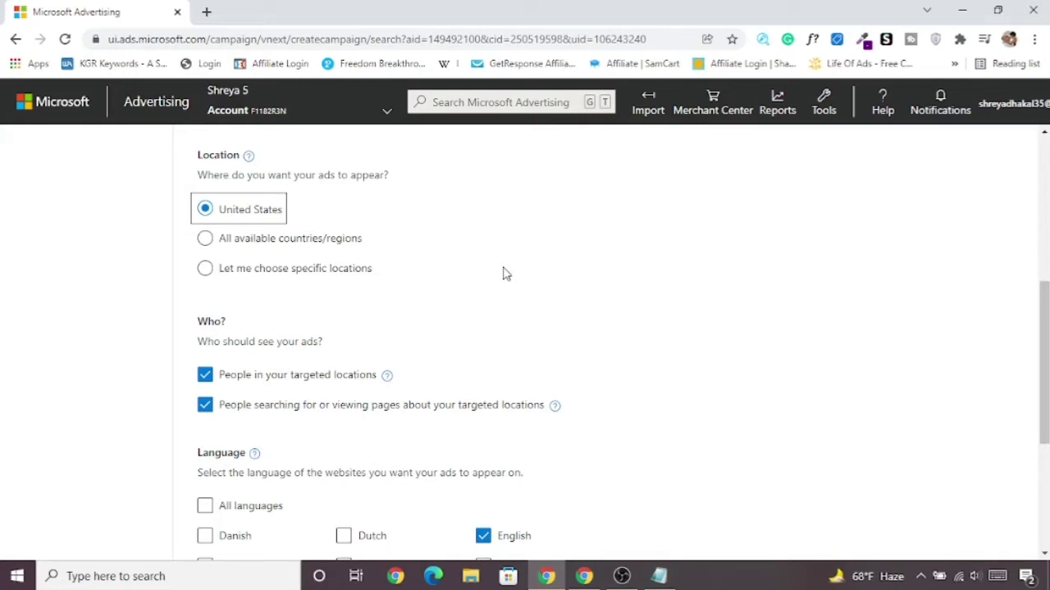
left_click(204, 407)
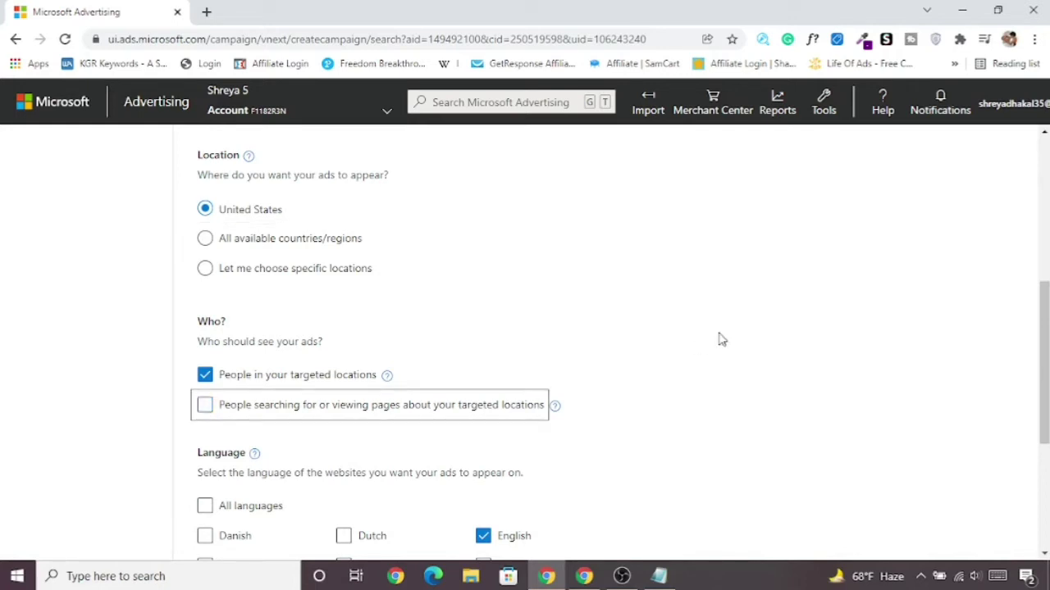
left_click(725, 335)
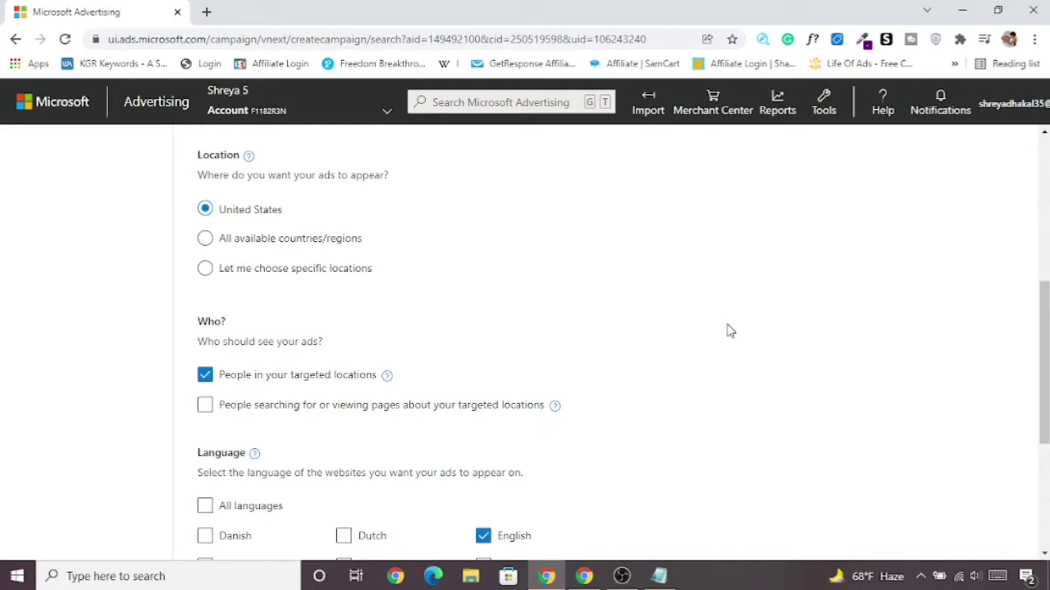
scroll(734, 324, "down", 3)
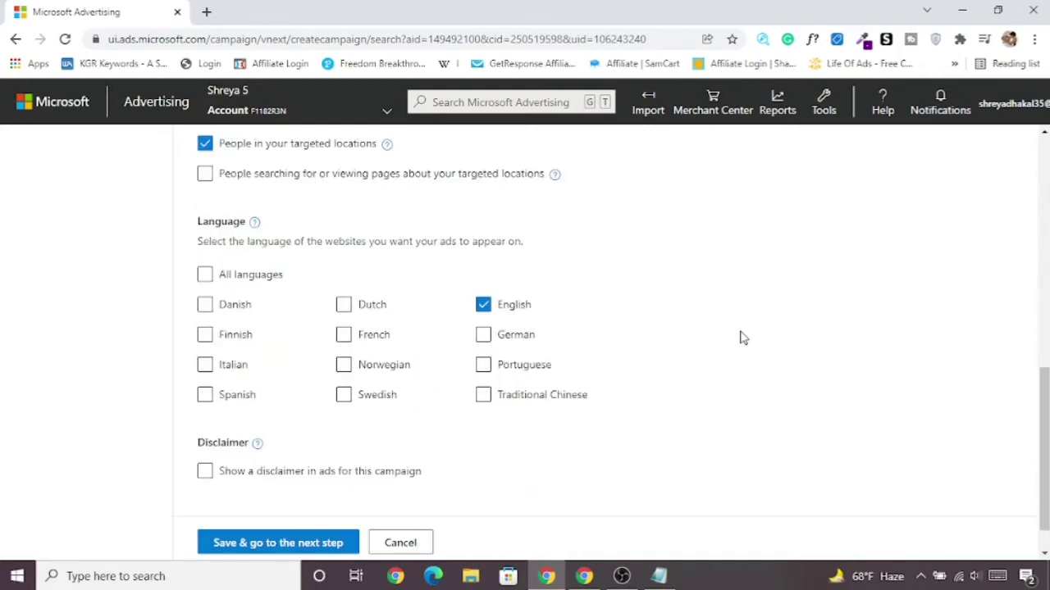
scroll(742, 337, "down", 1)
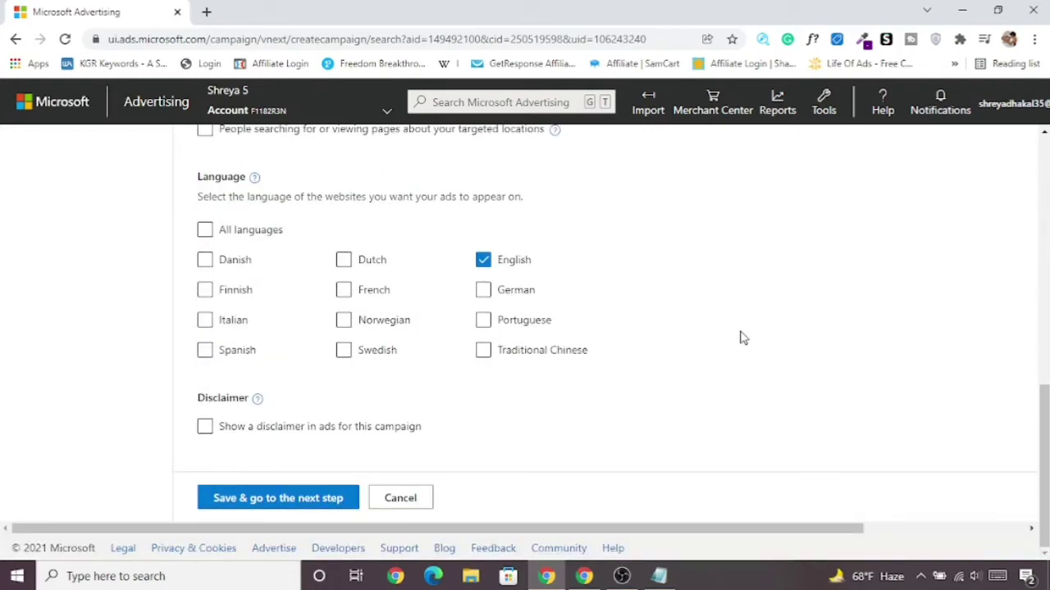
scroll(742, 336, "up", 10)
scroll(741, 337, "down", 10)
left_click(301, 503)
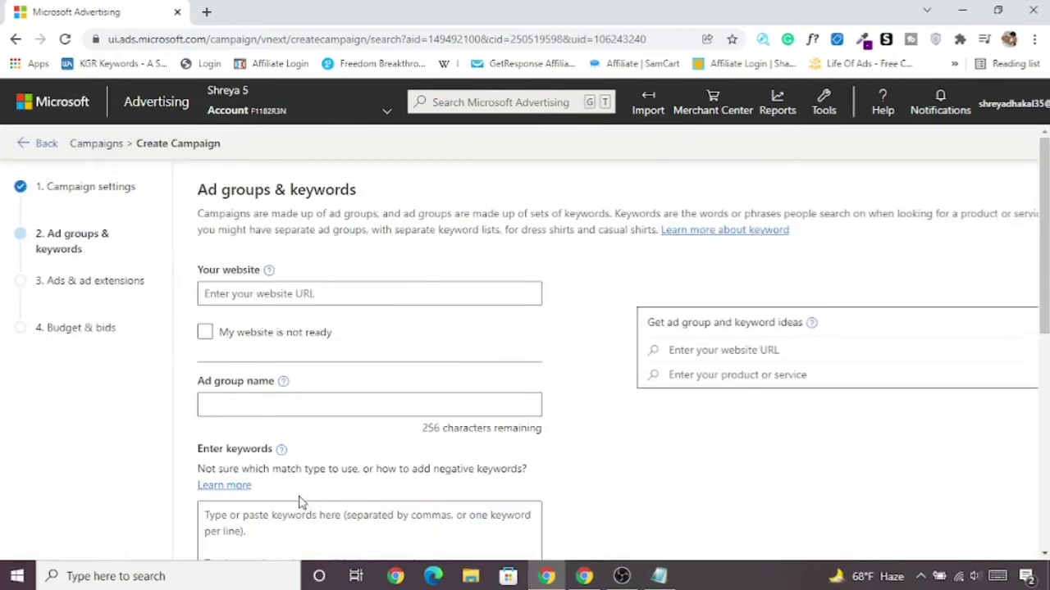
Look over the empty Ad groups & keywords form, then bring up the Keywords To Target folder.
scroll(608, 467, "down", 1)
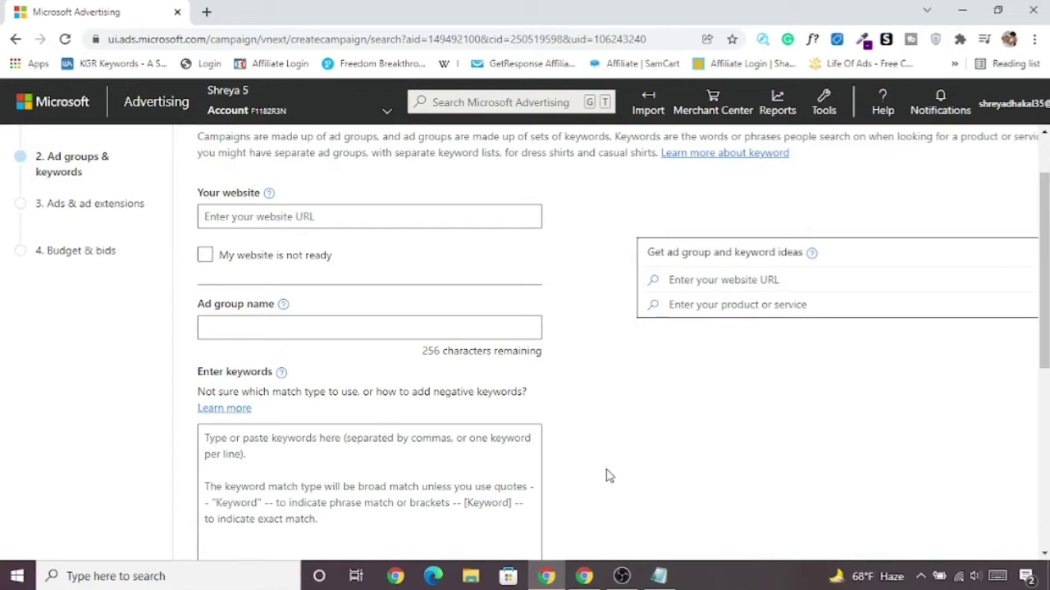
scroll(807, 484, "up", 1)
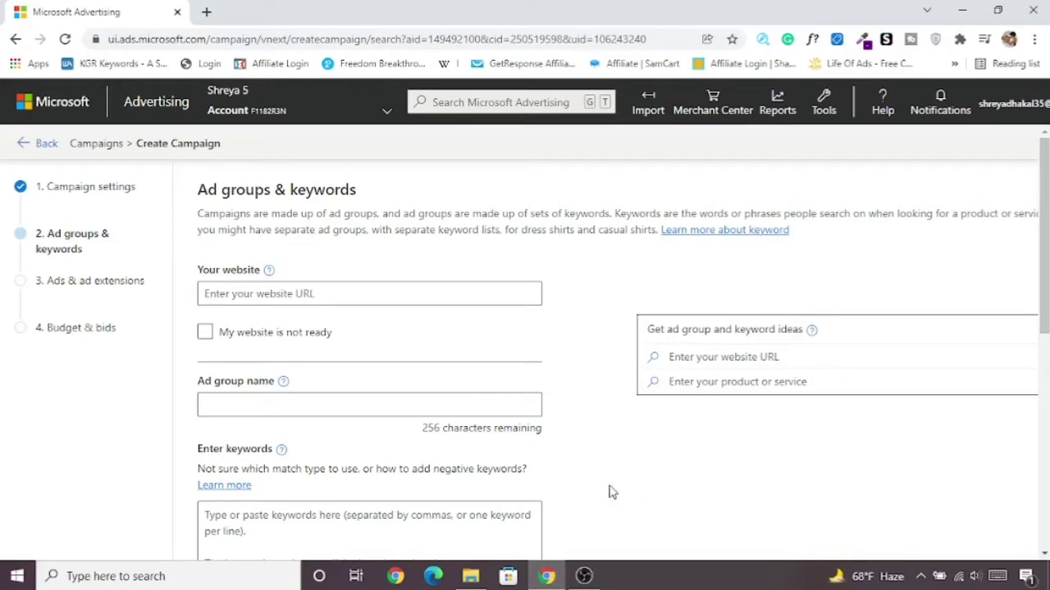
left_click(470, 576)
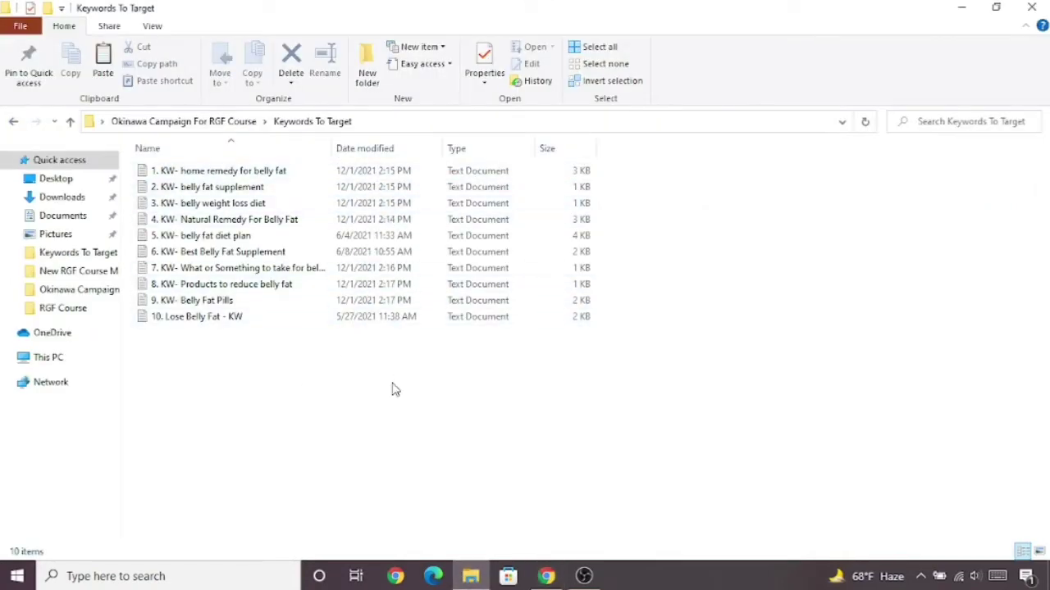
Name the first ad group '1. KW- home remedy for belly fat' from file 1's name.
left_click(223, 171)
right_click(224, 169)
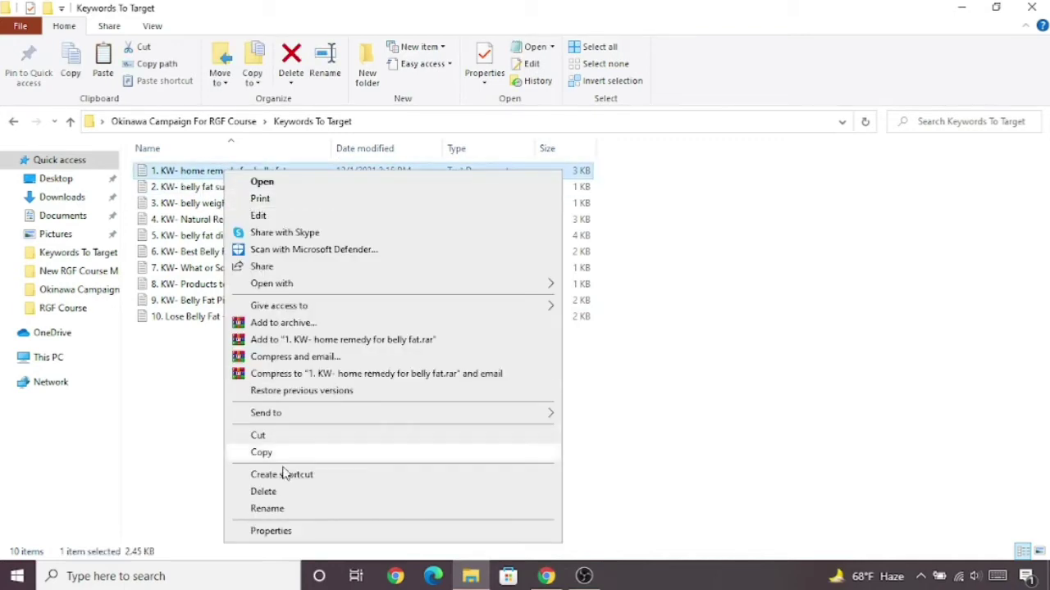
left_click(284, 508)
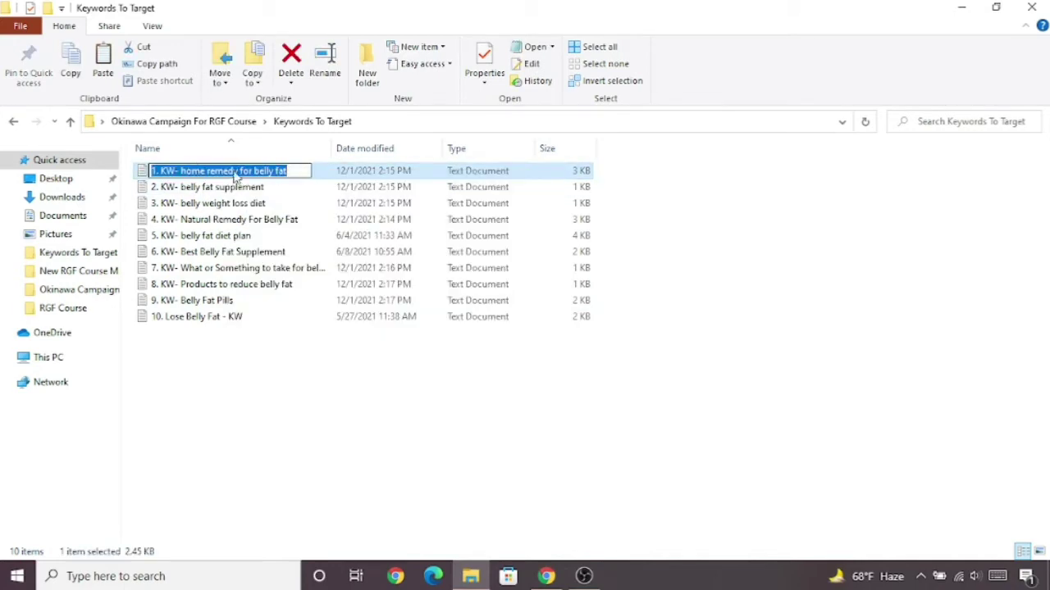
right_click(235, 173)
left_click(273, 222)
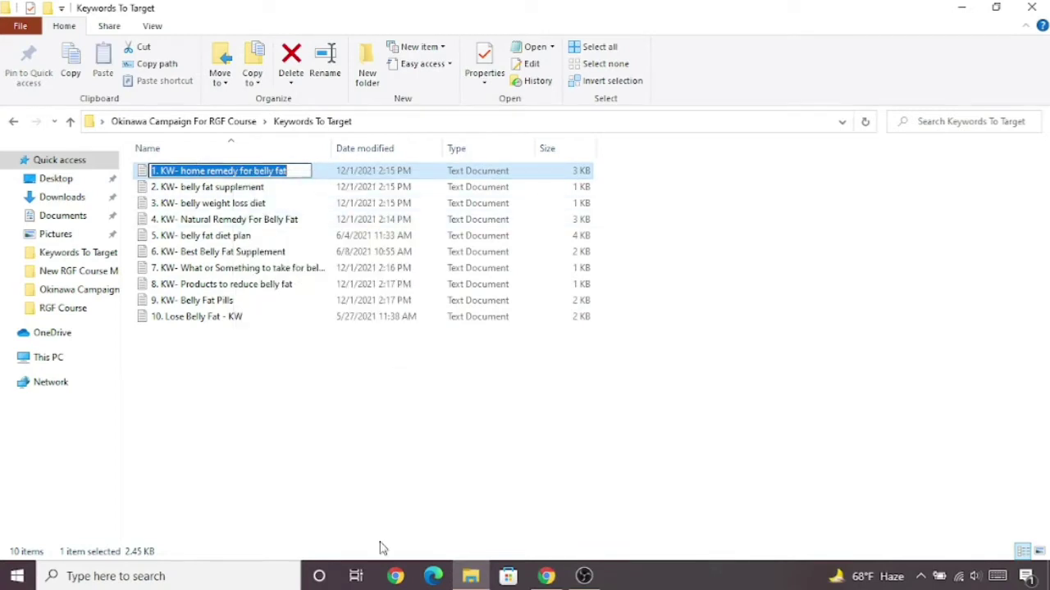
left_click(550, 577)
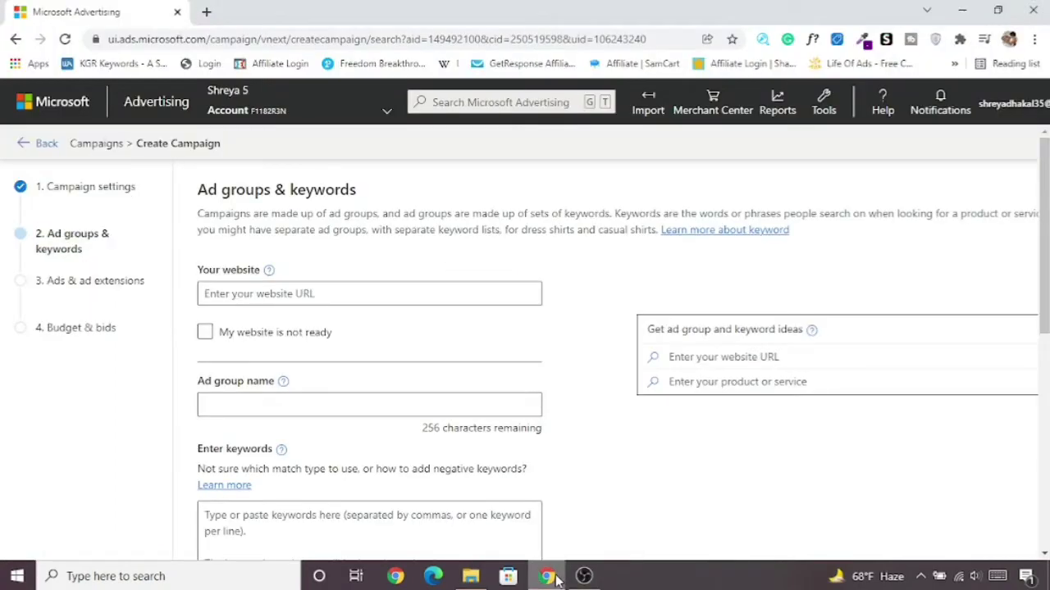
right_click(248, 398)
left_click(268, 254)
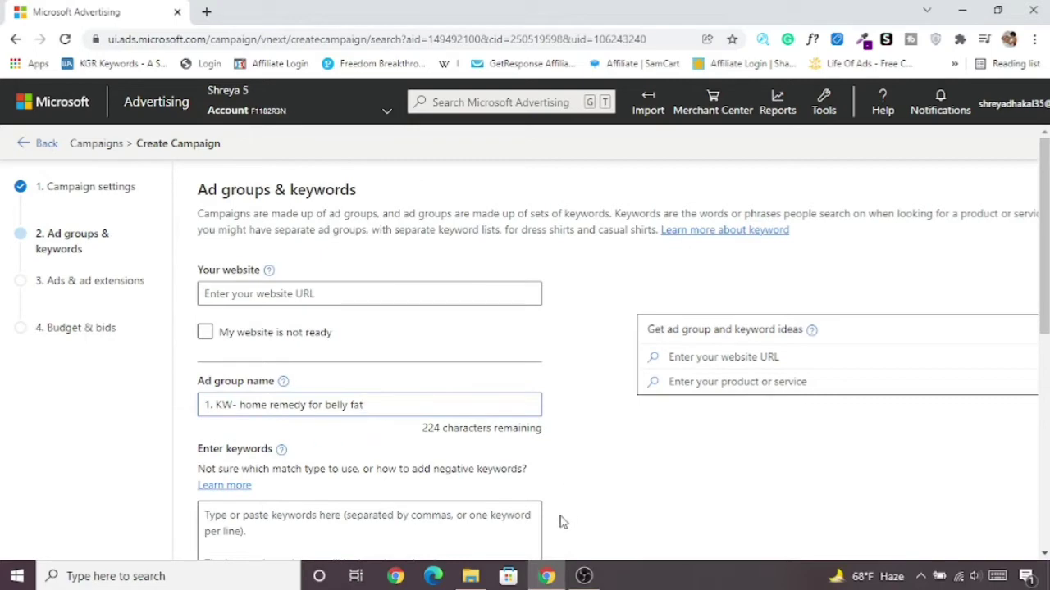
Paste file 1's keyword list into Enter keywords and add a second ad group.
left_click(470, 576)
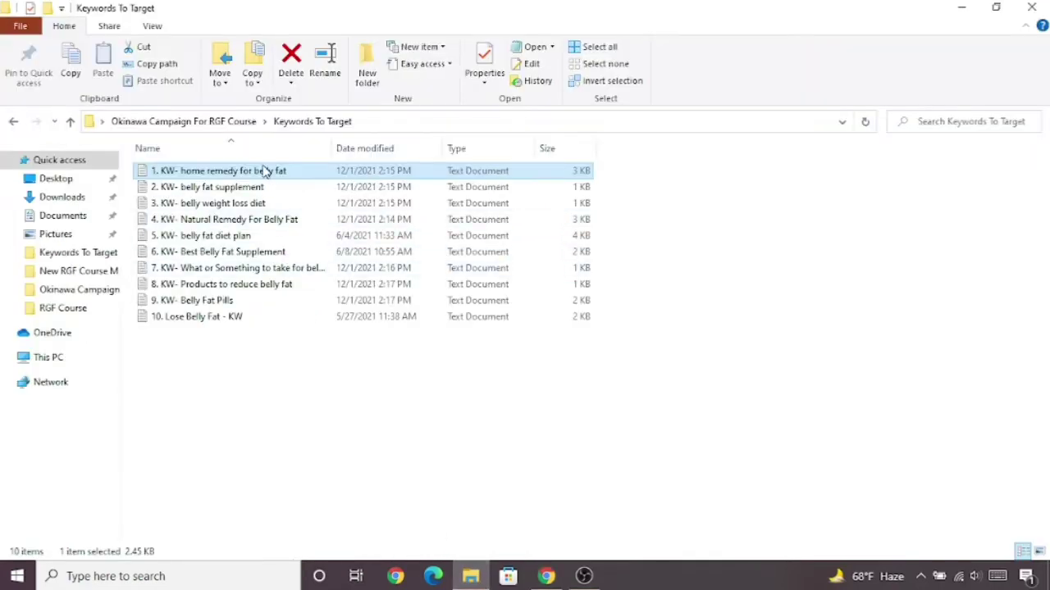
double_click(265, 170)
key("ctrl+a")
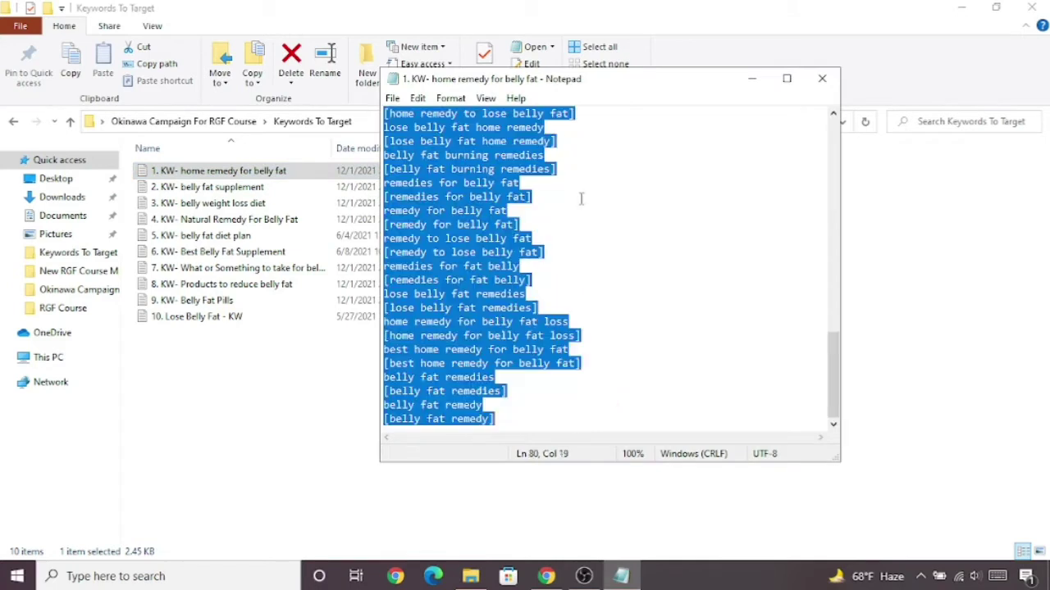
right_click(501, 128)
left_click(543, 179)
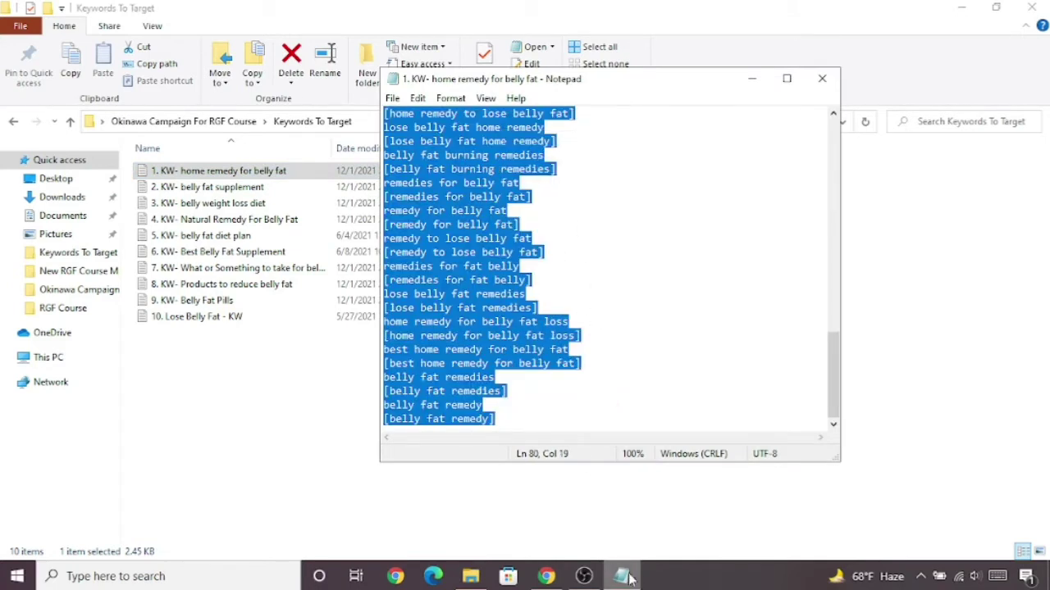
left_click(546, 576)
scroll(402, 500, "down", 2)
scroll(420, 472, "down", 1)
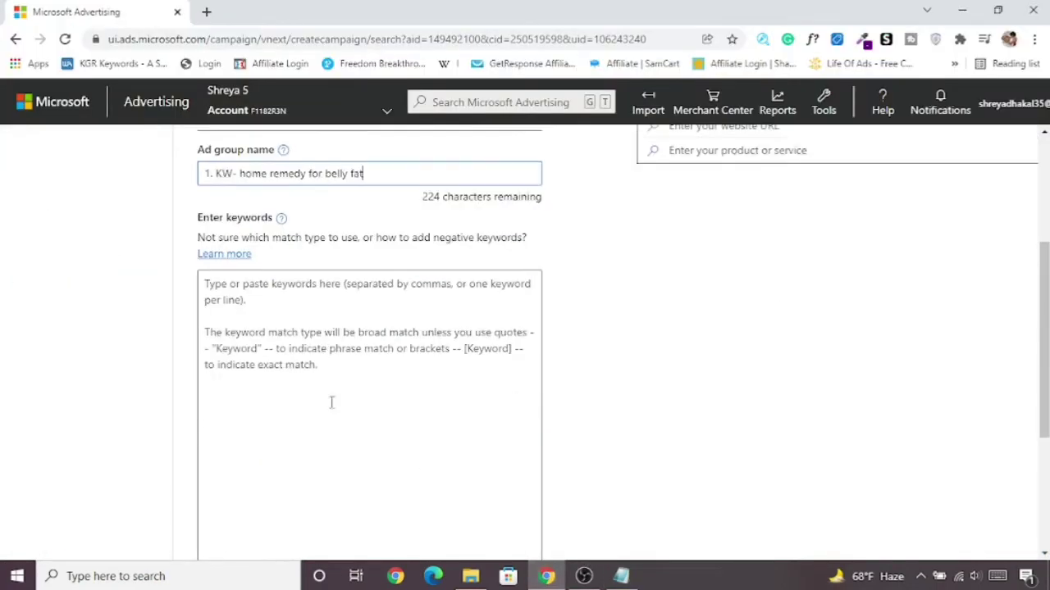
right_click(230, 280)
left_click(274, 401)
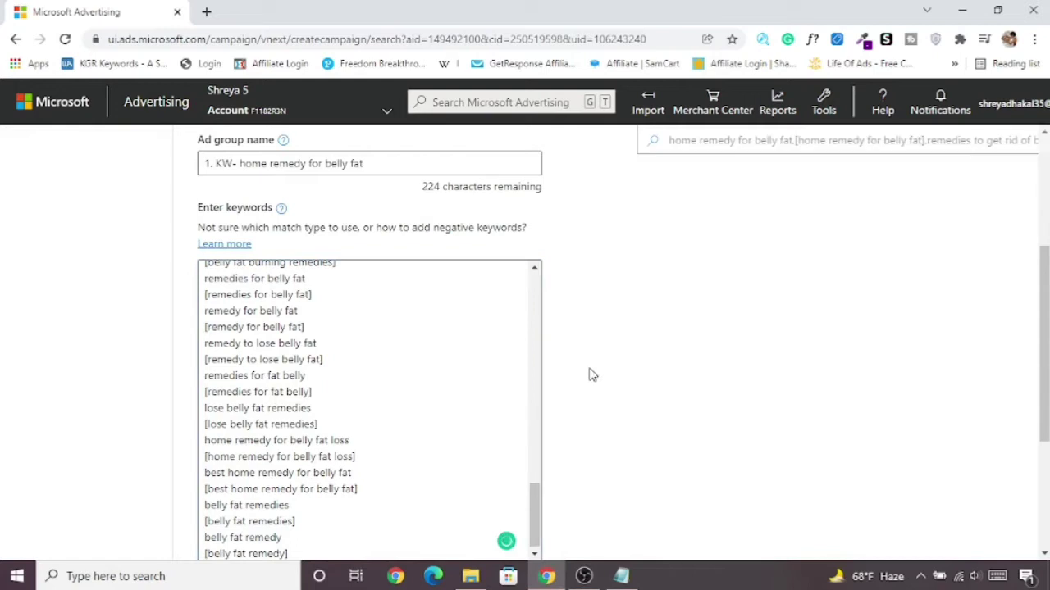
scroll(577, 375, "down", 3)
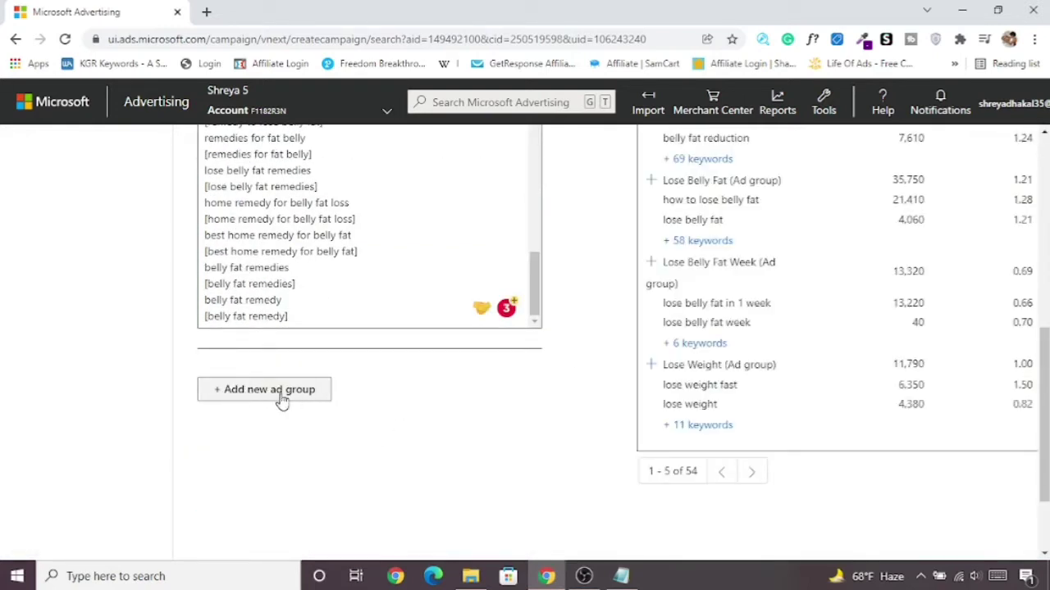
left_click(281, 394)
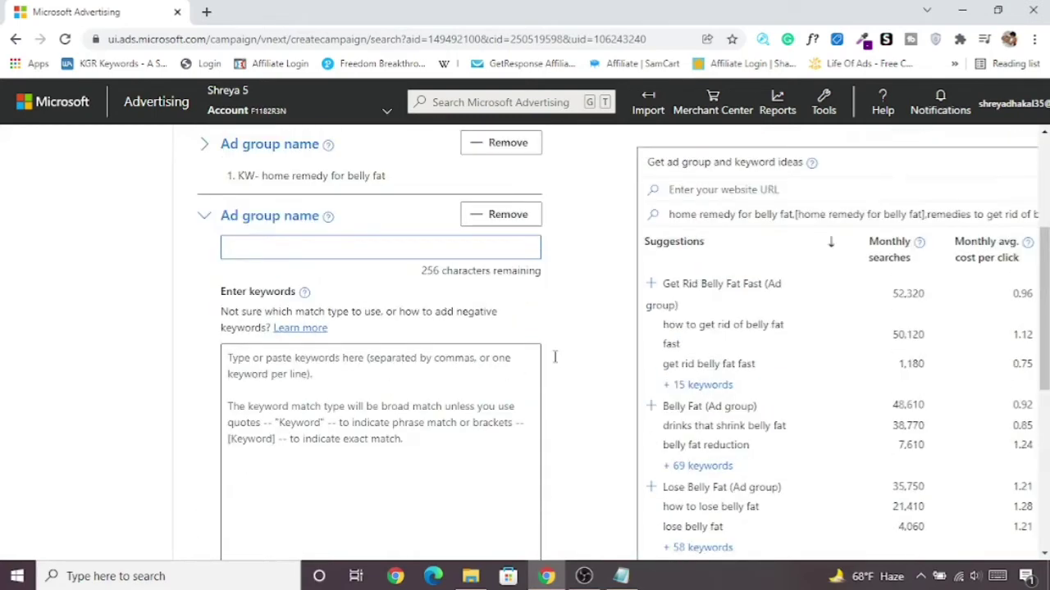
Close Notepad and name the second ad group '2. KW- belly fat supplement' from file 2.
left_click(613, 579)
left_click(823, 79)
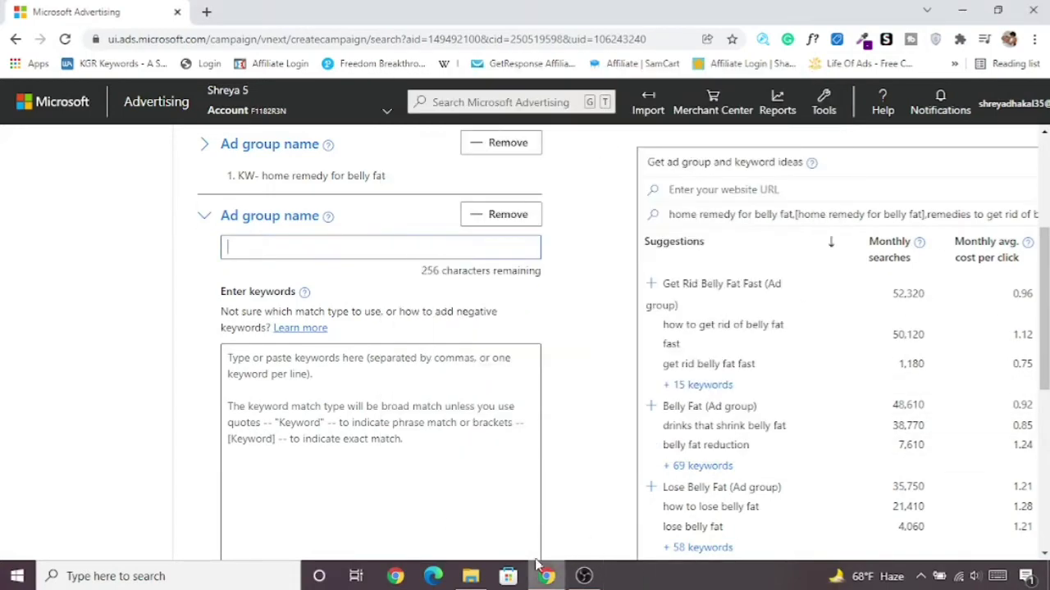
left_click(470, 576)
left_click(250, 188)
right_click(255, 189)
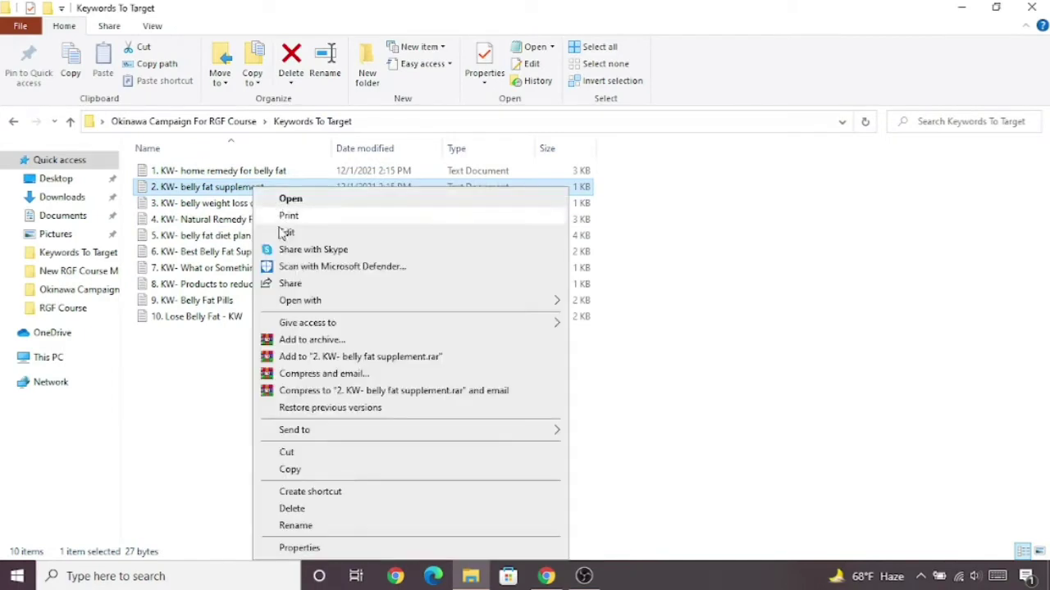
left_click(296, 526)
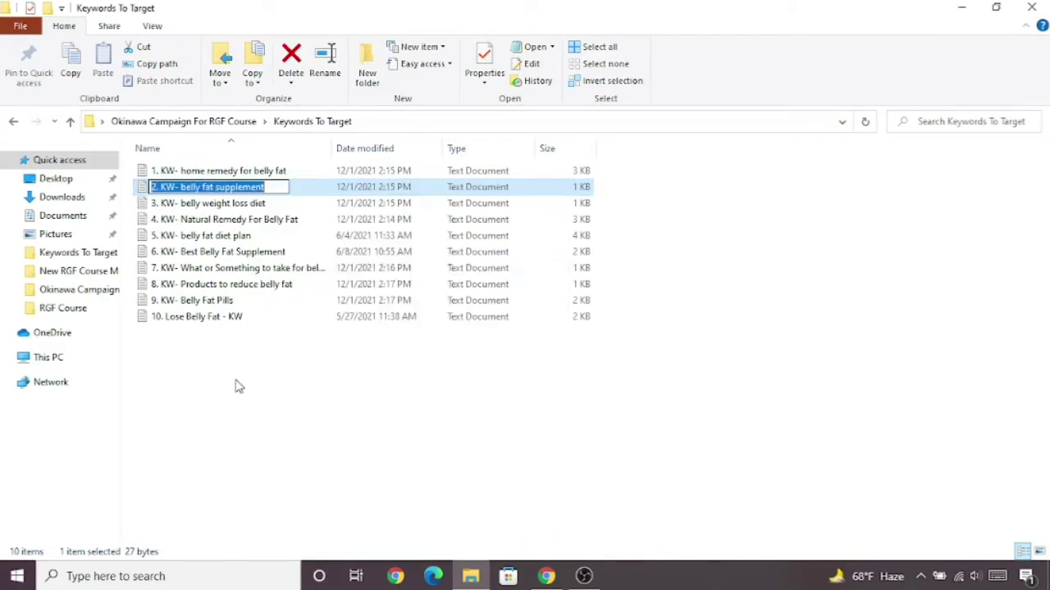
right_click(215, 191)
left_click(238, 234)
left_click(545, 576)
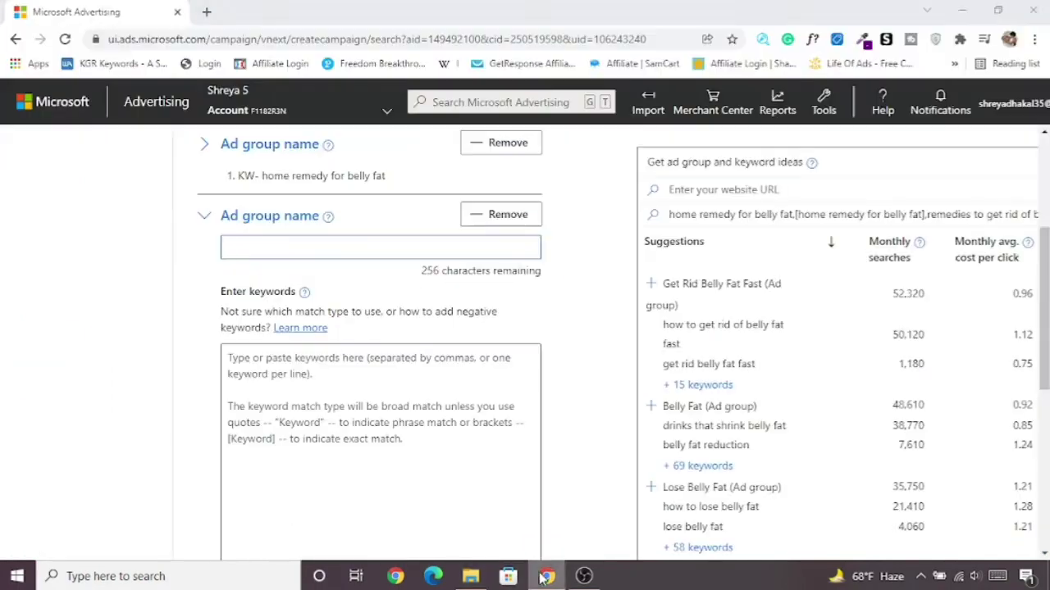
key("ctrl+v")
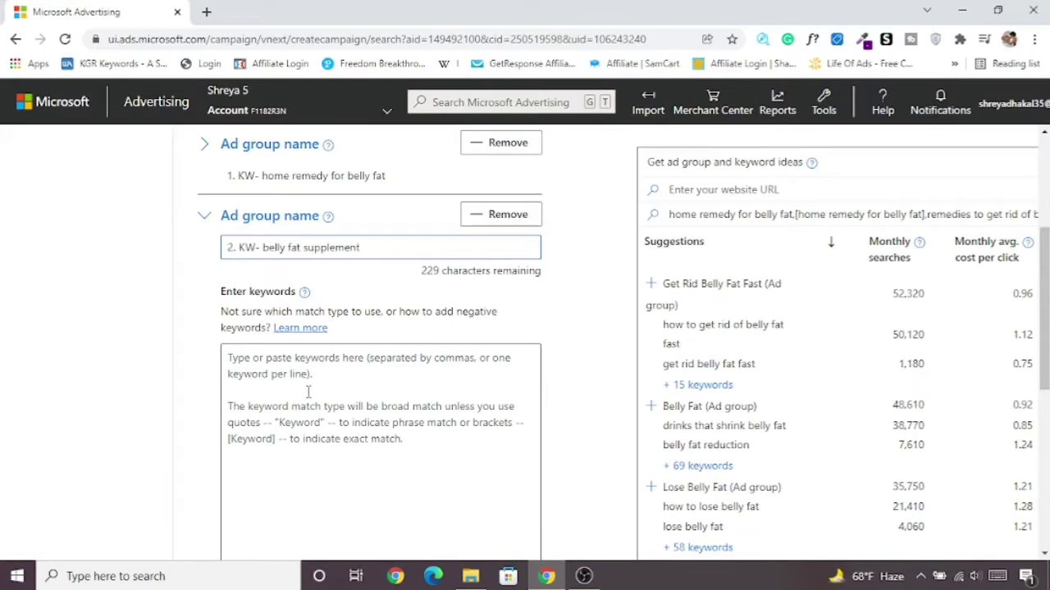
Enter the keyword [best belly fat supplement] and add a third ad group.
left_click(470, 576)
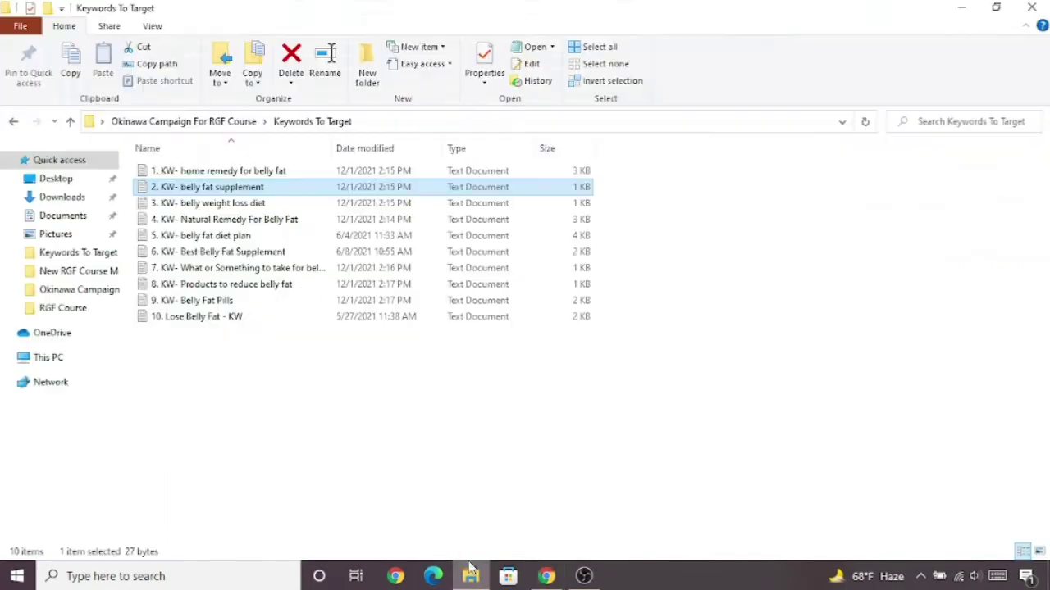
double_click(246, 188)
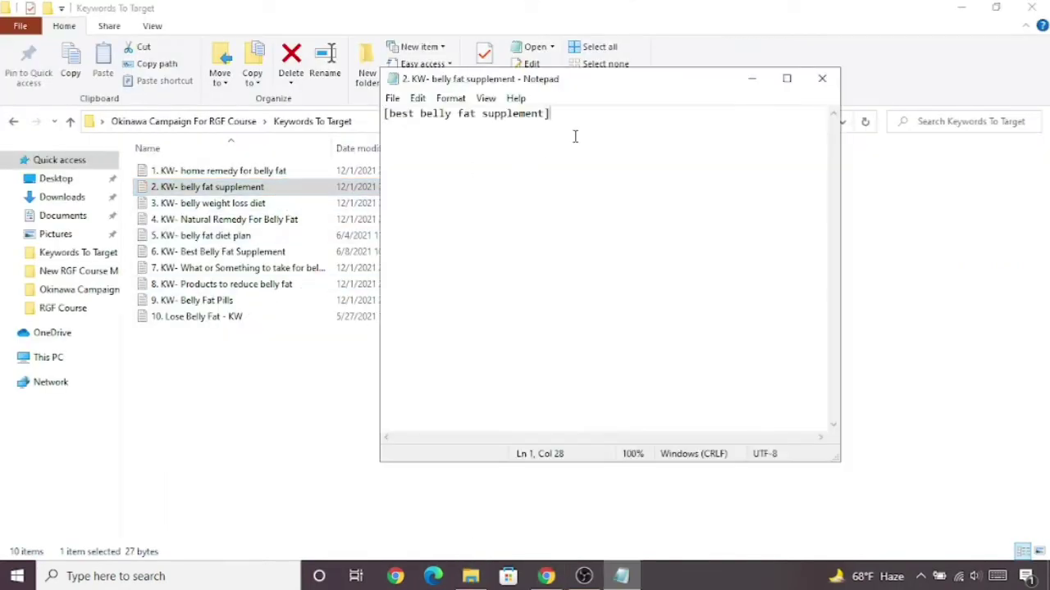
key("ctrl+a")
left_click(545, 576)
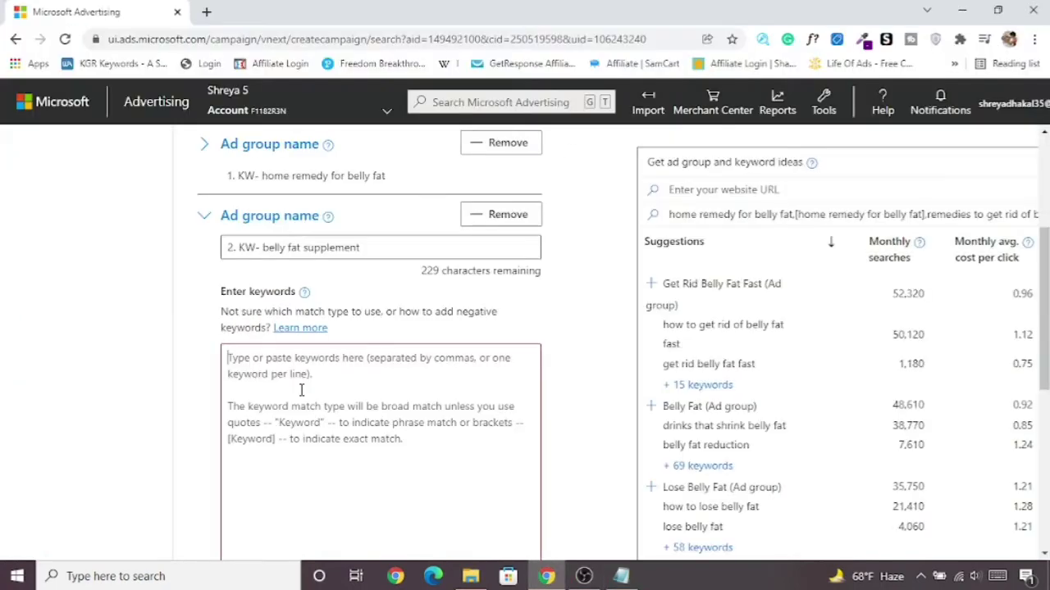
key("ctrl+v")
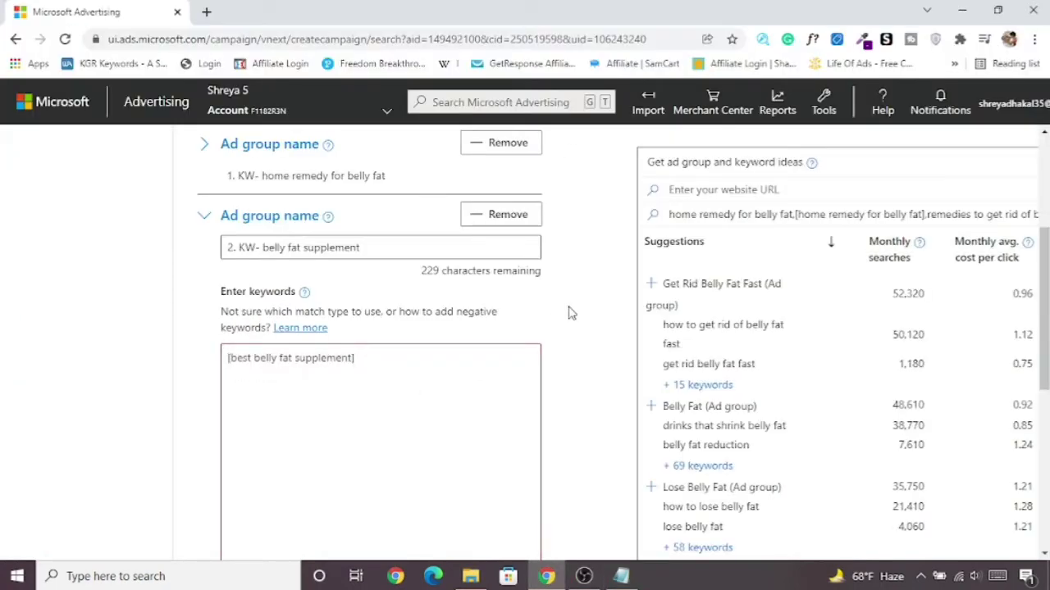
scroll(568, 311, "down", 4)
left_click(307, 408)
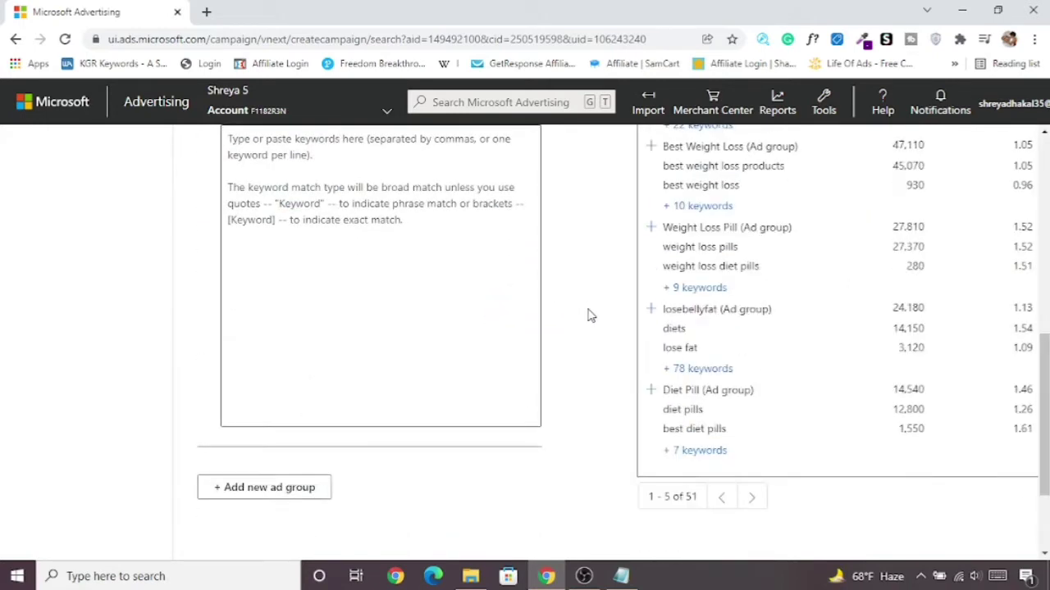
scroll(588, 315, "up", 4)
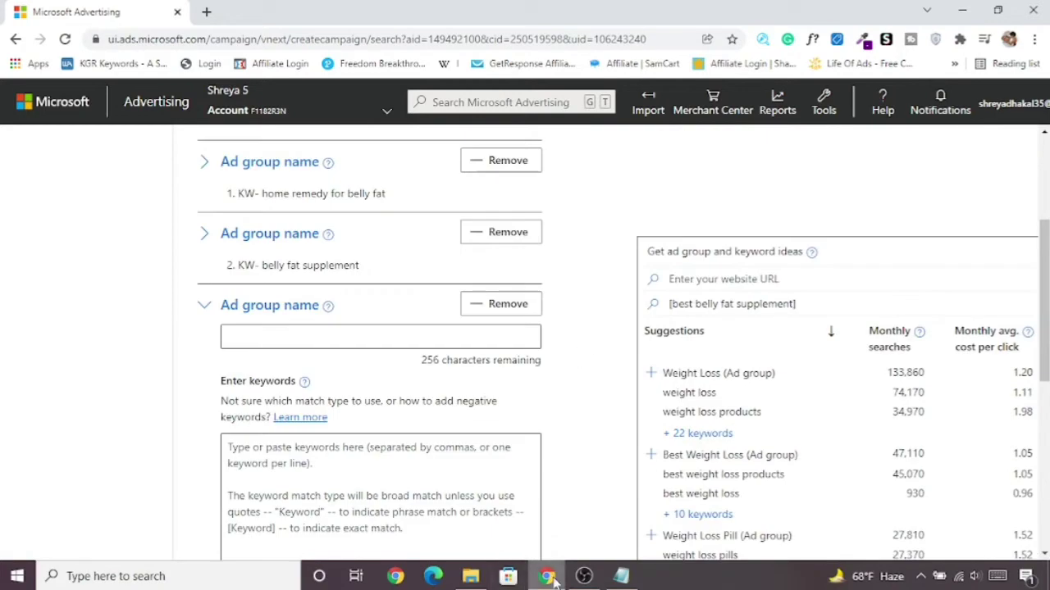
Name the third ad group '3. KW- belly weight loss diet' from file 3's name.
mouse_move(623, 576)
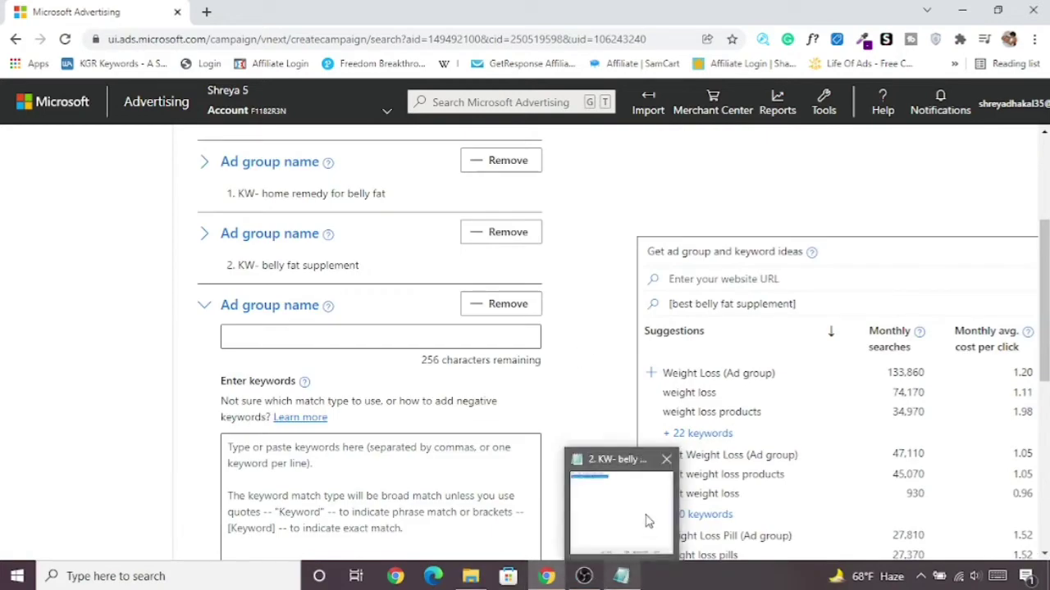
left_click(667, 456)
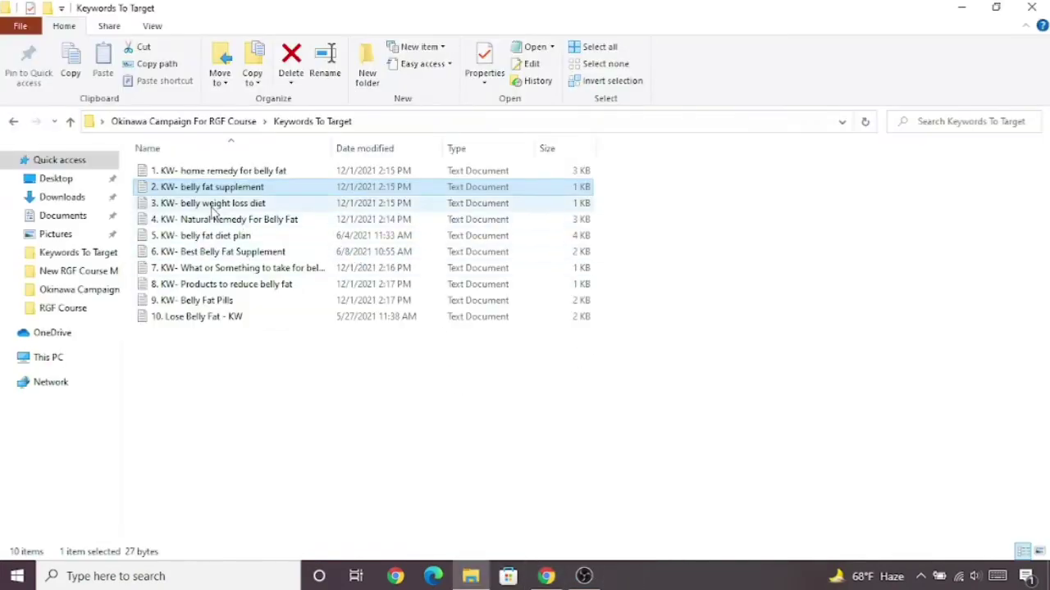
right_click(213, 205)
left_click(254, 524)
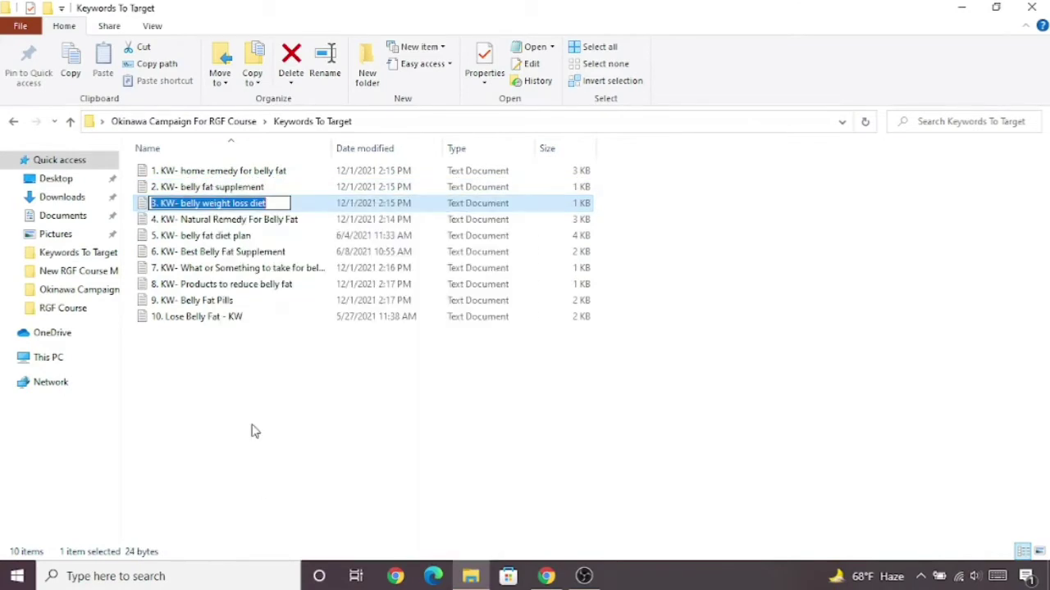
right_click(220, 205)
left_click(253, 250)
left_click(545, 576)
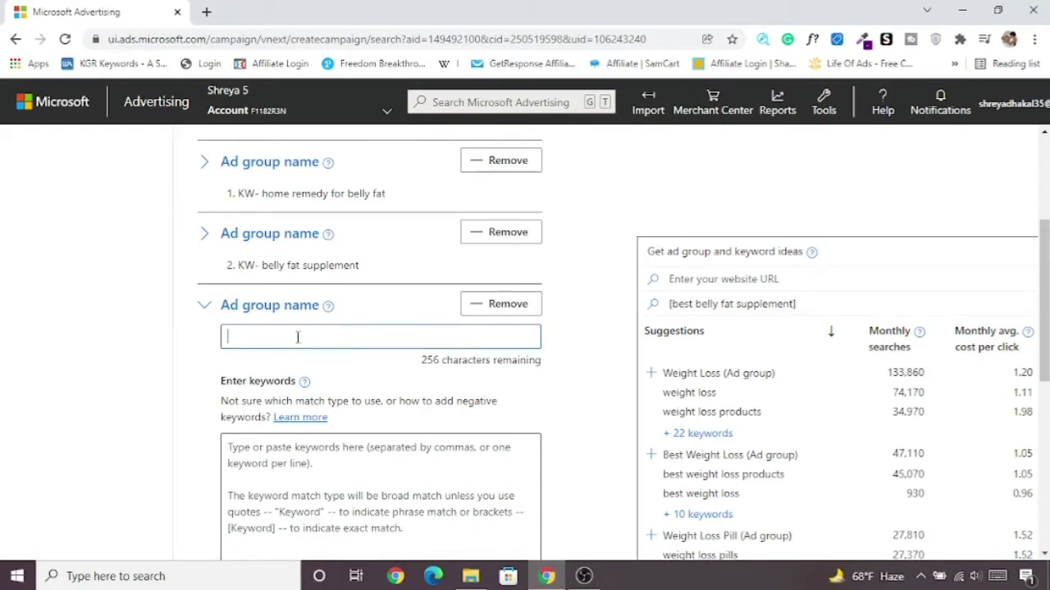
key("ctrl+v")
Enter the keyword [belly weight loss diet] from file 3 and add a fourth ad group.
left_click(470, 575)
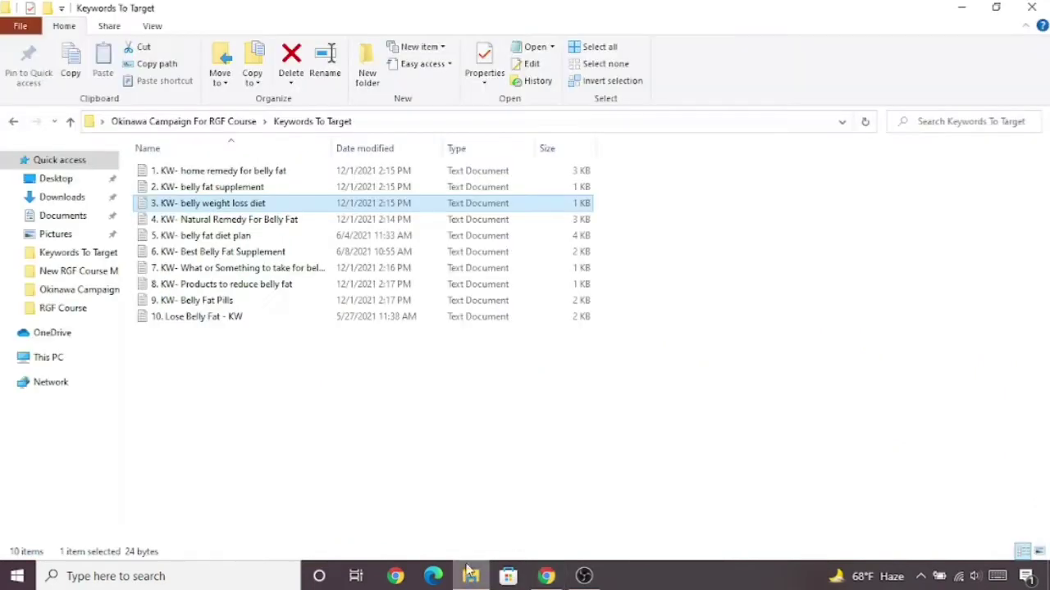
key("Return")
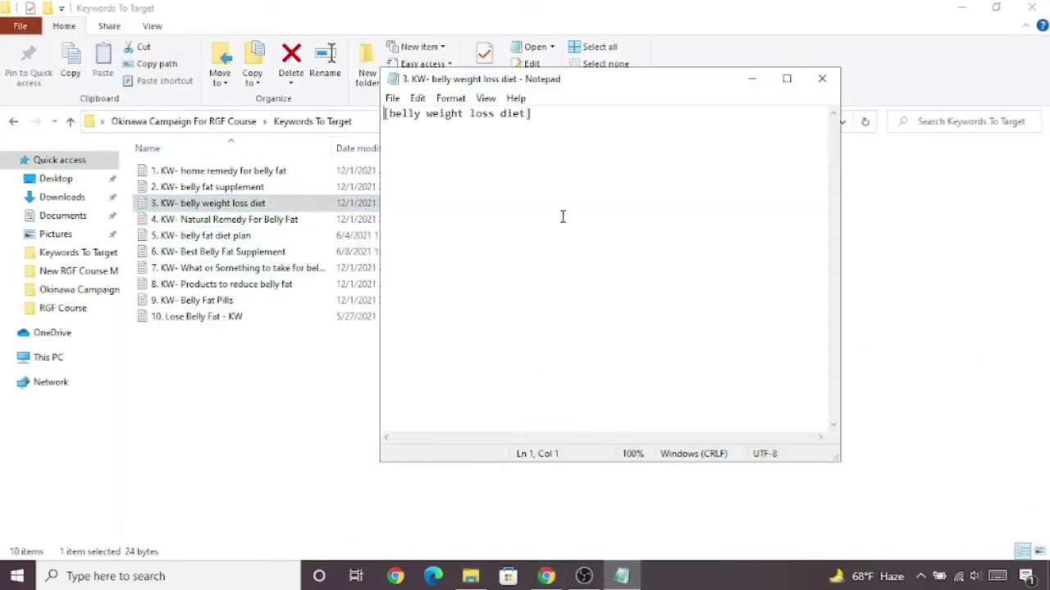
left_click_drag(531, 114, 386, 115)
right_click(413, 117)
left_click(452, 167)
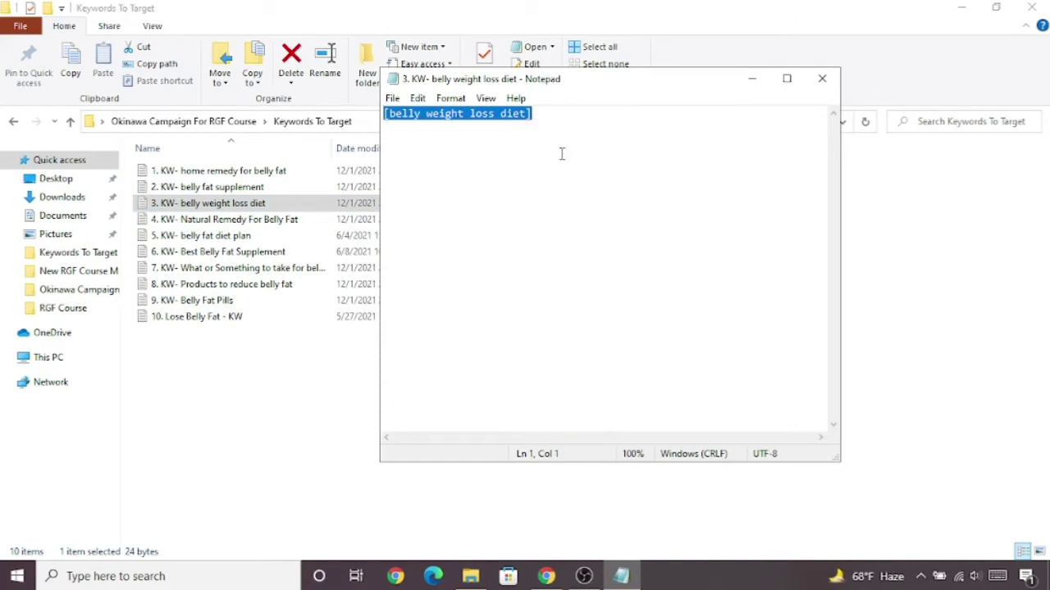
left_click(822, 78)
left_click(546, 575)
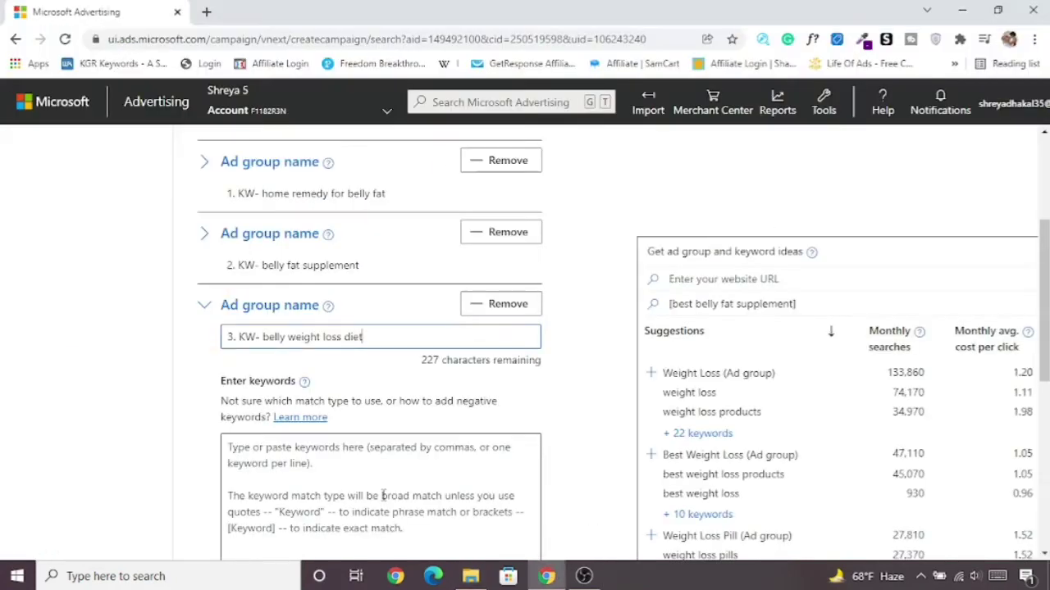
left_click(334, 480)
key("ctrl+v")
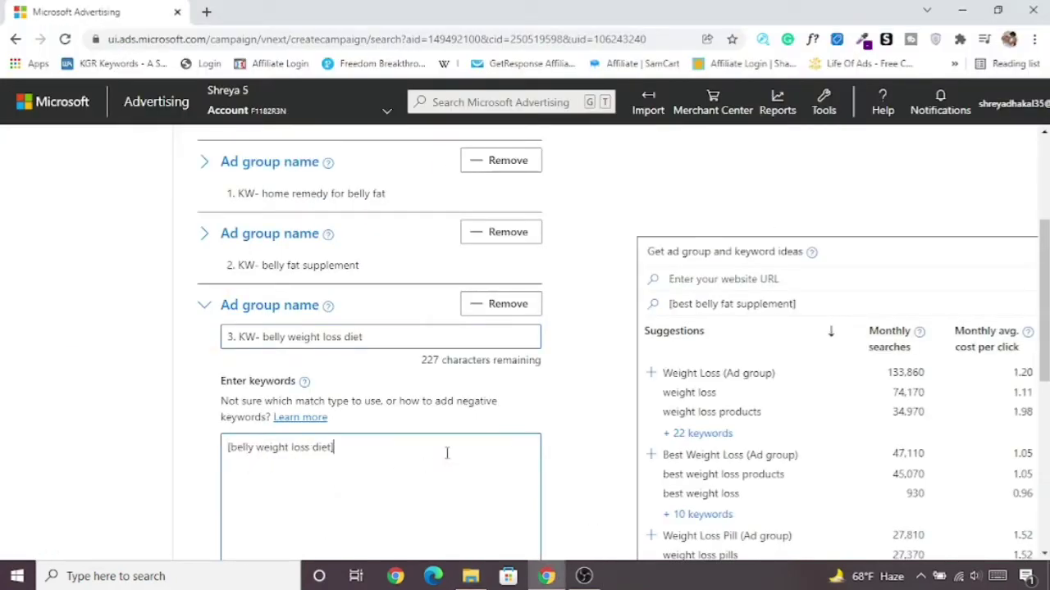
scroll(572, 391, "down", 5)
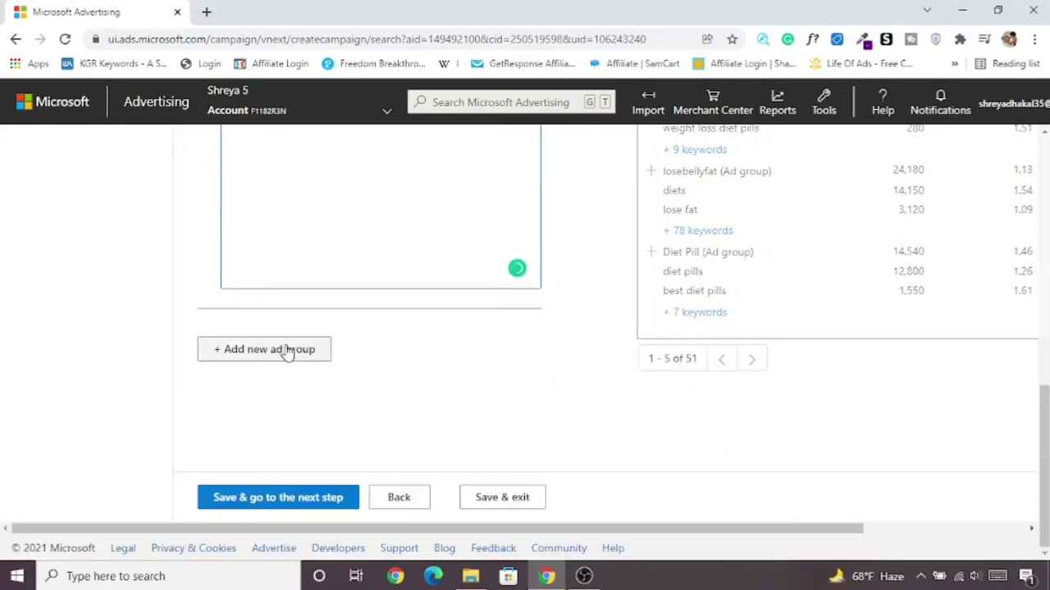
left_click(281, 351)
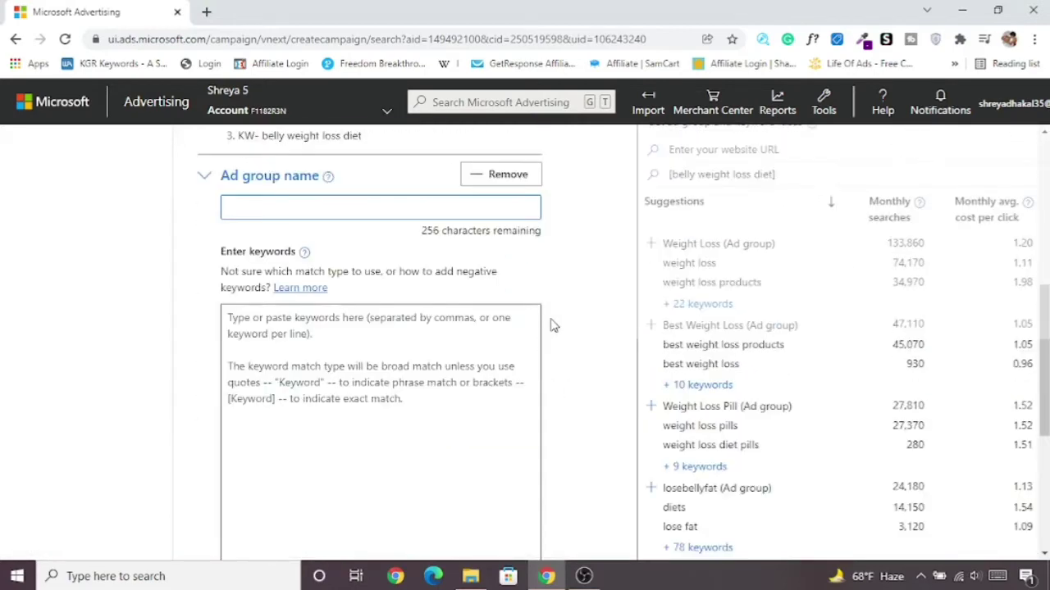
Name the fourth ad group '4. KW- Natural Remedy For Belly Fat' from its file name.
scroll(557, 341, "up", 2)
left_click(469, 576)
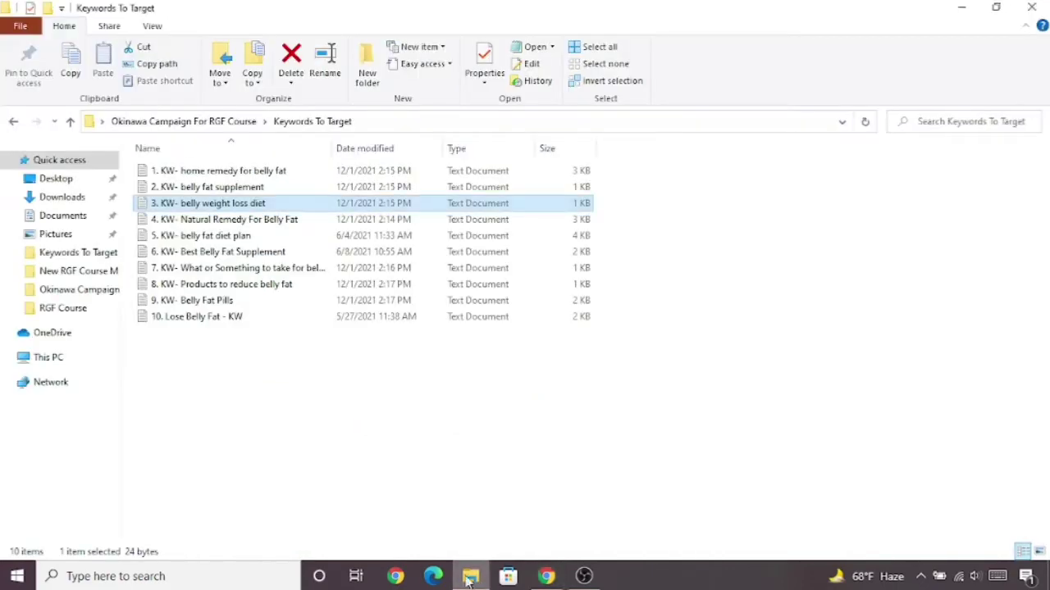
left_click(195, 219)
right_click(194, 220)
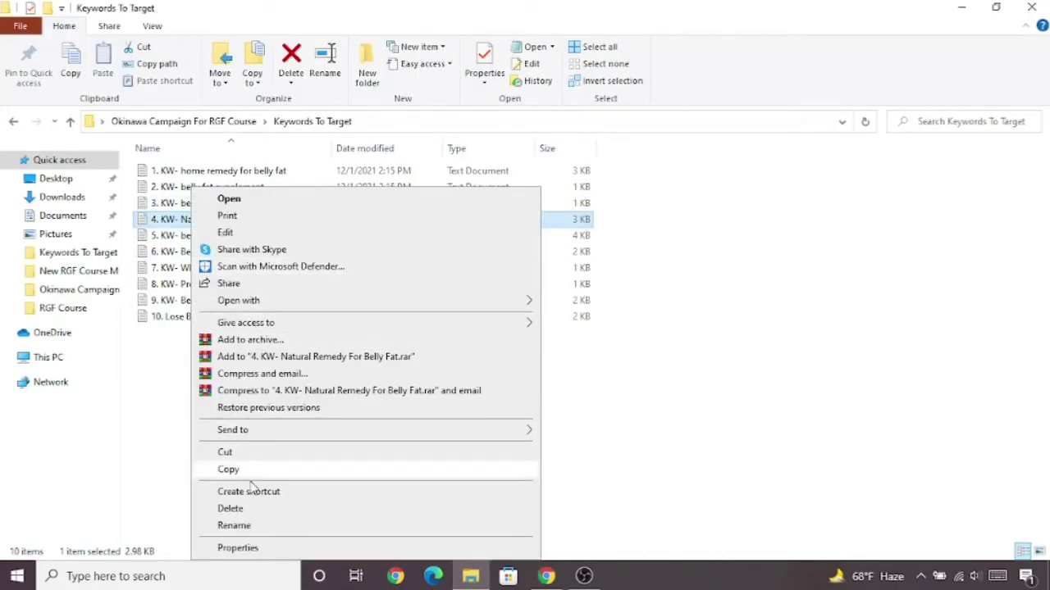
left_click(243, 526)
right_click(197, 220)
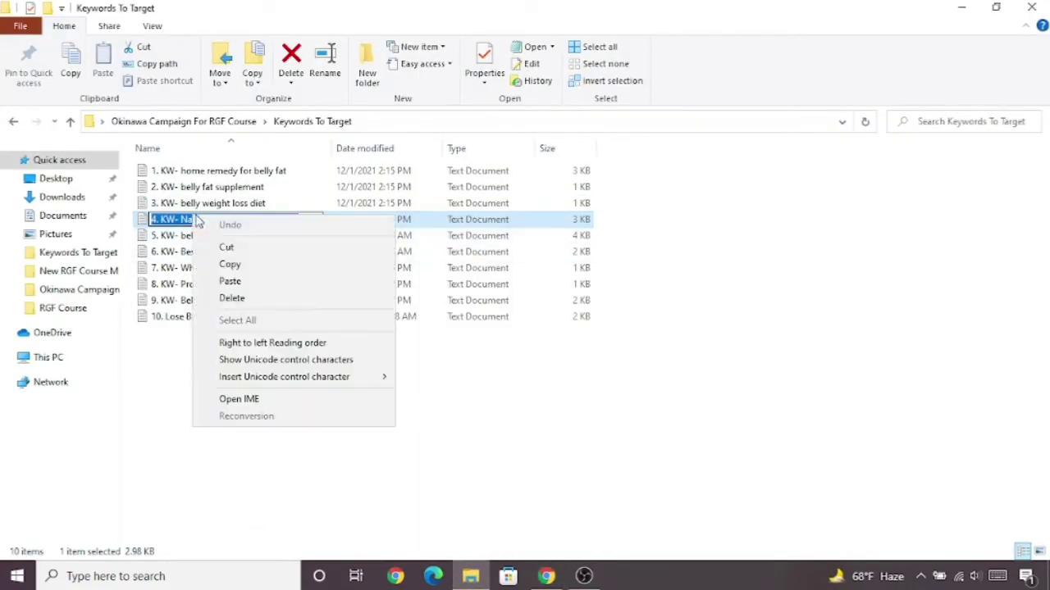
left_click(230, 264)
left_click(545, 575)
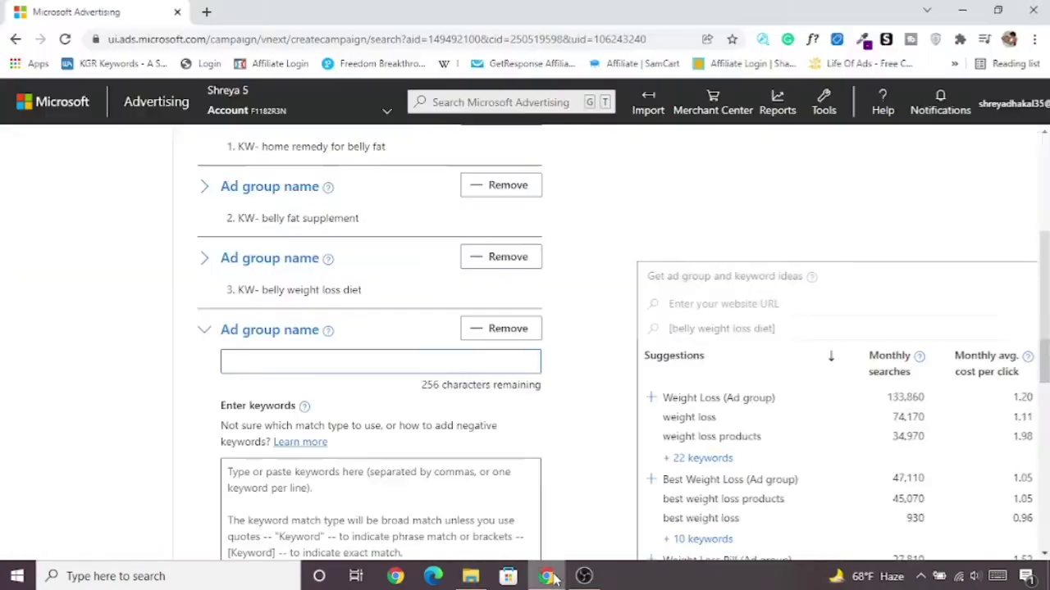
left_click(268, 363)
key("ctrl+v")
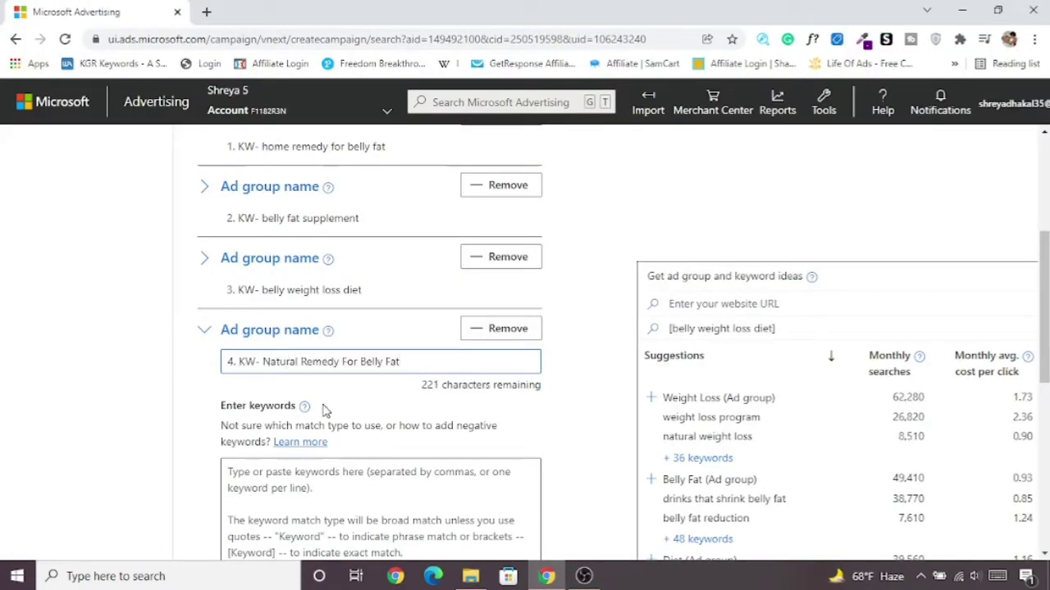
Paste file 4's full exact-match keyword list into the fourth group, then close Notepad.
left_click(470, 576)
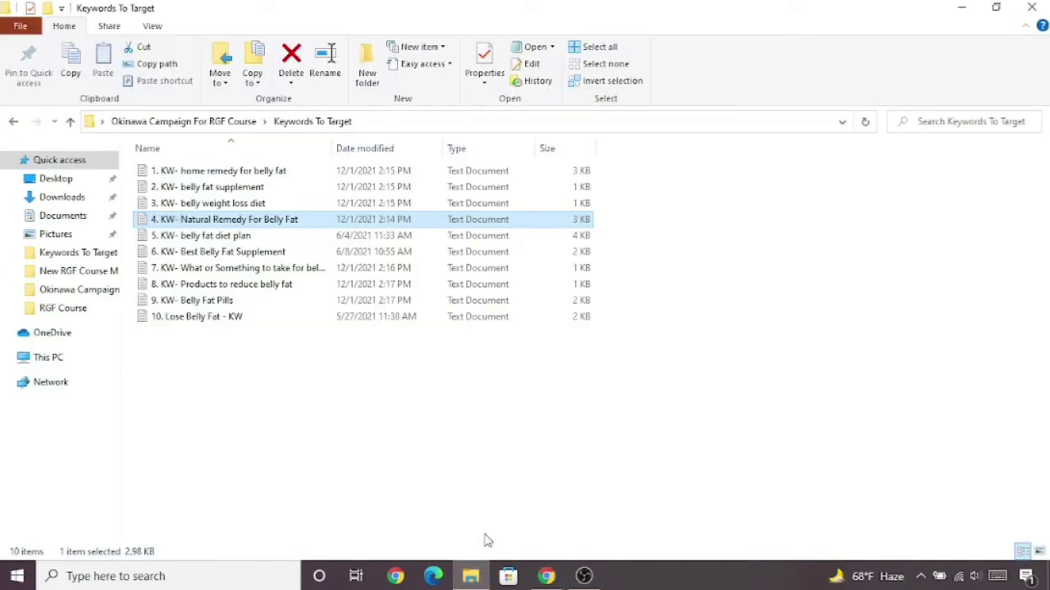
double_click(318, 227)
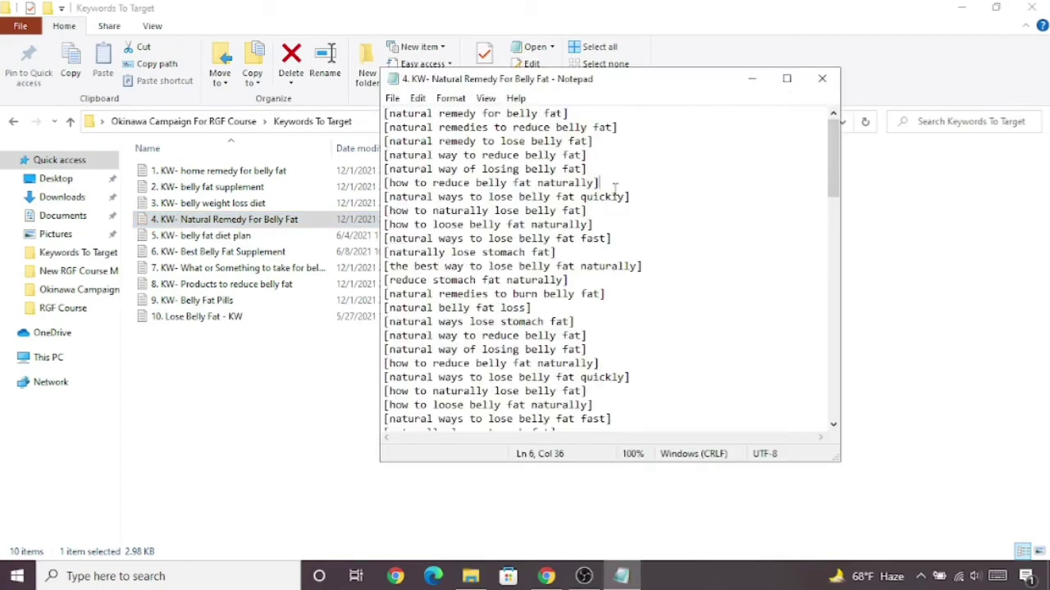
key("ctrl+a")
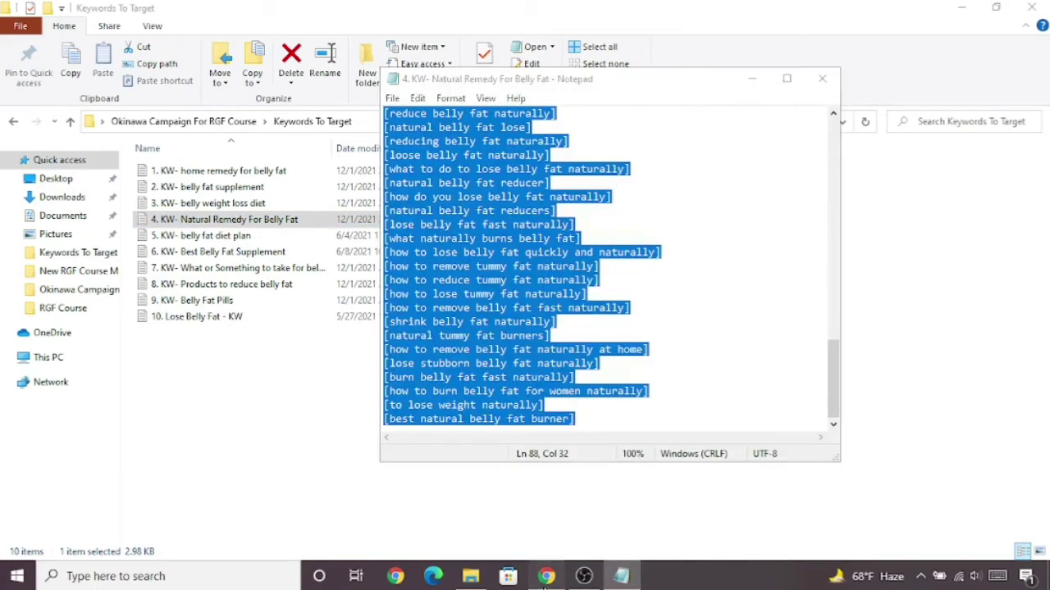
left_click(546, 576)
key("ctrl+v")
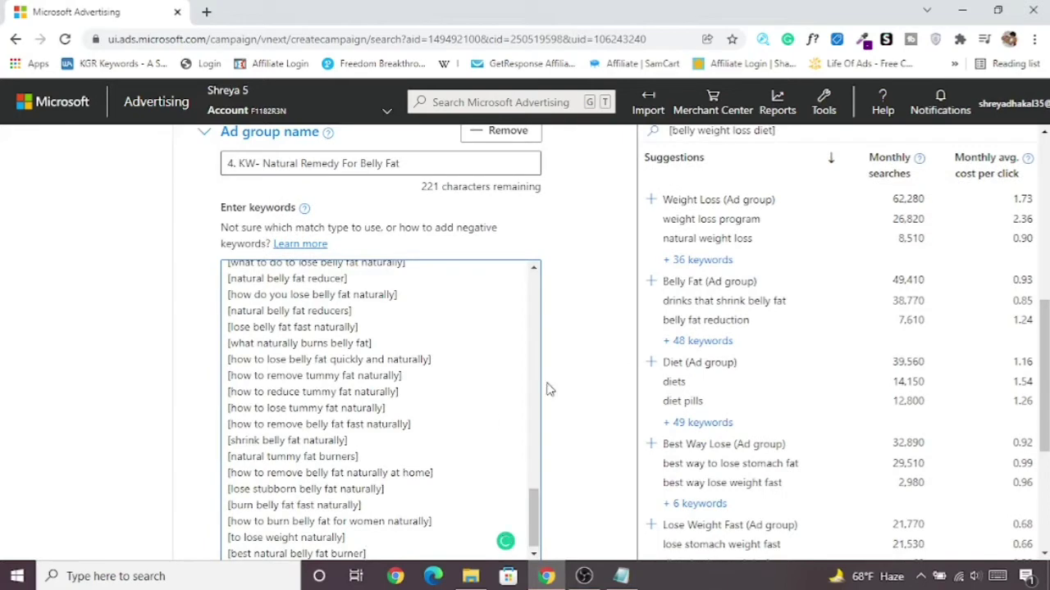
scroll(555, 344, "down", 3)
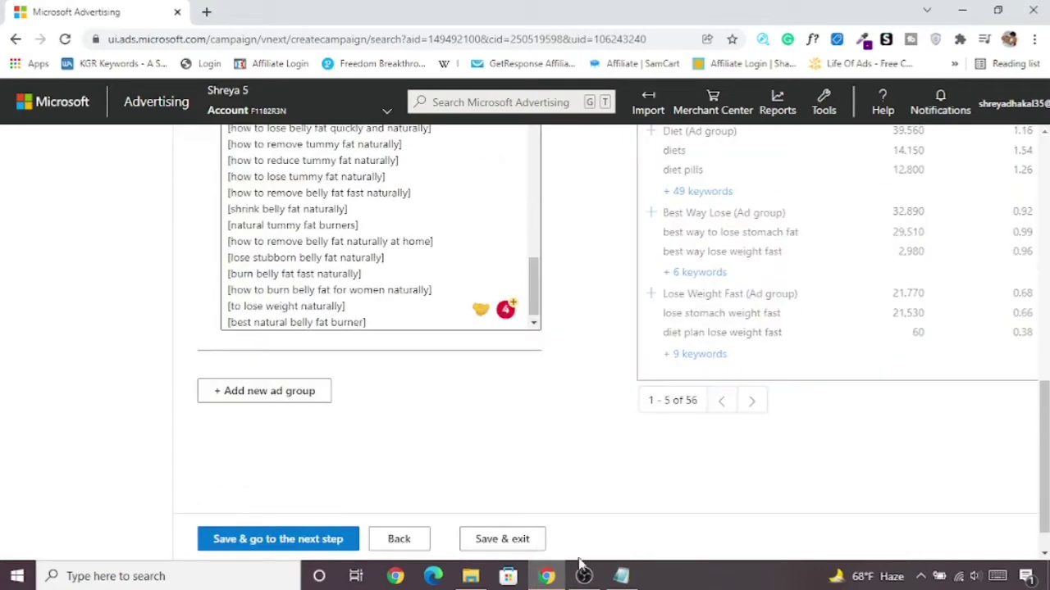
mouse_move(621, 574)
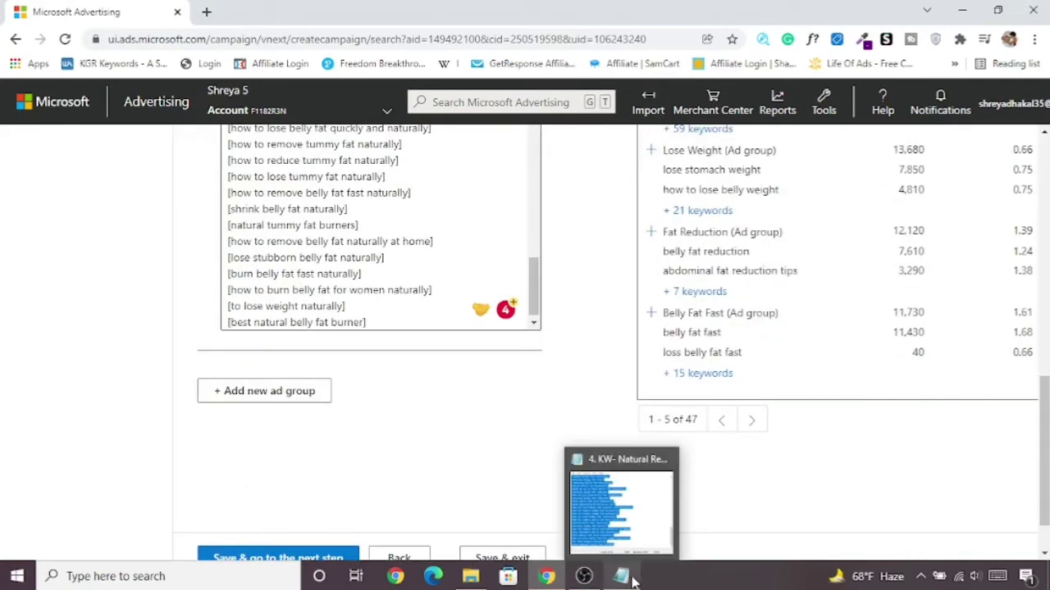
left_click(666, 460)
Add a fifth ad group named '5. KW- belly fat diet plan' from file 5's name.
left_click(264, 393)
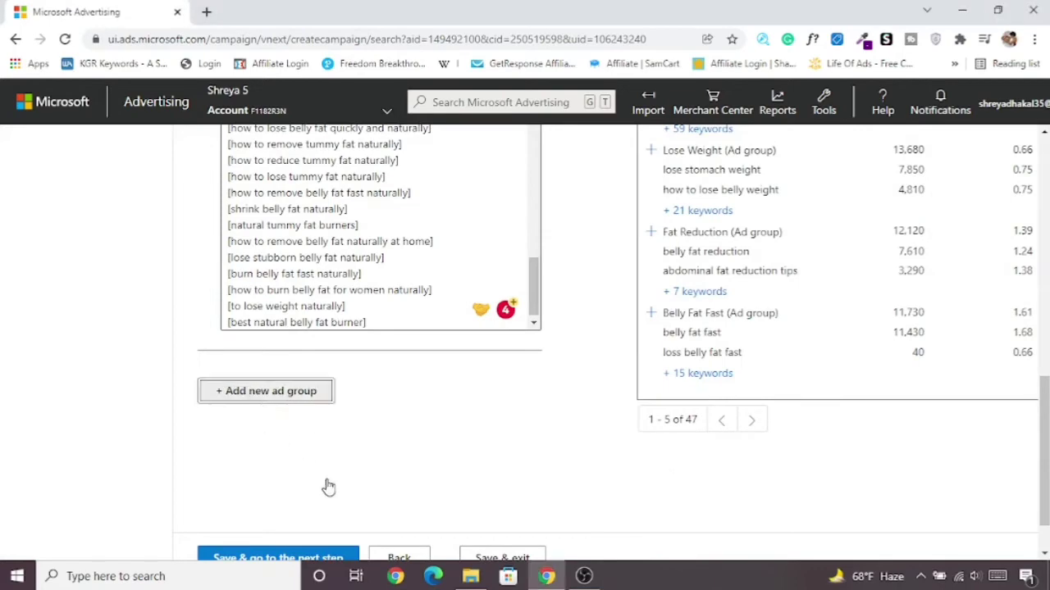
left_click(470, 576)
left_click(221, 238)
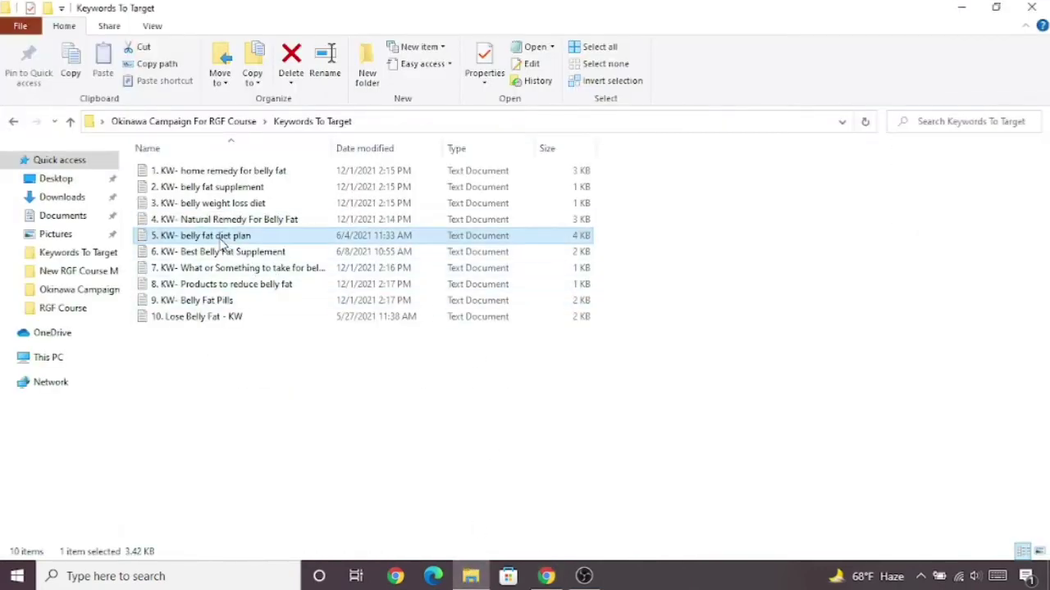
right_click(214, 236)
left_click(272, 525)
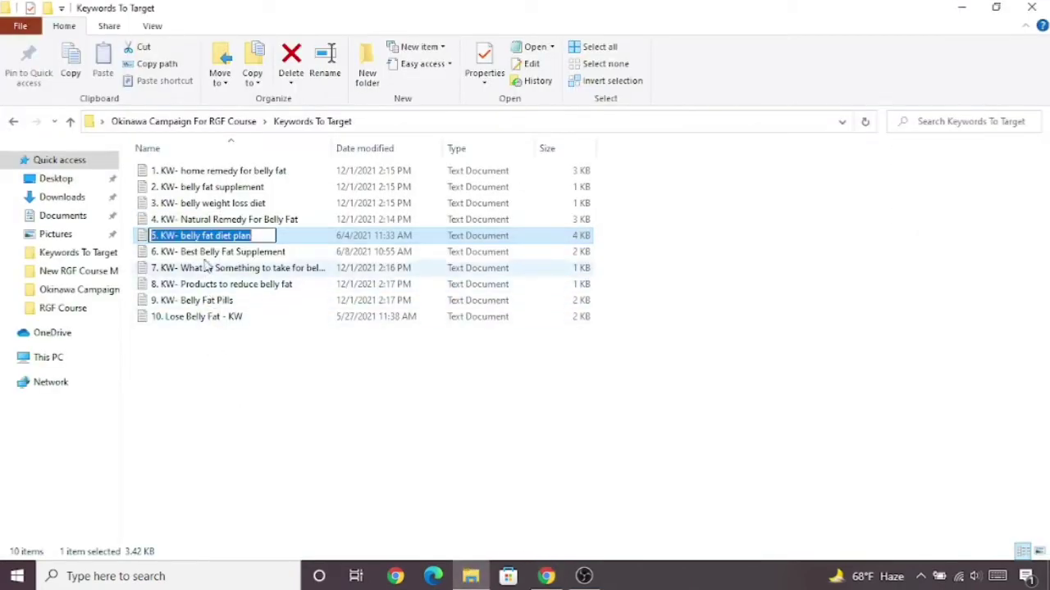
right_click(203, 233)
left_click(226, 282)
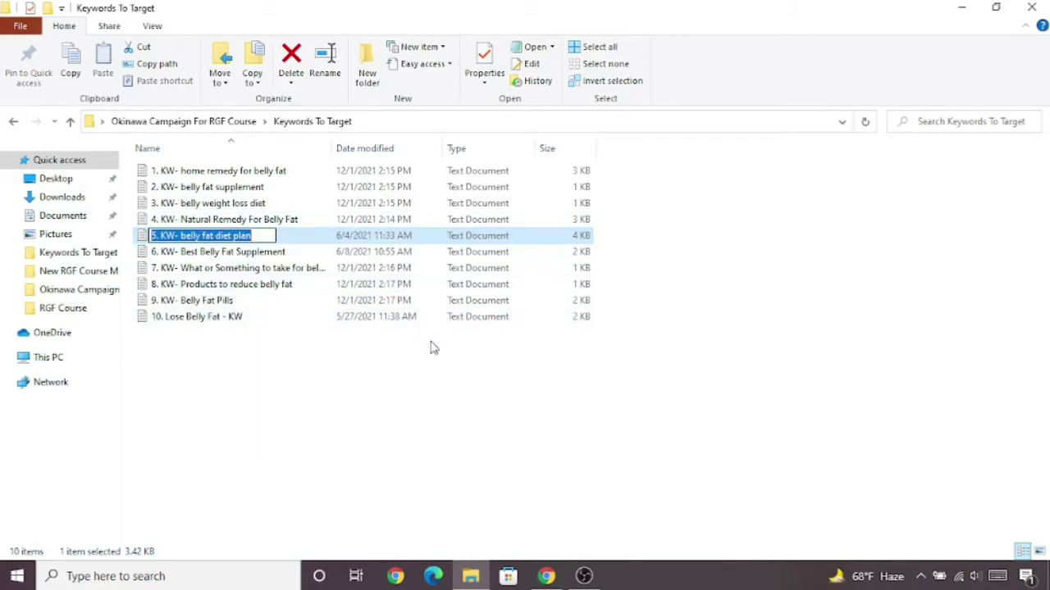
left_click(546, 576)
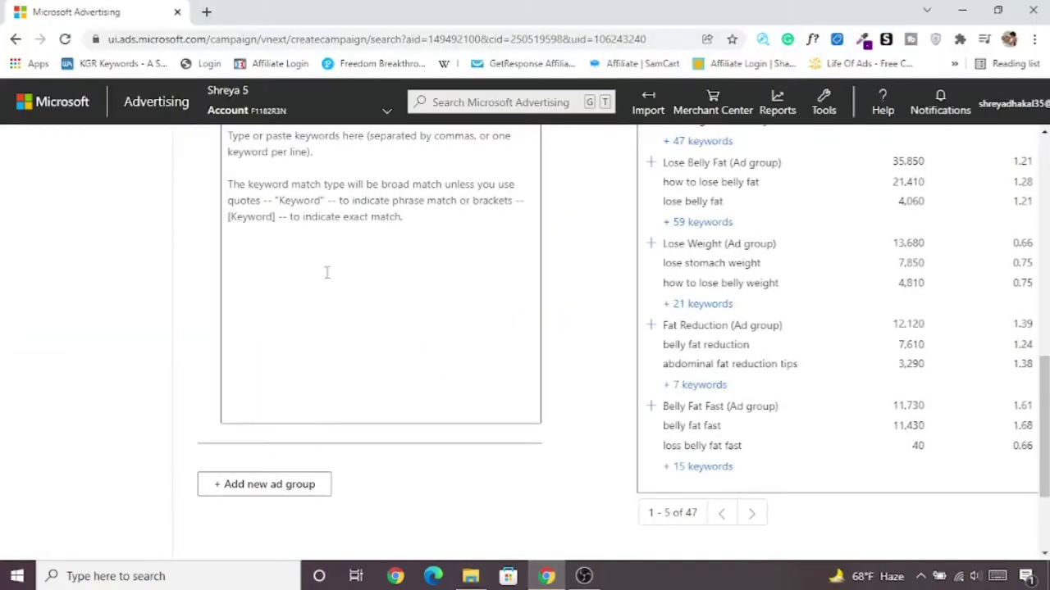
scroll(326, 272, "up", 2)
key("ctrl+v")
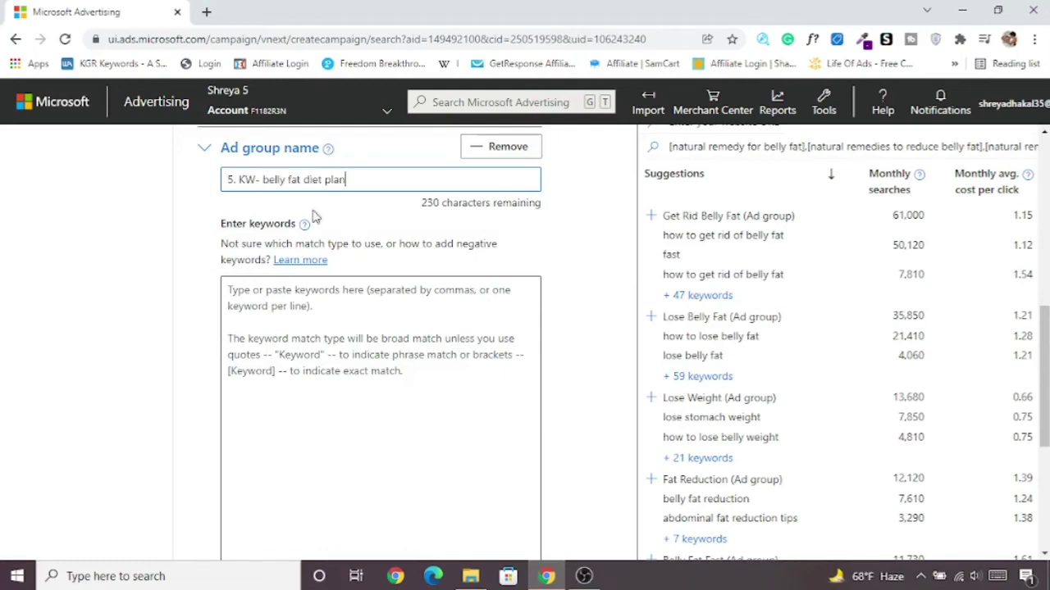
Paste the diet-plan file's bracketed keywords into the fifth group's keyword box.
left_click(470, 576)
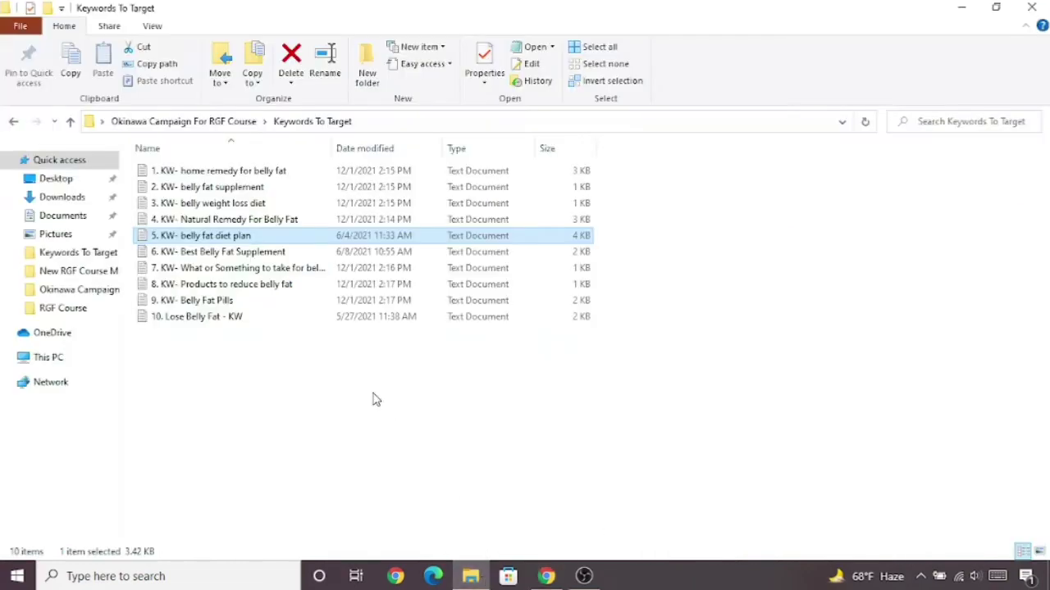
double_click(304, 243)
key("ctrl+a")
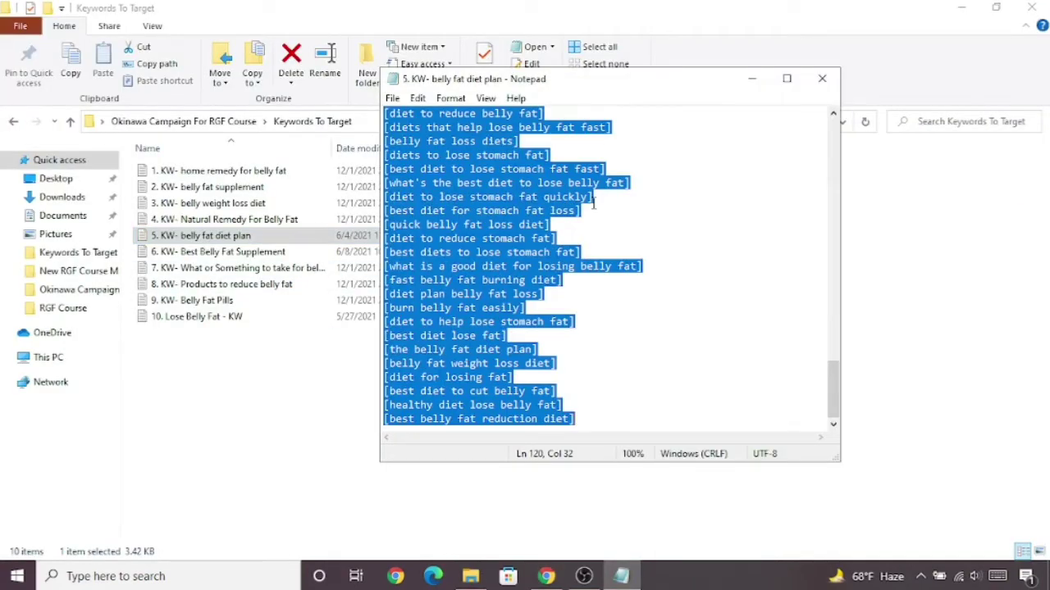
left_click(545, 575)
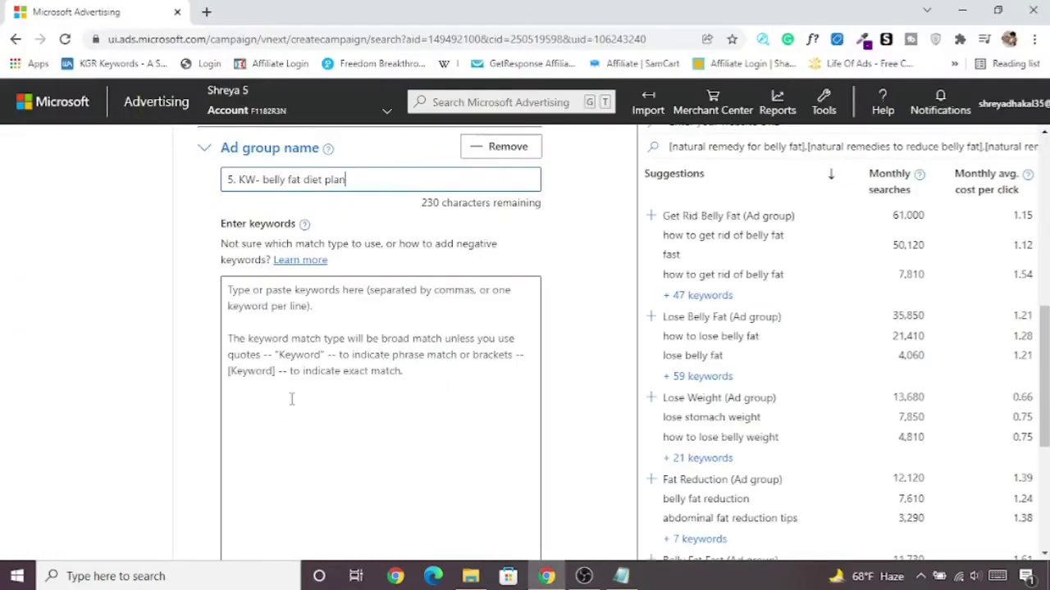
key("ctrl+v")
scroll(546, 310, "down", 3)
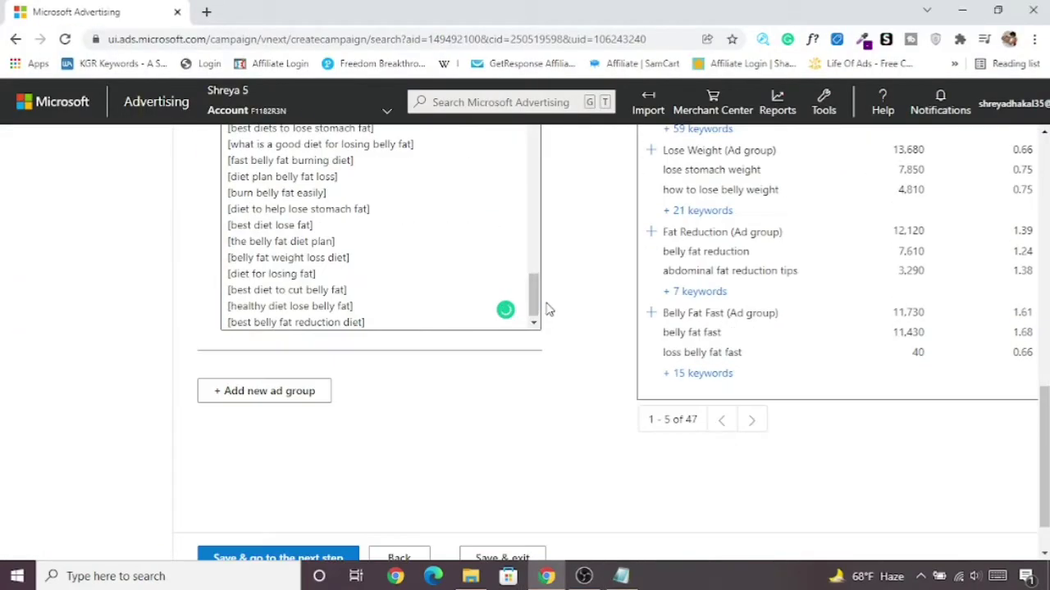
Add ad group 6 and name it '6. KW- Best Belly Fat Supplement', copied from the keyword file's name.
left_click(309, 392)
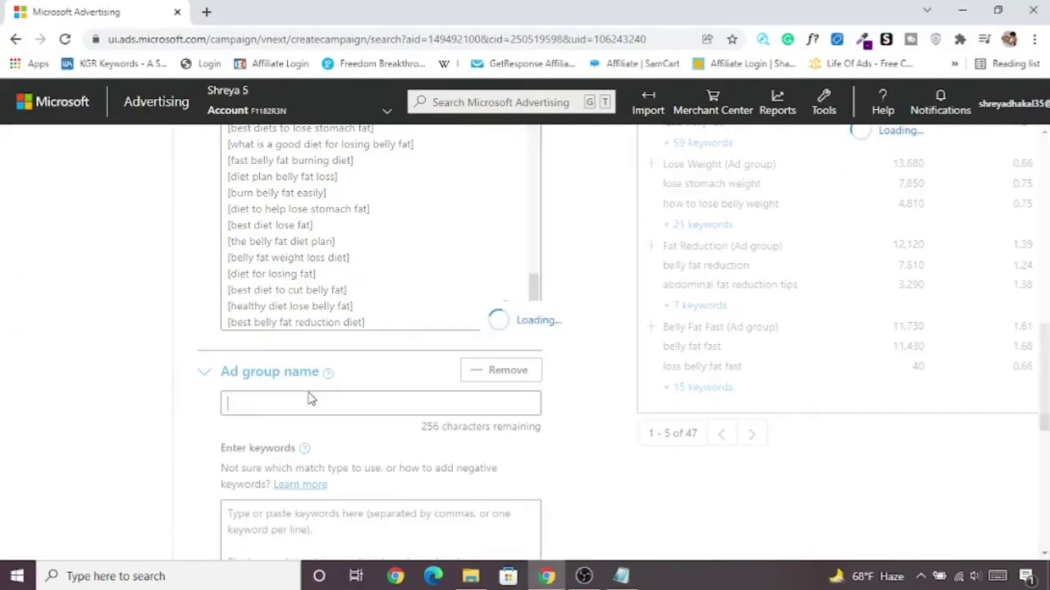
scroll(310, 398, "down", 4)
left_click(470, 575)
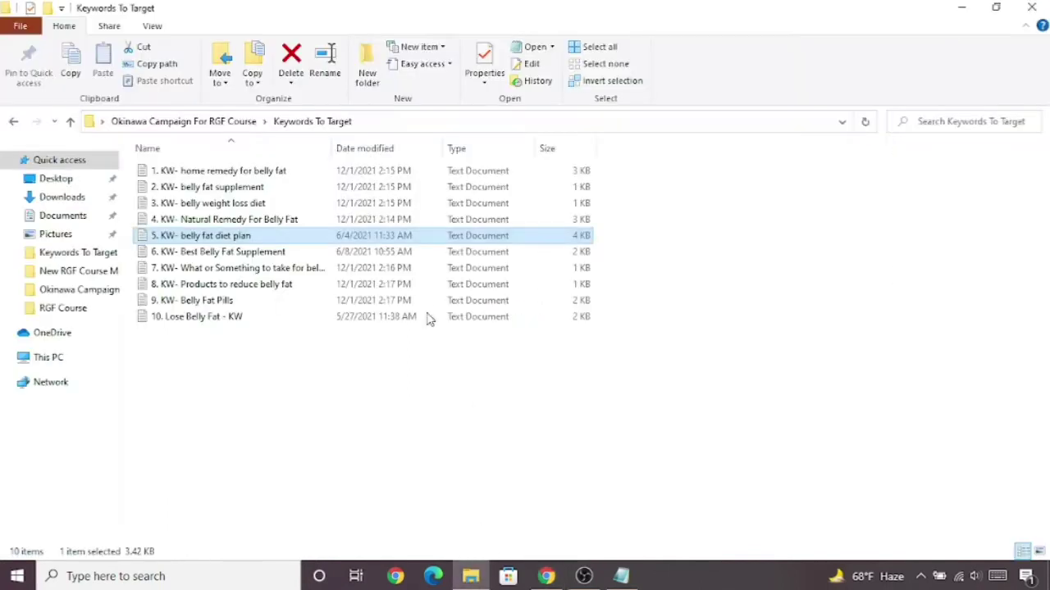
right_click(325, 253)
left_click(223, 252)
right_click(223, 252)
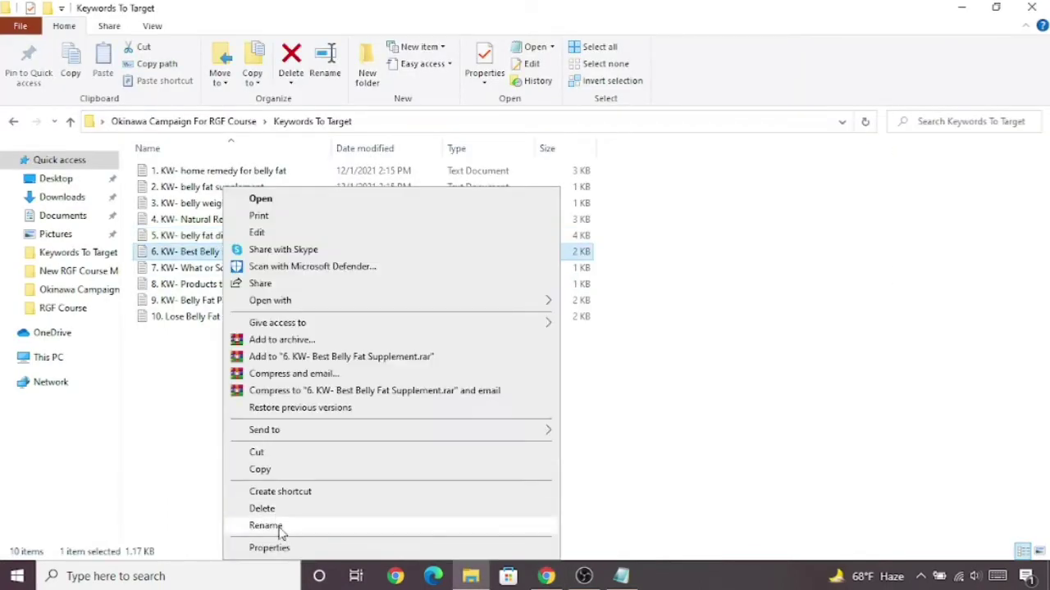
left_click(265, 525)
right_click(209, 248)
left_click(262, 300)
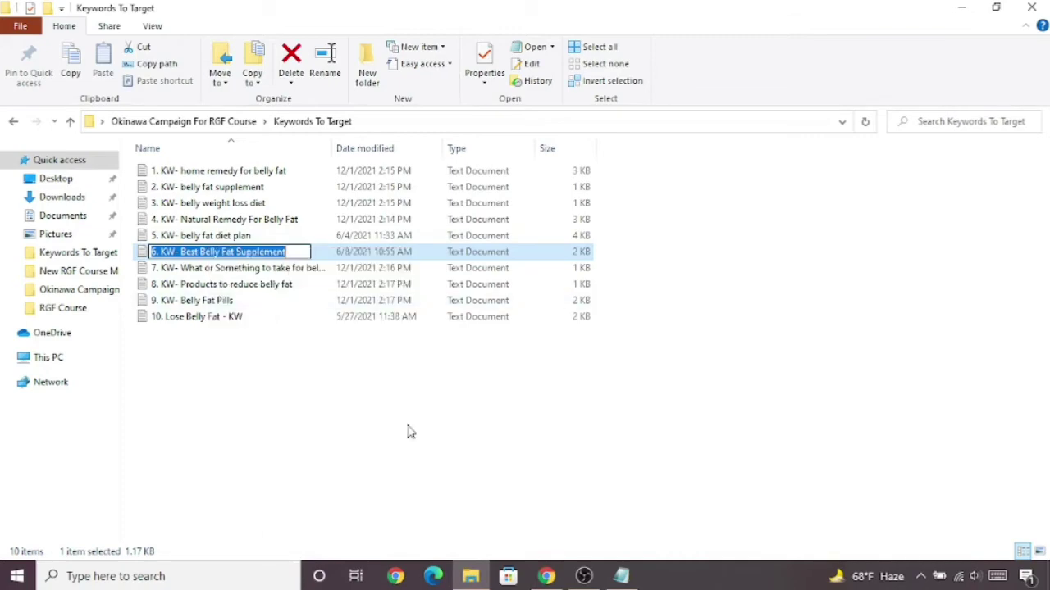
left_click(546, 576)
scroll(349, 271, "up", 2)
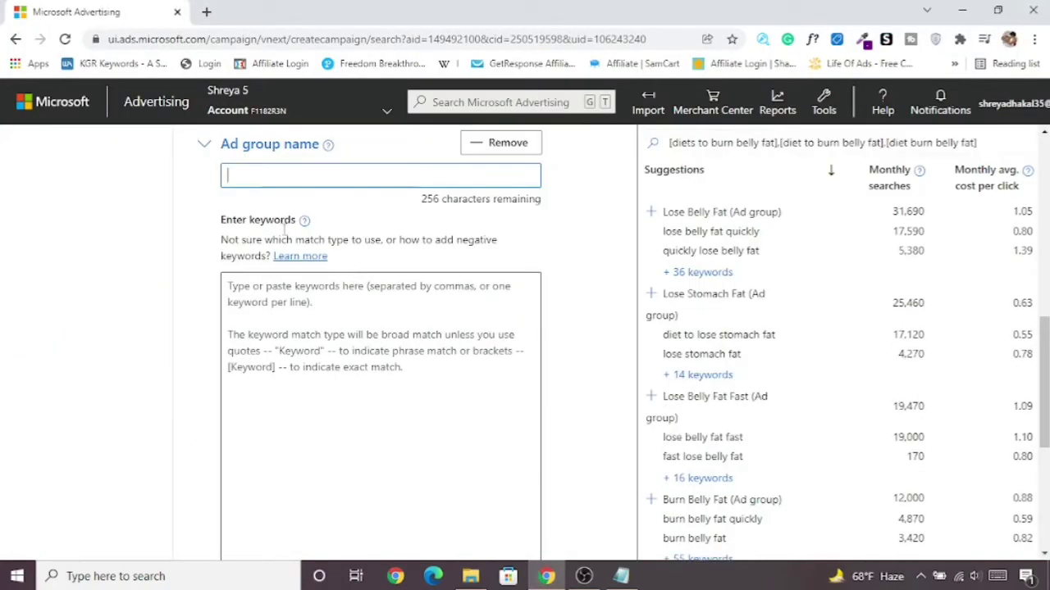
key("ctrl+v")
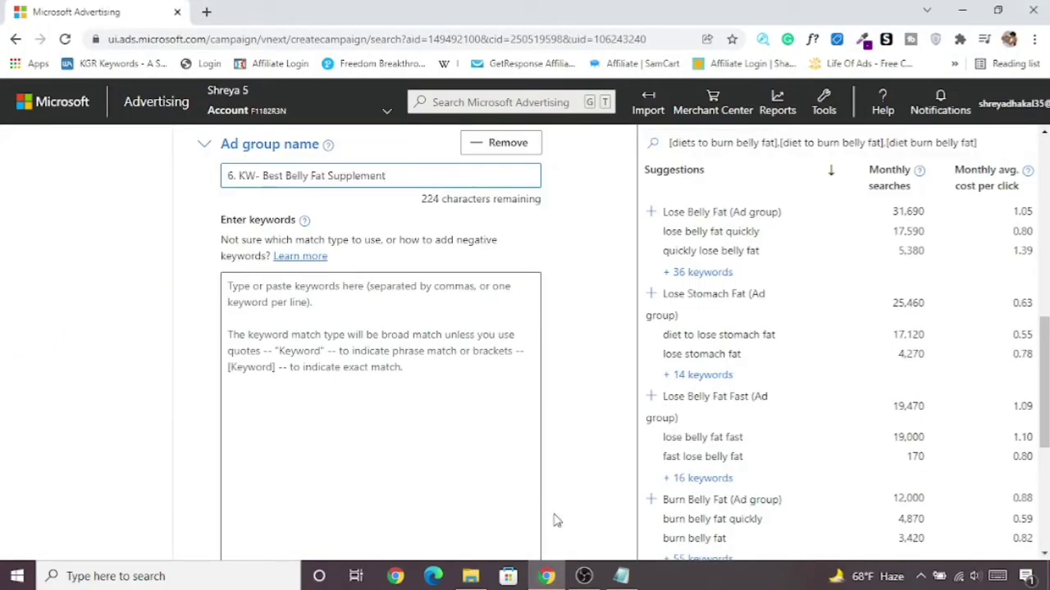
Paste the supplement file's bracketed keywords into ad group 6, then add another ad group.
left_click(470, 576)
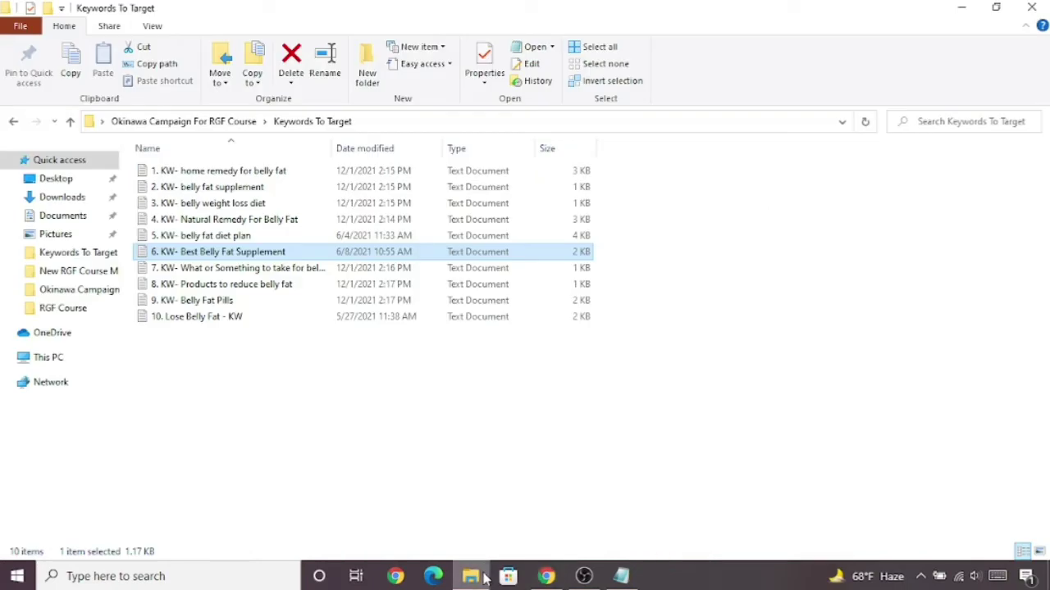
double_click(273, 255)
key("ctrl+a")
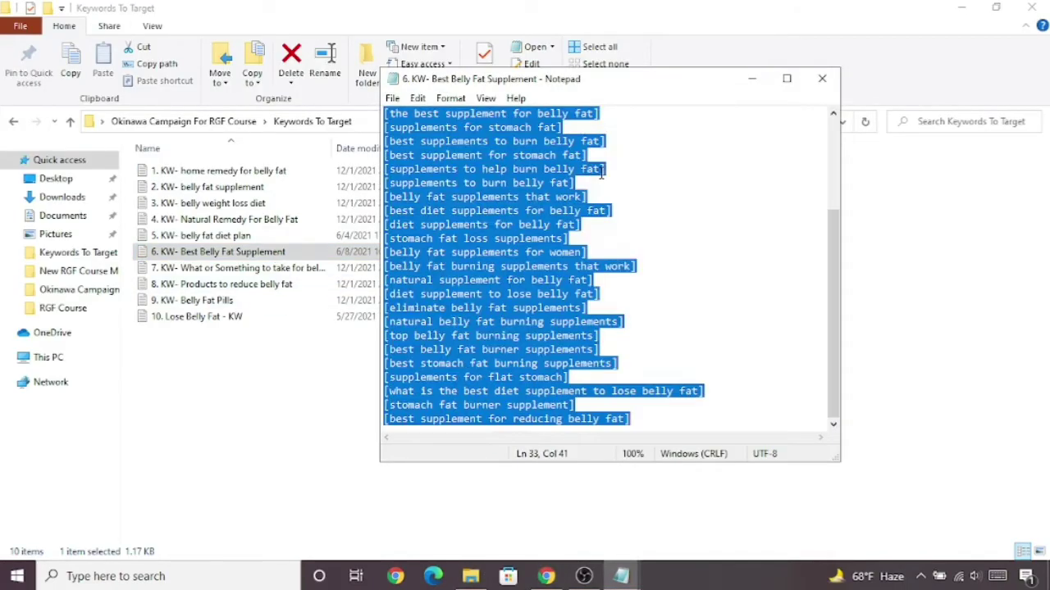
left_click(546, 576)
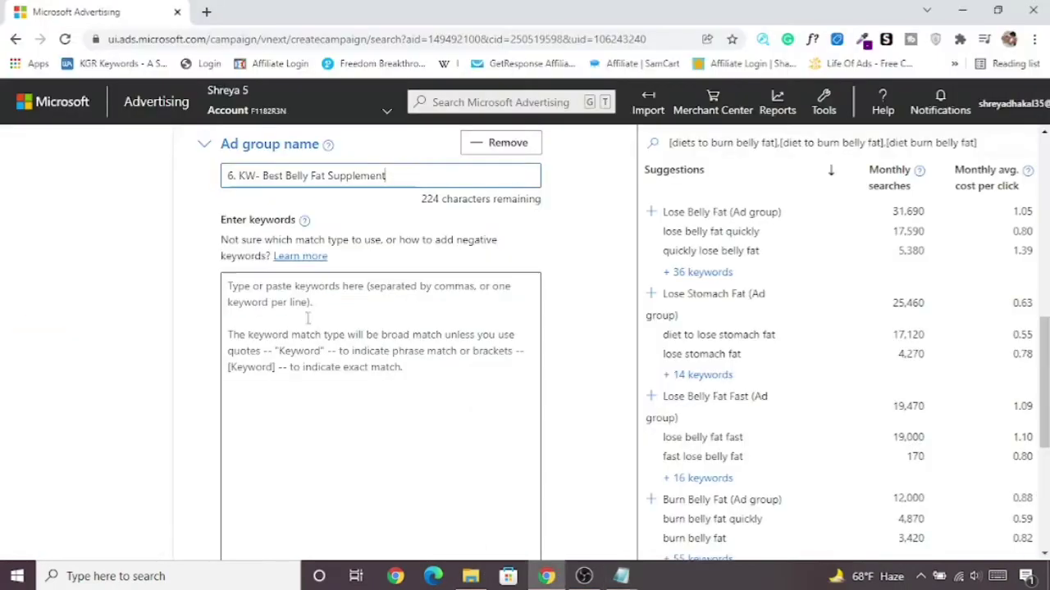
left_click(309, 310)
key("ctrl+v")
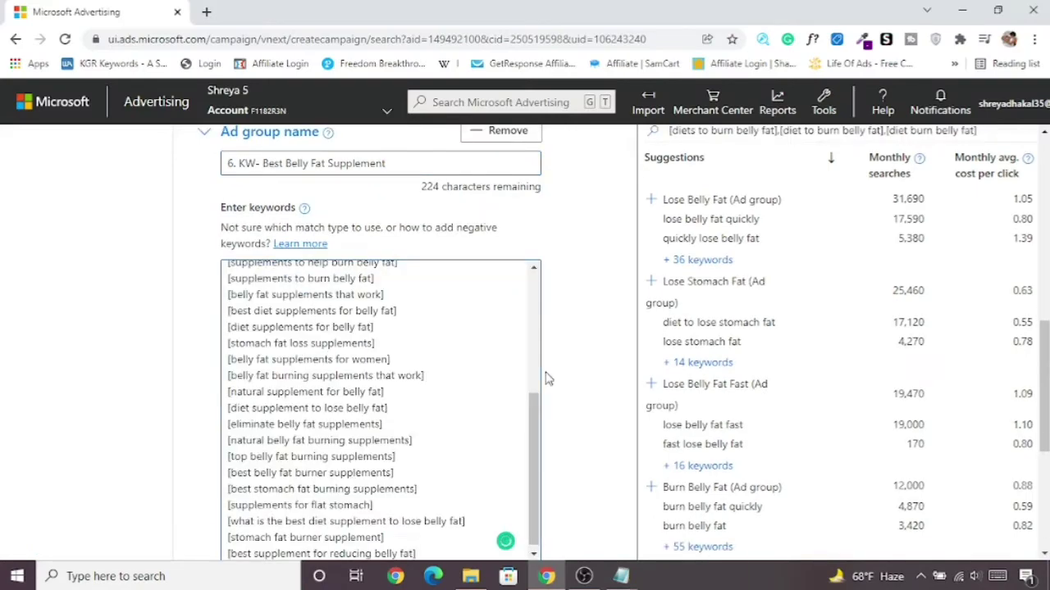
scroll(548, 379, "down", 5)
left_click(260, 328)
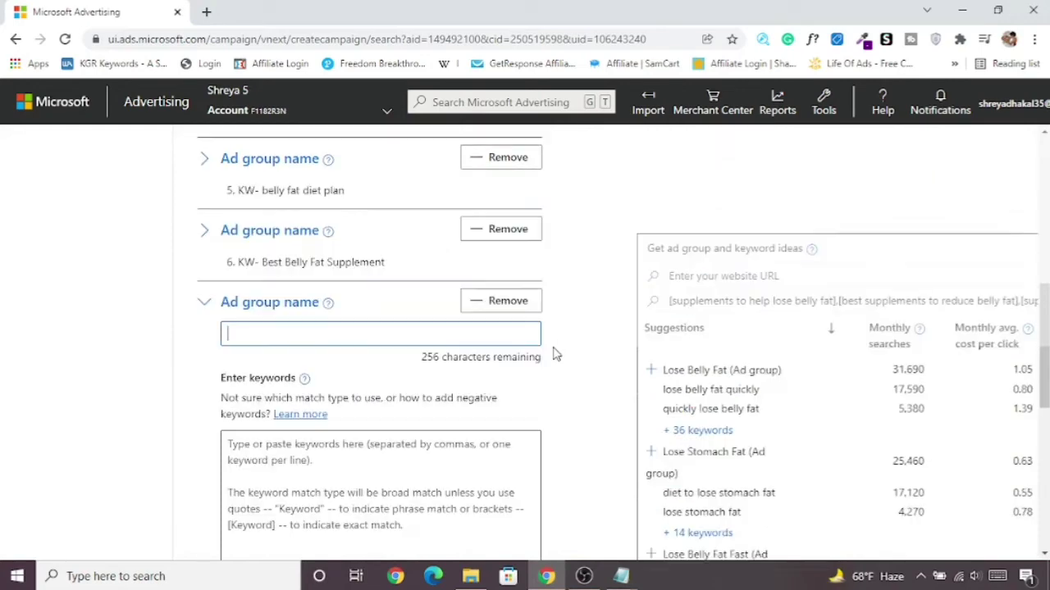
Name ad group 7 '7. KW- What or Something to take for belly fat' from file 7's name.
left_click(469, 575)
left_click(201, 271)
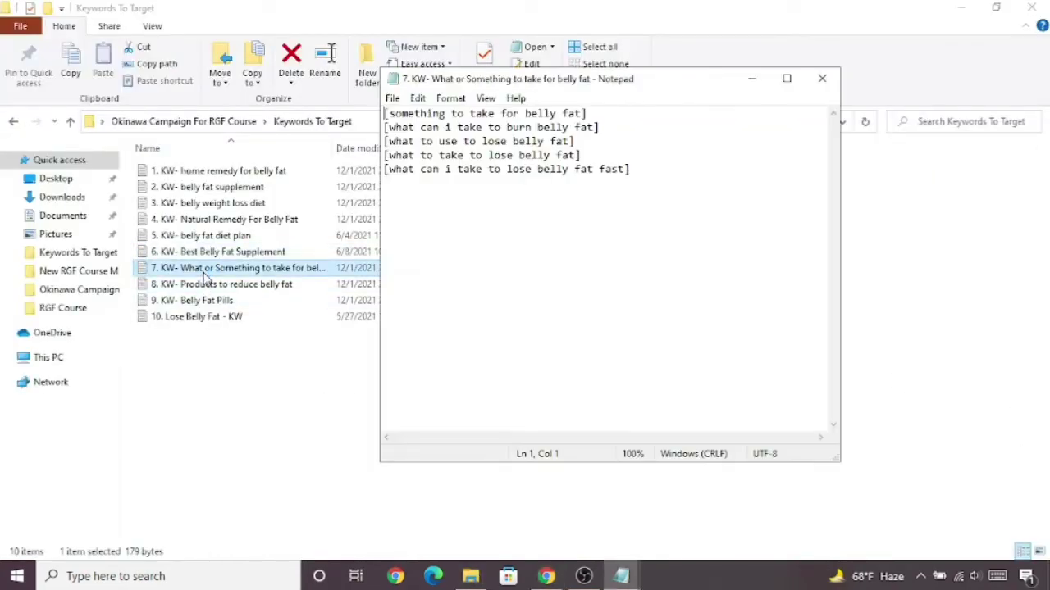
left_click(823, 76)
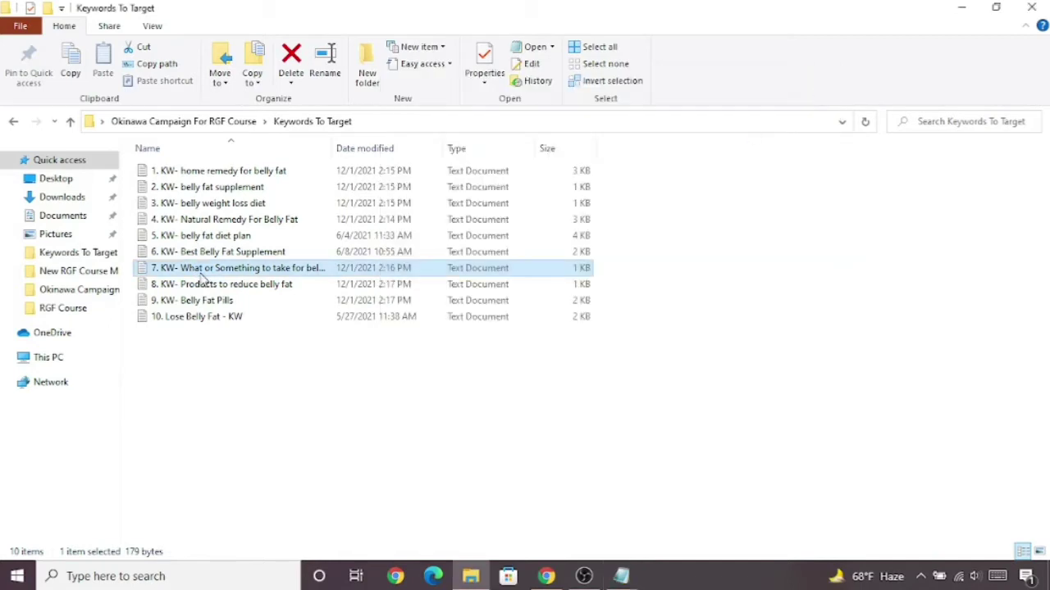
right_click(201, 279)
left_click(268, 527)
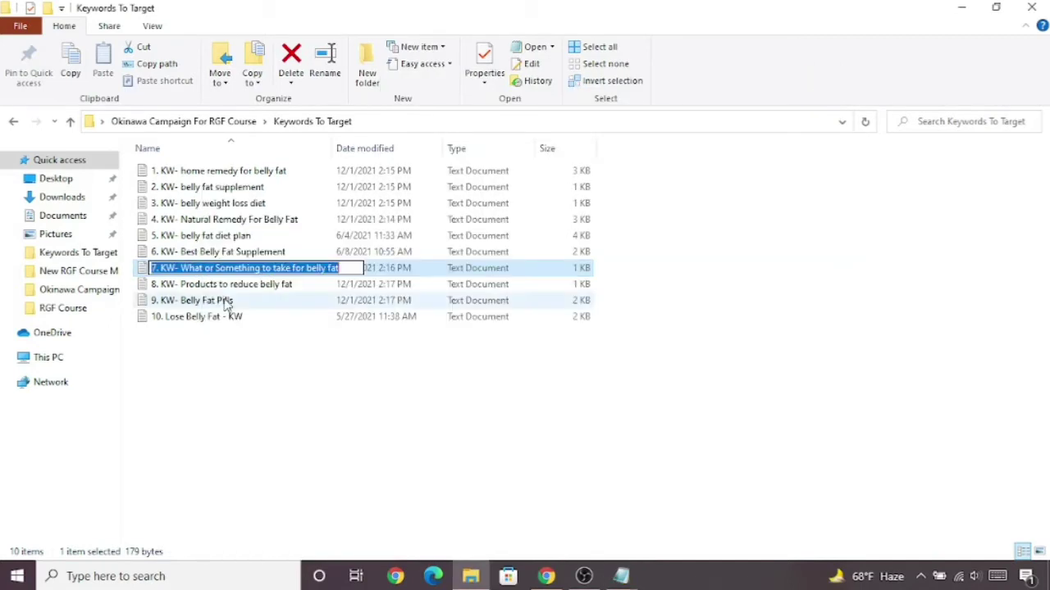
right_click(215, 269)
left_click(256, 320)
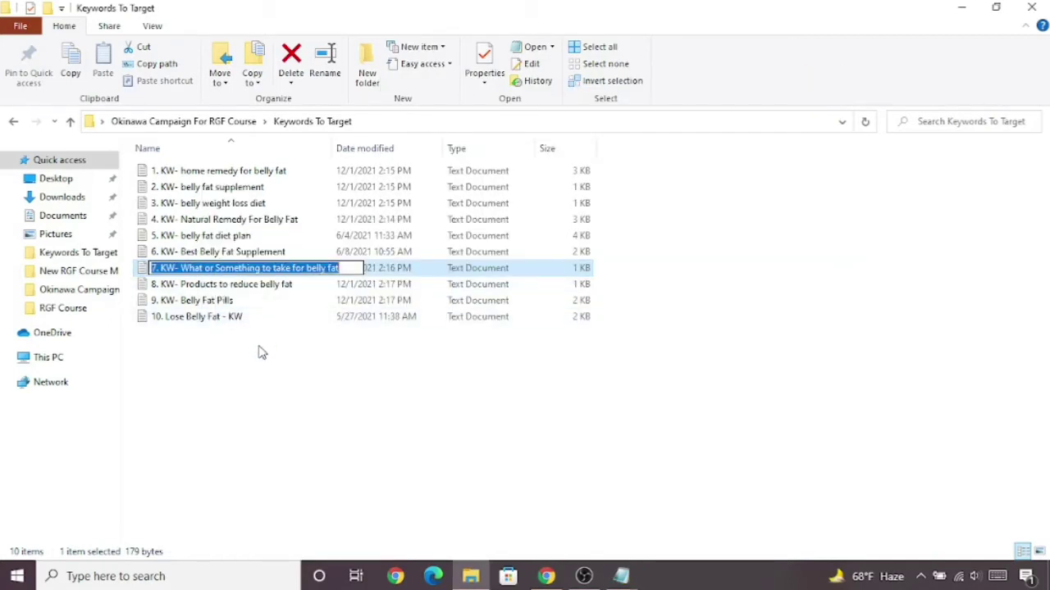
left_click(259, 353)
double_click(238, 269)
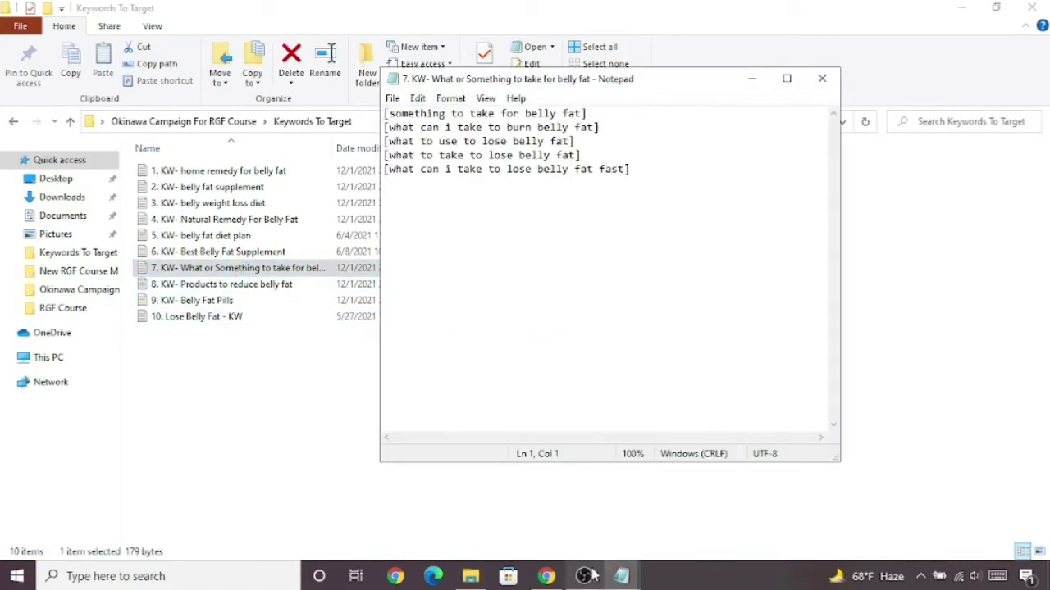
left_click(545, 576)
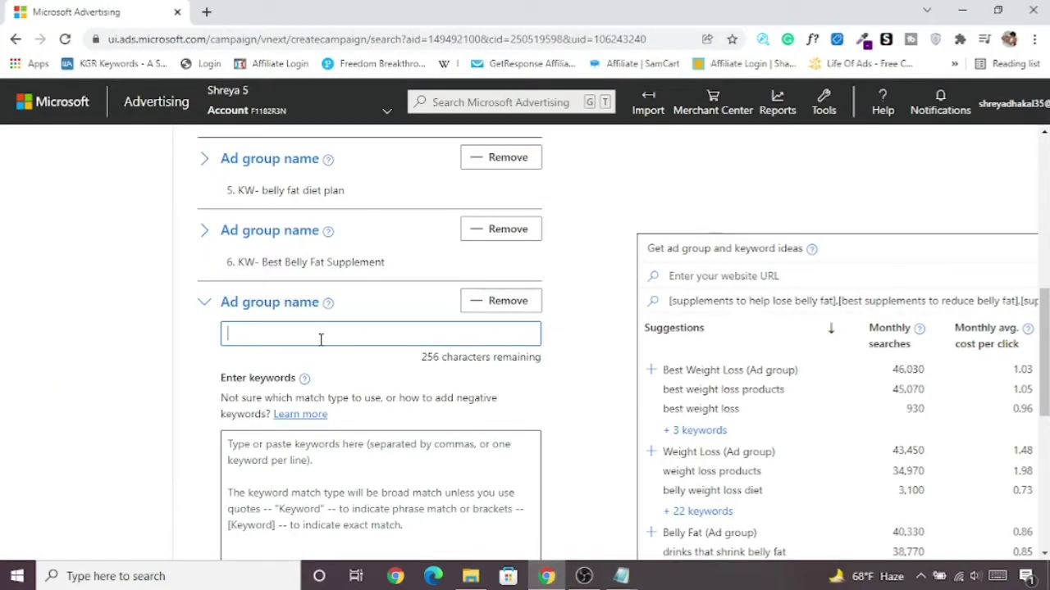
key("ctrl+v")
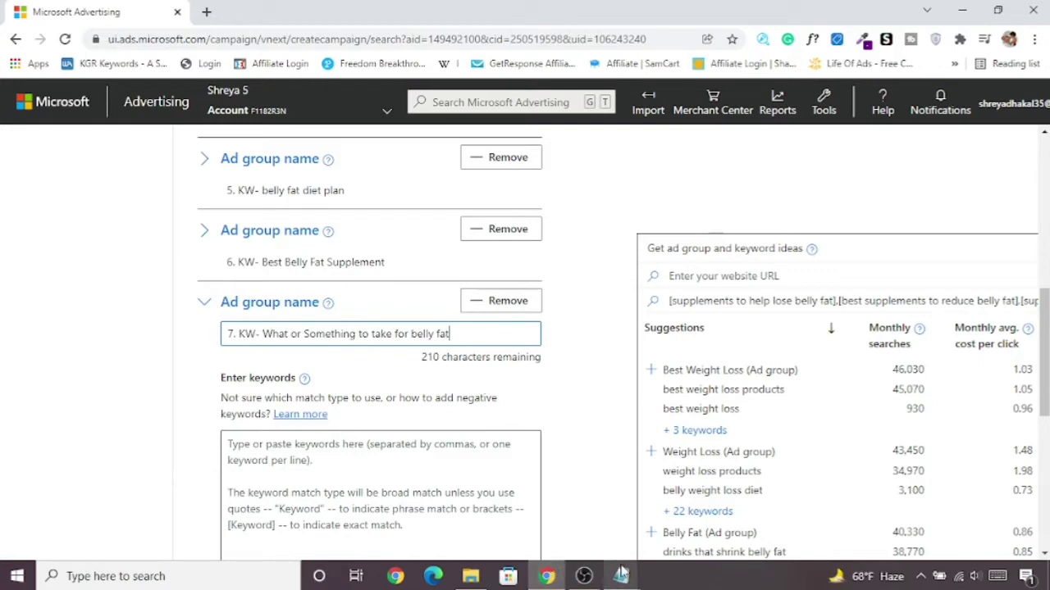
Paste file 7's five bracketed keywords into ad group 7, then add another ad group.
mouse_move(621, 576)
left_click(548, 462)
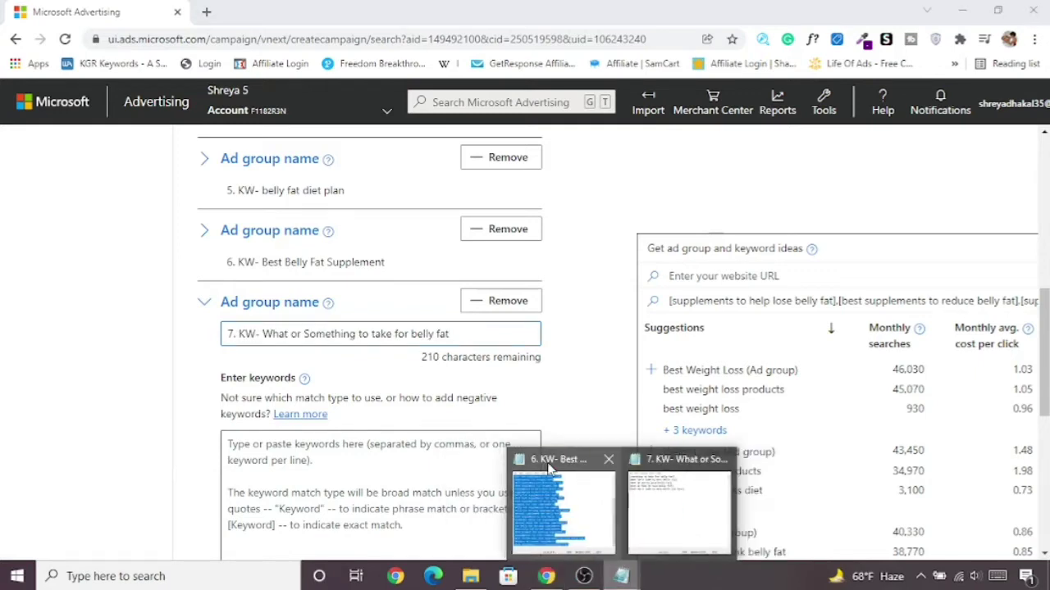
left_click(607, 460)
left_click(623, 500)
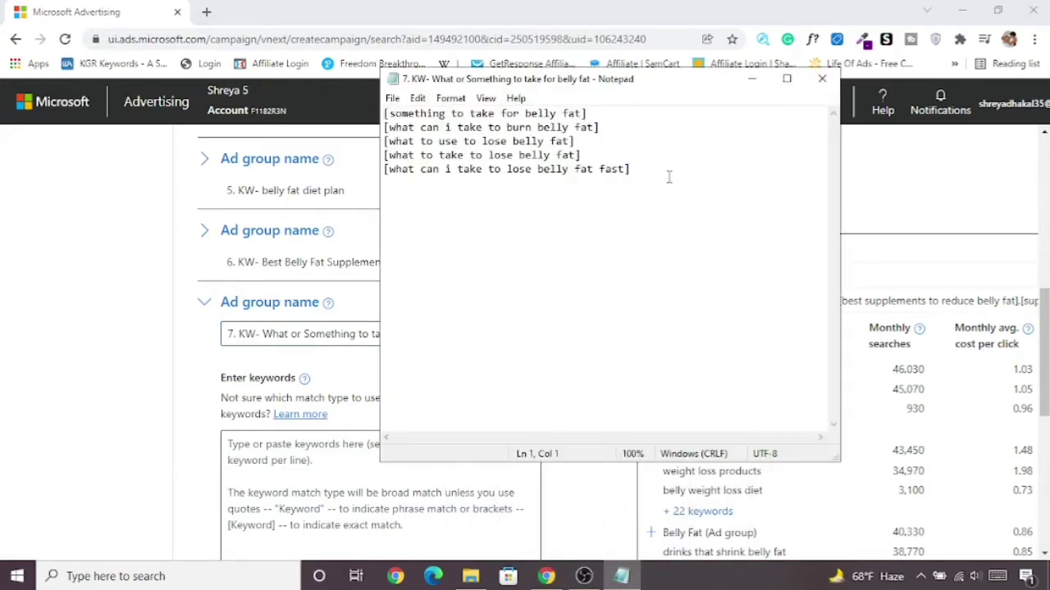
left_click_drag(669, 176, 384, 113)
right_click(404, 118)
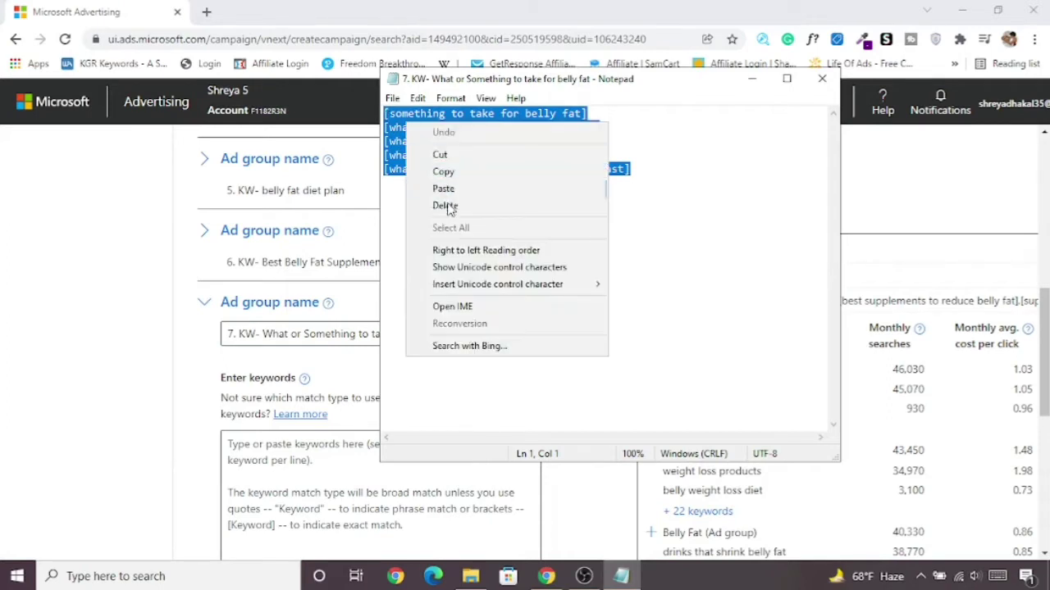
left_click(450, 171)
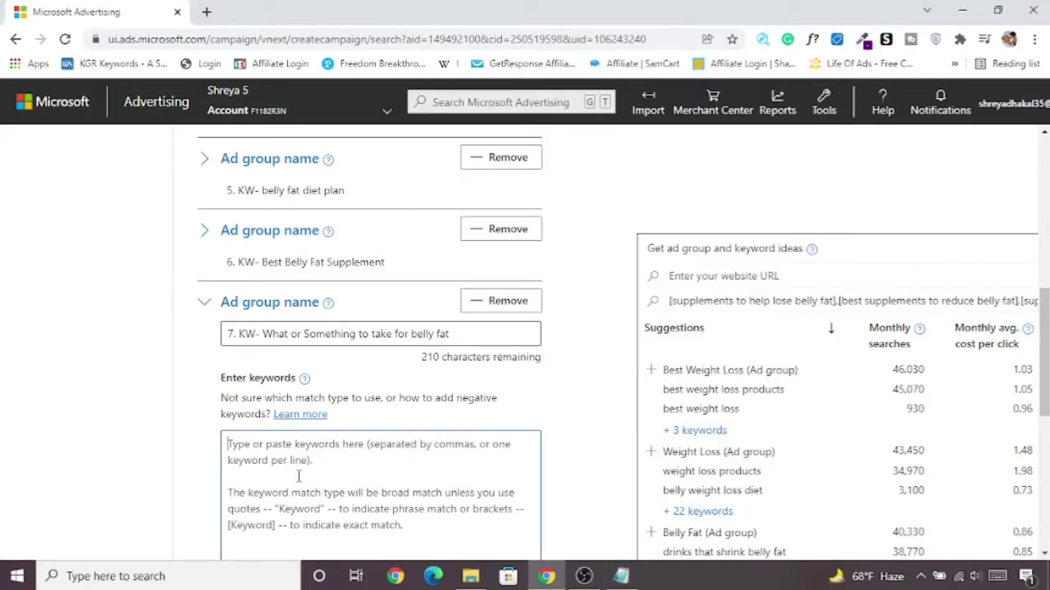
key("ctrl+v")
scroll(560, 372, "down", 1)
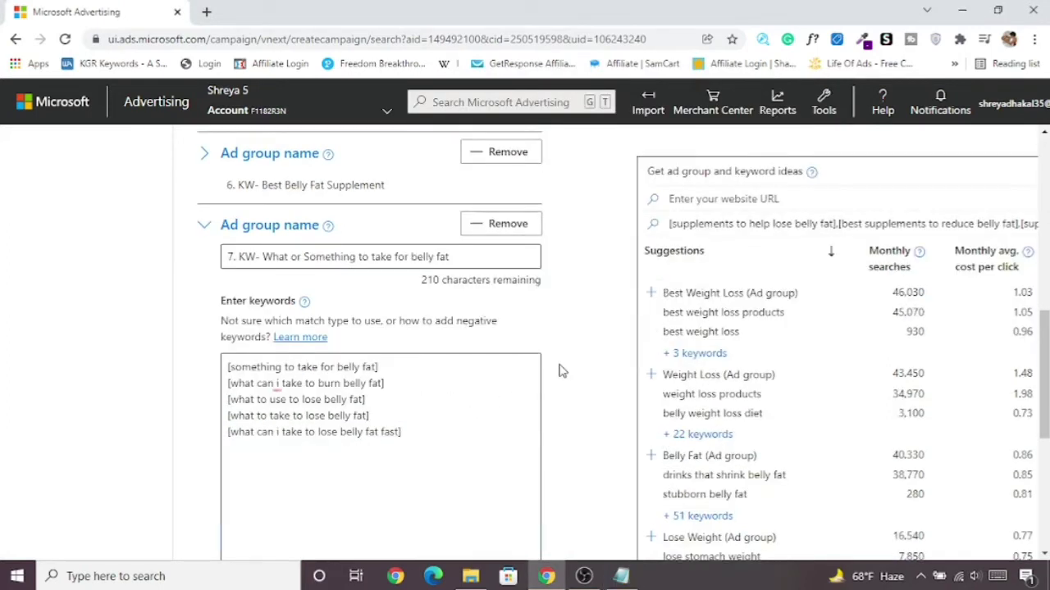
scroll(560, 371, "down", 2)
scroll(558, 368, "down", 1)
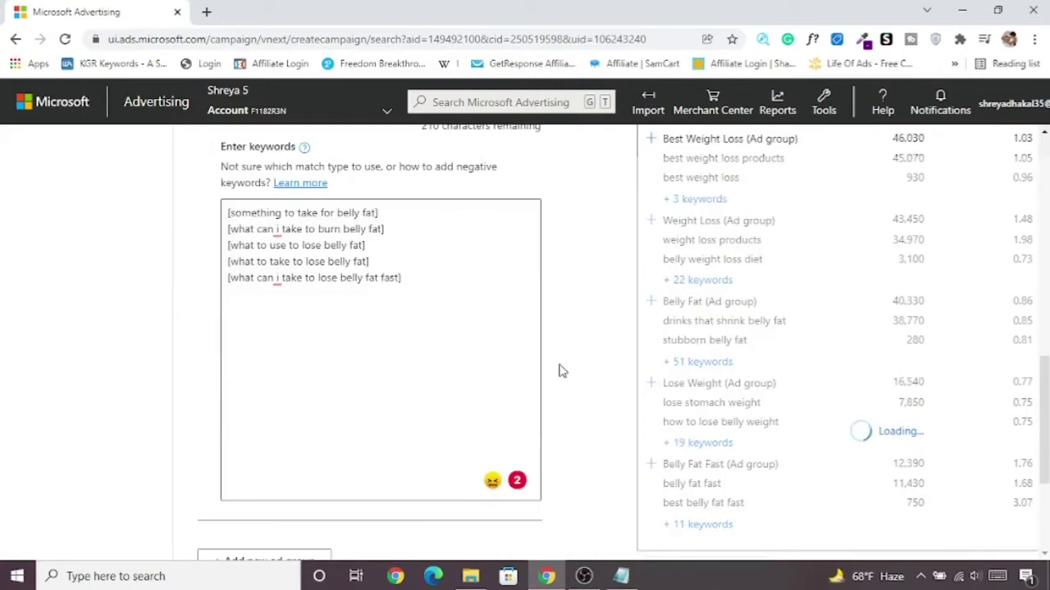
scroll(356, 480, "down", 1)
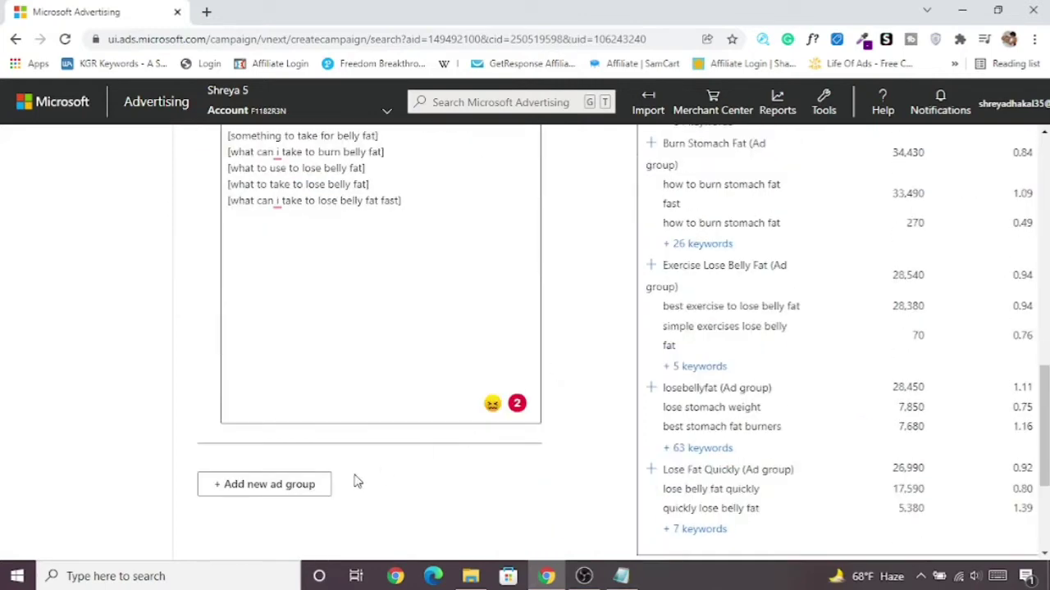
left_click(271, 491)
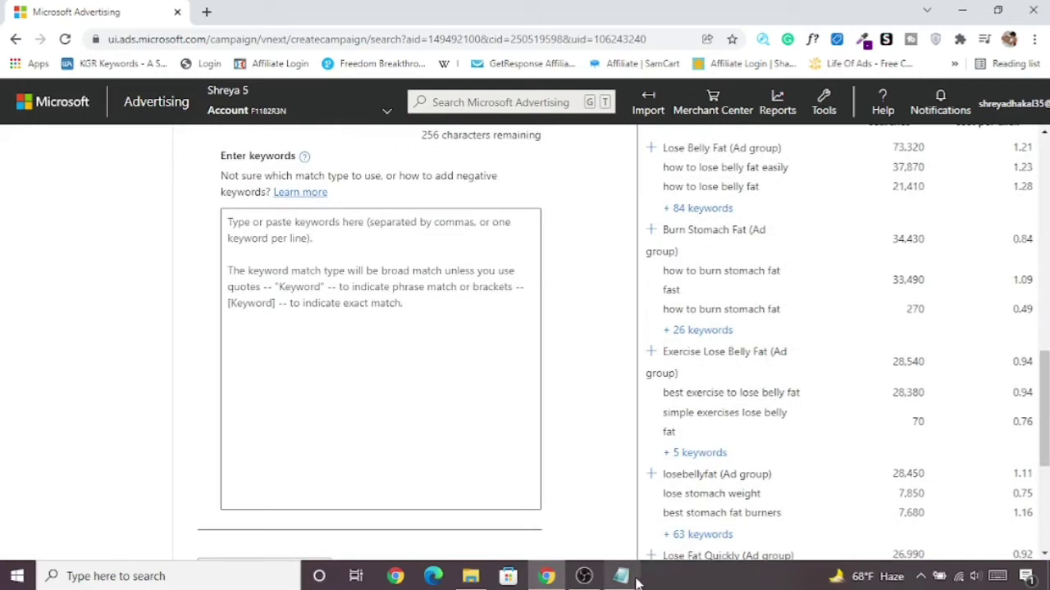
Name the new ad group '8. KW- Products to reduce belly fat' from file 8's name.
mouse_move(623, 574)
left_click(667, 460)
left_click(470, 575)
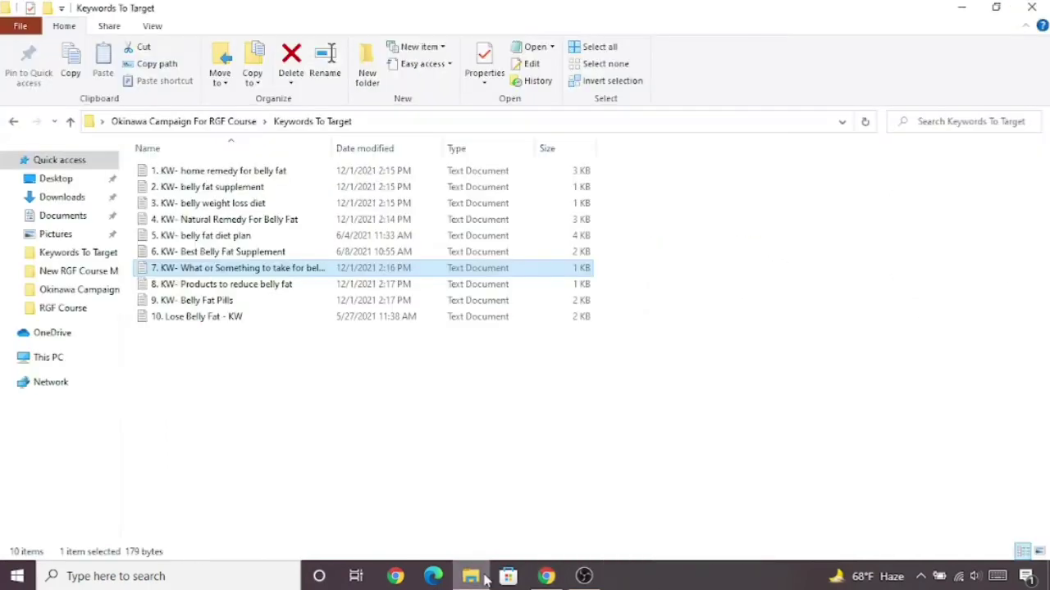
right_click(206, 283)
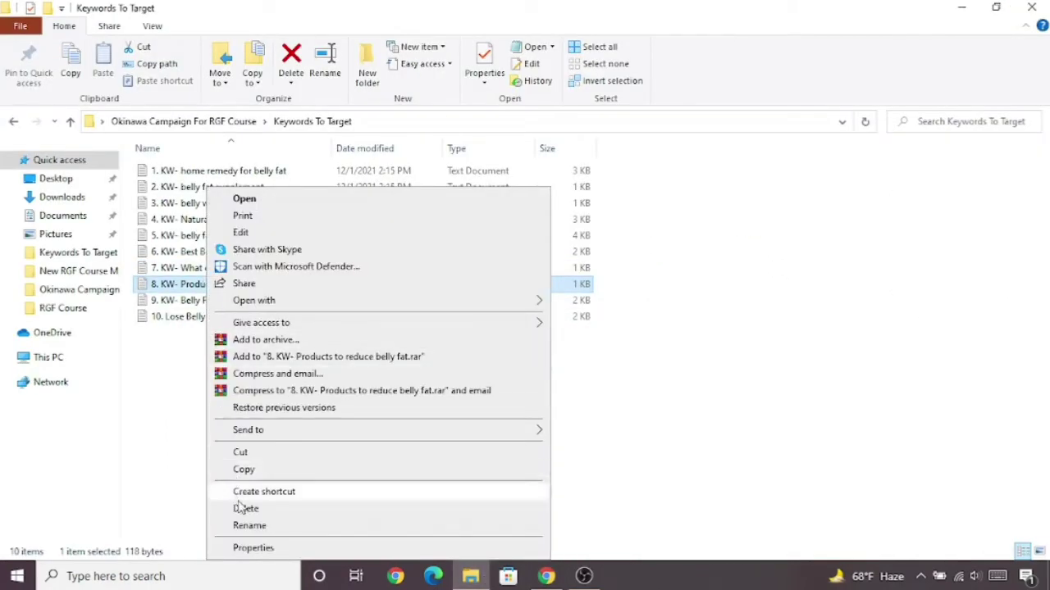
left_click(249, 525)
right_click(222, 279)
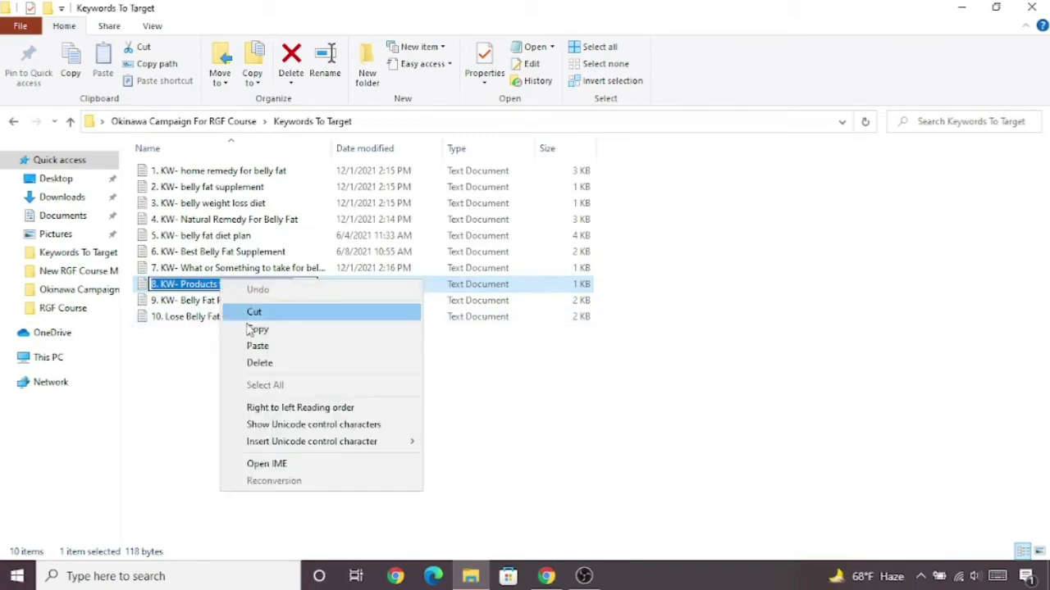
left_click(251, 330)
left_click(546, 575)
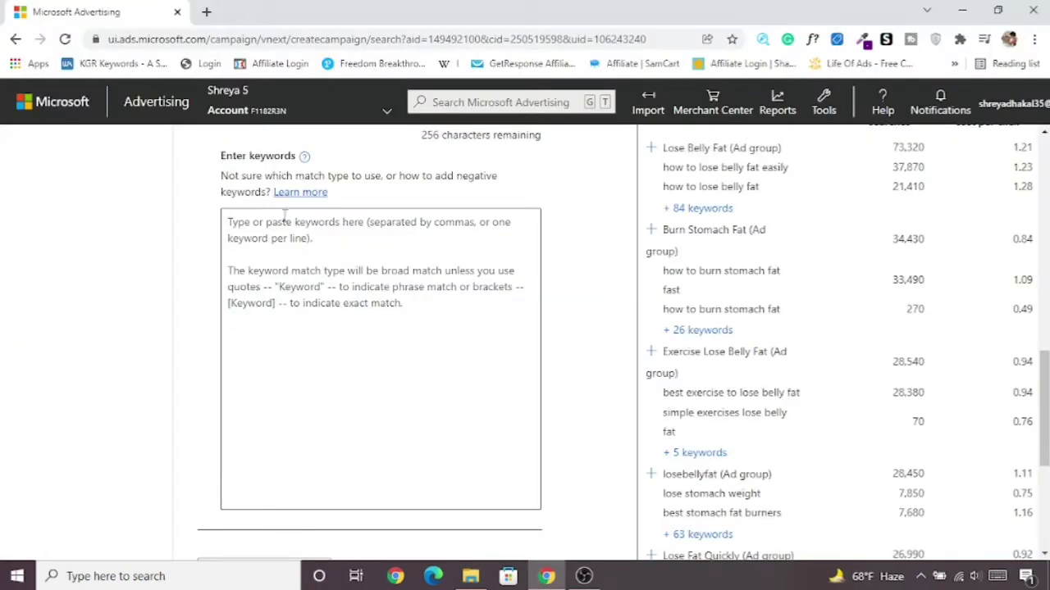
scroll(284, 215, "up", 2)
left_click(302, 268)
key("ctrl+v")
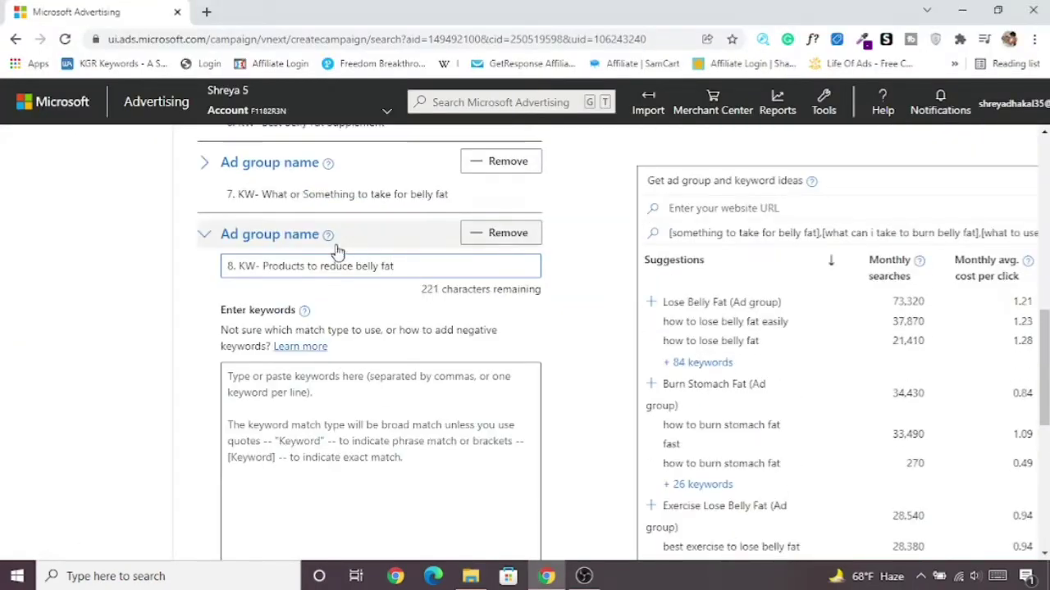
Paste file 8's four bracketed keywords into ad group 8, then add another ad group.
left_click(470, 576)
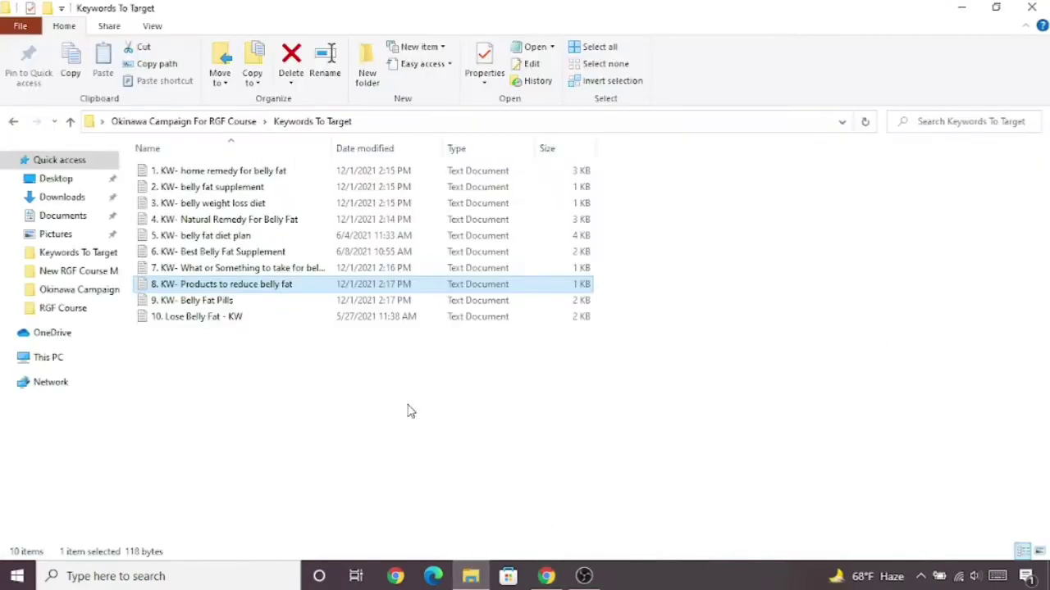
double_click(259, 287)
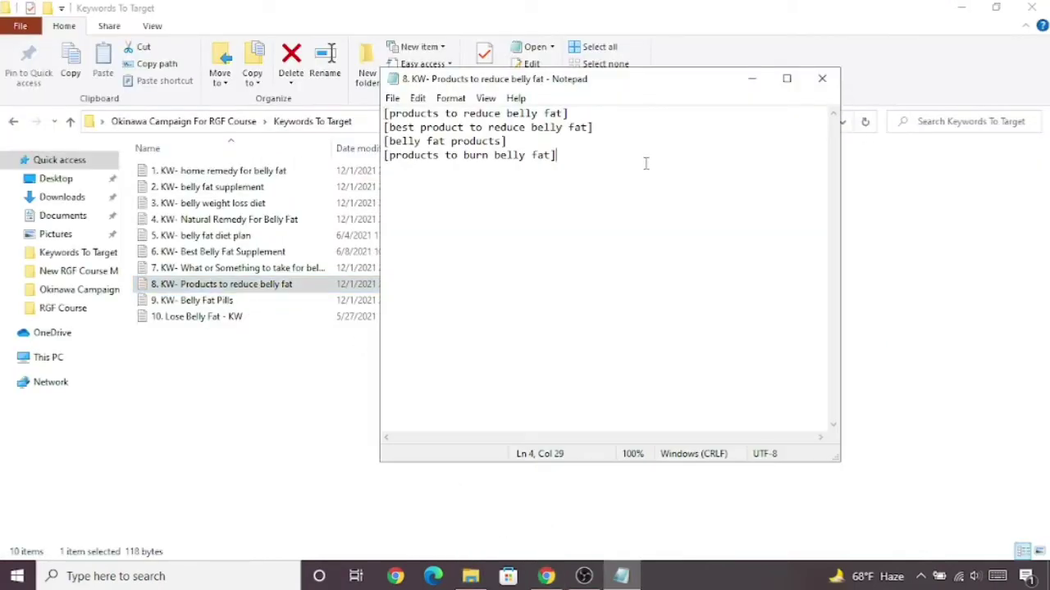
key("ctrl+a")
left_click(545, 575)
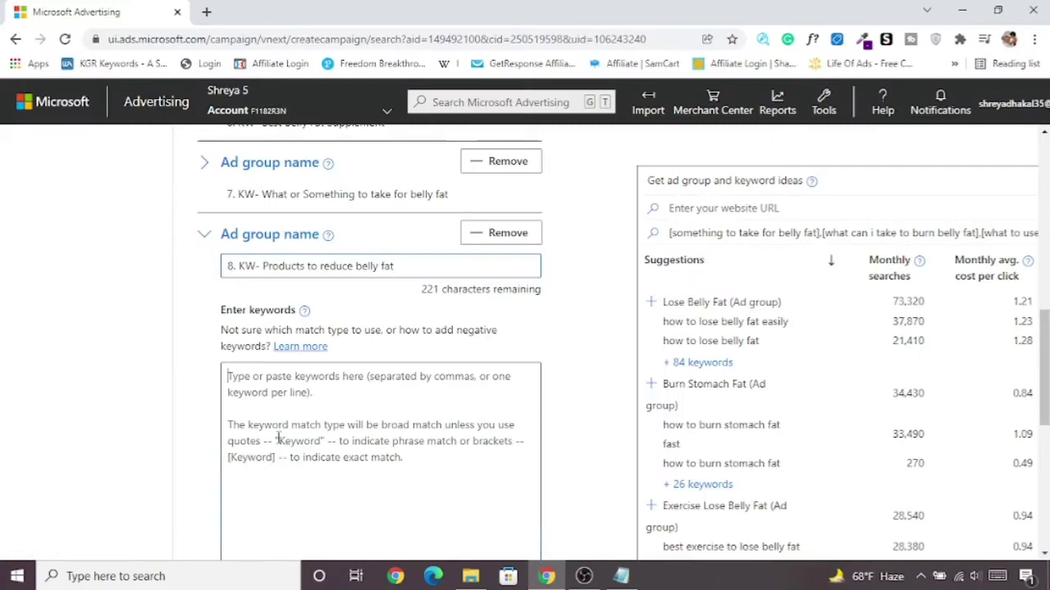
key("ctrl+v")
scroll(532, 396, "down", 4)
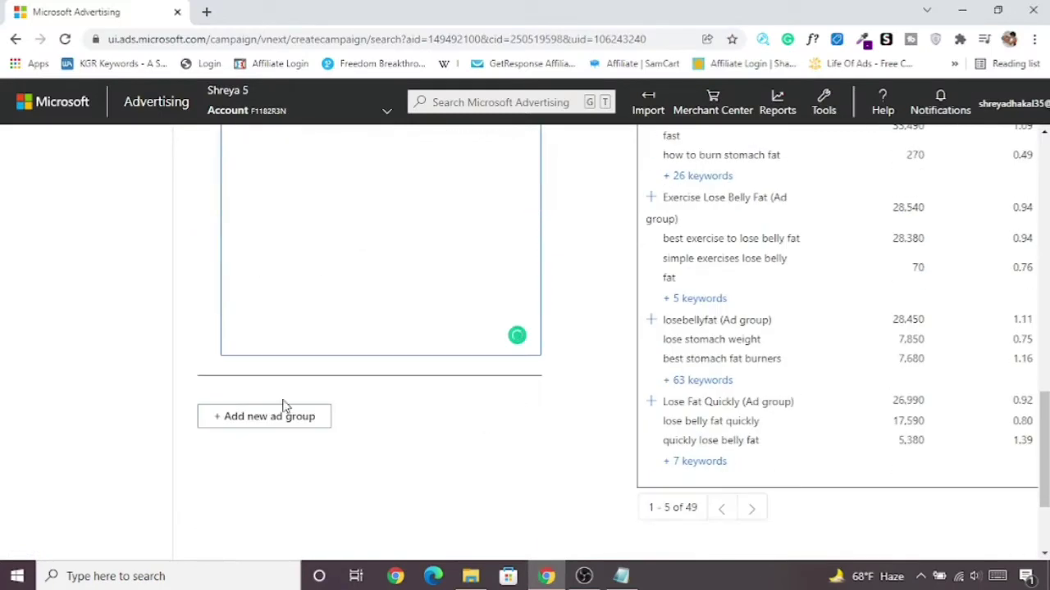
left_click(264, 416)
scroll(335, 487, "down", 5)
Name the new ad group '9. KW- Belly Fat Pills' from file 9's name.
left_click(470, 576)
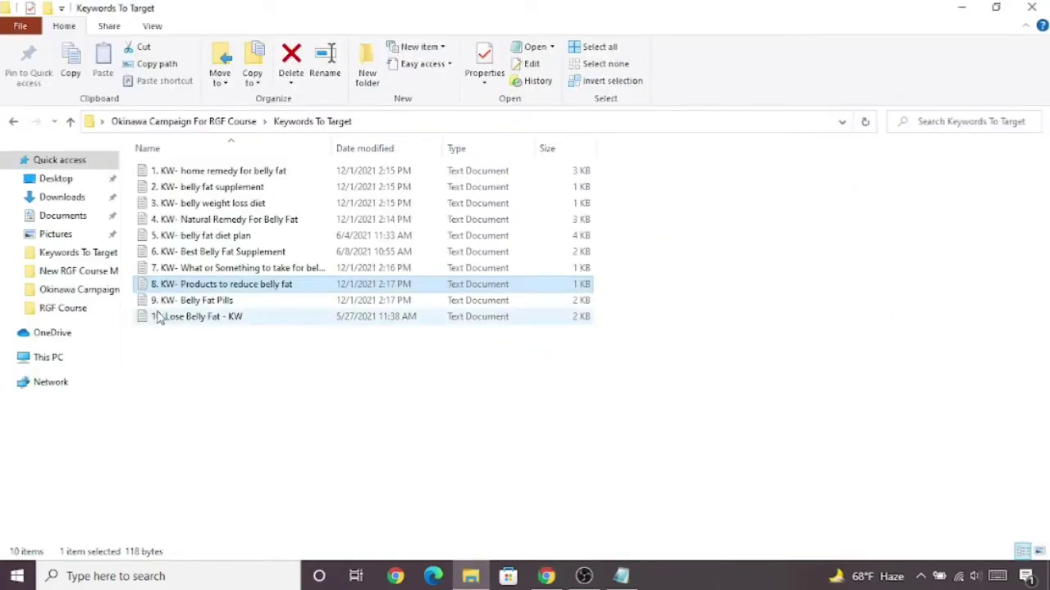
right_click(197, 302)
left_click(246, 528)
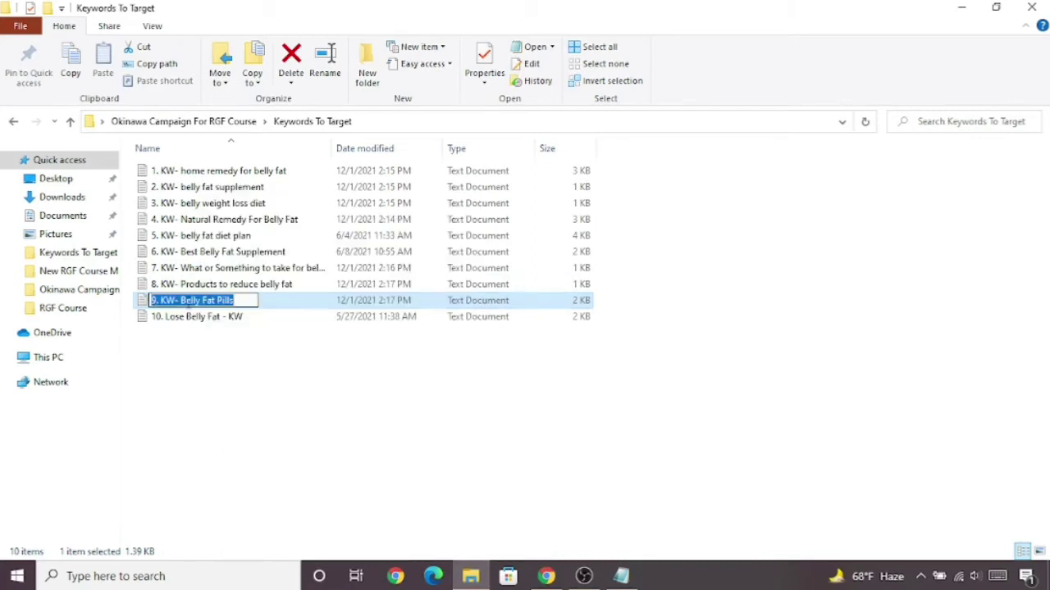
right_click(187, 300)
left_click(243, 355)
key("Escape")
left_click(545, 576)
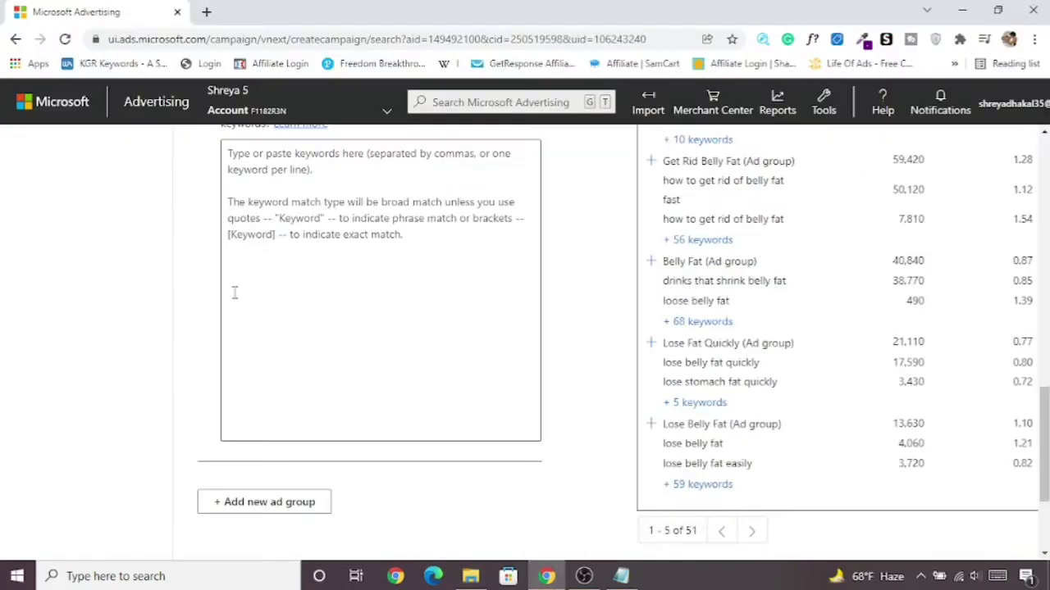
scroll(315, 262, "up", 1)
scroll(294, 193, "up", 2)
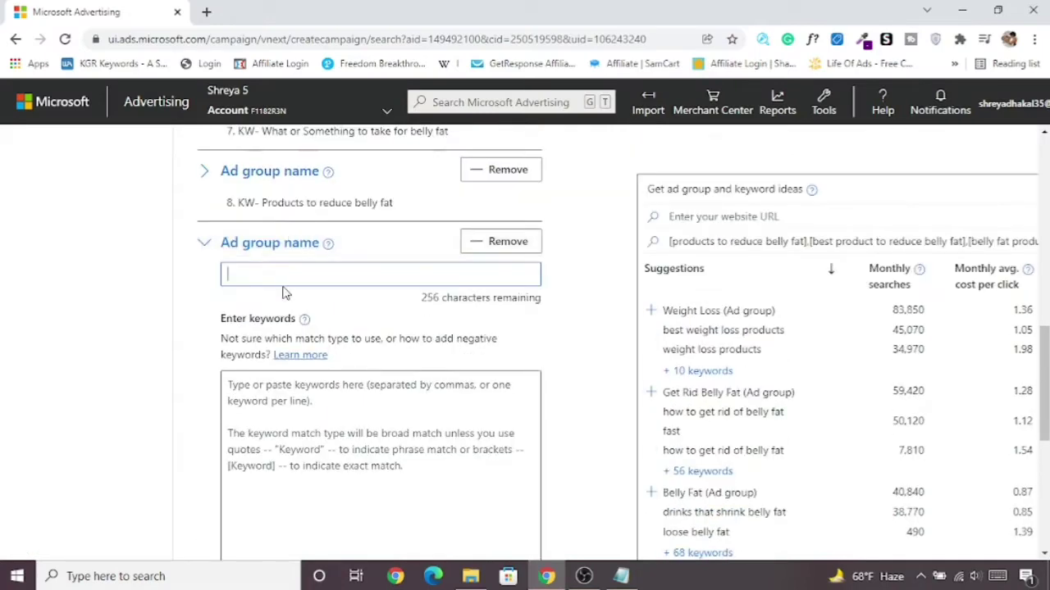
key("ctrl+v")
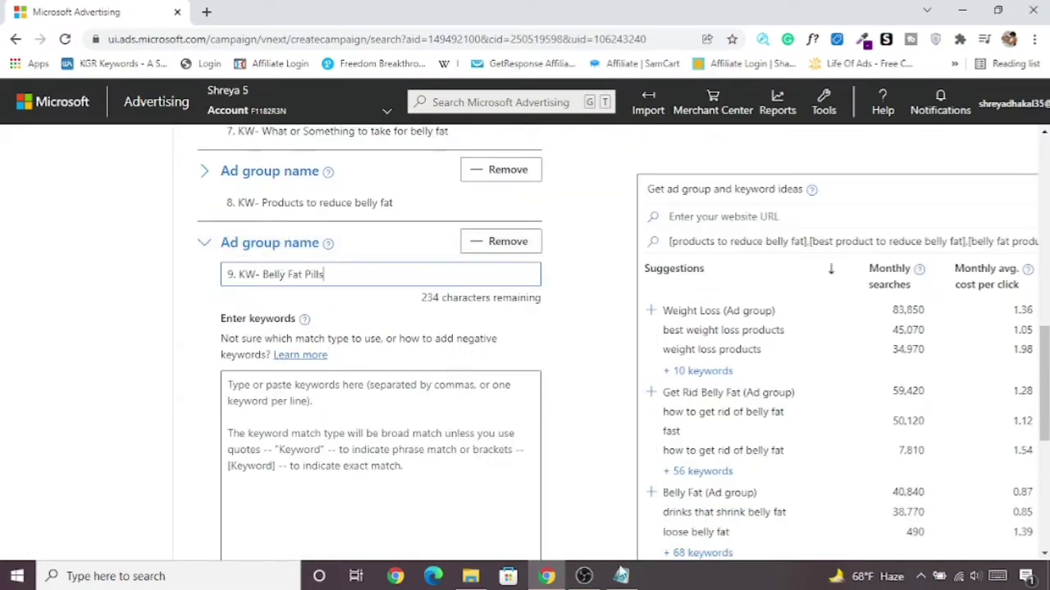
Paste the Belly Fat Pills keyword list into ad group 9, then add a tenth ad group.
left_click(621, 575)
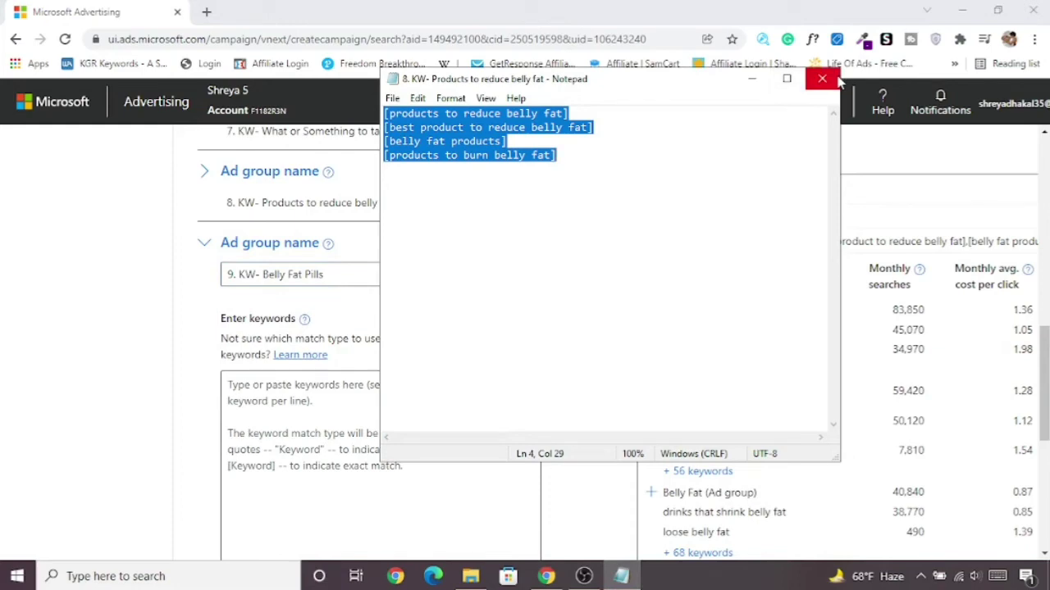
left_click(822, 78)
left_click(470, 576)
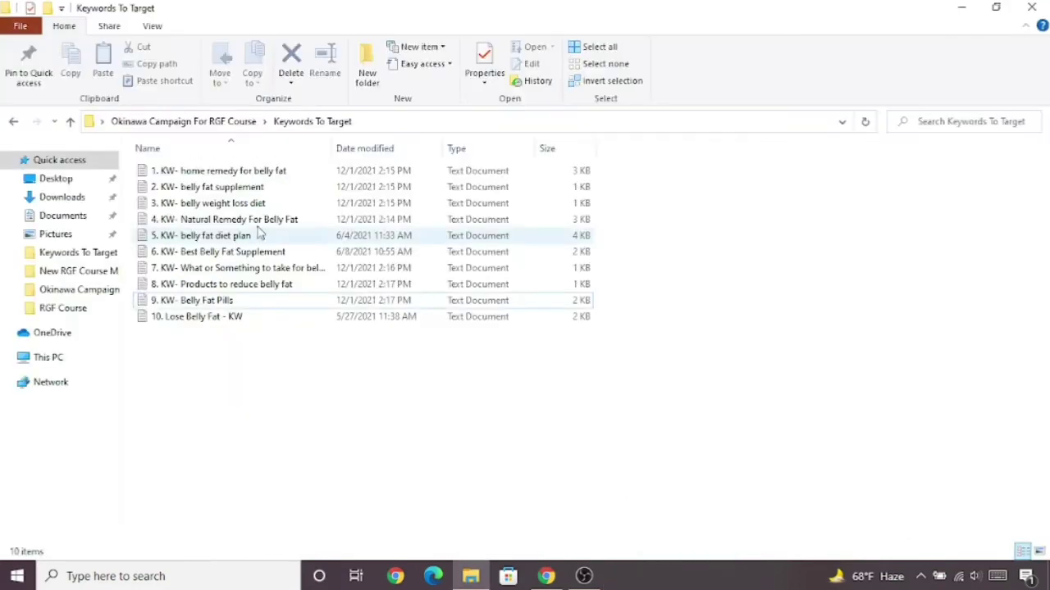
left_click(319, 300)
double_click(319, 300)
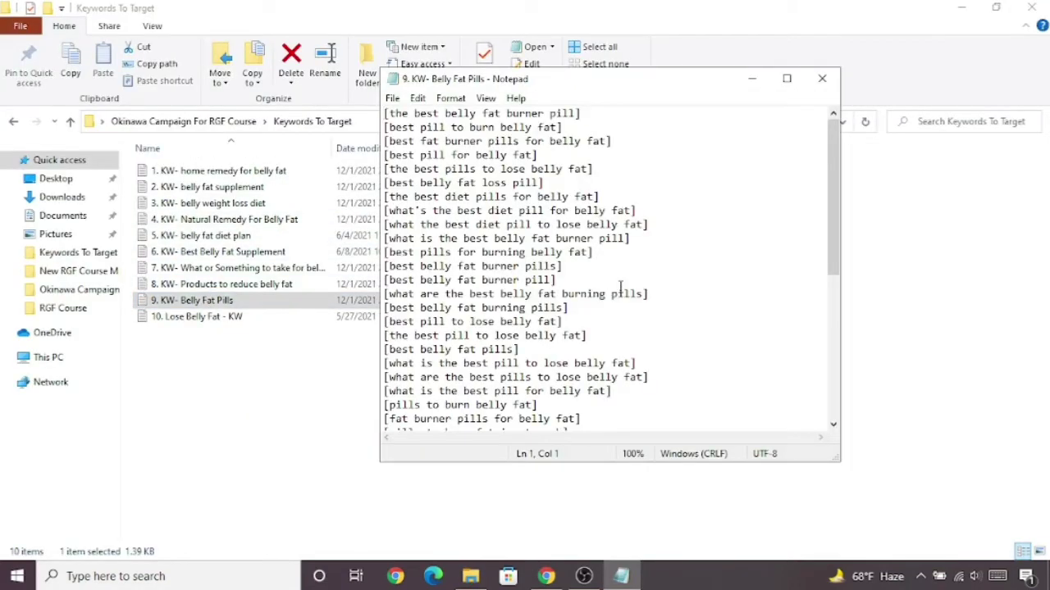
key("ctrl+a")
left_click(546, 576)
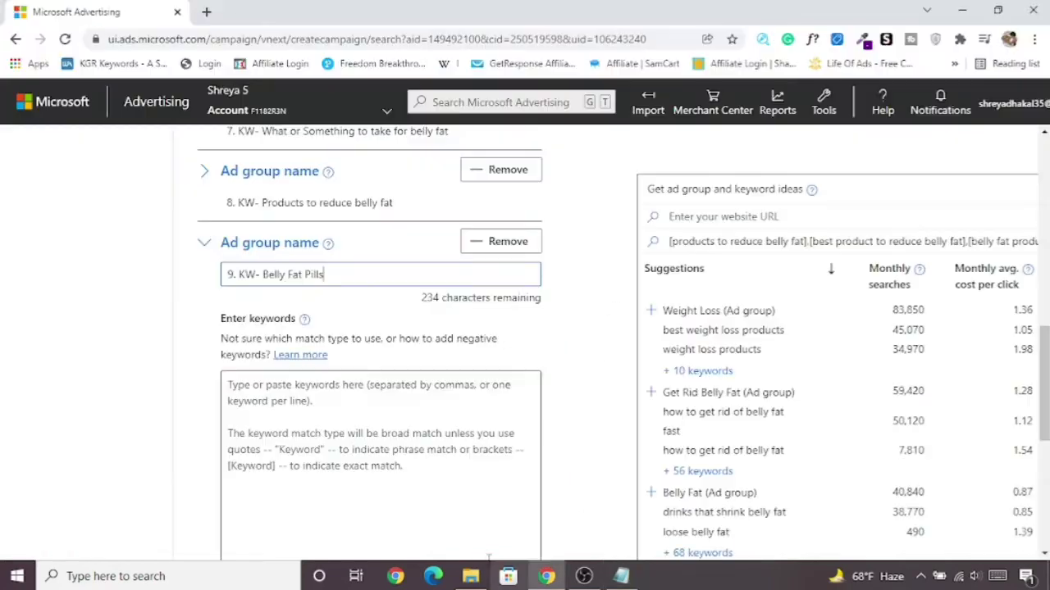
left_click(324, 425)
key("ctrl+v")
scroll(565, 380, "down", 3)
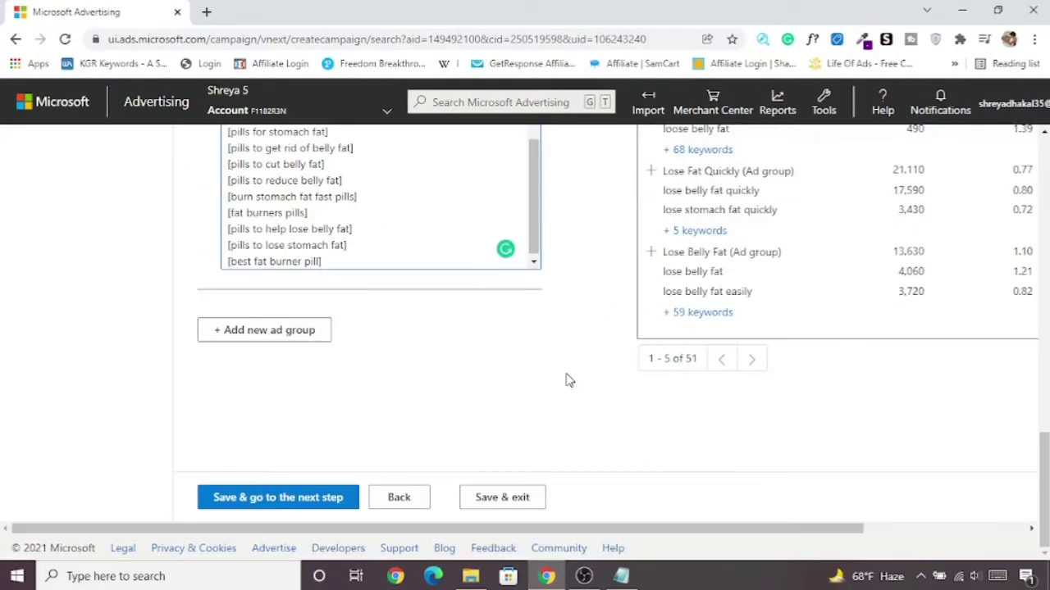
left_click(257, 333)
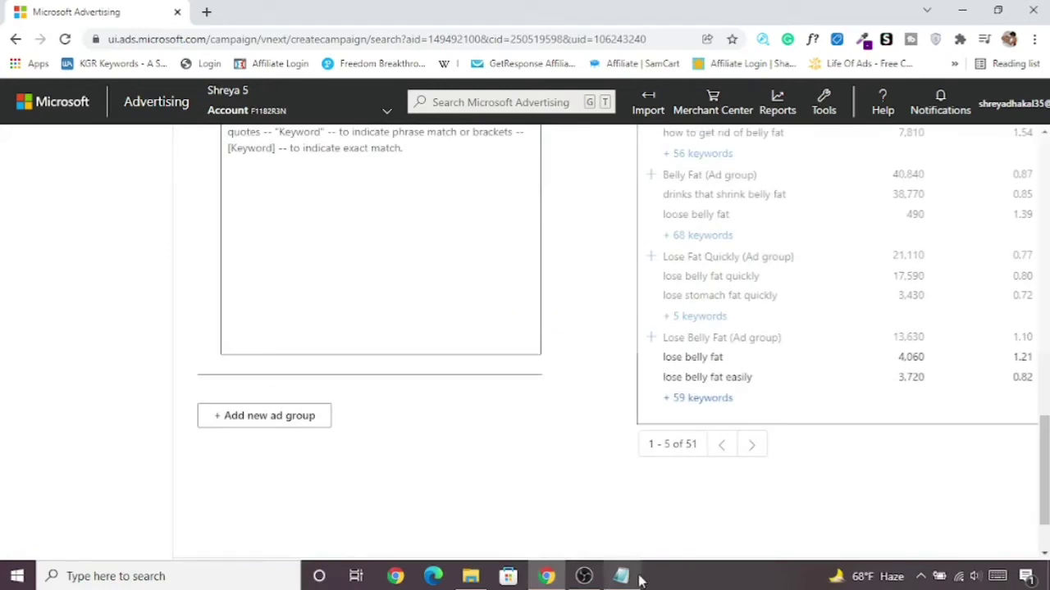
Name the tenth ad group '10. Lose Belly Fat - KW' from the file's name.
left_click(666, 456)
left_click(471, 576)
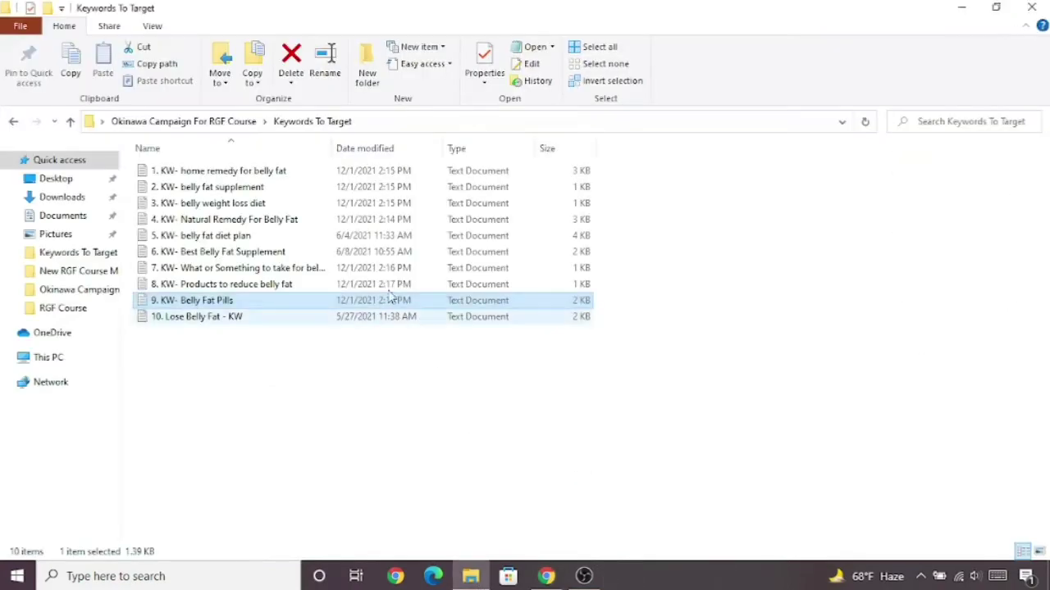
left_click(236, 319)
right_click(234, 319)
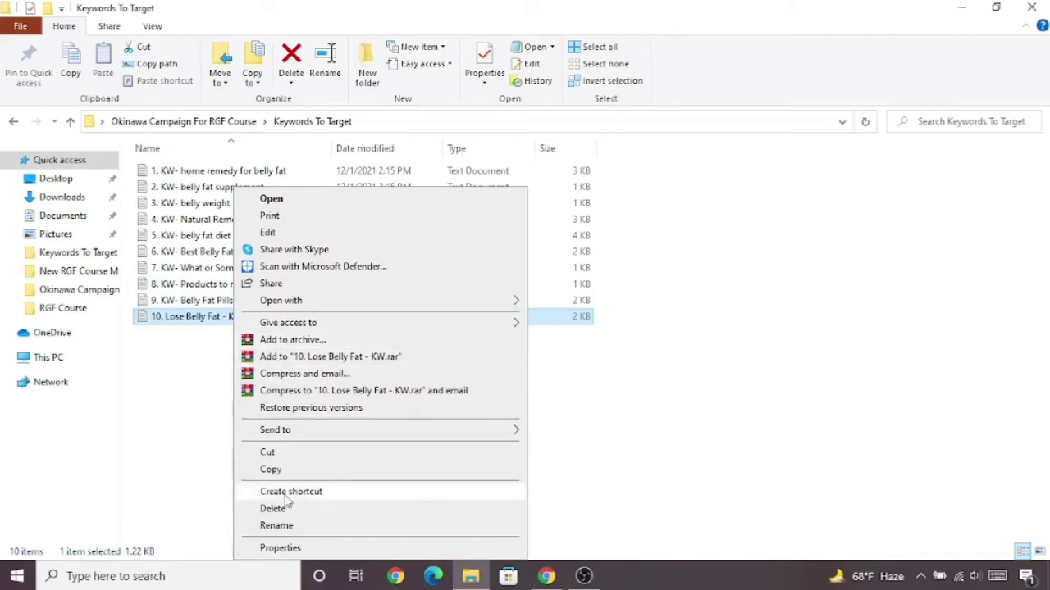
left_click(276, 526)
right_click(194, 320)
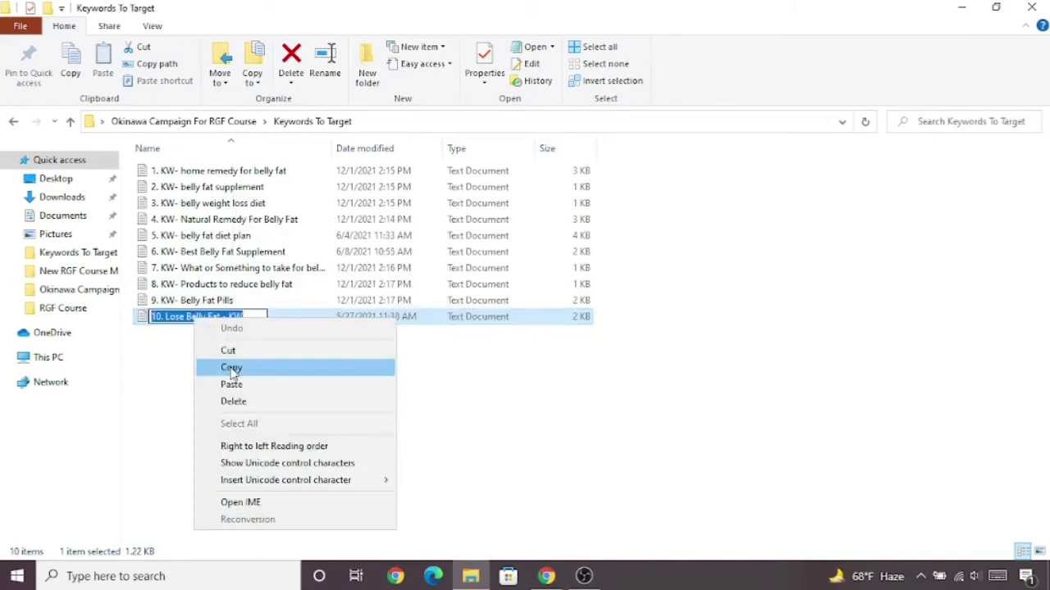
left_click(231, 367)
left_click(546, 577)
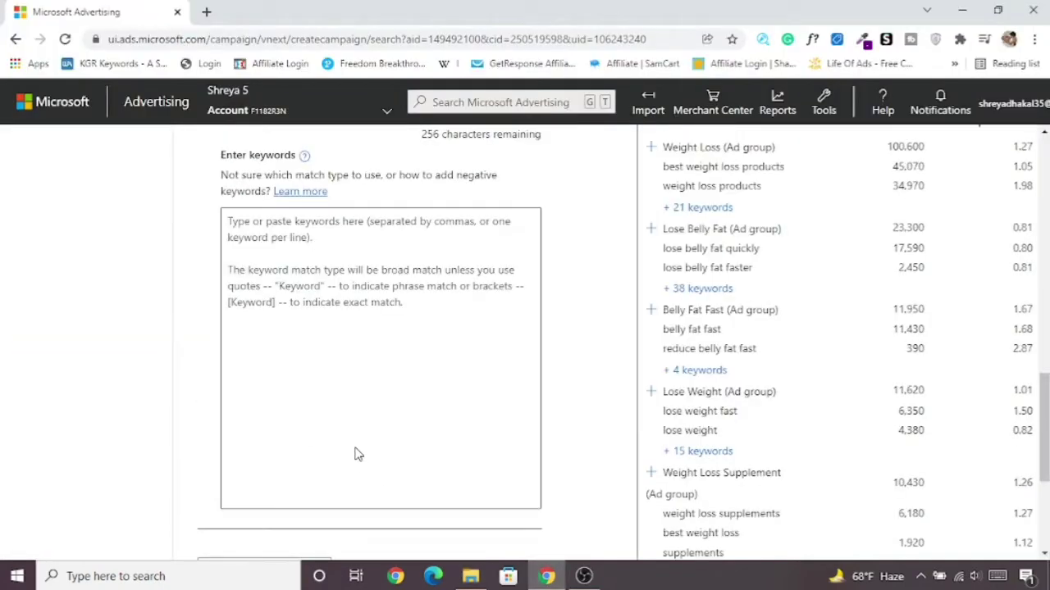
left_click(300, 268)
key("ctrl+v")
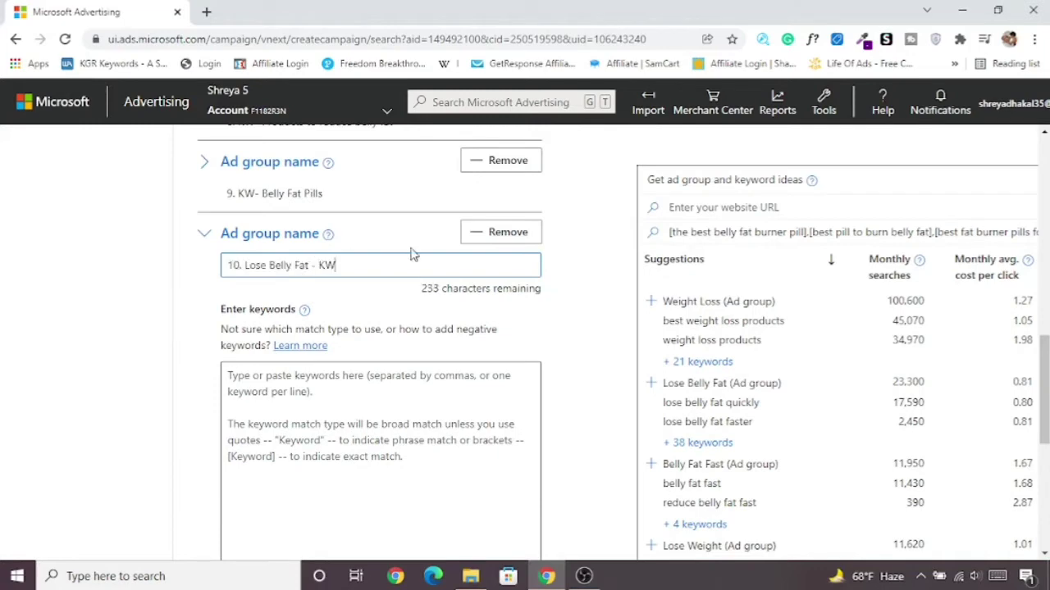
Paste the file's full bracketed lose-belly-fat keyword list into ad group 10.
left_click(470, 576)
double_click(237, 321)
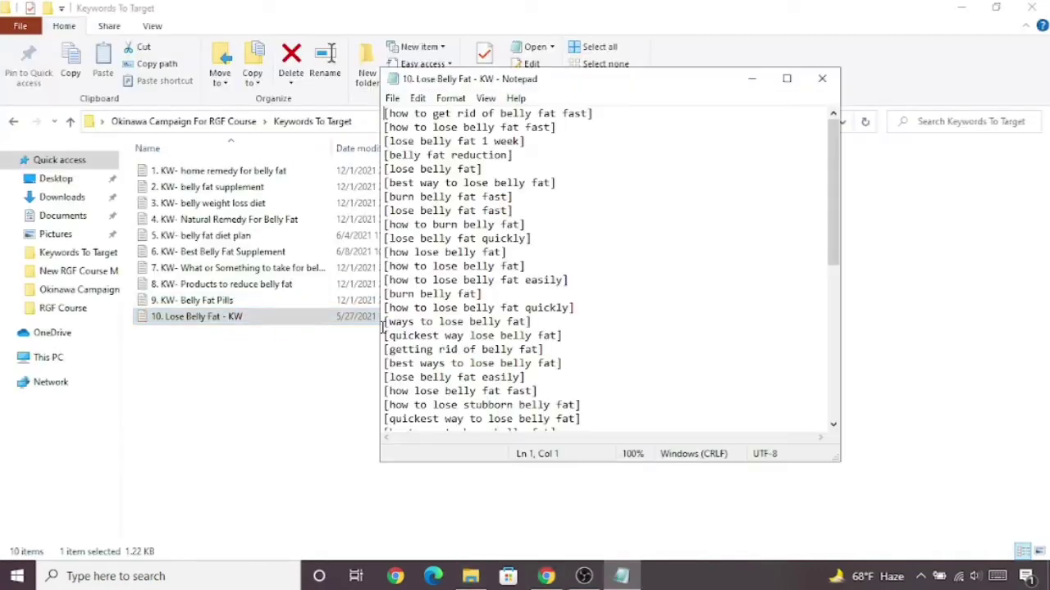
left_click(574, 241)
key("ctrl+a")
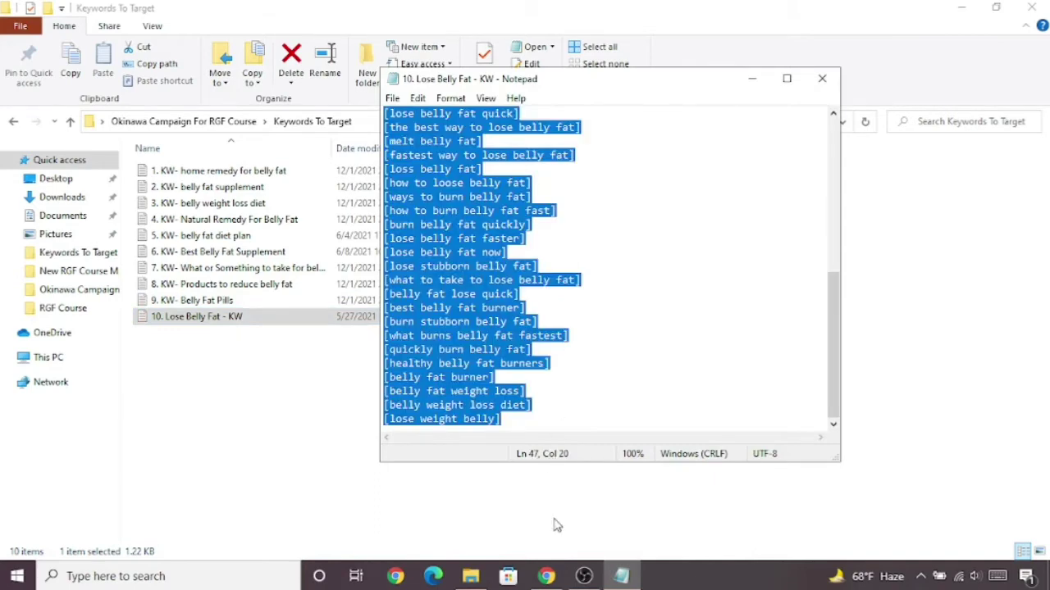
left_click(546, 576)
key("ctrl+v")
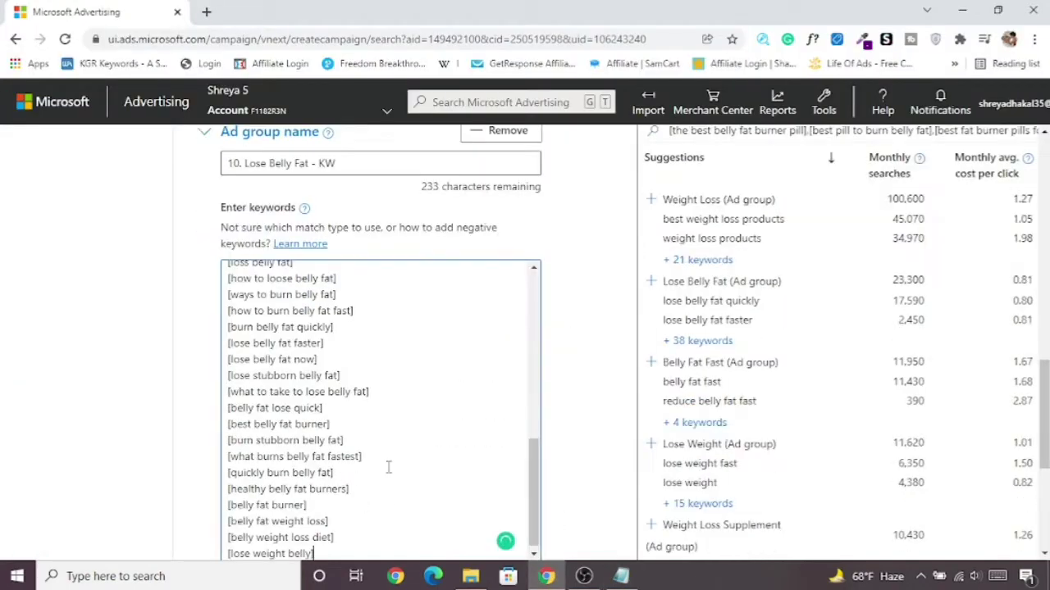
scroll(572, 347, "down", 3)
scroll(533, 361, "up", 5)
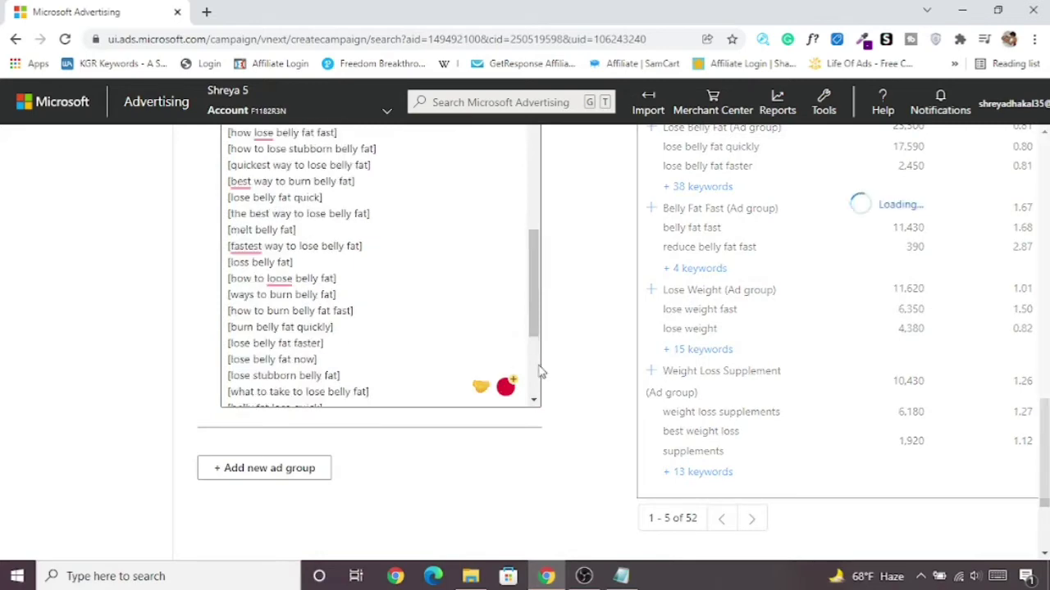
scroll(548, 335, "up", 3)
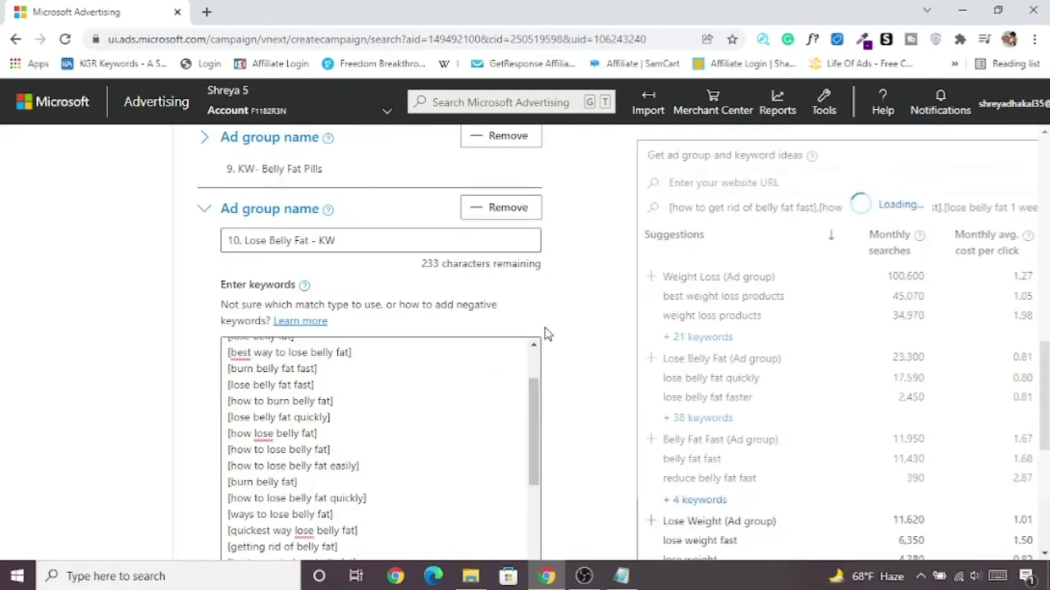
Collapse ad group 10, review all ten groups, and save to reach Ads & ad extensions.
left_click(207, 211)
scroll(517, 319, "up", 5)
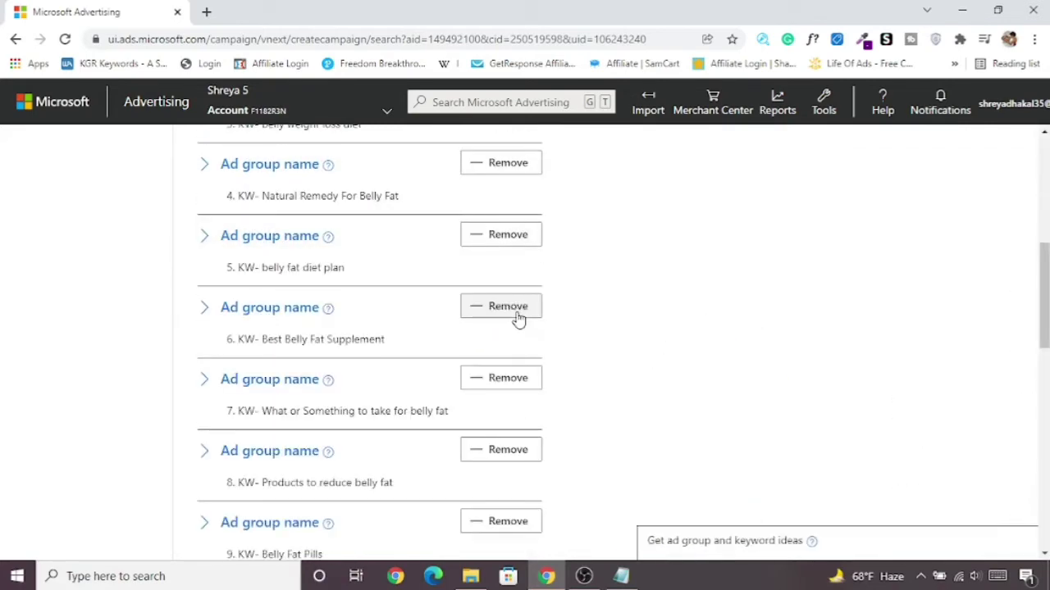
scroll(518, 319, "up", 5)
scroll(516, 311, "down", 9)
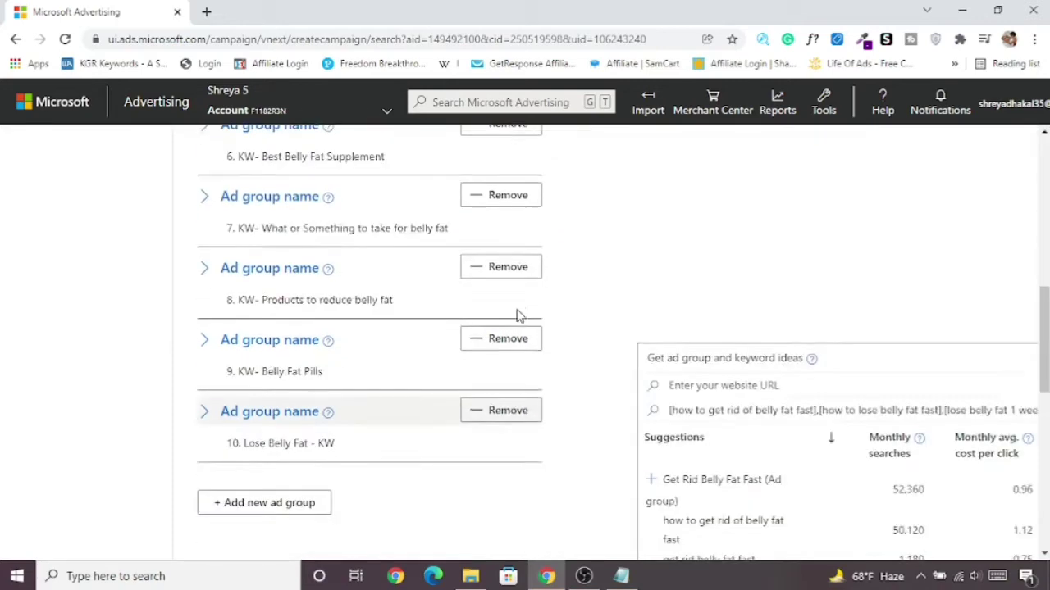
scroll(768, 337, "down", 3)
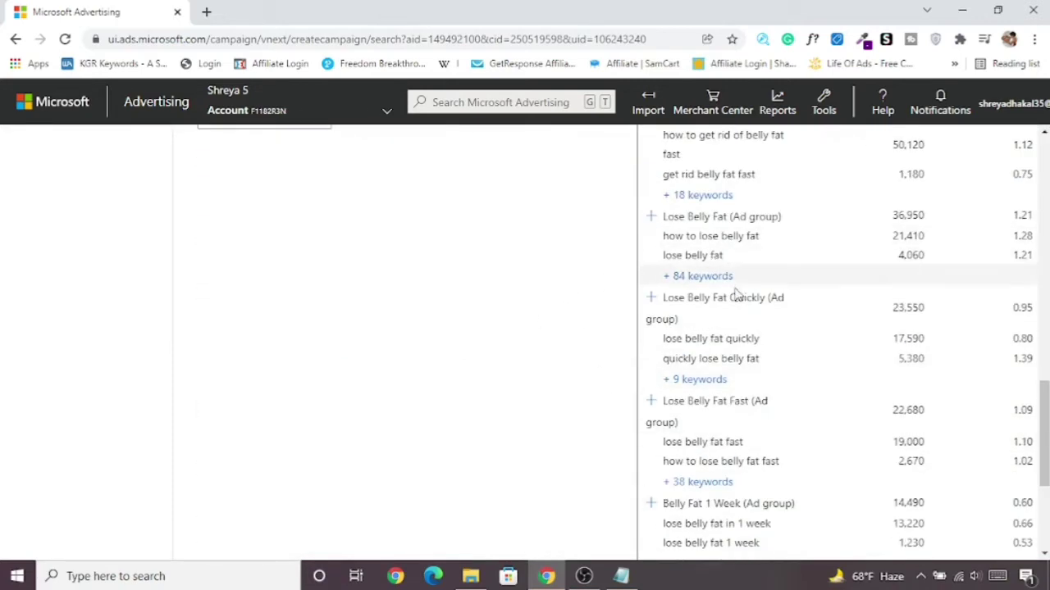
scroll(725, 380, "down", 1)
scroll(725, 380, "down", 1)
scroll(733, 345, "up", 3)
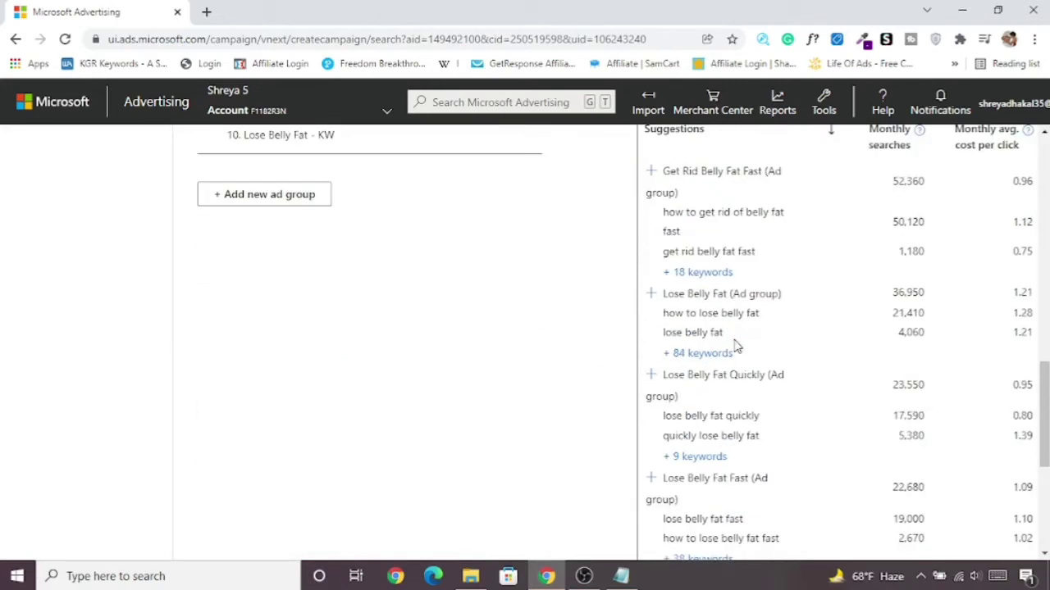
scroll(574, 361, "up", 4)
scroll(455, 403, "down", 2)
scroll(443, 370, "up", 1)
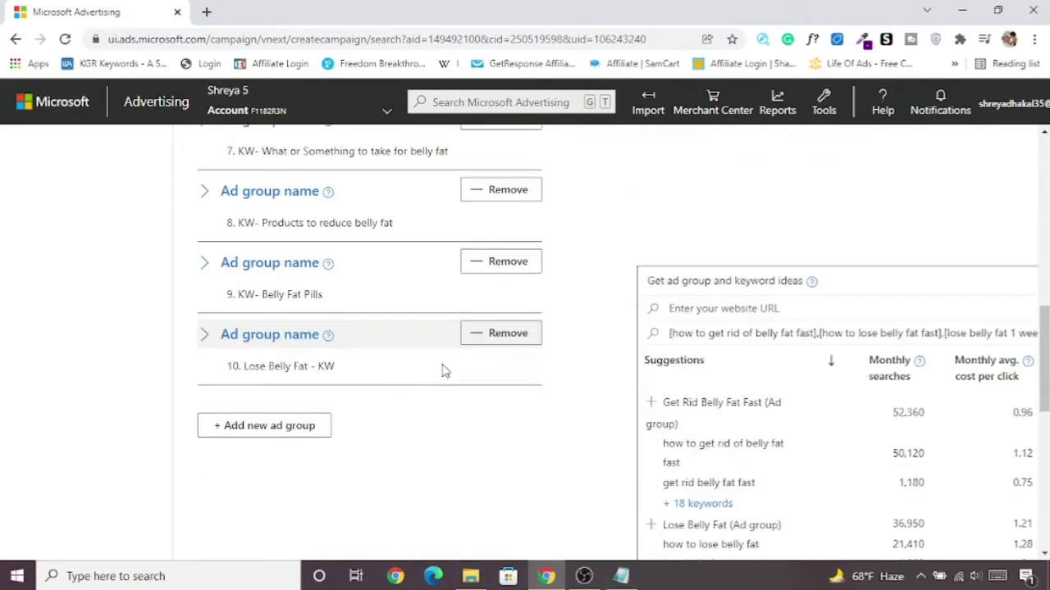
scroll(582, 246, "up", 5)
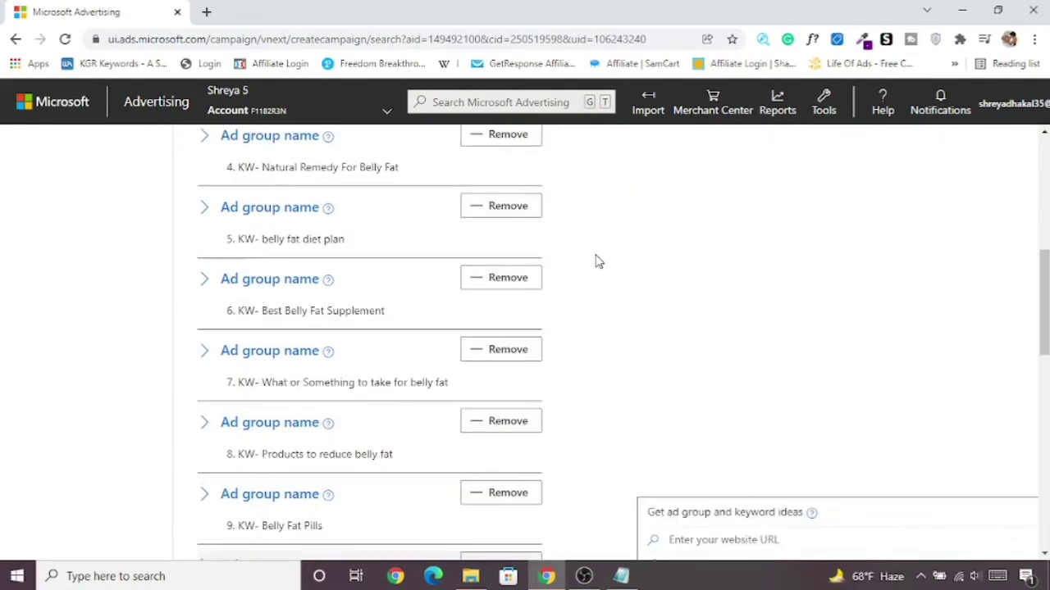
scroll(587, 280, "up", 4)
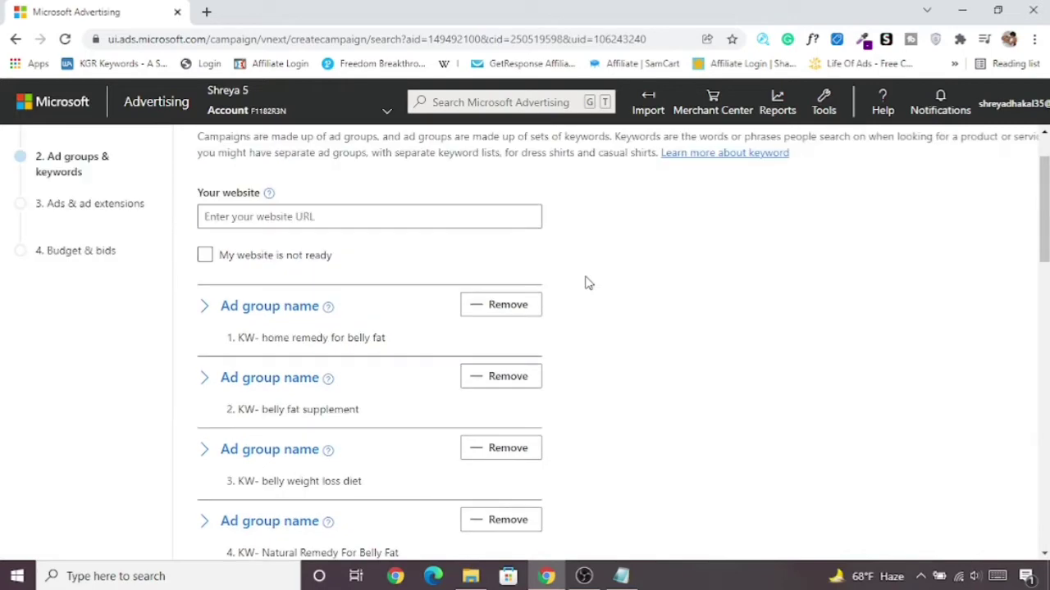
scroll(586, 282, "down", 4)
scroll(587, 282, "down", 12)
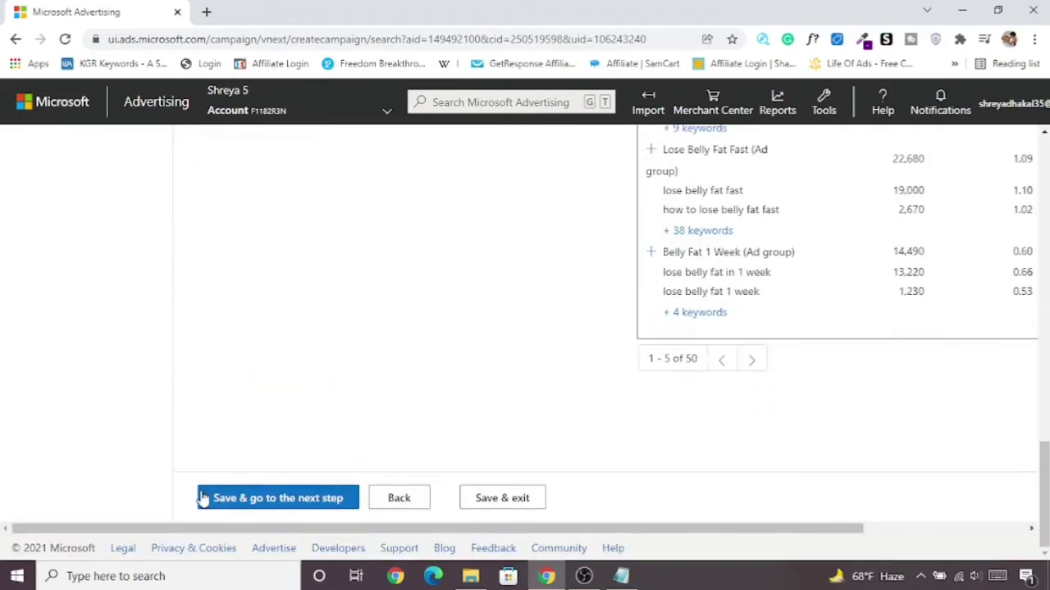
left_click(283, 507)
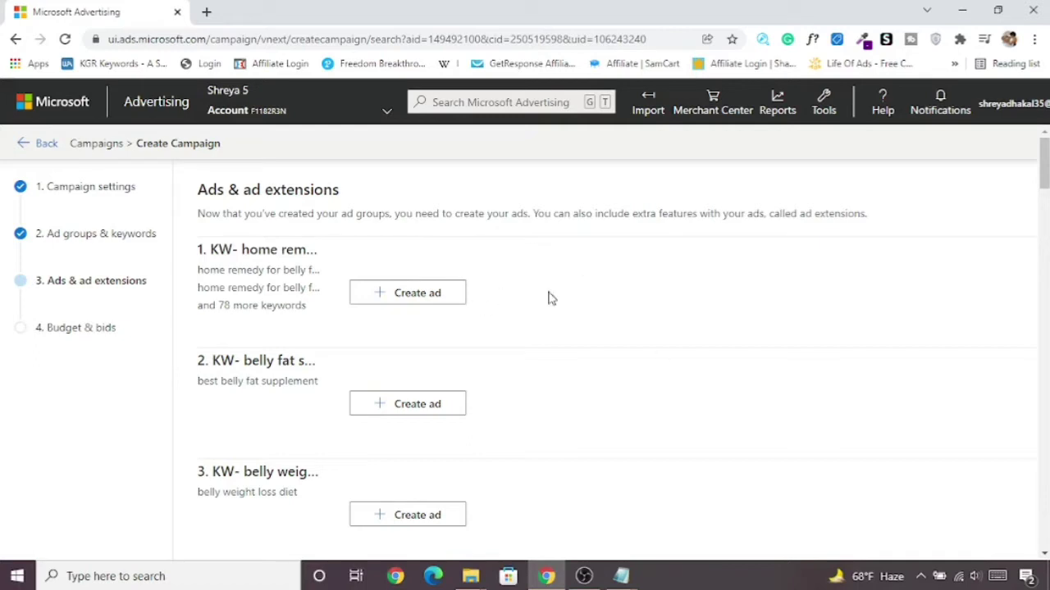
Copy the clkmg.com tracking link from the Tracking Token note and return to the campaign.
mouse_move(621, 576)
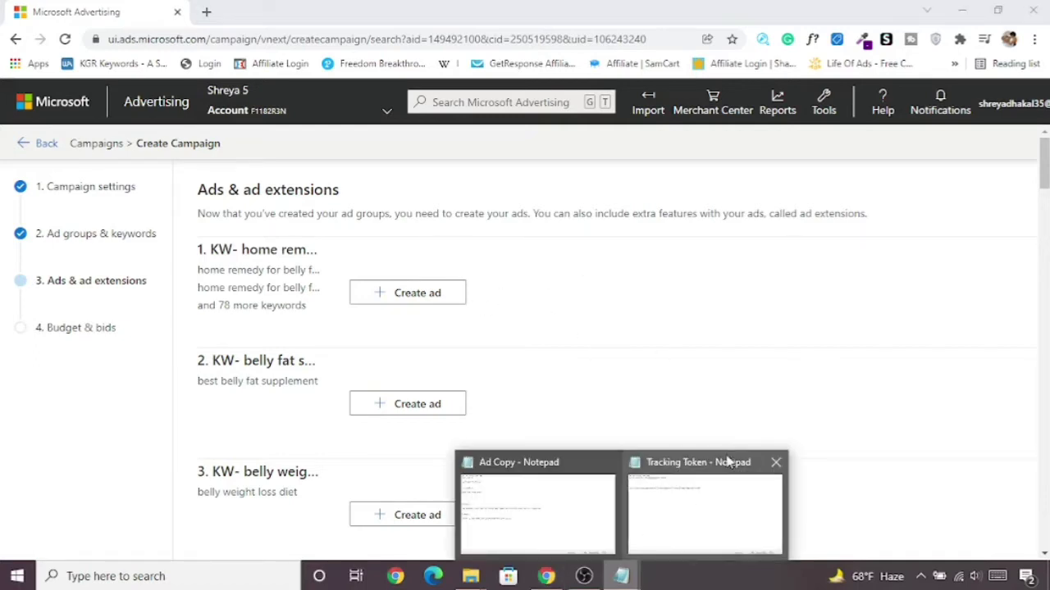
left_click(726, 462)
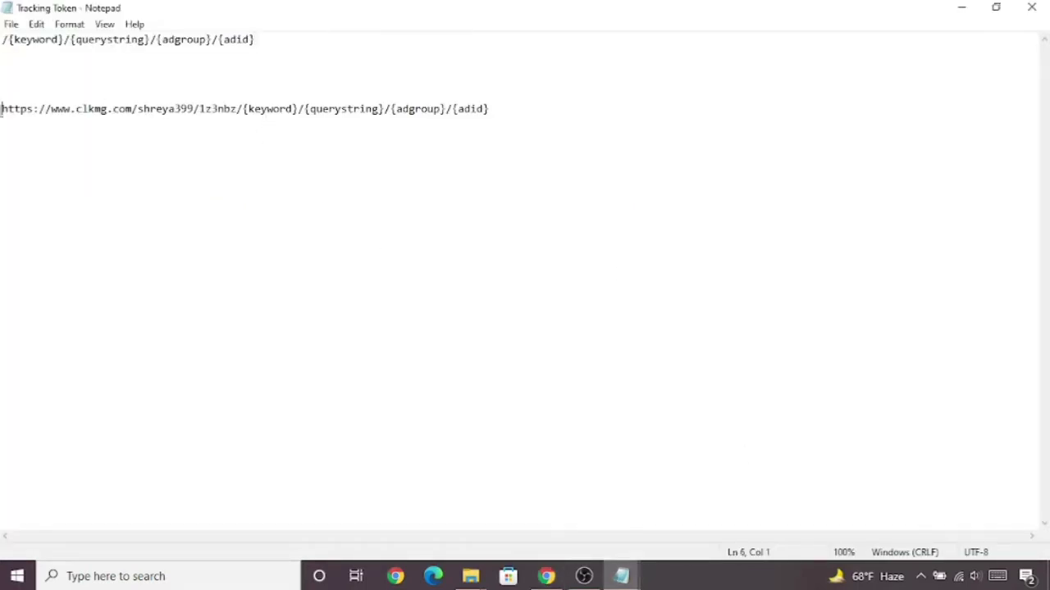
left_click_drag(2, 109, 499, 121)
right_click(435, 103)
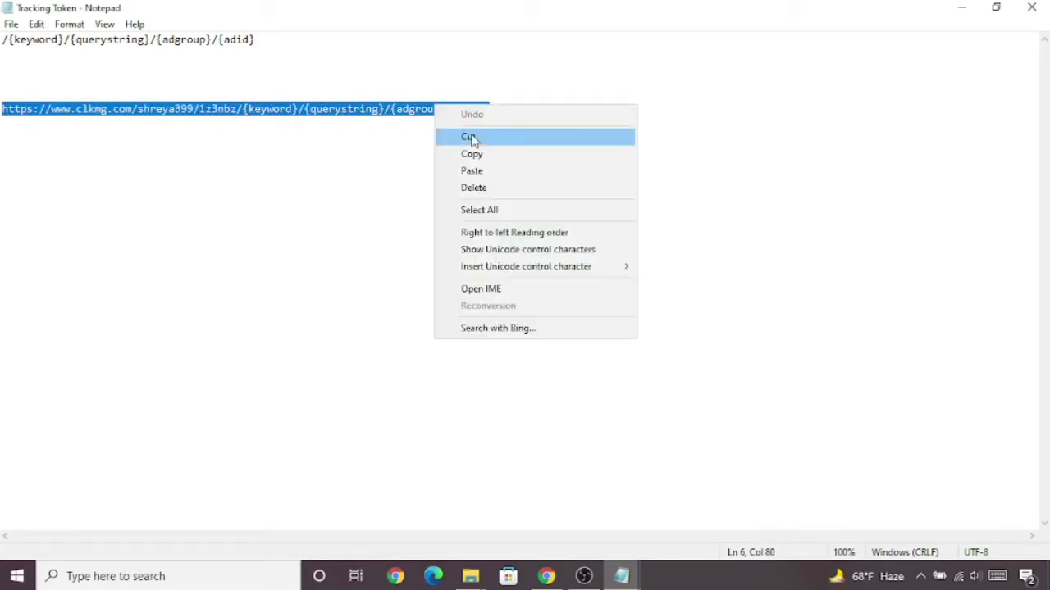
left_click(484, 153)
left_click(546, 576)
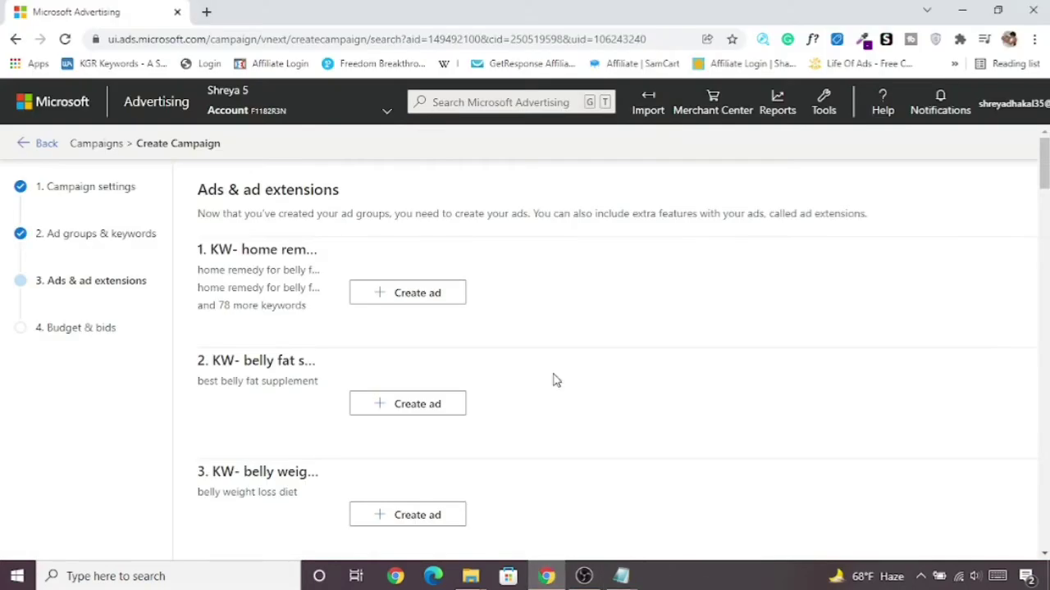
Load the copied tracking link in a new browser tab.
left_click(209, 14)
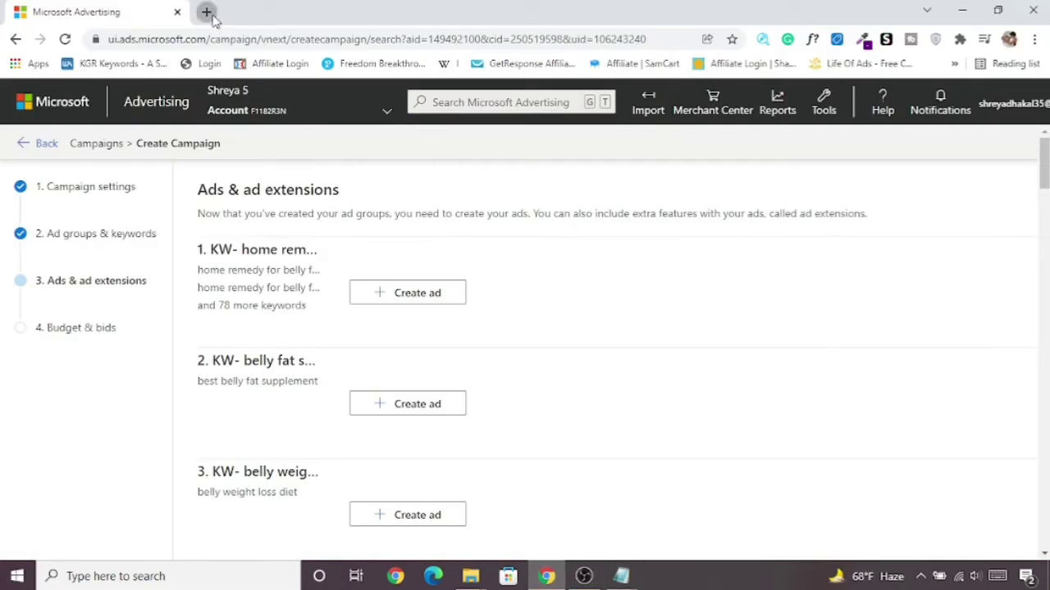
key("ctrl+v")
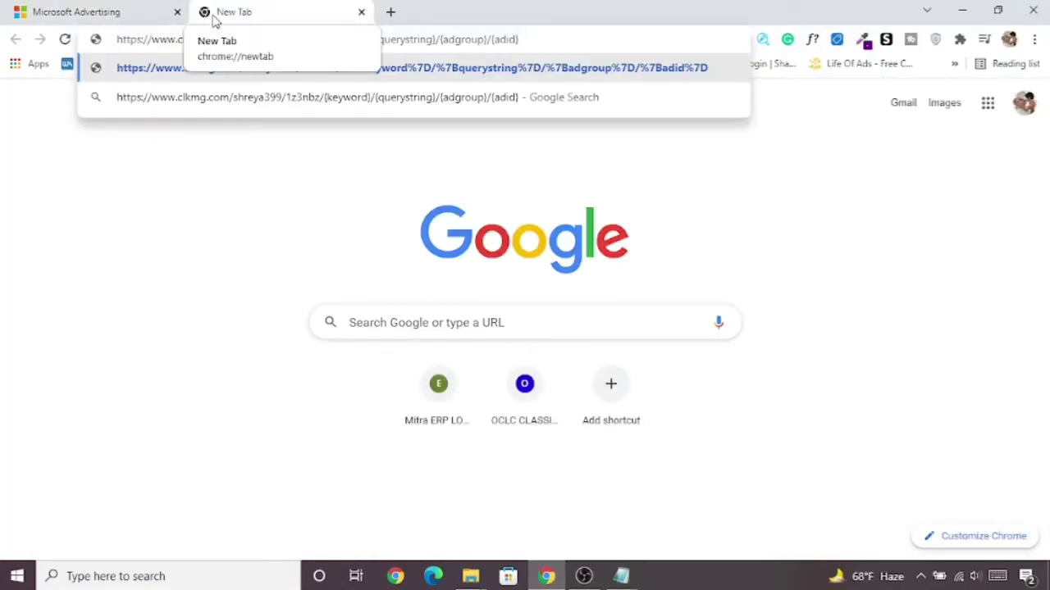
key("Return")
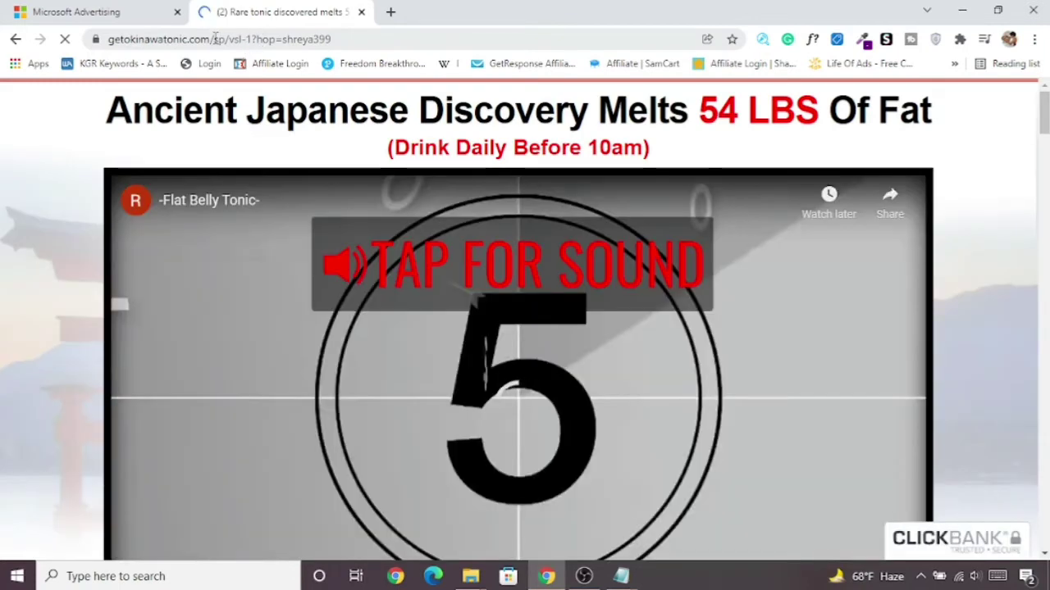
Copy the landing address getokinawatonic.com/sp/vsl-1? and return to the Advertising tab.
left_click_drag(216, 38, 104, 47)
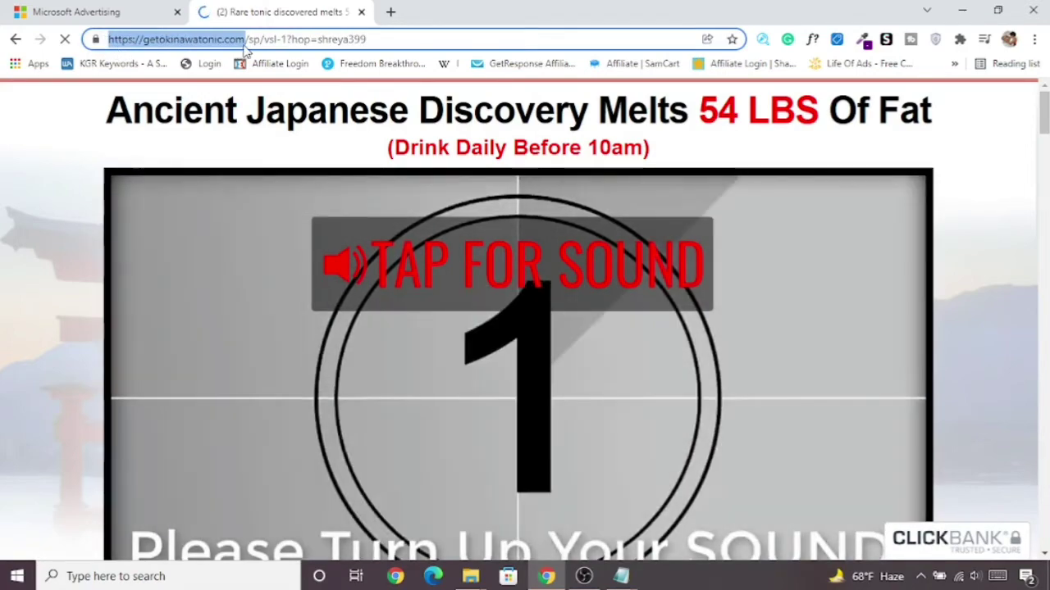
left_click(293, 39)
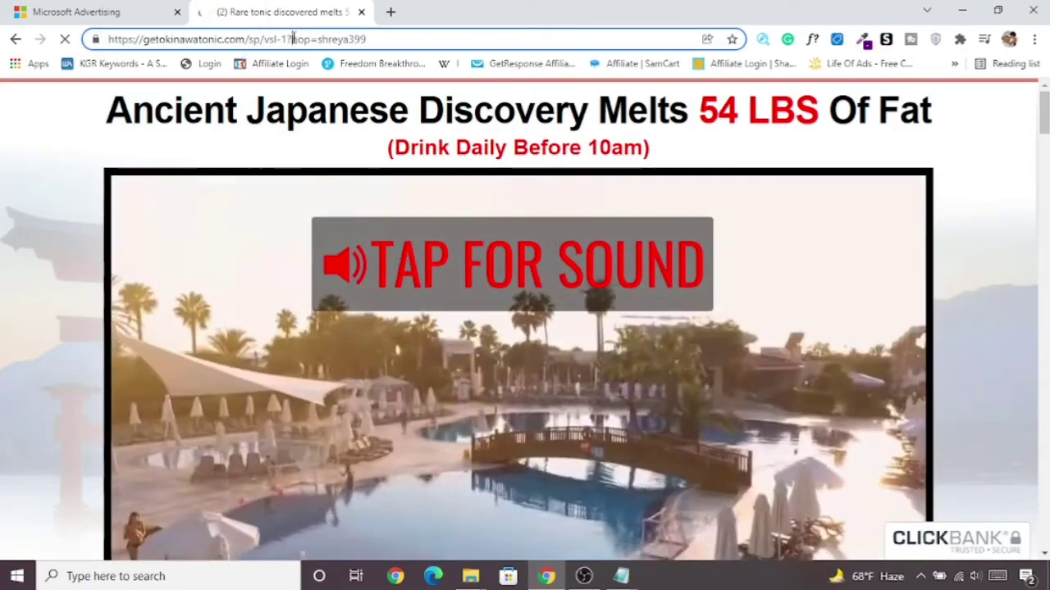
left_click_drag(293, 39, 110, 39)
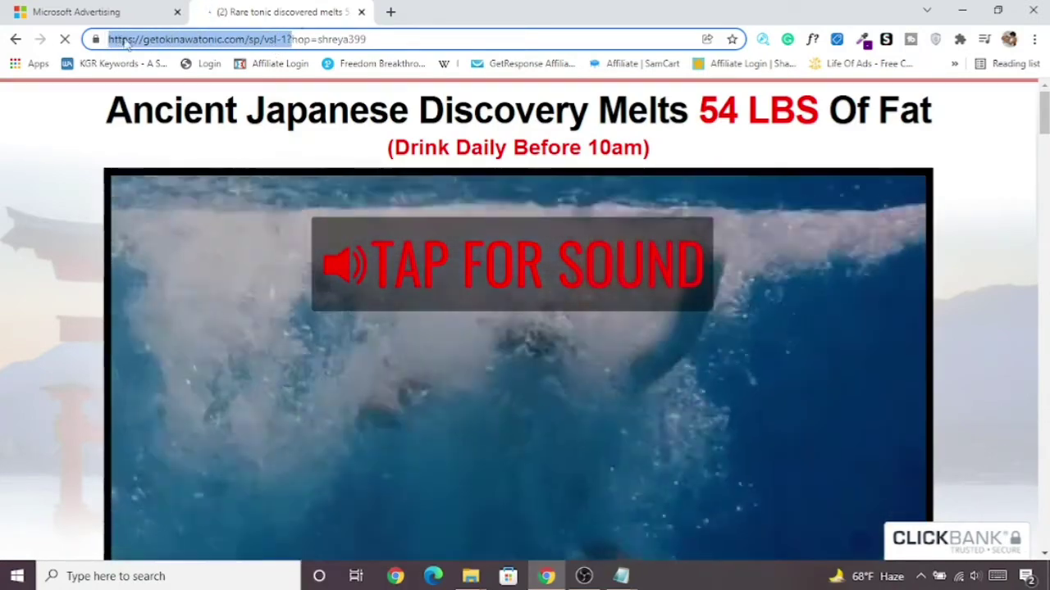
right_click(173, 39)
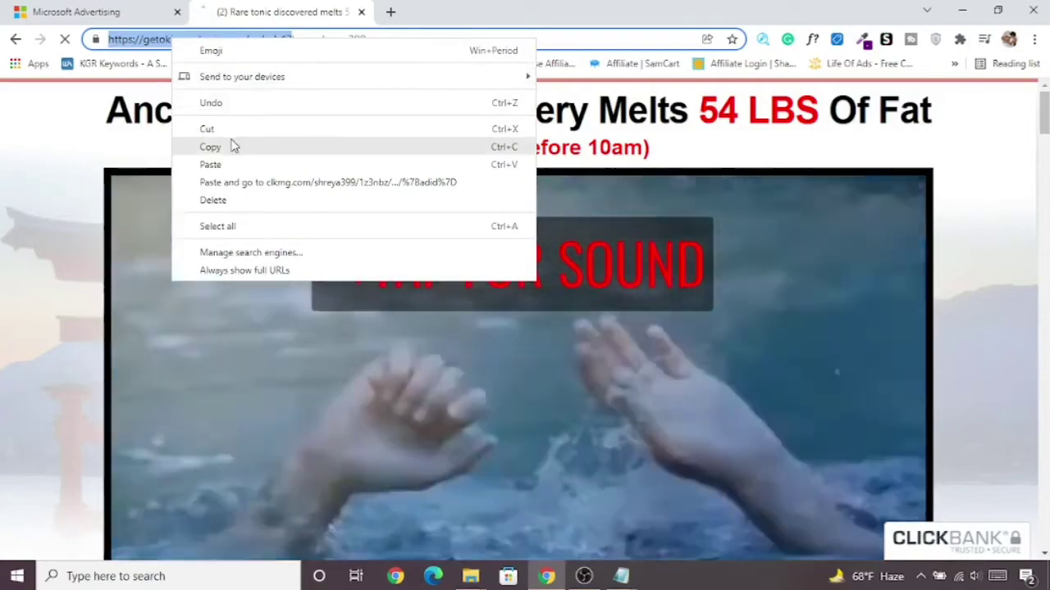
left_click(229, 147)
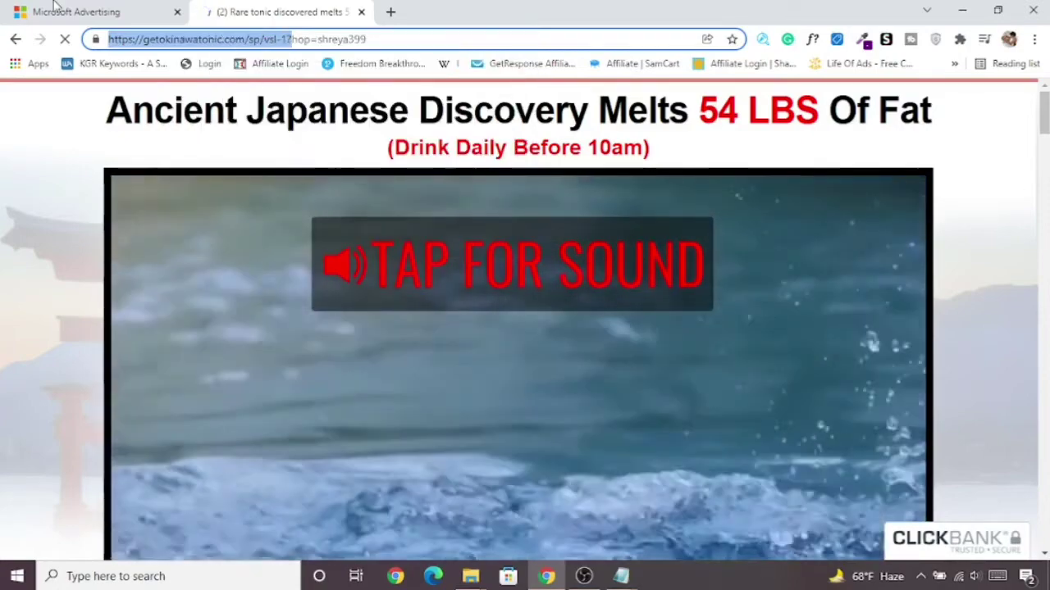
left_click(56, 9)
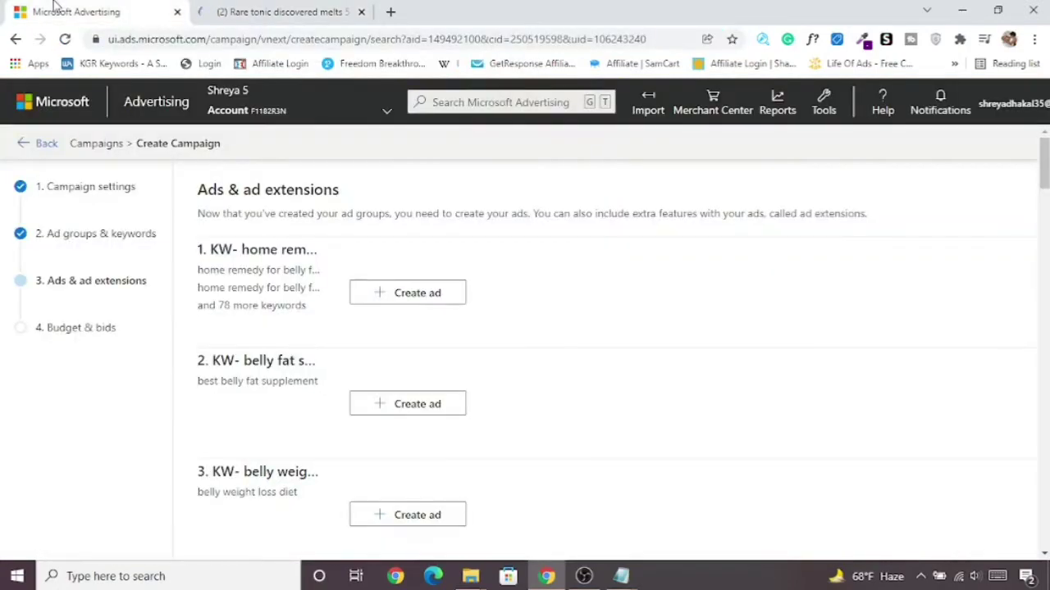
Start a new Expanded text ad for the first ad group.
left_click(434, 297)
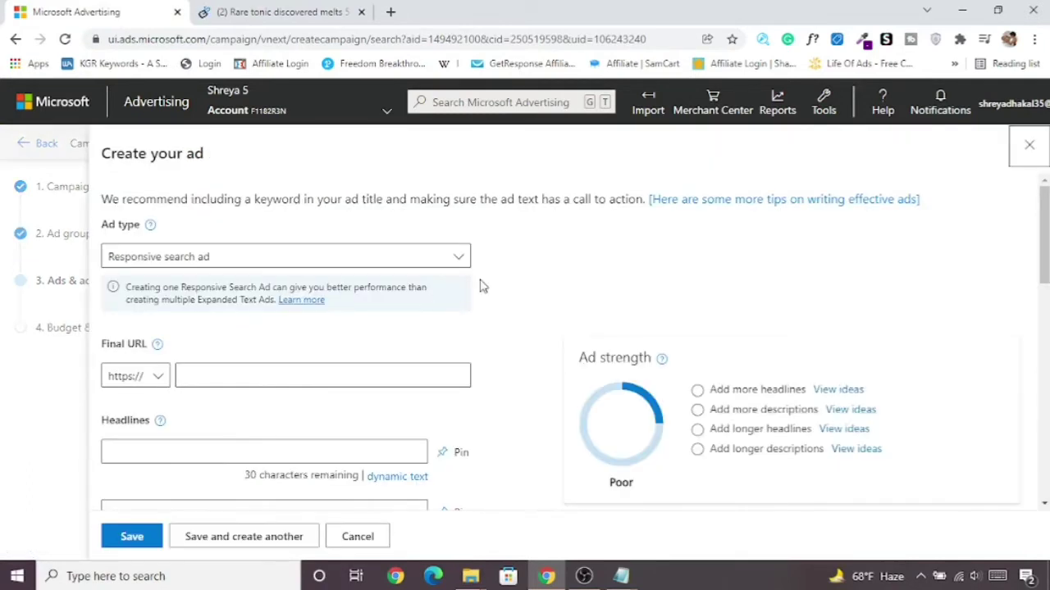
left_click(441, 258)
left_click(242, 298)
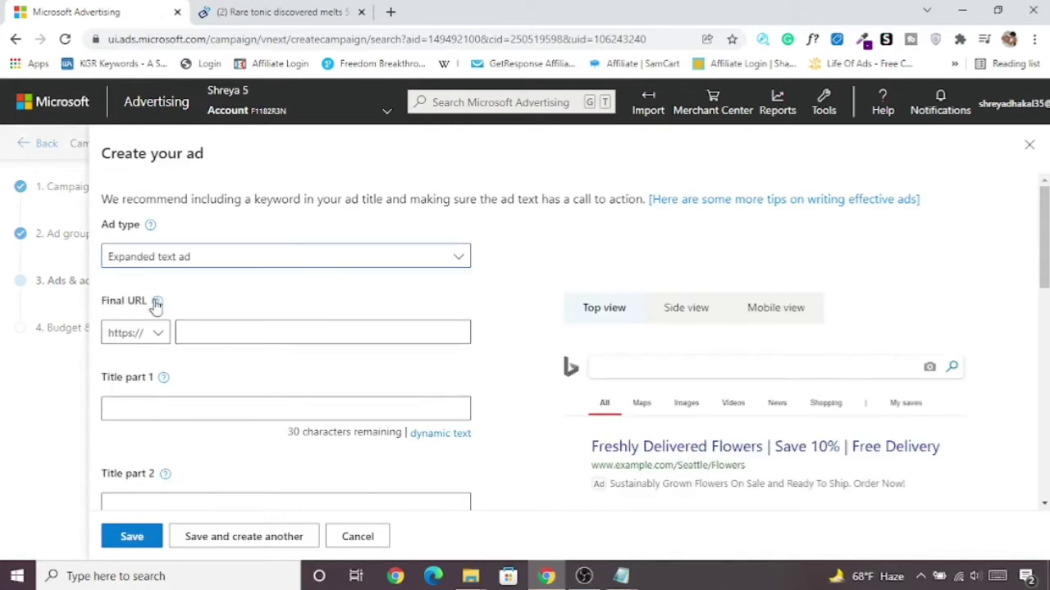
Set getokinawatonic.com/sp/vsl-1? as both the Final URL and the Mobile URL.
right_click(224, 334)
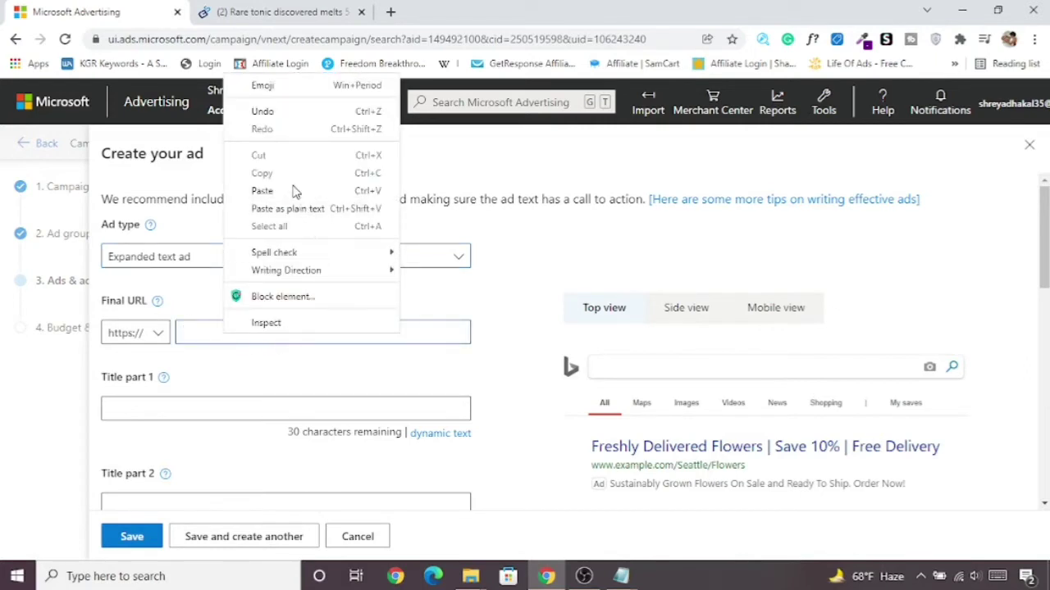
left_click(297, 189)
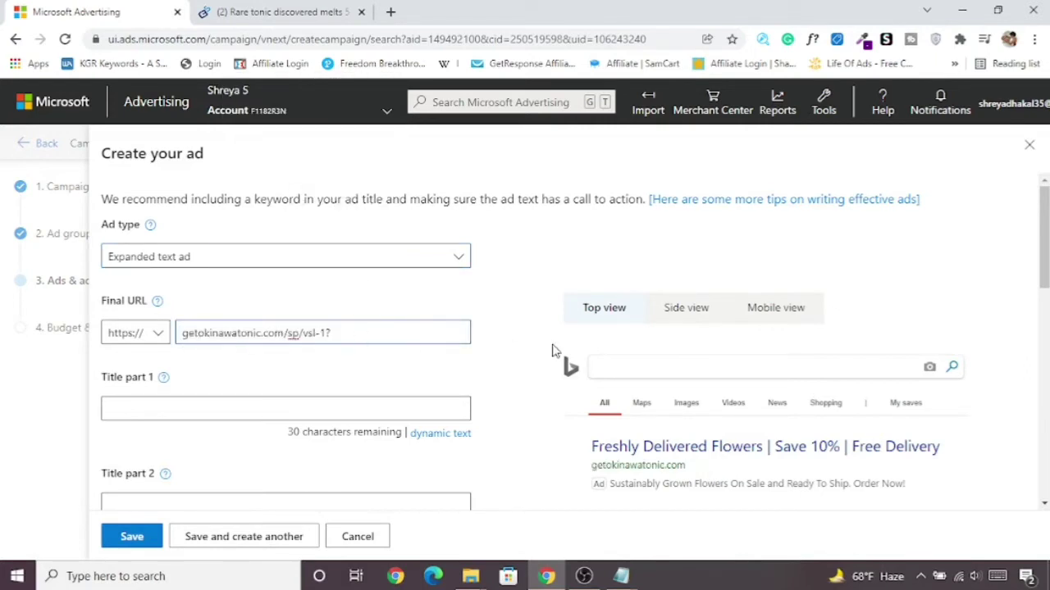
scroll(524, 356, "down", 7)
scroll(504, 355, "down", 2)
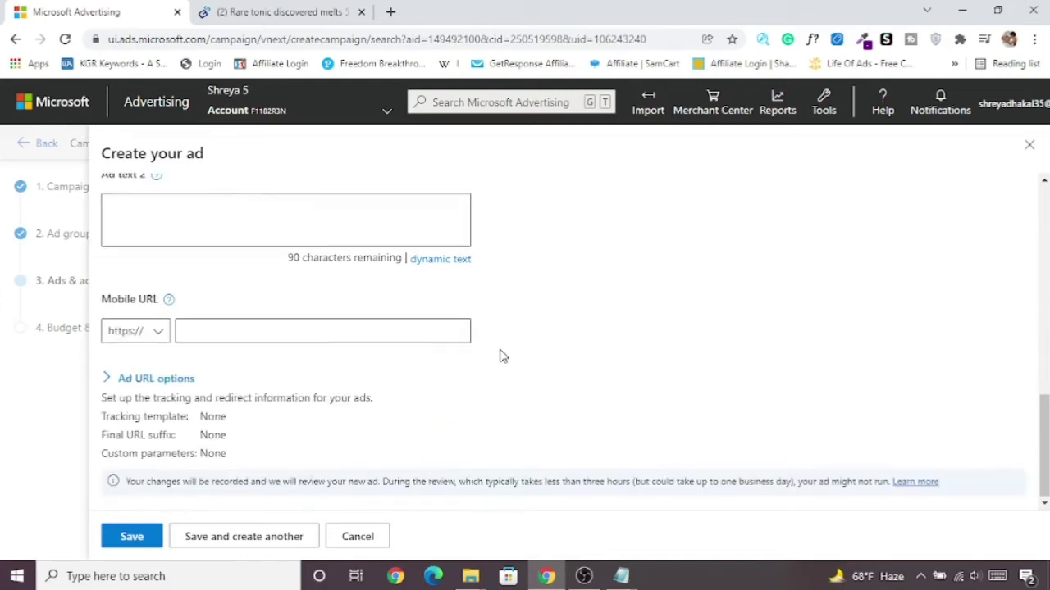
left_click(218, 330)
right_click(218, 330)
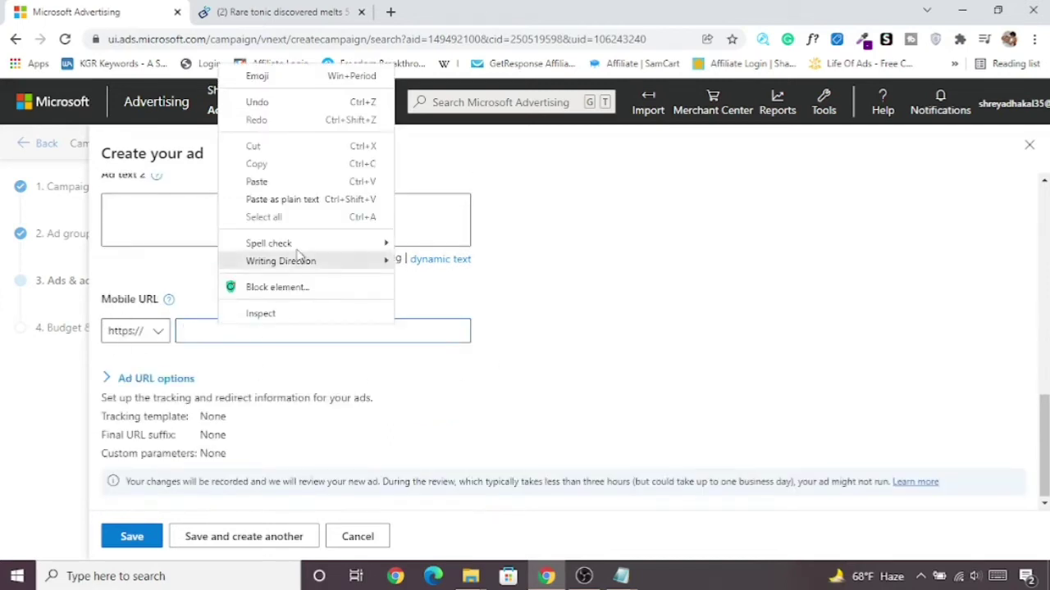
left_click(257, 181)
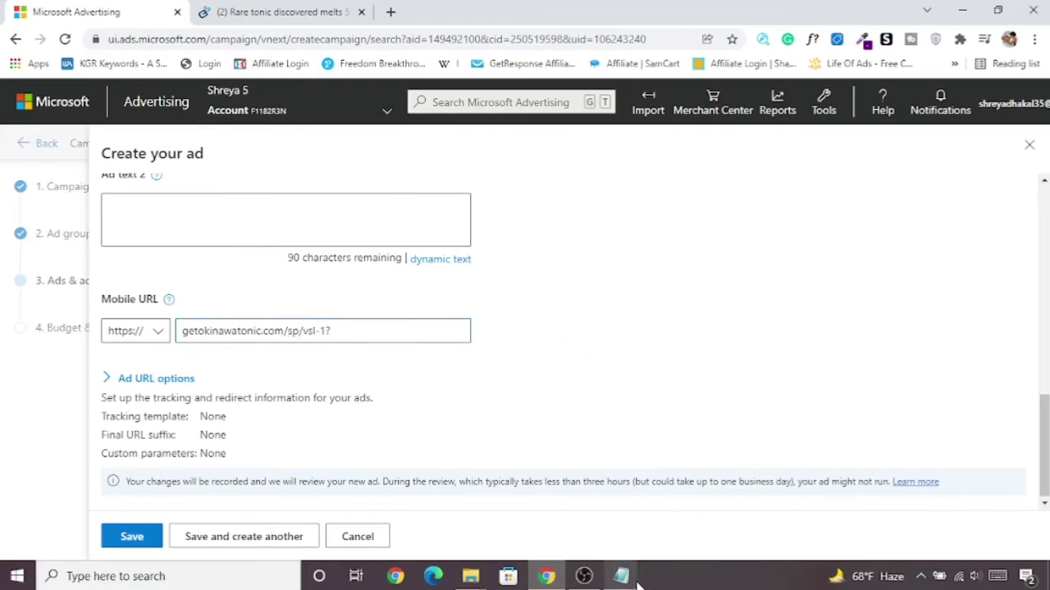
mouse_move(621, 577)
left_click(693, 531)
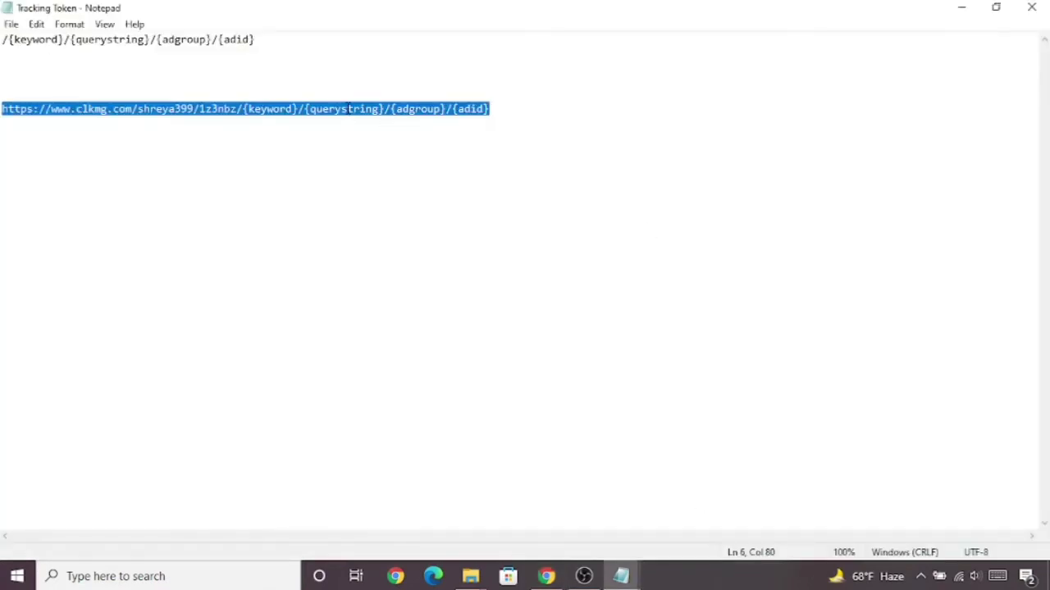
Copy the clkmg.com tracking link from the Tracking Token note again.
right_click(349, 108)
left_click(412, 157)
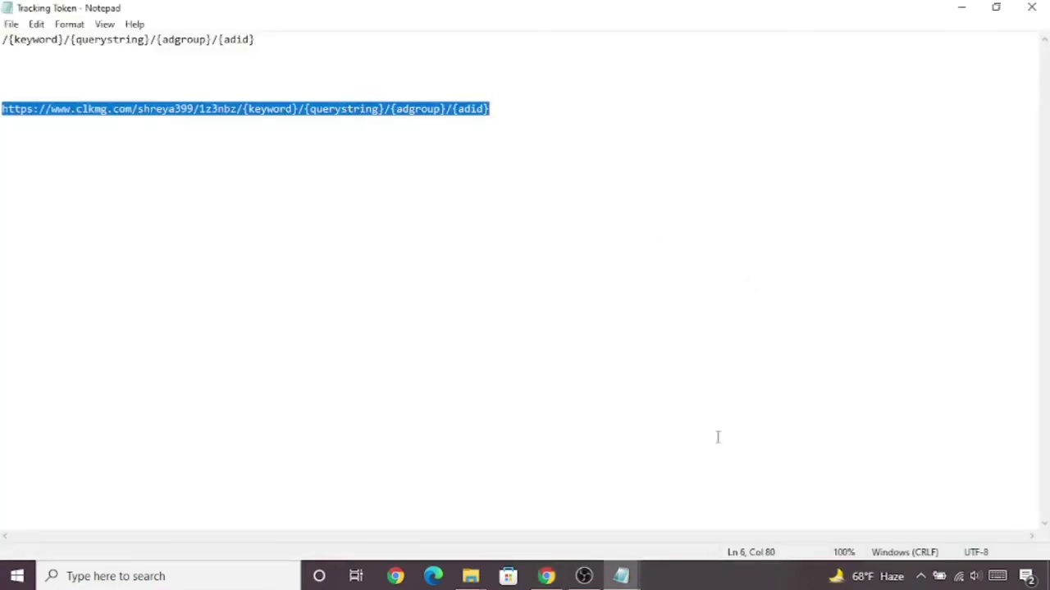
left_click(545, 576)
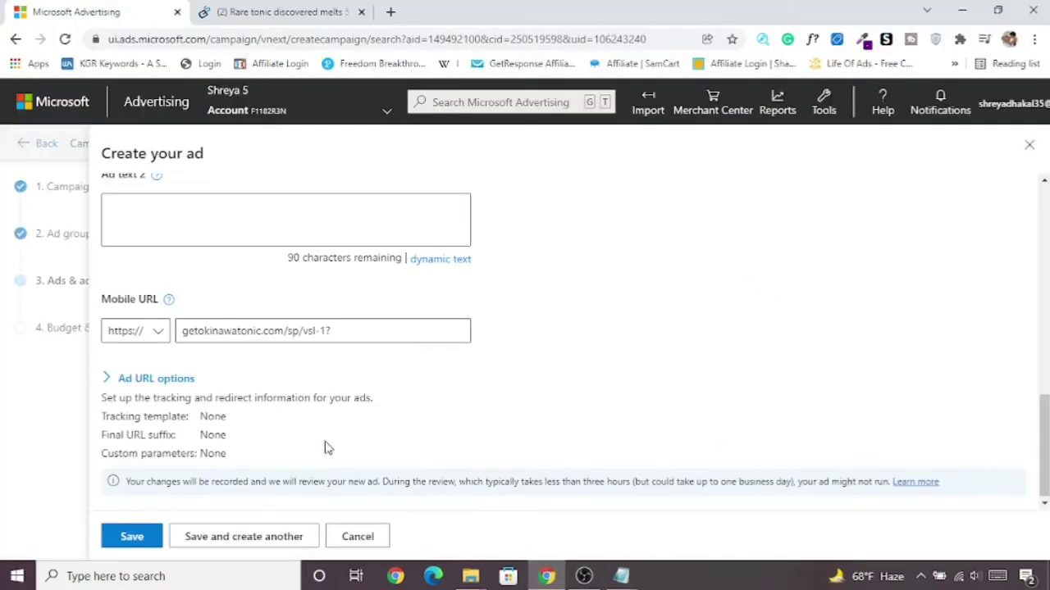
Paste the clkmg.com link into the Tracking template under Ad URL options.
left_click(153, 380)
scroll(437, 383, "down", 1)
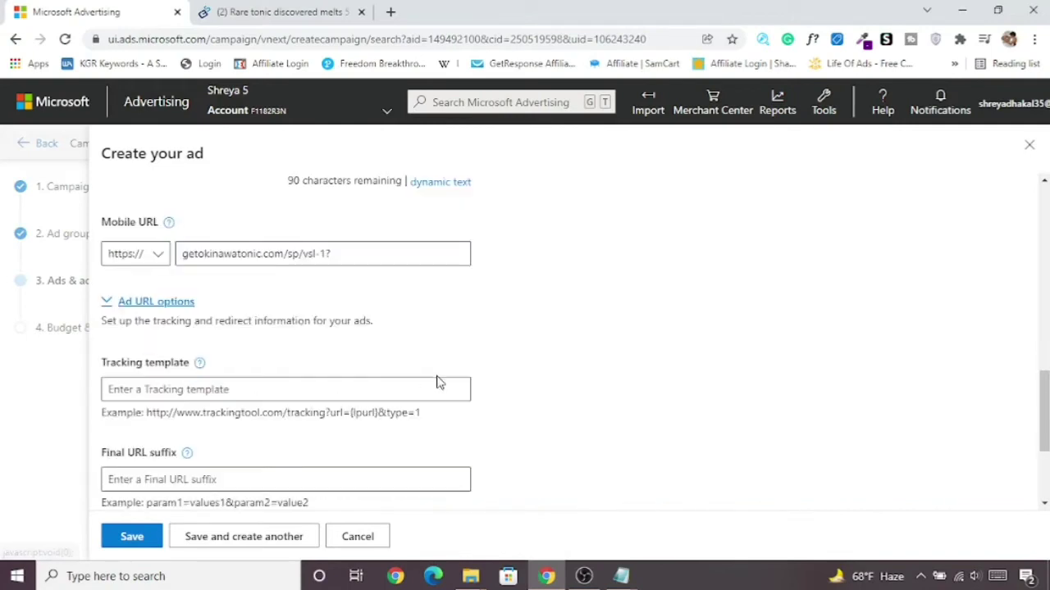
scroll(352, 393, "down", 2)
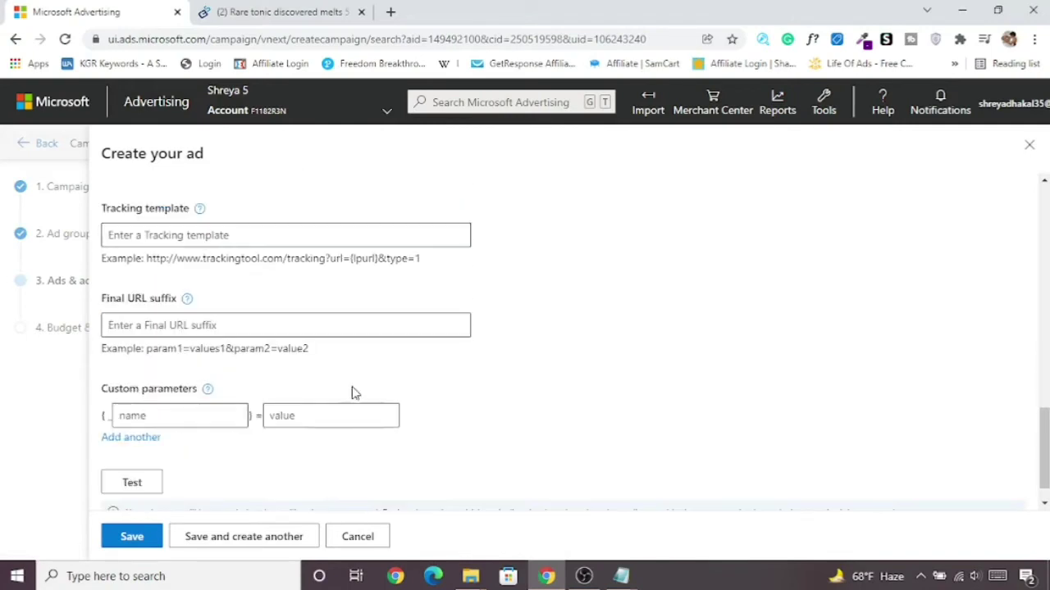
right_click(144, 235)
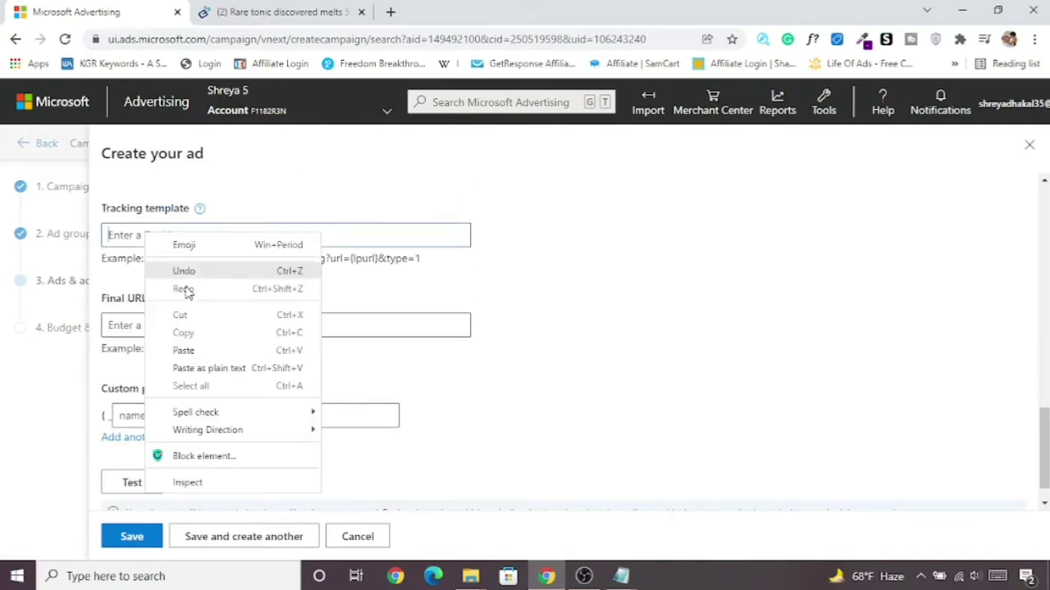
left_click(202, 354)
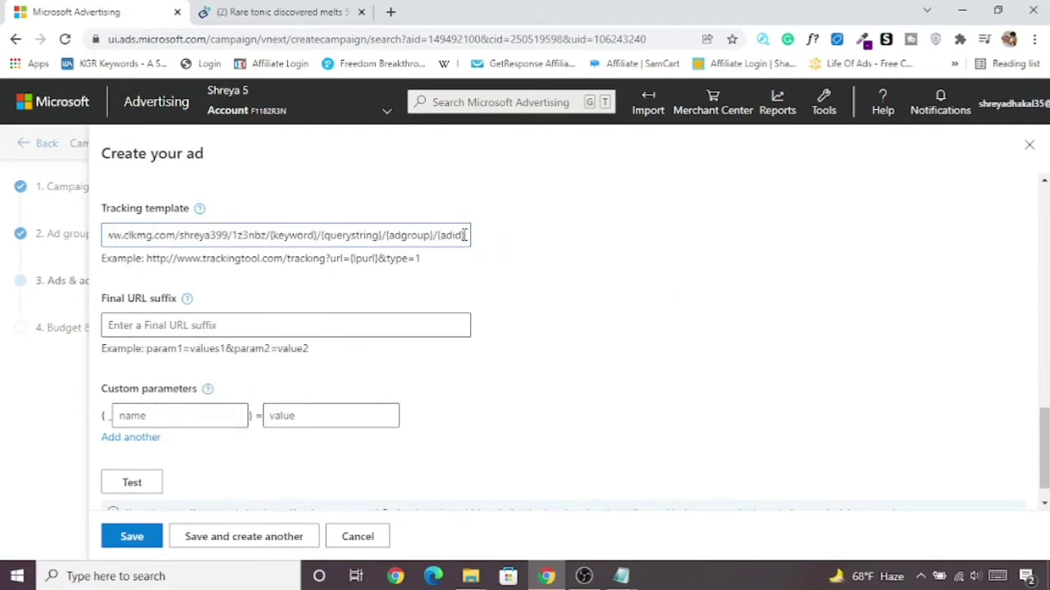
left_click_drag(469, 235, 98, 244)
left_click(626, 292)
scroll(643, 320, "up", 1)
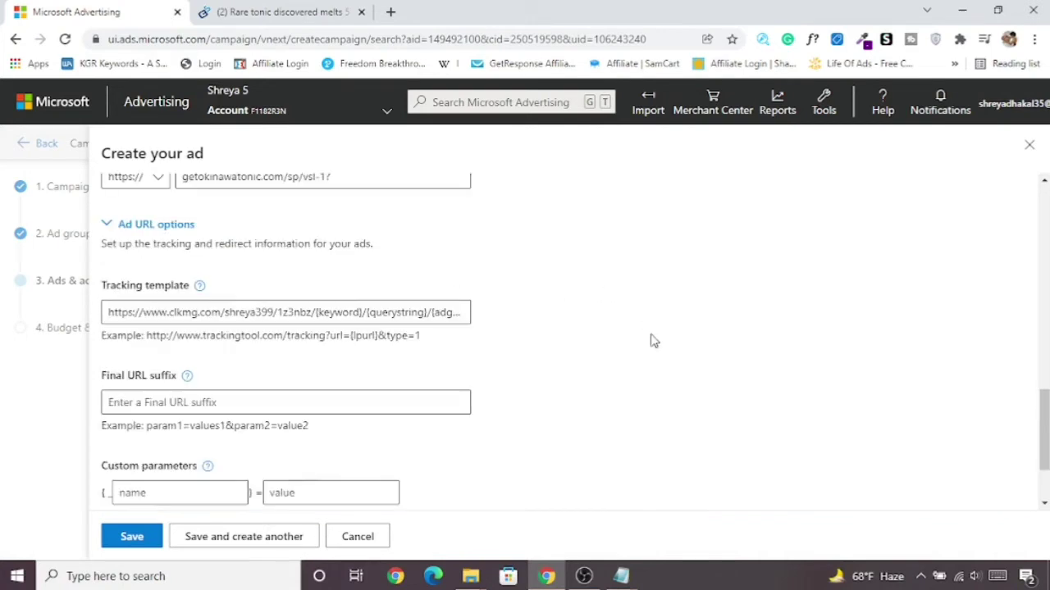
scroll(656, 346, "up", 1)
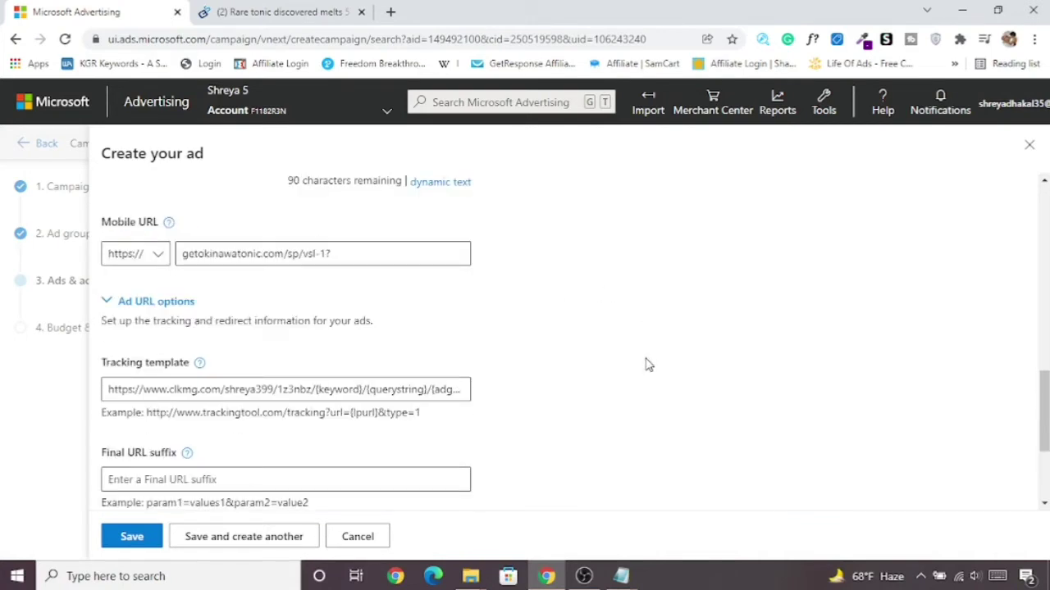
scroll(647, 364, "up", 5)
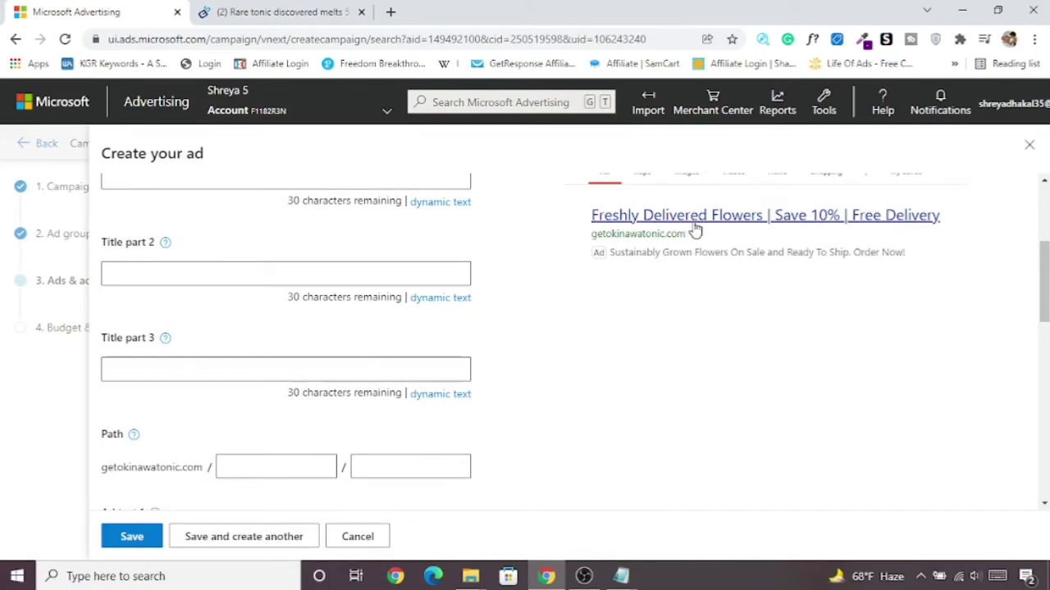
scroll(509, 328, "up", 1)
scroll(508, 328, "up", 2)
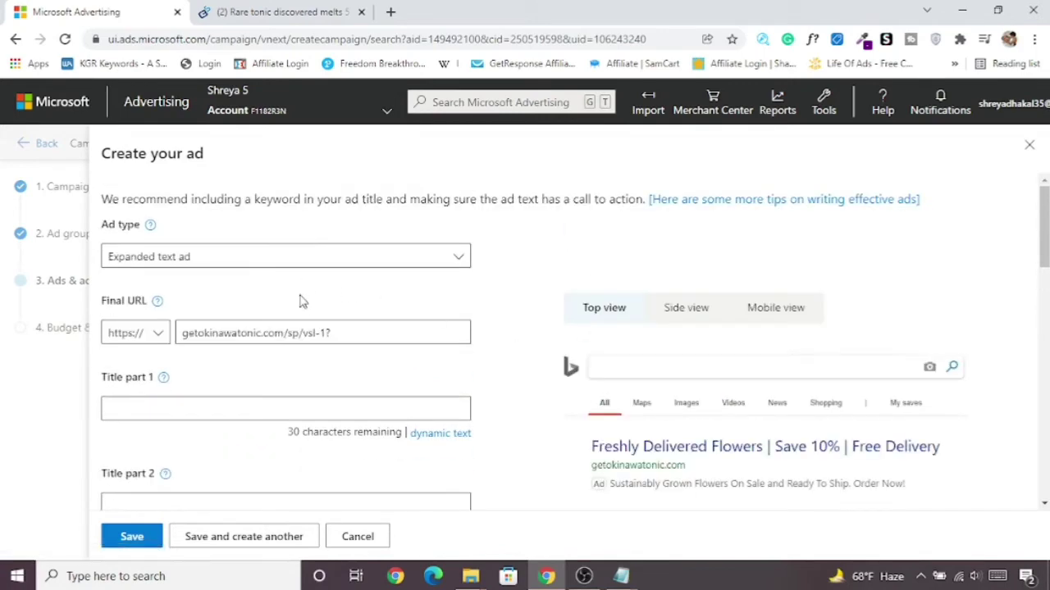
scroll(574, 373, "down", 11)
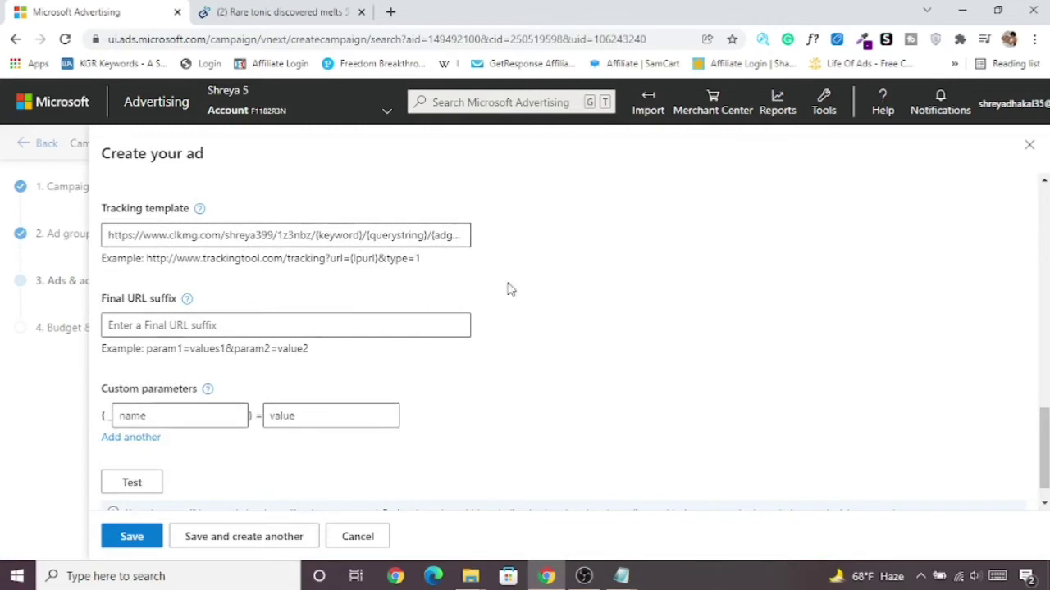
scroll(616, 304, "up", 2)
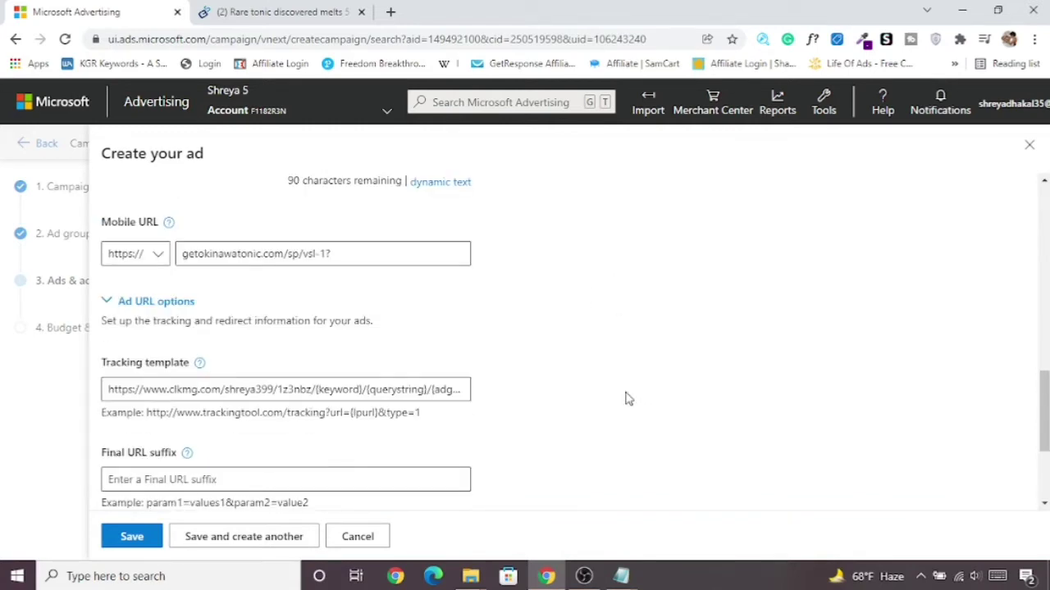
scroll(626, 399, "up", 3)
scroll(615, 377, "up", 5)
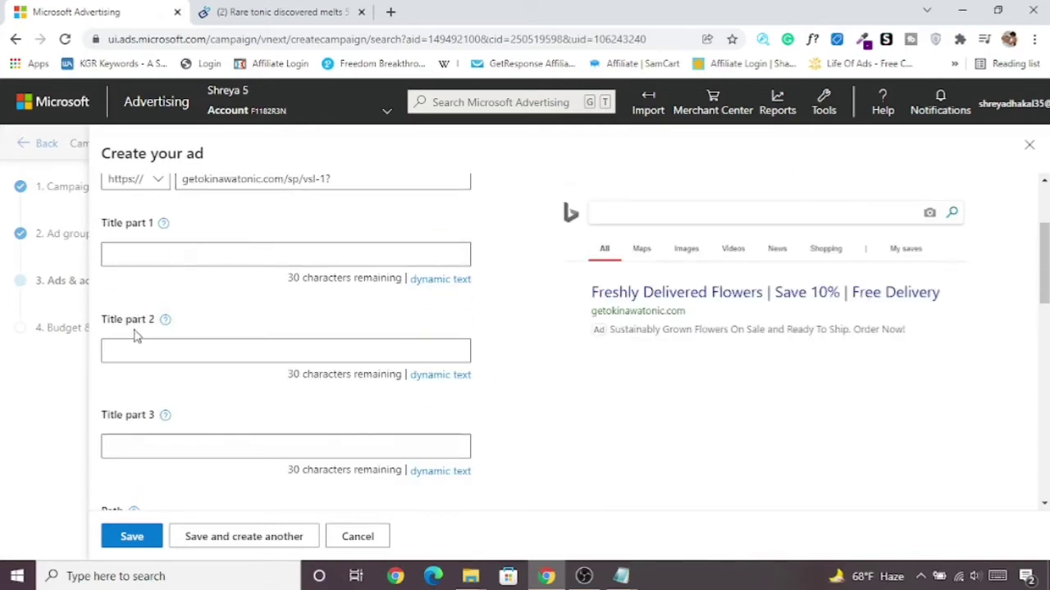
scroll(265, 350, "down", 1)
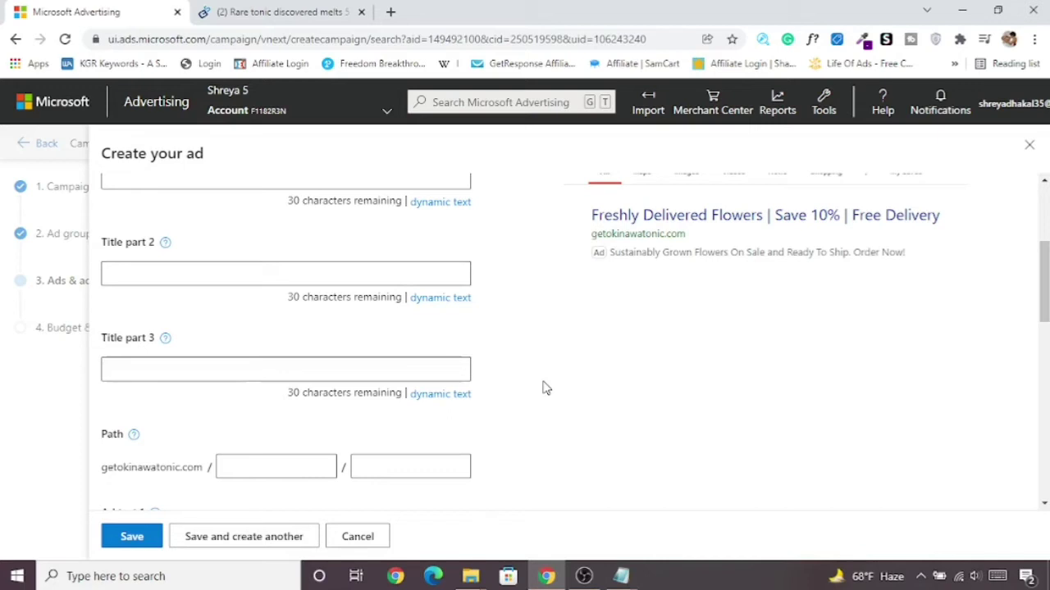
scroll(293, 262, "up", 2)
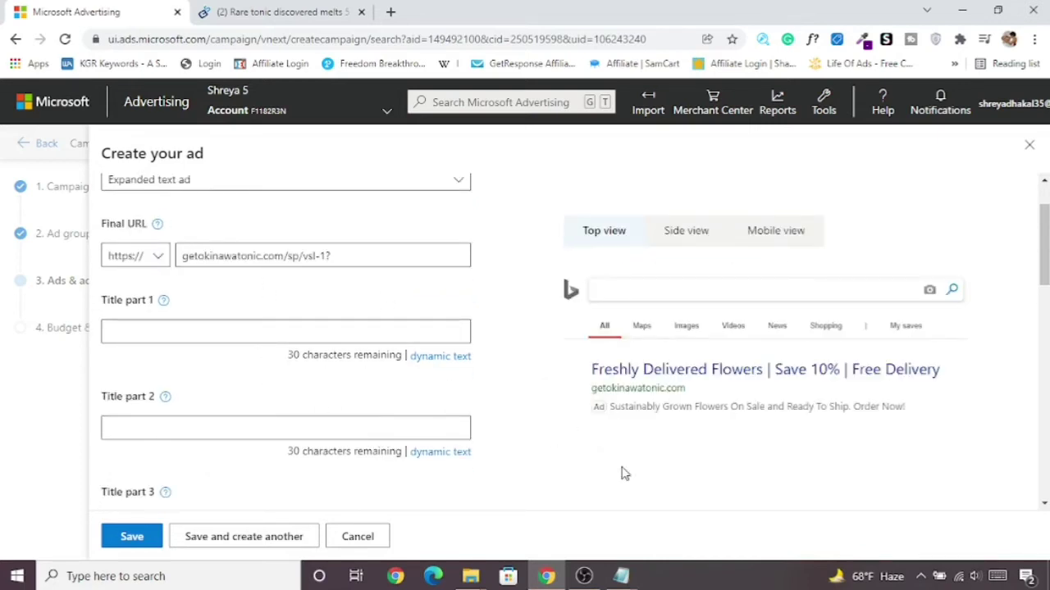
Bring up the Ad Copy notes as a smaller window in the upper right.
mouse_move(620, 576)
left_click(567, 544)
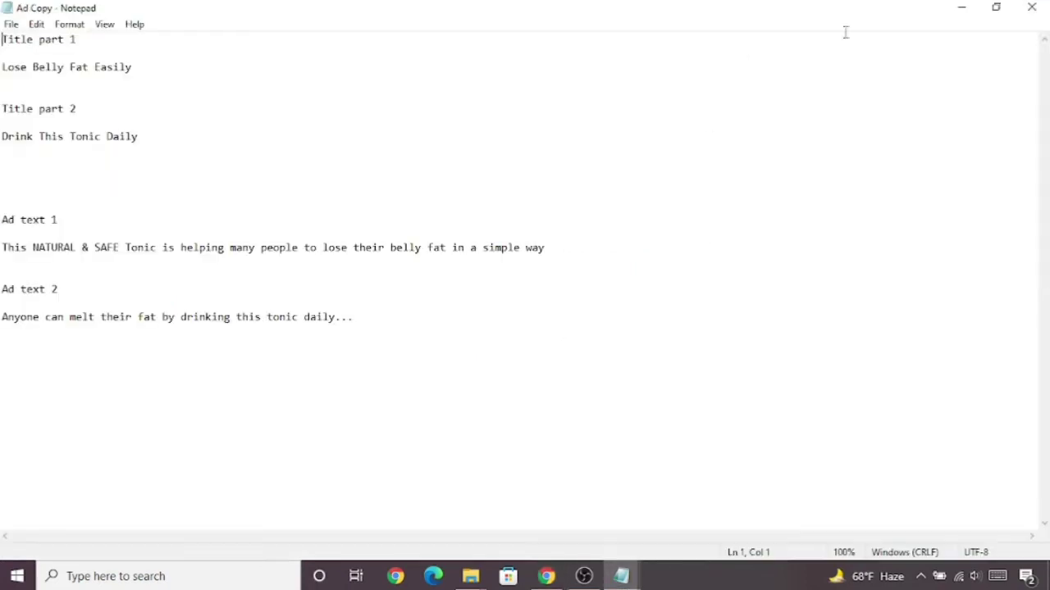
left_click(997, 12)
left_click_drag(626, 85, 834, 70)
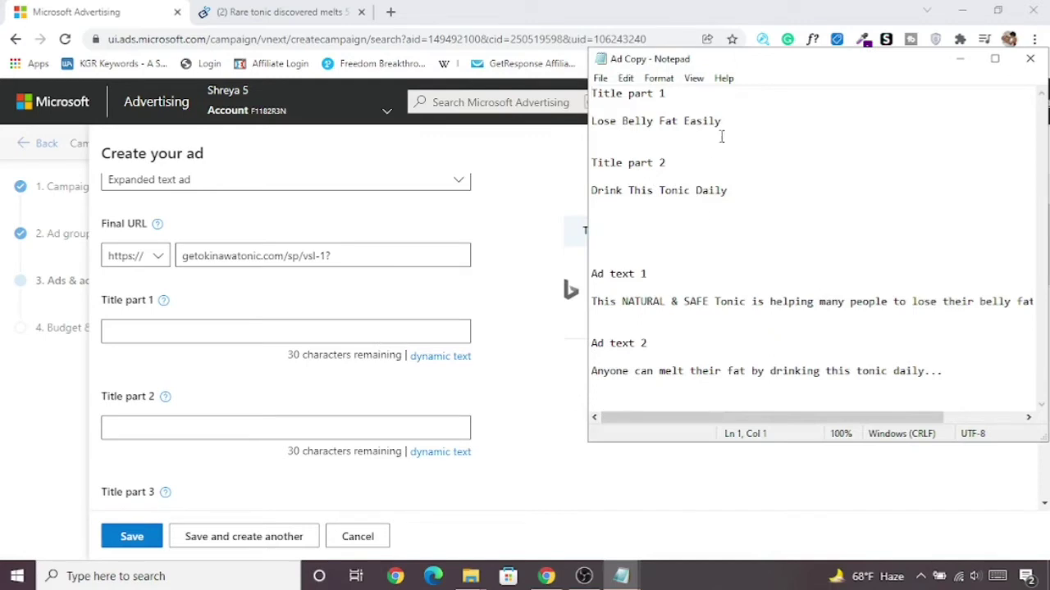
scroll(242, 335, "up", 1)
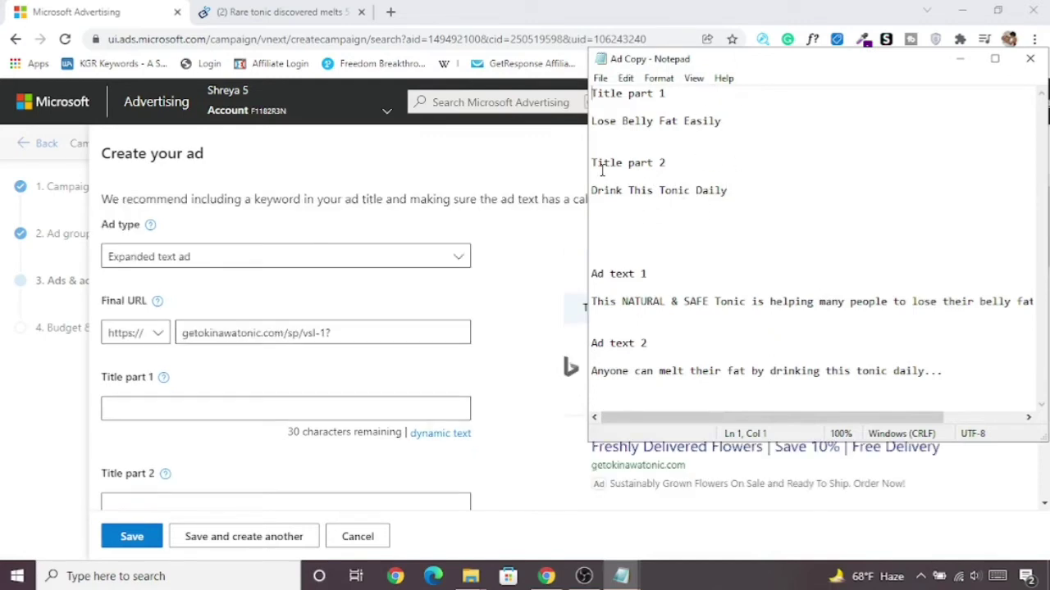
Paste 'Drink This Tonic Daily' from the Ad Copy notes into Title part 2.
left_click_drag(743, 185, 597, 191)
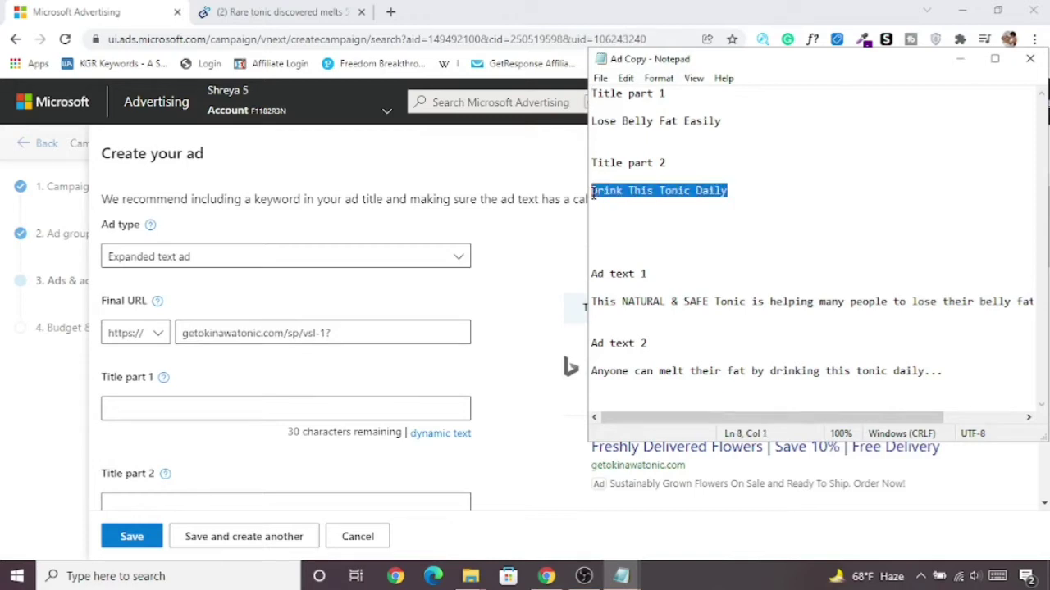
right_click(680, 187)
left_click(724, 237)
scroll(188, 405, "down", 1)
right_click(175, 426)
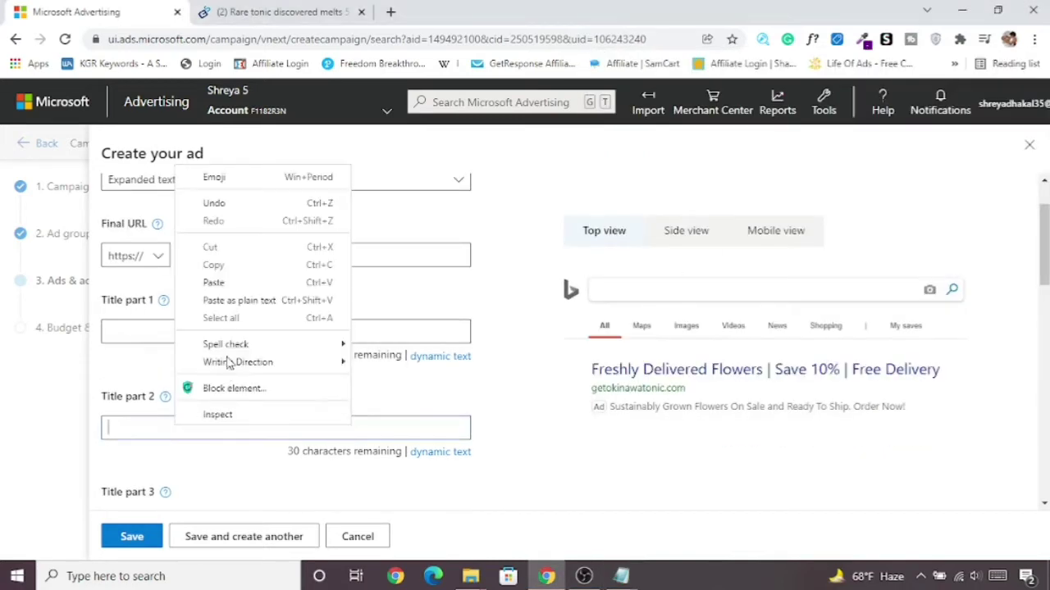
left_click(215, 283)
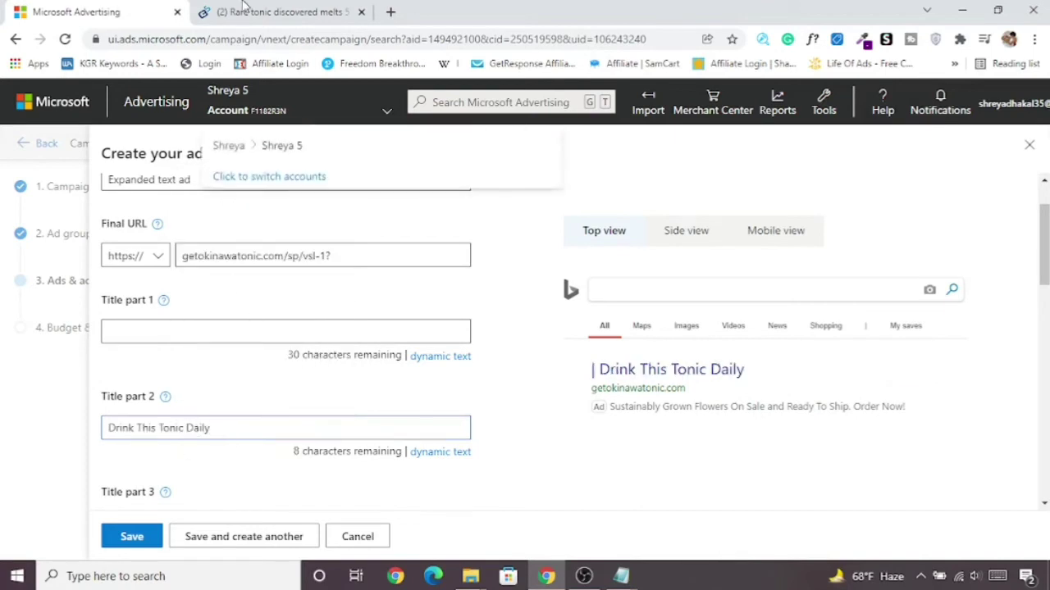
Check the sales page address, then return to Title part 2 in the ad form.
left_click(278, 12)
left_click_drag(108, 39, 291, 38)
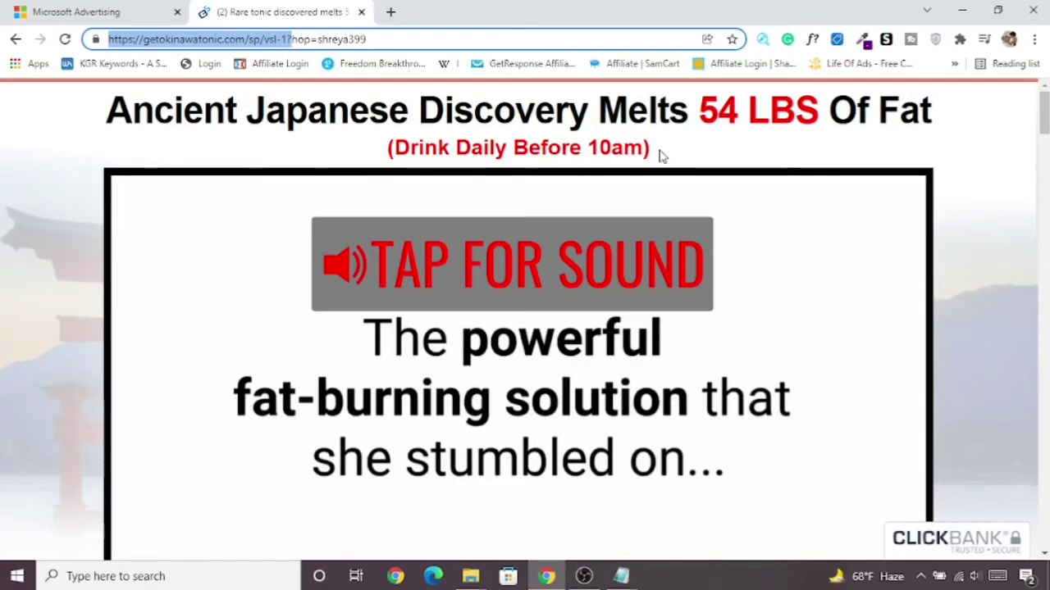
left_click(966, 200)
key("ctrl+Tab")
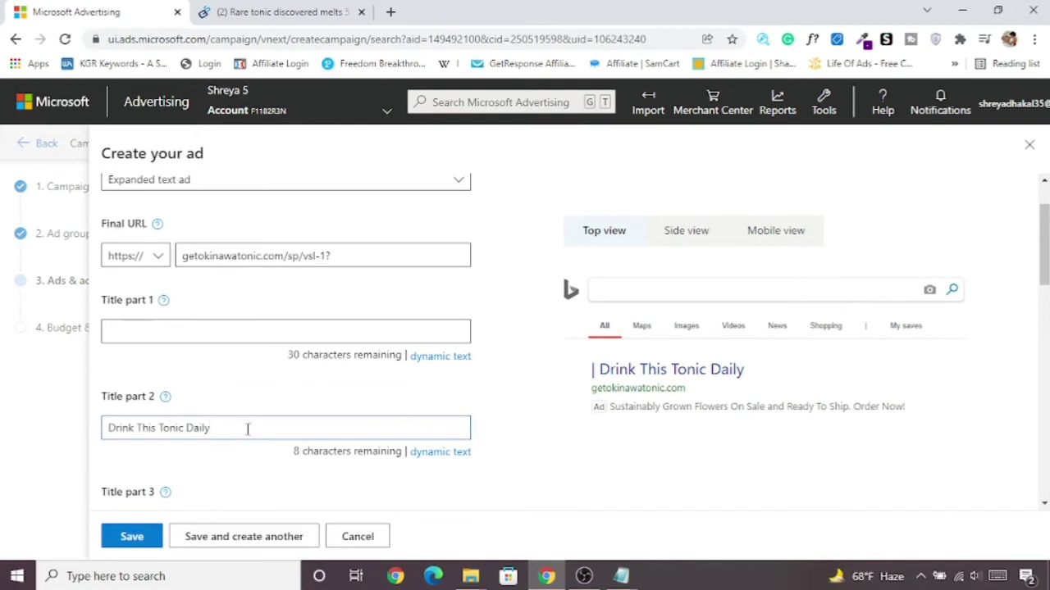
key("ctrl+Tab")
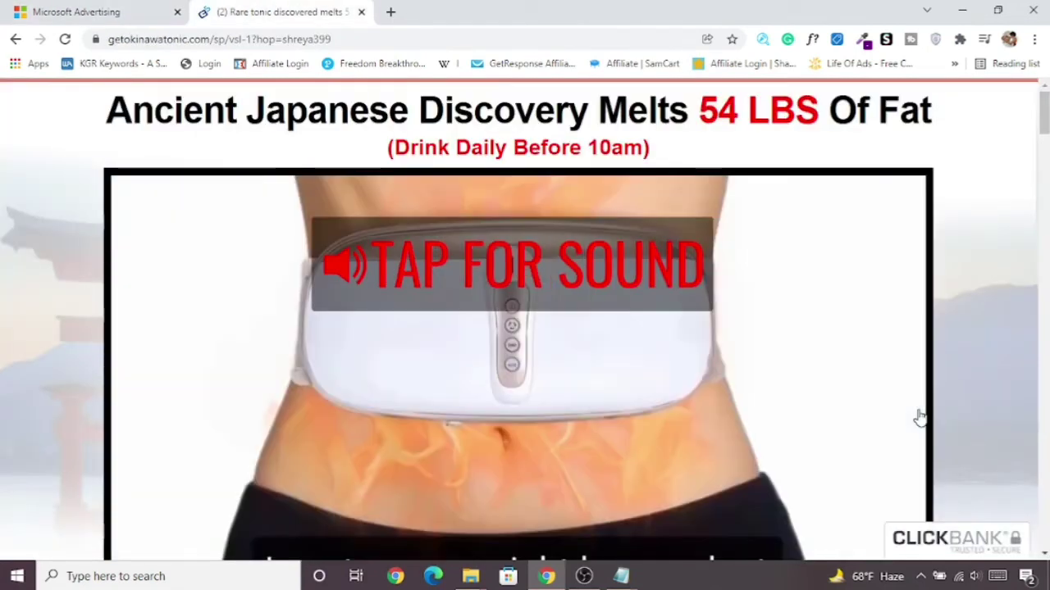
left_click(104, 8)
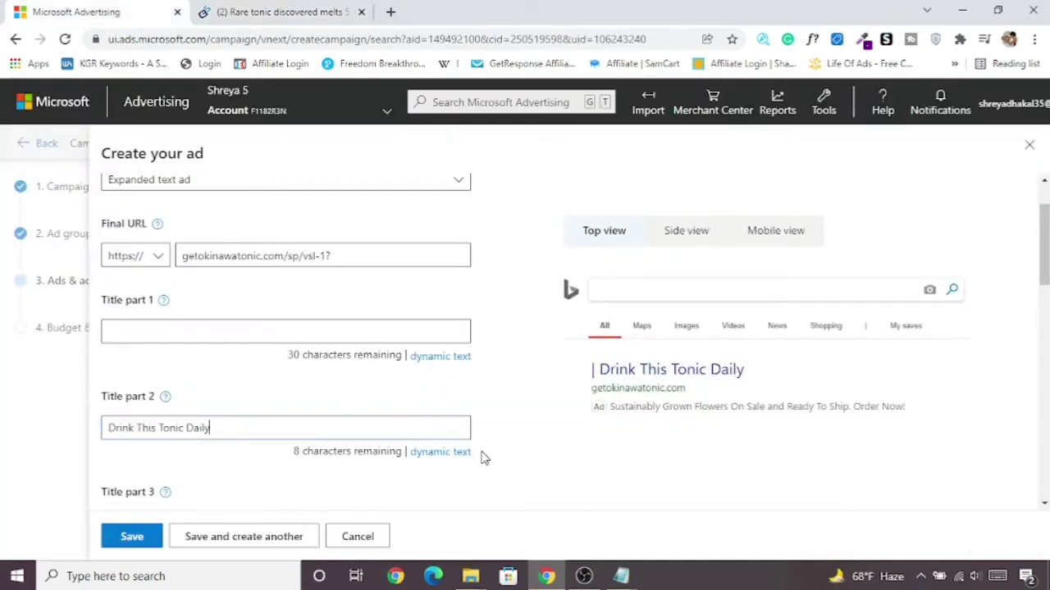
left_click(440, 423)
scroll(251, 434, "down", 1)
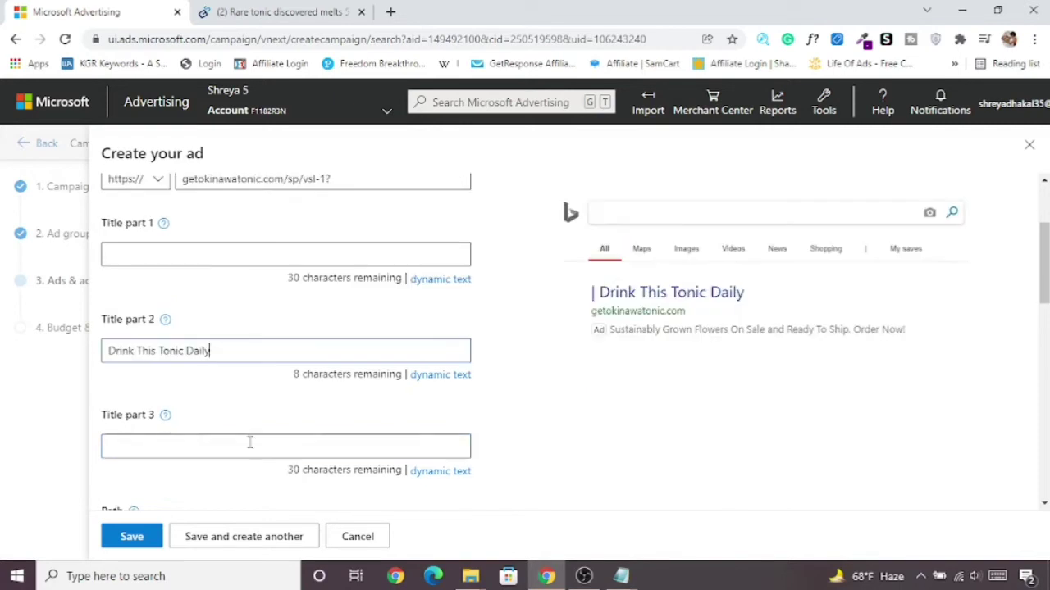
scroll(402, 432, "up", 2)
scroll(293, 481, "down", 1)
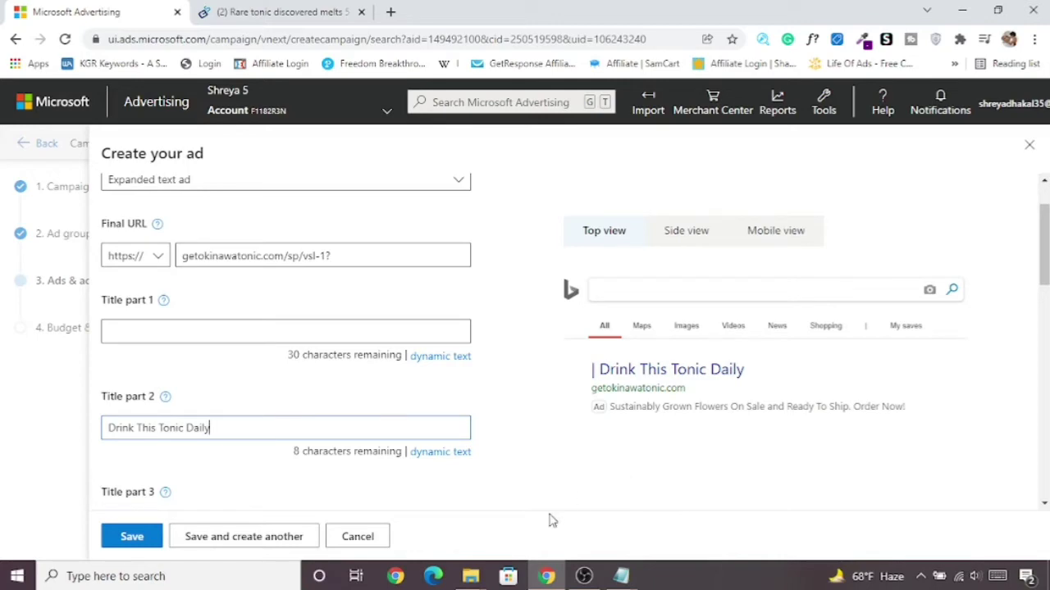
mouse_move(460, 581)
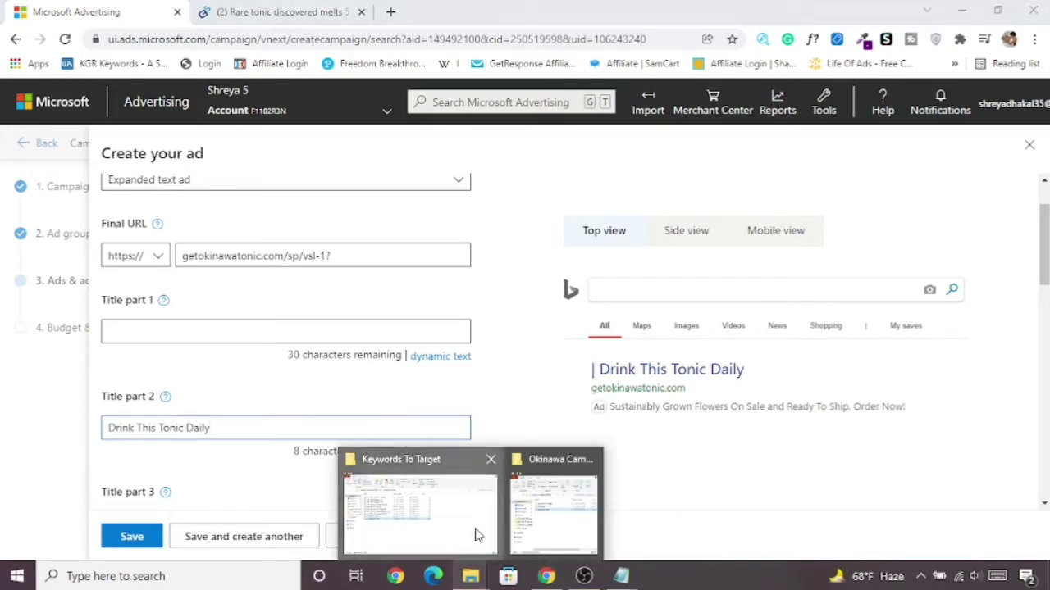
left_click(476, 534)
Copy 'home remedy for belly fat' from the first keyword file's name, leaving it unchanged.
left_click(216, 175)
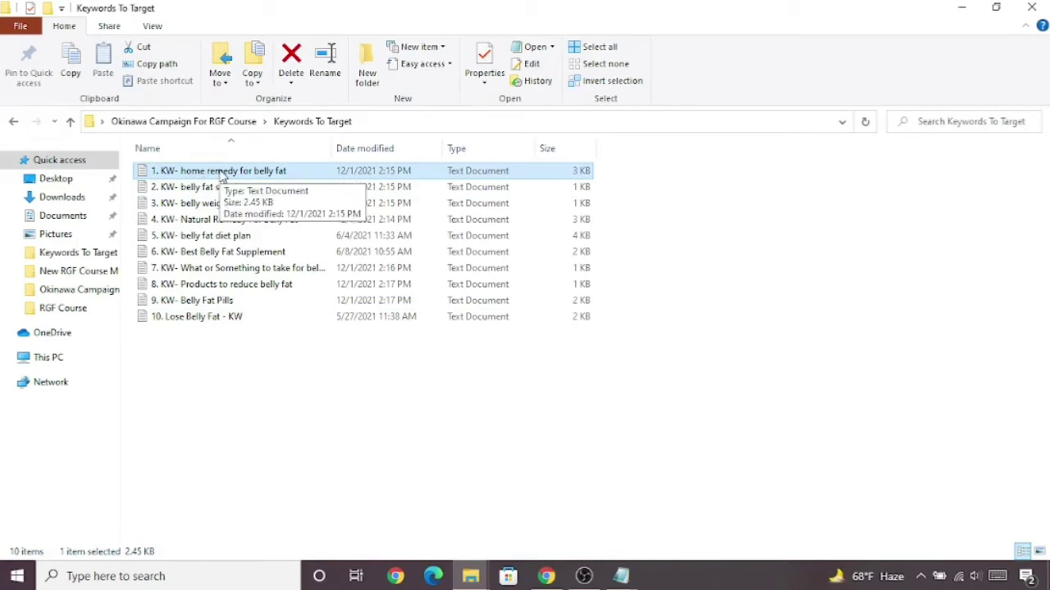
right_click(220, 174)
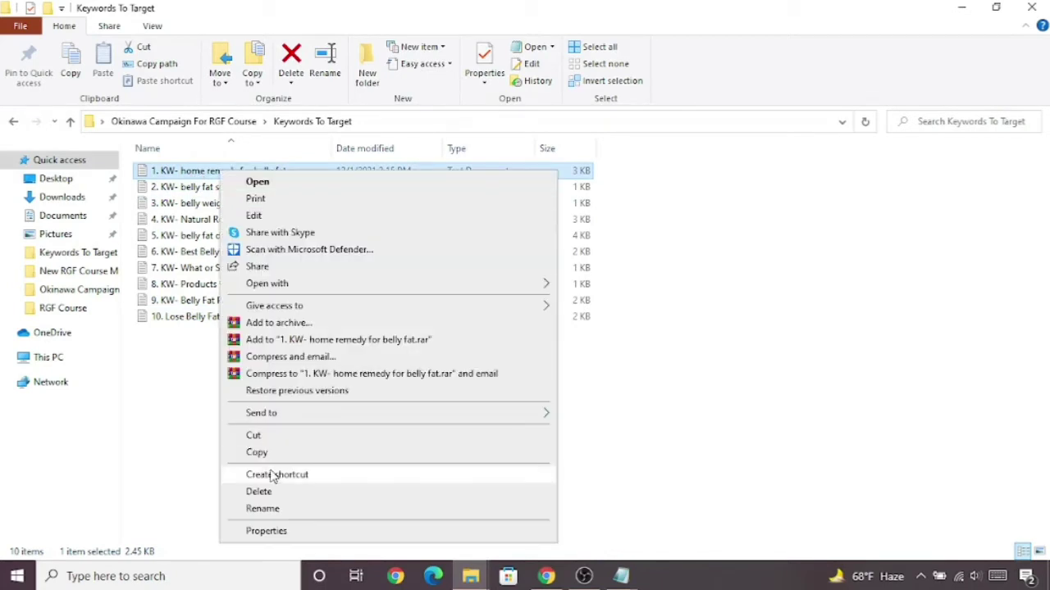
left_click(270, 509)
left_click(287, 171)
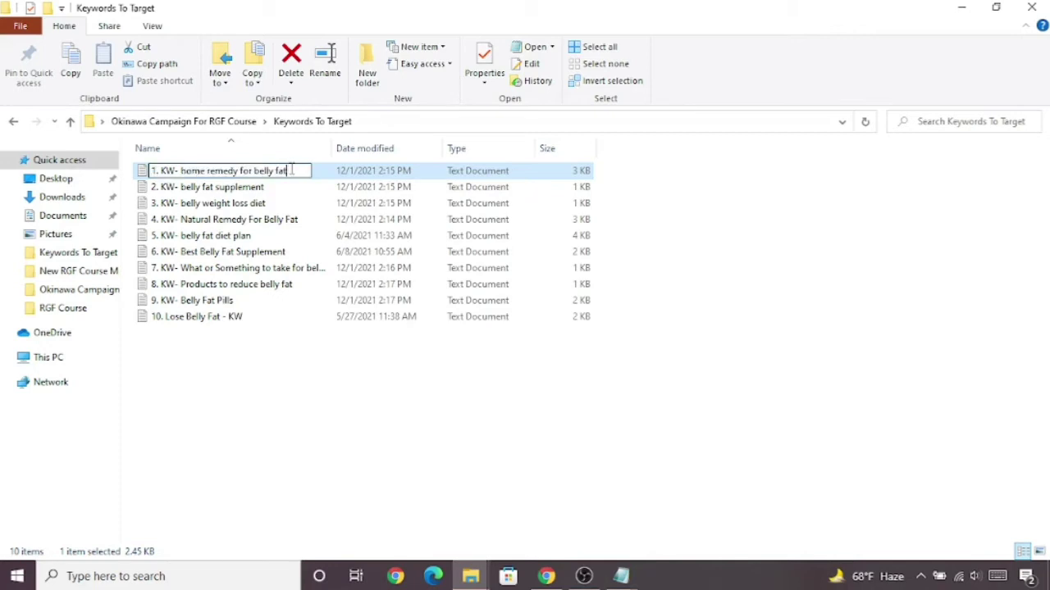
left_click_drag(287, 170, 180, 171)
right_click(192, 168)
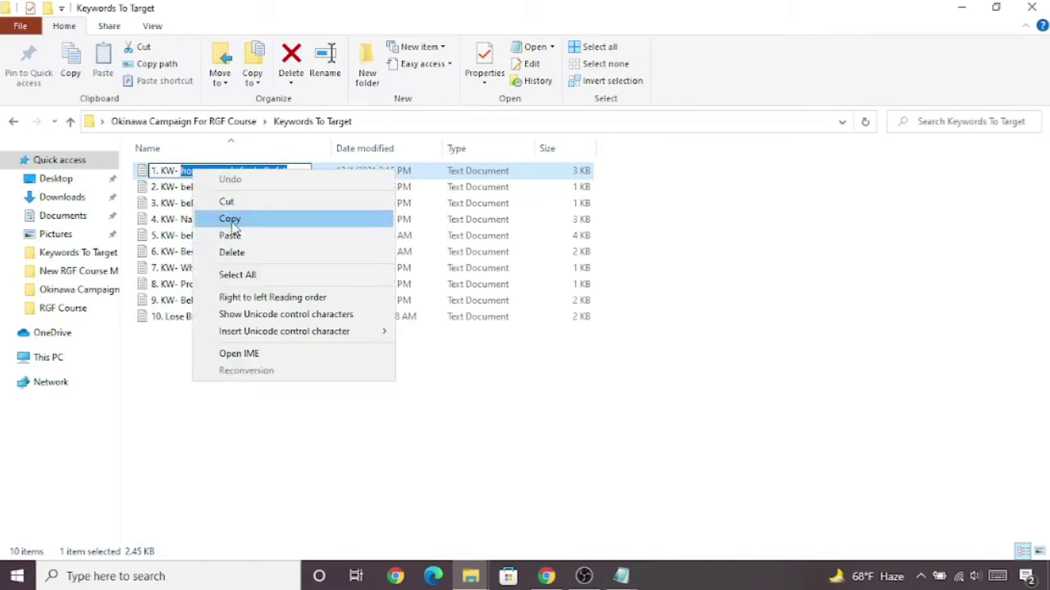
left_click(225, 218)
left_click(603, 522)
left_click(547, 576)
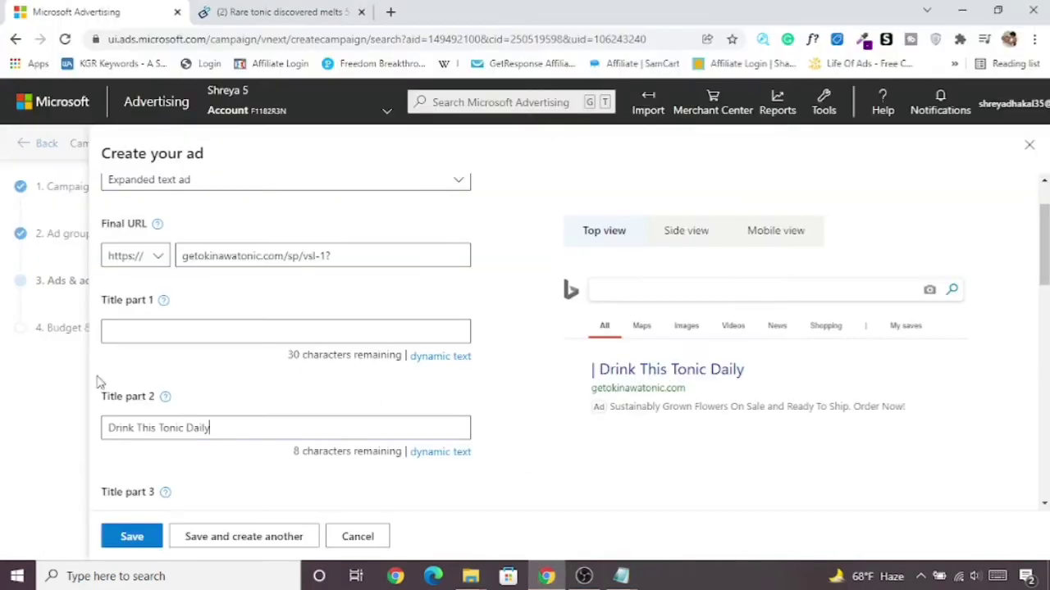
Paste the keyword into Title part 1 and capitalize it as 'Home Remedy For Belly Fat'.
left_click(172, 339)
key("ctrl+v")
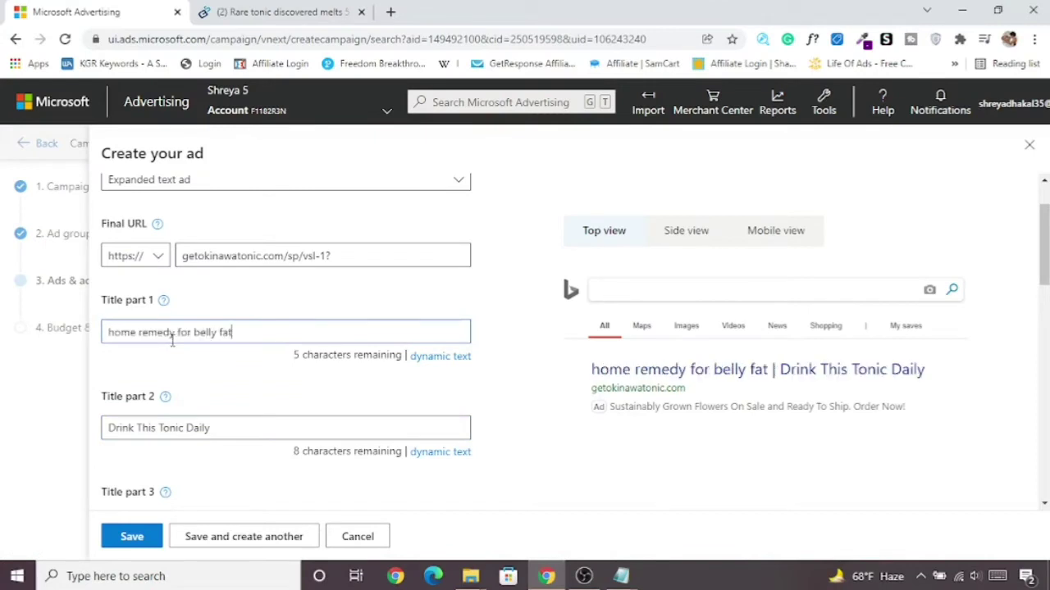
left_click(109, 332)
key("Delete")
type("H")
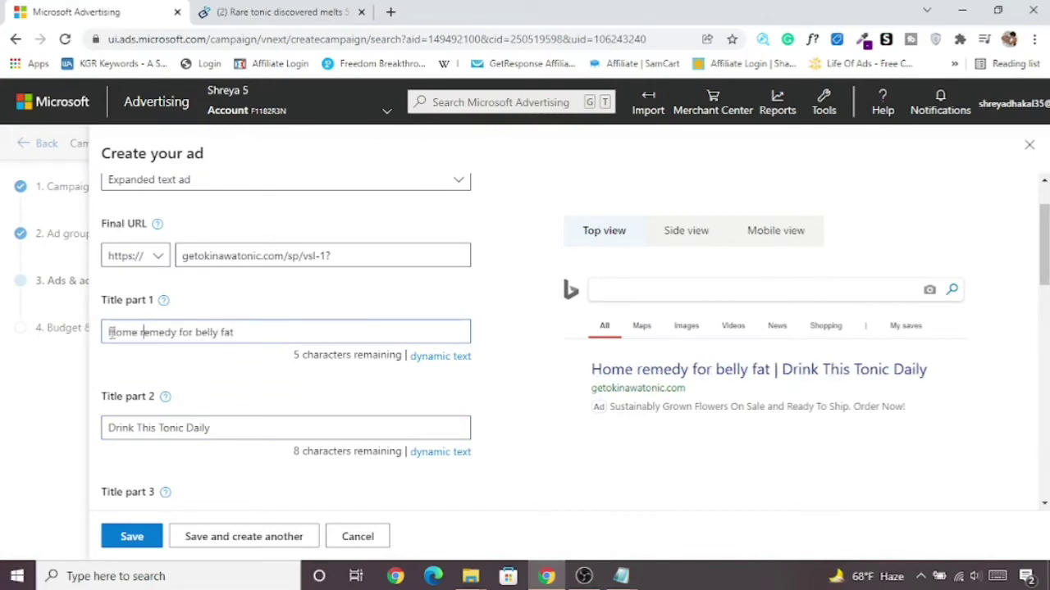
key("Delete")
type("R")
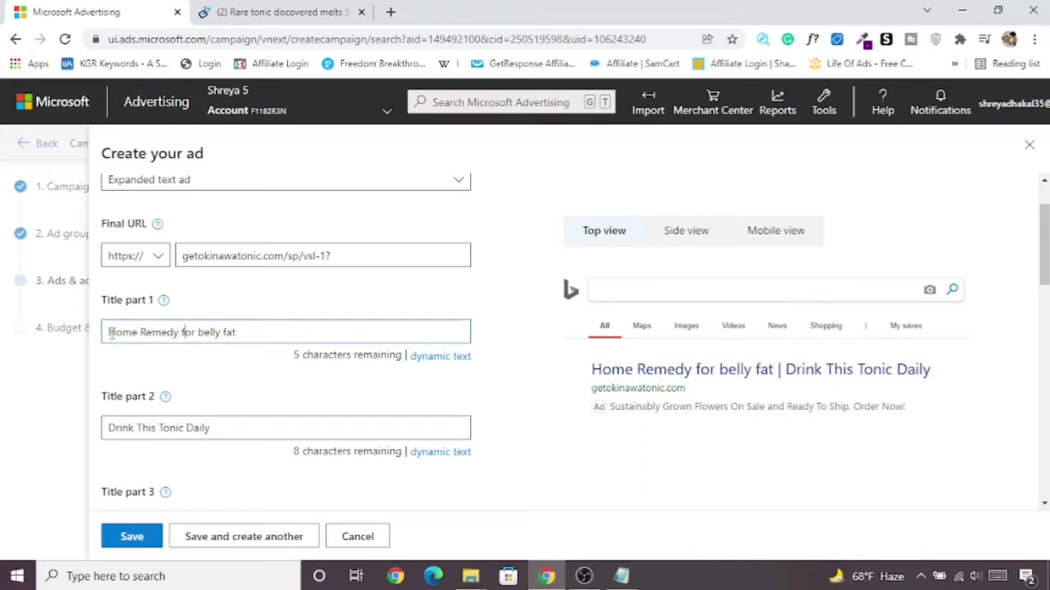
key("Delete")
type("F")
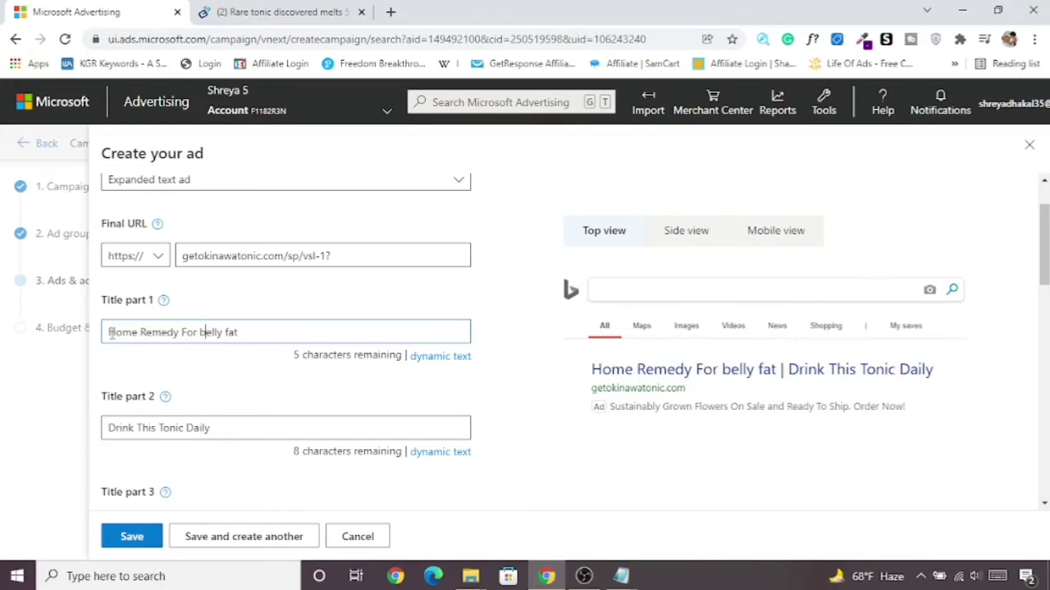
key("Delete")
type("B")
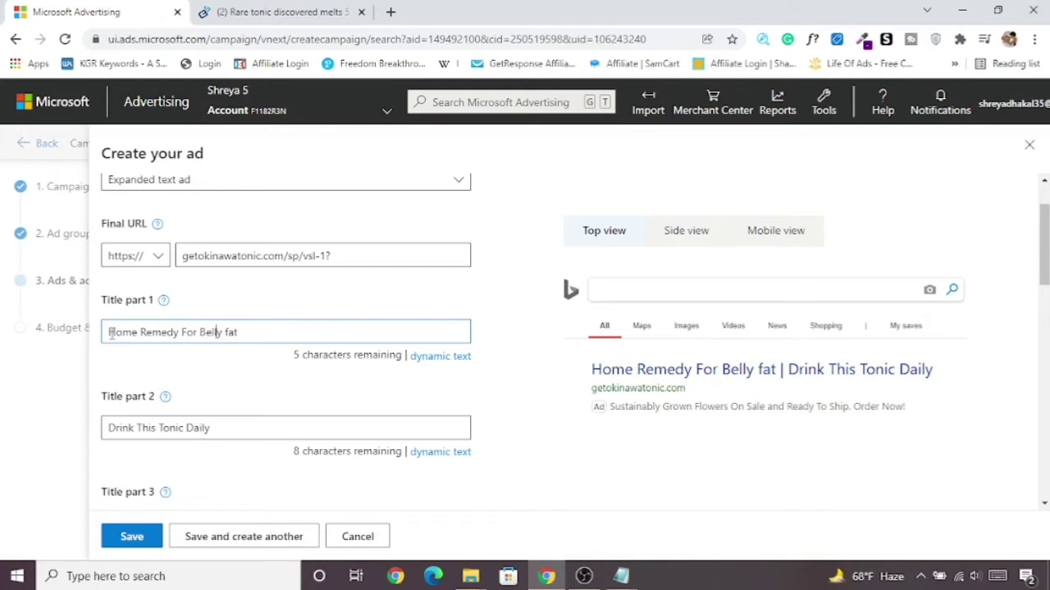
key("Delete")
type("F")
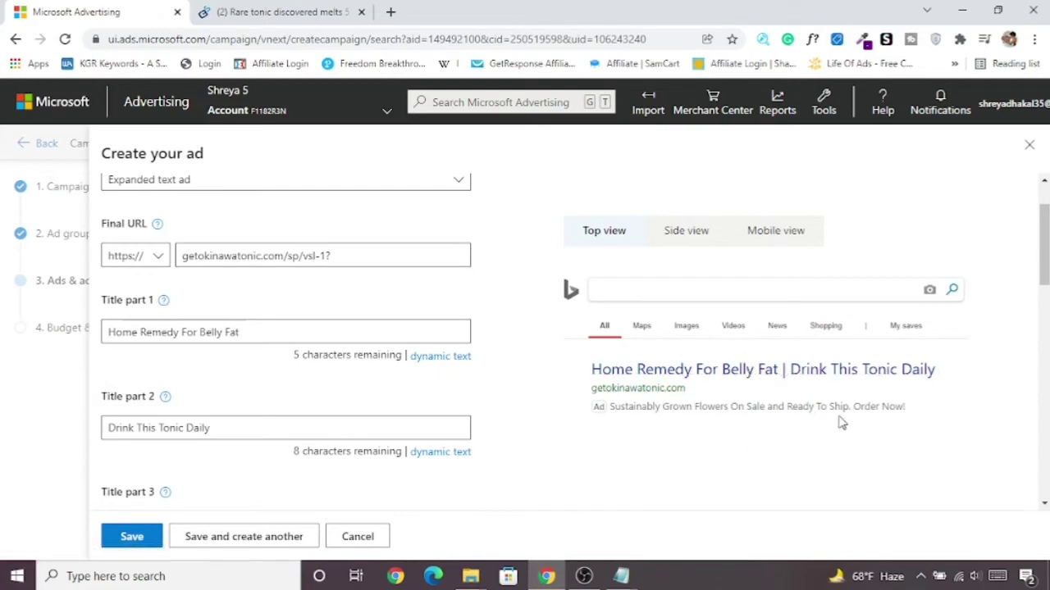
scroll(837, 417, "down", 2)
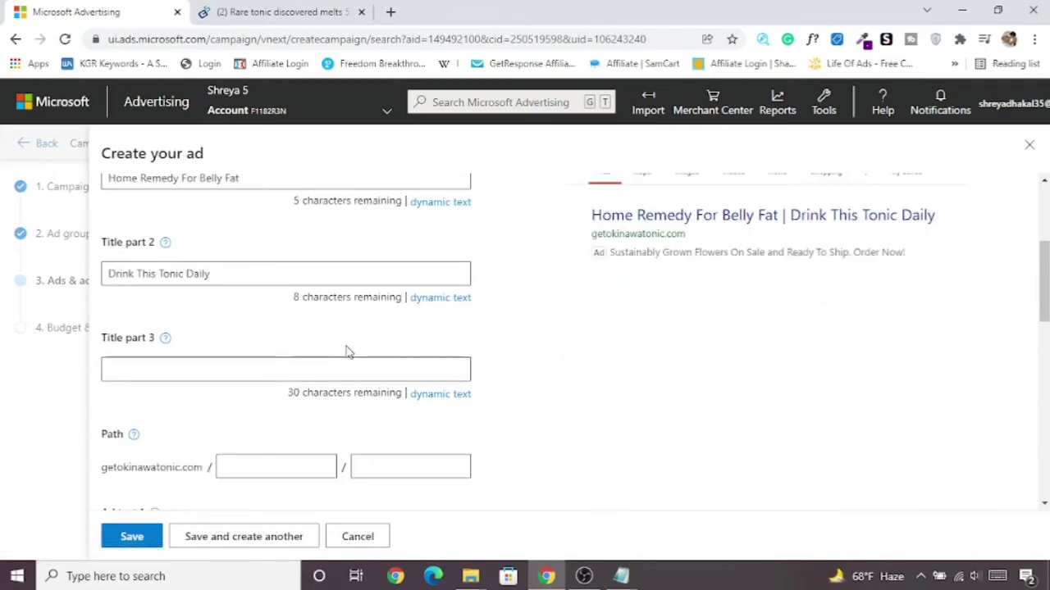
Try '2021' and then 'USA' in Title part 3, clearing each so it stays empty.
left_click(260, 363)
type("2021")
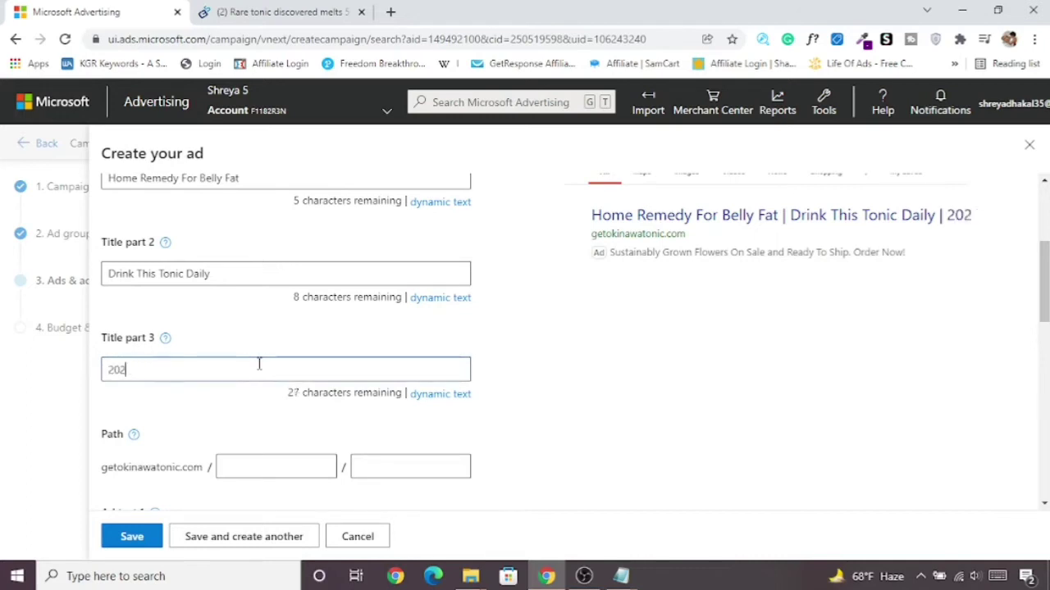
key("BackSpace")
key("BackSpace")
key("BackSpace")
type("USA")
key("BackSpace")
key("BackSpace")
key("BackSpace")
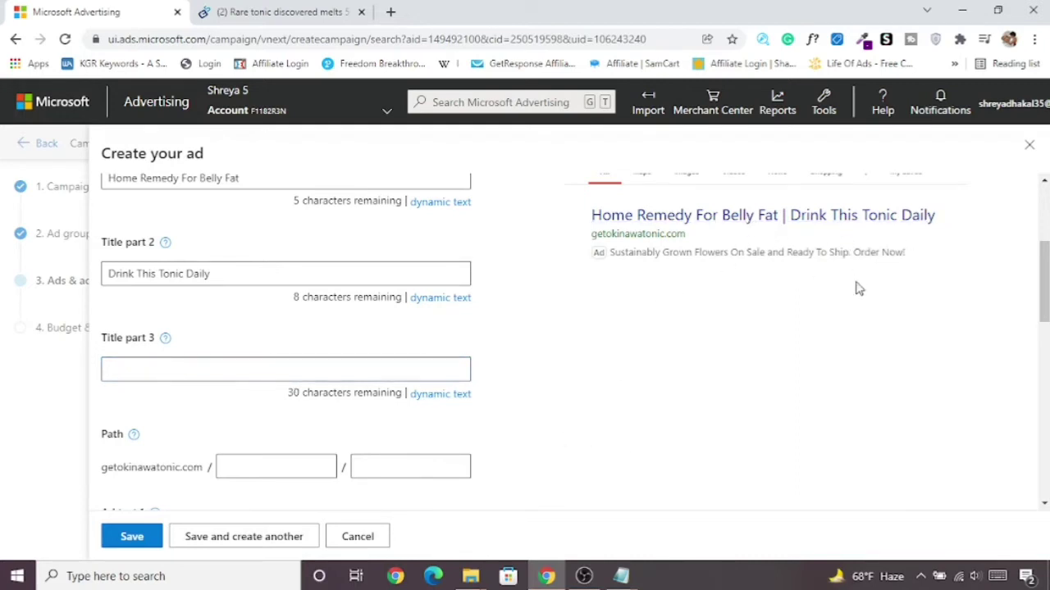
Review the title fields in the form and glance at the sales page tab.
scroll(741, 345, "down", 1)
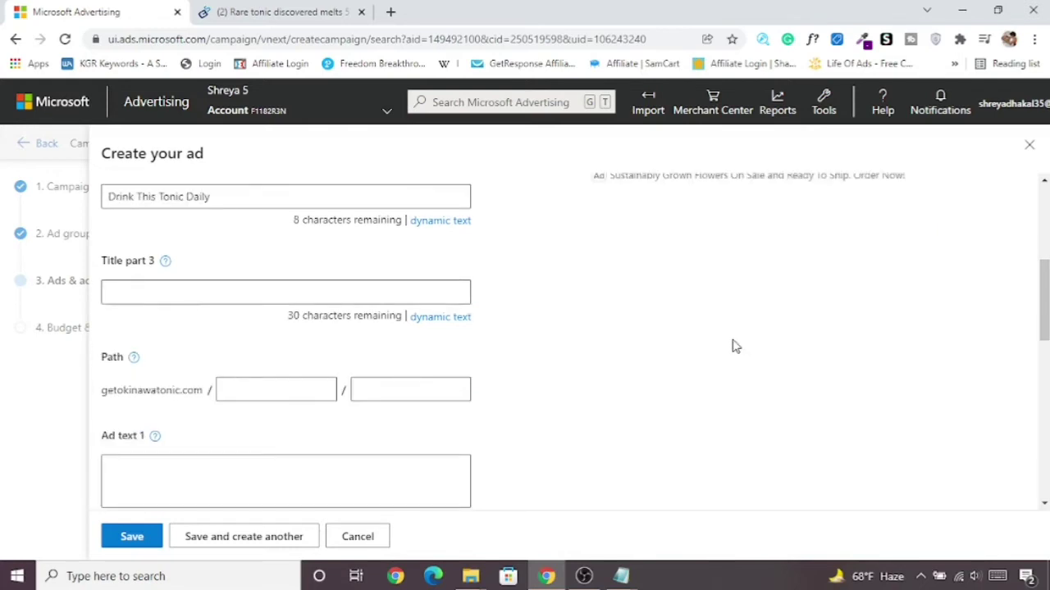
scroll(734, 347, "down", 1)
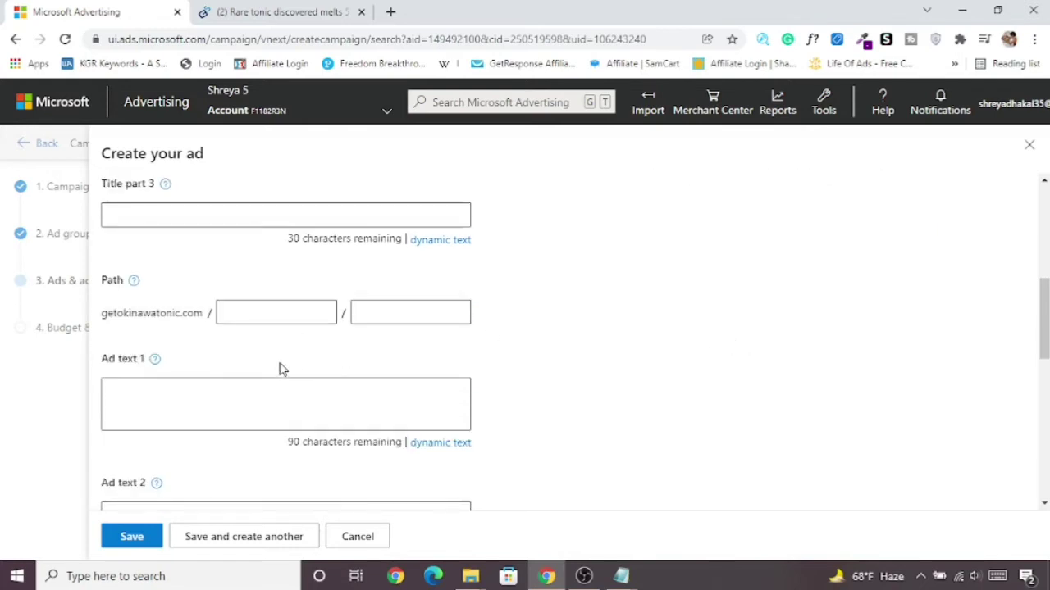
scroll(293, 380, "up", 3)
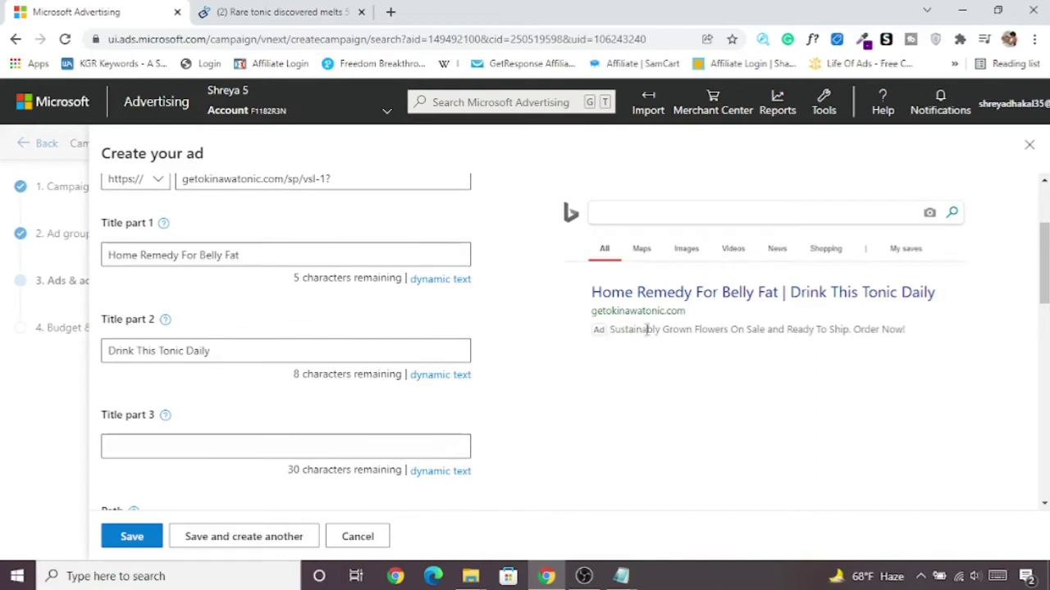
scroll(692, 391, "down", 4)
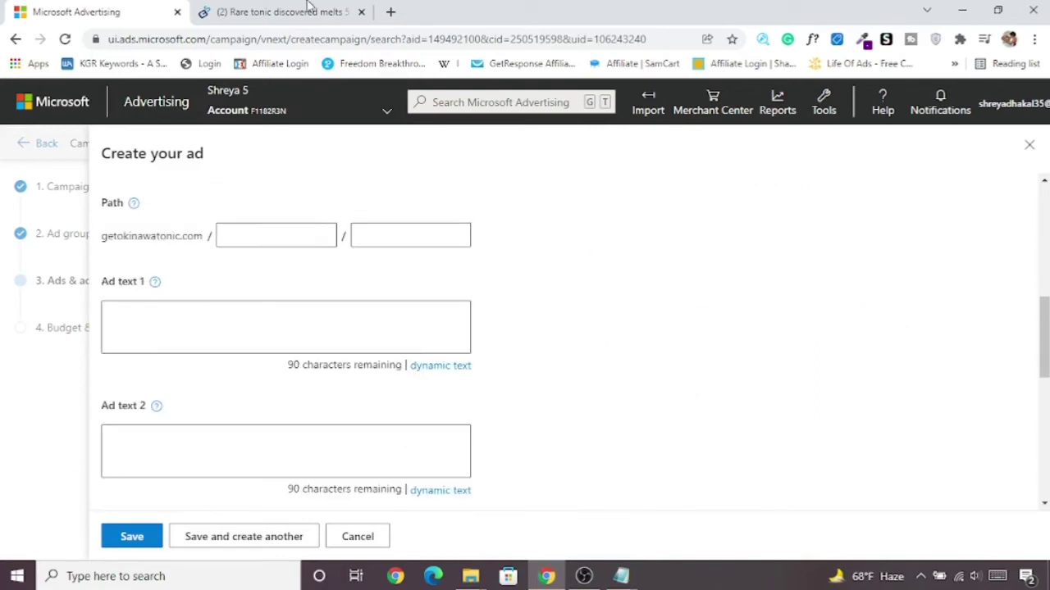
key("ctrl+Tab")
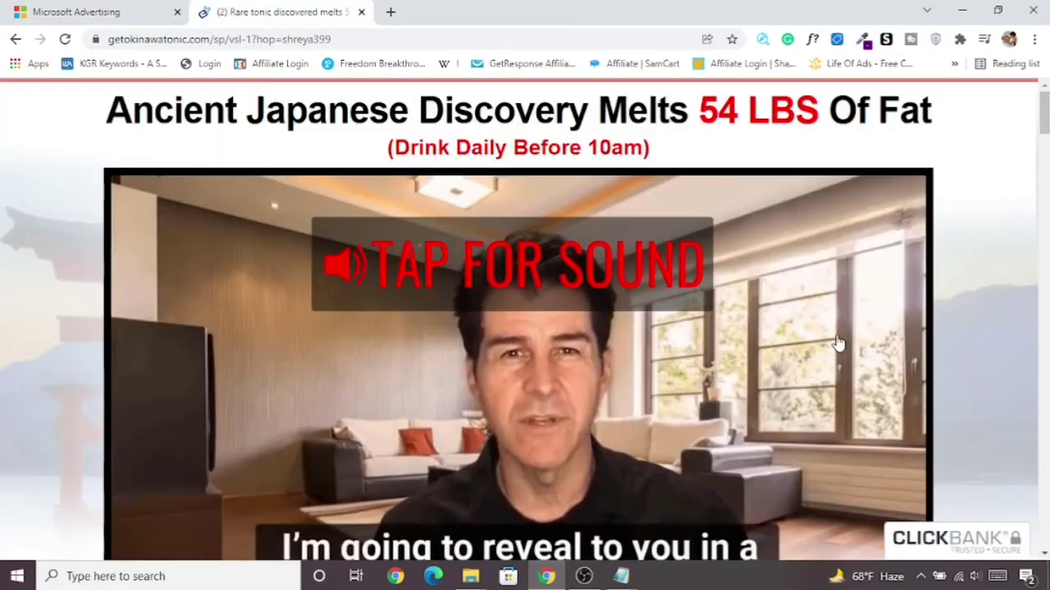
key("ctrl+Tab")
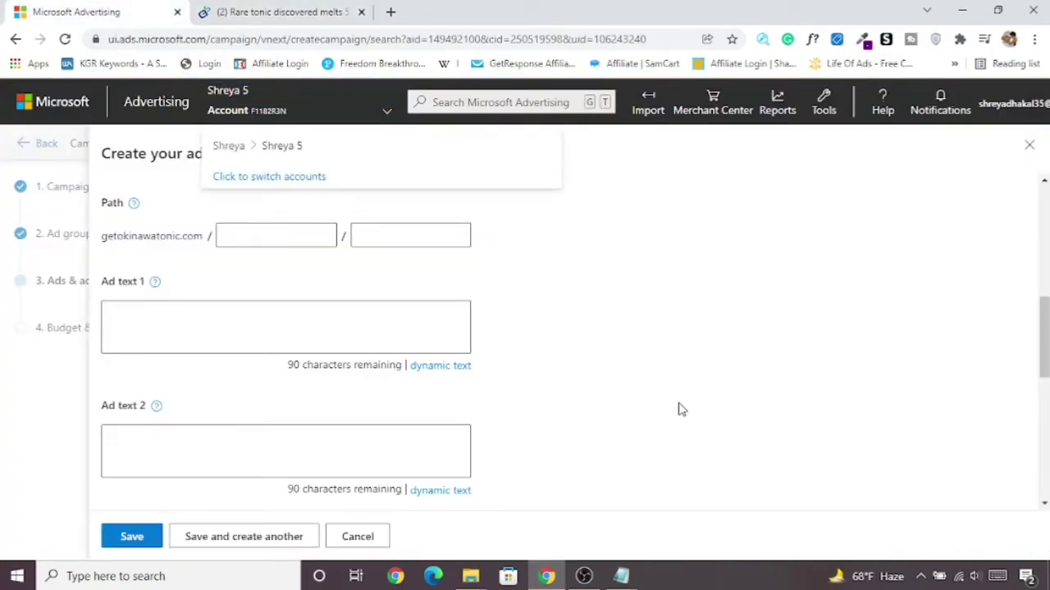
Copy the Ad text 1 sentence from the maximized Ad Copy notes.
left_click(625, 578)
left_click(580, 517)
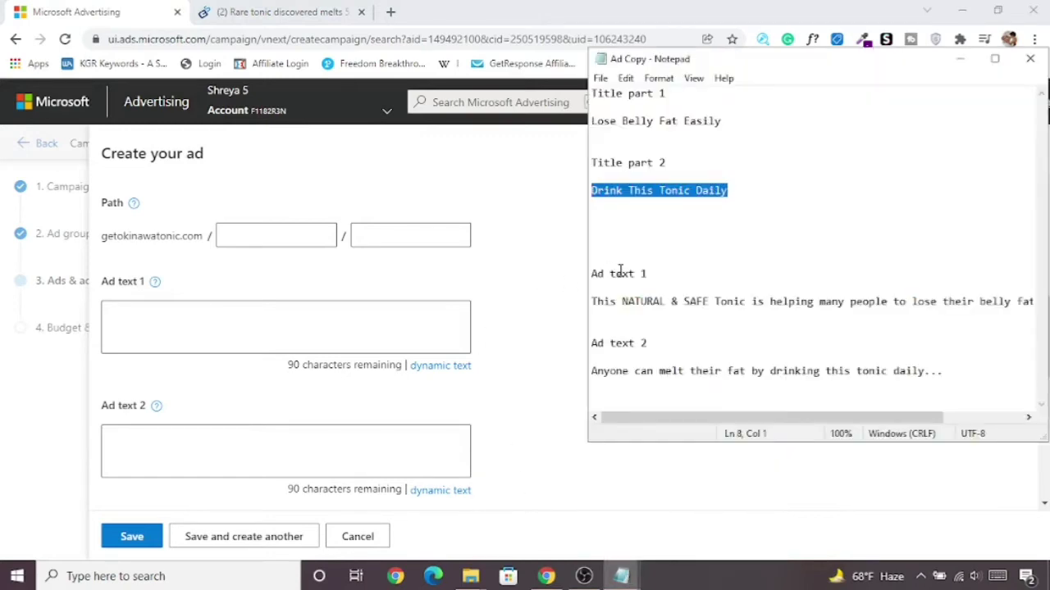
left_click(623, 244)
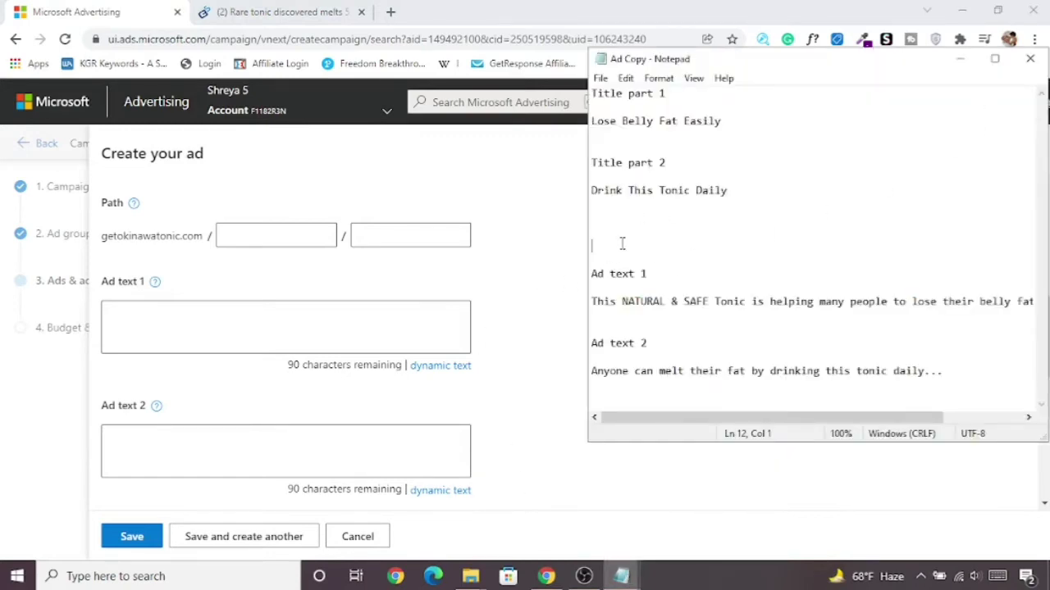
left_click_drag(581, 233, 472, 228)
left_click(993, 58)
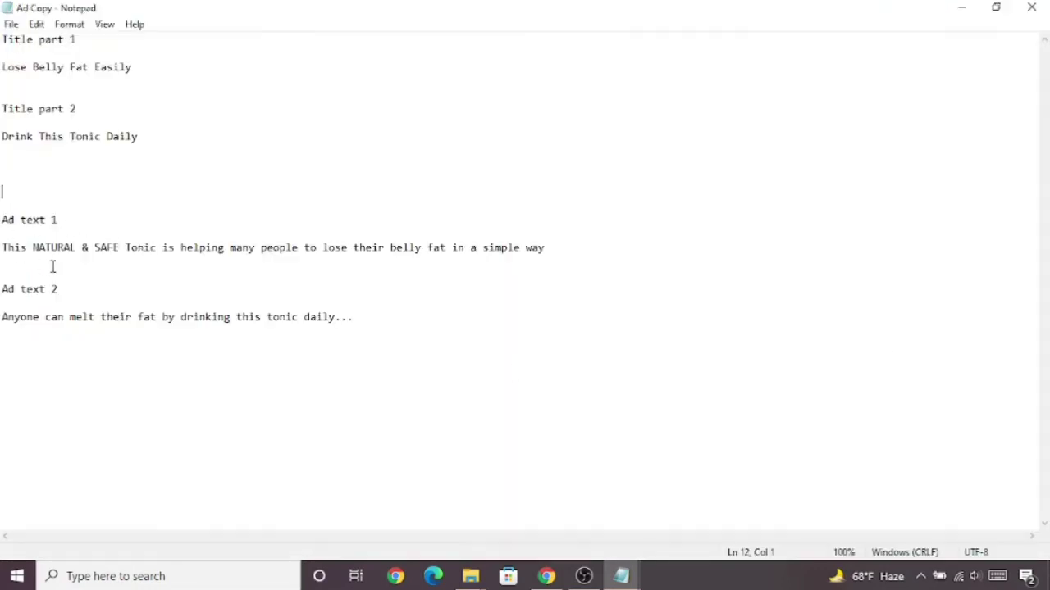
left_click_drag(548, 253, 3, 248)
left_click(3, 261)
right_click(2, 248)
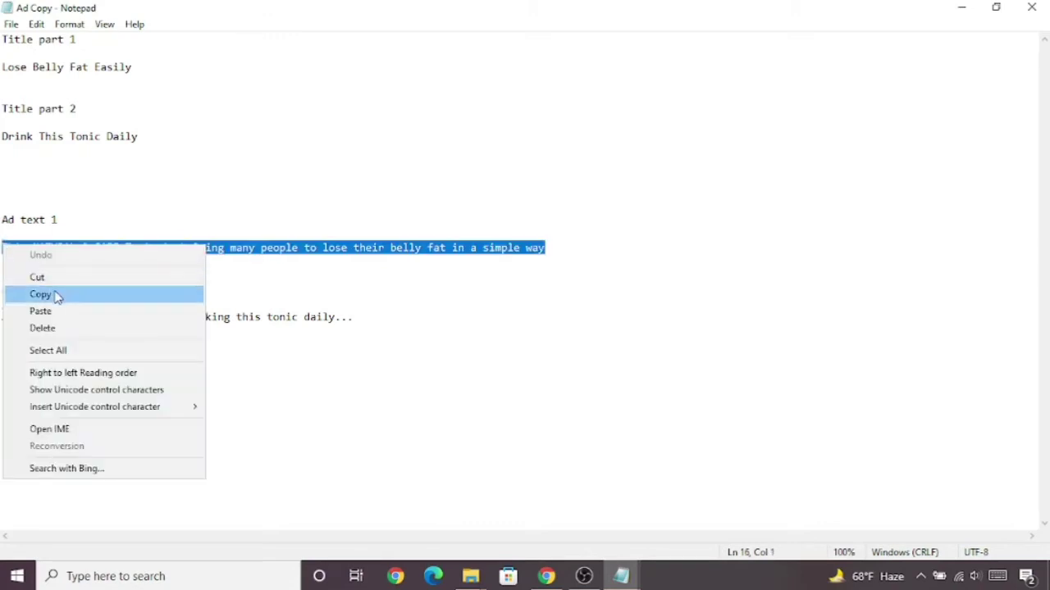
left_click(57, 297)
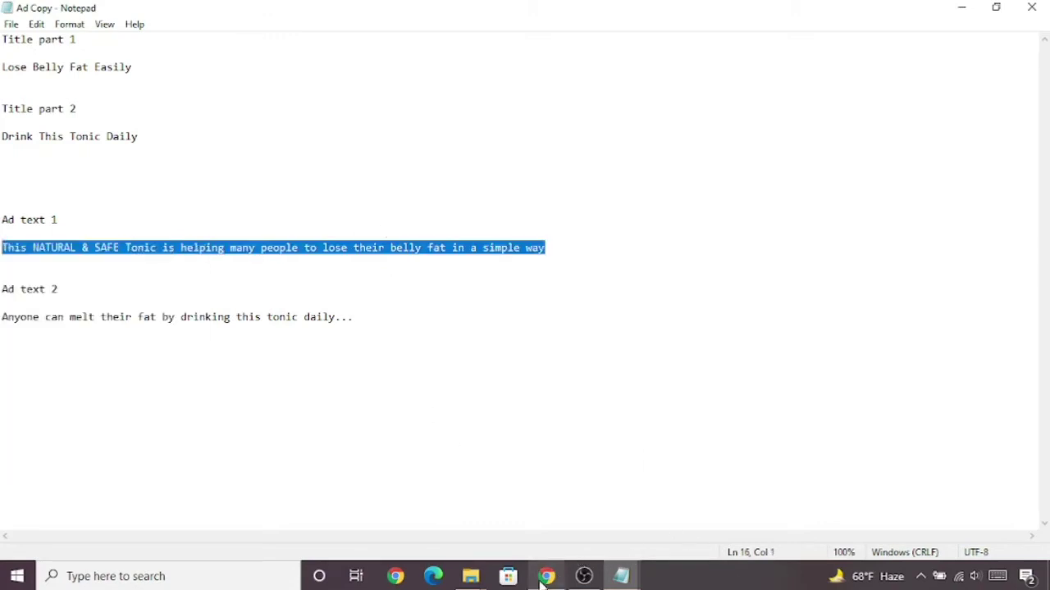
Paste 'This NATURAL & SAFE Tonic is helping many people…' into Ad text 1, leaving 2 characters.
mouse_move(541, 581)
left_click(554, 531)
key("ctrl+Tab")
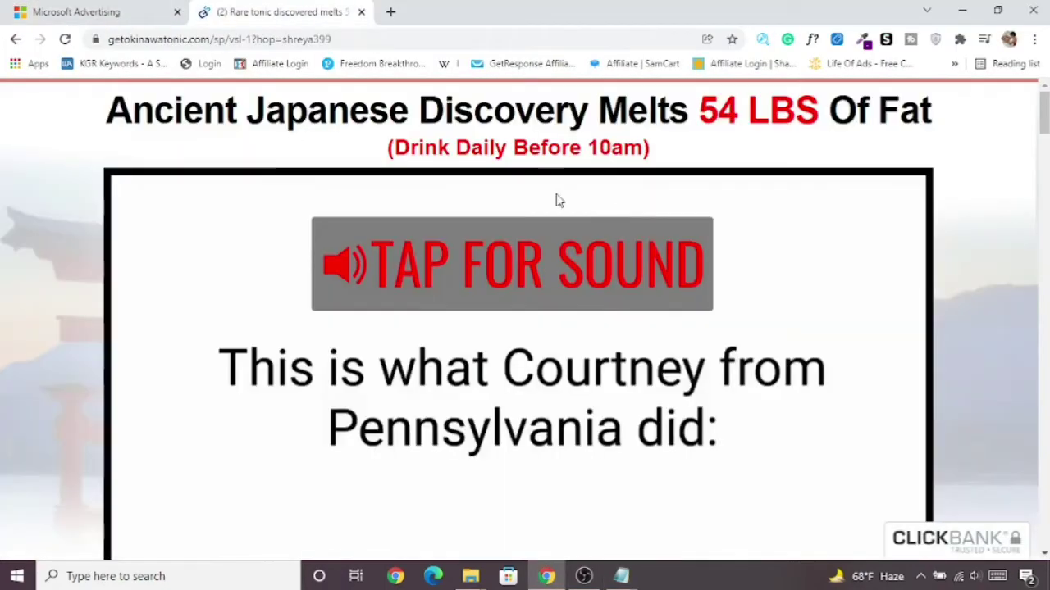
key("ctrl+Tab")
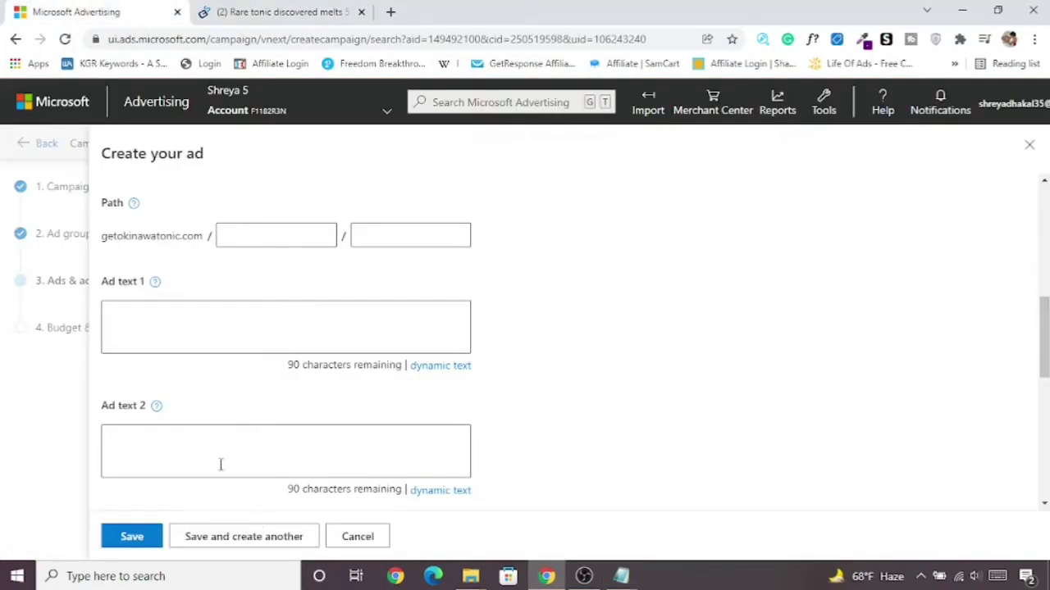
left_click(180, 319)
key("ctrl+v")
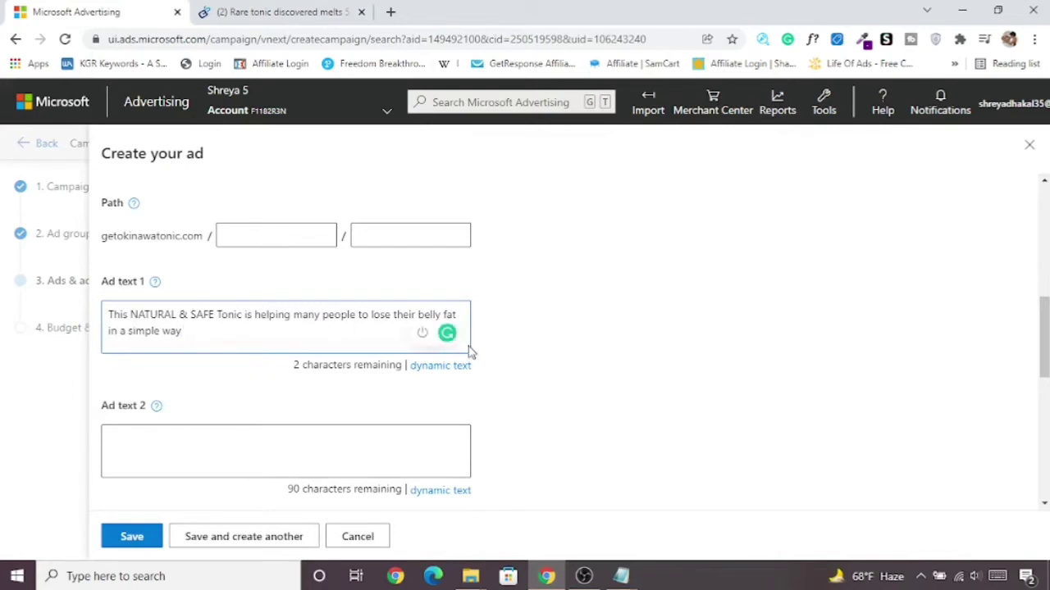
left_click(623, 577)
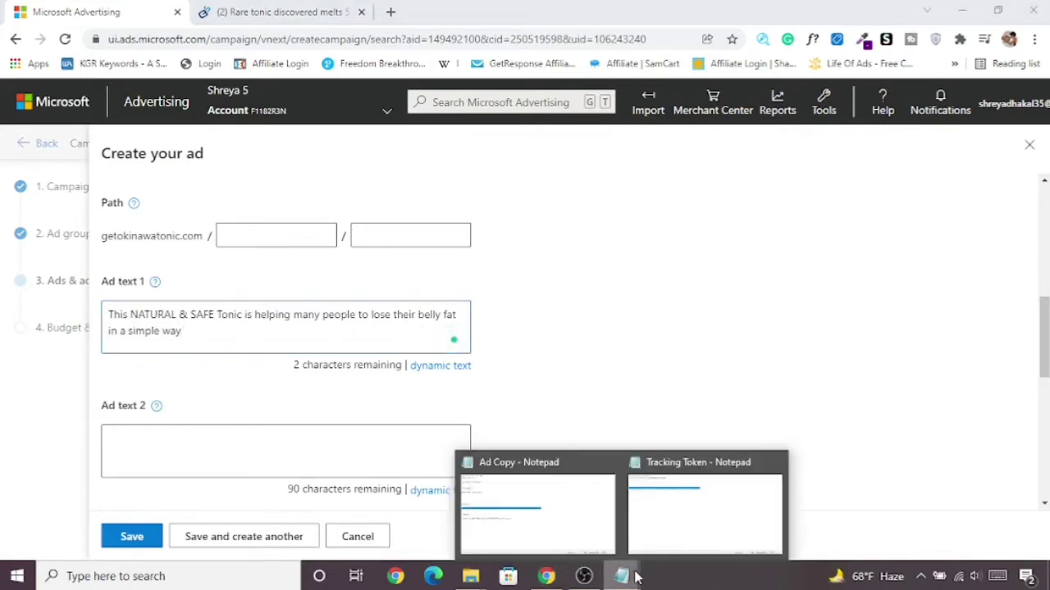
Paste 'Anyone can melt their fat by drinking this tonic daily…' from the notes into Ad text 2.
left_click(537, 509)
left_click(58, 289)
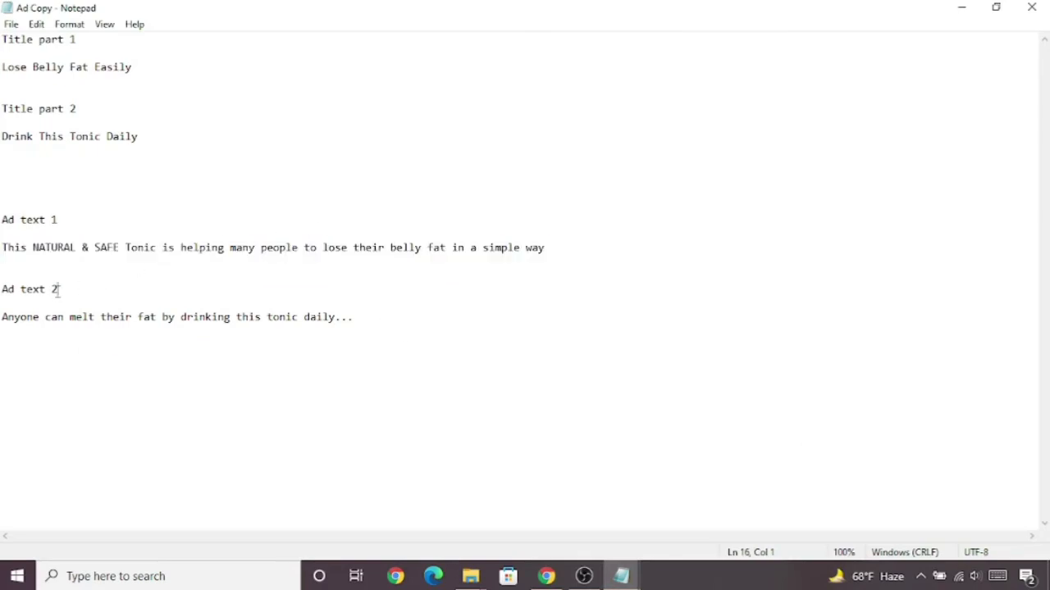
left_click_drag(418, 317, 2, 316)
right_click(34, 322)
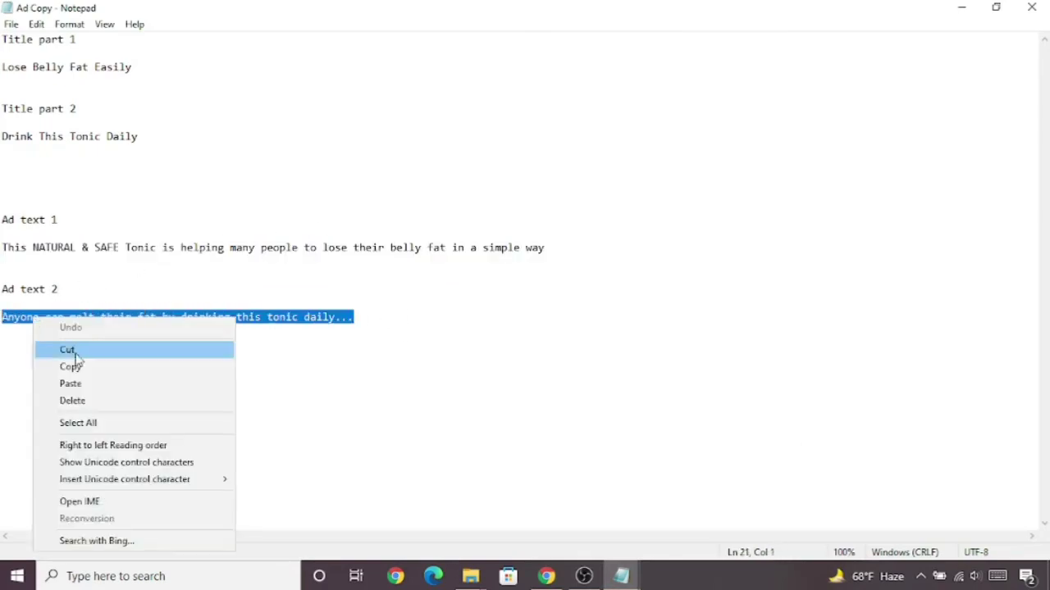
left_click(77, 367)
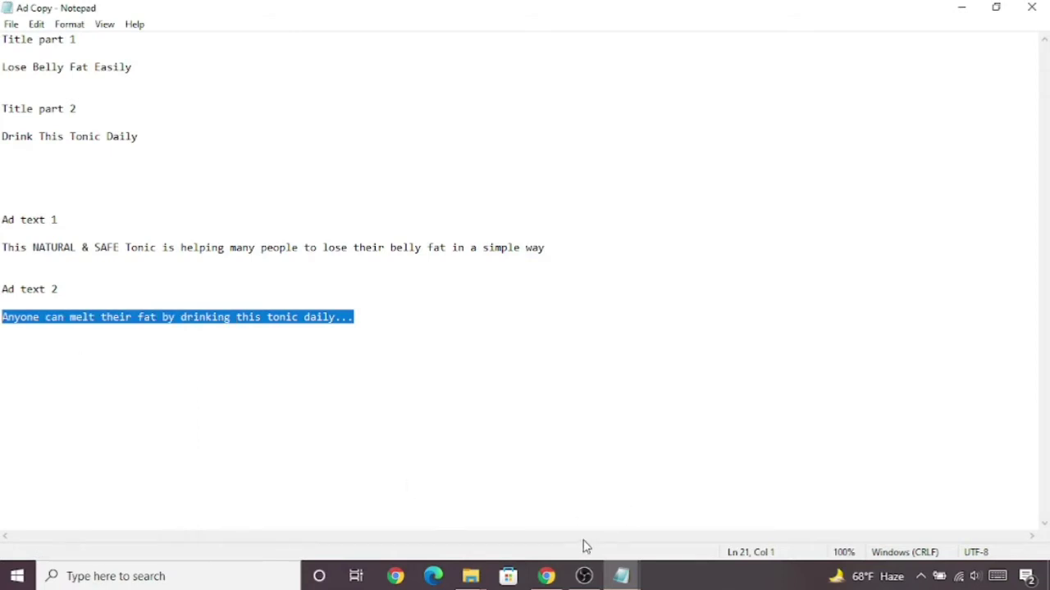
left_click(546, 576)
left_click(265, 438)
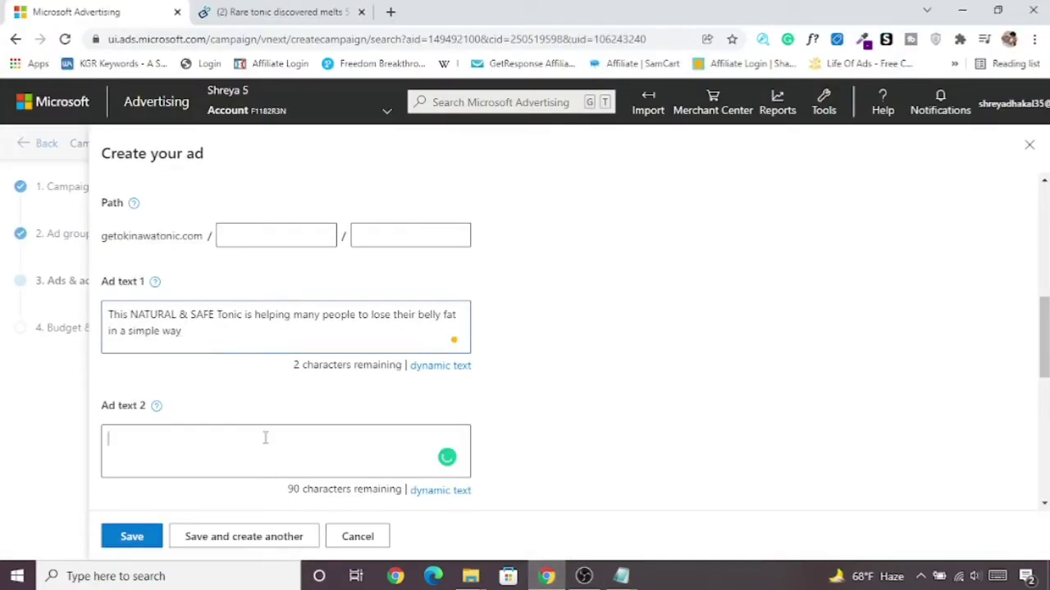
key("ctrl+v")
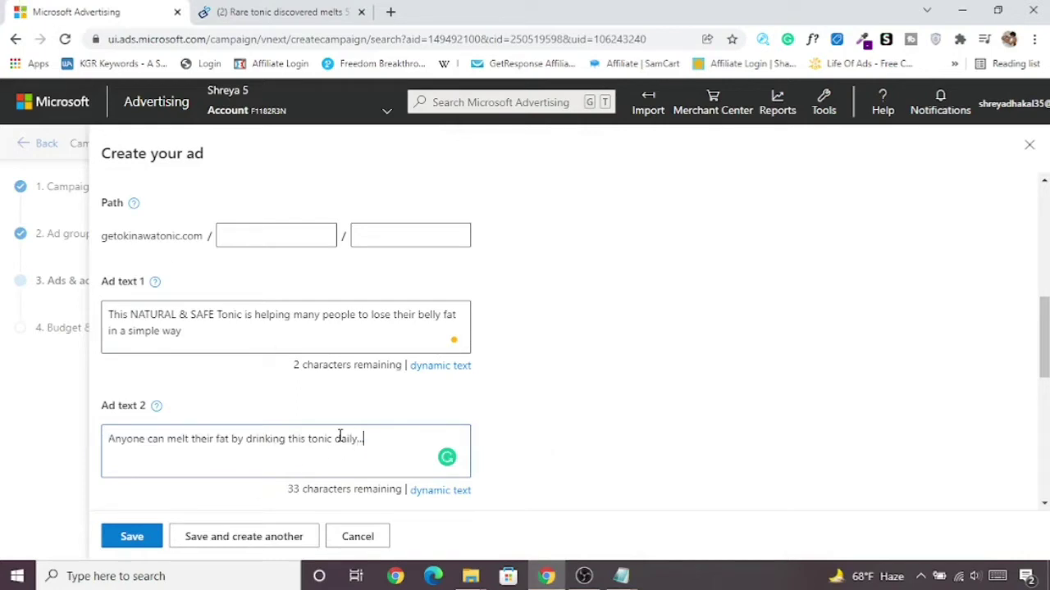
Check the sales page subtitle, then scroll the ad form down to Ad URL options.
left_click(279, 11)
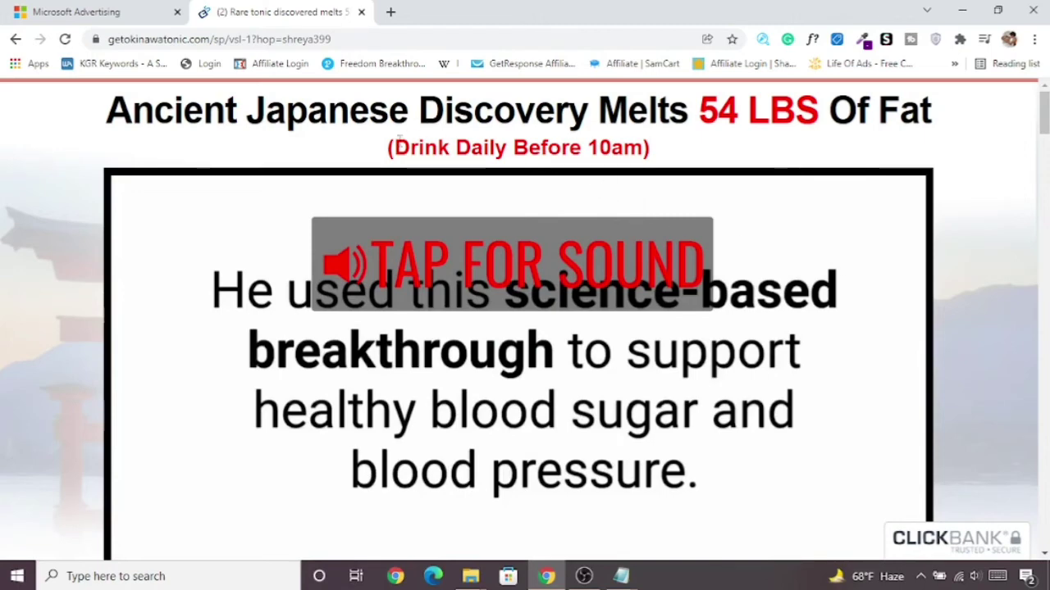
left_click_drag(399, 139, 651, 155)
left_click(581, 148)
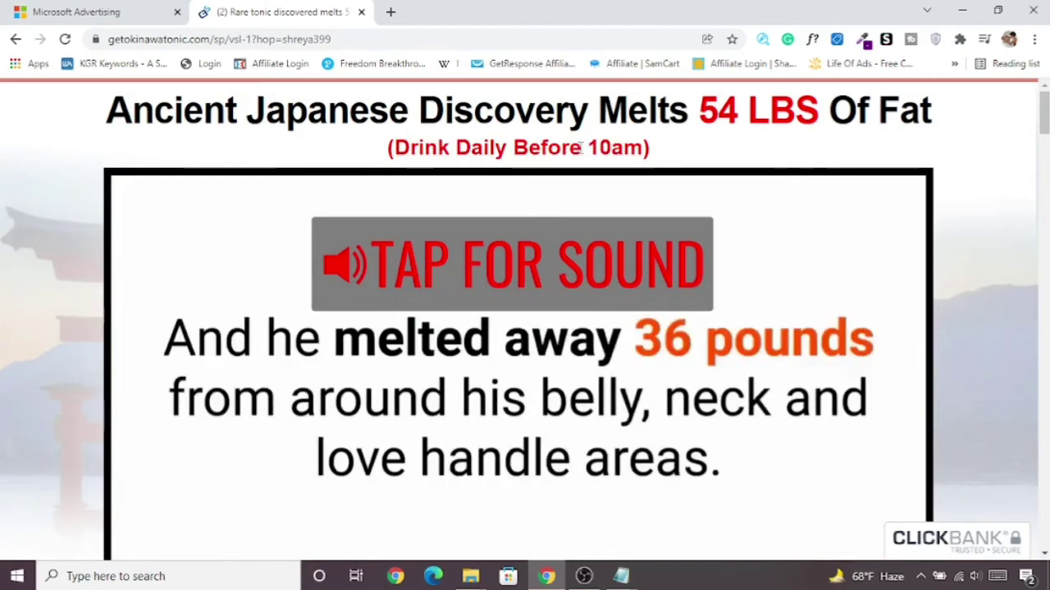
left_click(50, 10)
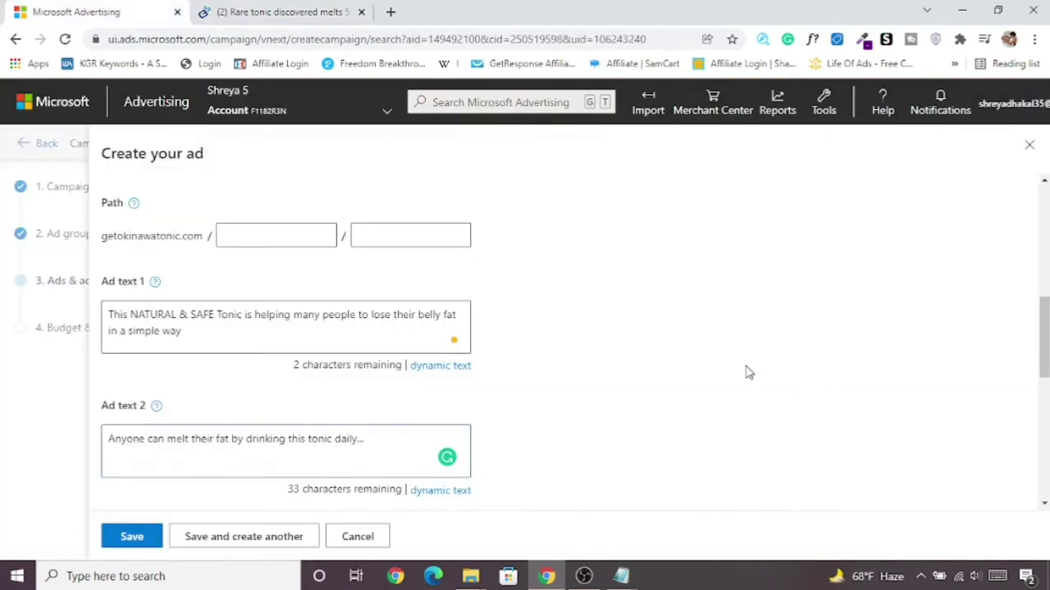
scroll(747, 372, "up", 4)
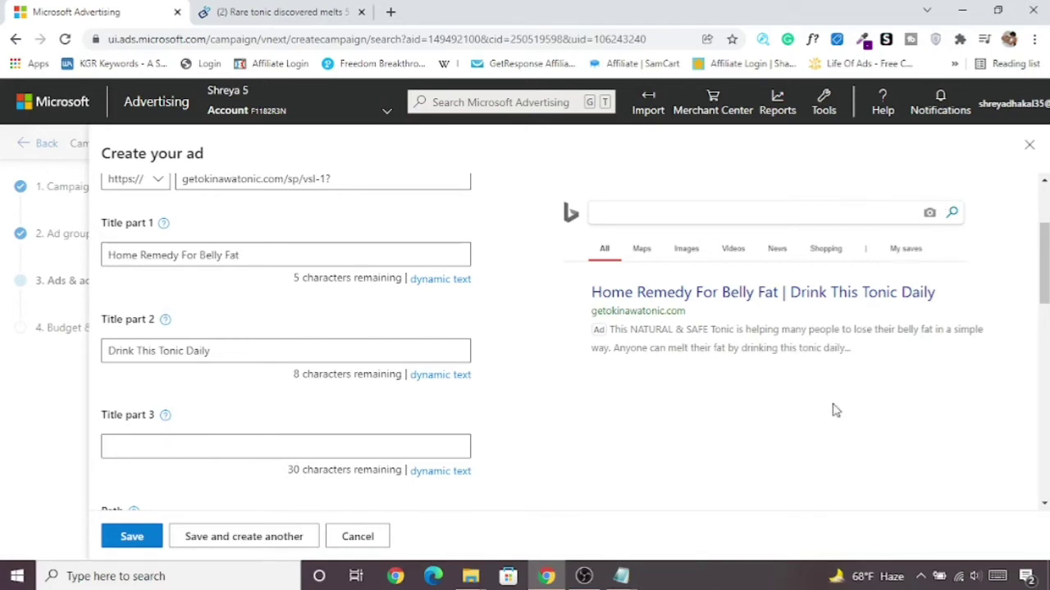
scroll(811, 408, "down", 12)
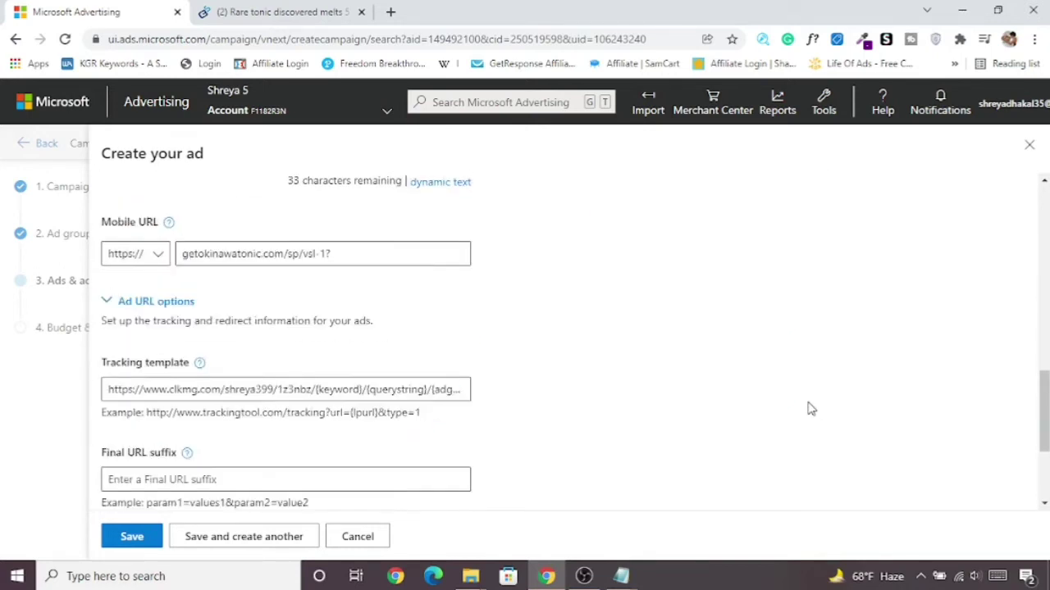
scroll(561, 358, "down", 3)
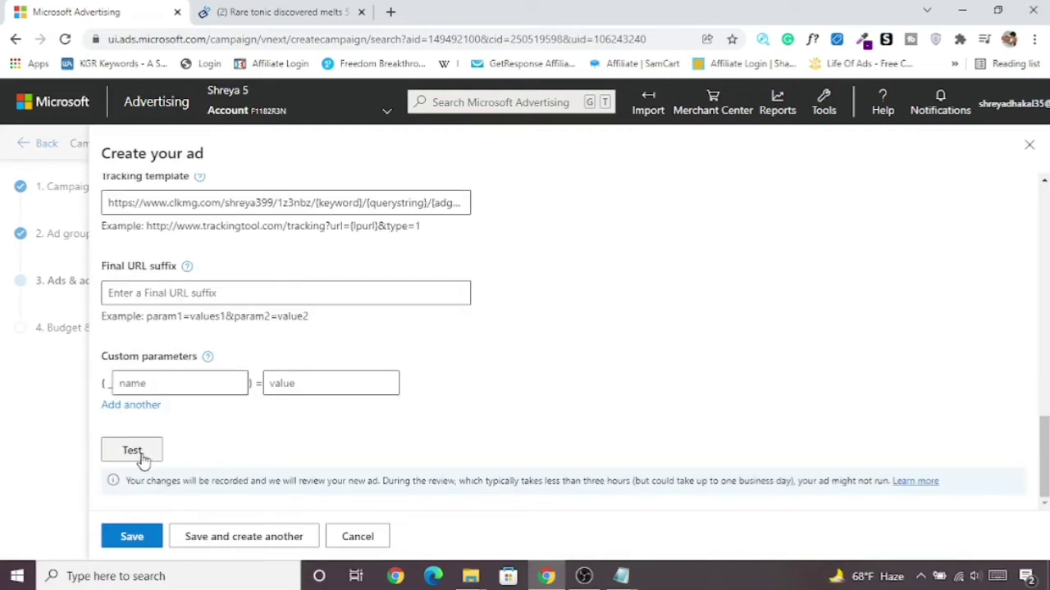
Test the ad's clkmg.com tracking link and view the Landing page found details.
left_click(146, 454)
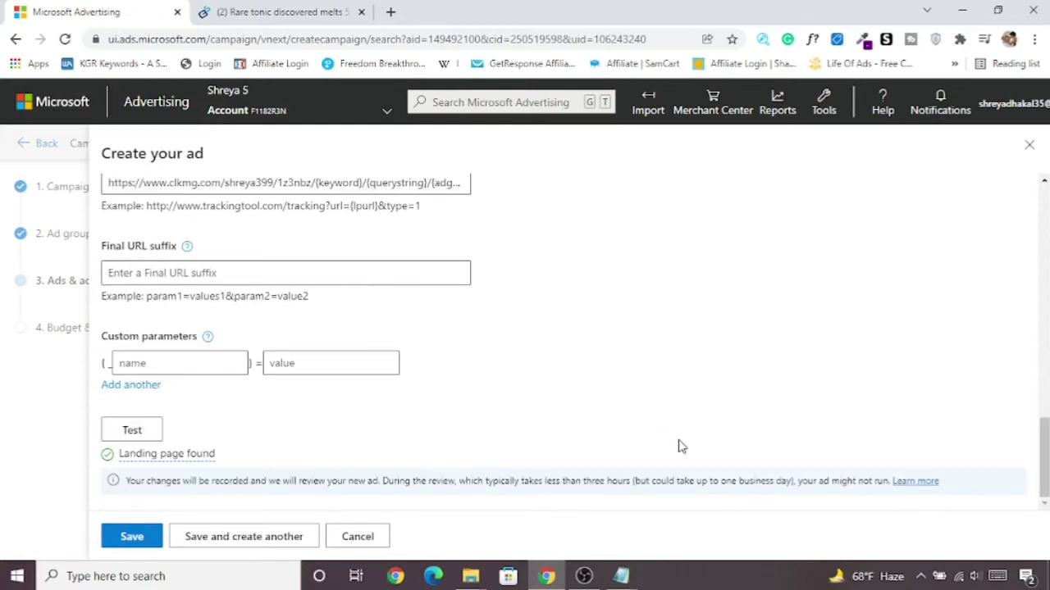
left_click(176, 454)
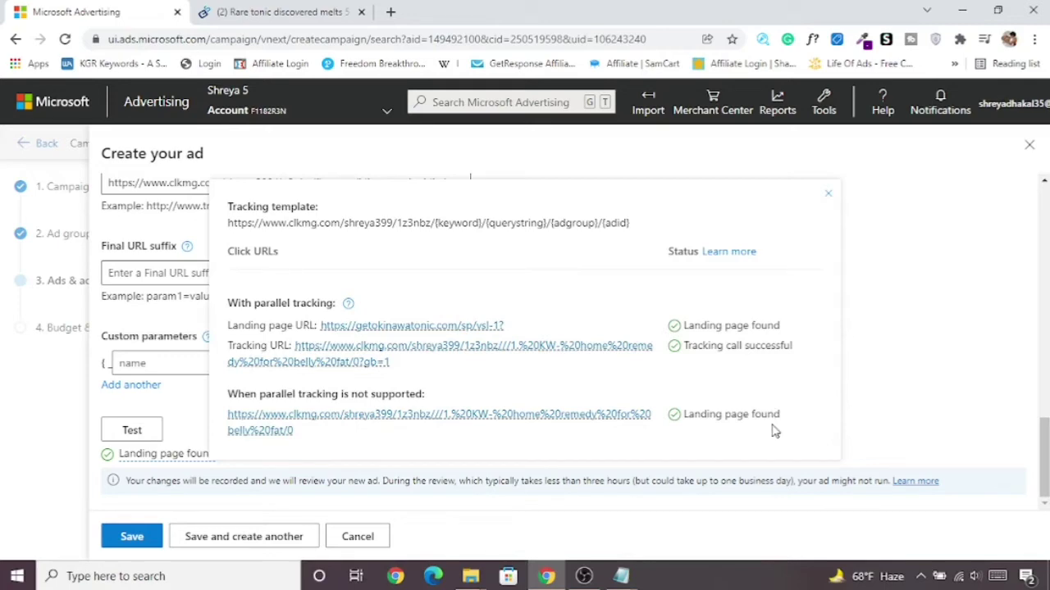
scroll(574, 387, "up", 10)
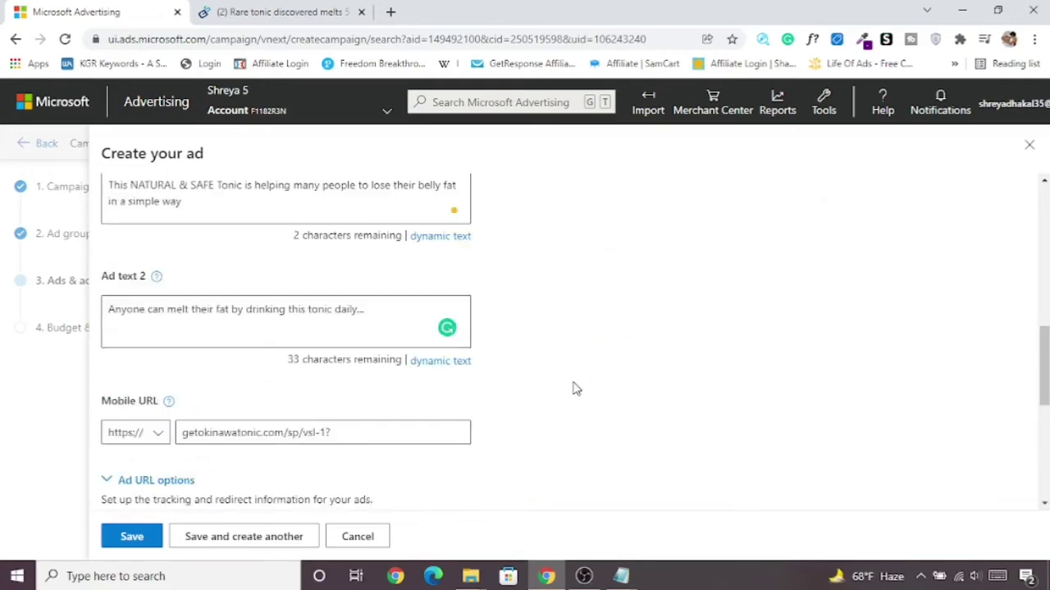
Replace 'usa' in the first display path with 'united-states'.
scroll(574, 386, "up", 5)
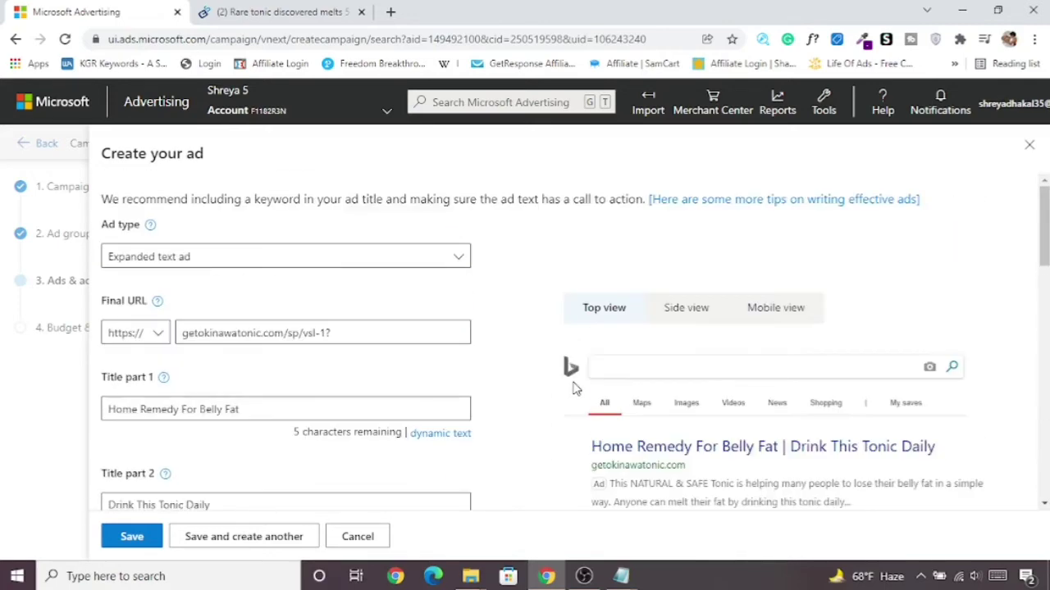
scroll(574, 386, "down", 2)
scroll(574, 386, "down", 3)
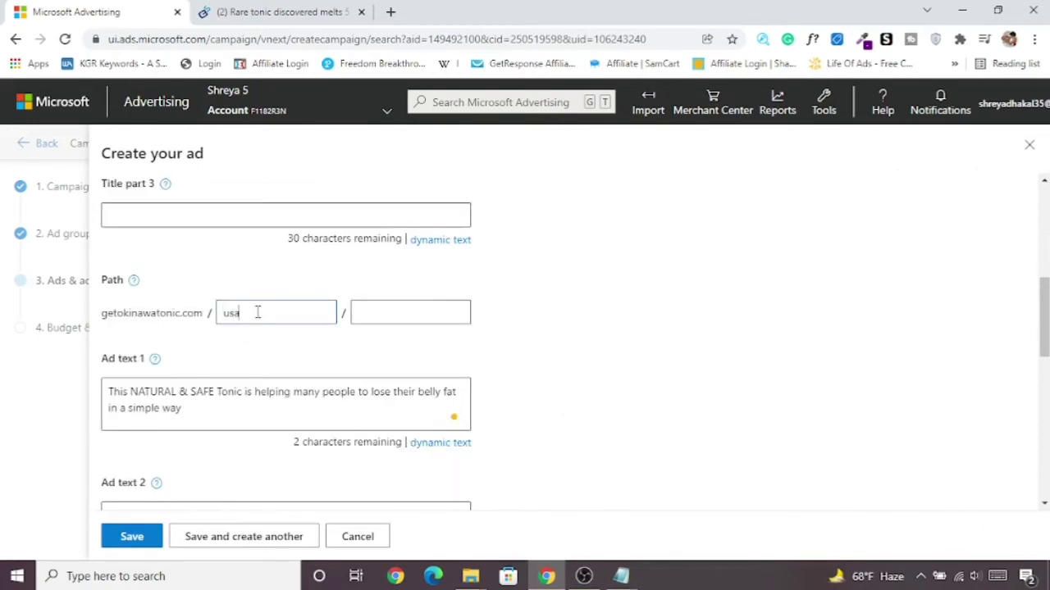
scroll(678, 369, "up", 3)
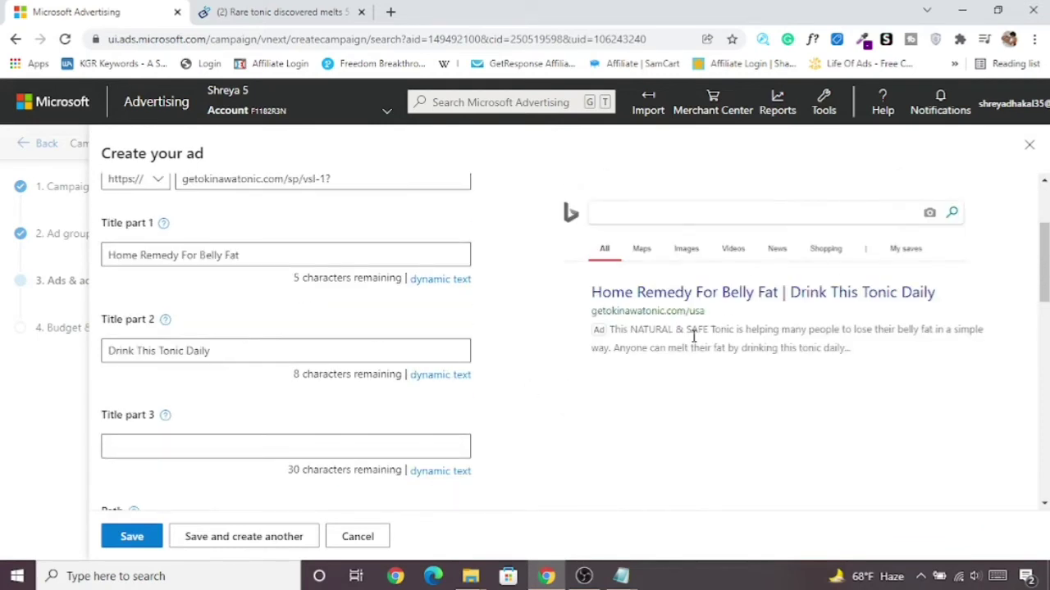
scroll(263, 422, "down", 4)
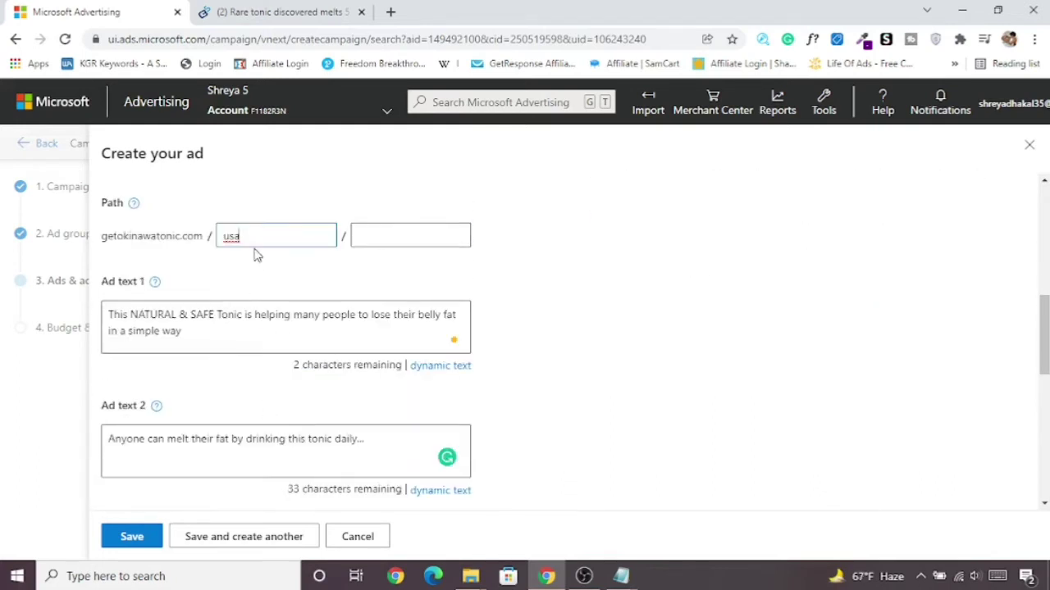
left_click_drag(258, 239, 213, 247)
type("video")
scroll(844, 435, "up", 3)
scroll(402, 418, "down", 2)
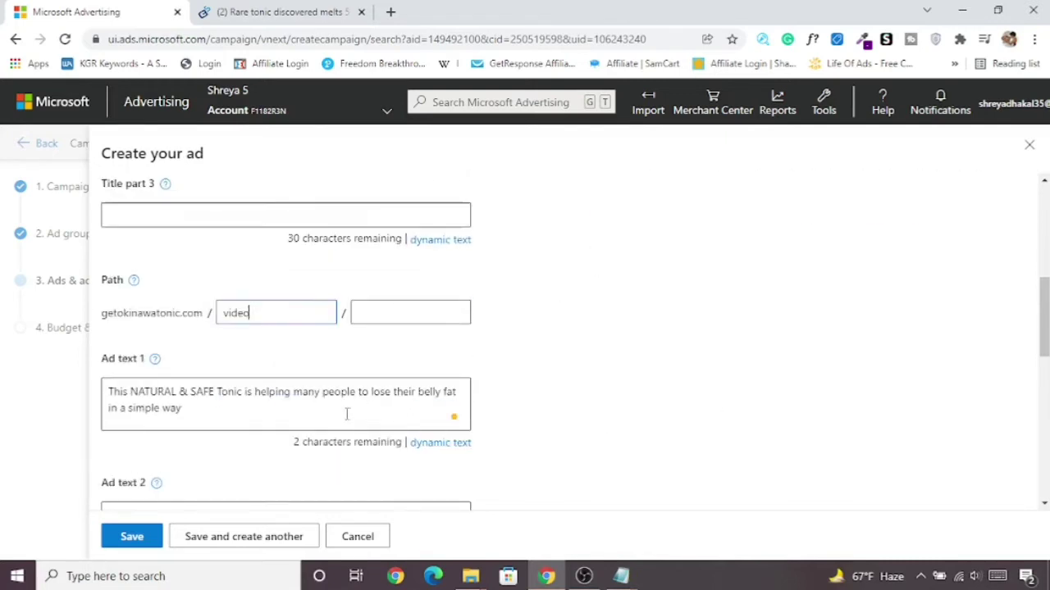
left_click_drag(251, 318, 211, 321)
type("usa")
scroll(820, 313, "up", 3)
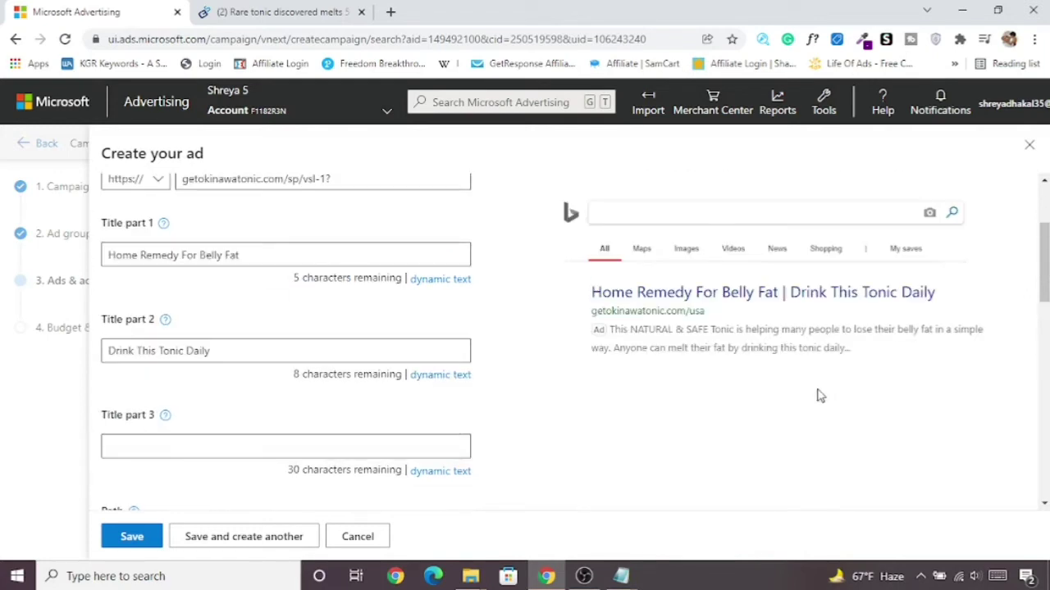
scroll(816, 396, "down", 3)
left_click_drag(254, 317, 176, 312)
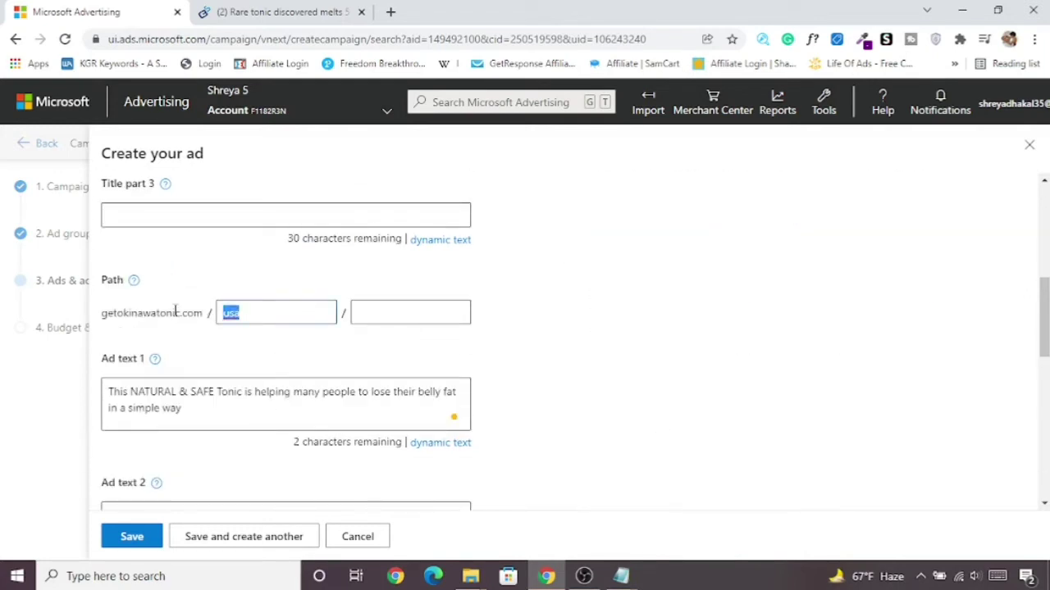
type("united-states")
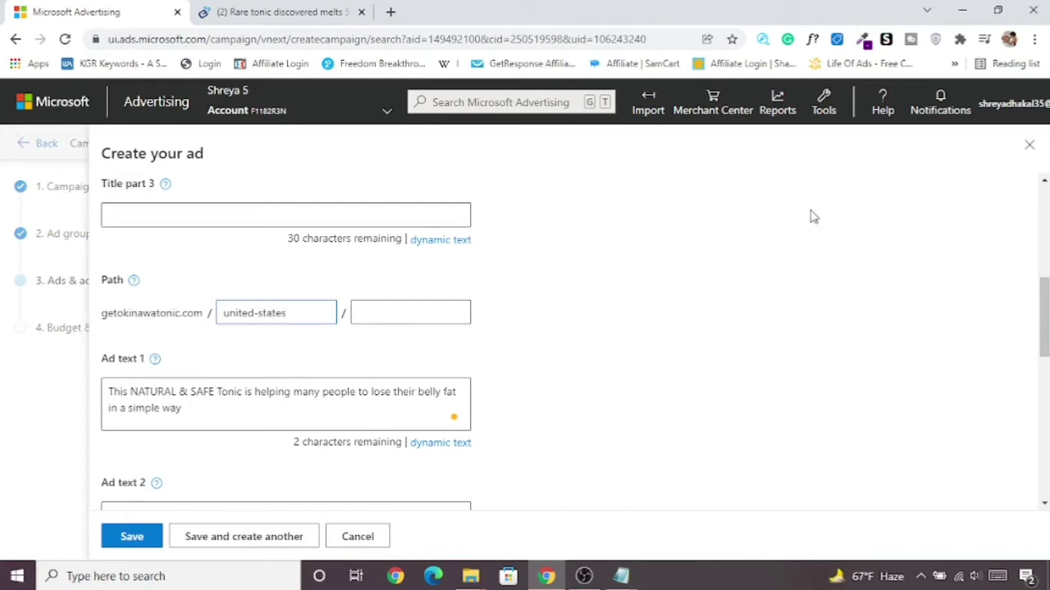
Check the getokinawatonic.com/united-states preview and save the new ad.
scroll(788, 263, "up", 3)
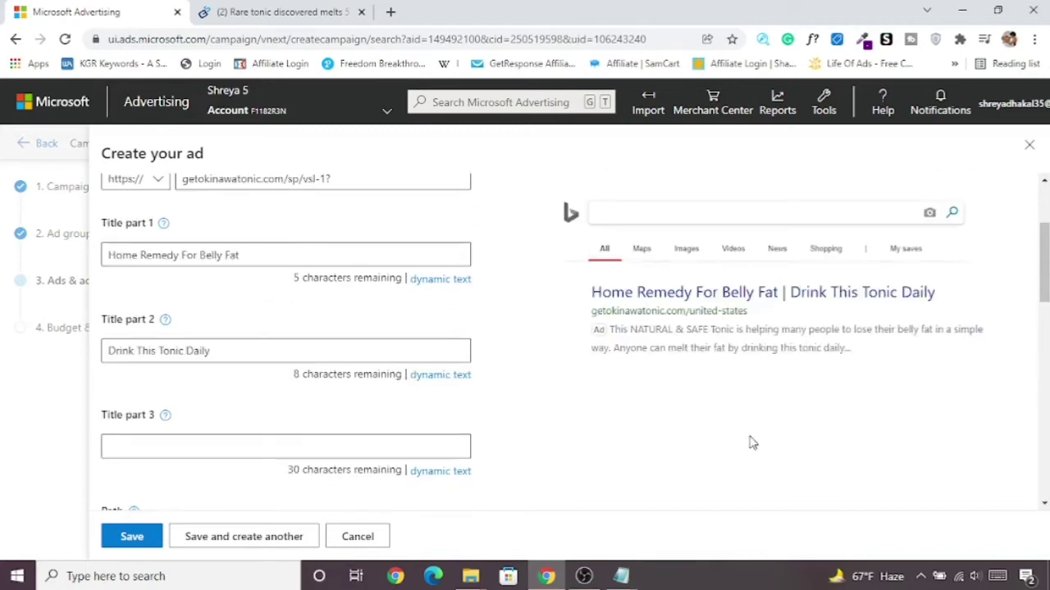
scroll(749, 410, "down", 1)
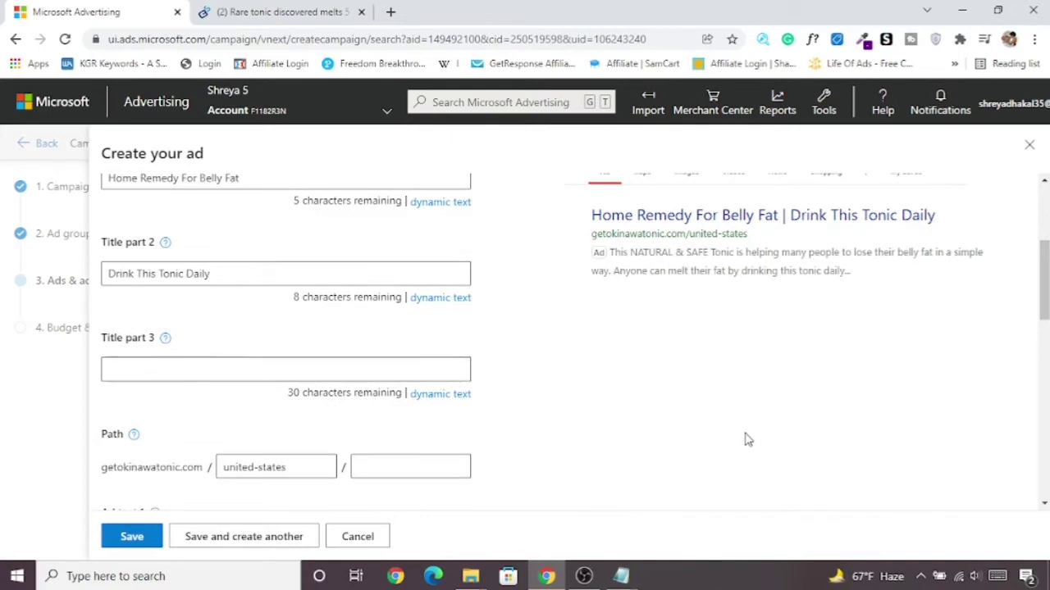
scroll(753, 418, "up", 2)
scroll(746, 440, "up", 1)
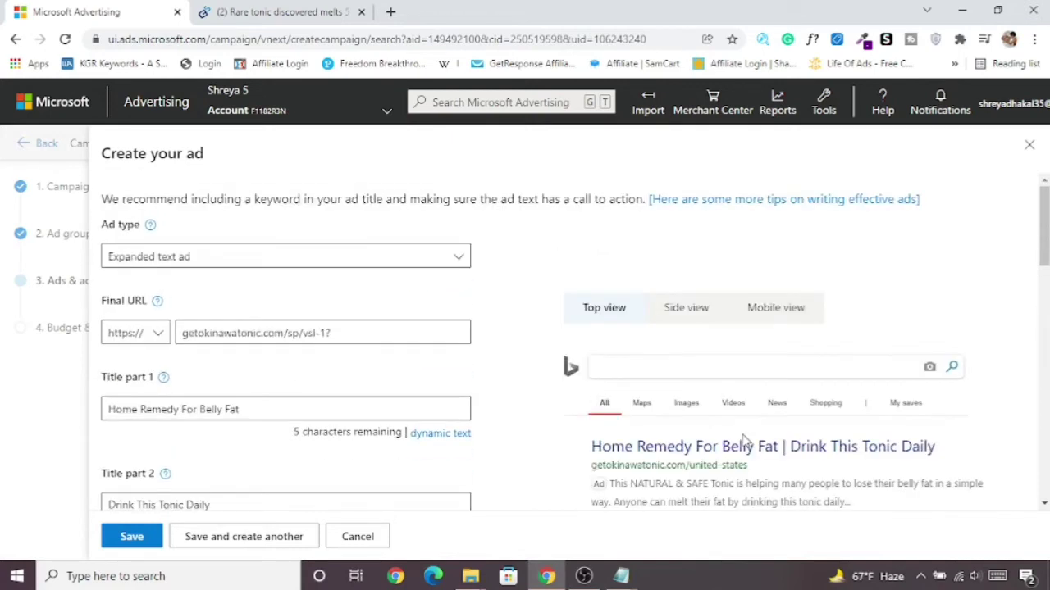
scroll(742, 440, "down", 2)
scroll(723, 369, "down", 1)
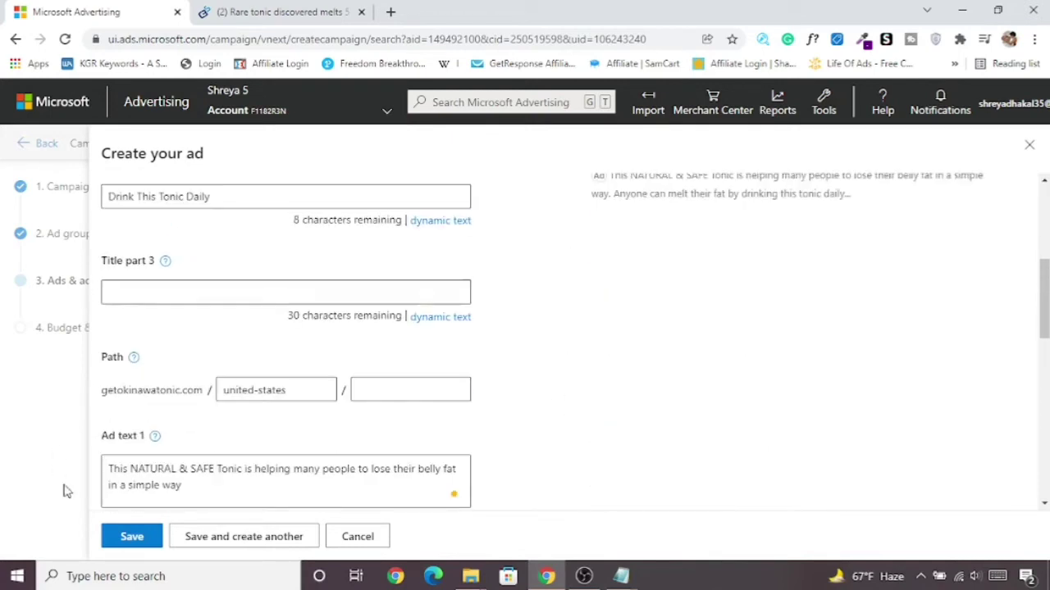
left_click(132, 539)
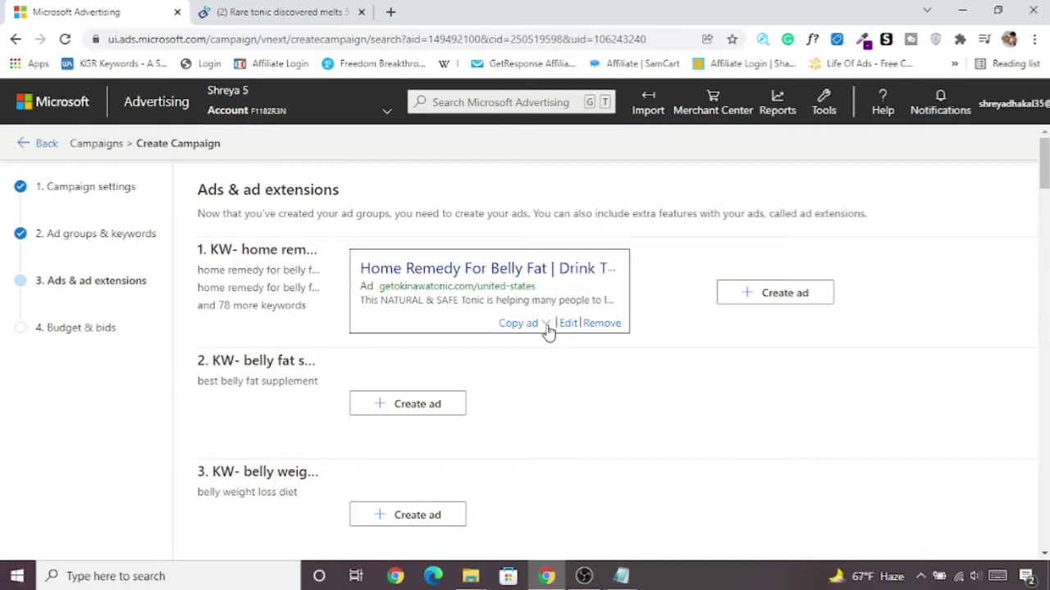
Duplicate the 'Home Remedy For Belly Fat' ad within the first ad group and edit the copy.
left_click(546, 325)
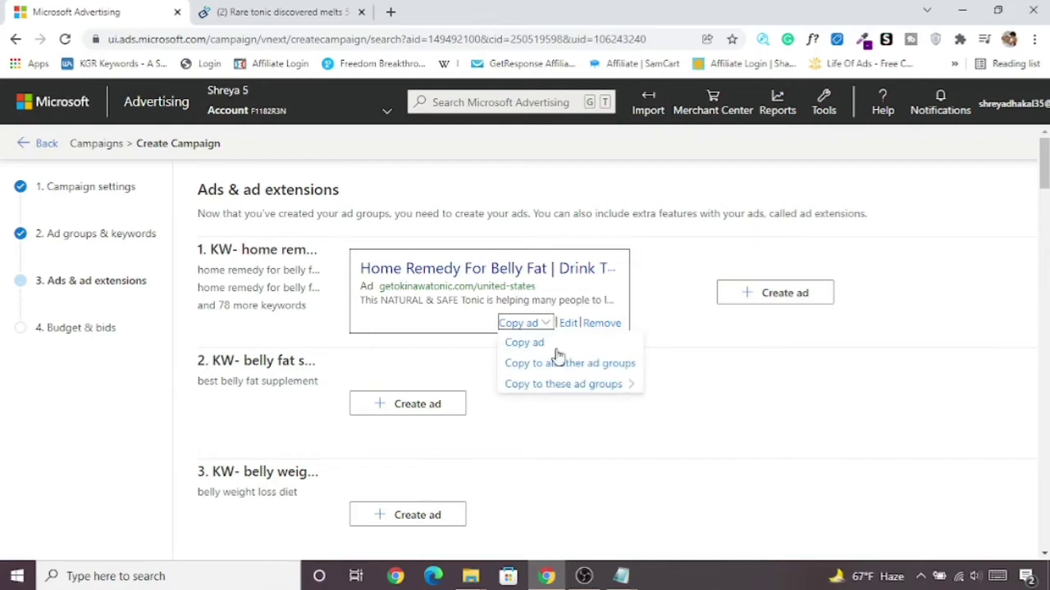
left_click(551, 344)
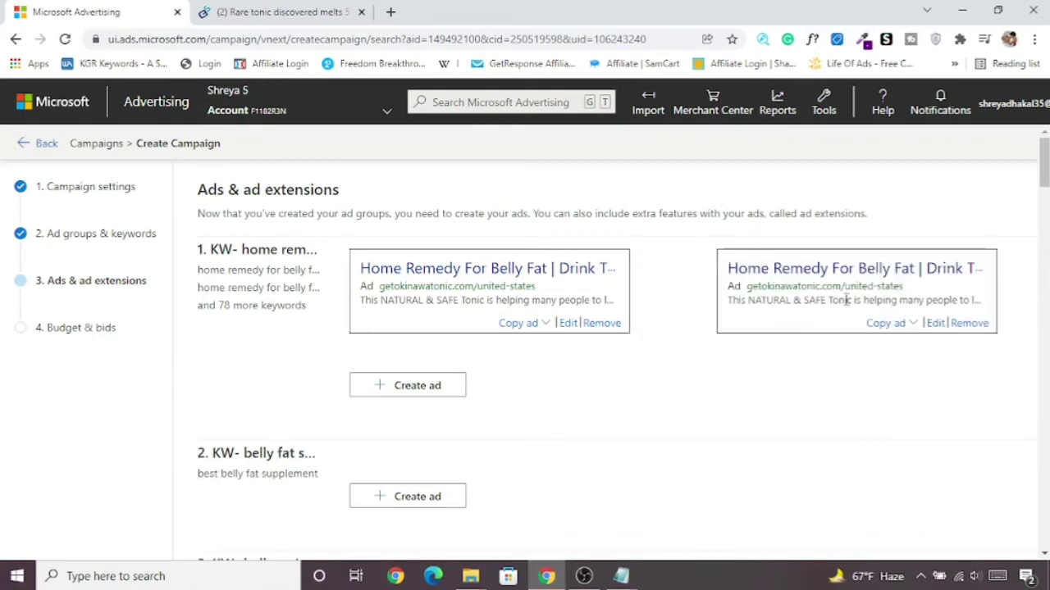
left_click(935, 323)
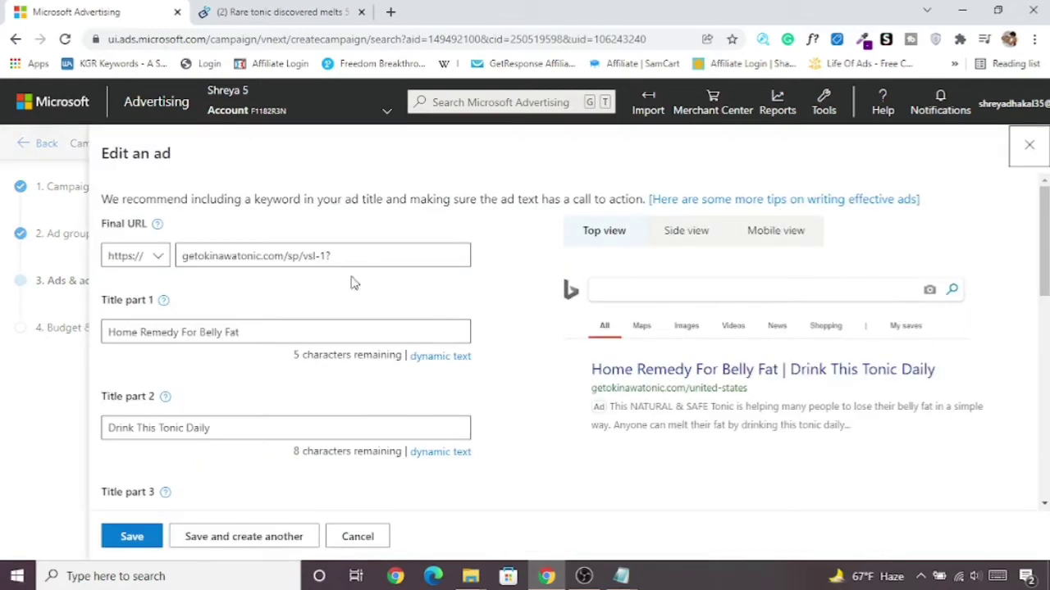
Select the copy's Title part 1 text and bring forward the Keywords To Target folder.
scroll(233, 327, "down", 1)
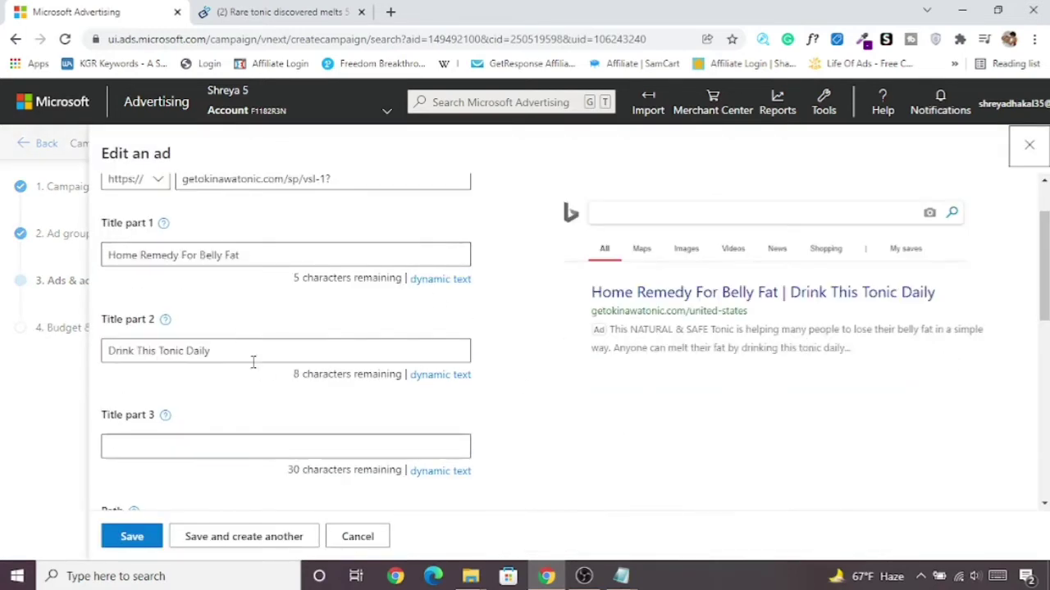
left_click_drag(239, 255, 106, 255)
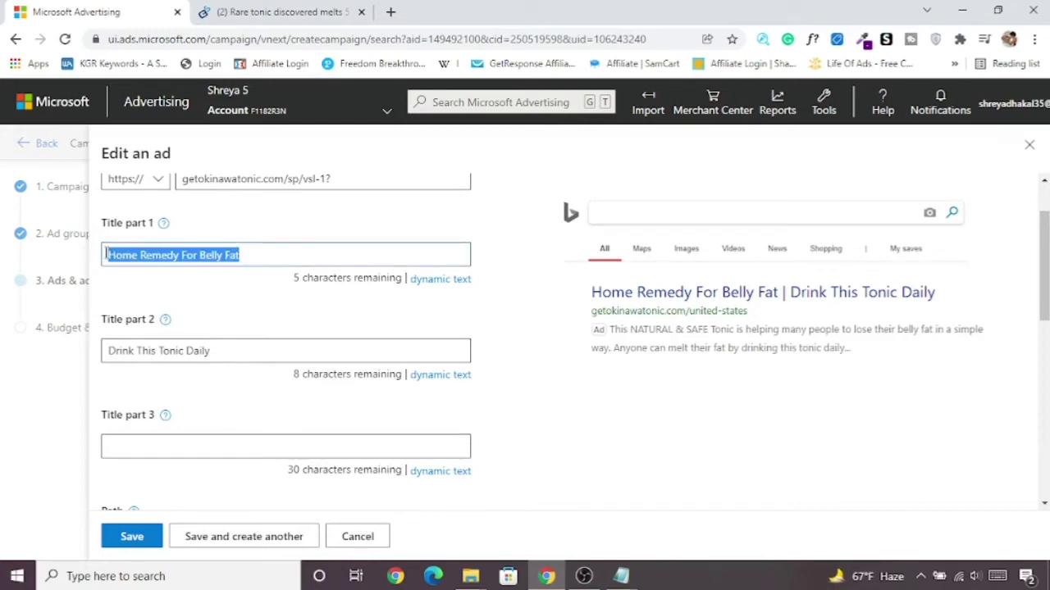
left_click(683, 518)
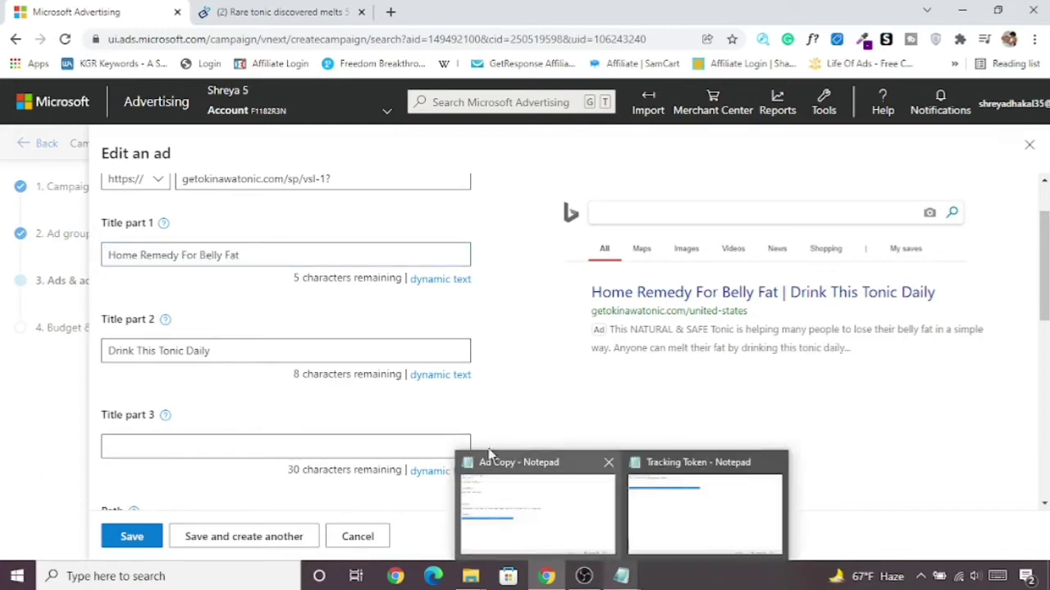
left_click(474, 576)
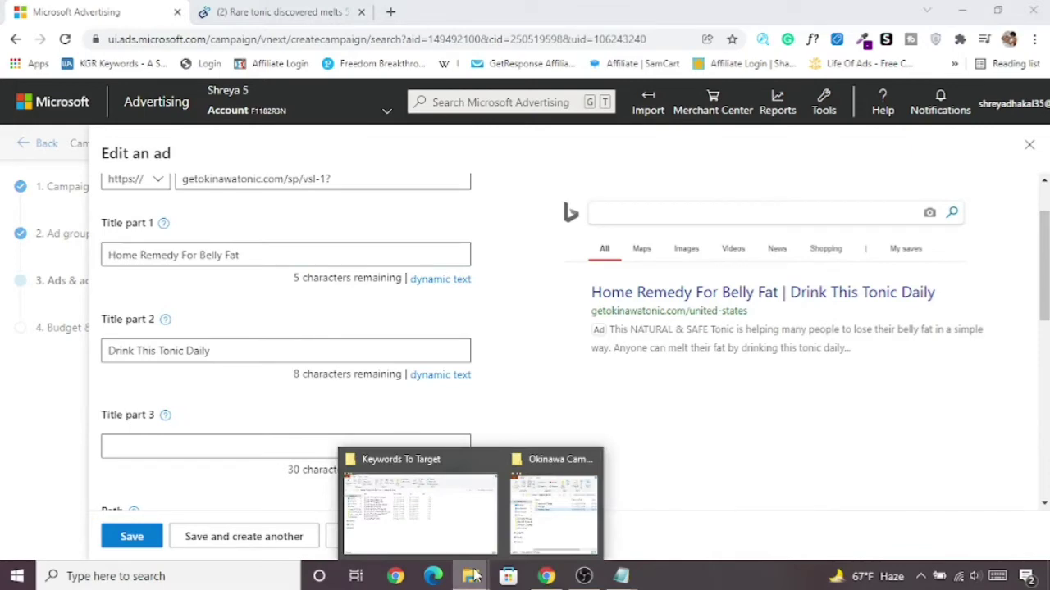
left_click(418, 508)
Open the home remedy keyword file maximized and copy 'best remedy for belly fat'.
left_click(236, 171)
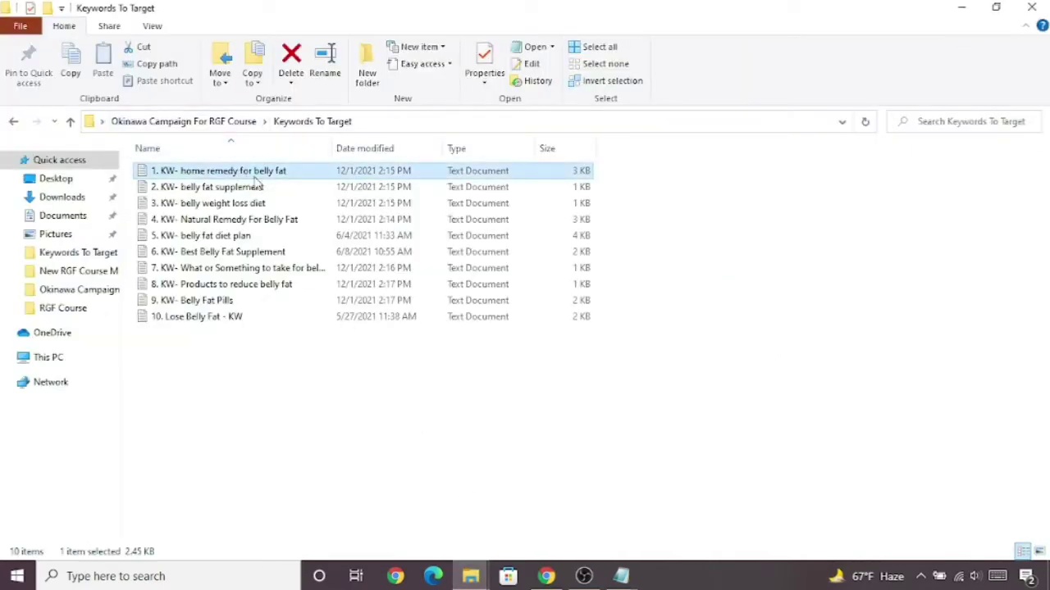
double_click(255, 173)
left_click(784, 80)
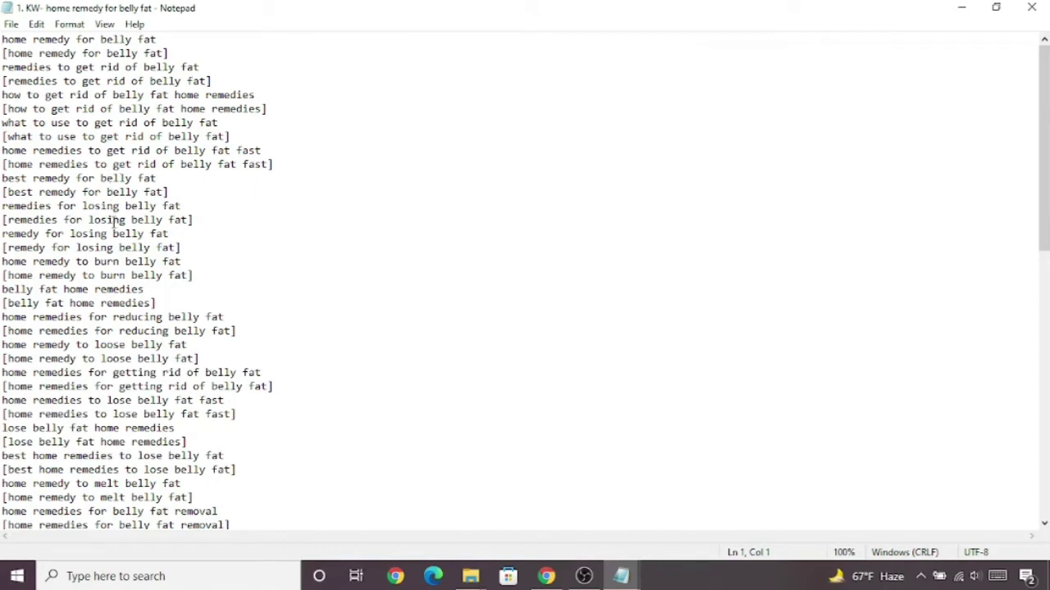
left_click_drag(155, 178, 2, 178)
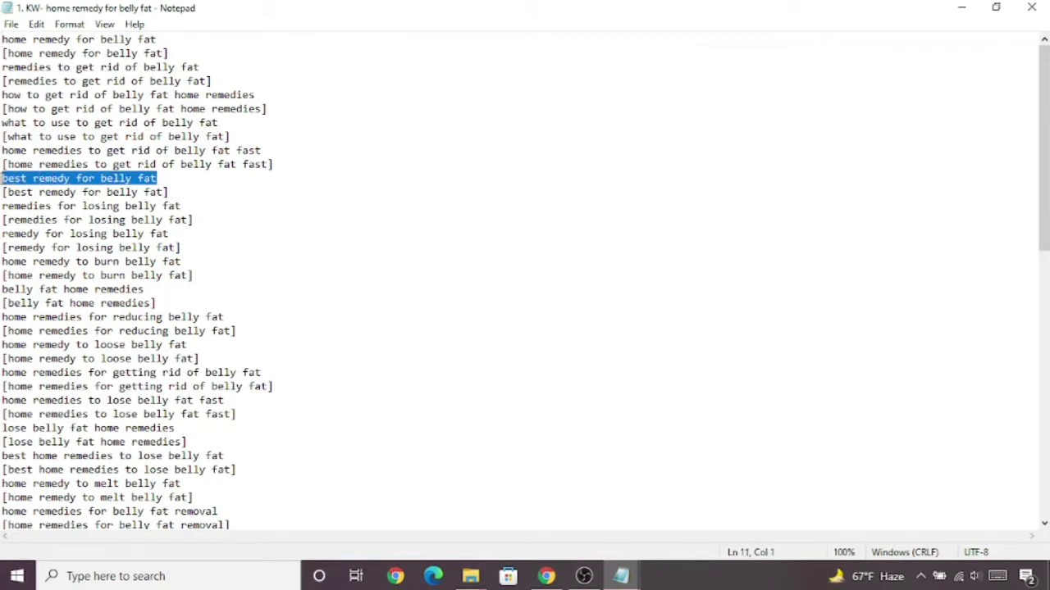
right_click(63, 176)
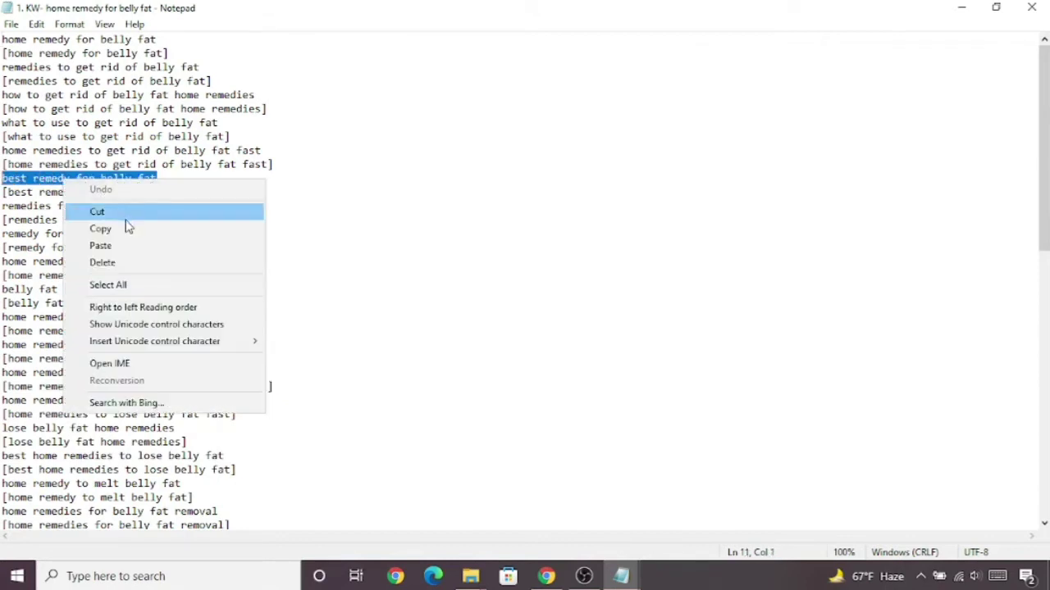
left_click(125, 223)
left_click(208, 180)
Copy the keyword 'belly fat home remedy' and return to the Chrome ad editor.
scroll(146, 211, "down", 1)
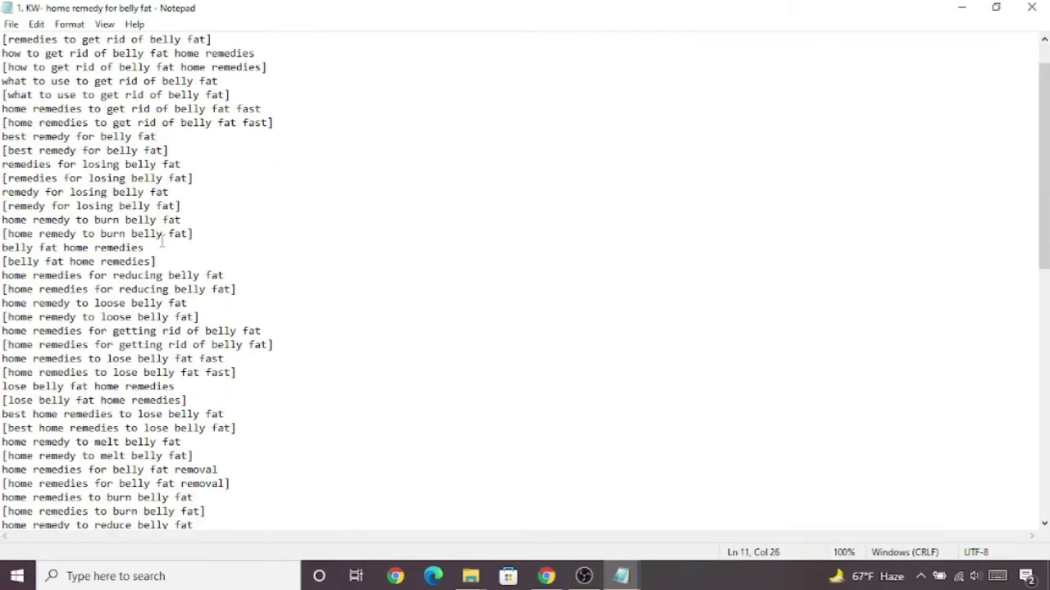
scroll(167, 250, "down", 3)
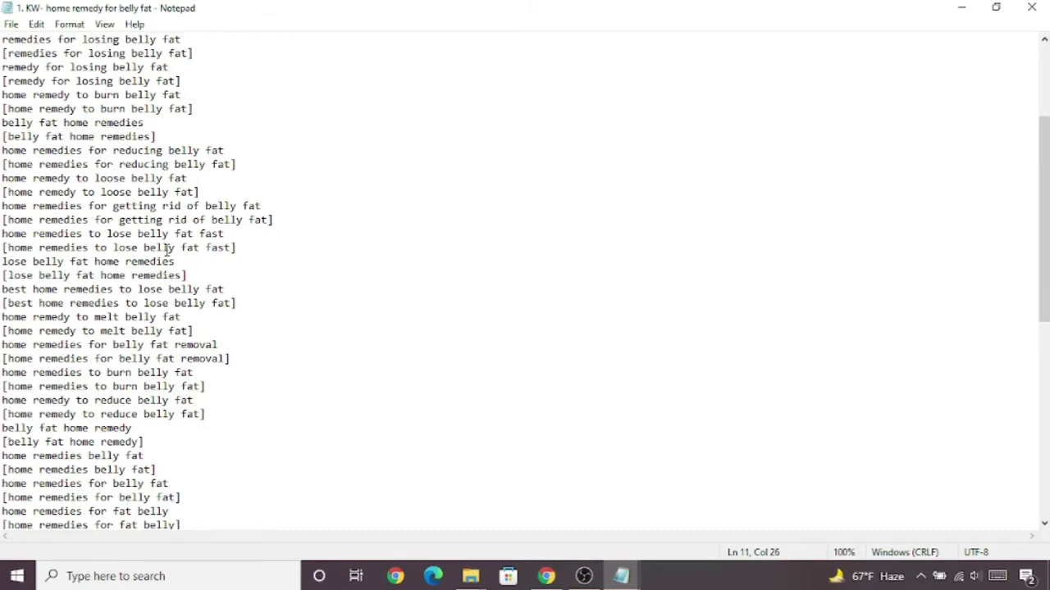
scroll(166, 250, "down", 5)
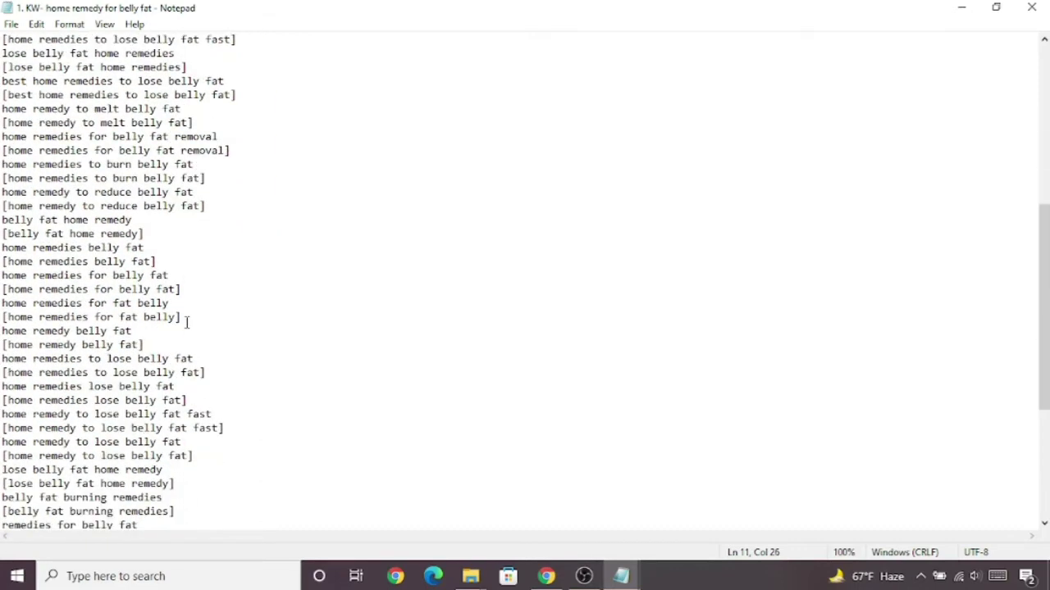
left_click_drag(132, 219, 3, 220)
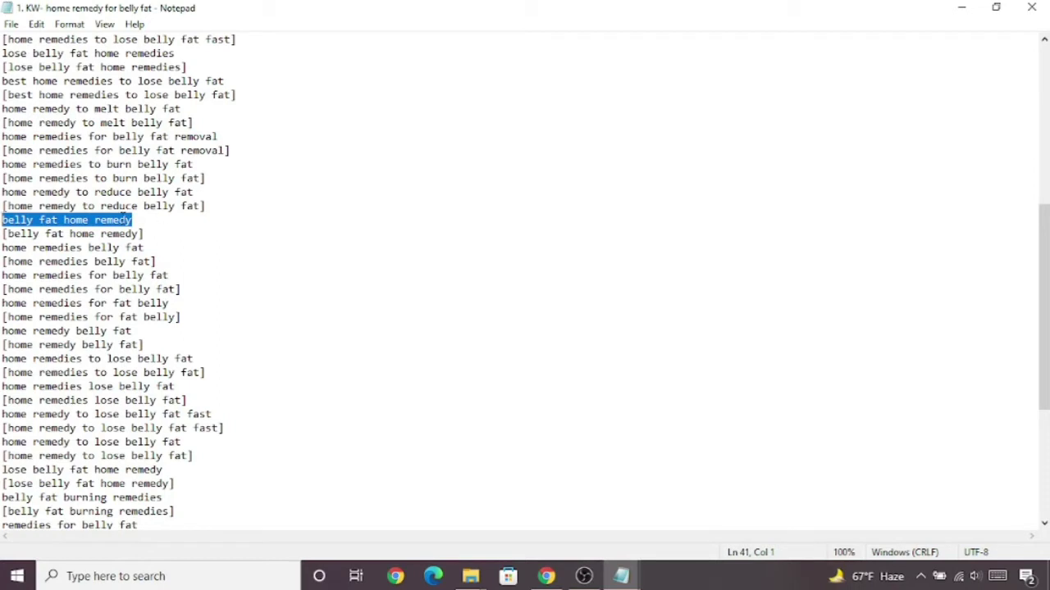
scroll(127, 220, "down", 1)
left_click(140, 179)
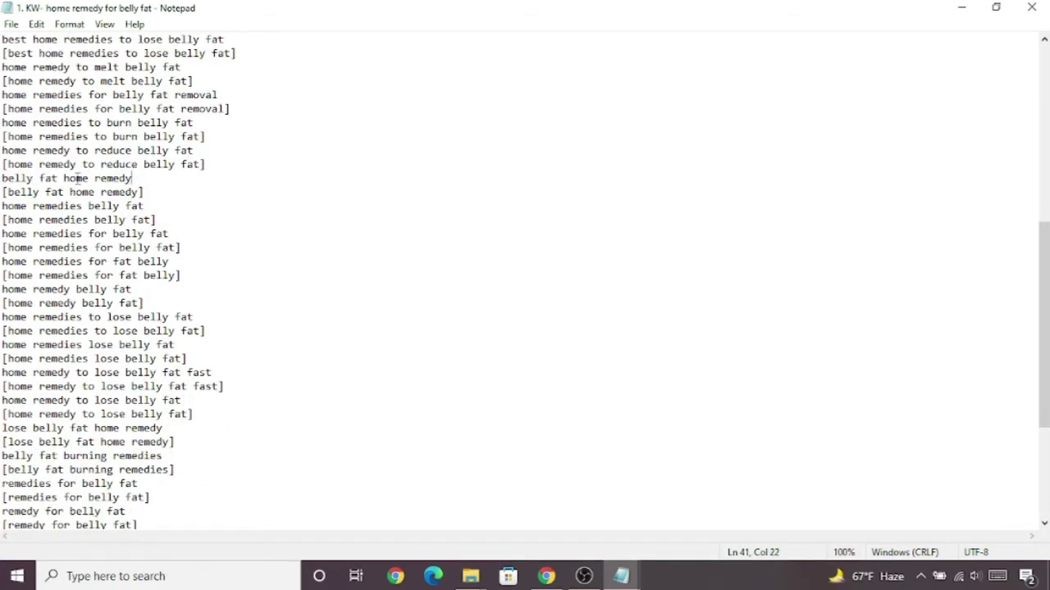
scroll(162, 349, "down", 3)
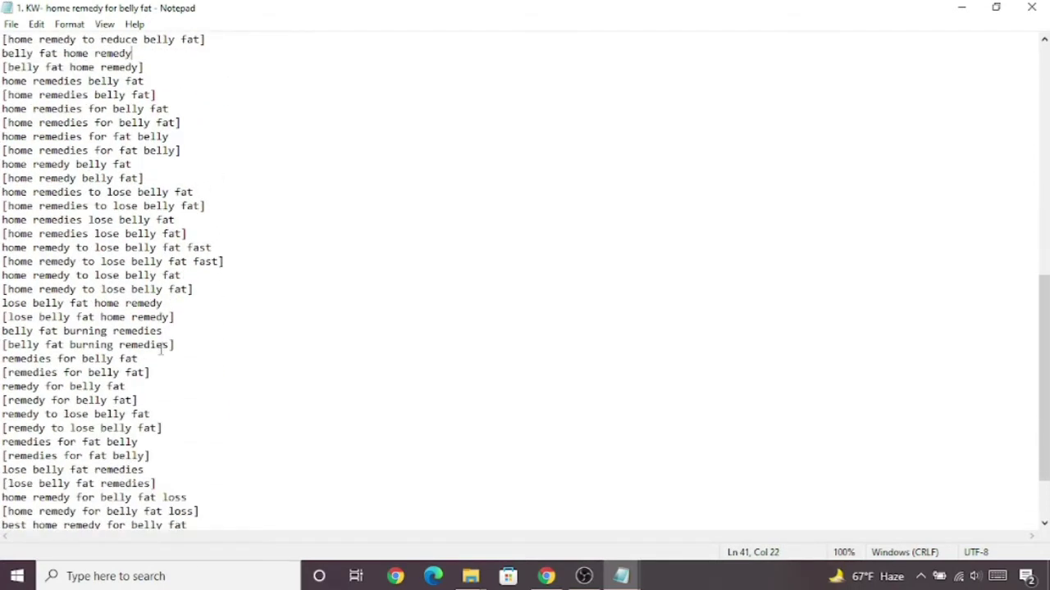
scroll(163, 361, "down", 2)
scroll(162, 365, "up", 5)
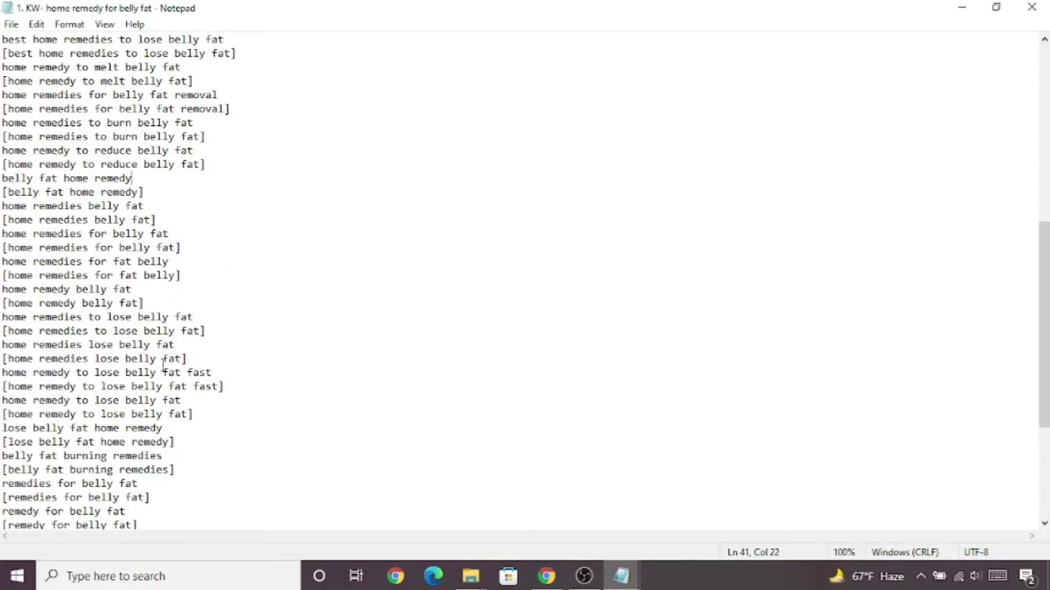
scroll(163, 366, "up", 2)
left_click_drag(140, 261, 3, 261)
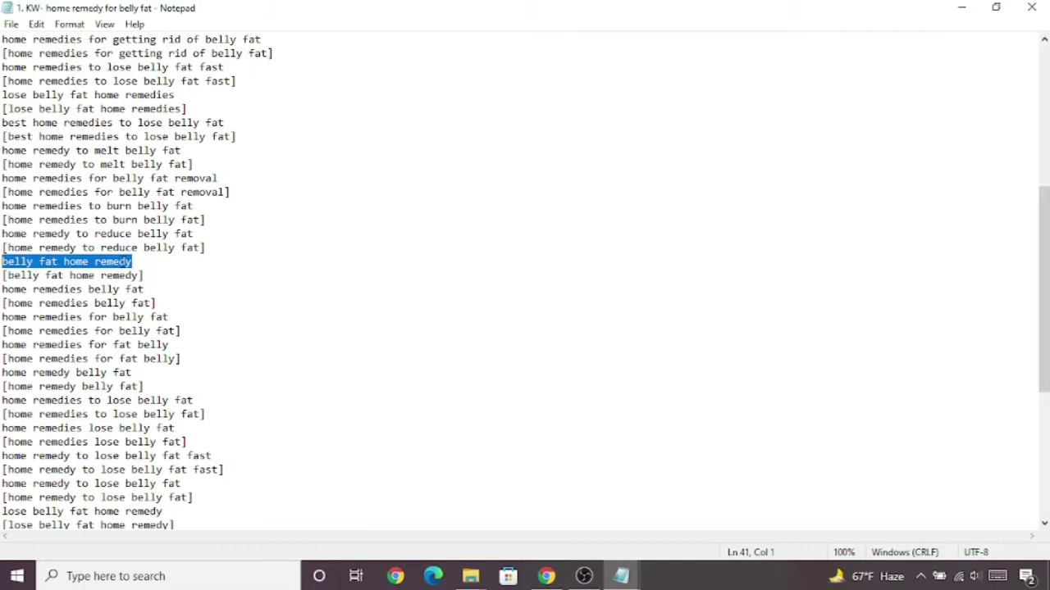
right_click(67, 259)
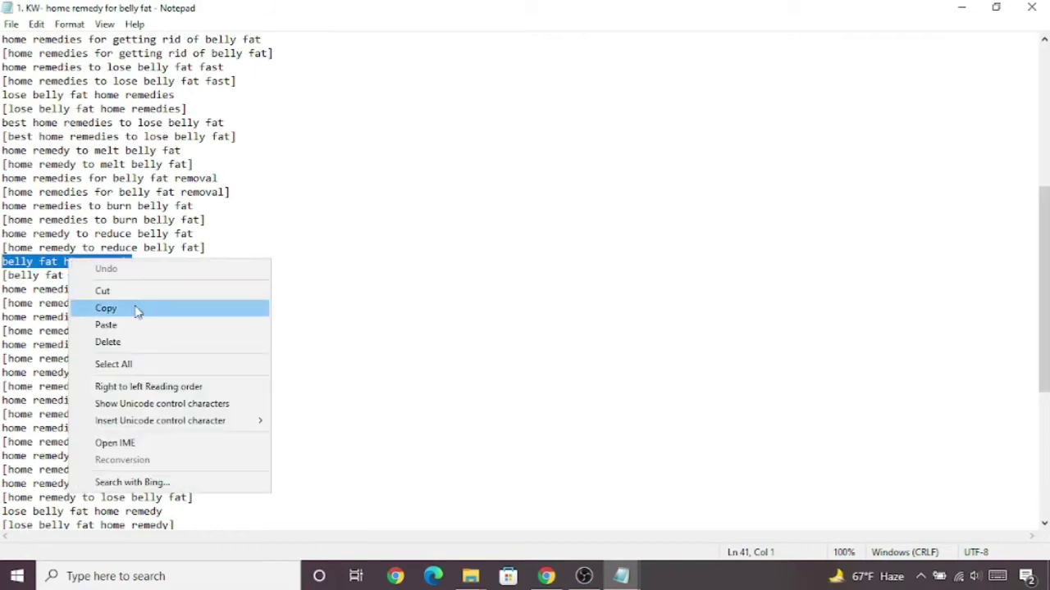
left_click(136, 309)
left_click(546, 576)
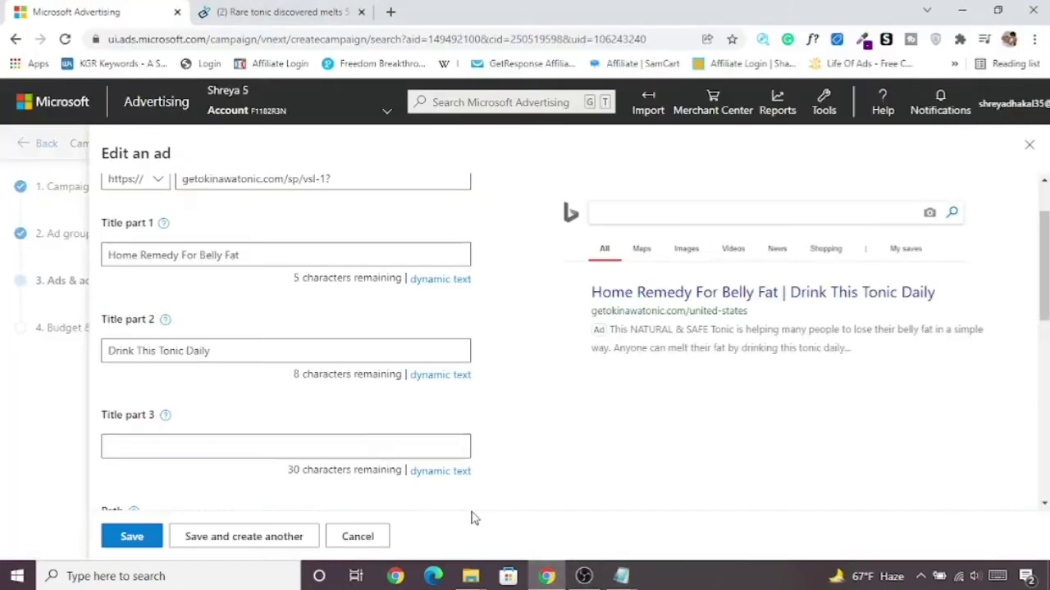
Paste the keyword into Title part 1 and capitalize it to 'Belly Fat Home Remedy'.
left_click_drag(239, 255, 76, 253)
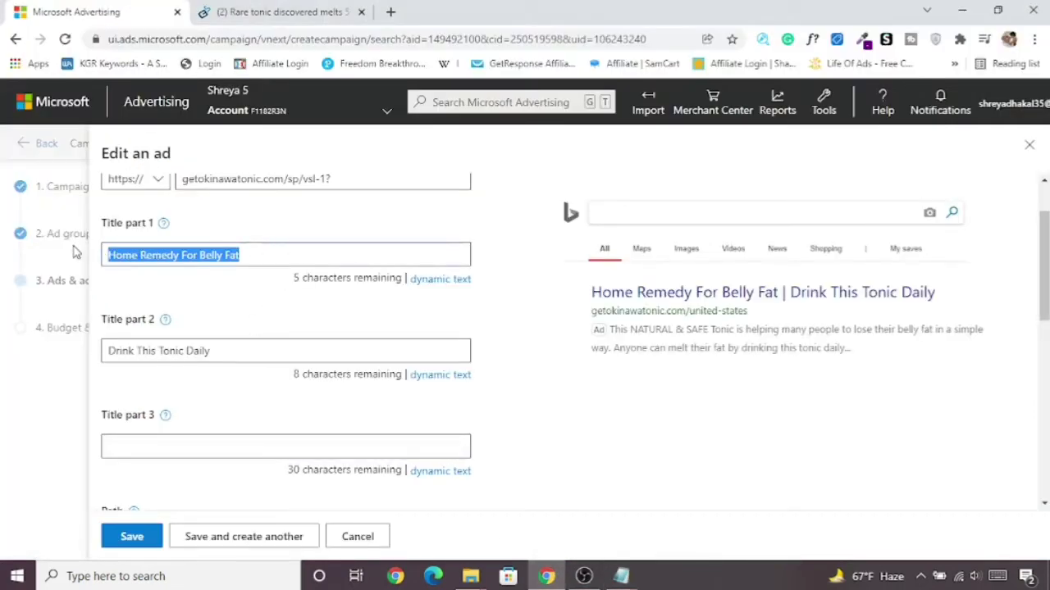
key("ctrl+v")
left_click(114, 254)
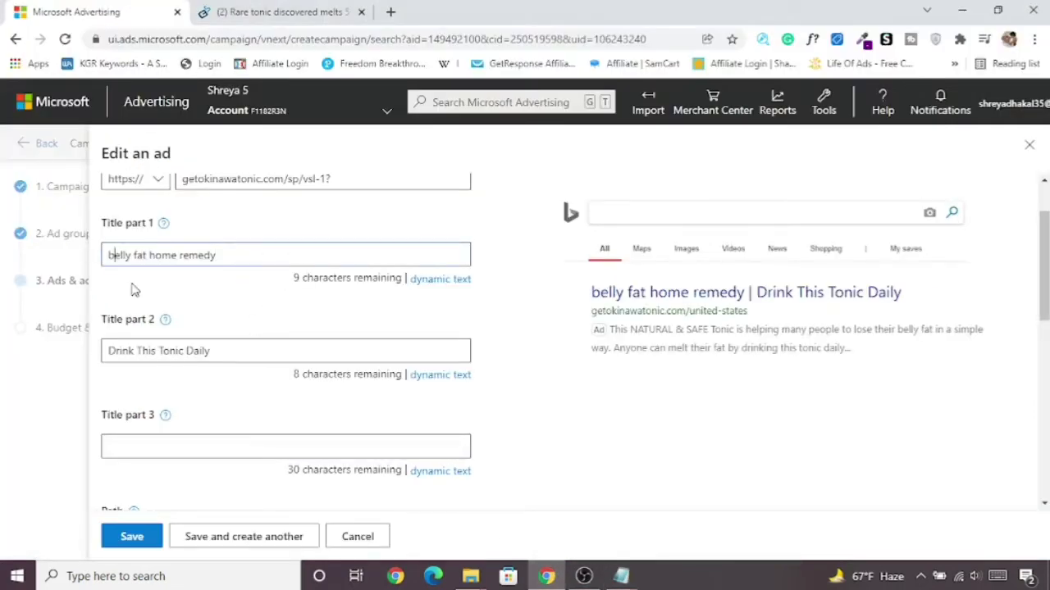
key("BackSpace")
type("B")
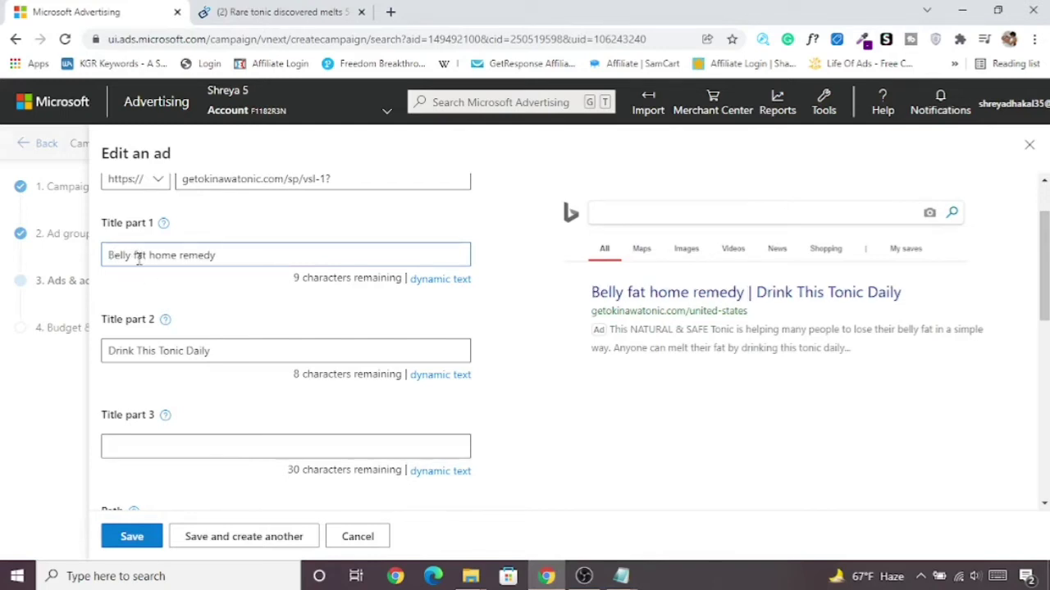
left_click(138, 257)
key("BackSpace")
type("F")
key("BackSpace")
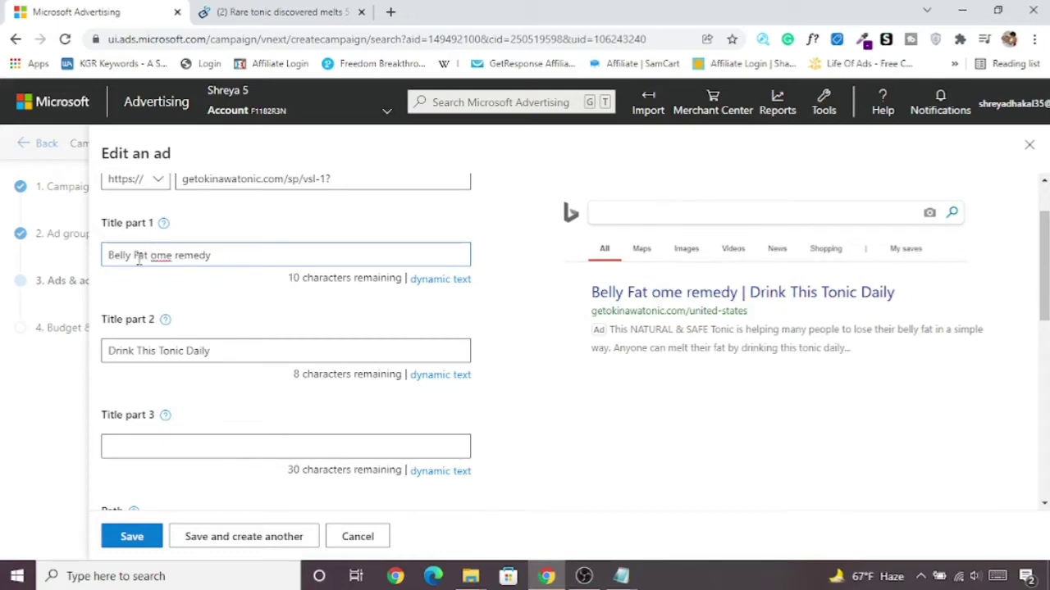
type("H")
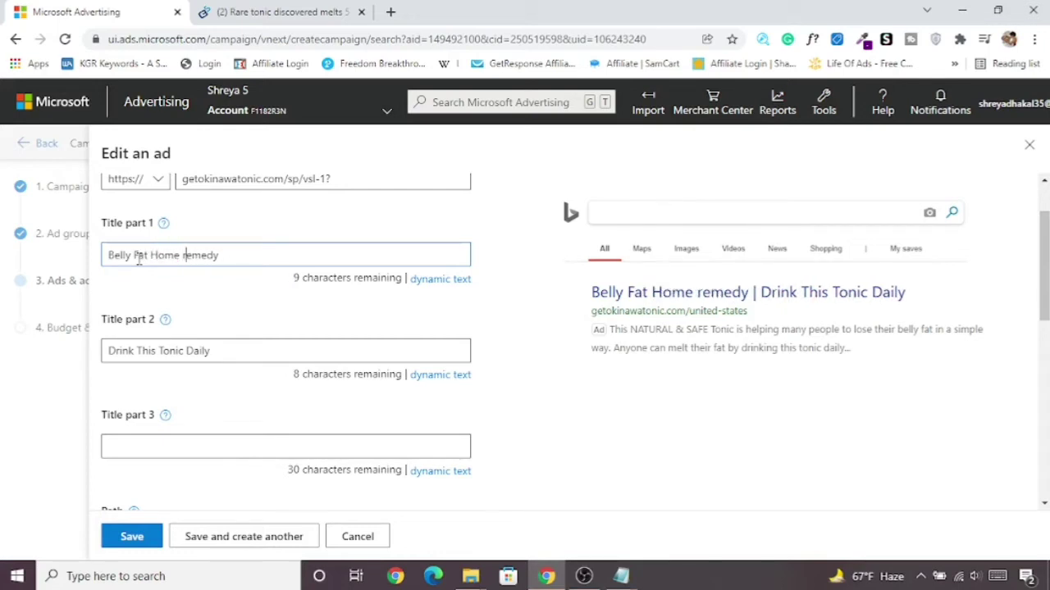
key("BackSpace")
type("R")
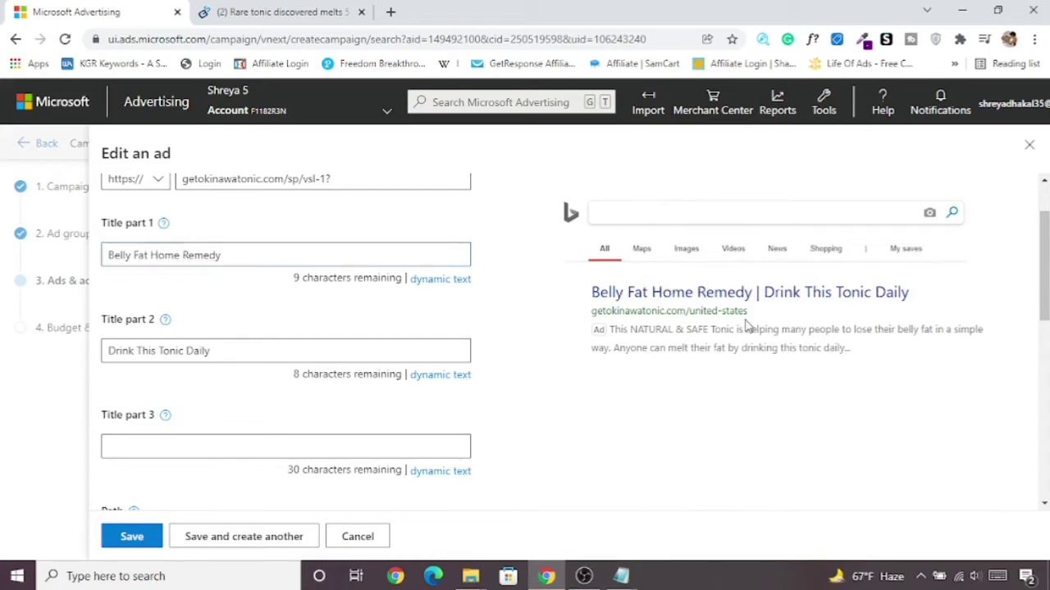
left_click(919, 329)
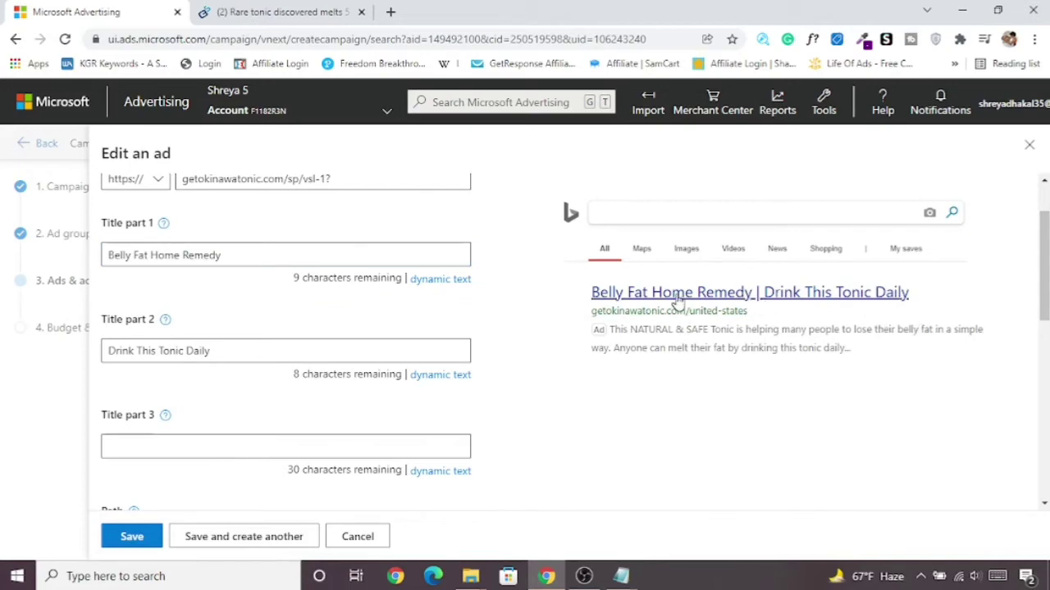
Close the Notepad keyword file and save the edited ad.
left_click(633, 579)
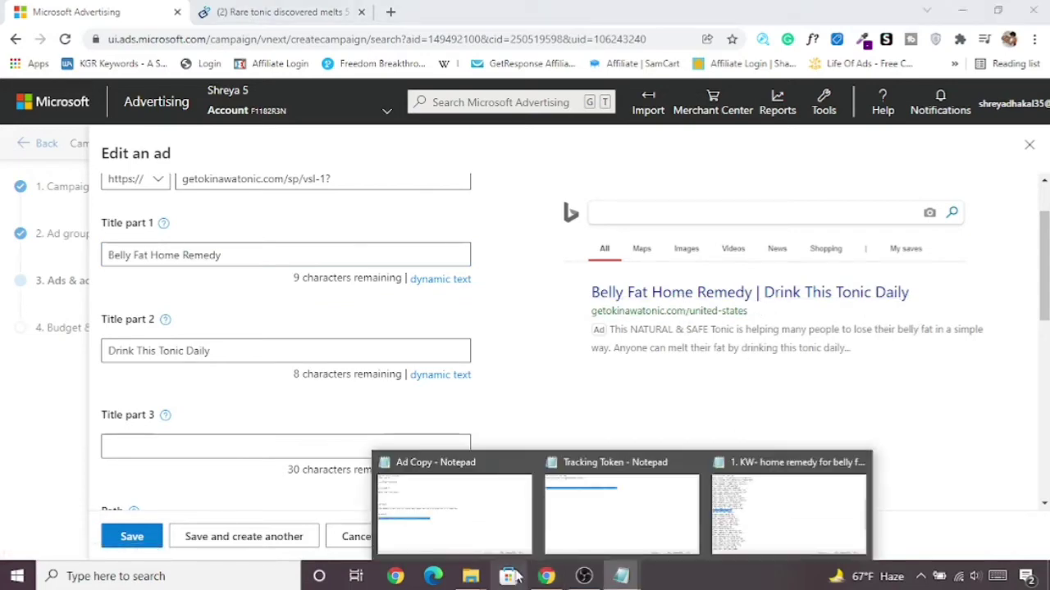
left_click(805, 525)
scroll(187, 302, "down", 4)
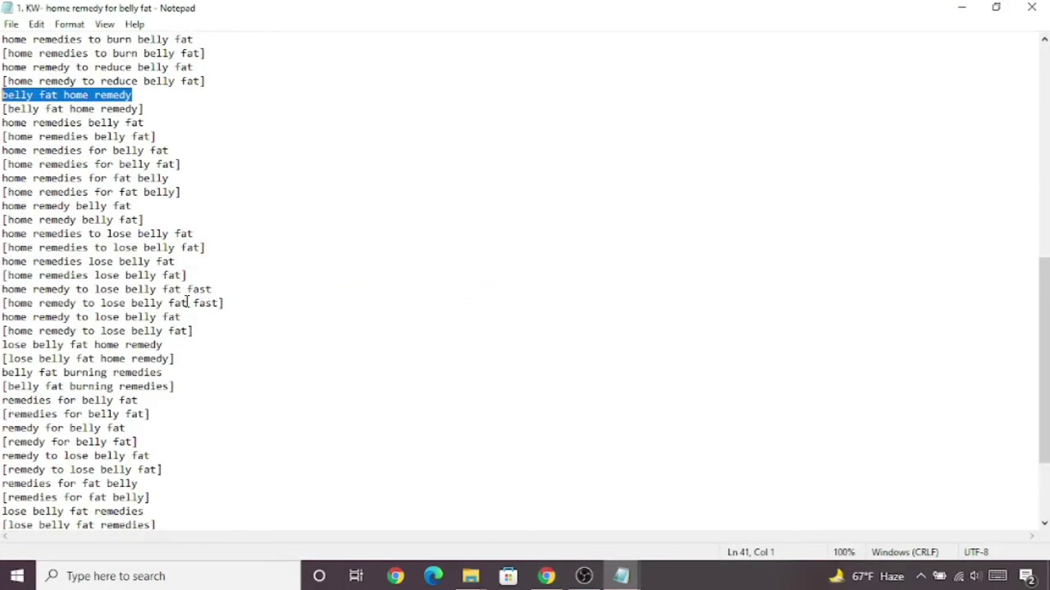
scroll(212, 328, "down", 2)
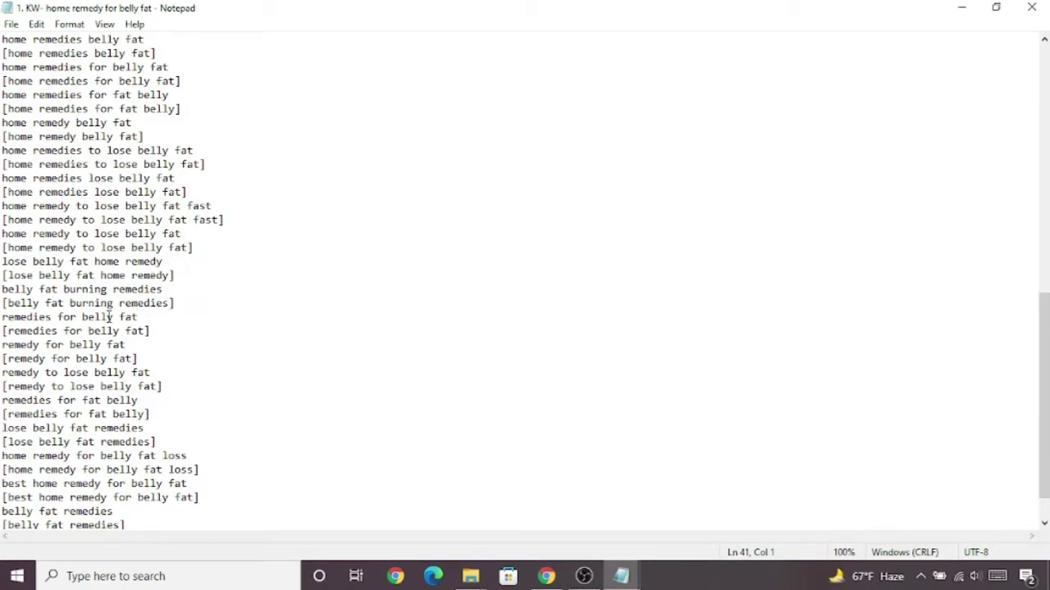
scroll(165, 395, "down", 1)
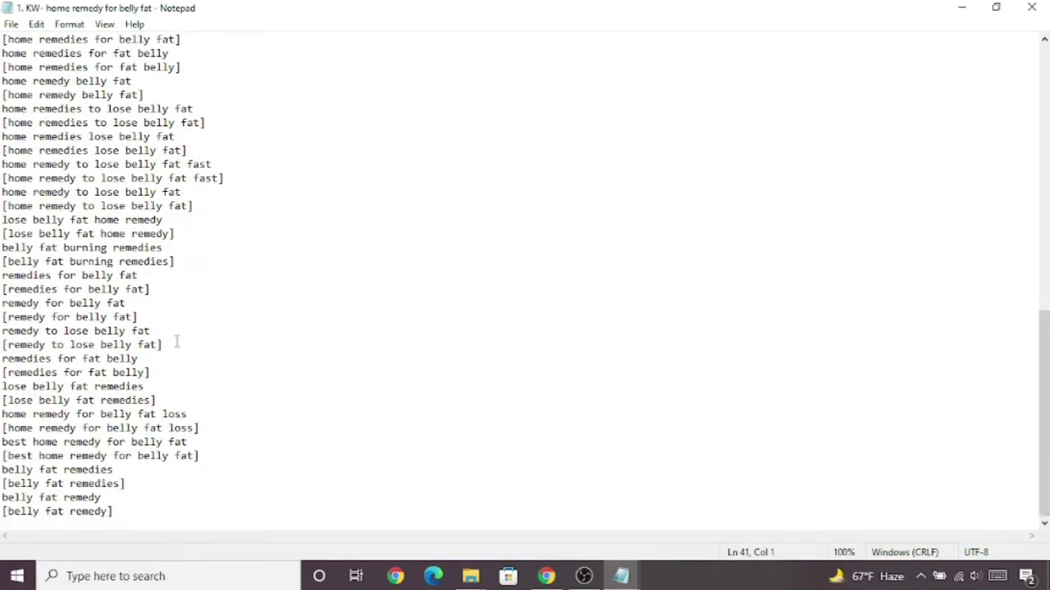
left_click(1035, 7)
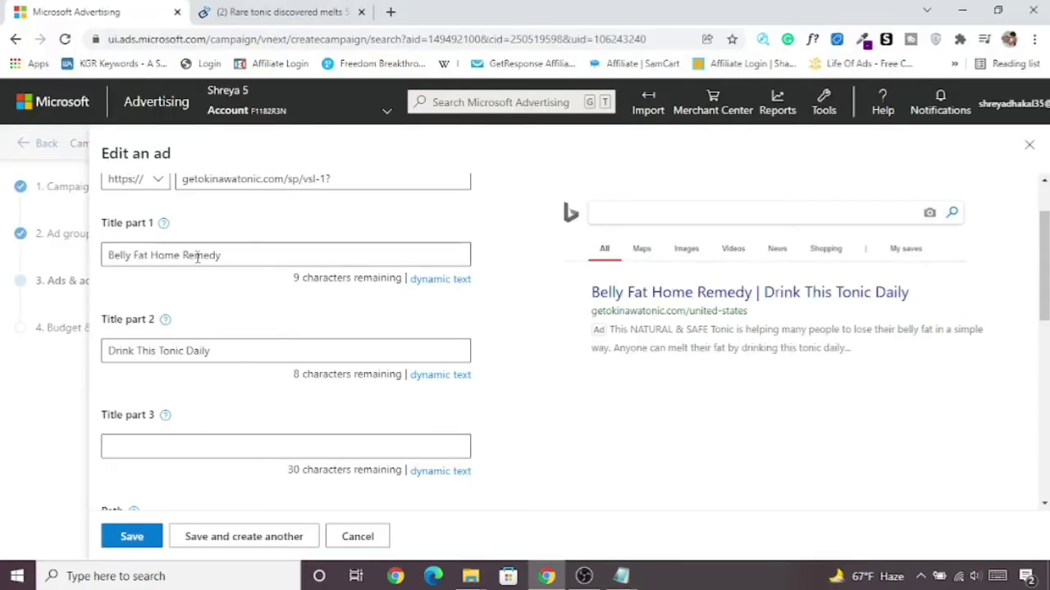
left_click(133, 537)
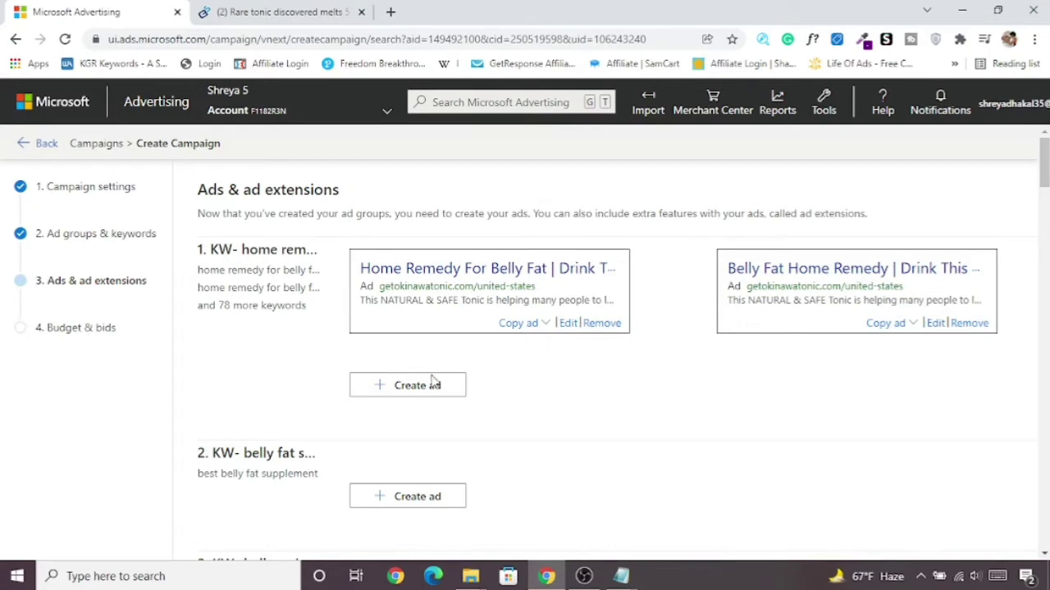
Copy both 'Home Remedy For Belly Fat' and 'Belly Fat Home Remedy' ads to all other ad groups.
left_click(540, 325)
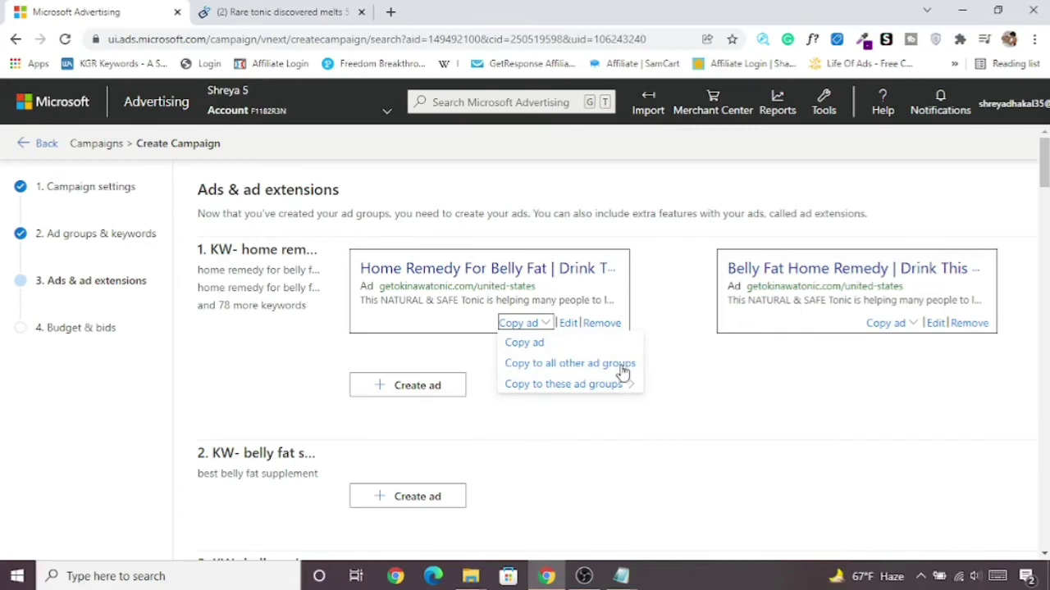
scroll(359, 426, "down", 16)
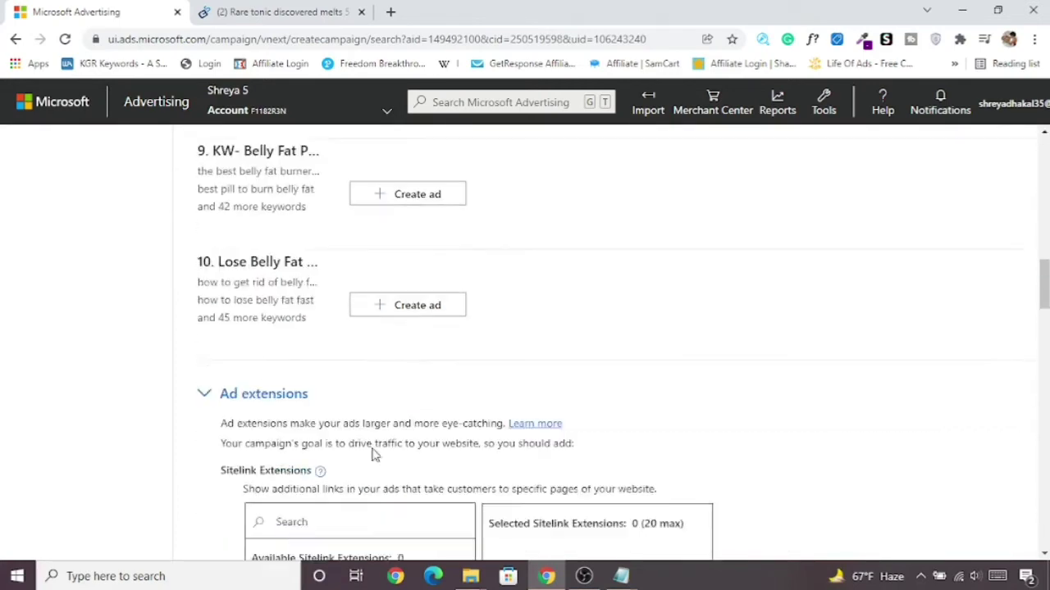
scroll(394, 497, "up", 9)
scroll(484, 480, "up", 7)
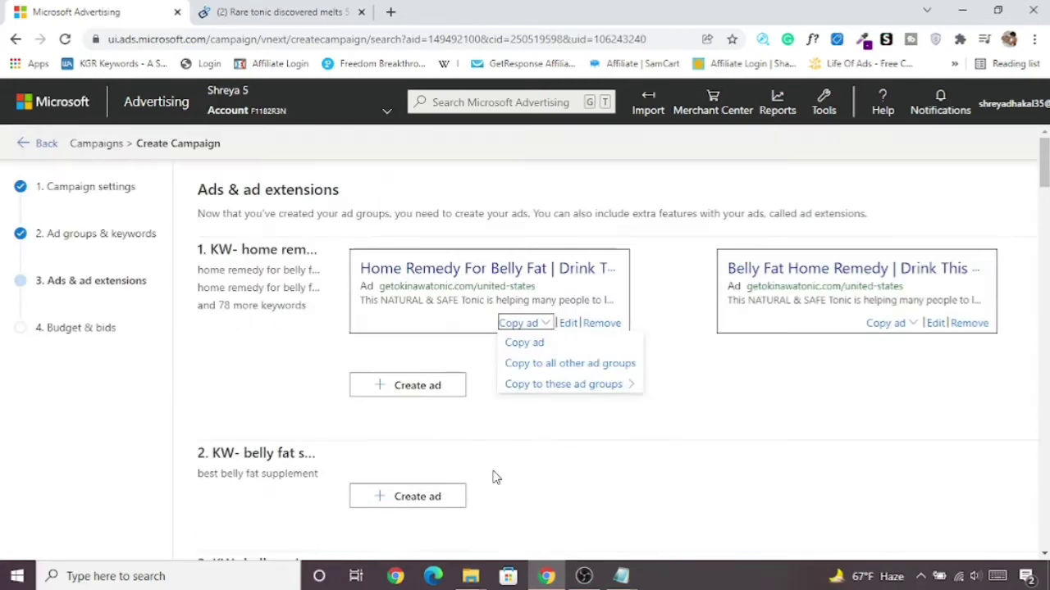
left_click(580, 363)
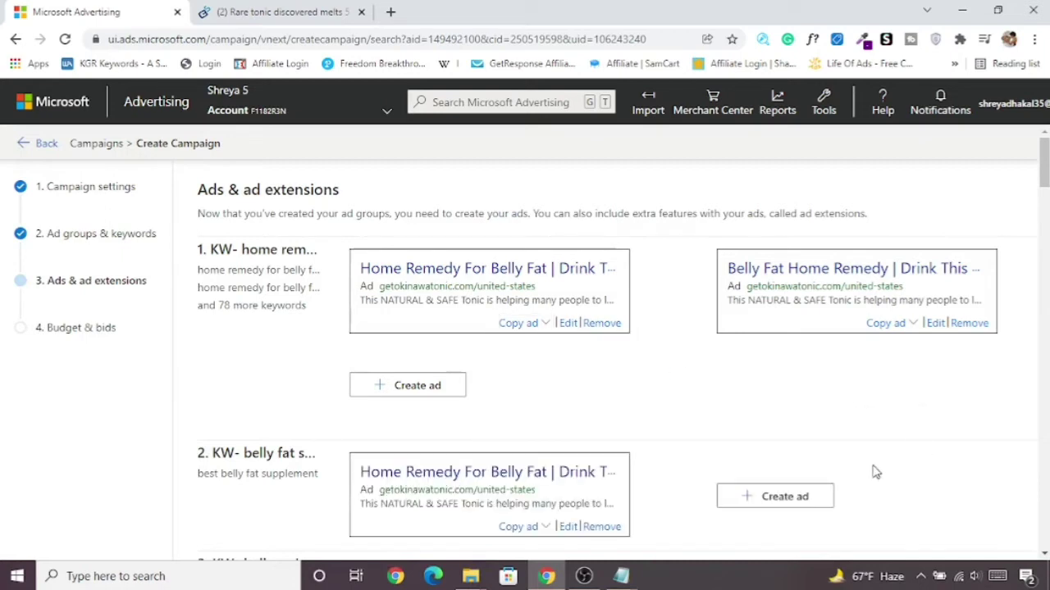
left_click(915, 324)
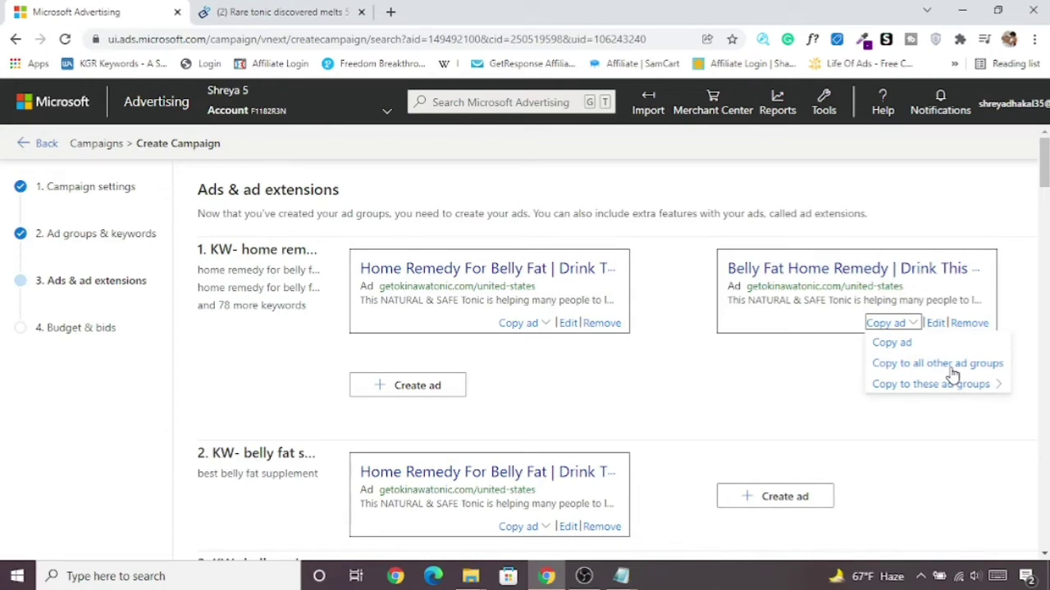
left_click(951, 369)
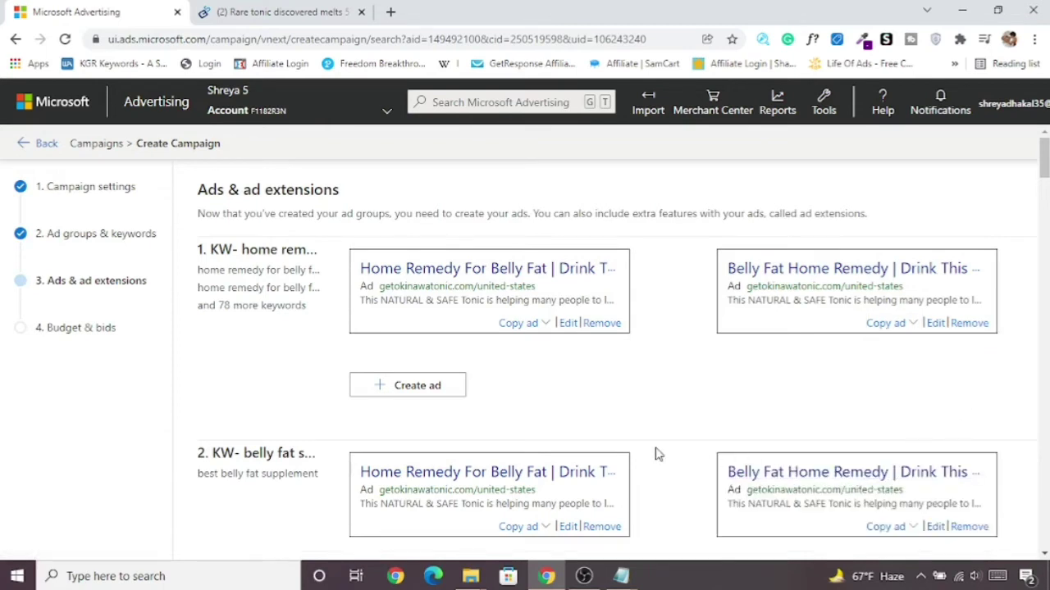
scroll(656, 452, "down", 1)
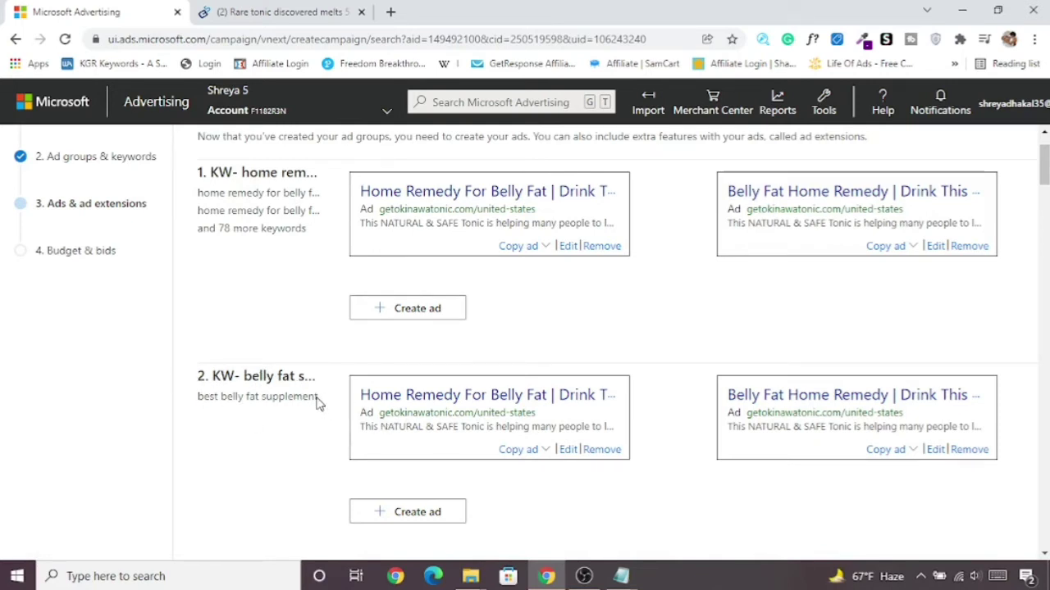
Copy group 2's keyword 'best belly fat supplement' and paste it over its first ad's Title part 1.
left_click_drag(318, 402, 198, 402)
right_click(210, 400)
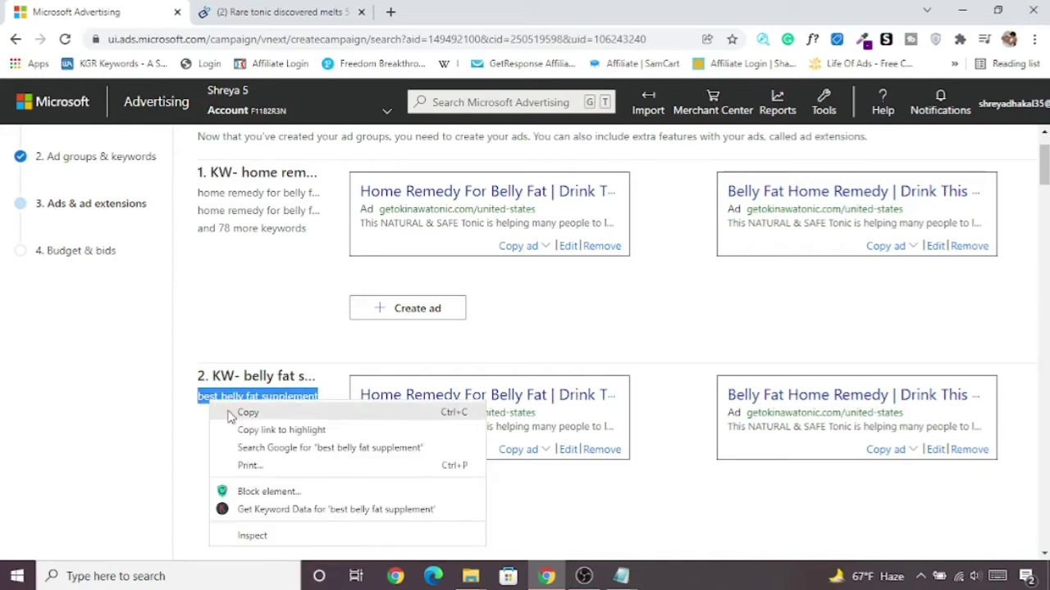
left_click(226, 412)
left_click(567, 450)
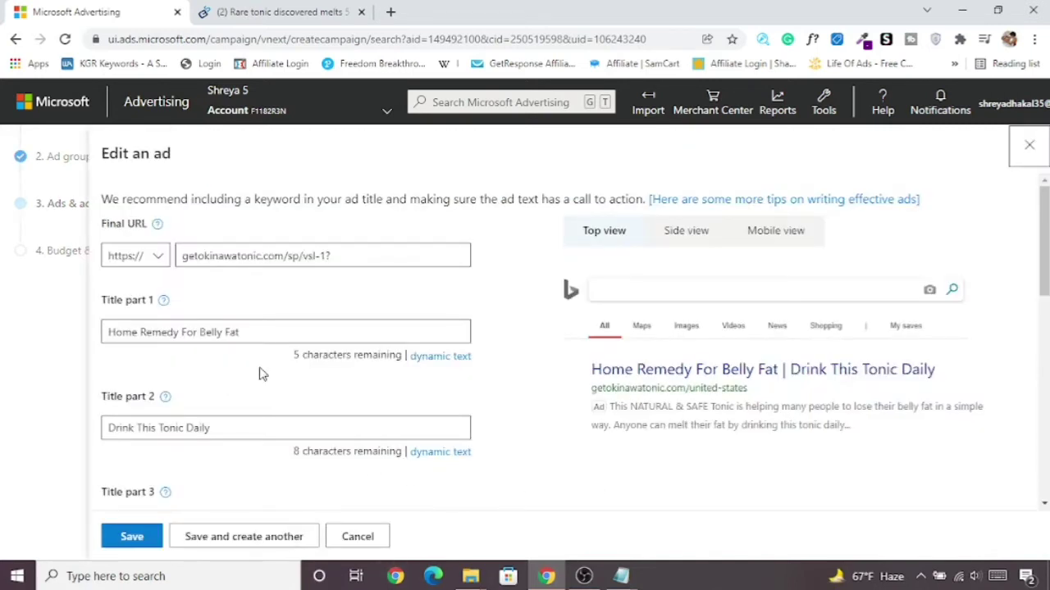
left_click_drag(263, 331, 96, 336)
key("ctrl+v")
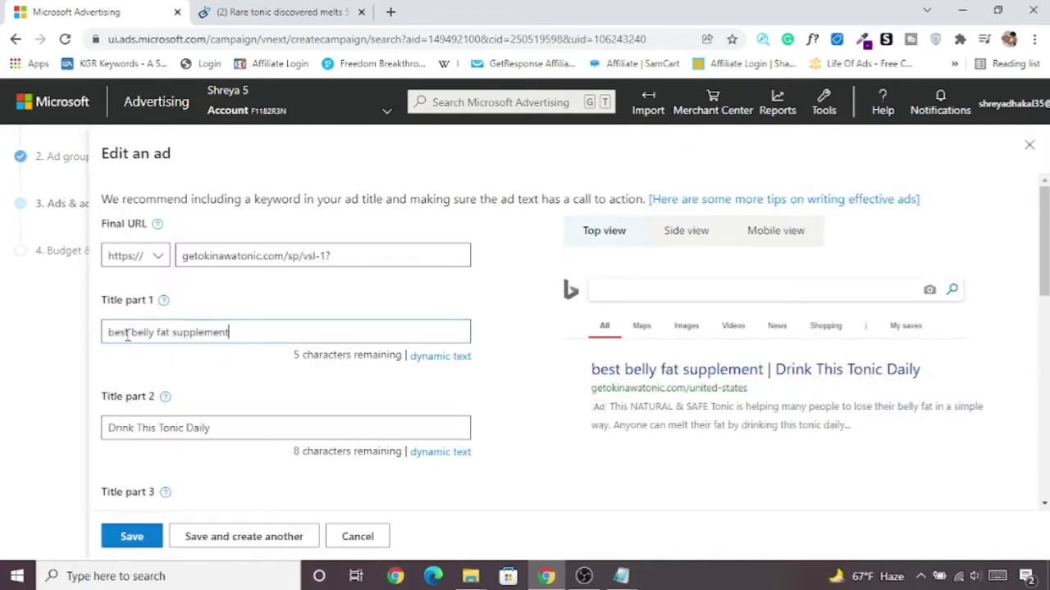
Capitalize the title to 'Best Belly Fat Supplement' and save the ad.
key("Home")
key("Delete")
type("B")
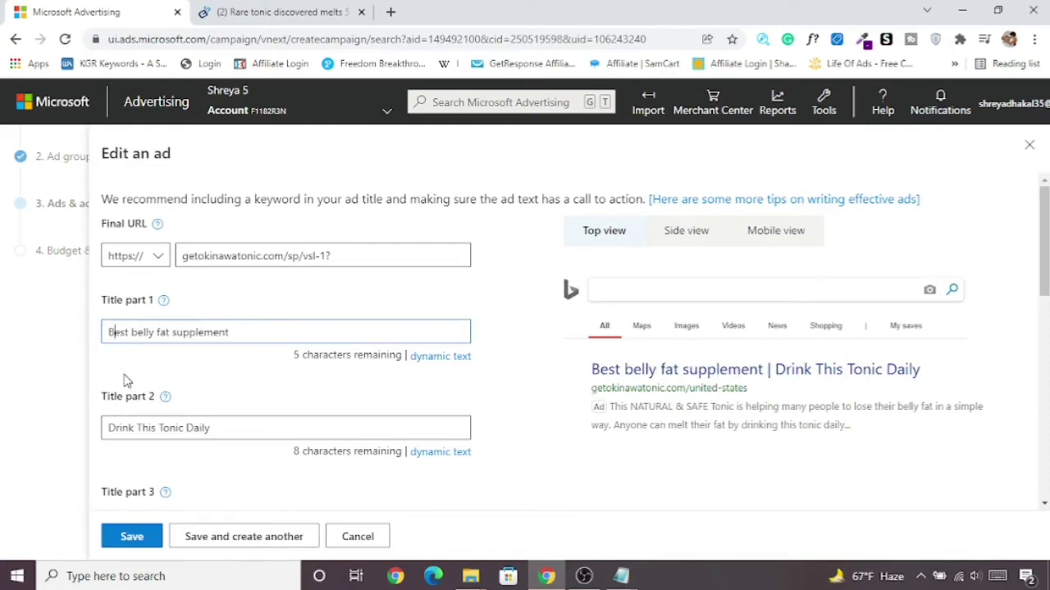
left_click(138, 332)
key("BackSpace")
type("B")
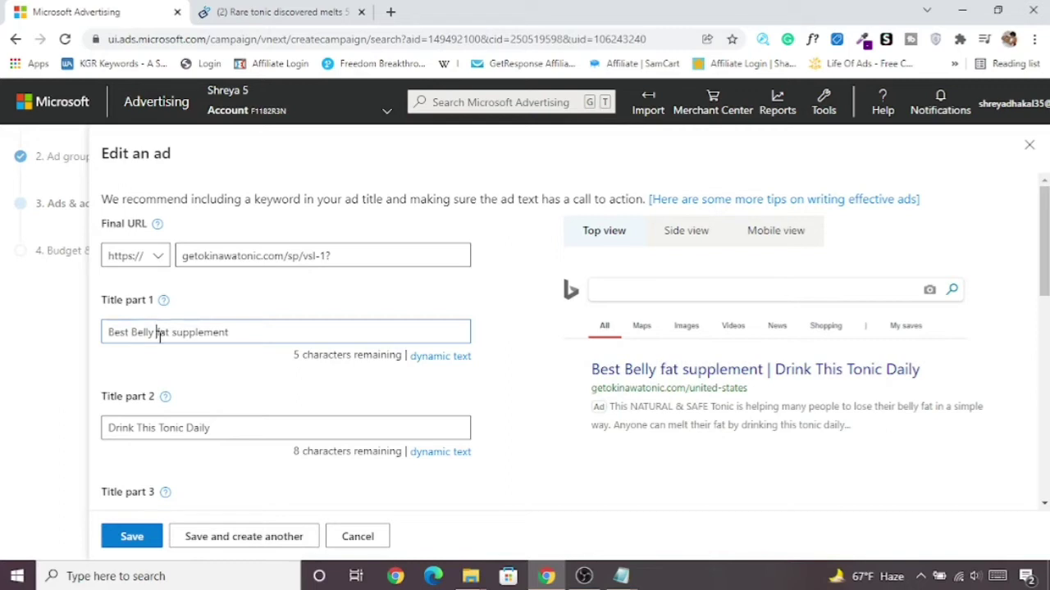
left_click(160, 333)
key("BackSpace")
type("F")
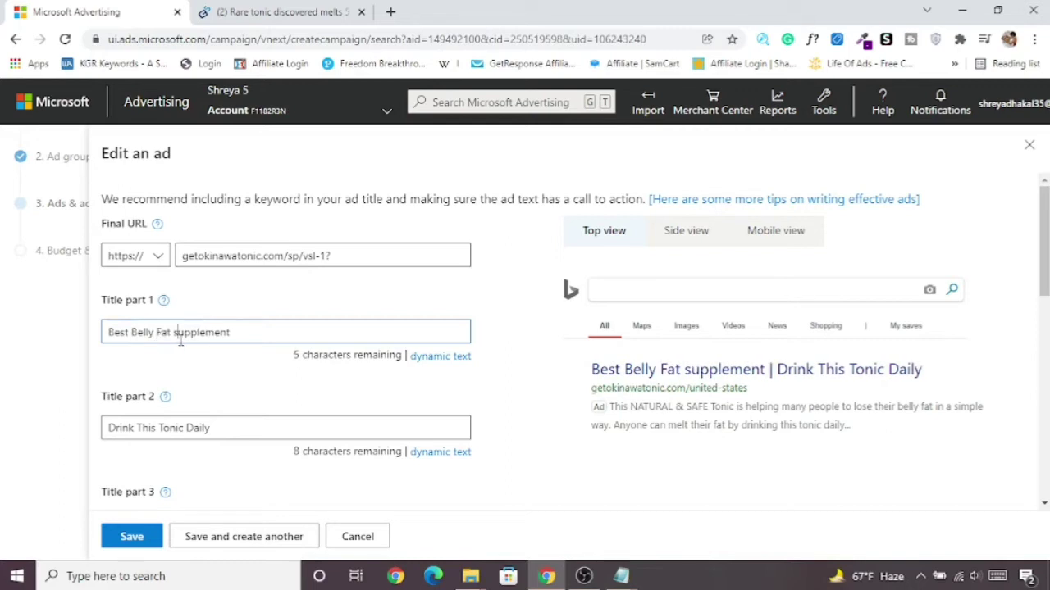
left_click(180, 336)
key("BackSpace")
type("S")
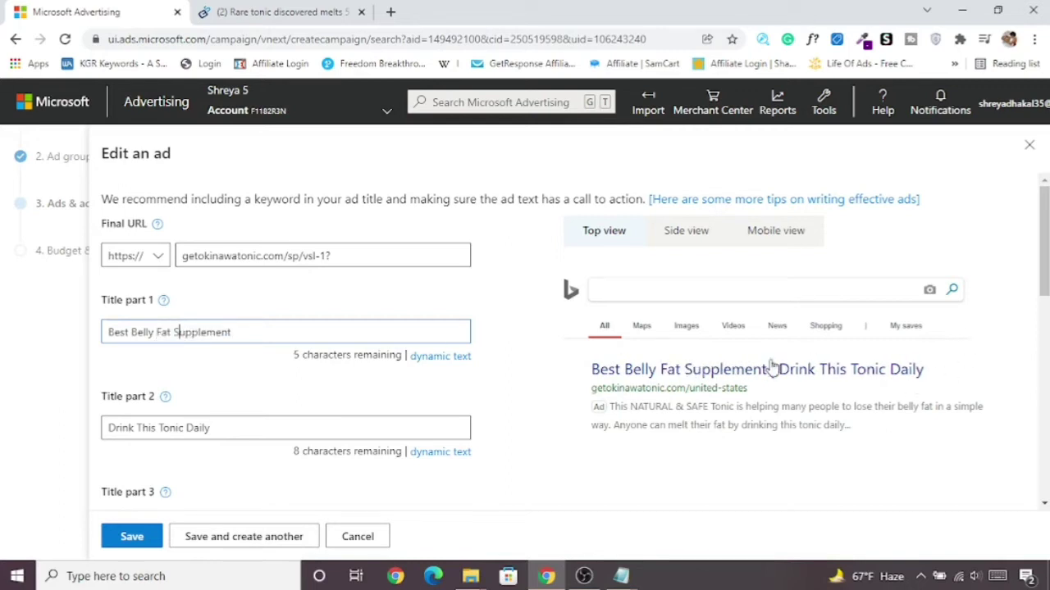
left_click(142, 539)
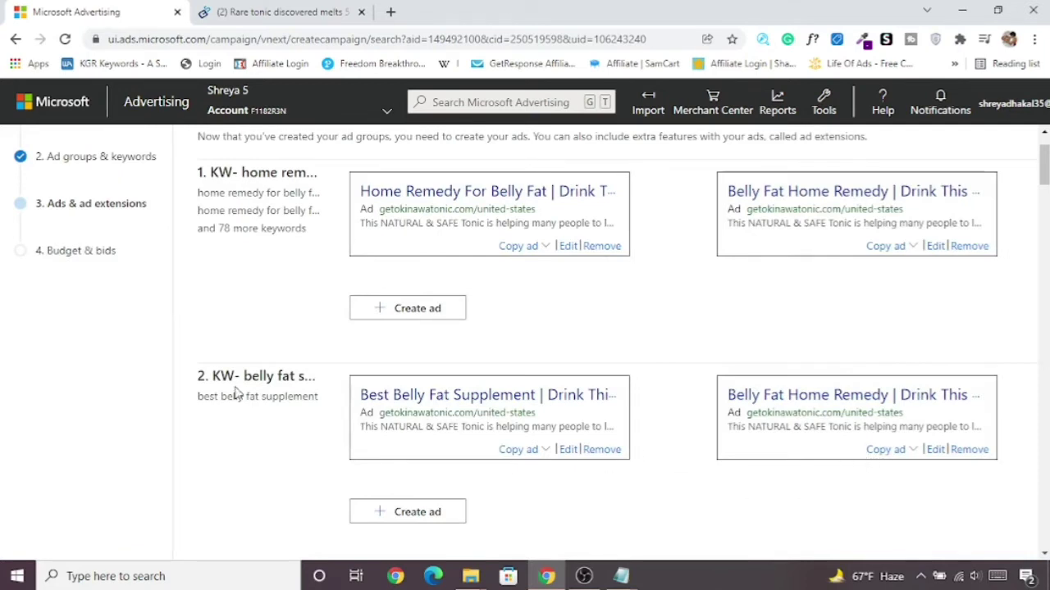
Paste the keyword into group 2's second ad title and change 'best b' to 'Top B'.
left_click(935, 449)
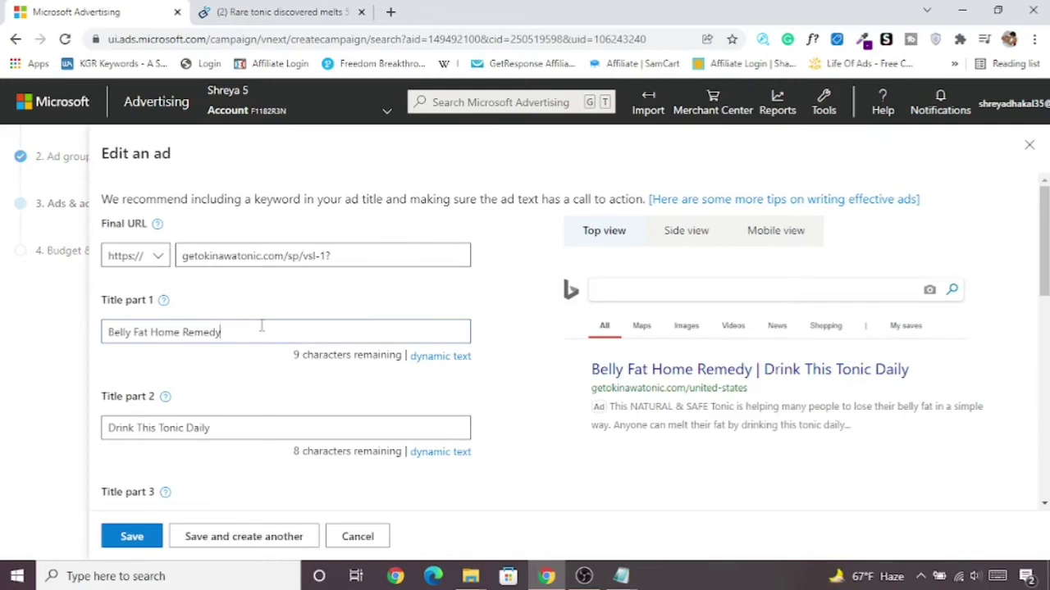
key("ctrl+a")
key("ctrl+v")
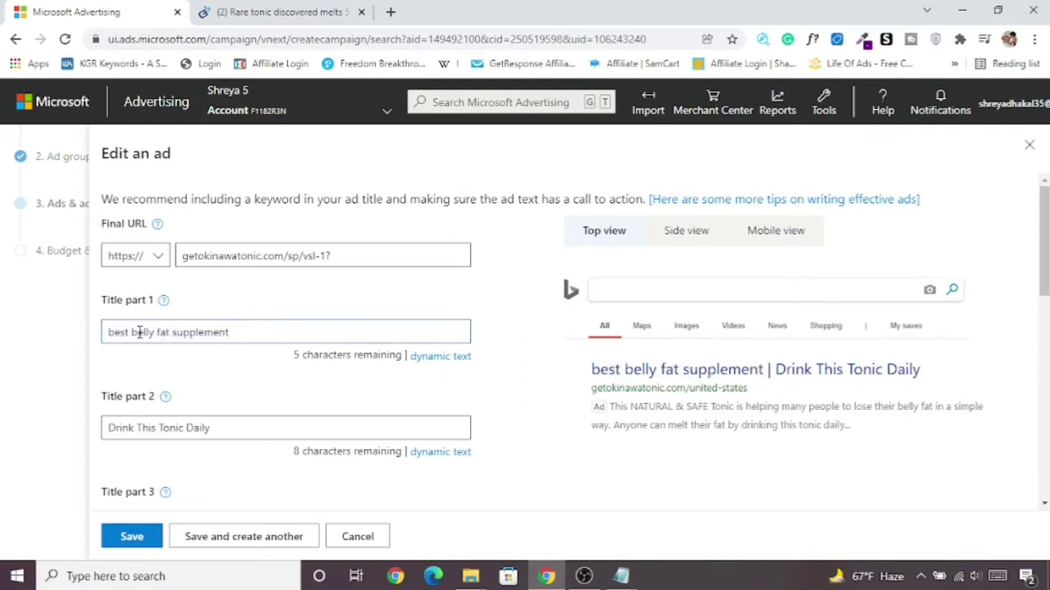
left_click_drag(138, 331, 49, 337)
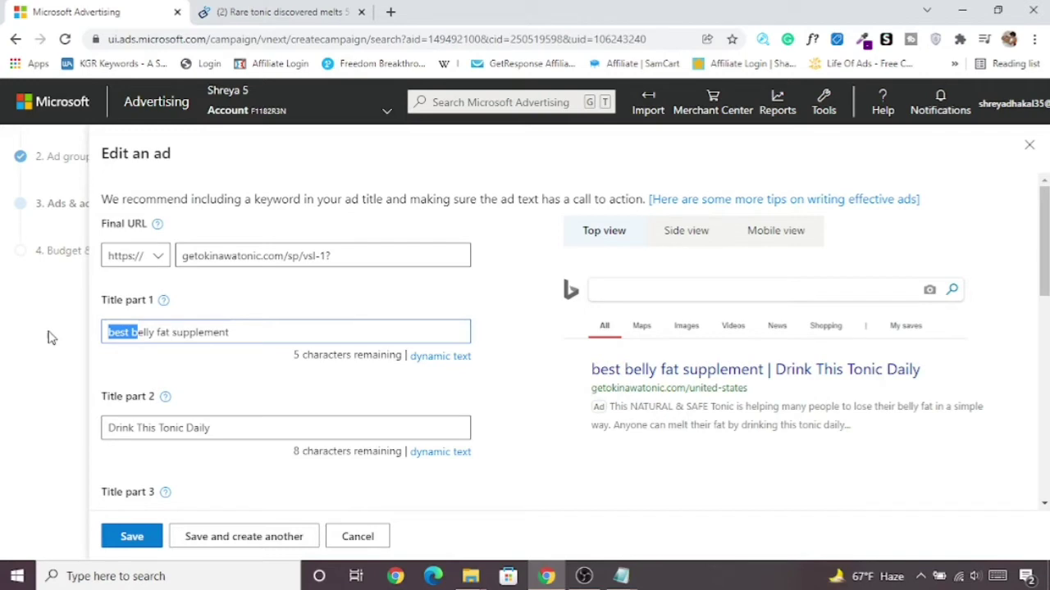
type("Top B")
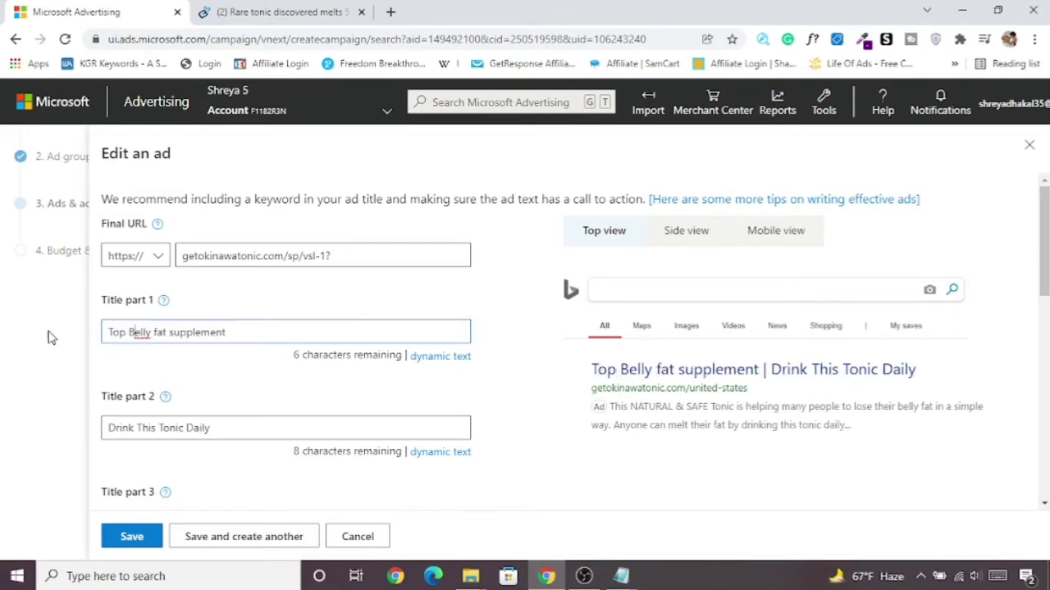
Capitalize Fat and Supplement so the title reads 'Top Belly Fat Supplement', then save.
left_click(158, 332)
key("BackSpace")
type("F")
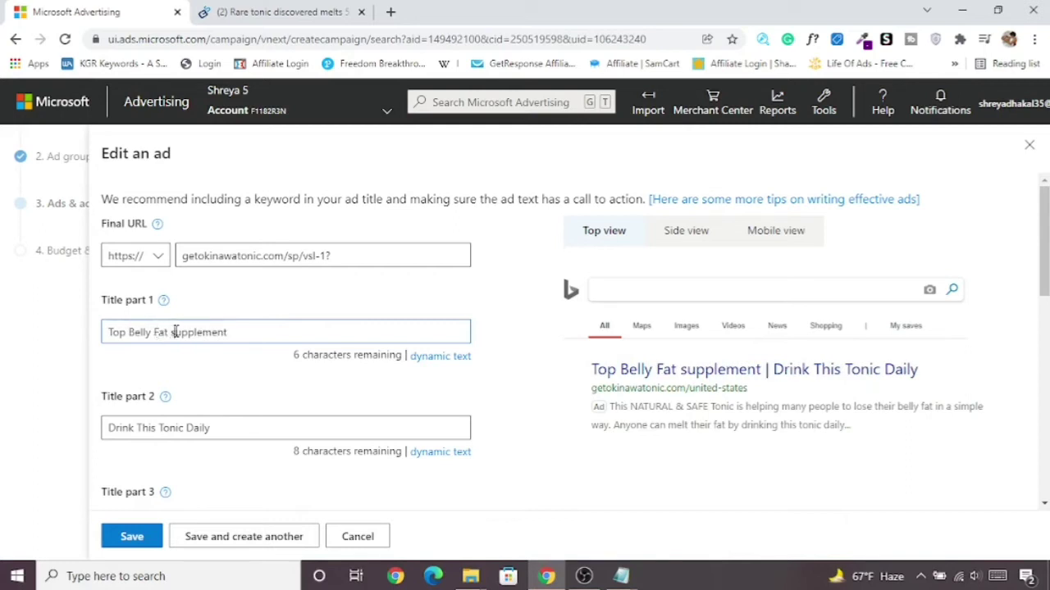
left_click(174, 332)
key("BackSpace")
type("S")
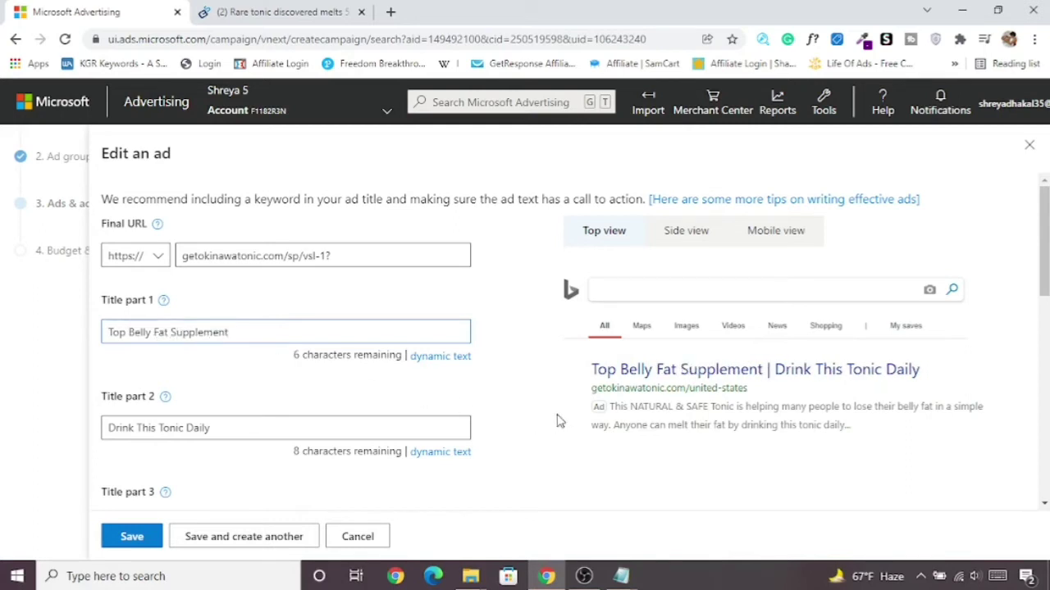
left_click(557, 420)
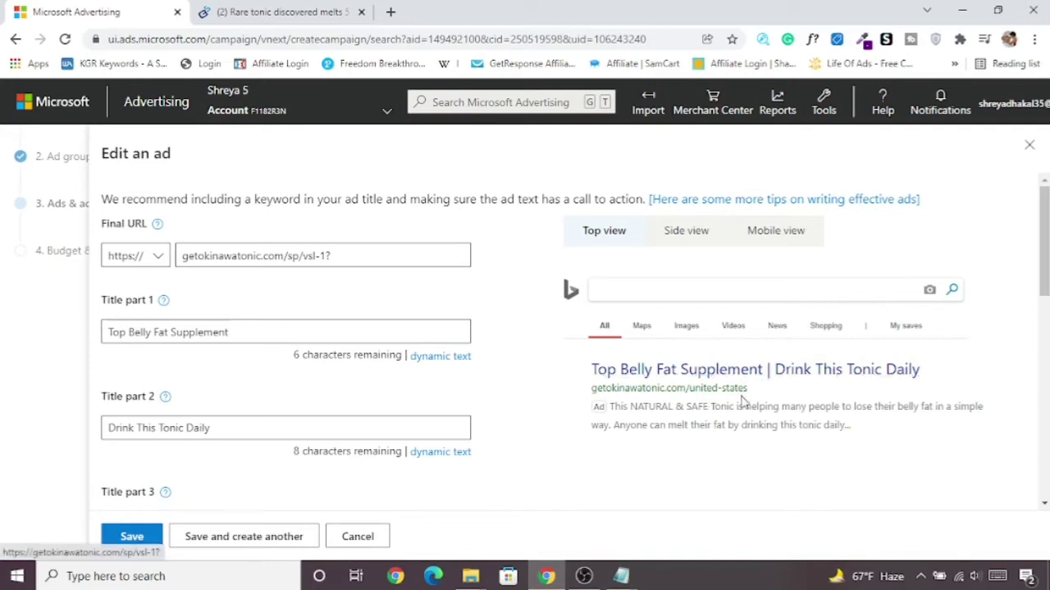
left_click(135, 537)
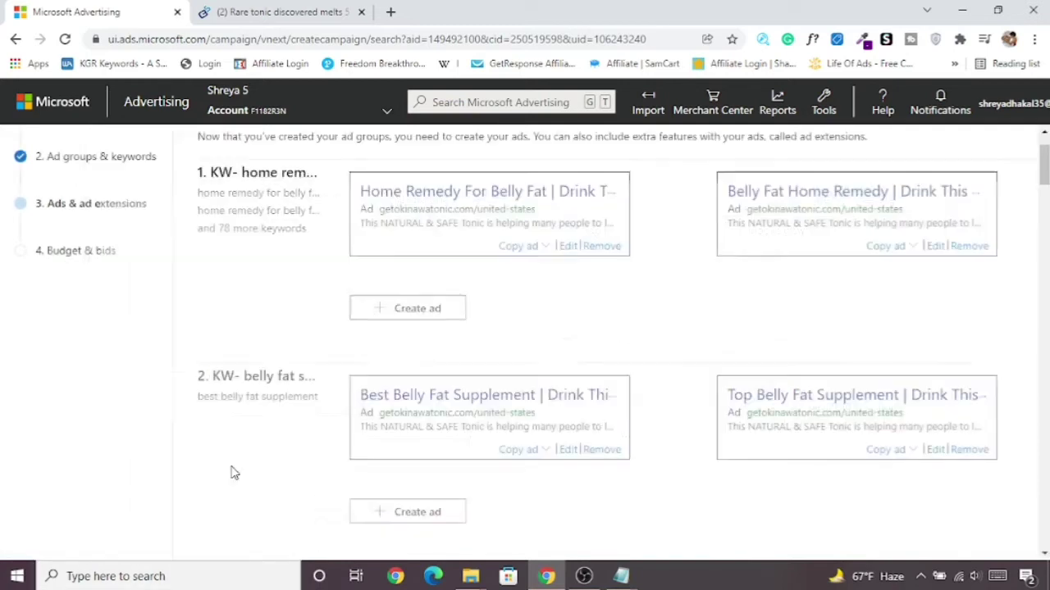
Copy group 3's keyword 'belly weight loss diet' and paste it over its first ad's Title part 1.
scroll(445, 363, "down", 1)
scroll(459, 392, "down", 3)
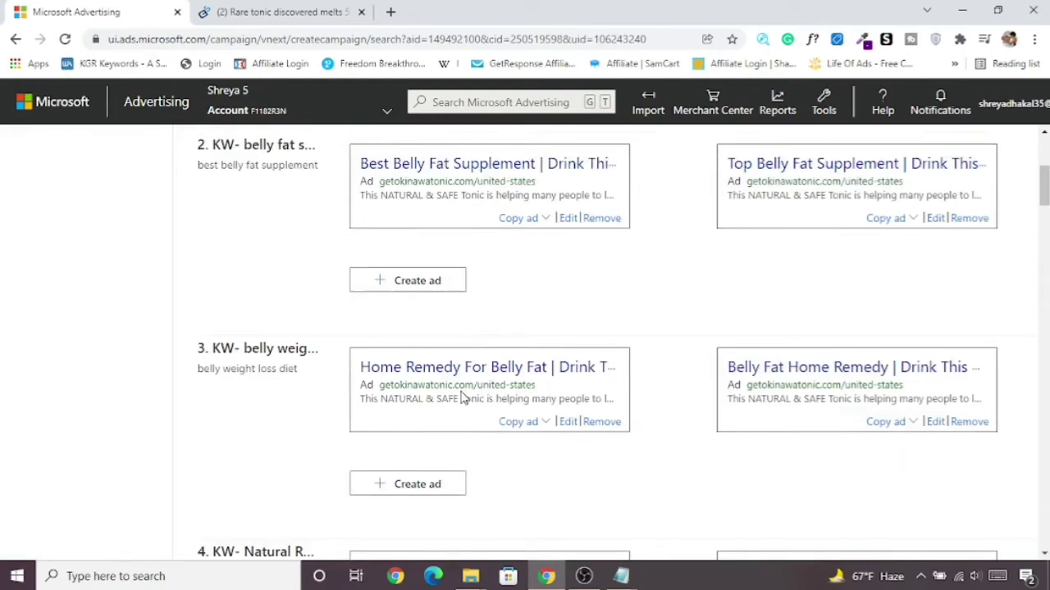
left_click_drag(302, 302, 200, 300)
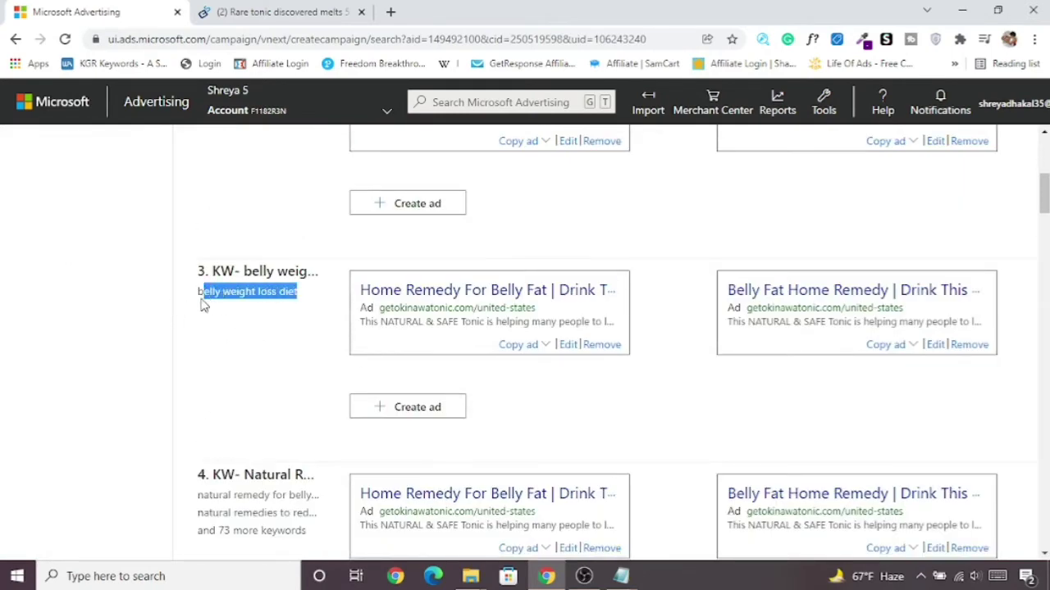
right_click(218, 298)
left_click(235, 305)
left_click(567, 344)
left_click(258, 325)
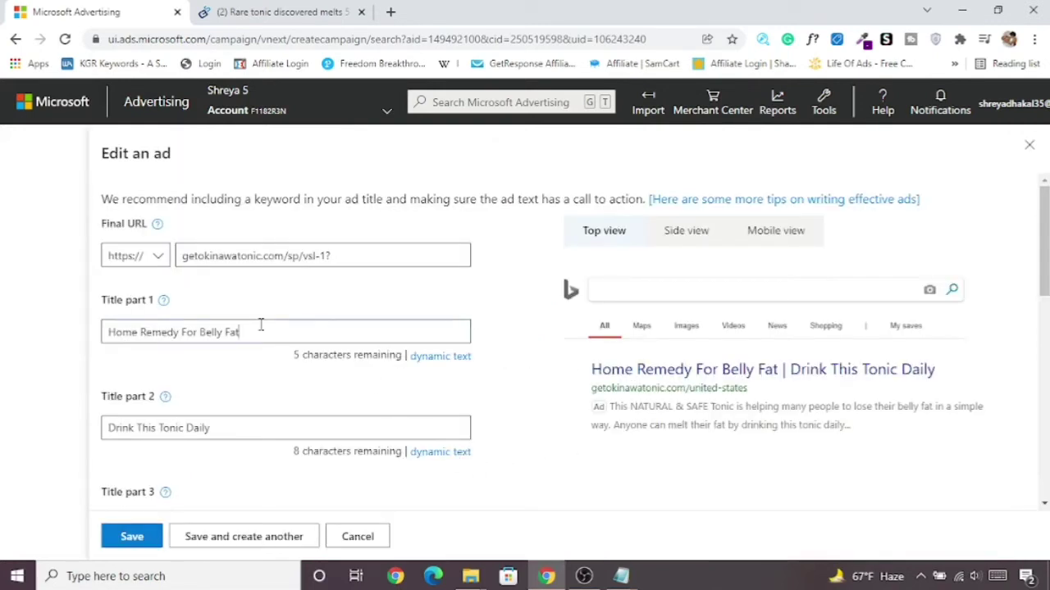
key("ctrl+a")
key("ctrl+v")
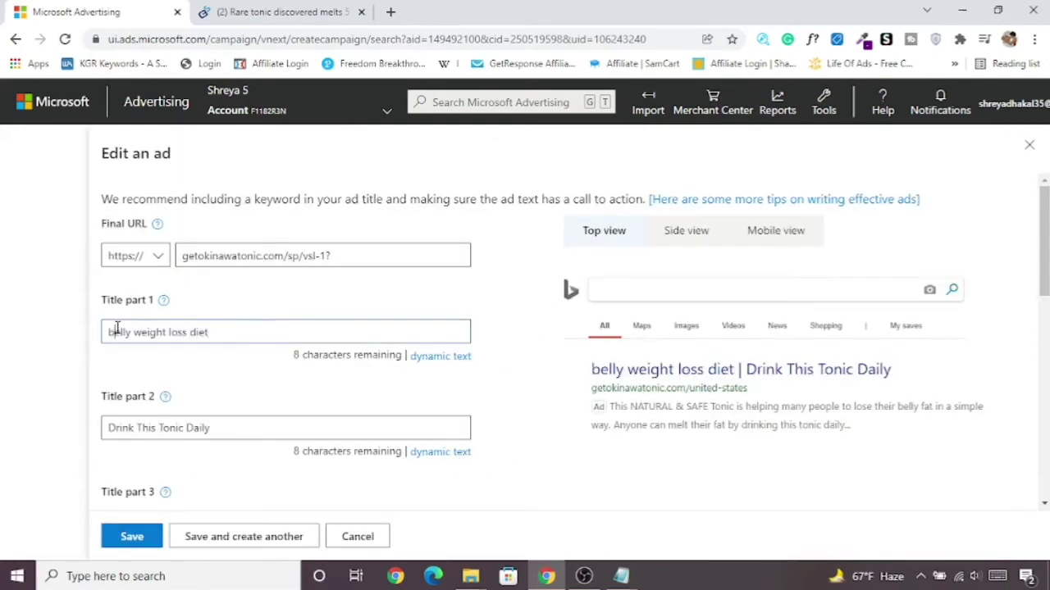
Capitalize the title to 'Belly Weight Loss Diet' and save the ad.
left_click(117, 328)
key("BackSpace")
type("B")
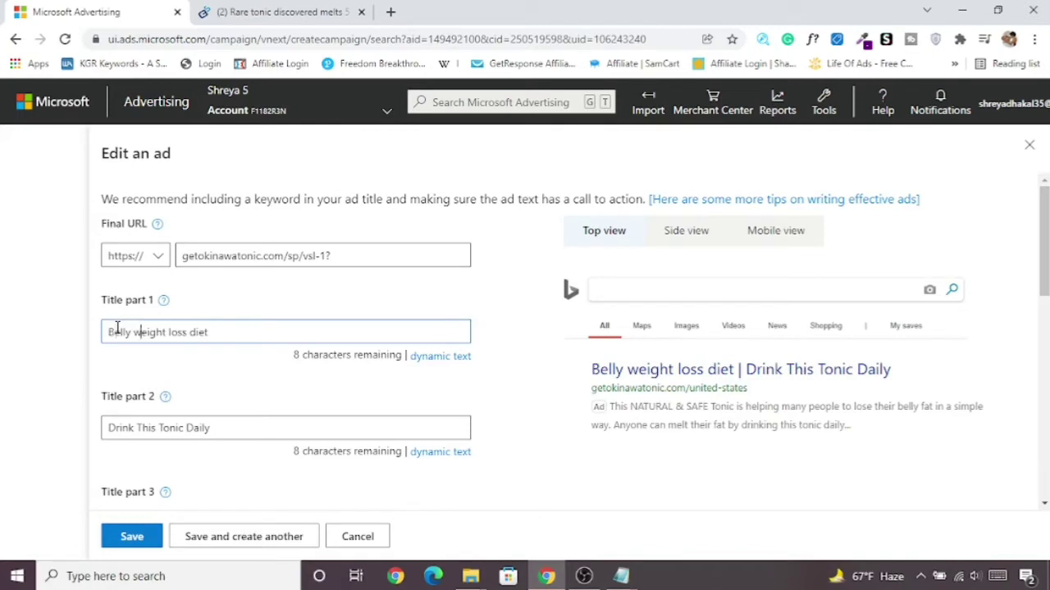
key("BackSpace")
type("W")
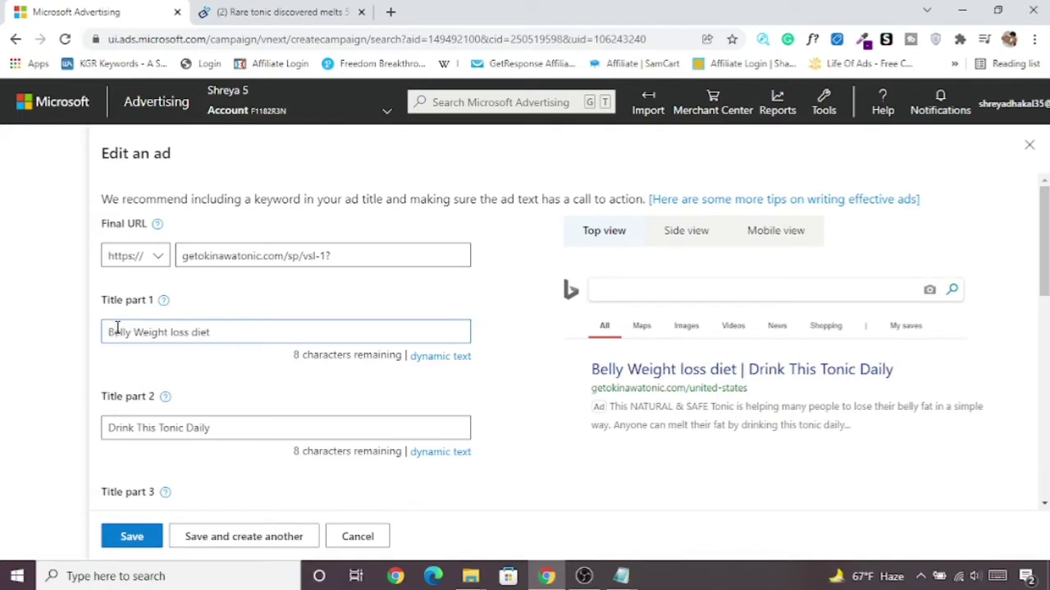
key("BackSpace")
type("L")
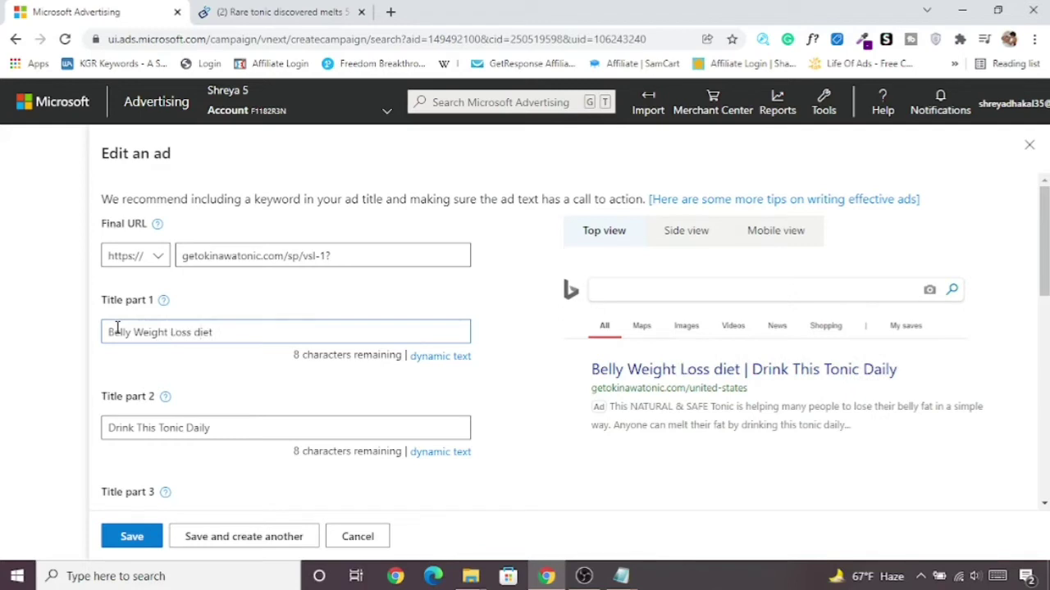
key("BackSpace")
type("D")
scroll(873, 417, "down", 1)
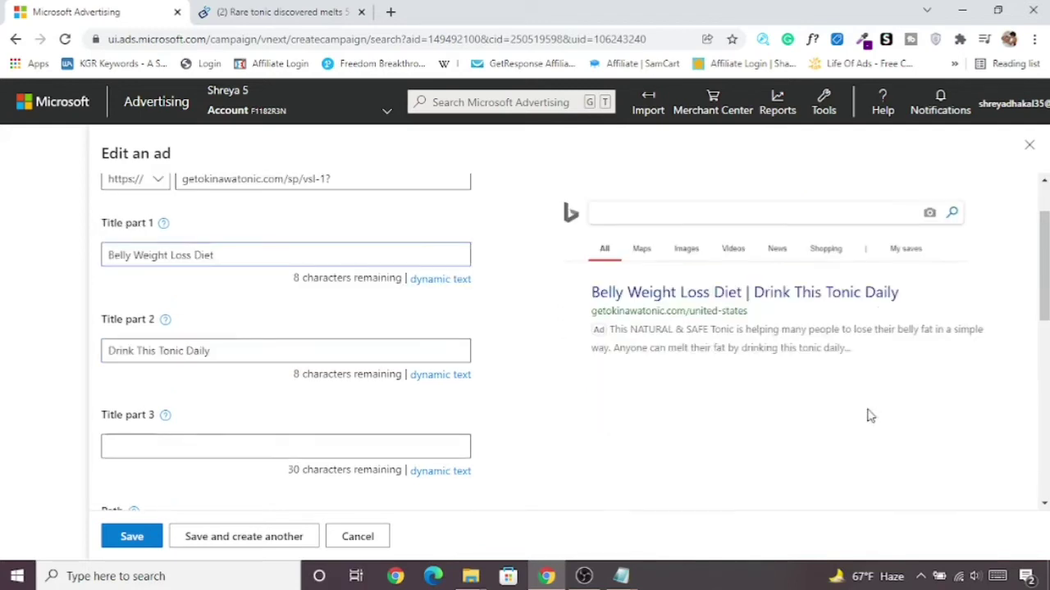
left_click(141, 539)
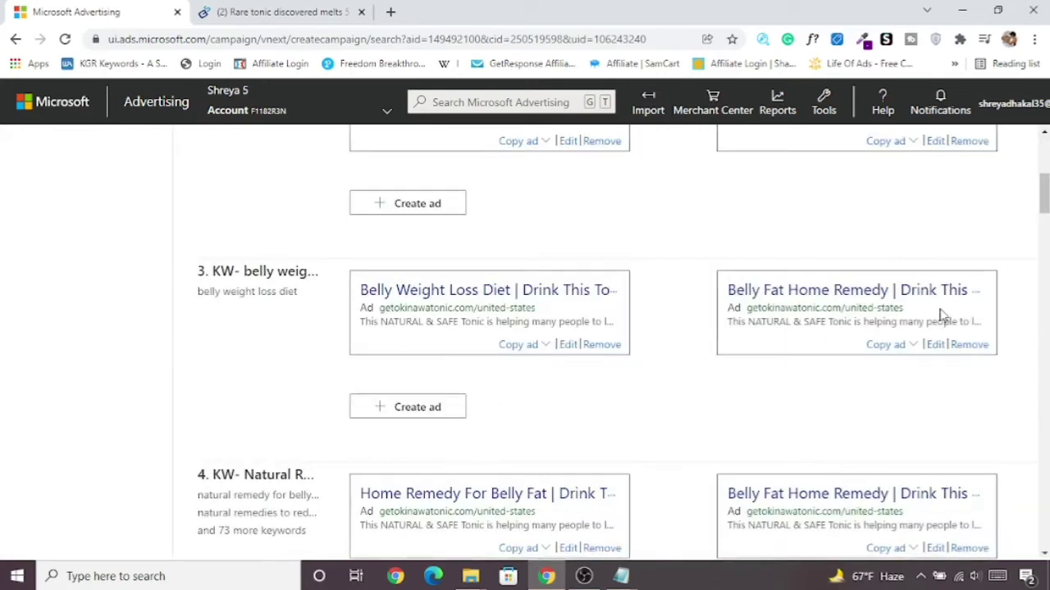
Replace the second ad's Title part 1 with the pasted keyword, prefixed by 'Best'.
left_click(934, 345)
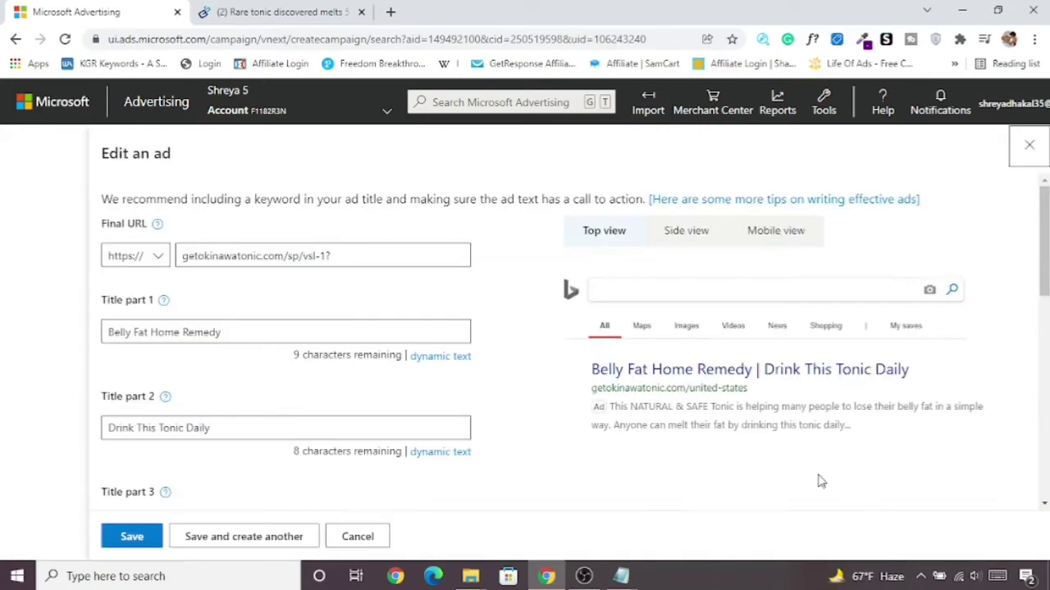
left_click_drag(244, 335, 104, 332)
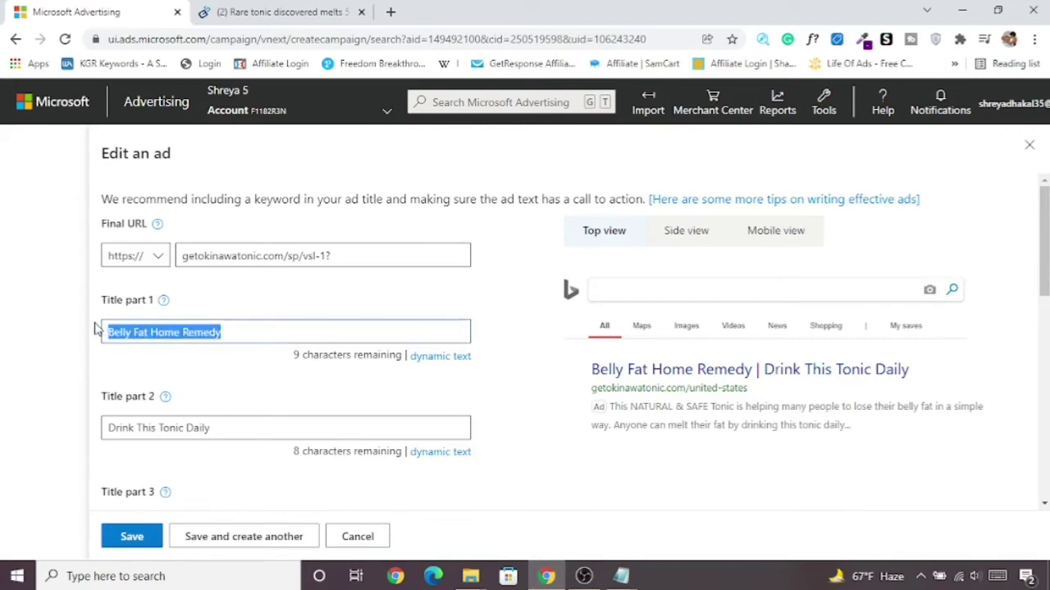
key("ctrl+v")
left_click(108, 332)
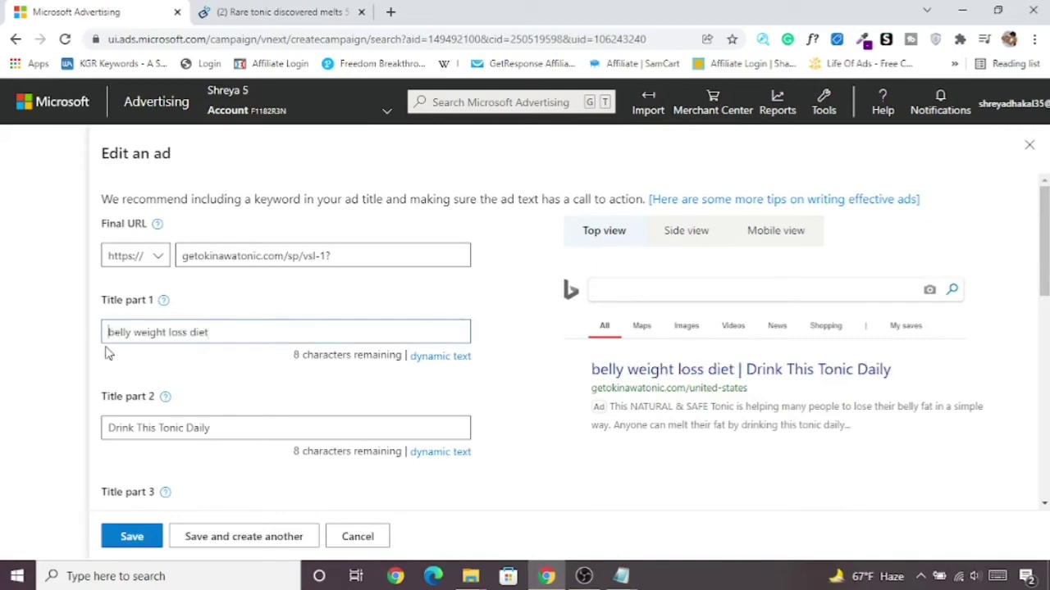
type("Best")
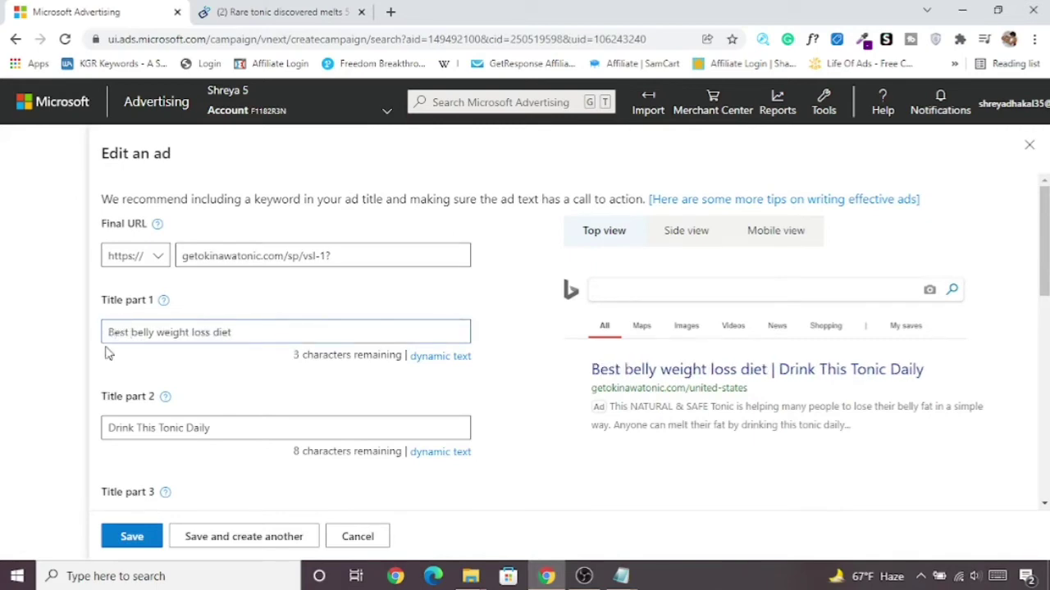
Capitalize each word so the title reads 'Best Belly Weight Loss Diet', then save the ad.
key("Delete")
type("B")
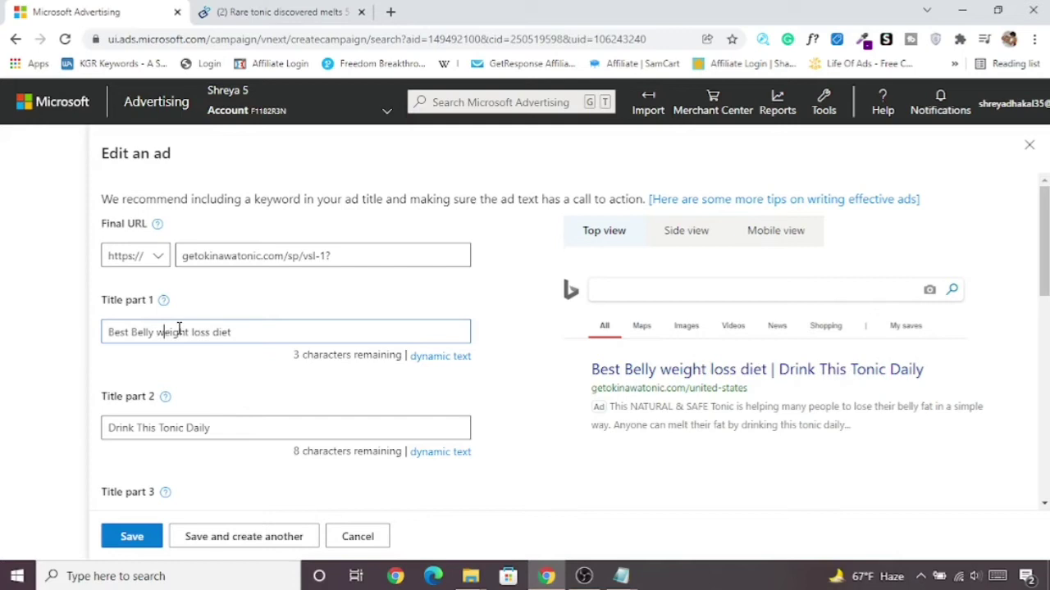
key("BackSpace")
type("W")
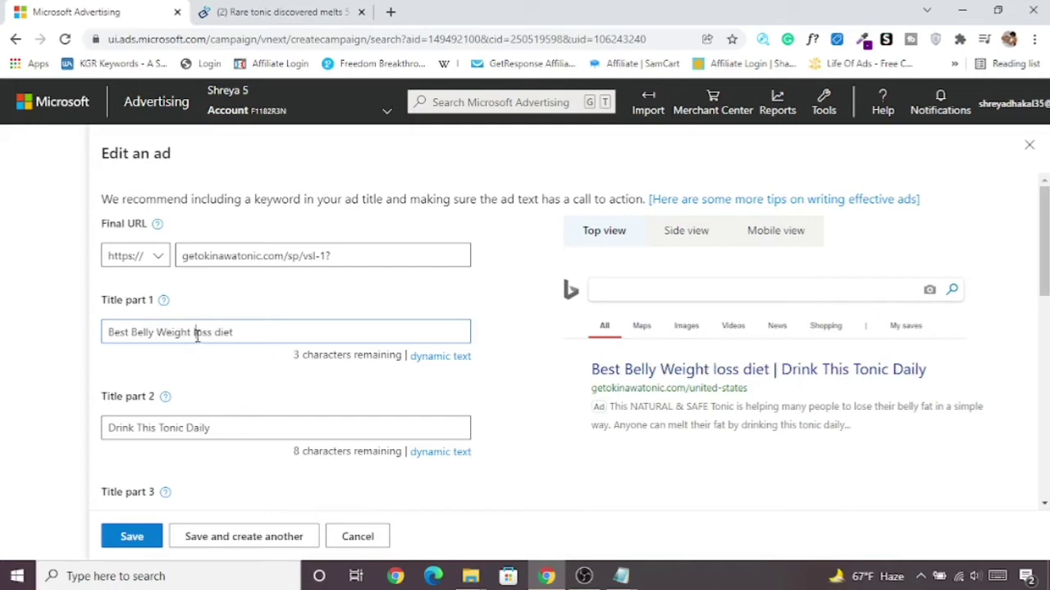
key("BackSpace")
type("L")
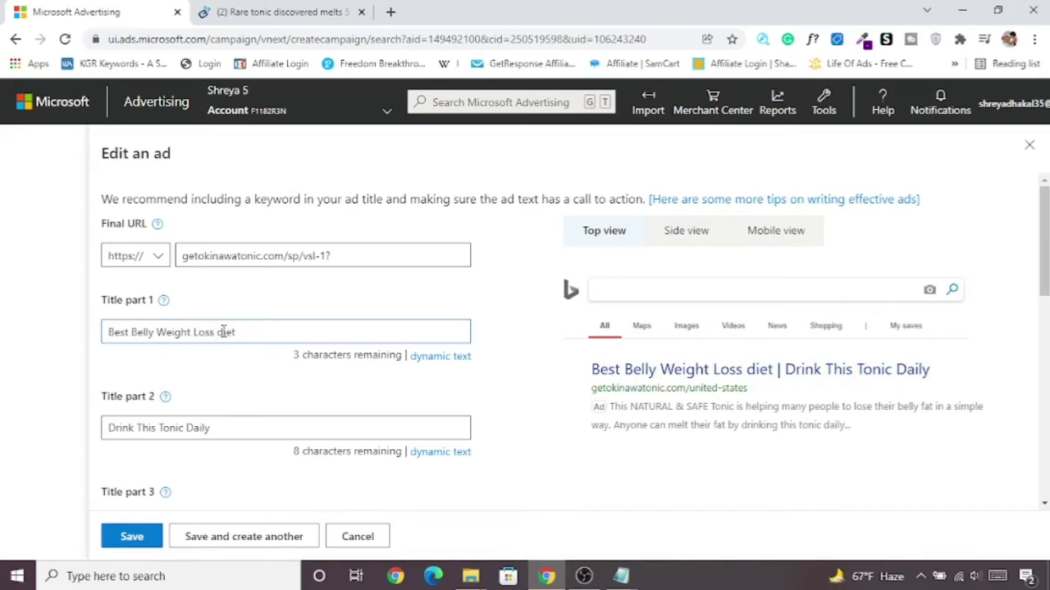
left_click(220, 336)
key("BackSpace")
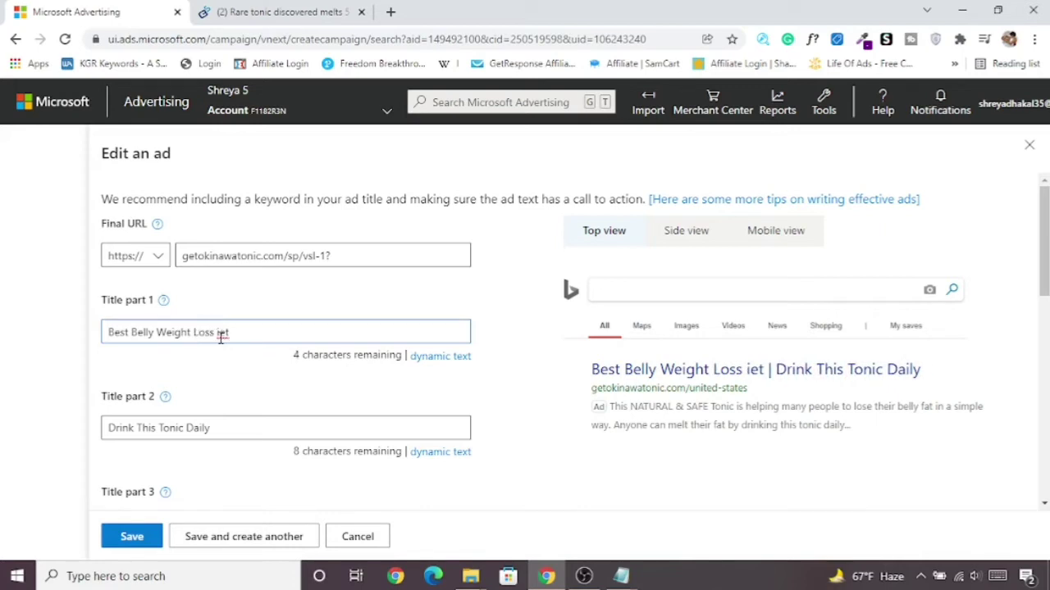
type("D")
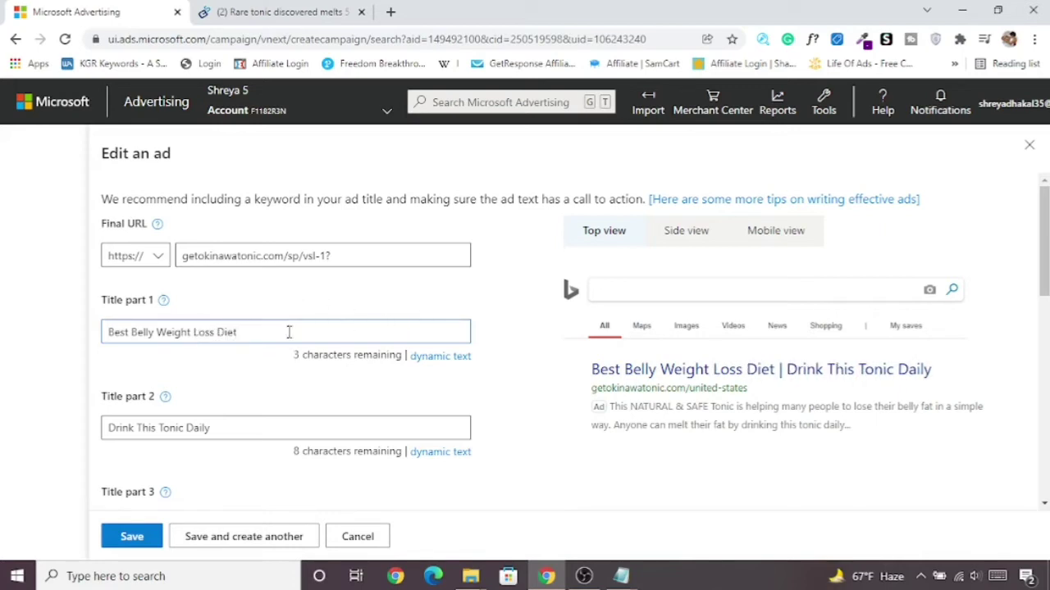
left_click(289, 332)
left_click(134, 534)
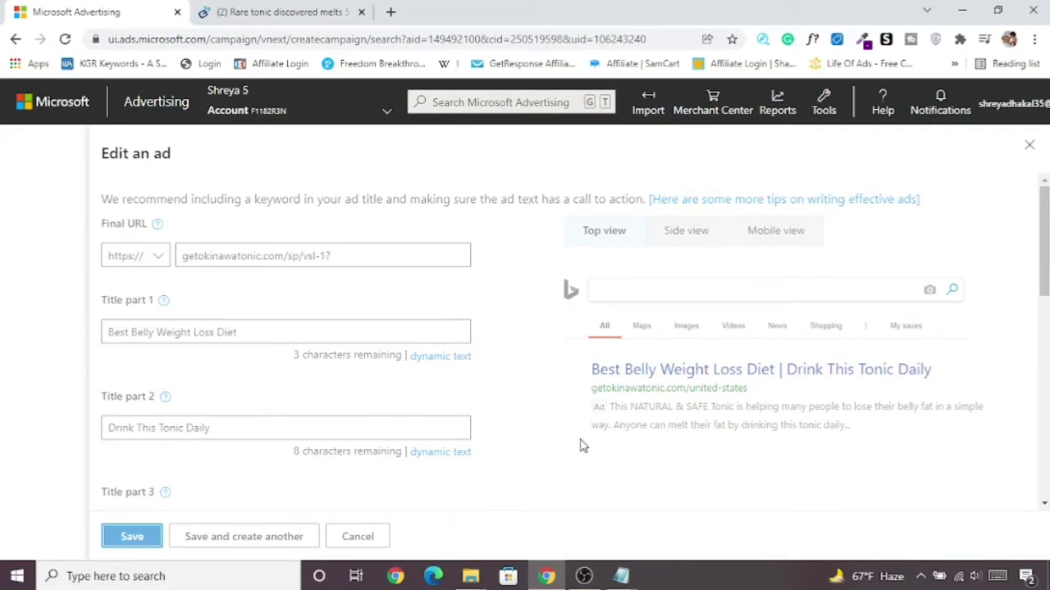
Copy group 4's keyword and paste it over the first ad's Title part 1.
scroll(655, 381, "down", 2)
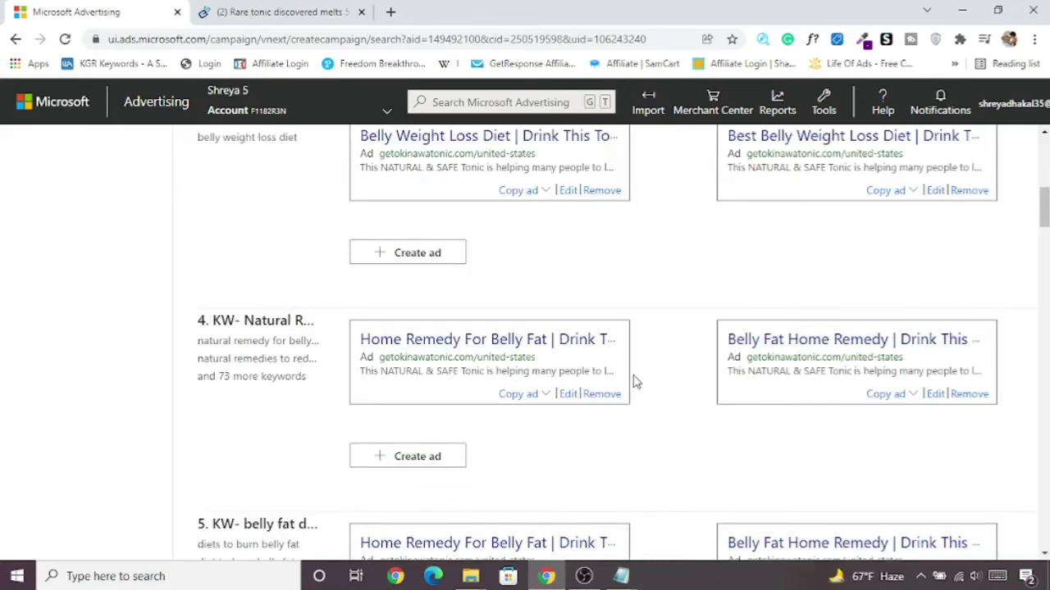
triple_click(223, 343)
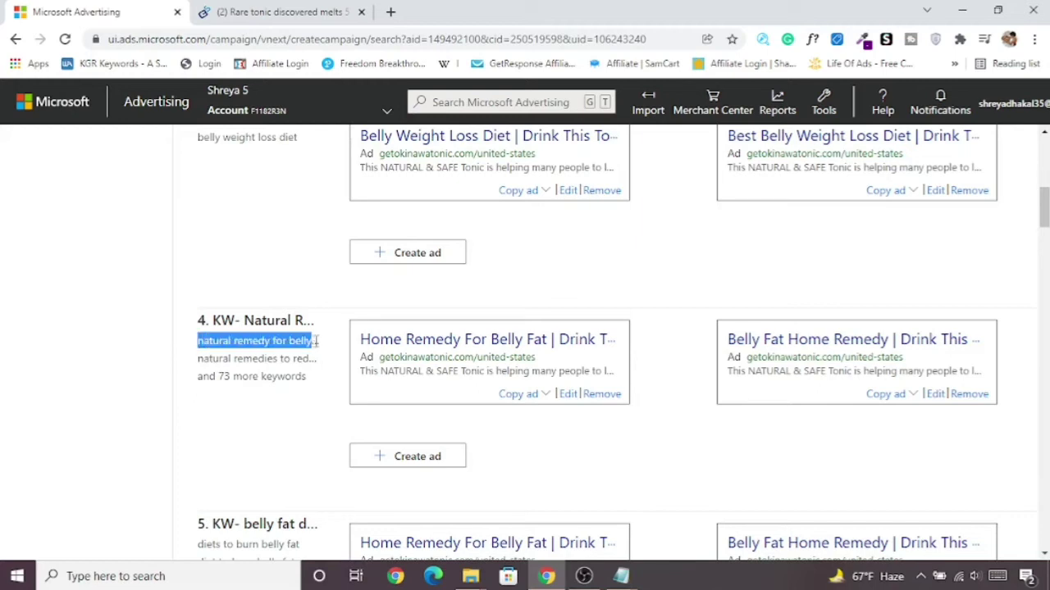
right_click(296, 341)
left_click(316, 353)
left_click(567, 395)
left_click(264, 332)
key("ctrl+a")
key("ctrl+v")
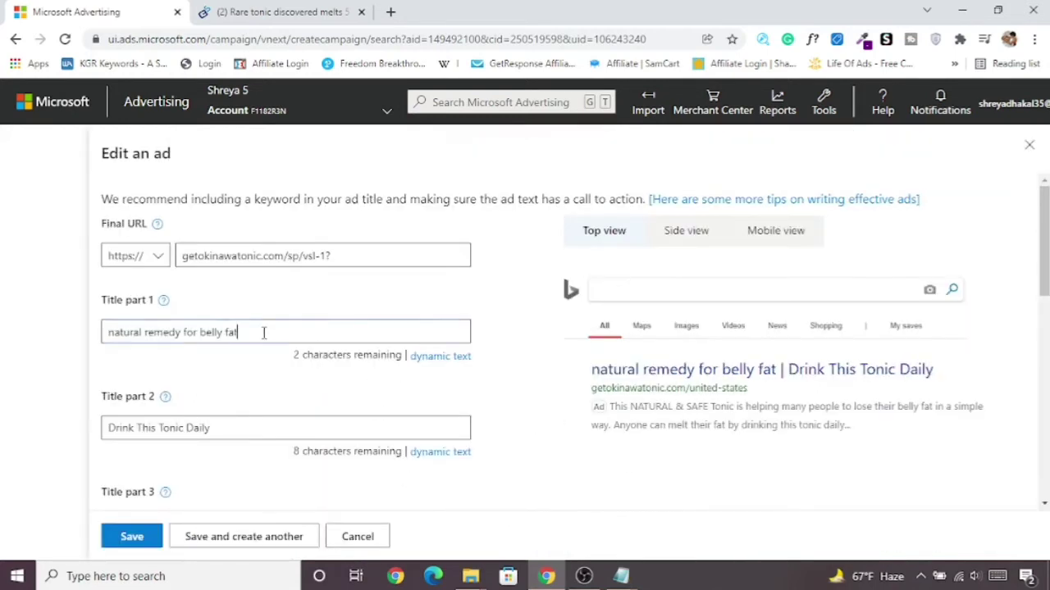
Capitalize the title to 'Natural Remedy For Belly Fat' and save the ad.
left_click(106, 341)
key("Delete")
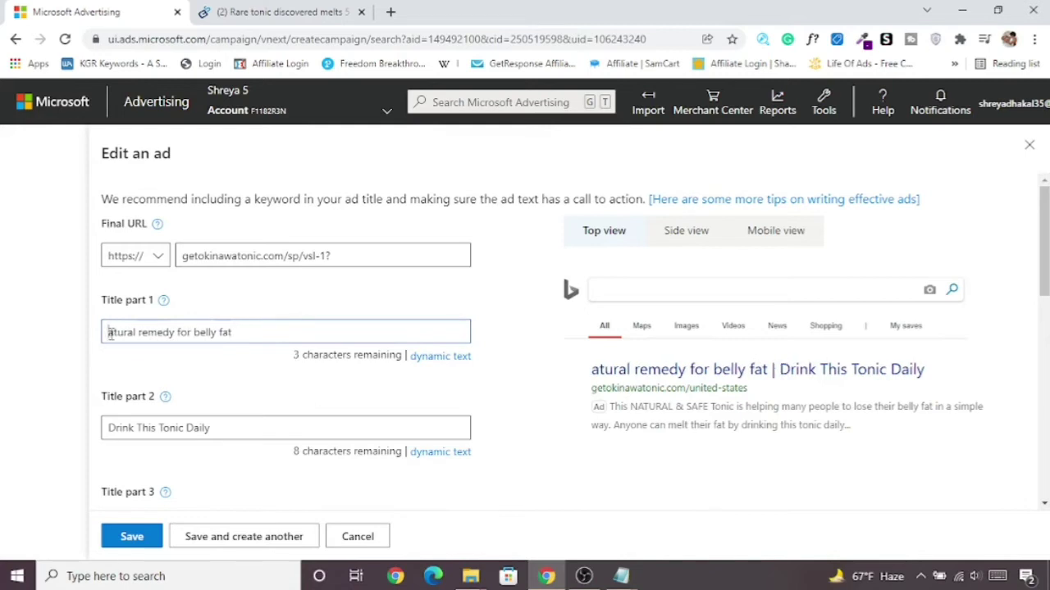
type("N")
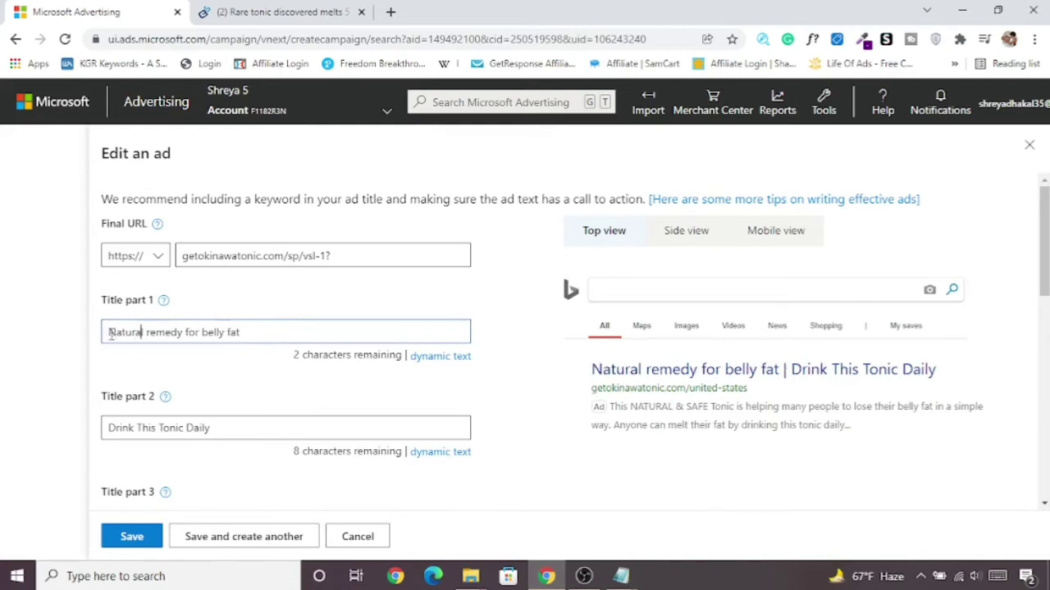
key("Right")
key("Right")
key("Delete")
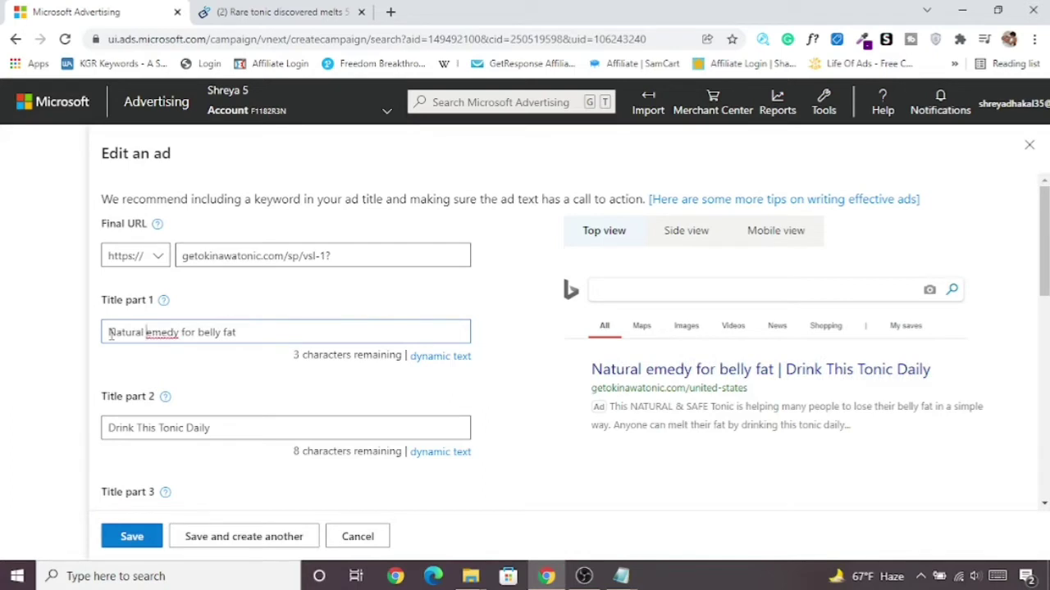
type("R")
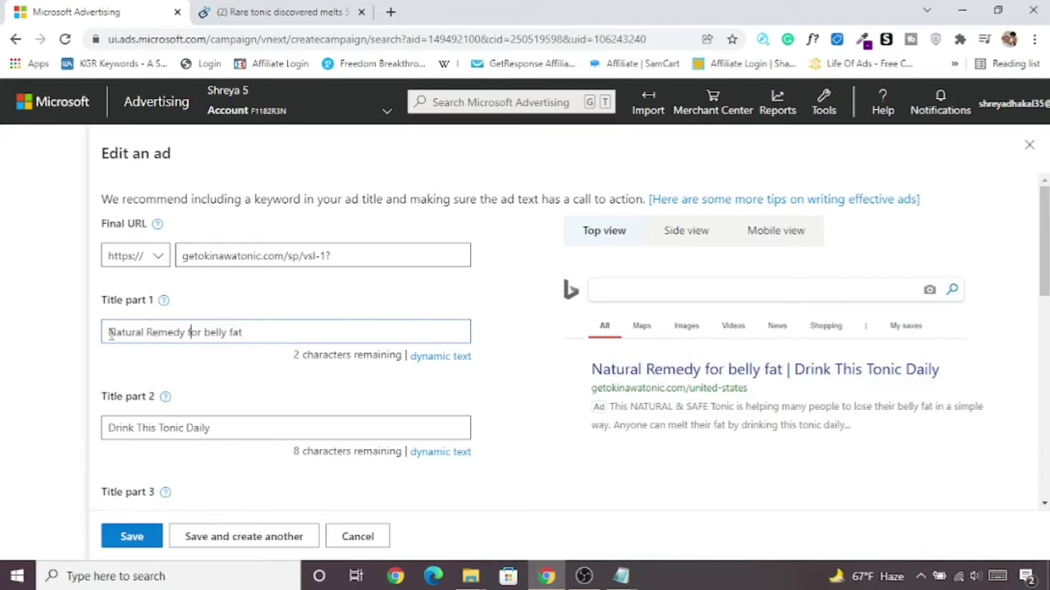
key("Delete")
type("F")
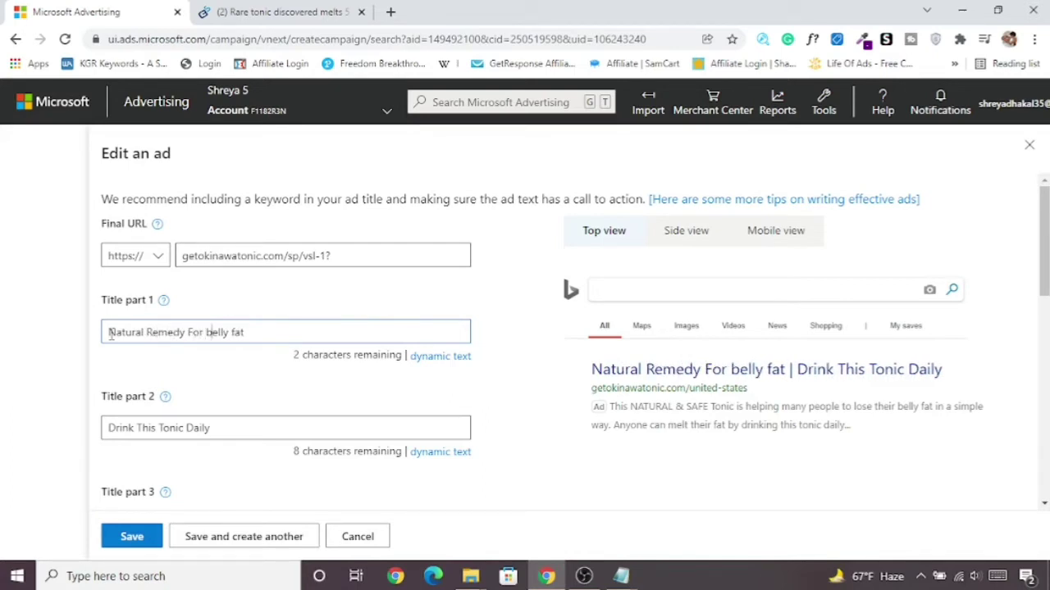
key("Delete")
type("B")
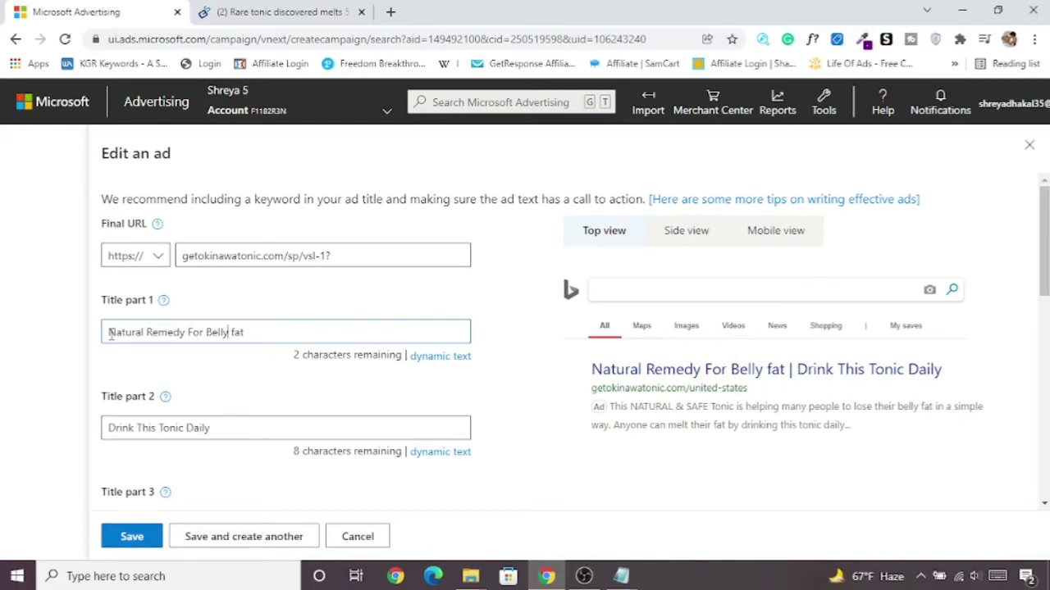
key("Delete")
type("F")
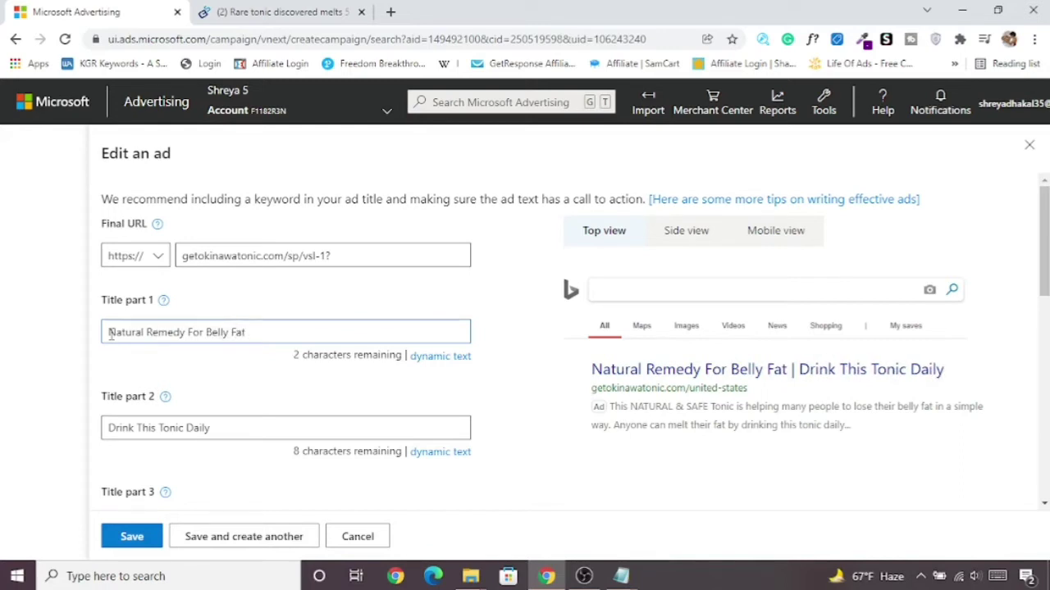
key("ctrl+a")
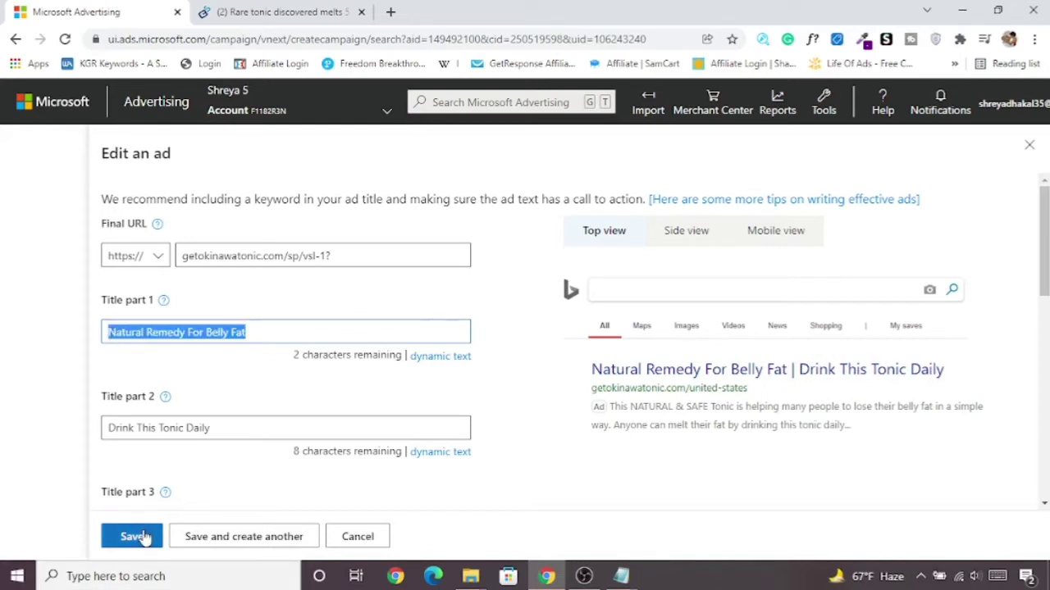
left_click(141, 535)
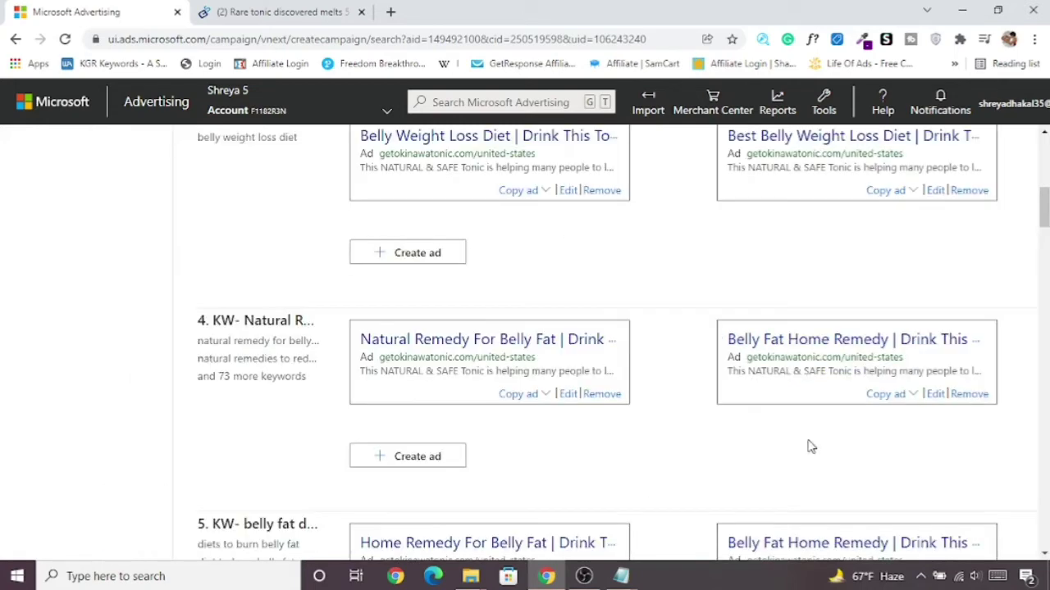
Retitle the Belly Fat Home Remedy ad '1 Natural Remedy For Belly Fat' and save it.
left_click(934, 395)
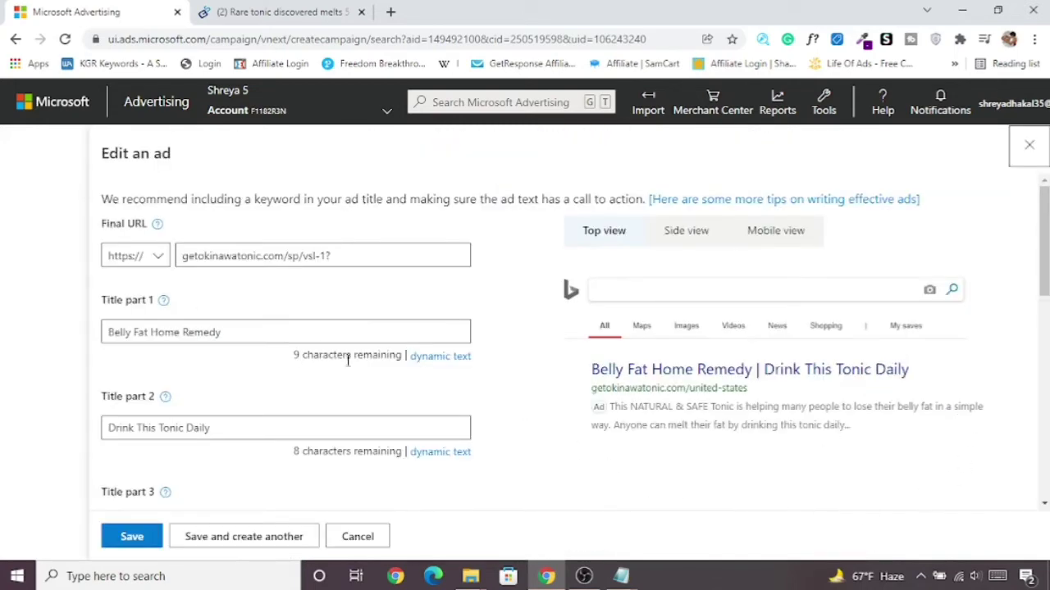
triple_click(288, 332)
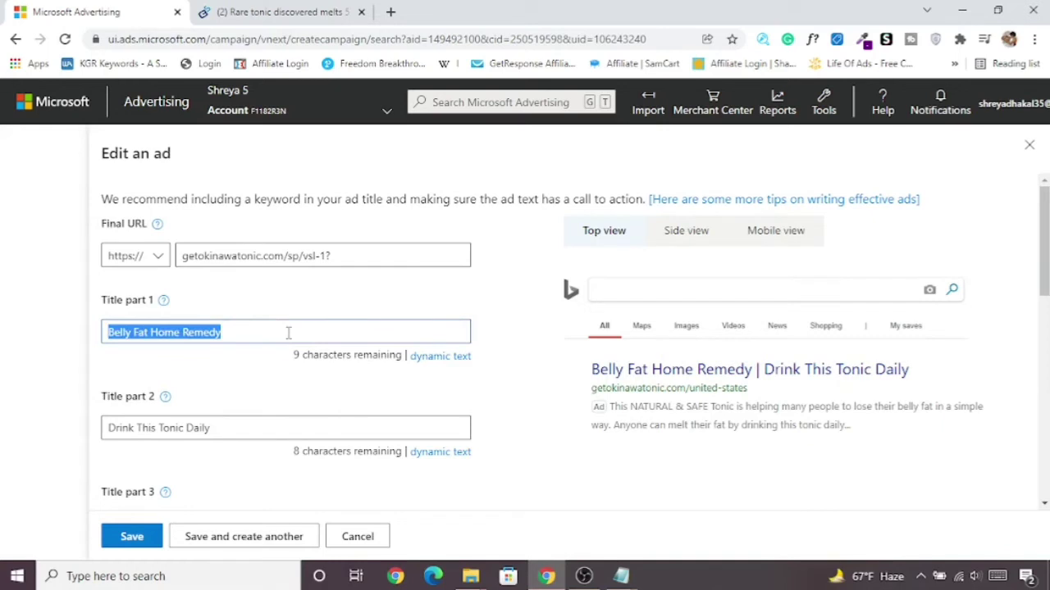
type("Best Natural Remedy For Belly Fat")
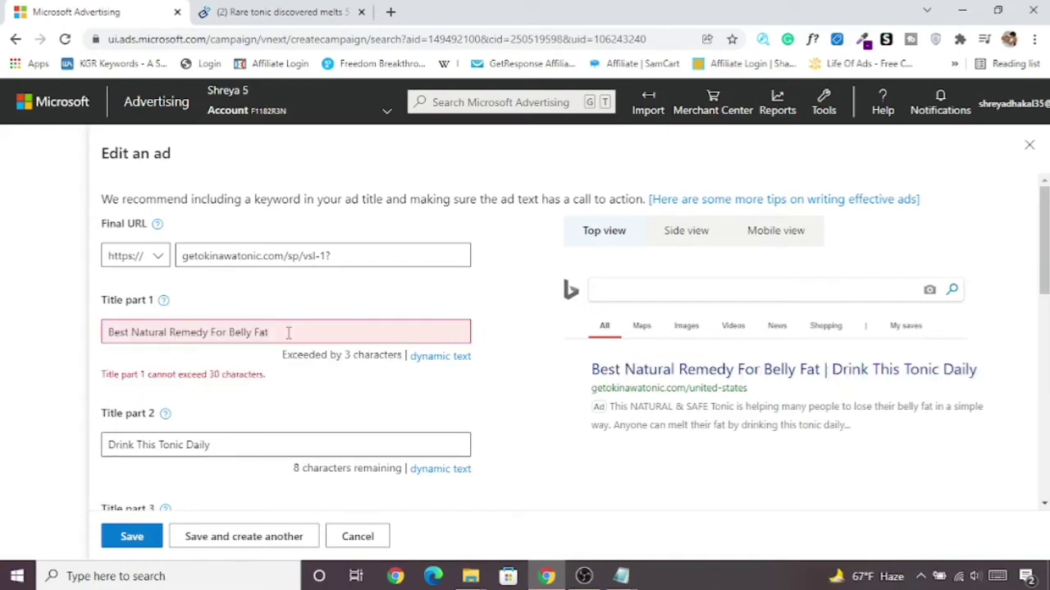
left_click_drag(129, 332, 59, 338)
type("#1")
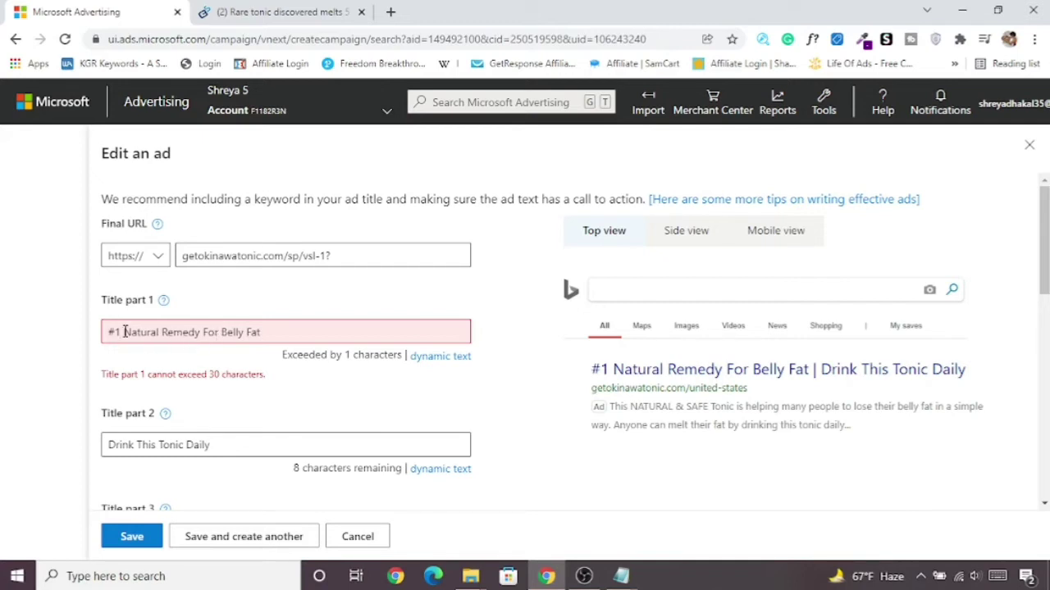
key("BackSpace")
key("BackSpace")
key("BackSpace")
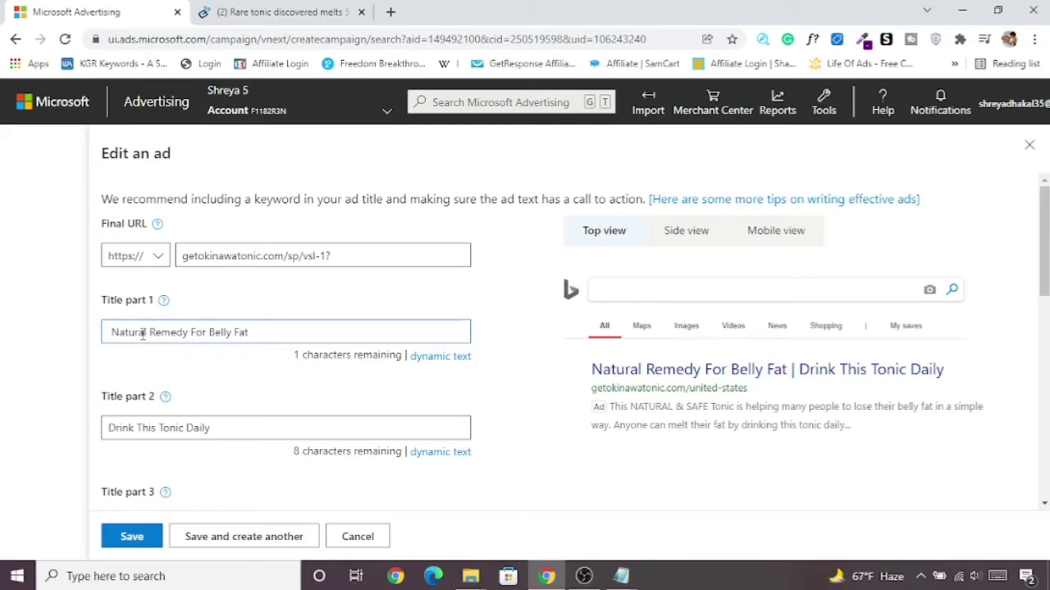
type("1")
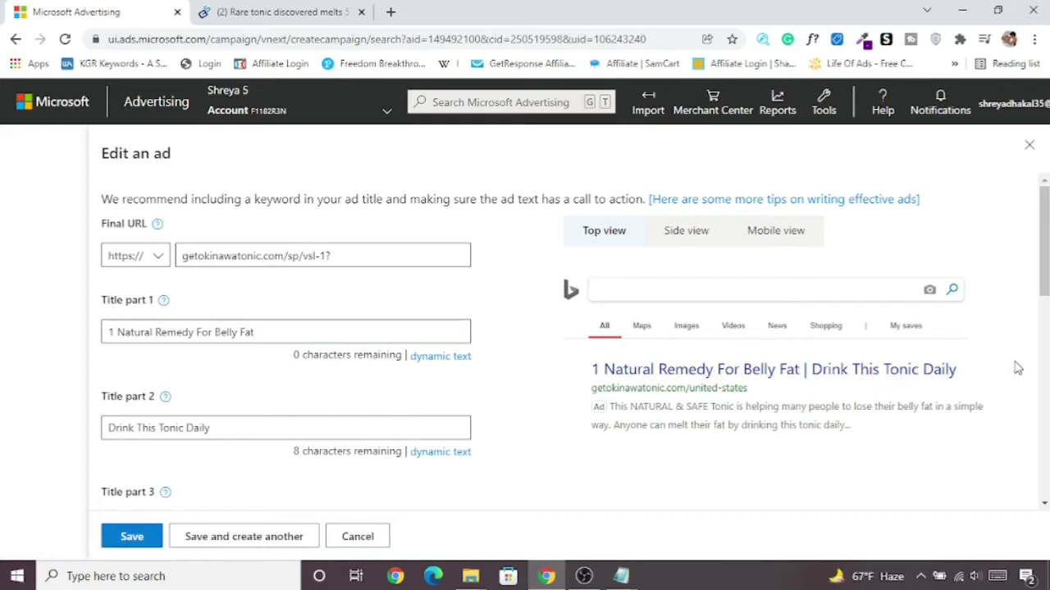
left_click(133, 538)
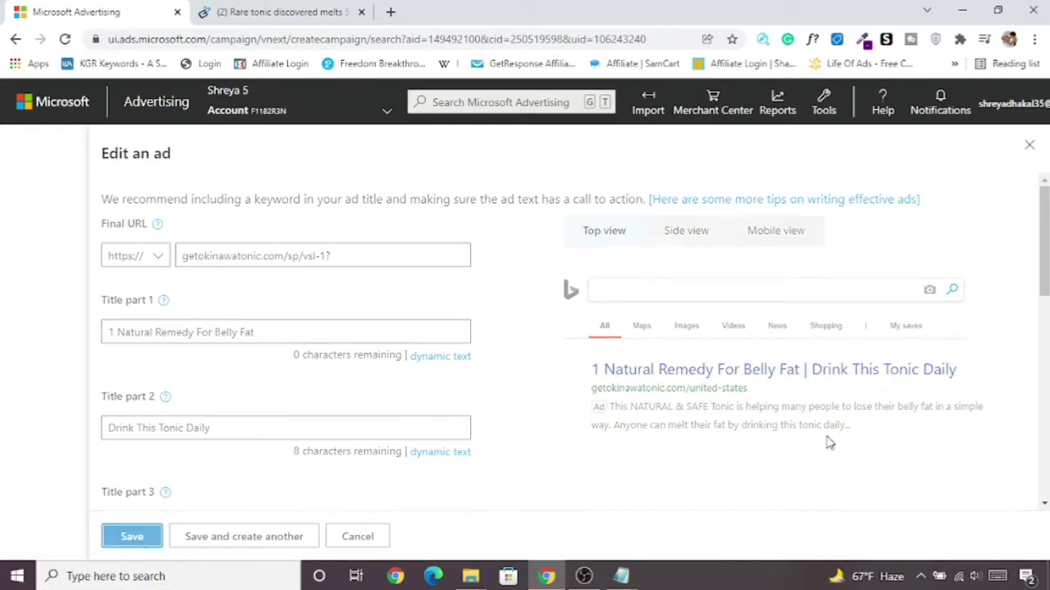
Copy group 5's keyword 'diet to burn belly fat' and paste it over the first ad's Title part 1.
scroll(828, 443, "down", 3)
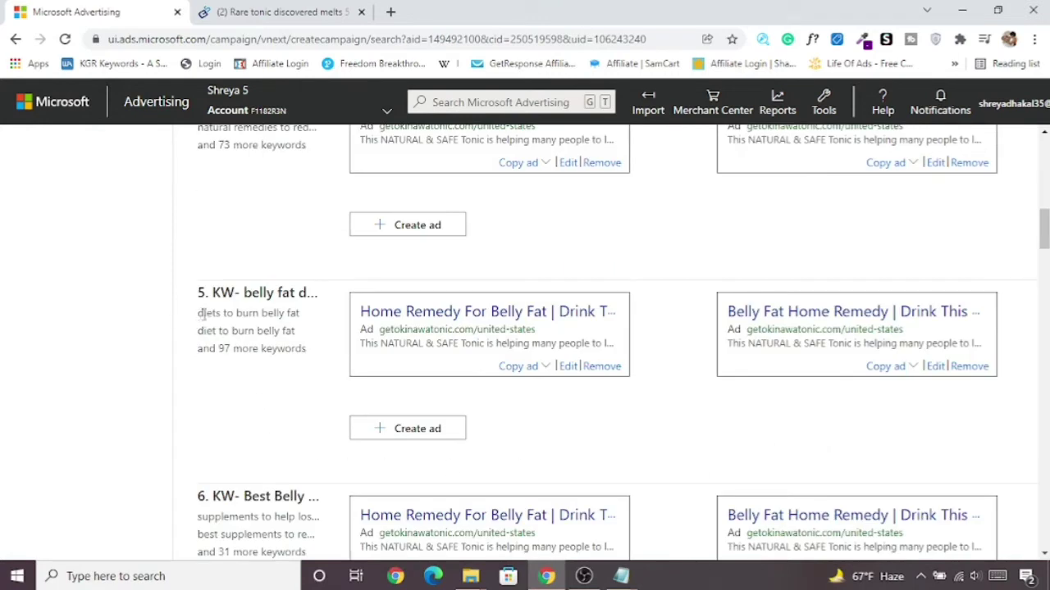
left_click_drag(200, 313, 320, 328)
left_click(200, 331)
left_click_drag(200, 331, 283, 348)
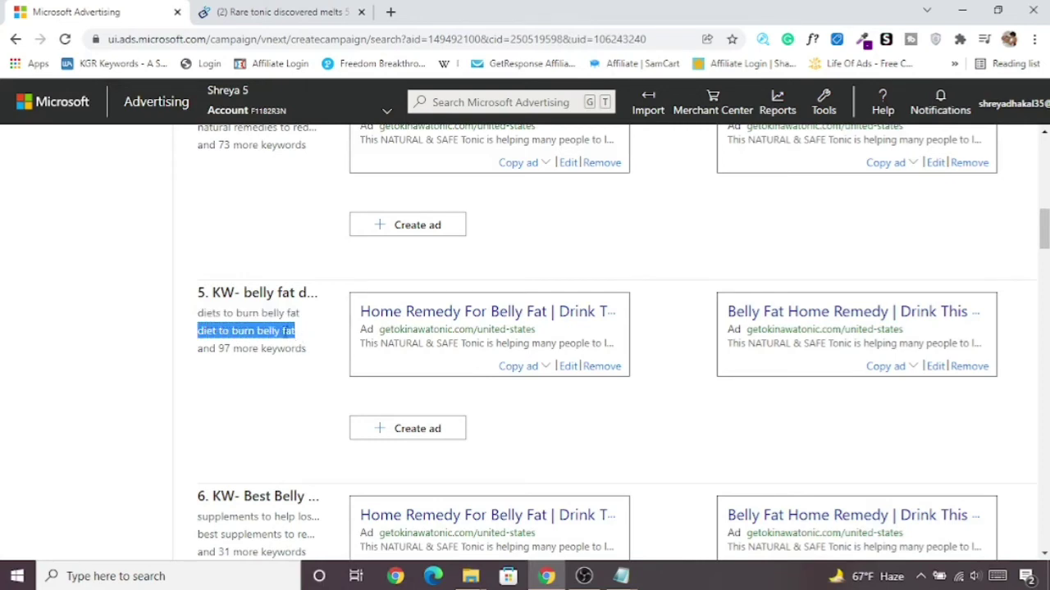
right_click(297, 341)
left_click(322, 344)
left_click(570, 366)
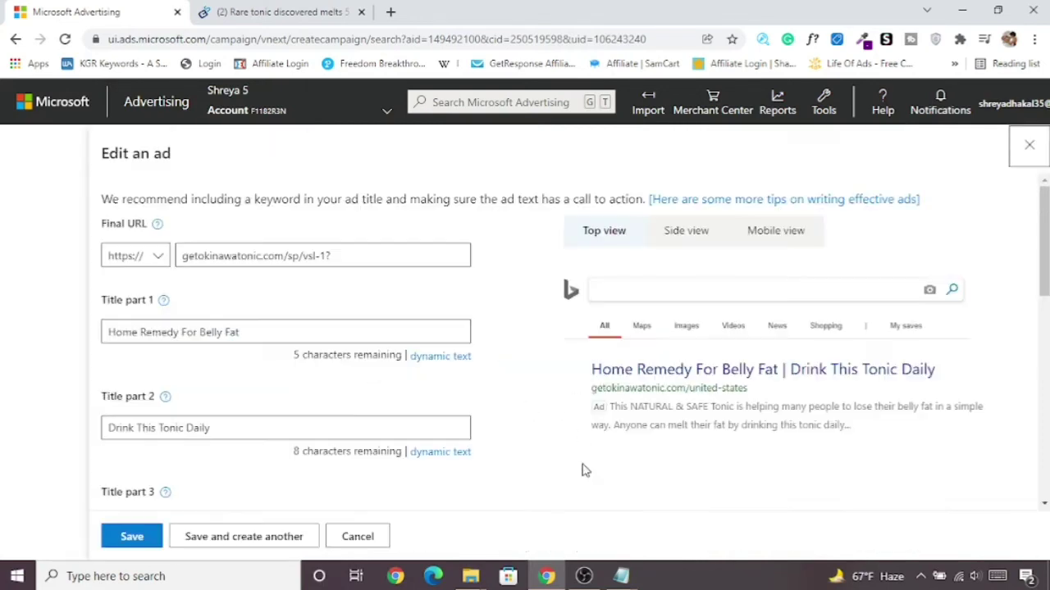
left_click(247, 336)
key("ctrl+a")
key("ctrl+v")
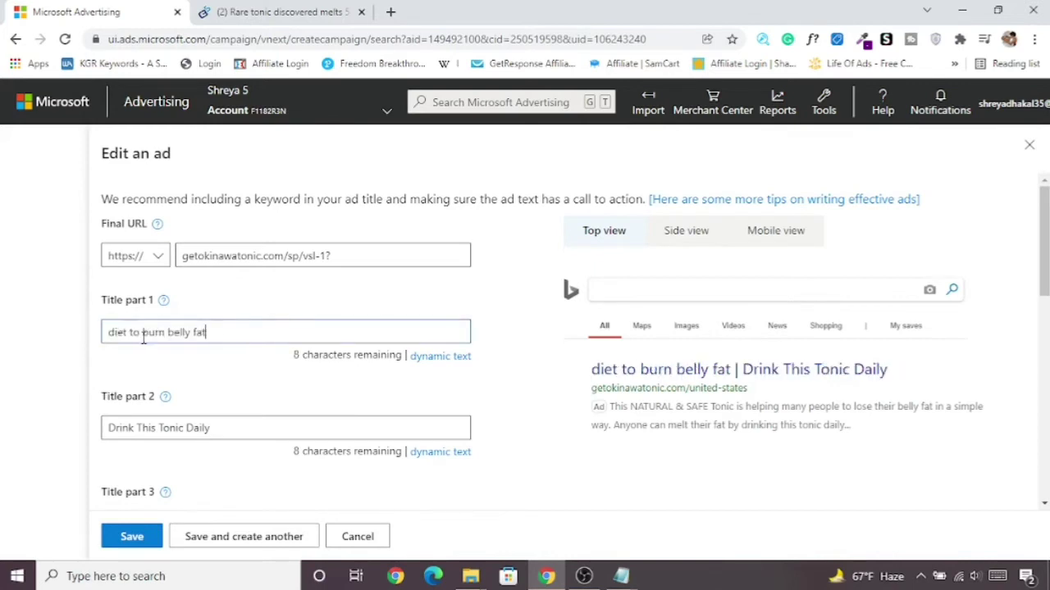
Capitalize the title to 'Diet To Burn Belly Fat' and save the ad.
left_click(114, 332)
key("BackSpace")
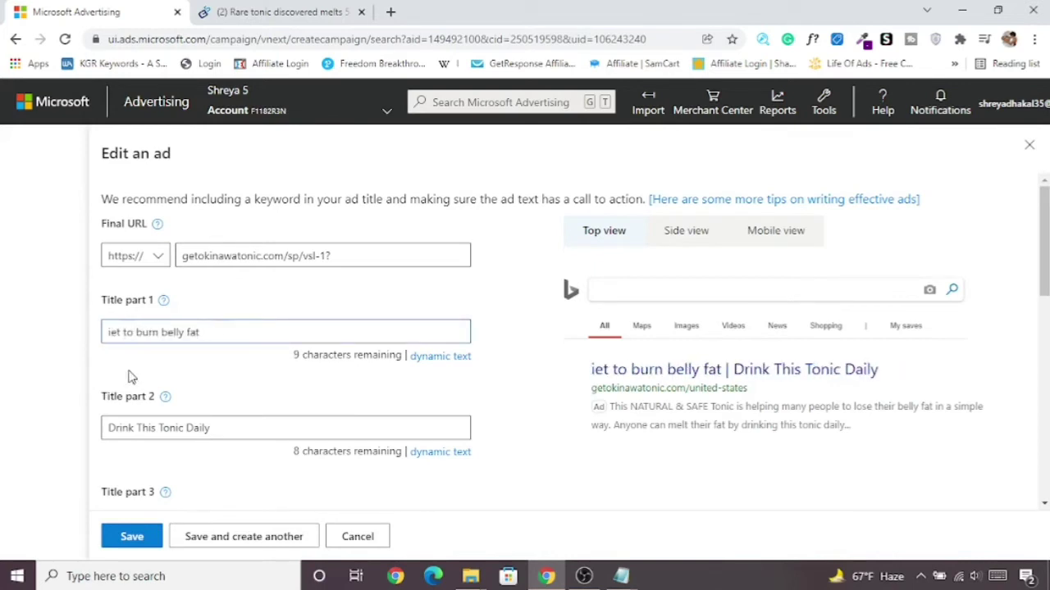
type("B")
key("Right")
key("Right")
key("Right")
key("Right")
key("Right")
key("BackSpace")
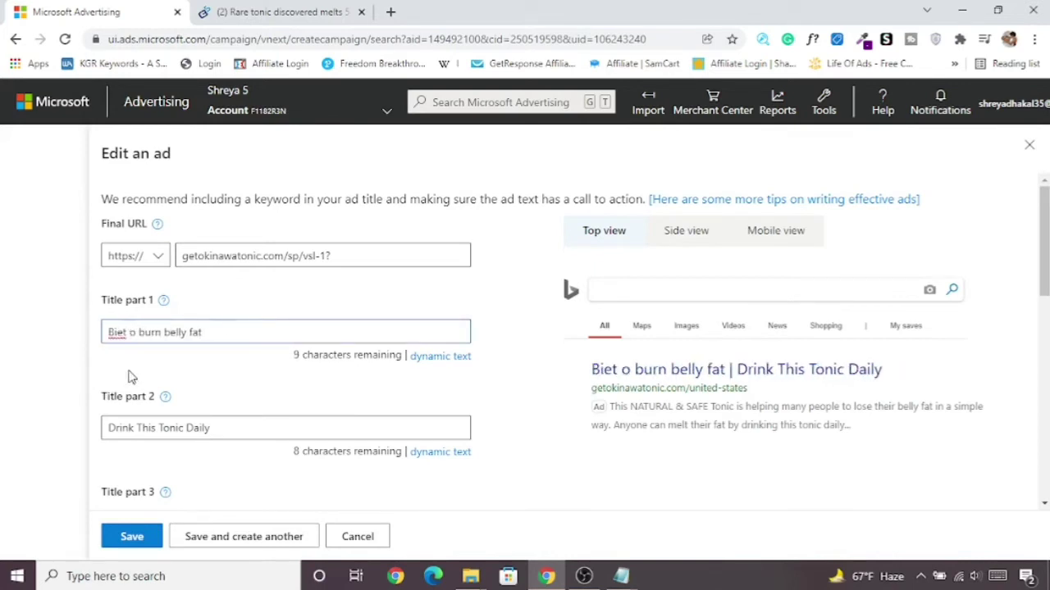
type("T")
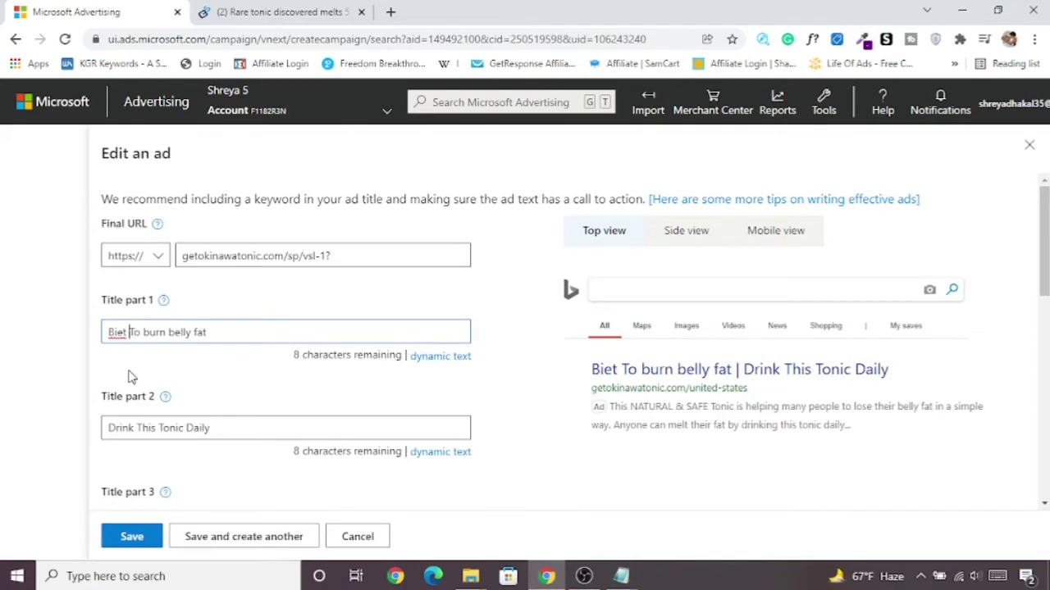
type("d")
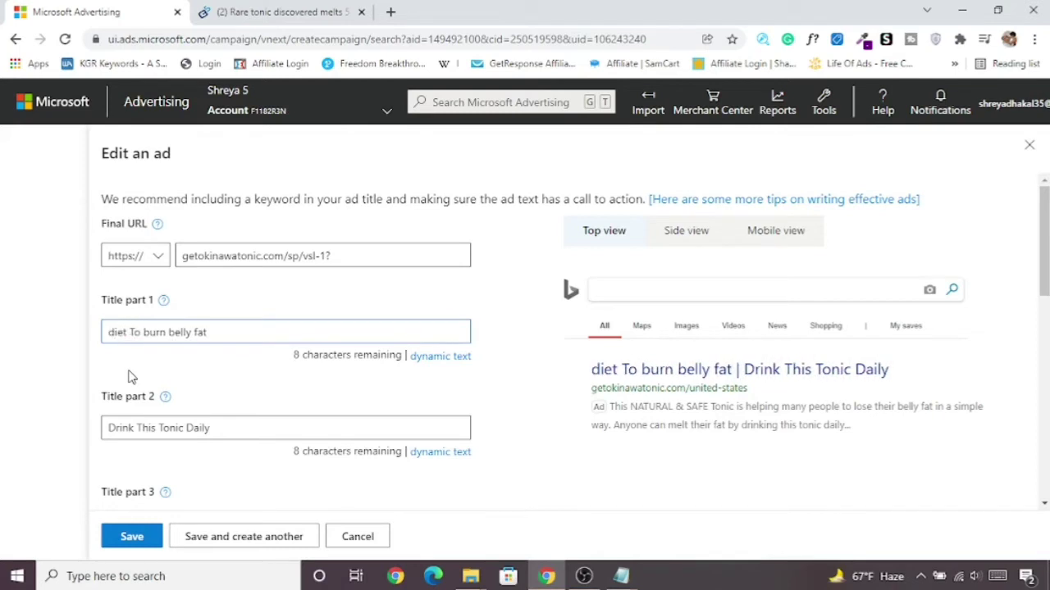
key("BackSpace")
type("D")
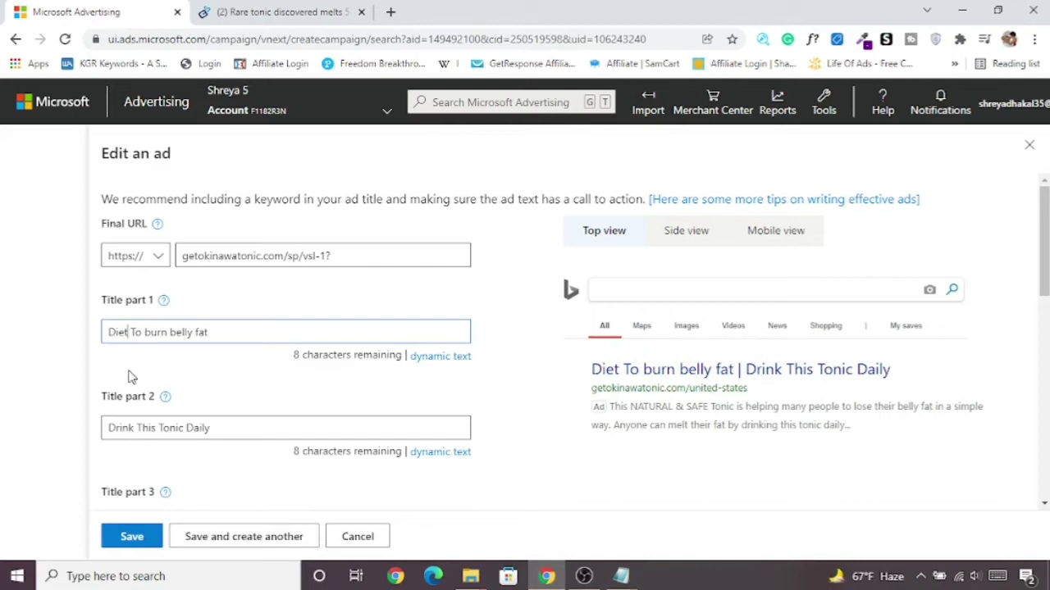
key("BackSpace")
type("B")
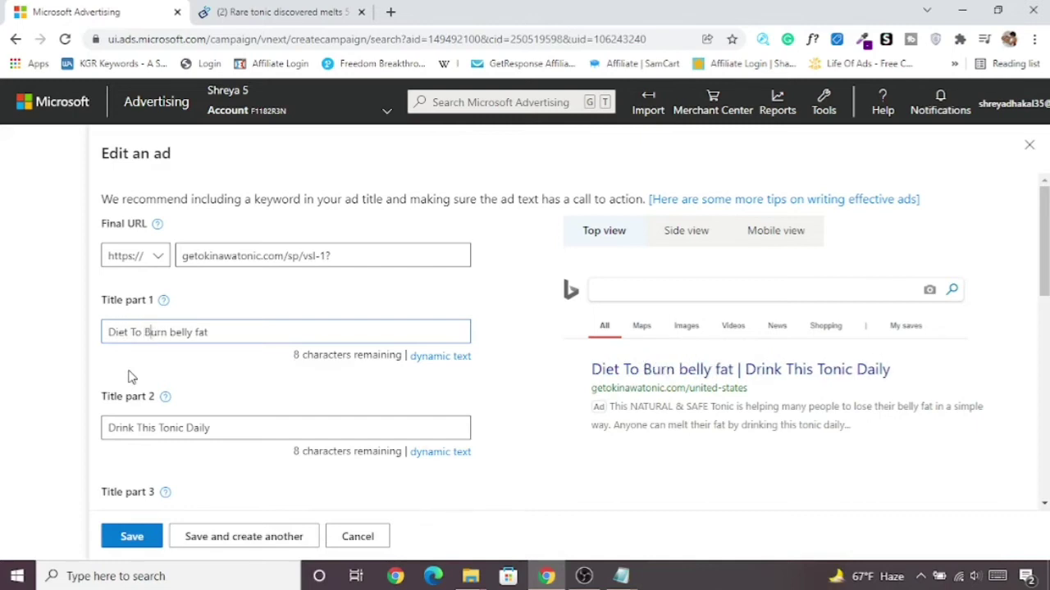
key("BackSpace")
type("B")
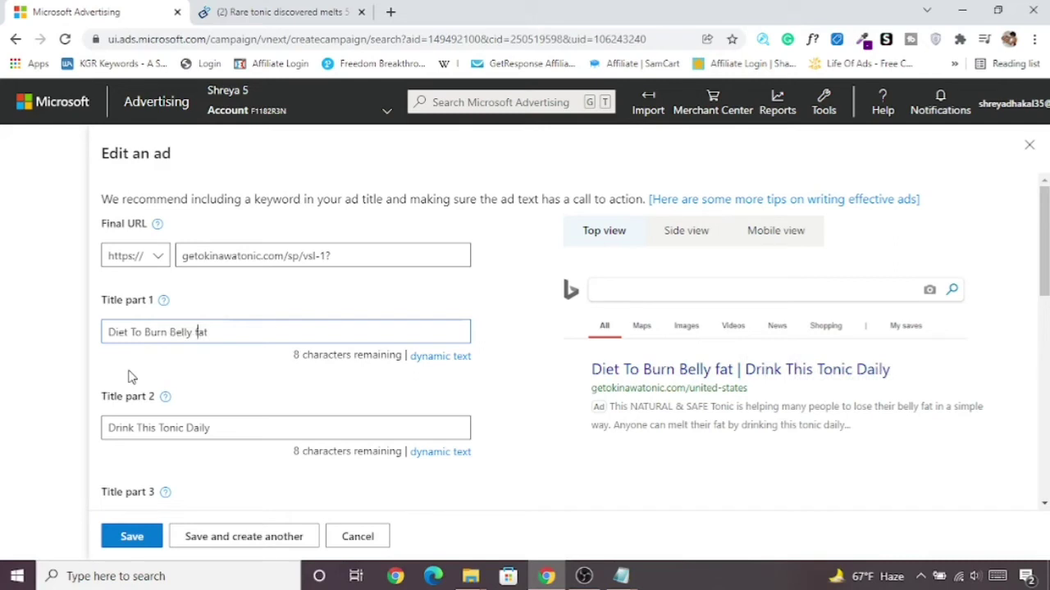
key("BackSpace")
type("F")
key("ctrl+a")
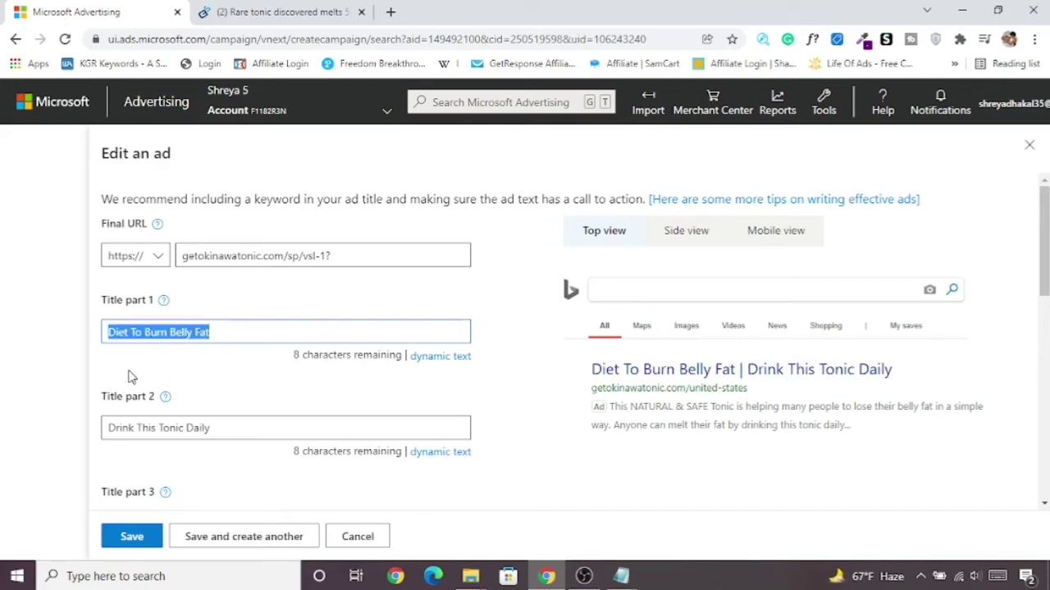
left_click(145, 539)
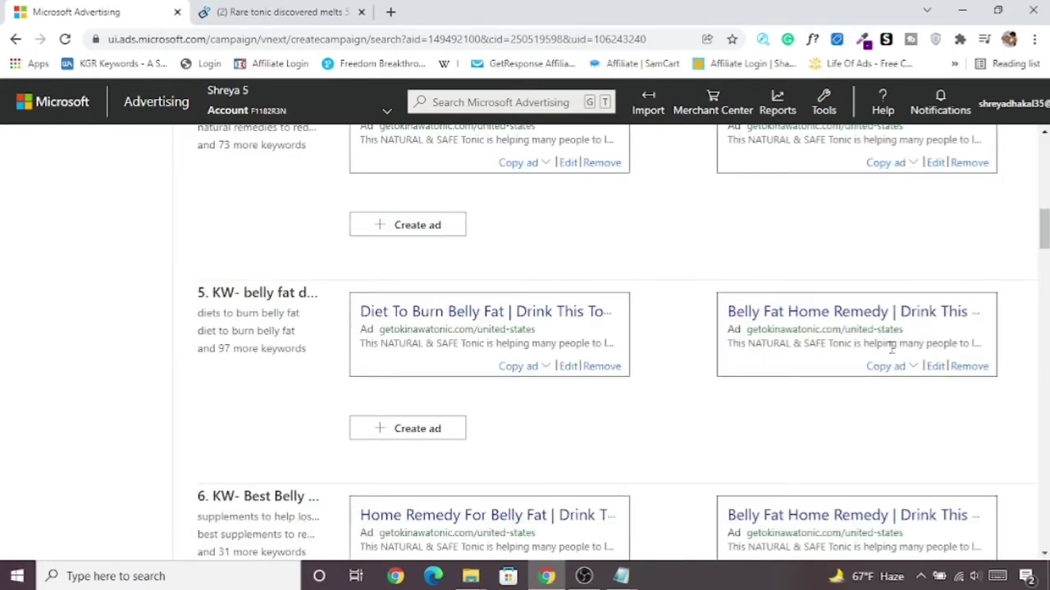
Paste 'Diet To Burn Belly Fat' into the second ad's Title part 1 and begin prefixing 'Best'.
left_click(935, 366)
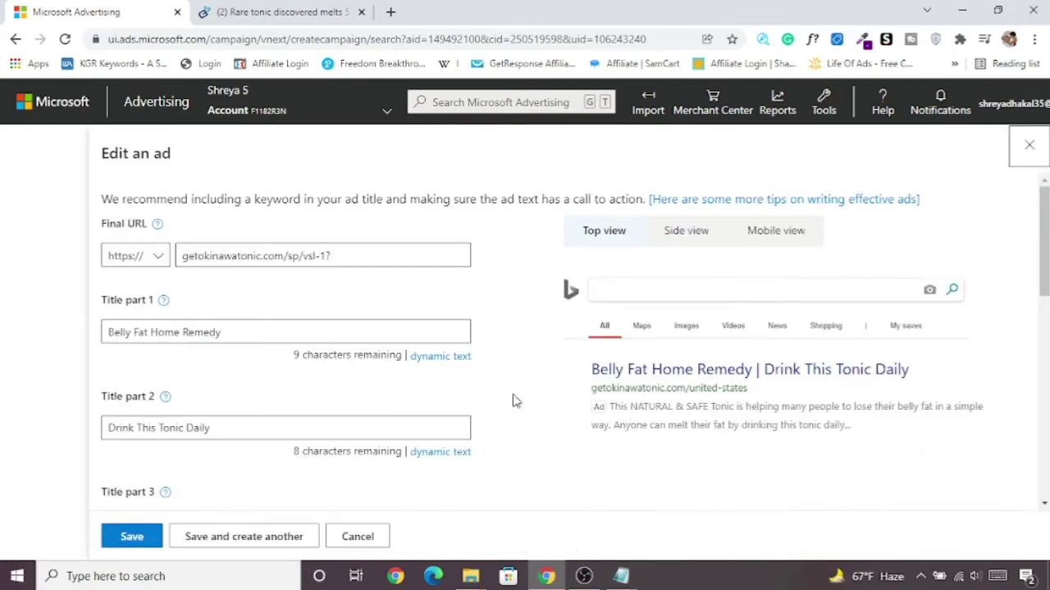
triple_click(246, 328)
key("ctrl+v")
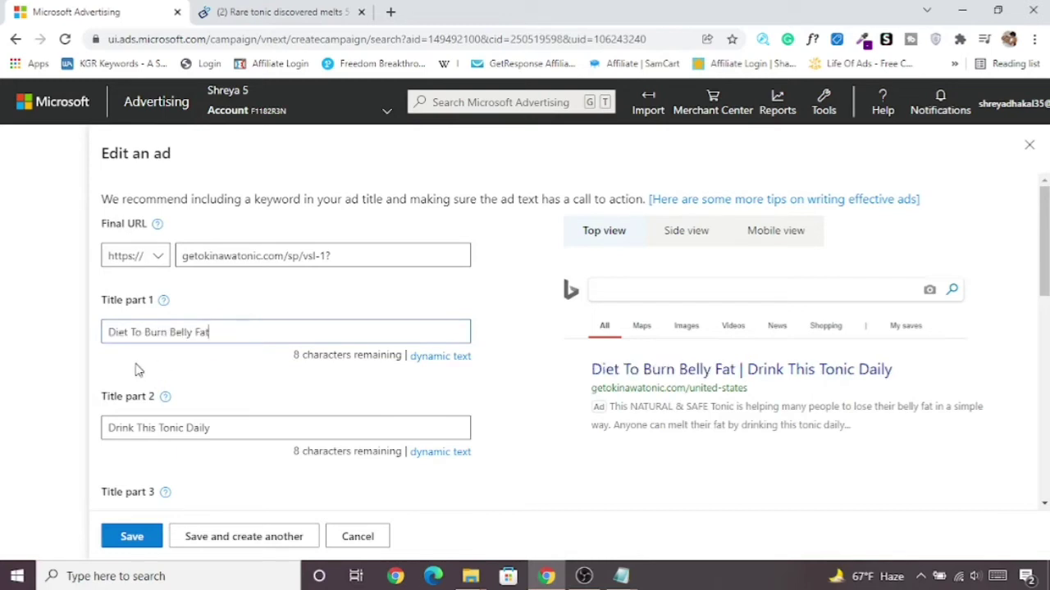
left_click(109, 332)
type("Best")
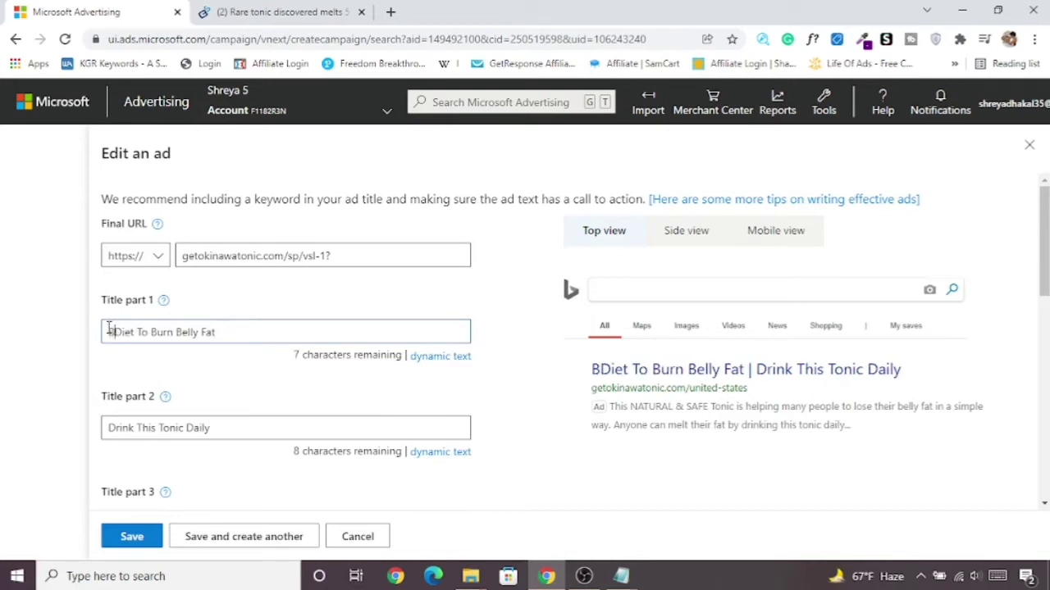
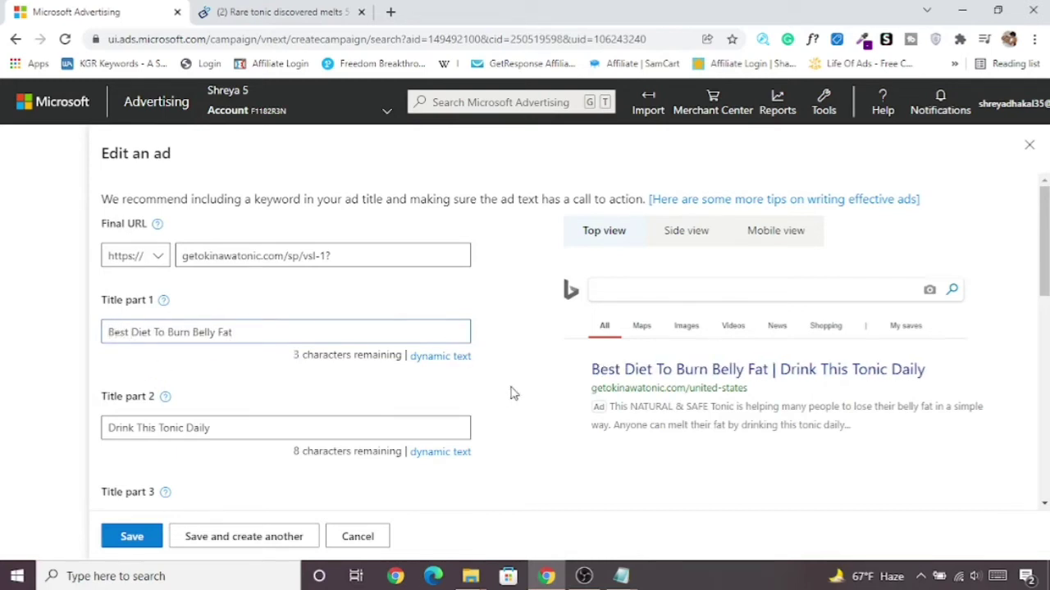
Save the Best Diet To Burn Belly Fat ad and copy ad group 6's first keyword.
left_click(133, 542)
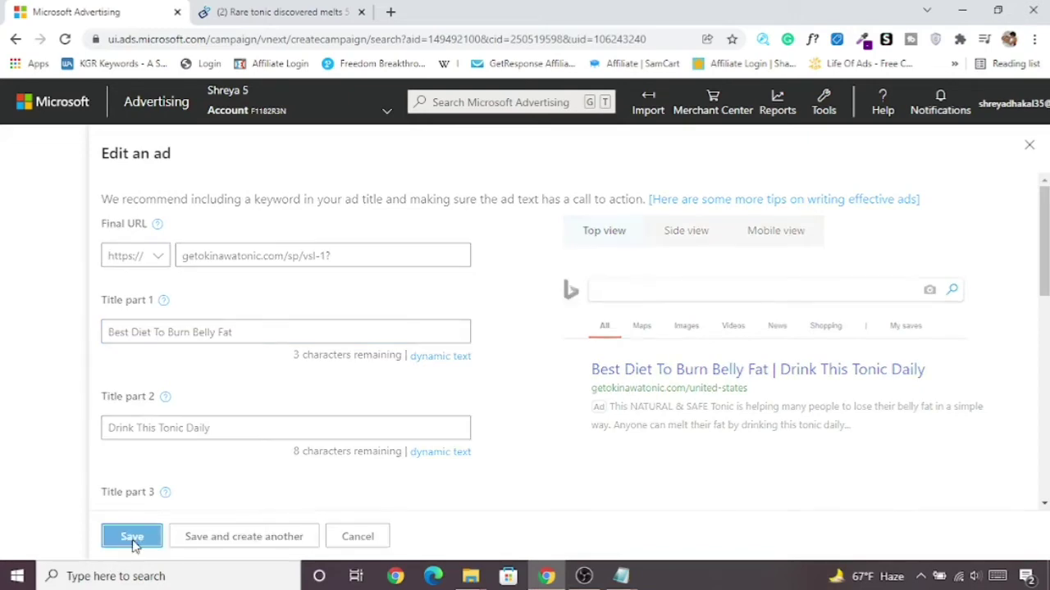
scroll(246, 476, "down", 2)
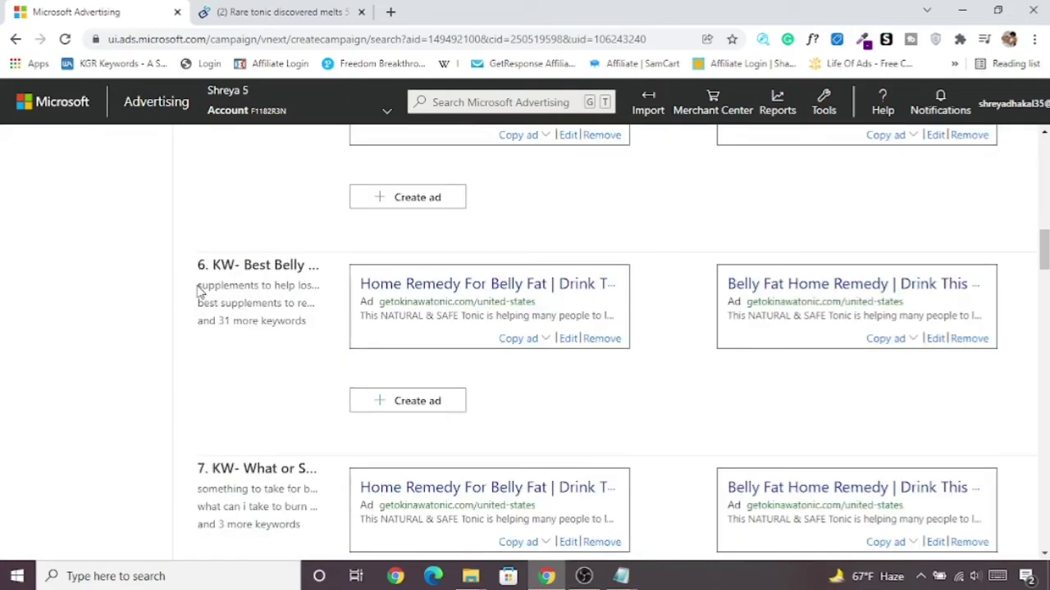
left_click_drag(198, 292, 326, 293)
right_click(279, 292)
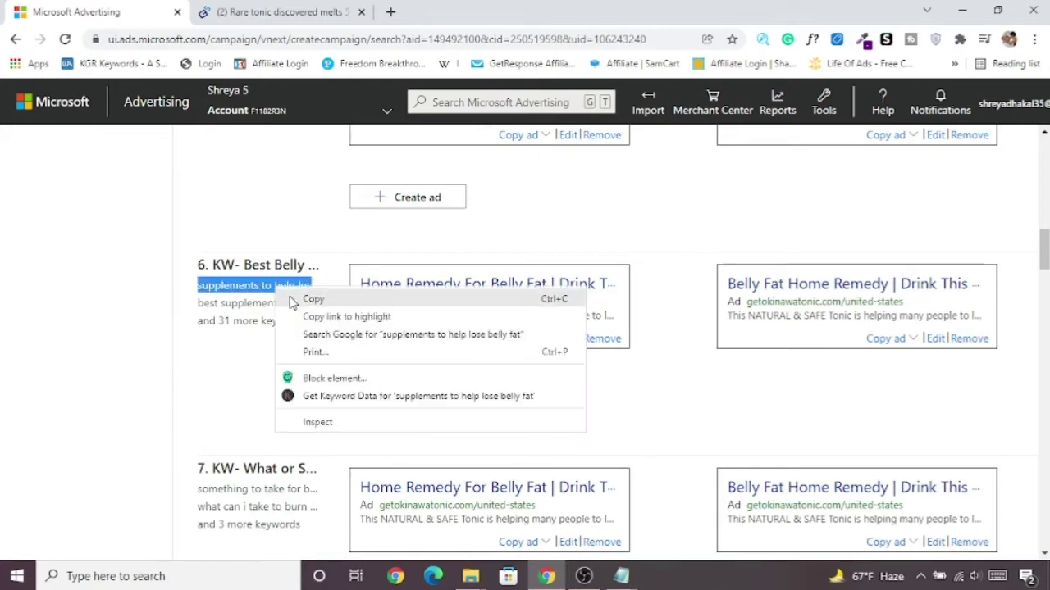
left_click(305, 298)
Paste the keyword into group 6's first ad Title part 1, singularising and capitalising 'Supplement'.
left_click(567, 339)
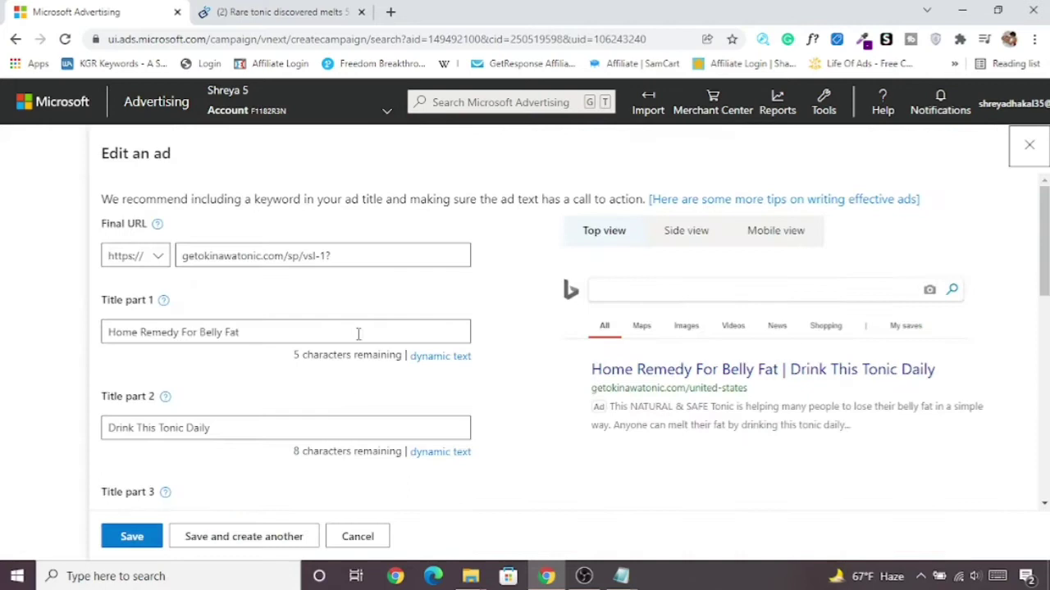
triple_click(313, 328)
type("supplements to help lose belly fat")
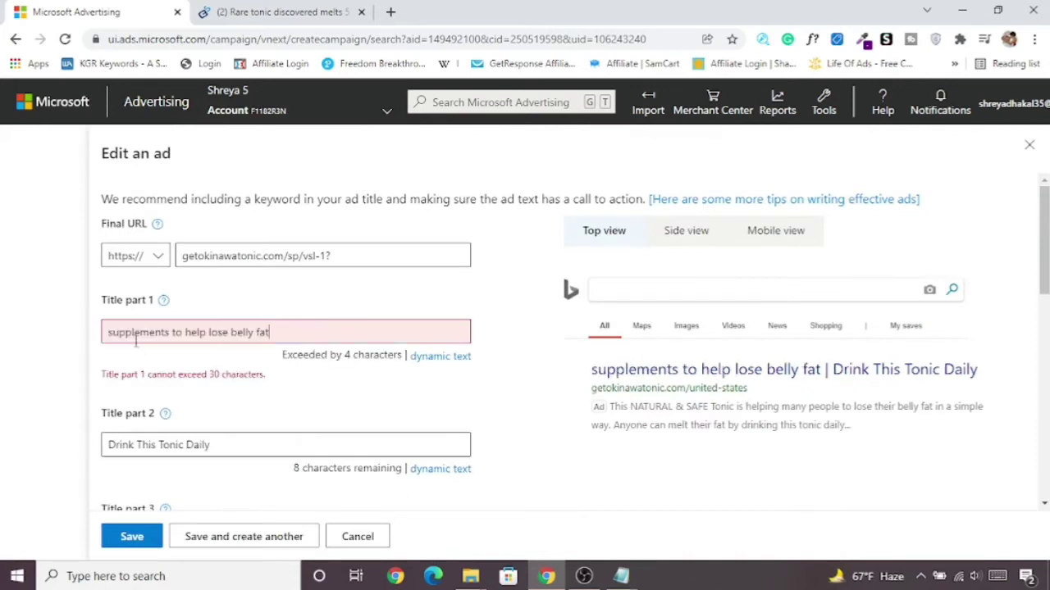
left_click(171, 332)
key("BackSpace")
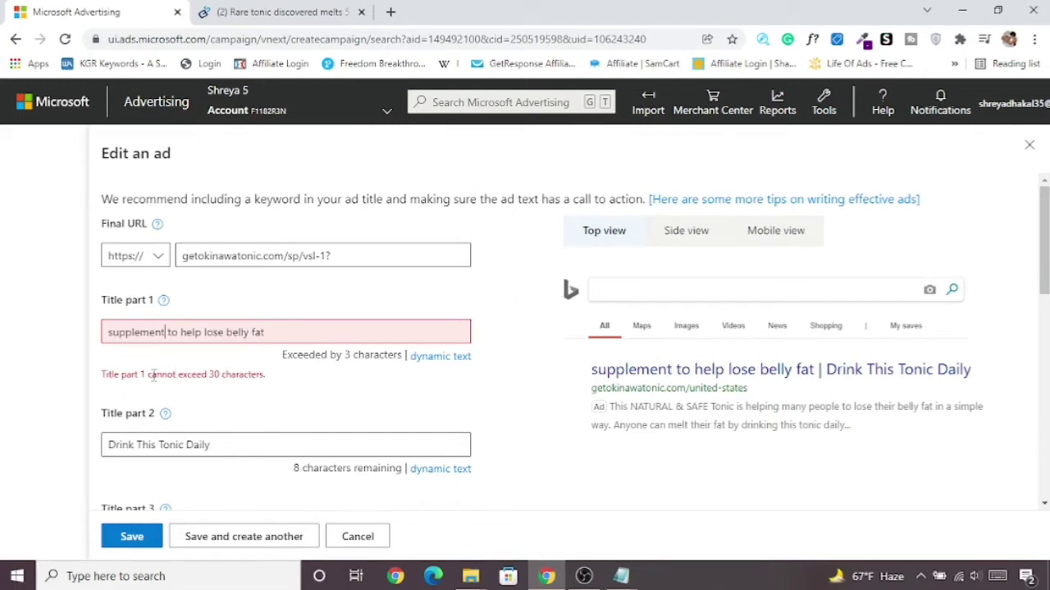
left_click(113, 332)
key("BackSpace")
type("S")
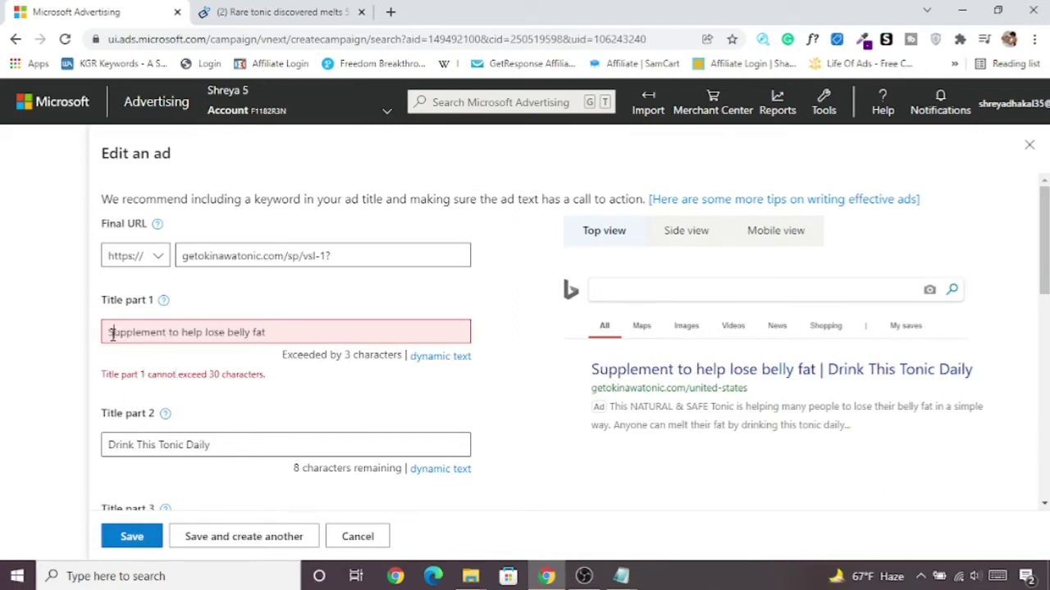
Trim 'help' and capitalise the headline to 'Supplement To Lose Belly Fat', then save the ad.
left_click_drag(205, 332, 182, 332)
key("BackSpace")
key("Delete")
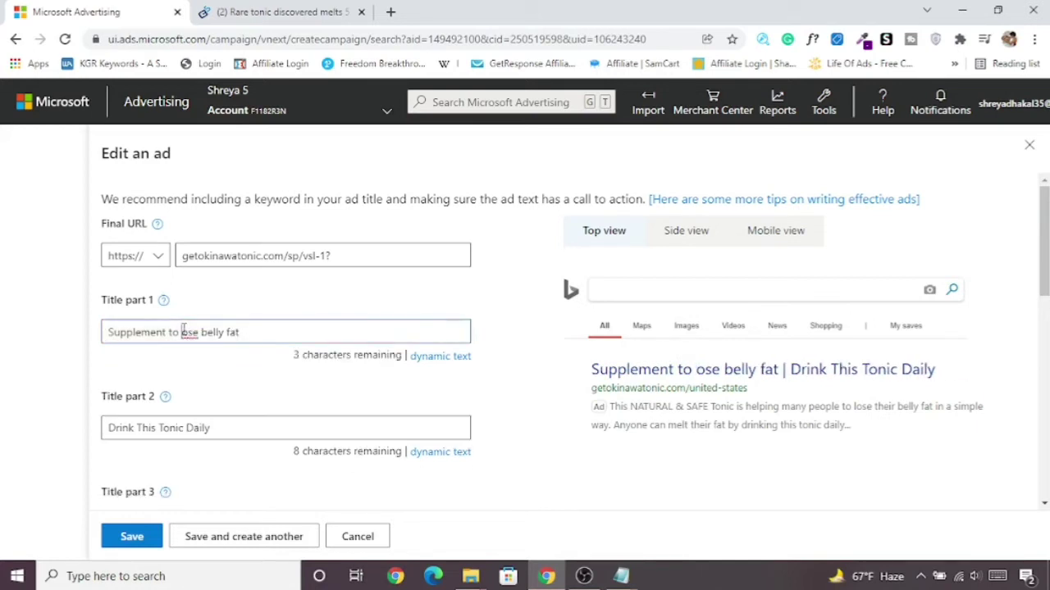
type("L")
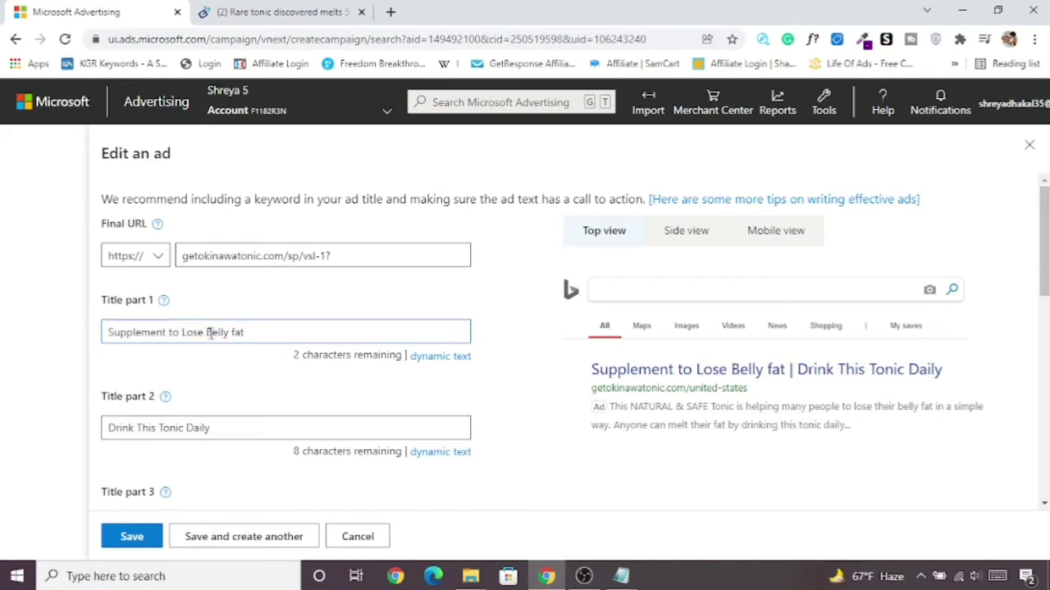
key("Delete")
type("F")
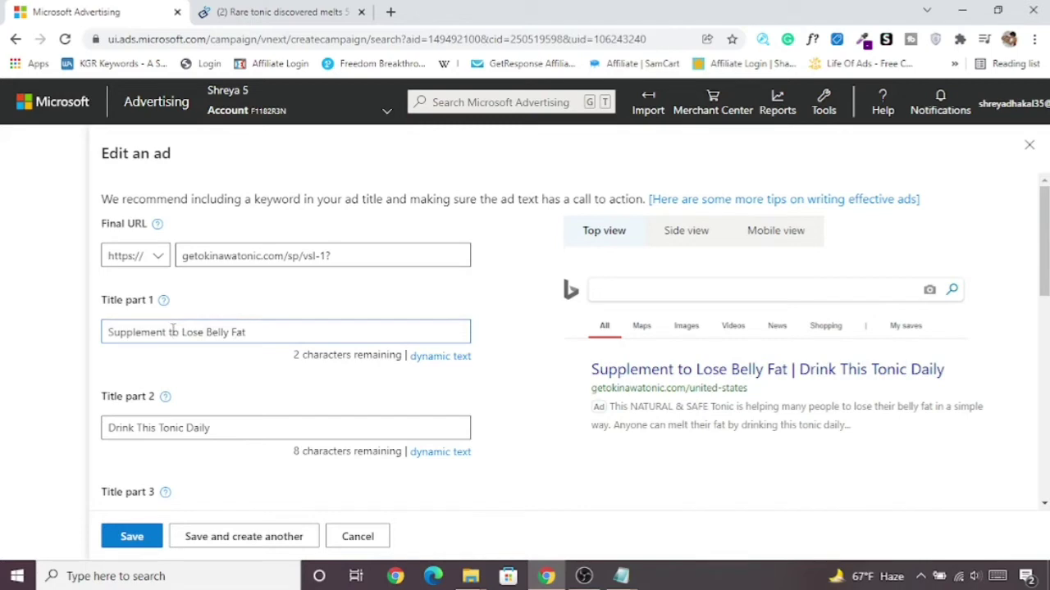
left_click(173, 329)
key("BackSpace")
type("T")
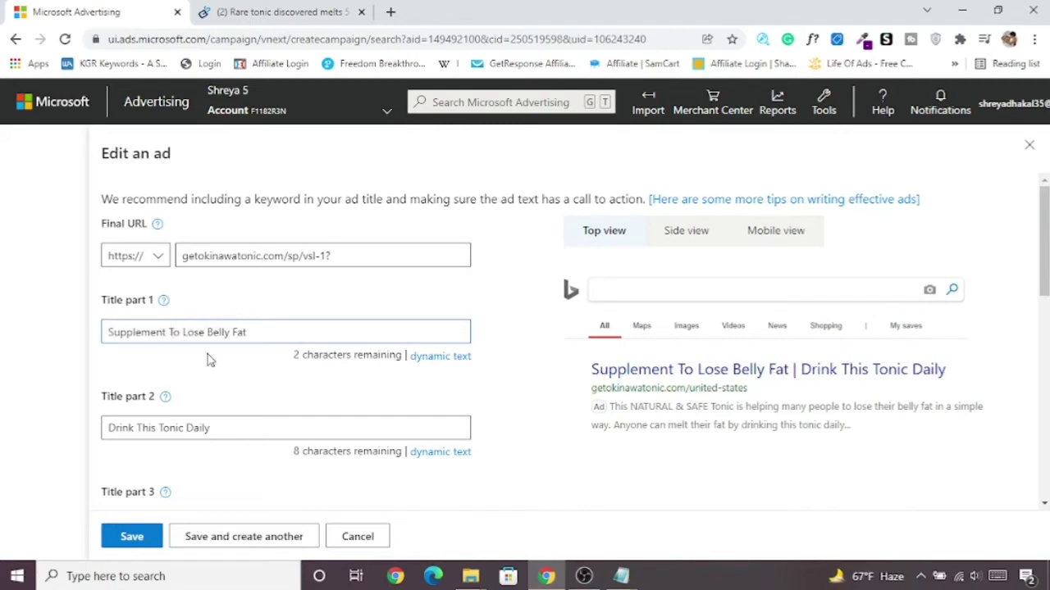
key("ctrl+a")
key("ctrl+c")
key("Right")
left_click(148, 544)
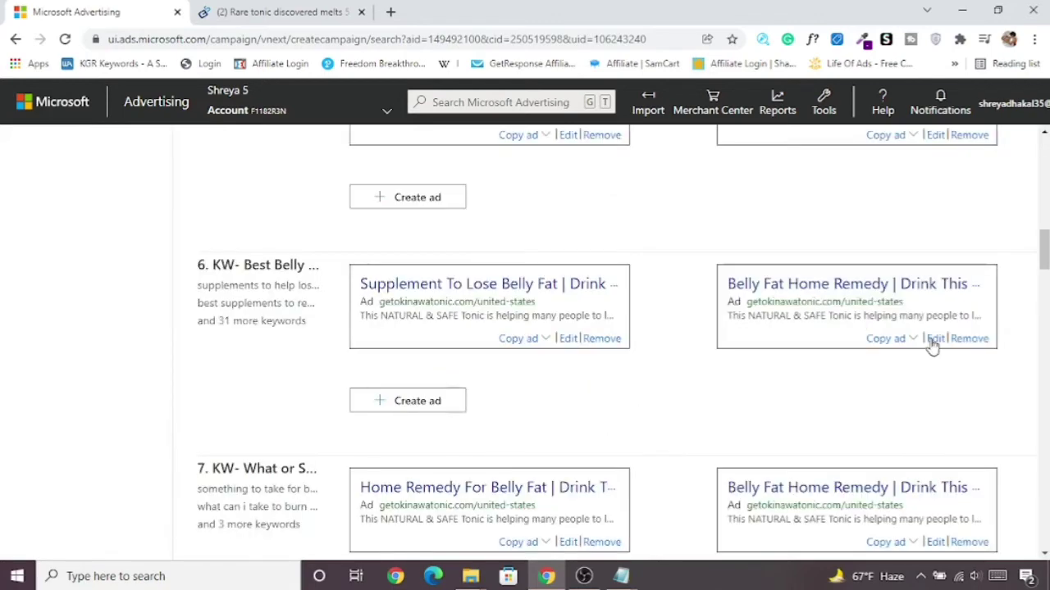
Replace 'Belly Fat Home Remedy' with '1 Supplement To Lose Belly Fat' in group 6's second ad and save.
left_click(934, 341)
left_click(256, 333)
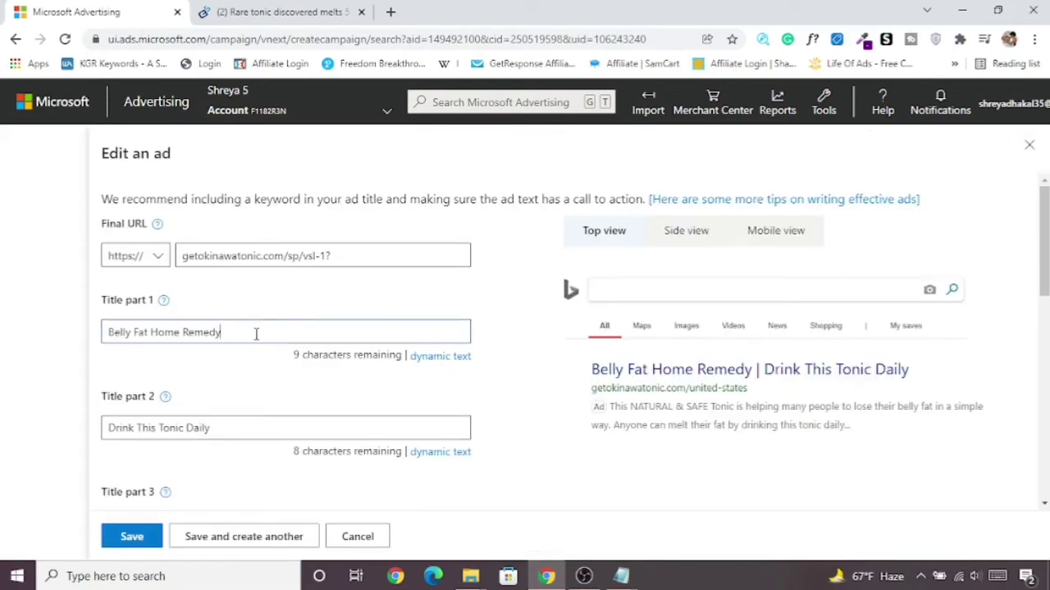
key("ctrl+a")
key("ctrl+v")
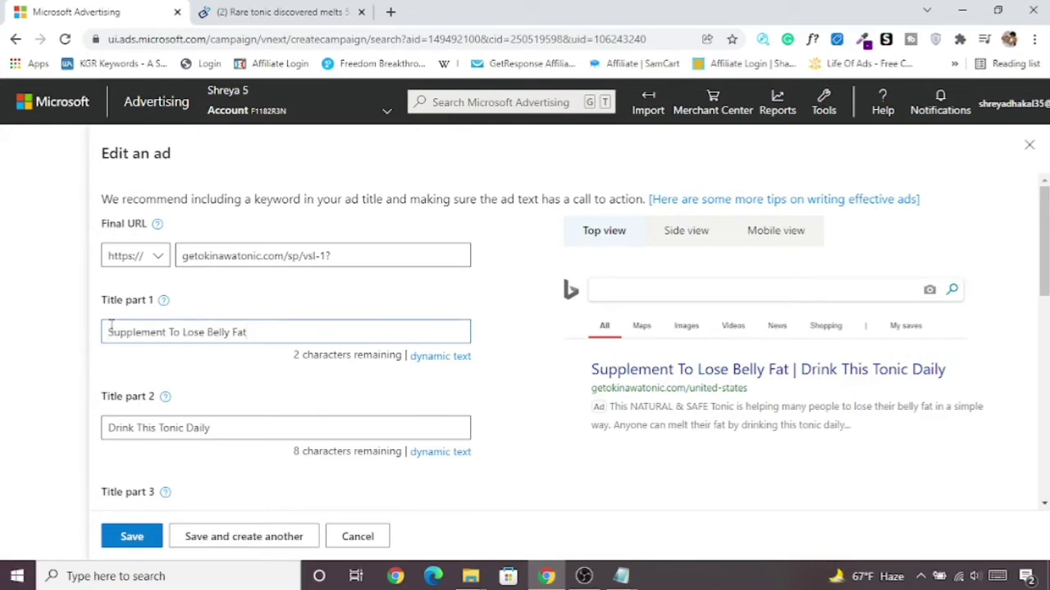
left_click(111, 326)
type("#1")
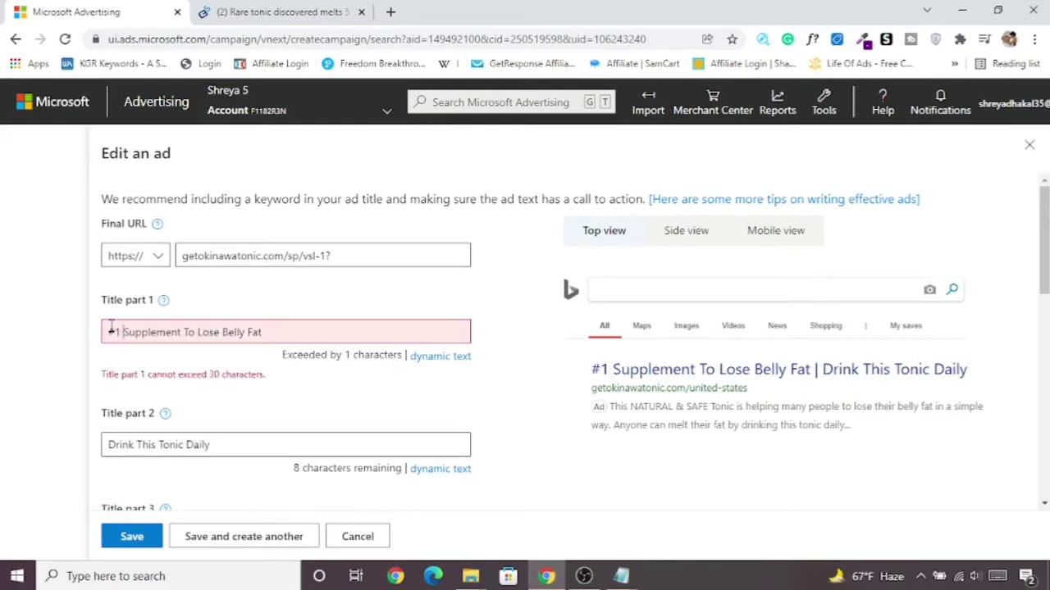
key("BackSpace")
key("BackSpace")
key("BackSpace")
type("1")
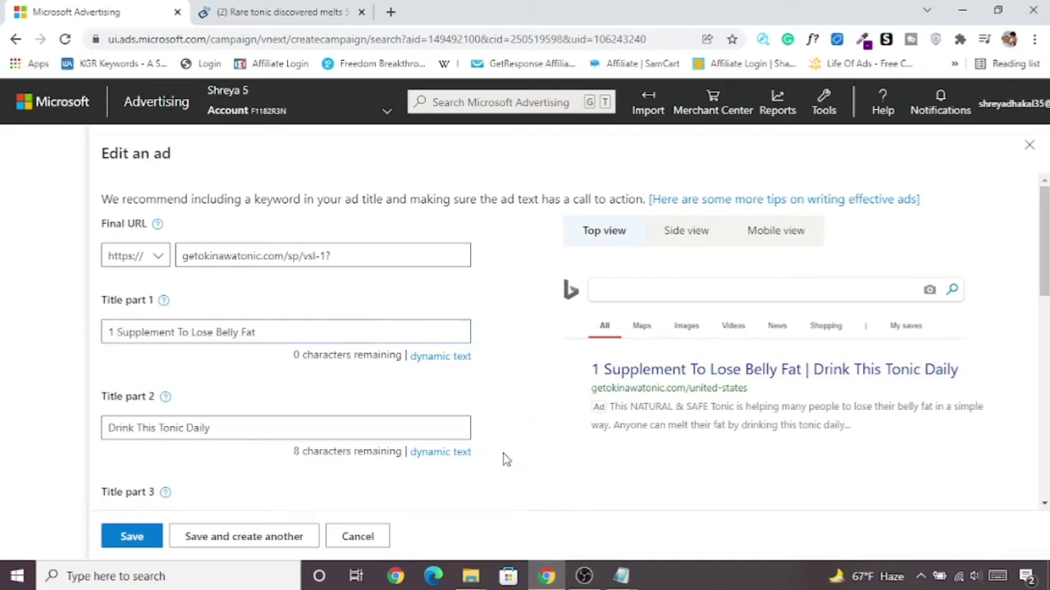
left_click(116, 545)
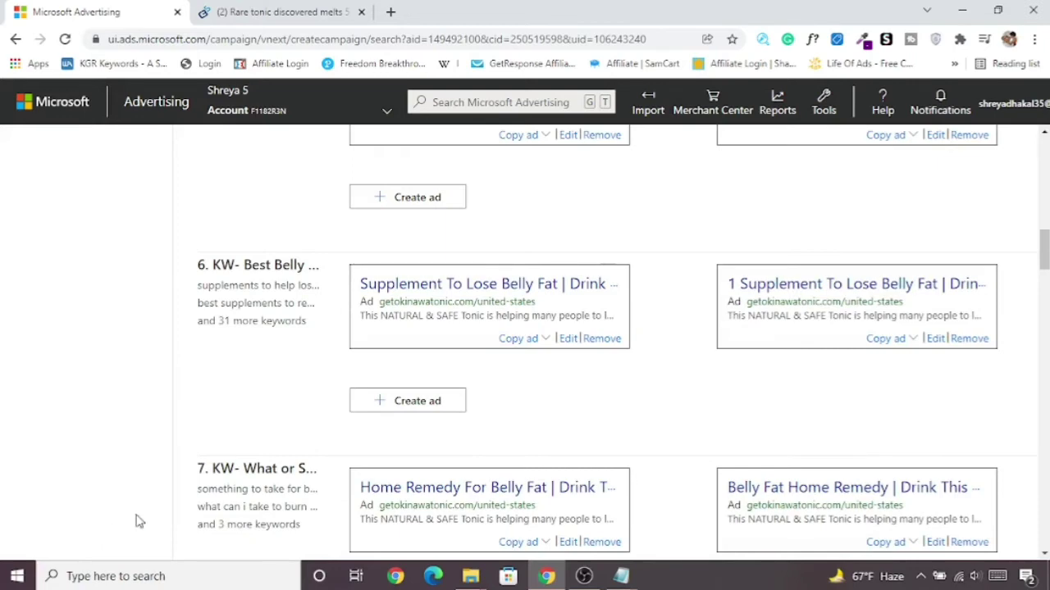
Copy ad group 7's first keyword.
scroll(309, 413, "down", 3)
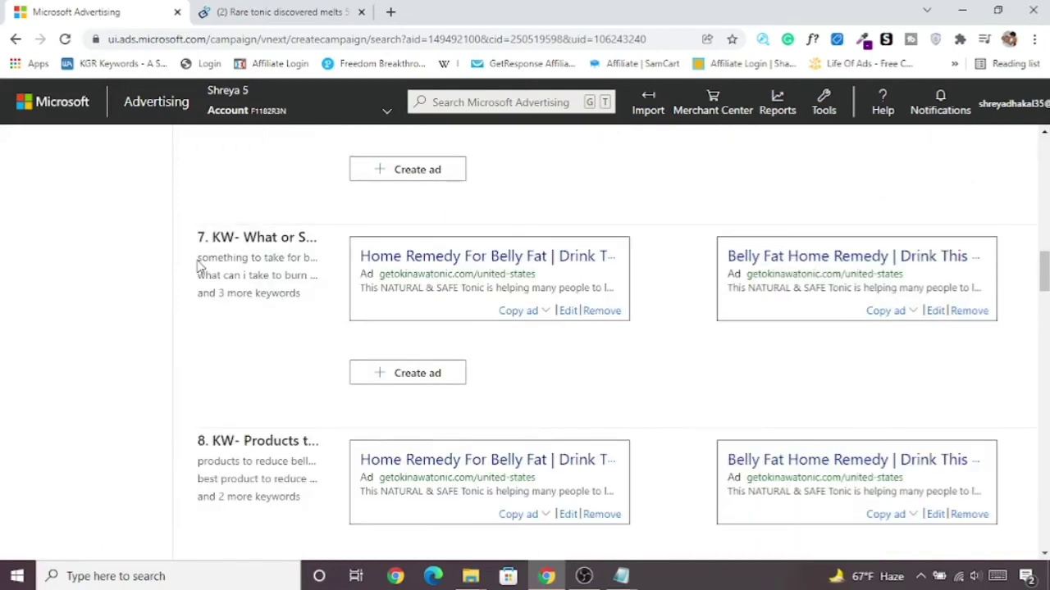
left_click_drag(198, 261, 296, 263)
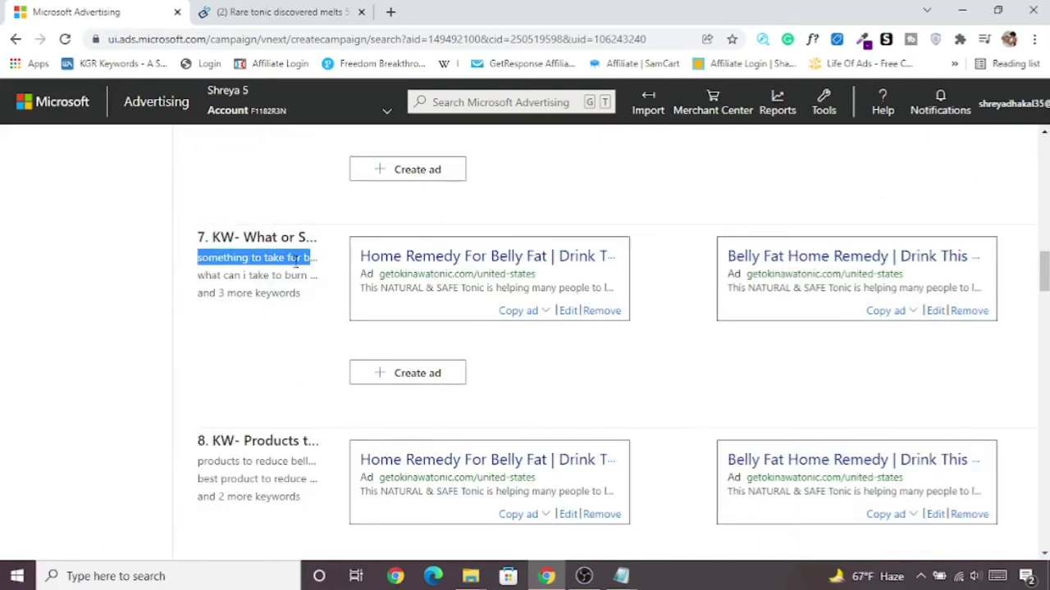
right_click(300, 270)
left_click(302, 273)
Paste the keyword into group 7's first ad Title part 1, then rewrite it as 'Take This'.
left_click(567, 312)
left_click(257, 339)
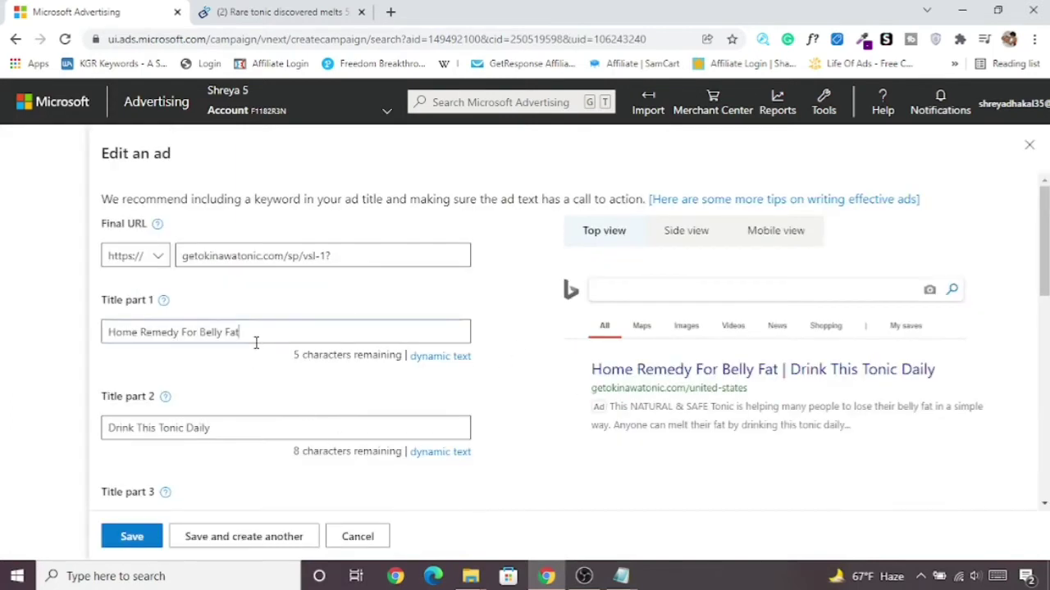
key("ctrl+a")
key("ctrl+v")
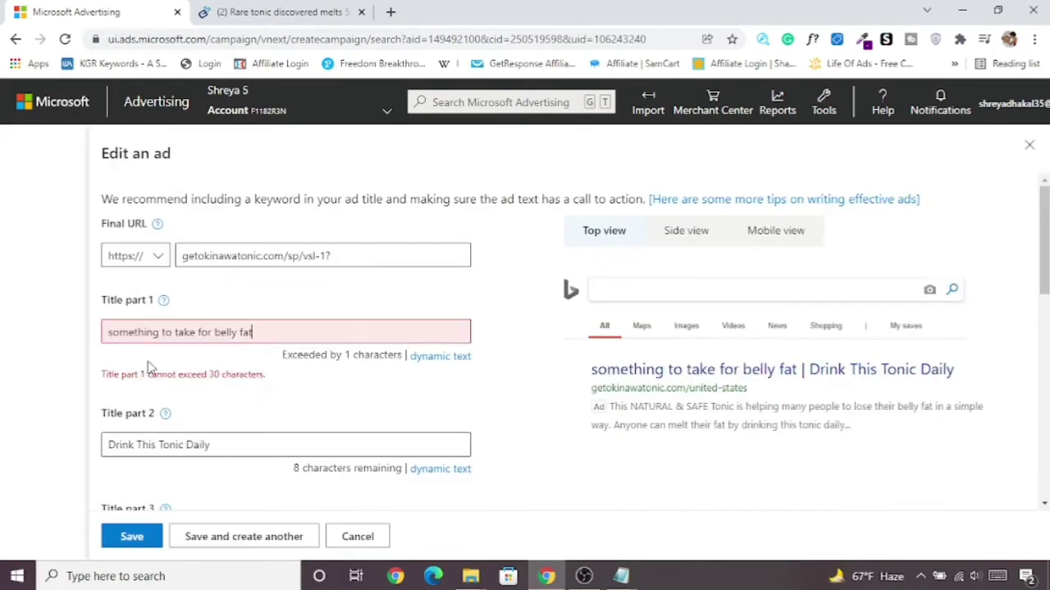
left_click_drag(257, 332, 105, 328)
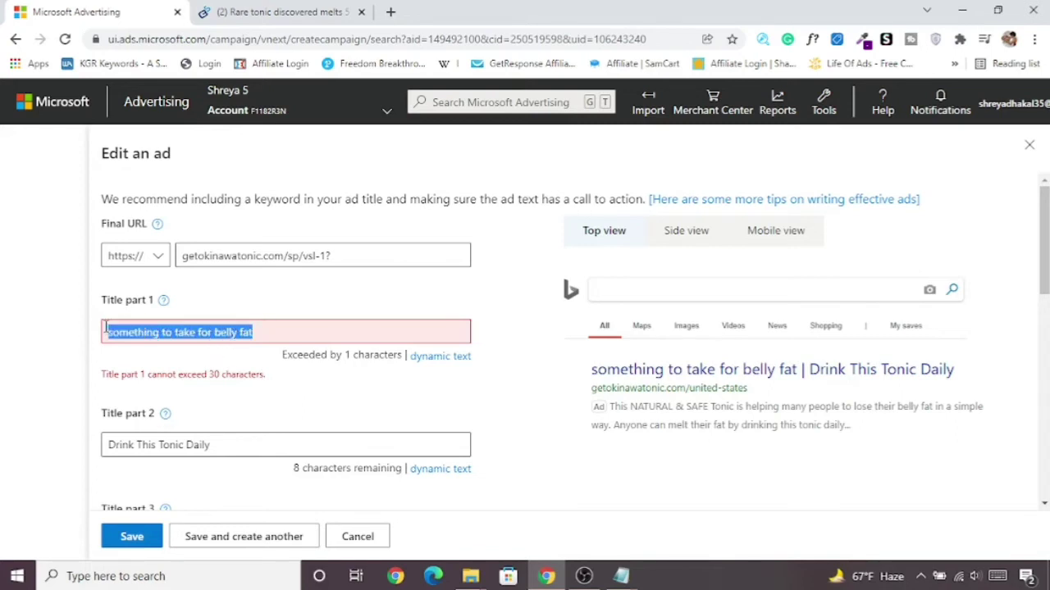
type("What Ca")
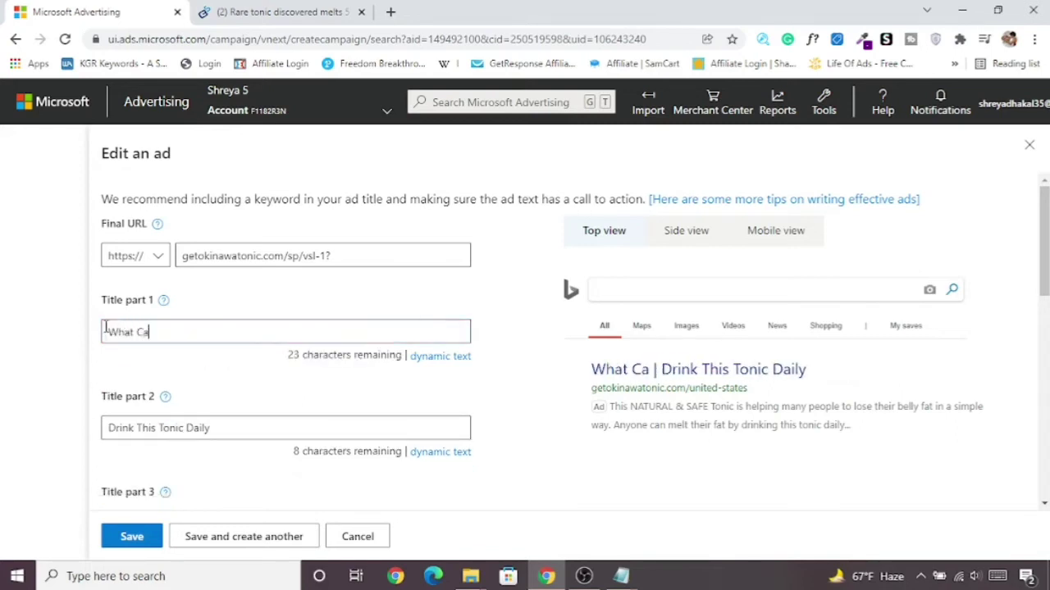
type("n You")
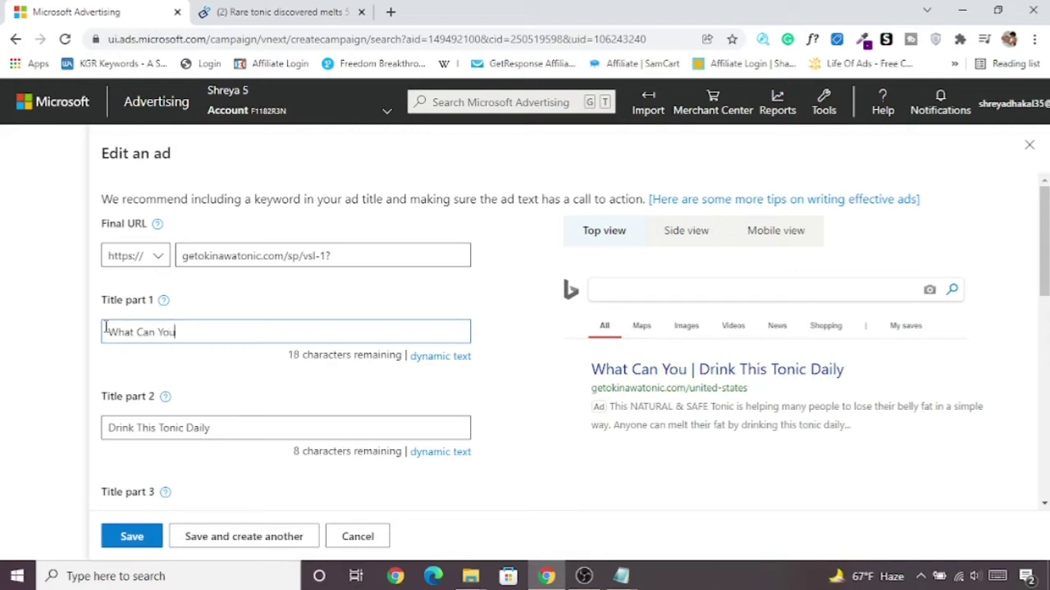
type(" Take For Bell")
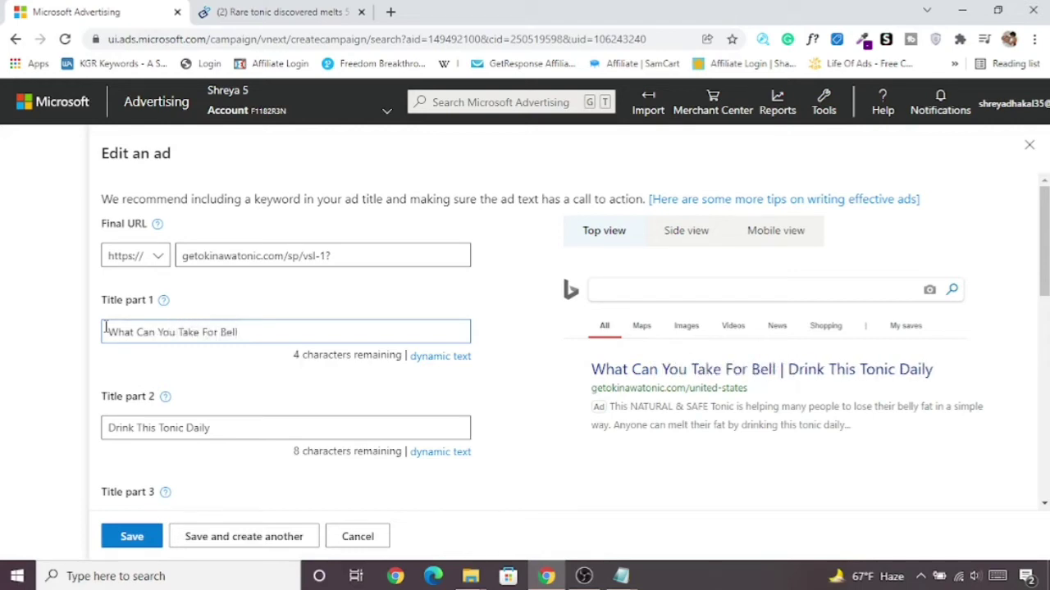
key("ctrl+a")
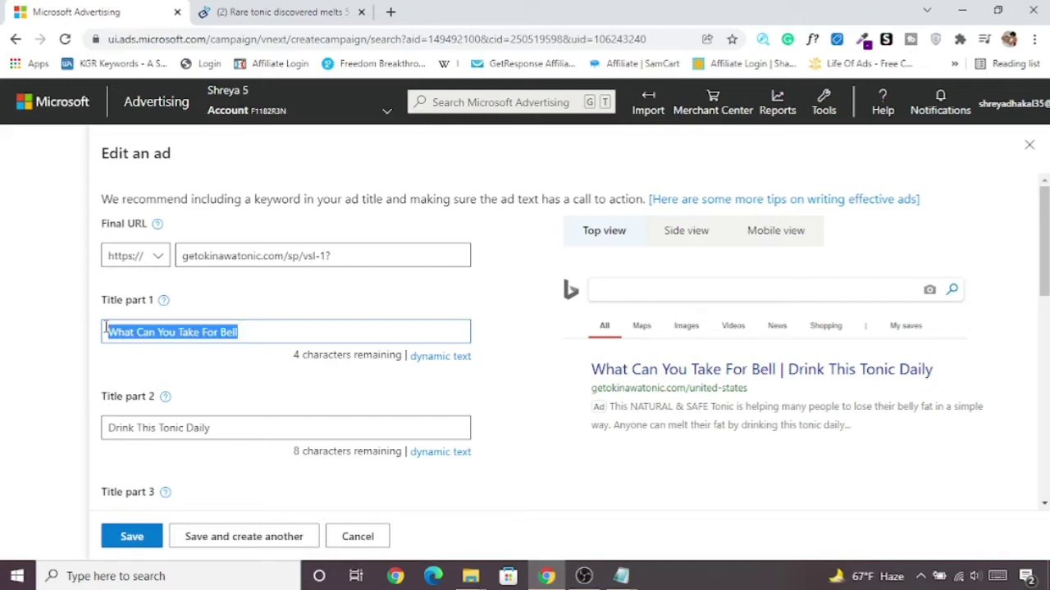
type("Take")
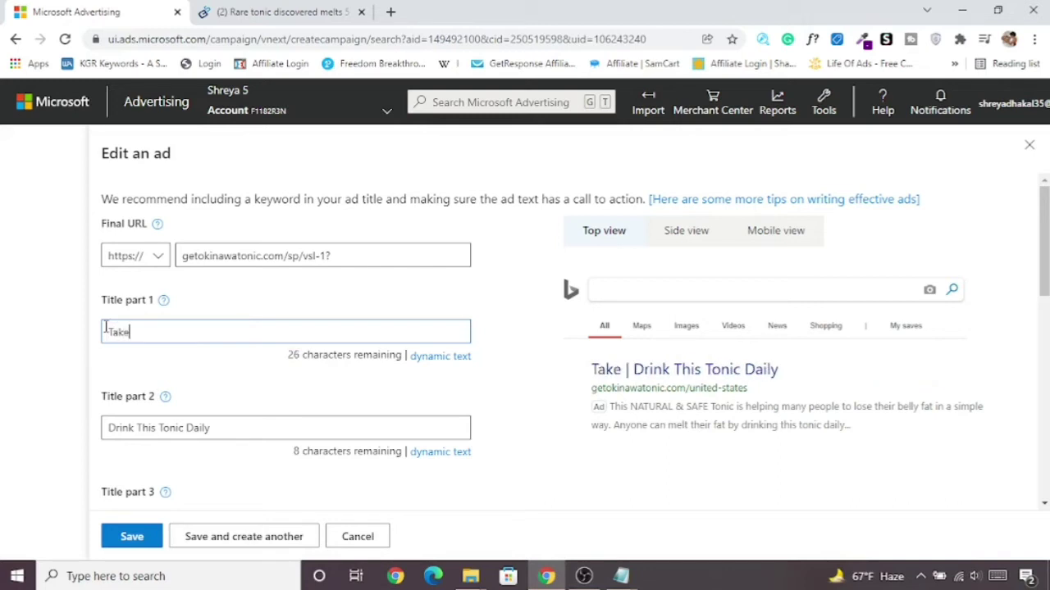
type(" This")
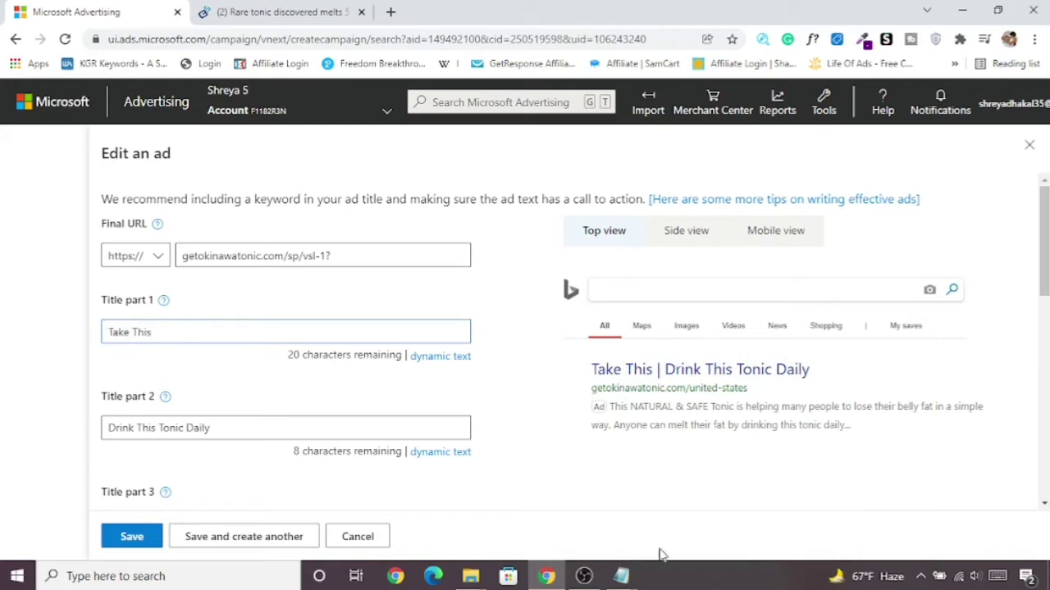
Open keyword file 7 in Notepad, select line 4 'what to take to lose belly fat', and return to the ad.
mouse_move(470, 576)
left_click(457, 527)
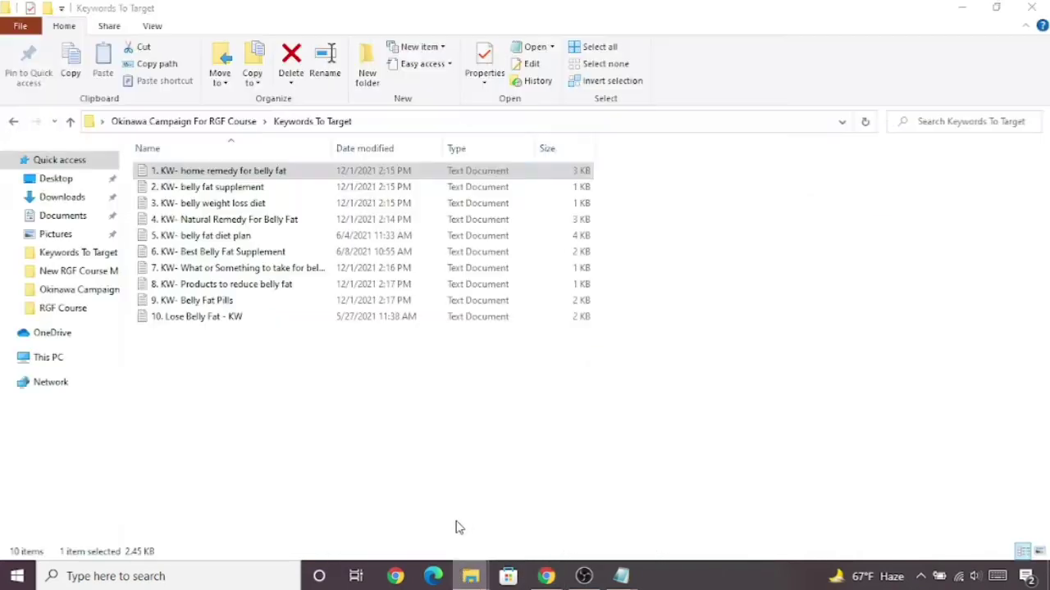
left_click(254, 270)
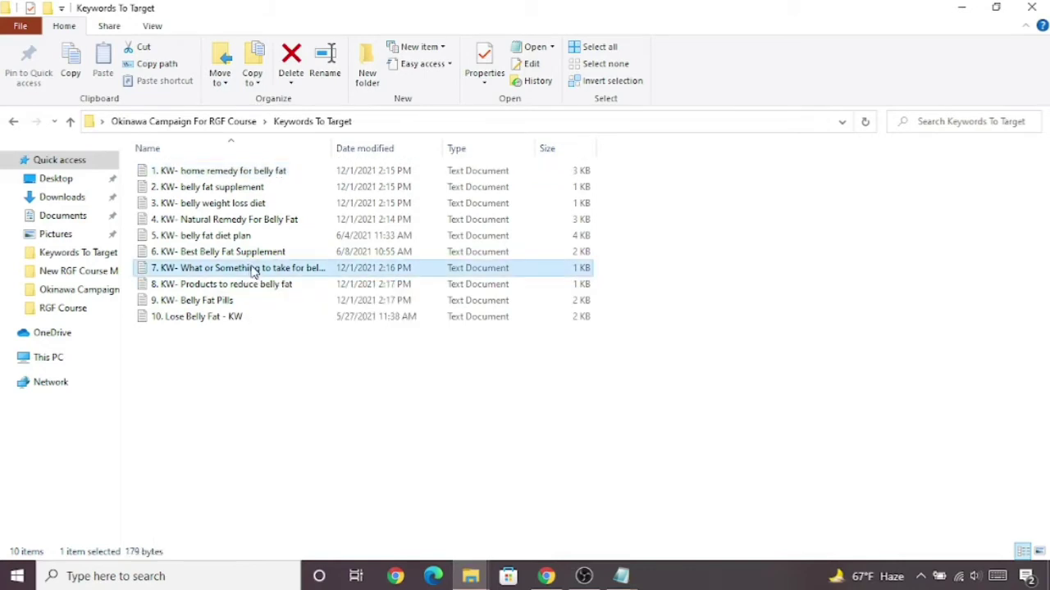
double_click(142, 275)
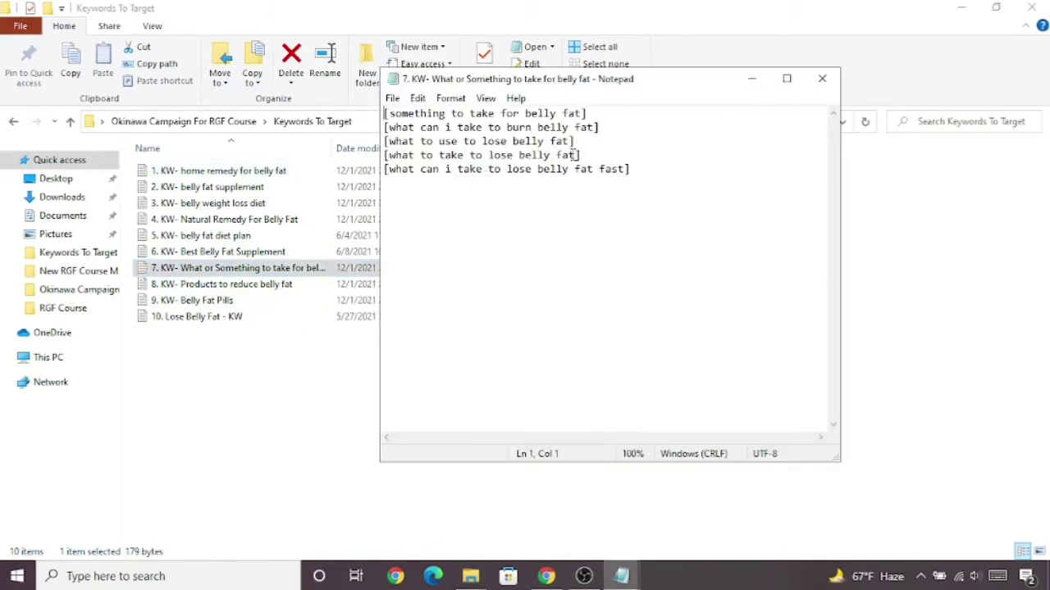
left_click_drag(579, 155, 389, 155)
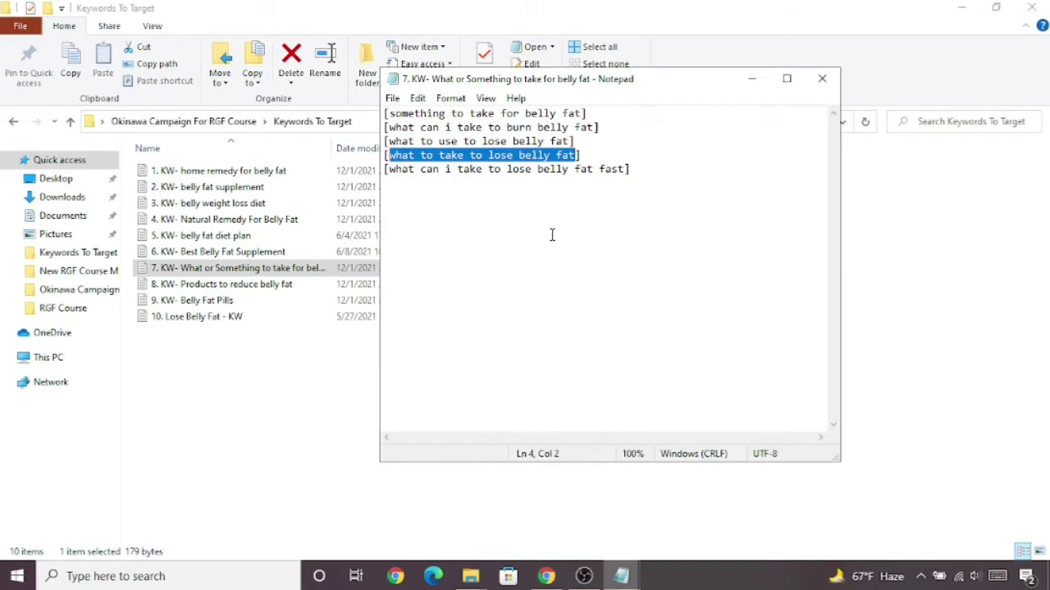
left_click(548, 574)
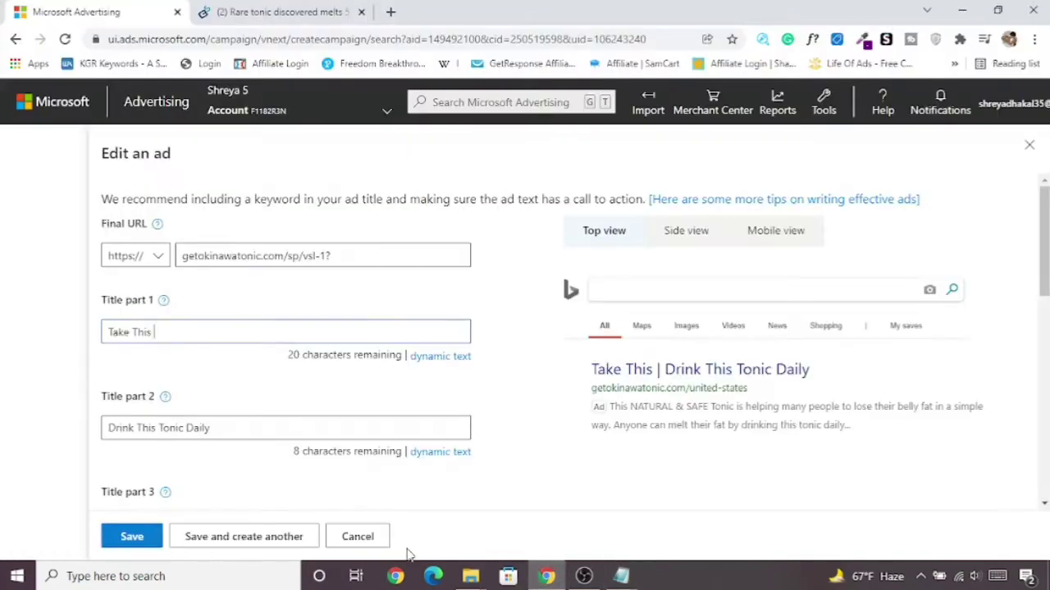
Paste 'what to take to lose belly fat' into Title part 1 and capitalise 'What To Take'.
triple_click(265, 332)
key("ctrl+v")
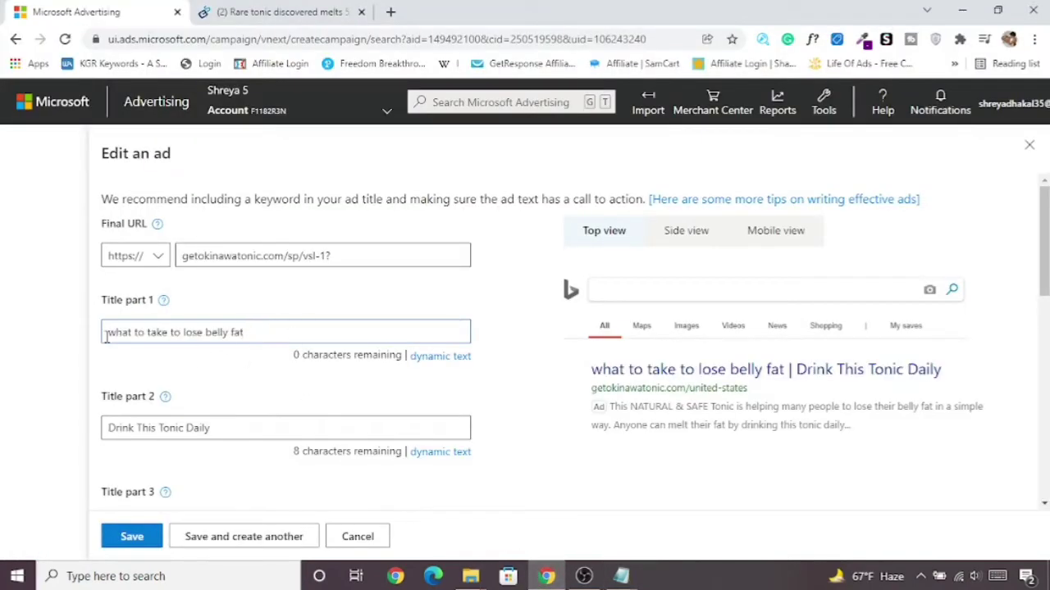
left_click(112, 332)
key("BackSpace")
type("W")
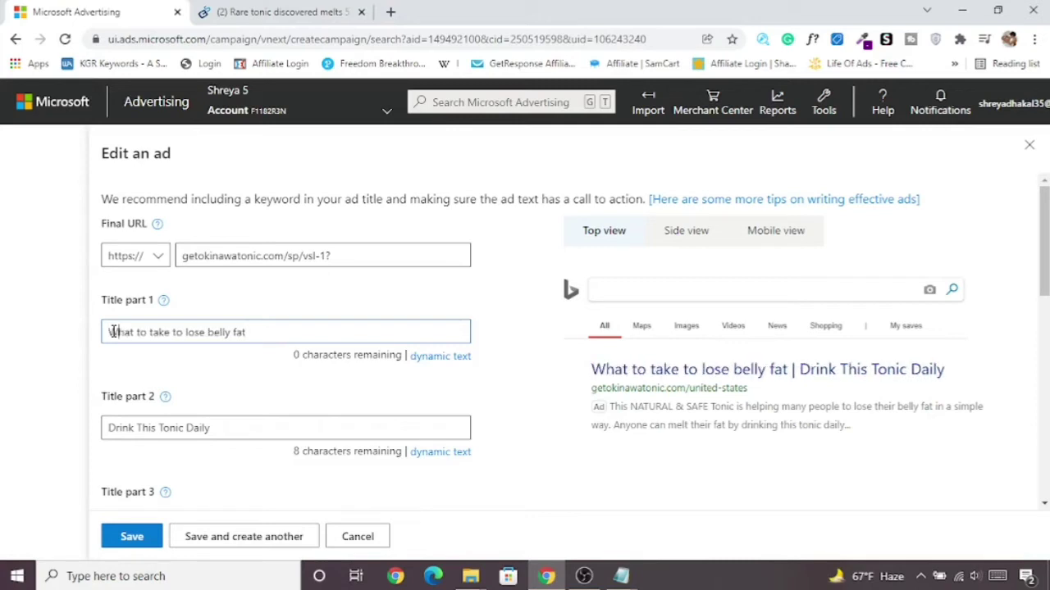
key("BackSpace")
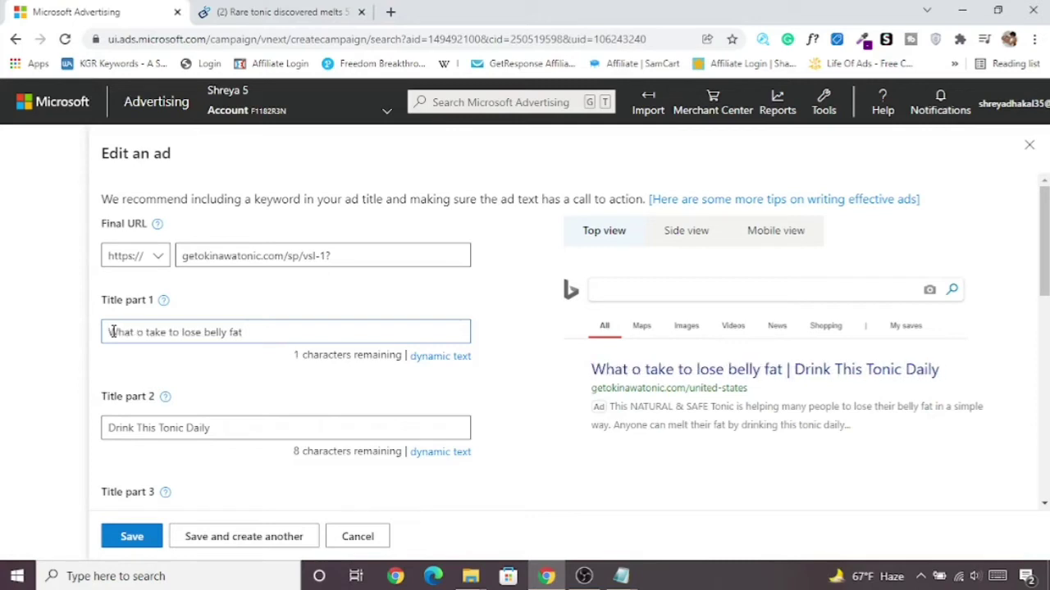
type("T")
key("Right")
key("Right")
key("Right")
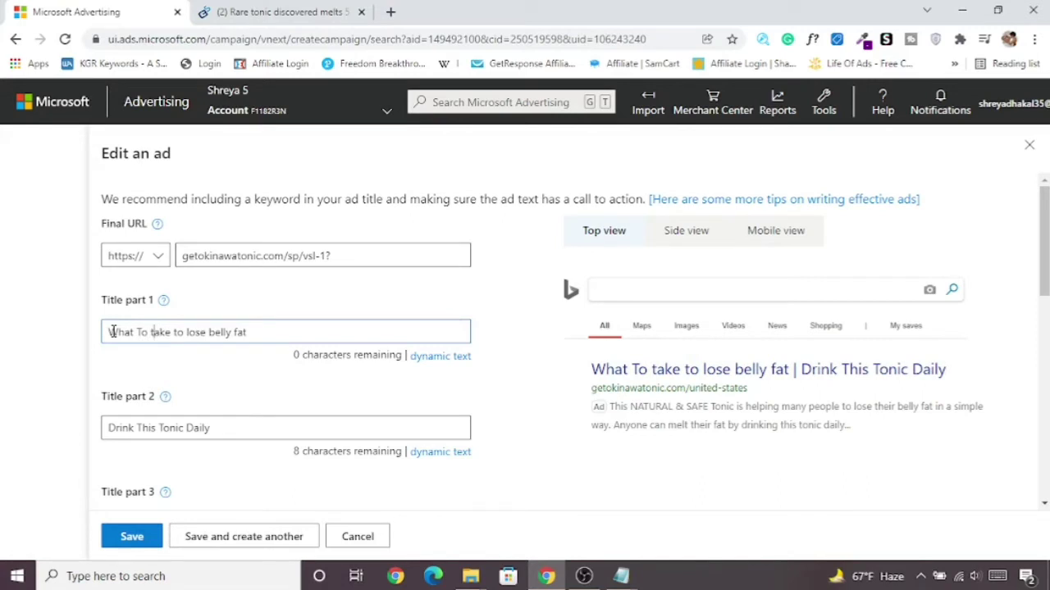
key("BackSpace")
type("T")
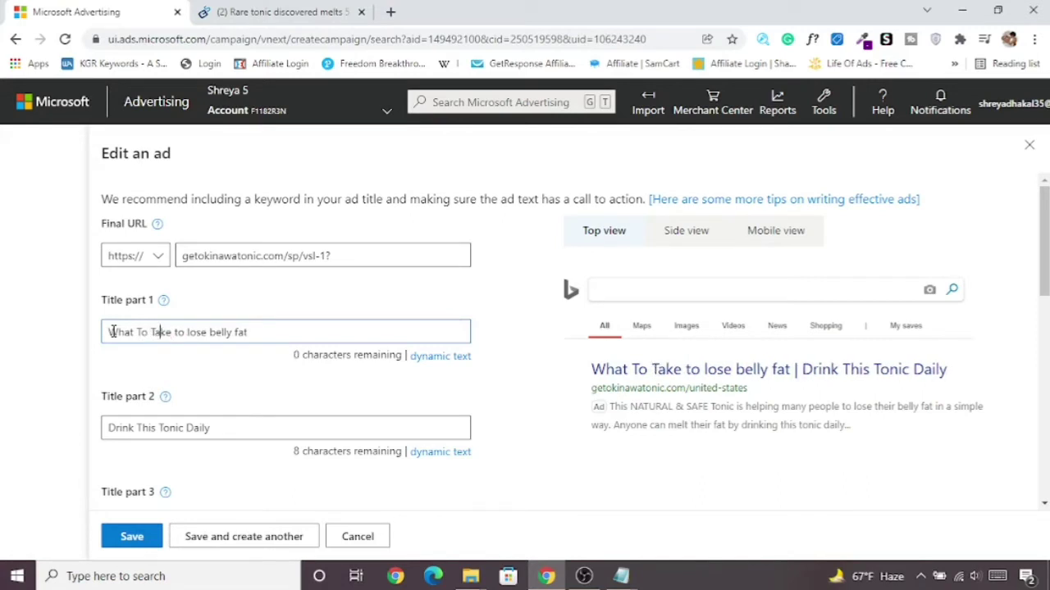
Capitalise the rest so the title reads 'What To Take To Lose Belly Fat', and save the ad.
key("BackSpace")
type("T")
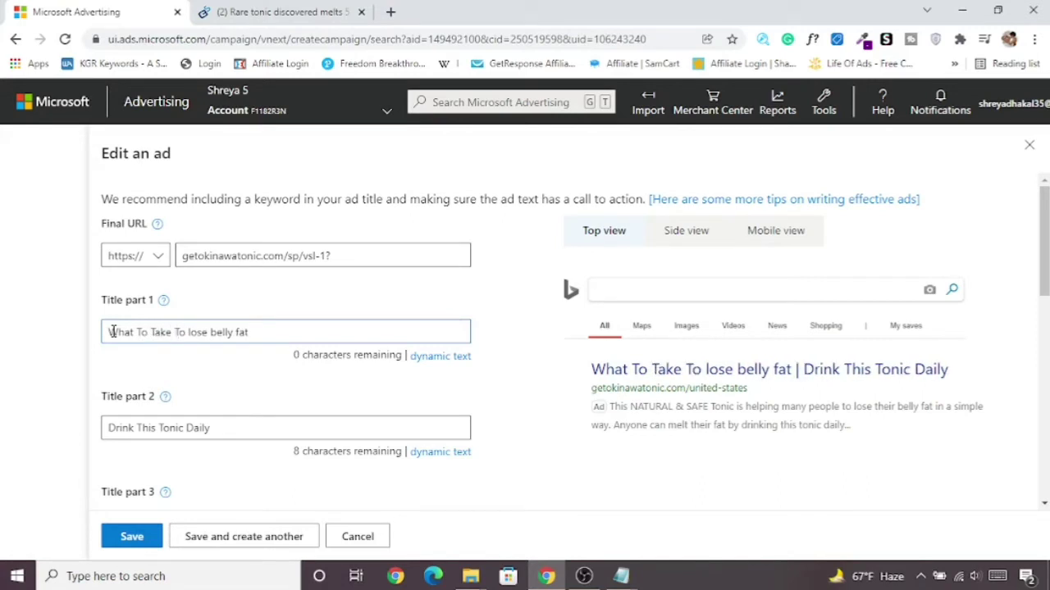
key("BackSpace")
type("L")
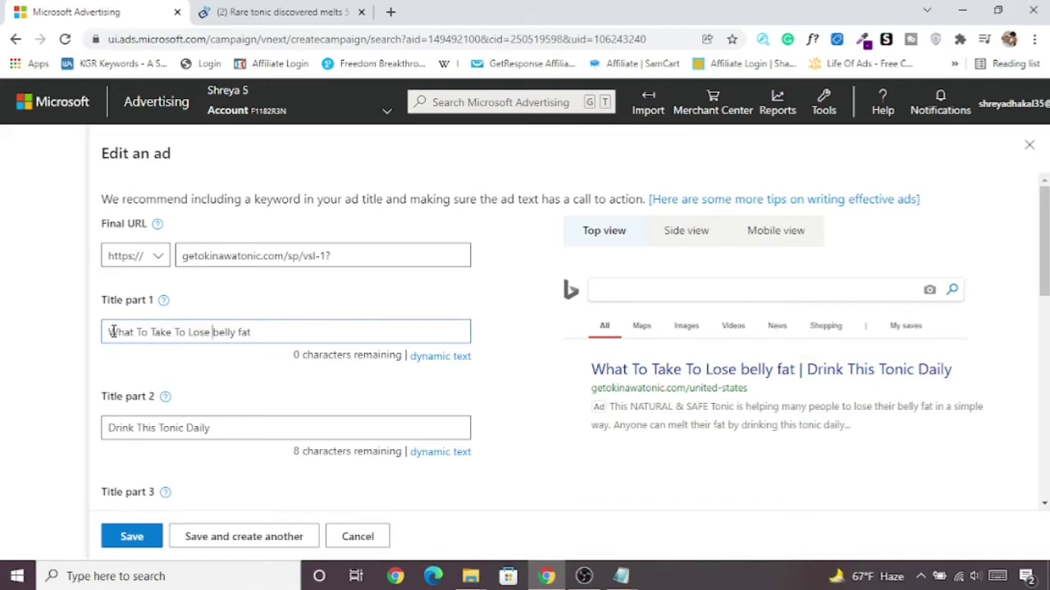
key("BackSpace")
type("B")
key("BackSpace")
type("F")
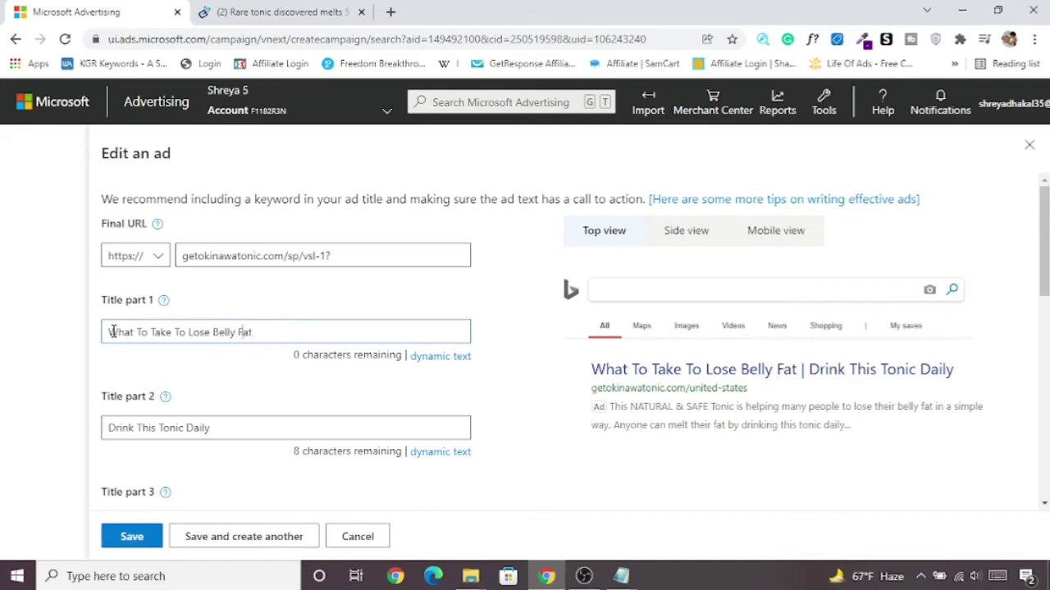
key("ctrl+a")
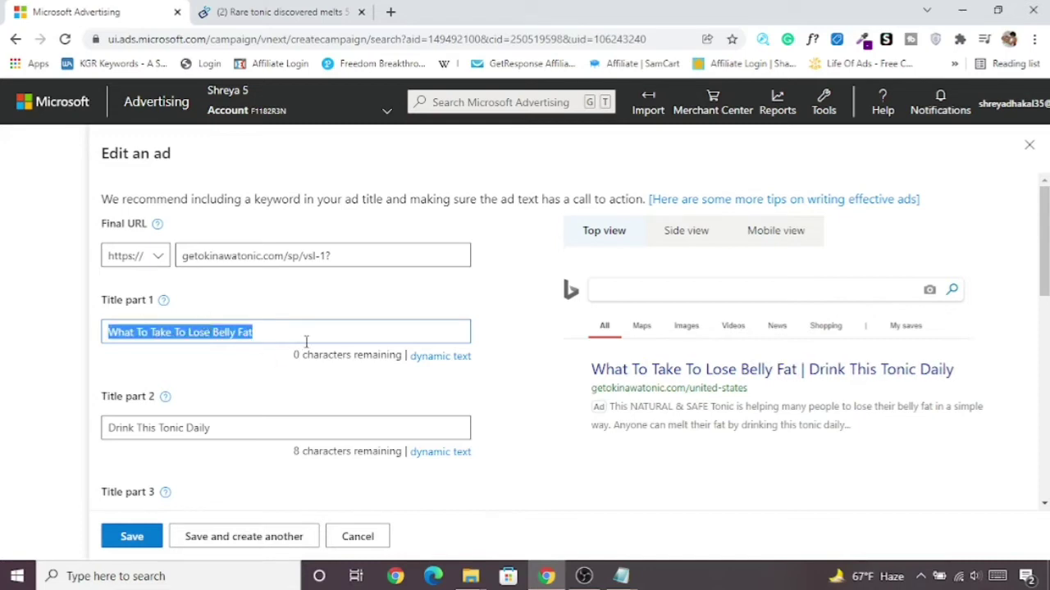
left_click(305, 341)
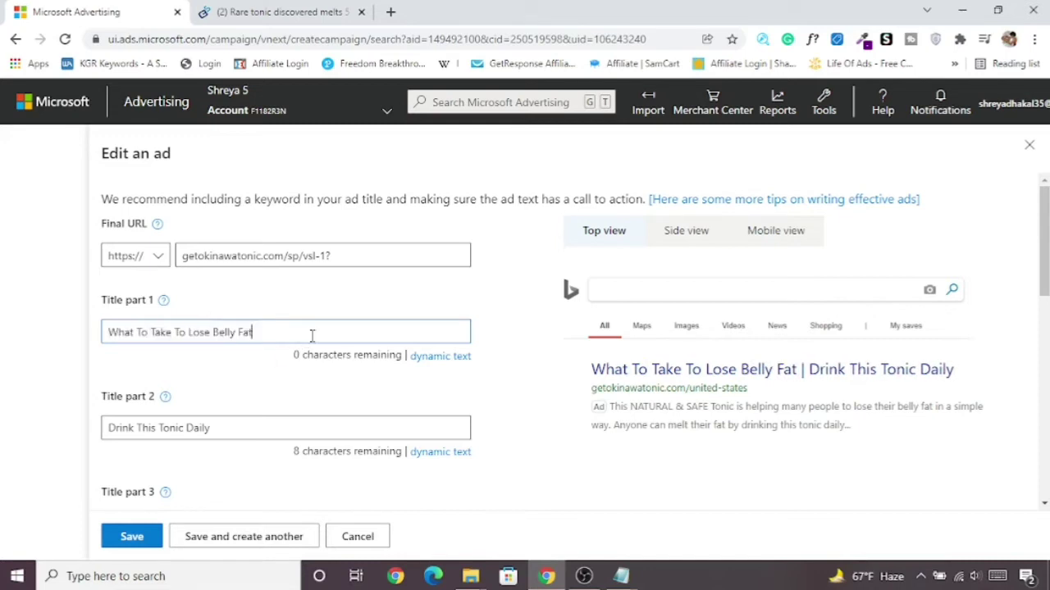
left_click(133, 538)
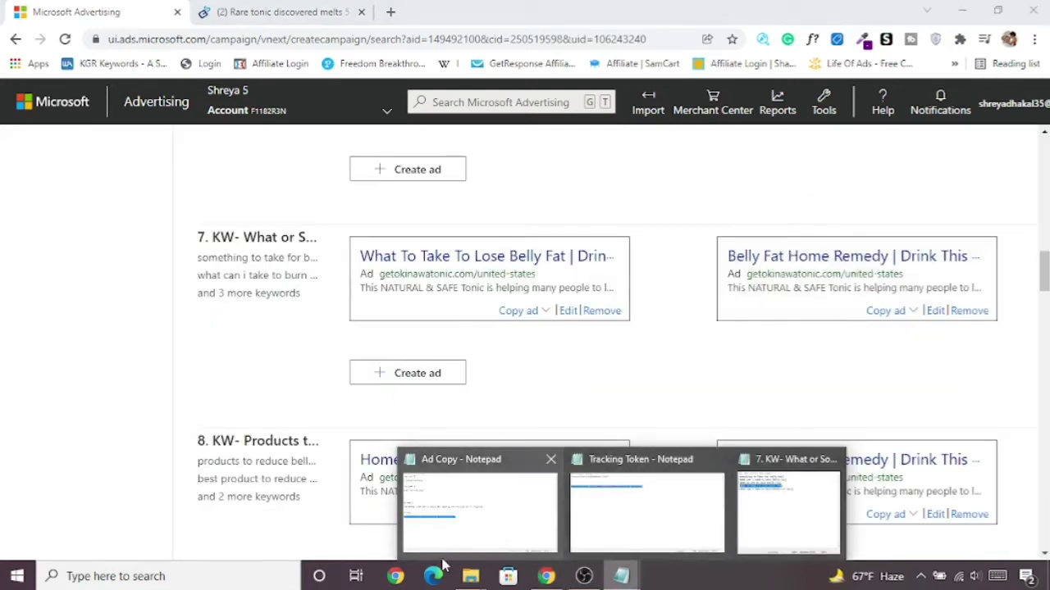
Copy the keyword phrase on line 3 of the Notepad keyword file.
left_click(787, 510)
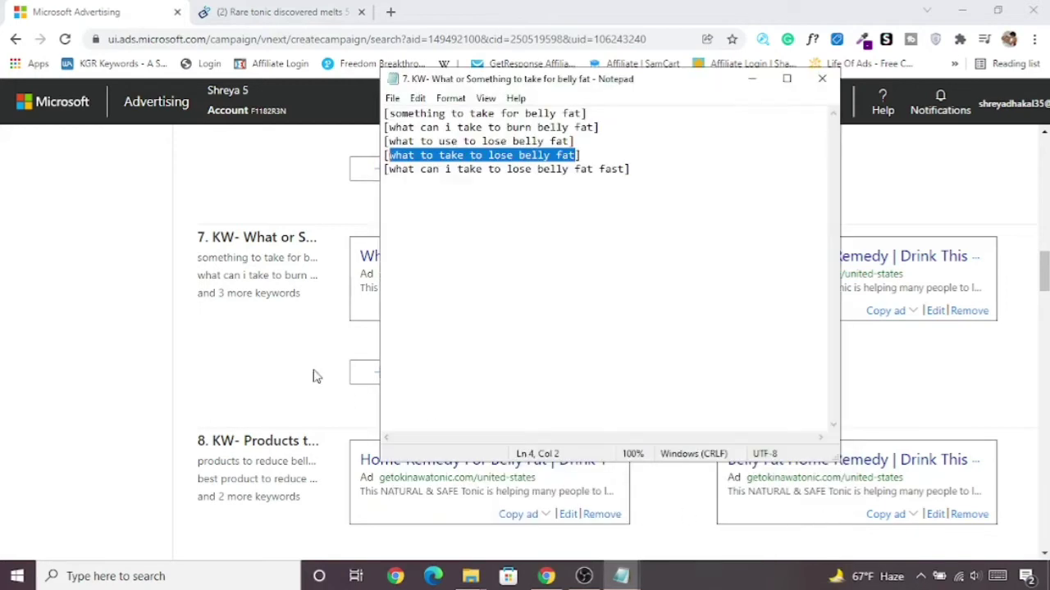
left_click(509, 188)
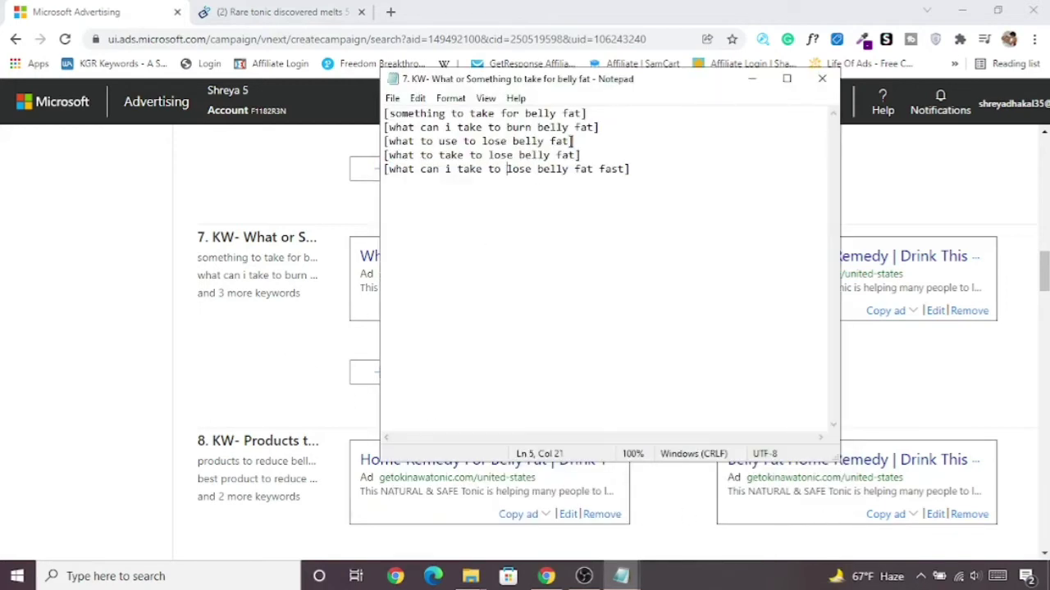
left_click_drag(572, 141, 390, 141)
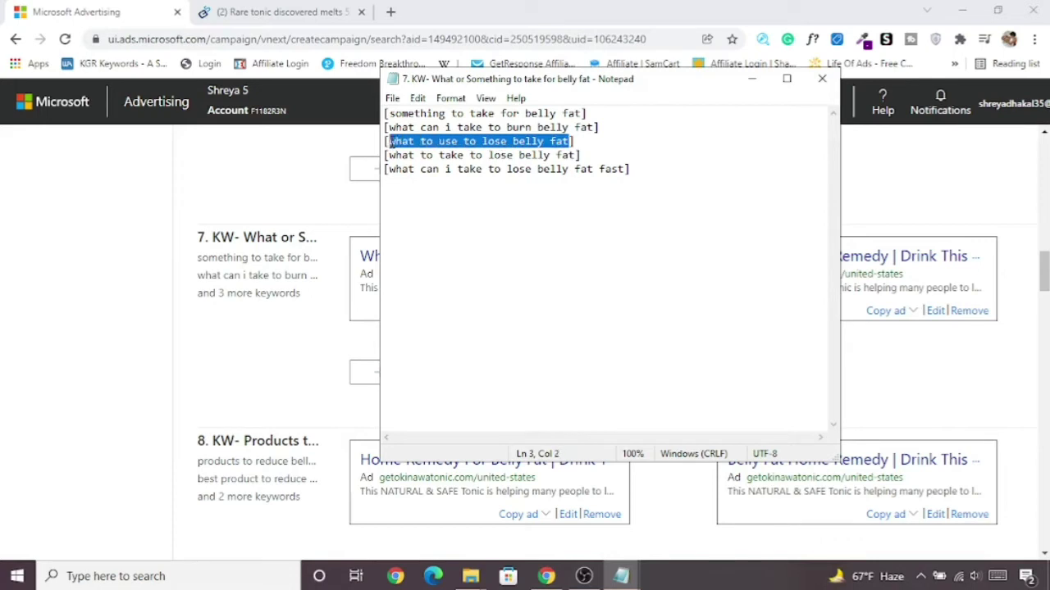
right_click(390, 141)
left_click(421, 192)
Paste the phrase into group 7's second ad Title part 1, capitalising 'What To Use'.
left_click(94, 275)
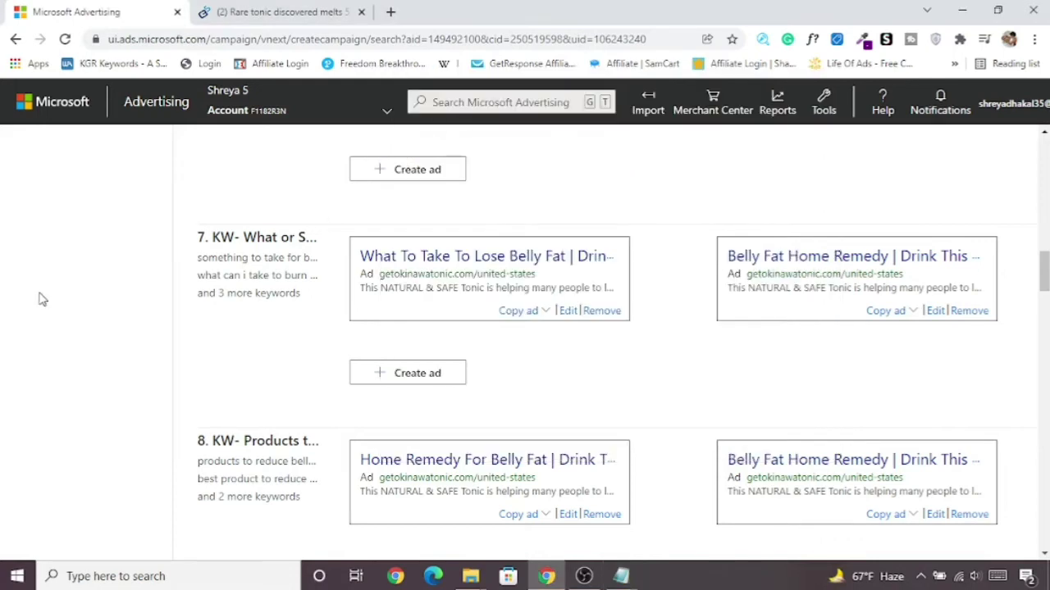
left_click(935, 311)
left_click(249, 333)
key("ctrl+a")
key("ctrl+v")
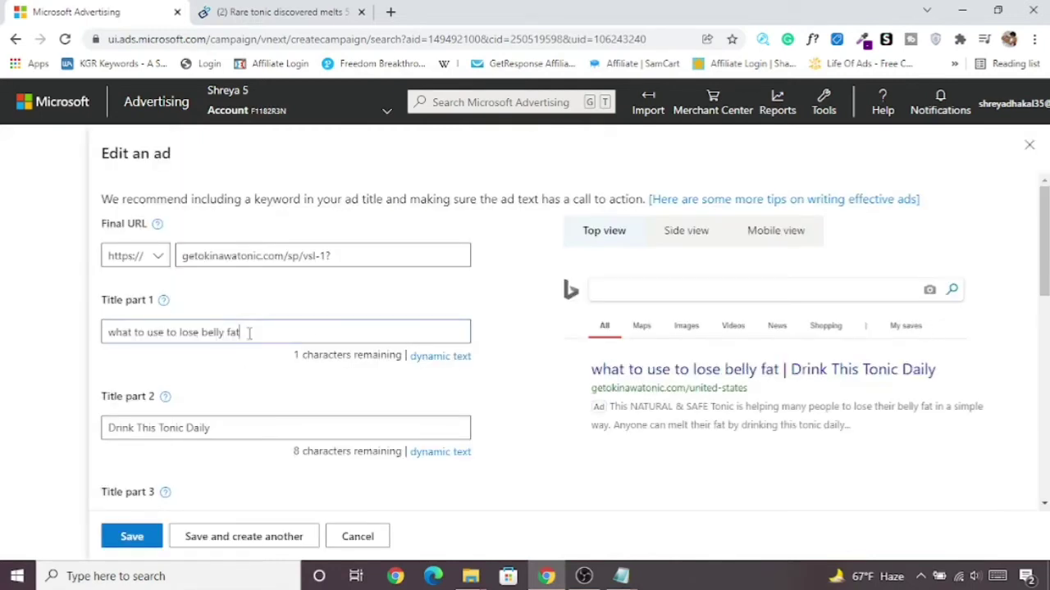
left_click(114, 332)
key("BackSpace")
type("W")
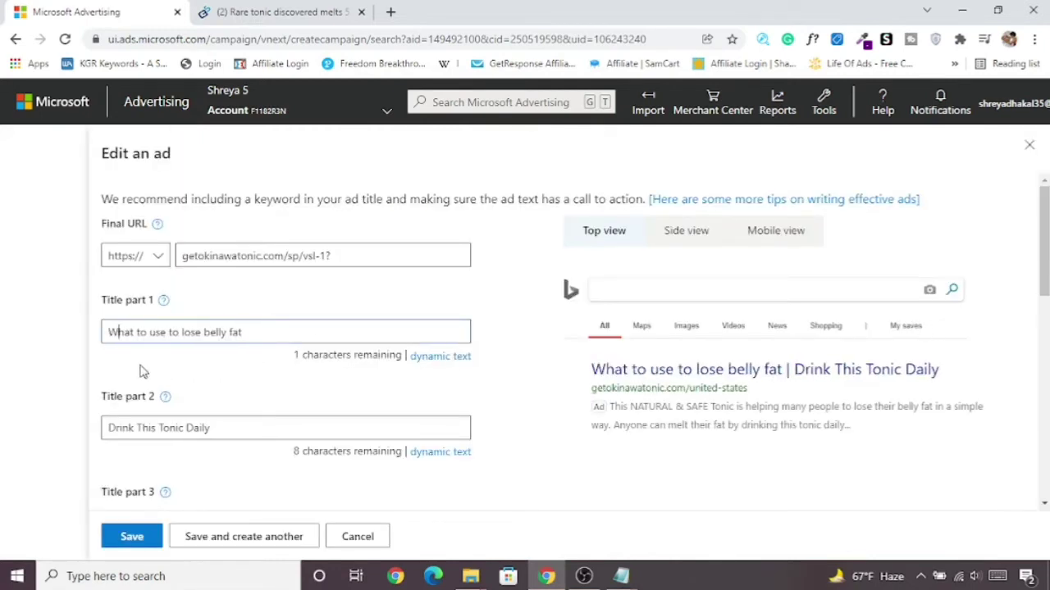
key("BackSpace")
type("T")
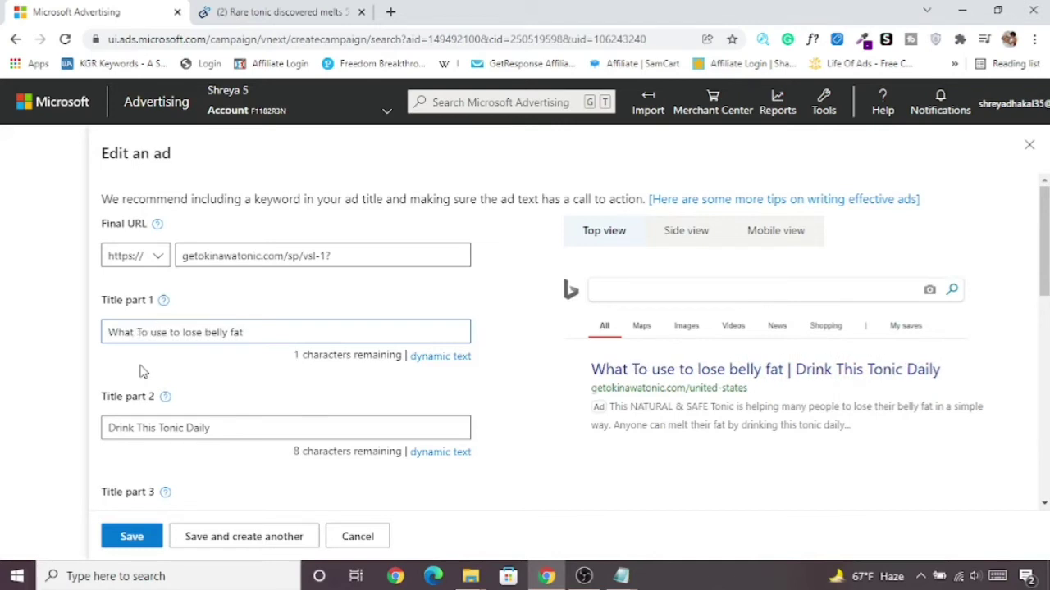
key("BackSpace")
type("U")
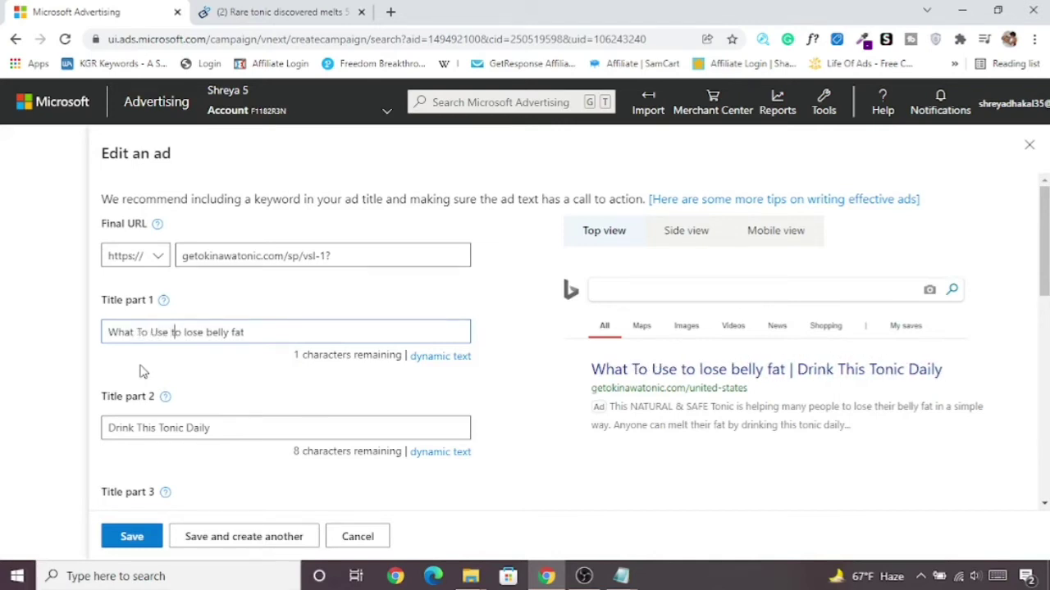
Finish capitalising to 'What To Use To Lose Belly Fat' and save the ad.
key("BackSpace")
type("T")
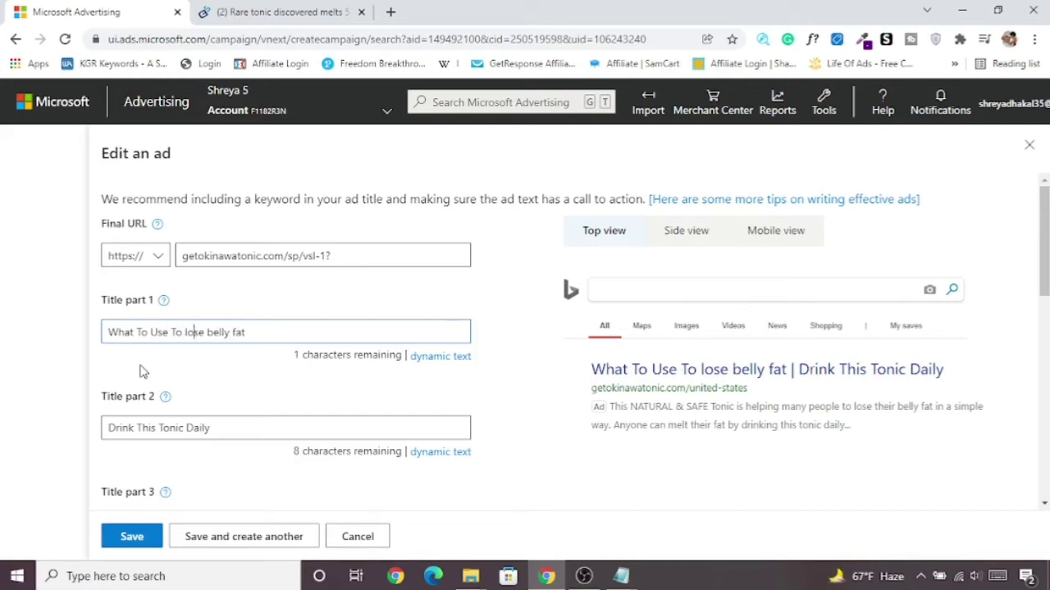
key("BackSpace")
type("L")
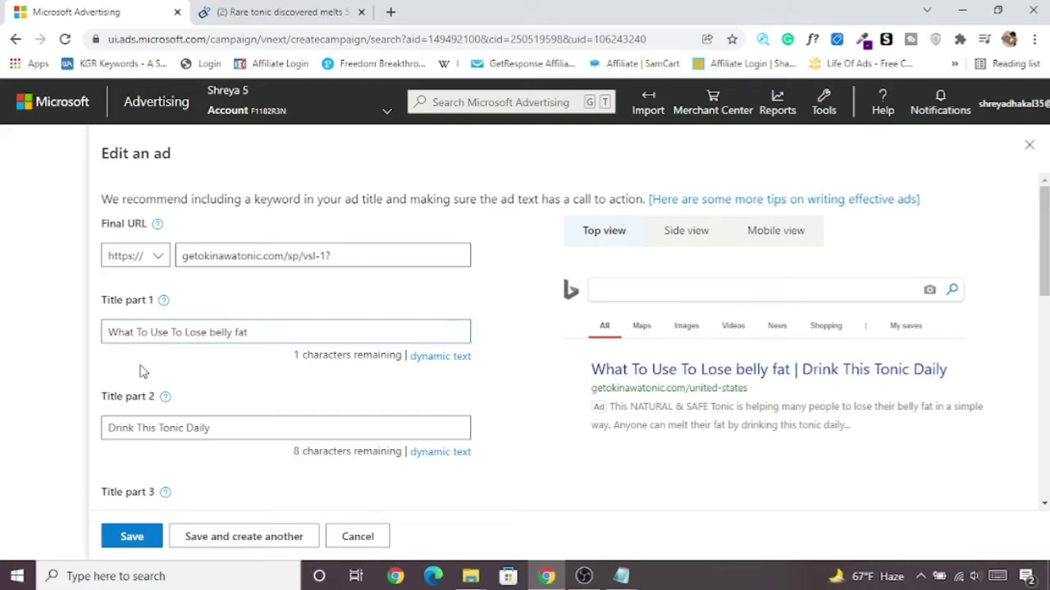
key("BackSpace")
type("B")
key("Right")
key("Right")
key("Right")
key("BackSpace")
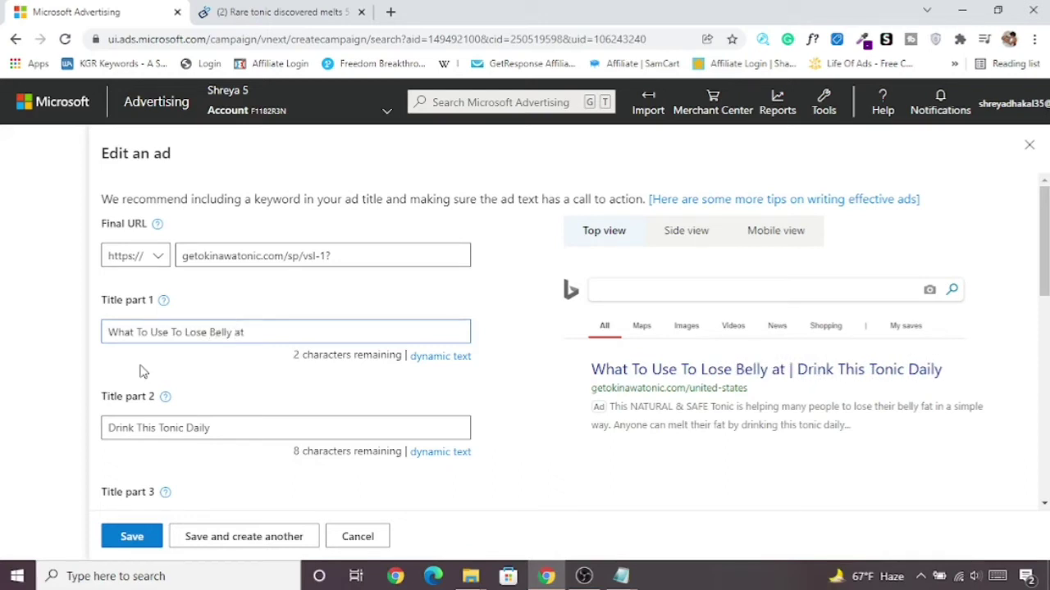
type("F")
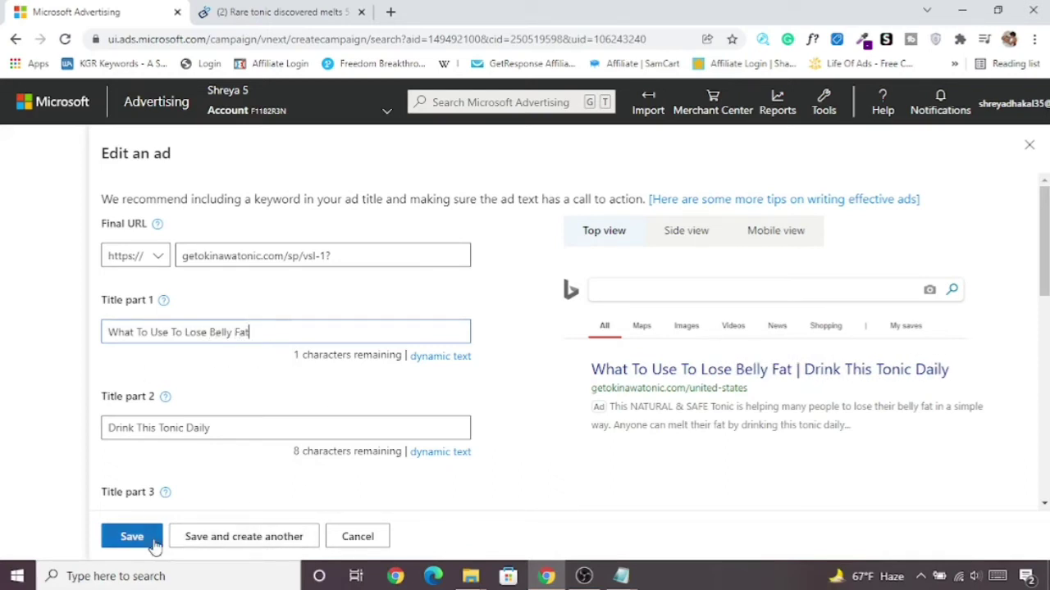
left_click(154, 541)
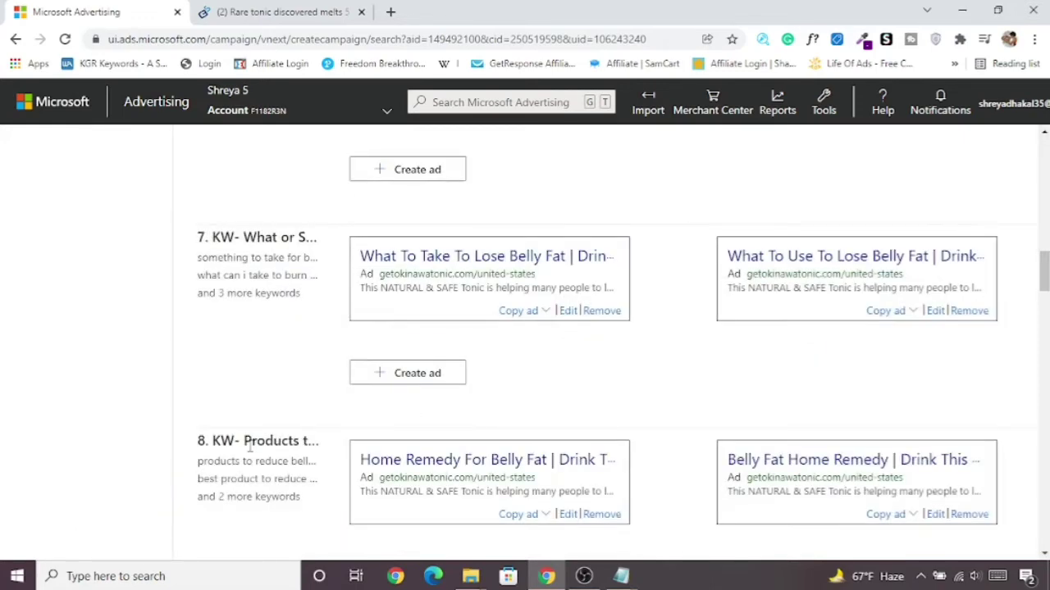
Google 'small to capital text online' in a new tab, open Convert Case, then return to the ads tab.
scroll(250, 446, "down", 1)
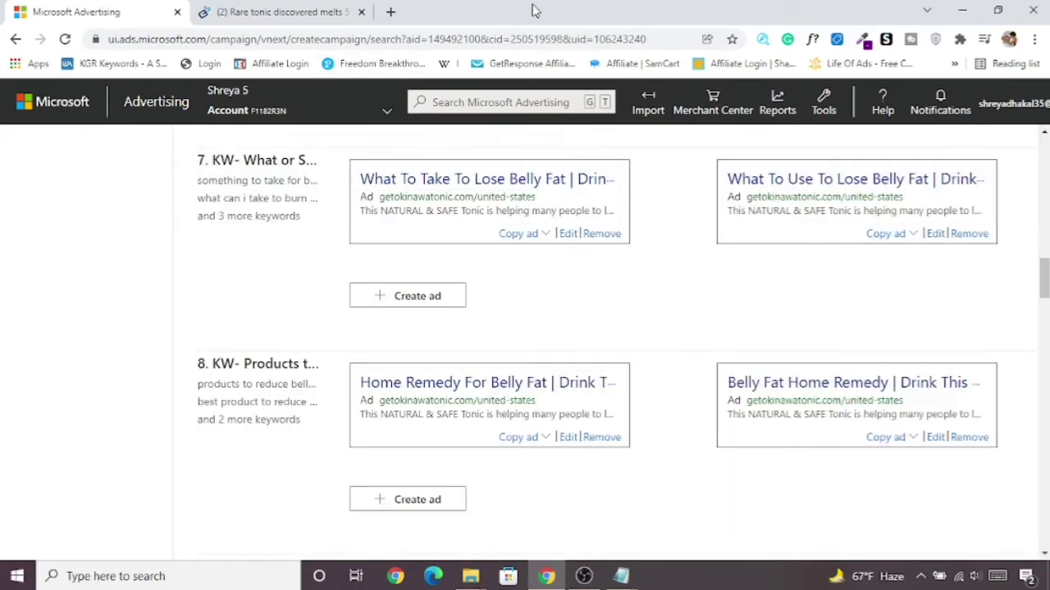
left_click(392, 13)
type("small to")
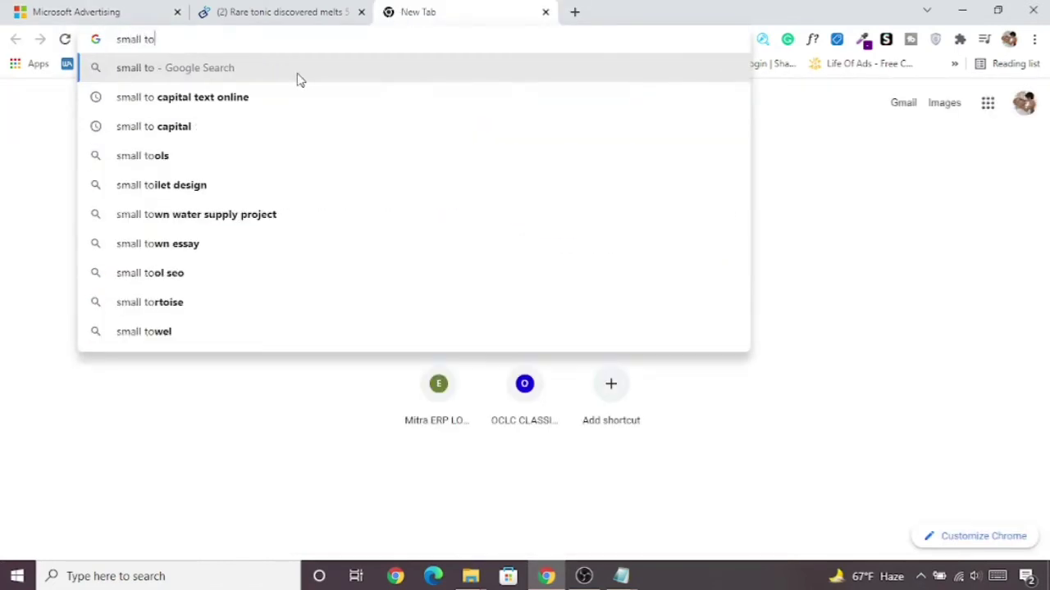
left_click(271, 97)
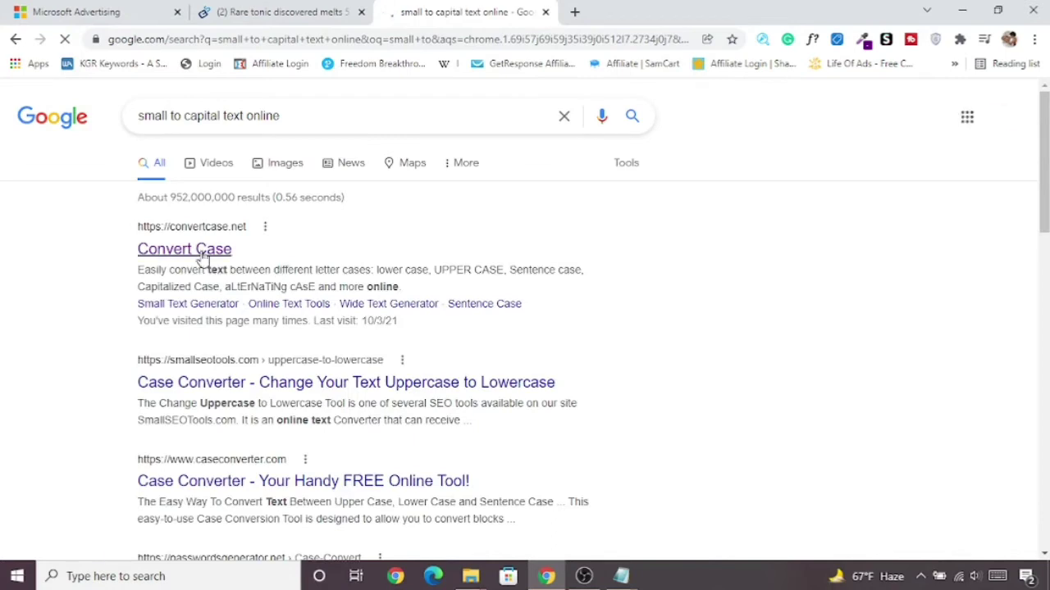
left_click(205, 251)
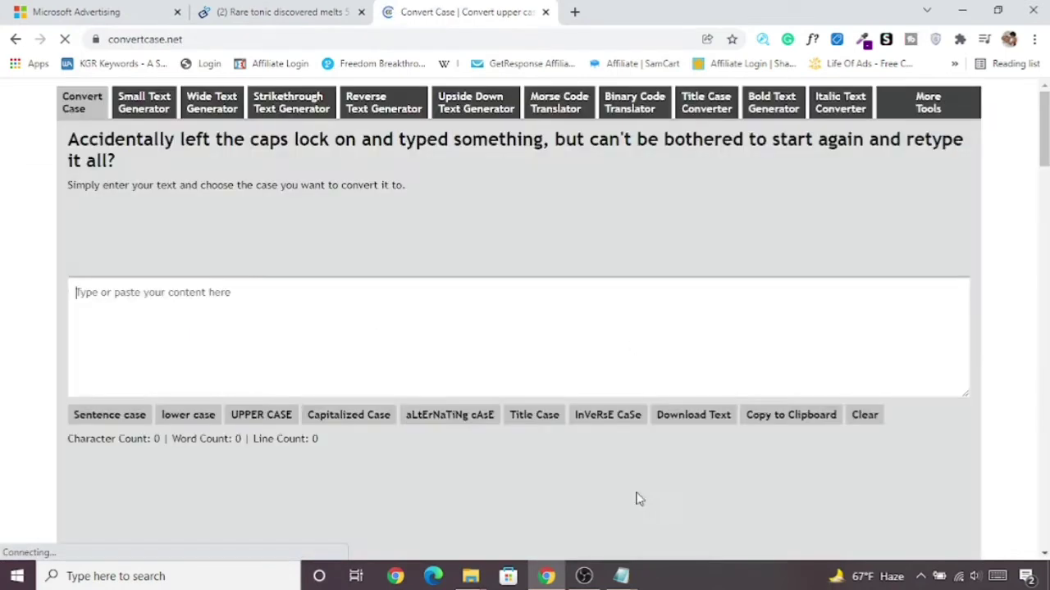
left_click(549, 570)
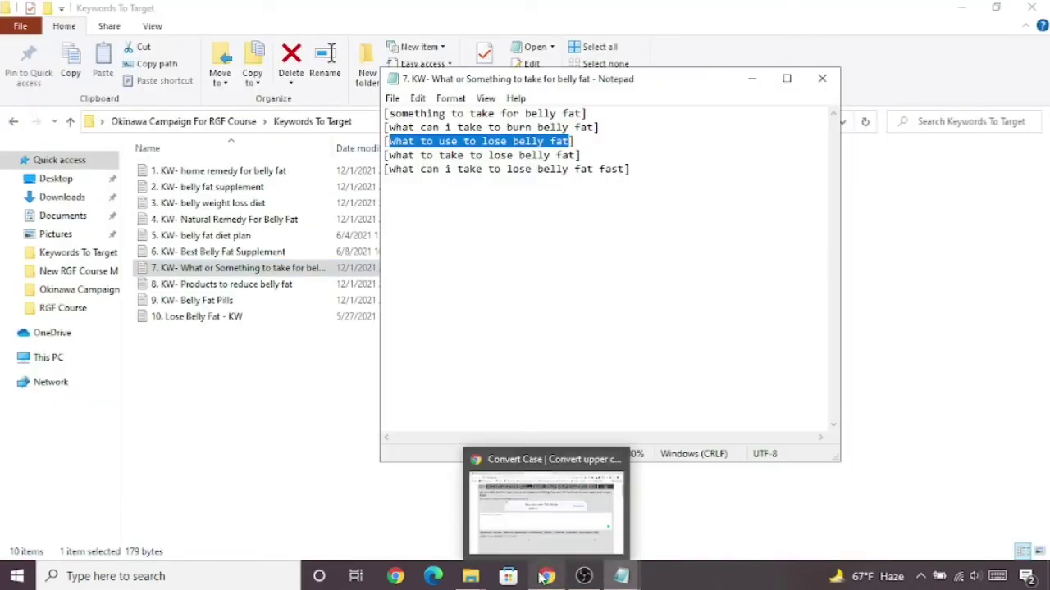
left_click(545, 572)
left_click(109, 11)
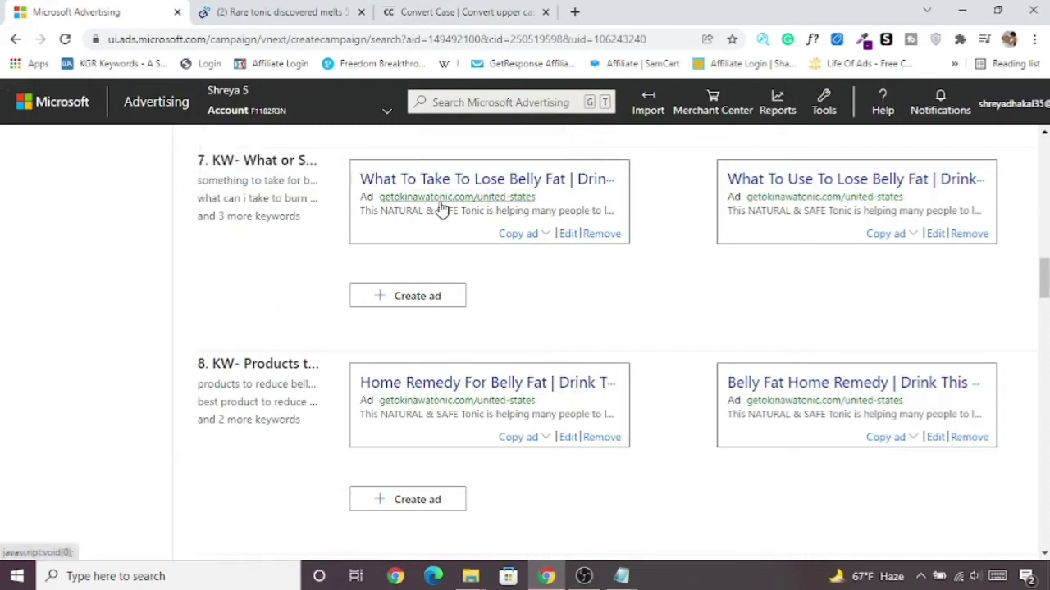
Convert group 8's keyword 'best product to reduce belly fat' to Capitalized Case in Convert Case.
scroll(276, 399, "down", 1)
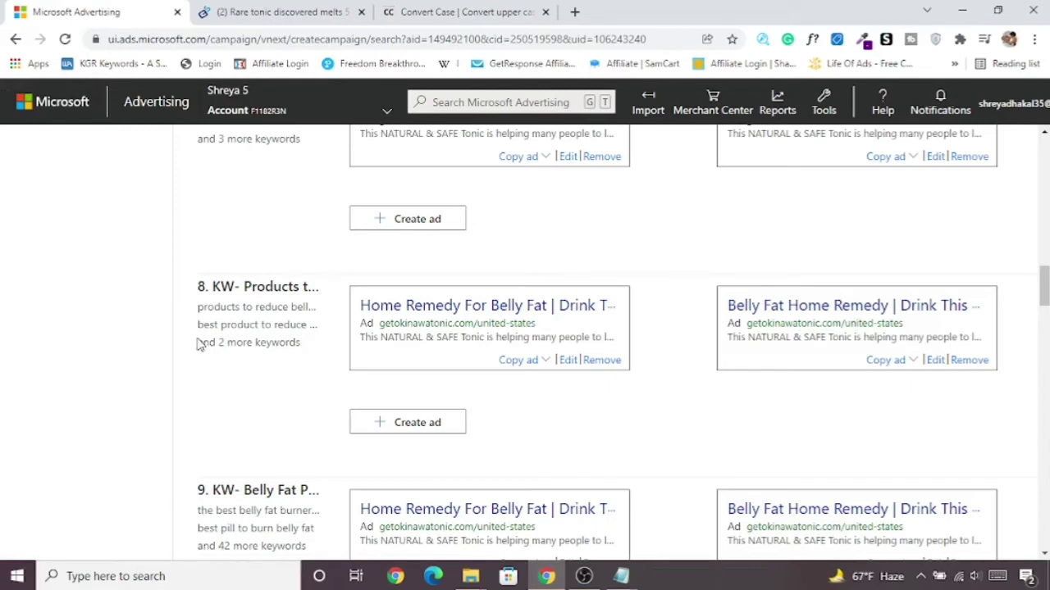
left_click_drag(198, 326, 325, 333)
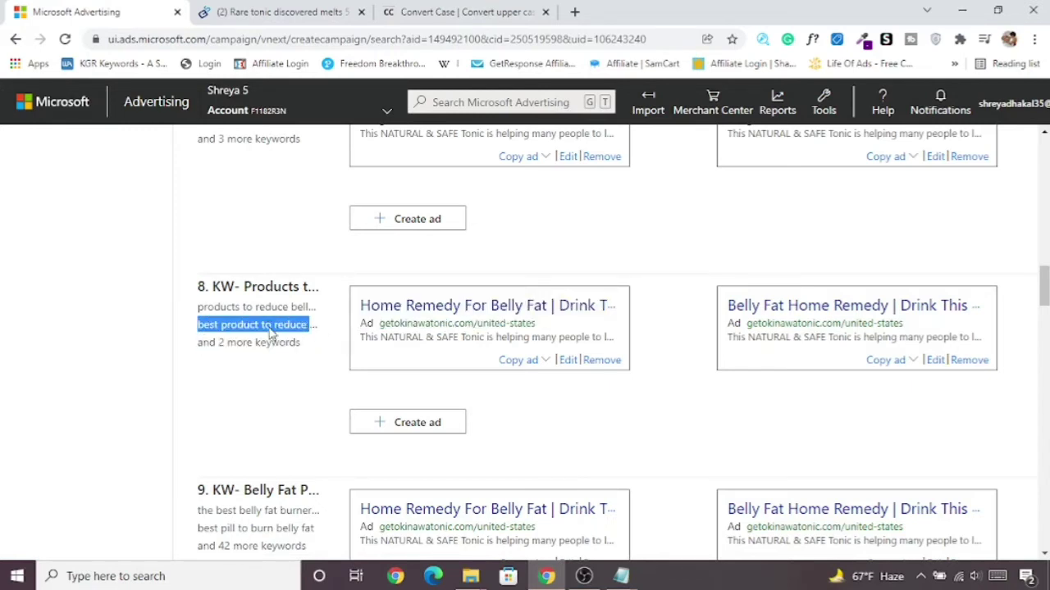
right_click(267, 328)
left_click(294, 341)
left_click(467, 11)
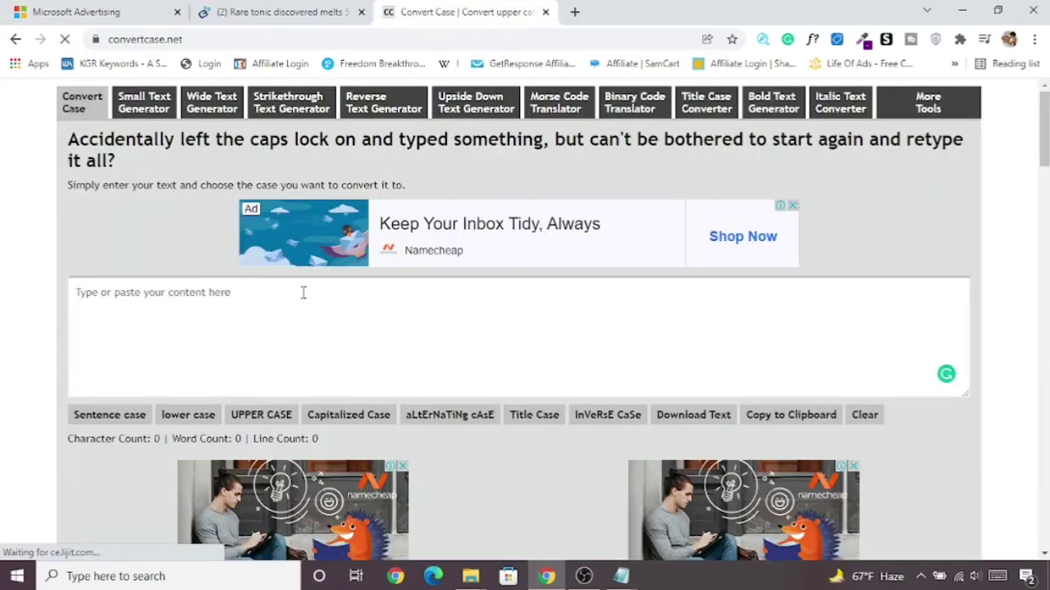
left_click(303, 292)
key("ctrl+v")
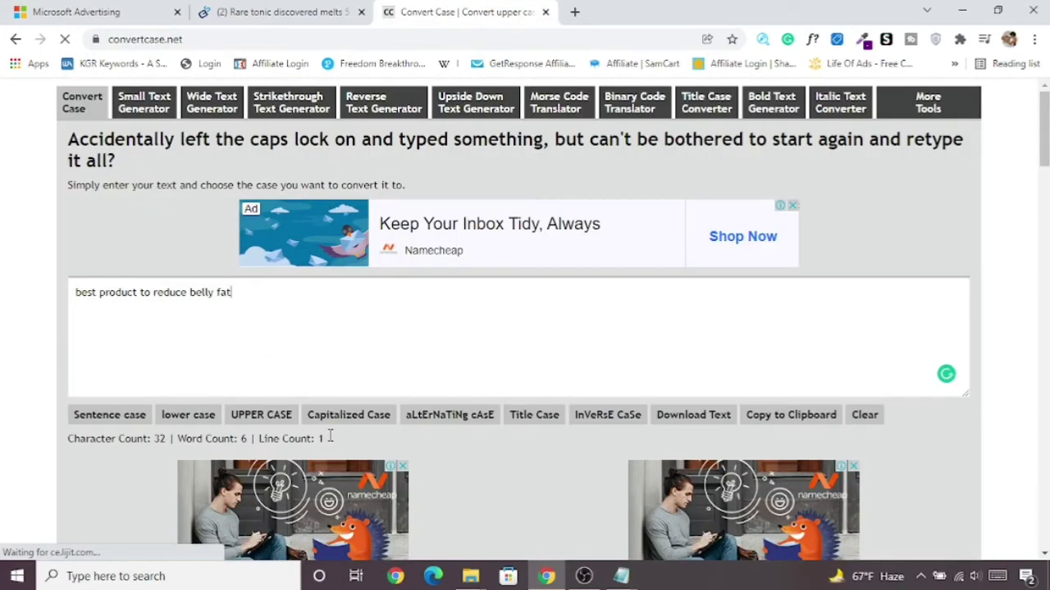
left_click(328, 415)
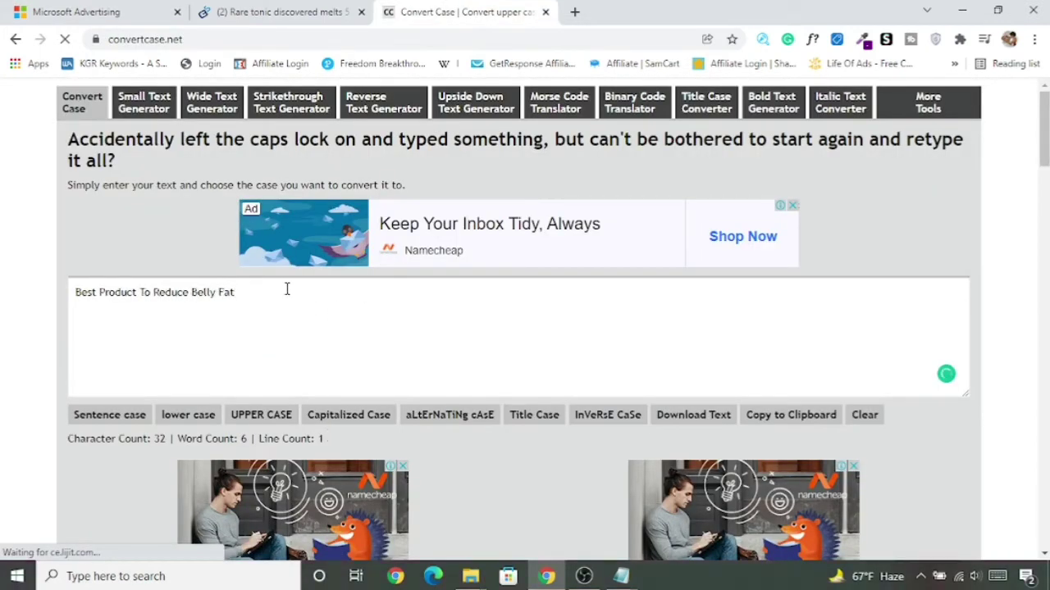
key("ctrl+1")
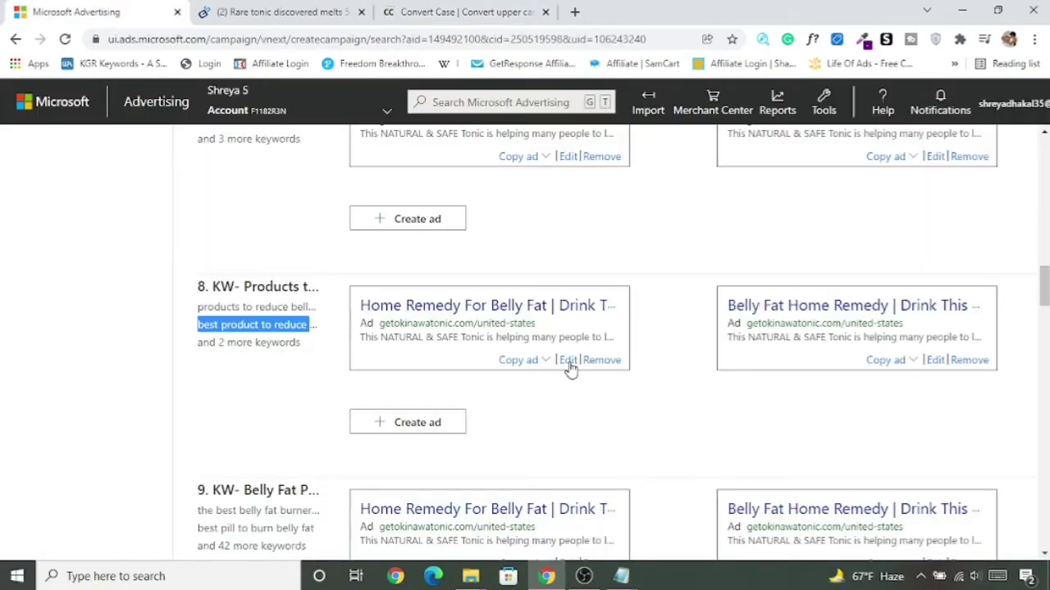
left_click(569, 363)
Set group 8's first ad headline to '#1 Product To Reduce Belly Fat' and save it.
left_click(272, 332)
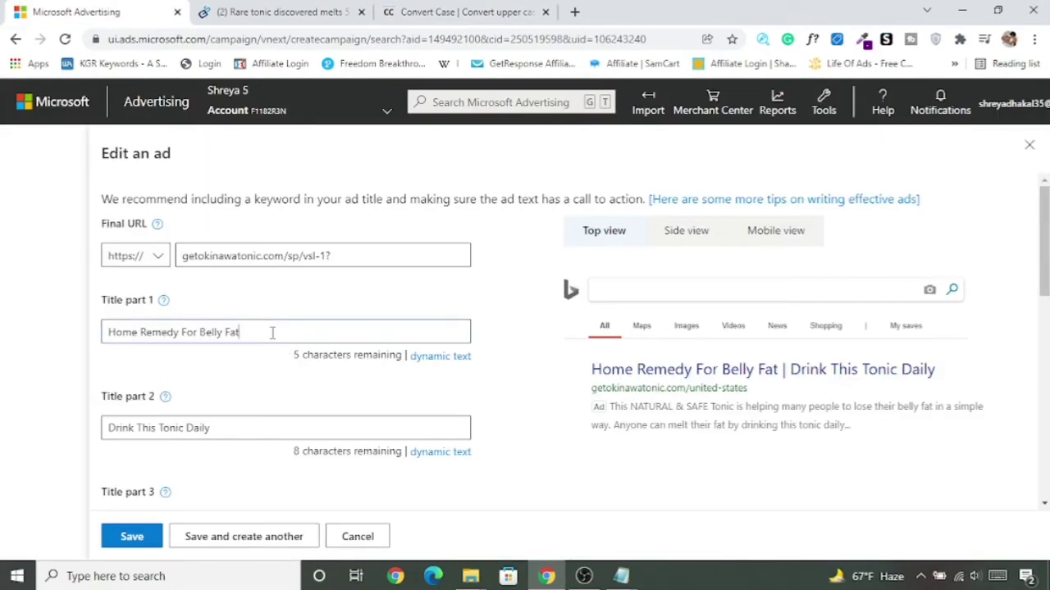
key("ctrl+a")
key("ctrl+v")
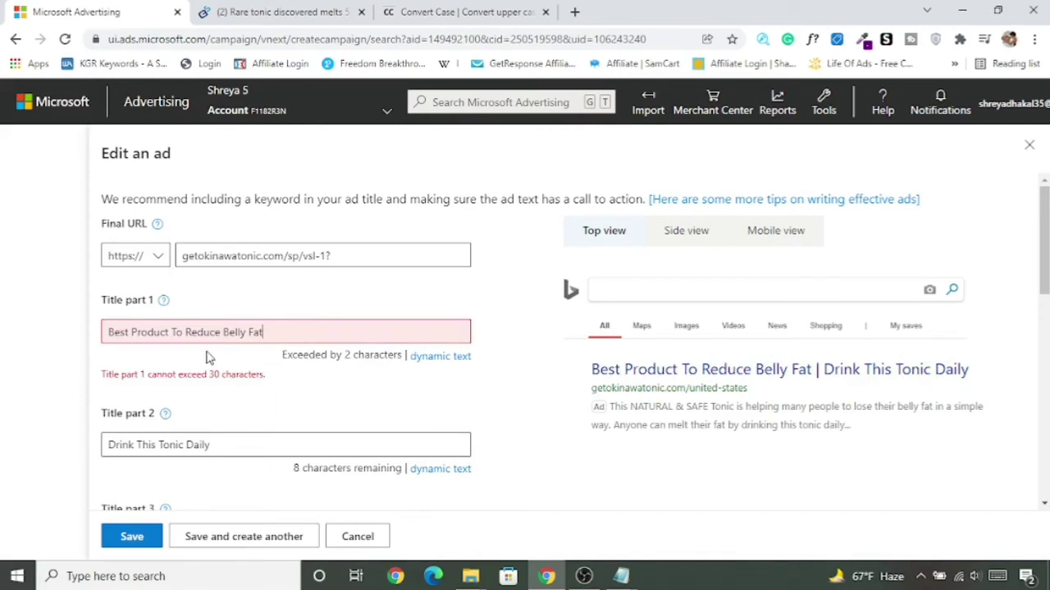
left_click_drag(129, 333, 70, 337)
type("1")
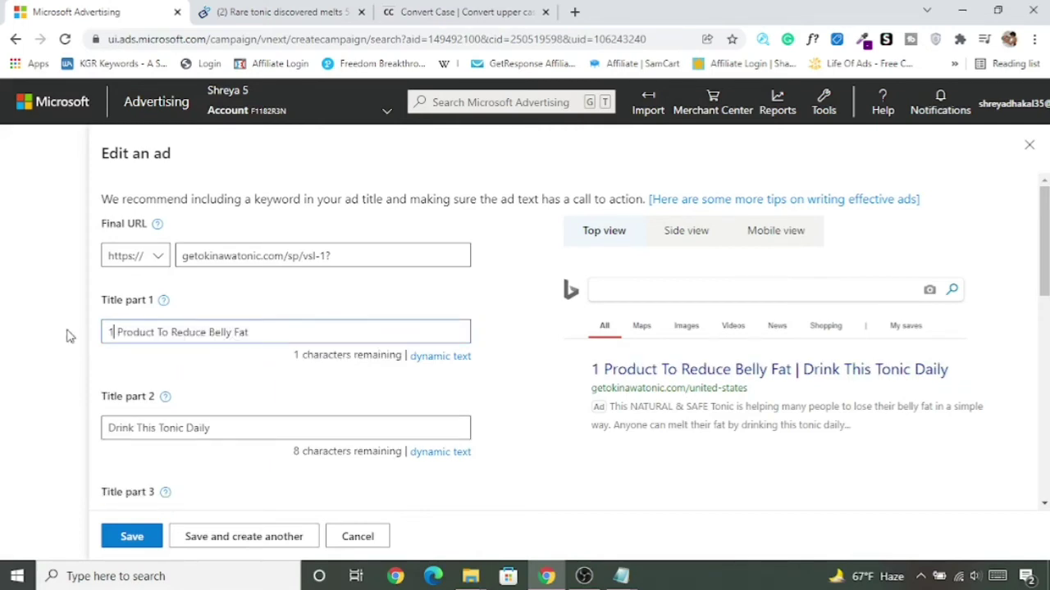
type("#")
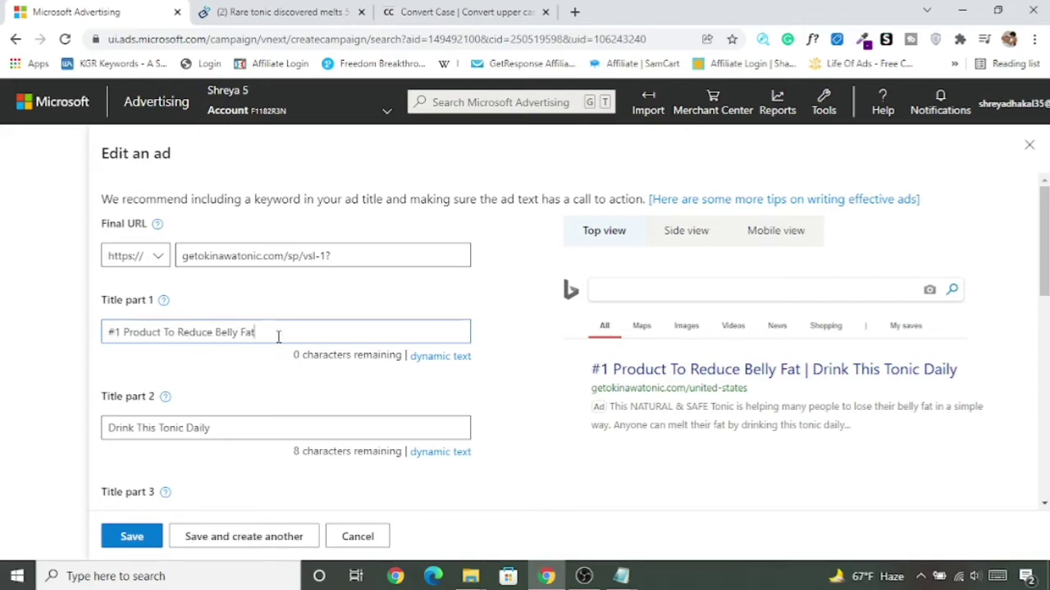
key("ctrl+a")
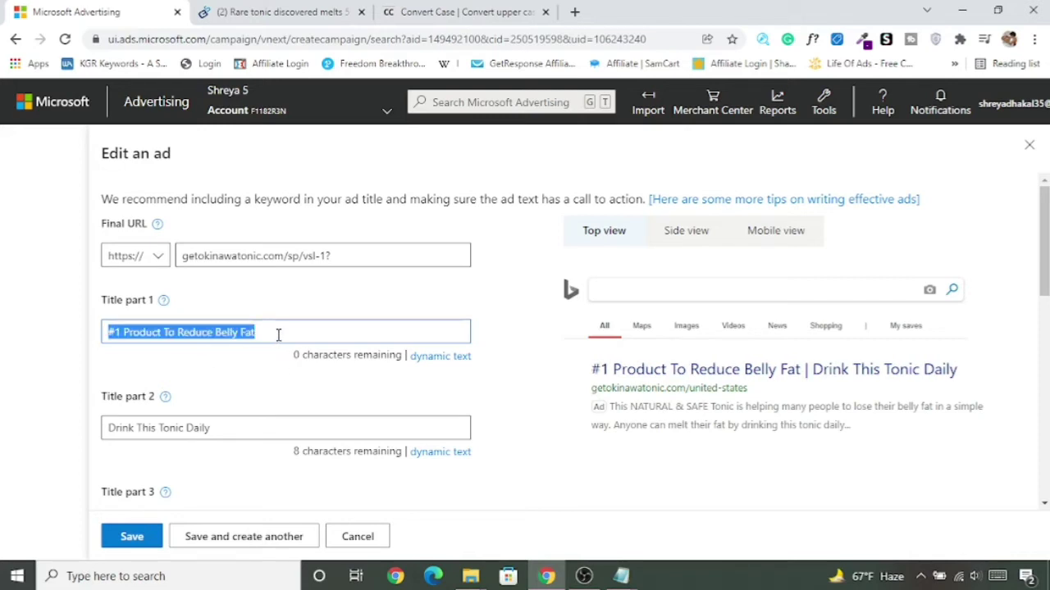
left_click(504, 383)
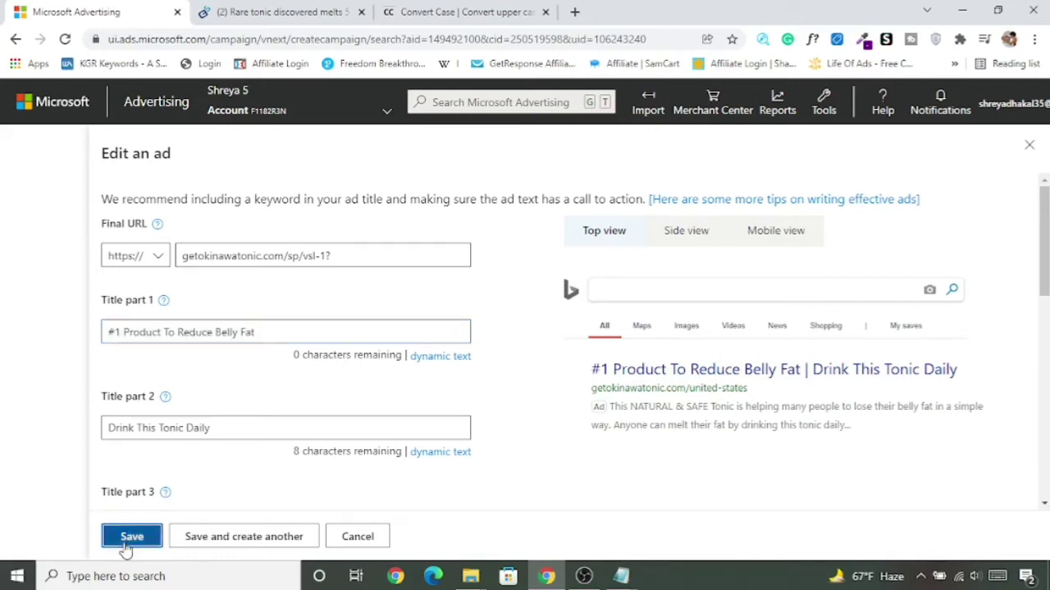
left_click(129, 541)
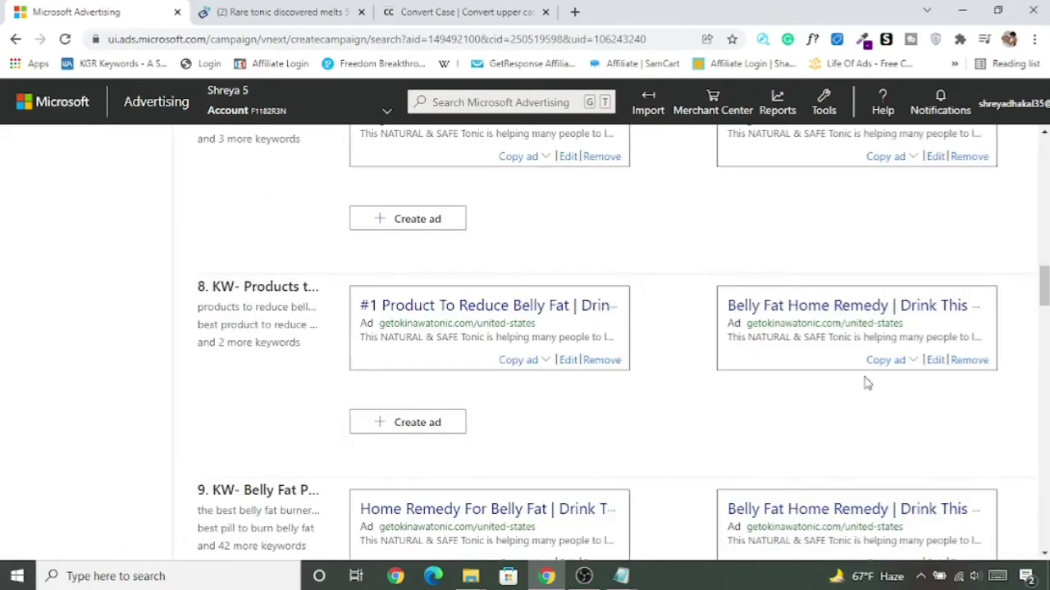
left_click(932, 360)
Retitle group 8's second ad from 'Belly Fat Home Remedy' to 'Best Product To Burn Belly Fat' and save it.
left_click(269, 330)
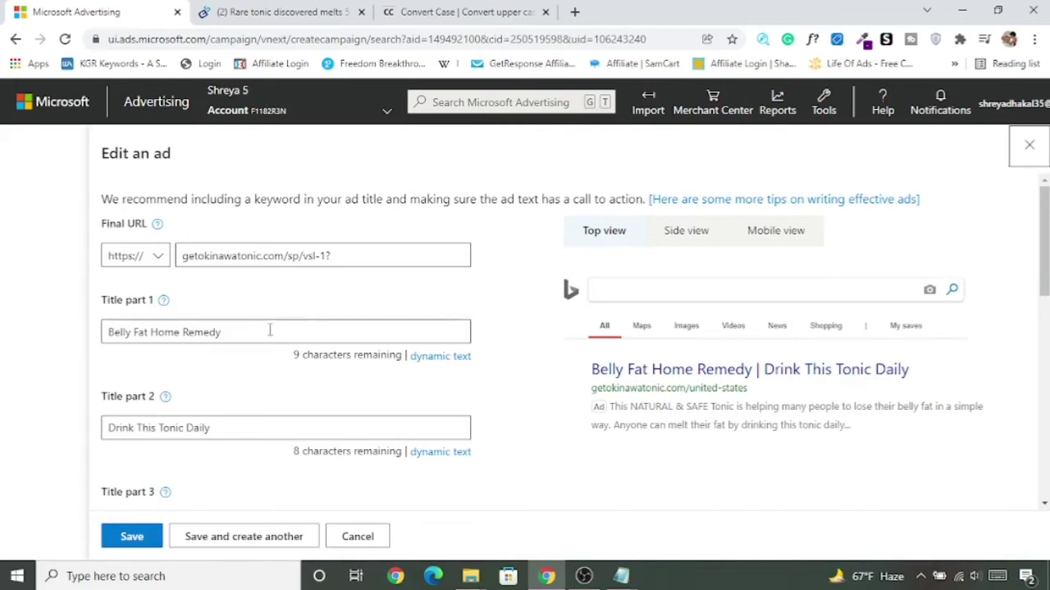
key("ctrl+a")
key("ctrl+v")
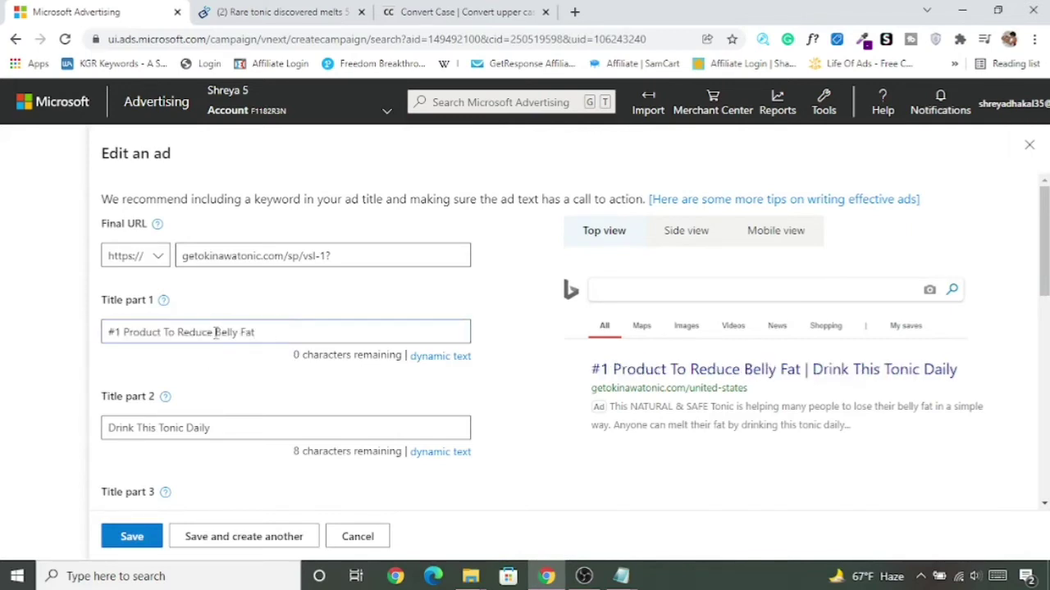
left_click_drag(215, 332, 175, 338)
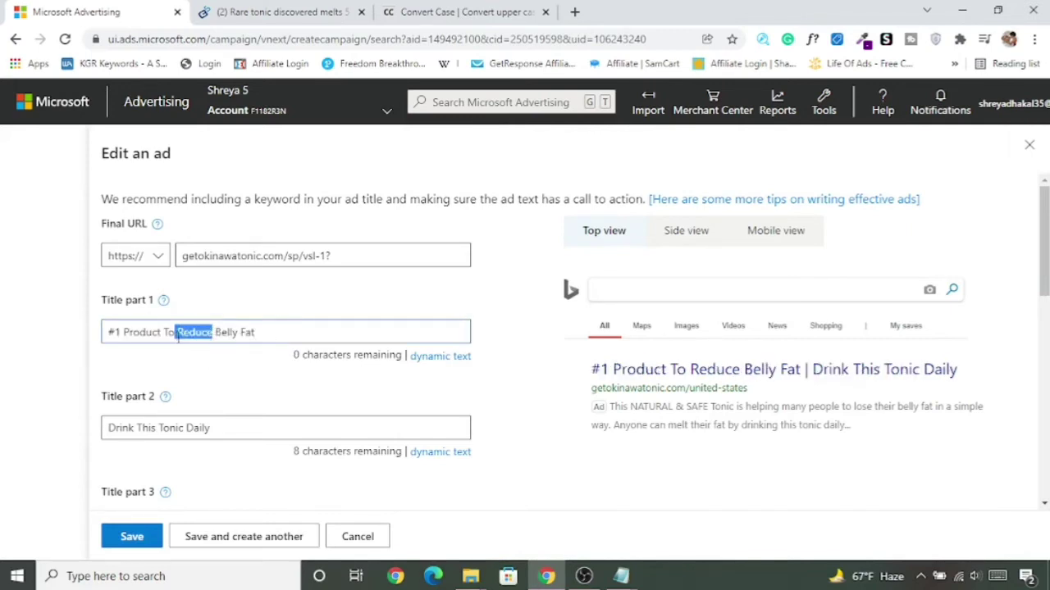
key("BackSpace")
type("Burn")
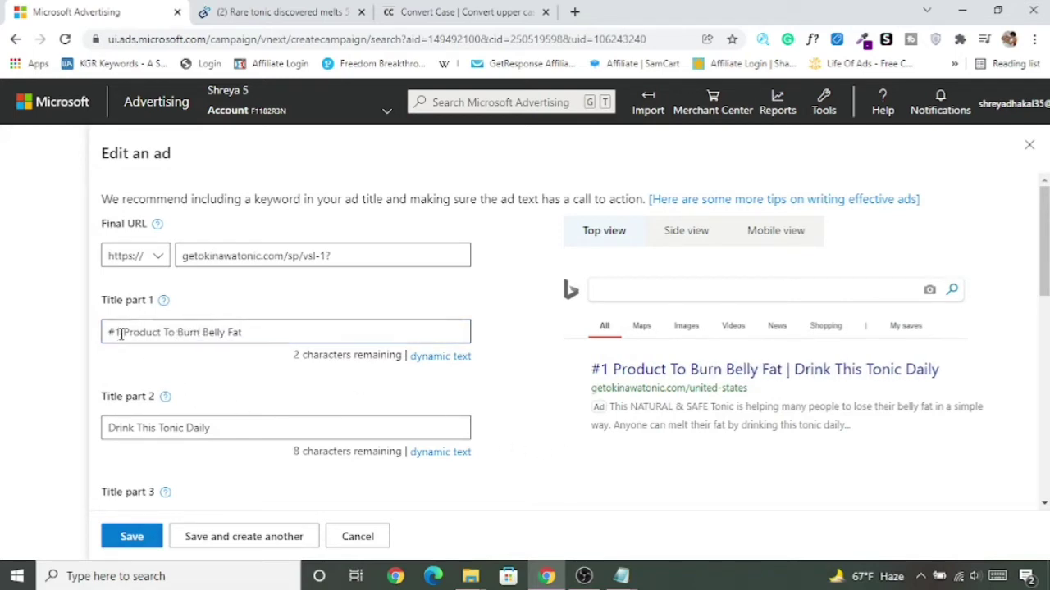
left_click_drag(121, 332, 89, 339)
key("BackSpace")
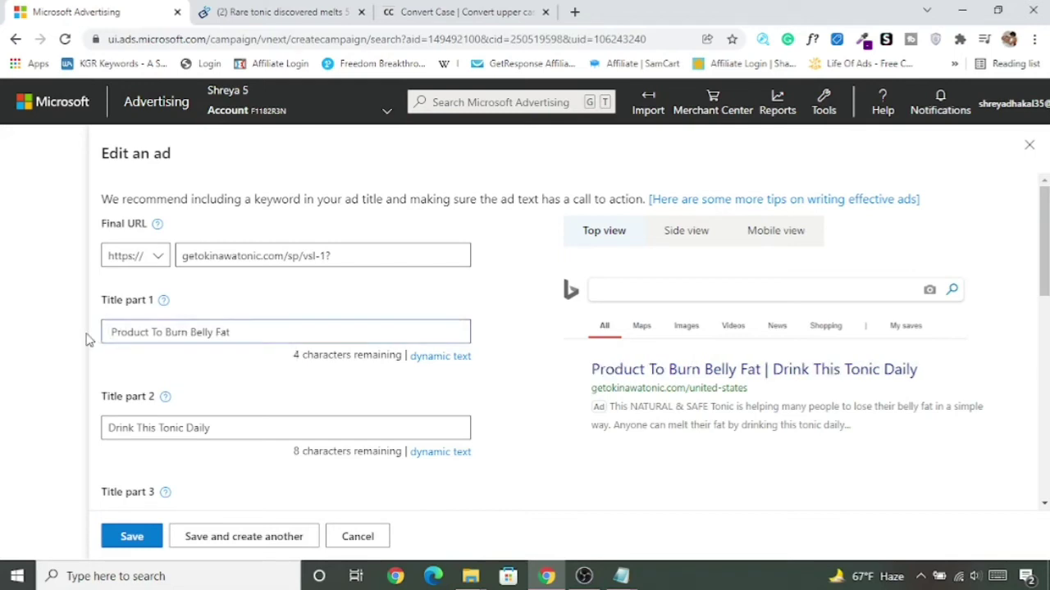
type("Best")
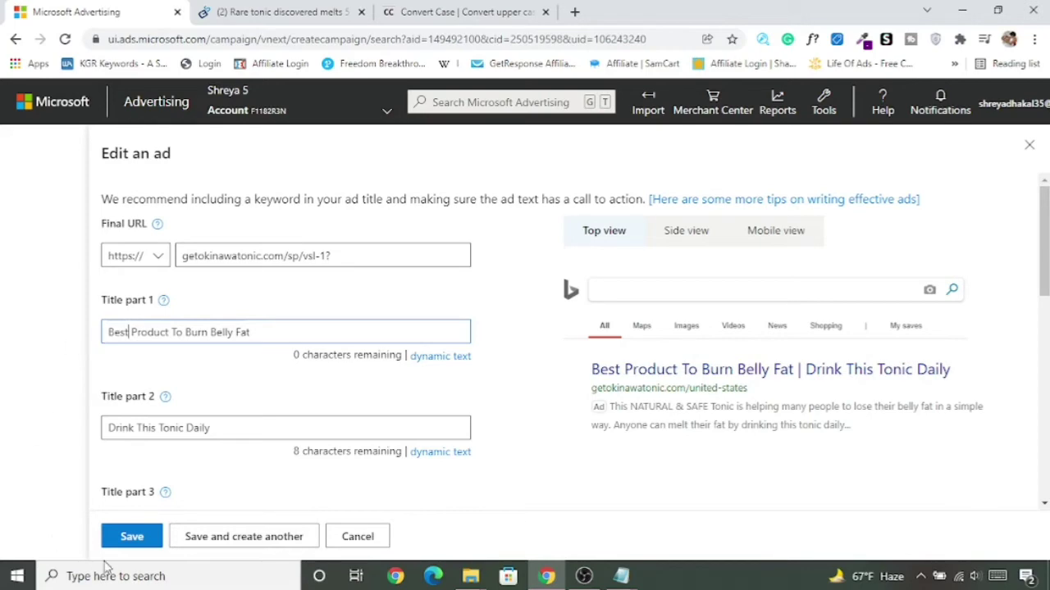
left_click(137, 539)
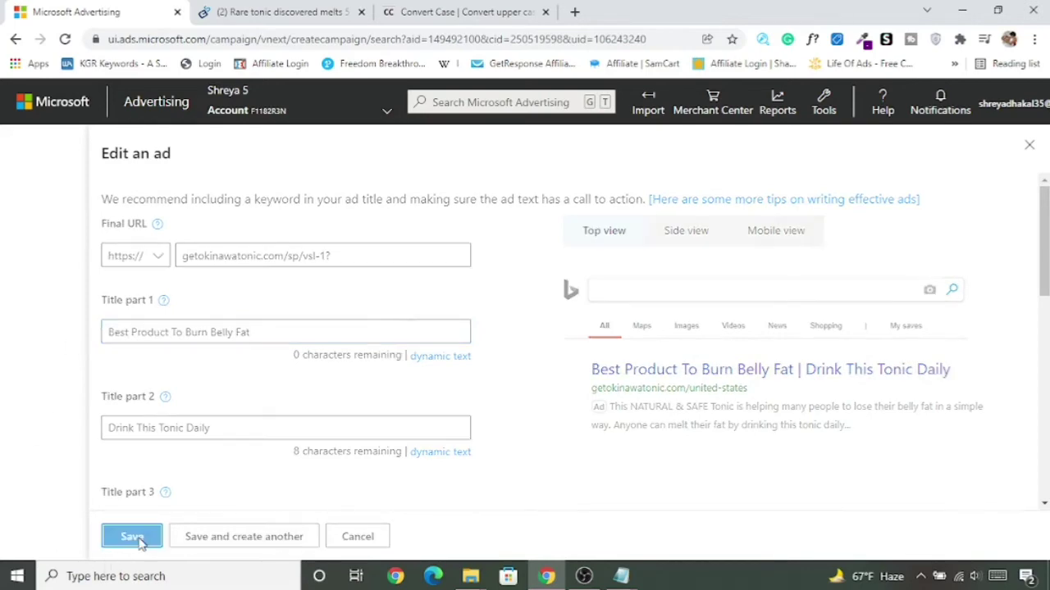
Bring the Keywords To Target folder back to the front.
scroll(347, 439, "down", 2)
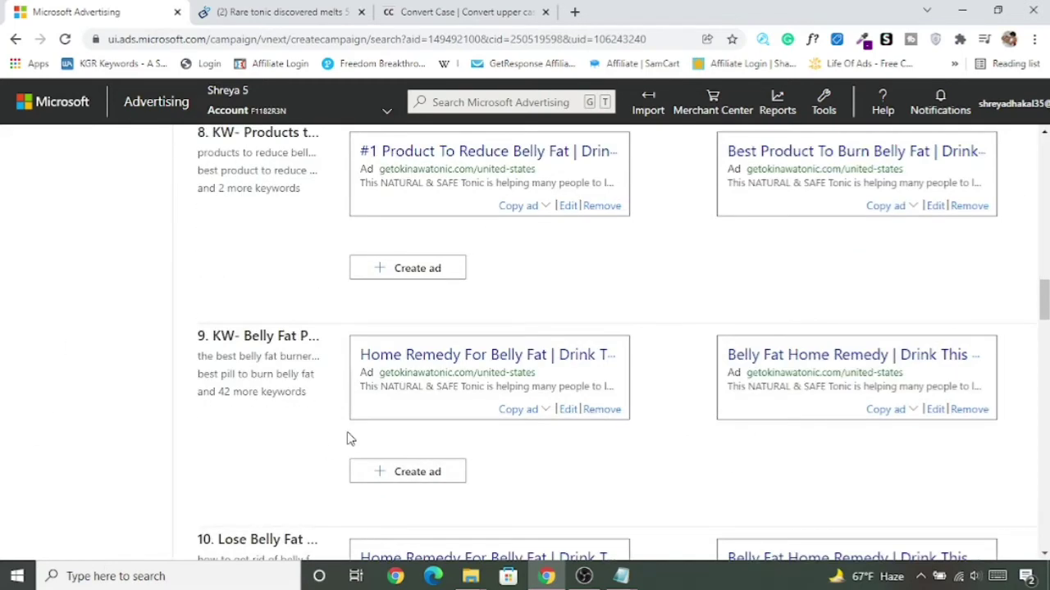
scroll(347, 439, "down", 1)
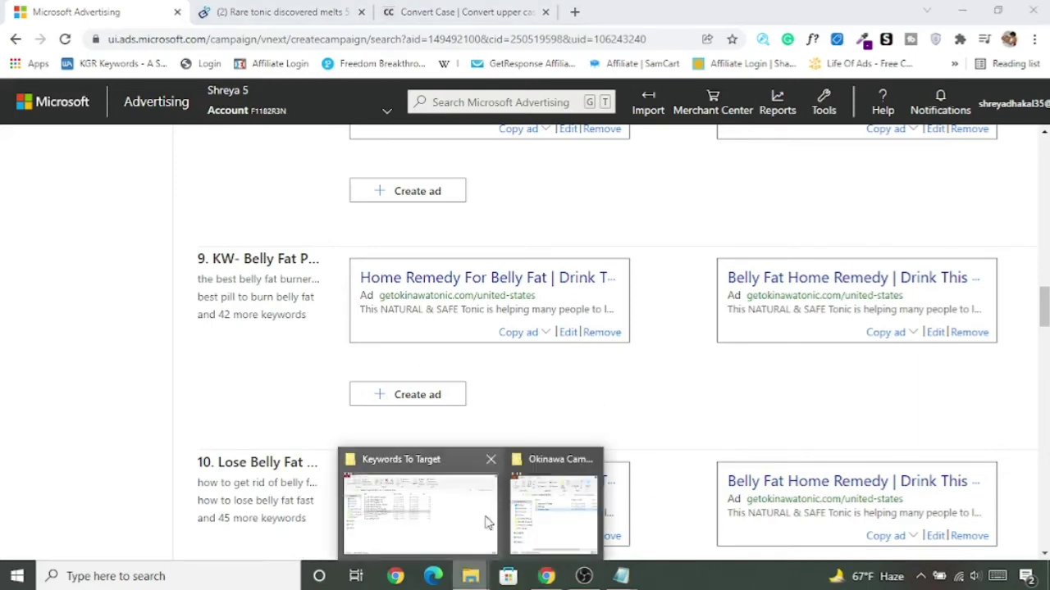
mouse_move(470, 576)
left_click(456, 526)
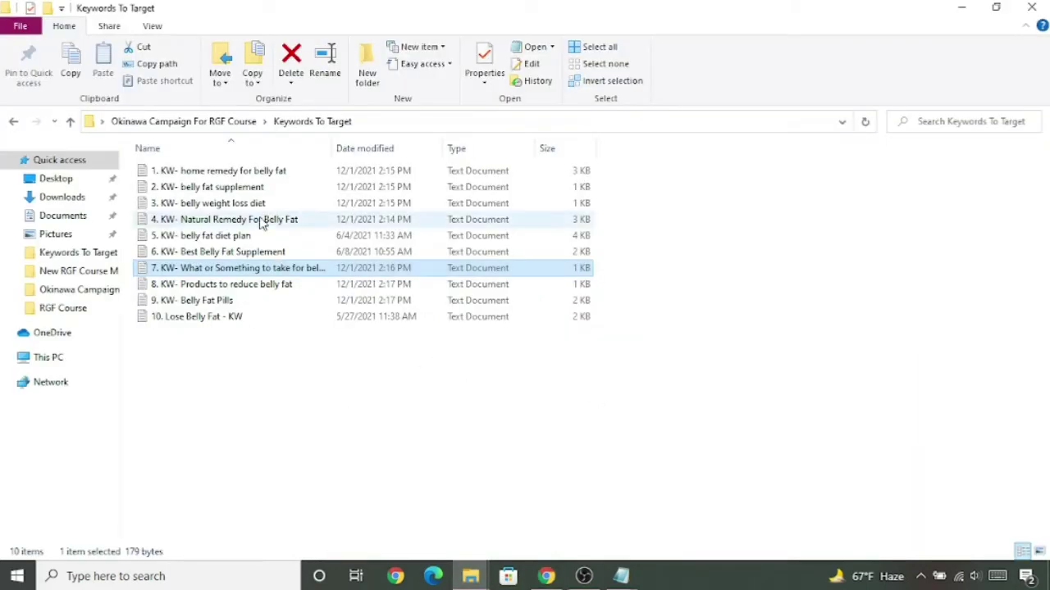
Open the '9. KW- Belly Fat Pills' keyword file and copy the phrase 'belly fat pills'.
double_click(245, 302)
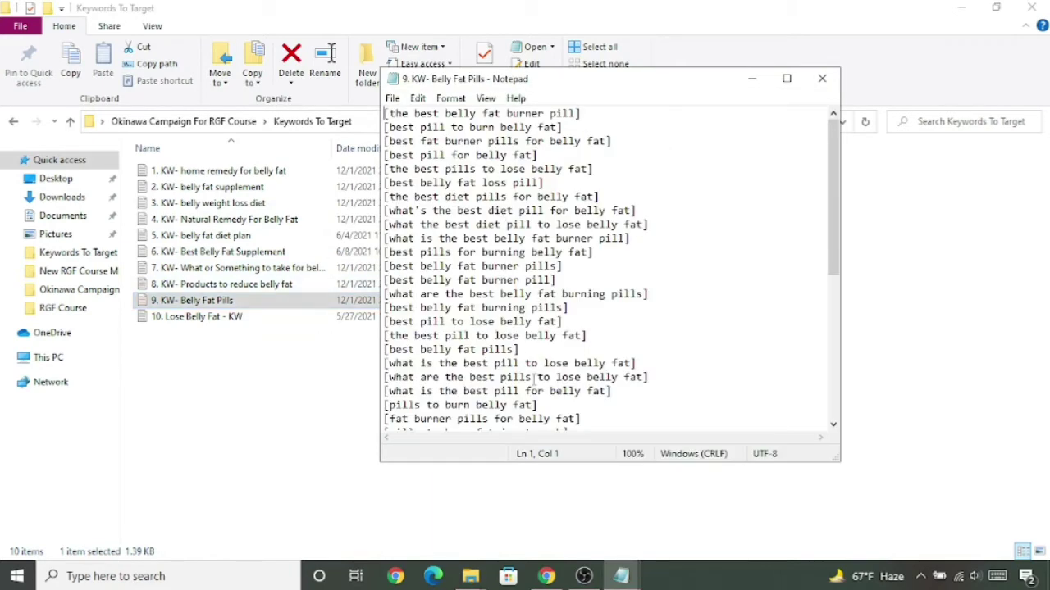
scroll(534, 379, "down", 1)
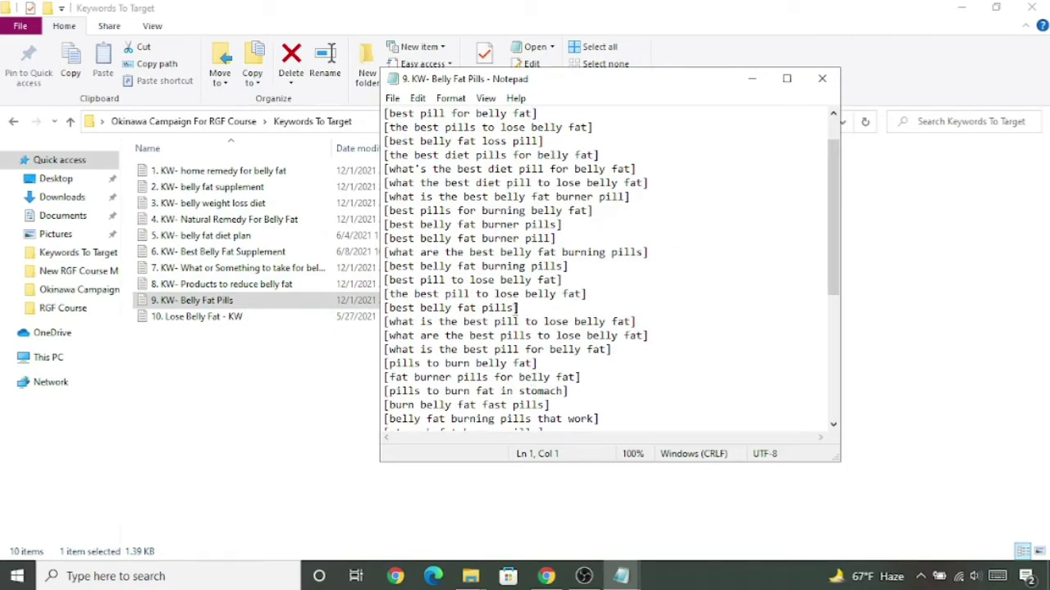
left_click_drag(516, 308, 421, 312)
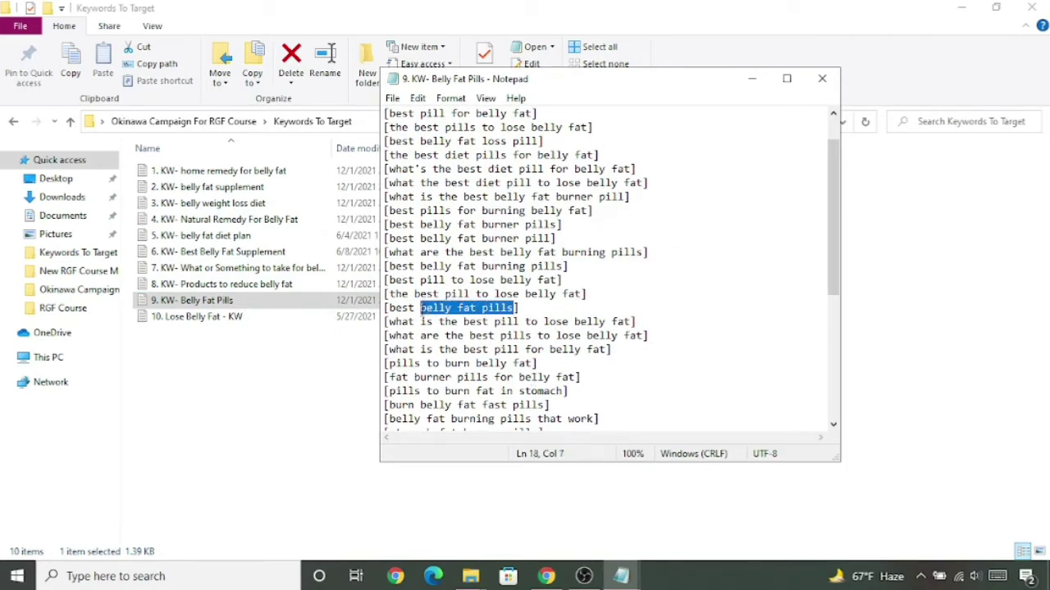
right_click(449, 312)
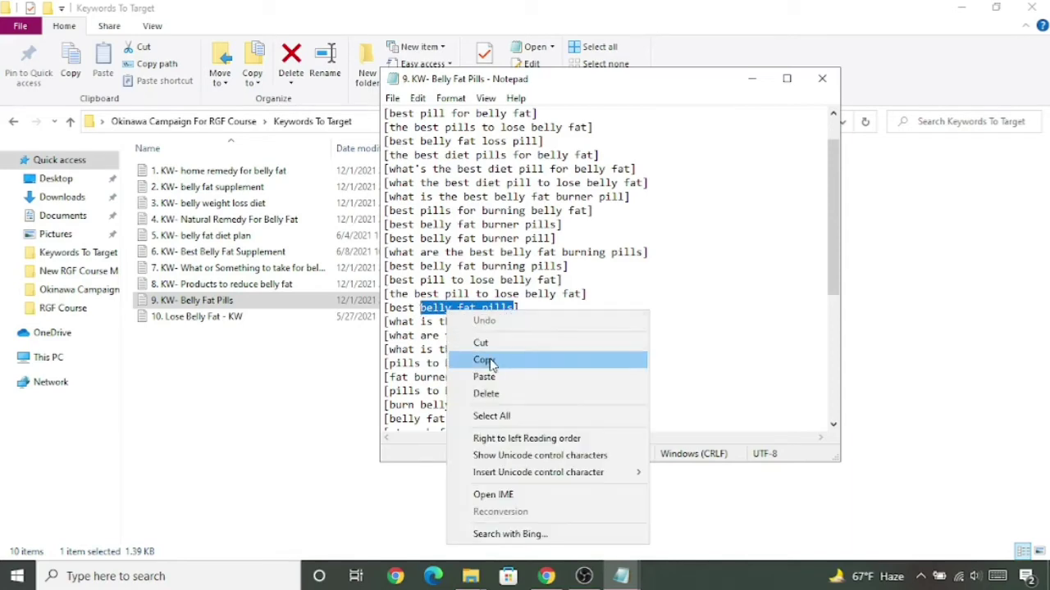
left_click(485, 359)
left_click(548, 577)
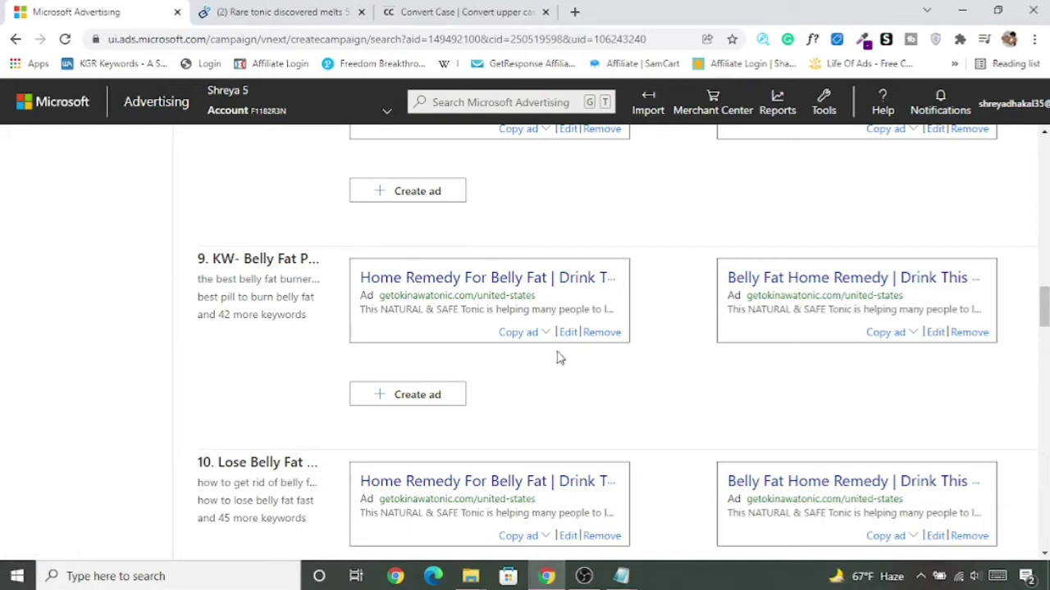
In Convert Case, capitalize 'belly fat pills' and append 'Alternative' to make 'Belly Fat Pills Alternative'.
left_click(468, 11)
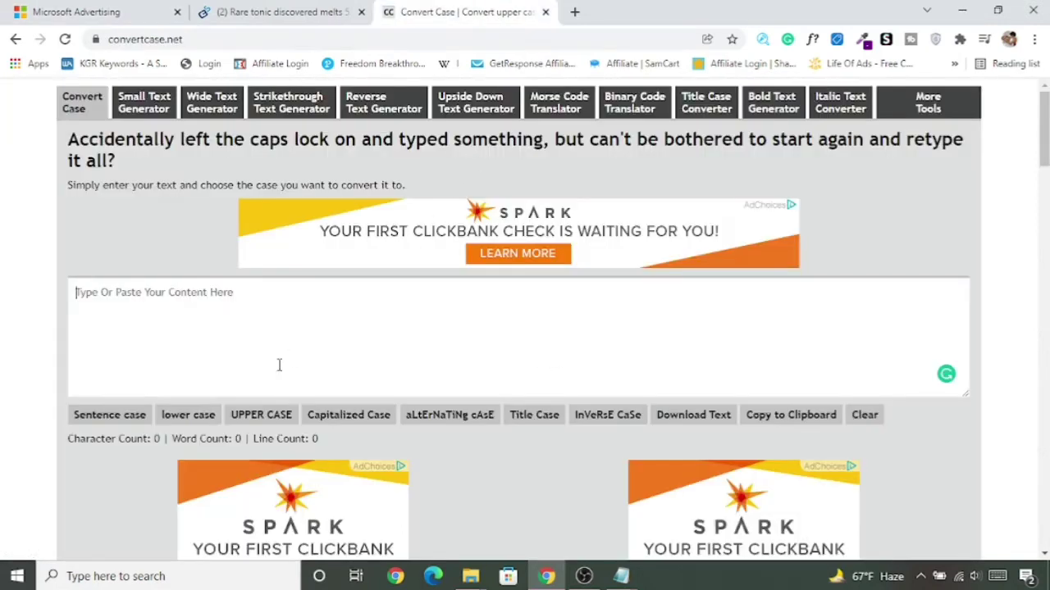
key("ctrl+v")
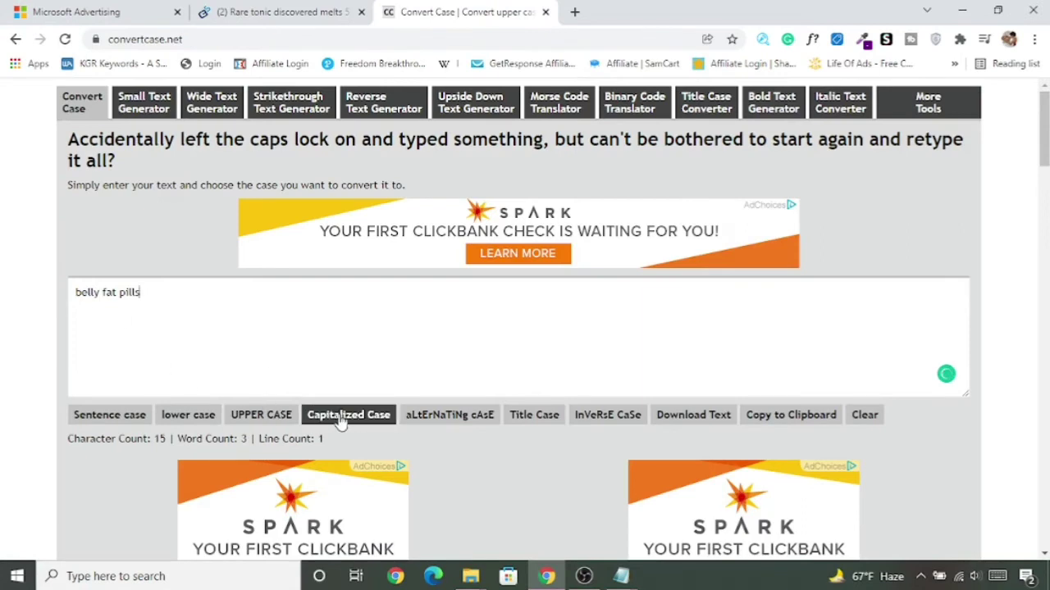
left_click(346, 416)
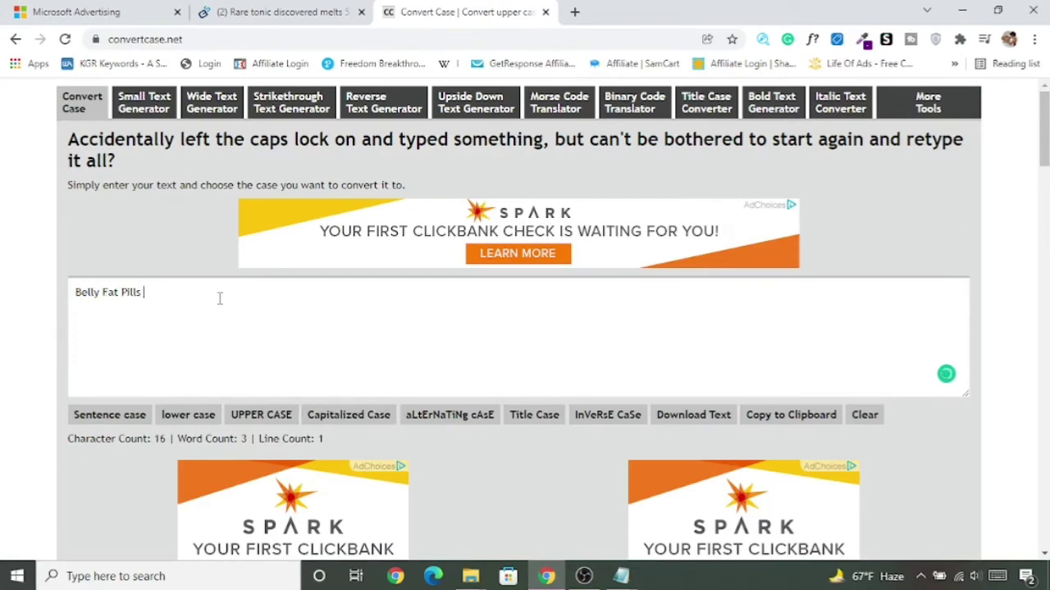
type("Alternative")
key("ctrl+a")
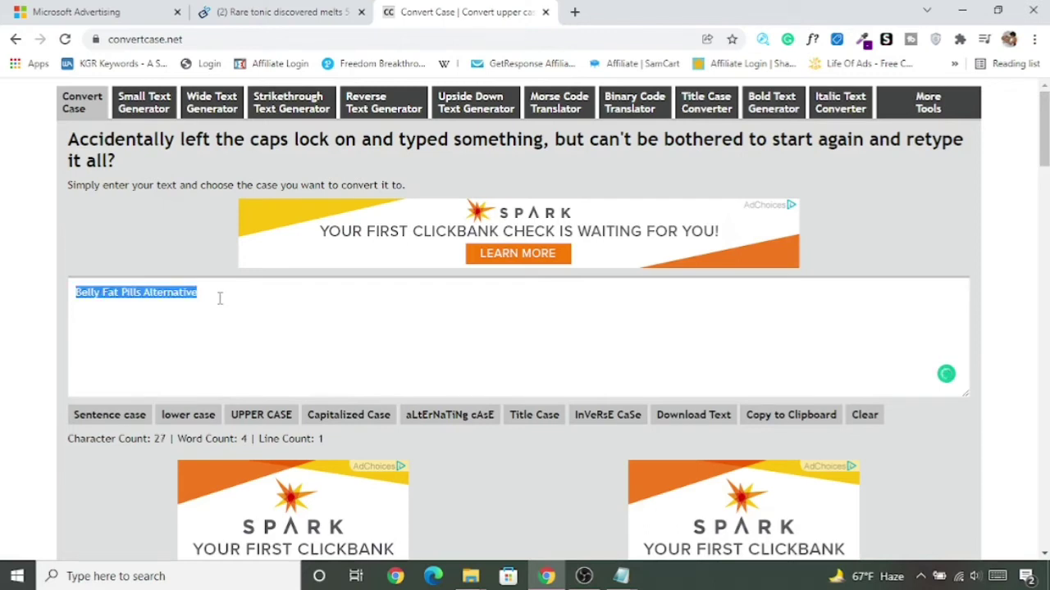
left_click(66, 12)
Set group 9's first ad title to 'Belly Fat Pills Alternative' and save it.
scroll(414, 346, "down", 2)
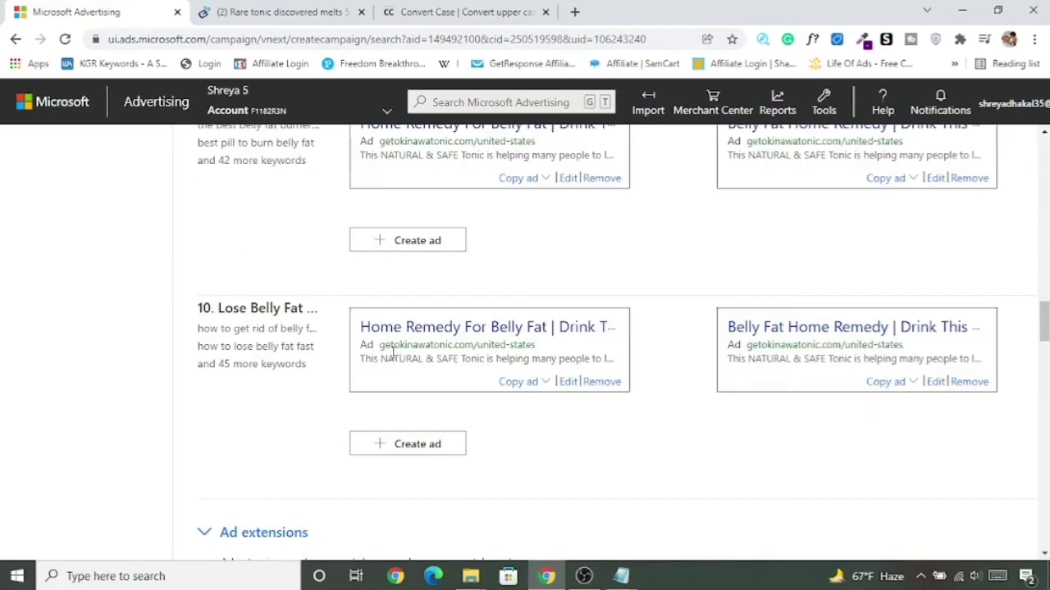
scroll(278, 343, "up", 1)
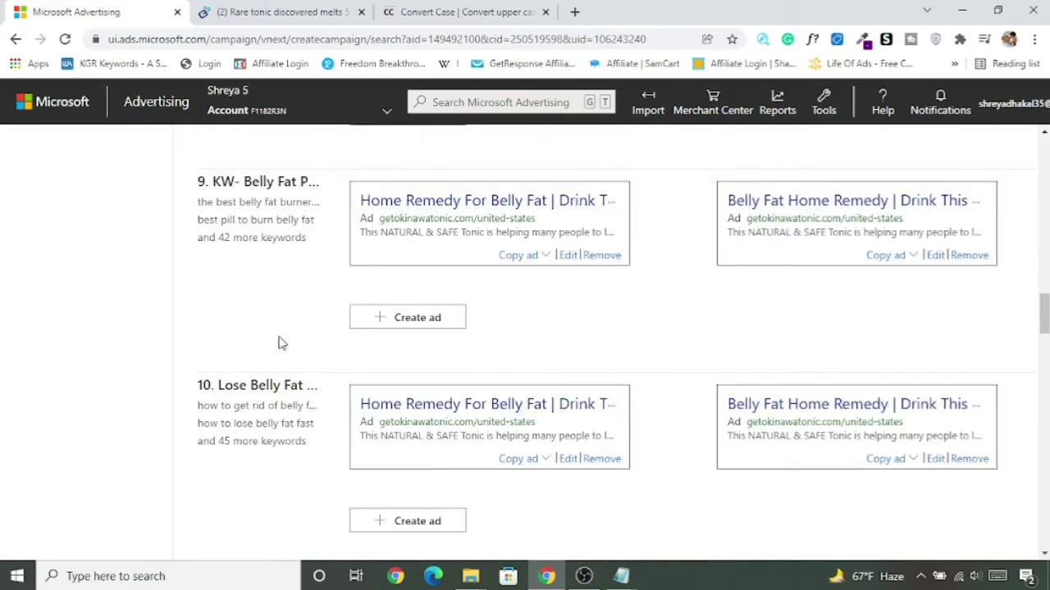
left_click(568, 255)
triple_click(261, 338)
key("ctrl+v")
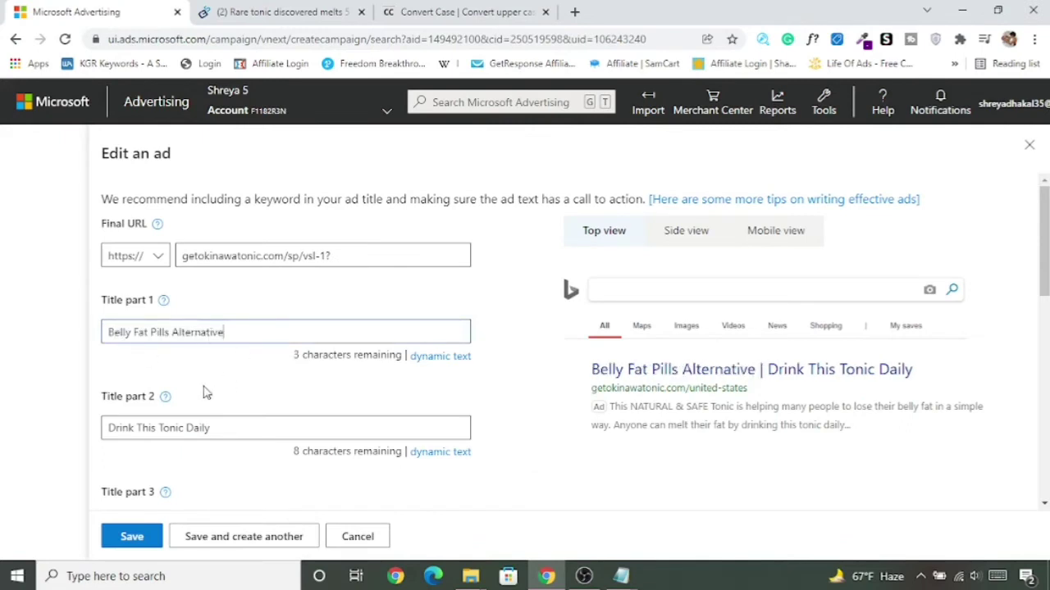
left_click(132, 537)
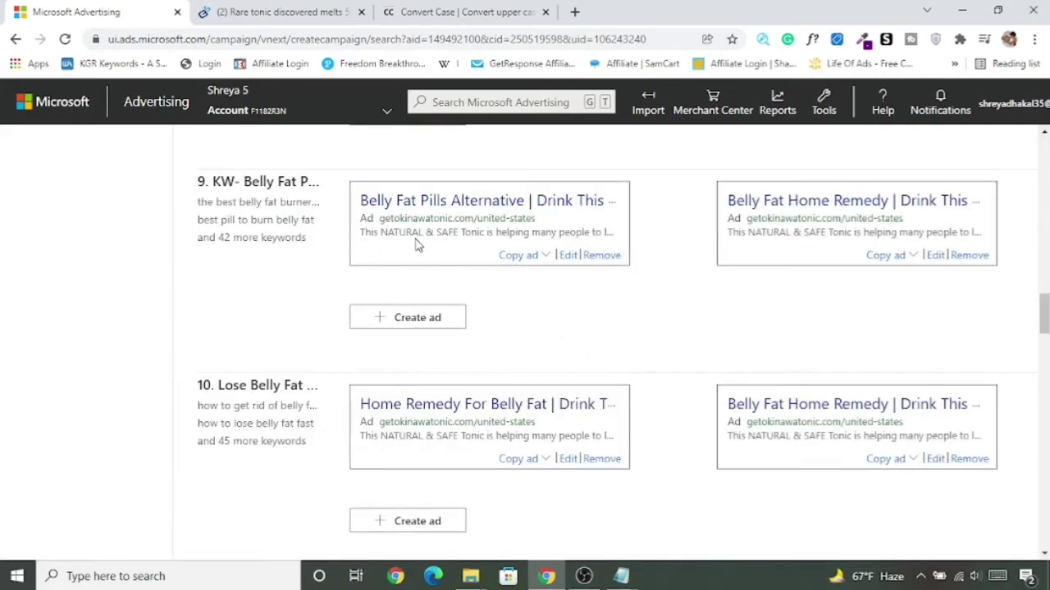
Retitle group 9's second ad '#1 Belly Fat Pills Alternative', within 30 characters, and save it.
left_click(935, 255)
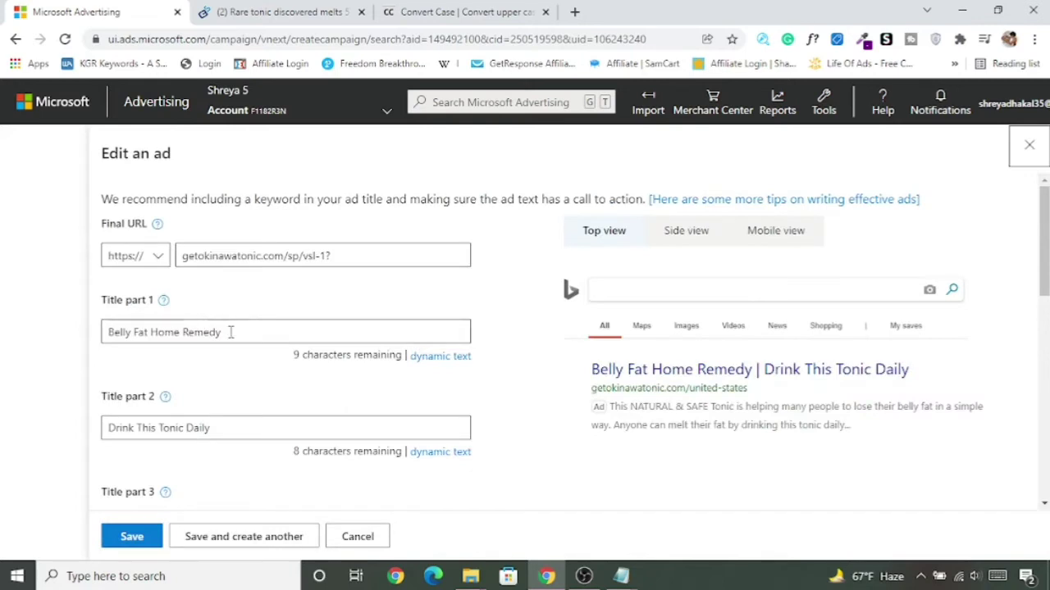
triple_click(230, 332)
key("ctrl+v")
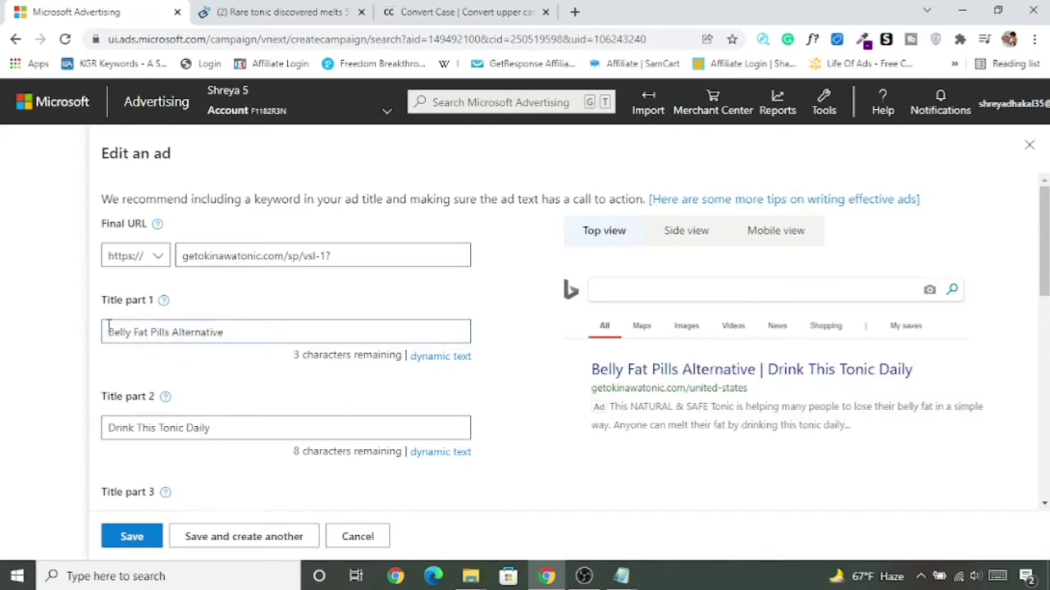
left_click(110, 333)
type("Best")
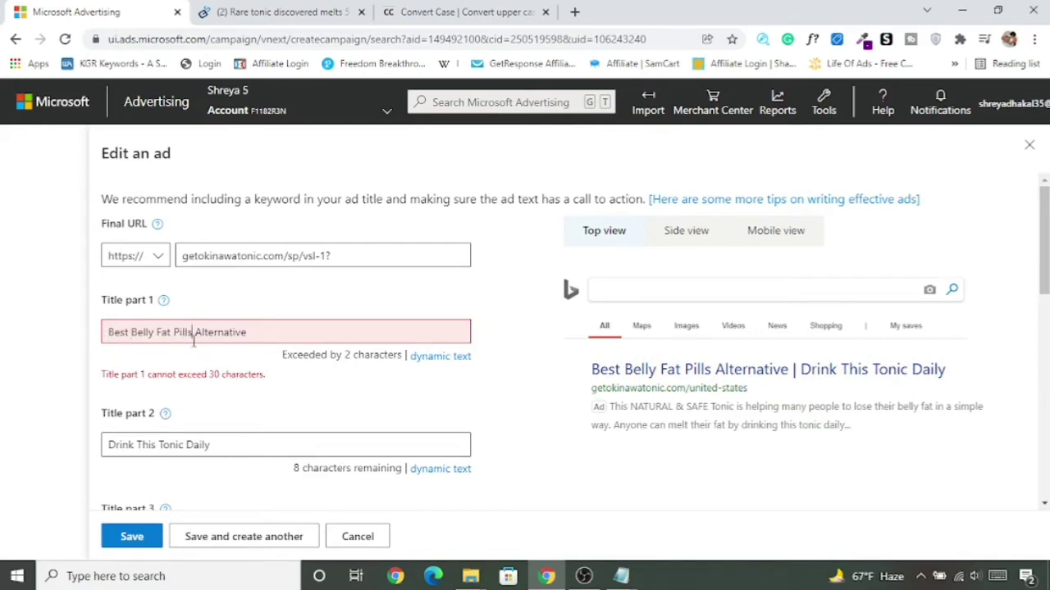
left_click(194, 343)
key("BackSpace")
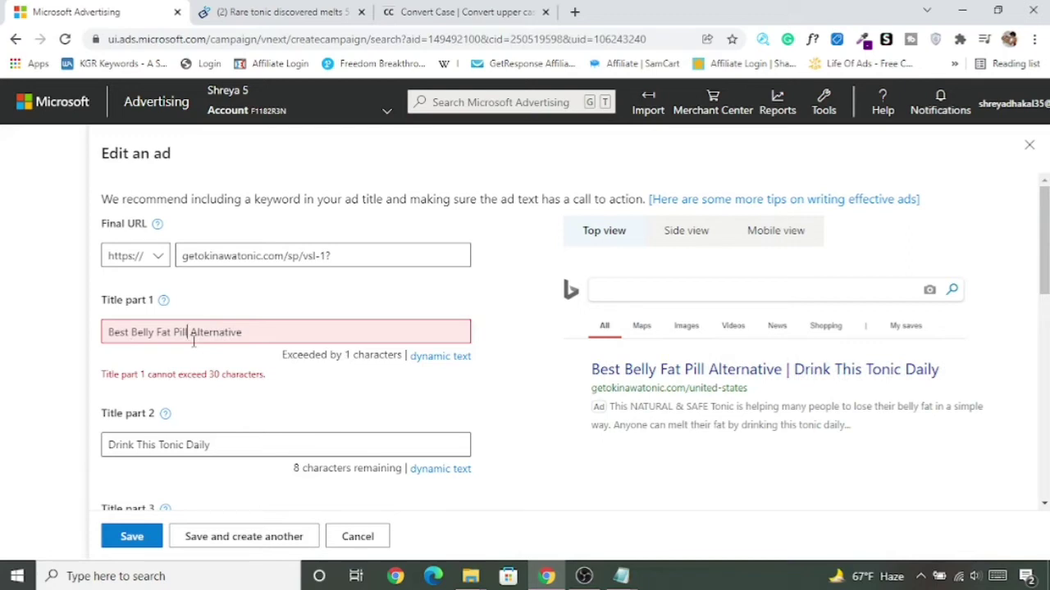
type("s")
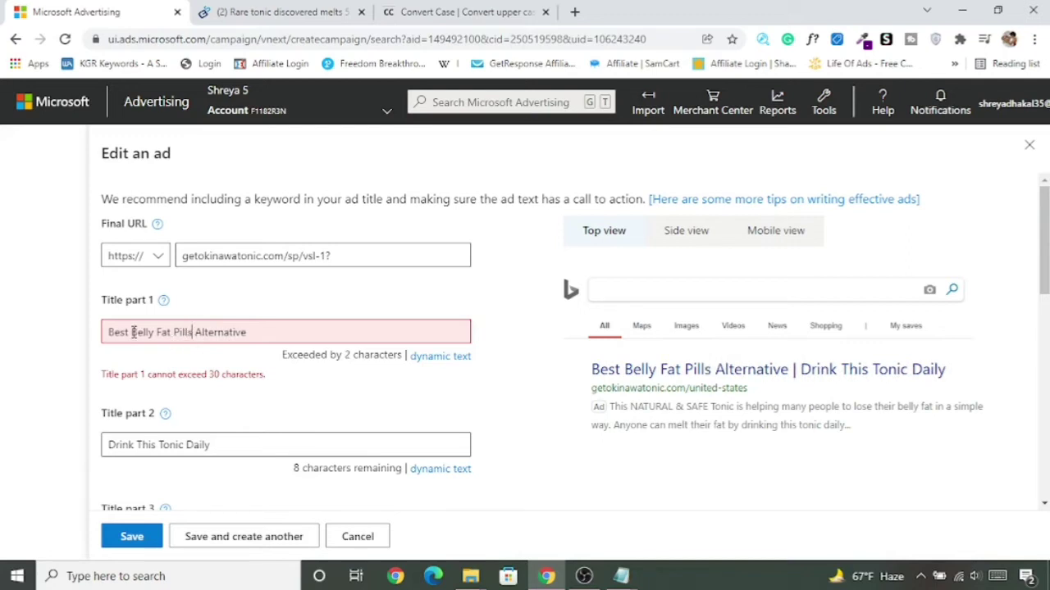
left_click_drag(131, 332, 102, 333)
type("#1")
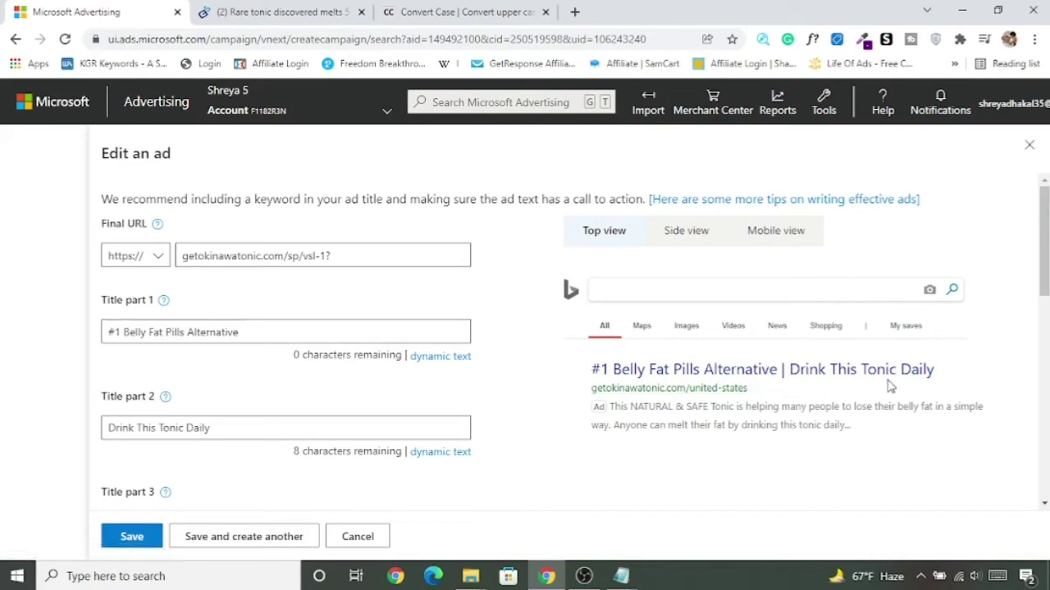
left_click(137, 536)
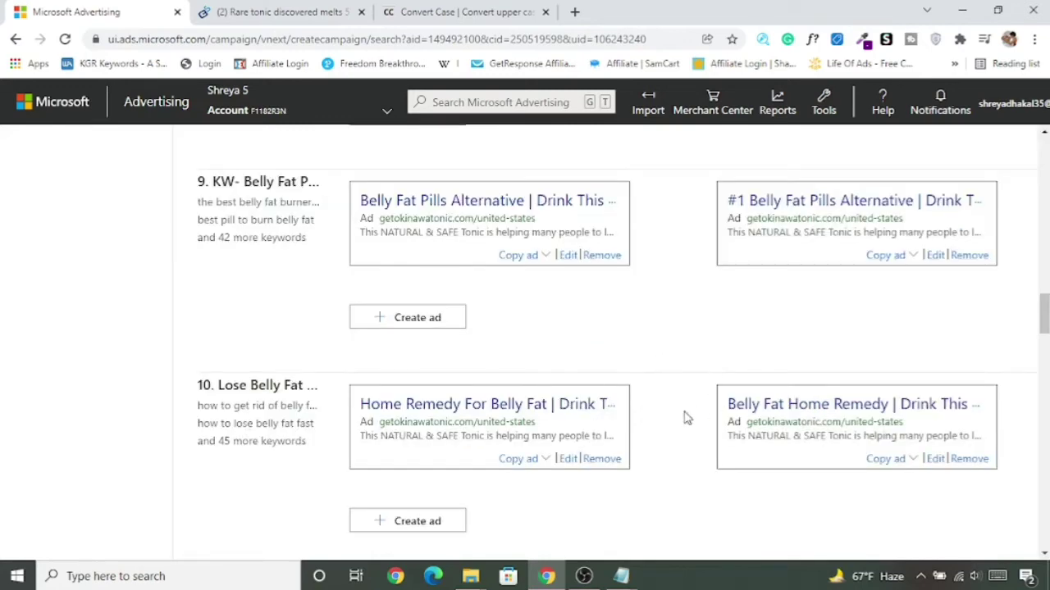
scroll(687, 418, "down", 1)
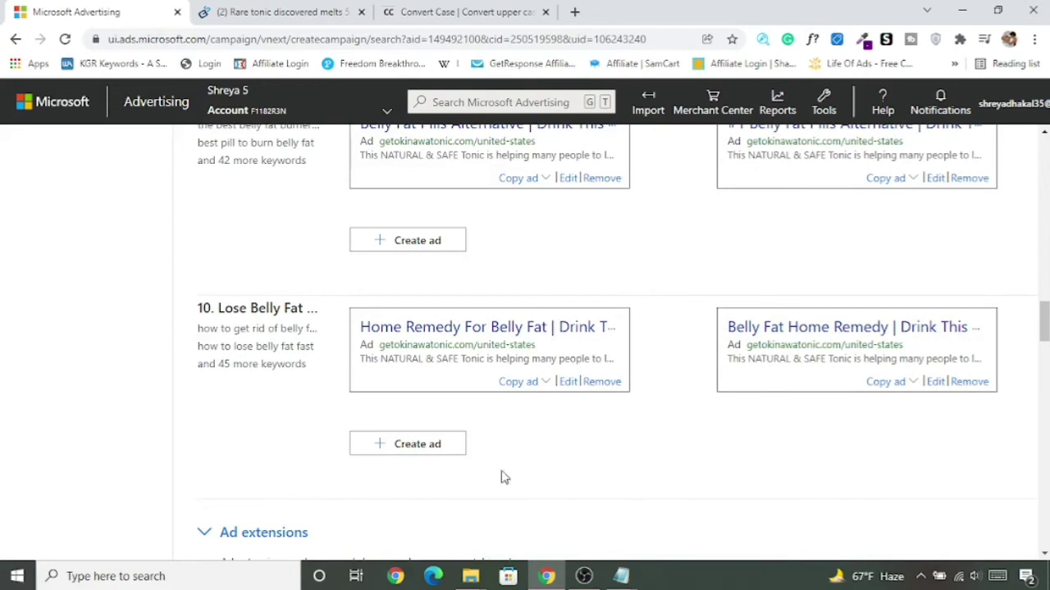
Open the '10. Lose Belly Fat - KW' keyword file and copy 'the best way to lose belly fat'.
left_click(480, 578)
left_click(426, 516)
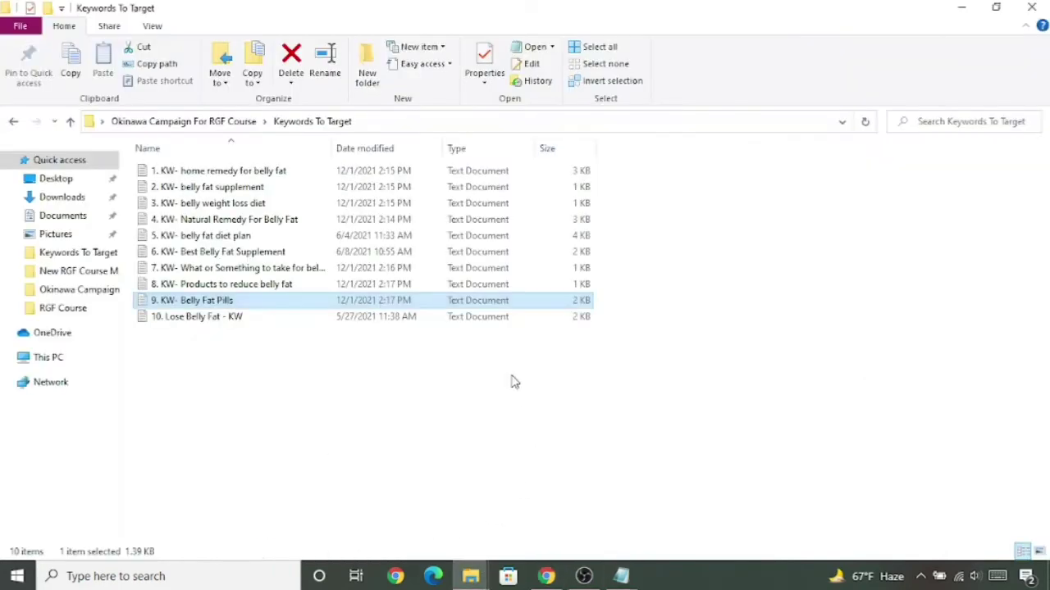
double_click(250, 318)
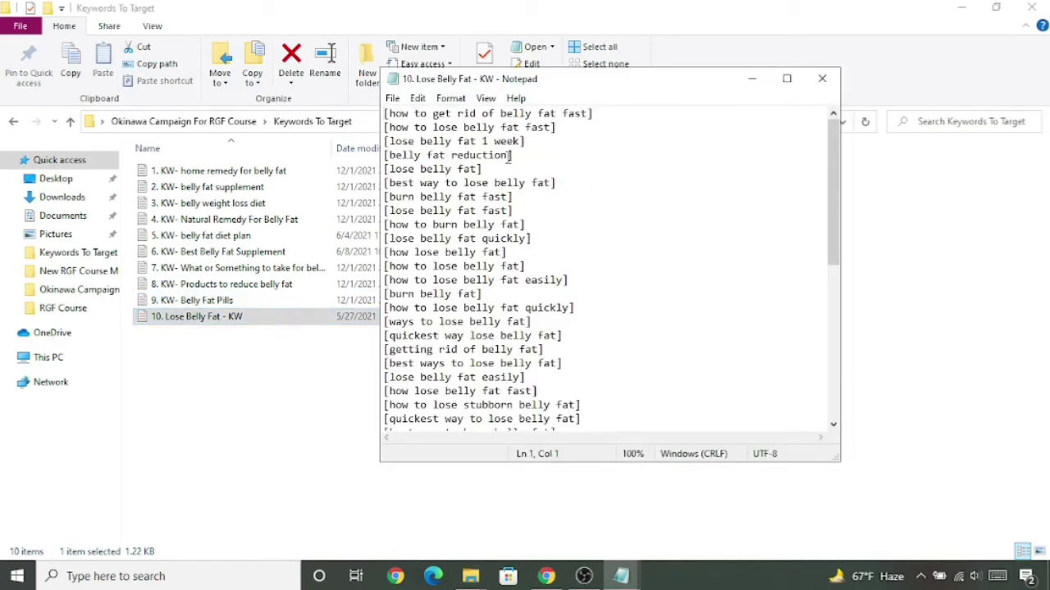
left_click_drag(510, 156, 391, 164)
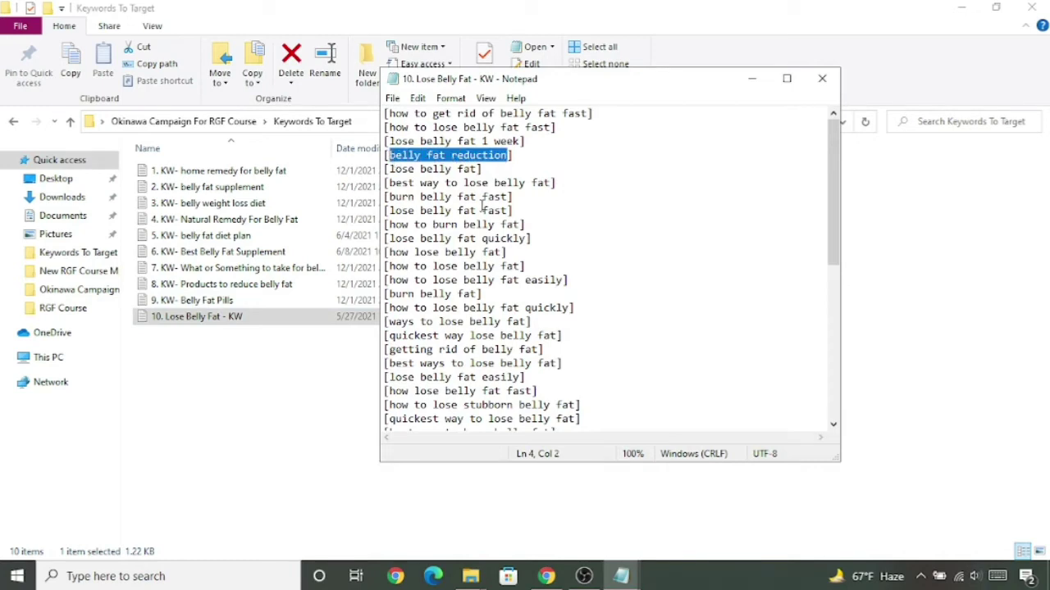
scroll(484, 263, "down", 3)
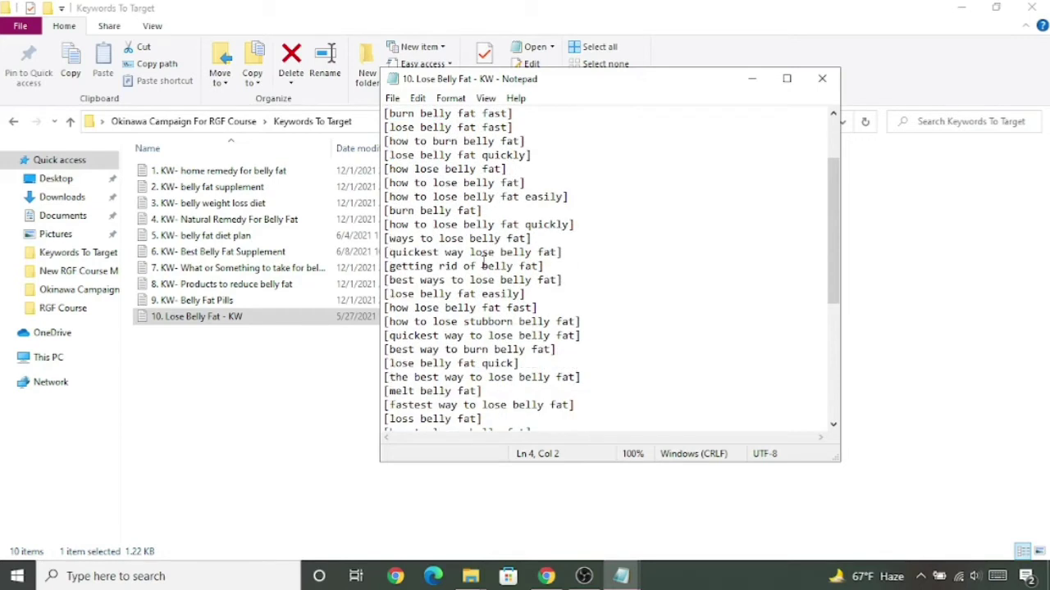
scroll(484, 265, "down", 2)
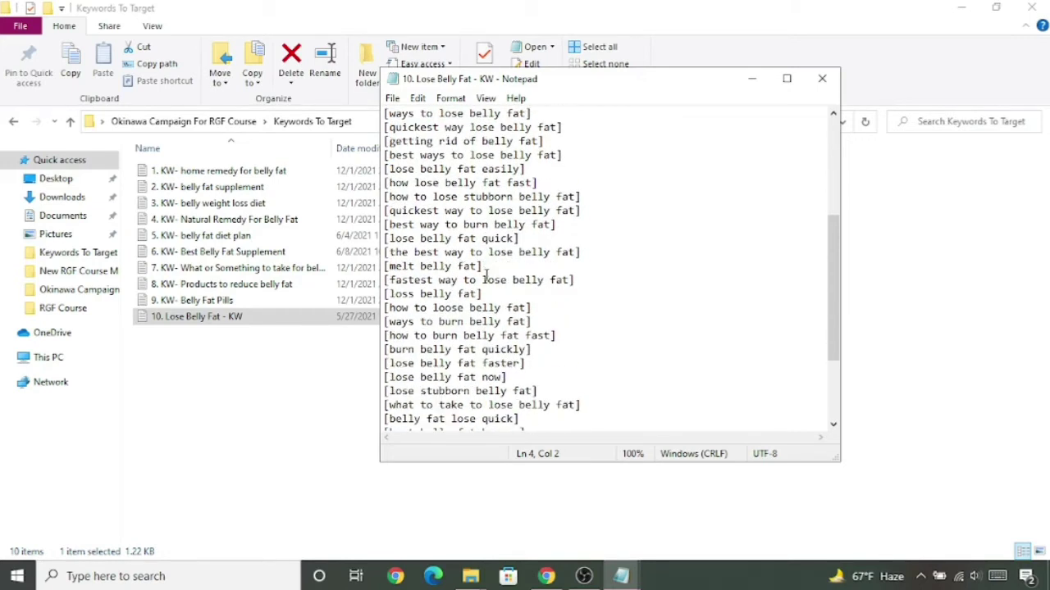
left_click_drag(575, 253, 389, 255)
right_click(402, 255)
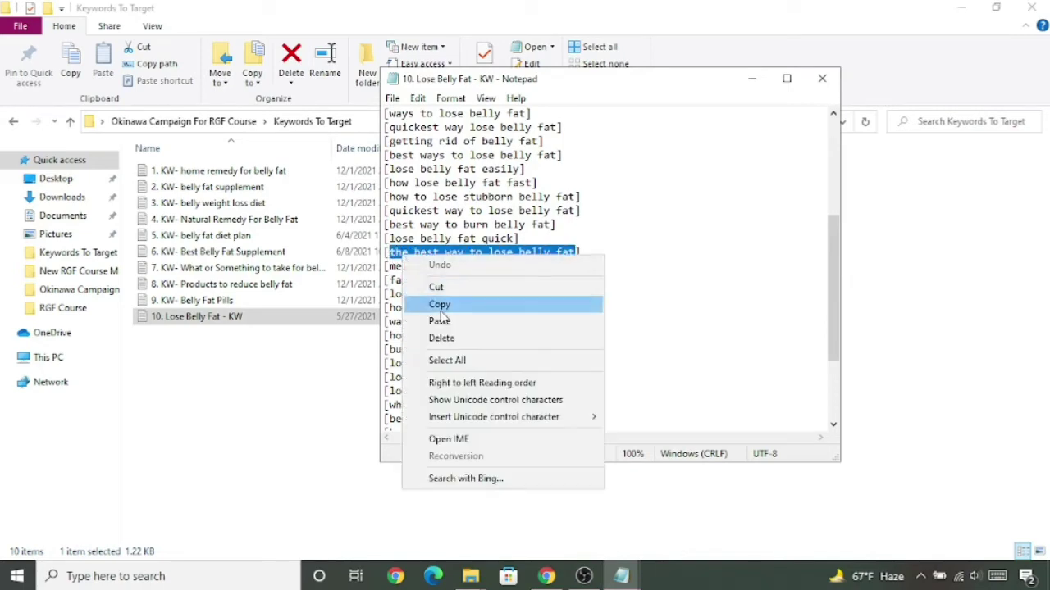
left_click(441, 307)
left_click(546, 576)
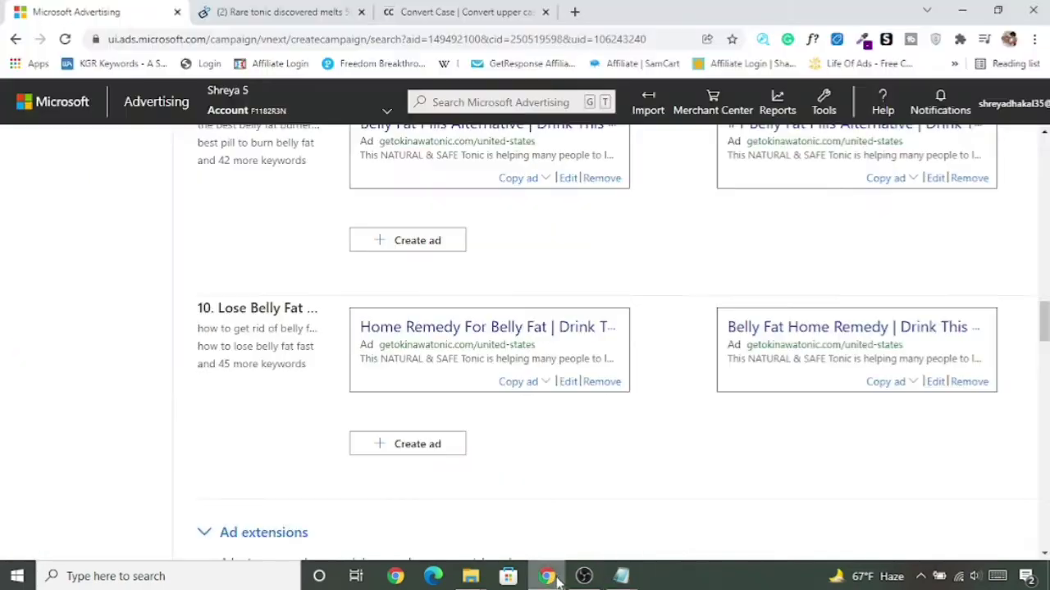
Convert 'the best way to lose belly fat' to Capitalized Case, then cut it from the converter box.
left_click(421, 8)
left_click(240, 317)
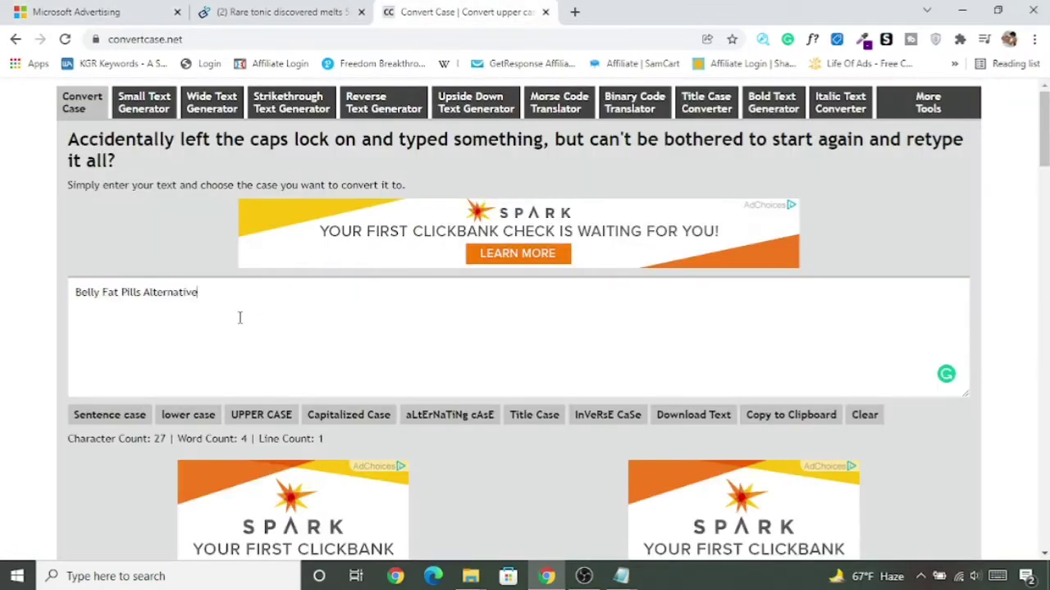
key("ctrl+a")
key("ctrl+v")
left_click(349, 414)
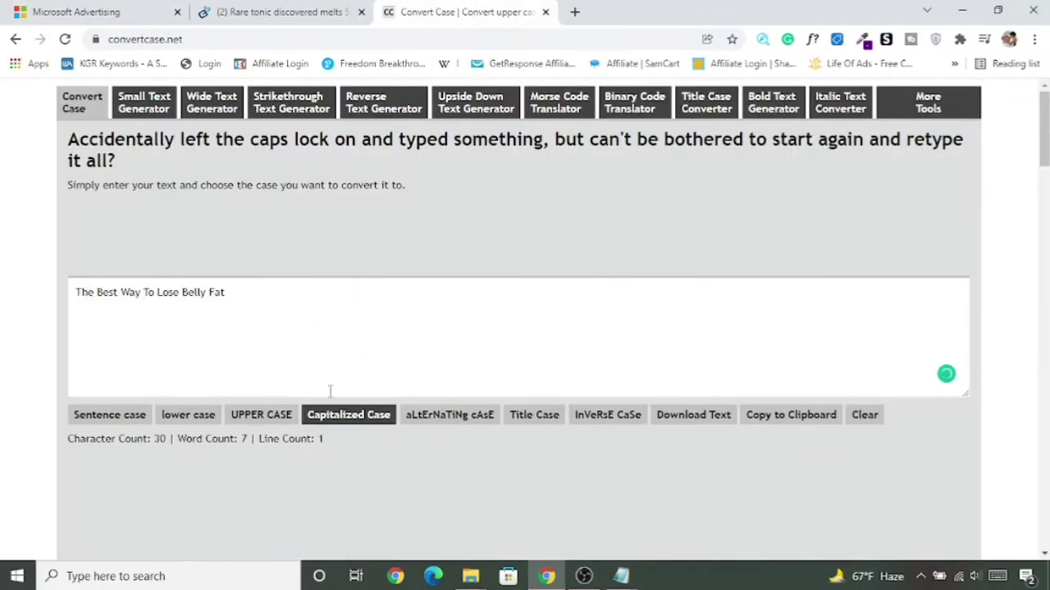
key("ctrl+a")
key("ctrl+x")
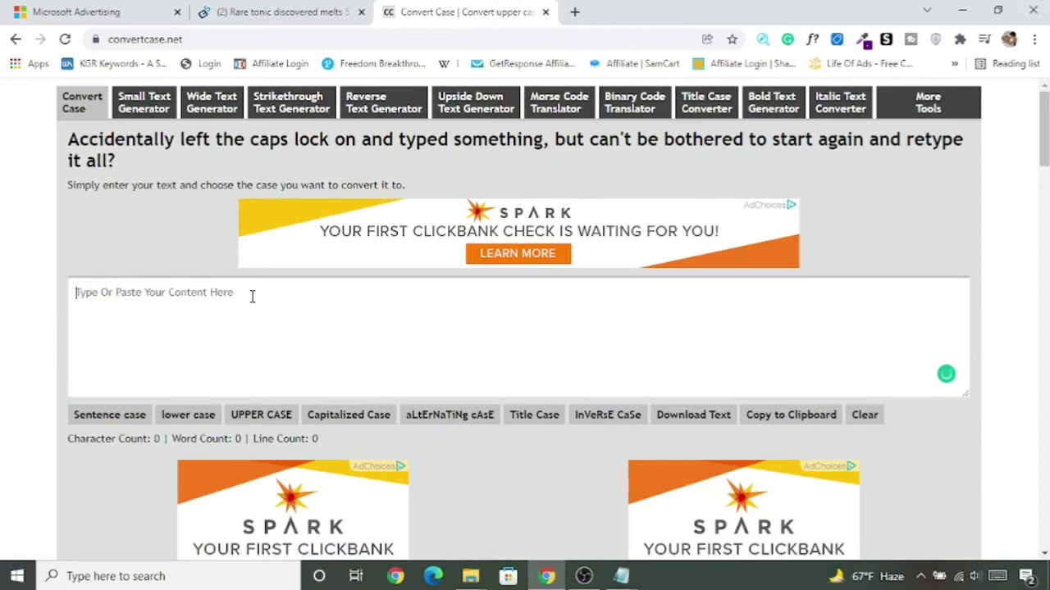
left_click(49, 7)
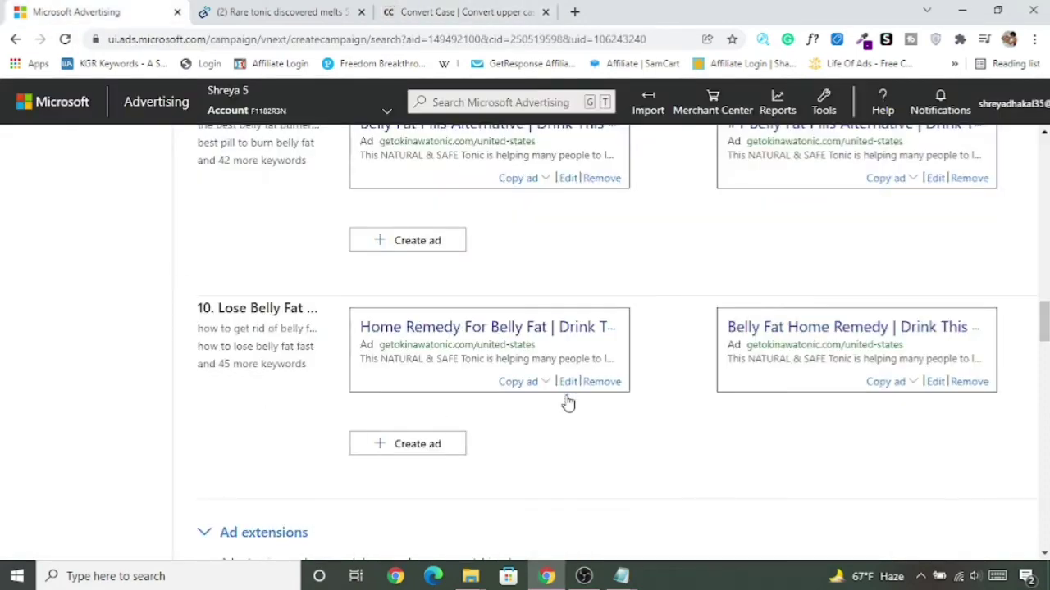
Replace group 10's first ad headline with 'The Best Way To Lose Belly Fat' and save.
left_click(565, 382)
left_click(281, 339)
key("ctrl+a")
key("ctrl+v")
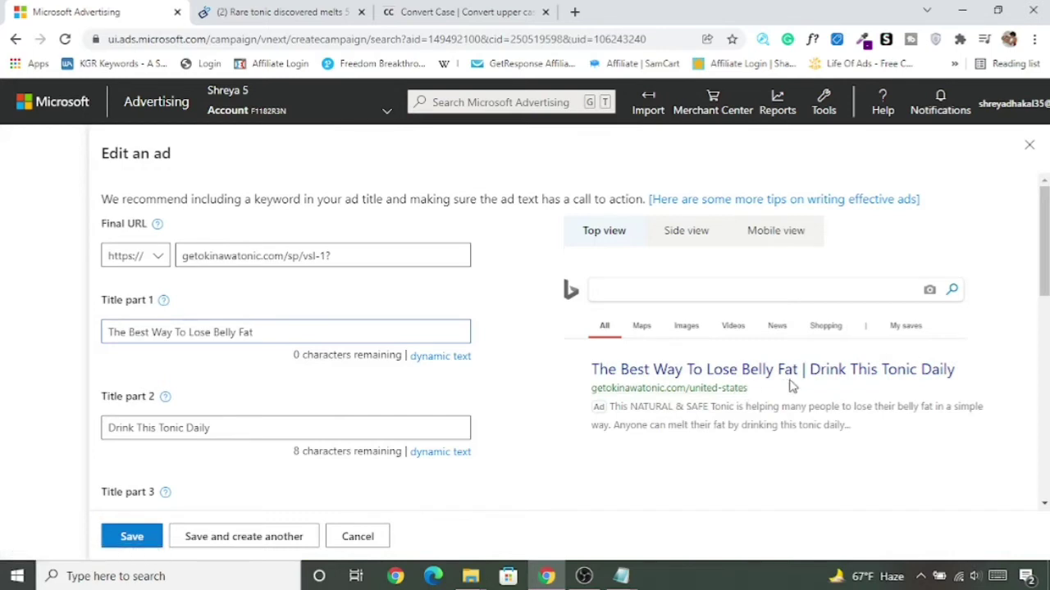
left_click(154, 537)
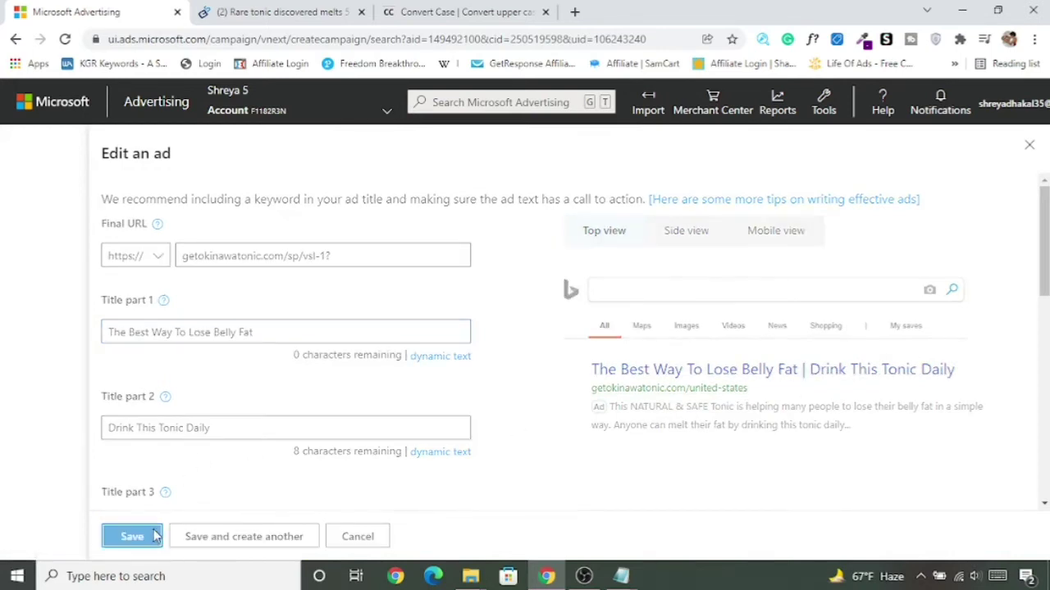
Retitle group 10's second ad '#1 Best Way To Lose Belly Fat' and save it.
left_click(939, 380)
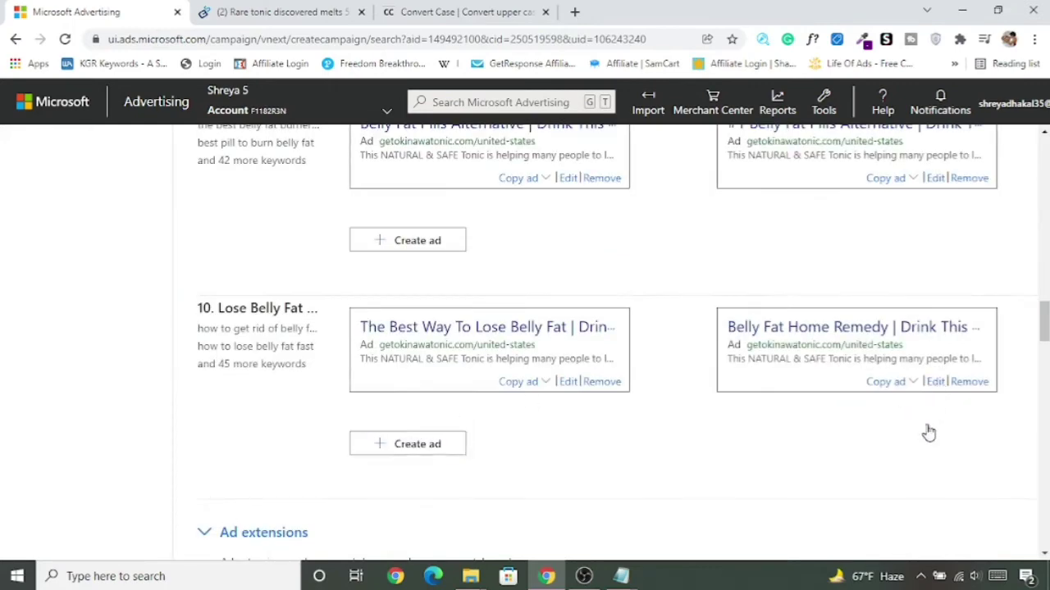
left_click(259, 343)
key("ctrl+a")
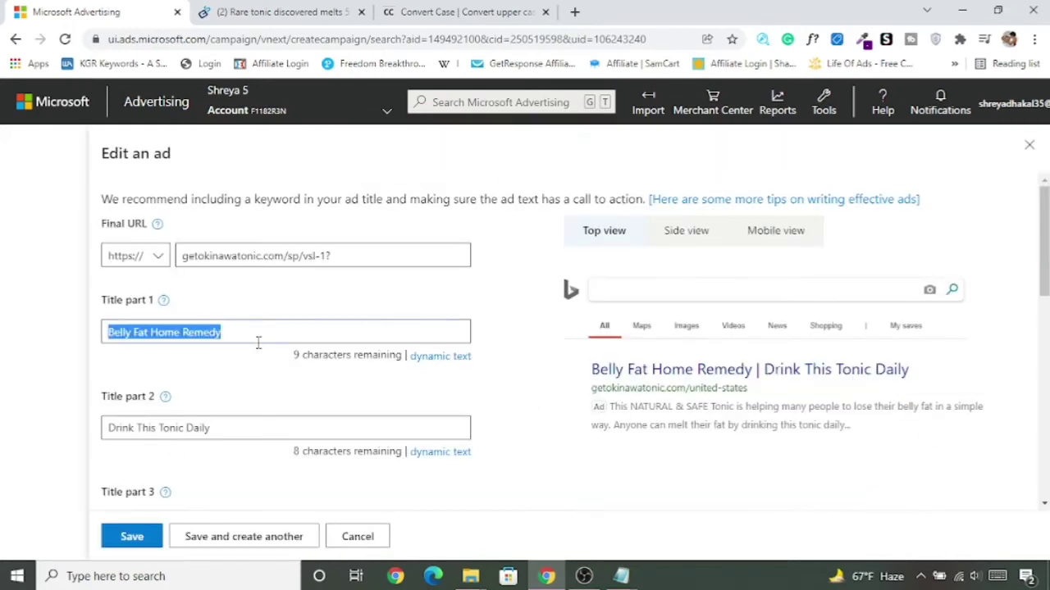
key("ctrl+v")
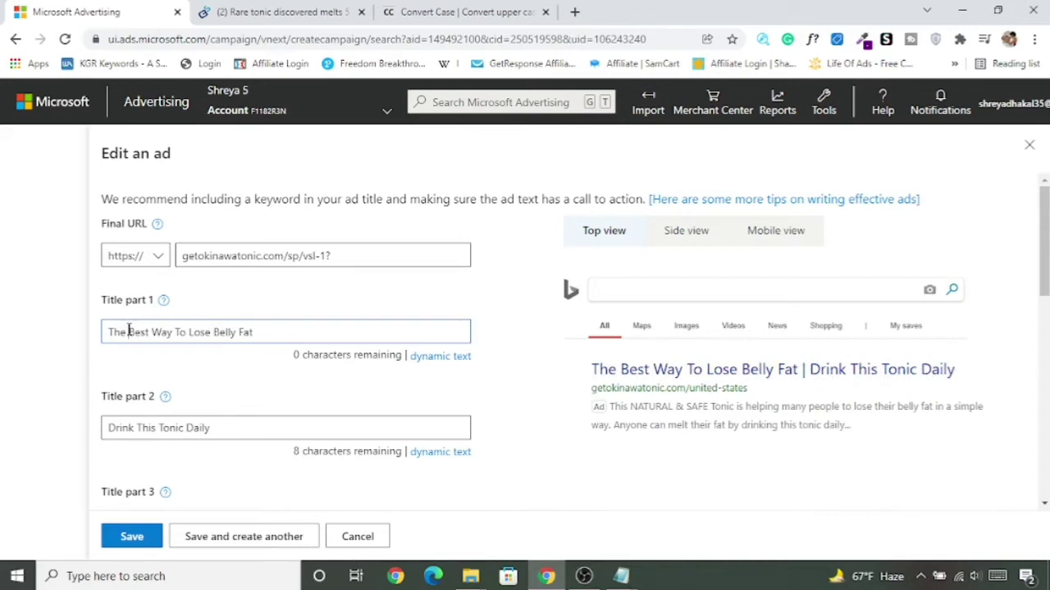
left_click_drag(128, 331, 88, 337)
type("#1")
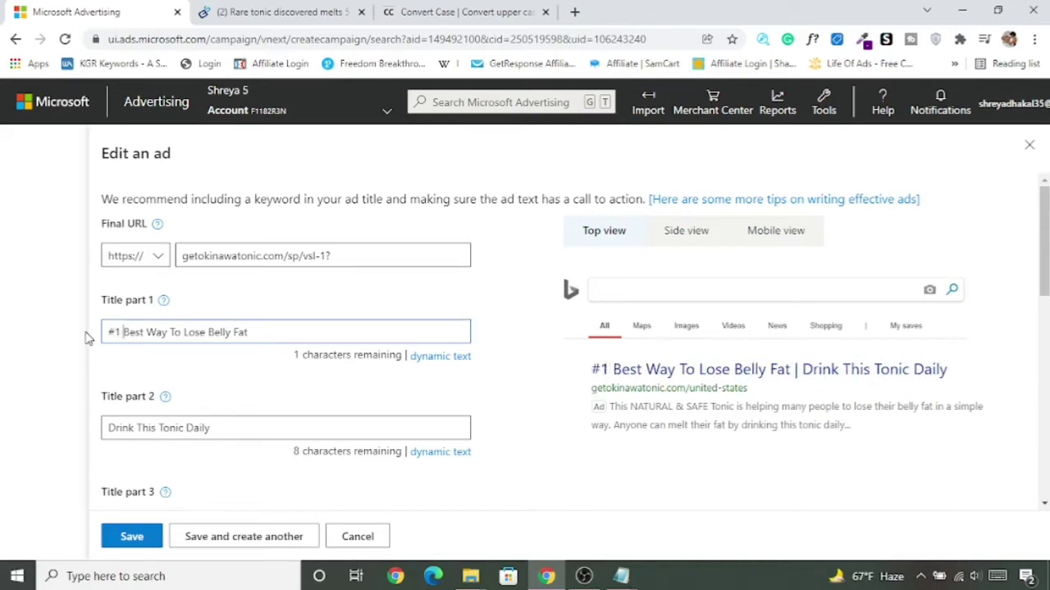
left_click(130, 534)
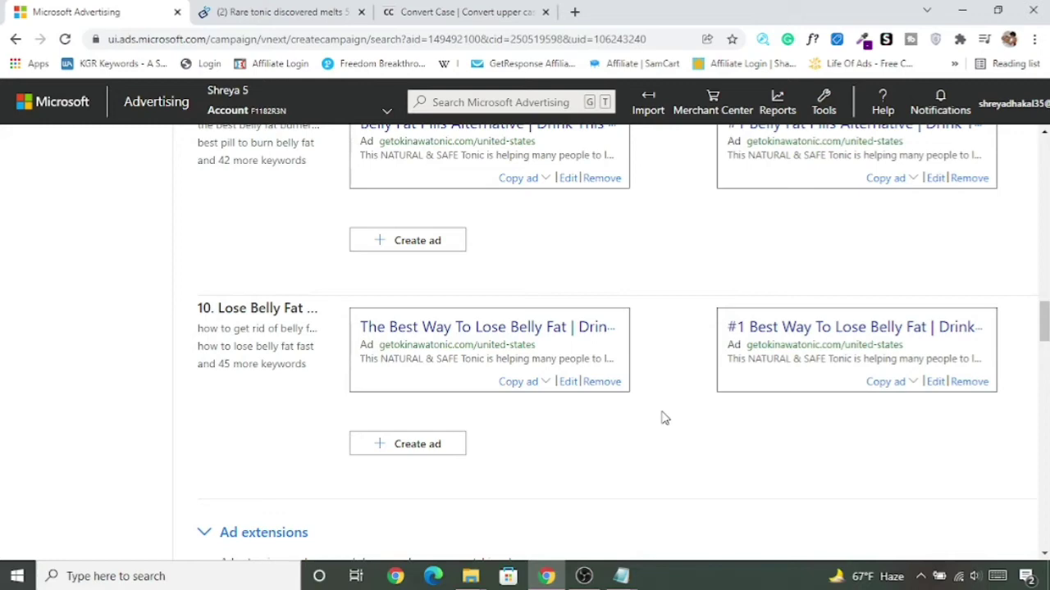
scroll(665, 418, "down", 15)
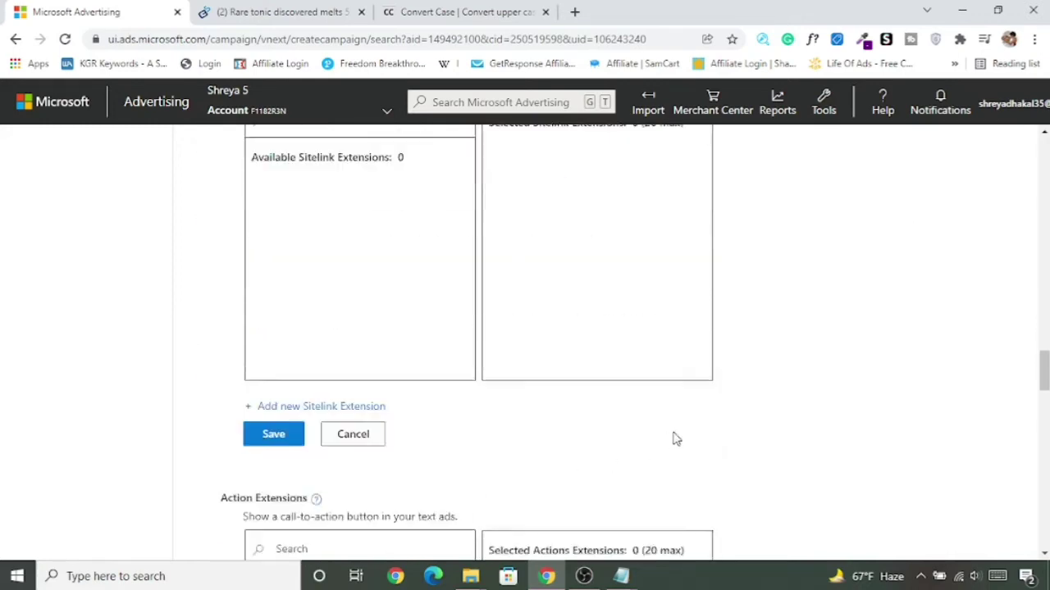
scroll(762, 427, "down", 9)
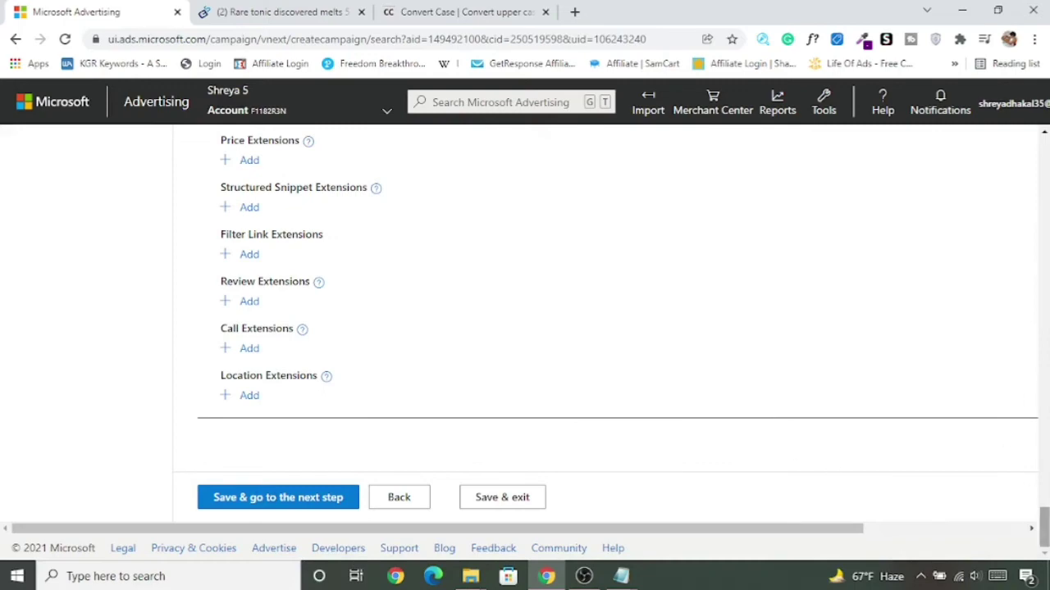
left_click_drag(1044, 527, 1044, 449)
scroll(607, 341, "up", 15)
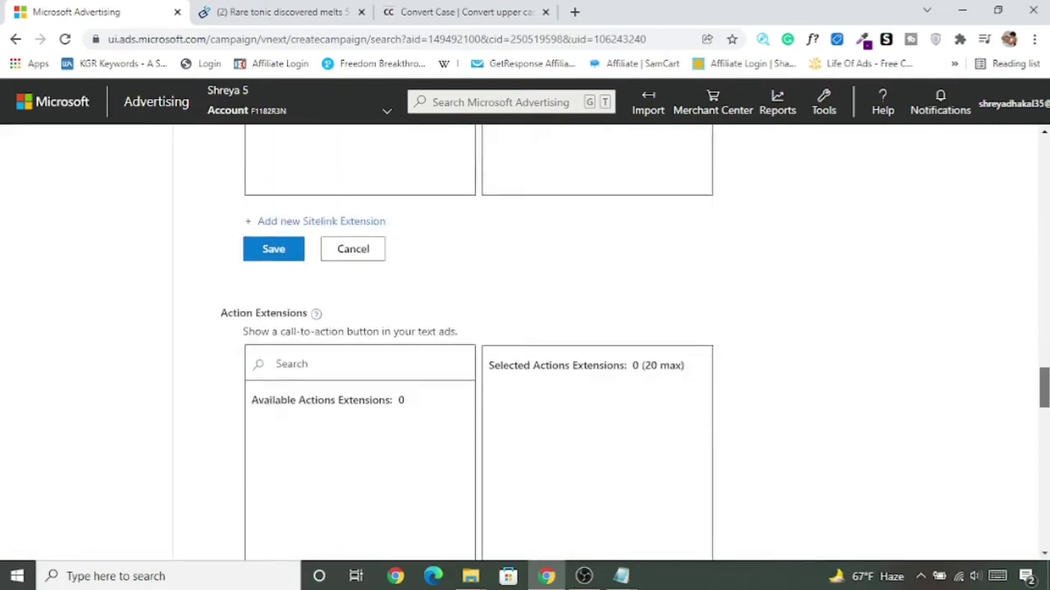
scroll(607, 340, "down", 2)
scroll(494, 398, "down", 5)
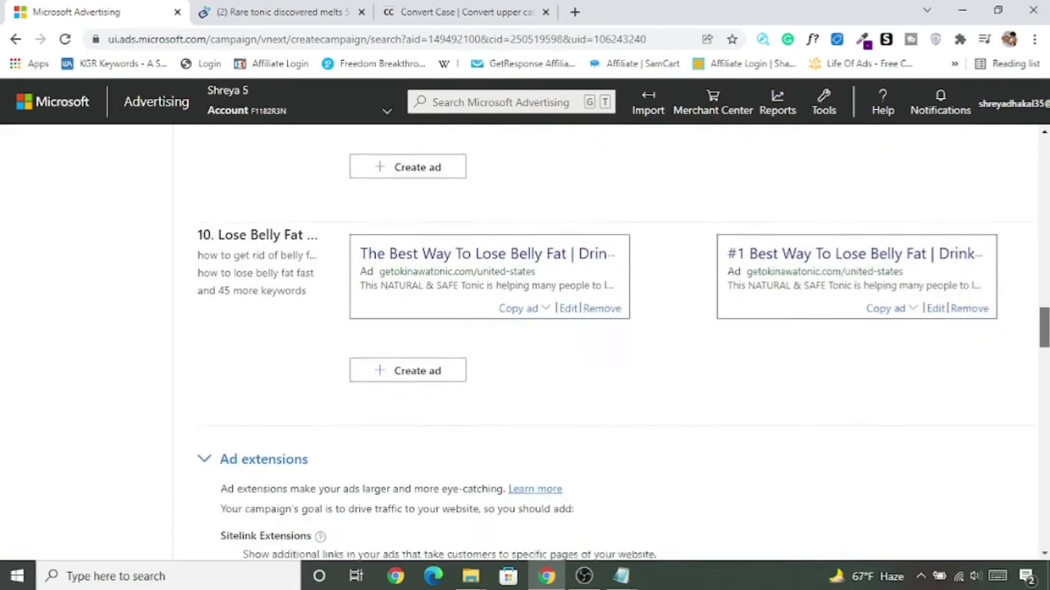
scroll(494, 397, "down", 2)
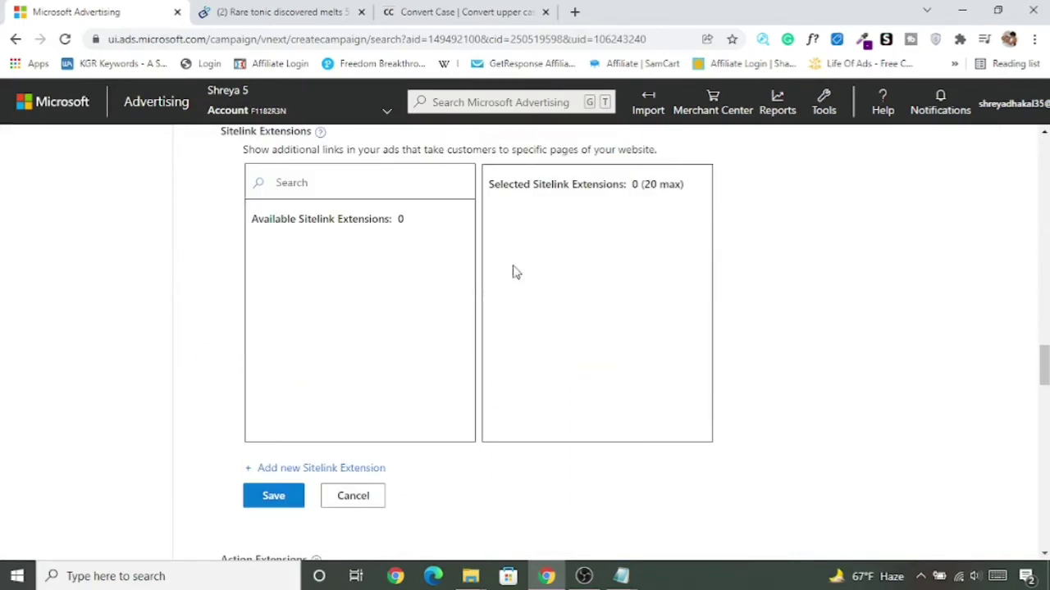
scroll(513, 271, "up", 1)
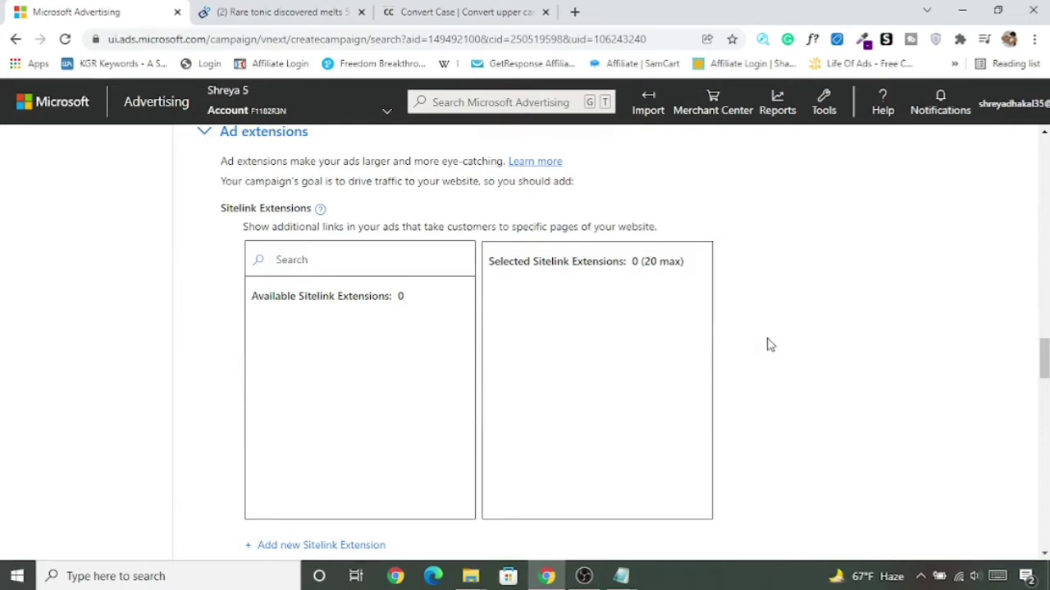
scroll(769, 345, "up", 3)
scroll(402, 391, "down", 4)
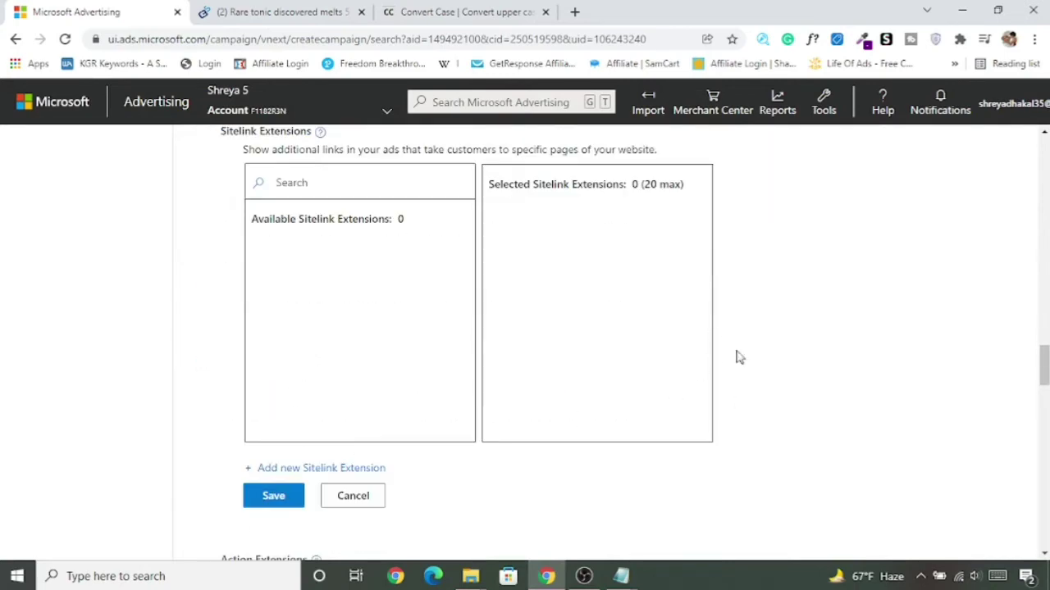
scroll(825, 405, "up", 6)
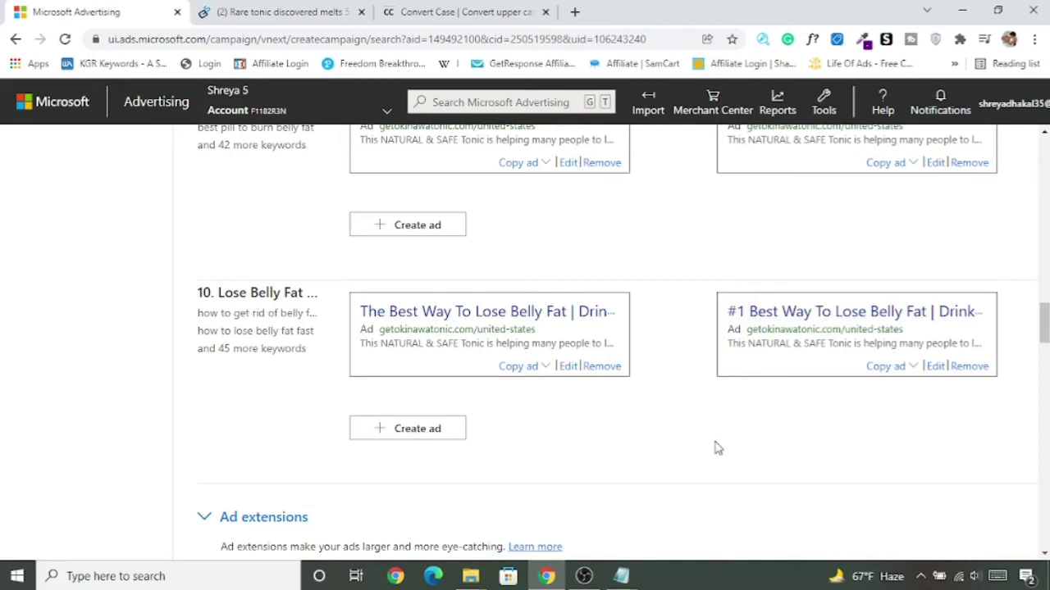
scroll(716, 447, "down", 4)
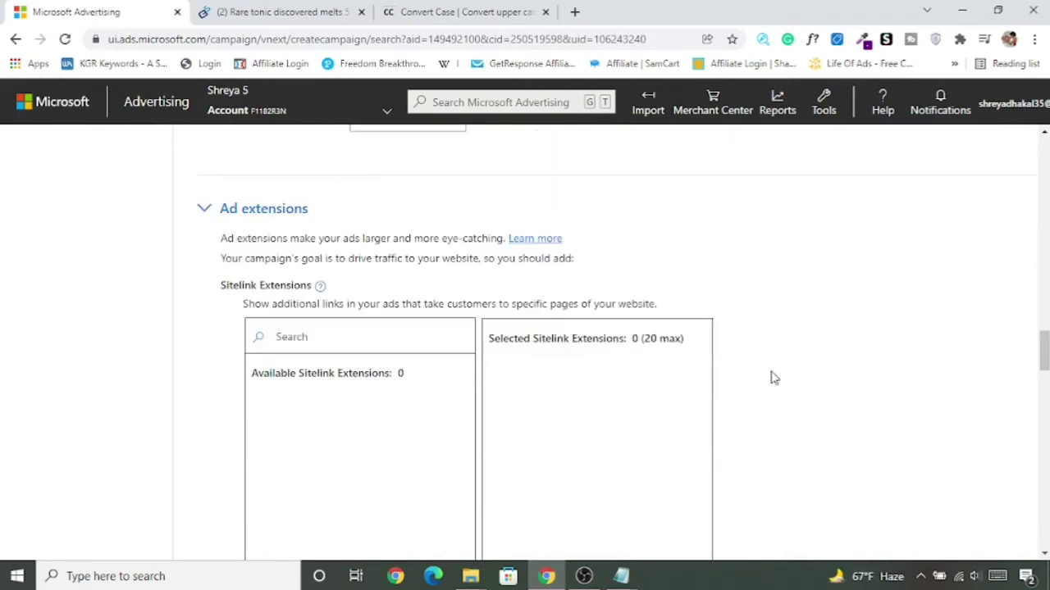
scroll(832, 364, "down", 1)
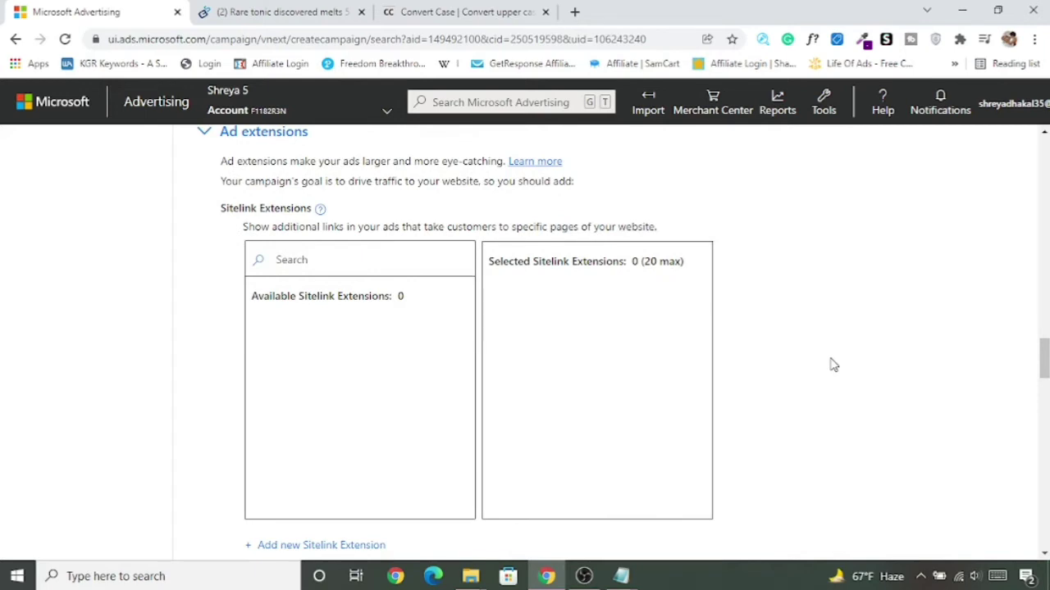
scroll(880, 381, "down", 4)
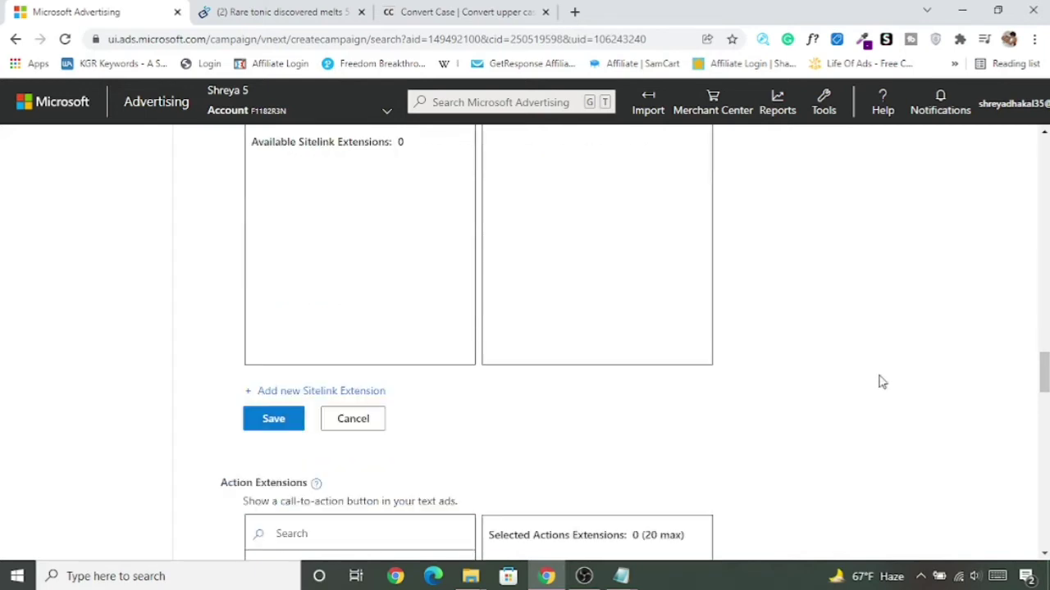
scroll(880, 380, "down", 7)
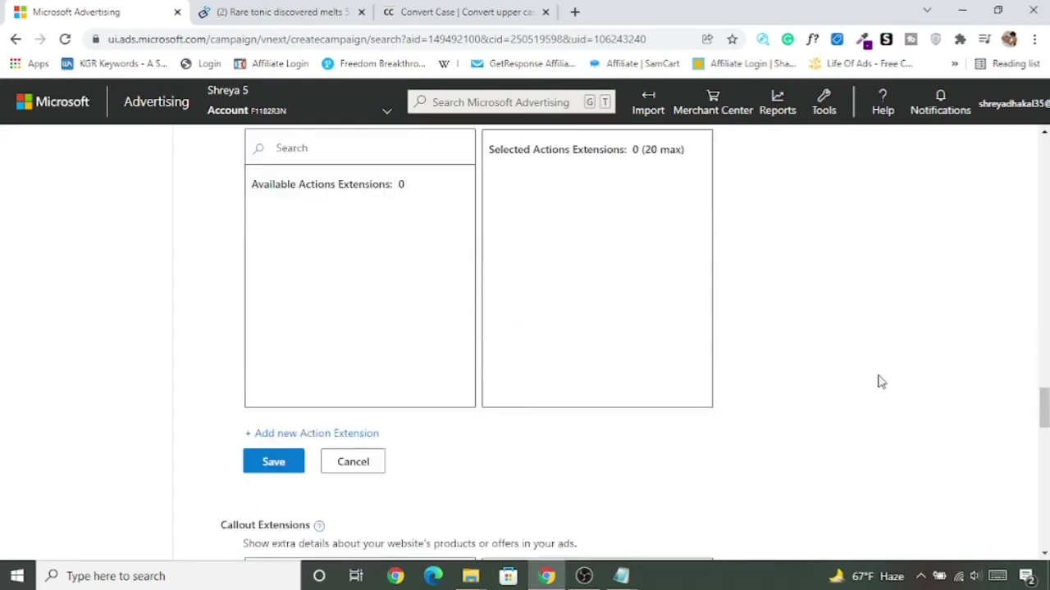
scroll(880, 379, "down", 2)
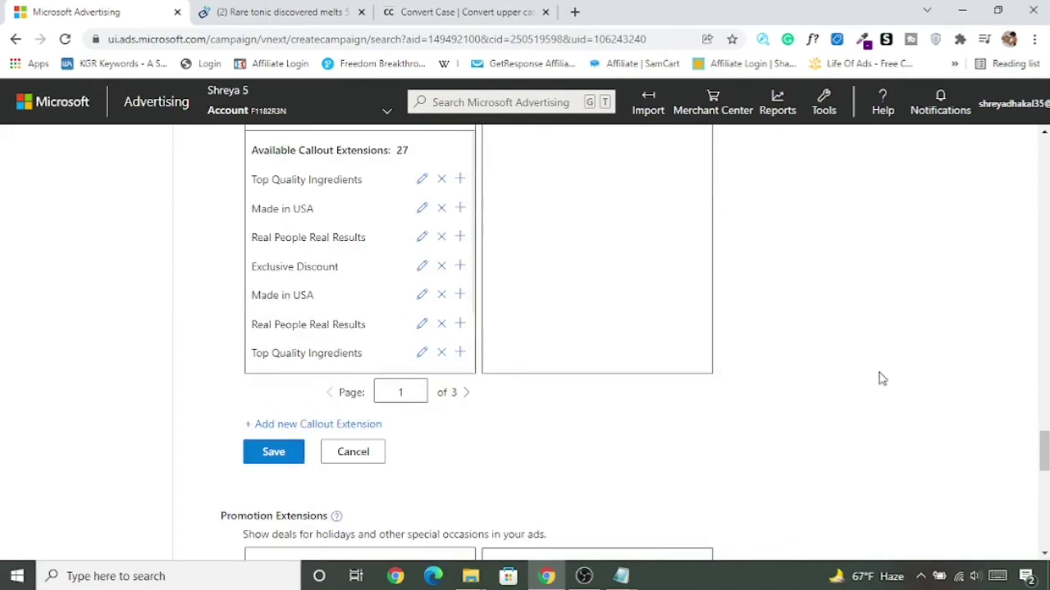
scroll(880, 379, "up", 2)
scroll(879, 379, "down", 1)
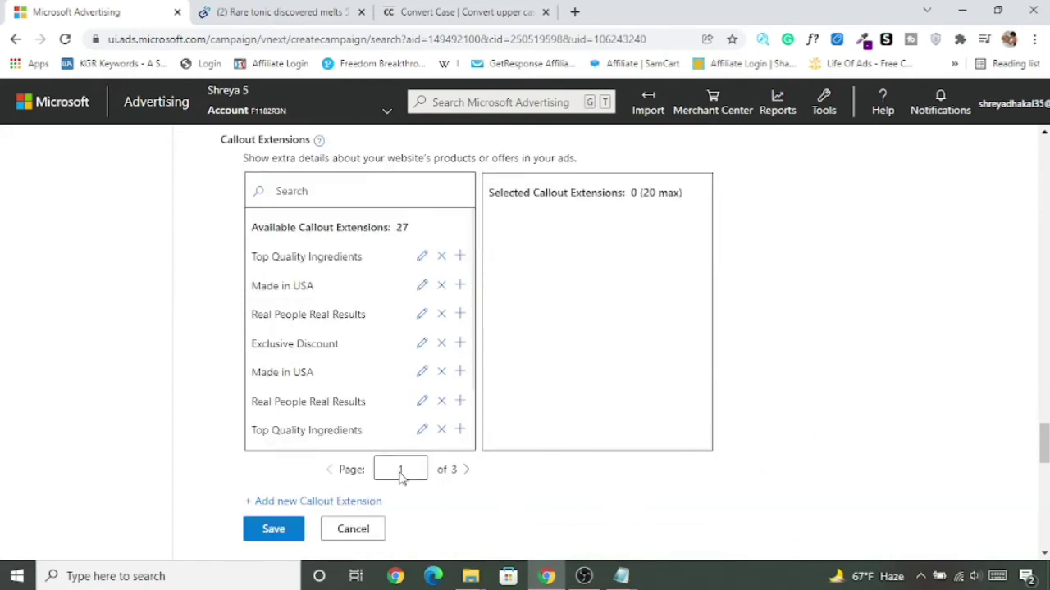
scroll(686, 392, "down", 1)
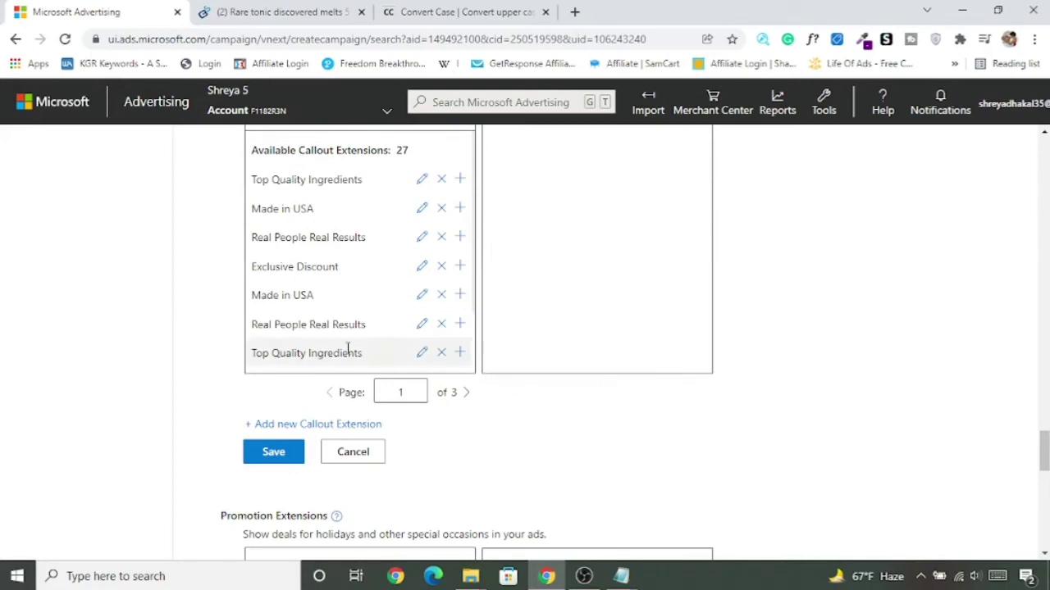
scroll(363, 328, "down", 1)
left_click(293, 8)
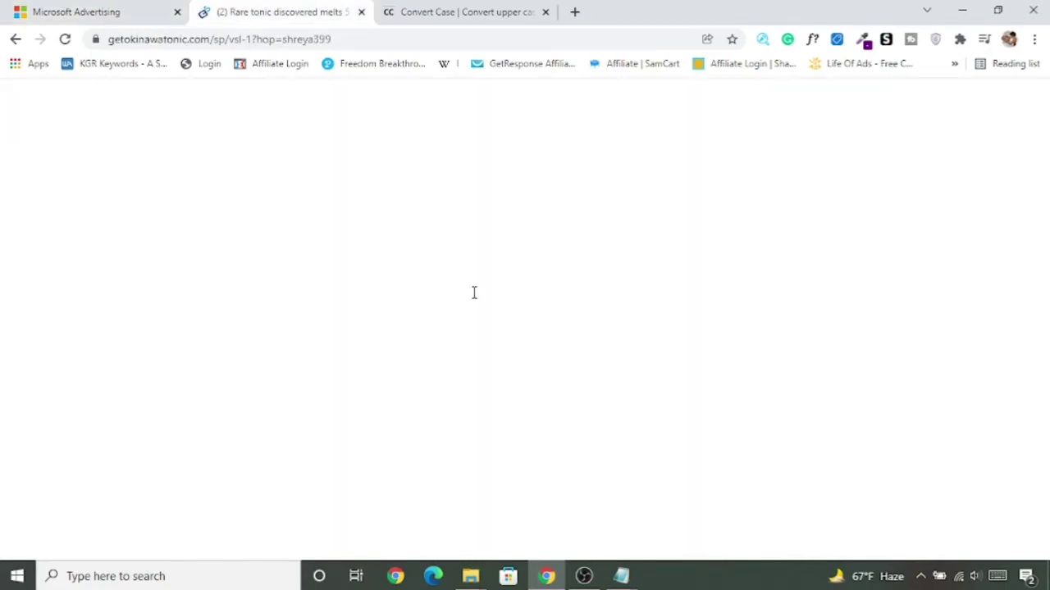
scroll(862, 366, "down", 10)
scroll(862, 366, "down", 4)
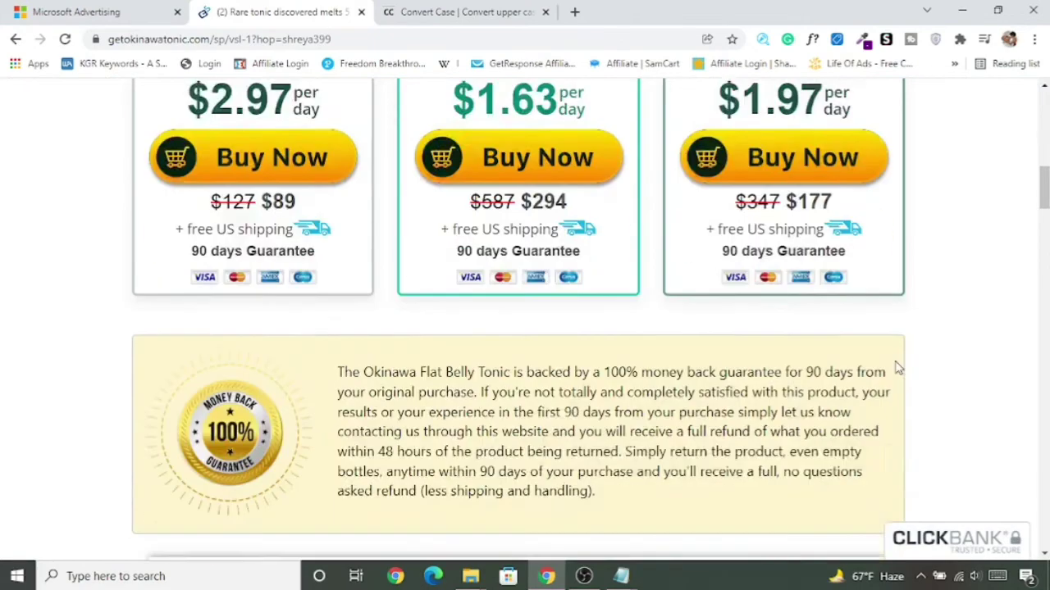
scroll(883, 368, "up", 2)
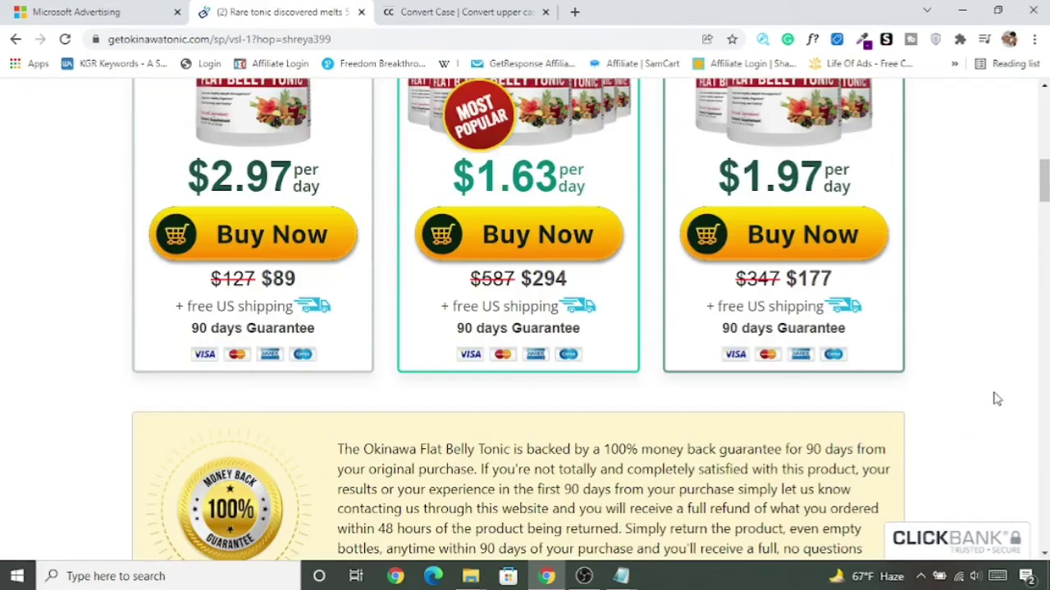
scroll(993, 399, "down", 5)
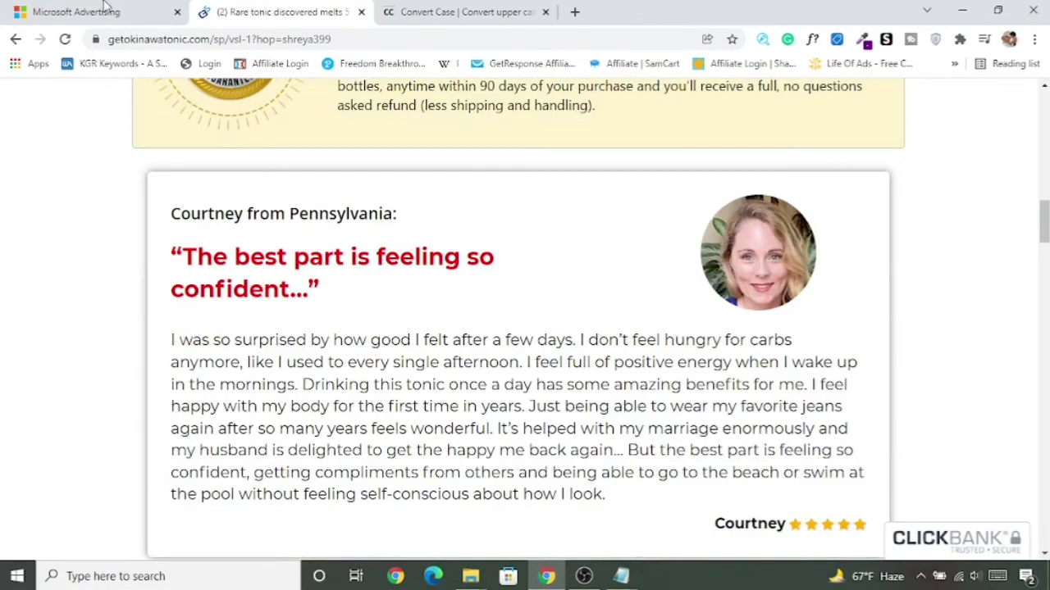
key("ctrl+1")
scroll(318, 346, "up", 2)
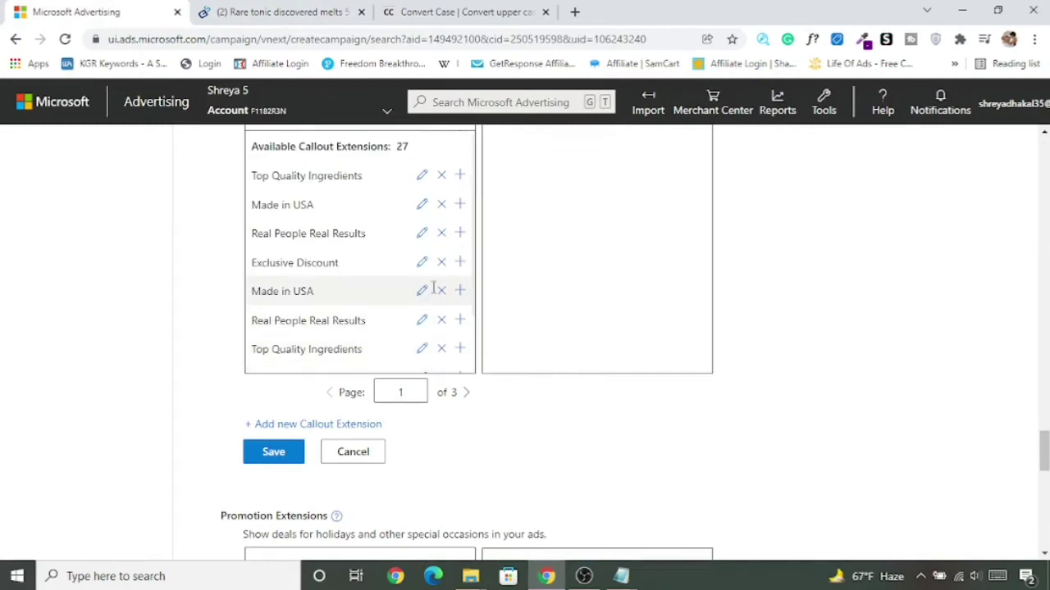
scroll(328, 348, "down", 1)
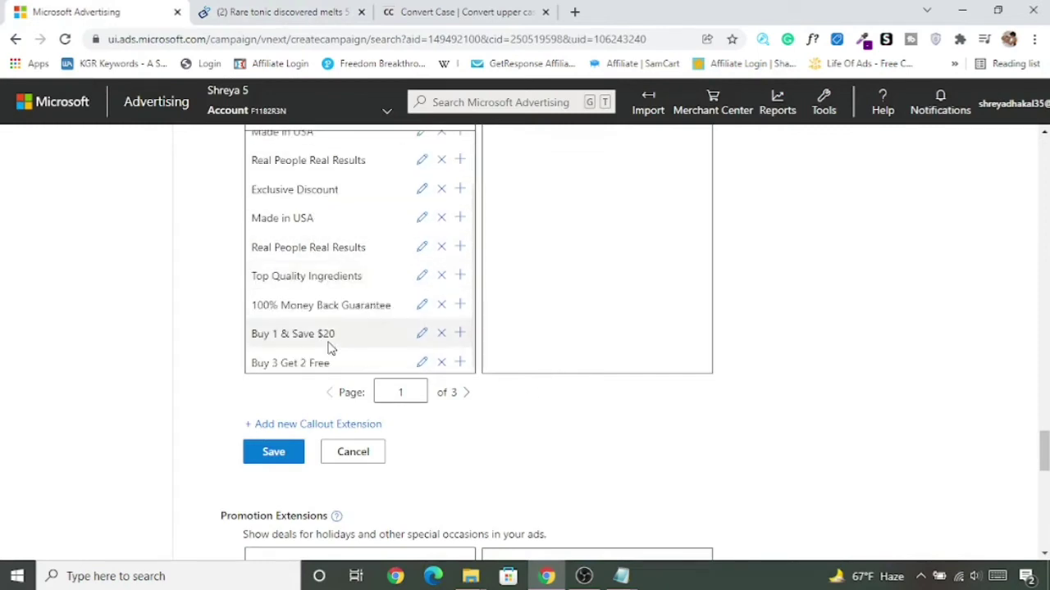
scroll(328, 348, "up", 1)
scroll(328, 348, "down", 1)
scroll(361, 348, "down", 1)
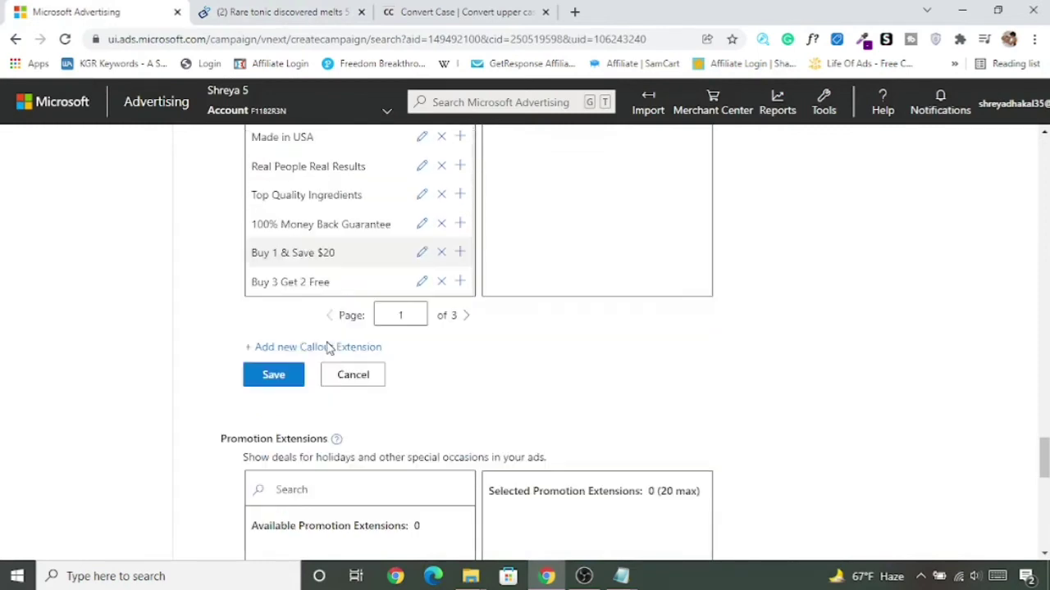
scroll(563, 363, "down", 2)
scroll(578, 355, "down", 7)
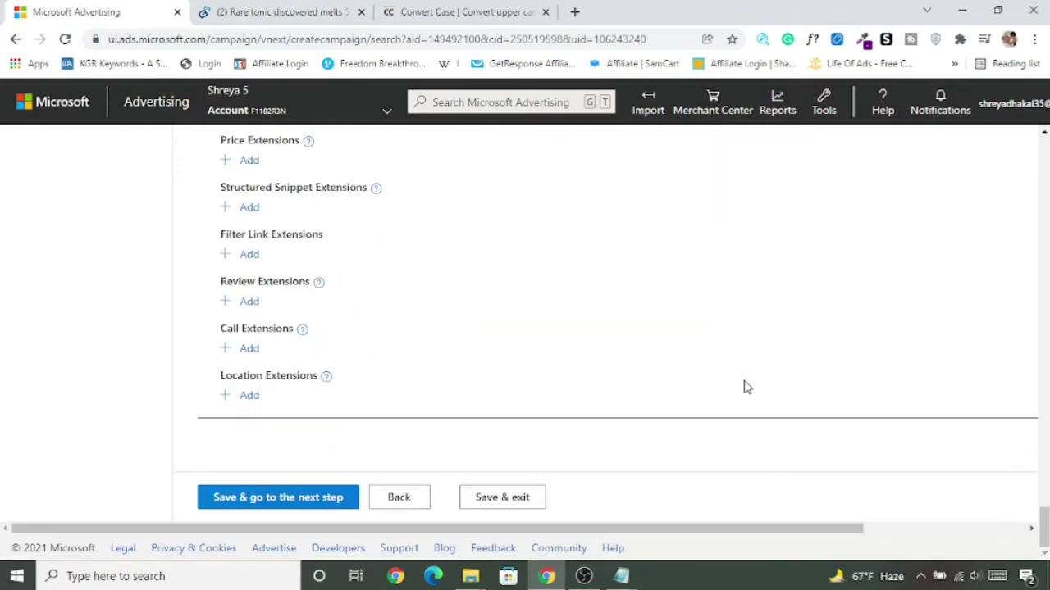
scroll(413, 383, "up", 20)
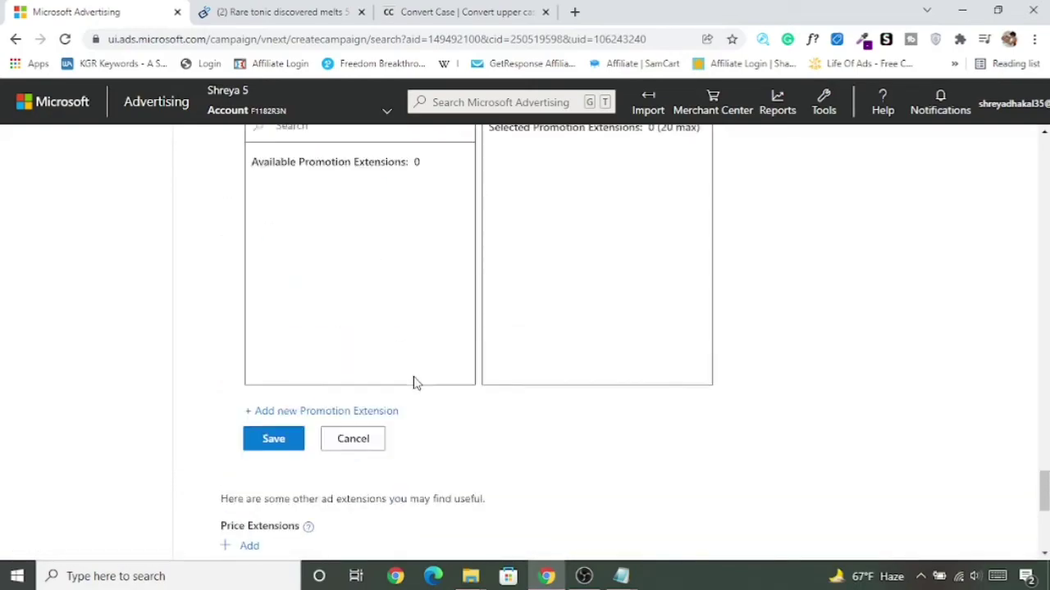
scroll(789, 423, "up", 15)
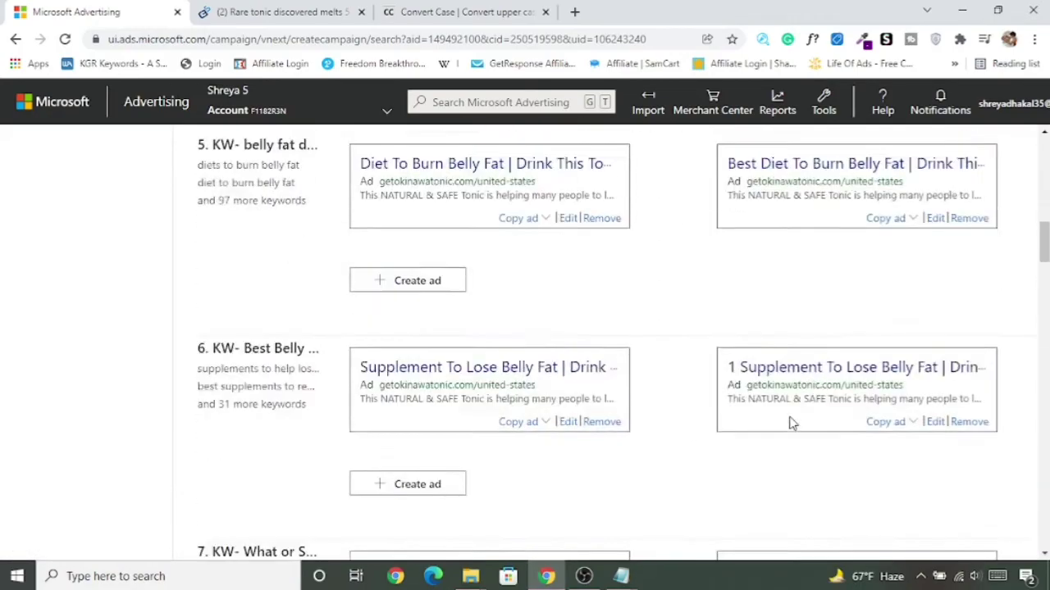
scroll(524, 341, "down", 20)
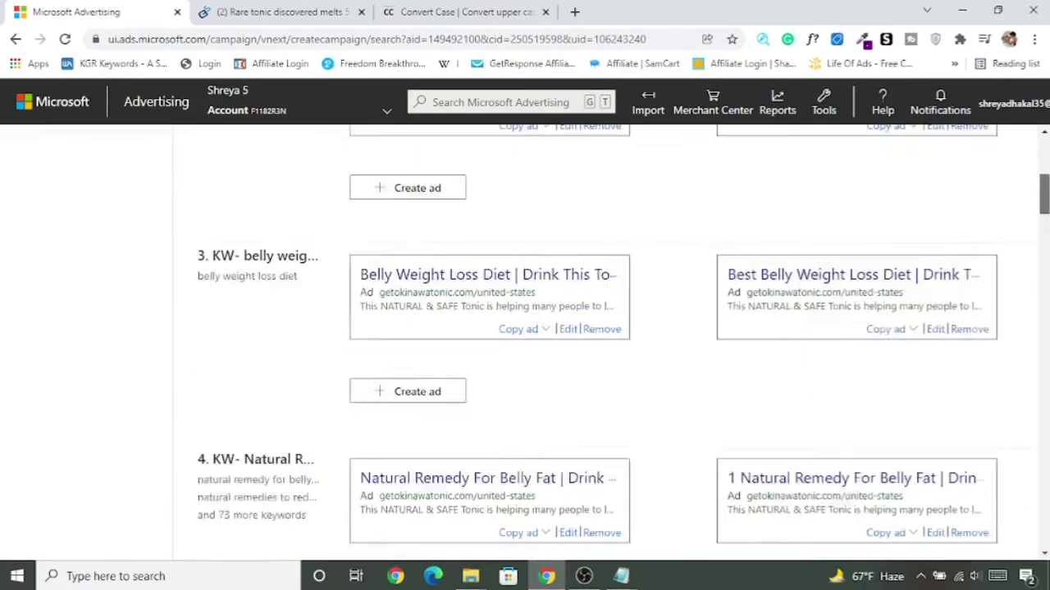
scroll(252, 498, "down", 10)
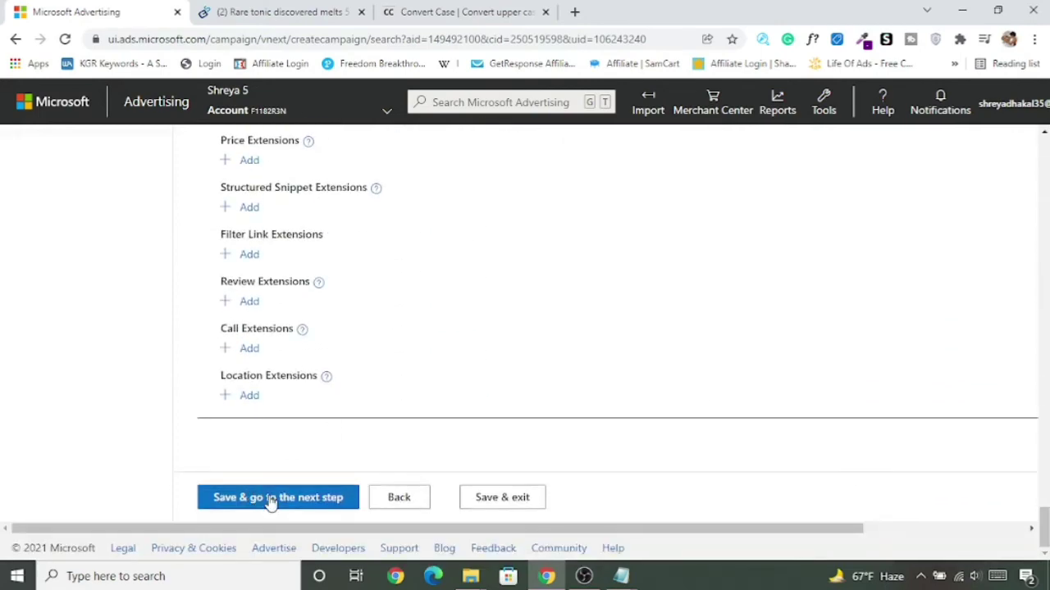
Advance to the Budget & bids step and review the ten ad groups' 1.00 USD bids.
left_click(270, 499)
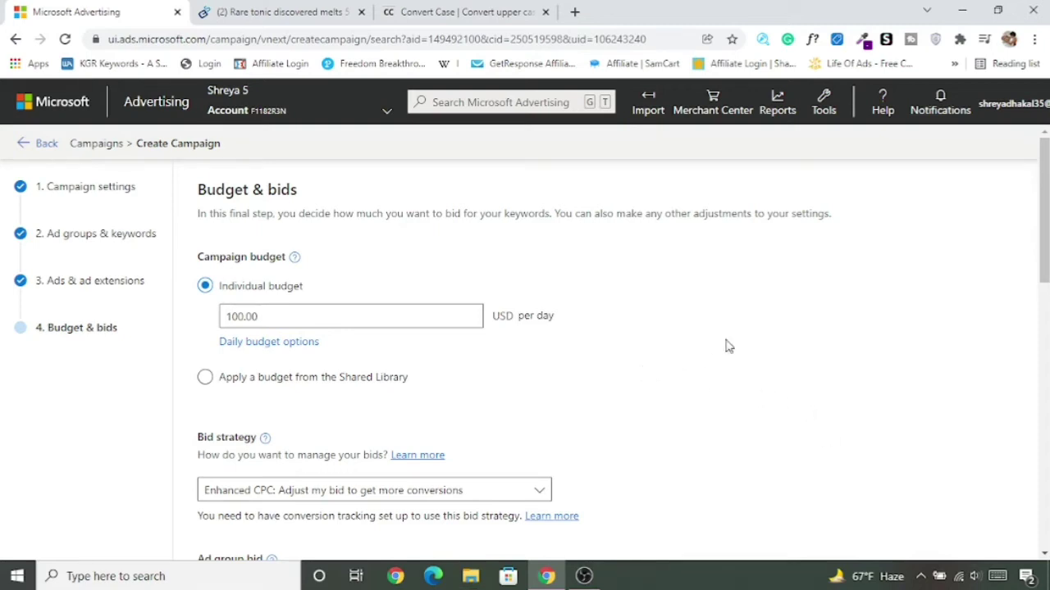
scroll(801, 339, "down", 1)
scroll(801, 340, "up", 1)
scroll(565, 342, "down", 2)
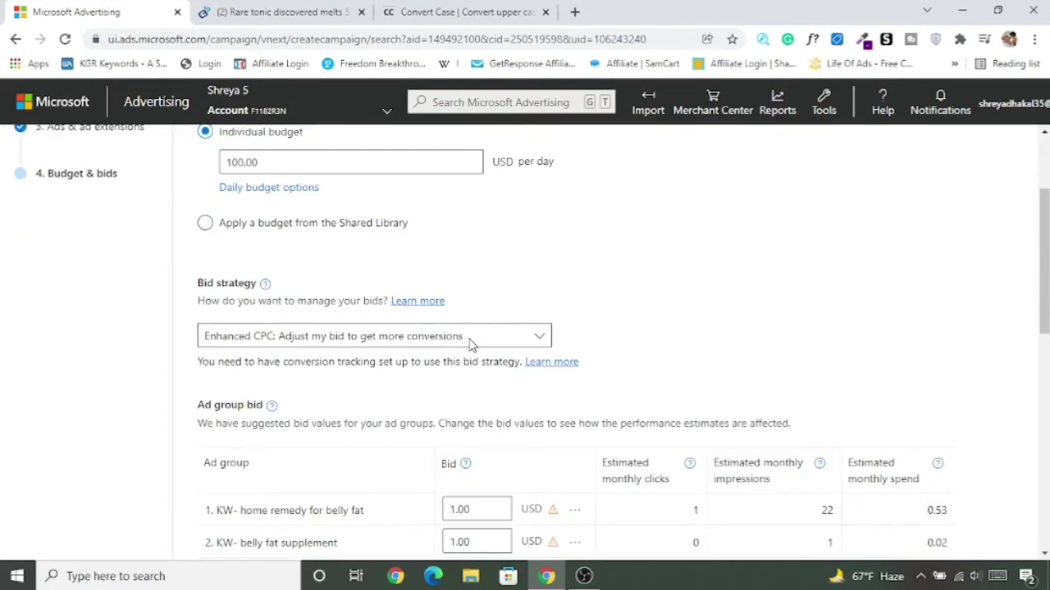
scroll(709, 308, "down", 2)
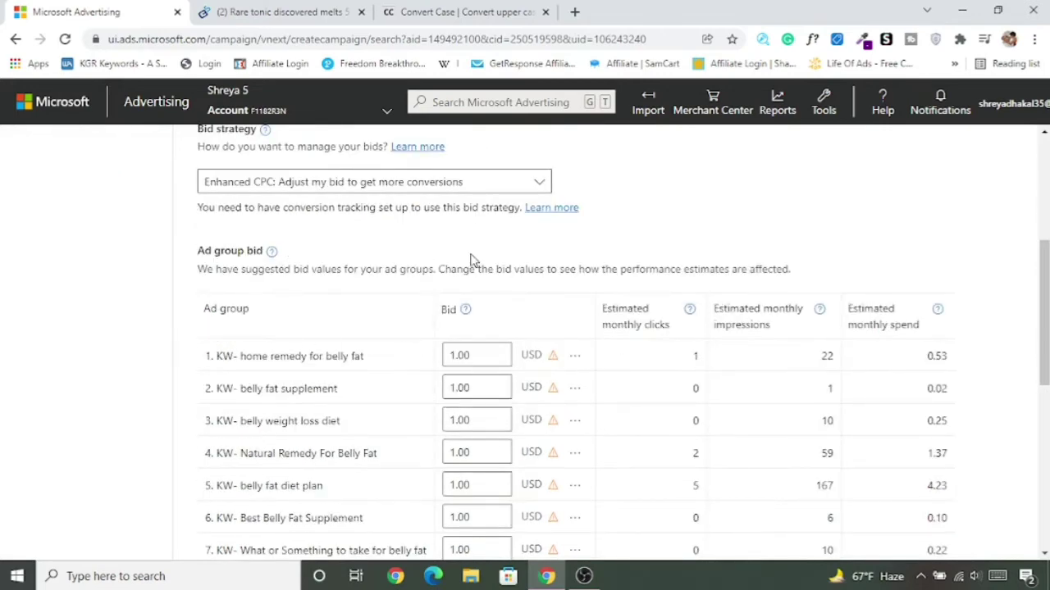
scroll(474, 264, "down", 2)
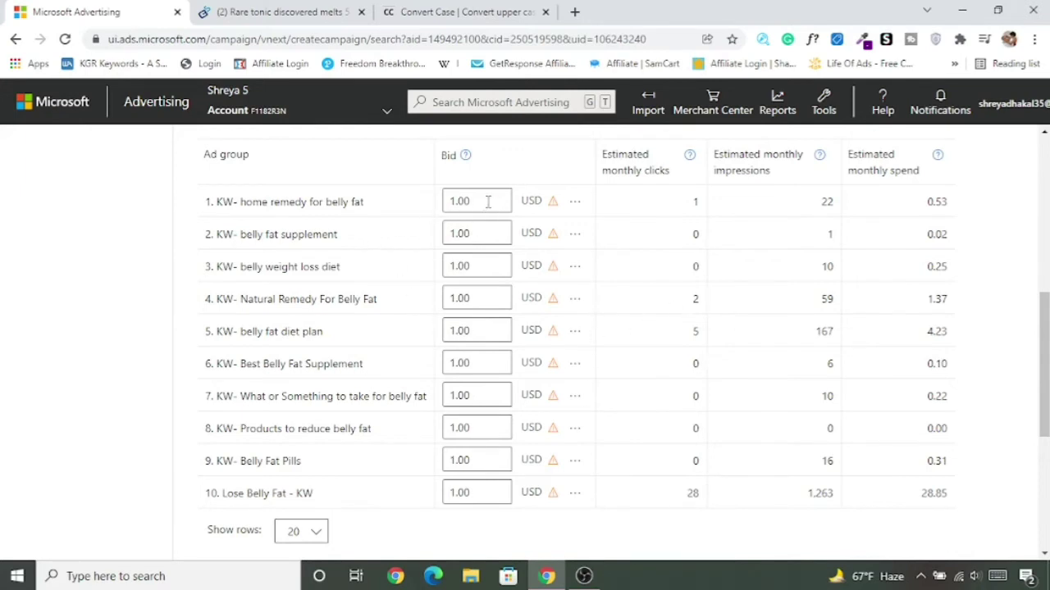
Change the first five ad group bids from 1.00 to 0.82 USD.
left_click_drag(470, 202, 447, 201)
type("0.82")
double_click(485, 196)
key("ctrl+c")
left_click(488, 234)
double_click(488, 234)
key("ctrl+v")
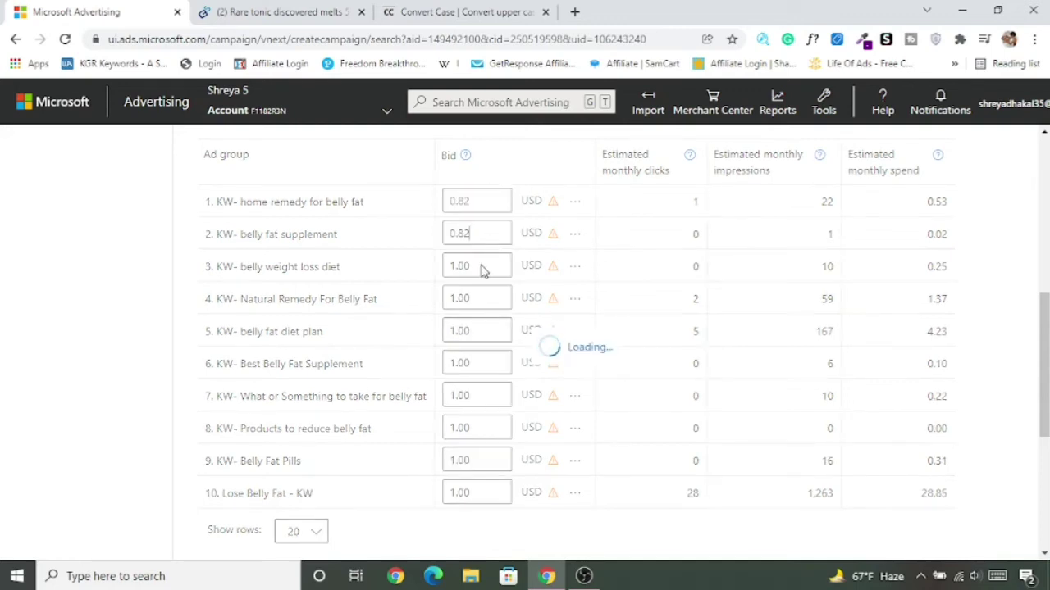
left_click(481, 266)
double_click(482, 267)
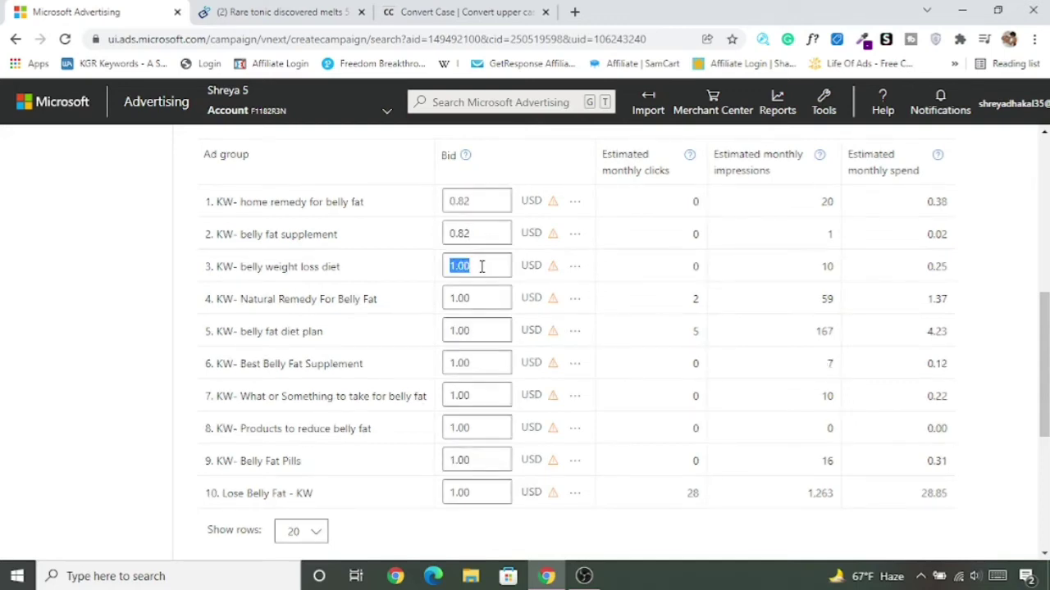
key("ctrl+v")
left_click(486, 299)
double_click(487, 299)
key("ctrl+v")
left_click(487, 331)
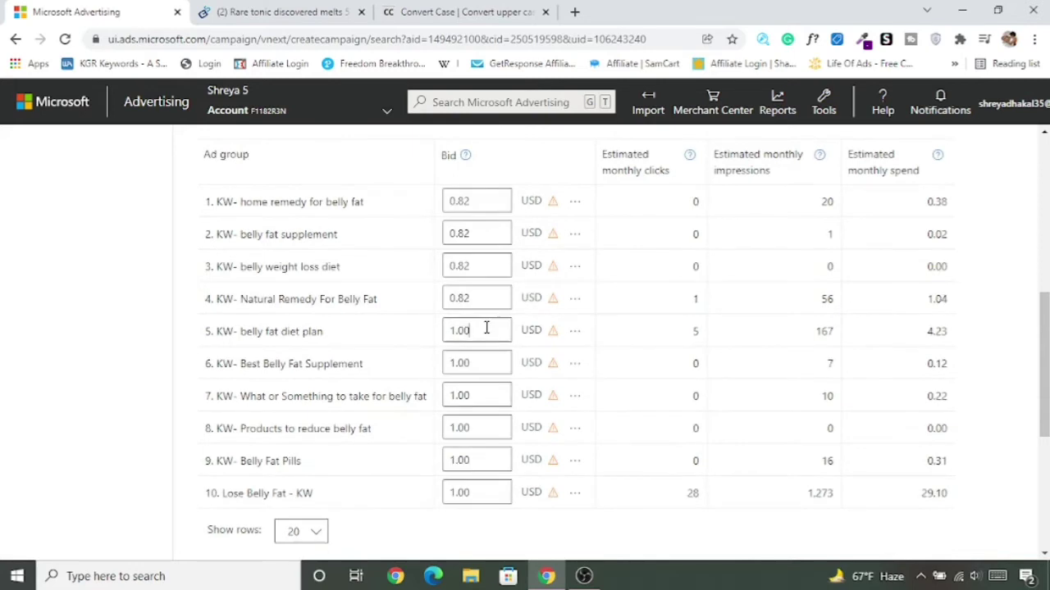
double_click(486, 331)
key("ctrl+v")
Set the sixth through tenth ad group bids to 0.82 USD as well.
left_click(483, 364)
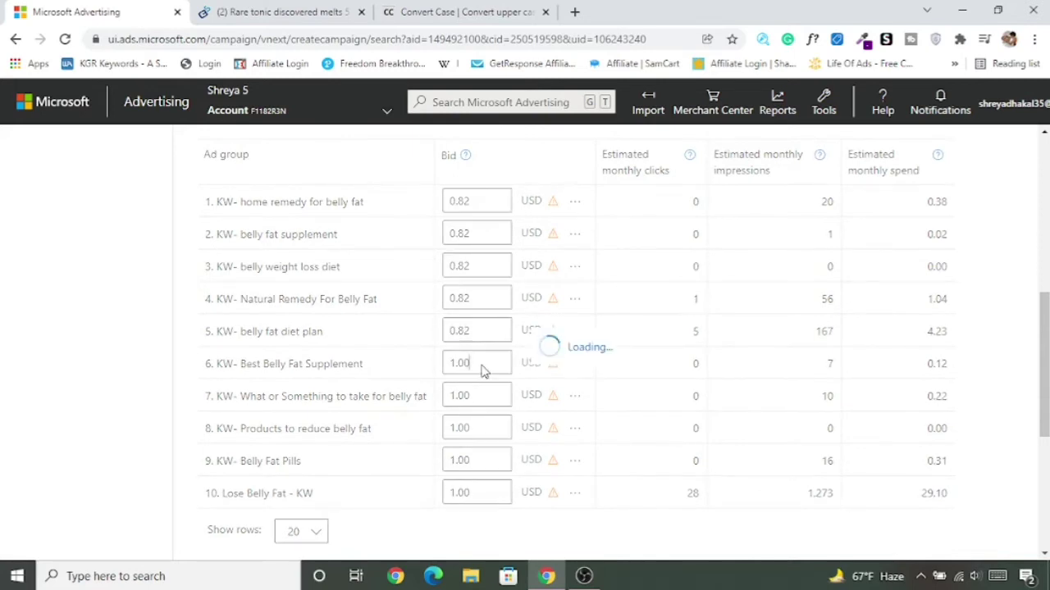
double_click(483, 364)
key("ctrl+v")
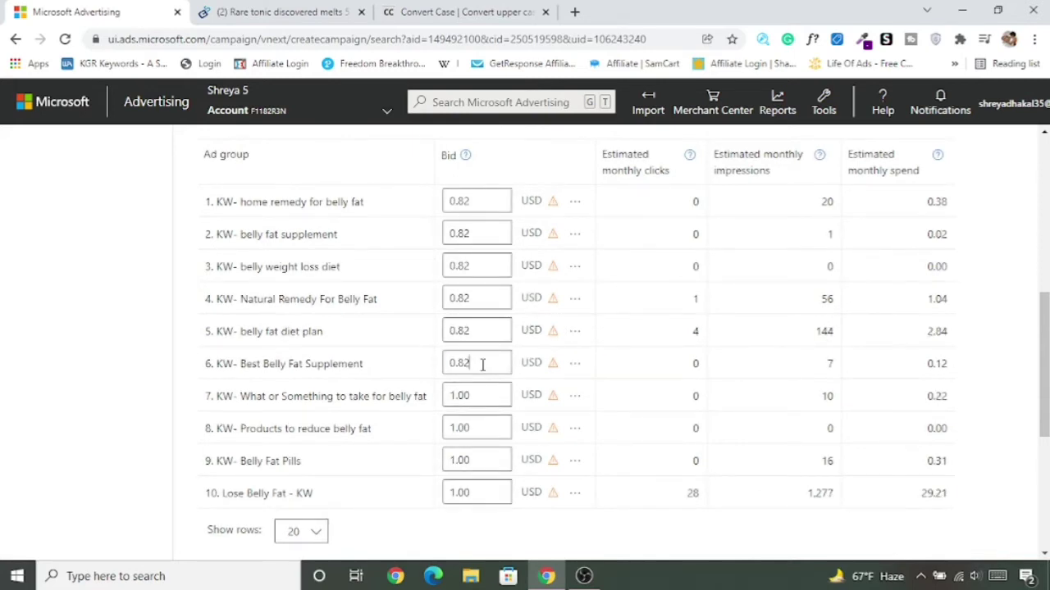
left_click(483, 397)
double_click(483, 397)
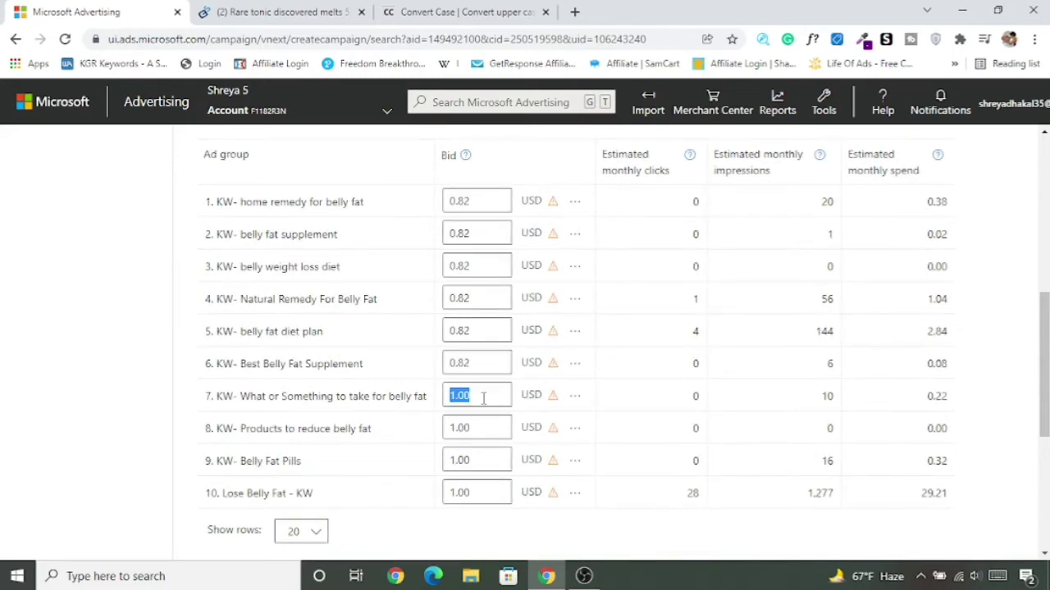
key("ctrl+v")
left_click(483, 427)
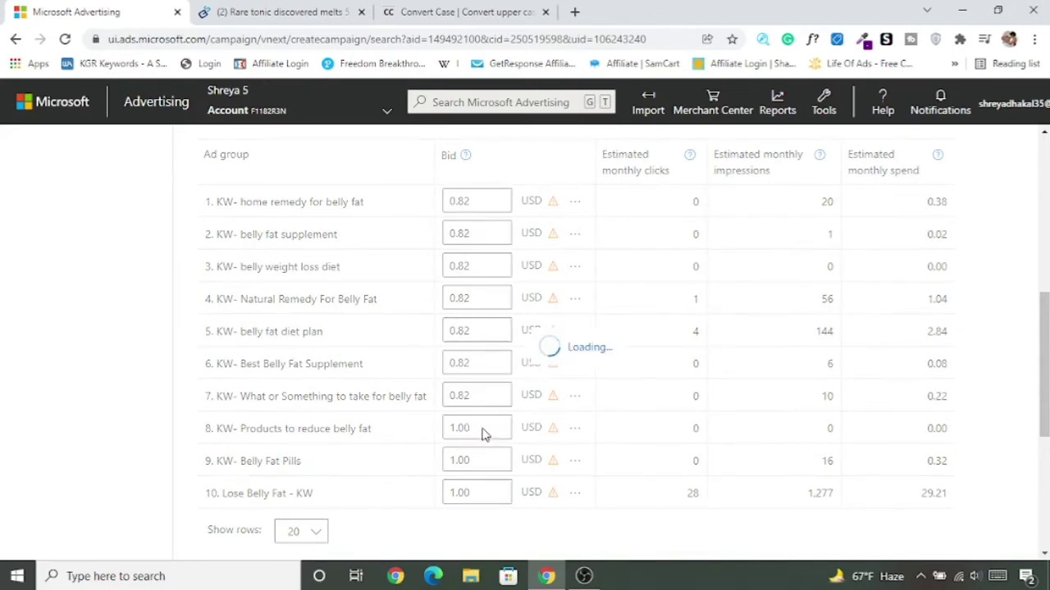
key("ctrl+a")
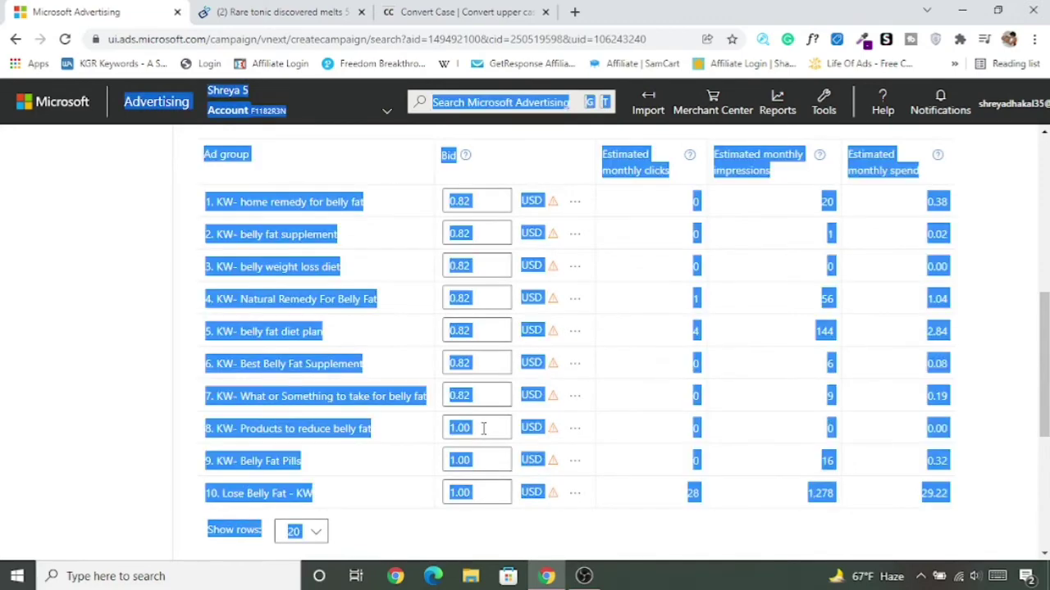
left_click(483, 427)
double_click(483, 427)
key("ctrl+v")
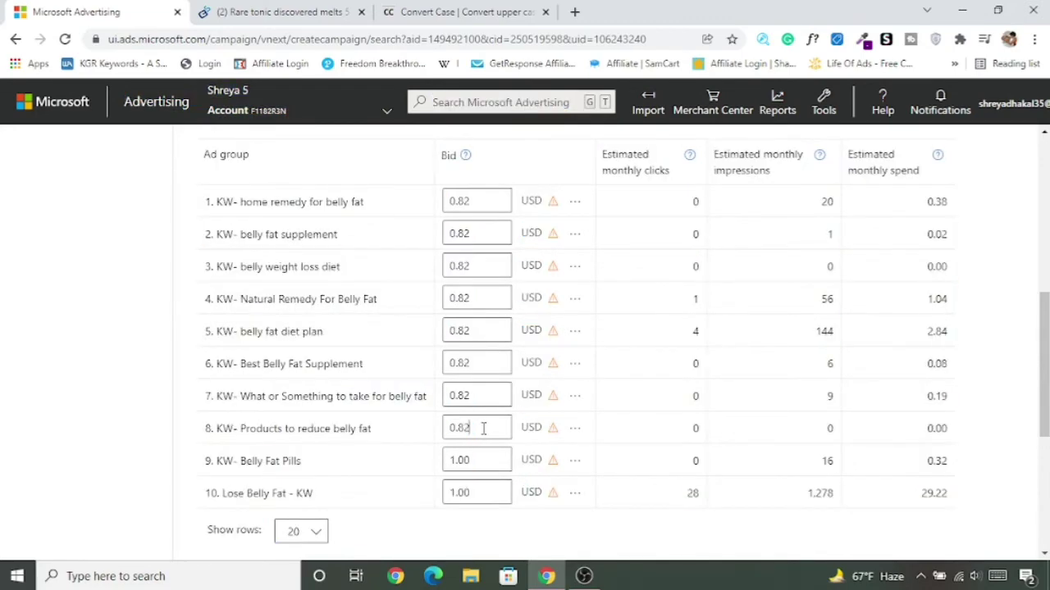
left_click(486, 465)
double_click(487, 465)
key("ctrl+v")
left_click(506, 496)
double_click(506, 492)
key("ctrl+v")
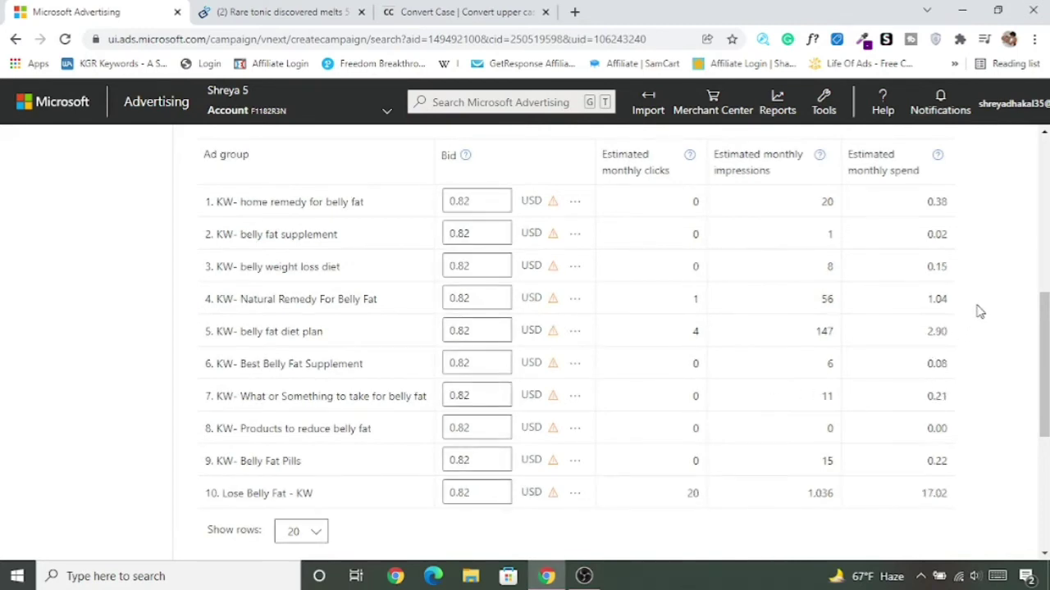
Expand Campaign targets to show the United States location and device bid adjustments.
scroll(977, 308, "down", 1)
scroll(979, 312, "up", 1)
scroll(462, 463, "down", 1)
scroll(464, 467, "up", 2)
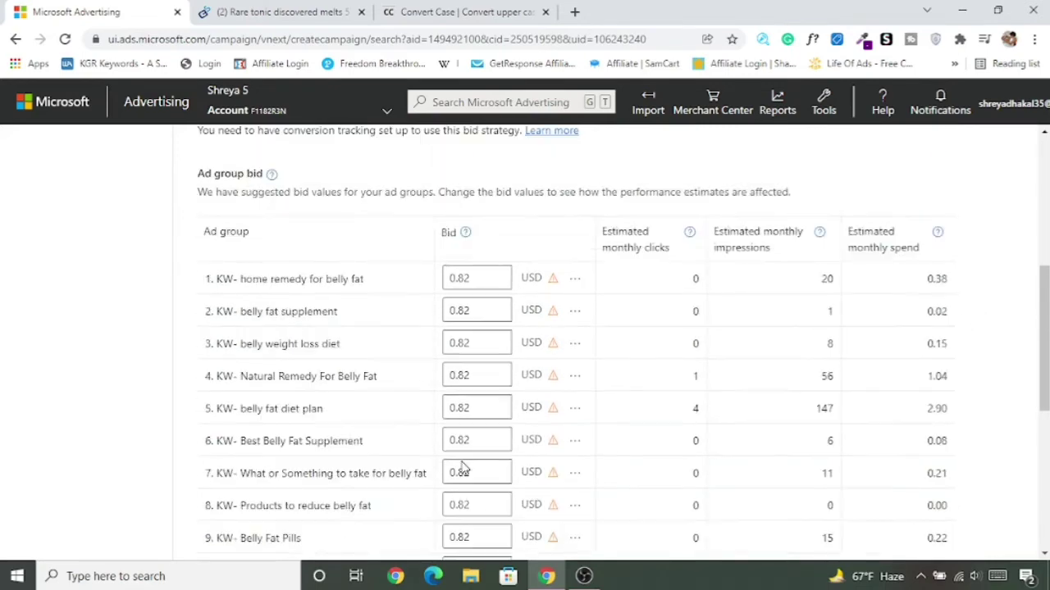
scroll(462, 464, "down", 2)
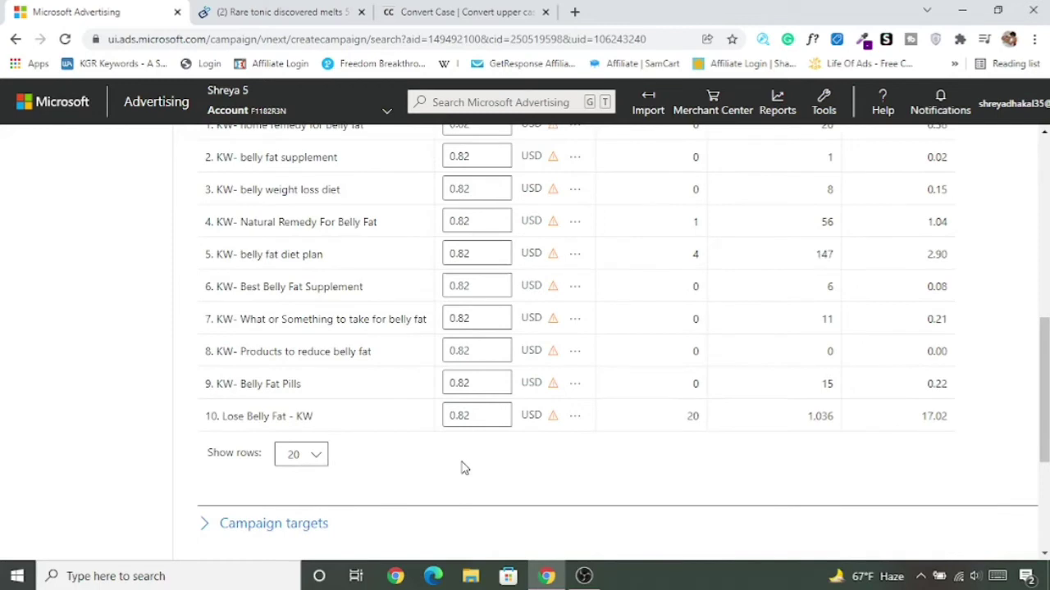
scroll(547, 427, "up", 1)
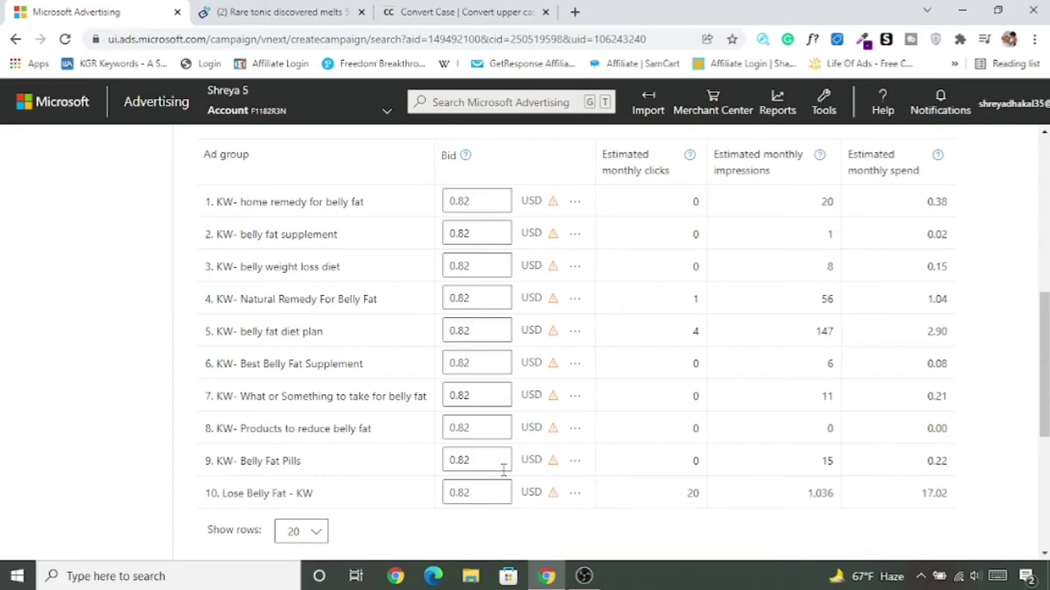
scroll(1004, 307, "down", 3)
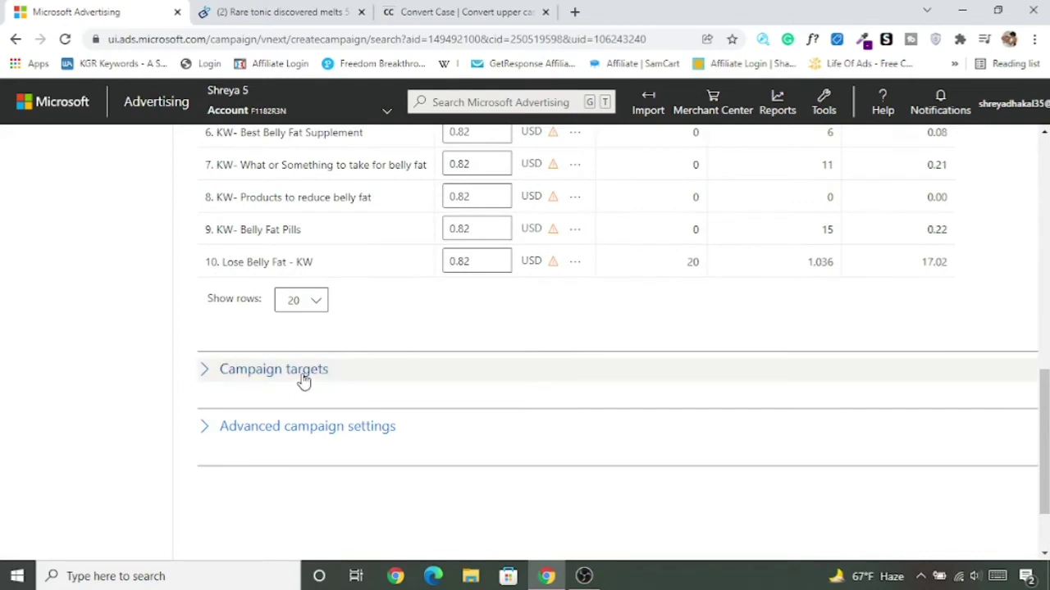
left_click(248, 371)
scroll(574, 373, "down", 2)
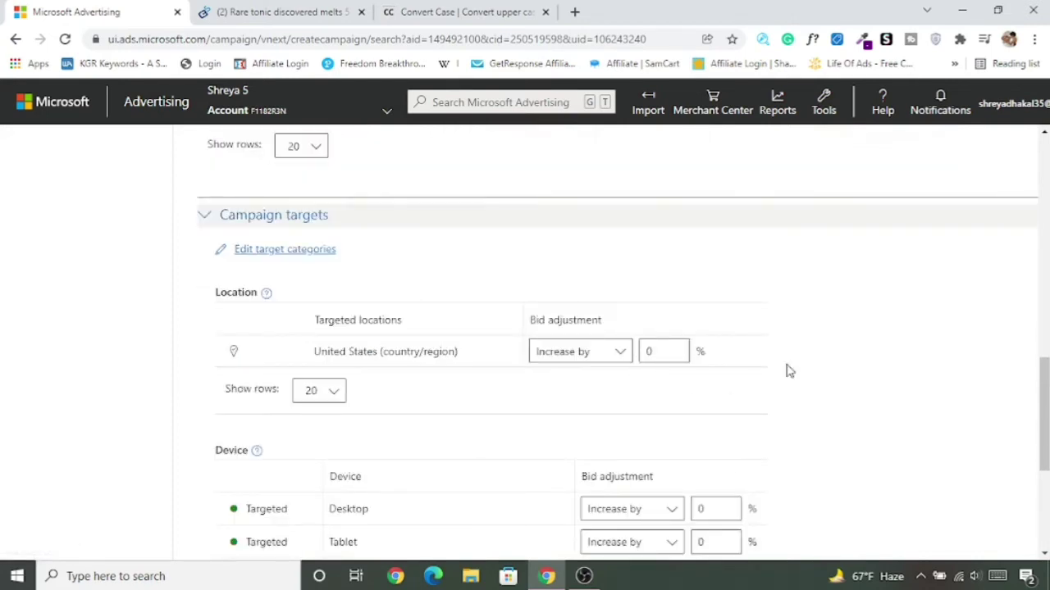
Set the Tablet and Smartphone bid adjustments to decrease by 90%, leaving Desktop at 0%.
scroll(820, 358, "down", 2)
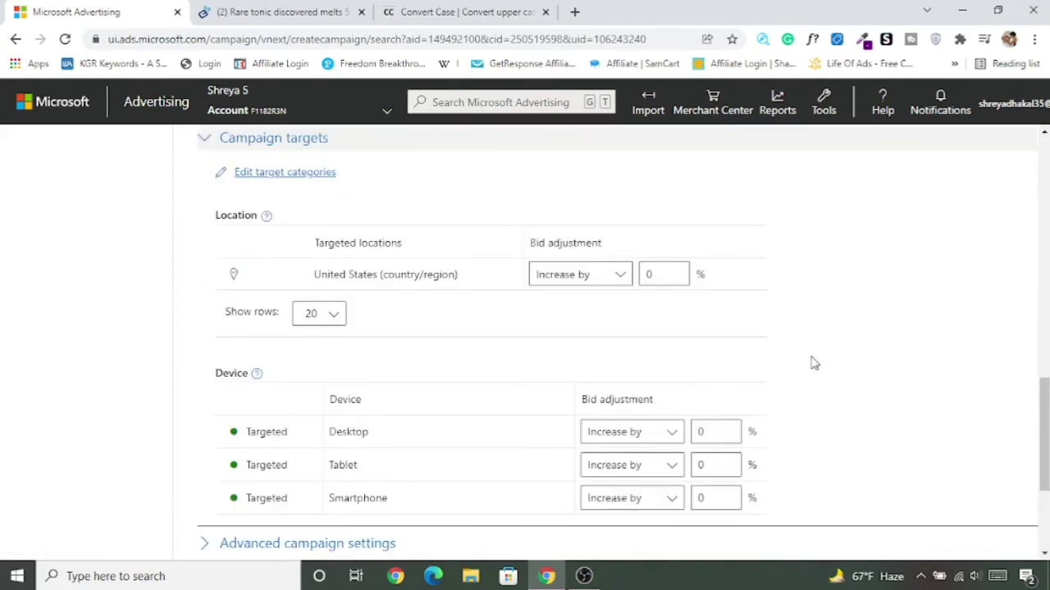
left_click(668, 389)
left_click(661, 424)
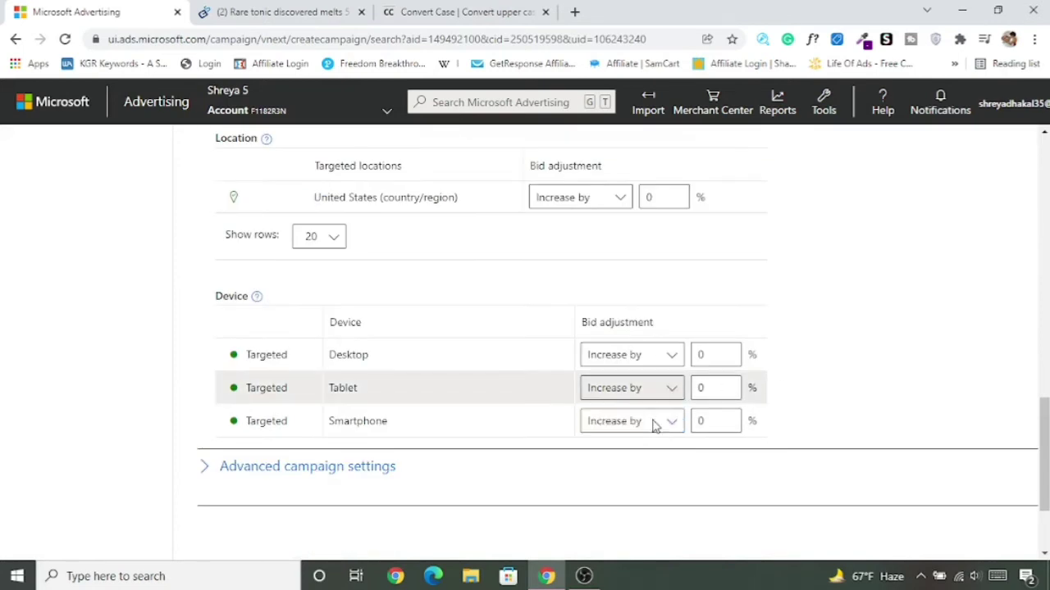
left_click(662, 422)
left_click(642, 459)
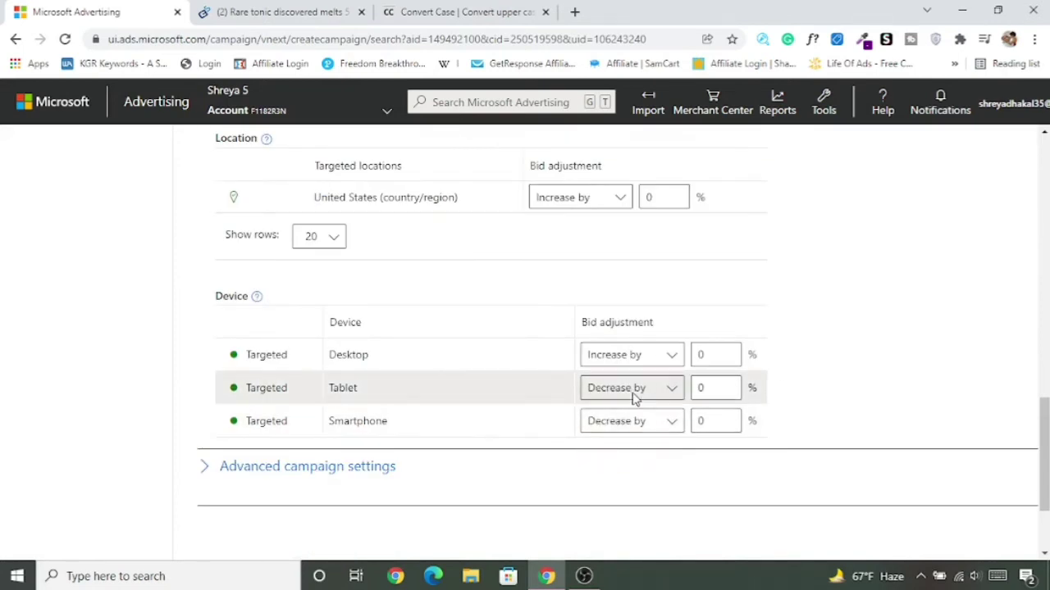
left_click(698, 389)
type("9")
left_click(701, 420)
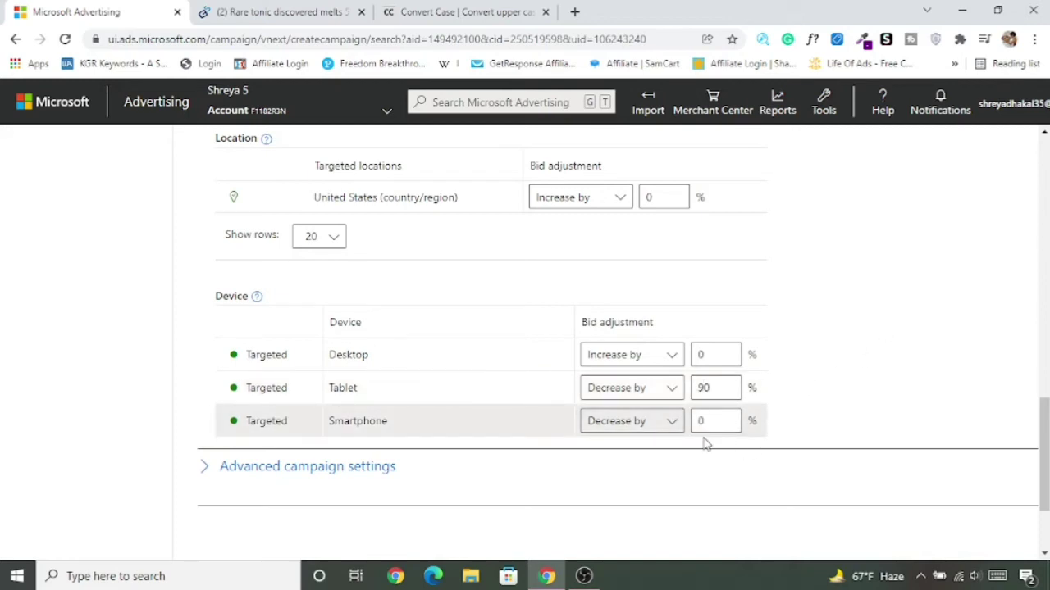
type("9")
scroll(984, 311, "up", 1)
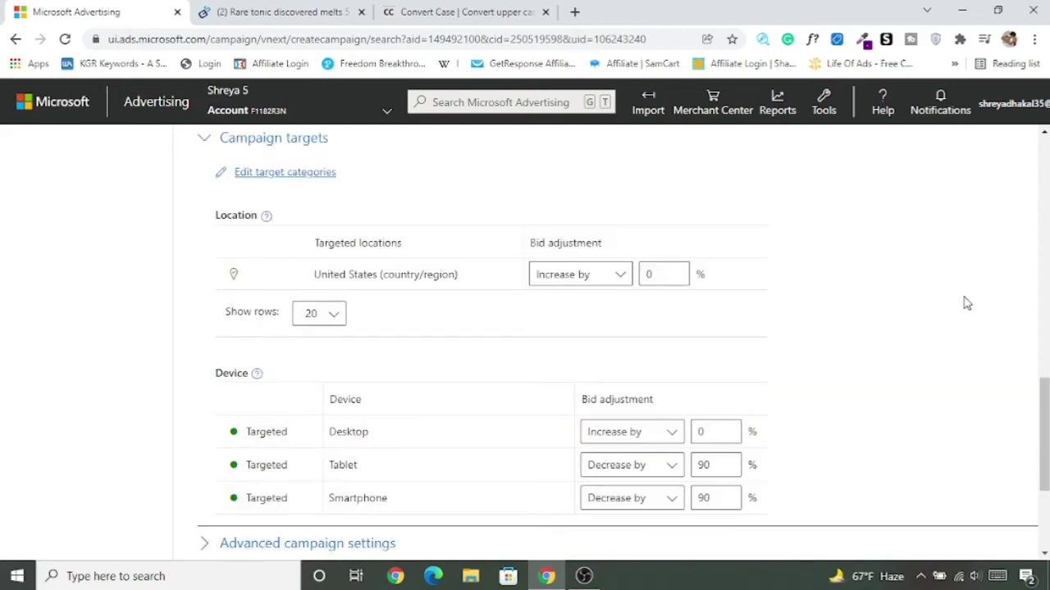
scroll(963, 301, "down", 1)
scroll(823, 374, "up", 1)
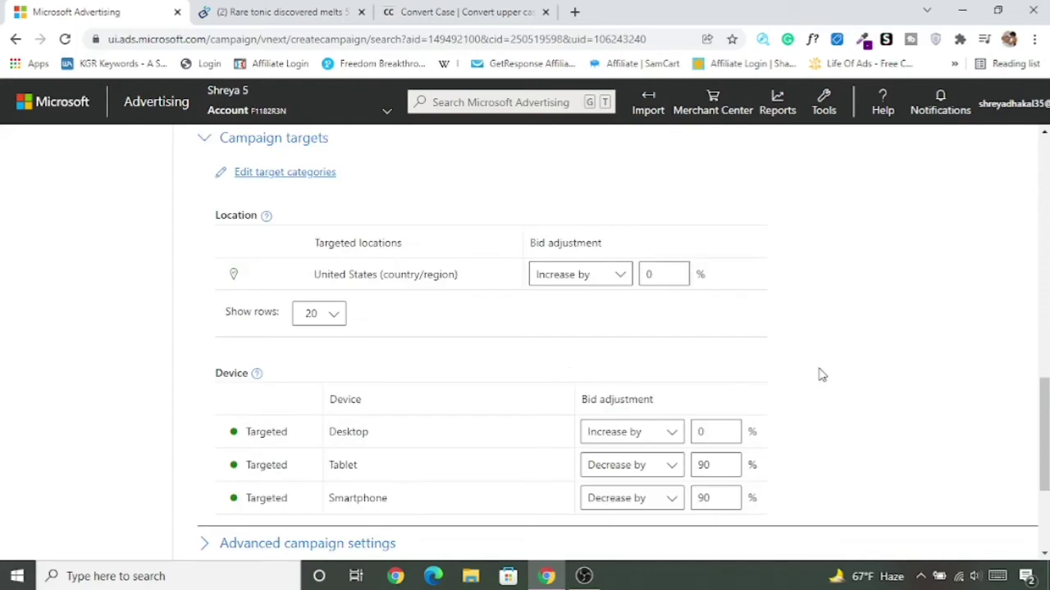
Add Age and Gender to the campaign's target categories.
left_click(318, 177)
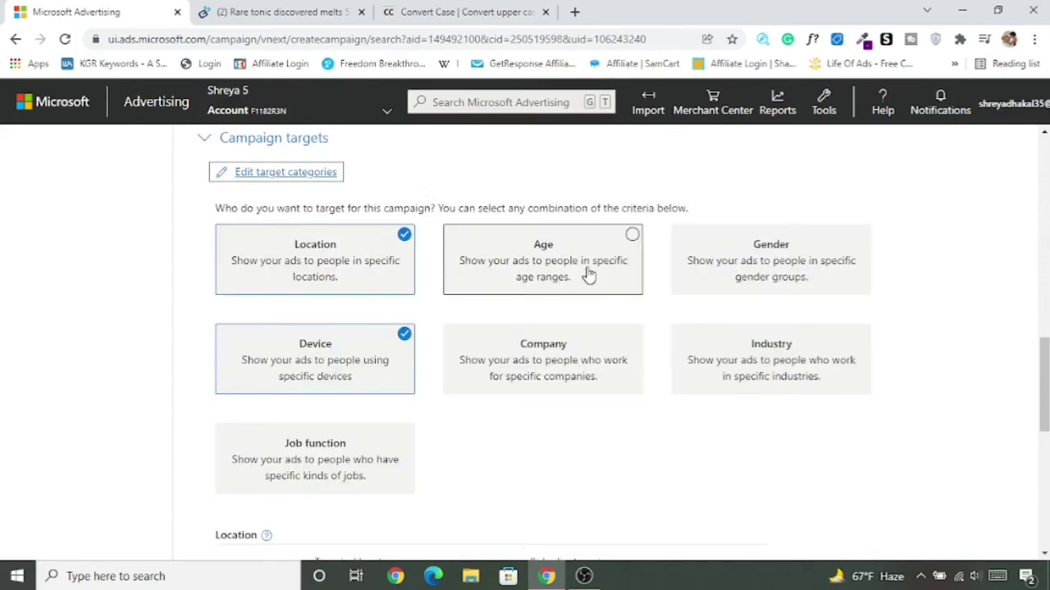
left_click(632, 236)
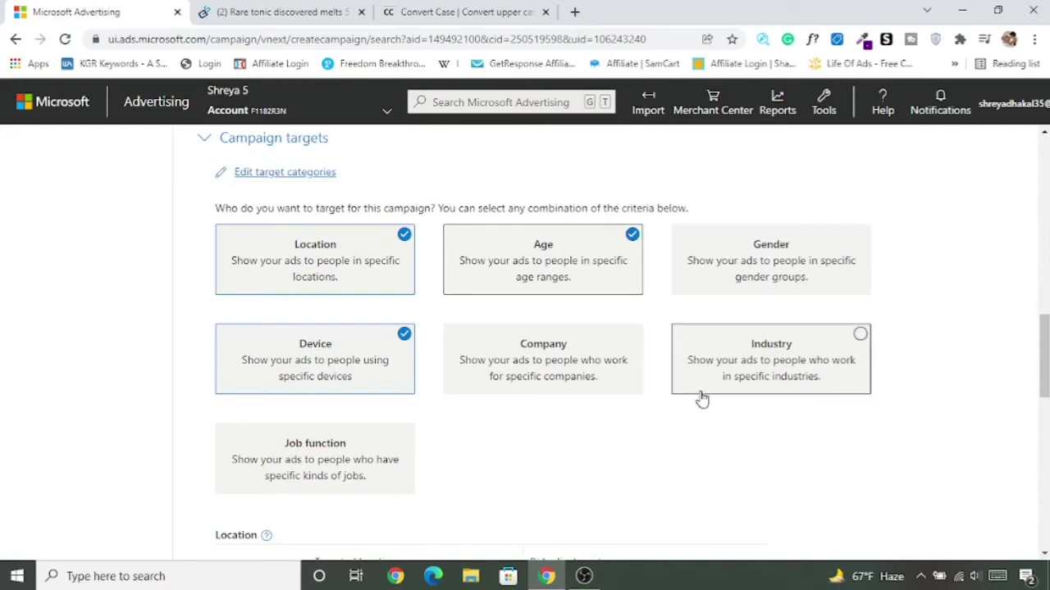
left_click(859, 235)
scroll(929, 282, "down", 5)
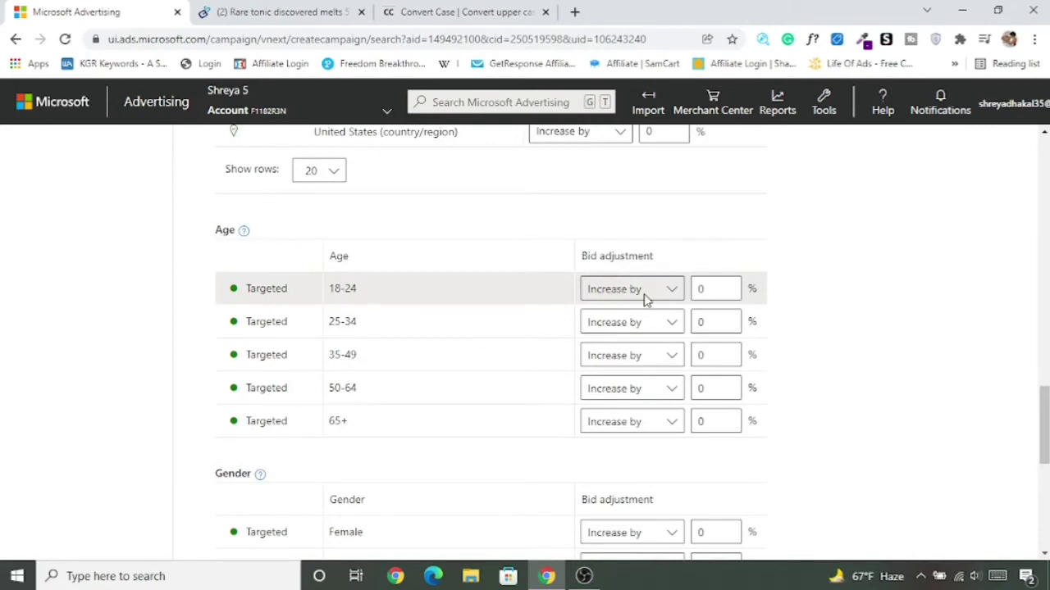
Set the 18-24 age group bid to decrease by 90%.
left_click(647, 293)
left_click(651, 324)
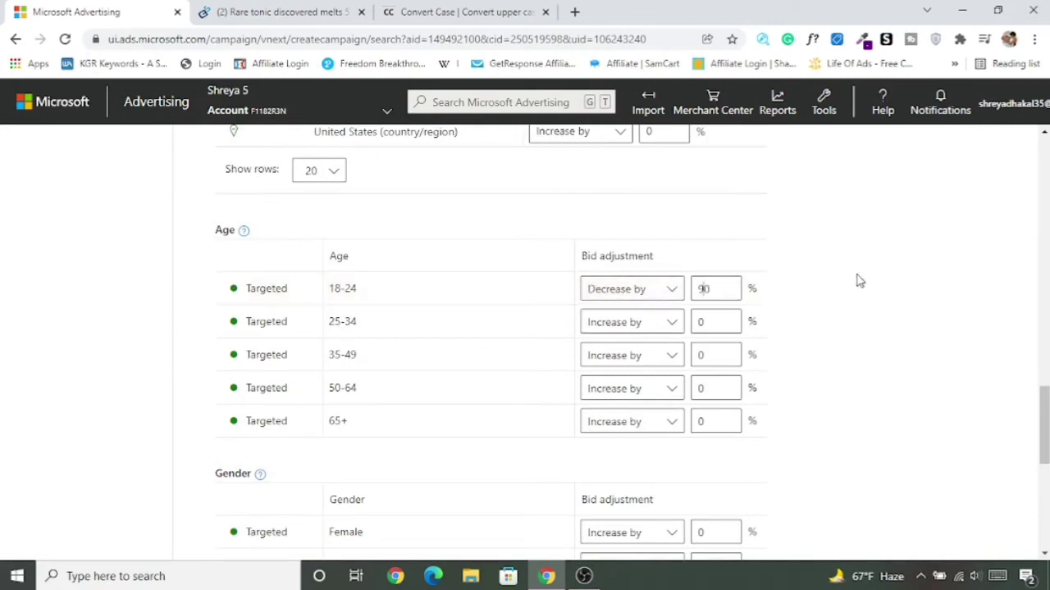
scroll(822, 246, "down", 1)
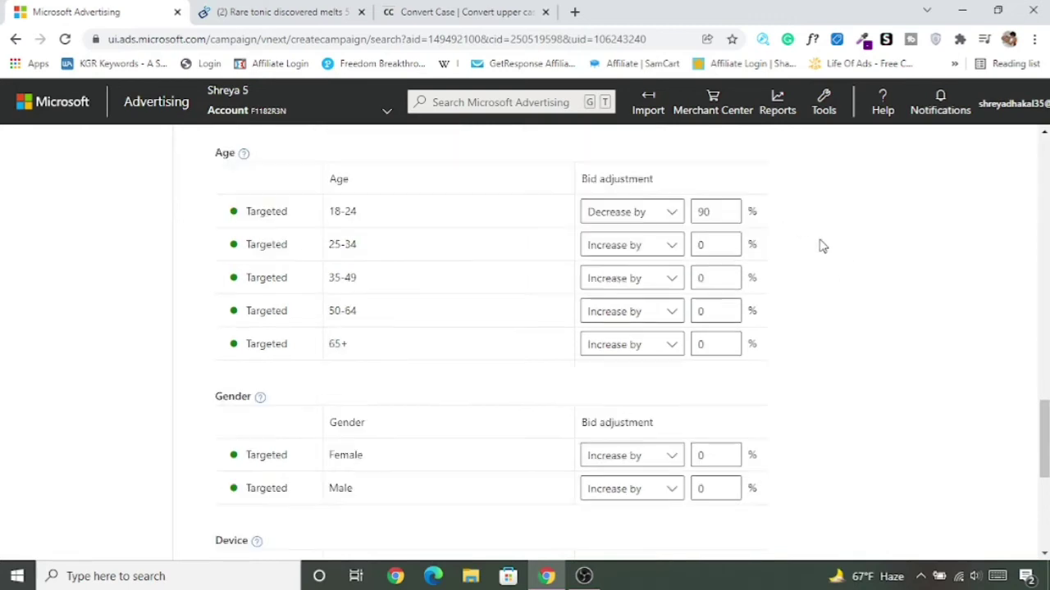
scroll(822, 246, "down", 2)
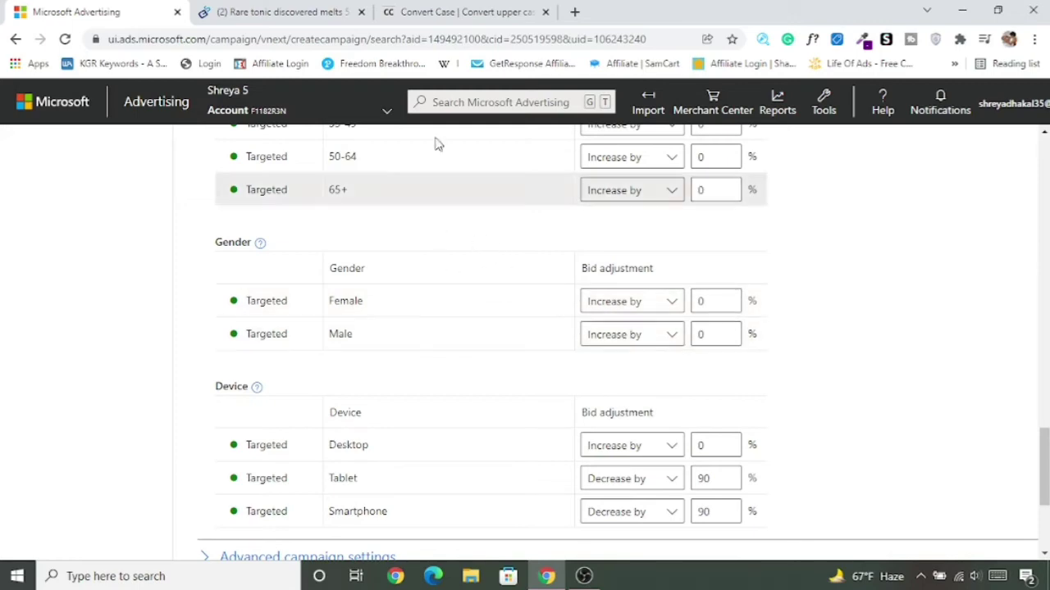
Check the product landing page, then return to the campaign settings.
left_click(305, 9)
scroll(408, 173, "up", 4)
scroll(408, 173, "up", 3)
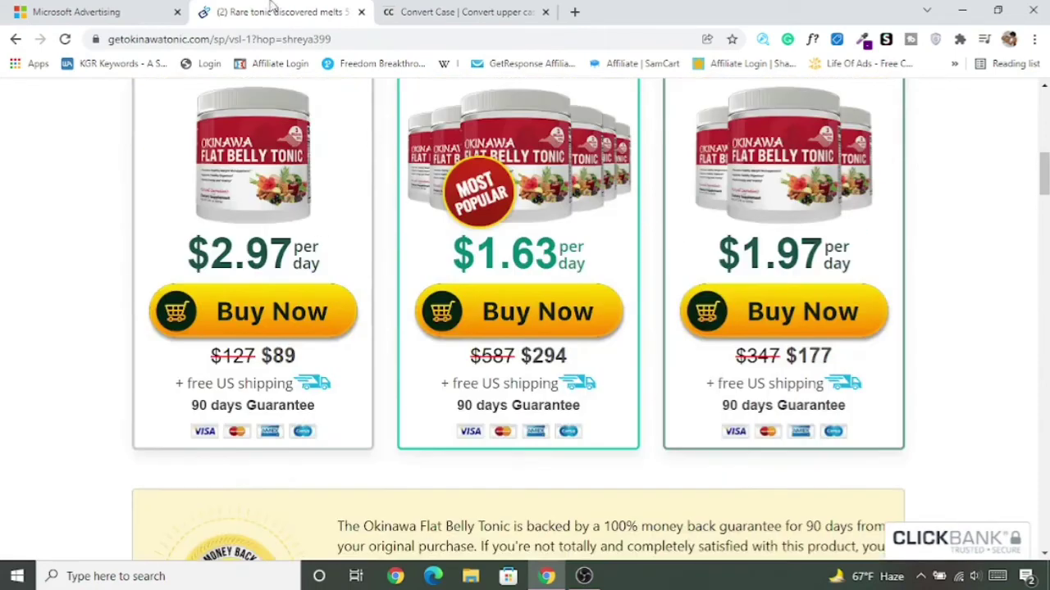
left_click(134, 10)
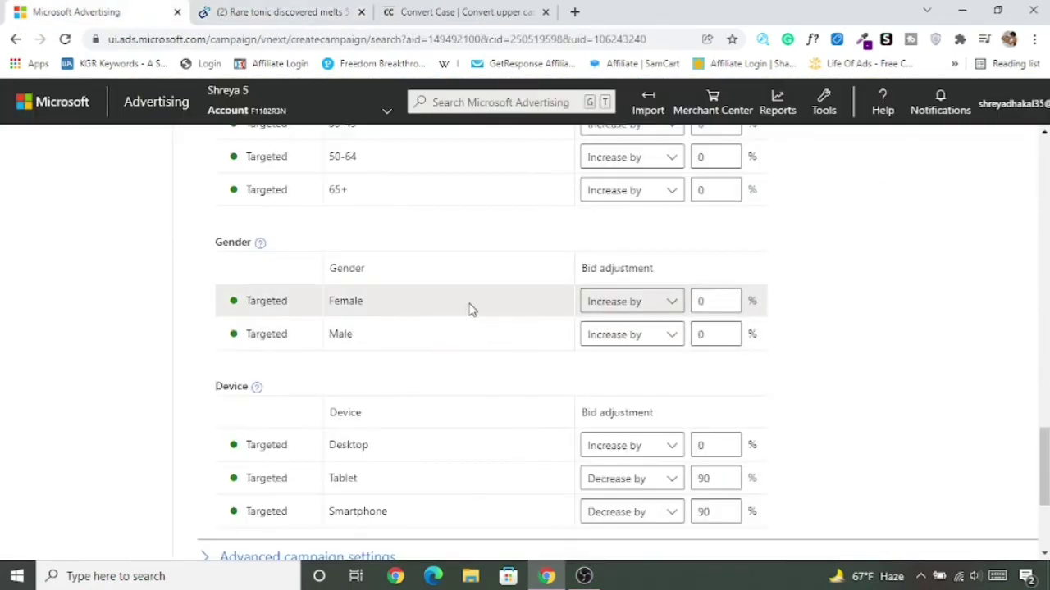
Set the Male gender bid to decrease by 90%, leaving Female at 0%.
left_click(653, 340)
left_click(636, 371)
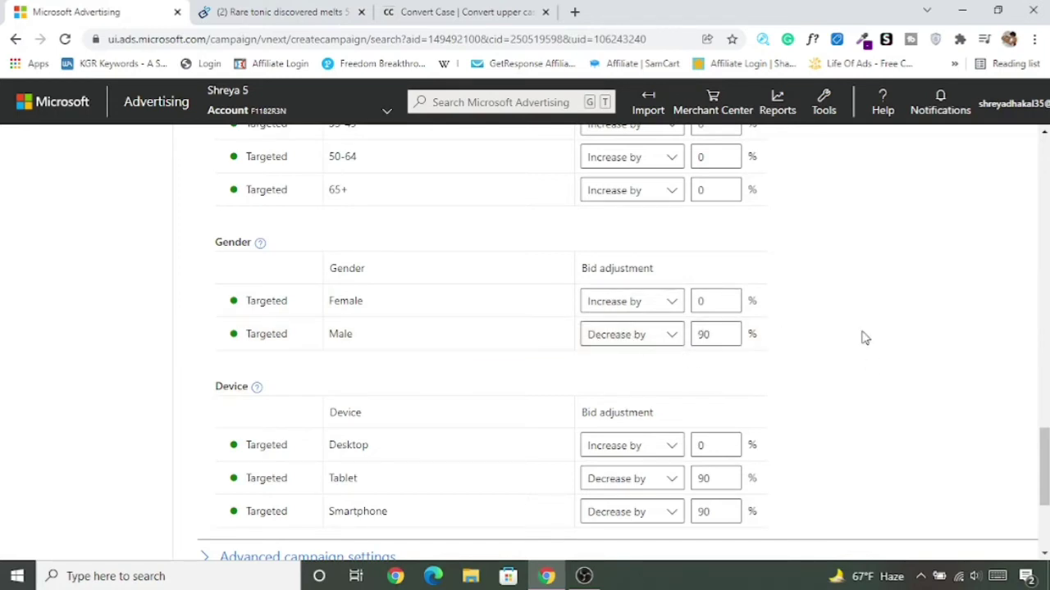
scroll(866, 365, "down", 1)
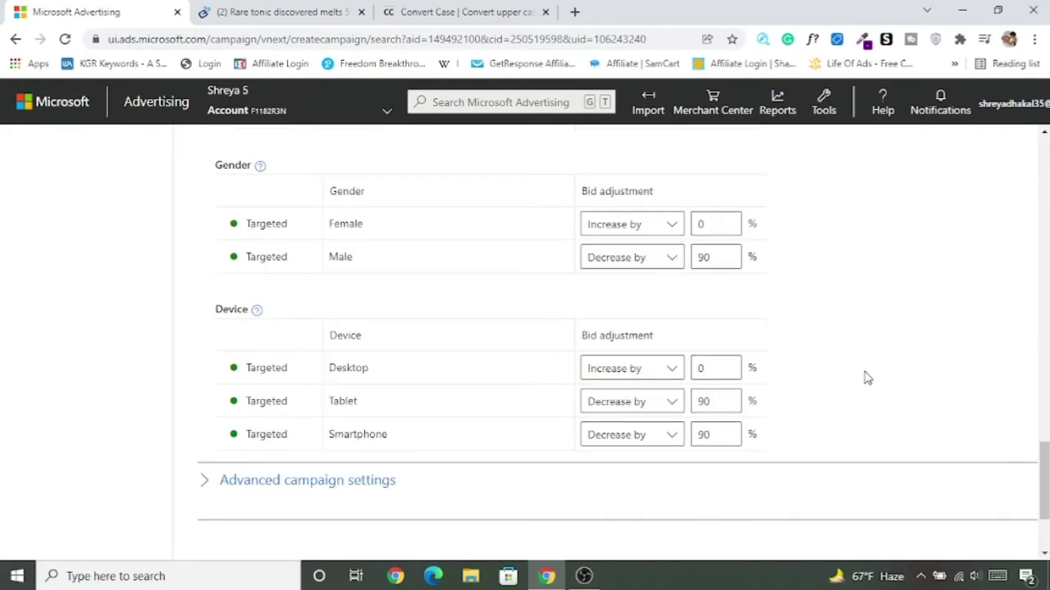
scroll(868, 378, "up", 3)
scroll(868, 379, "up", 2)
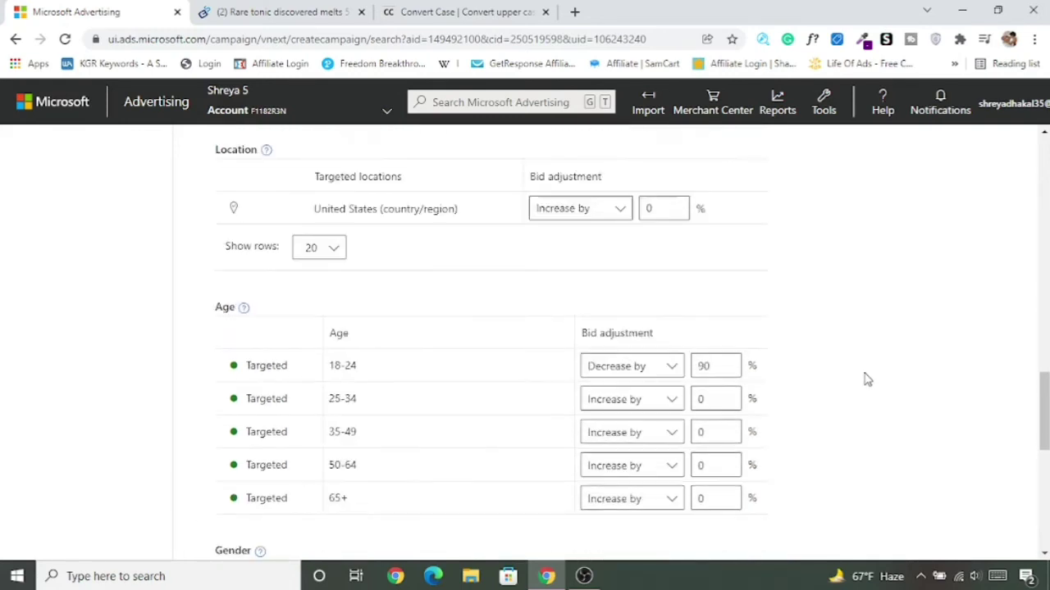
scroll(868, 379, "down", 2)
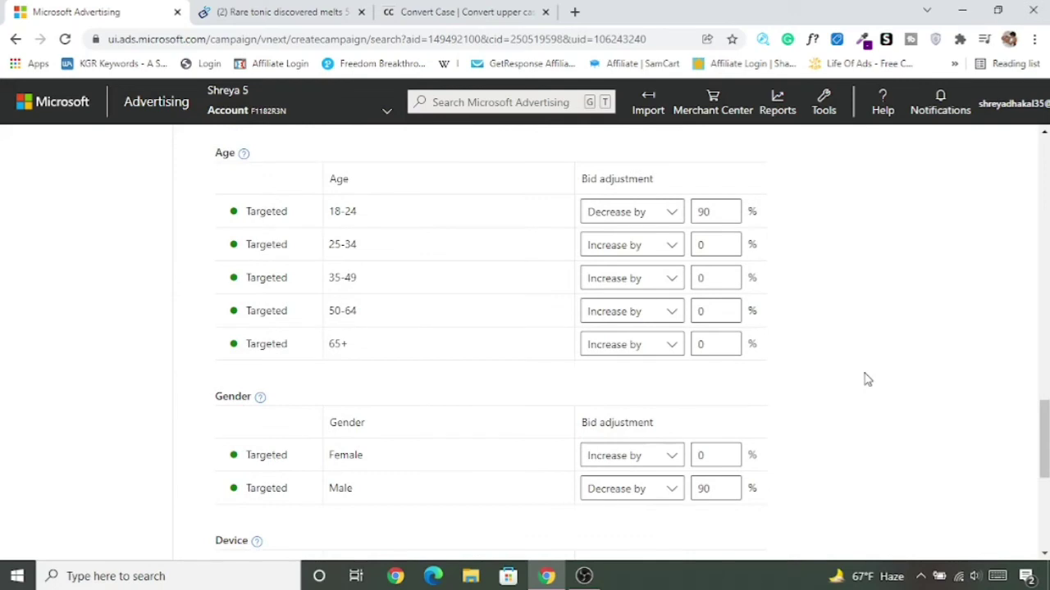
scroll(857, 364, "down", 1)
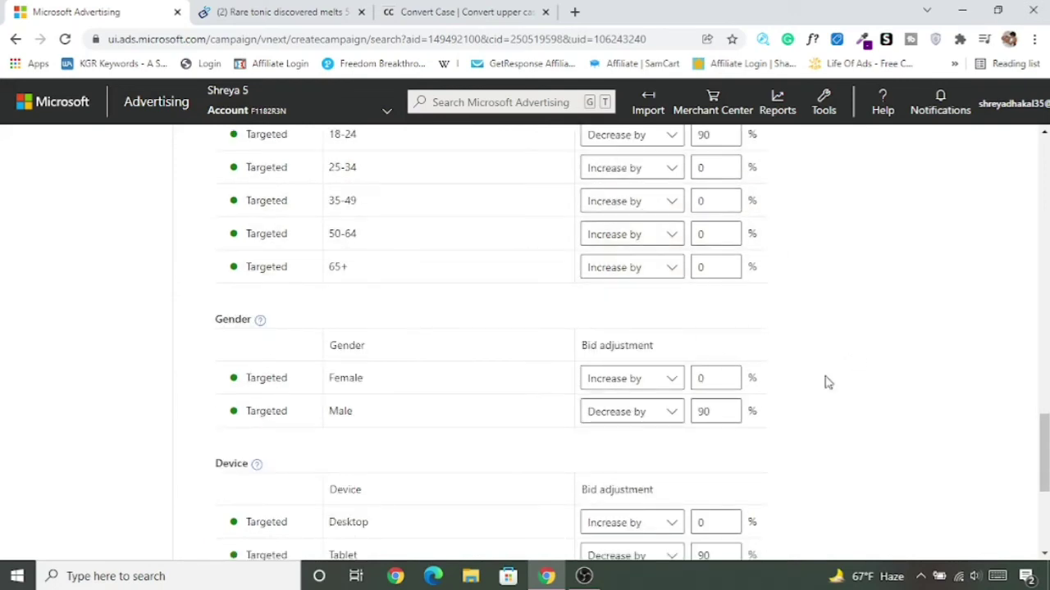
scroll(828, 384, "down", 2)
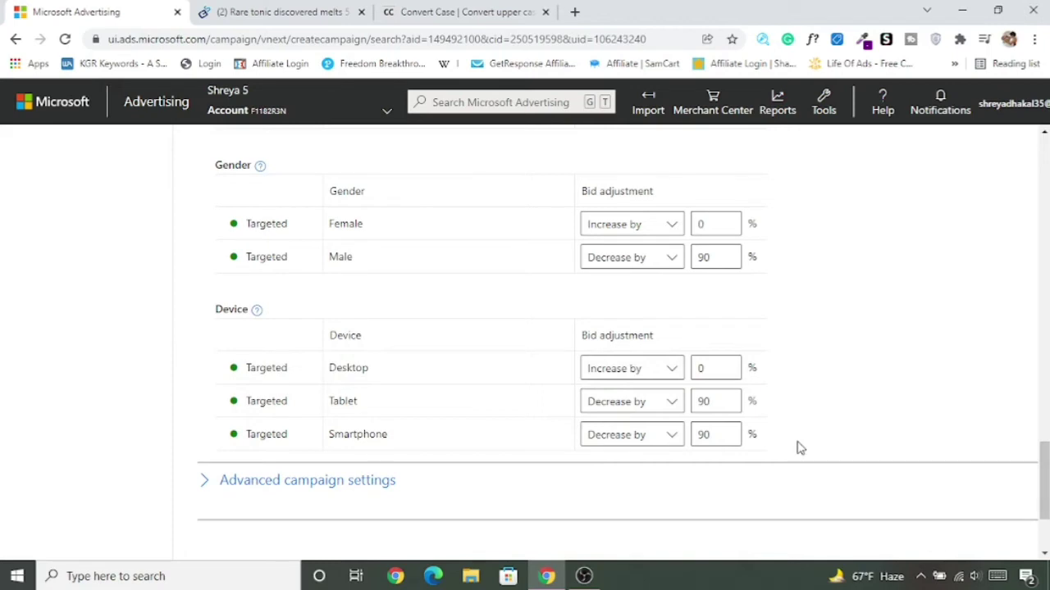
scroll(402, 487, "down", 1)
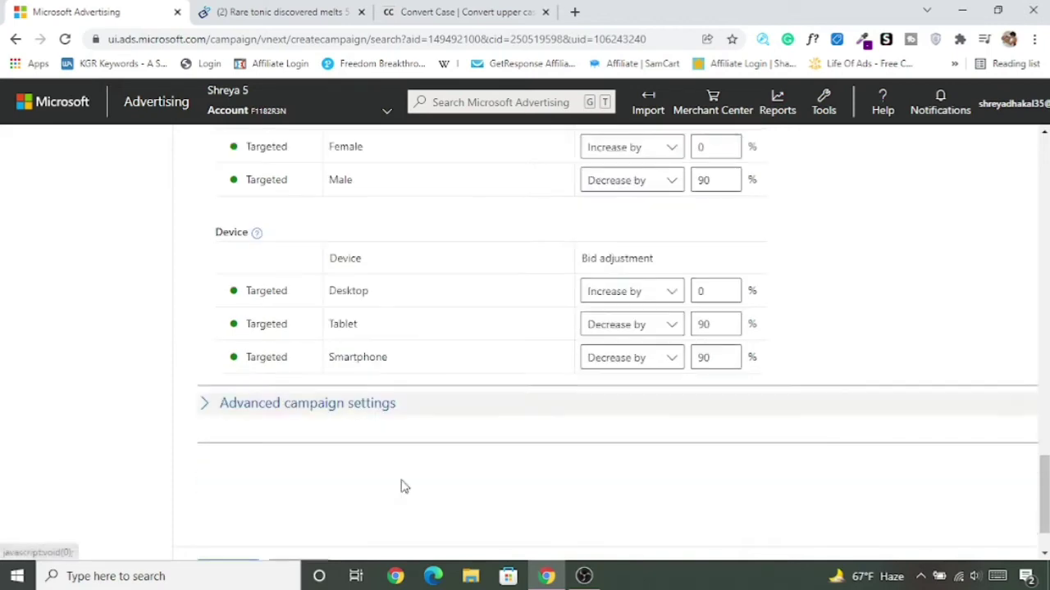
Limit ad distribution to Bing, AOL and Yahoo owned-and-operated search only.
left_click(322, 404)
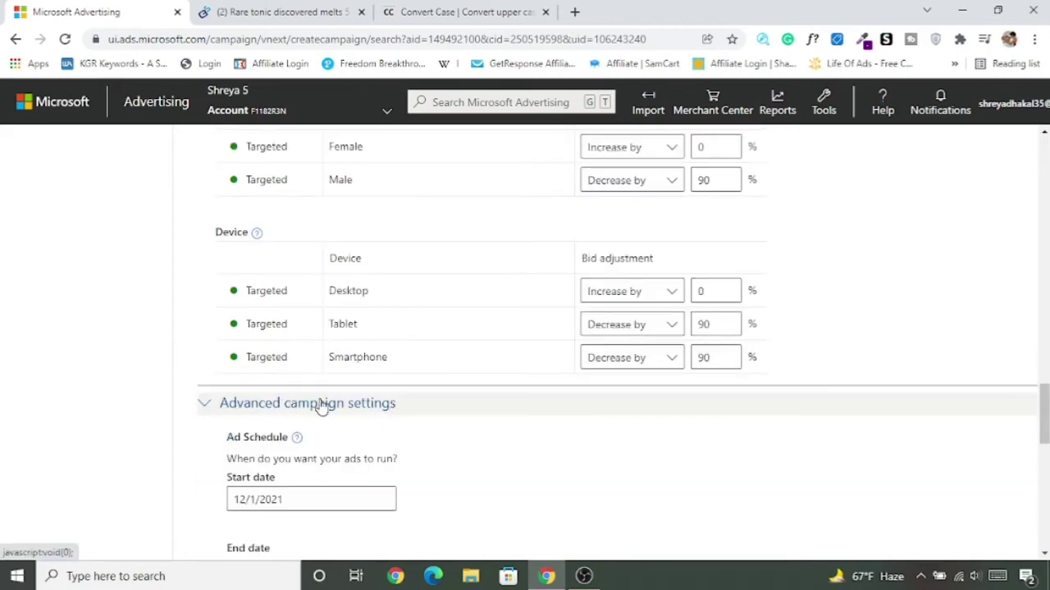
scroll(525, 407, "down", 5)
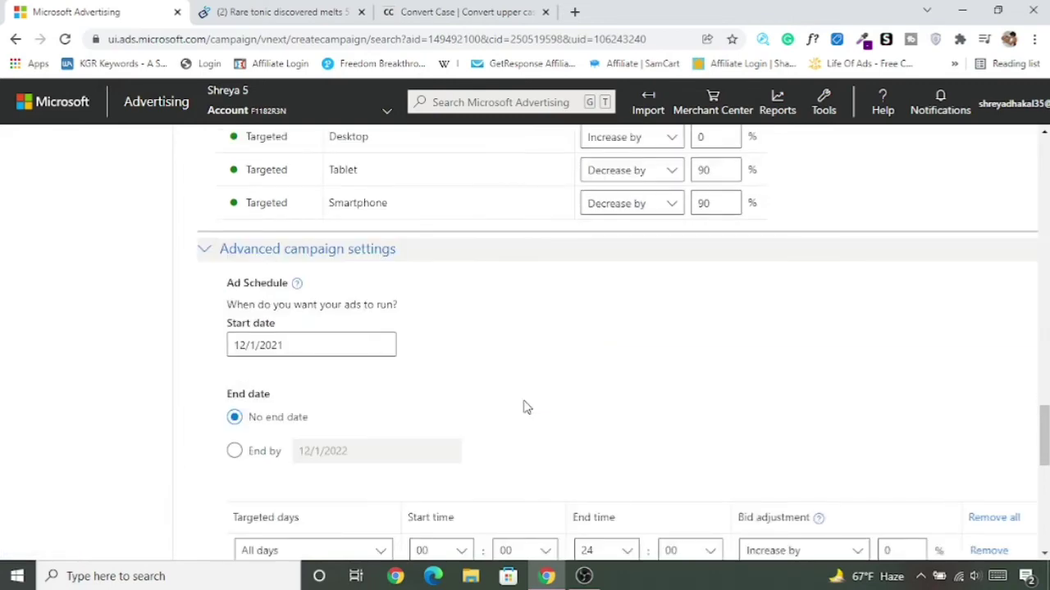
scroll(528, 407, "down", 2)
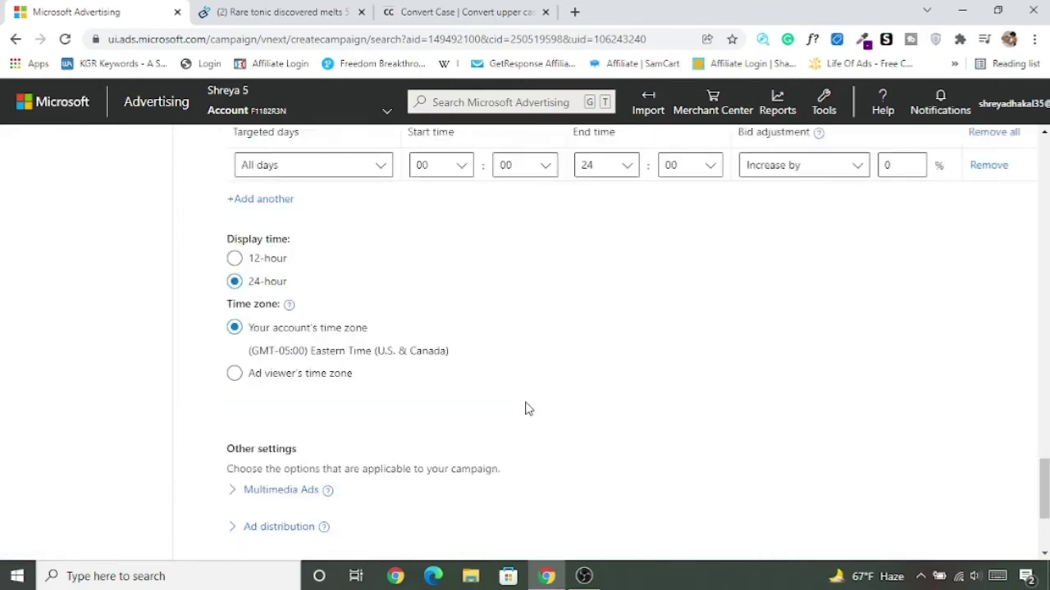
scroll(529, 407, "down", 2)
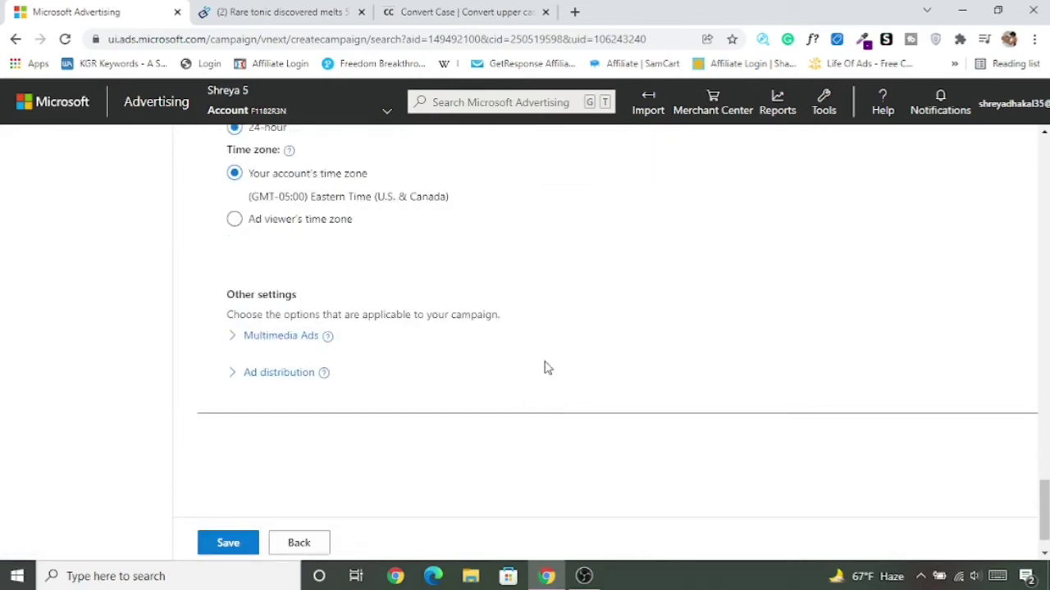
left_click(262, 374)
scroll(506, 364, "down", 1)
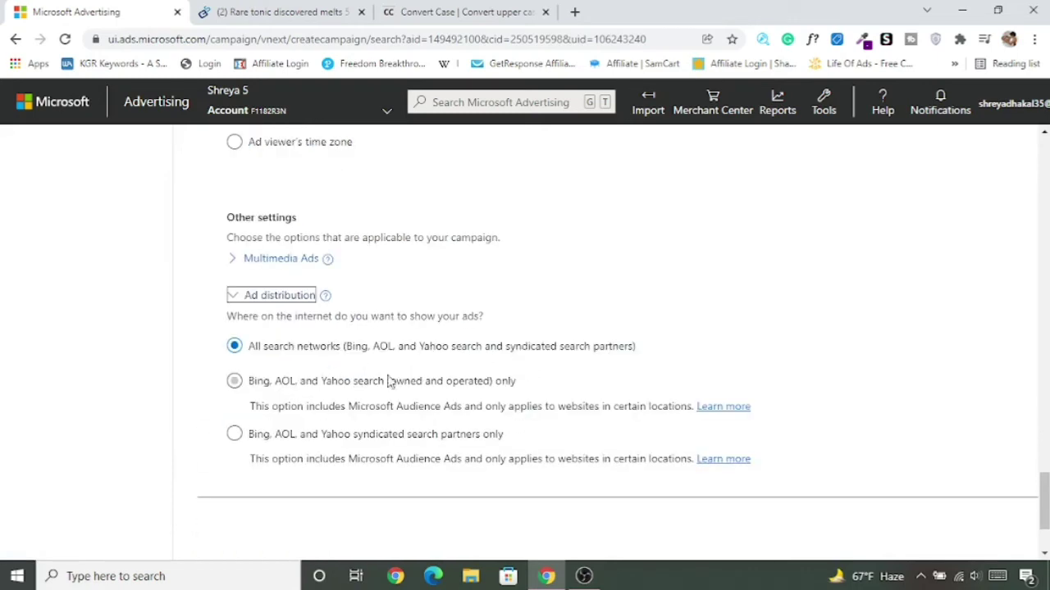
left_click(232, 387)
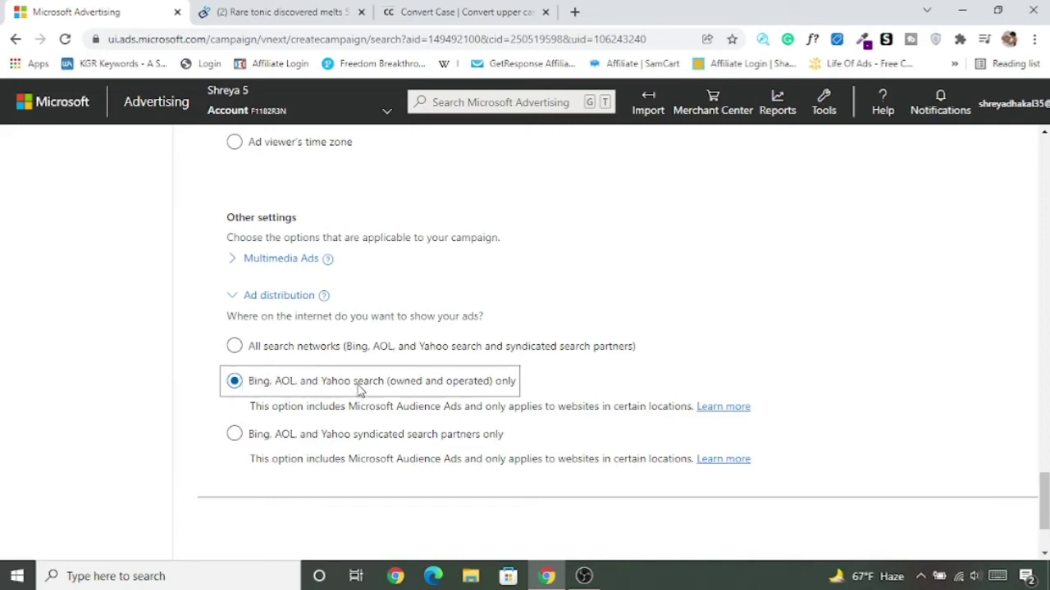
Keep the Multimedia Ads bid adjustment as an increase and save the campaign settings.
left_click(255, 261)
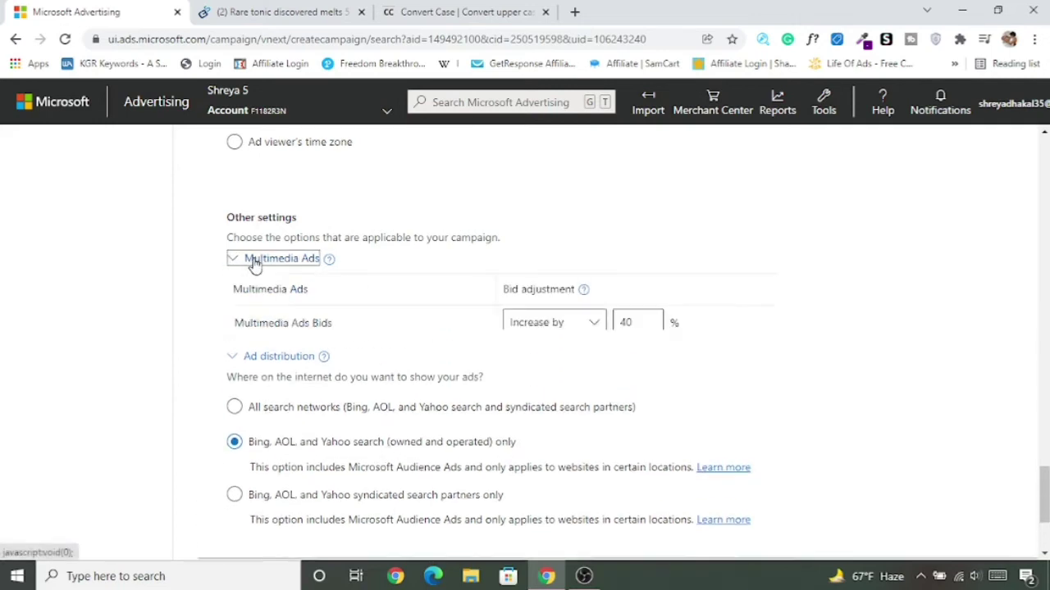
left_click(570, 321)
left_click(570, 322)
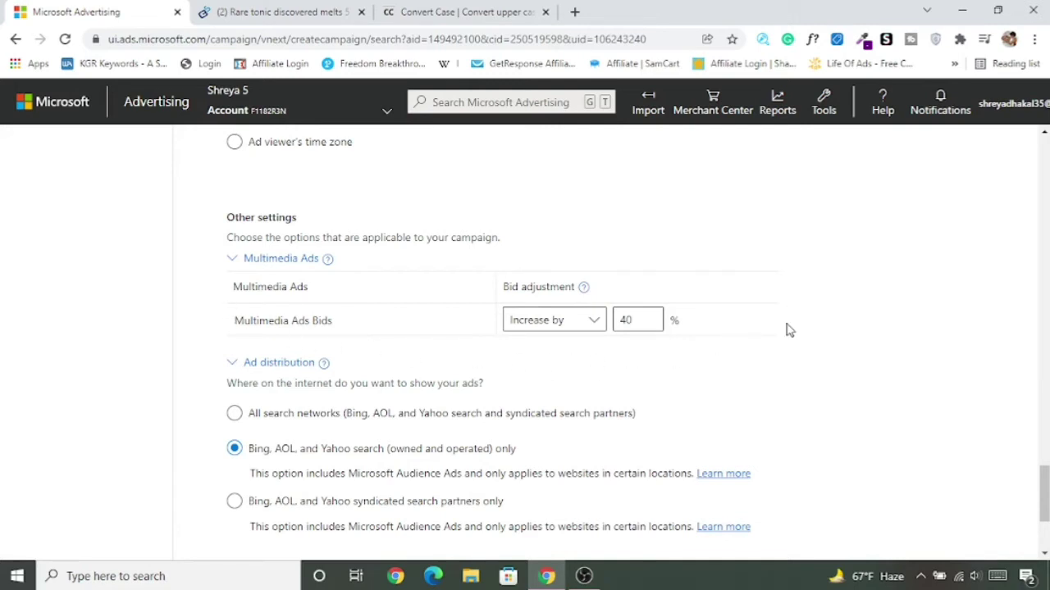
scroll(787, 329, "down", 3)
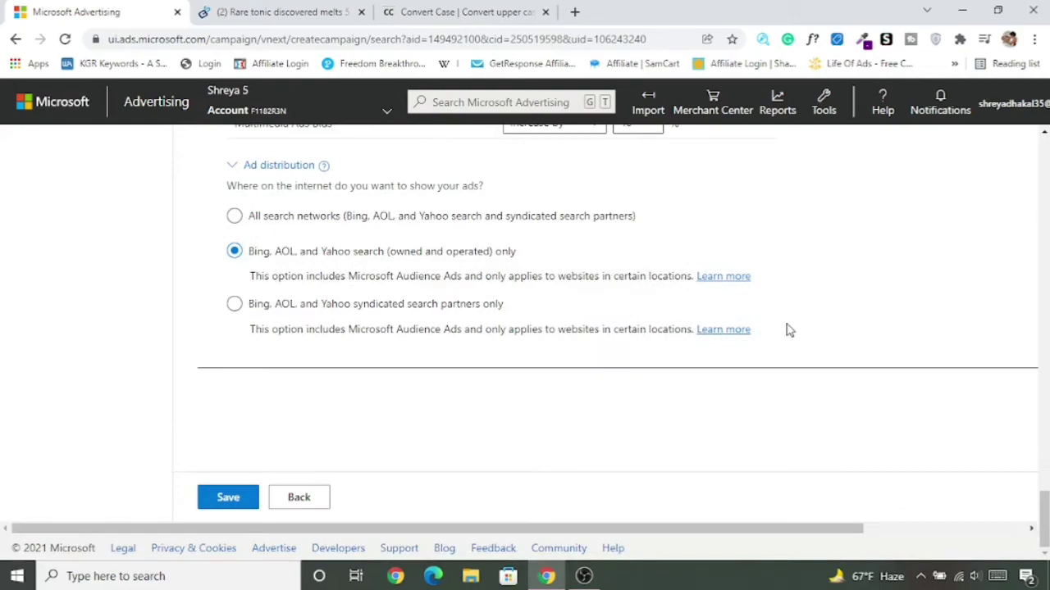
mouse_move(1043, 517)
left_mouse_down()
mouse_move(1043, 166)
mouse_move(1043, 520)
left_mouse_up()
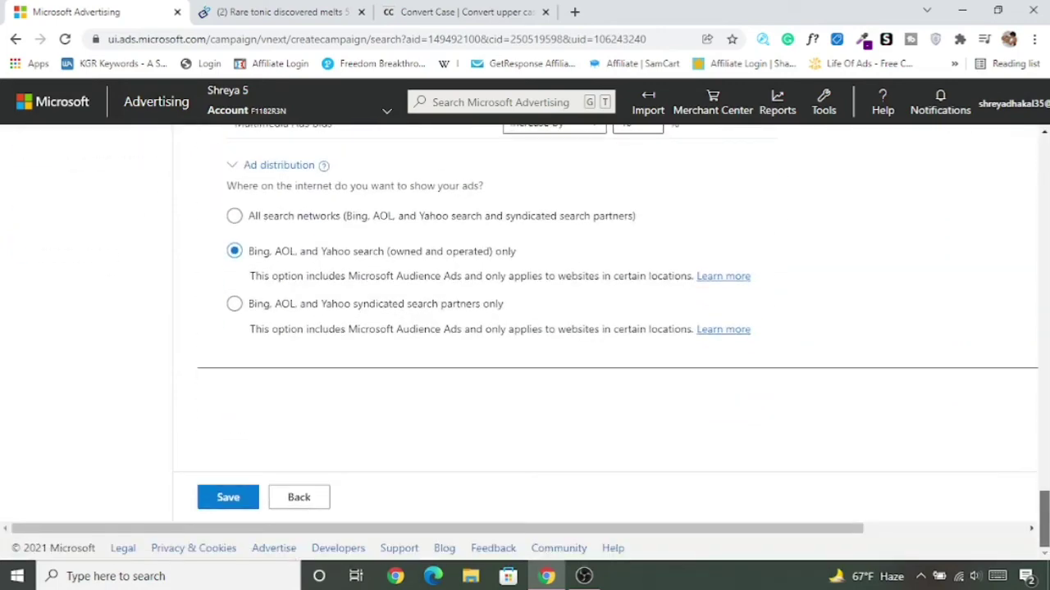
left_click(238, 496)
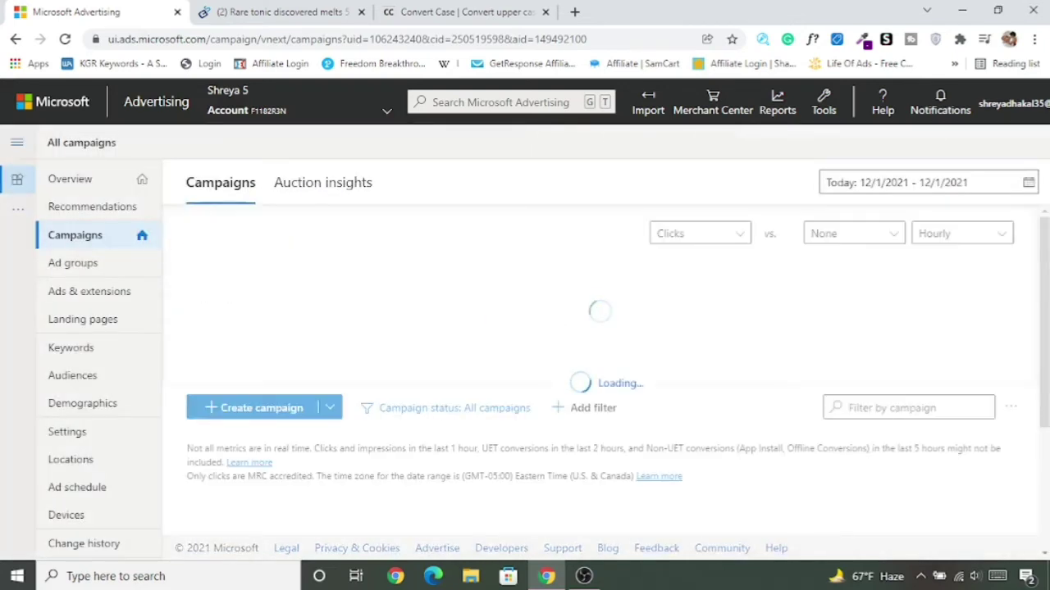
scroll(635, 426, "down", 1)
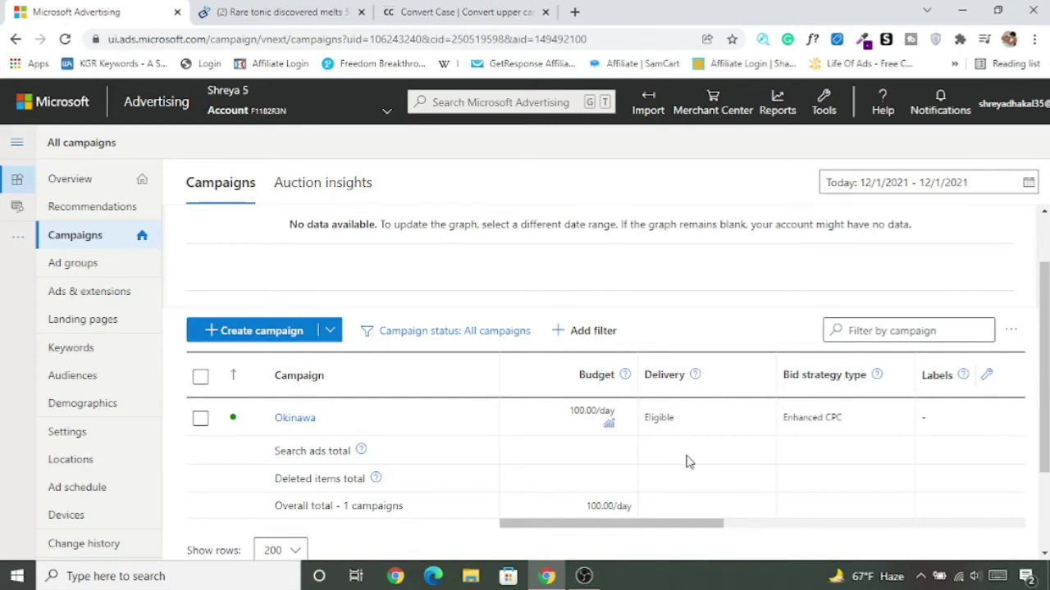
scroll(820, 492, "up", 1)
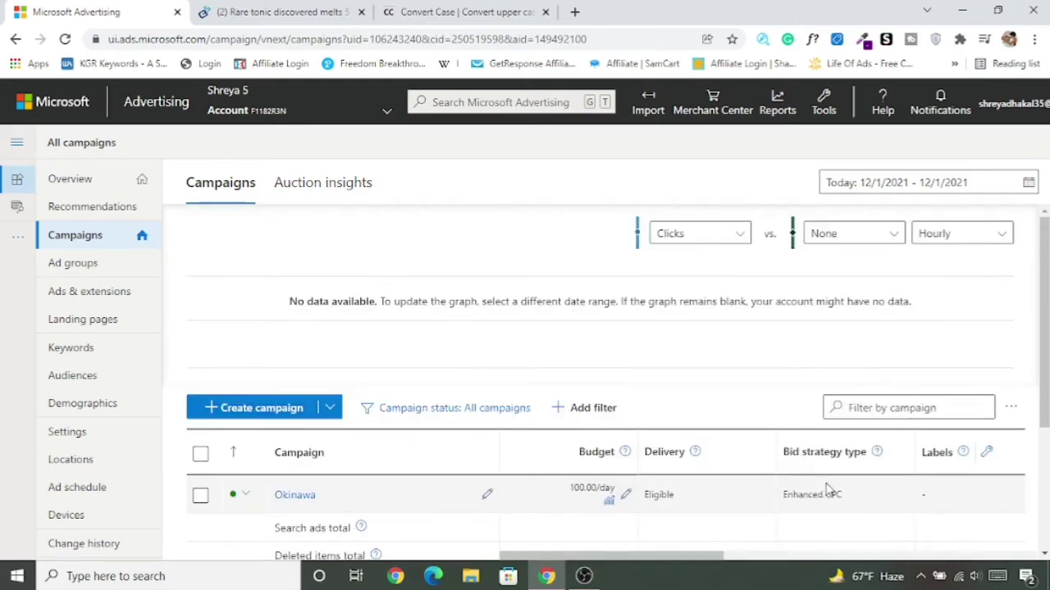
scroll(825, 490, "down", 1)
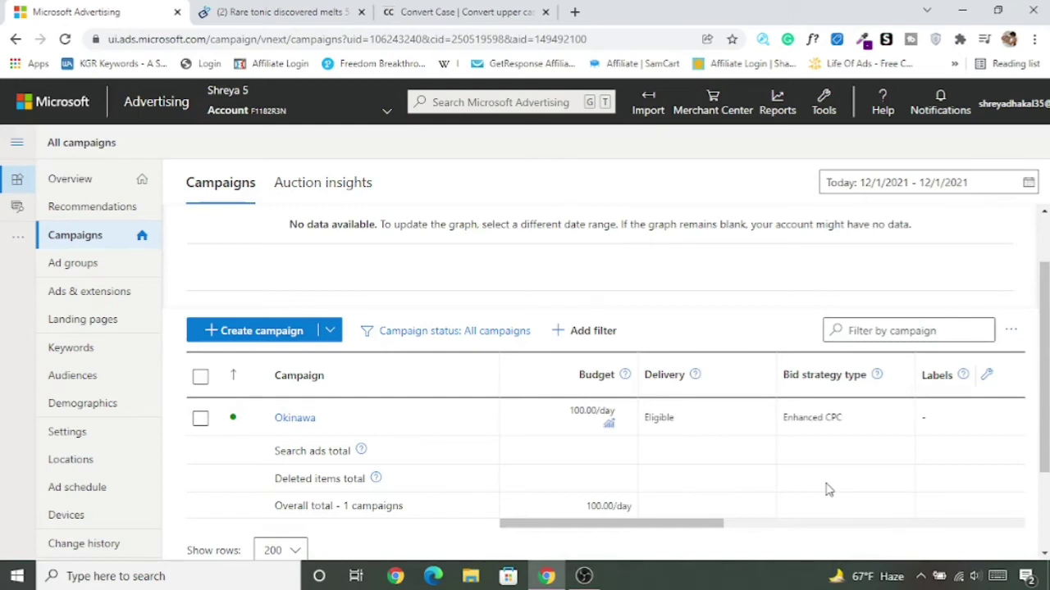
scroll(826, 490, "up", 1)
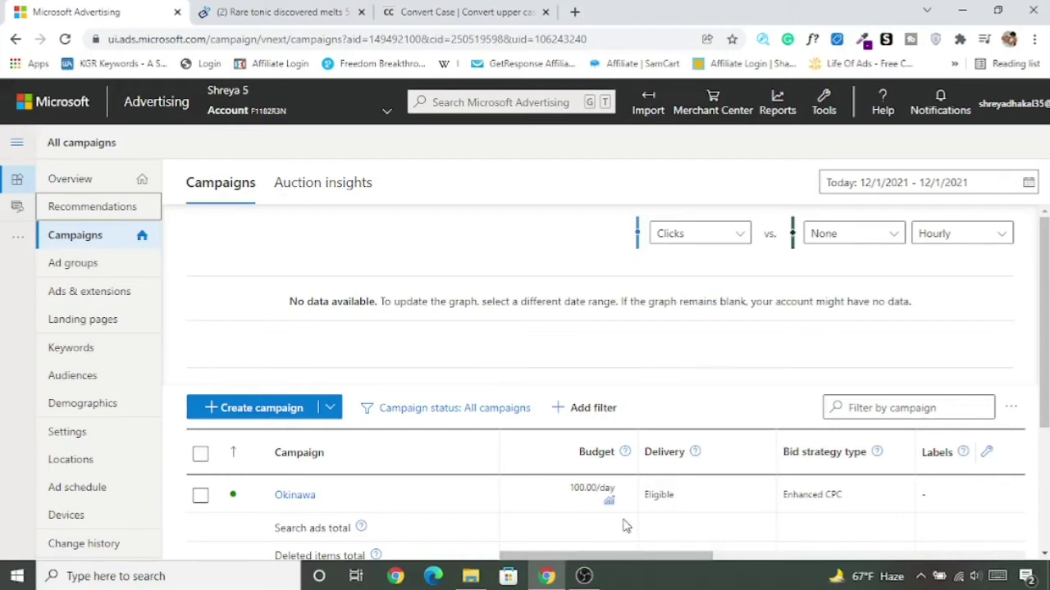
scroll(625, 525, "down", 1)
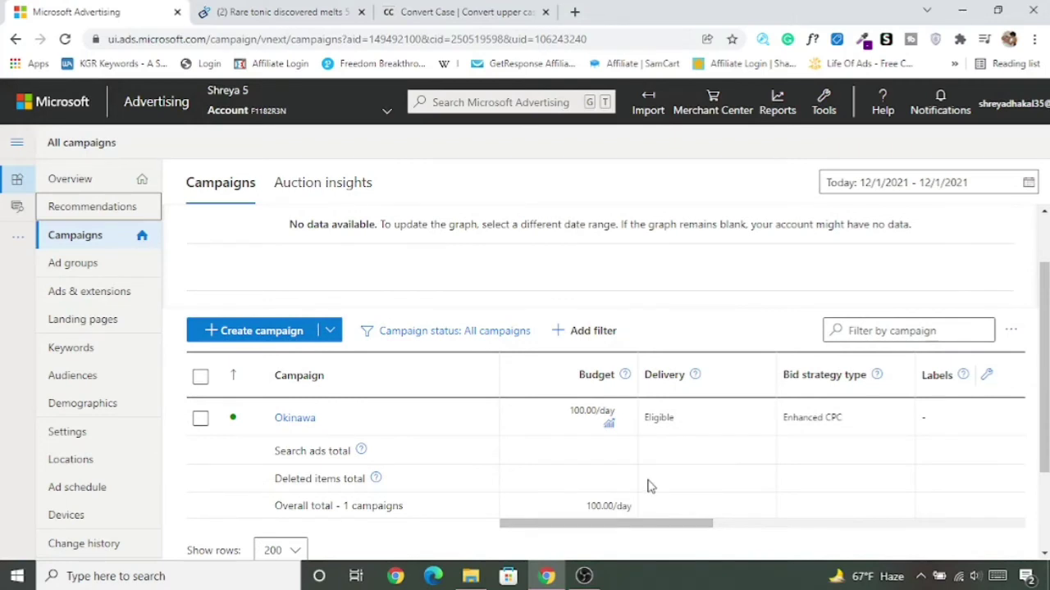
scroll(647, 487, "up", 1)
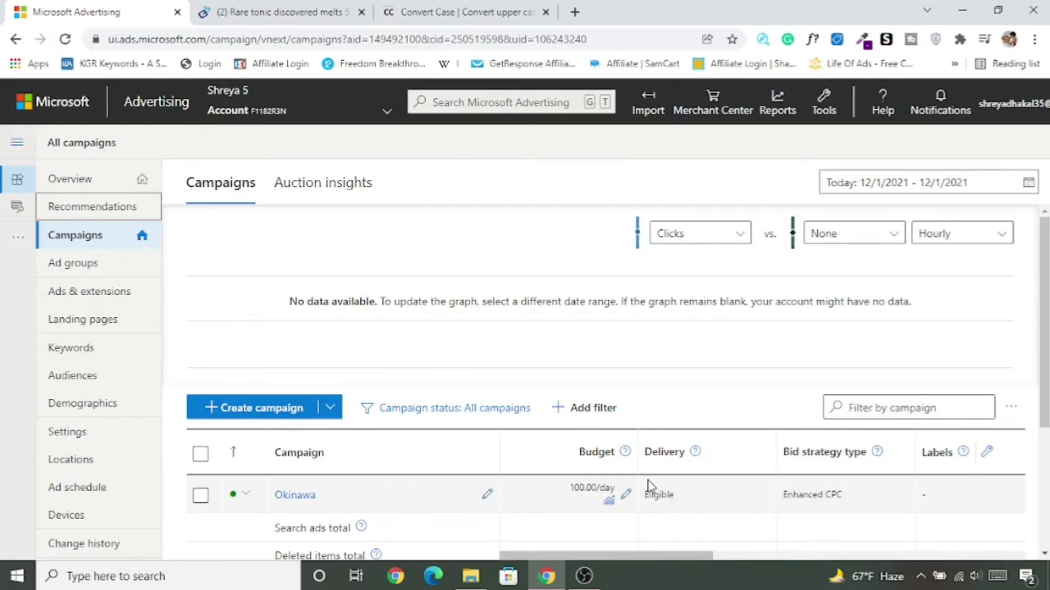
Pause the Okinawa campaign and show its Keywords list of 389 keywords.
left_click(237, 495)
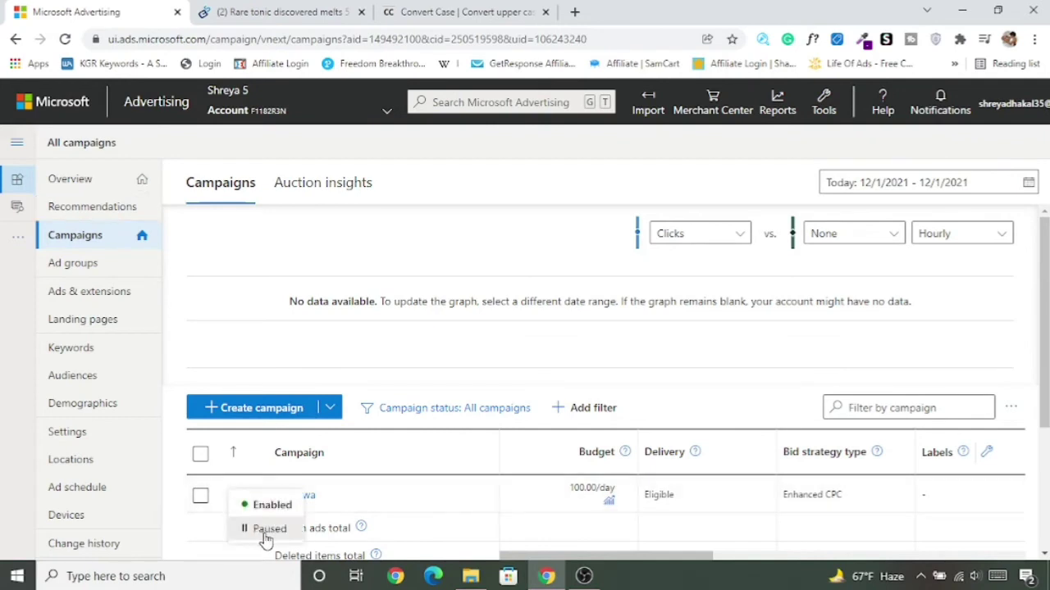
left_click(269, 533)
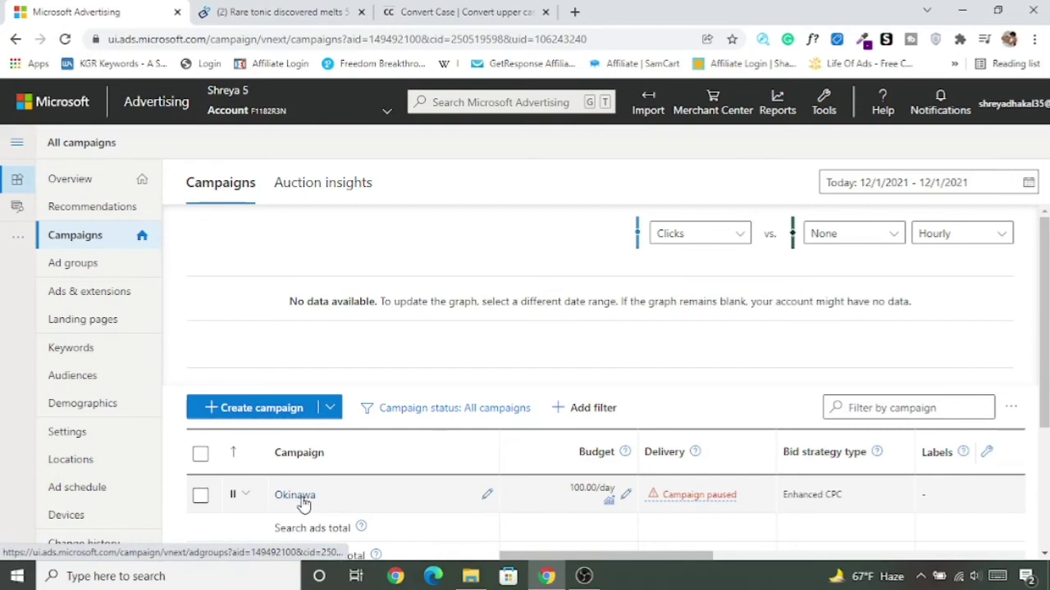
left_click(295, 495)
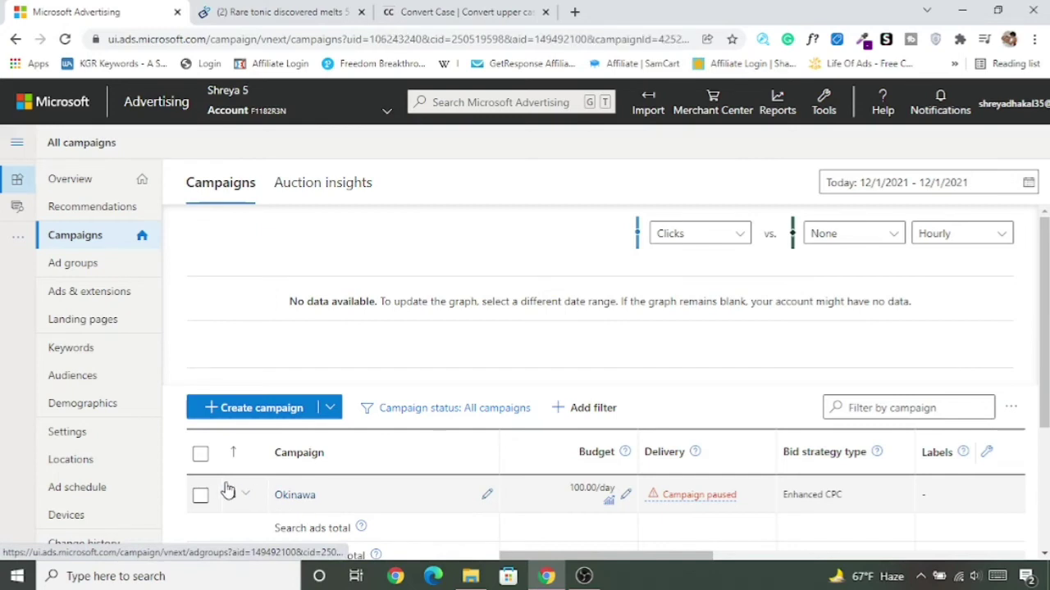
left_click(293, 496)
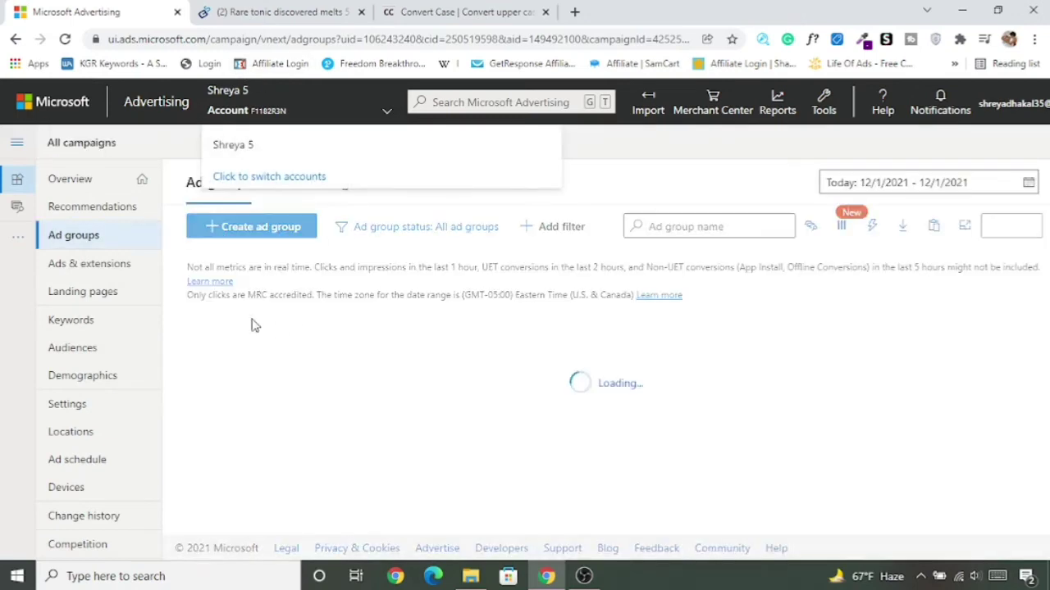
left_click(115, 328)
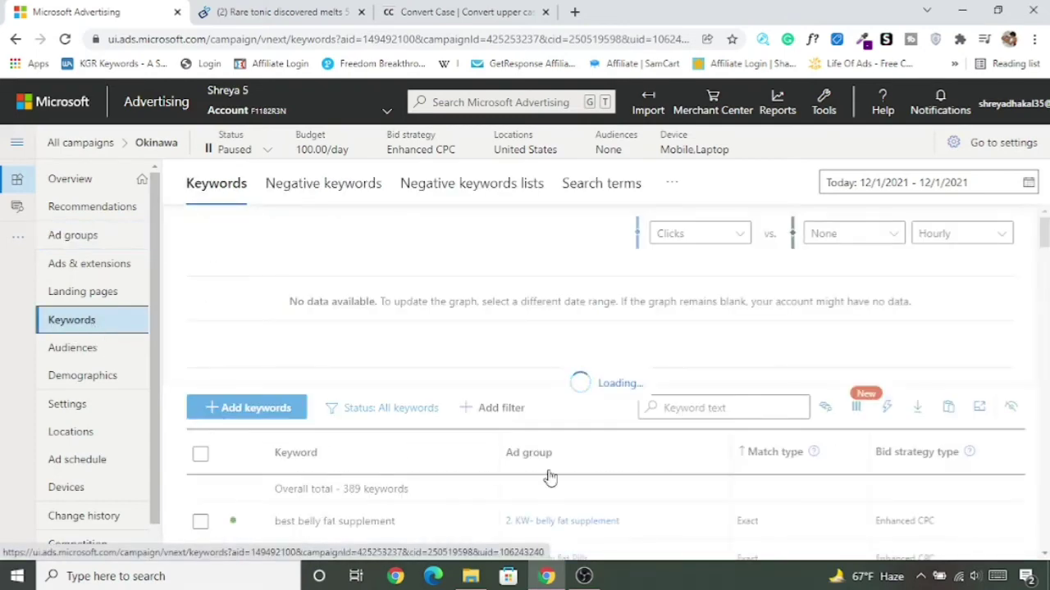
scroll(761, 517, "down", 1)
scroll(761, 516, "down", 1)
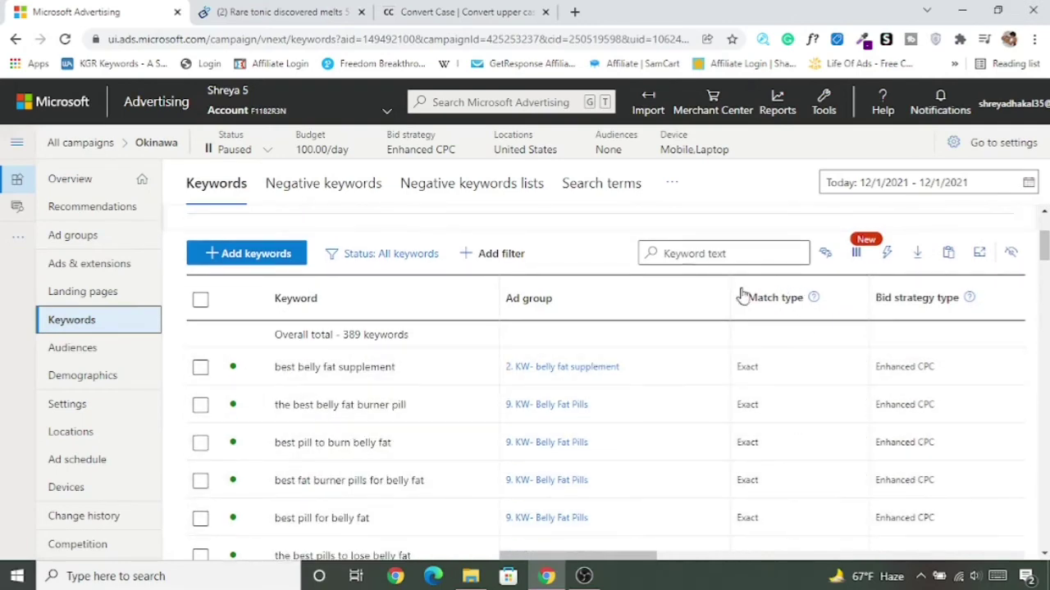
Sort the Okinawa campaign's keywords by match type.
left_click(791, 302)
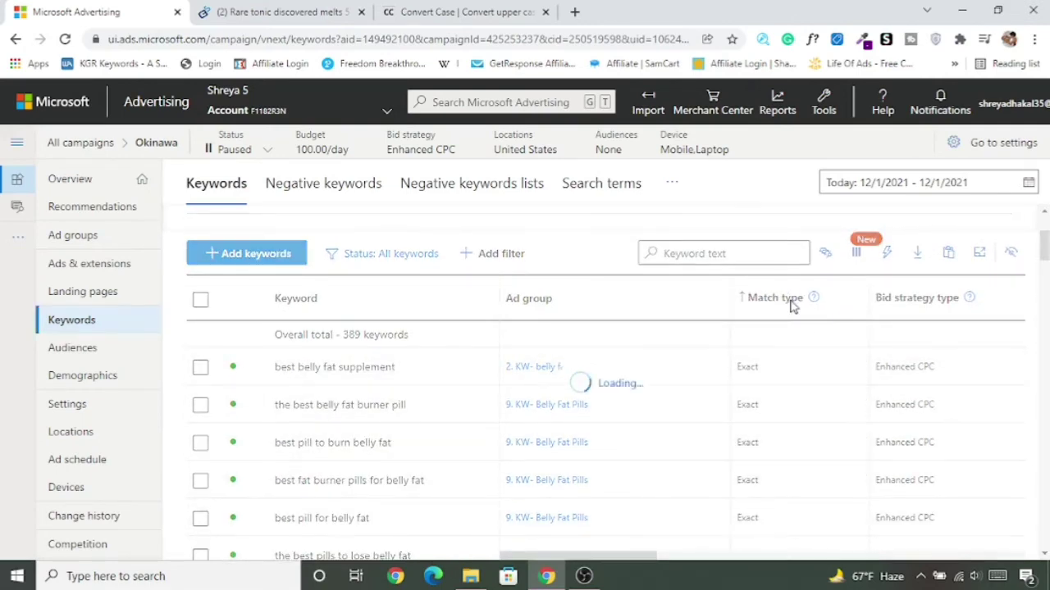
scroll(779, 393, "down", 3)
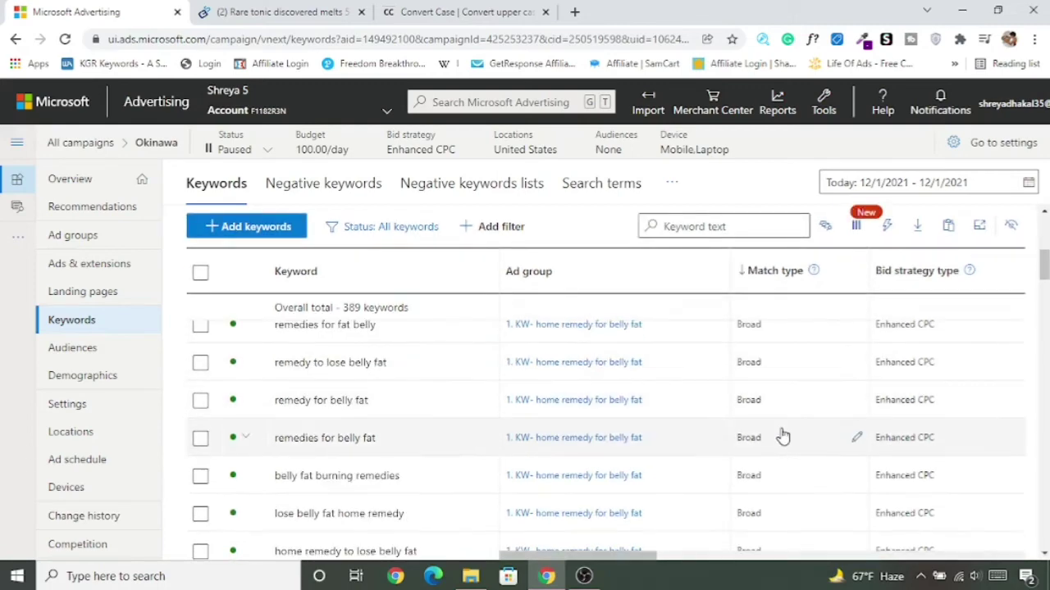
scroll(783, 443, "down", 5)
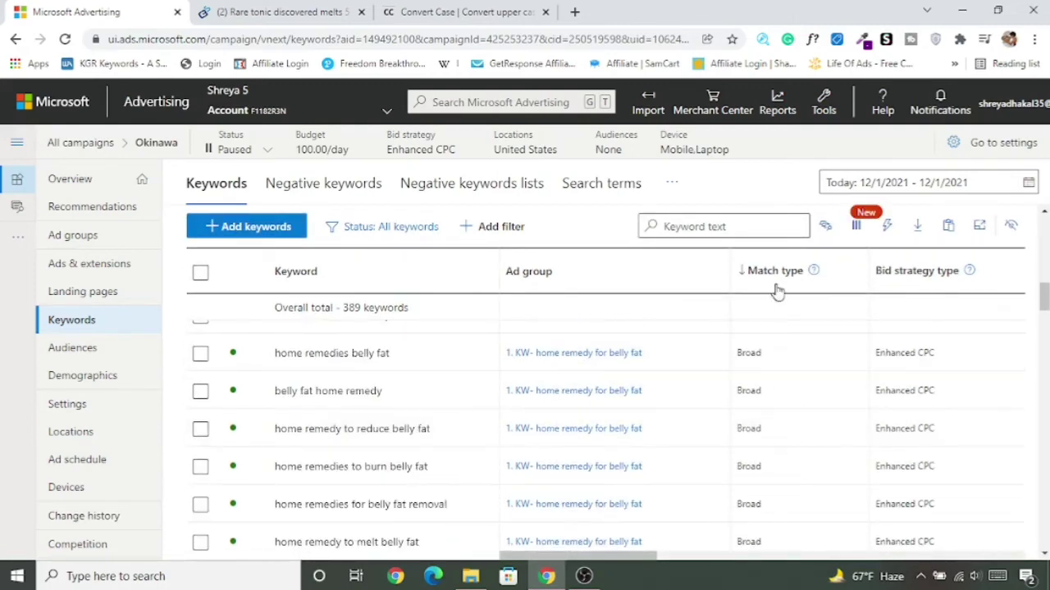
scroll(785, 459, "down", 5)
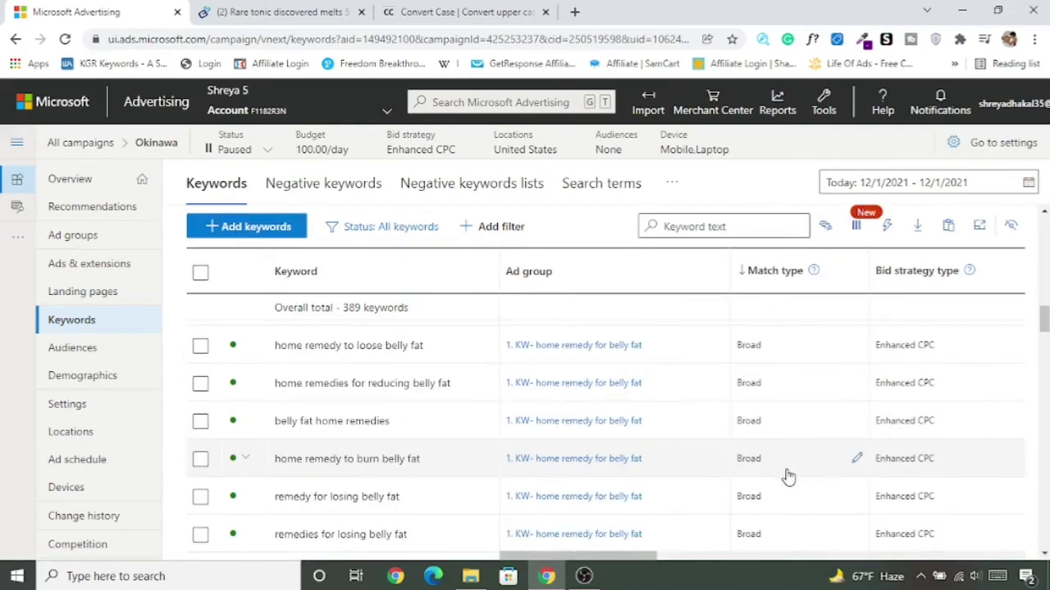
scroll(787, 476, "down", 10)
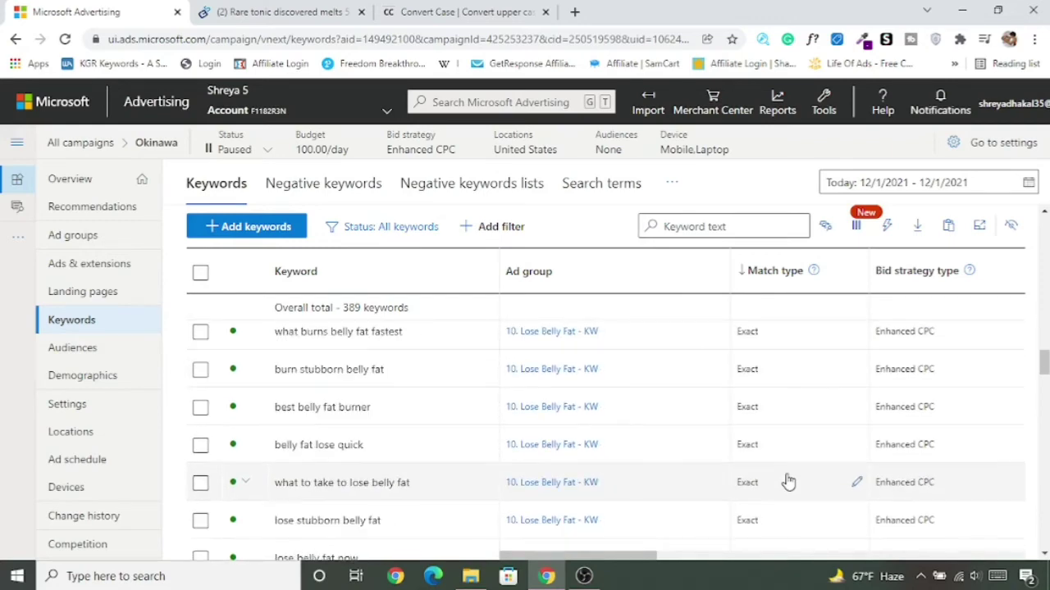
scroll(787, 483, "up", 8)
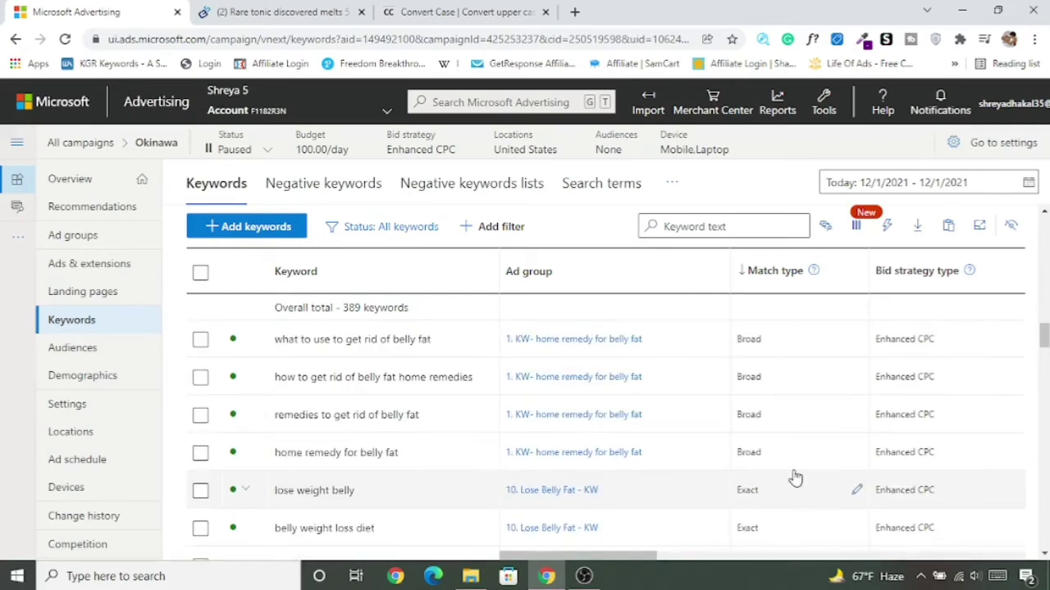
Tick all 40 broad-match belly-fat home-remedy keywords, from 'home remedy for belly fat' to 'belly fat remedy'.
left_click(200, 454)
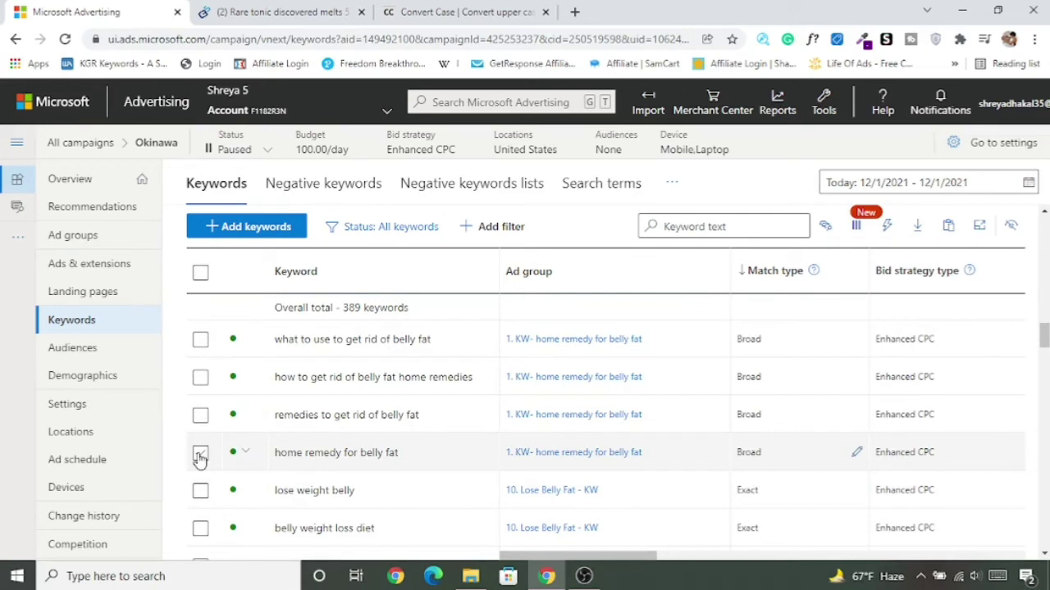
left_click(200, 456)
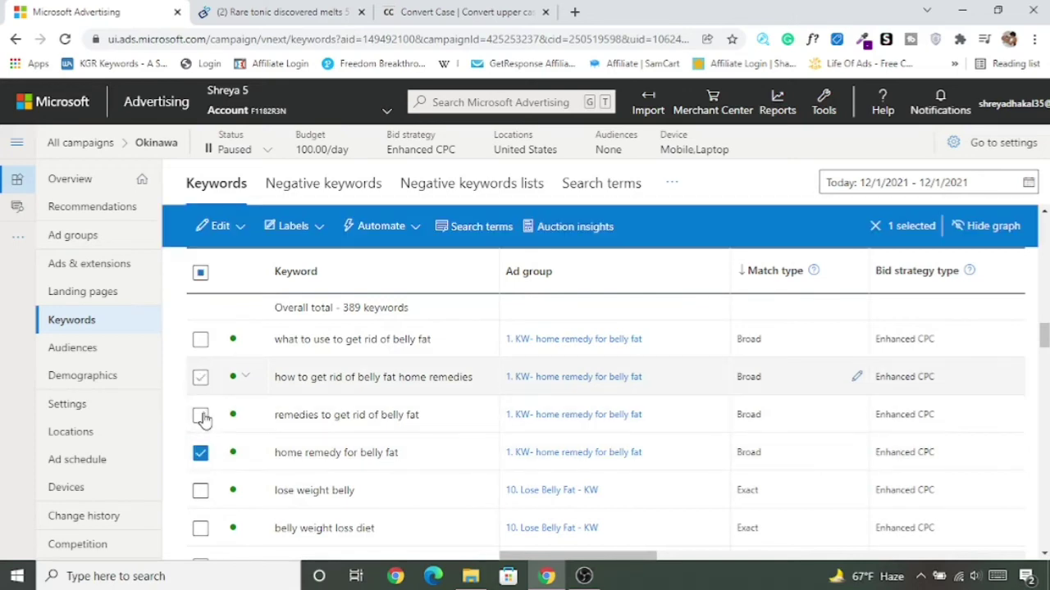
left_click(200, 377)
left_click(201, 338)
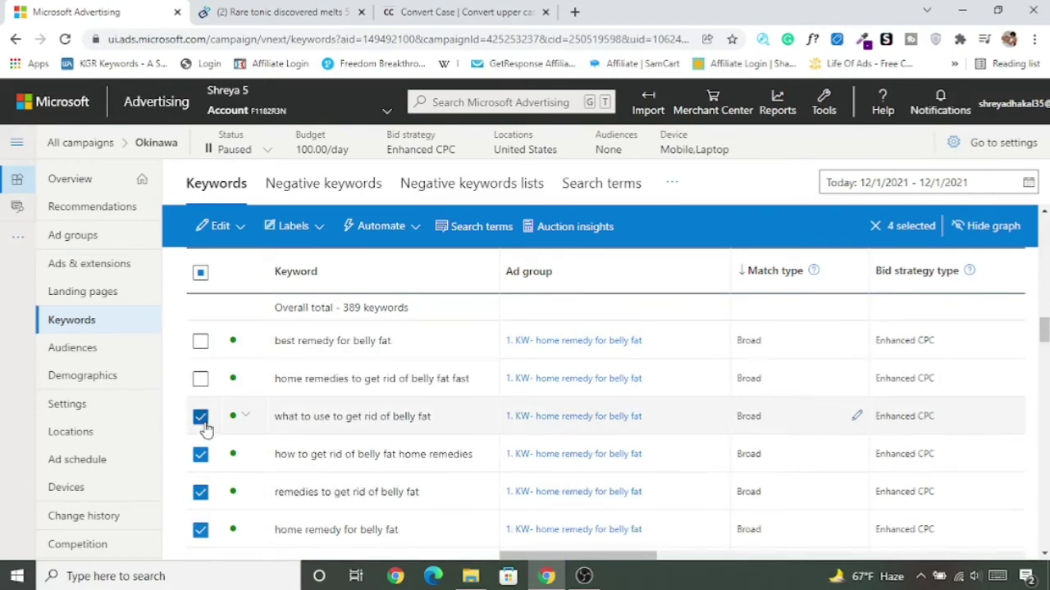
left_click(200, 378)
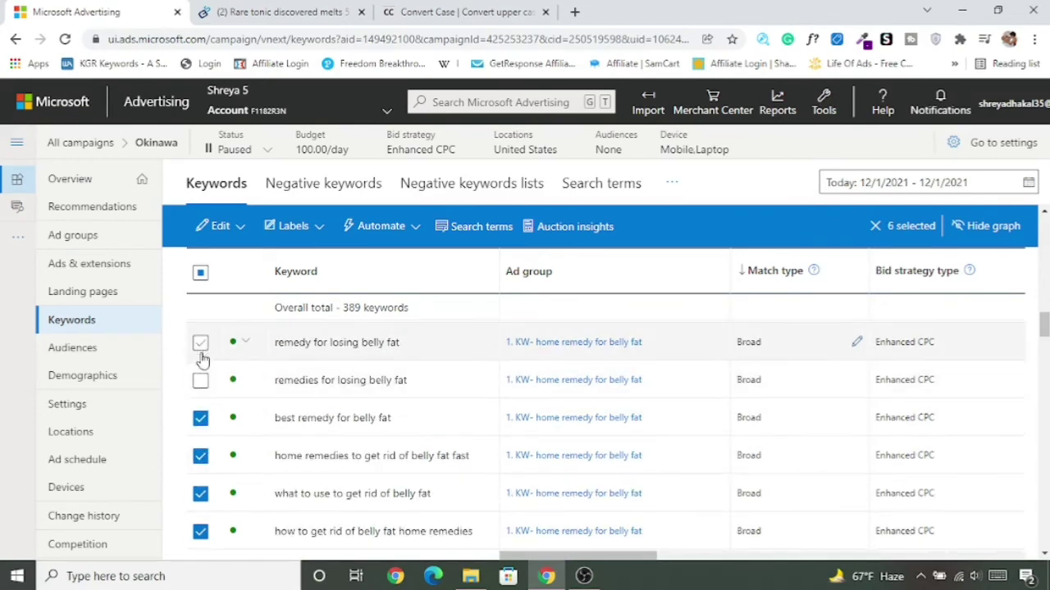
left_click(200, 380)
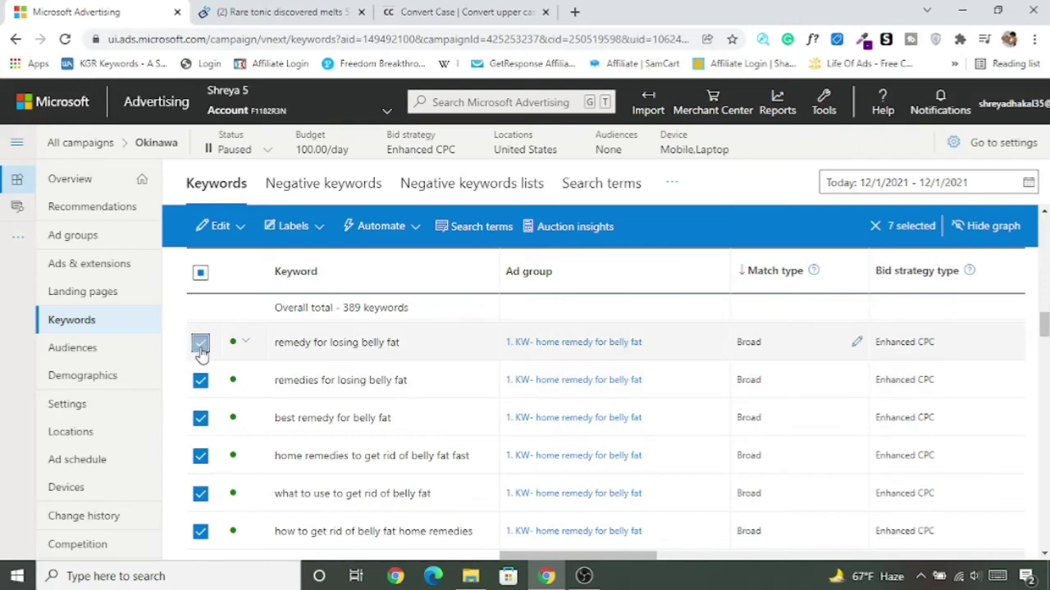
left_click(200, 343)
scroll(218, 413, "up", 1)
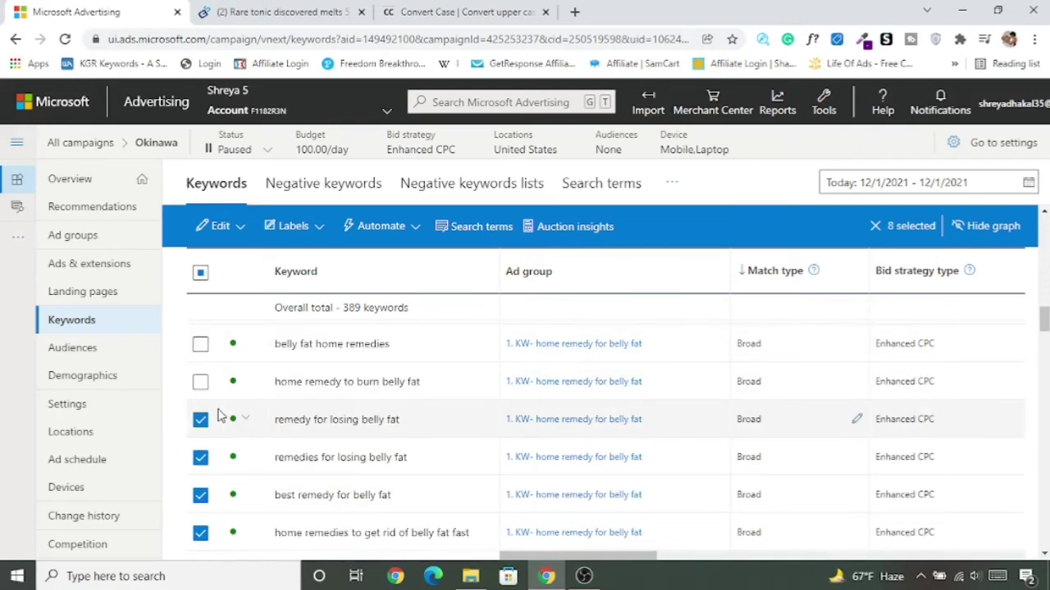
left_click(200, 381)
left_click(200, 345)
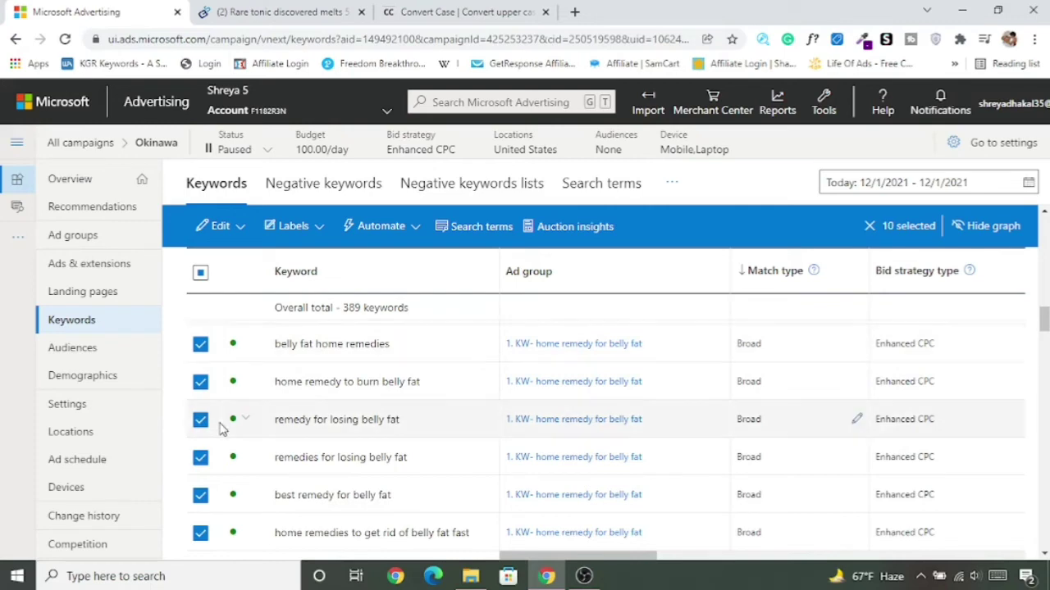
scroll(220, 426, "up", 2)
scroll(214, 410, "down", 1)
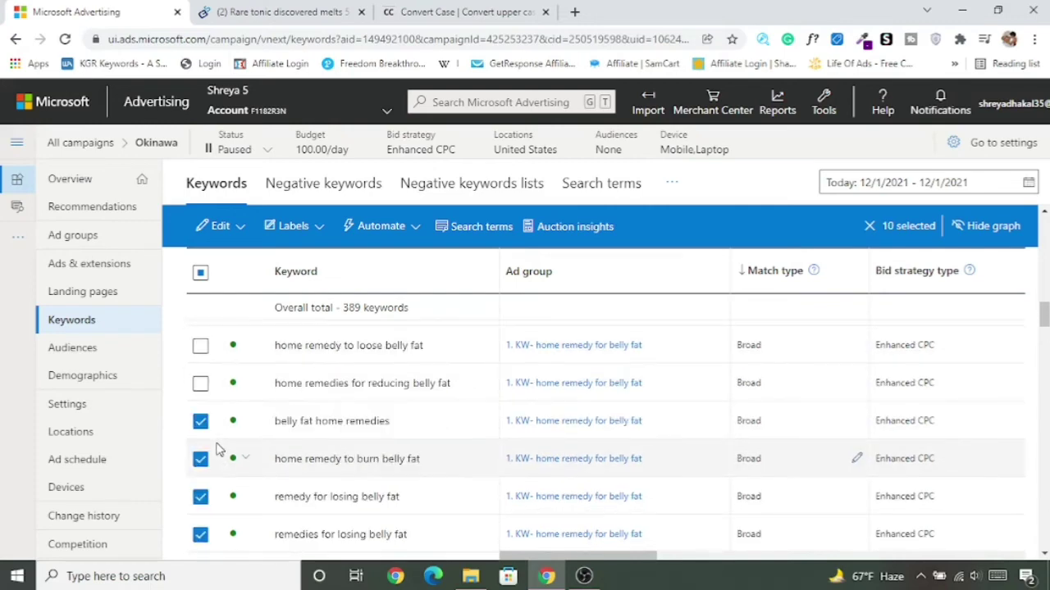
left_click(202, 386)
left_click(200, 348)
scroll(229, 427, "up", 2)
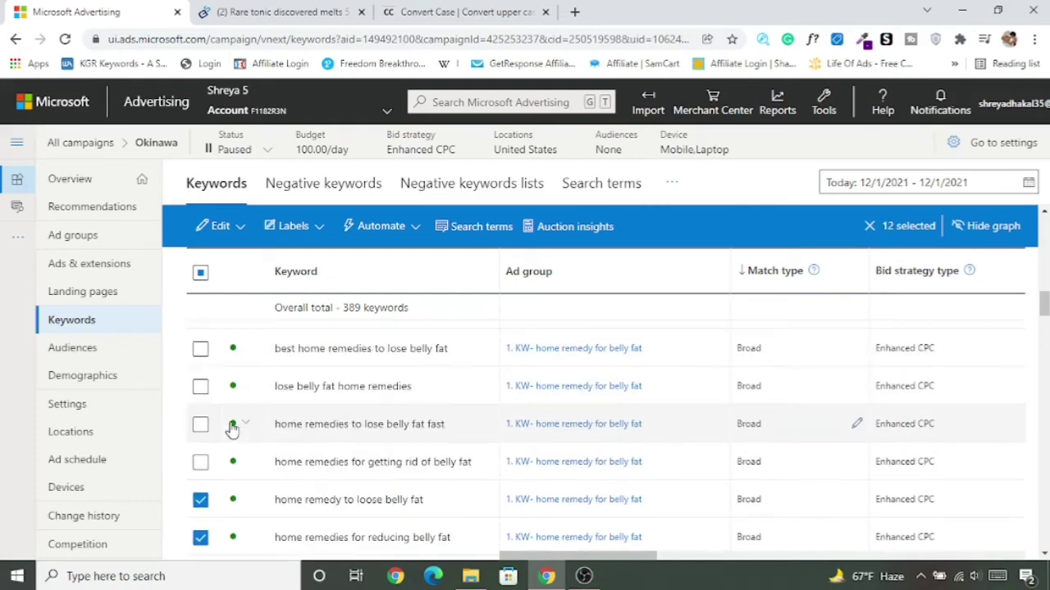
left_click(201, 462)
left_click(201, 424)
left_click(200, 385)
left_click(200, 348)
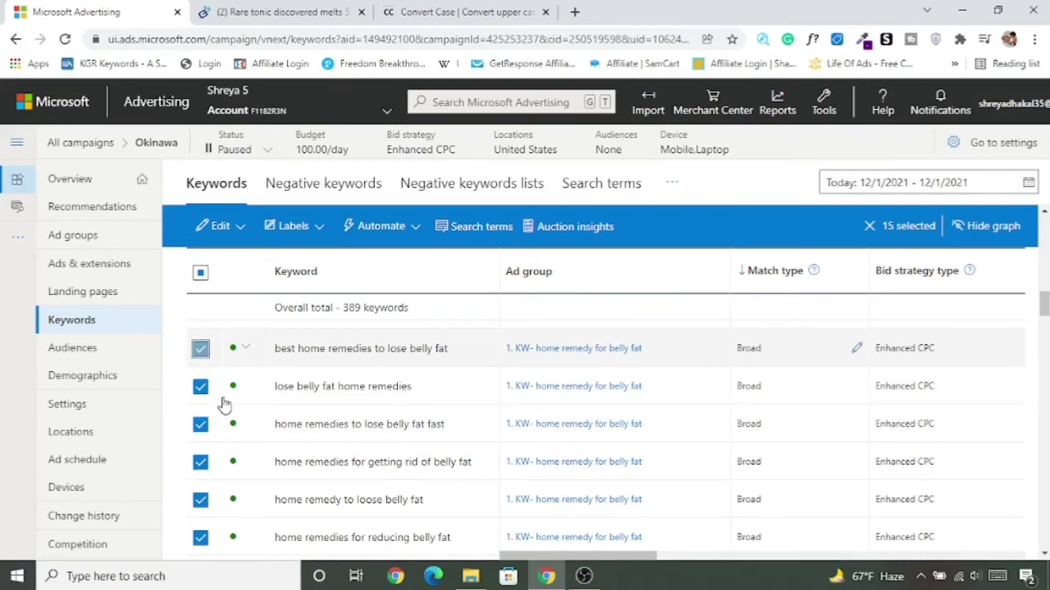
scroll(223, 410, "up", 2)
left_click(201, 465)
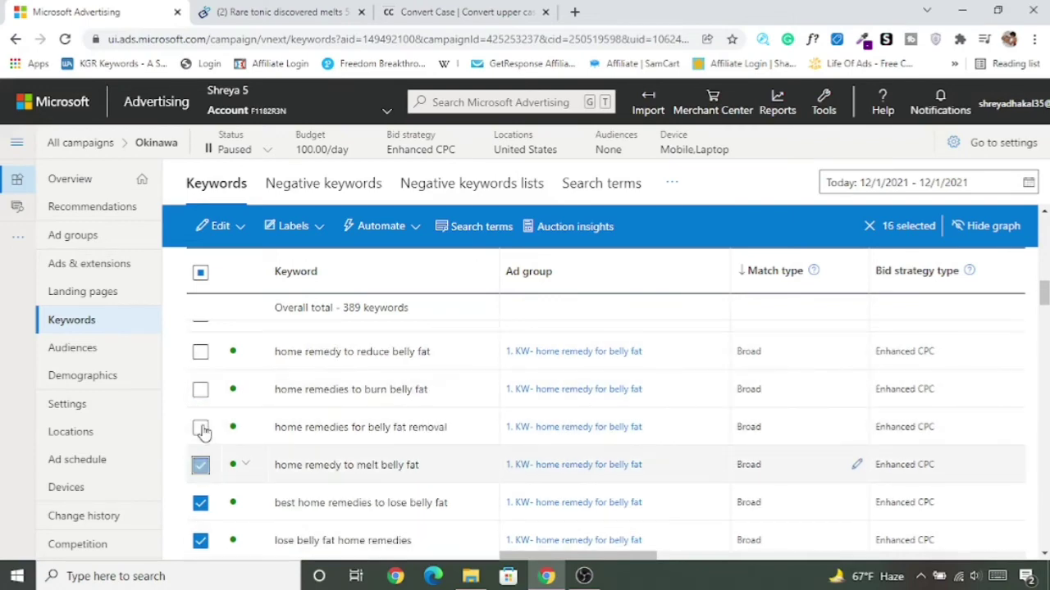
left_click(201, 427)
left_click(200, 391)
left_click(200, 352)
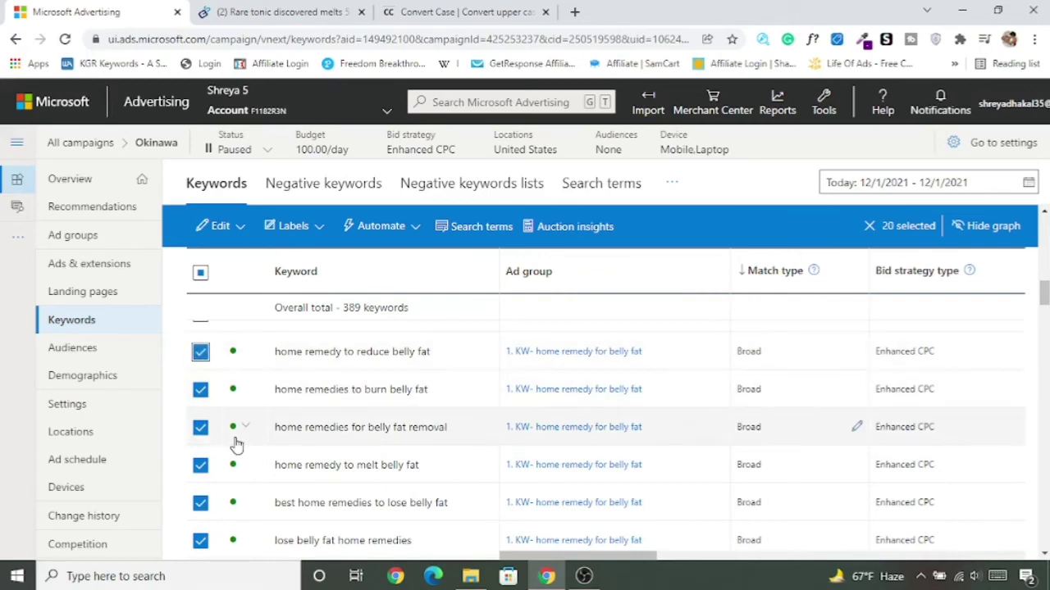
scroll(235, 440, "up", 2)
left_click(200, 468)
left_click(200, 430)
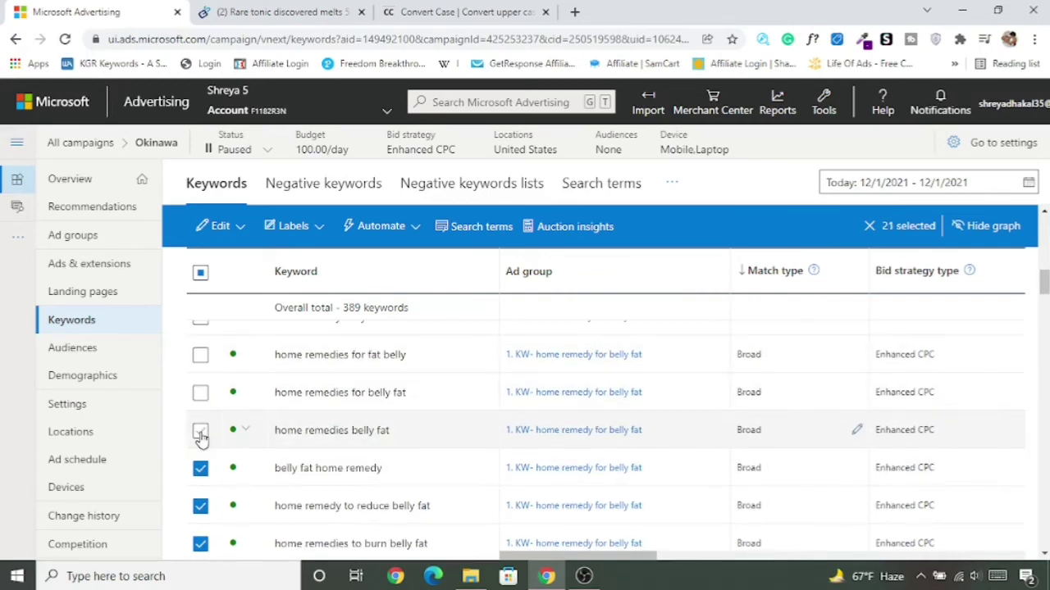
left_click(201, 393)
left_click(200, 355)
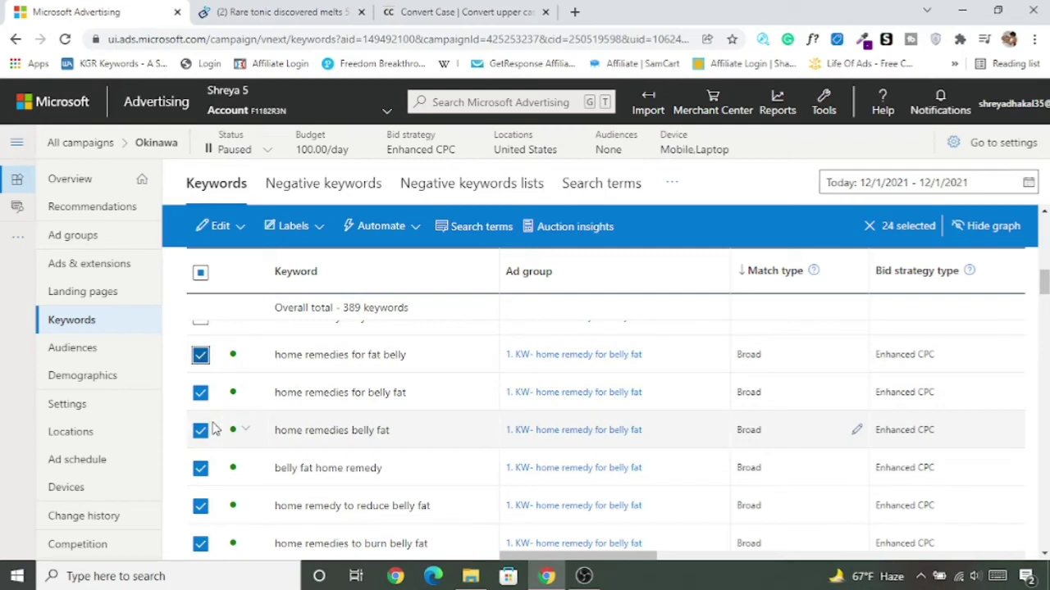
scroll(211, 429, "up", 2)
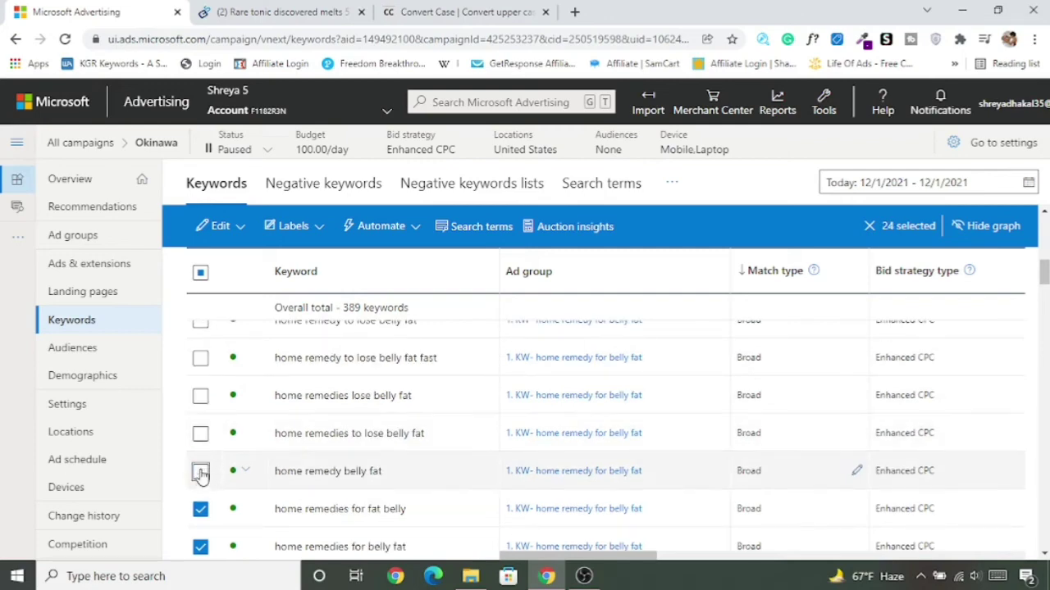
left_click(201, 434)
left_click(200, 361)
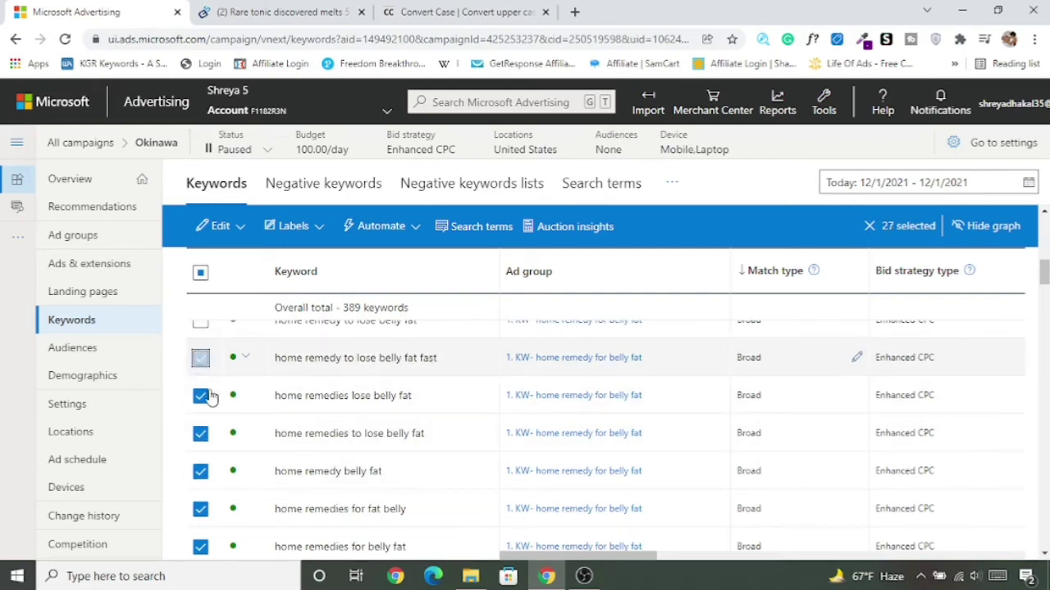
scroll(205, 402, "up", 1)
left_click(200, 398)
left_click(200, 359)
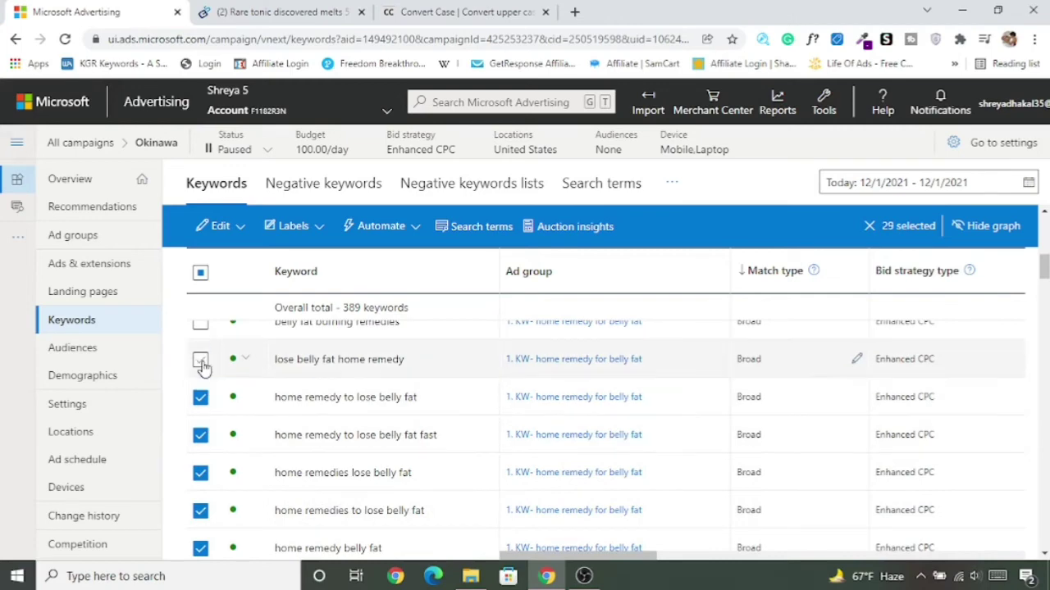
scroll(204, 435, "up", 2)
left_click(200, 402)
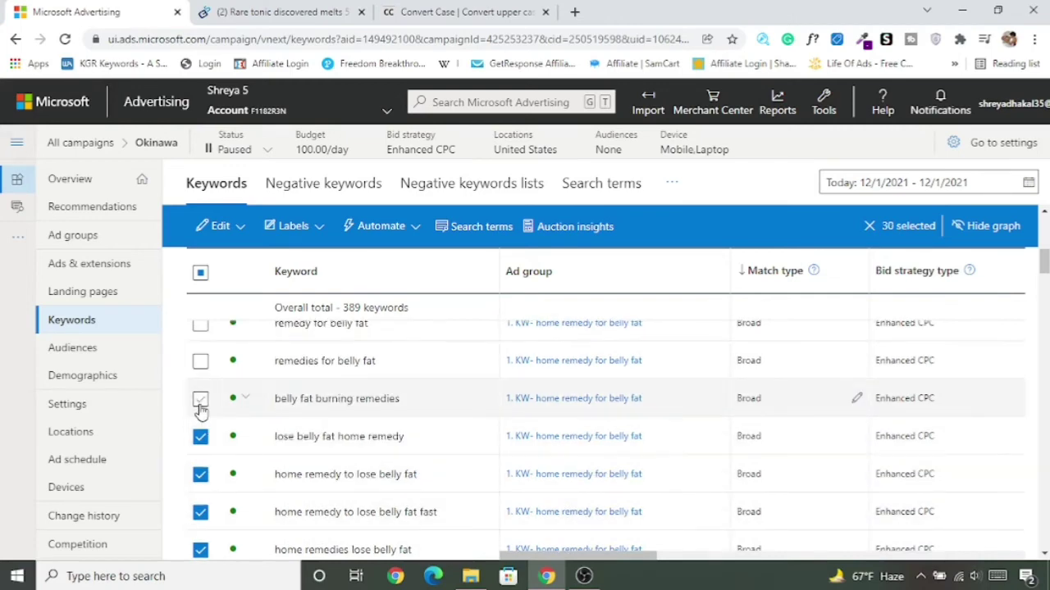
left_click(200, 362)
scroll(200, 365, "up", 4)
left_click(202, 483)
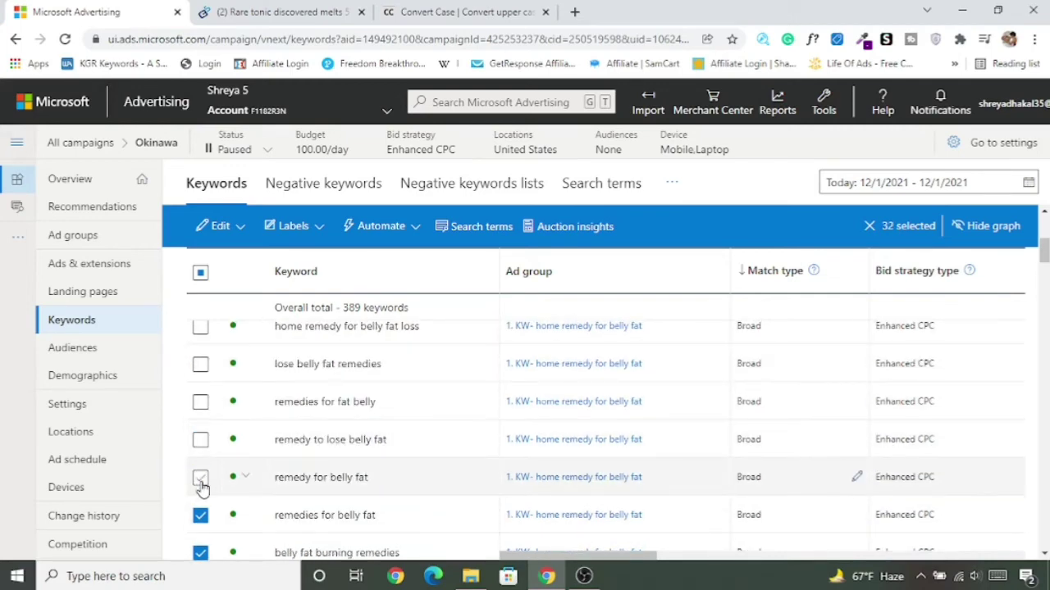
left_click(200, 440)
left_click(200, 402)
left_click(200, 365)
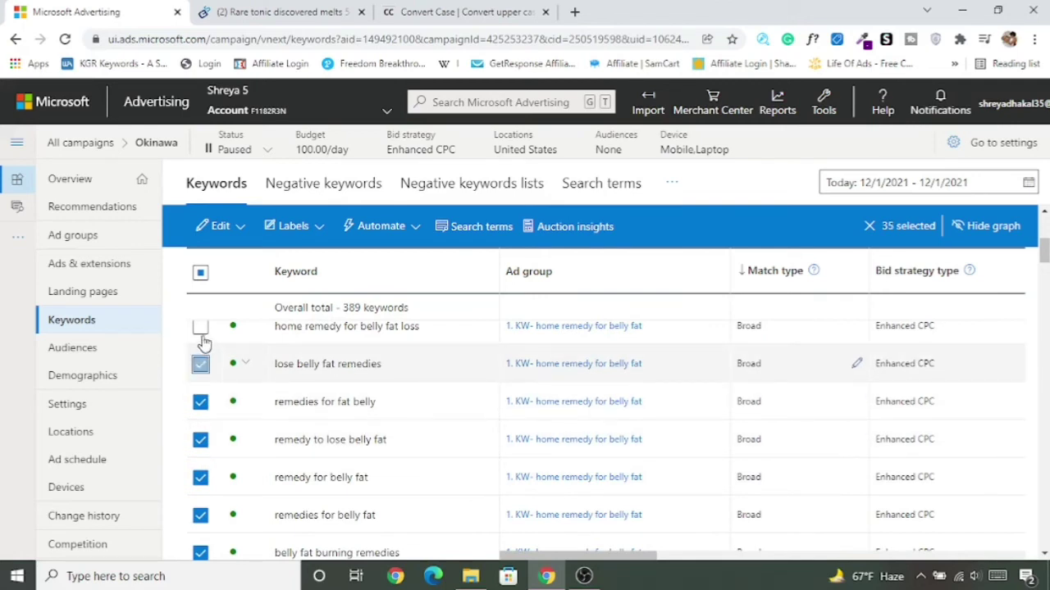
left_click(200, 328)
scroll(202, 394, "up", 2)
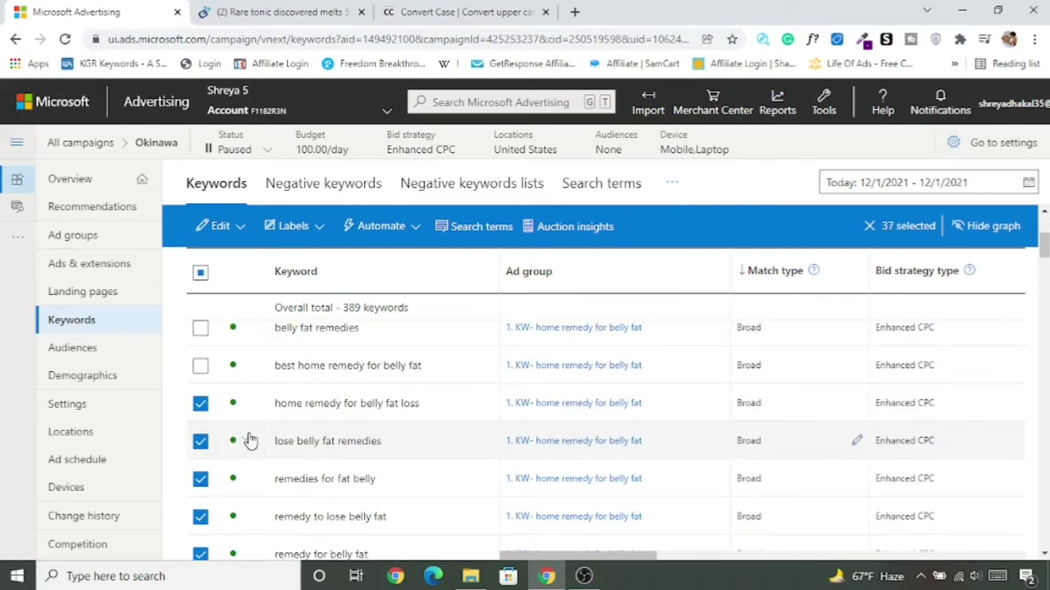
left_click(200, 365)
scroll(221, 427, "up", 1)
left_click(200, 404)
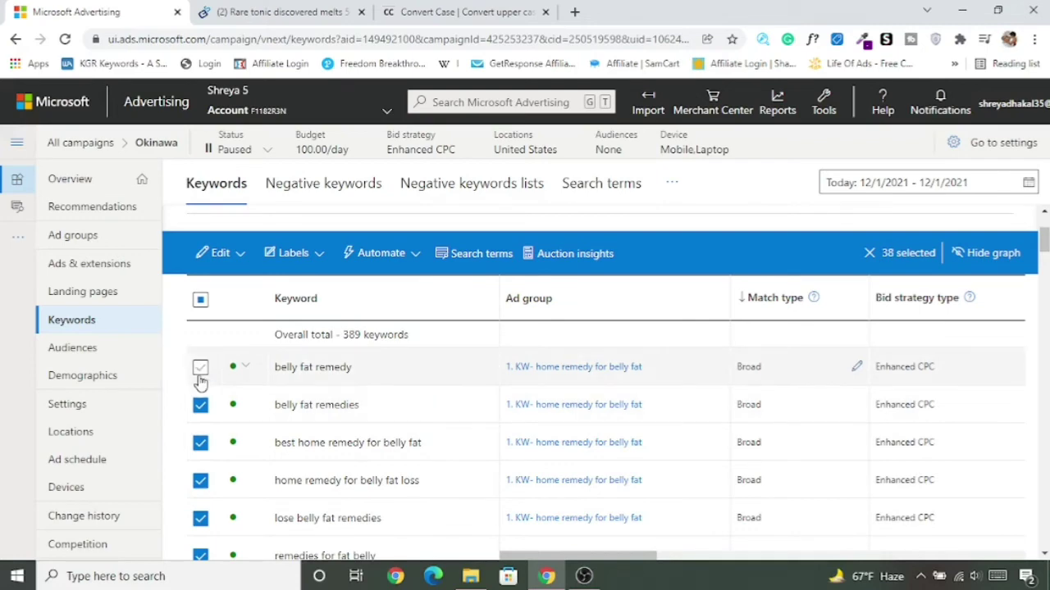
left_click(200, 367)
scroll(583, 436, "down", 5)
scroll(586, 441, "down", 10)
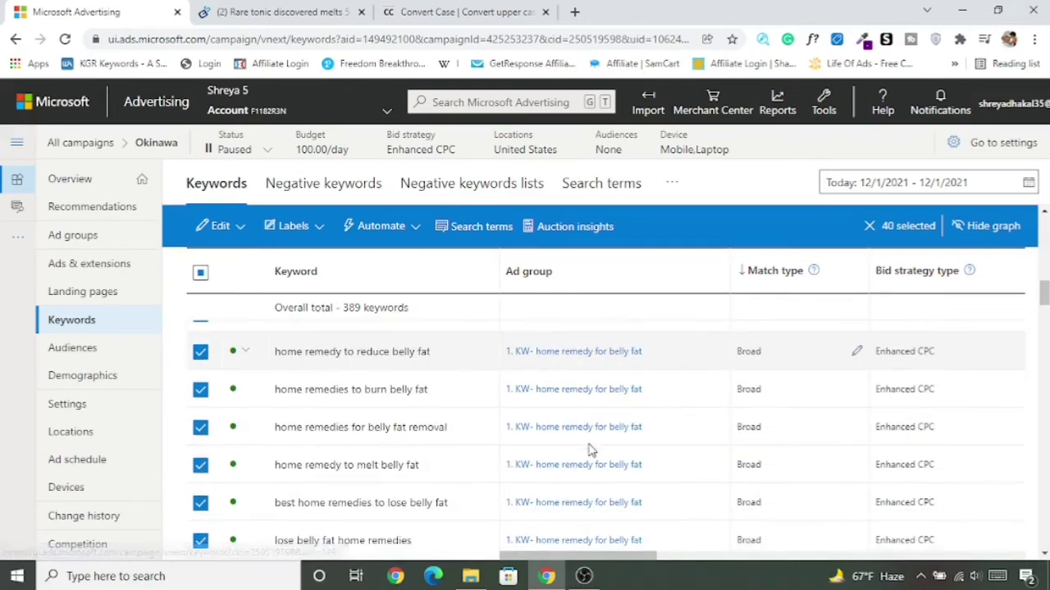
scroll(591, 459, "up", 5)
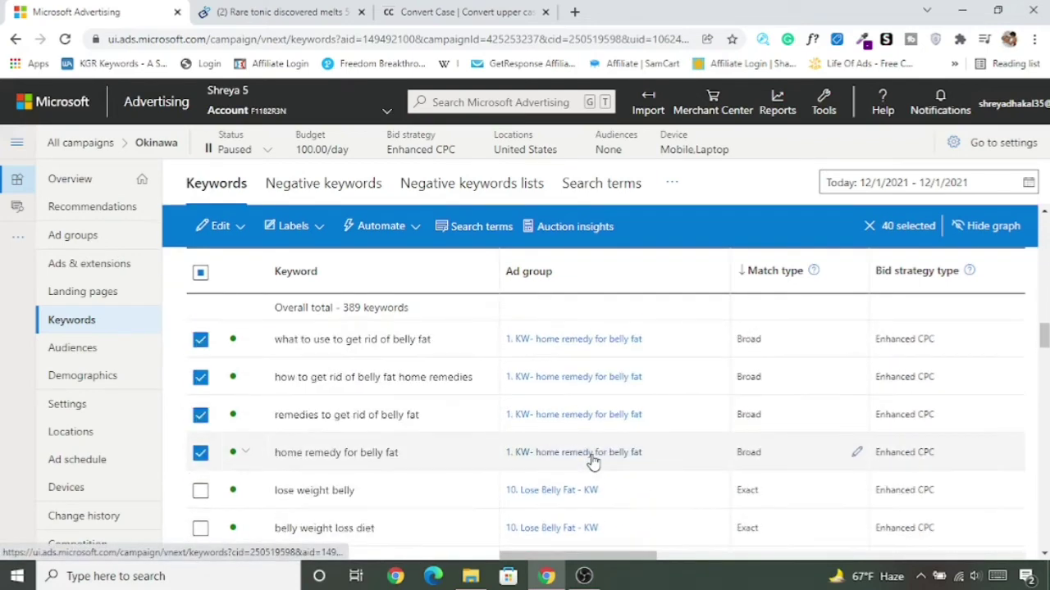
Remove the 40 selected keywords with the Edit bulk action, confirming with OK.
left_click(236, 237)
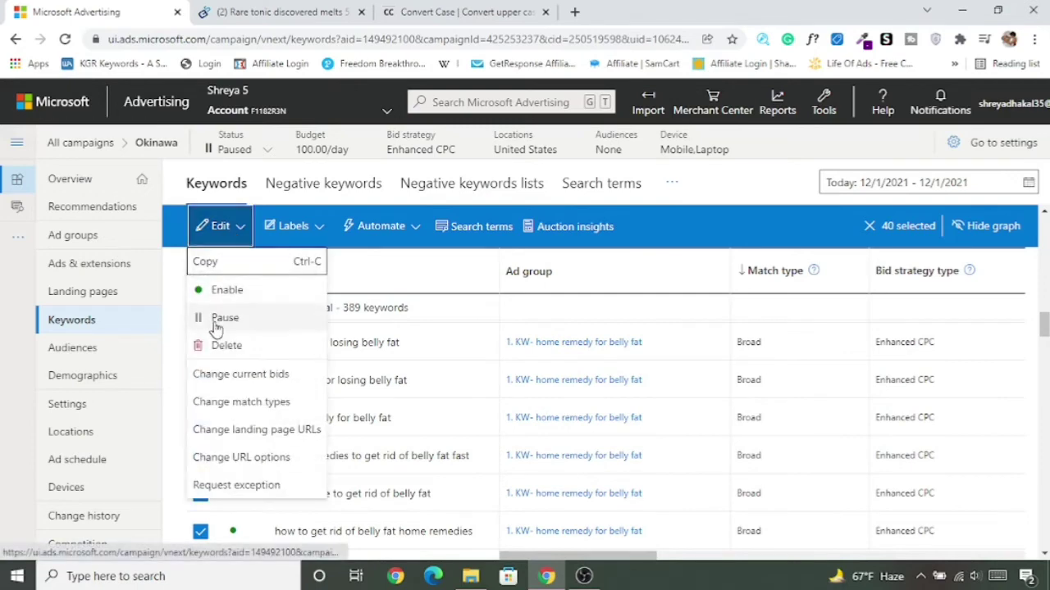
left_click(223, 347)
left_click(600, 143)
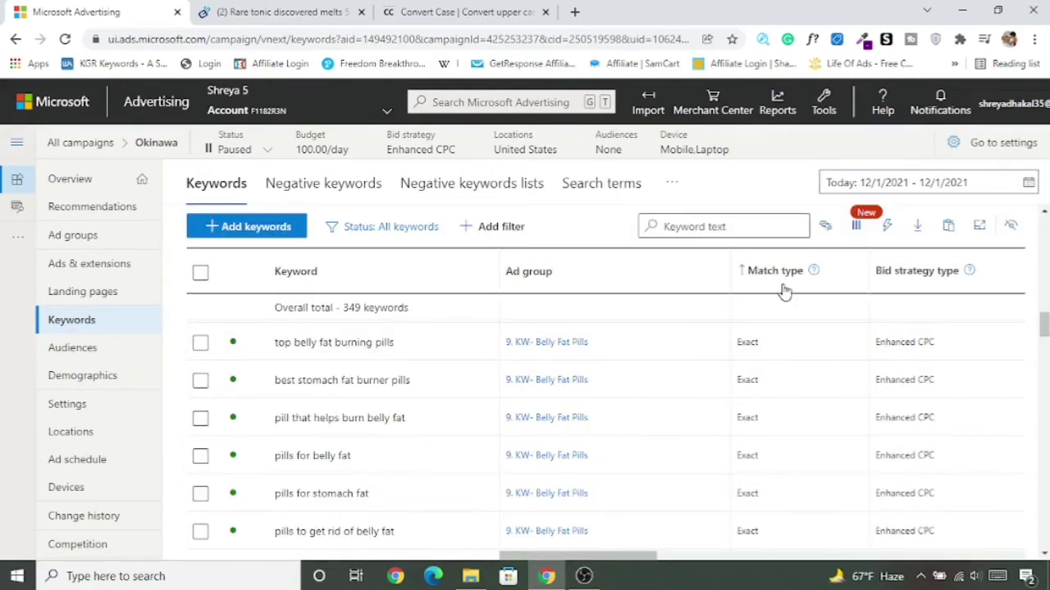
Re-sort the remaining 349 keywords by match type.
left_click(783, 287)
scroll(774, 429, "down", 3)
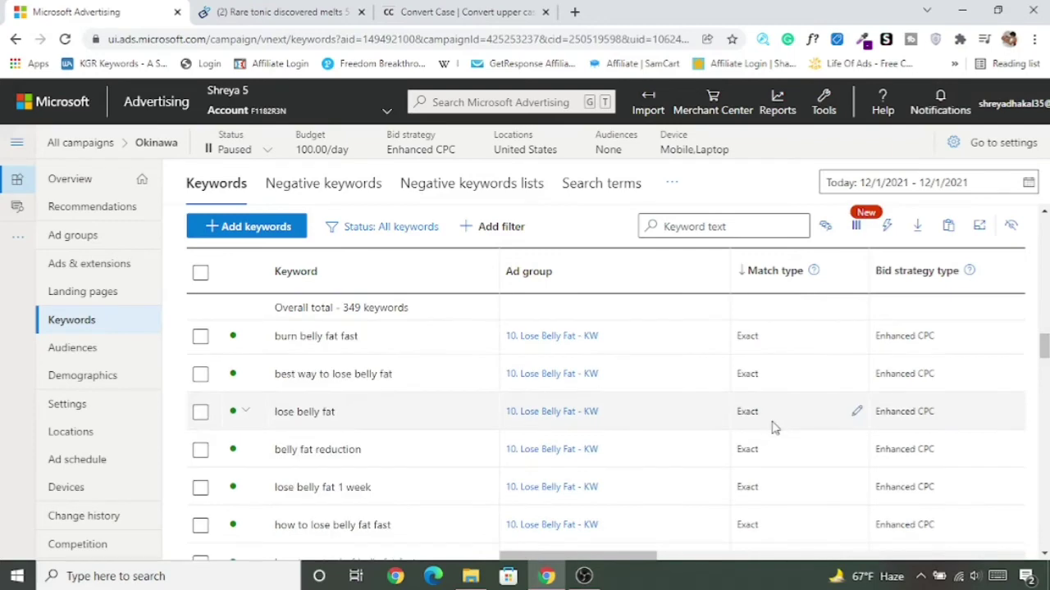
scroll(773, 448, "up", 1)
scroll(771, 445, "down", 7)
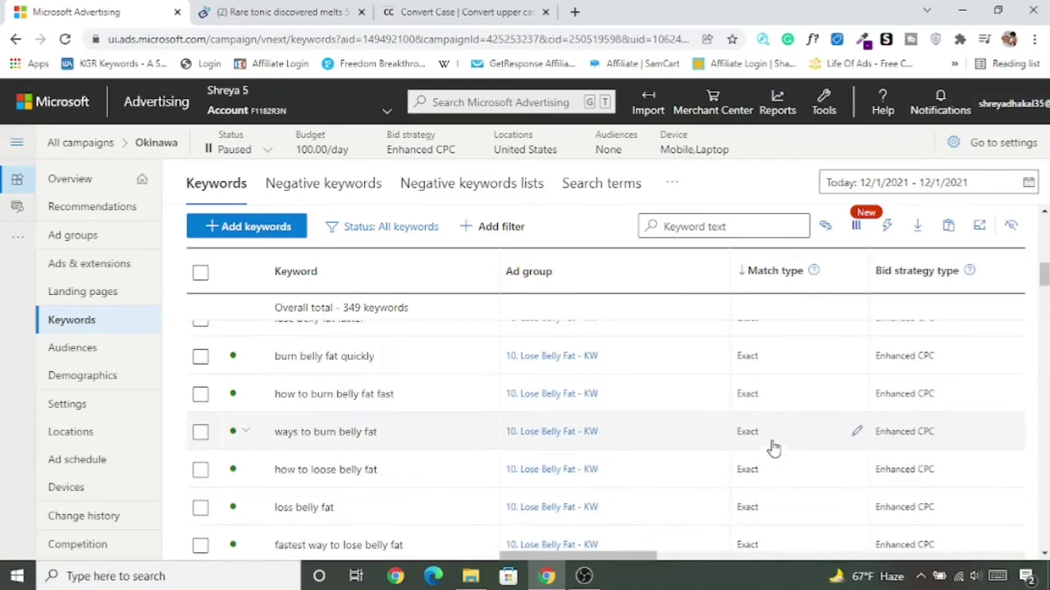
scroll(697, 344, "up", 10)
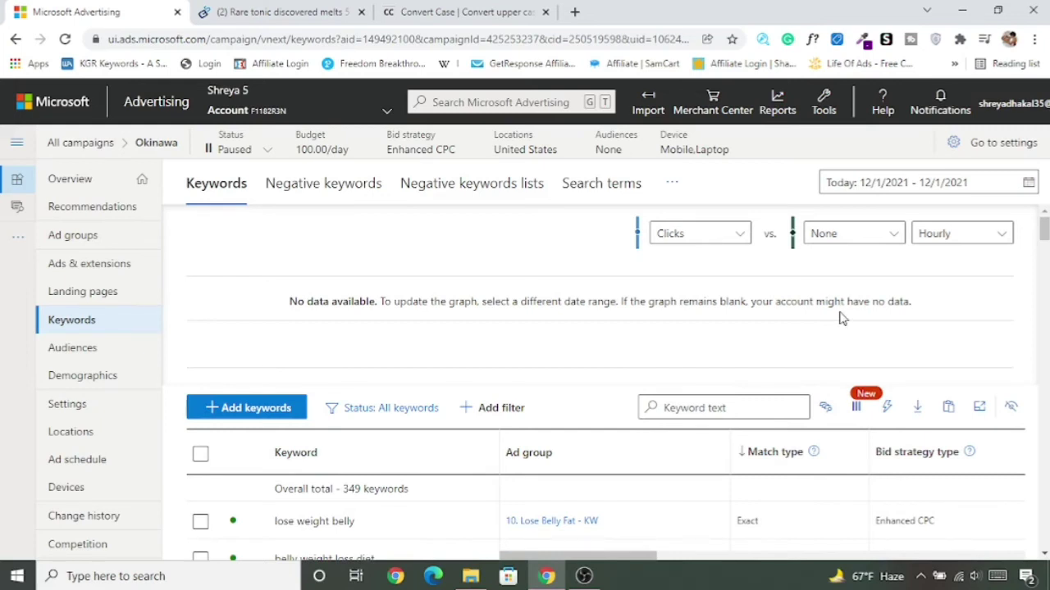
key("shift+Tab")
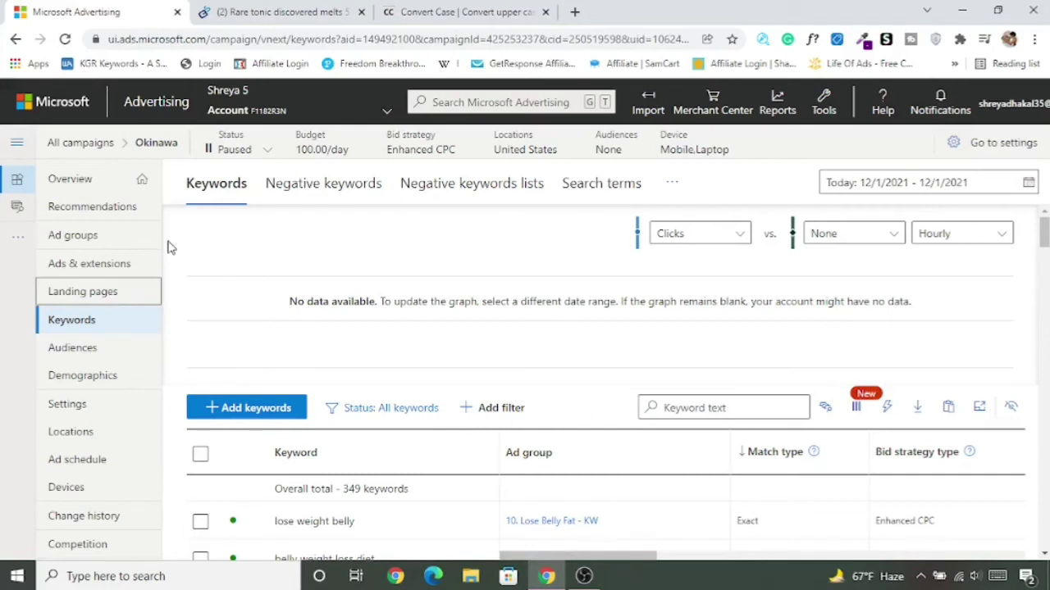
Go to the All campaigns Settings page and view its Account level options.
left_click(90, 146)
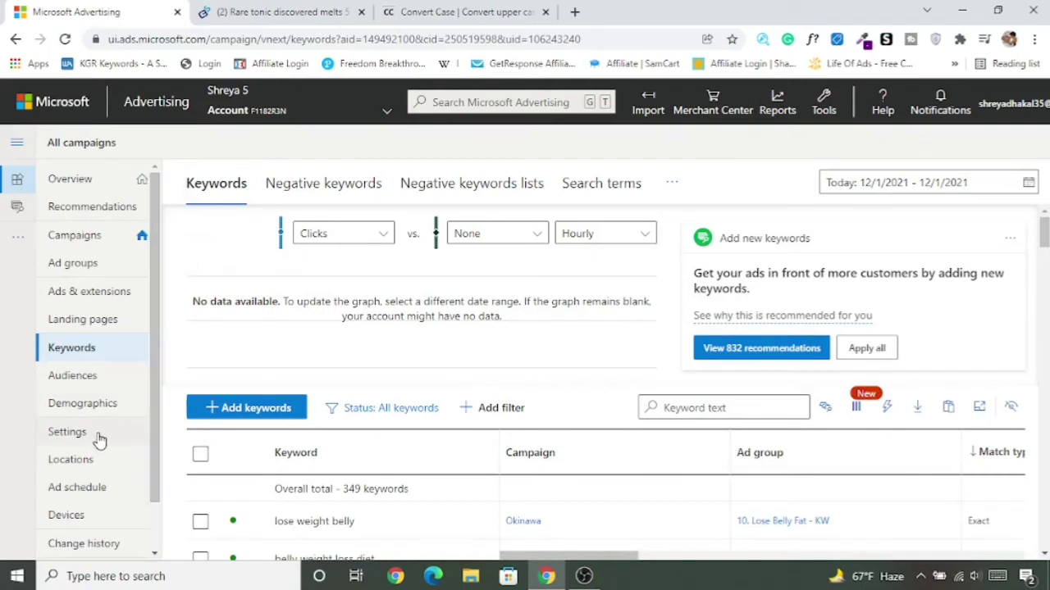
left_click(89, 444)
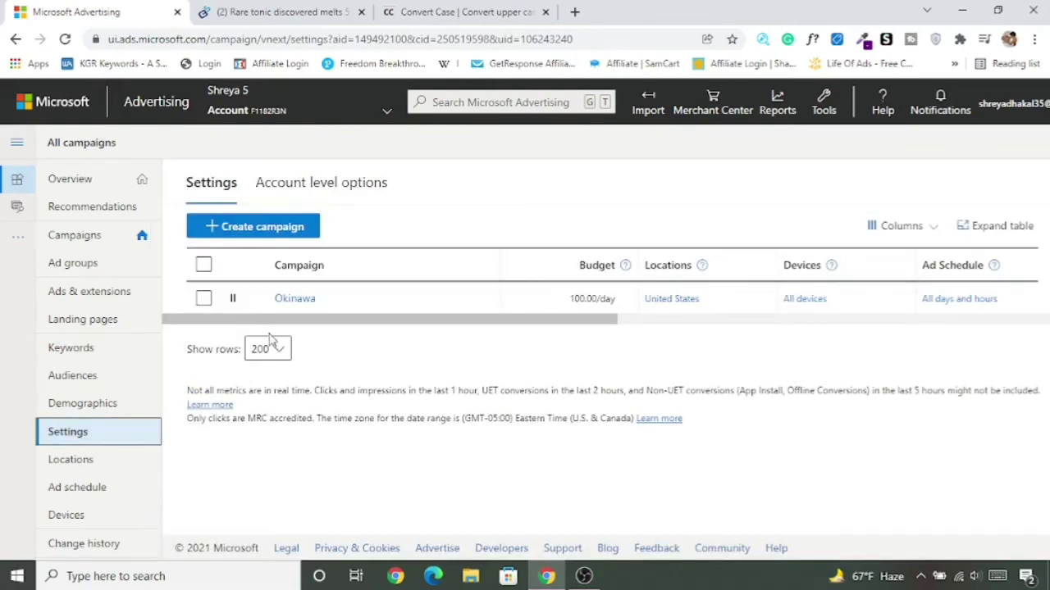
left_click(353, 192)
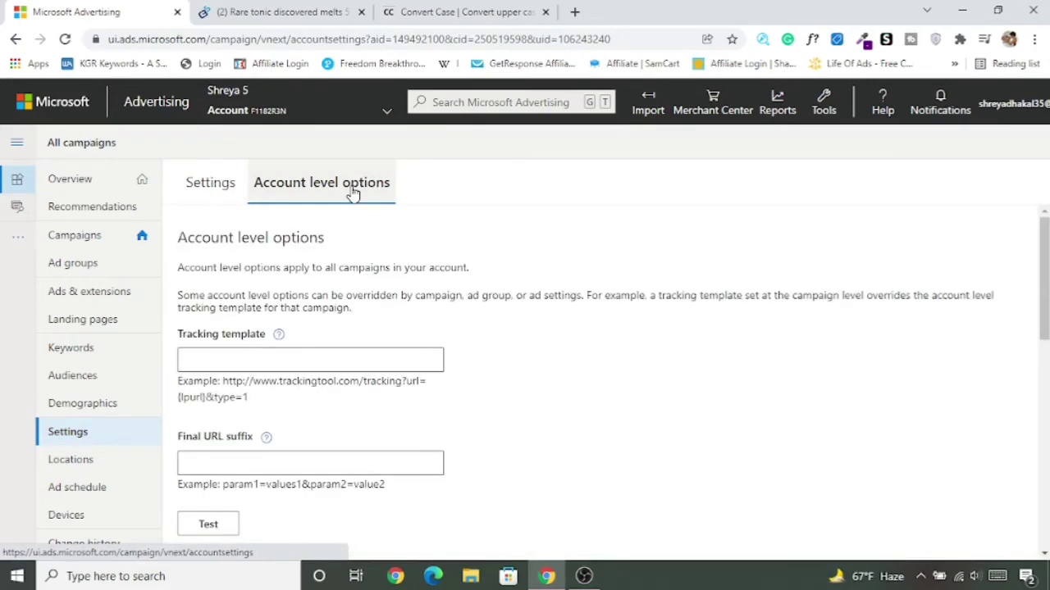
Untick auto-applied Multimedia ads recommendations and return to the Settings tab.
scroll(481, 335, "down", 4)
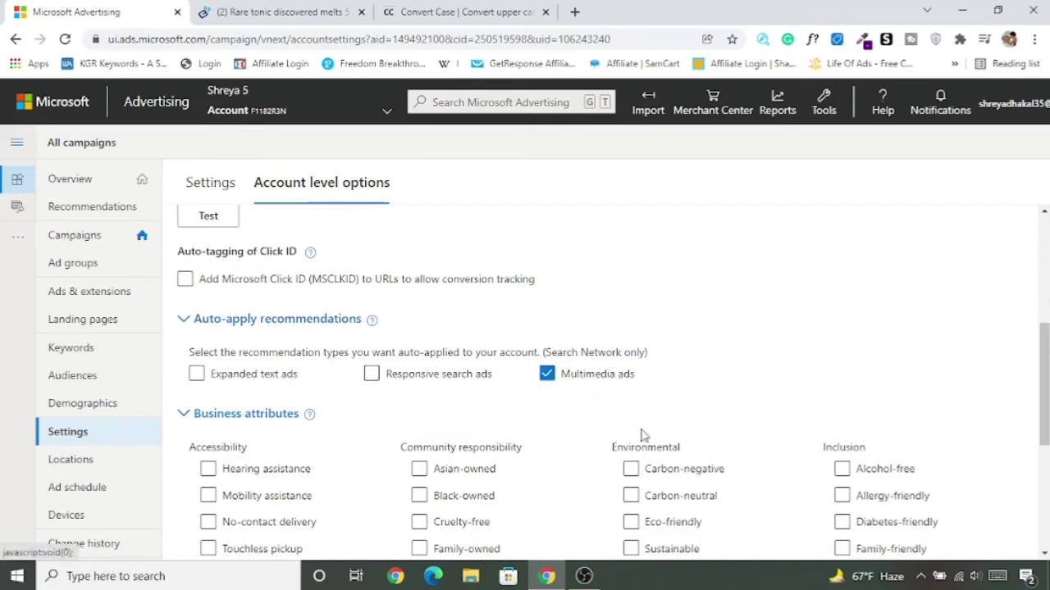
left_click(548, 375)
scroll(697, 373, "down", 4)
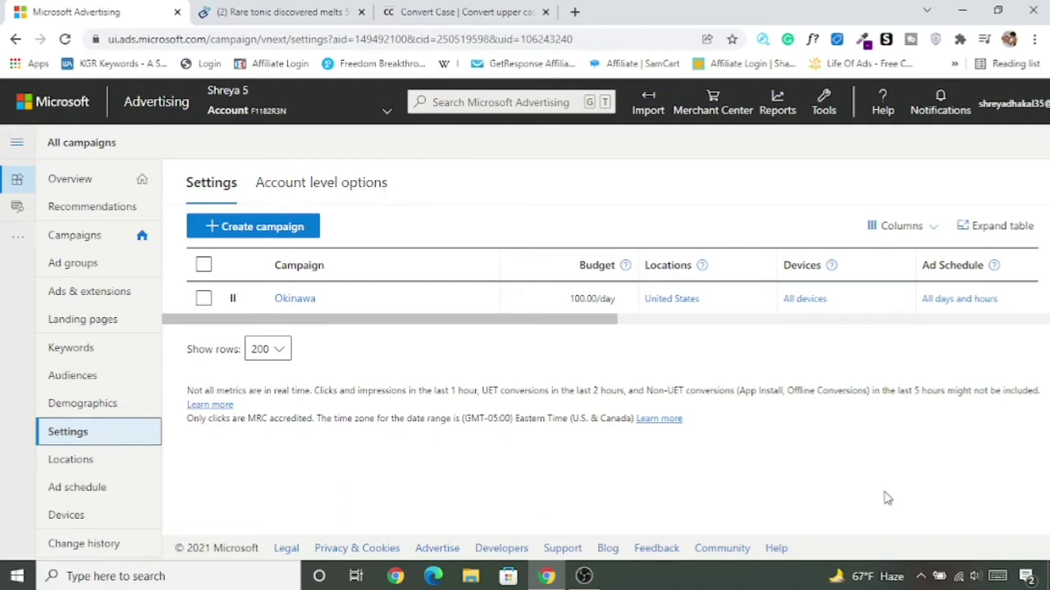
key("shift+Tab")
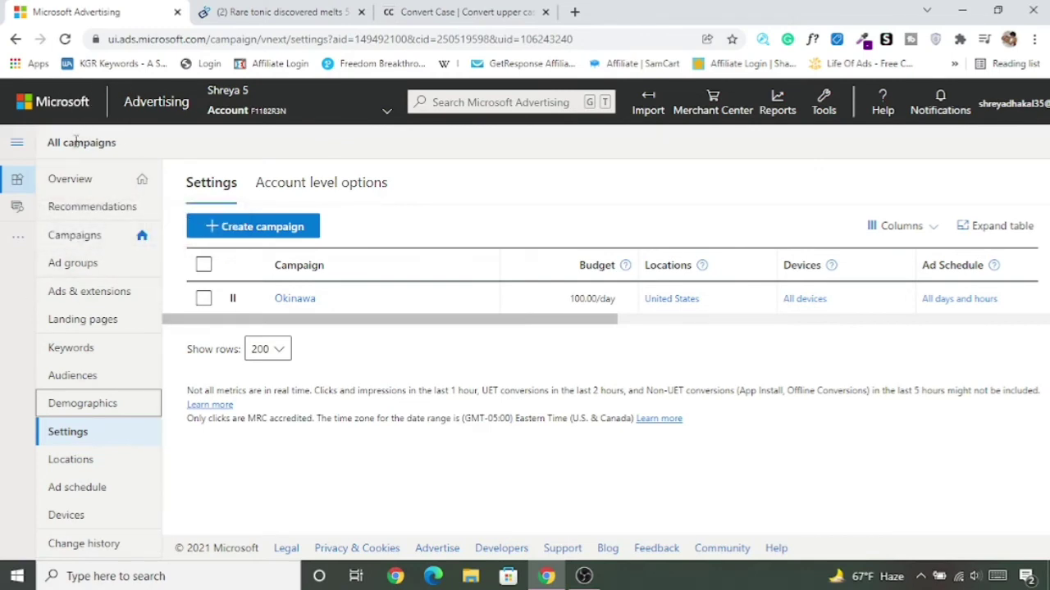
Open Manage Automated Extensions under Ads & extensions and choose Opt out.
left_click(75, 300)
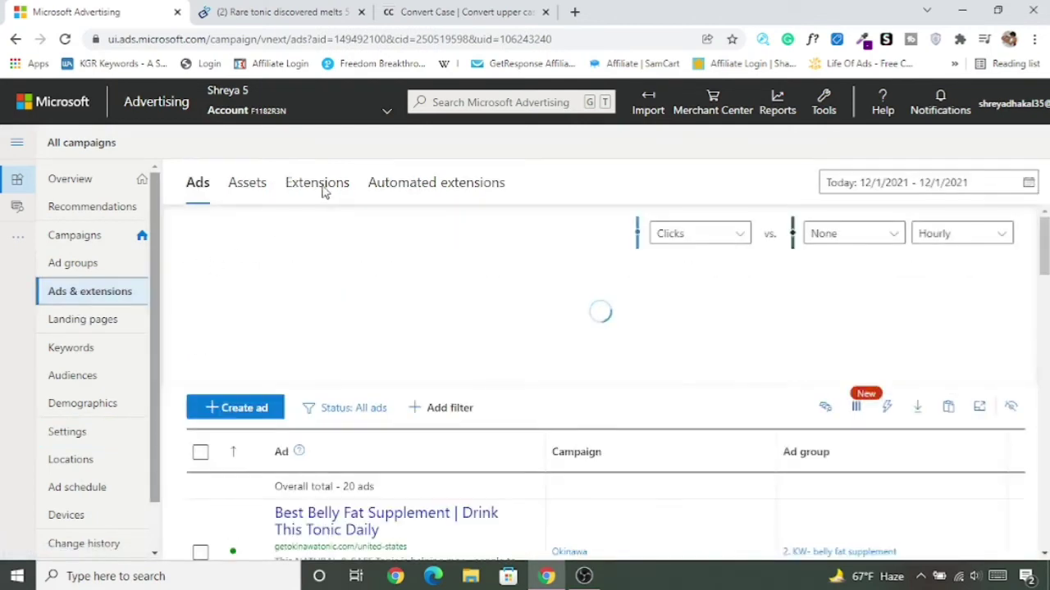
left_click(462, 191)
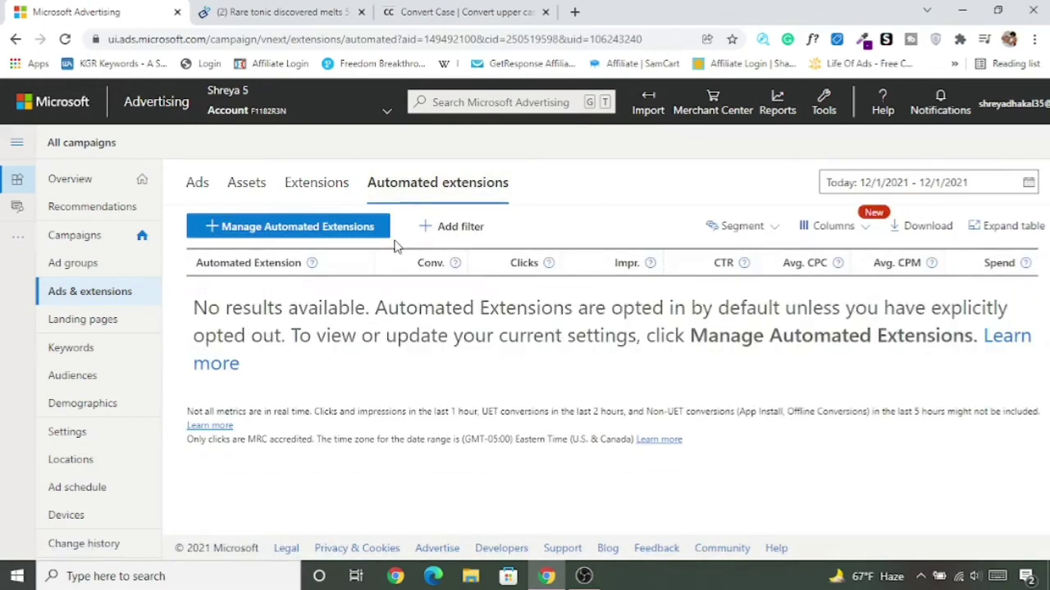
left_click(305, 229)
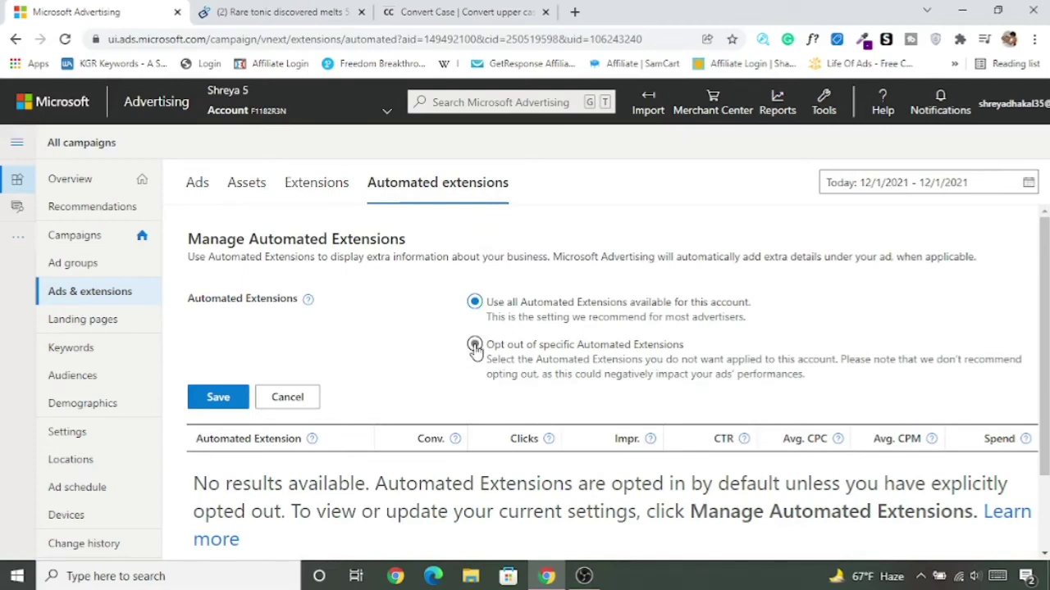
left_click(475, 348)
Tick every automated extension, from Consumer Ratings through Syndication Only Decorations.
scroll(578, 372, "down", 1)
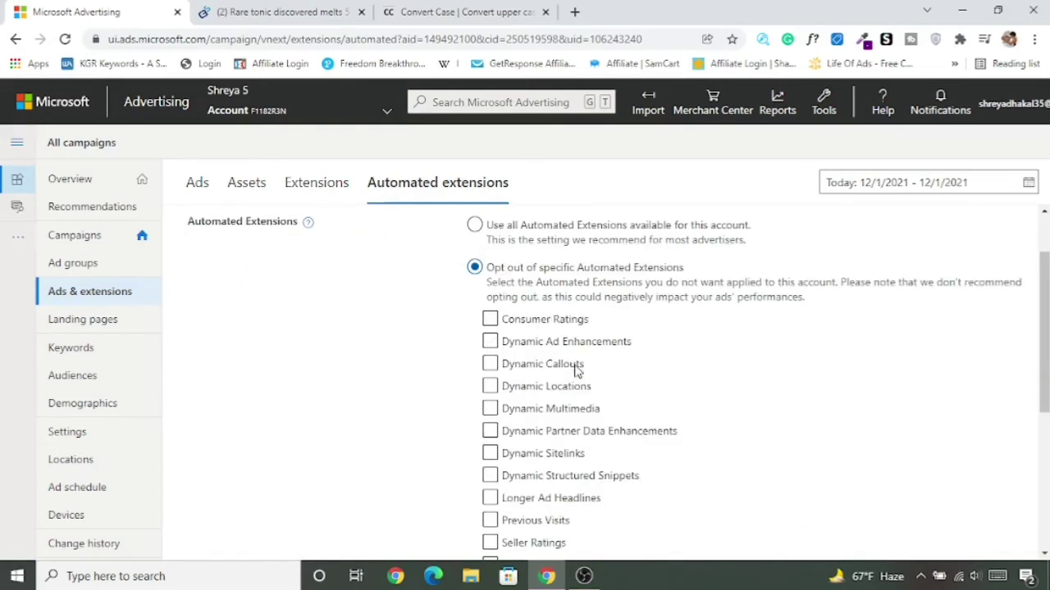
scroll(771, 286, "down", 1)
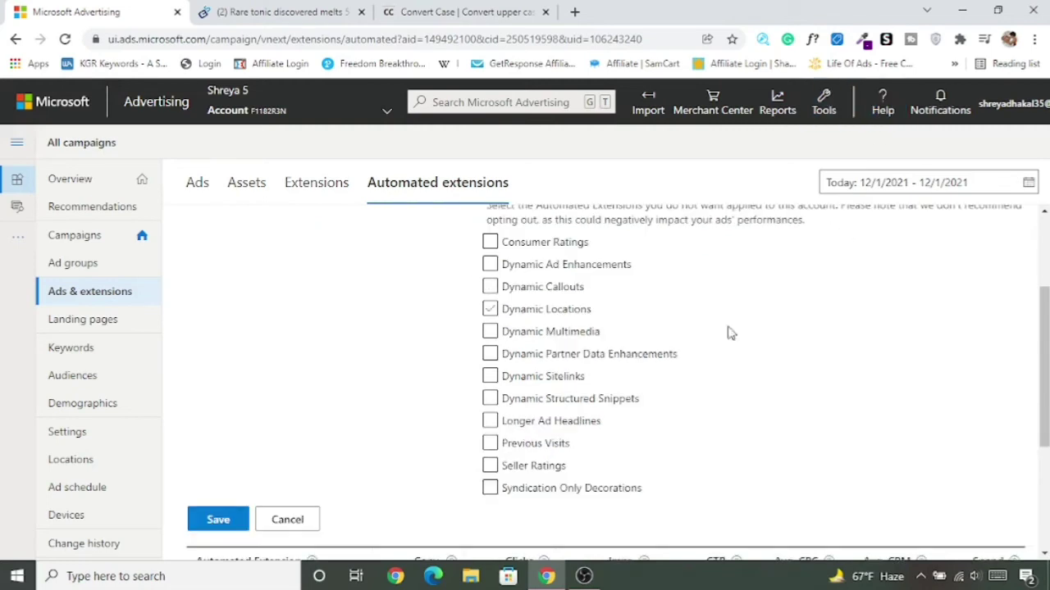
left_click(489, 242)
left_click(490, 264)
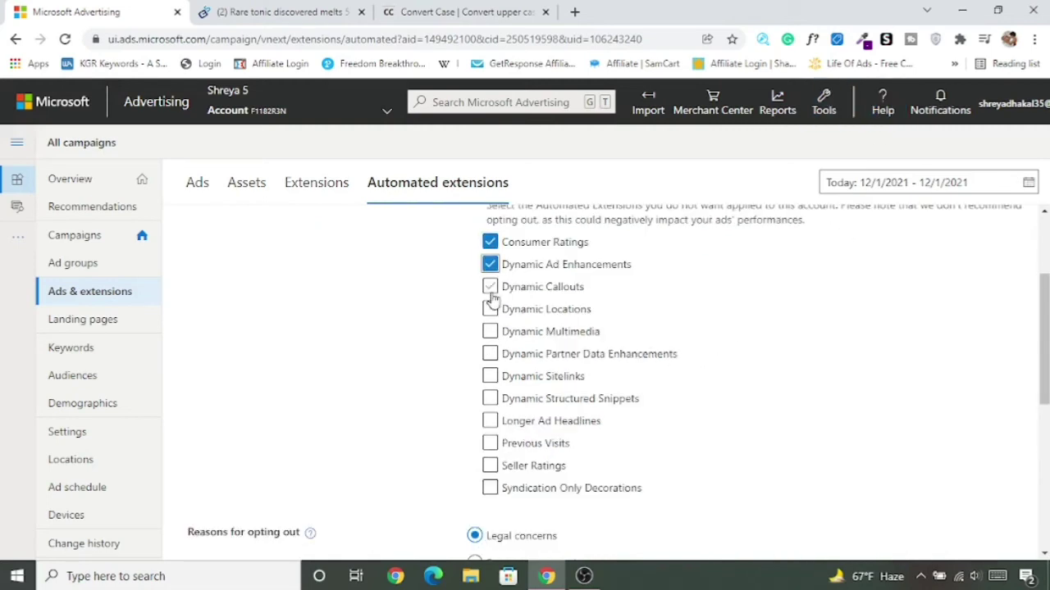
left_click(490, 286)
left_click(490, 308)
left_click(490, 331)
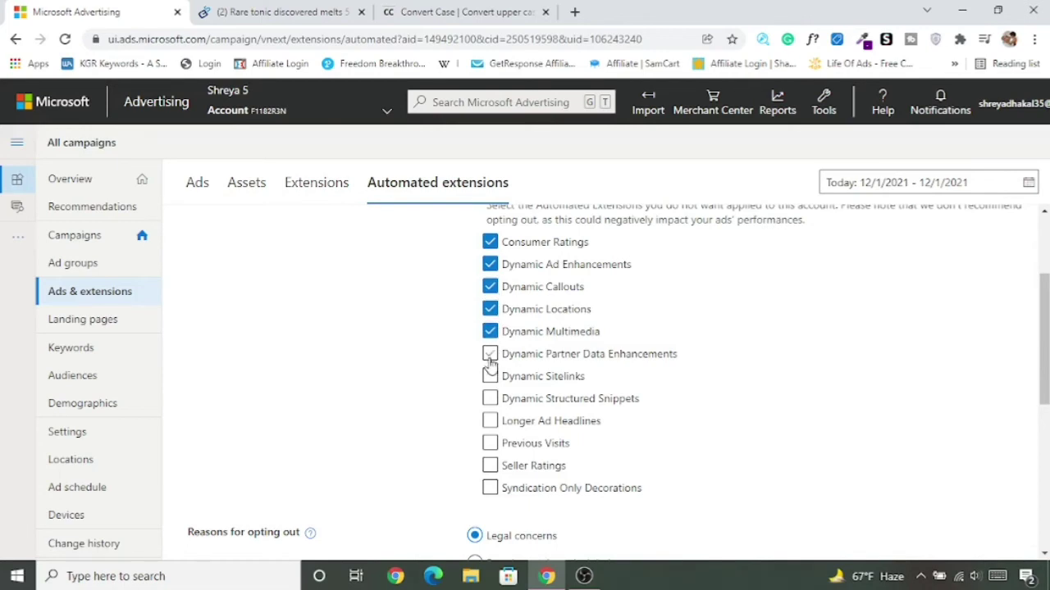
left_click(490, 354)
left_click(489, 376)
left_click(490, 398)
left_click(490, 421)
left_click(489, 443)
scroll(490, 446, "down", 1)
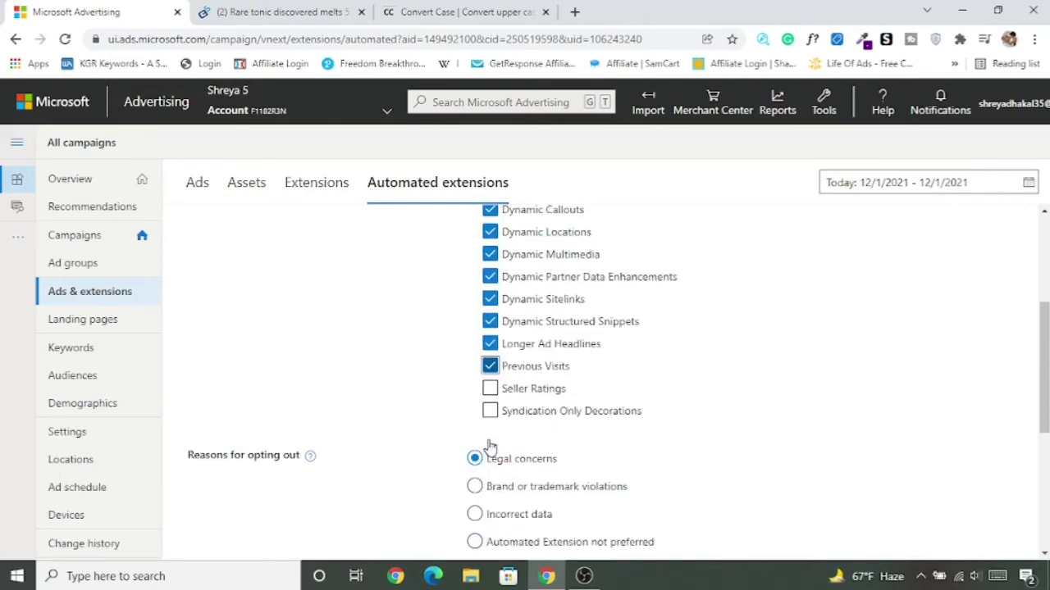
left_click(489, 388)
left_click(490, 410)
scroll(748, 412, "down", 1)
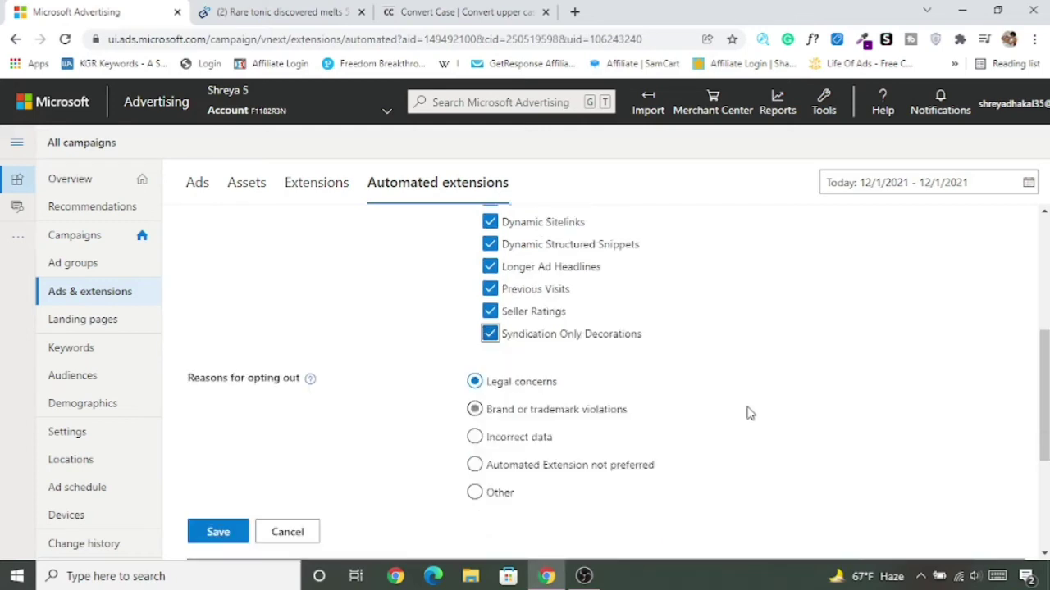
Give 'Automated Extension not preferred' as the reason and save the opt-outs.
left_click(475, 465)
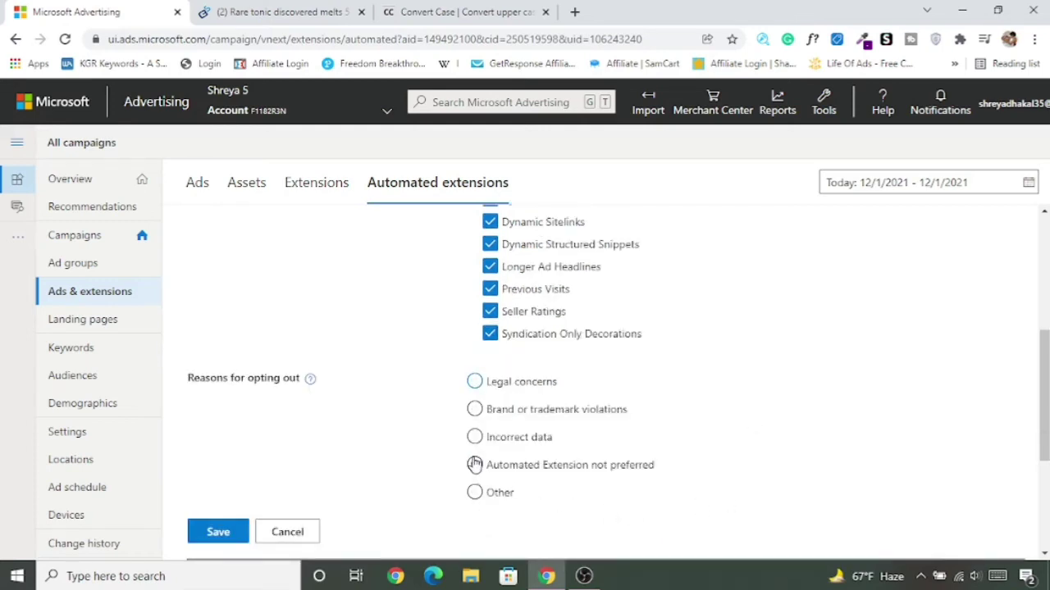
scroll(653, 408, "up", 4)
scroll(670, 393, "down", 7)
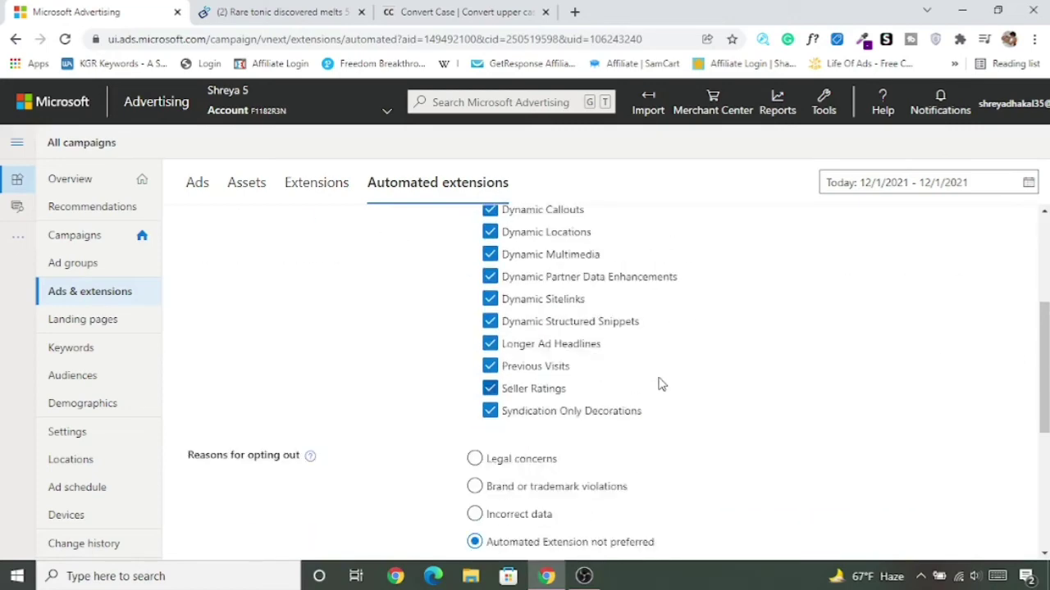
left_click(220, 302)
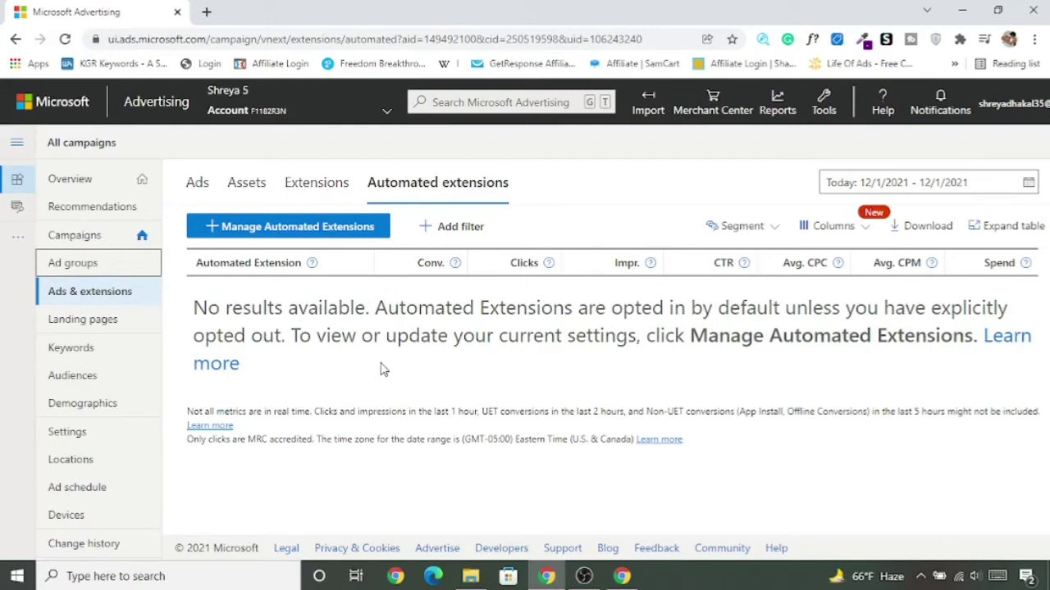
Set the paused Okinawa campaign's status to Enabled in the Campaigns list.
left_click(105, 237)
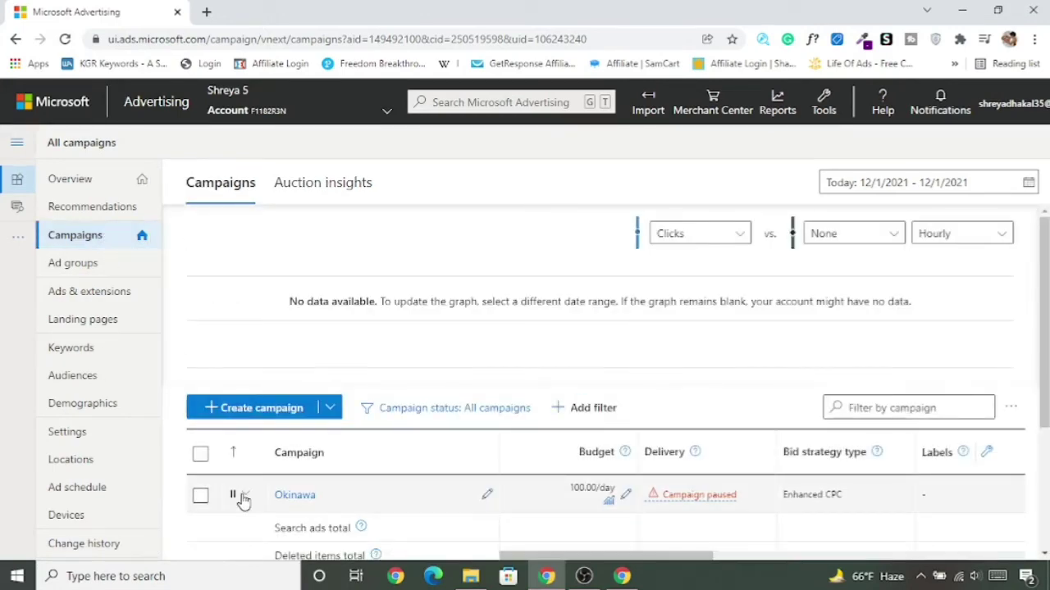
left_click(243, 500)
left_click(254, 509)
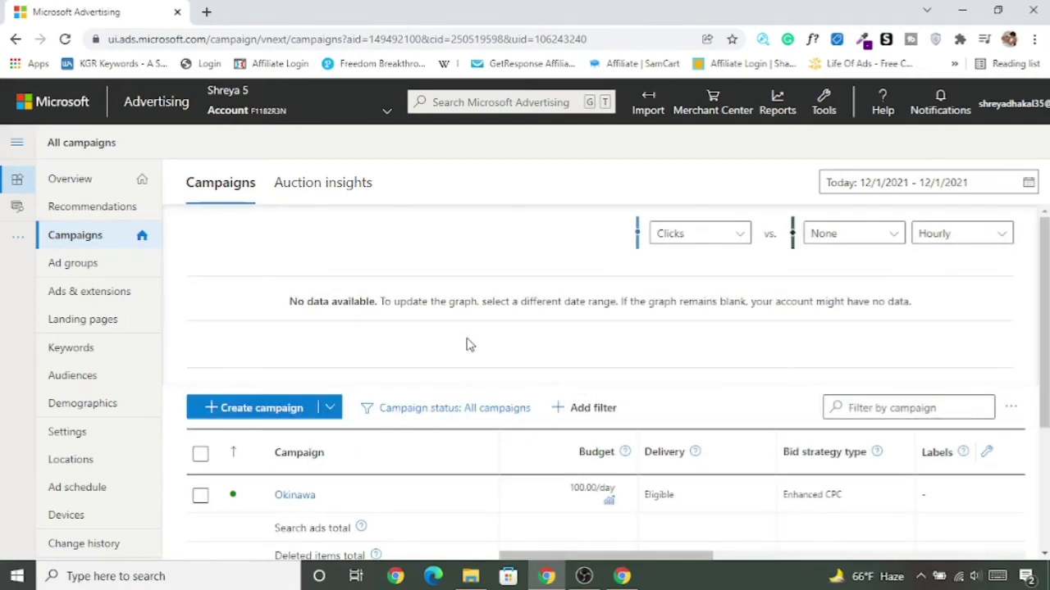
scroll(469, 347, "down", 2)
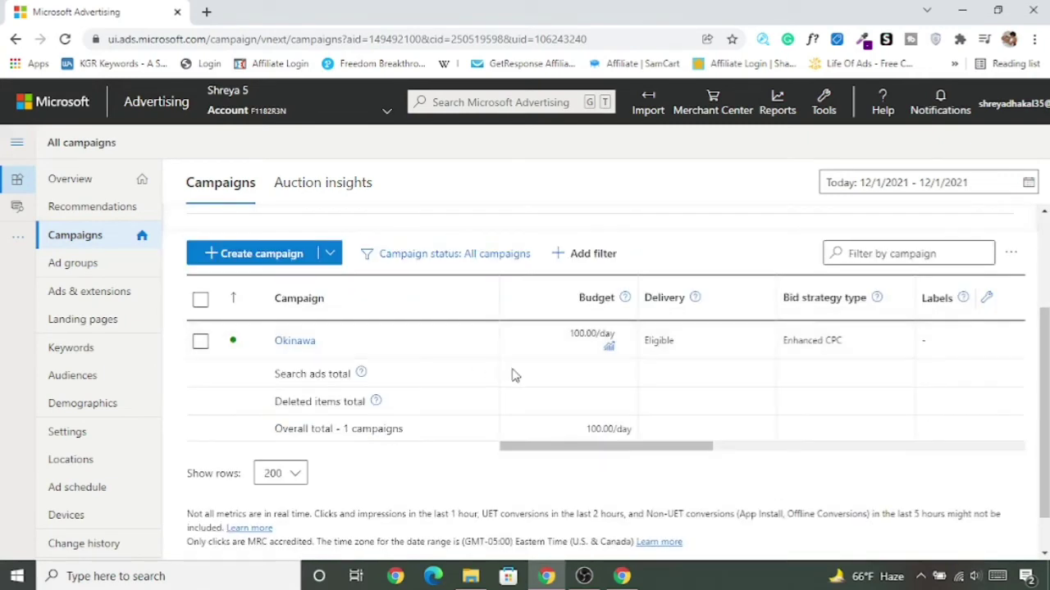
scroll(640, 330, "up", 2)
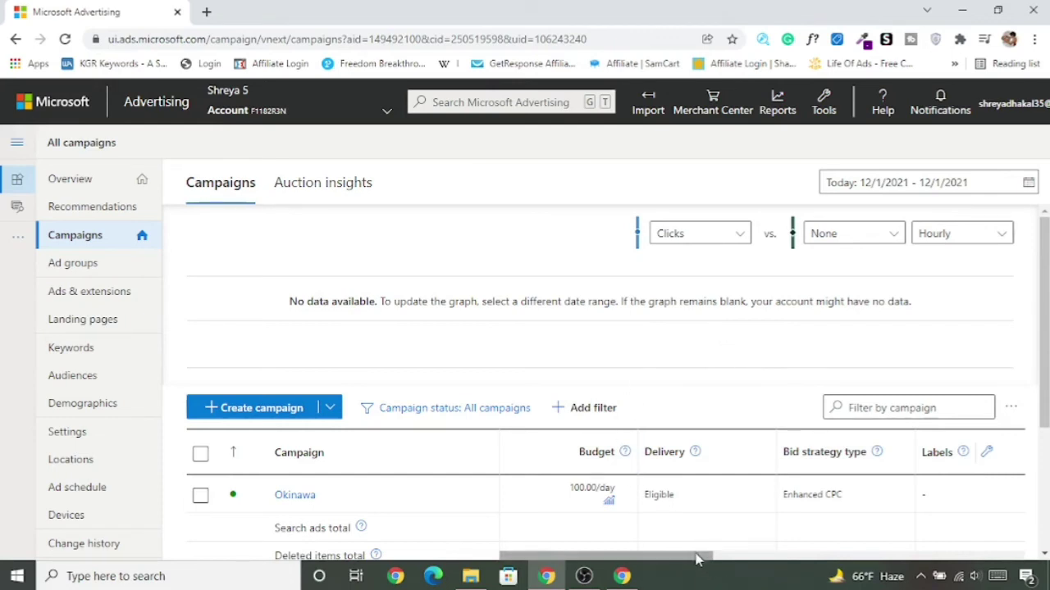
Scroll across the campaign table columns, then bring the ClickMagick window to the front.
left_click_drag(698, 557, 874, 556)
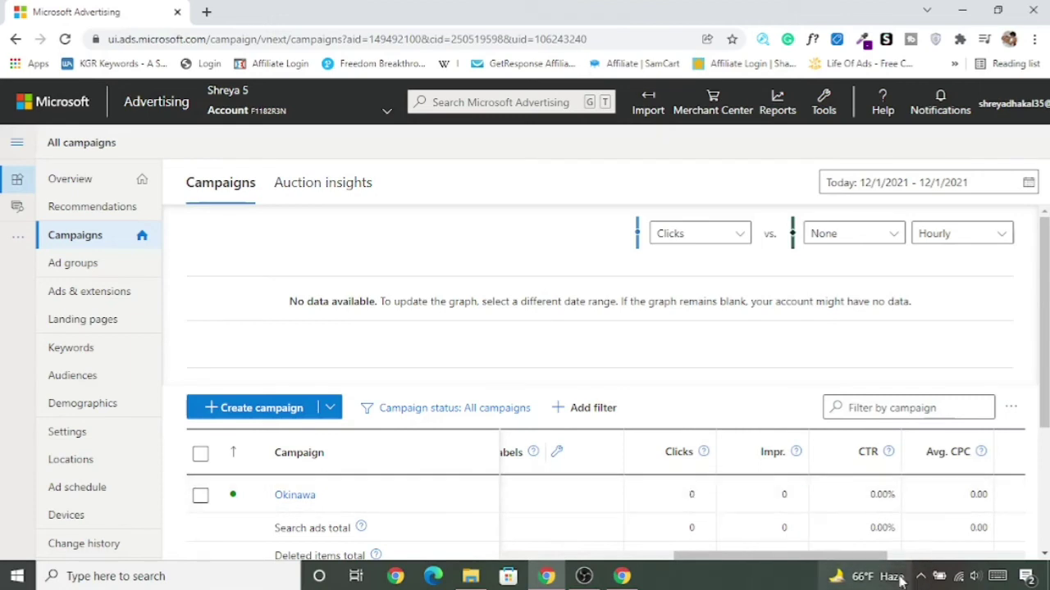
left_click_drag(867, 558, 917, 561)
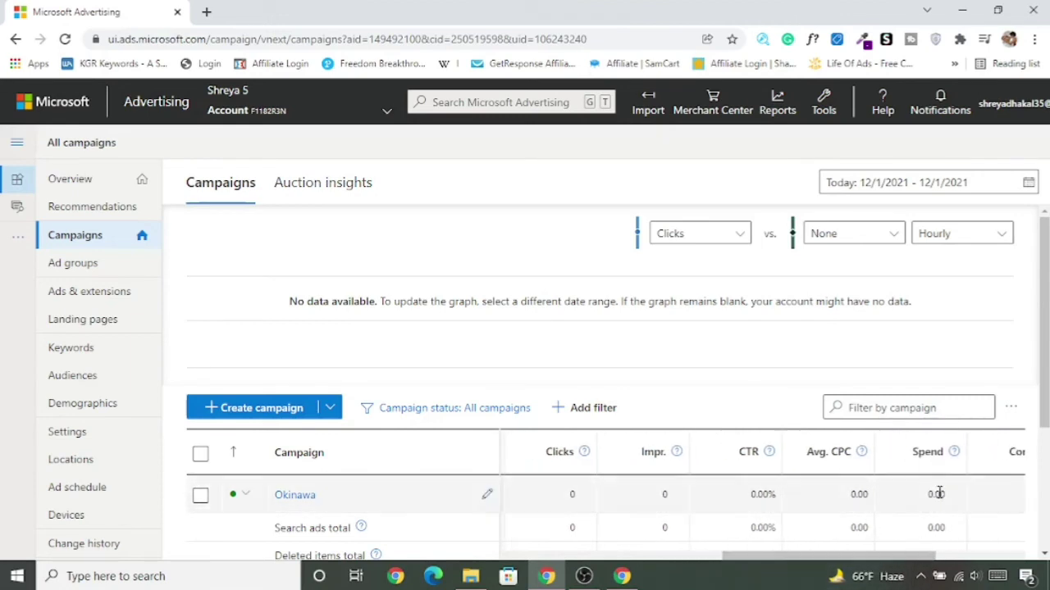
mouse_move(806, 566)
left_mouse_down()
mouse_move(838, 564)
mouse_move(730, 561)
left_mouse_up()
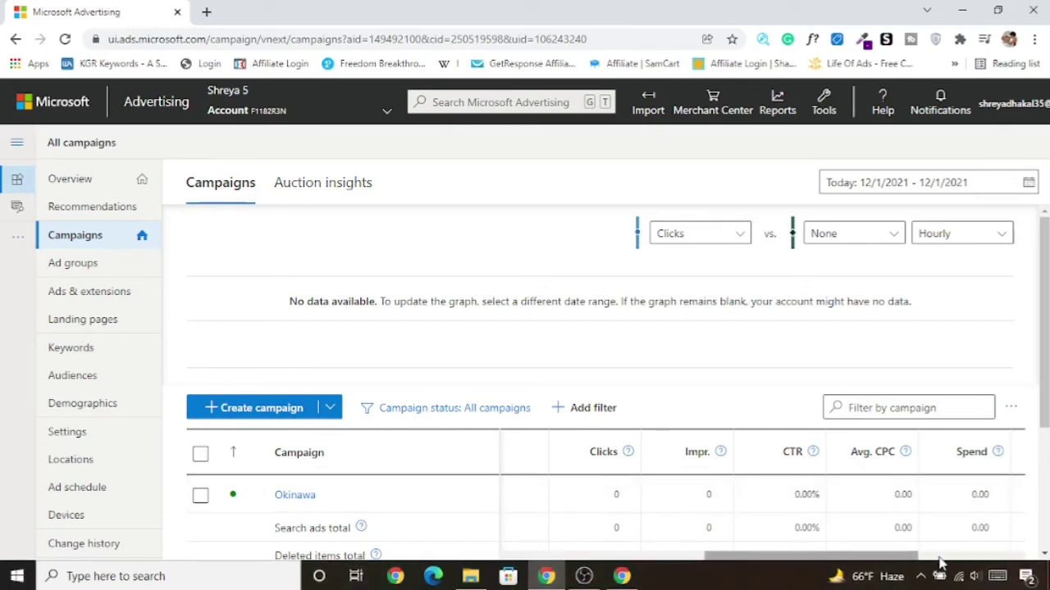
left_click(939, 557)
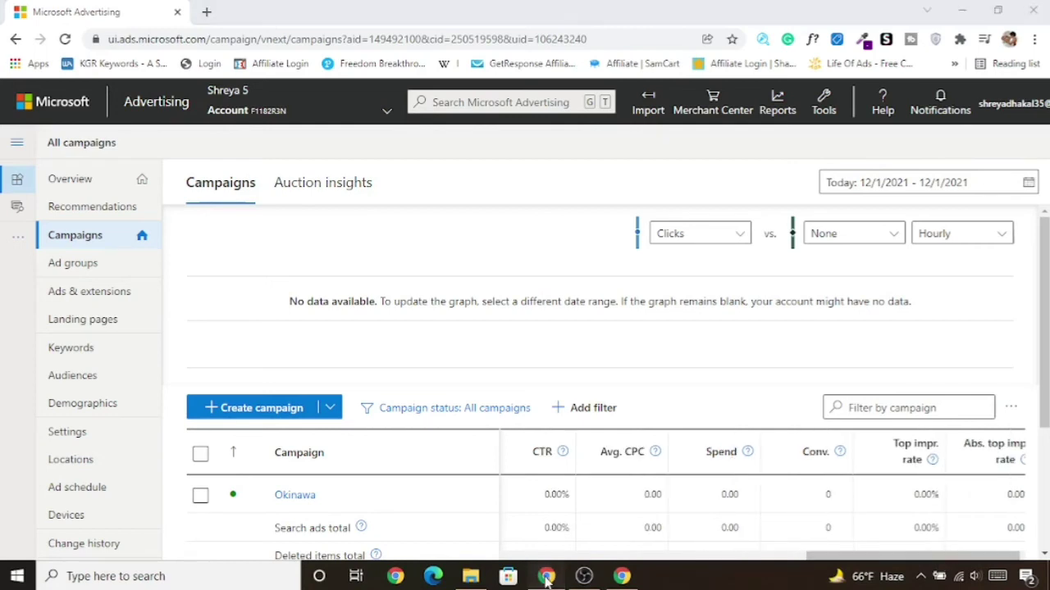
left_click(546, 577)
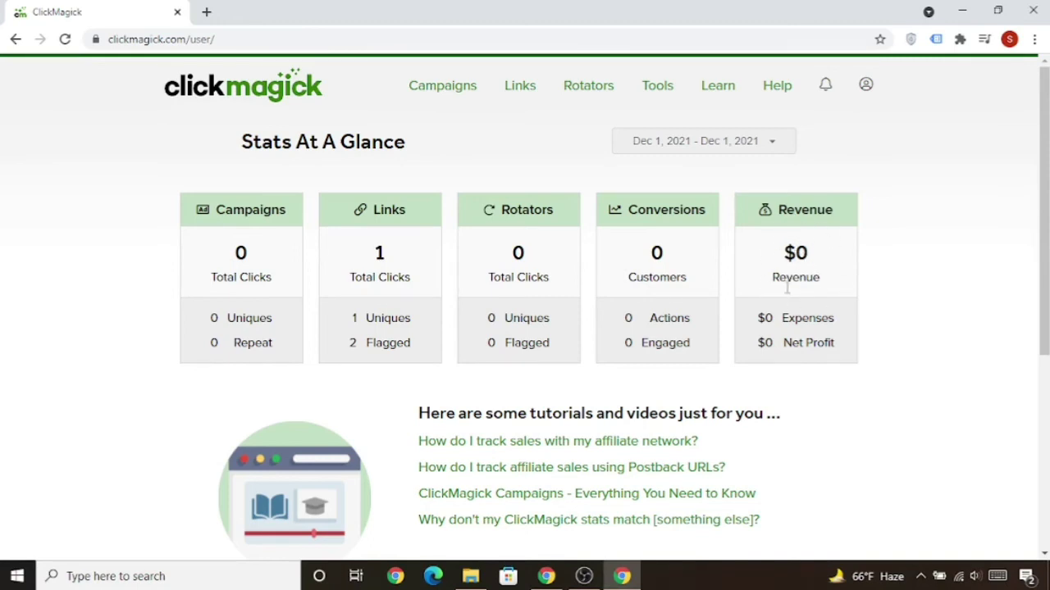
Open the Okinawa tracking link's details from the Links list and close them again.
left_click(534, 95)
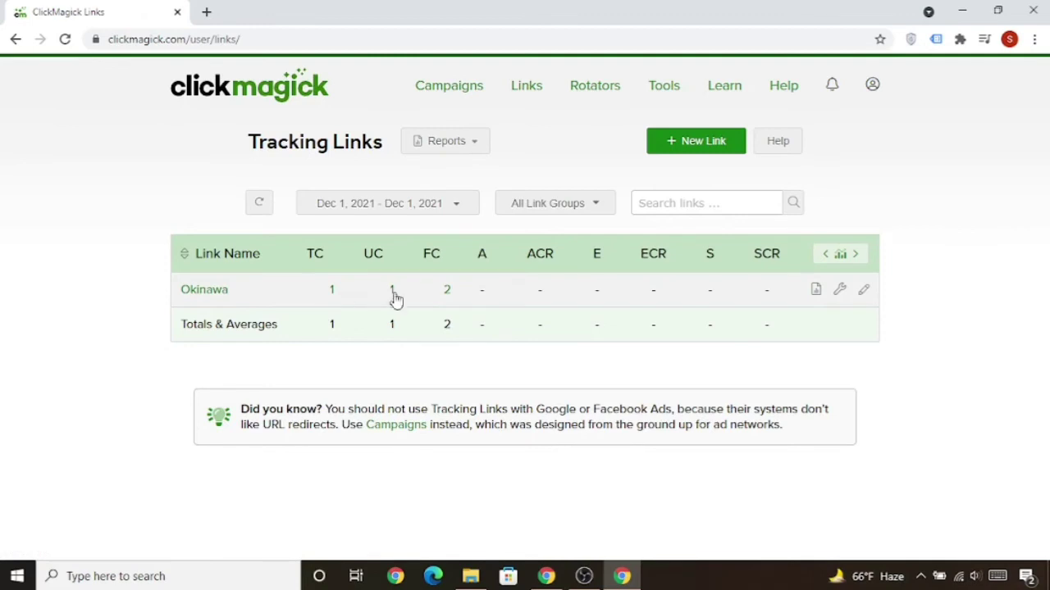
left_click(206, 291)
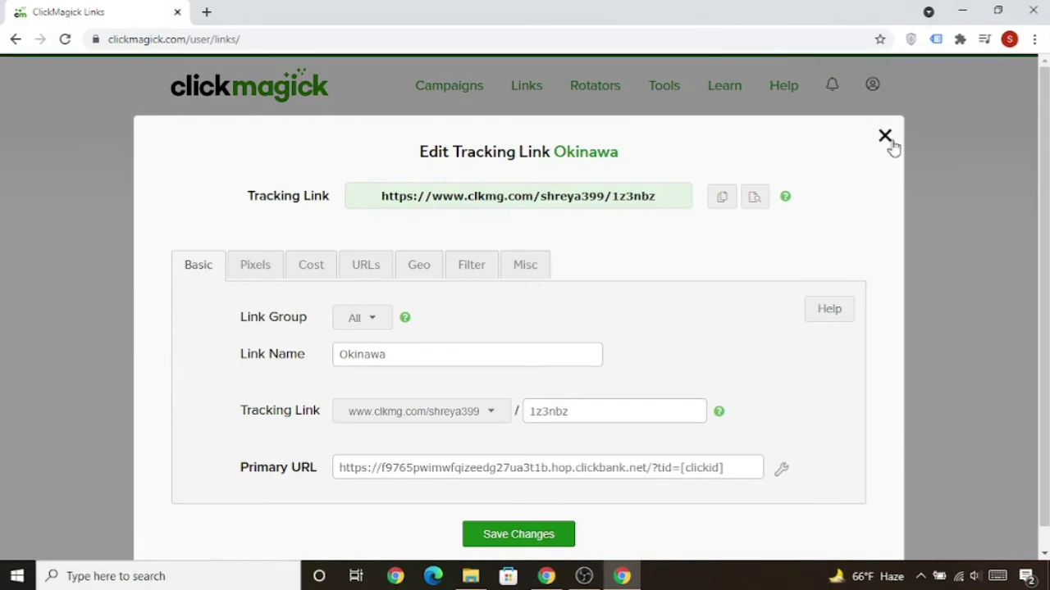
left_click(884, 137)
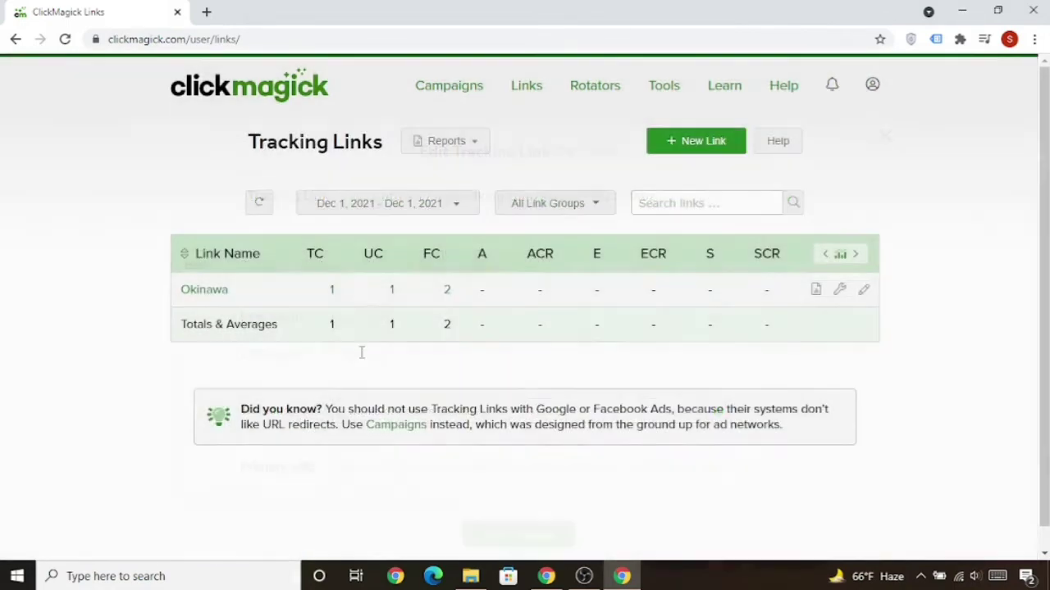
Review Okinawa's unique clicks log and its single click's Sub-ID details.
left_click(391, 292)
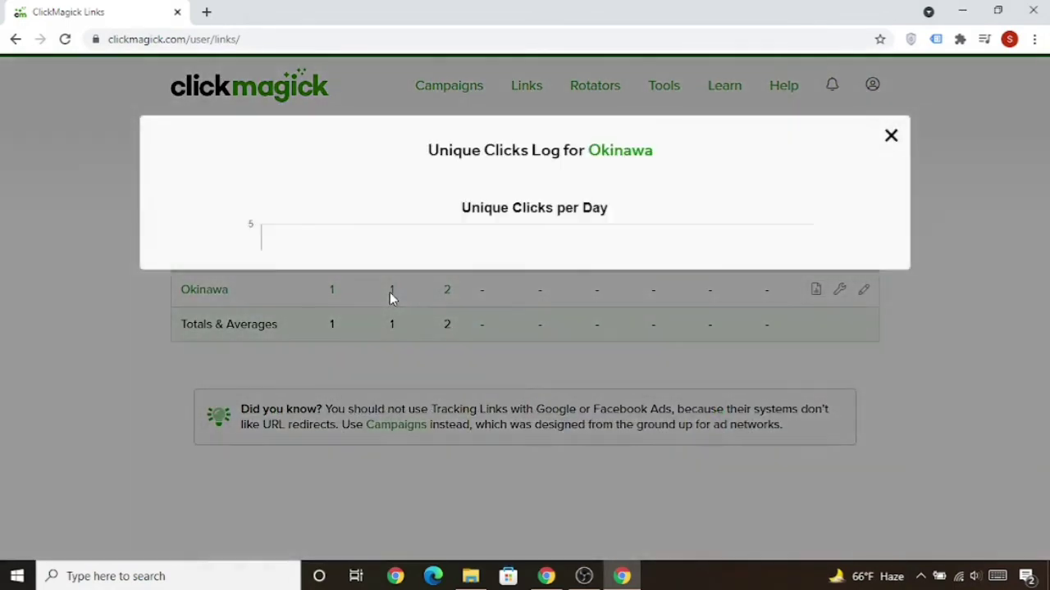
scroll(570, 390, "down", 1)
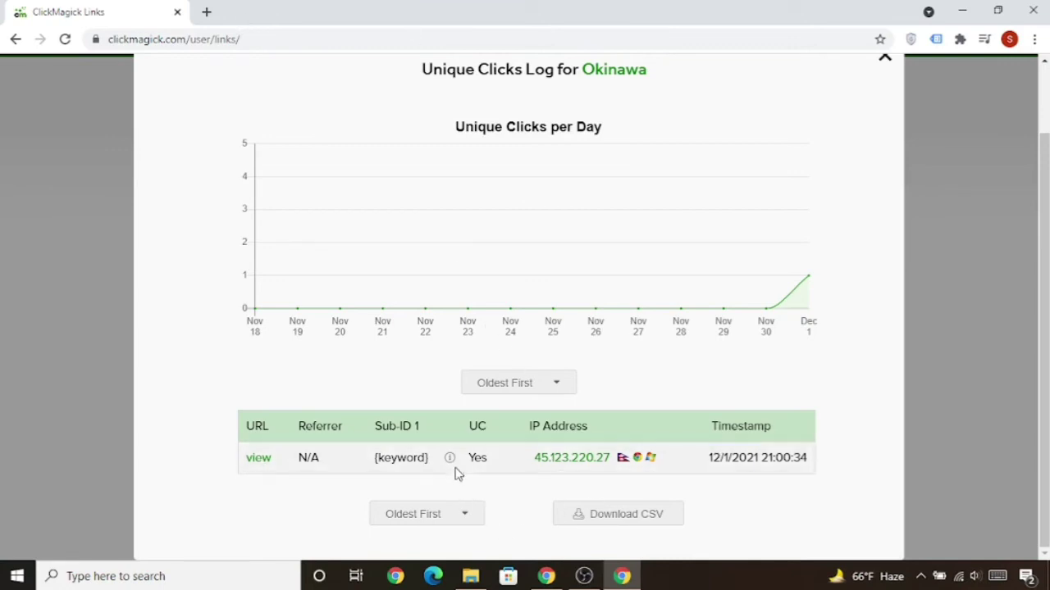
mouse_move(453, 463)
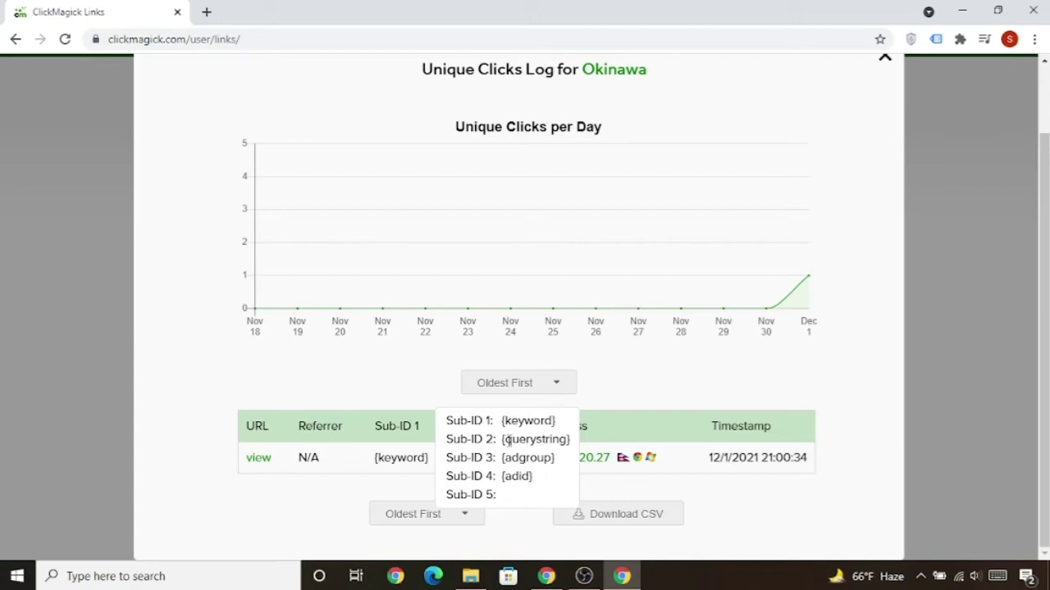
mouse_move(503, 439)
left_mouse_down()
mouse_move(568, 438)
mouse_move(553, 421)
mouse_move(505, 421)
left_mouse_up()
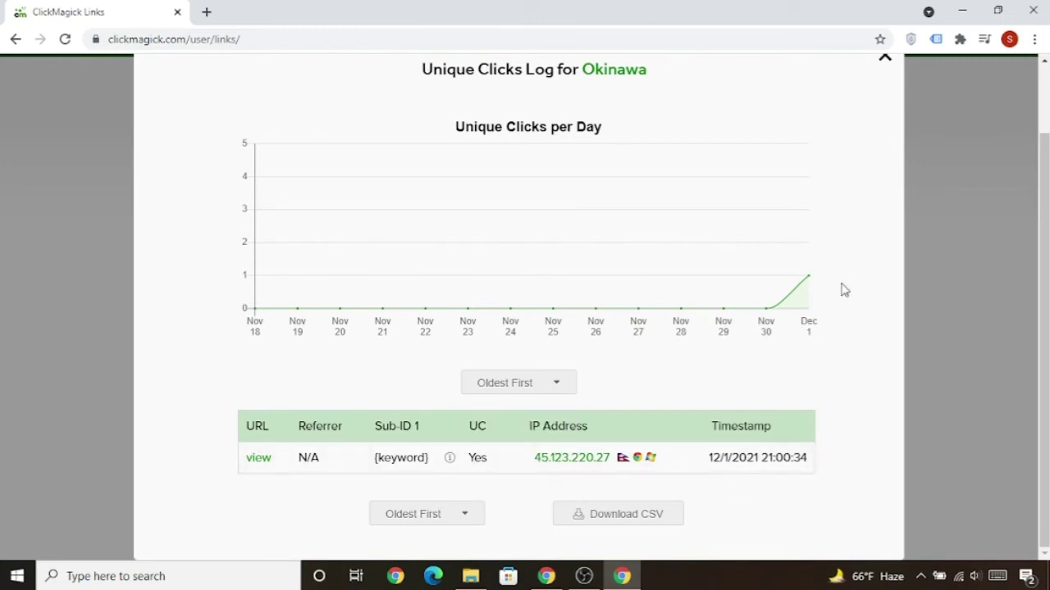
scroll(876, 361, "up", 1)
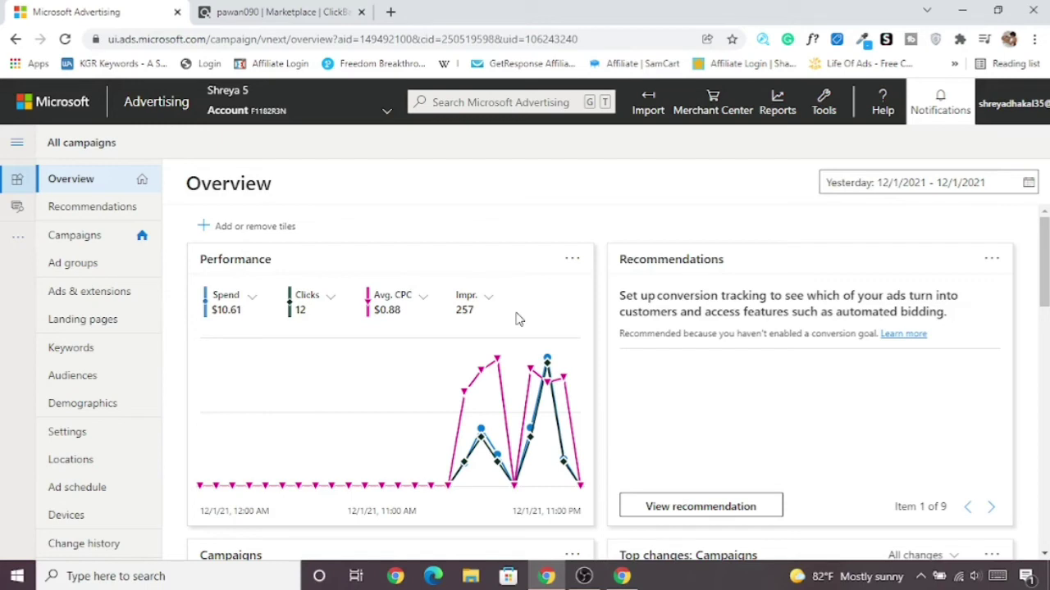
Go to Campaigns and scroll across the campaign table's columns.
left_click(91, 236)
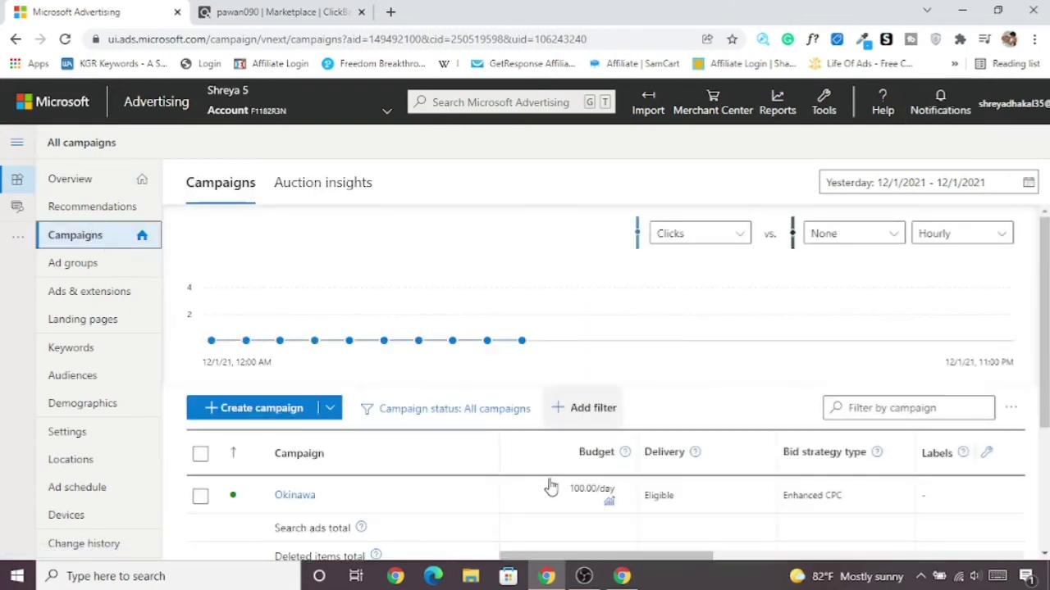
scroll(566, 509, "down", 1)
left_click_drag(627, 528, 814, 529)
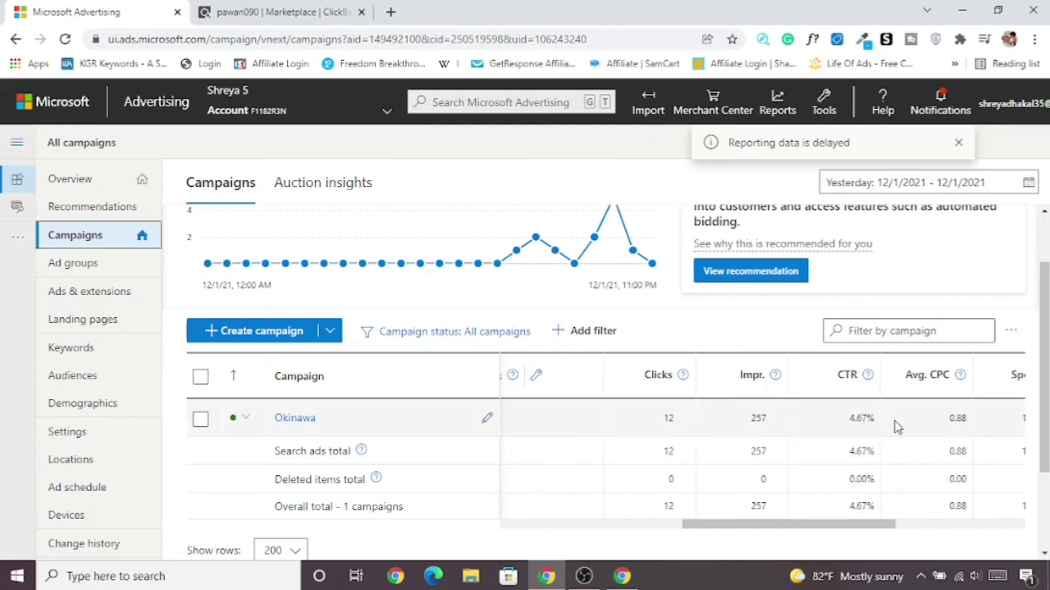
left_click_drag(881, 526, 910, 529)
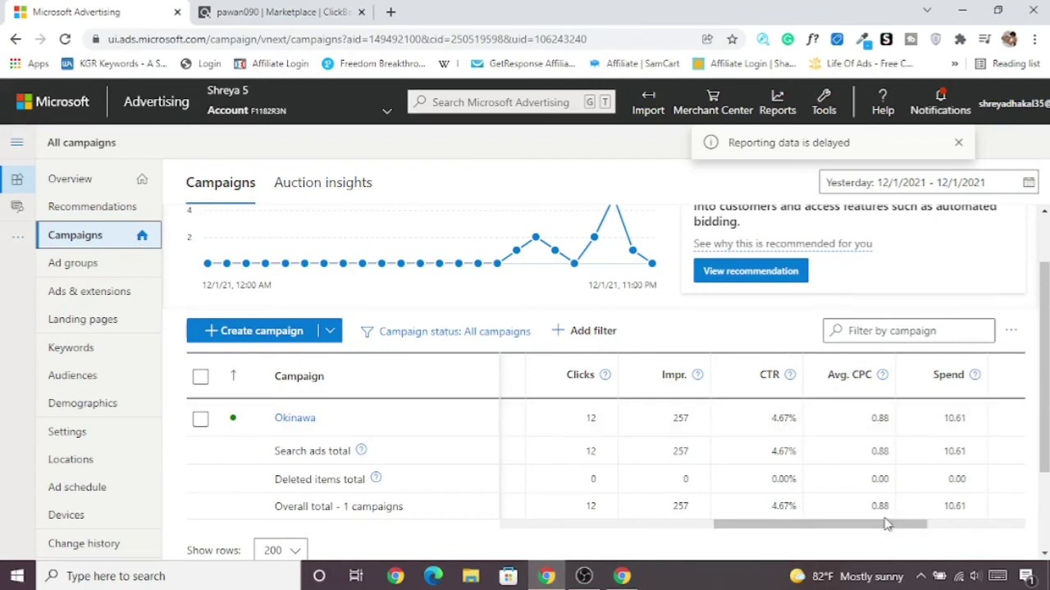
left_click_drag(885, 523, 710, 532)
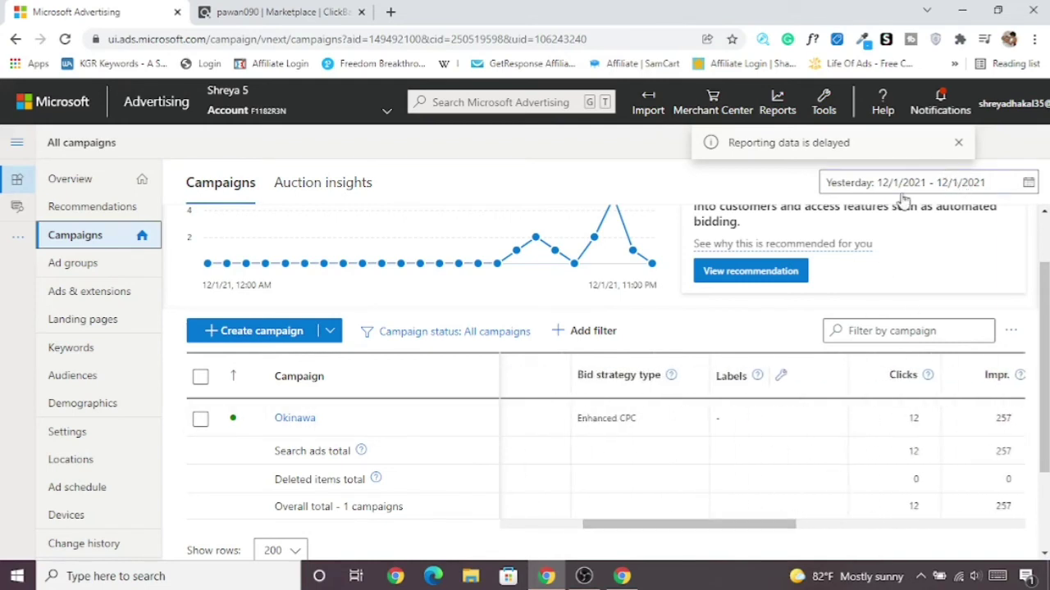
Switch the date range to Today and back to Yesterday, then bring ClickMagick forward.
left_click(901, 196)
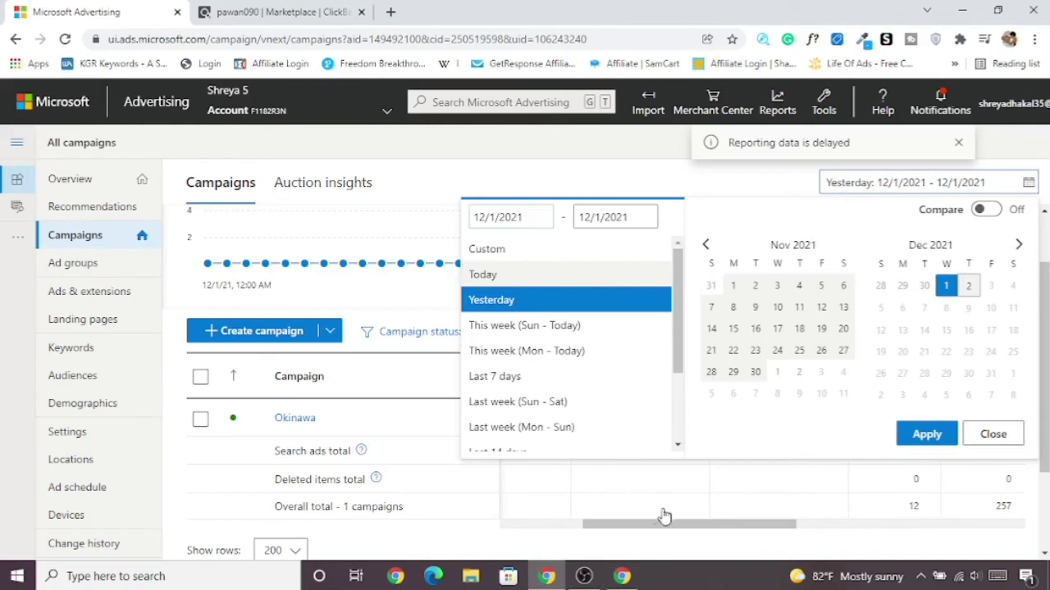
left_click_drag(745, 532, 656, 536)
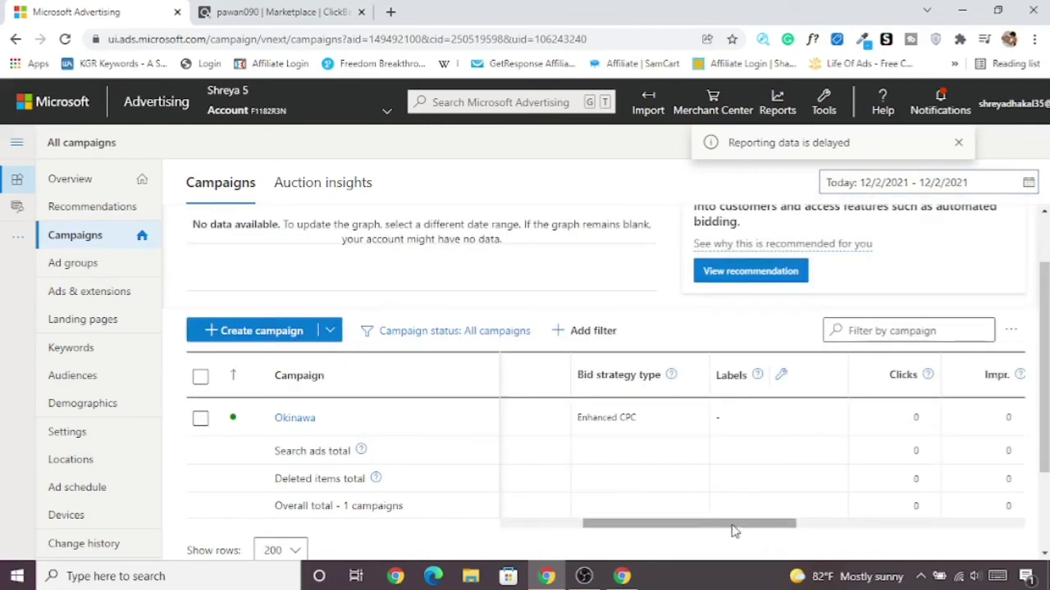
left_click_drag(734, 531, 818, 512)
left_click(956, 189)
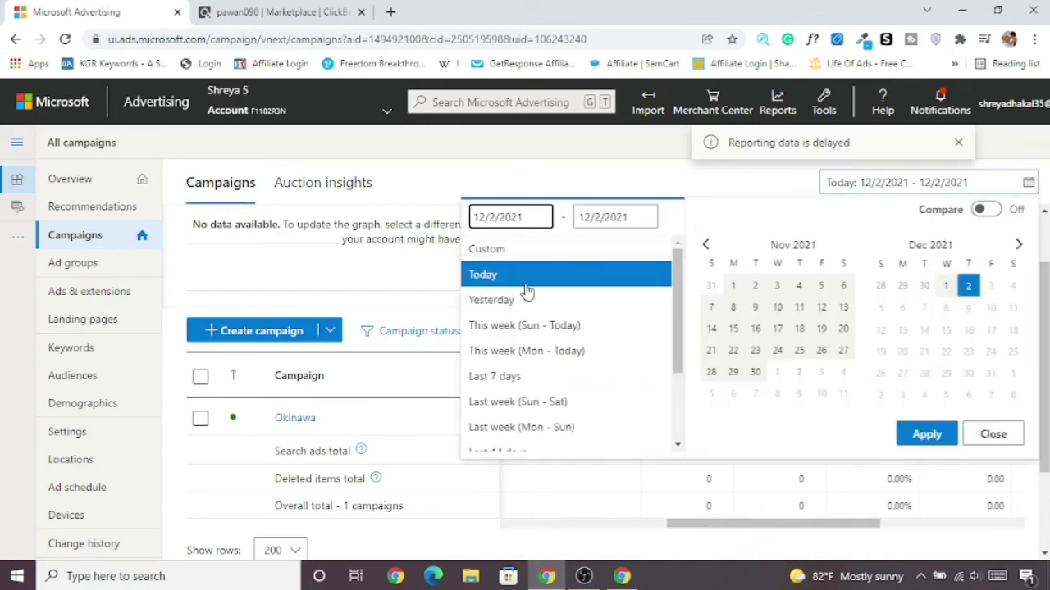
left_click(927, 433)
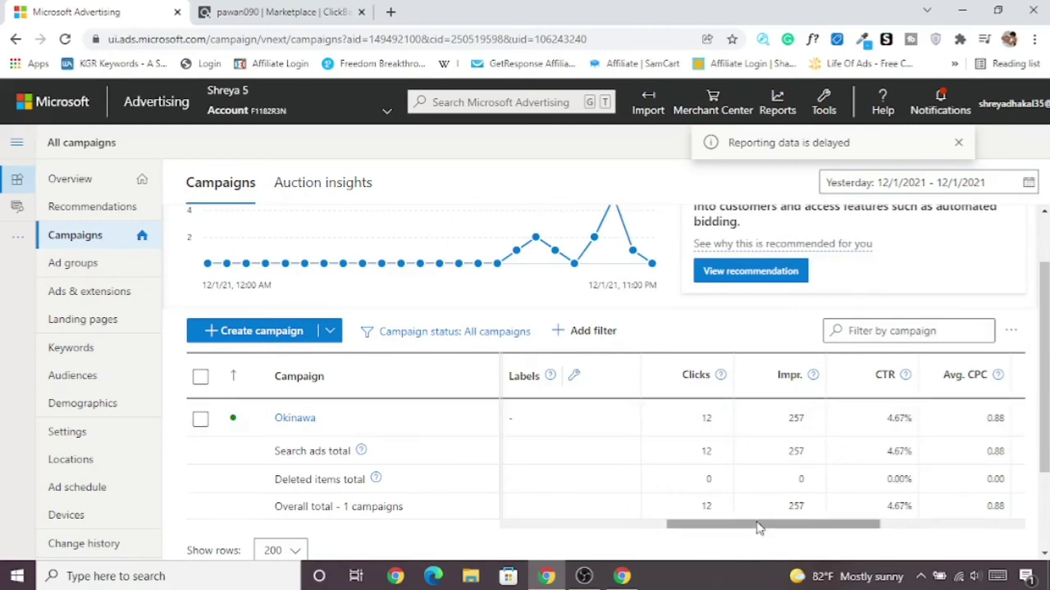
left_click_drag(758, 528, 564, 533)
left_click(621, 575)
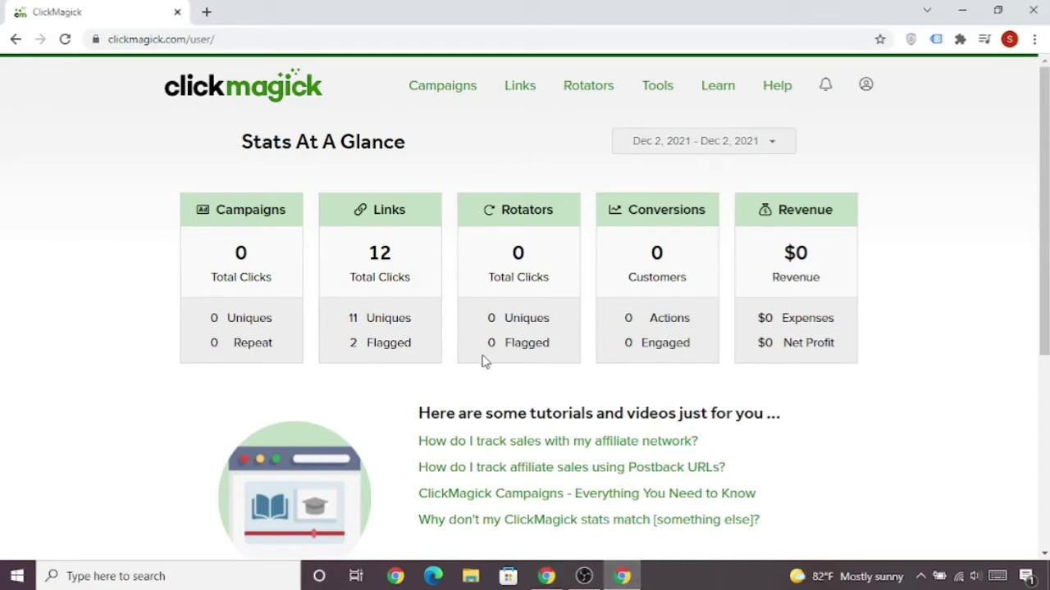
Flip to Microsoft Advertising and back, then open ClickMagick's Tracking Links list.
left_click(545, 576)
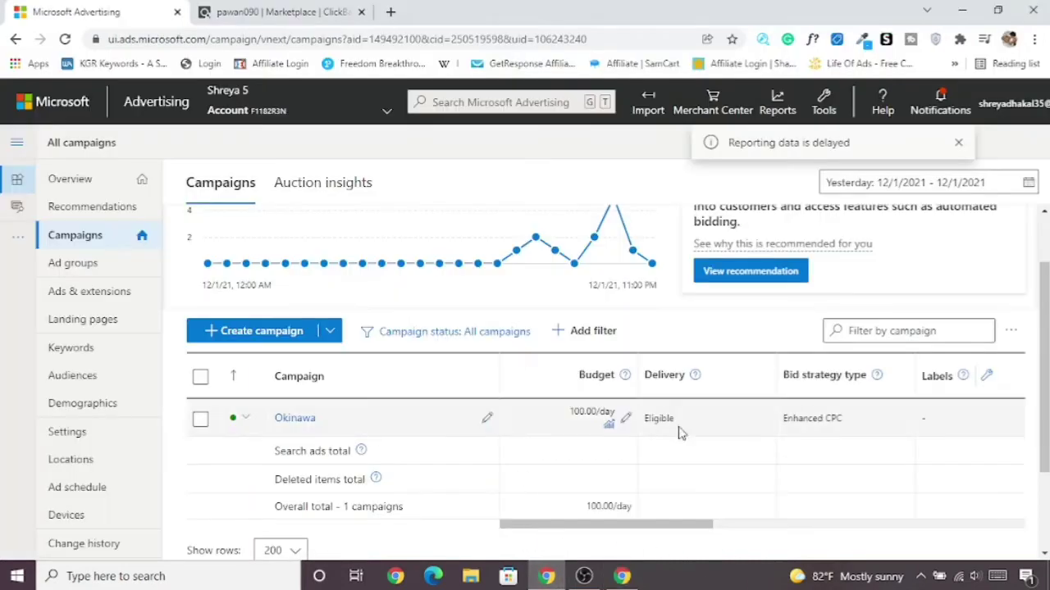
left_click_drag(702, 532, 647, 529)
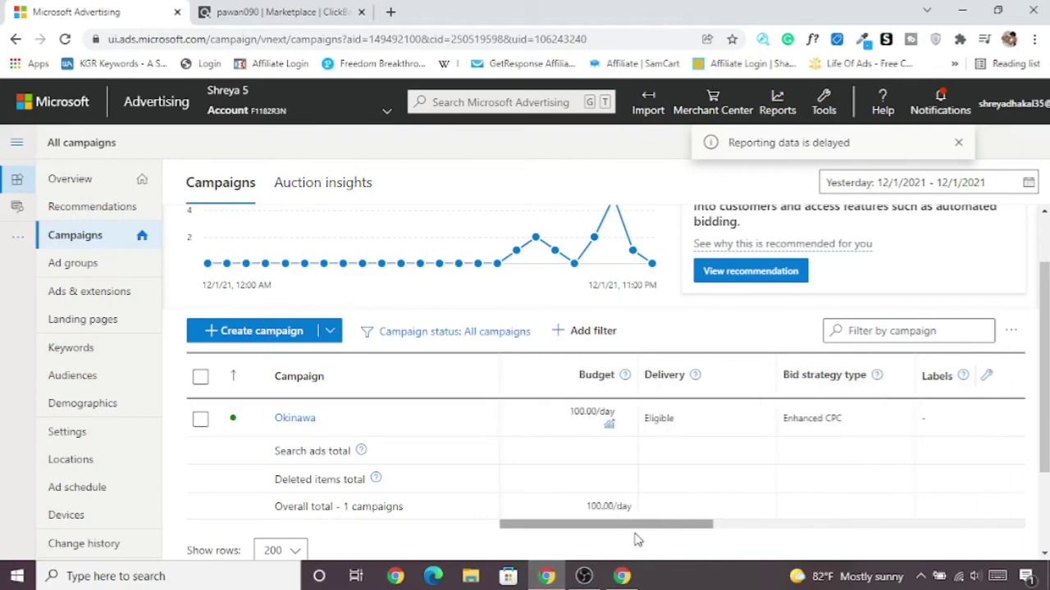
left_click(623, 576)
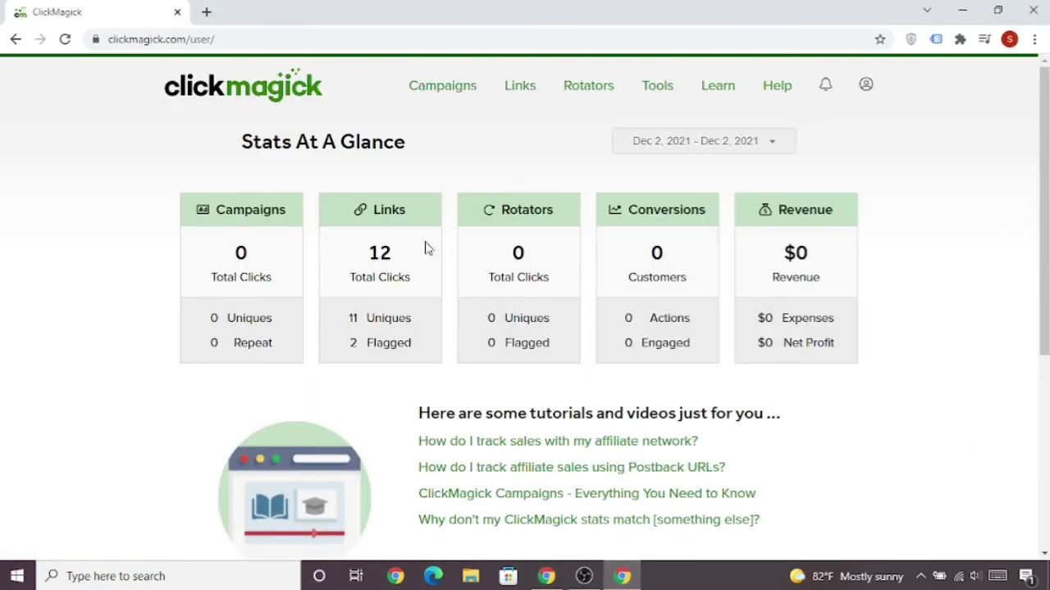
left_click(527, 96)
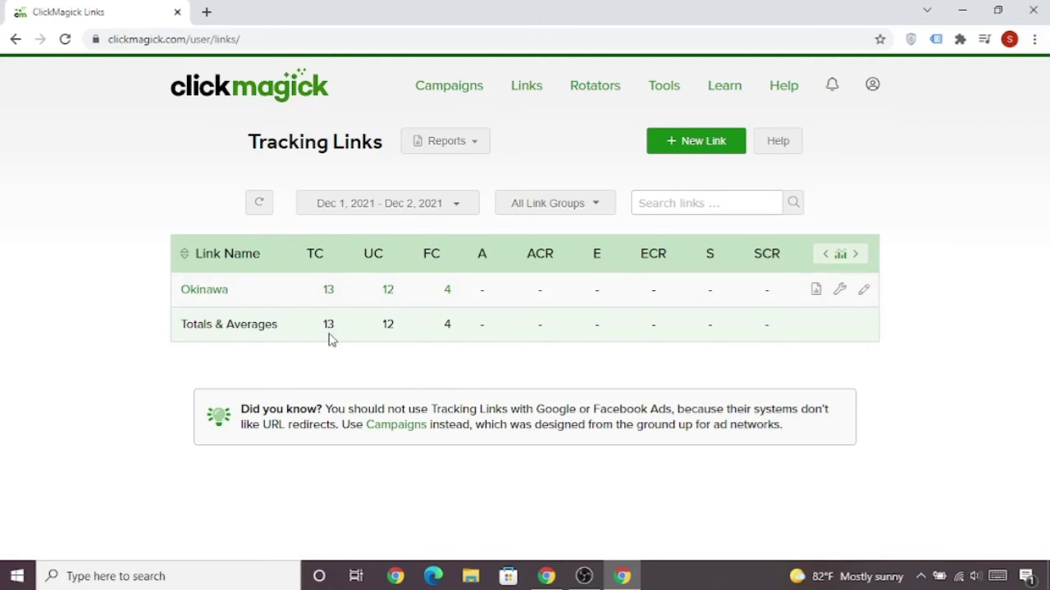
Review Okinawa's flagged clicks log, including the Microsoft Corporation and cubefocus.com rows, then close it.
left_click(448, 294)
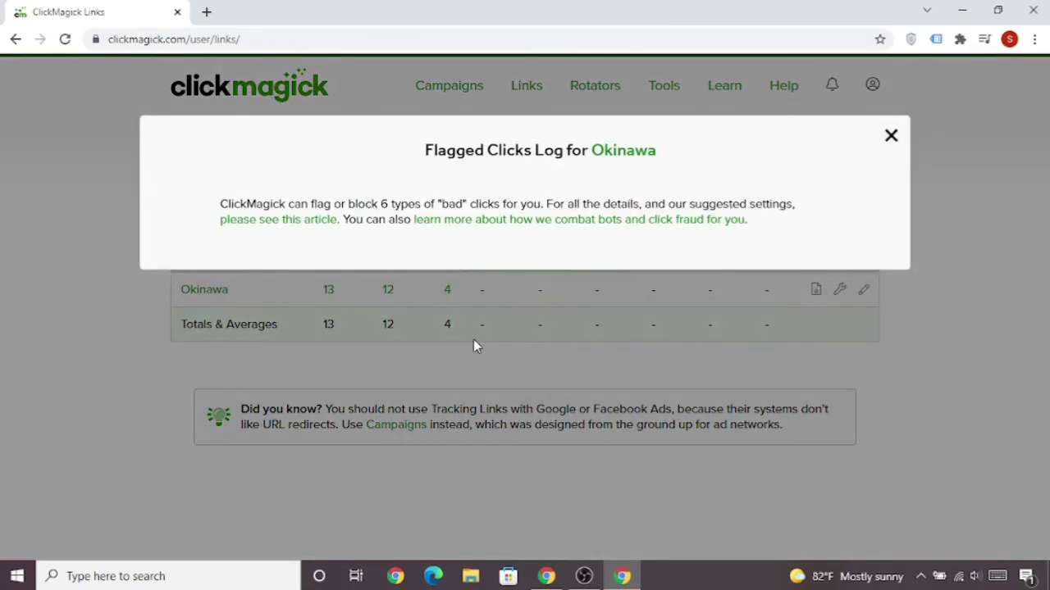
scroll(492, 393, "down", 3)
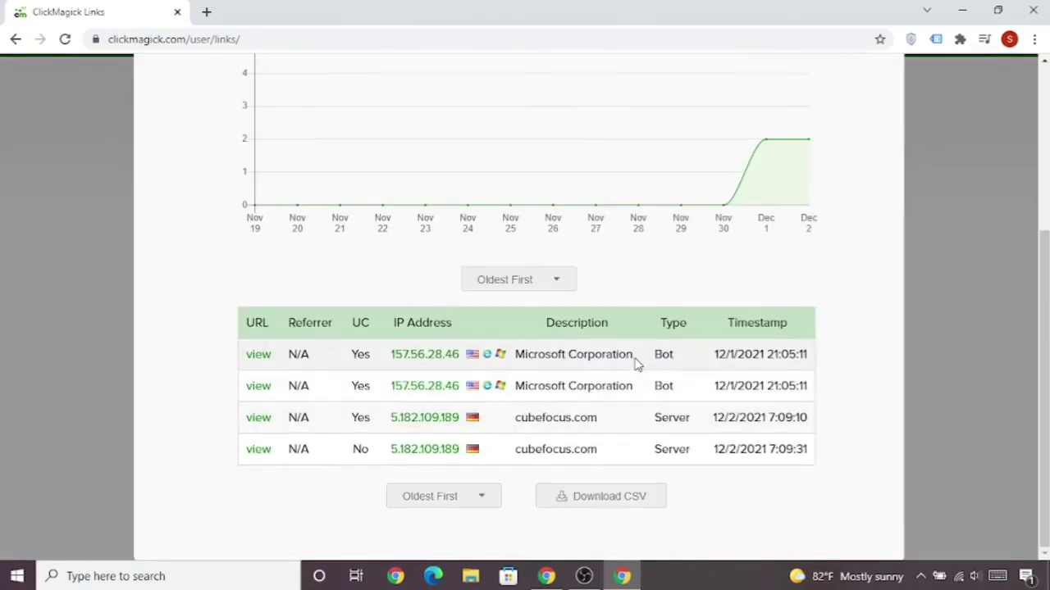
left_click_drag(636, 361, 520, 368)
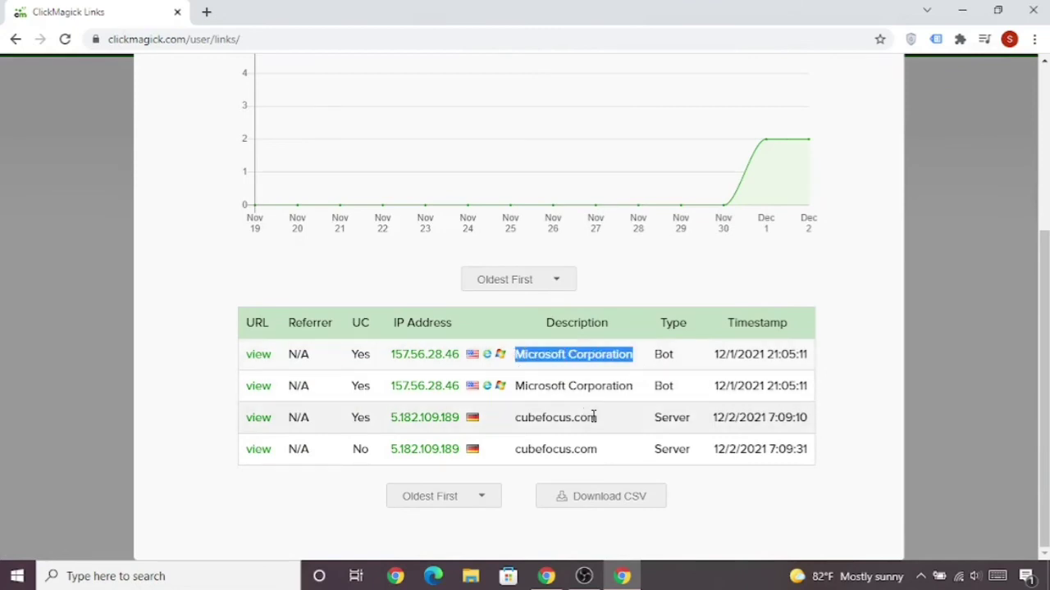
left_click_drag(596, 417, 515, 428)
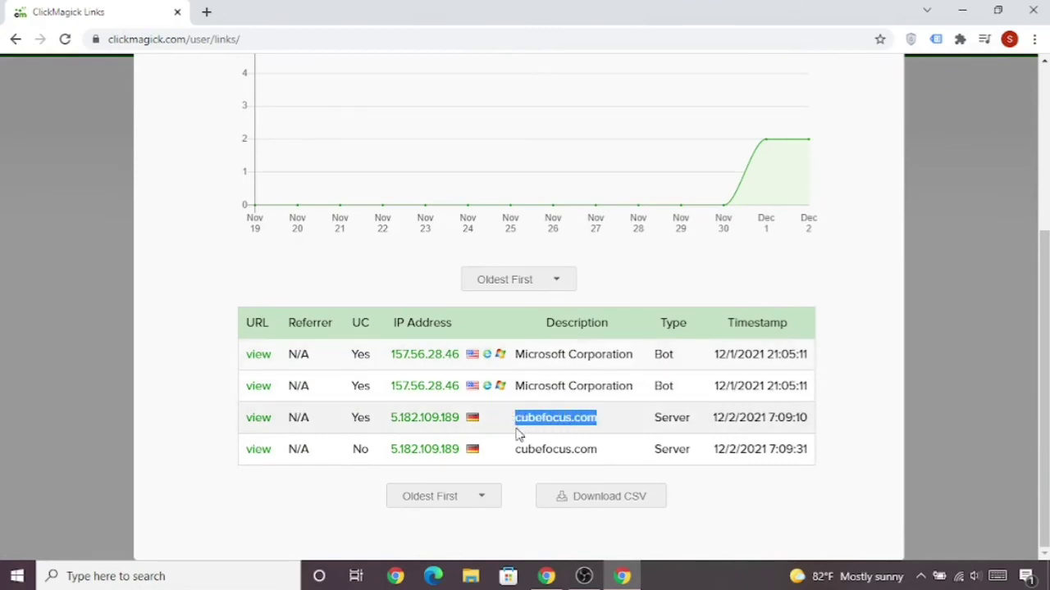
left_click(619, 423)
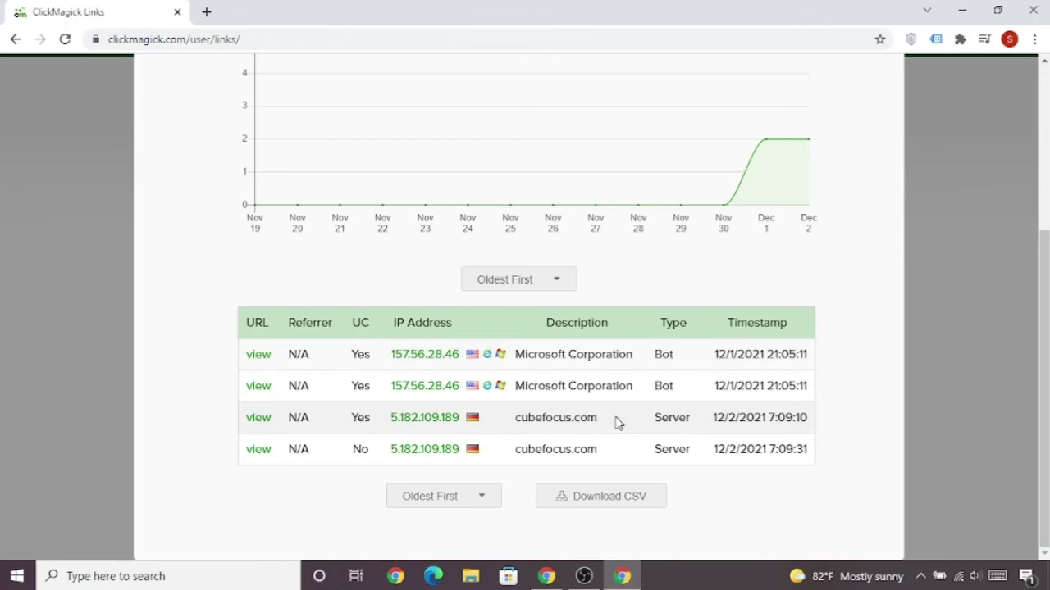
left_click_drag(617, 422, 521, 420)
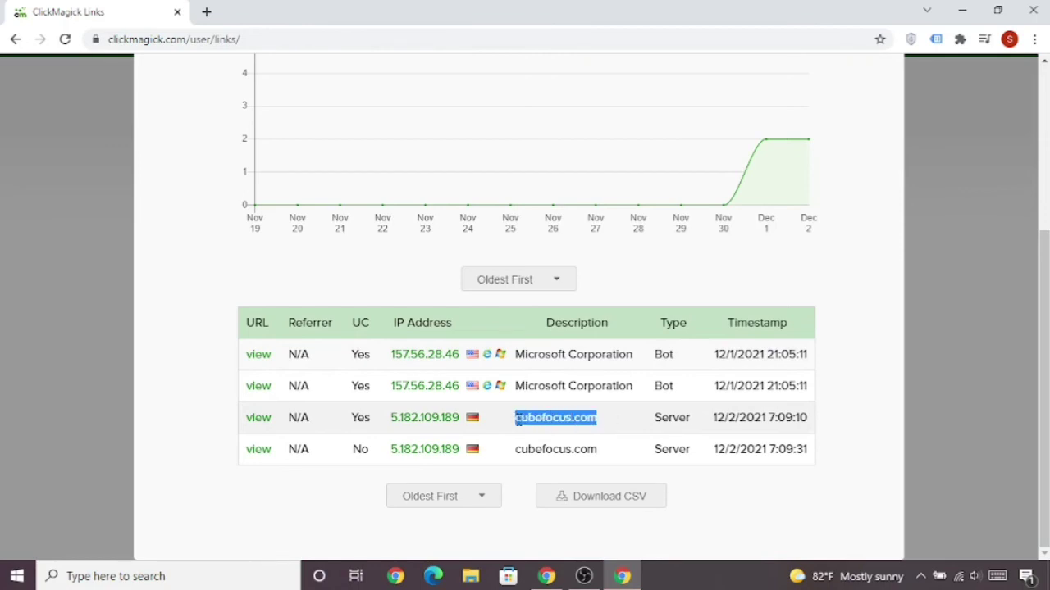
left_click(674, 362)
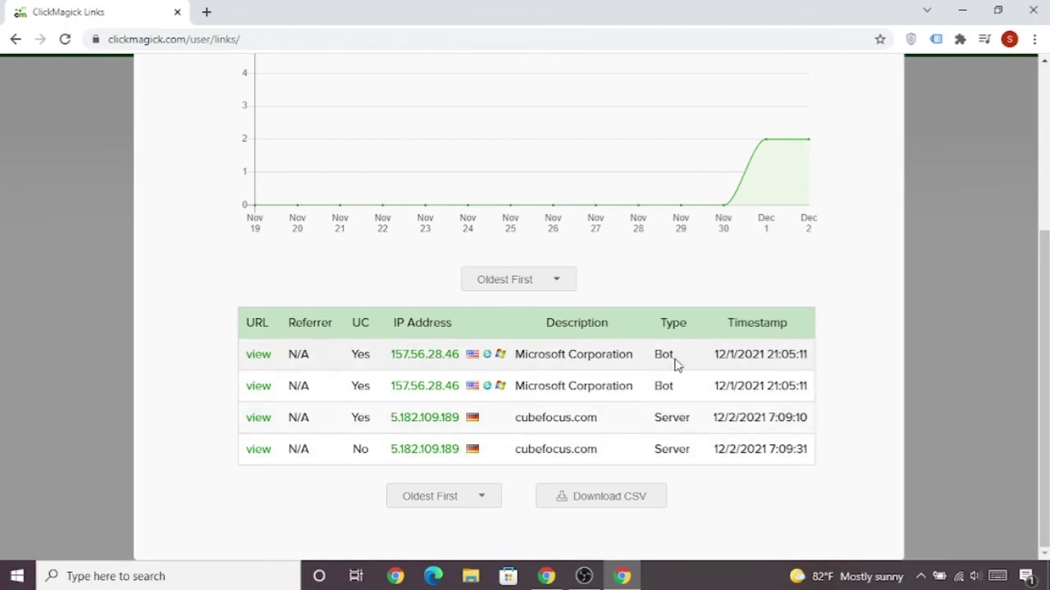
left_click_drag(630, 355, 572, 347)
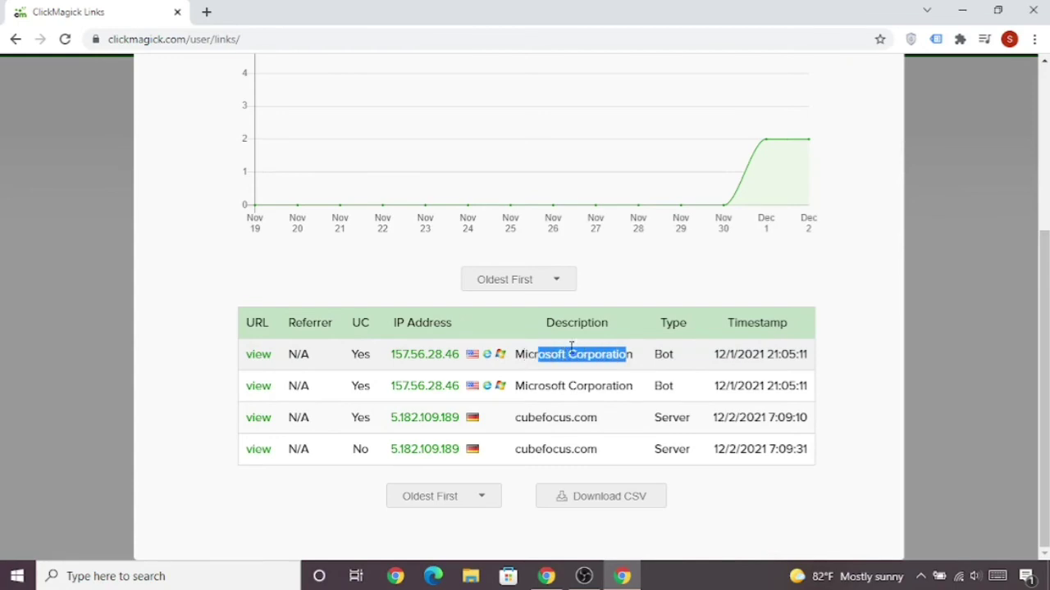
left_click(639, 356)
left_click_drag(619, 431, 518, 436)
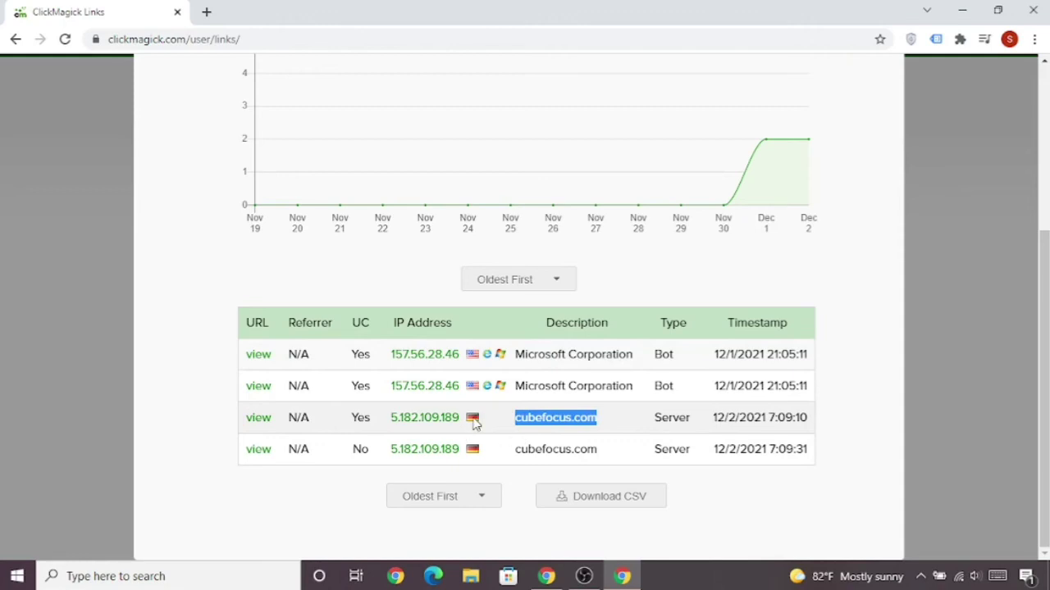
mouse_move(473, 423)
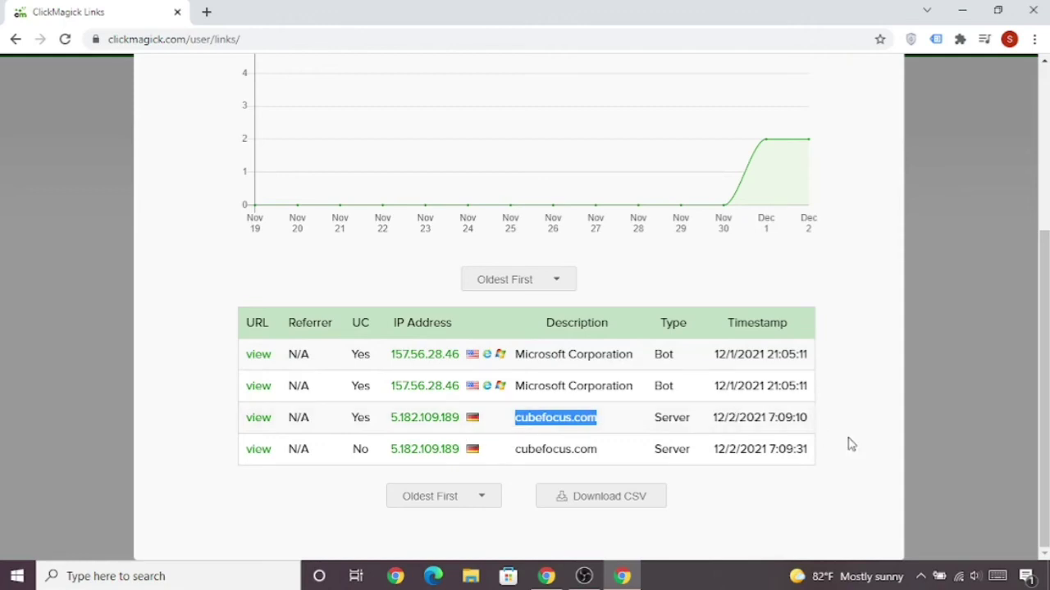
scroll(850, 444, "up", 3)
left_click(885, 112)
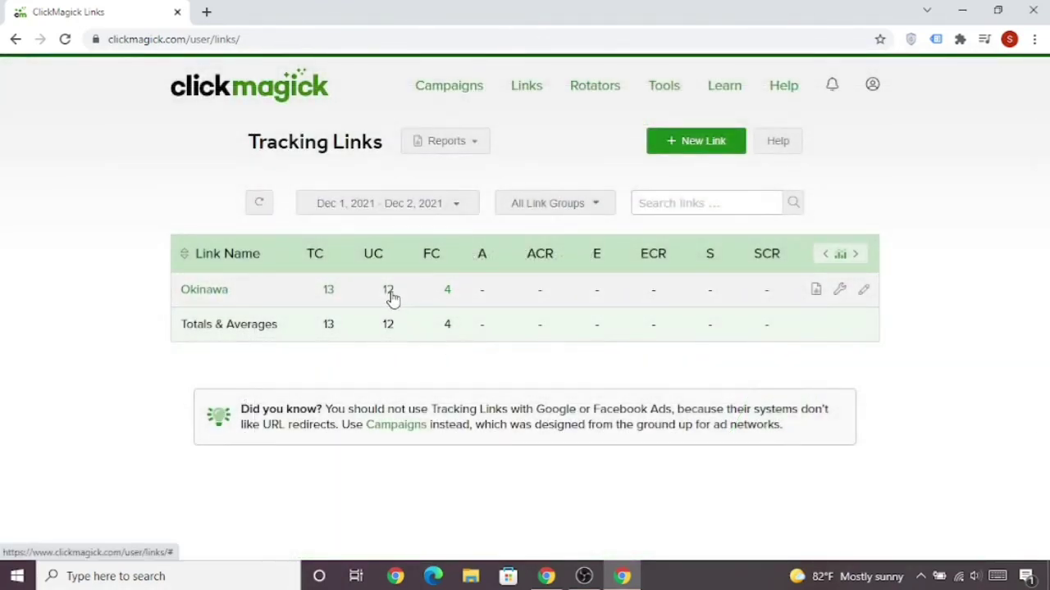
Open Okinawa's unique clicks log and show the first click's Sub-ID details.
left_click(389, 294)
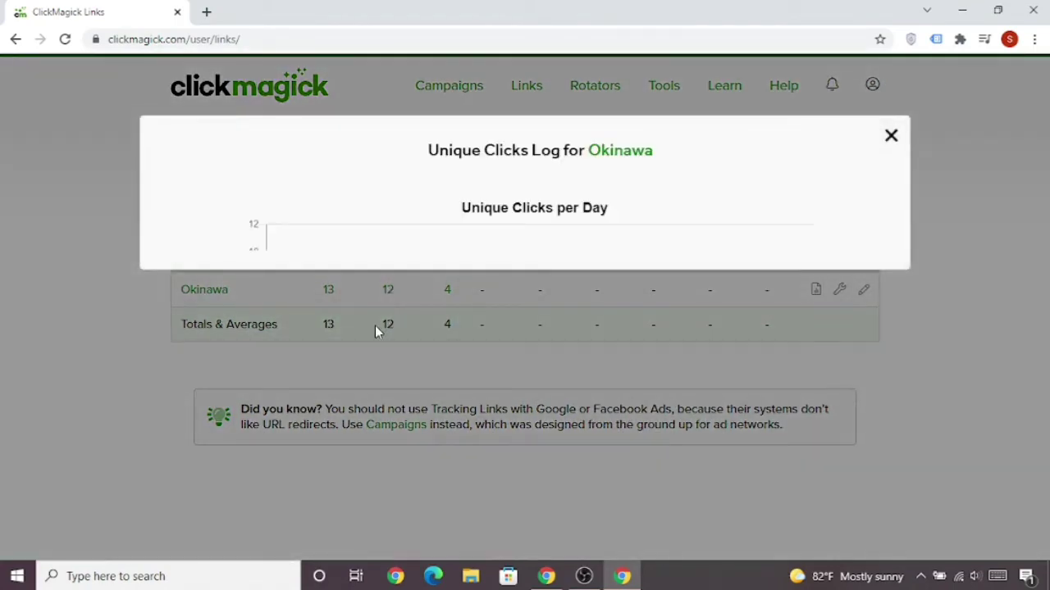
scroll(621, 365, "down", 2)
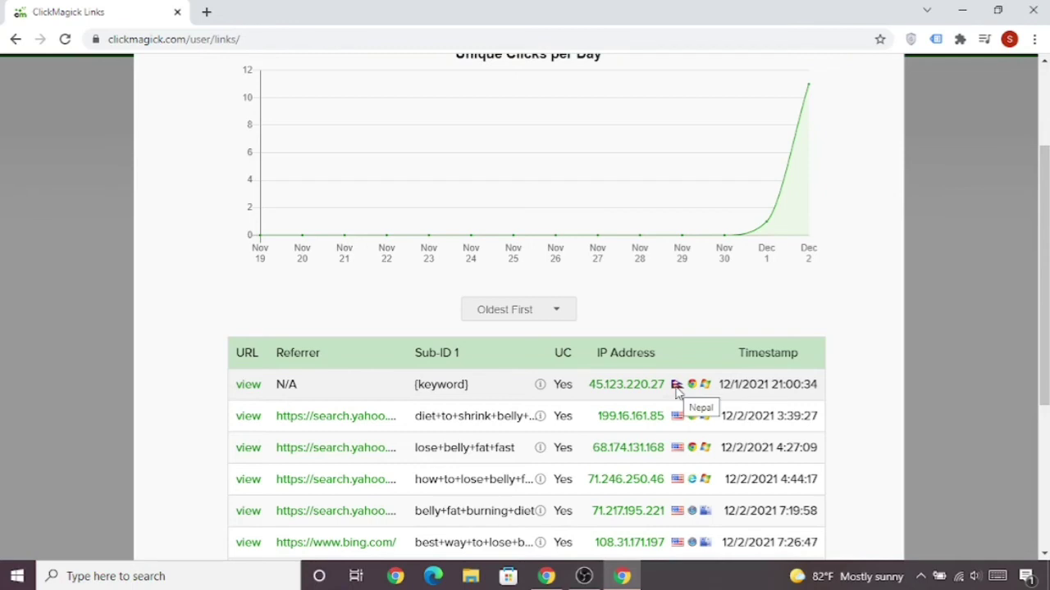
left_click(539, 384)
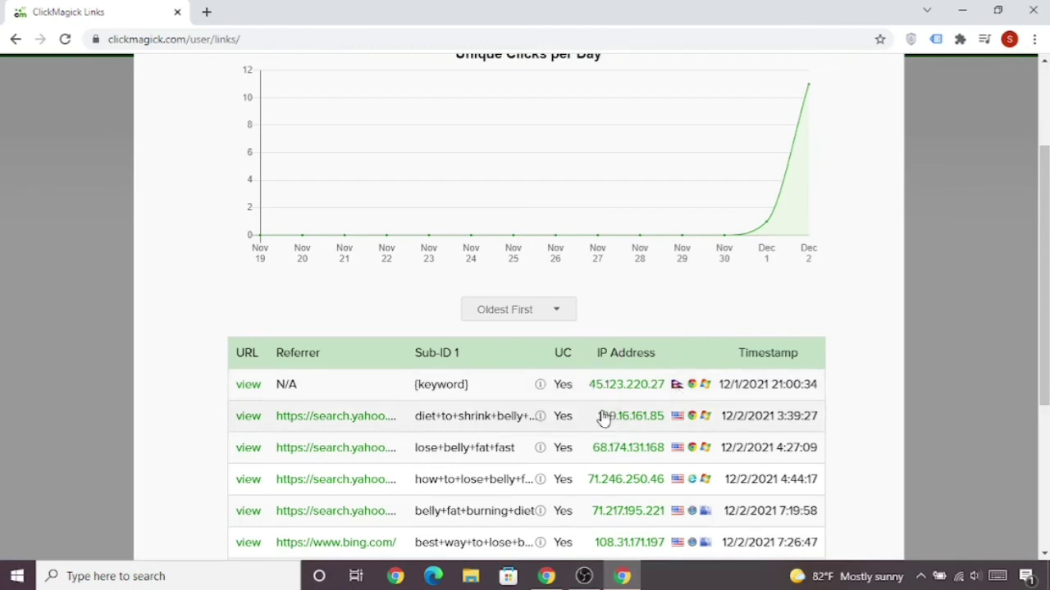
mouse_move(544, 391)
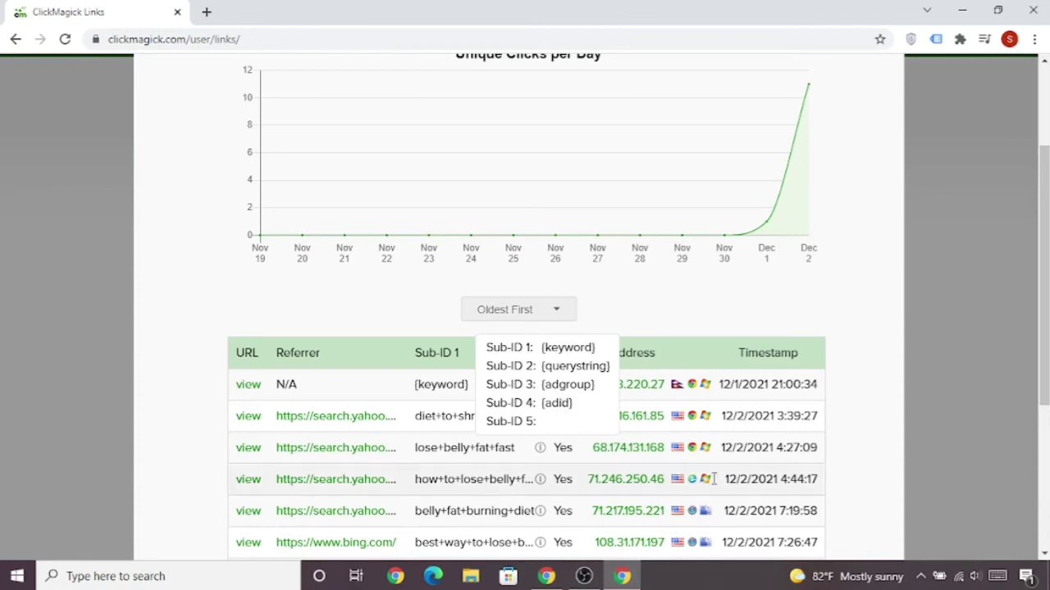
scroll(743, 305, "down", 1)
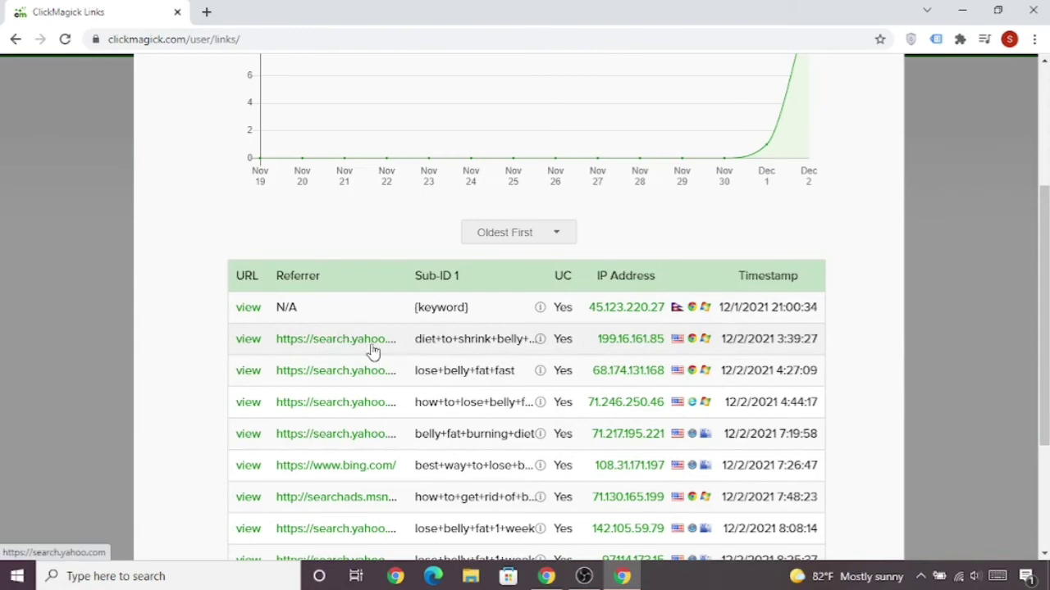
mouse_move(541, 345)
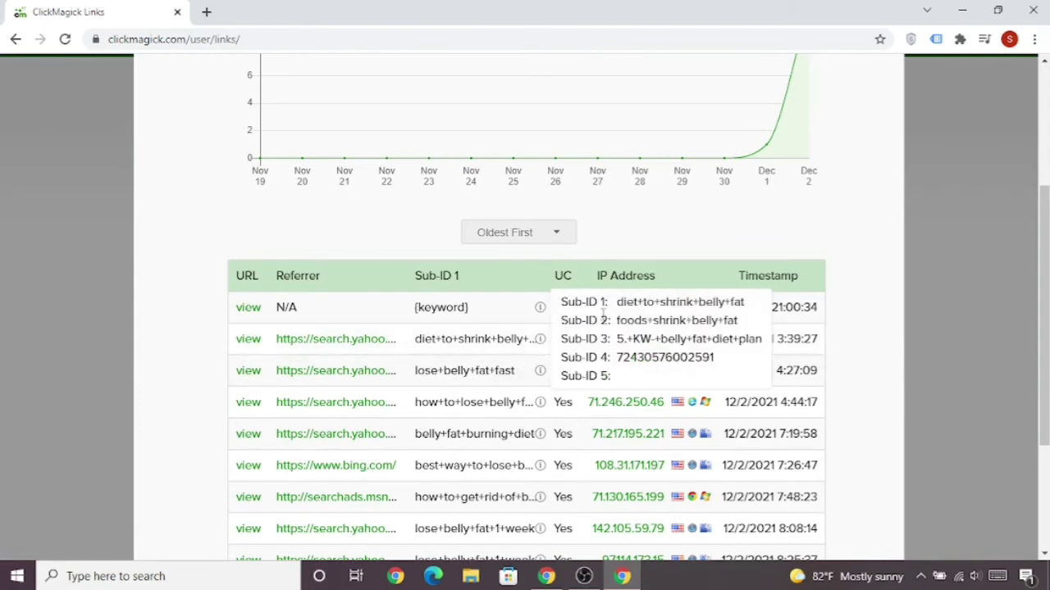
Read the Sub-ID values: diet+to+shrink+belly+fat, foods+shrink+belly+fat, Sub-ID 3 and numeric Sub-ID 4.
left_click_drag(617, 302, 748, 310)
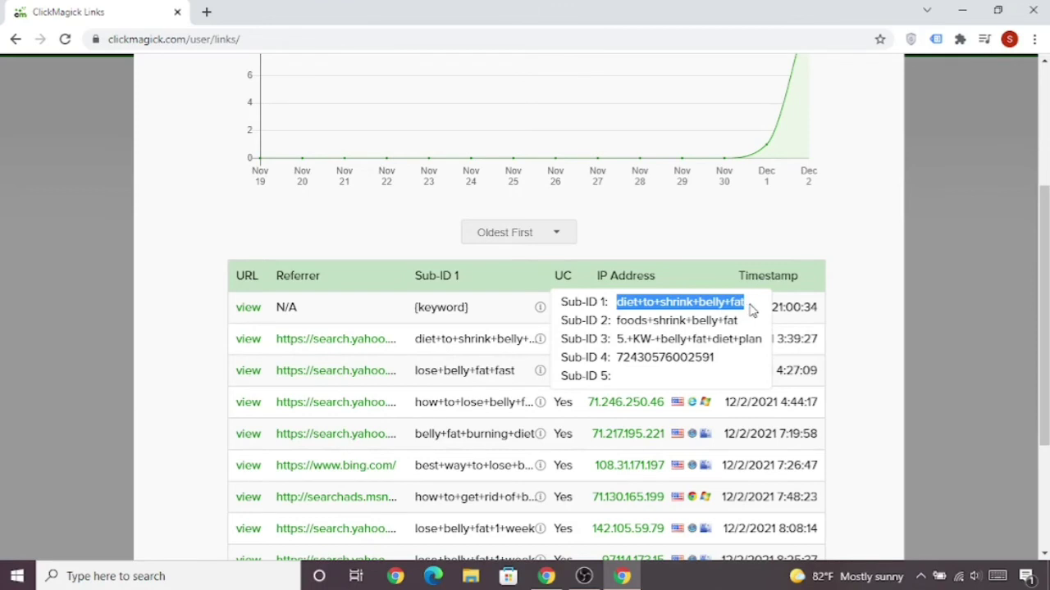
left_click(752, 309)
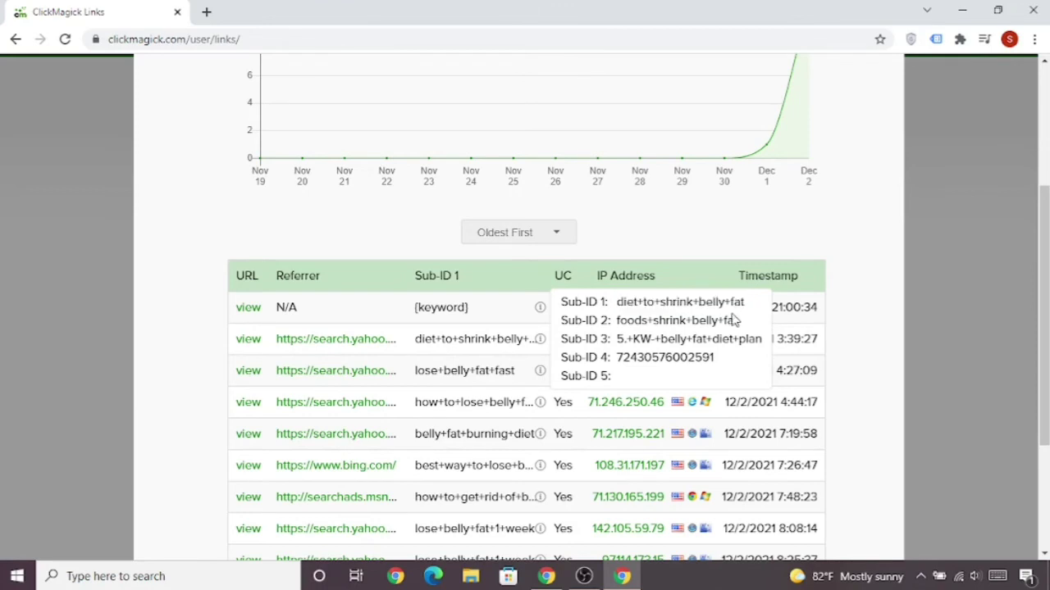
left_click_drag(617, 321, 740, 334)
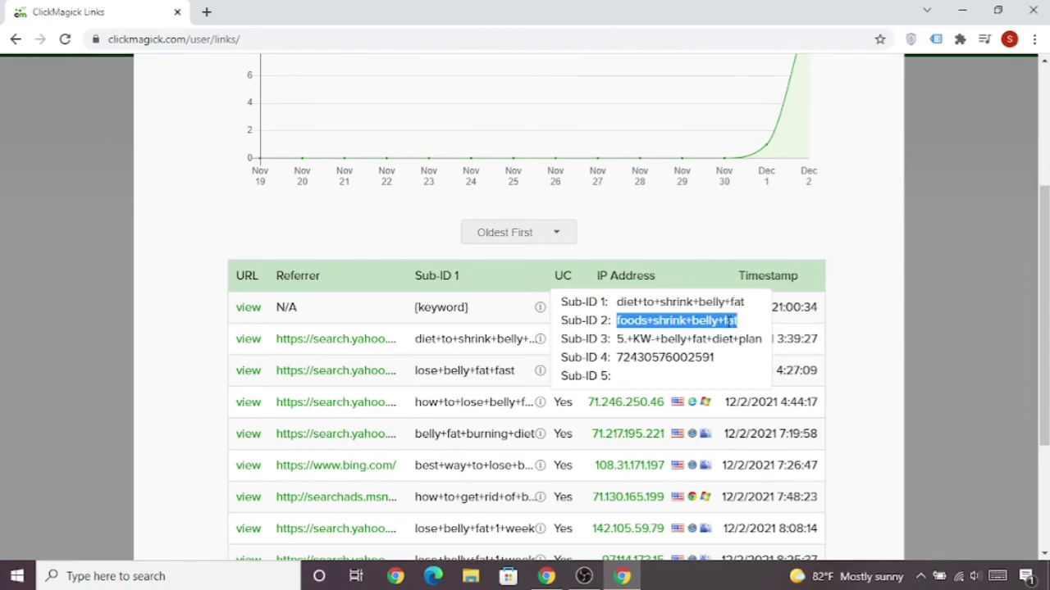
left_click_drag(620, 335, 760, 345)
left_click(743, 345)
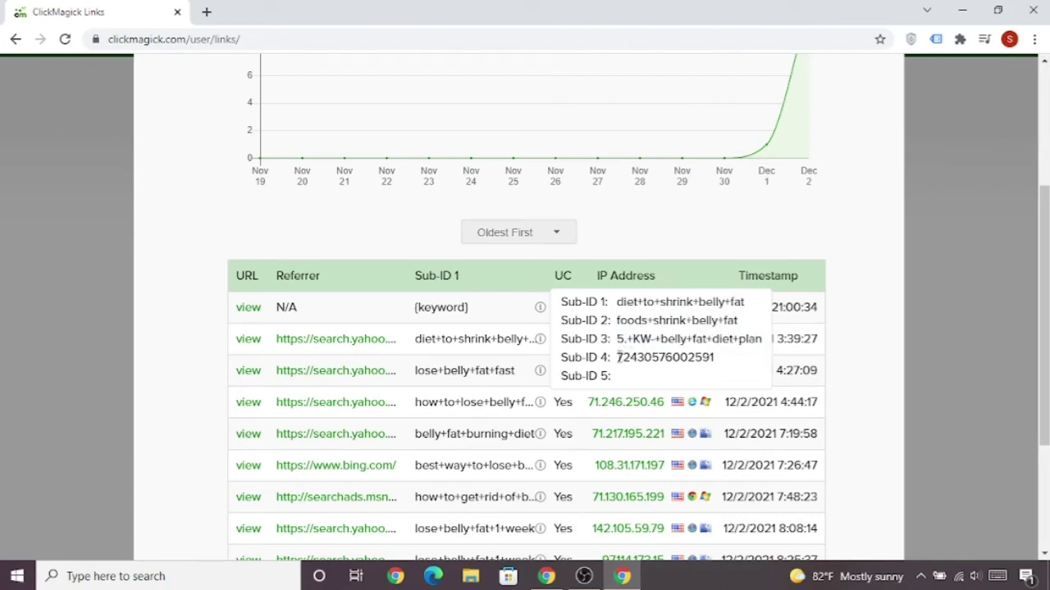
left_click_drag(618, 357, 716, 369)
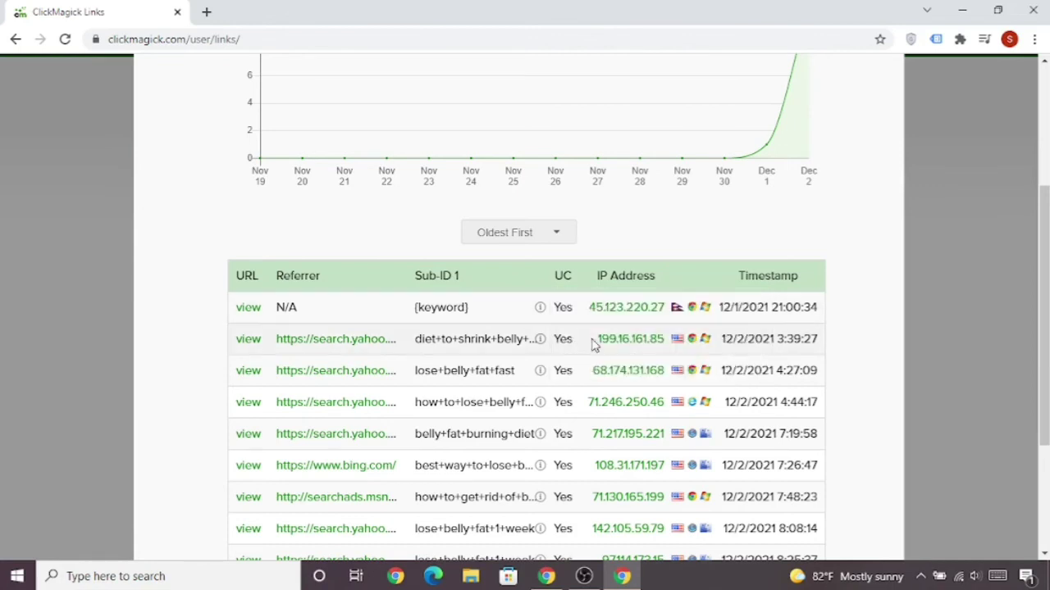
mouse_move(541, 403)
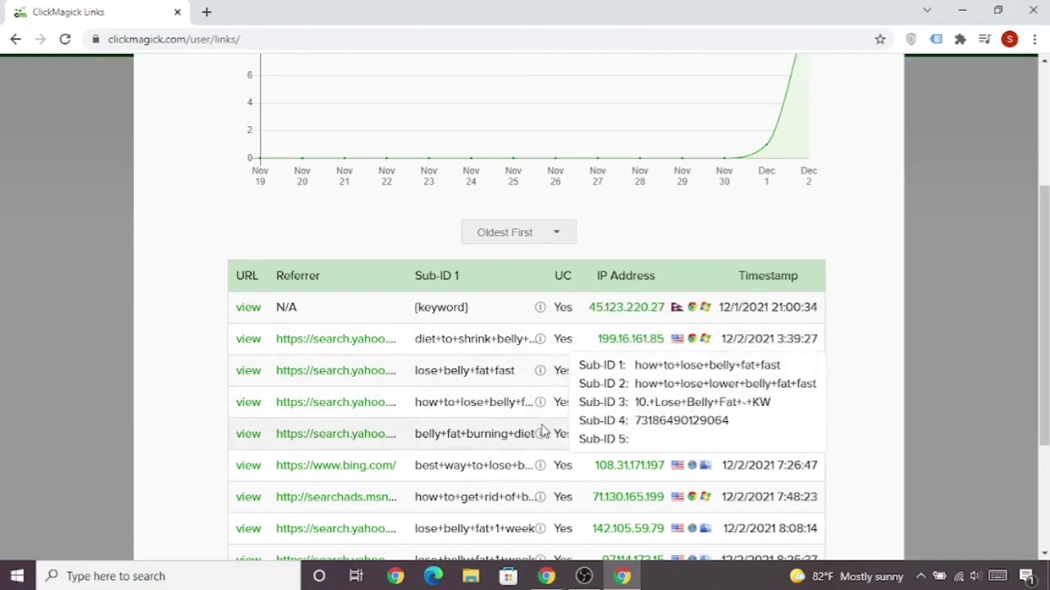
mouse_move(543, 434)
scroll(862, 298, "up", 3)
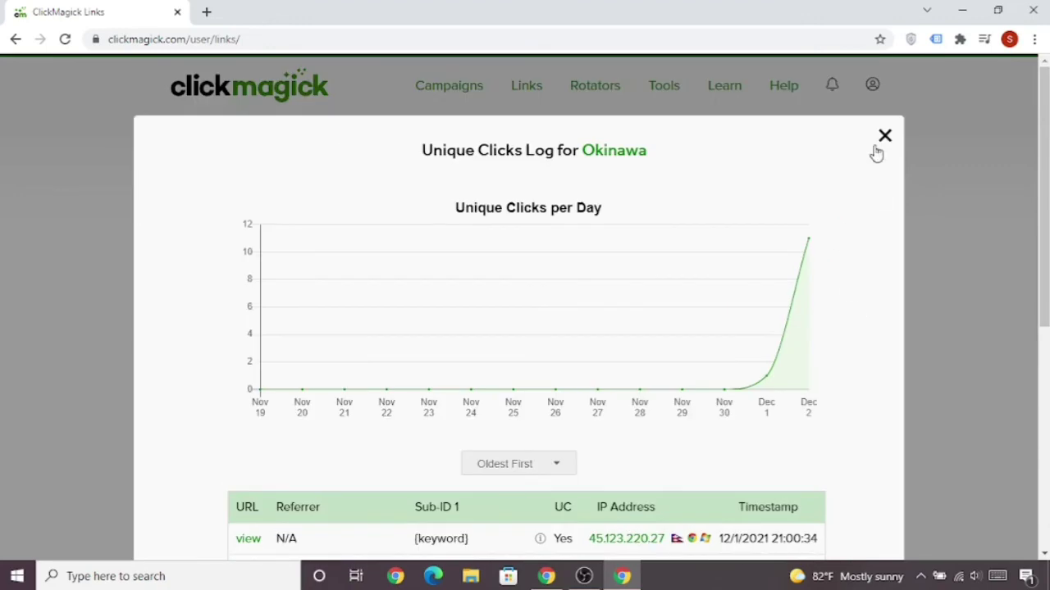
Close and reopen Okinawa's unique clicks log to show row 2's Sub-ID details.
left_click(884, 134)
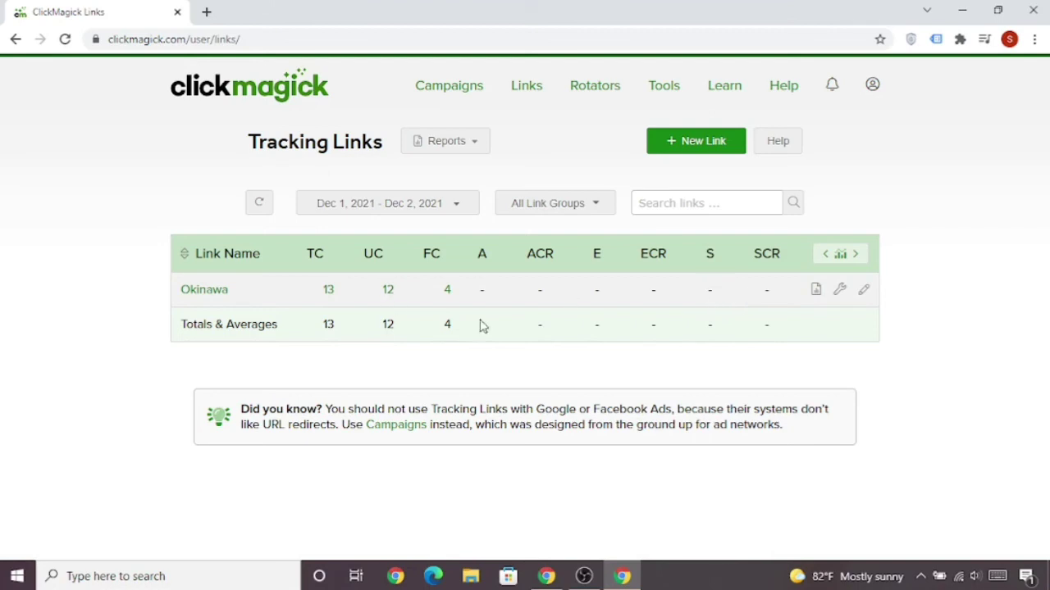
left_click(389, 290)
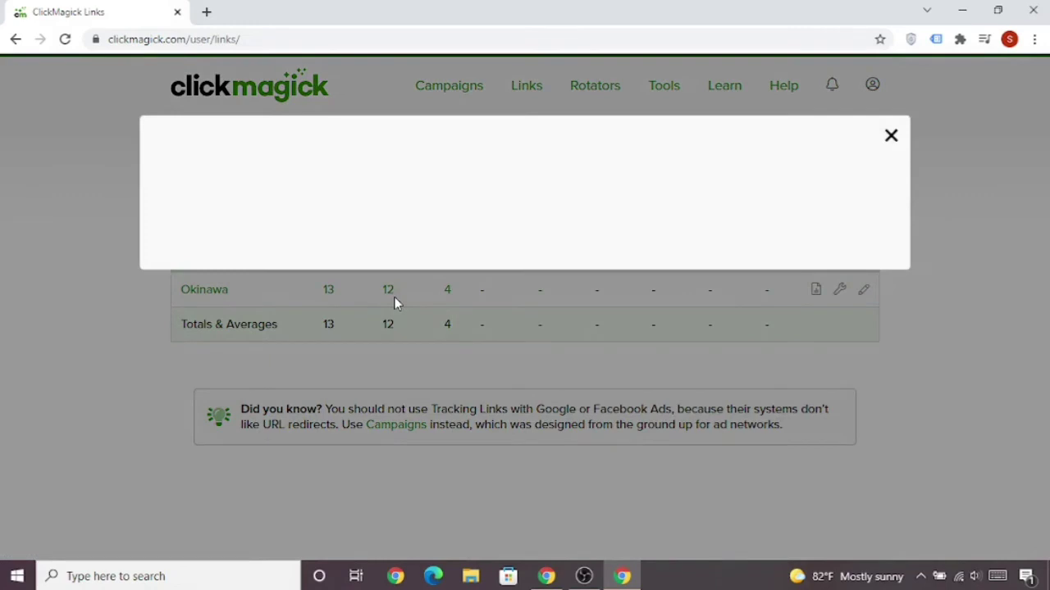
scroll(542, 393, "down", 2)
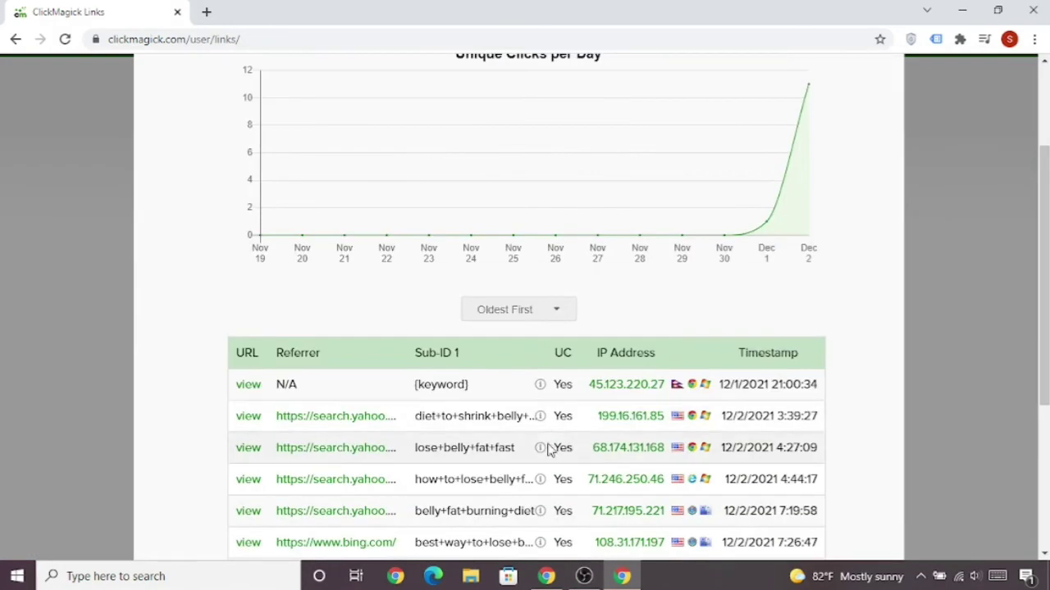
mouse_move(542, 450)
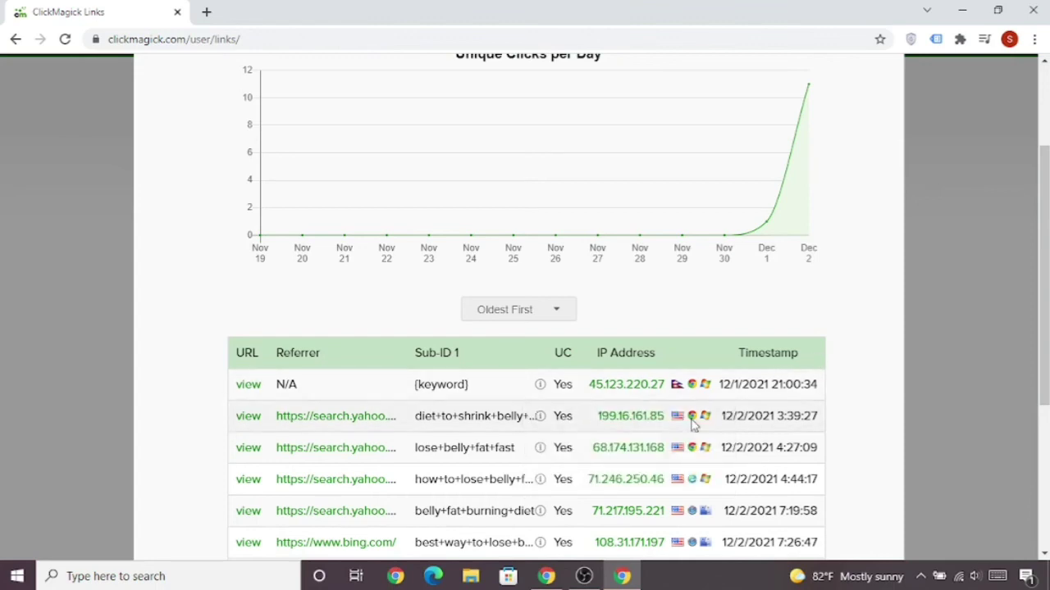
mouse_move(544, 424)
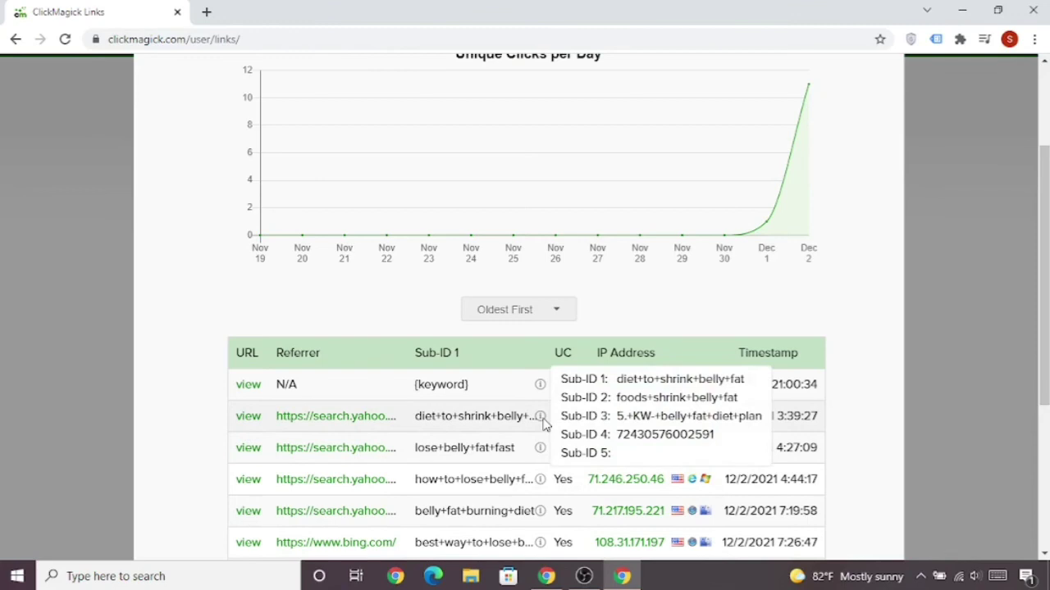
Copy the Sub-ID 1 keyword diet+to+shrink+belly+fat and return to Microsoft Advertising.
double_click(631, 380)
left_click(607, 378)
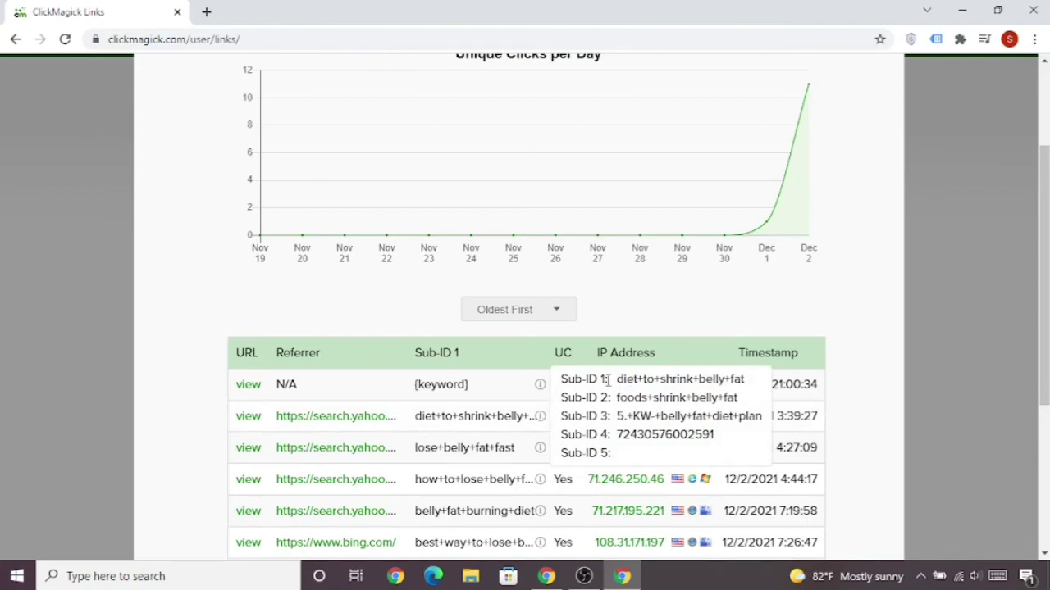
left_click_drag(619, 380, 742, 378)
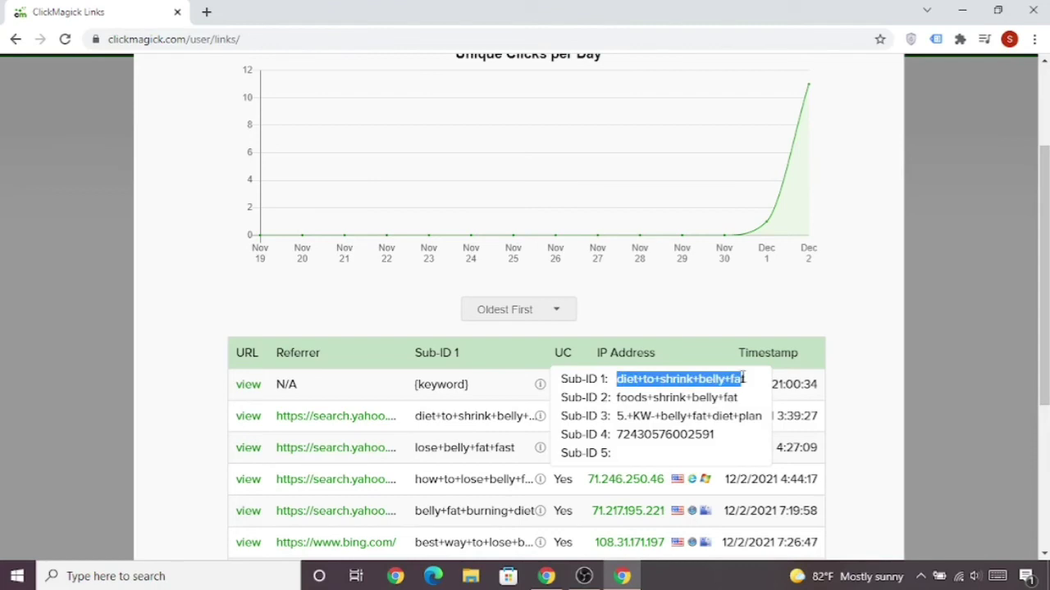
right_click(725, 383)
left_click(738, 397)
left_click(546, 576)
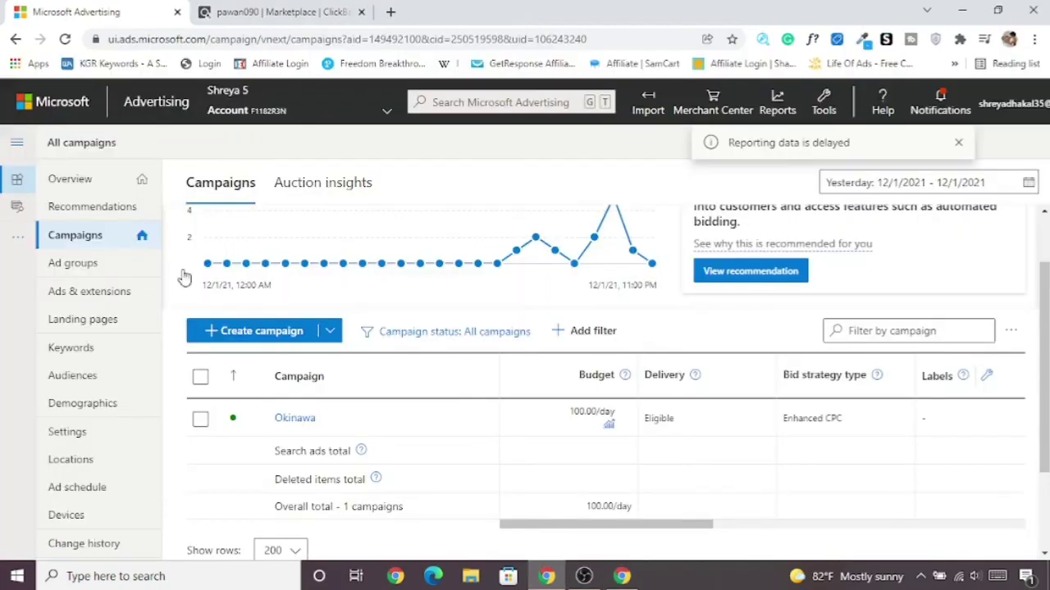
Open the Okinawa campaign's Keywords page and dismiss the data-delay notice.
left_click(301, 420)
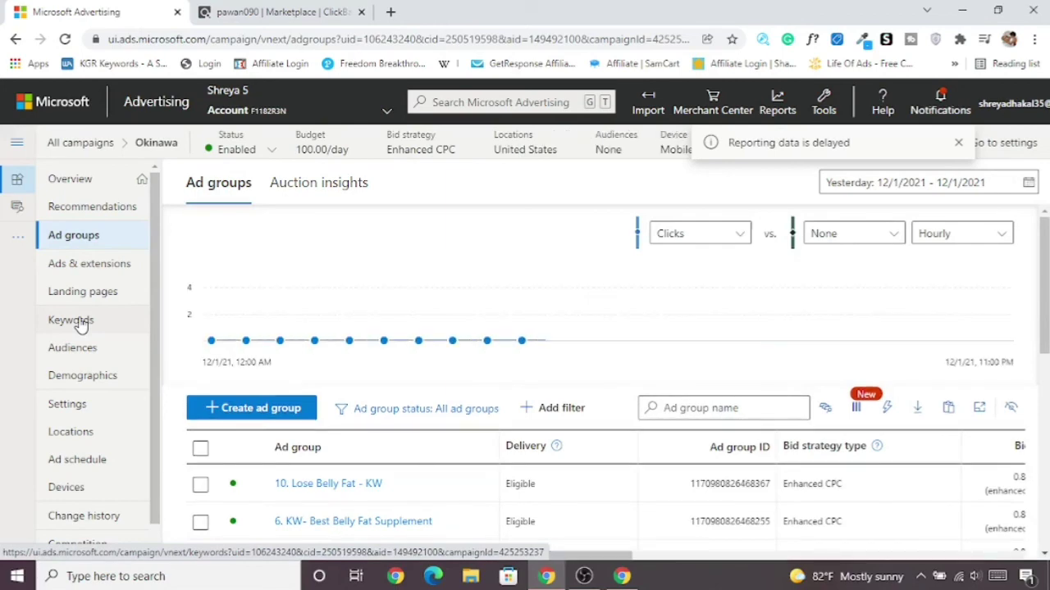
left_click(81, 325)
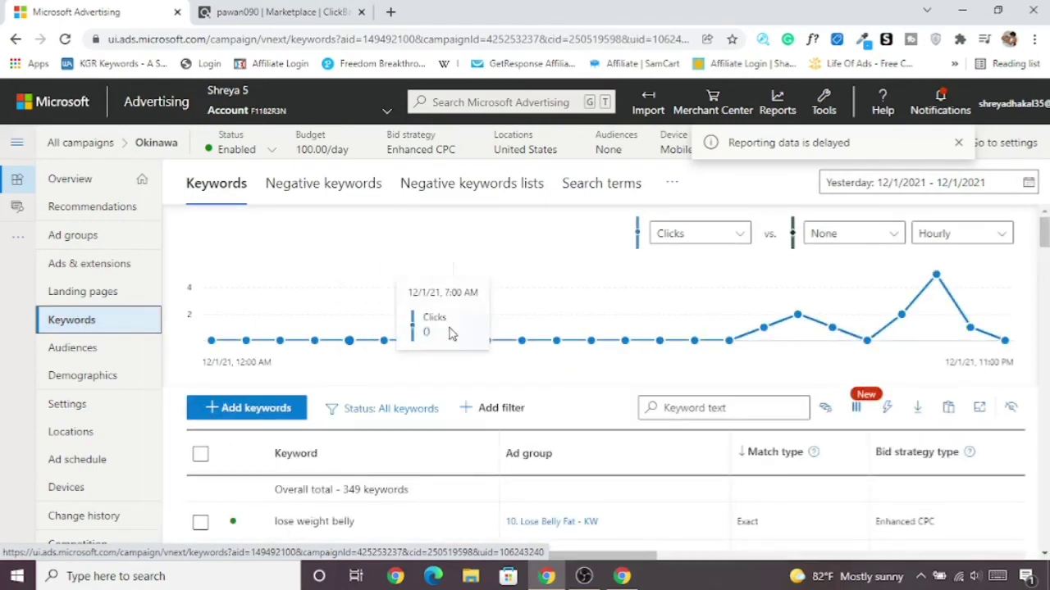
left_click(958, 142)
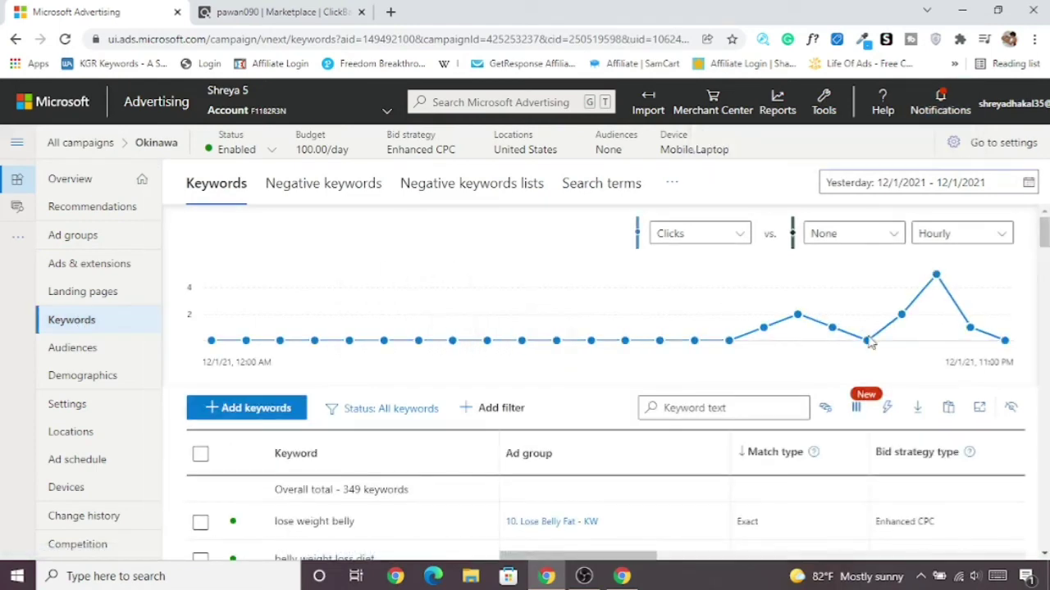
Search the page for 'diet to shrink belly fat', replacing the pasted plus signs with spaces.
key("ctrl+f")
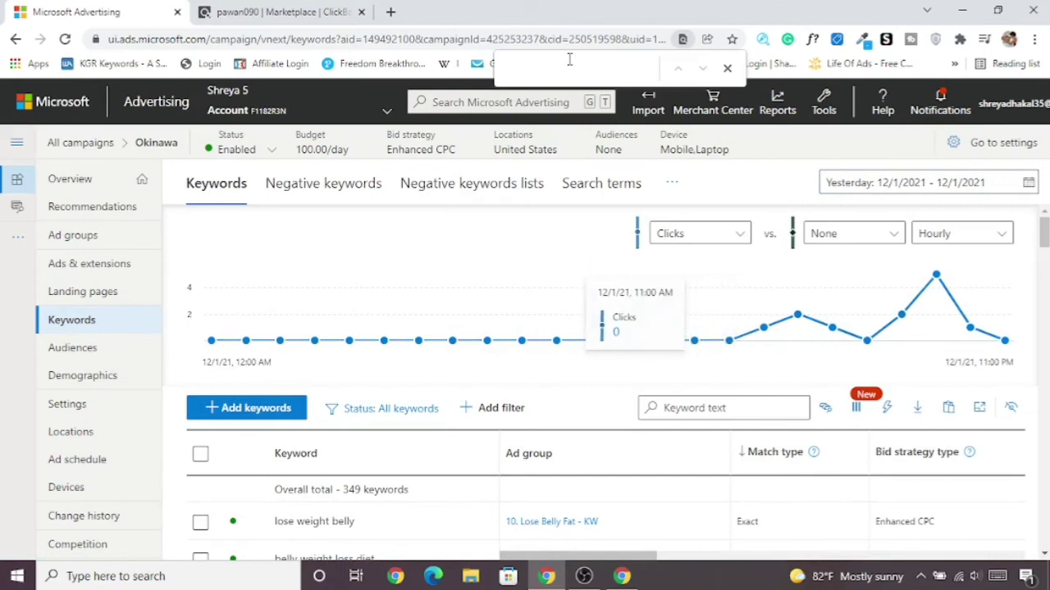
key("ctrl+v")
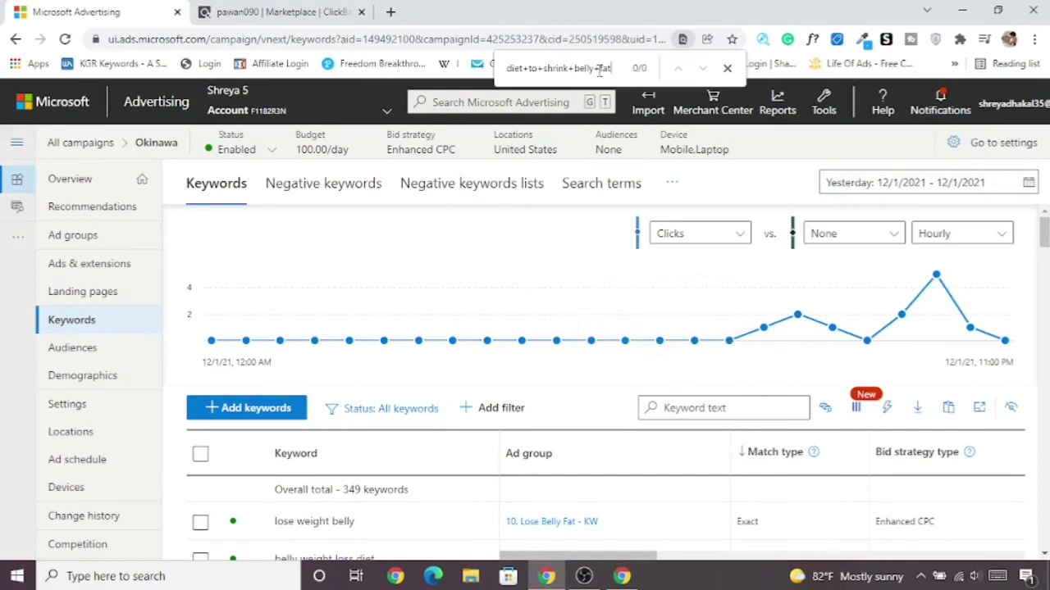
left_click(596, 70)
key("BackSpace")
left_click(575, 71)
key("BackSpace")
left_click(546, 71)
key("BackSpace")
left_click(529, 72)
key("BackSpace")
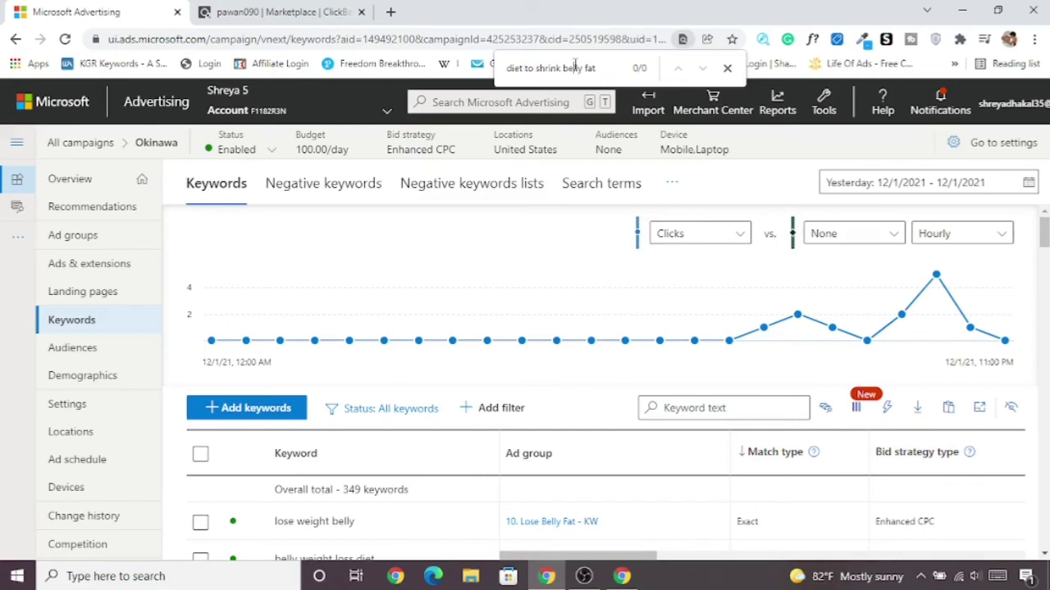
key("ctrl+a")
key("BackSpace")
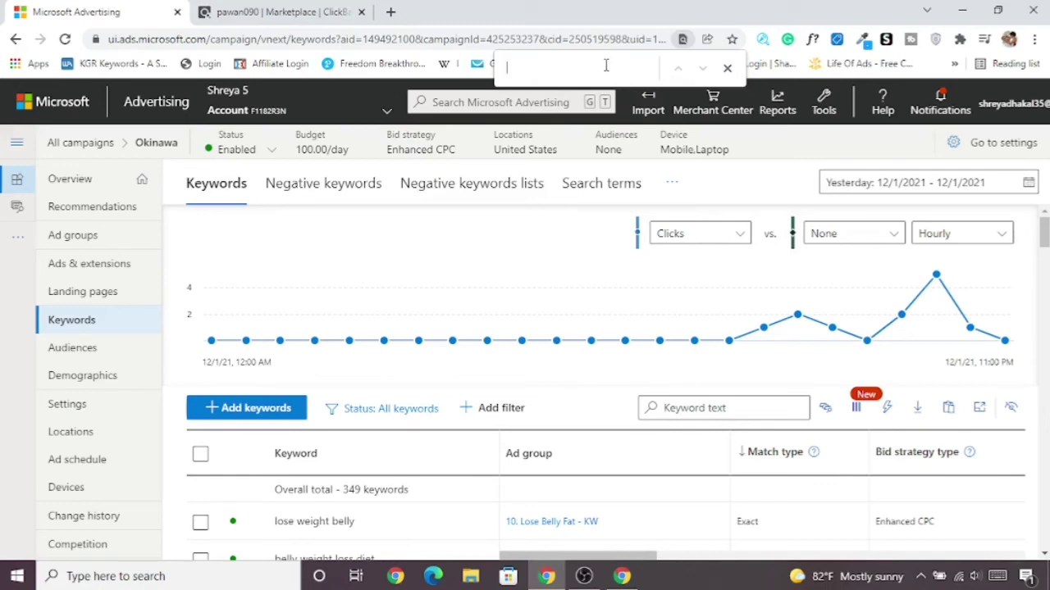
key("ctrl+v")
left_click(727, 68)
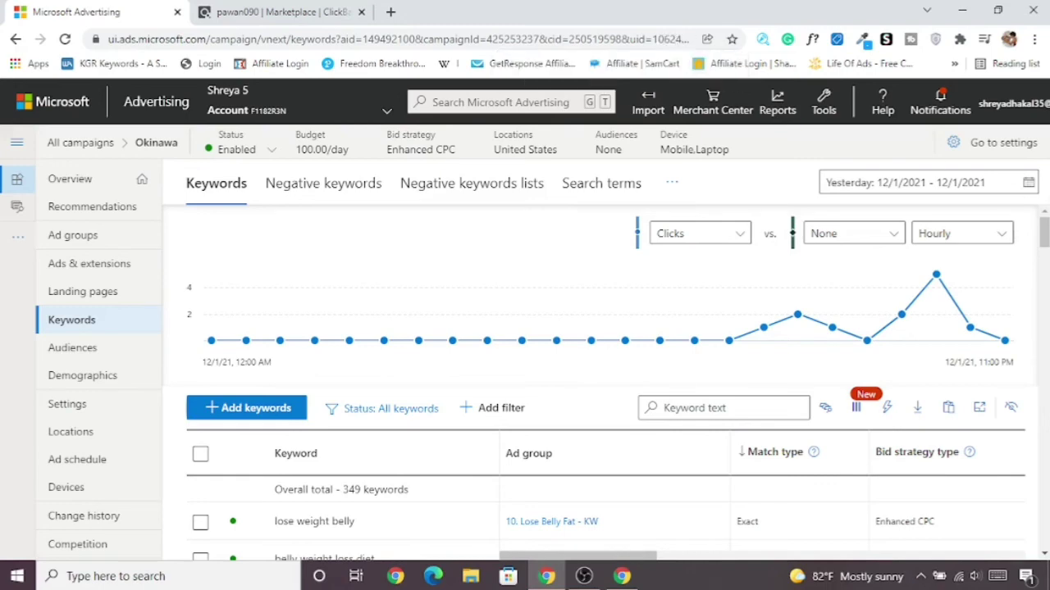
Page through the keywords at 200 rows per page and search page 2 for the keyword.
left_click_drag(1045, 226, 1044, 535)
left_click(289, 513)
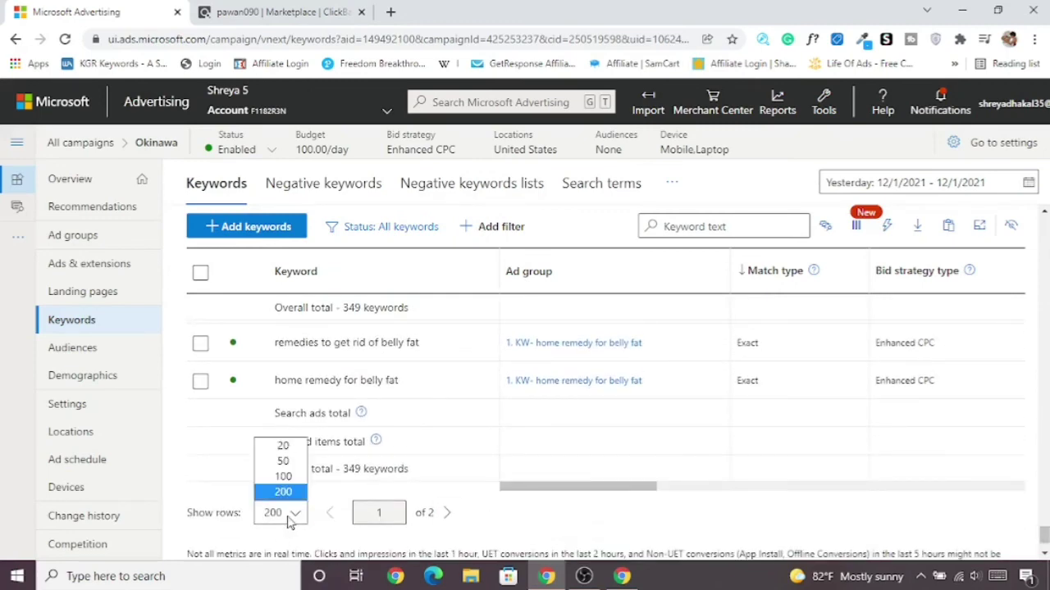
left_click(447, 515)
left_click(447, 513)
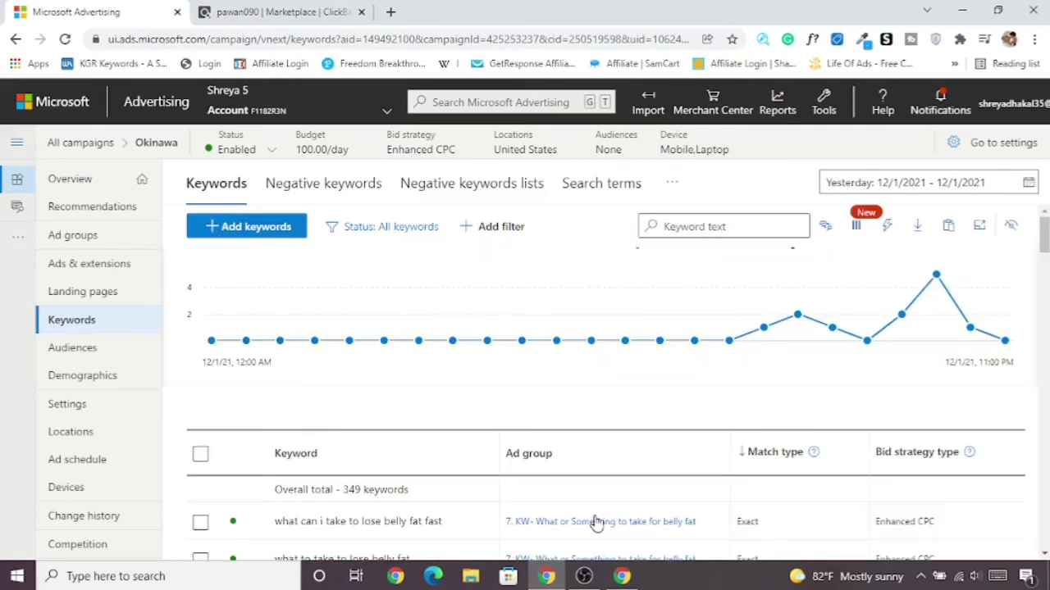
key("ctrl+f")
key("End")
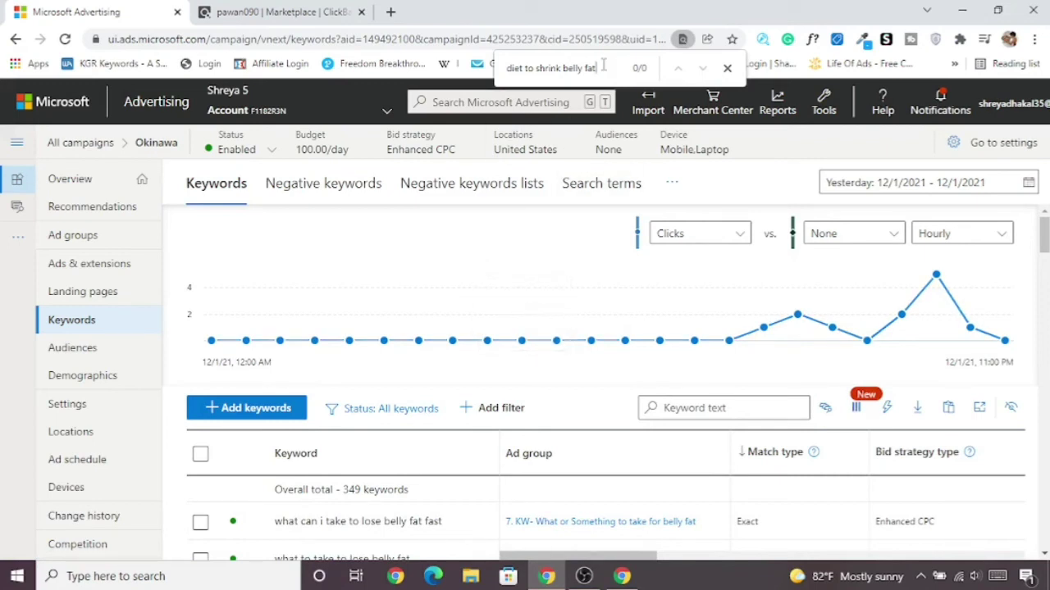
left_click(726, 68)
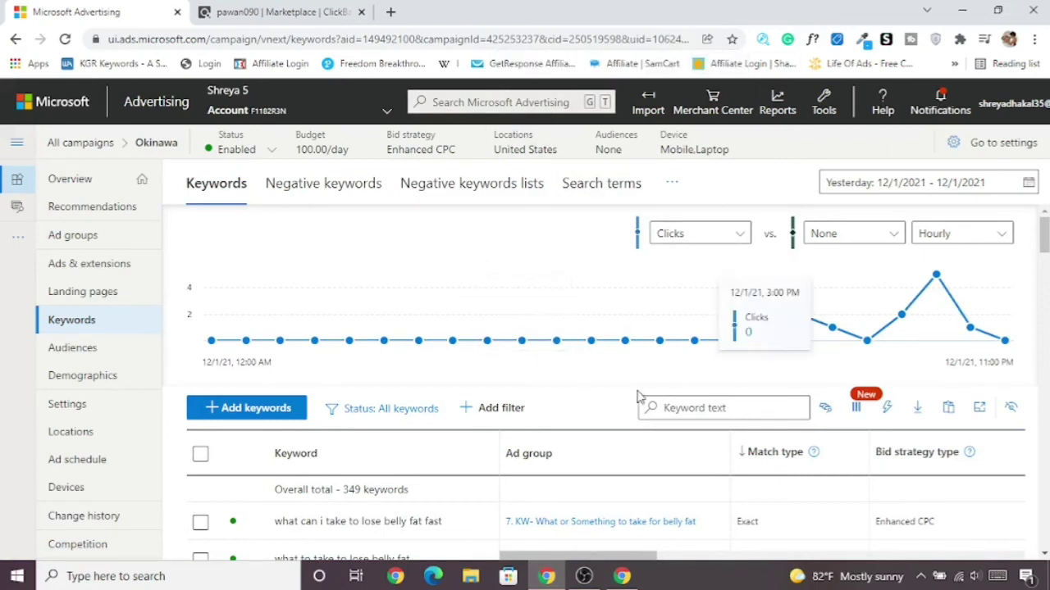
left_click(705, 408)
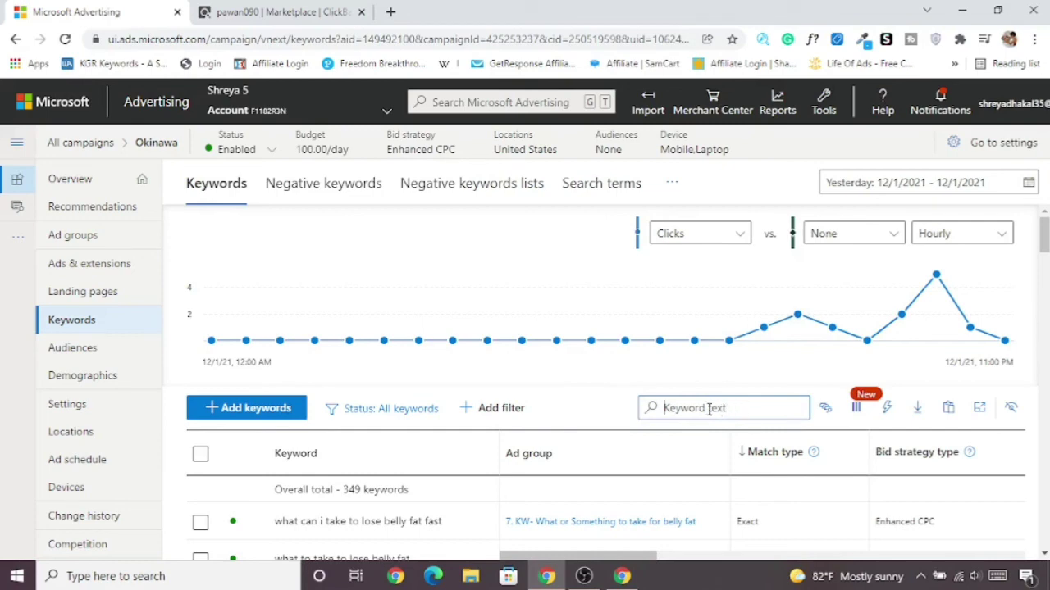
Filter the keywords by 'diet to shrink belly fat' and highlight the matching keyword.
key("ctrl+v")
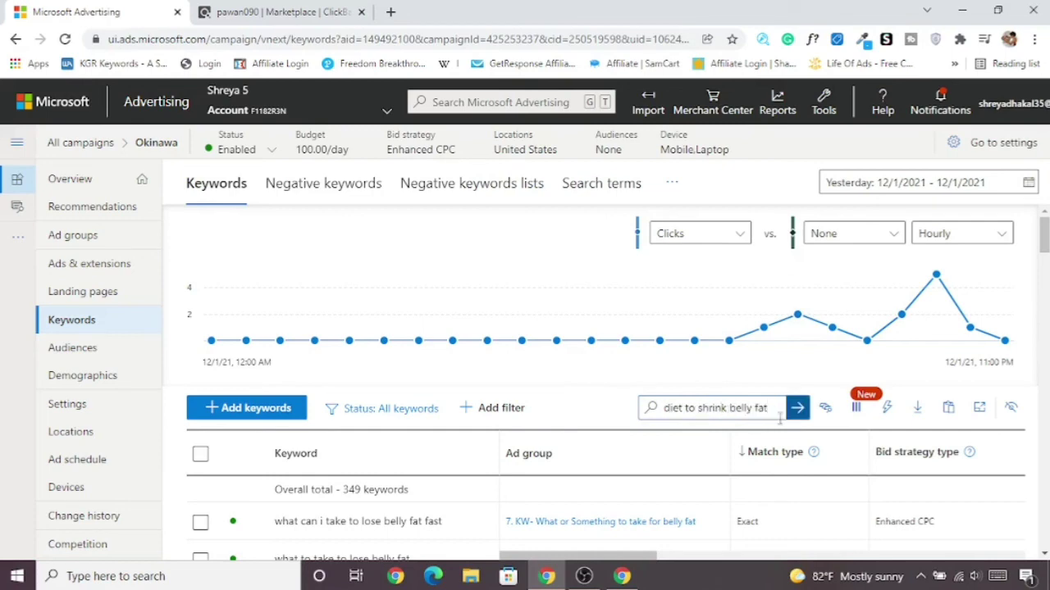
left_click(797, 408)
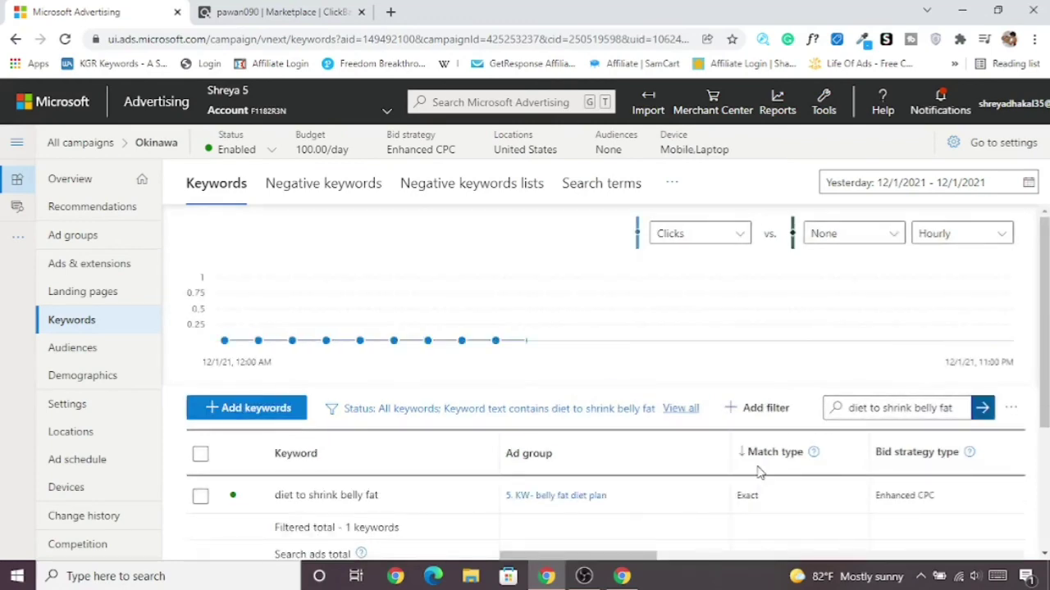
scroll(754, 468, "down", 3)
scroll(742, 472, "up", 1)
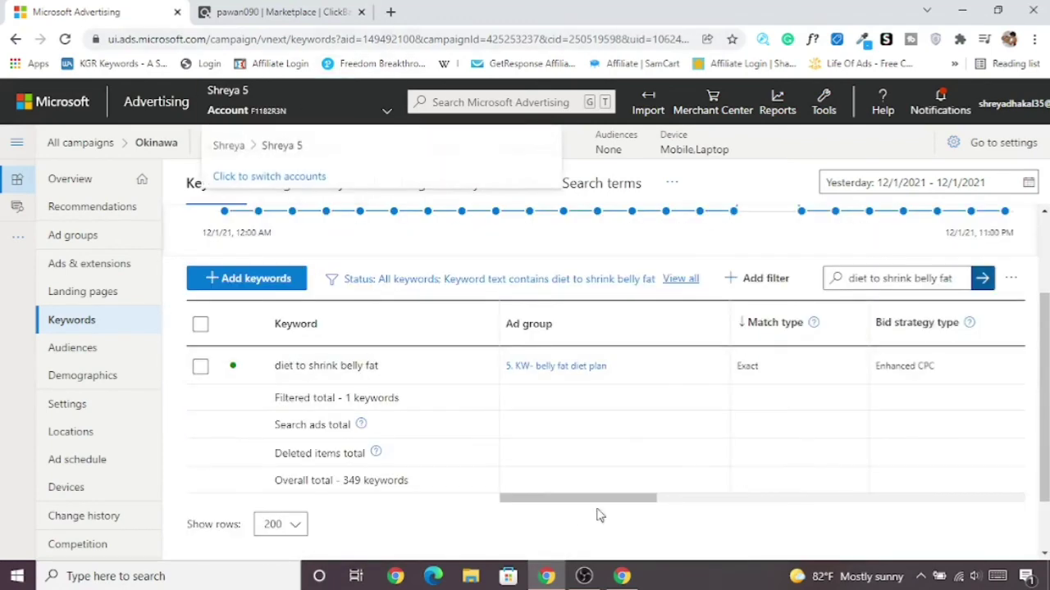
key("ctrl+f")
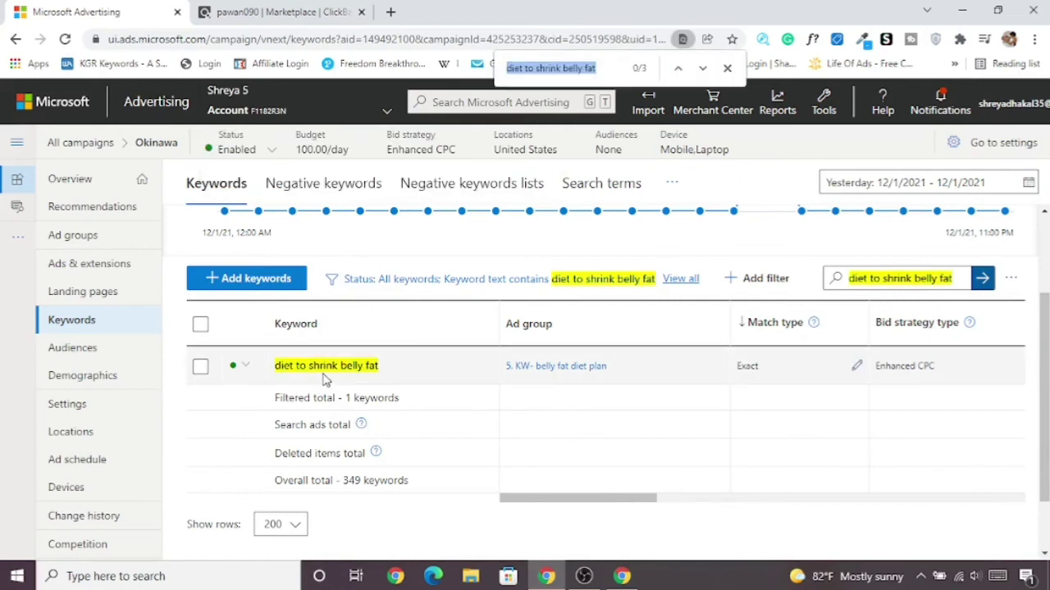
left_click_drag(381, 371, 274, 369)
Scroll the table to confirm its ad group 5. KW- belly fat diet plan, then switch to ClickMagick.
left_click_drag(600, 494, 804, 502)
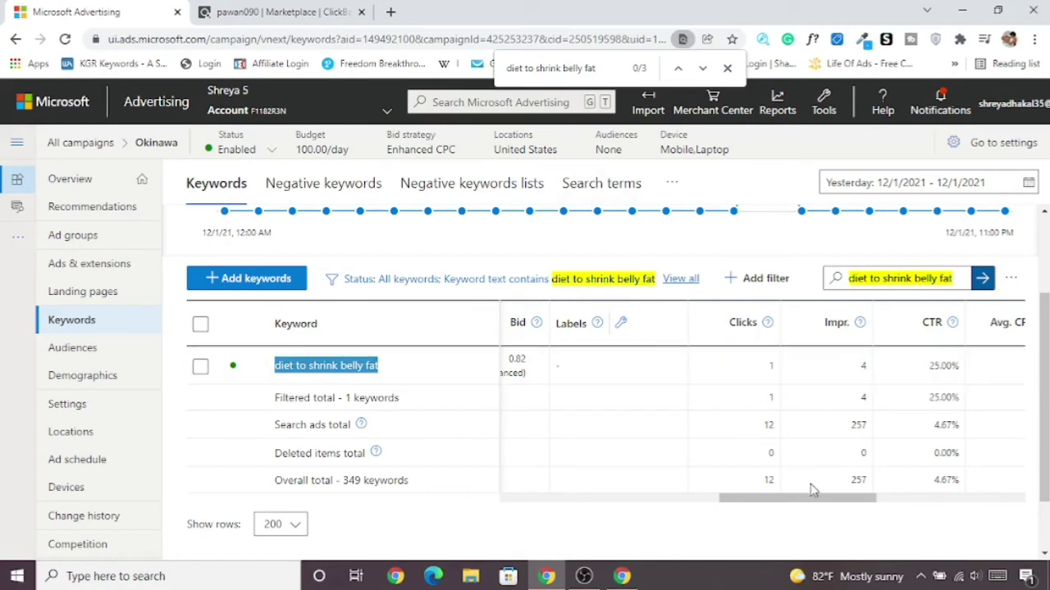
left_click_drag(816, 501, 560, 503)
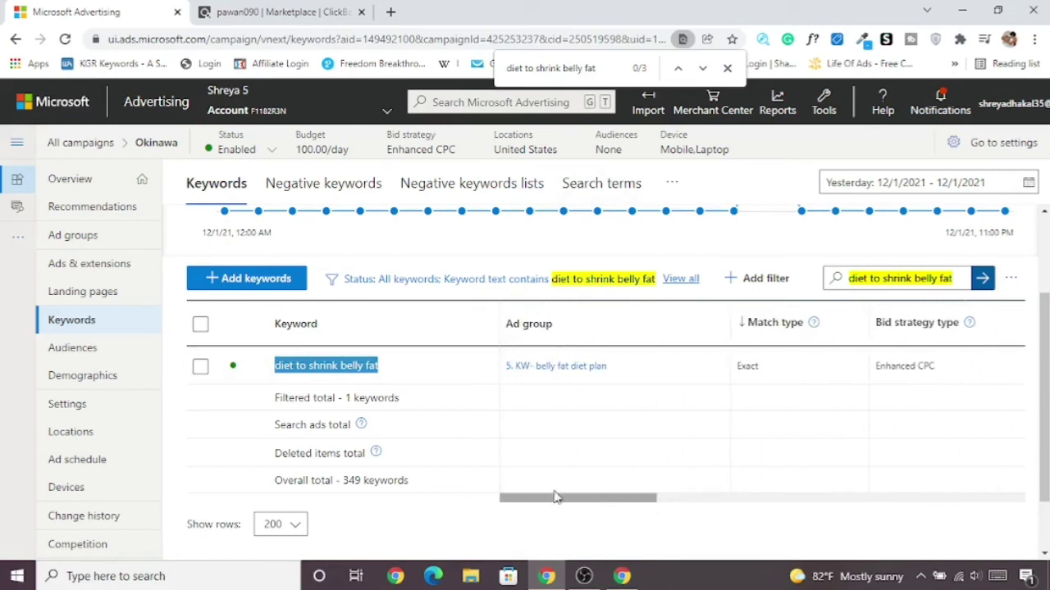
left_click(727, 68)
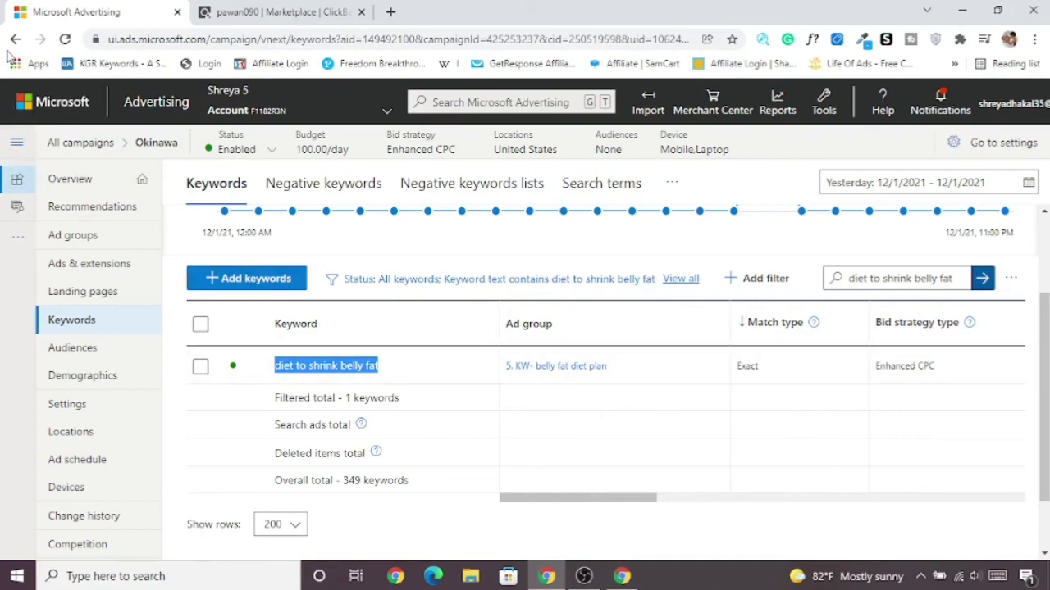
left_click(621, 576)
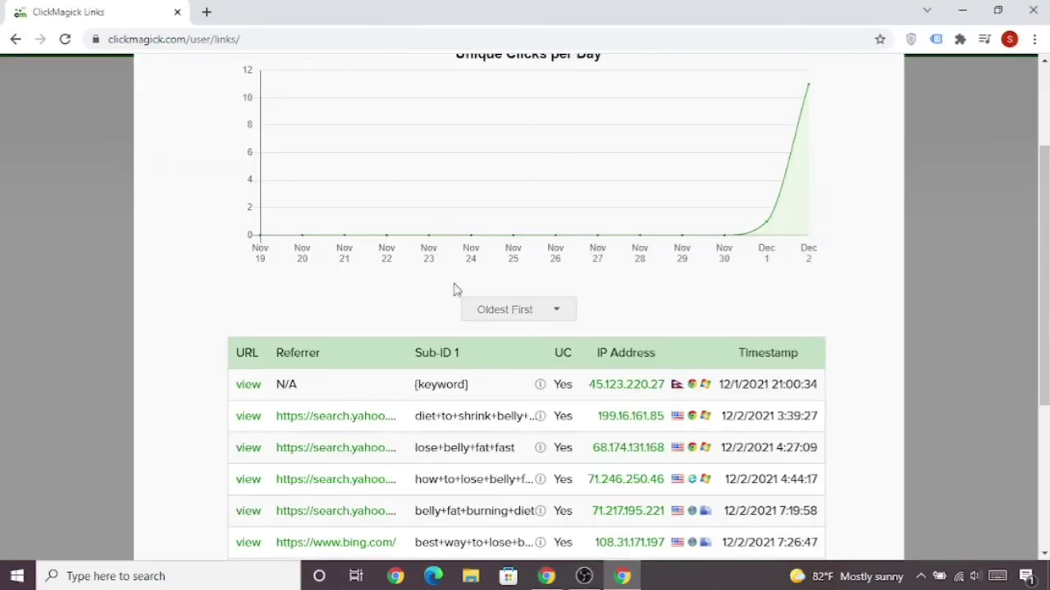
Highlight the diet+to+shrink+belly+fat click's Sub-ID 2 and ad-group Sub-ID 3 values, then return to Microsoft Advertising.
scroll(648, 349, "down", 1)
left_click(540, 339)
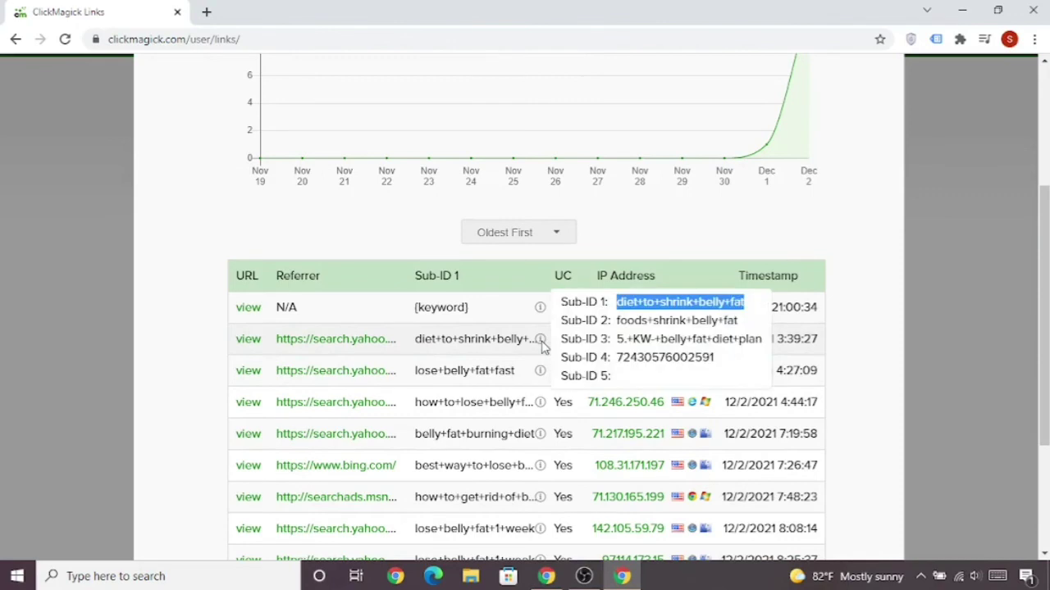
left_click(745, 326)
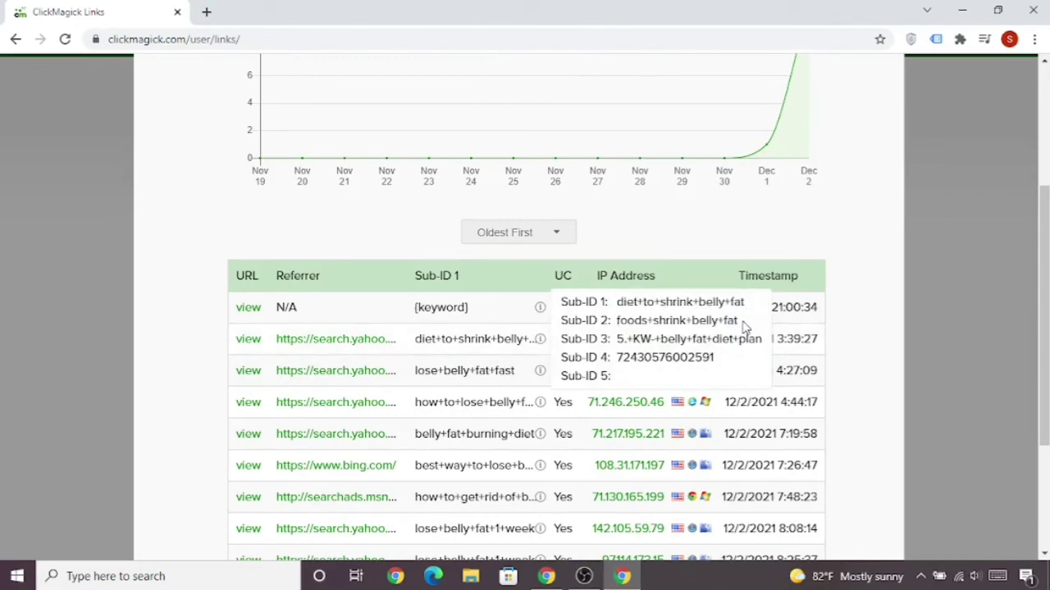
left_click_drag(741, 325, 618, 328)
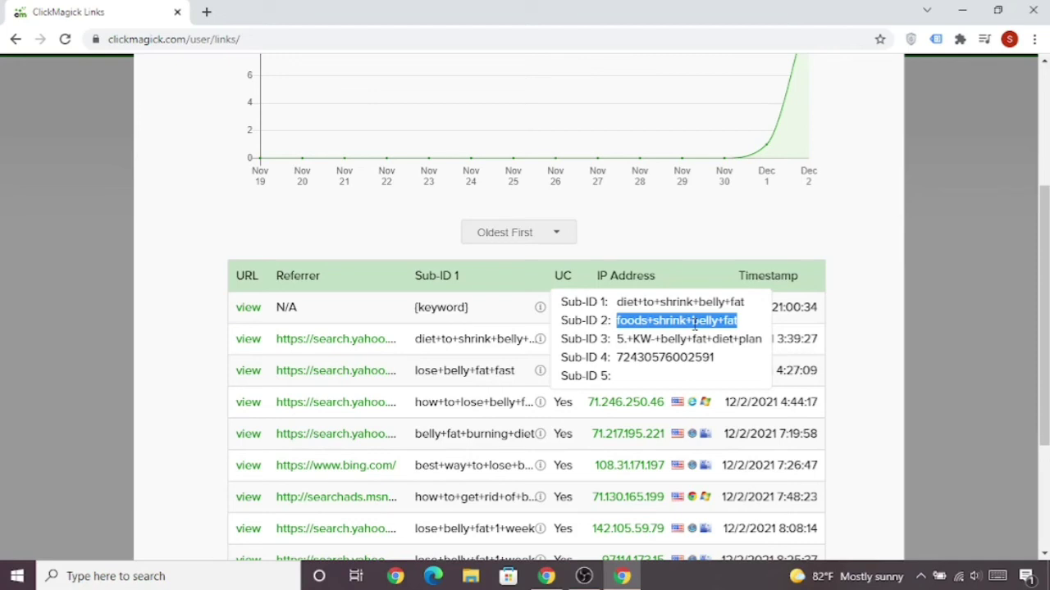
left_click_drag(761, 340, 615, 340)
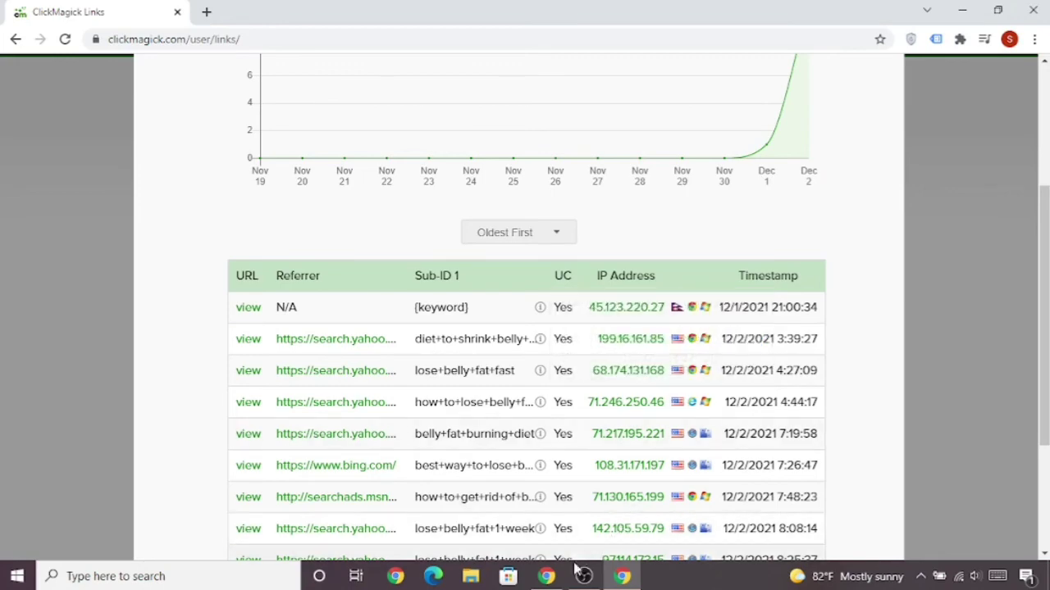
left_click(545, 576)
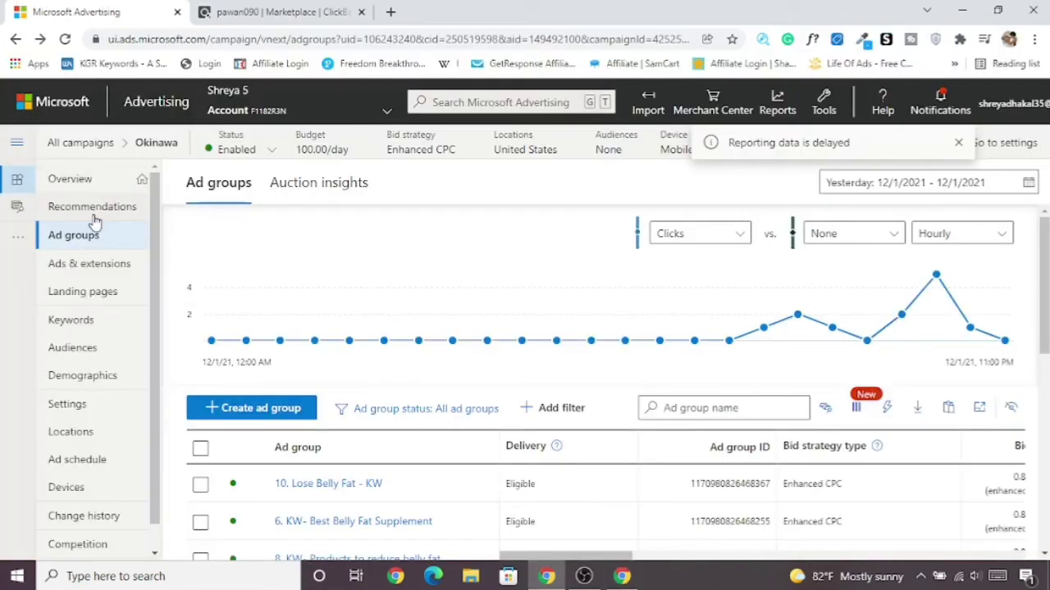
Go back to All campaigns and open the Okinawa campaign's ad groups.
left_click(84, 145)
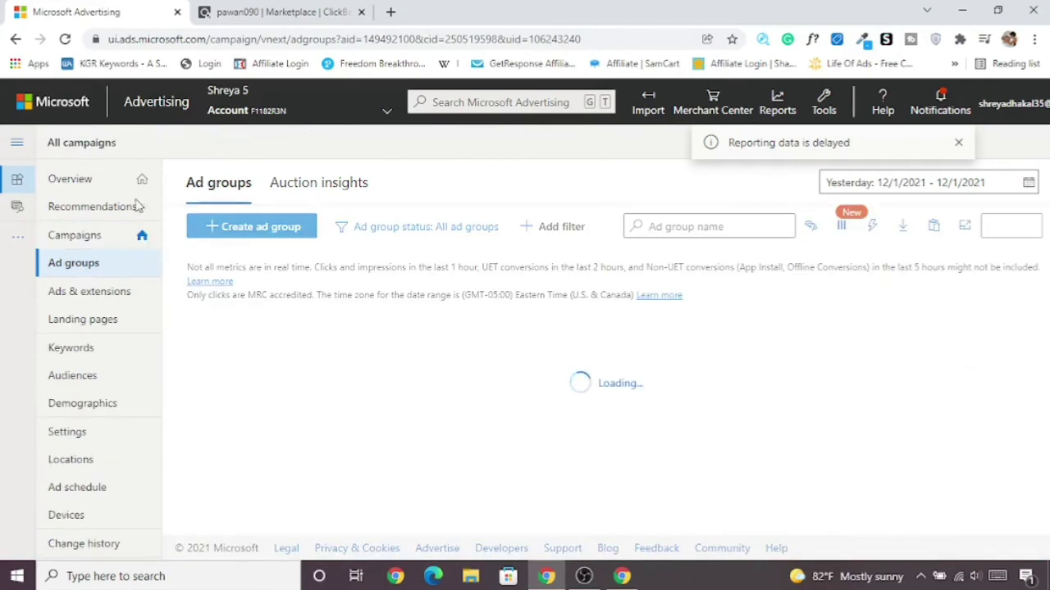
left_click(119, 246)
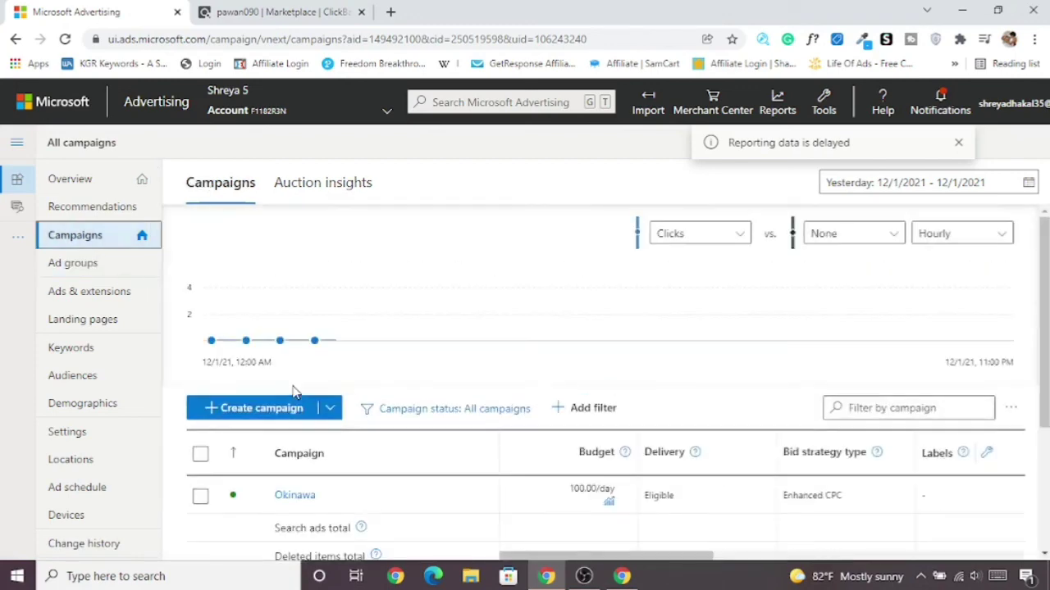
scroll(299, 447, "down", 2)
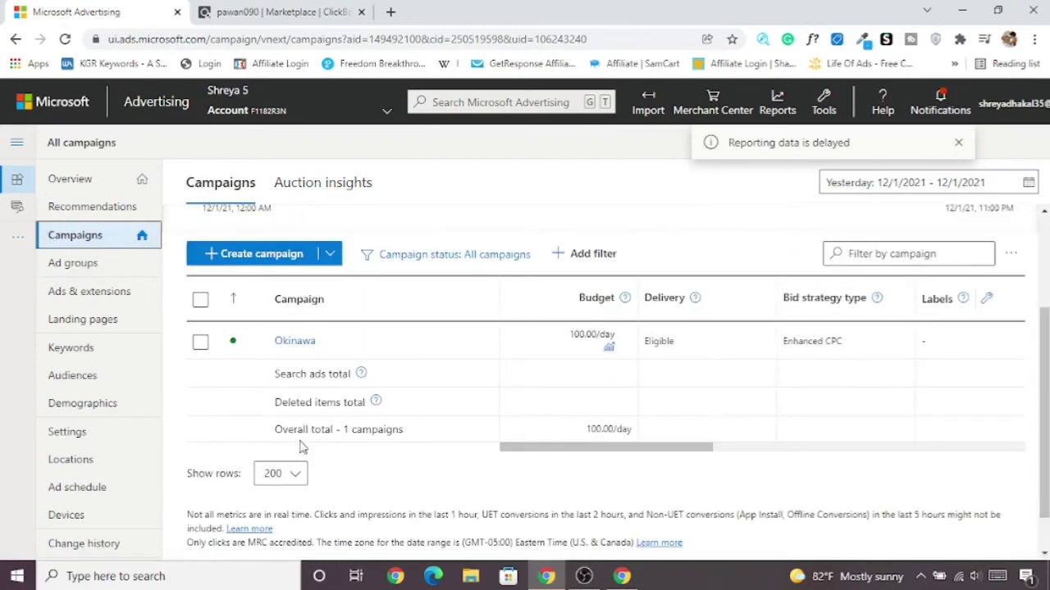
left_click(297, 343)
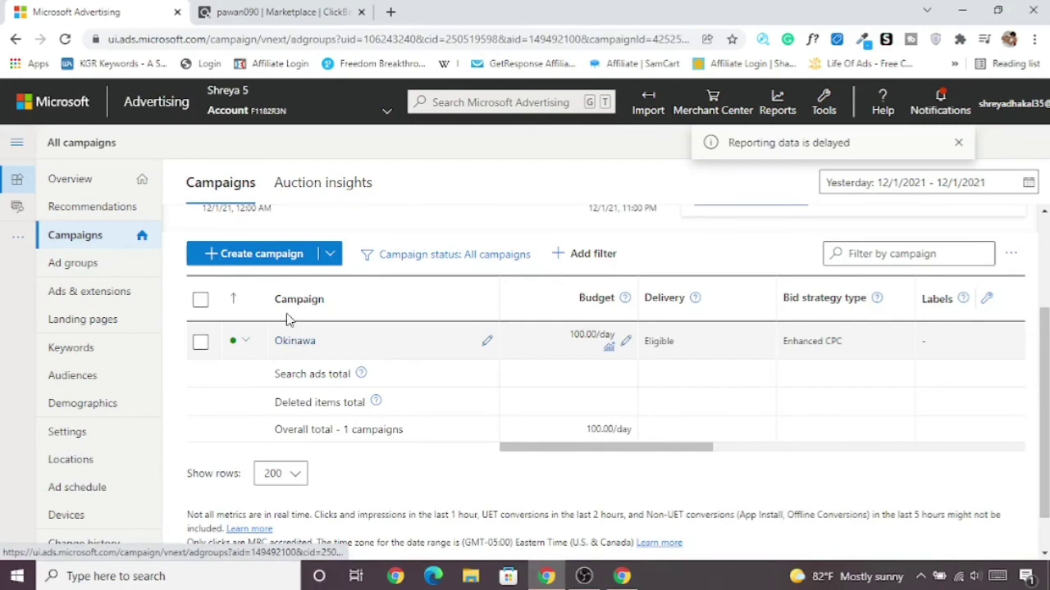
left_click(292, 340)
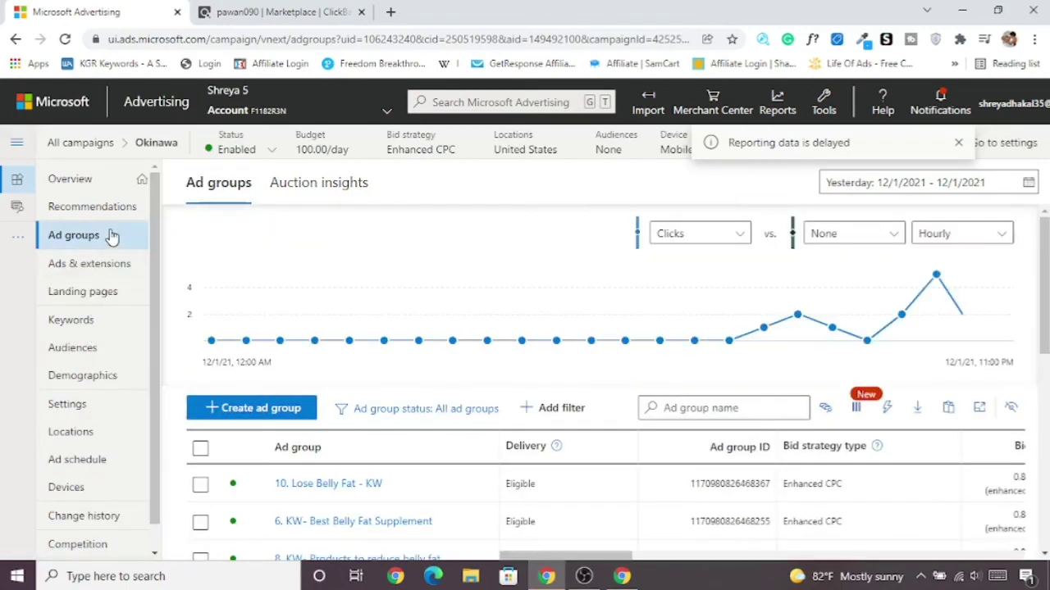
Tick and untick the 5. KW- belly fat diet plan ad group, then bring ClickMagick Links forward.
scroll(218, 452, "down", 2)
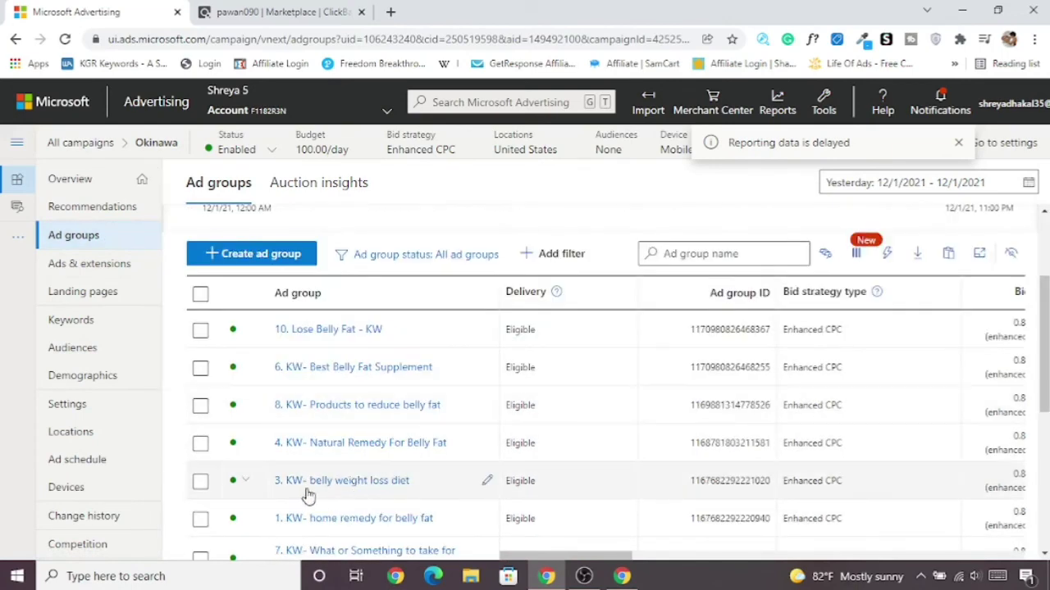
scroll(299, 492, "down", 3)
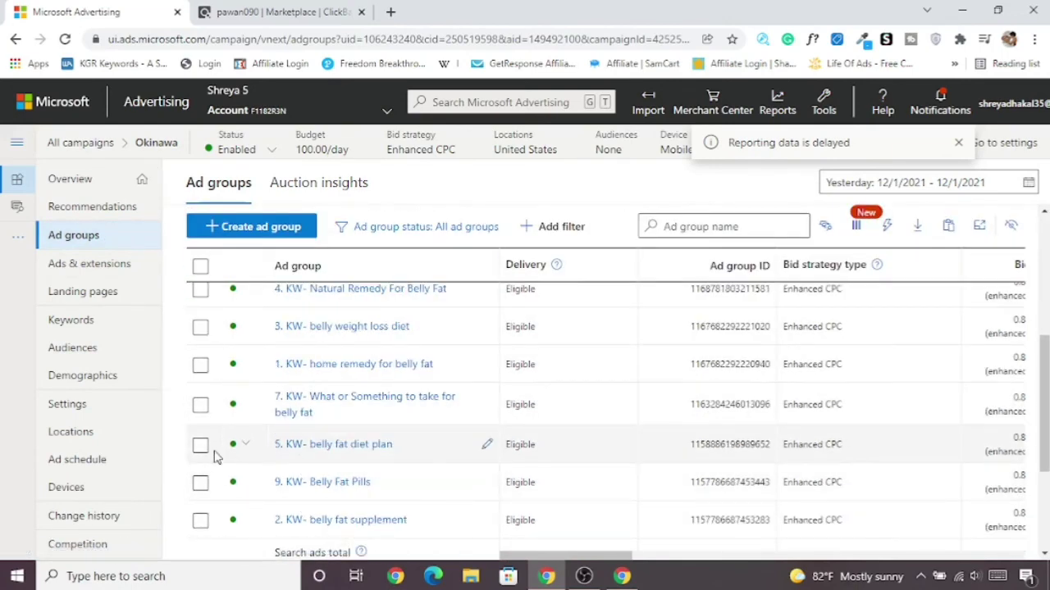
left_click(201, 446)
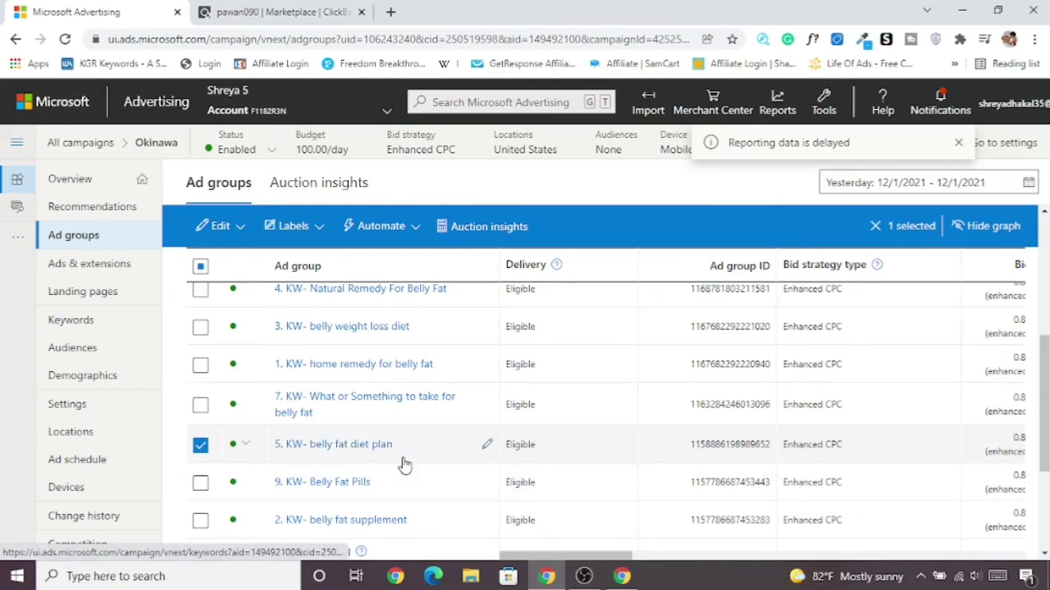
left_click(198, 448)
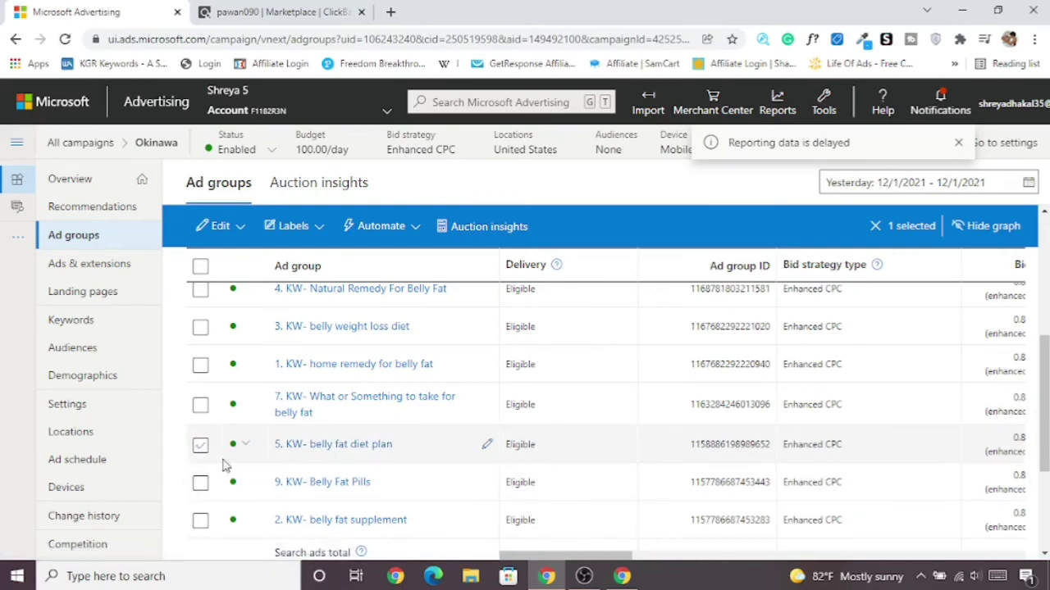
left_click(625, 574)
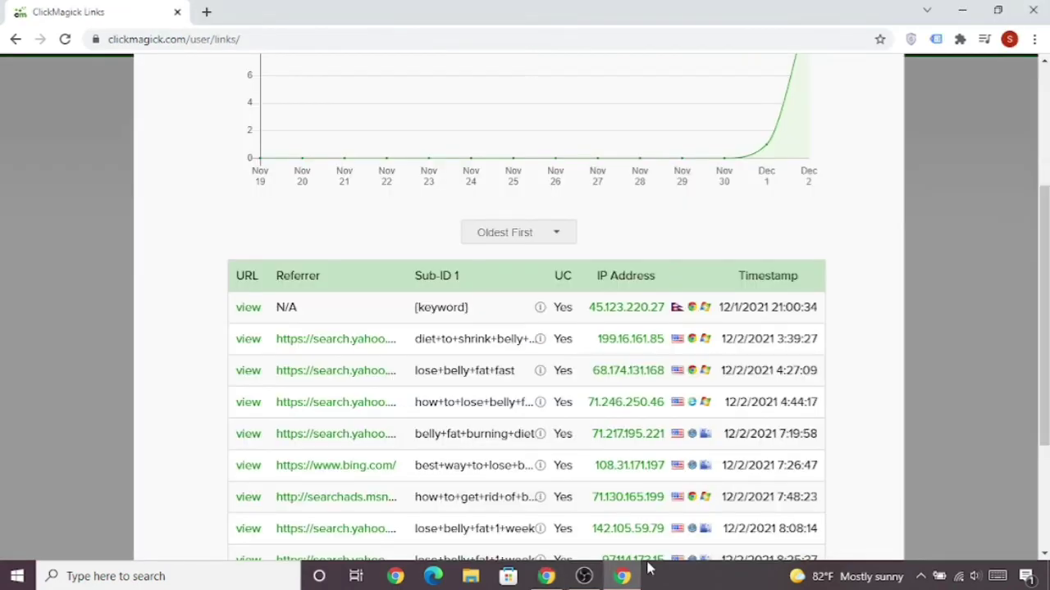
Copy the click's Sub-ID 4 ad ID value in ClickMagick and return to Microsoft Advertising.
mouse_move(540, 345)
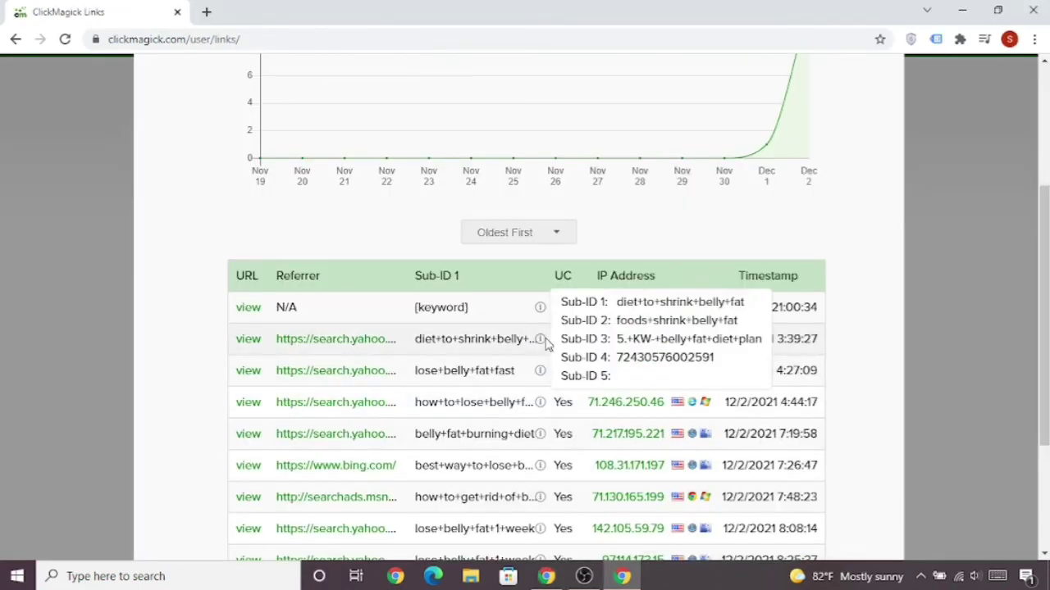
mouse_move(620, 357)
left_mouse_down()
mouse_move(661, 358)
mouse_move(621, 358)
left_mouse_up()
right_click(628, 360)
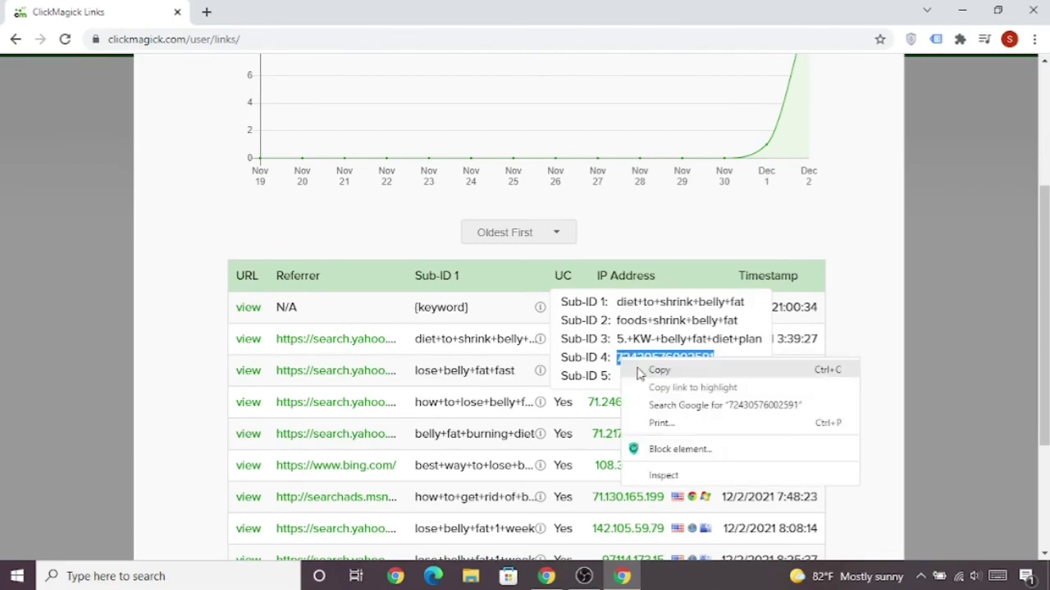
left_click(647, 371)
left_click(546, 576)
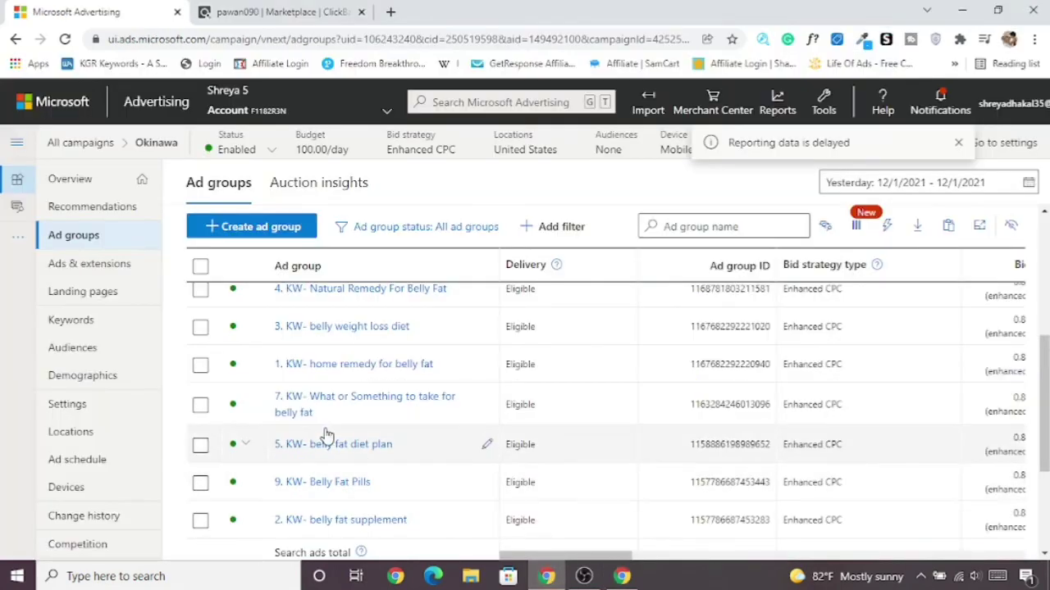
Open the Okinawa campaign's Ads list and bring up the Modify columns editor.
left_click(105, 265)
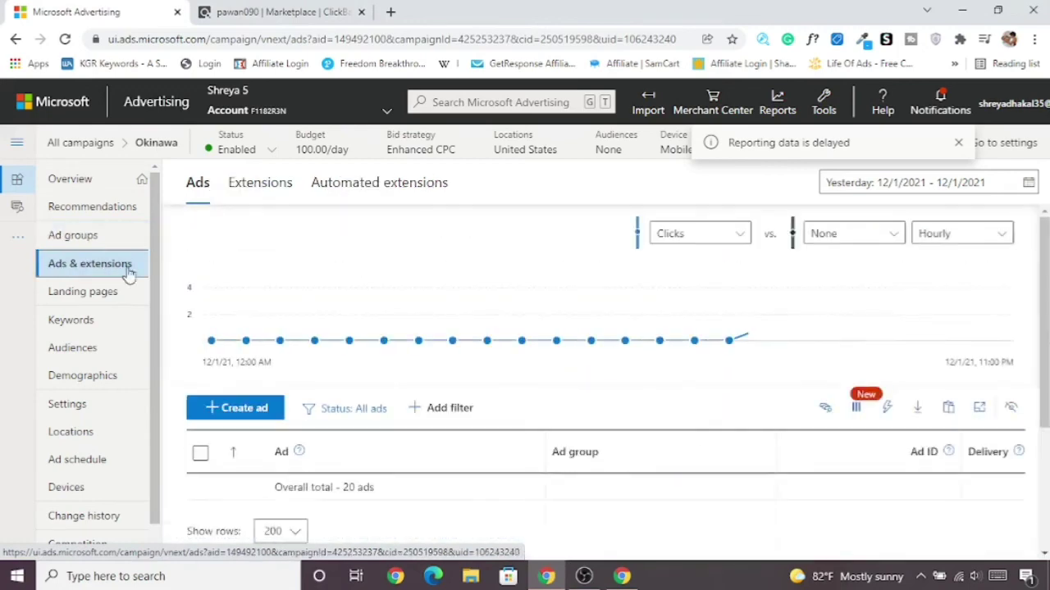
scroll(713, 344, "down", 1)
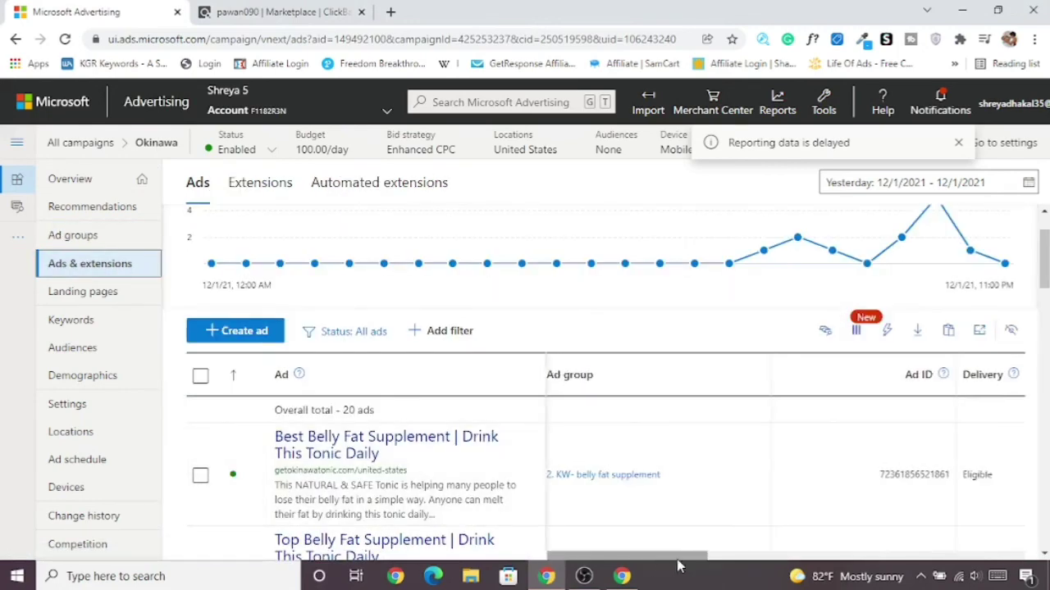
left_click_drag(677, 560, 556, 559)
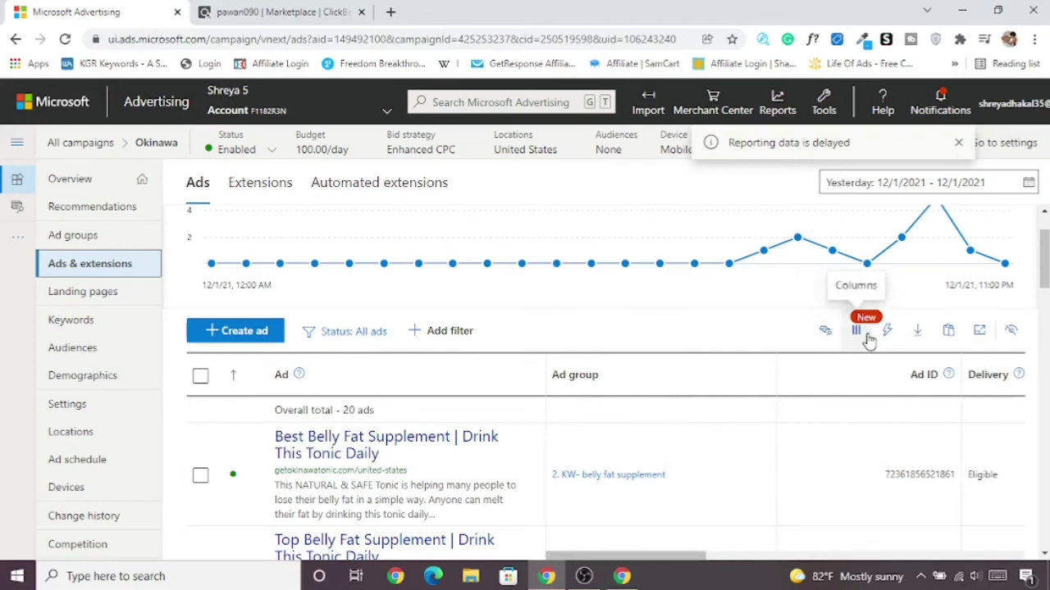
left_click(866, 337)
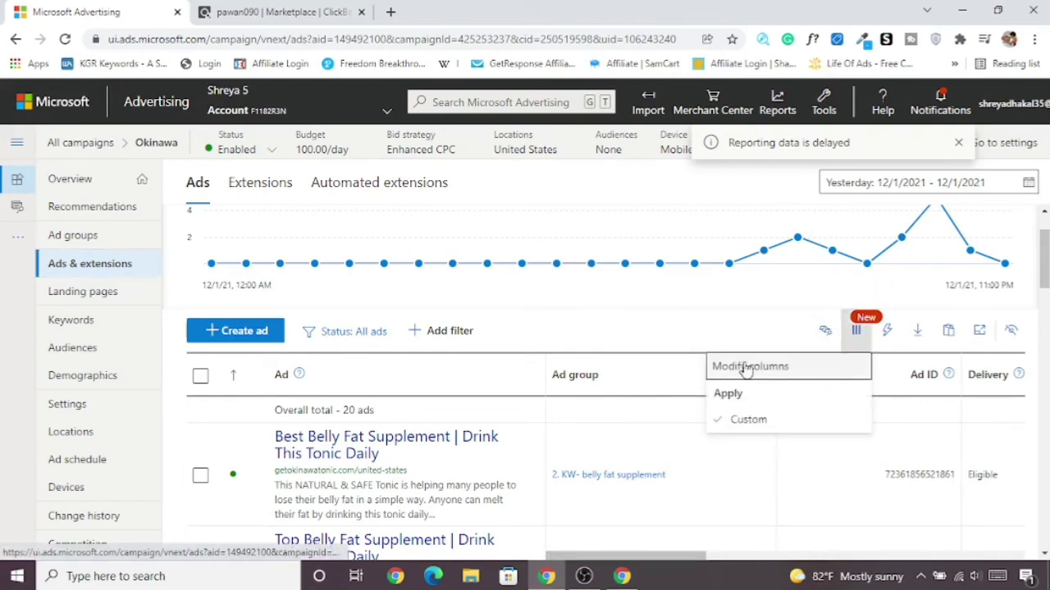
left_click(777, 371)
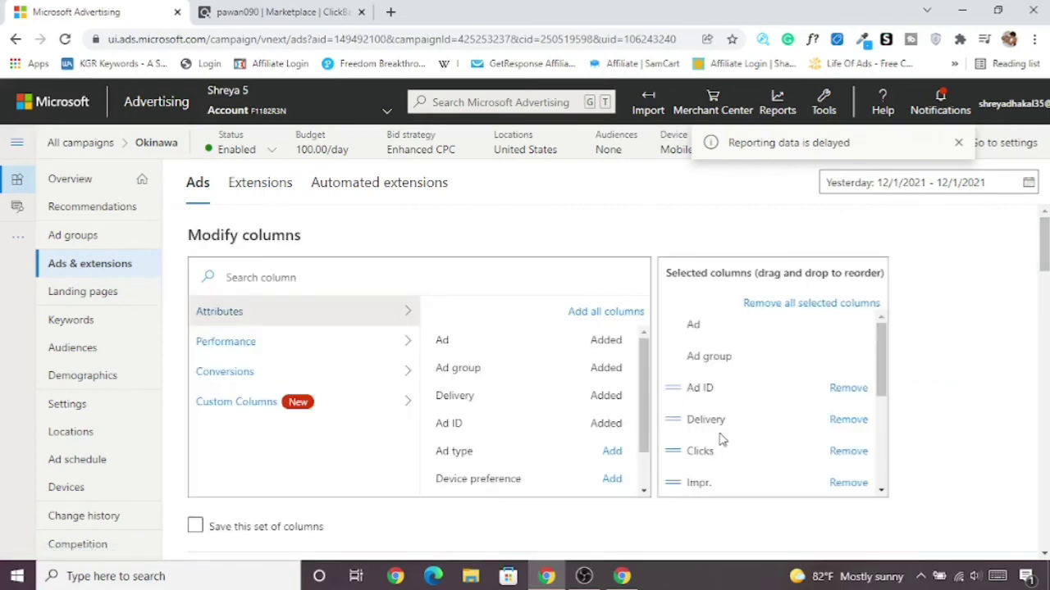
Add the Ad ID column, leave 'Save this set of columns' unchecked, and apply.
scroll(721, 435, "down", 8)
scroll(741, 452, "up", 2)
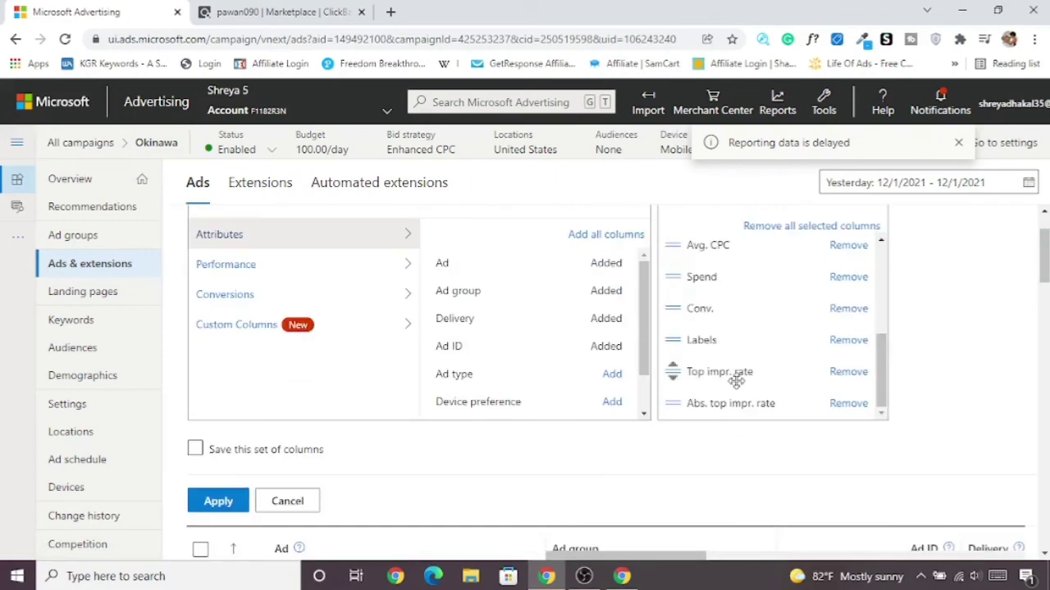
scroll(736, 381, "up", 3)
scroll(658, 373, "up", 1)
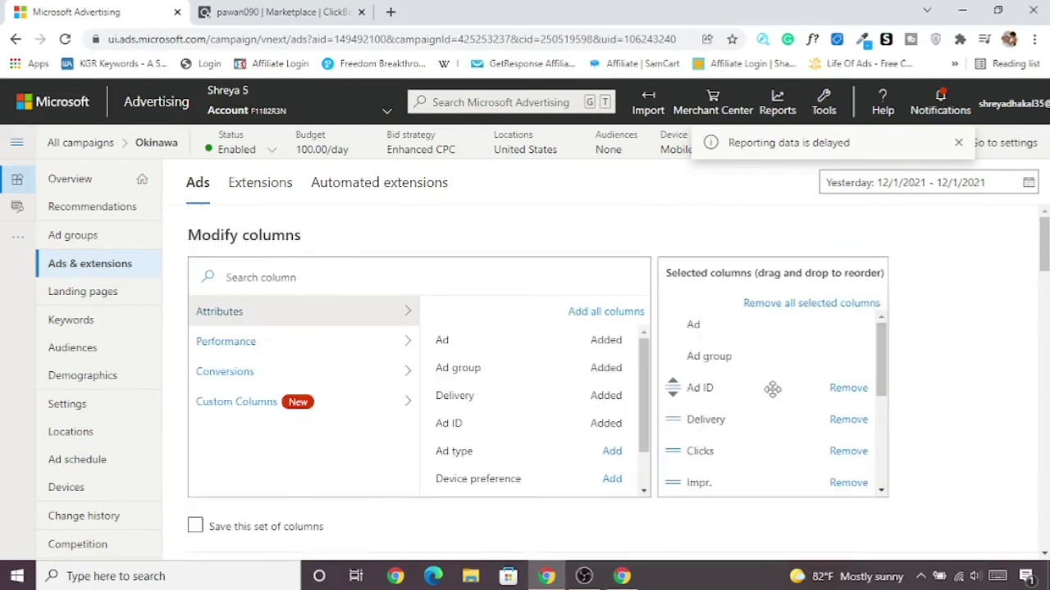
left_click(848, 388)
left_click(612, 423)
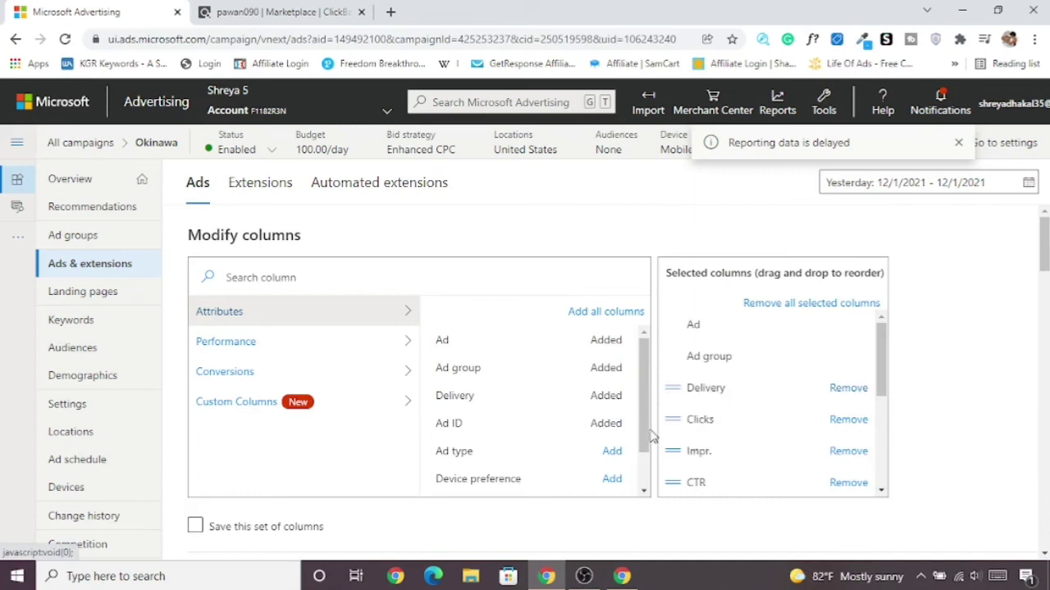
scroll(697, 431, "down", 3)
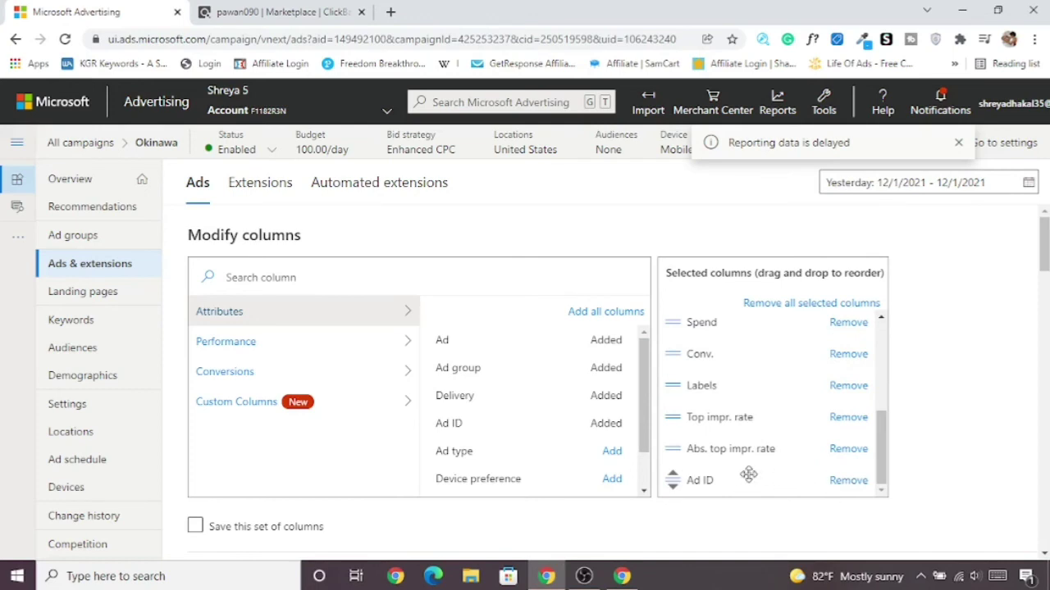
left_click(194, 527)
scroll(318, 514, "down", 2)
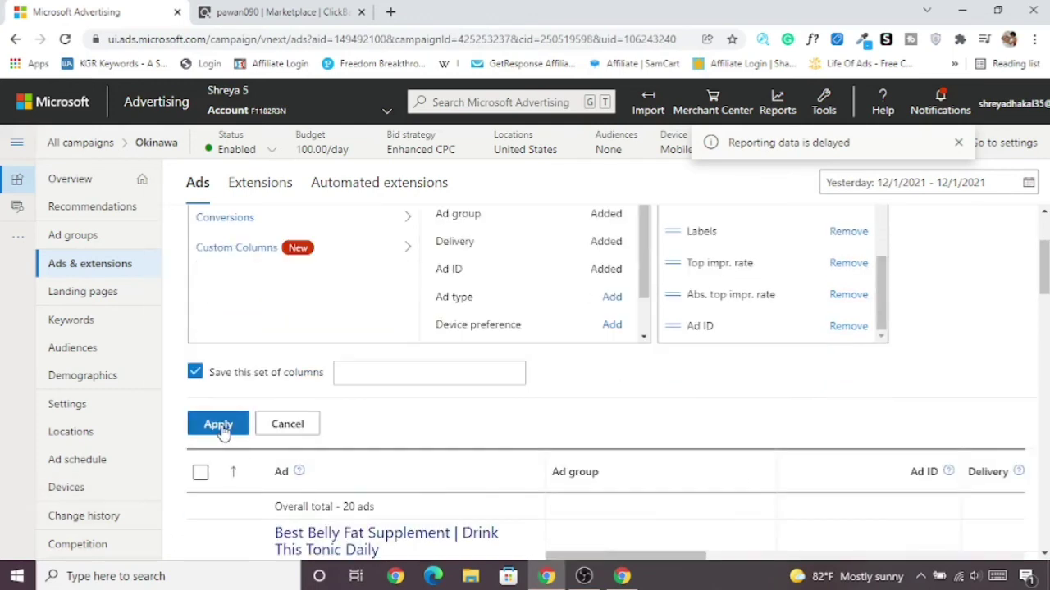
left_click(195, 372)
left_click(218, 426)
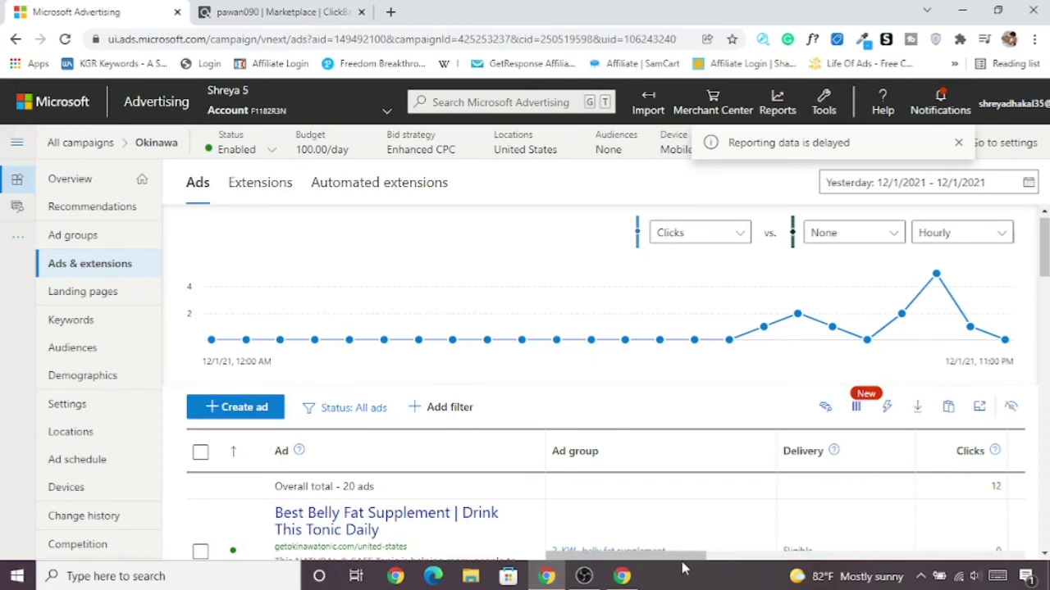
Scroll the ads table and open then close the filter options without filtering.
left_click_drag(697, 563, 1014, 557)
scroll(1006, 492, "down", 1)
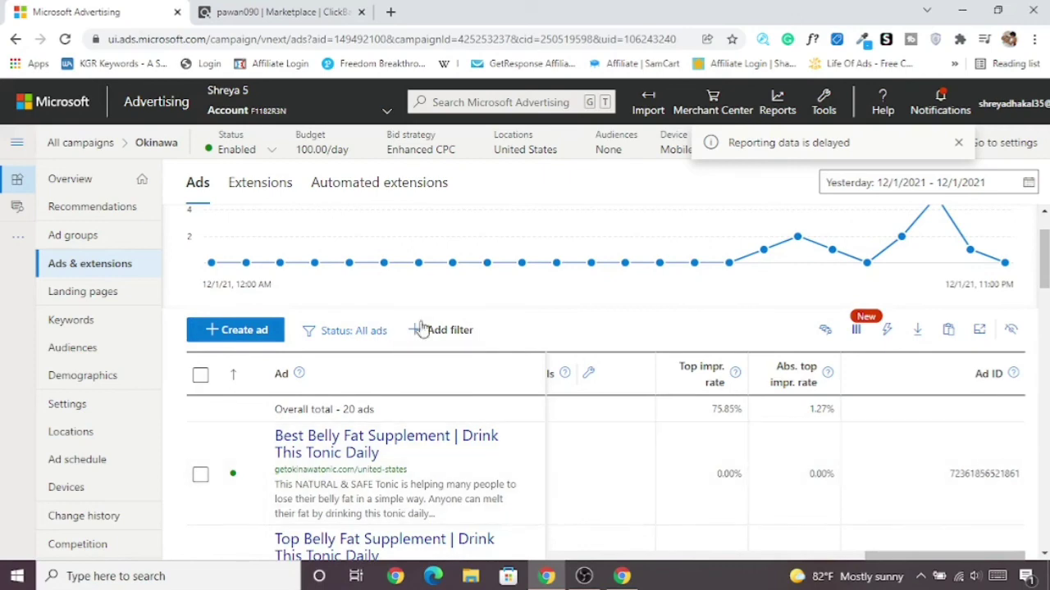
left_click(471, 338)
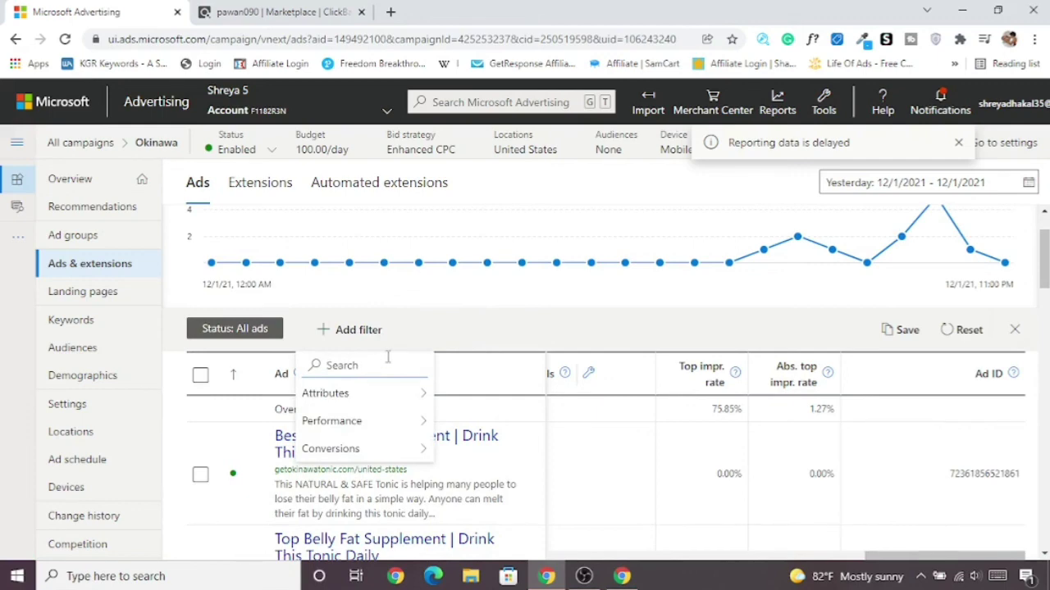
left_click(1014, 329)
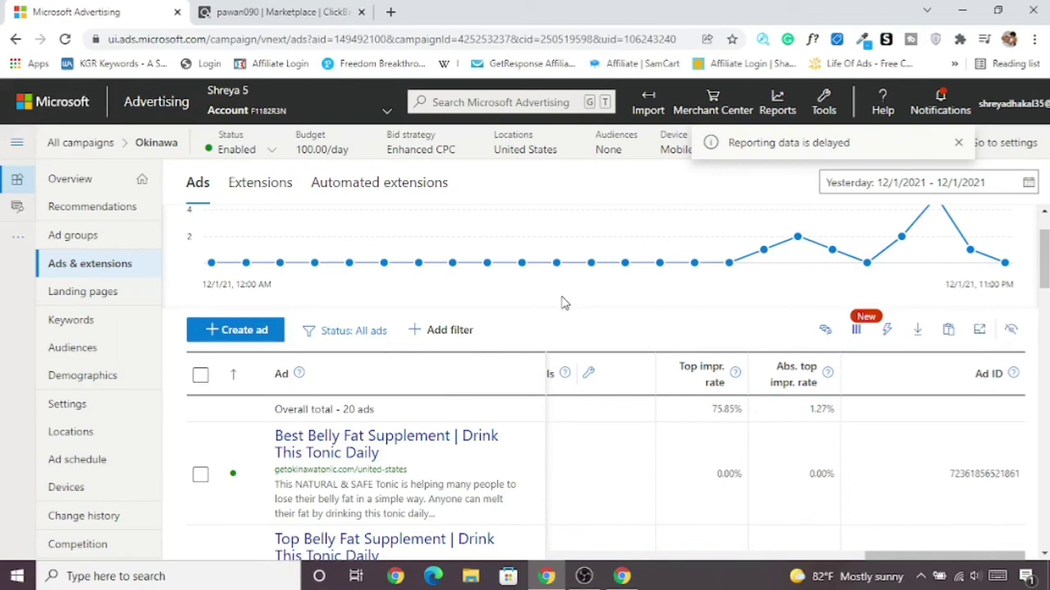
Search the page for the pasted Ad ID and select the 'Best Diet To Burn Belly Fat' ad, then clear the selection.
key("ctrl+f")
key("ctrl+v")
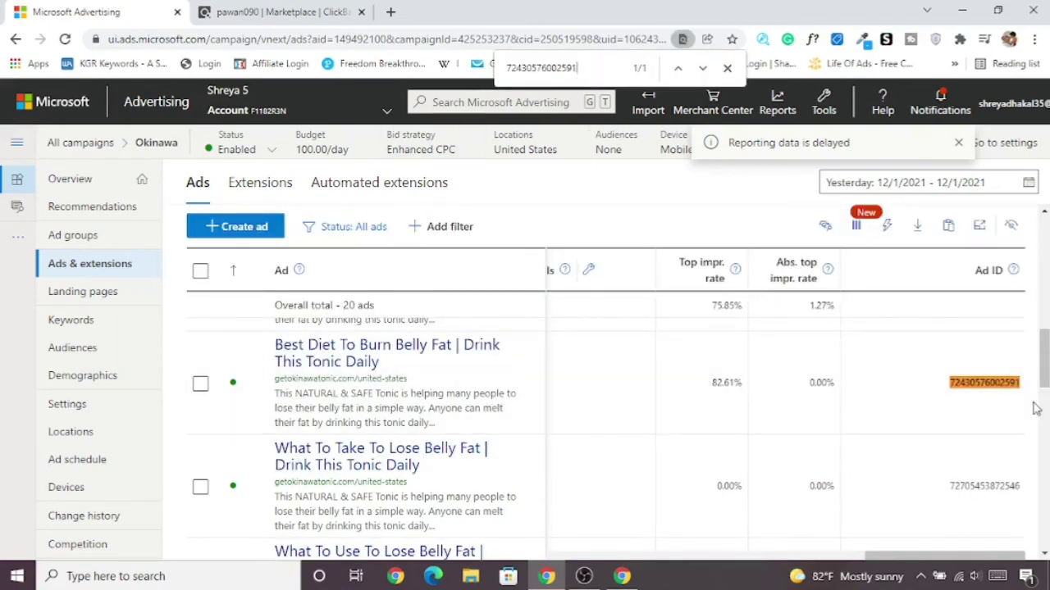
left_click(200, 385)
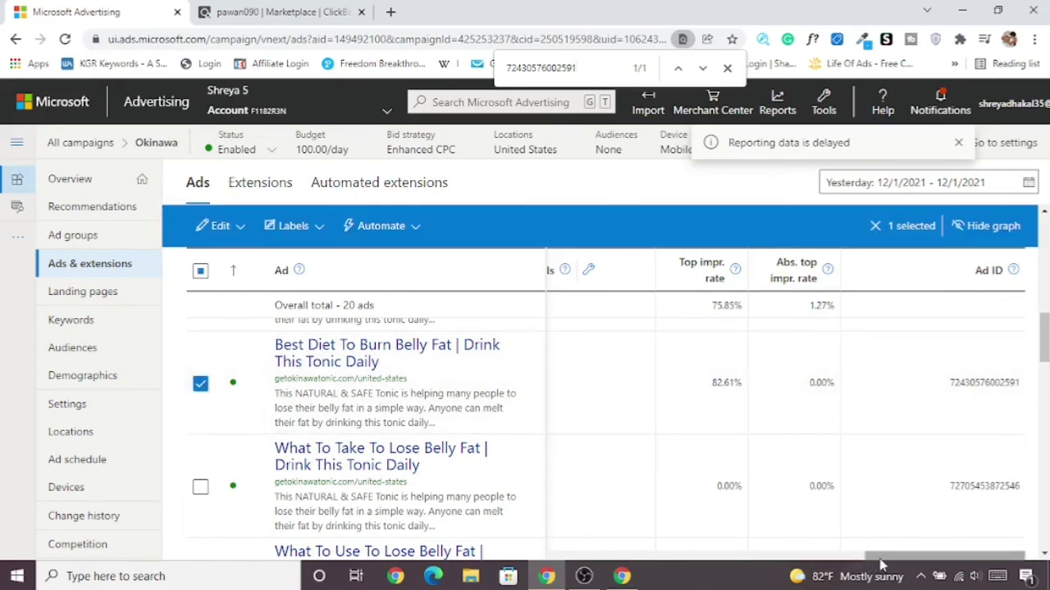
left_click_drag(871, 556, 648, 556)
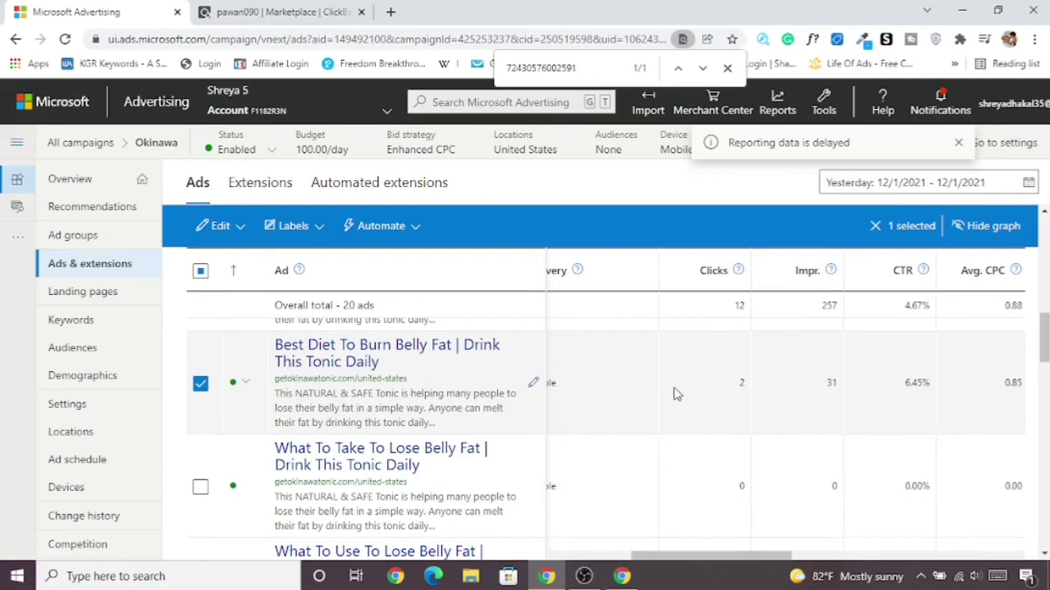
left_click(200, 272)
left_click(201, 271)
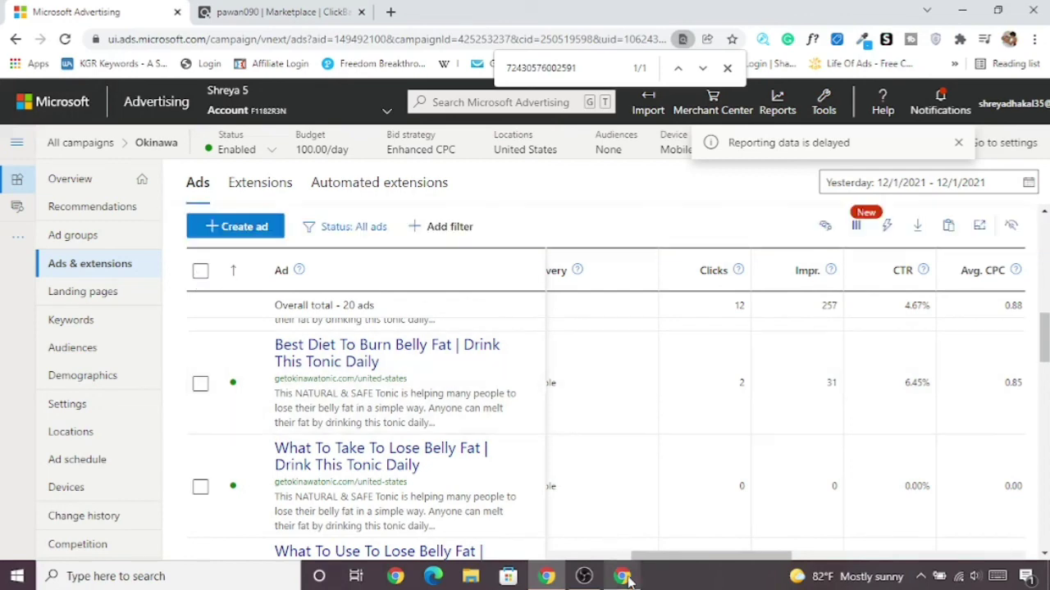
left_click(622, 576)
scroll(874, 286, "up", 3)
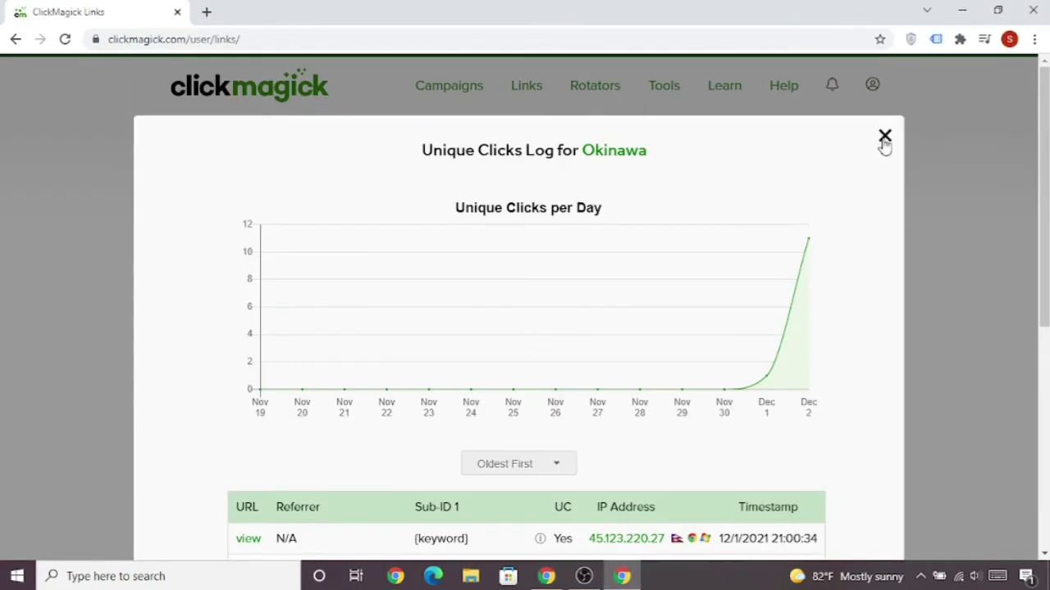
left_click(884, 137)
left_click(546, 577)
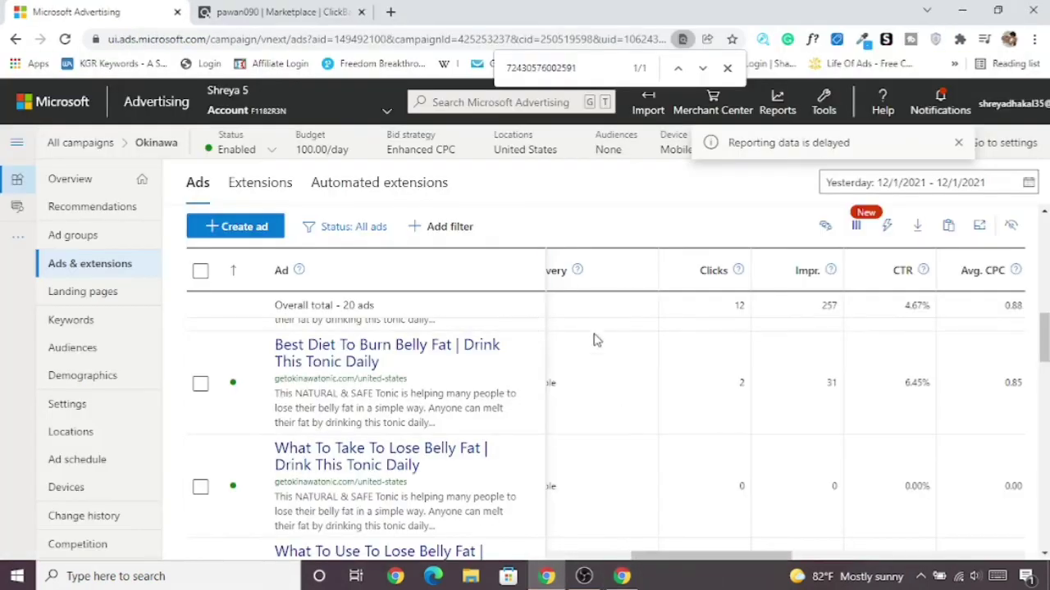
left_click(621, 577)
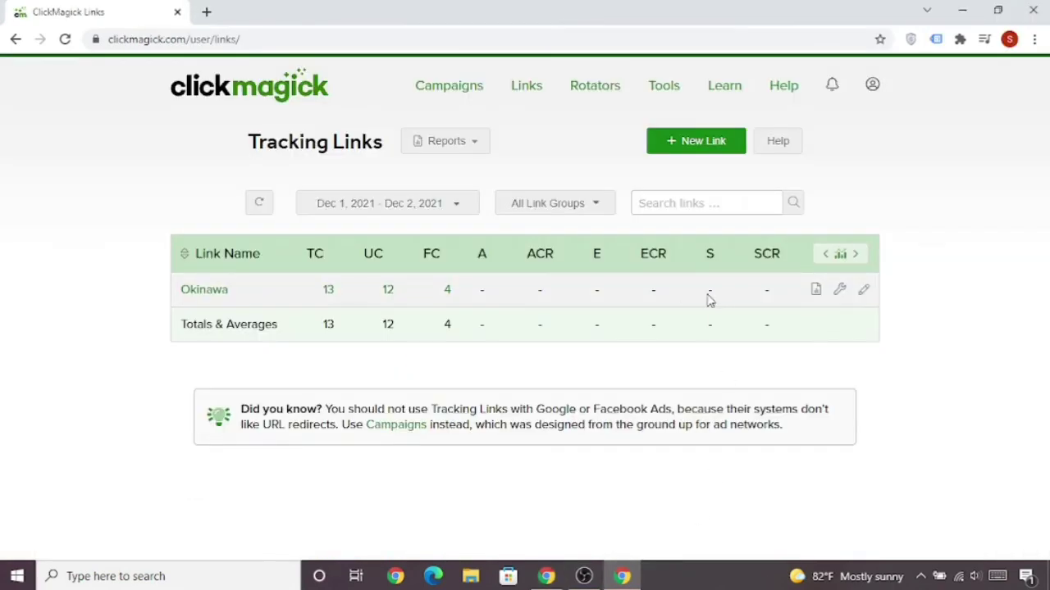
left_click(393, 292)
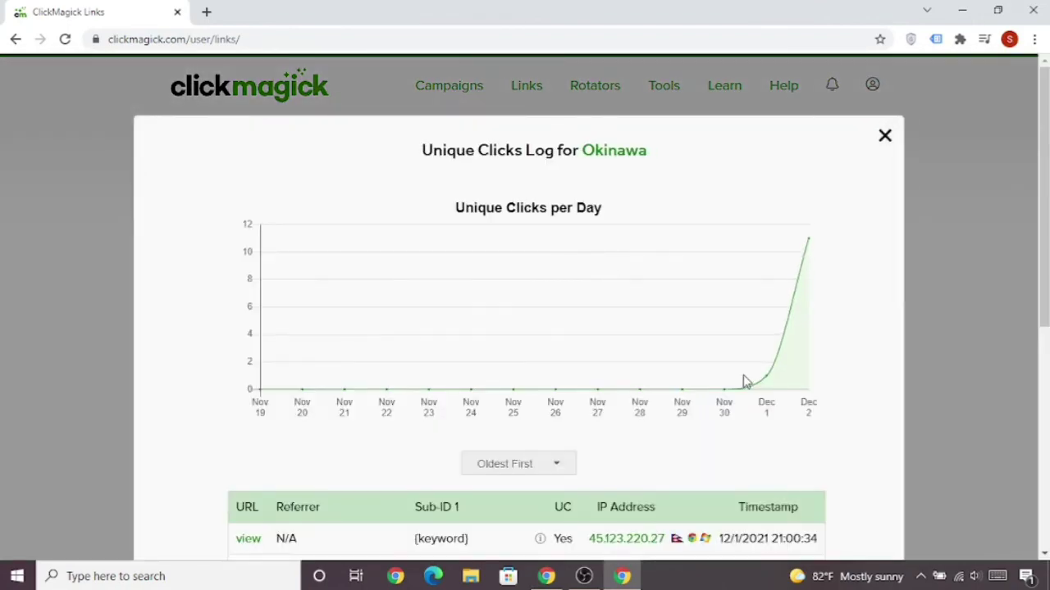
scroll(548, 418, "down", 3)
mouse_move(545, 371)
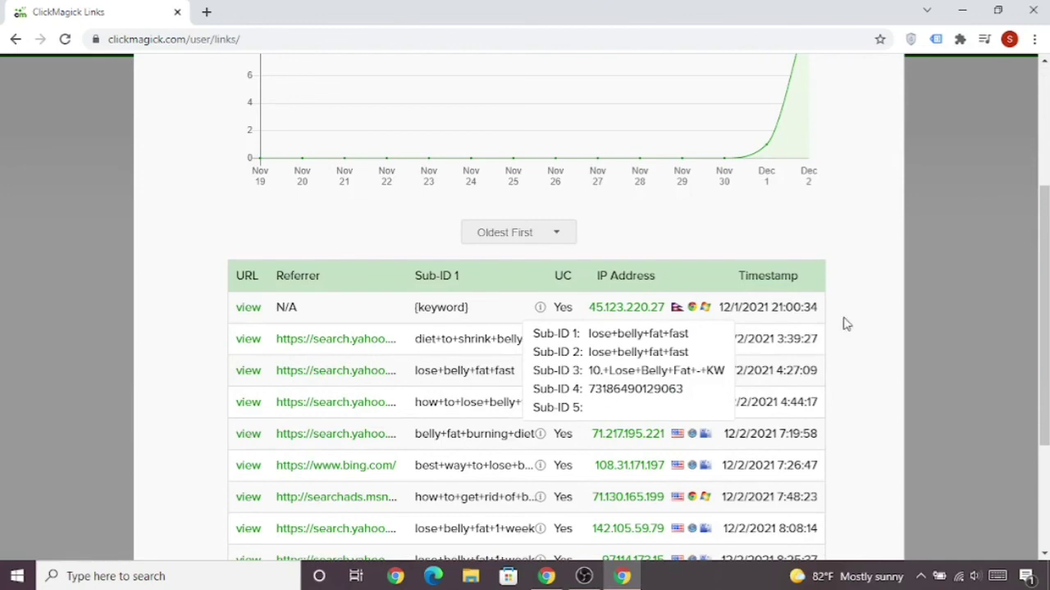
scroll(848, 327, "up", 3)
left_click(885, 134)
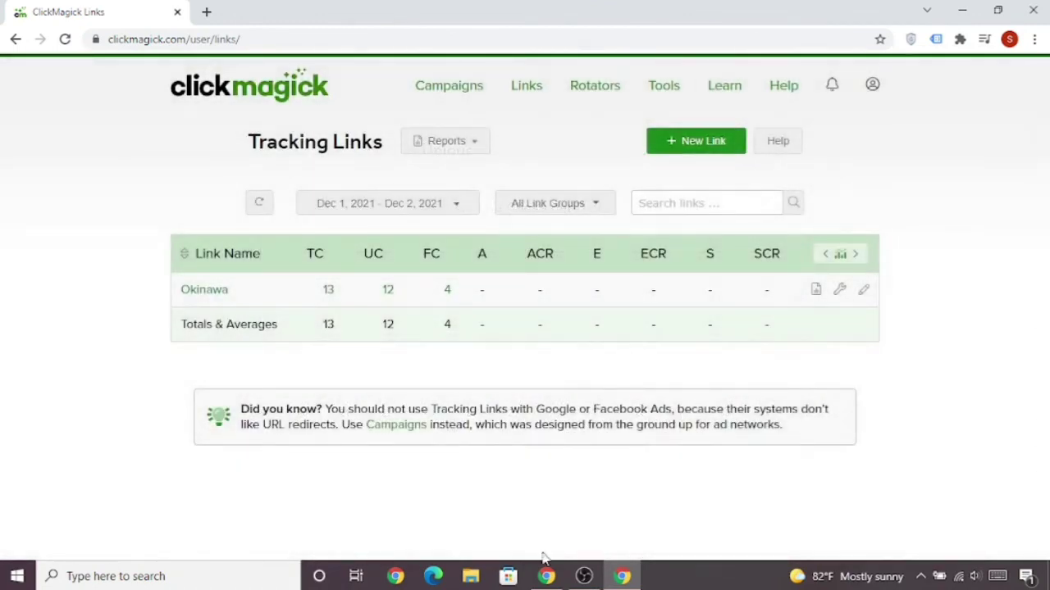
left_click(546, 576)
scroll(771, 320, "down", 3)
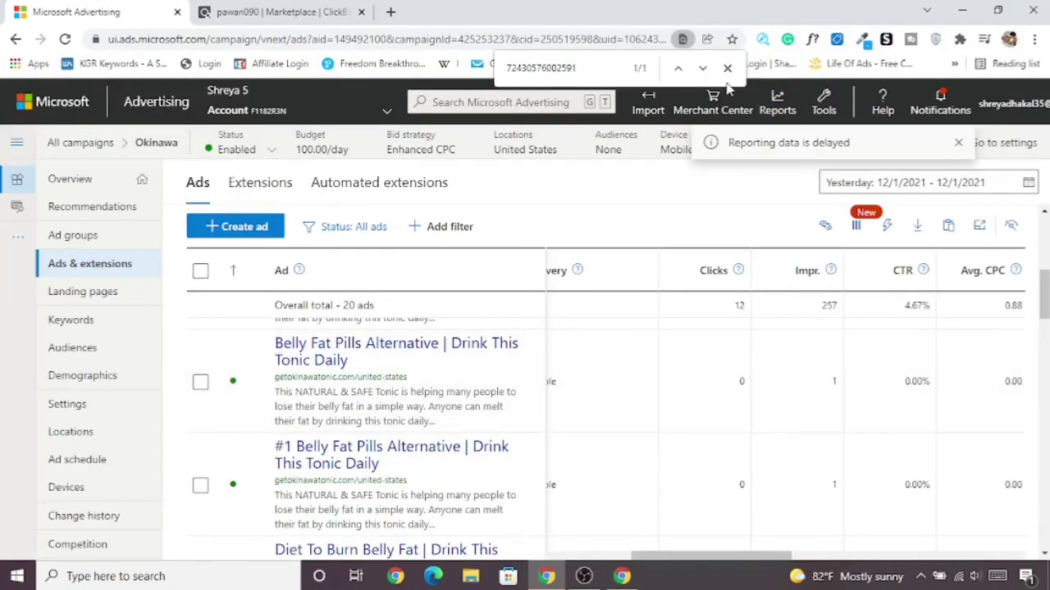
Close the find bar, go to Overview, then show the Okinawa listing in the ClickBank Marketplace tab.
left_click(727, 69)
scroll(738, 459, "down", 2)
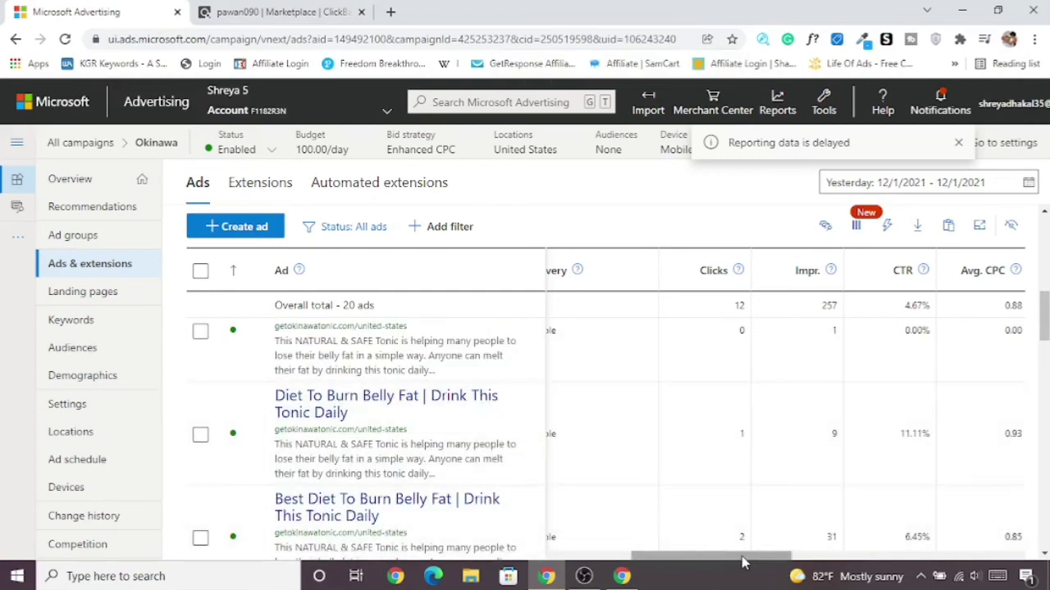
left_click_drag(744, 556, 658, 555)
scroll(613, 469, "up", 5)
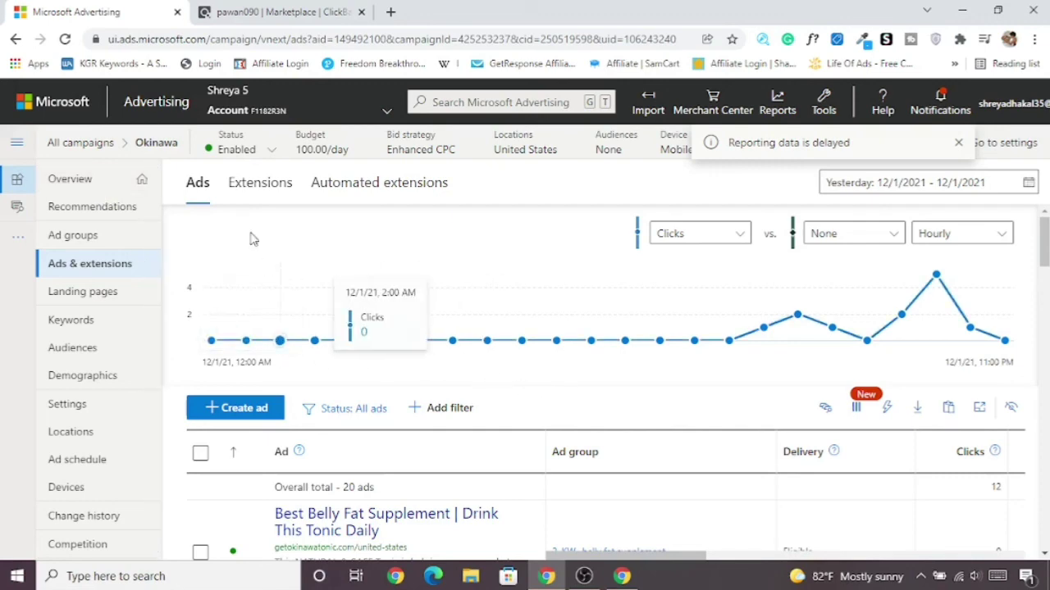
left_click(73, 180)
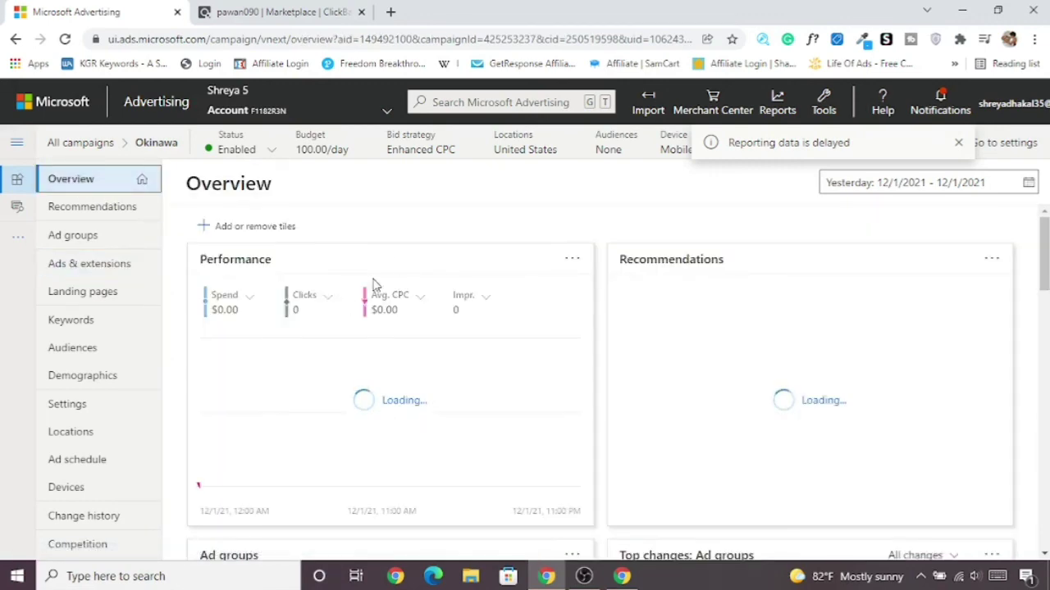
left_click(288, 10)
scroll(693, 368, "down", 3)
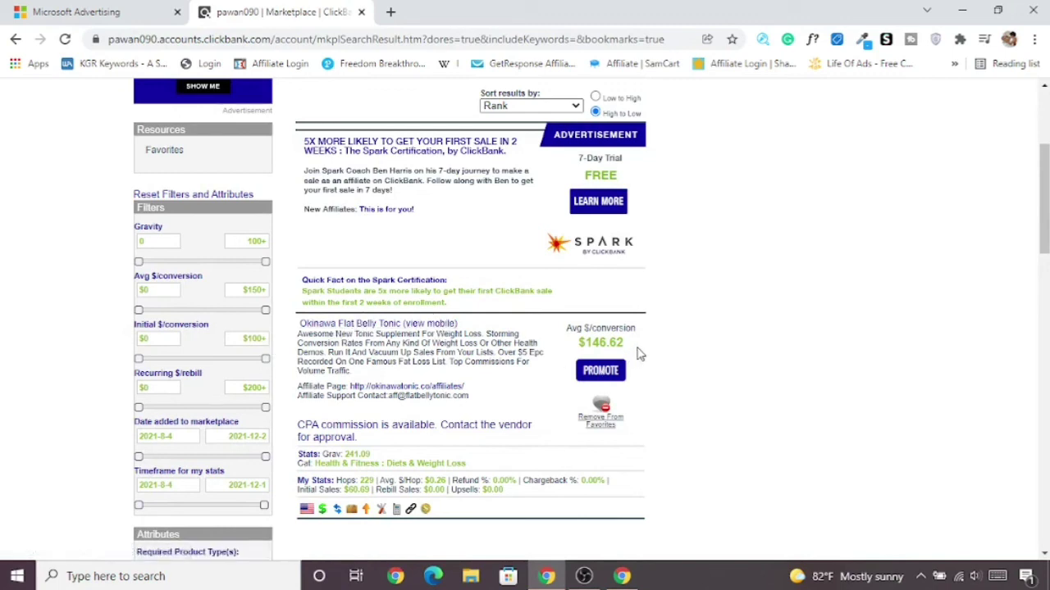
Highlight Okinawa Flat Belly Tonic's $146.62 average per conversion and $60.69 initial sales figures.
left_click_drag(625, 342, 584, 346)
left_click(666, 349)
scroll(316, 492, "down", 1)
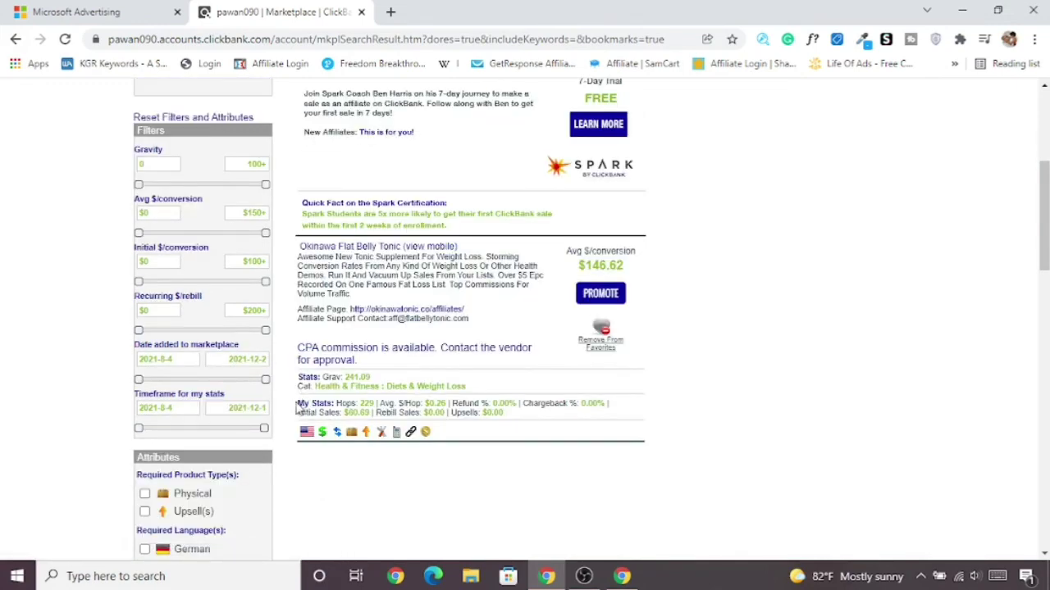
triple_click(300, 405)
left_click(283, 416)
left_click_drag(295, 420, 310, 420)
left_click(355, 497)
left_click_drag(364, 423, 346, 422)
Return to Microsoft Advertising's overview and read then close the delayed reporting notification.
left_click(86, 10)
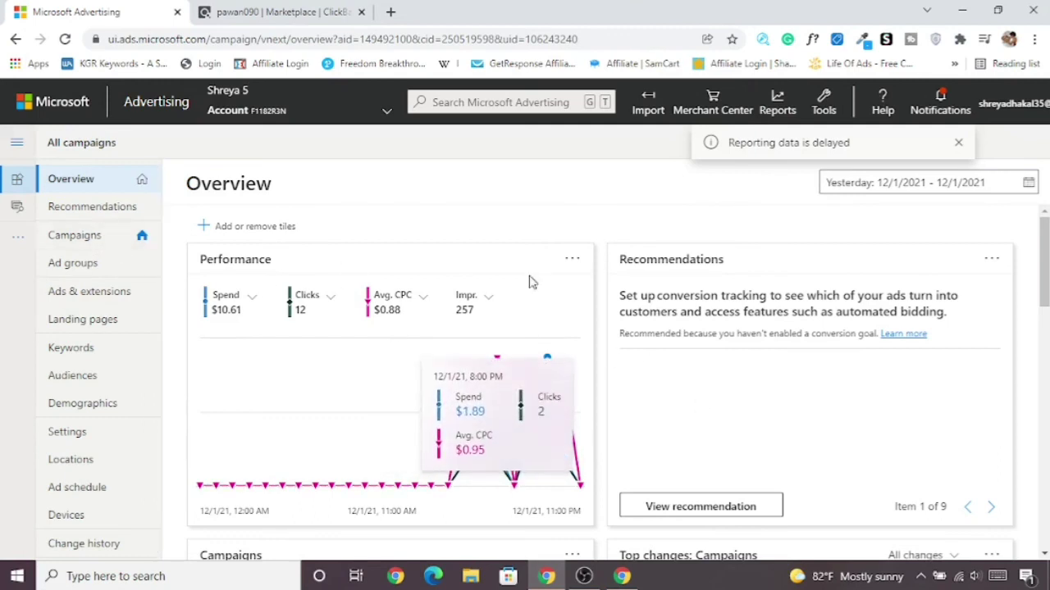
left_click(961, 143)
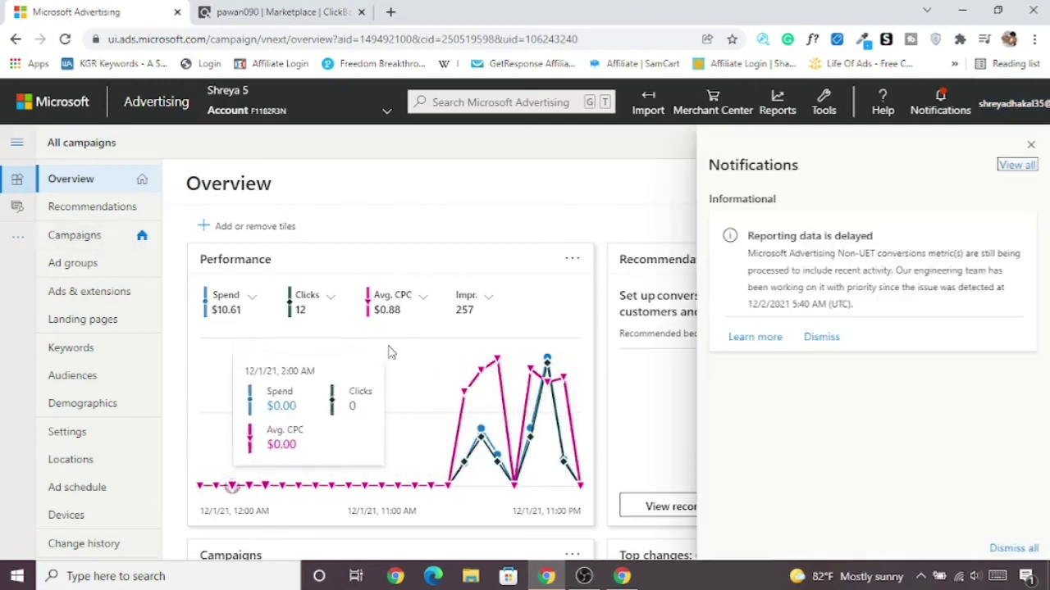
left_click(1031, 144)
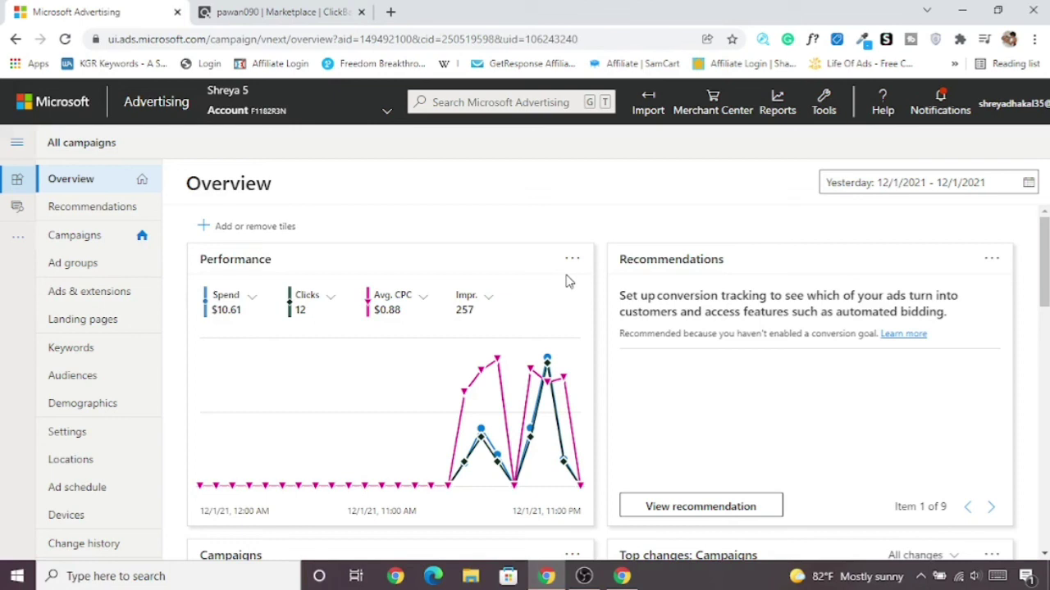
Tick the enabled Okinawa campaign, open and dismiss the Edit menu, then return to ClickBank.
left_click(102, 239)
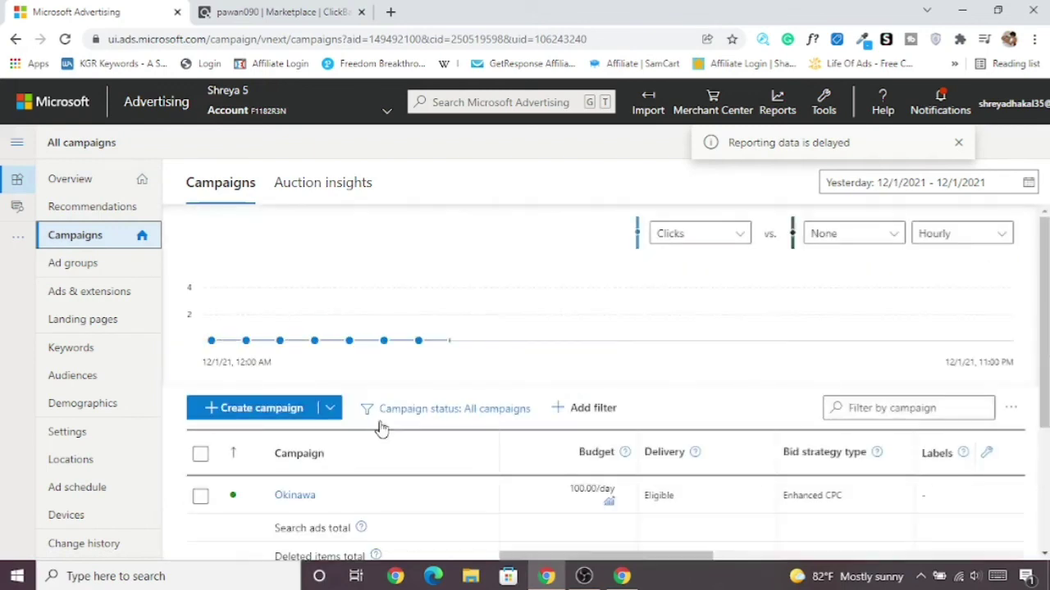
left_click(242, 497)
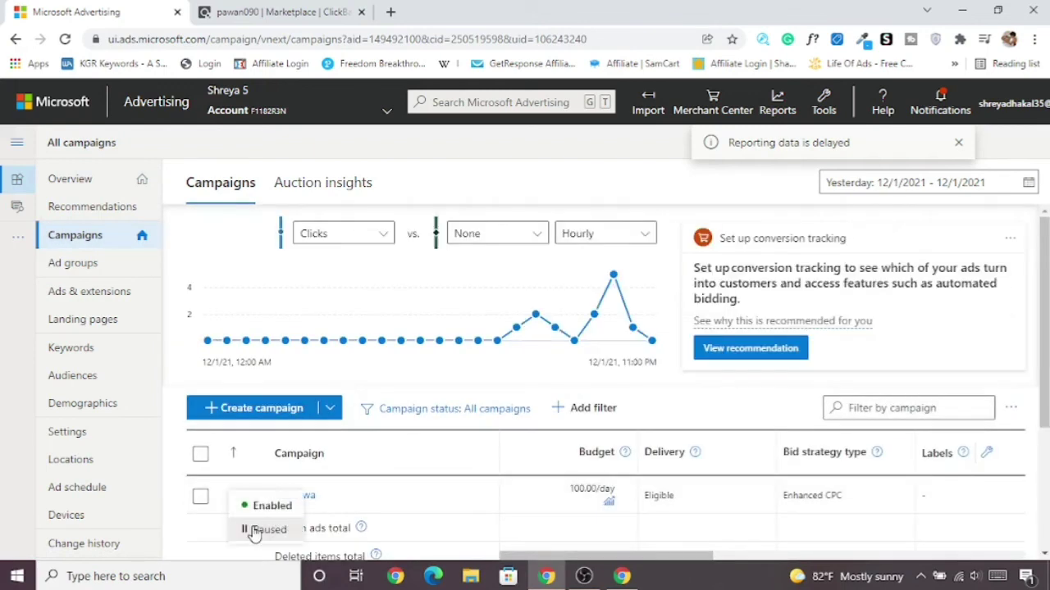
left_click(200, 498)
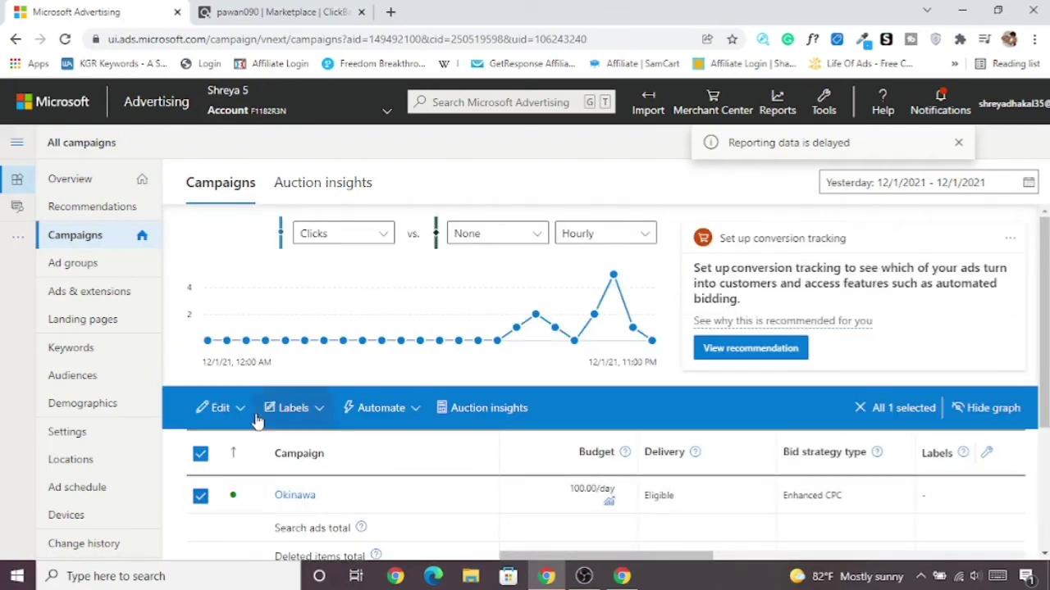
left_click(218, 410)
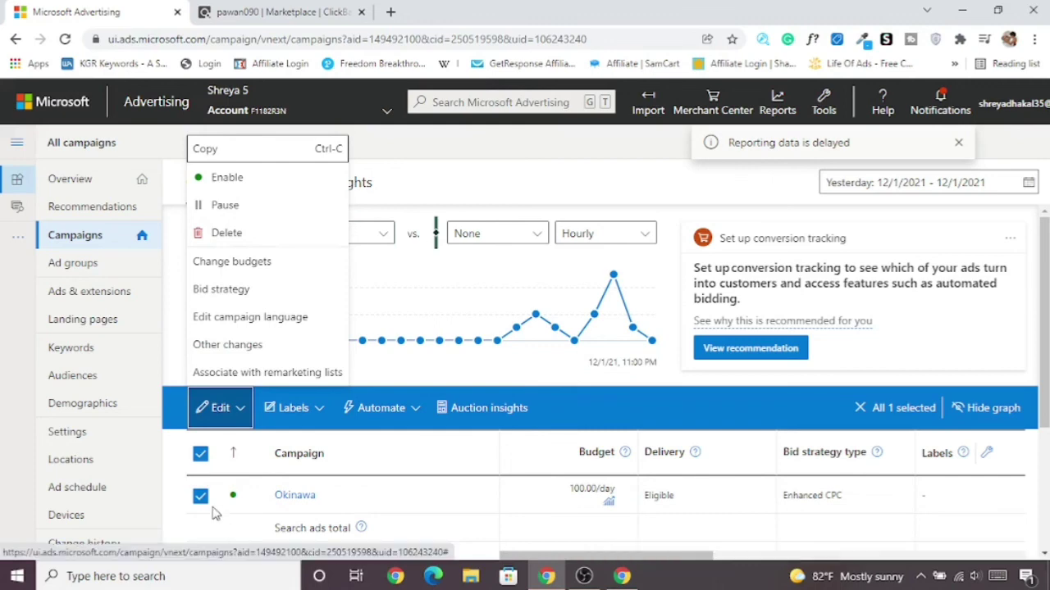
left_click(200, 453)
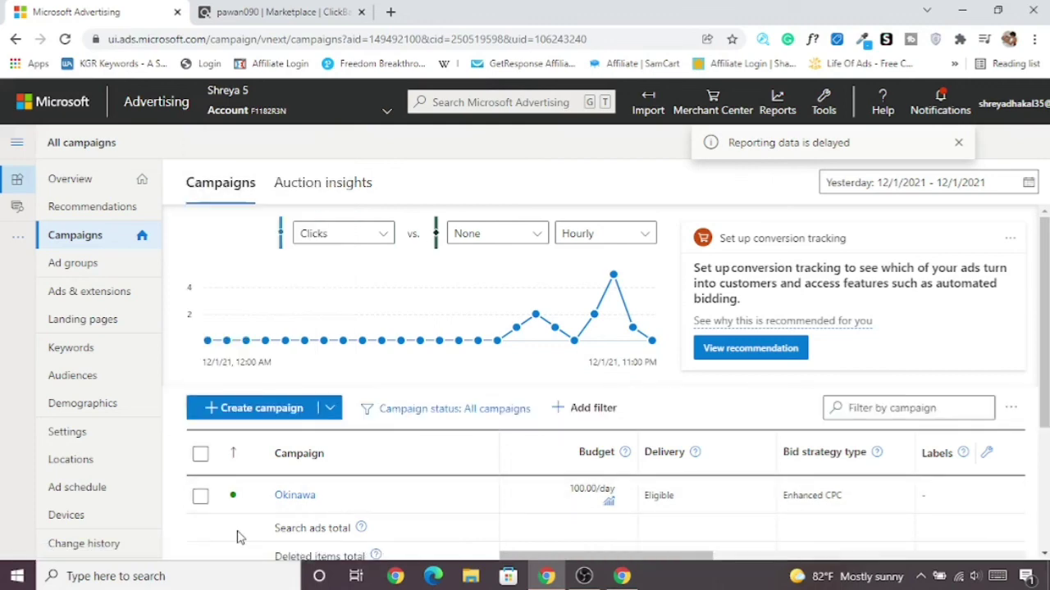
left_click(227, 7)
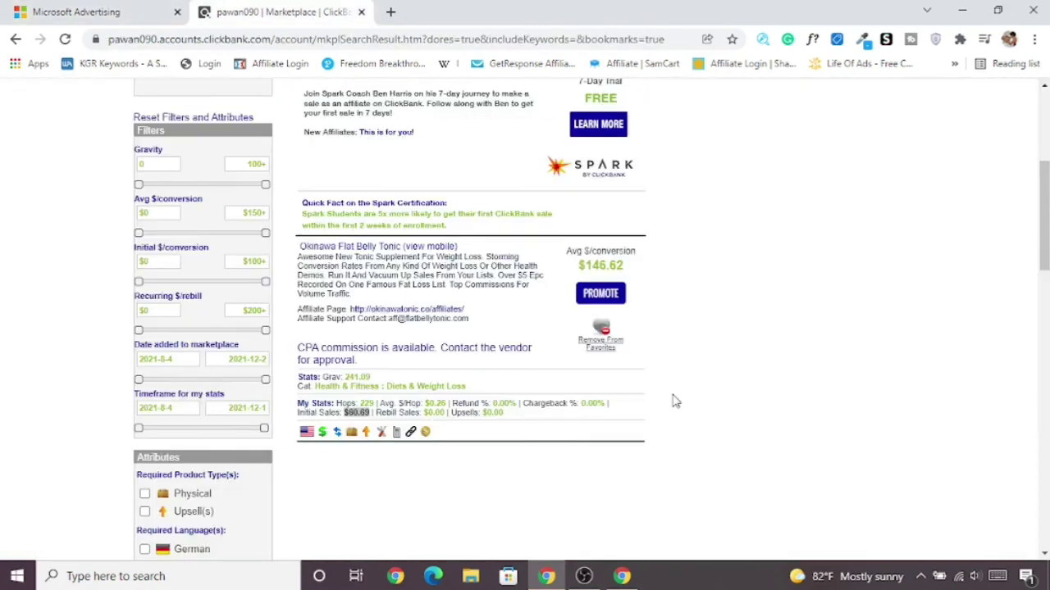
Switch from the ClickBank tab back to the Microsoft Advertising campaigns page.
left_click(86, 8)
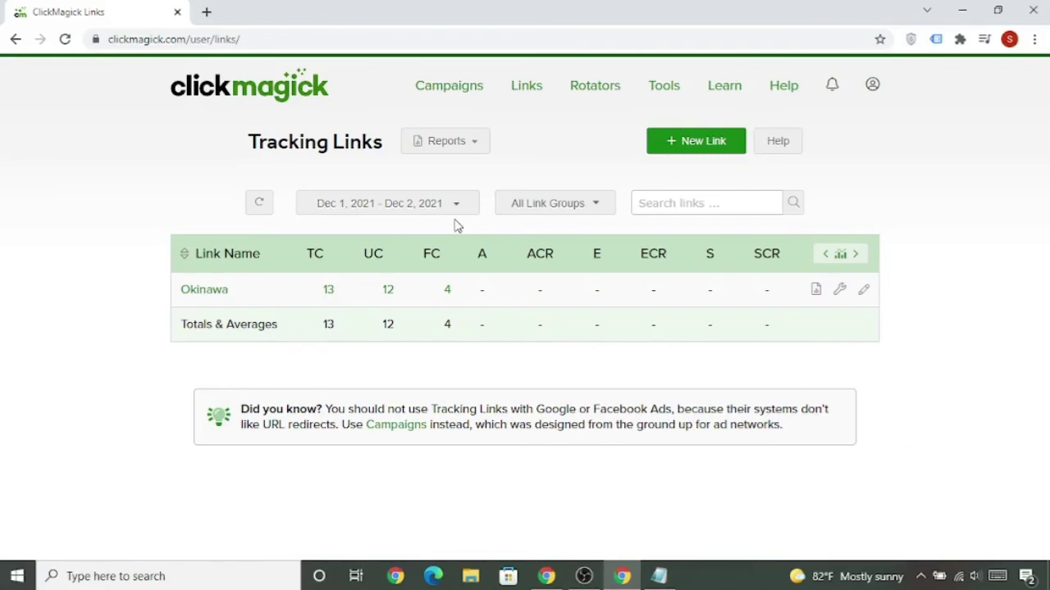
Open Okinawa's unique clicks log, copy the search-query word 'foods', and bring up the Negative Keyword note.
left_click(388, 294)
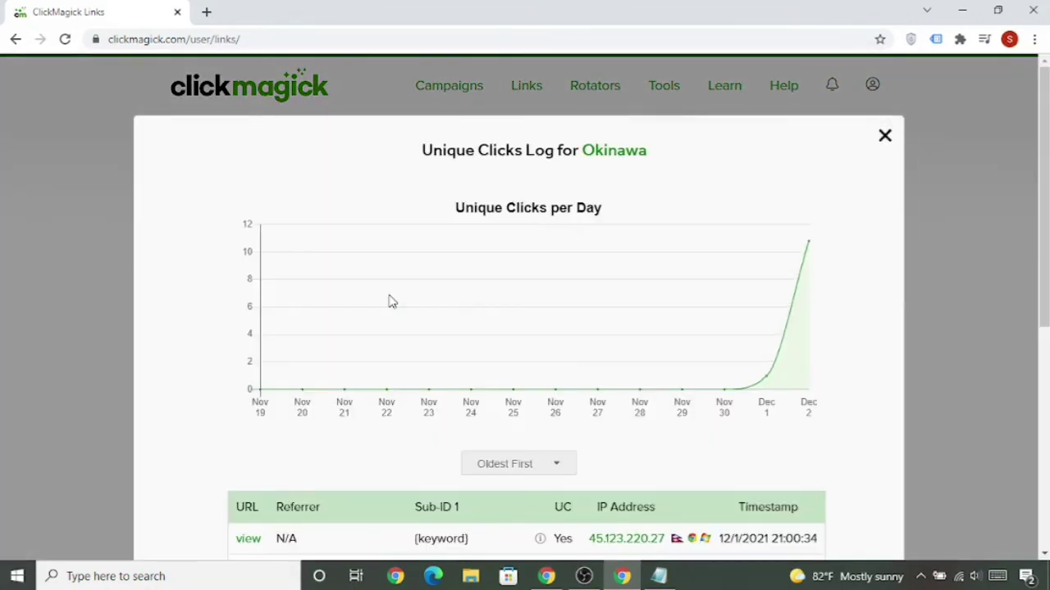
scroll(553, 321, "down", 3)
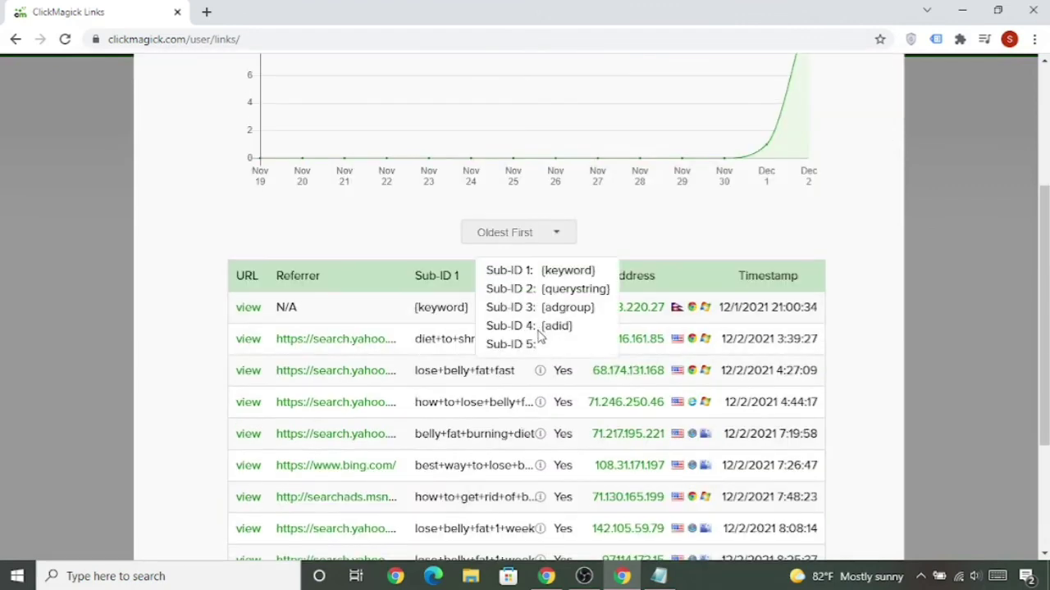
mouse_move(538, 339)
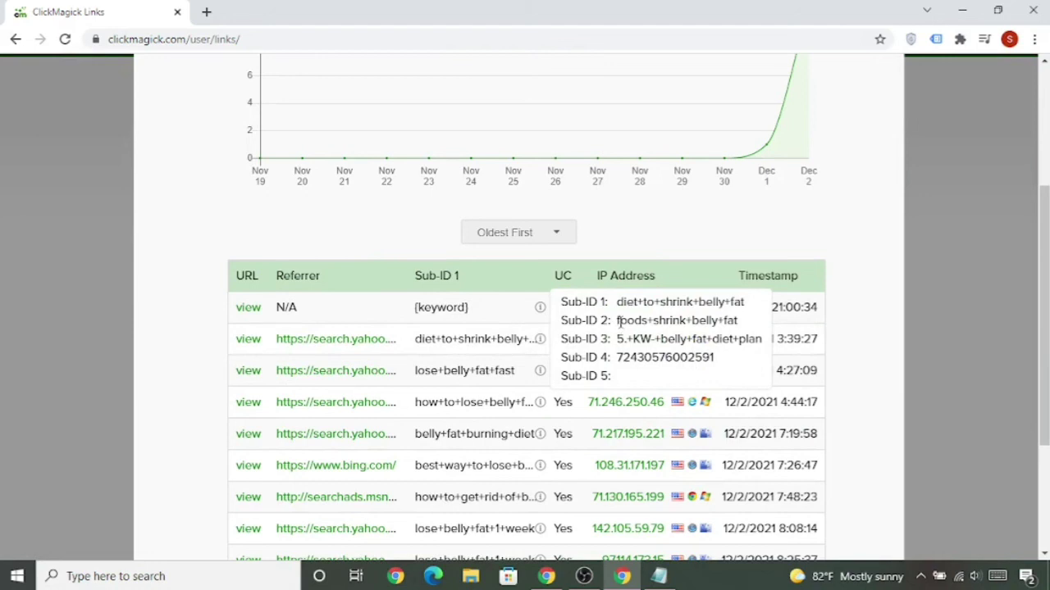
left_click_drag(618, 321, 648, 336)
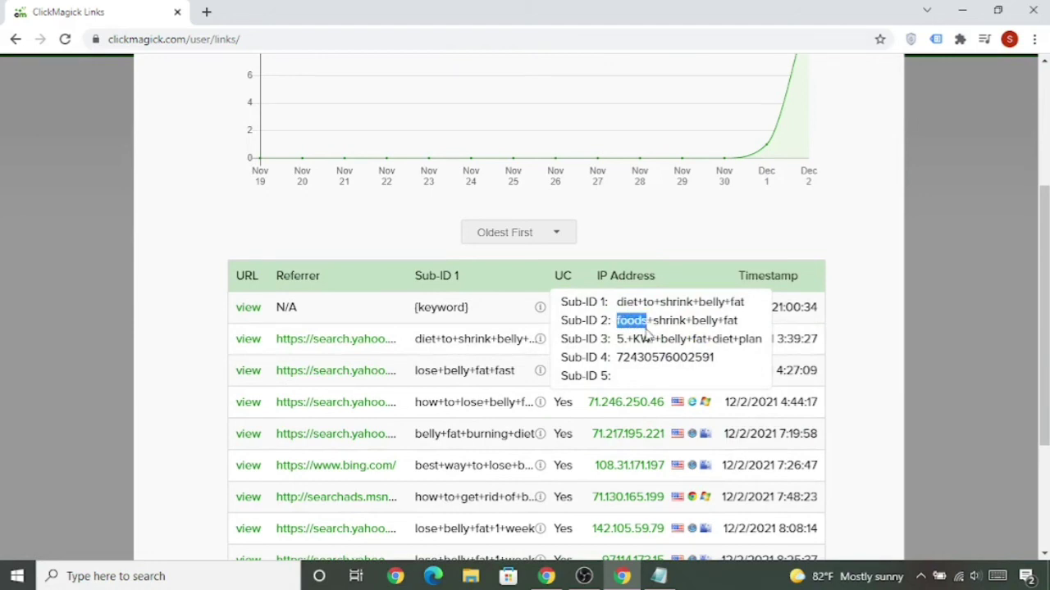
right_click(648, 334)
left_click(680, 340)
left_click(659, 576)
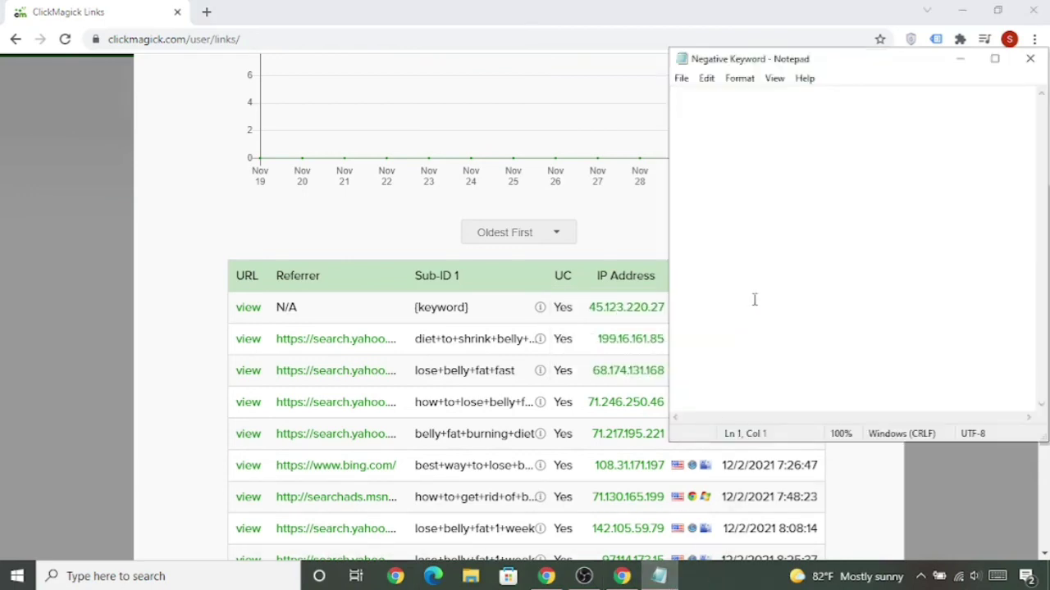
Paste 'foods' into the note, then check other clicks' Sub-ID search queries in the Okinawa log.
key("ctrl+v")
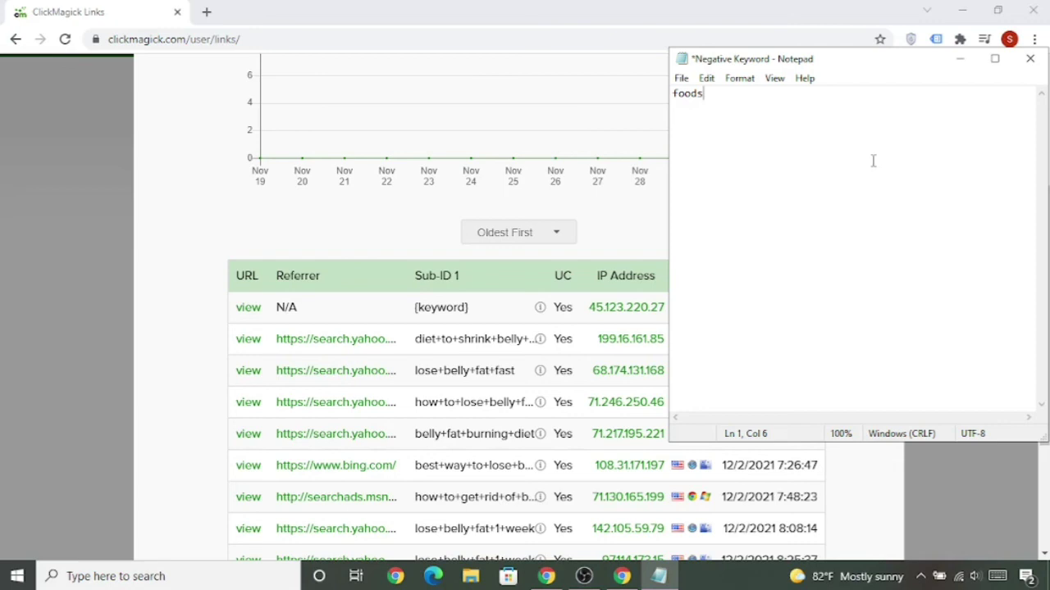
left_click(644, 11)
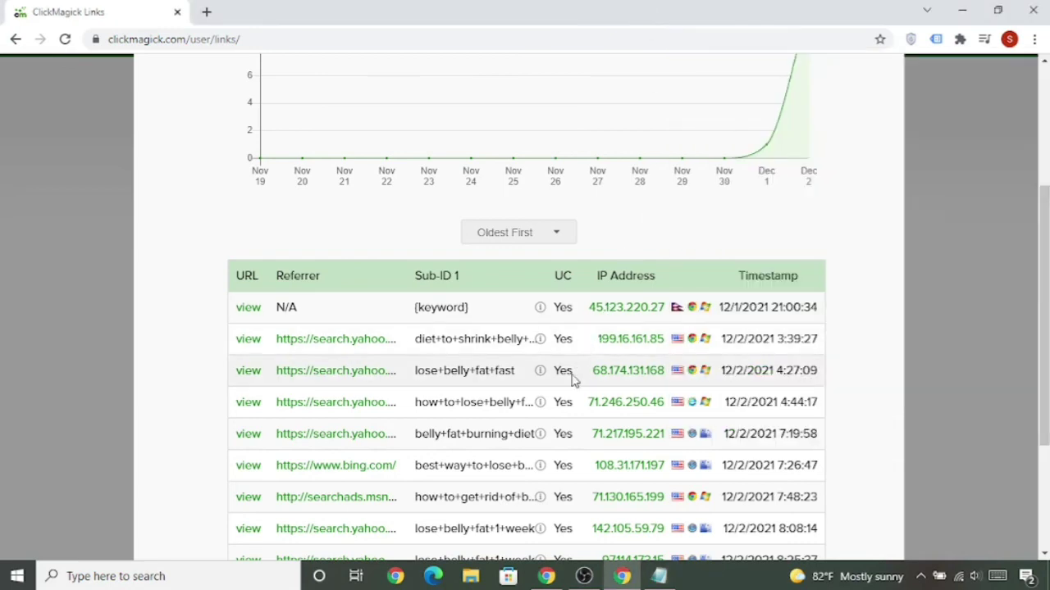
mouse_move(539, 370)
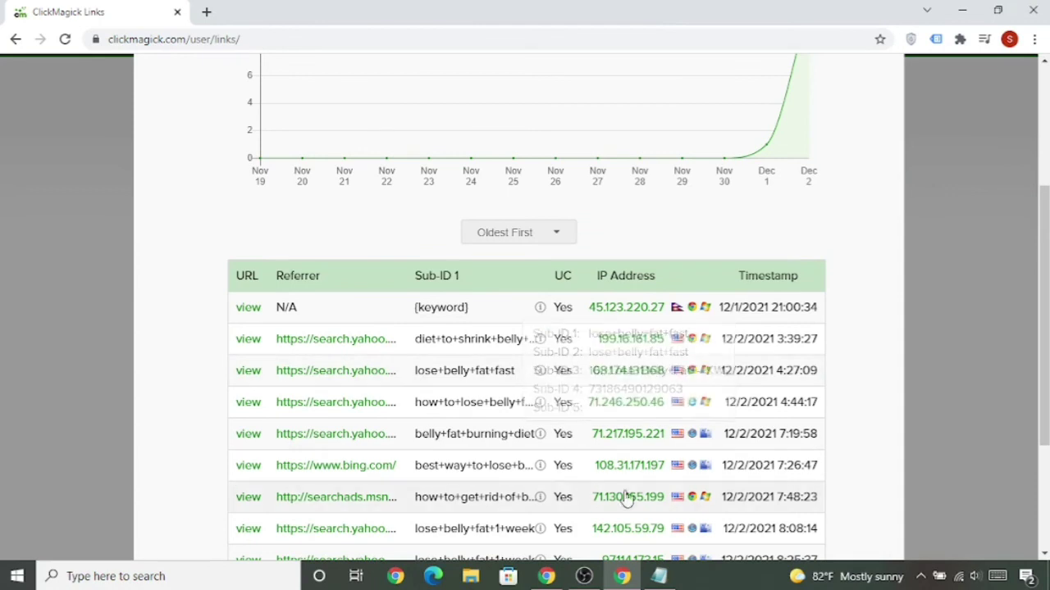
mouse_move(537, 411)
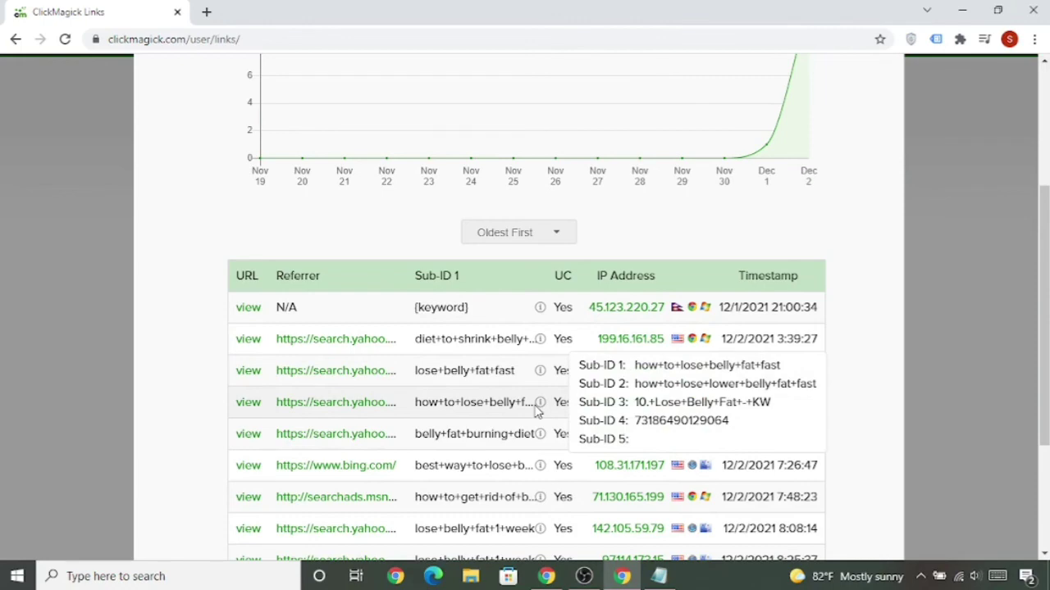
scroll(537, 411, "down", 3)
mouse_move(540, 287)
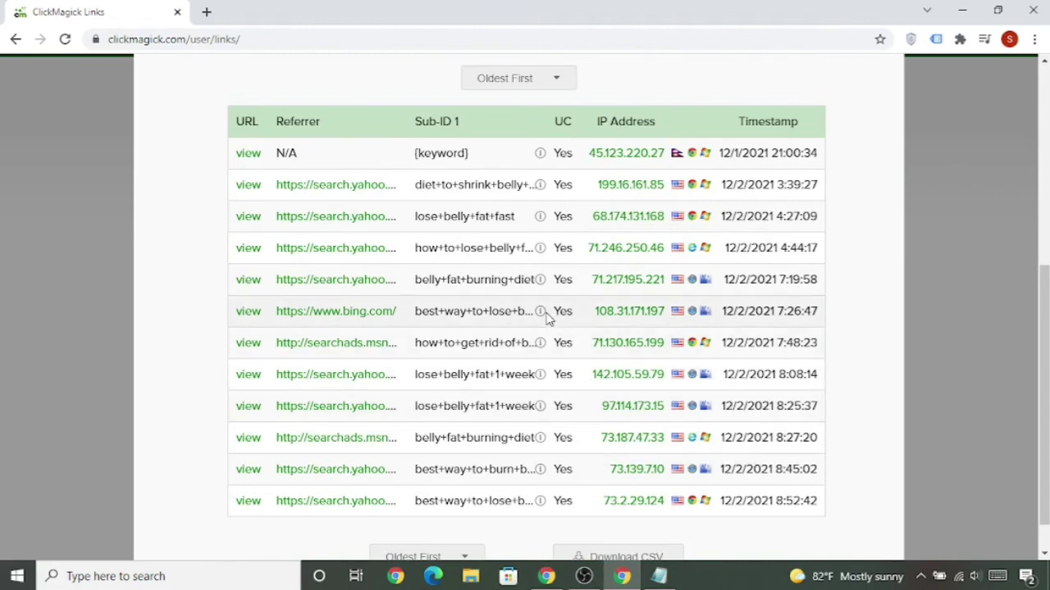
mouse_move(543, 315)
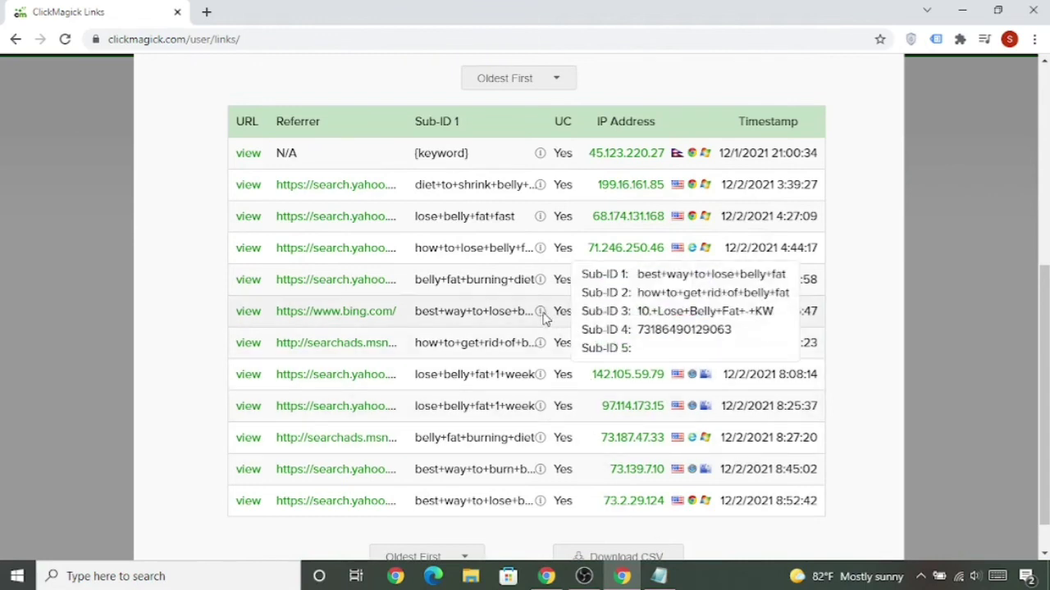
mouse_move(539, 346)
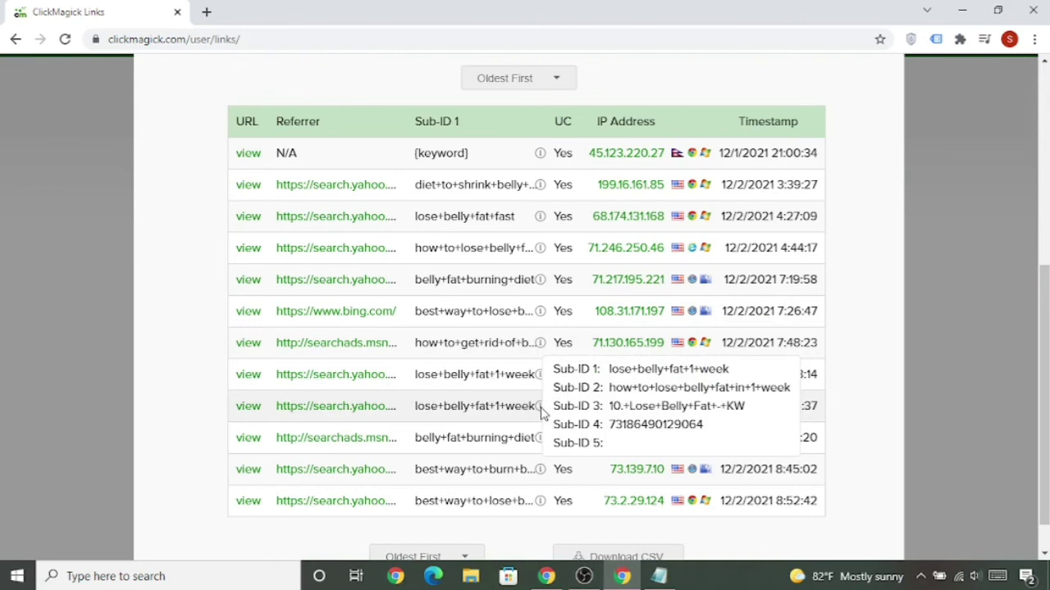
mouse_move(540, 443)
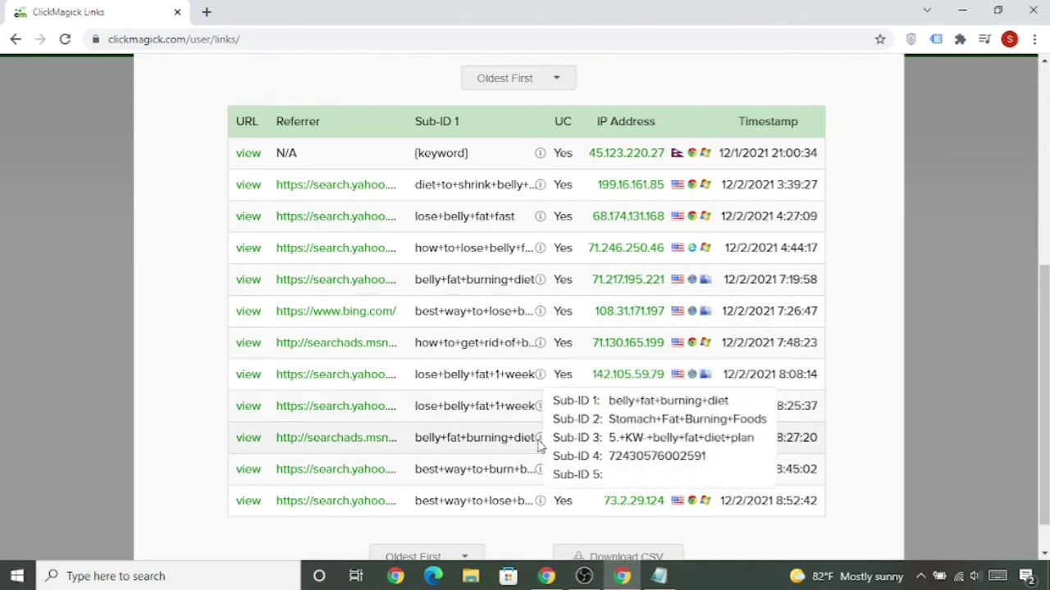
mouse_move(541, 474)
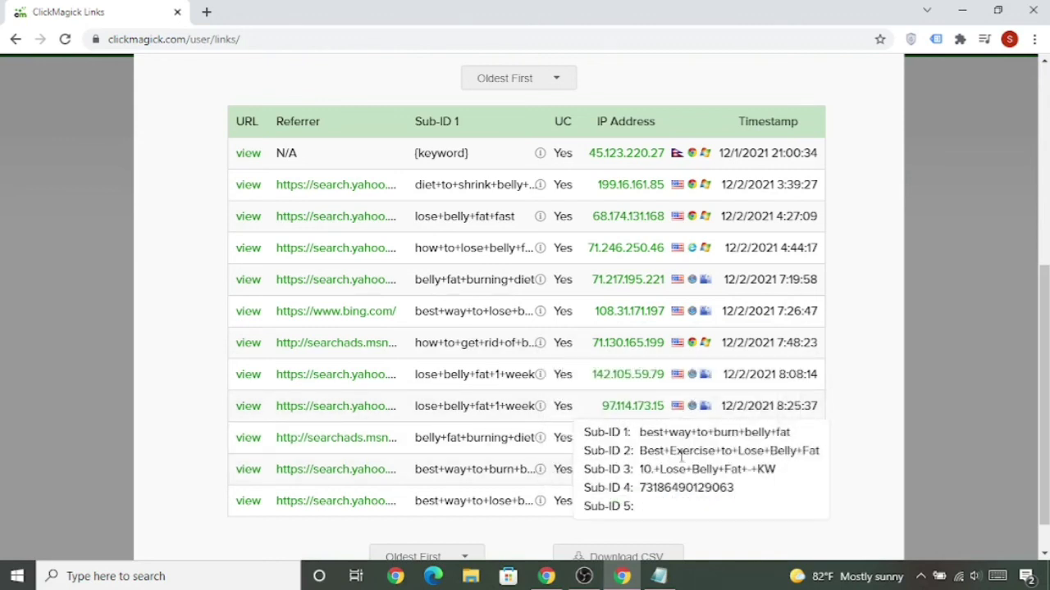
Copy 'Exercise' from a search query and add it as lowercase 'exercise' on line 2.
left_click_drag(715, 454, 671, 456)
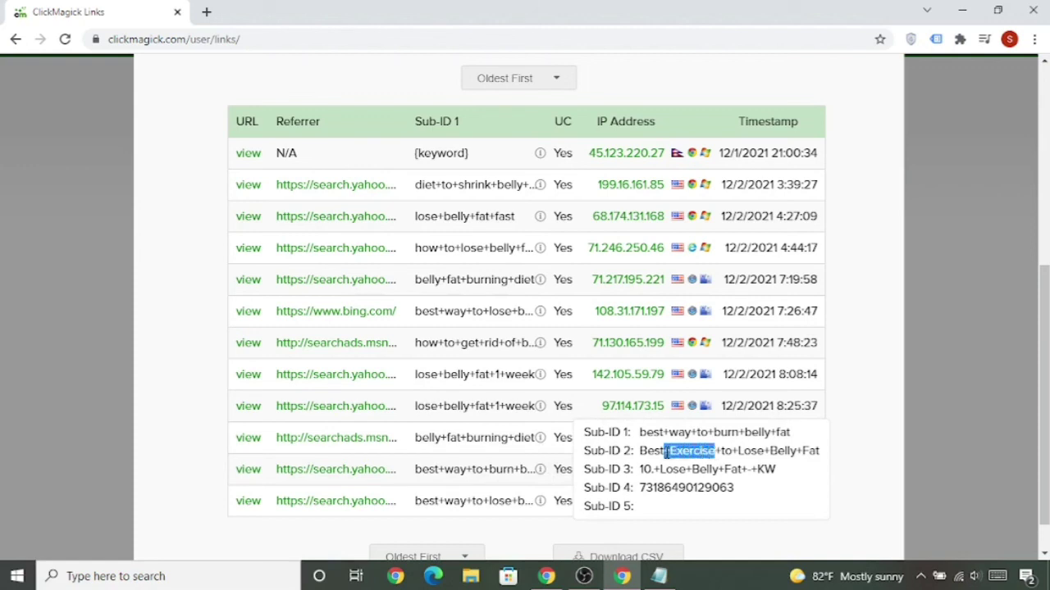
right_click(687, 453)
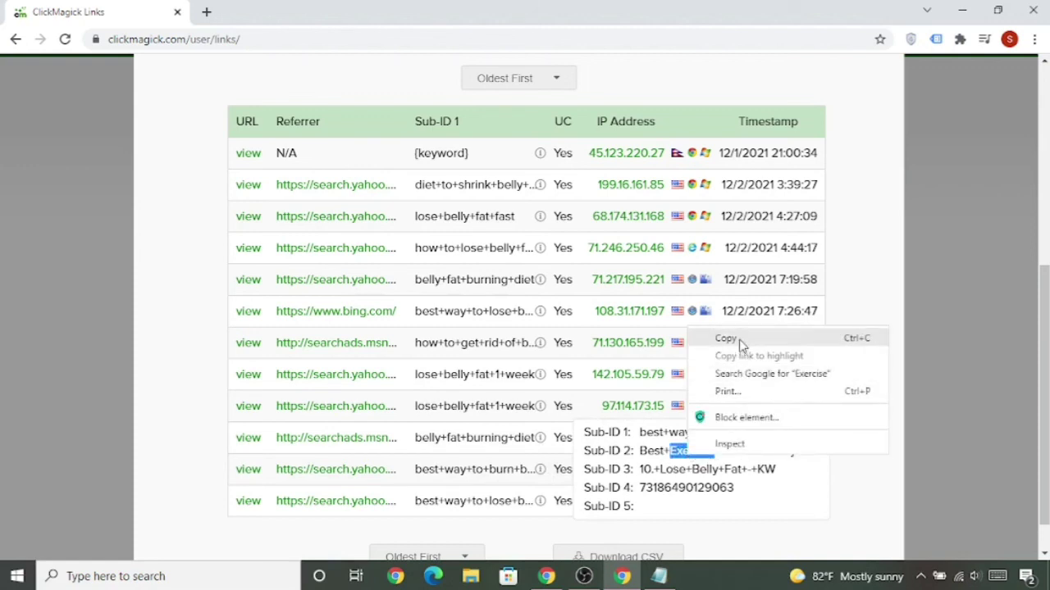
left_click(742, 338)
left_click(659, 577)
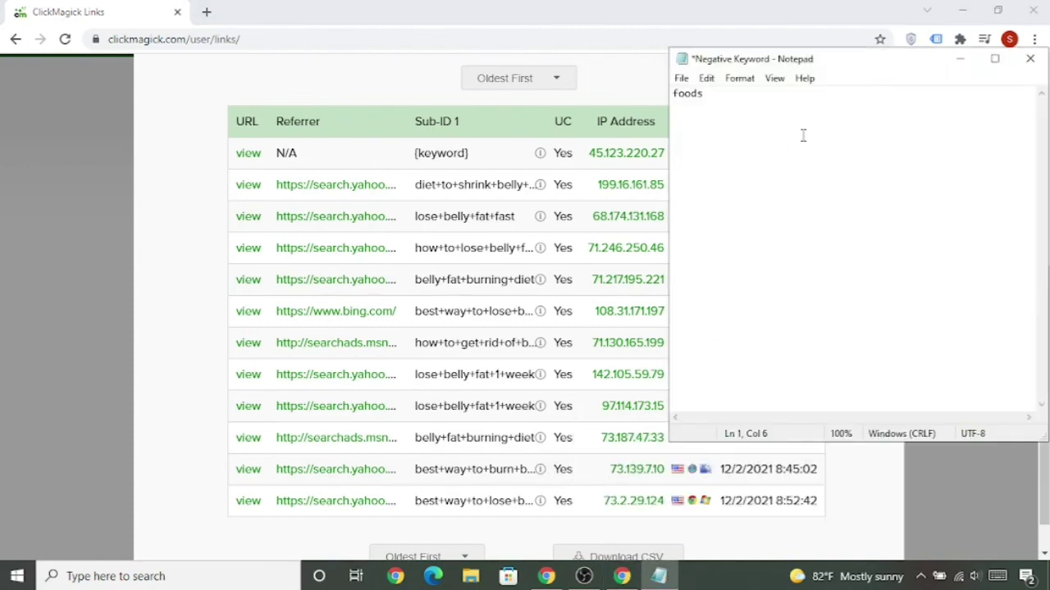
key("ctrl+v")
left_click(675, 107)
key("BackSpace")
Copy the word 'Foods' from a search query in the Okinawa clicks log.
type("e")
left_click(627, 7)
mouse_move(544, 509)
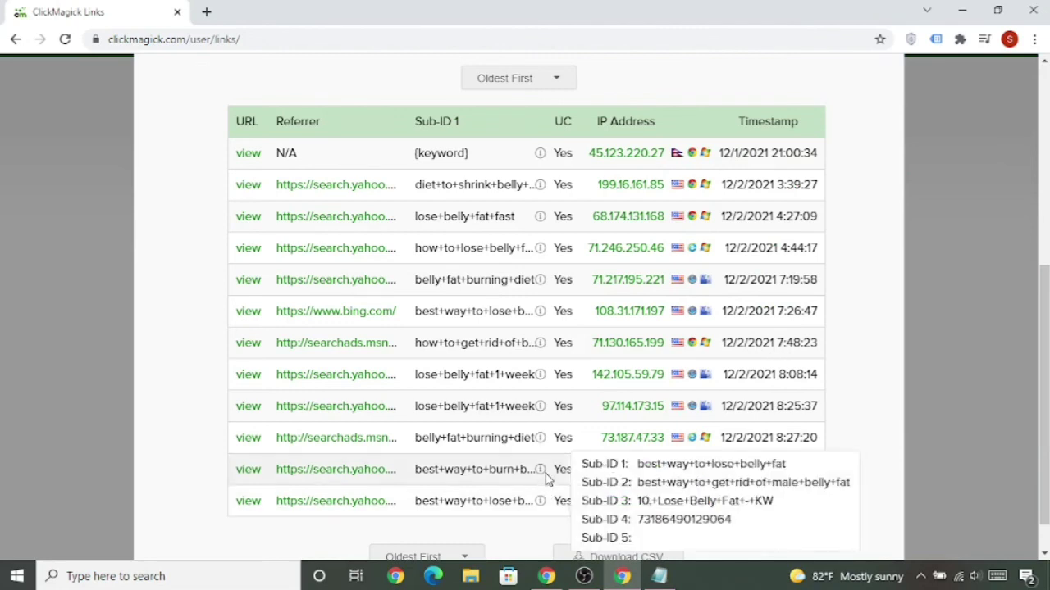
mouse_move(548, 473)
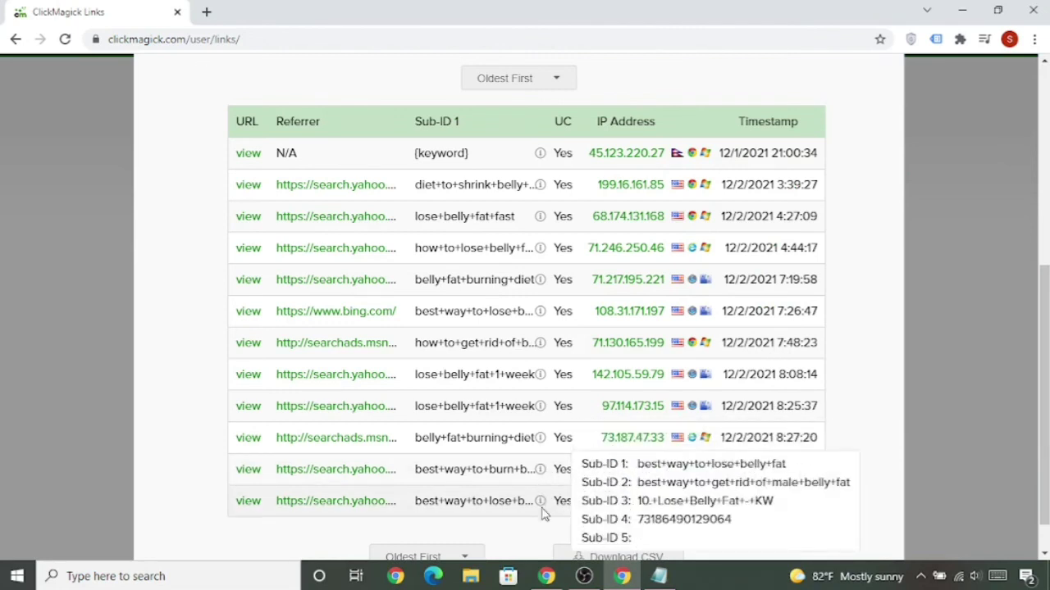
mouse_move(545, 443)
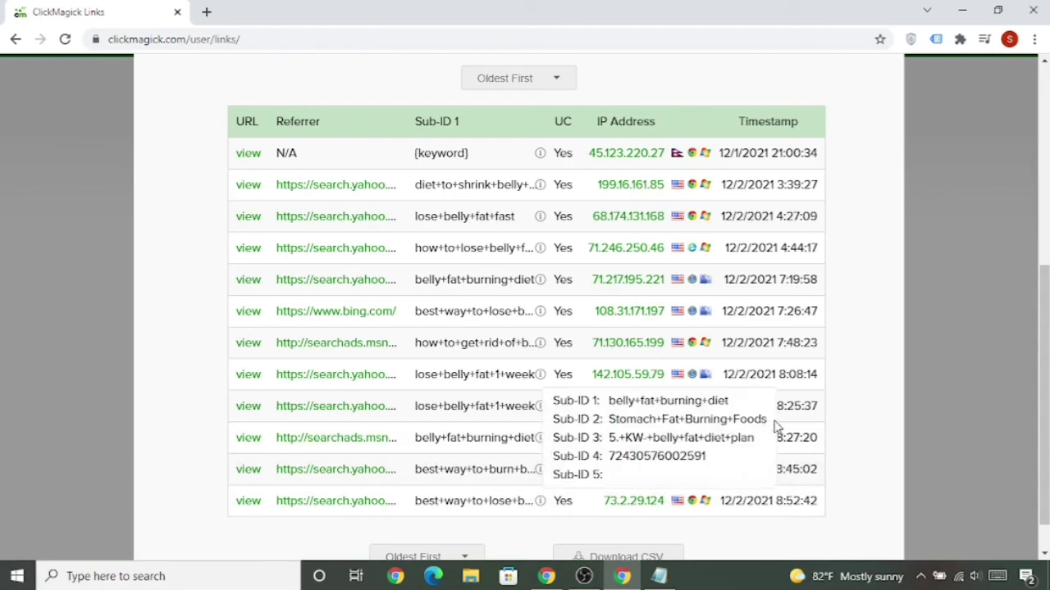
left_click_drag(769, 429, 738, 427)
right_click(735, 429)
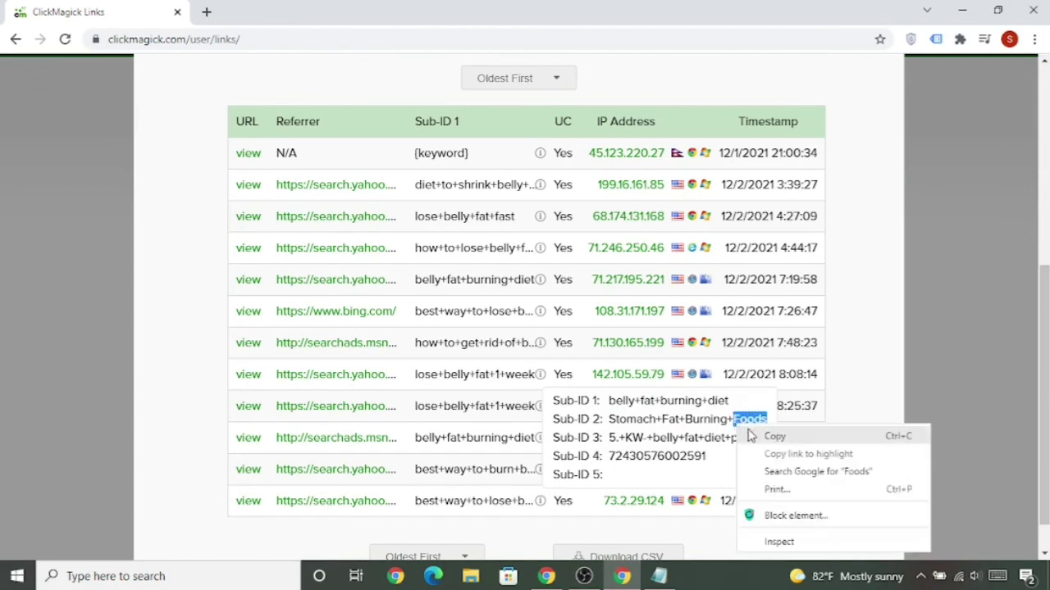
left_click(751, 435)
Add 'food' as a new first line above 'foods' in the Negative Keyword note.
left_click(665, 581)
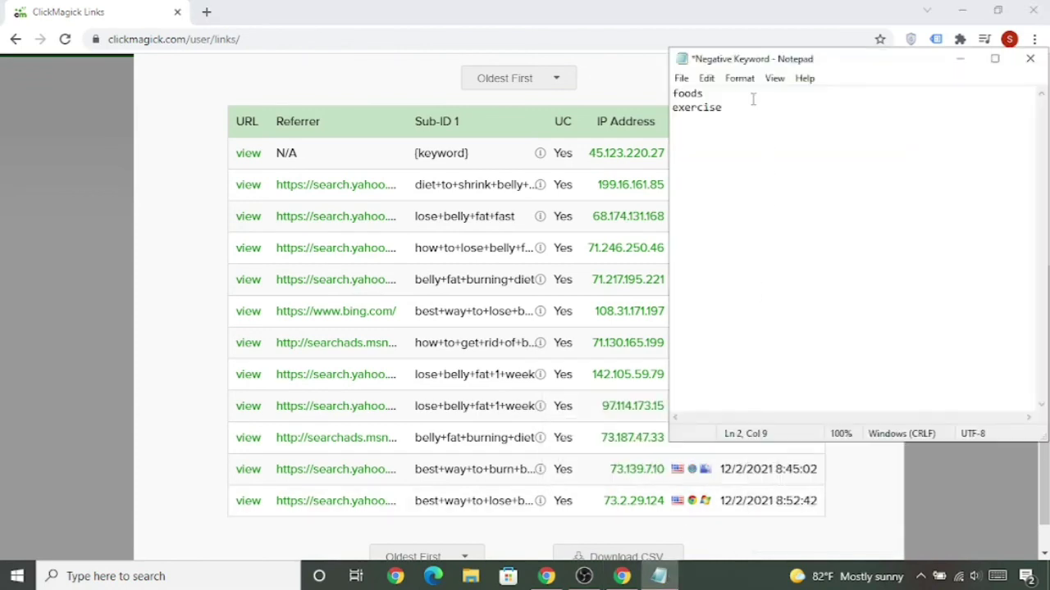
left_click(735, 93)
left_click_drag(698, 93, 666, 95)
left_click(672, 94)
key("Return")
key("Up")
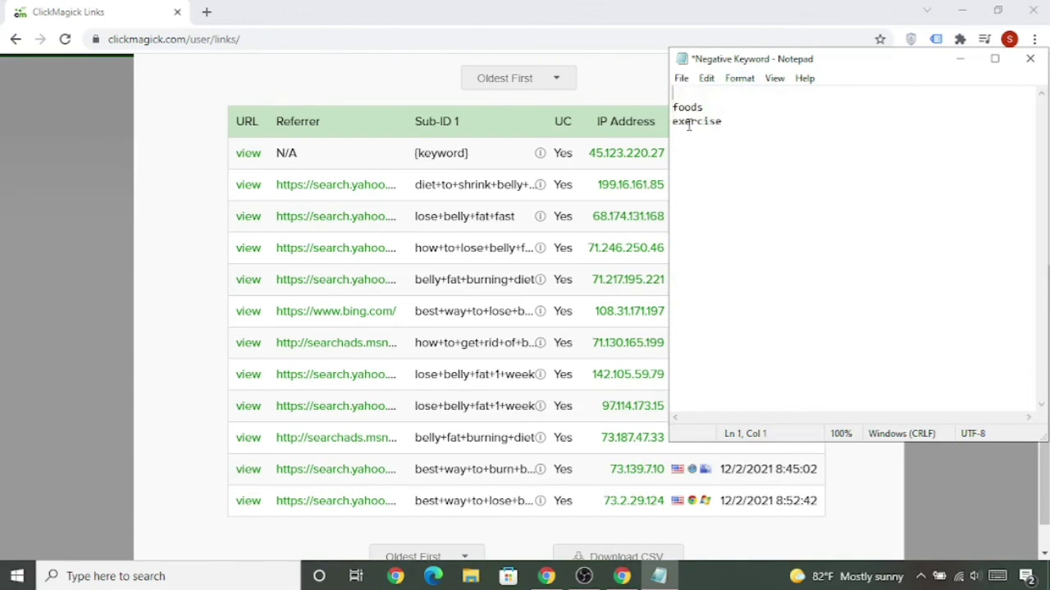
key("ctrl+v")
Duplicate 'exercise' onto a new line below it as 'exercises'.
left_click_drag(721, 125, 645, 129)
key("ctrl+c")
left_click(754, 124)
key("Return")
key("ctrl+v")
type("s")
Put a quote mark before 'food' in the note and open a new Chrome tab.
left_click(701, 97)
left_click(674, 96)
type("\"")
left_click(206, 11)
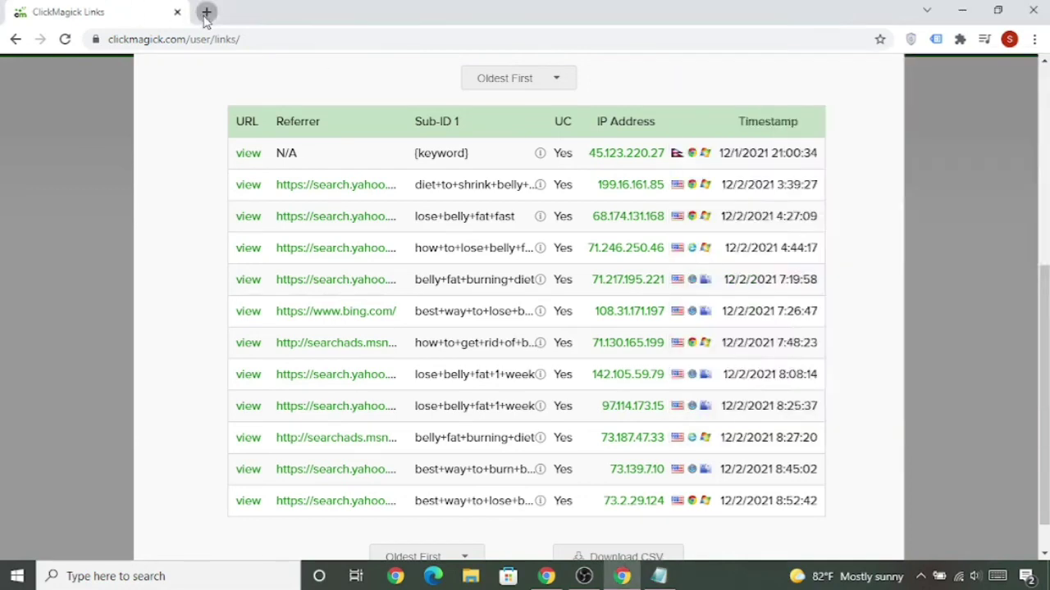
Load the Keyword Match Type Tool site, strip the quotes from 'food' and select all four note keywords.
type("keyword")
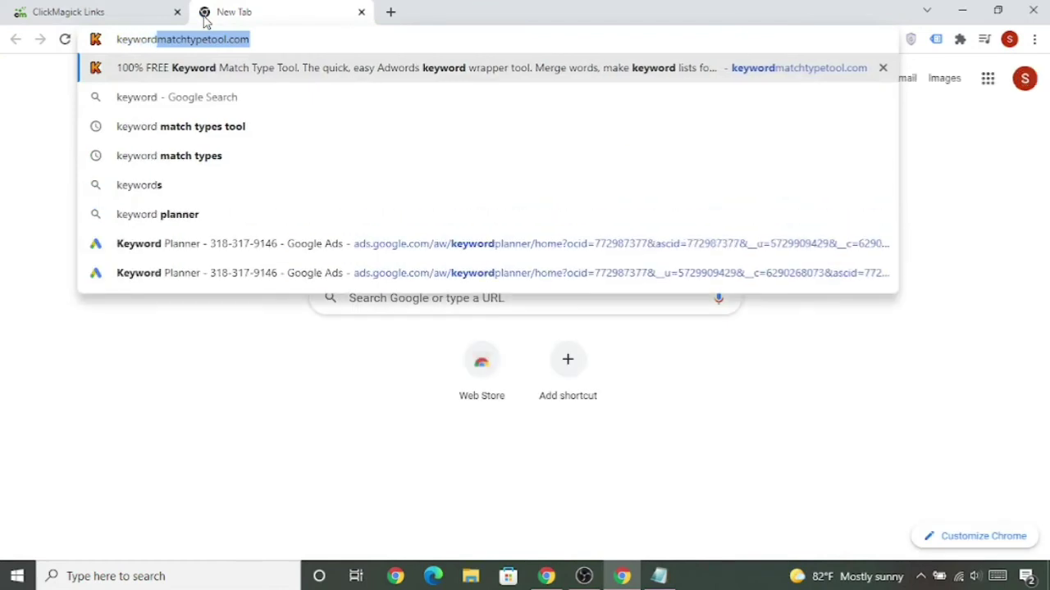
key("Return")
left_click(661, 575)
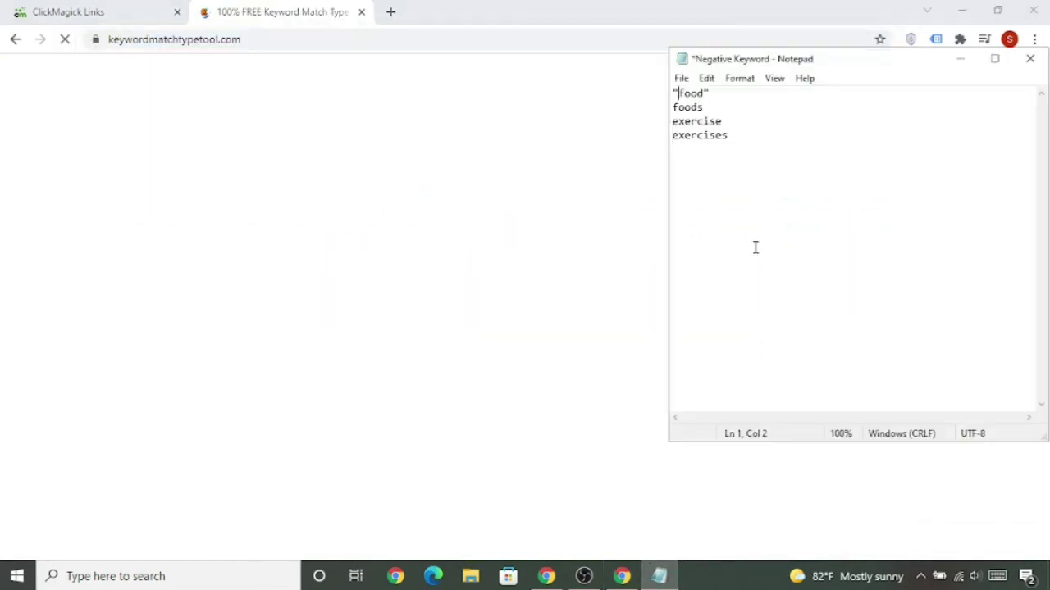
left_click(714, 93)
key("BackSpace")
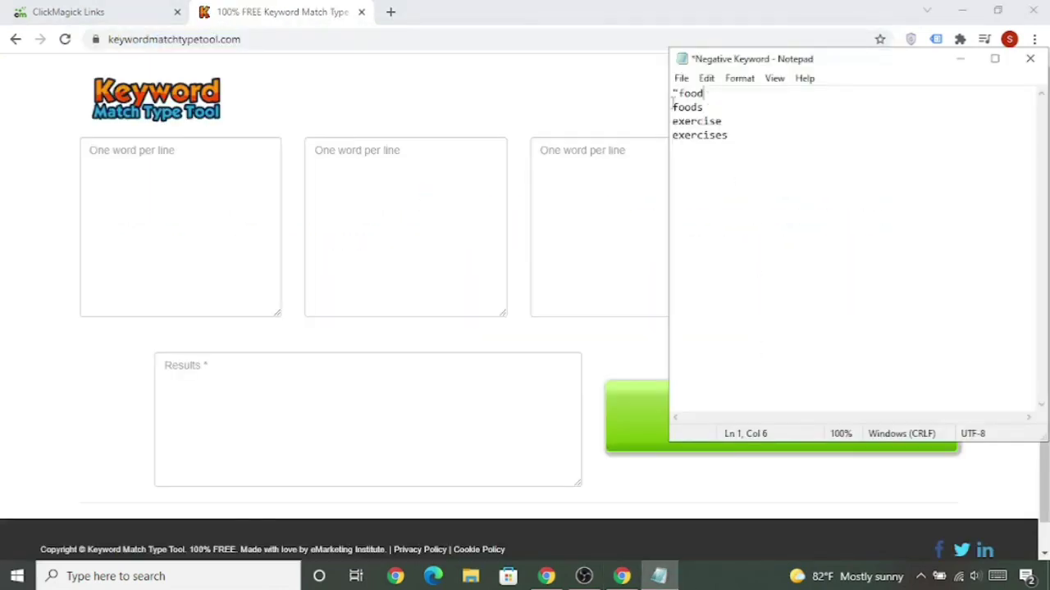
left_click(680, 95)
key("BackSpace")
left_click(759, 107)
left_click(753, 141)
key("ctrl+a")
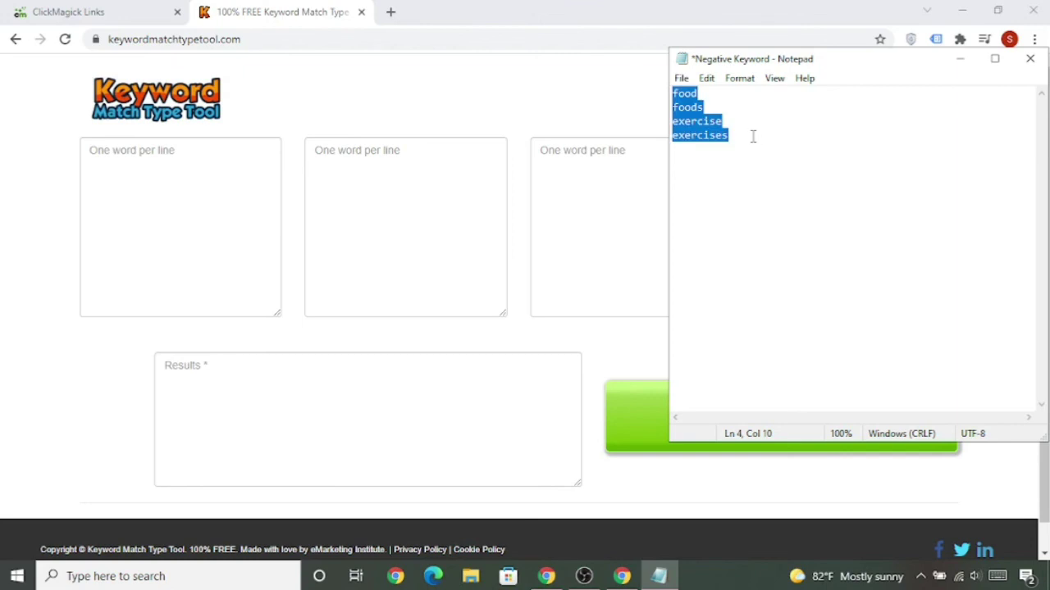
Paste food, foods, exercise and exercises into the tool, generate a phrase-match list, and copy the results.
left_click(284, 230)
left_click(227, 196)
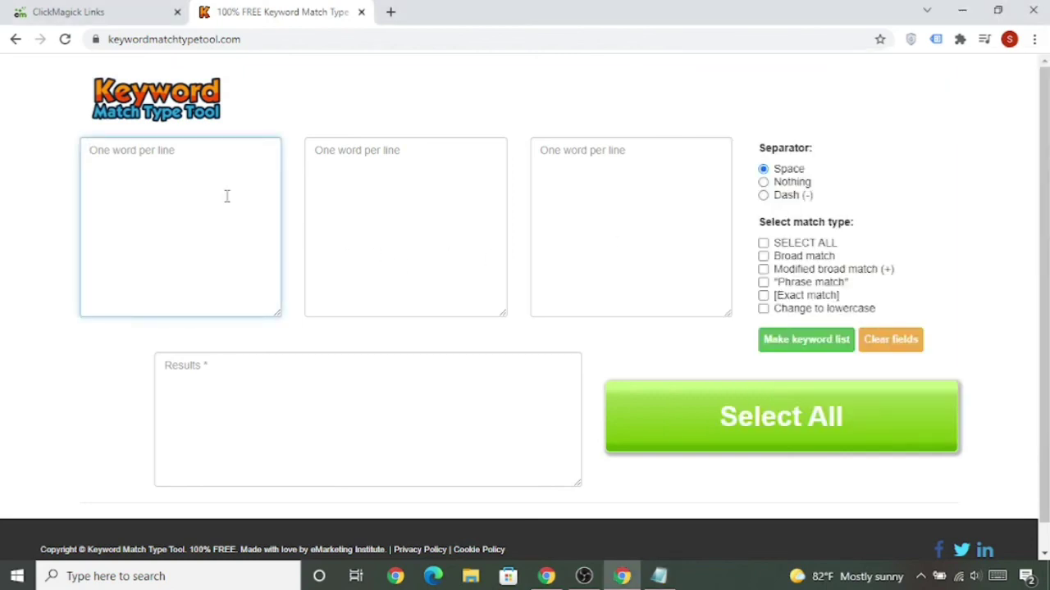
key("ctrl+v")
left_click(764, 282)
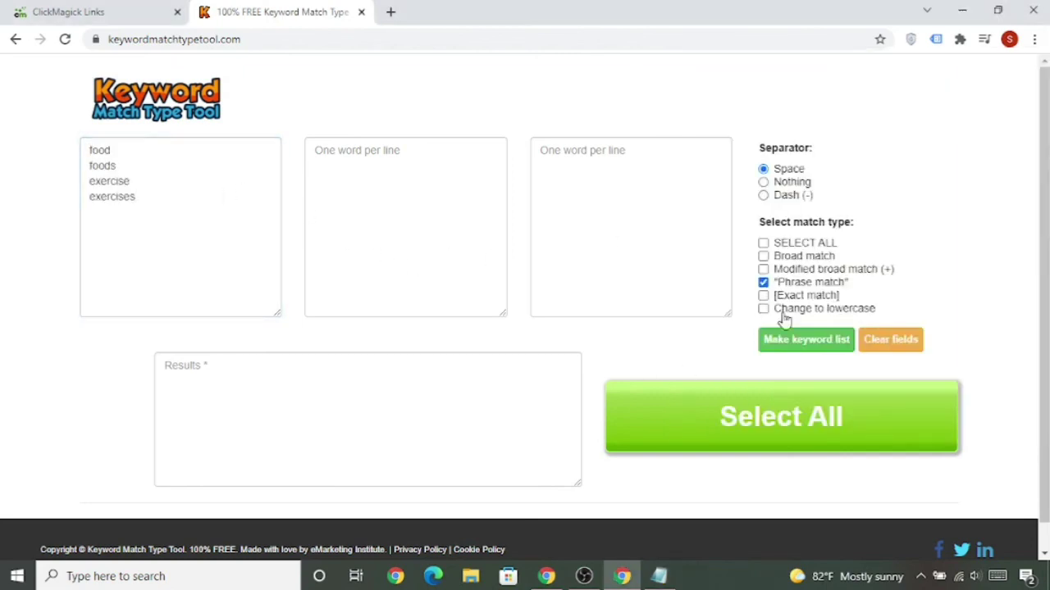
left_click(806, 340)
left_click(297, 395)
key("ctrl+a")
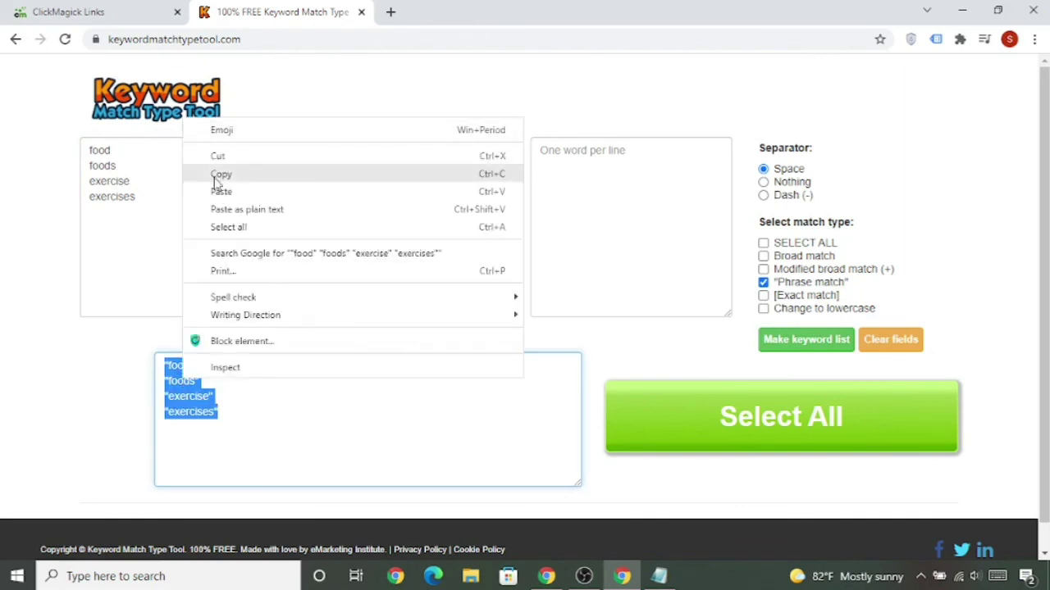
left_click(218, 173)
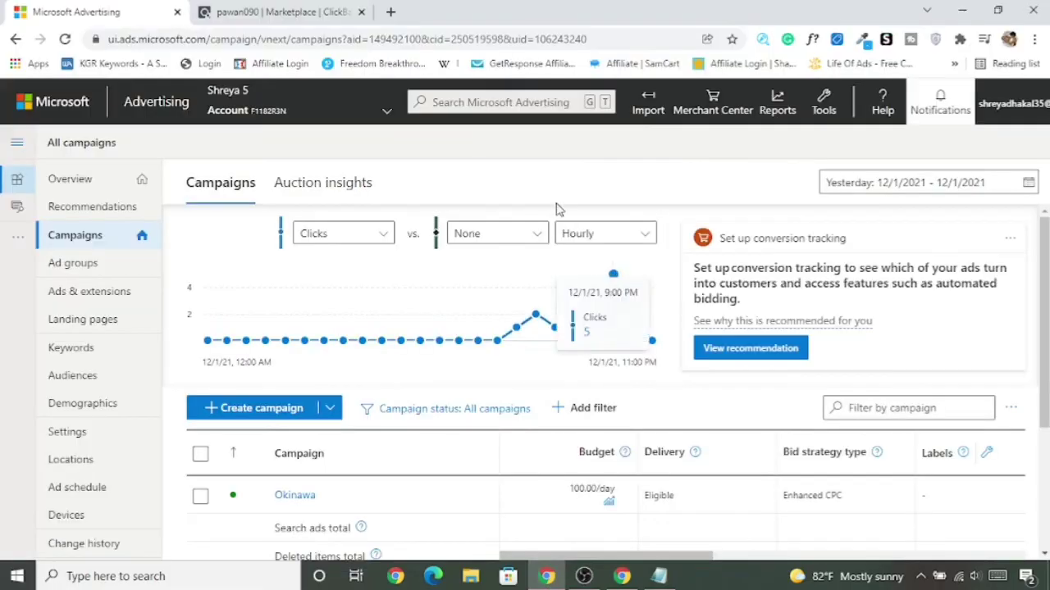
Open the Okinawa campaign, dismiss the reporting-delay notification, and go to its Negative keywords tab.
left_click(312, 493)
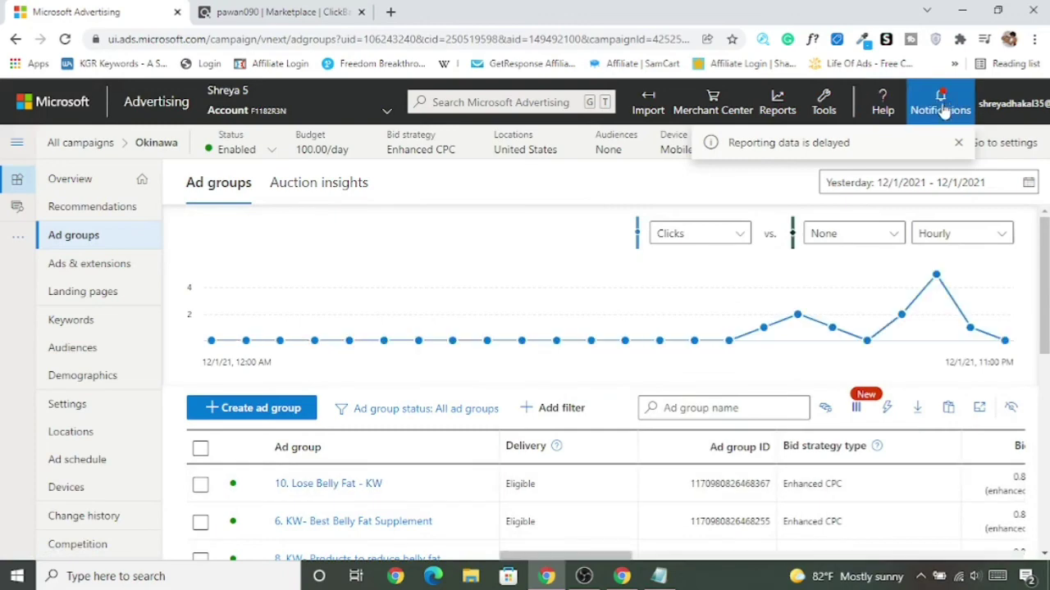
left_click(943, 107)
left_click(821, 337)
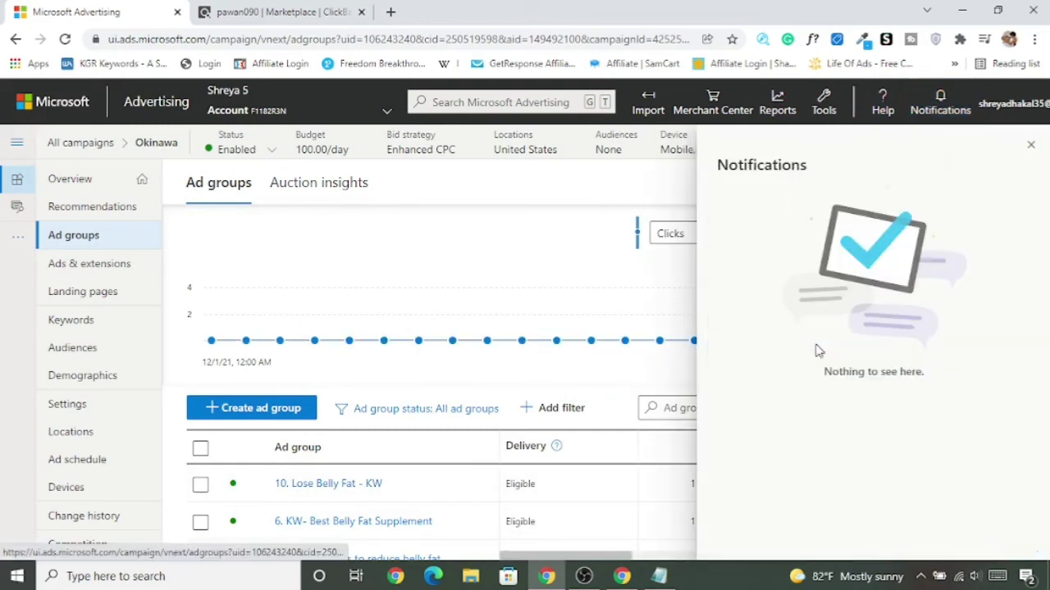
left_click(940, 105)
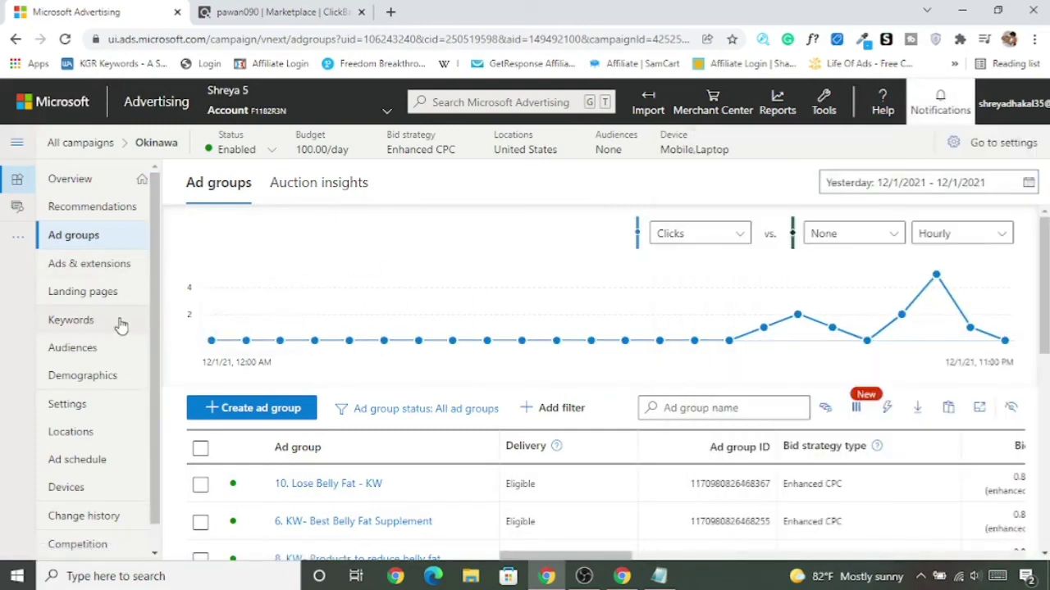
left_click(79, 327)
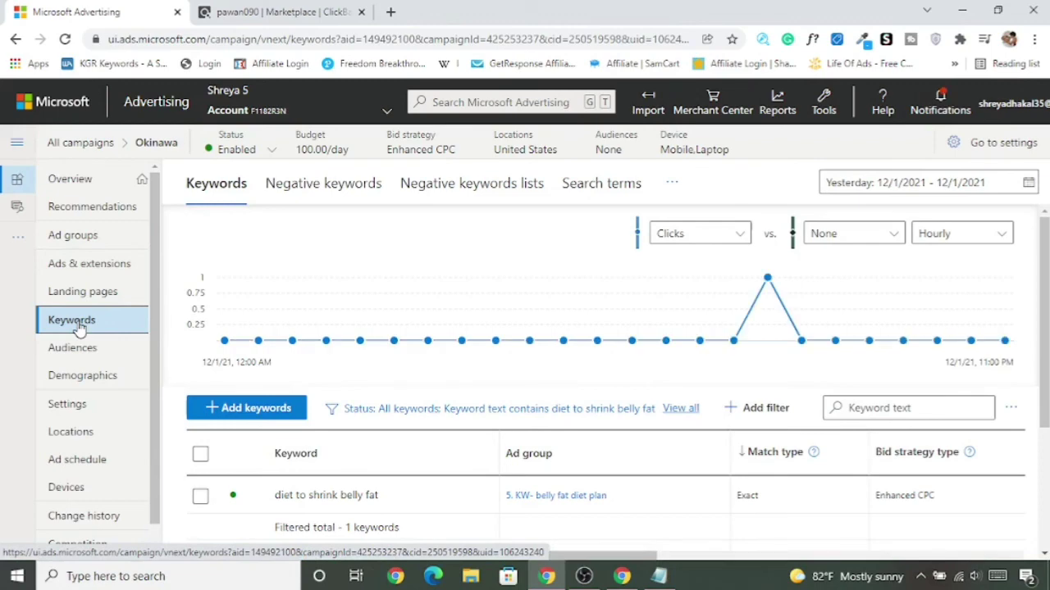
left_click(325, 185)
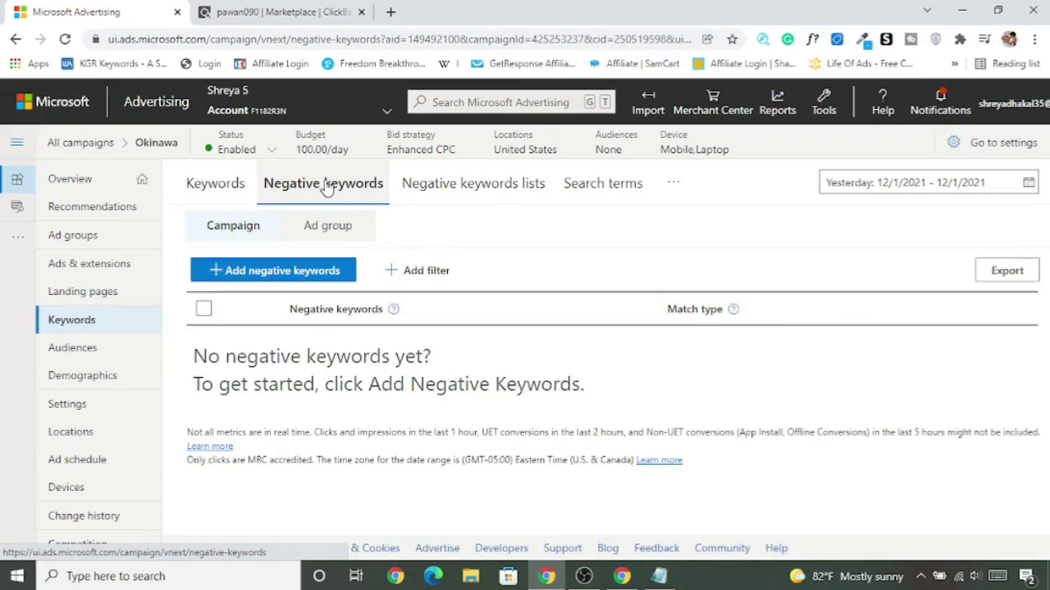
Paste "food", "foods", "exercise" and "exercises" into a new campaign-level negative keyword entry.
left_click(232, 227)
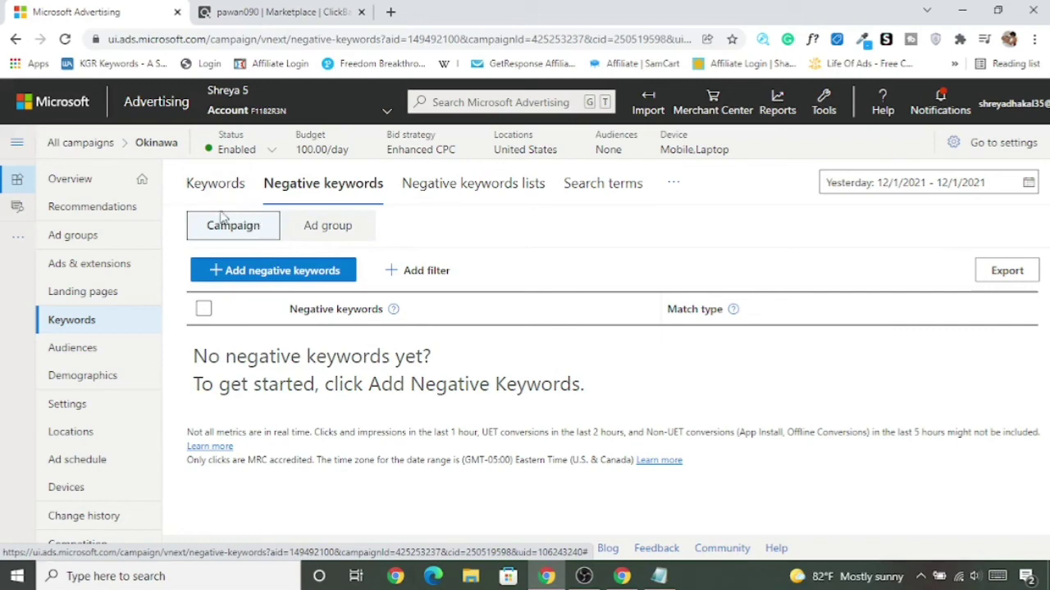
left_click(262, 276)
scroll(276, 353, "down", 1)
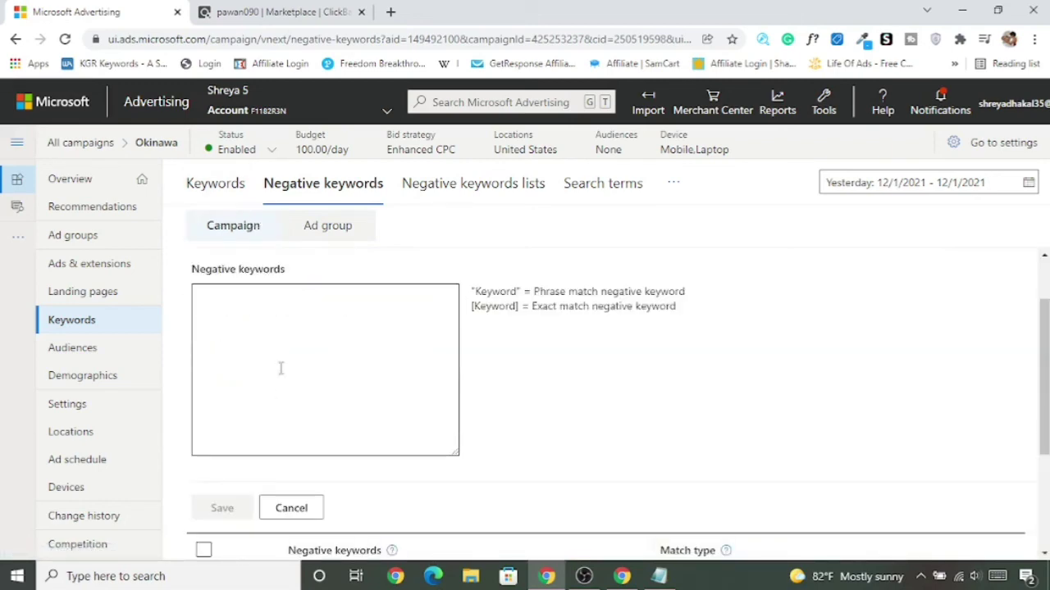
left_click(280, 338)
key("ctrl+v")
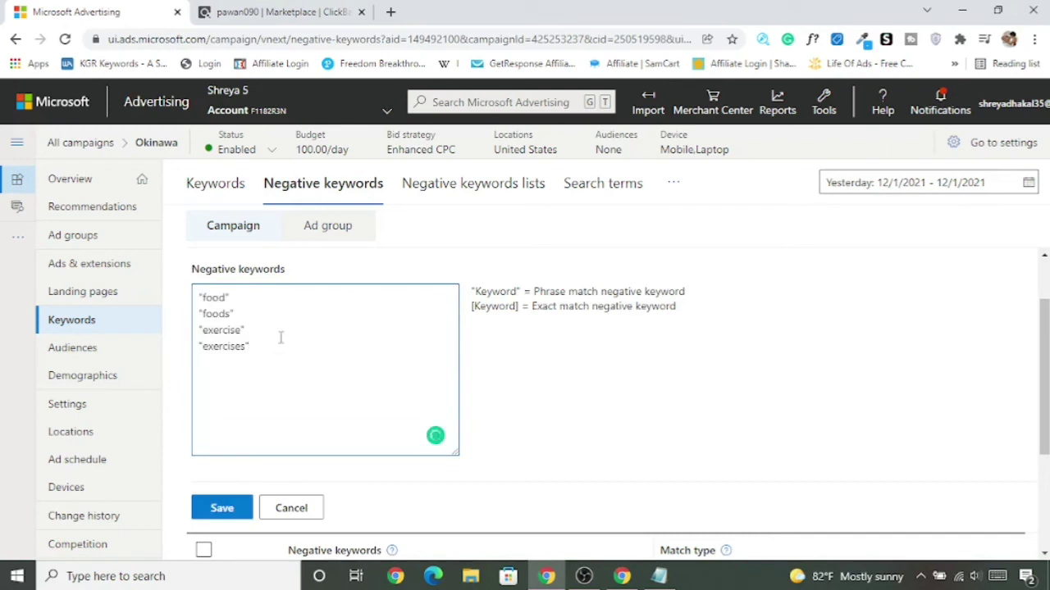
left_click_drag(258, 356, 195, 355)
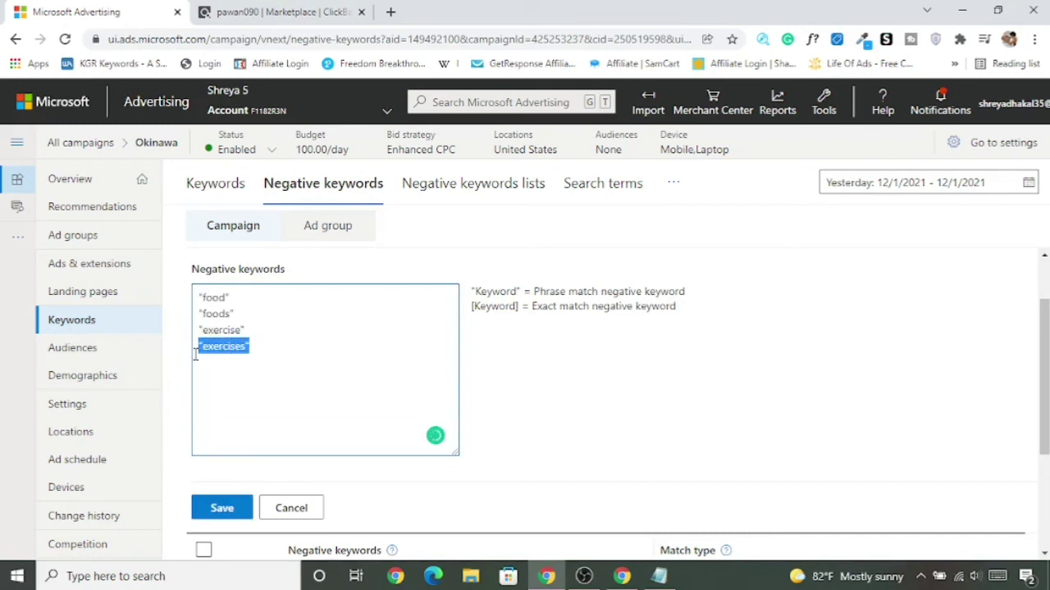
left_click_drag(235, 314, 211, 321)
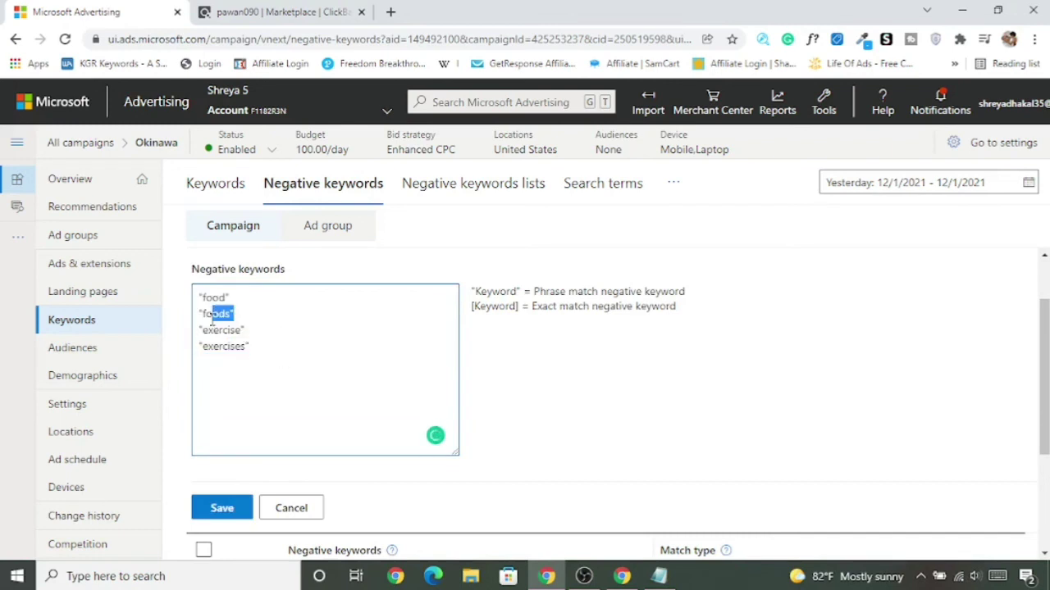
left_click(277, 320)
left_click(623, 576)
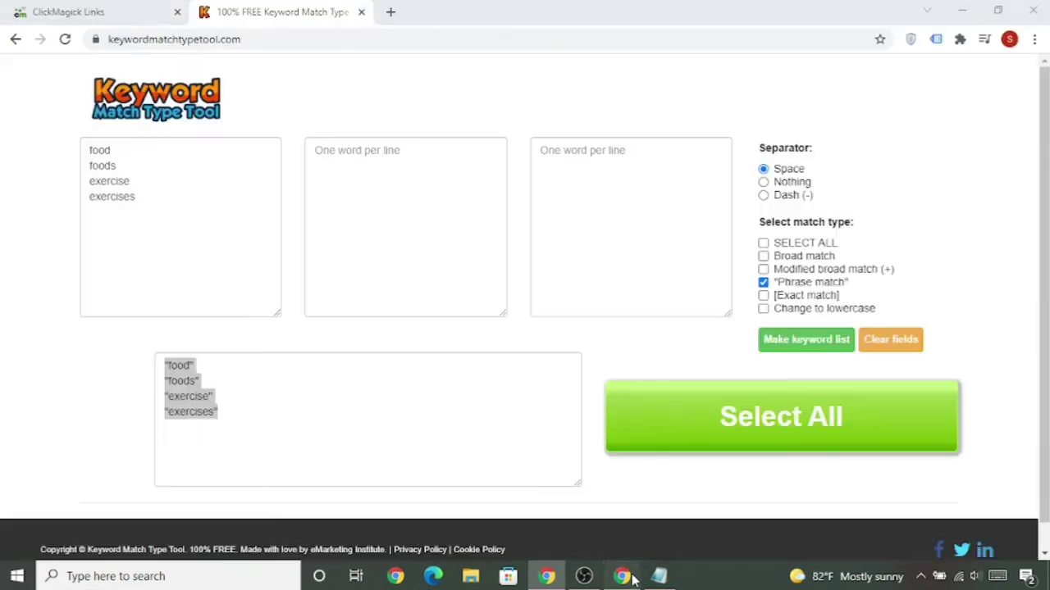
left_click(131, 10)
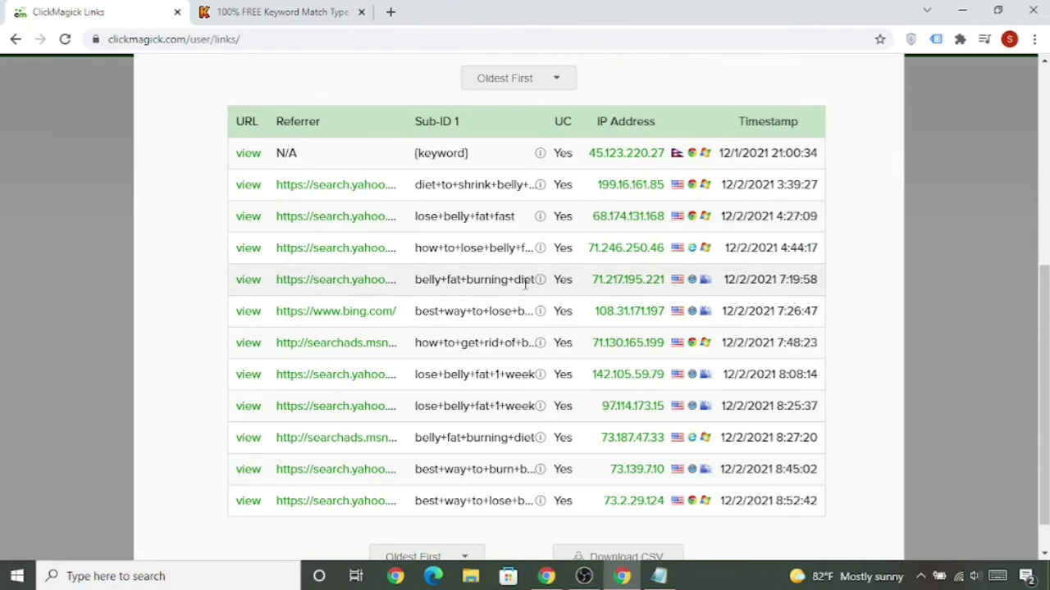
left_click(659, 576)
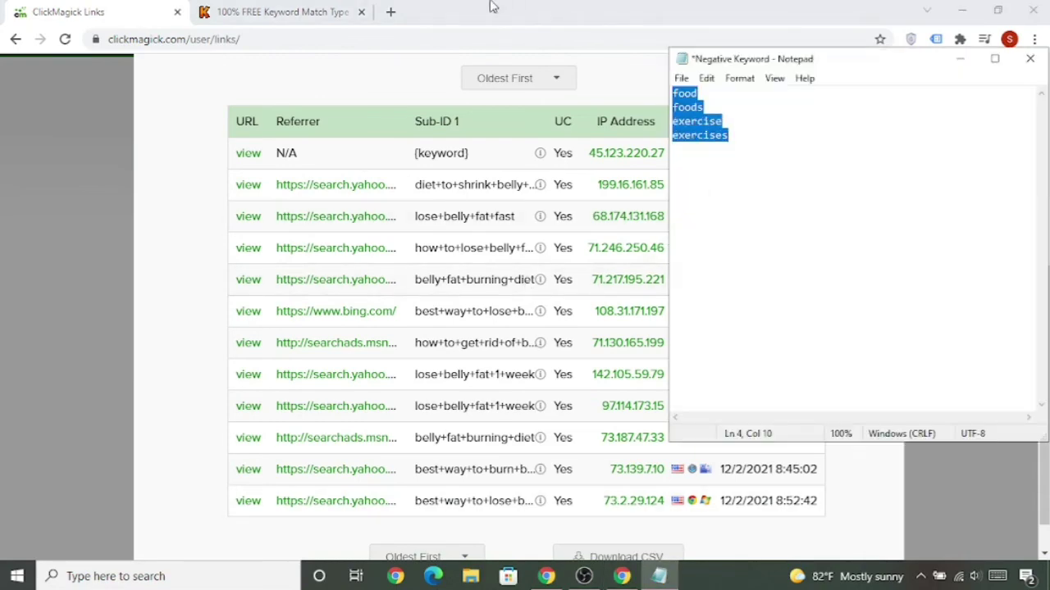
left_click(492, 6)
left_click(545, 576)
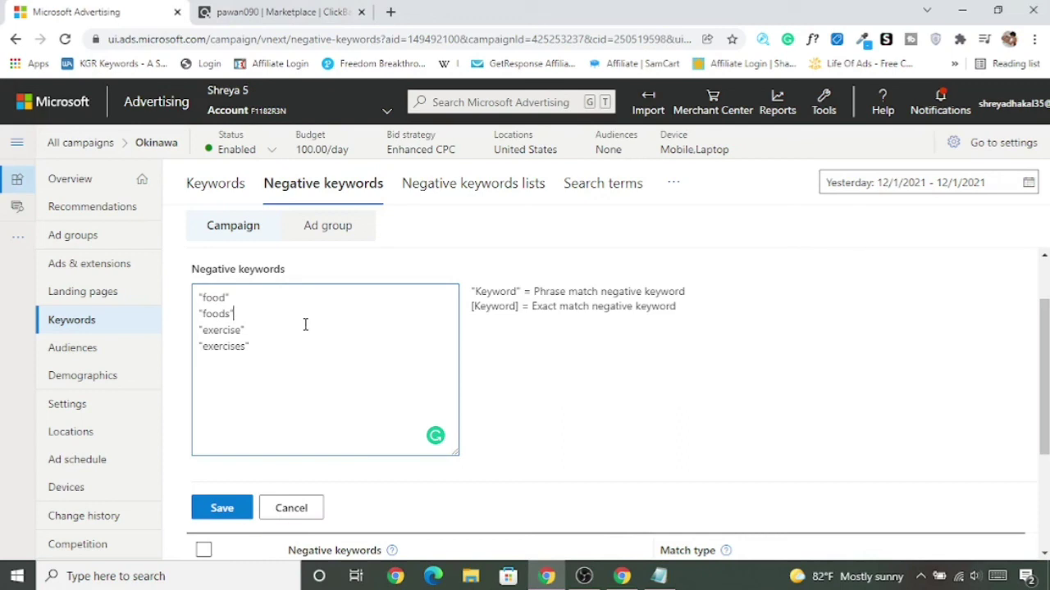
Save the four phrase-match negative keywords to the Okinawa campaign.
left_click(217, 512)
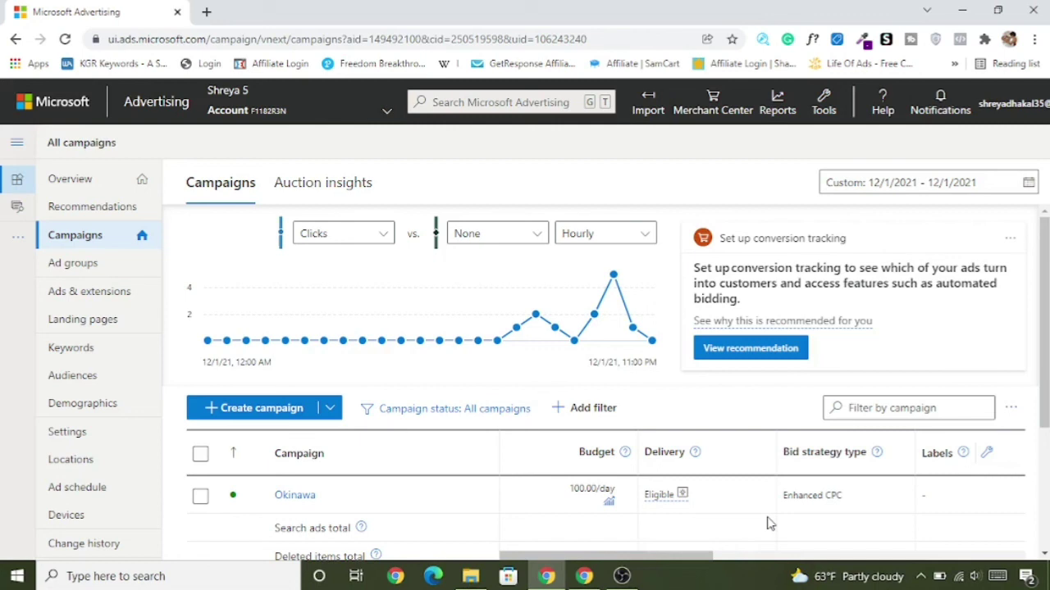
Copy the Okinawa campaign and paste it back as a paused copy, Okinawa #2.
left_click(242, 498)
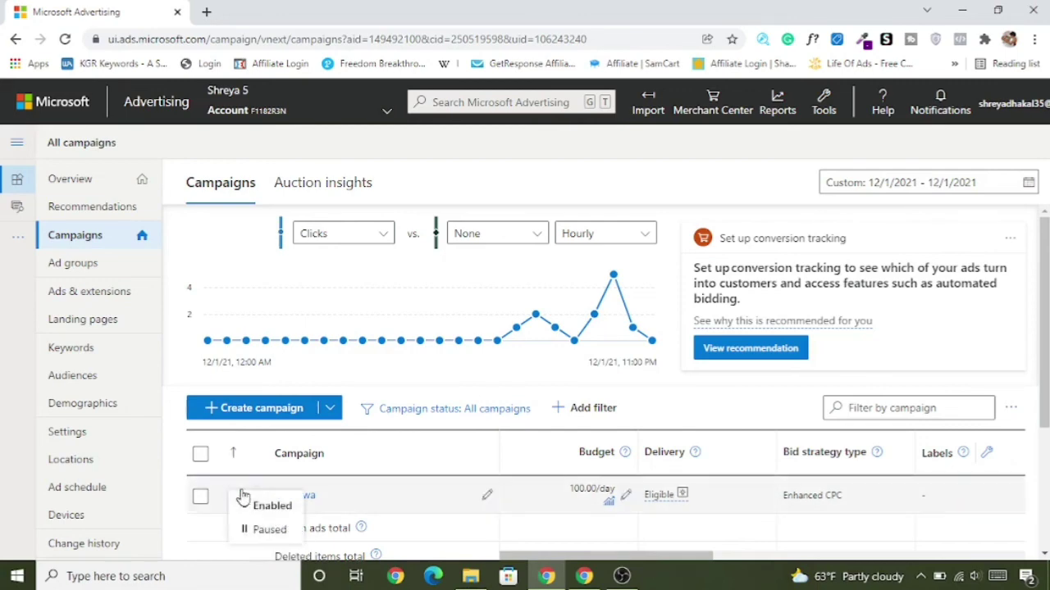
left_click(250, 505)
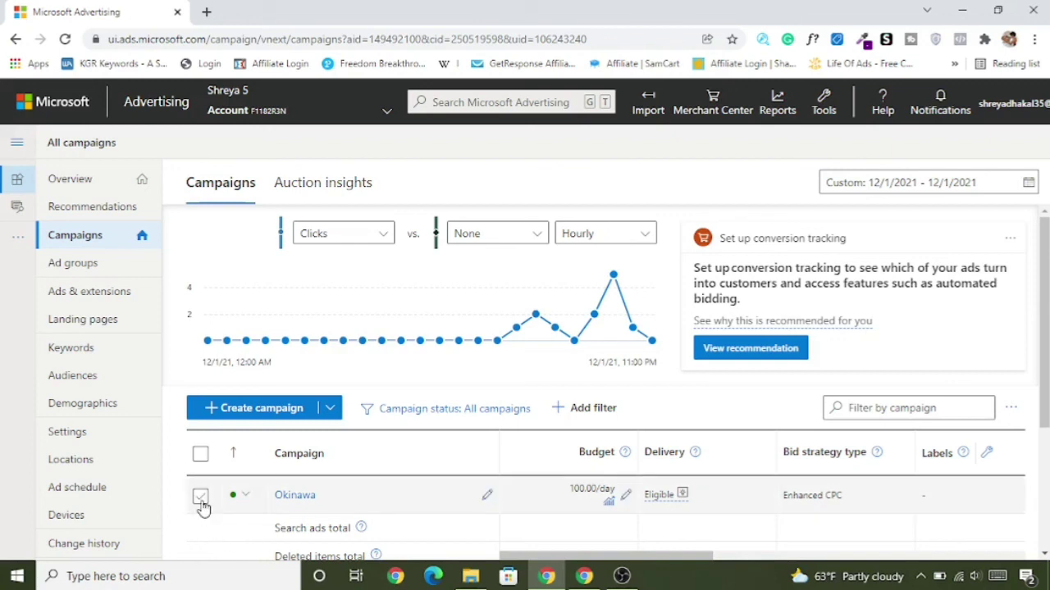
left_click(201, 497)
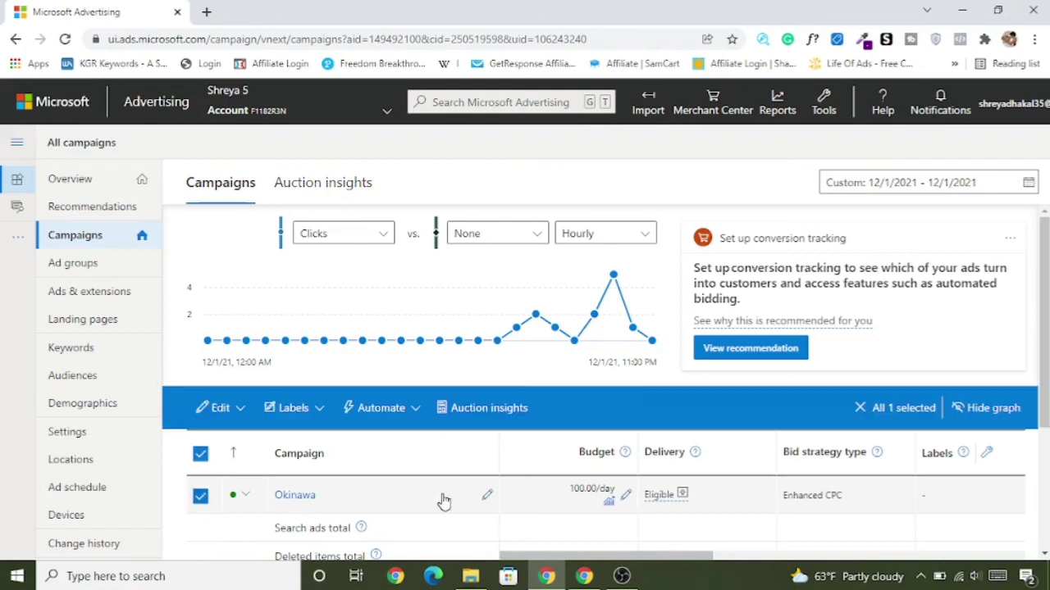
left_click(240, 409)
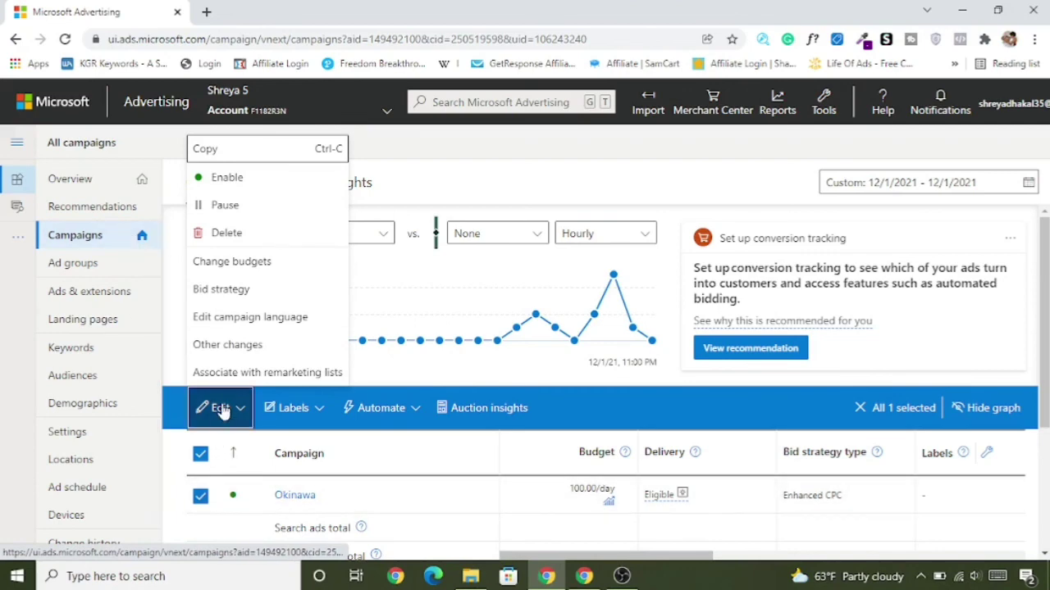
left_click(280, 156)
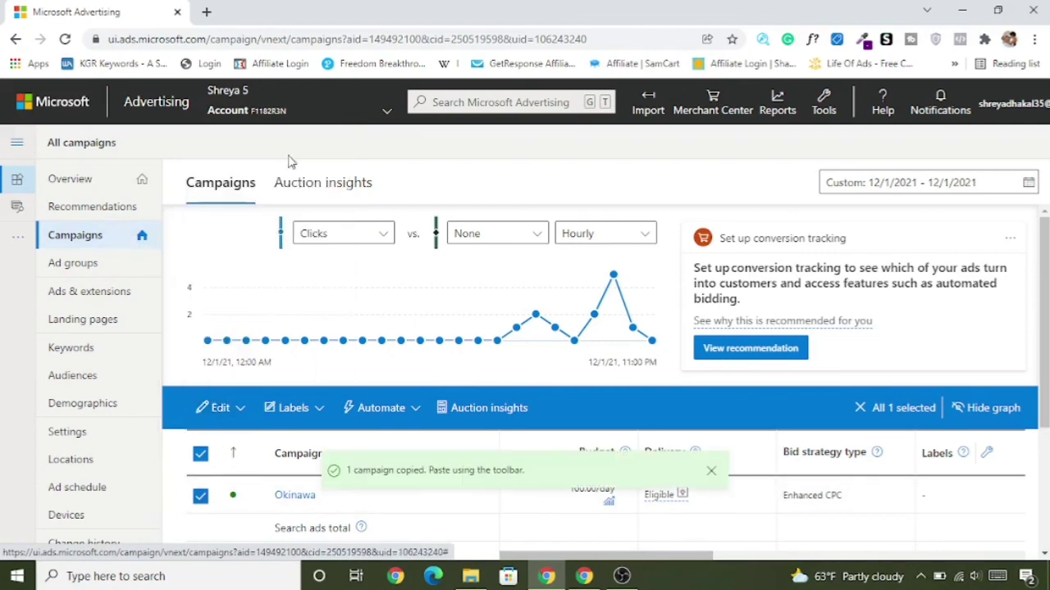
left_click(201, 456)
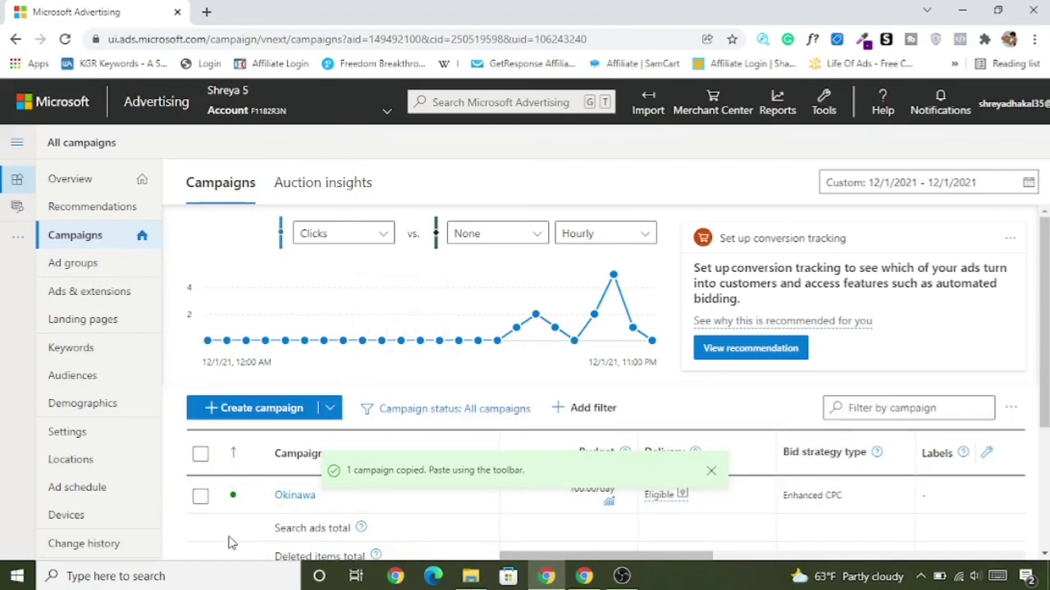
left_click(1012, 410)
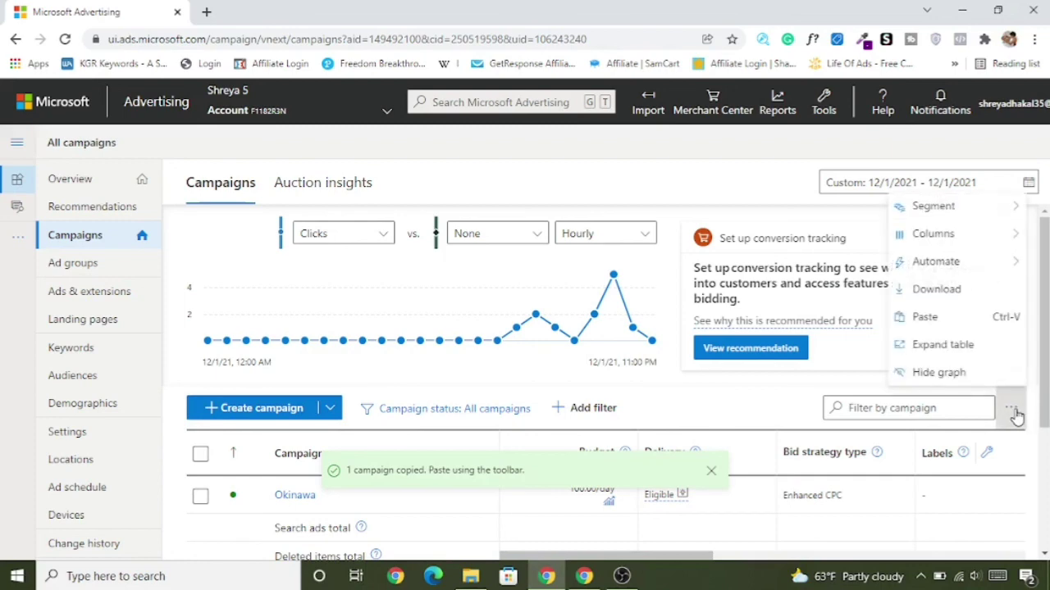
left_click(966, 318)
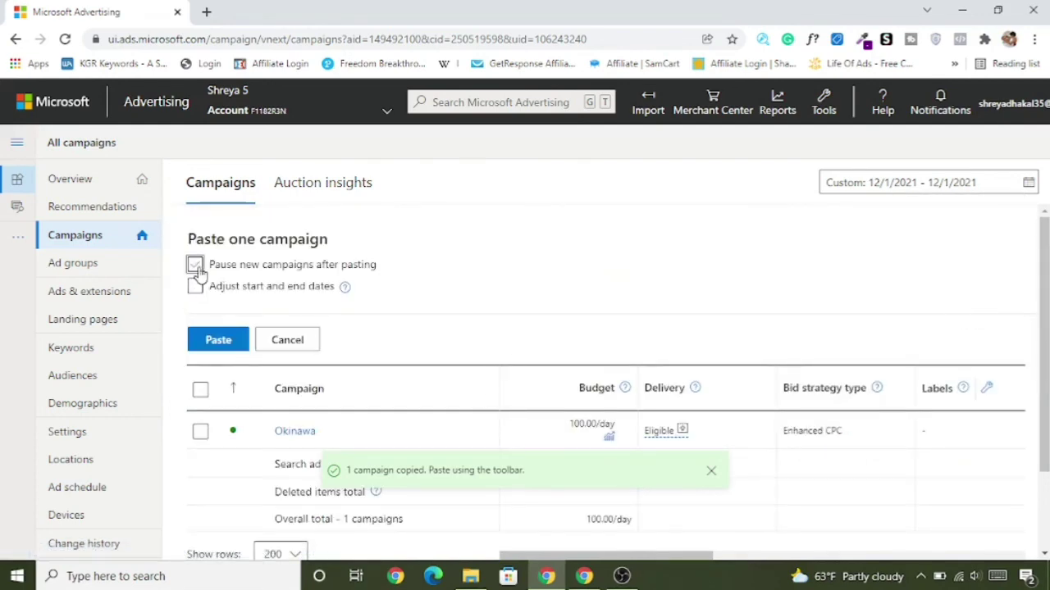
left_click(197, 269)
left_click(234, 339)
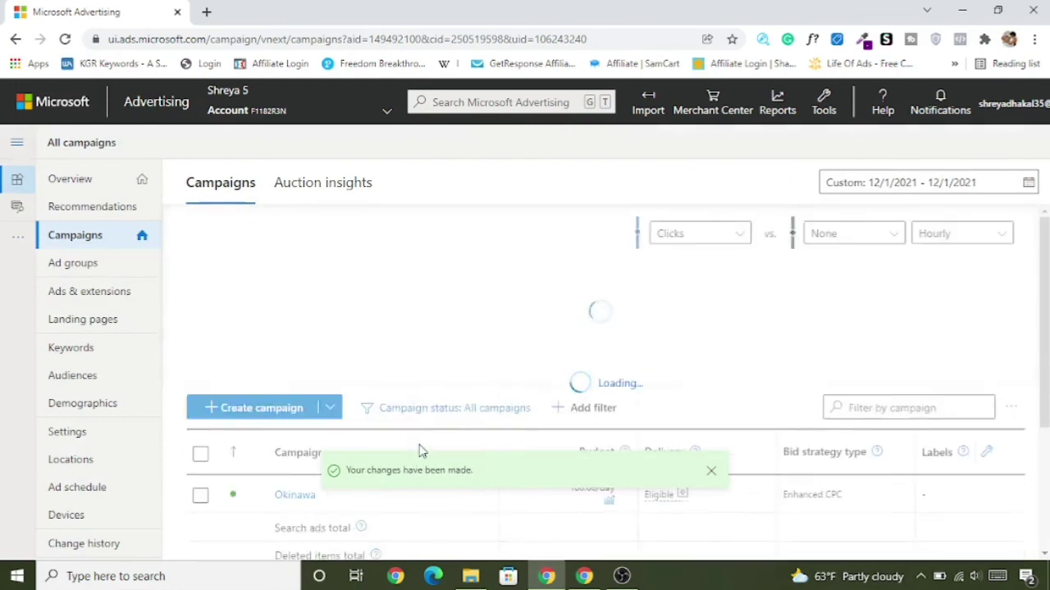
Rename the Okinawa #2 copy to 'Okinawa UK, CA, AU'.
left_click(711, 469)
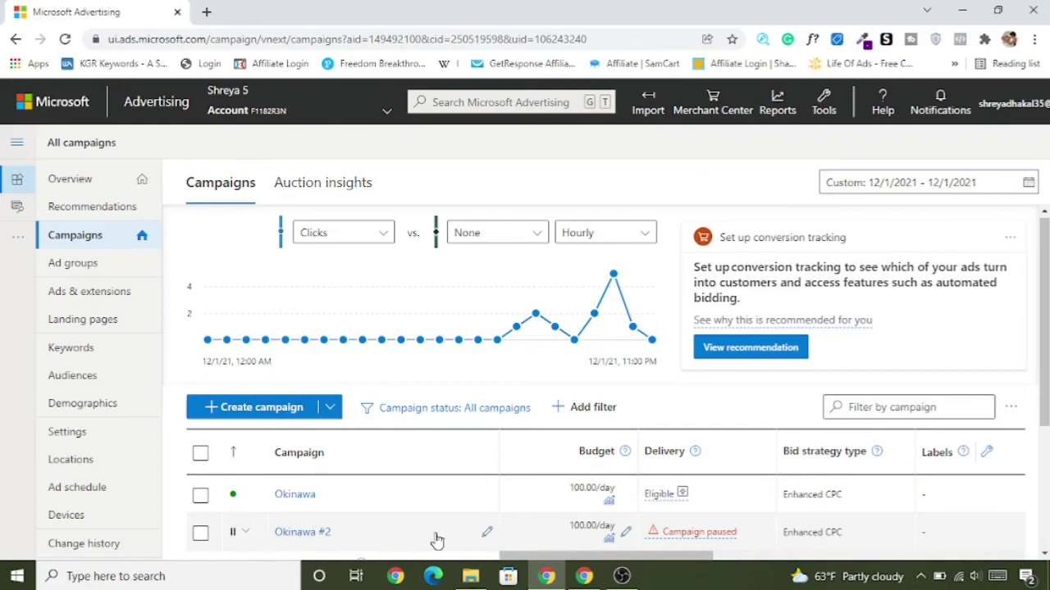
left_click(485, 532)
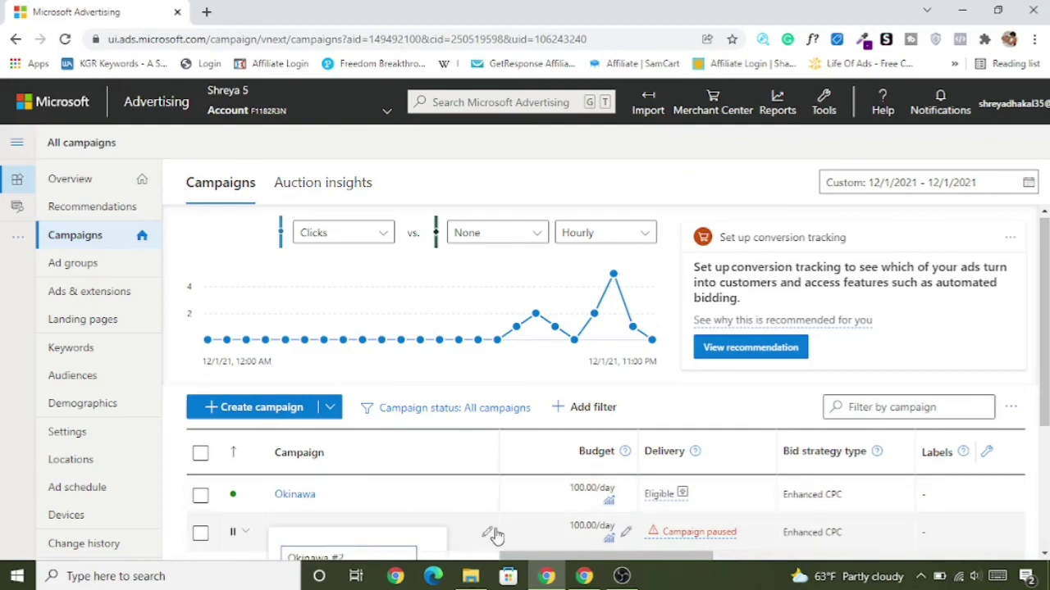
scroll(435, 508, "down", 2)
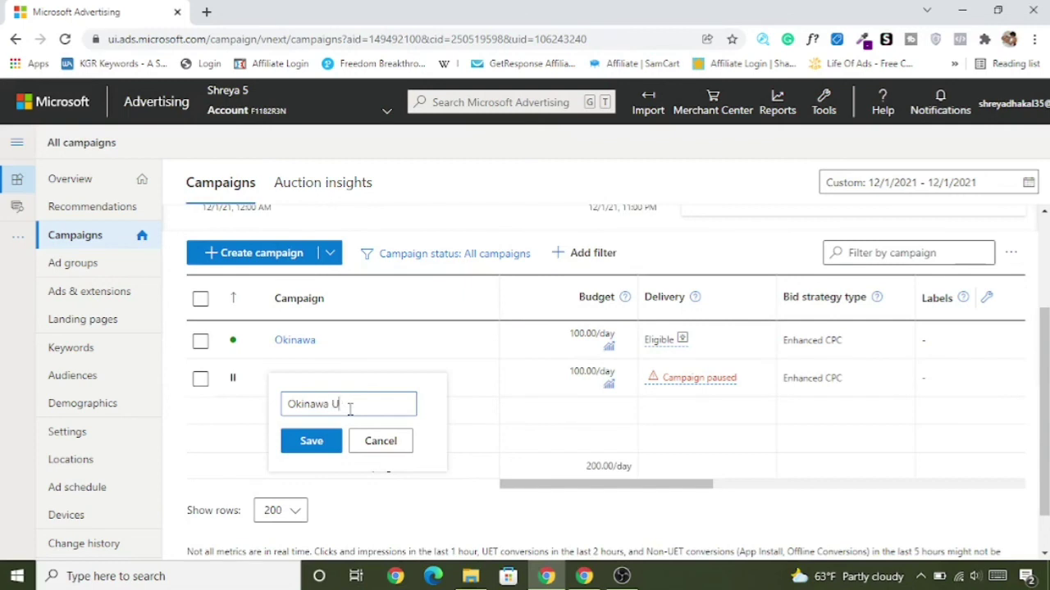
type("UK-CA")
type(", AU")
left_click(310, 452)
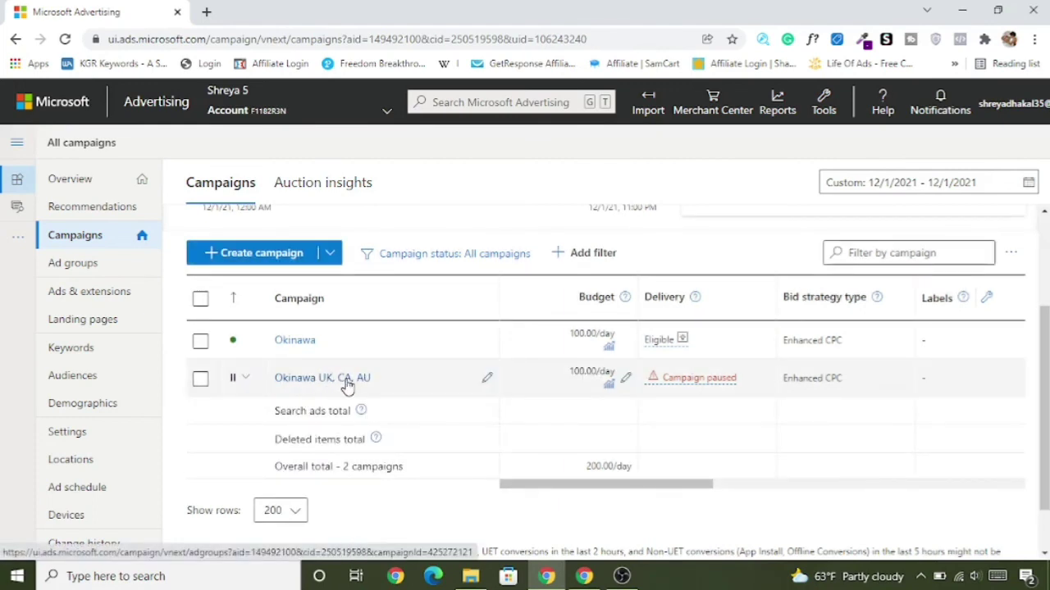
Open the Okinawa UK, CA, AU location edit and remove United States from the targets.
left_click(346, 380)
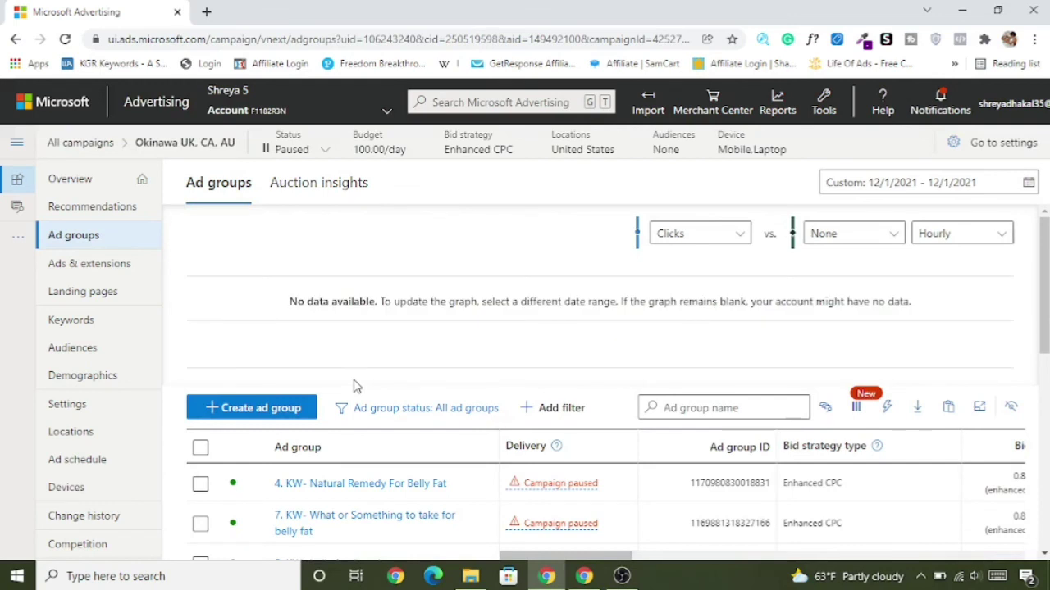
left_click(89, 439)
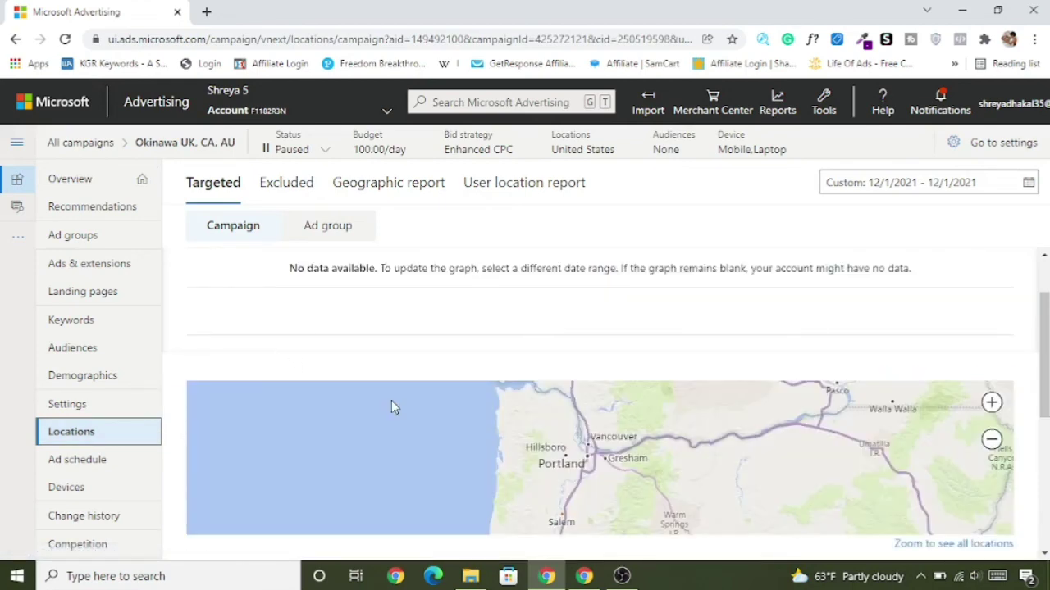
scroll(1041, 369, "down", 5)
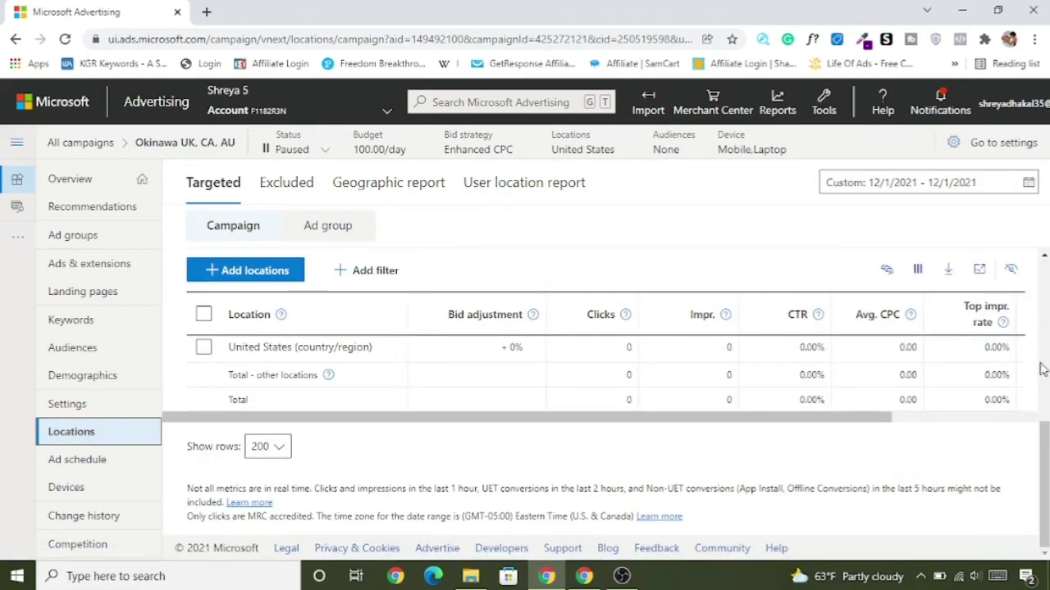
left_click(259, 271)
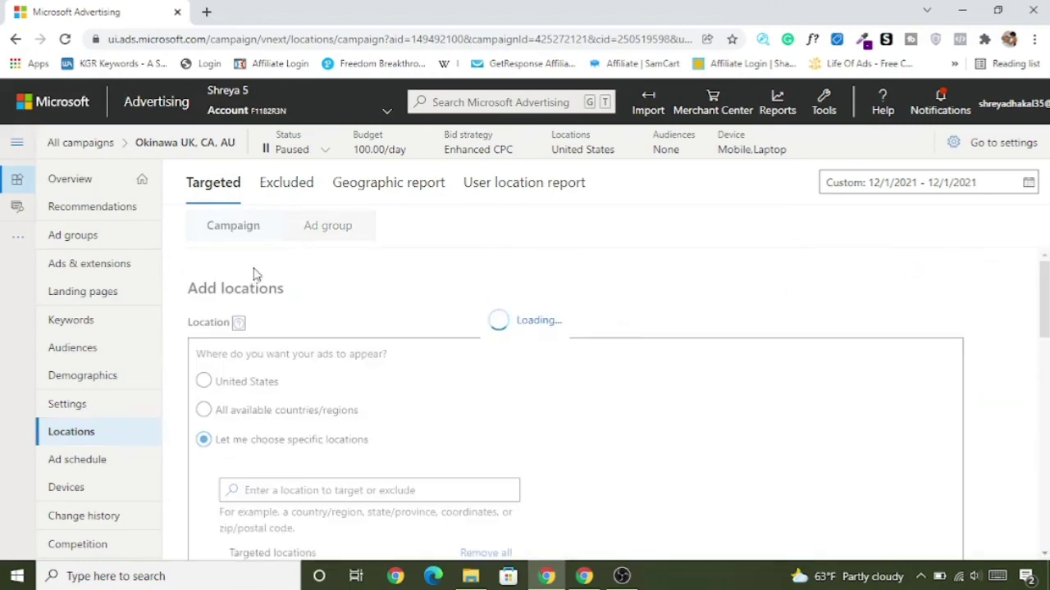
scroll(719, 405, "down", 2)
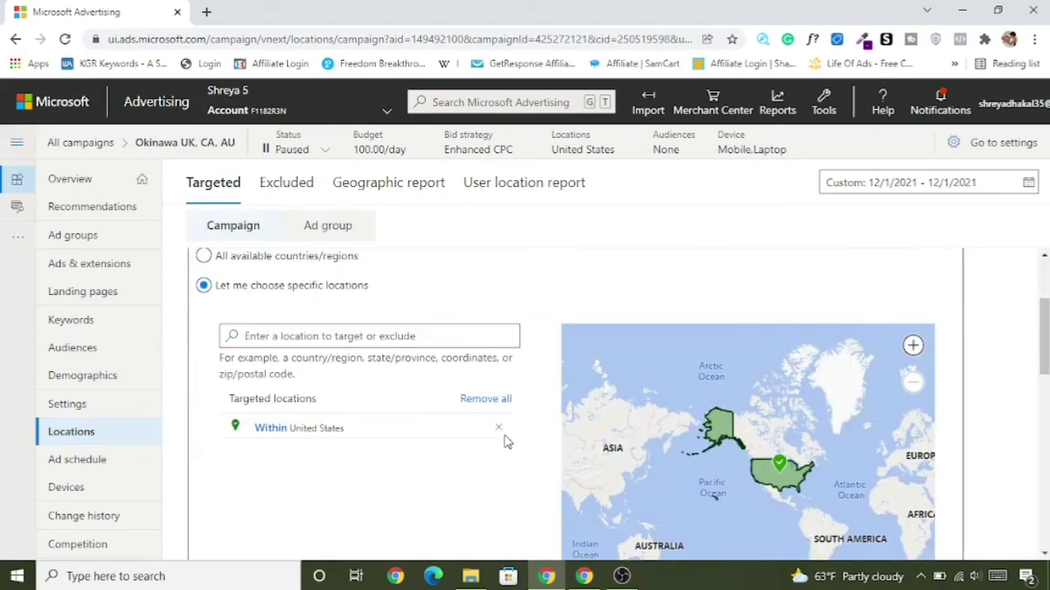
left_click(499, 430)
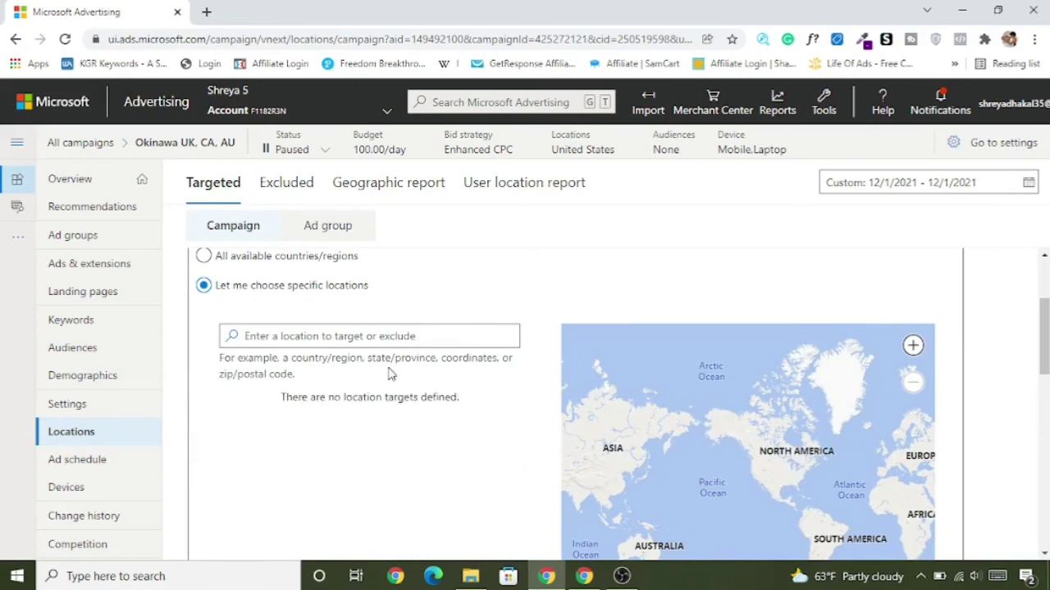
Search for and target Canada, United Kingdom and Australia.
left_click(396, 337)
type("canada")
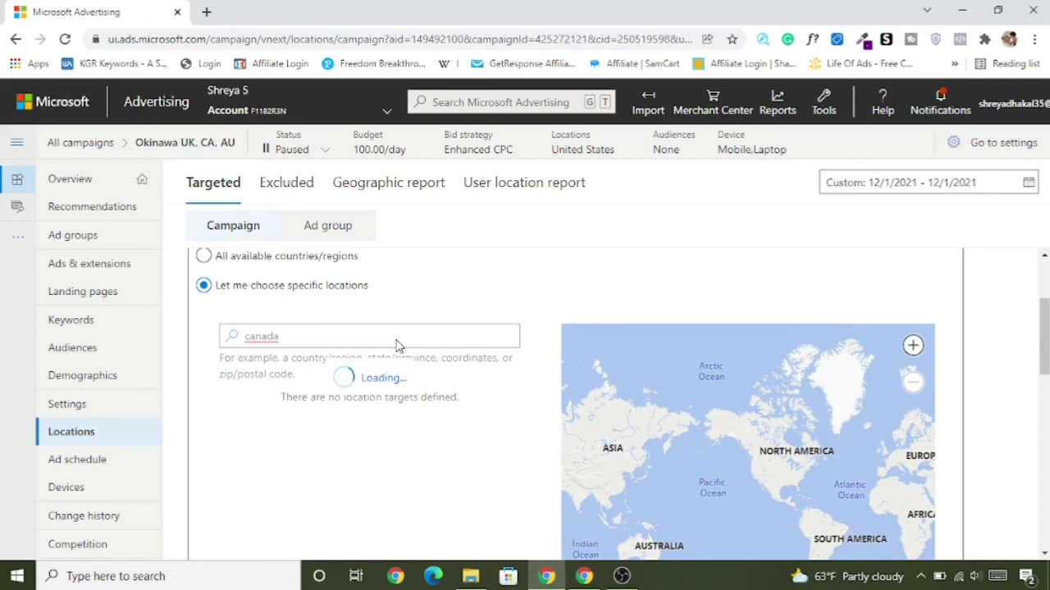
left_click(455, 369)
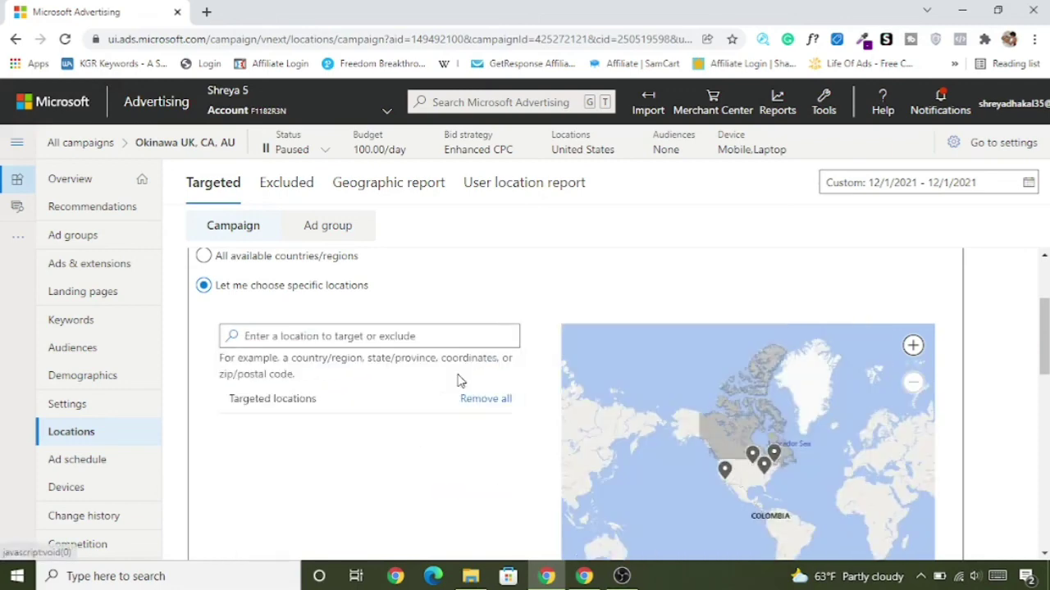
type("un")
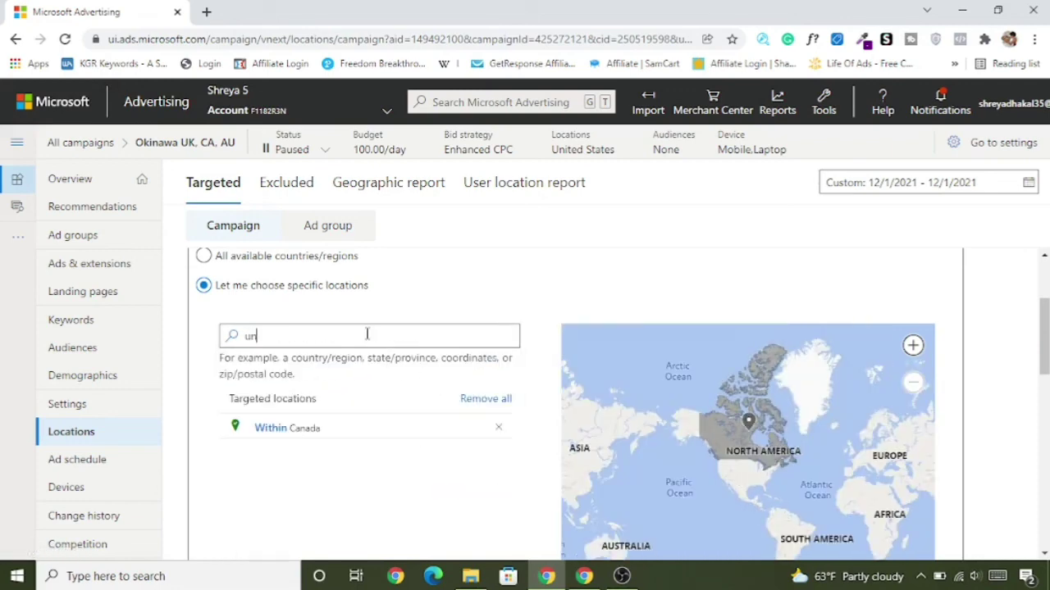
type("ited kingdom")
key("Return")
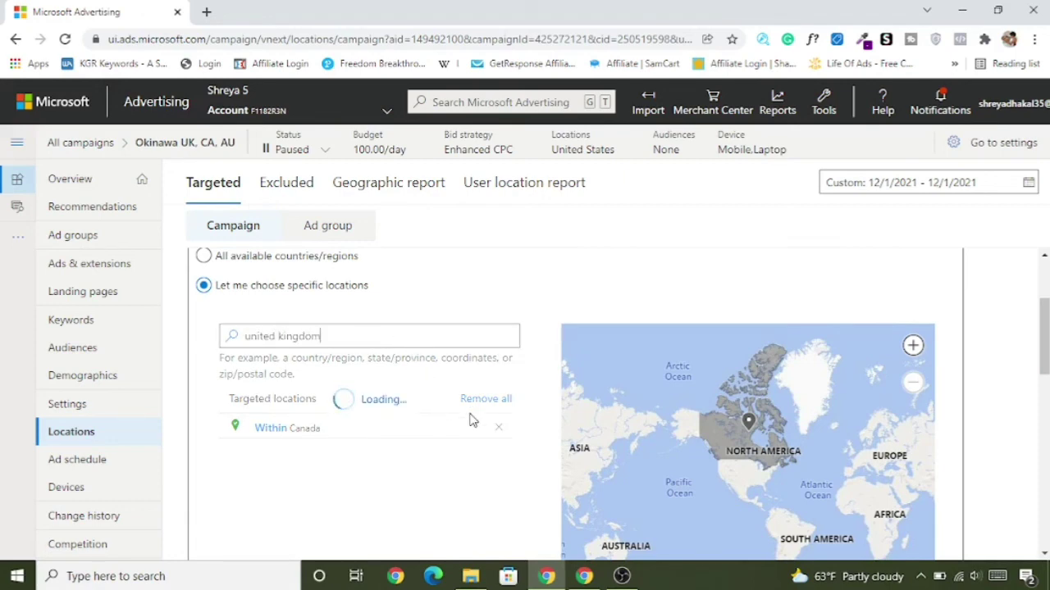
left_click(451, 371)
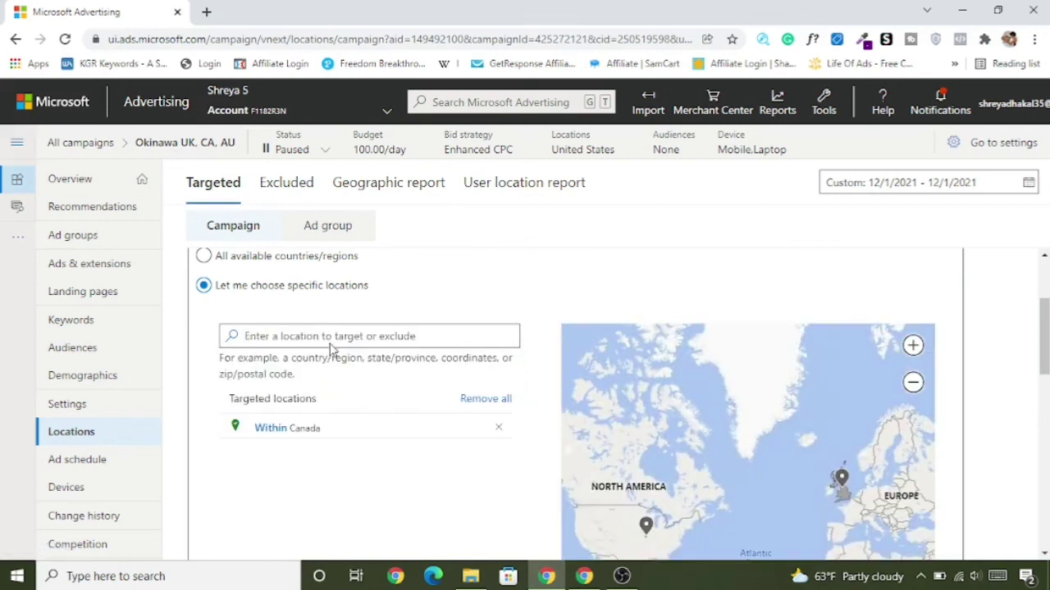
left_click(333, 338)
type("austr")
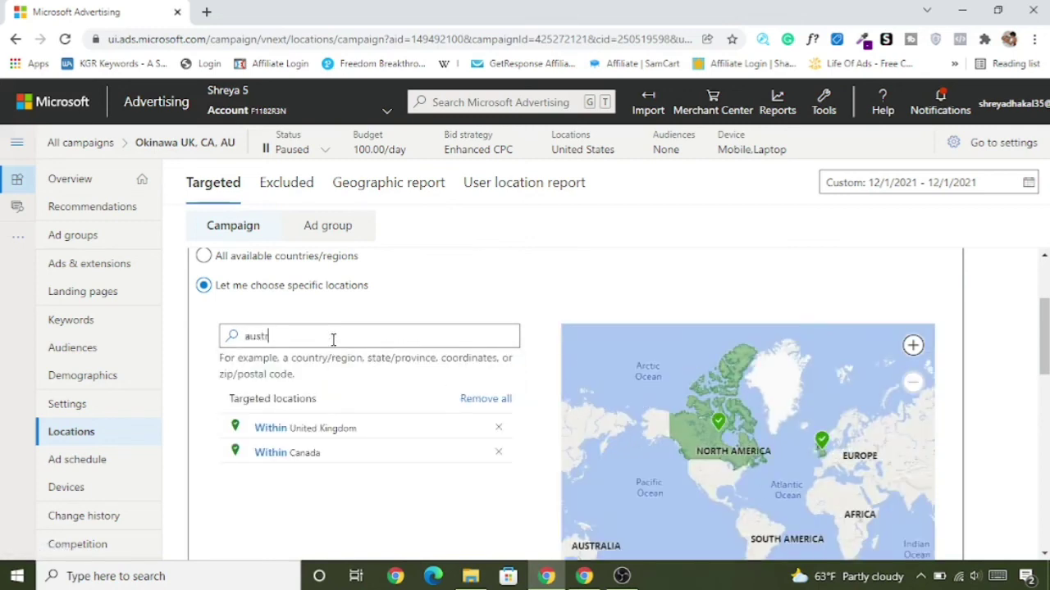
type("alia")
key("Return")
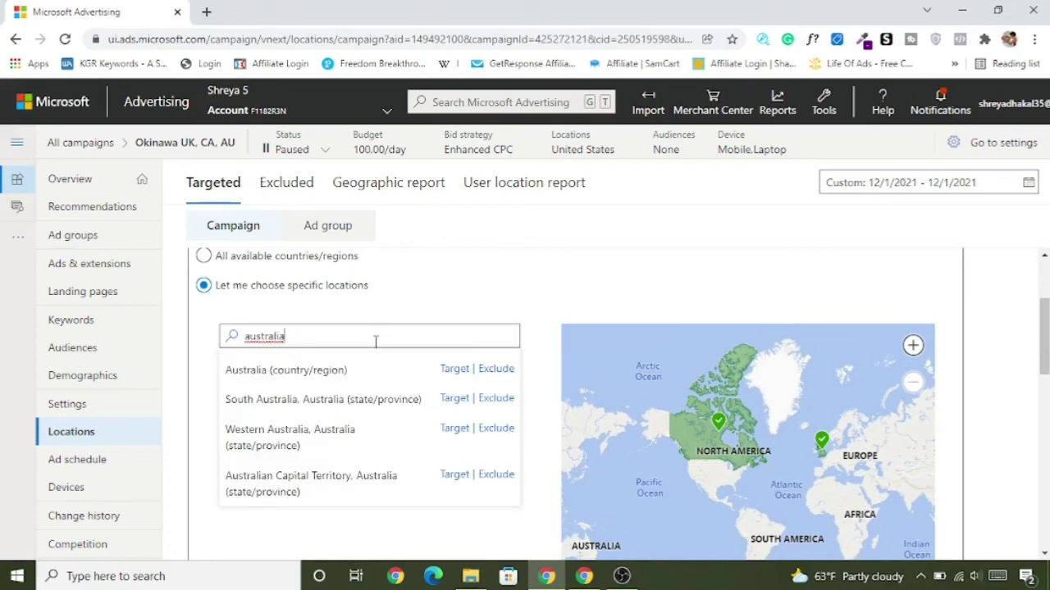
left_click(464, 369)
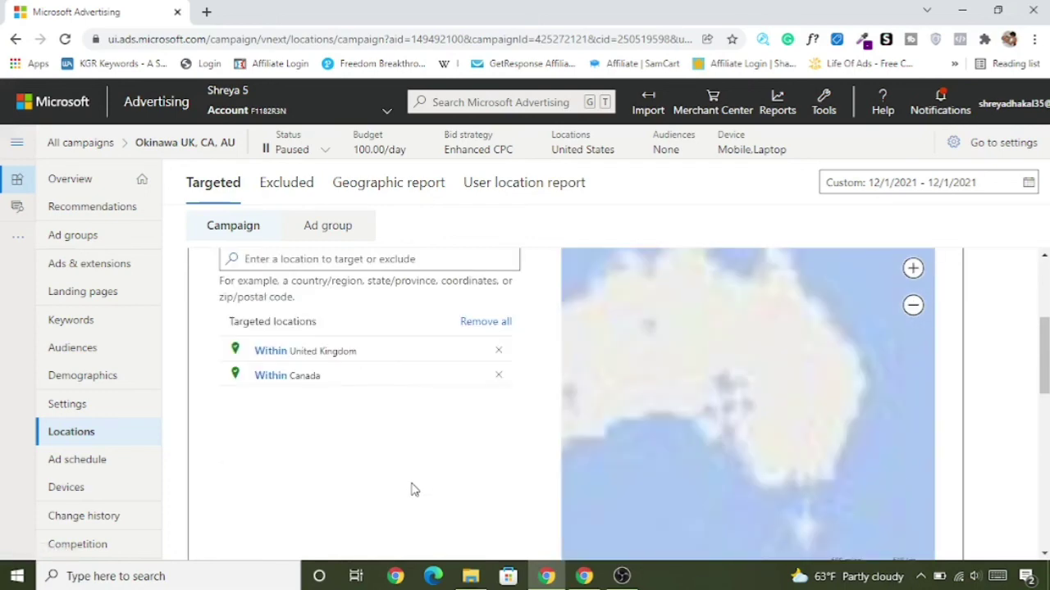
Finish the location edit with Done and review the Australia, UK and Canada list.
scroll(414, 489, "down", 2)
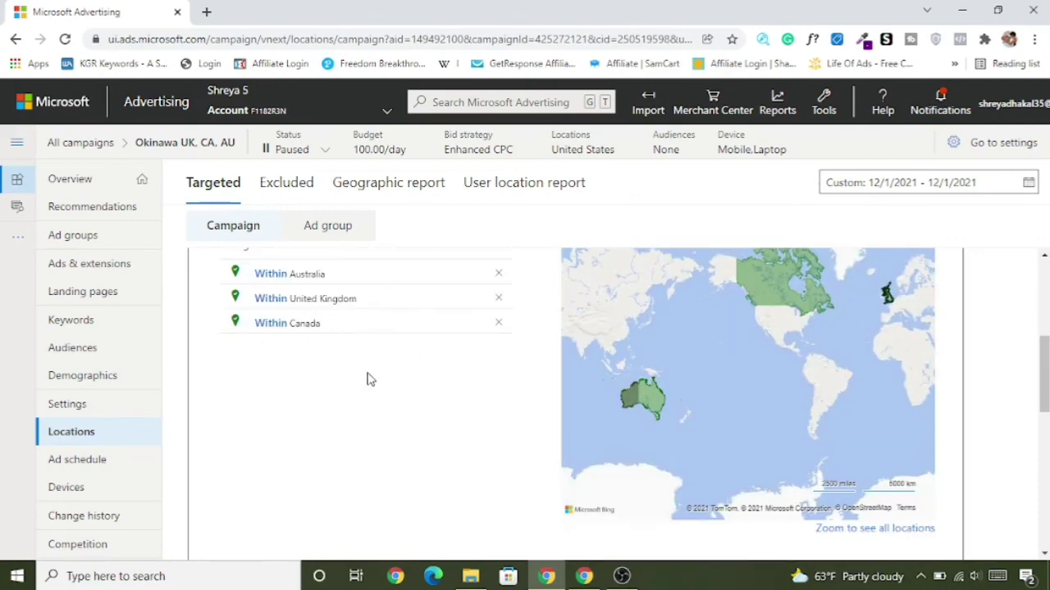
scroll(373, 381, "down", 3)
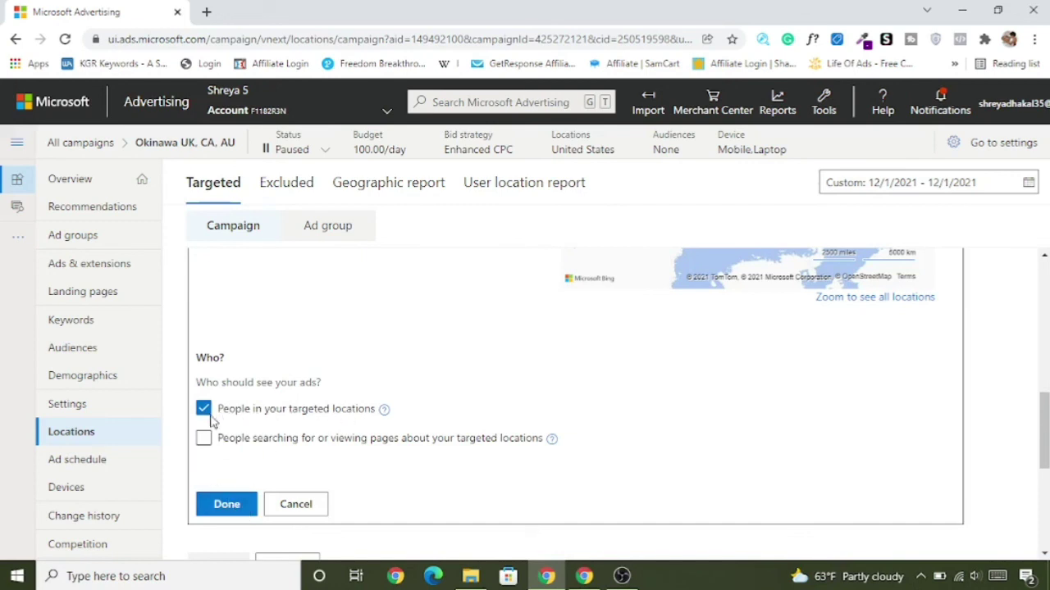
left_click(215, 504)
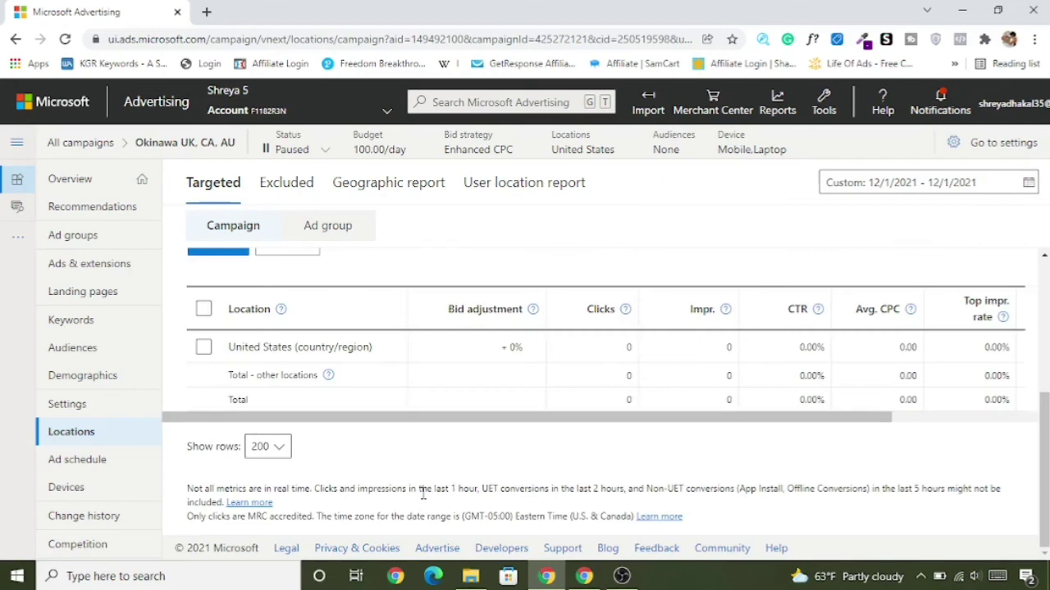
scroll(424, 492, "up", 1)
scroll(417, 424, "down", 1)
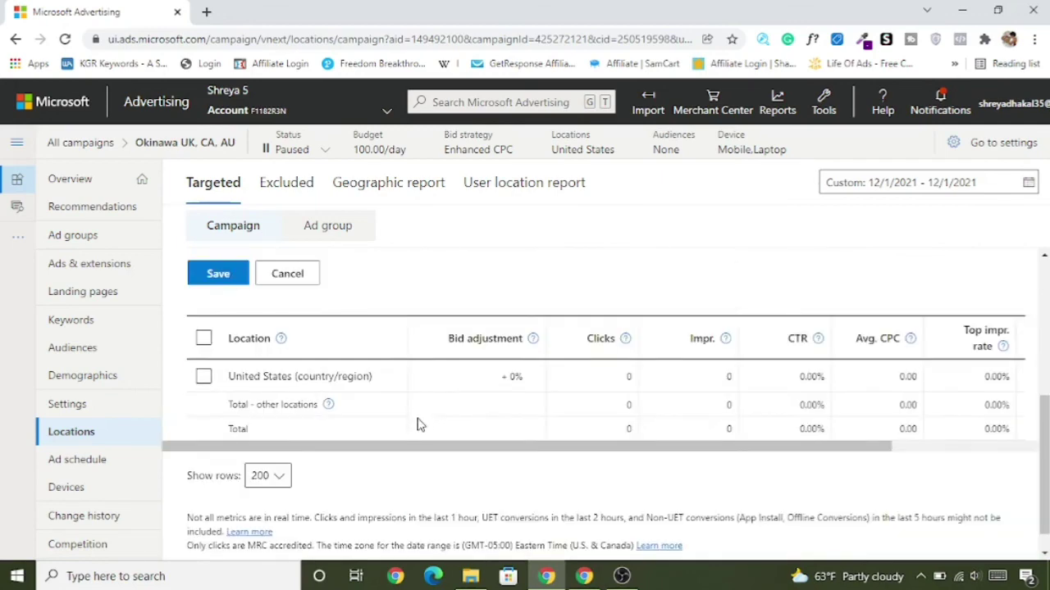
scroll(417, 427, "up", 1)
scroll(416, 426, "up", 3)
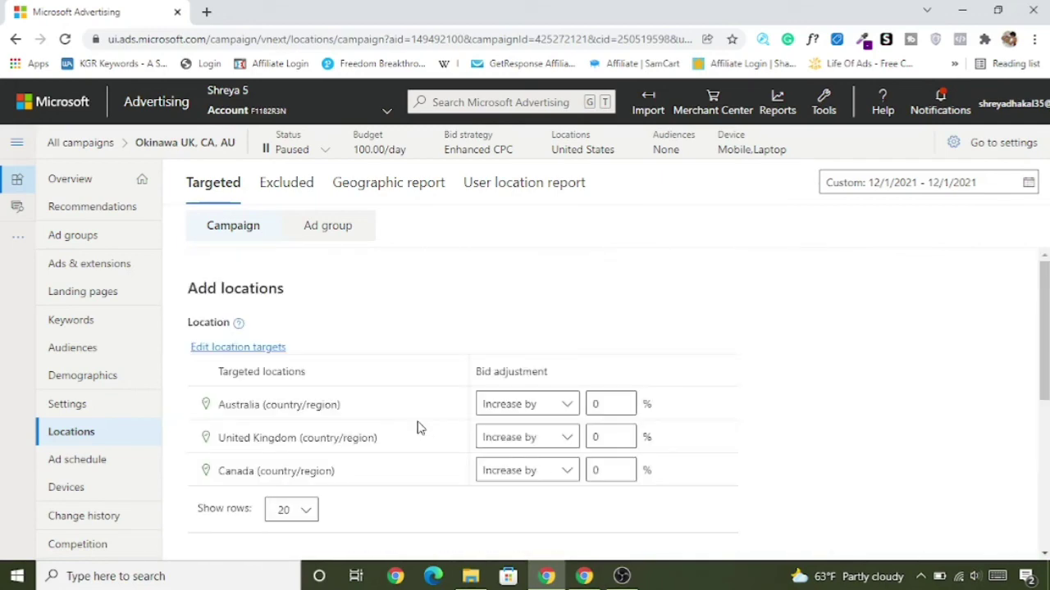
scroll(417, 426, "down", 1)
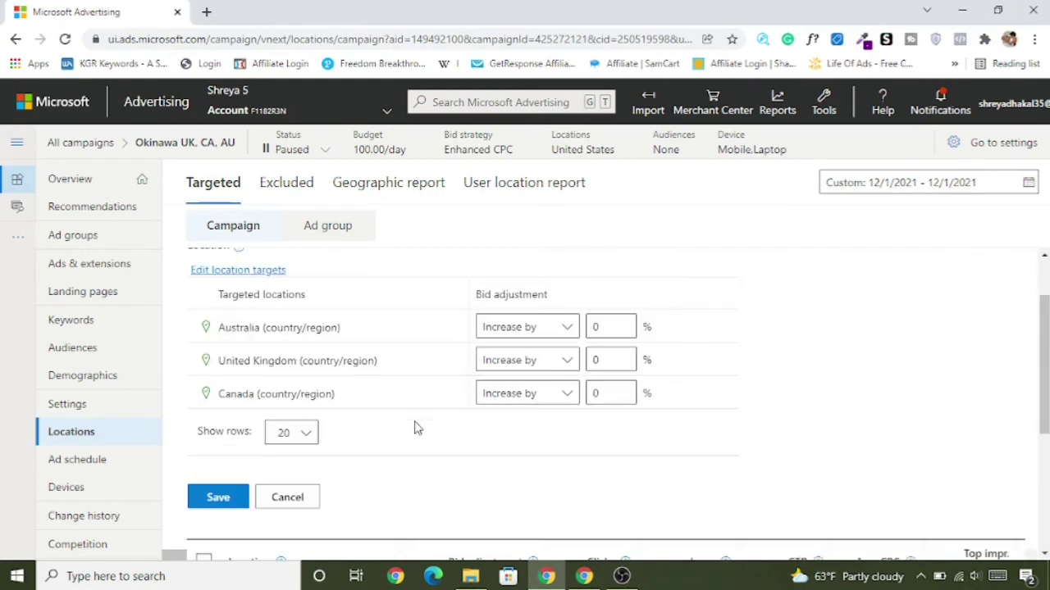
Save the Australia, Canada and United Kingdom location targets and return to All campaigns.
left_click(218, 497)
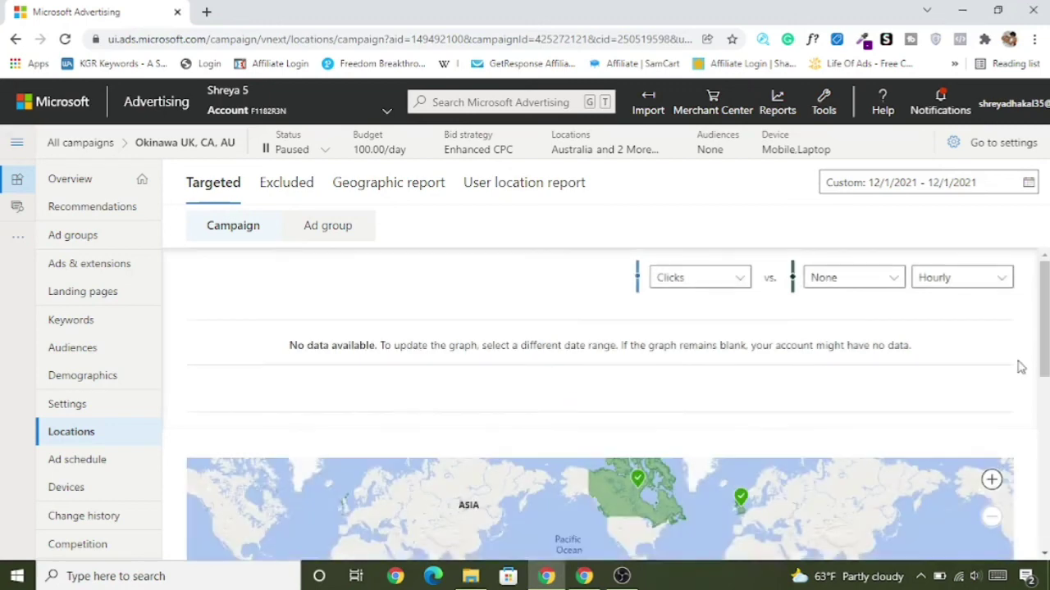
scroll(1039, 369, "down", 8)
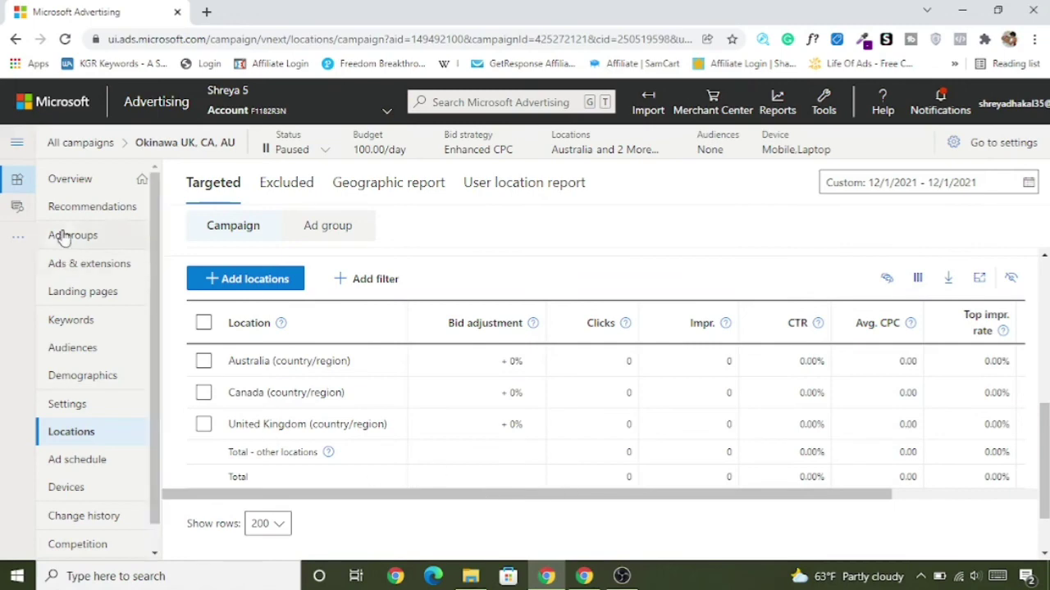
left_click(76, 143)
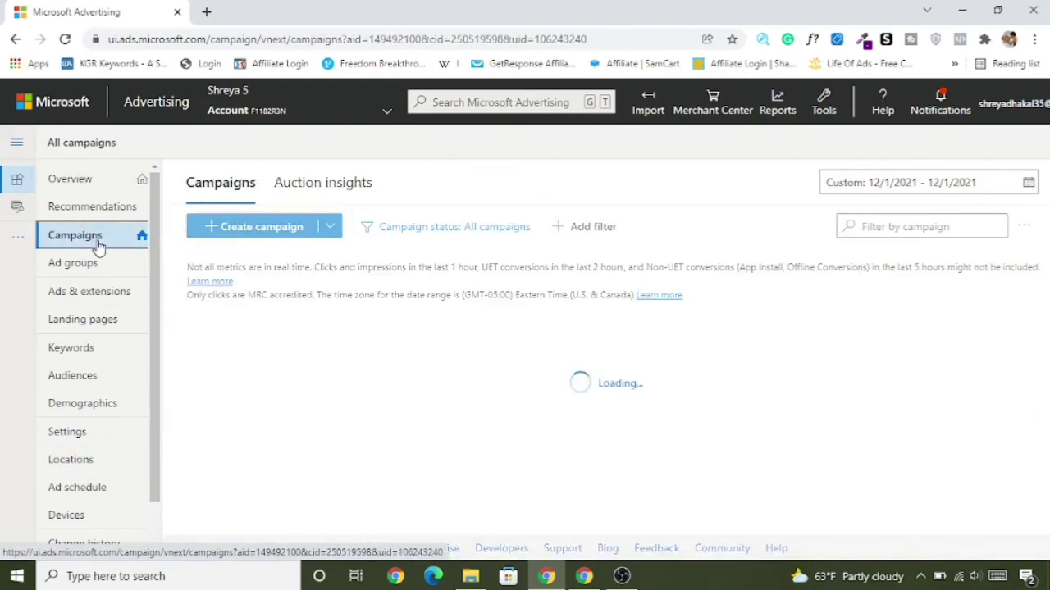
scroll(271, 508, "down", 2)
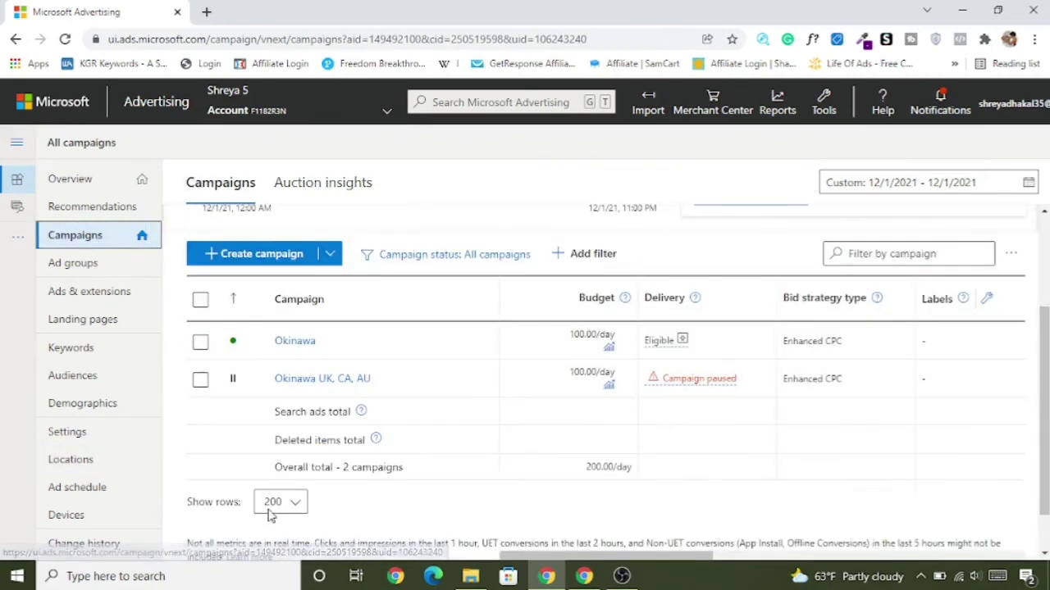
left_click(233, 379)
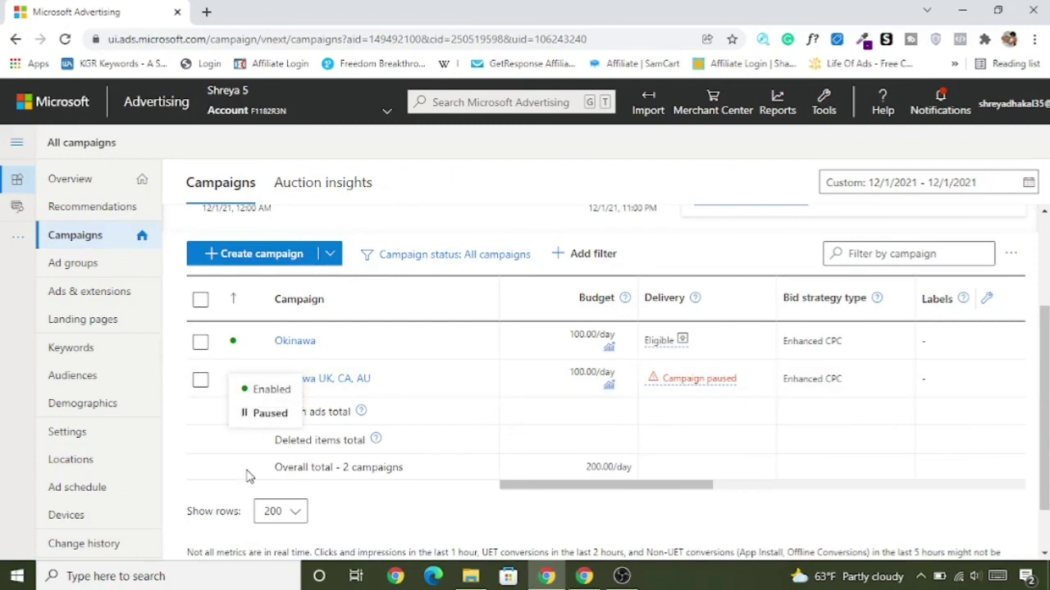
left_click(270, 473)
scroll(417, 496, "up", 1)
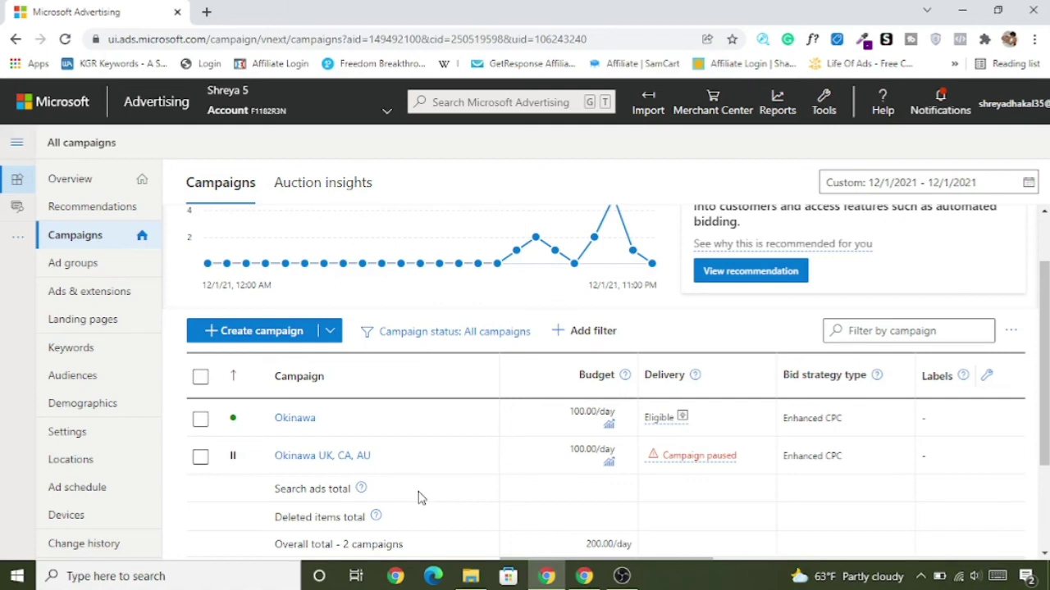
left_click(233, 420)
left_click(248, 502)
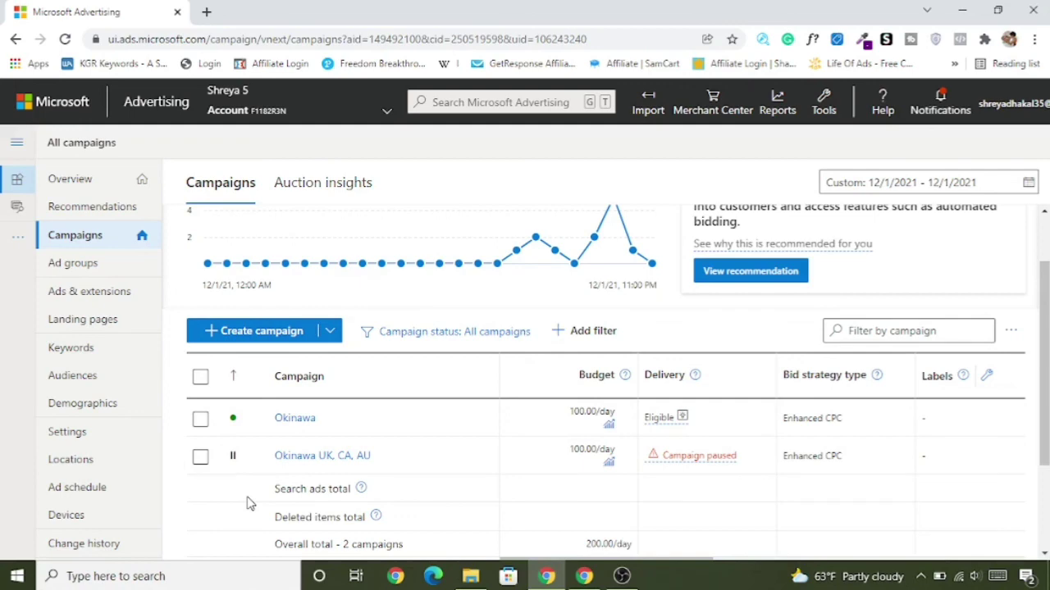